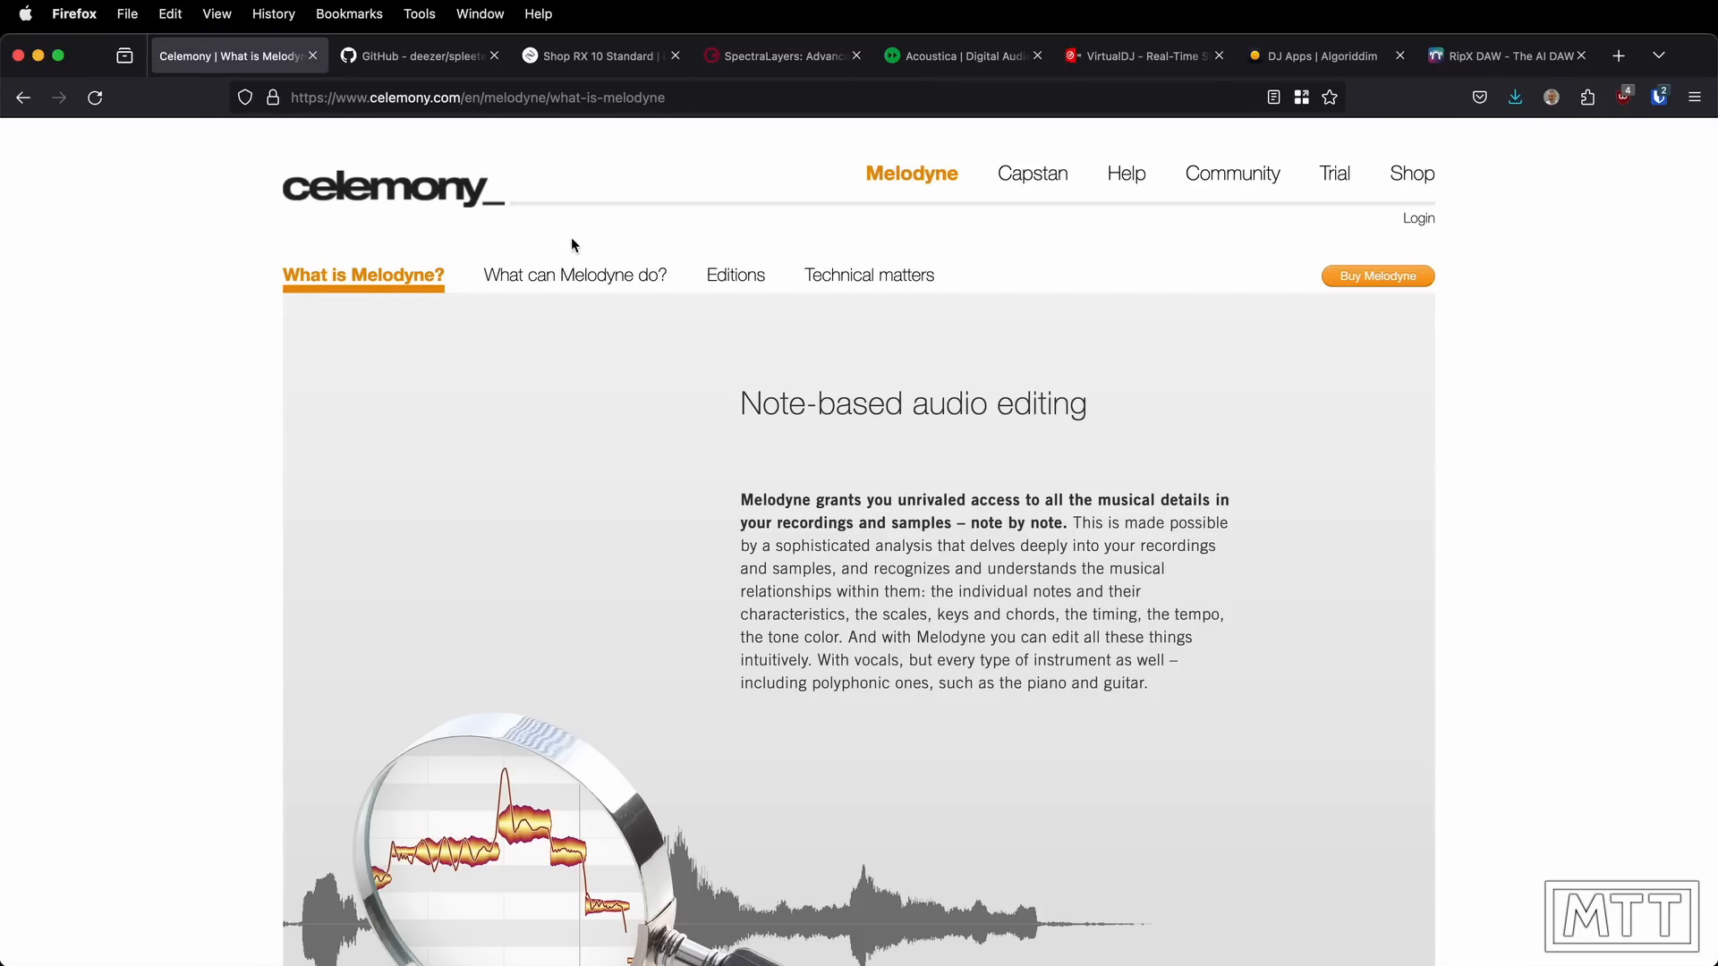
Open the deezer/spleeter GitHub page and examine its README for the stem separation models and the software that uses Spleeter
left_click(441, 66)
scroll(259, 324, "up", 20)
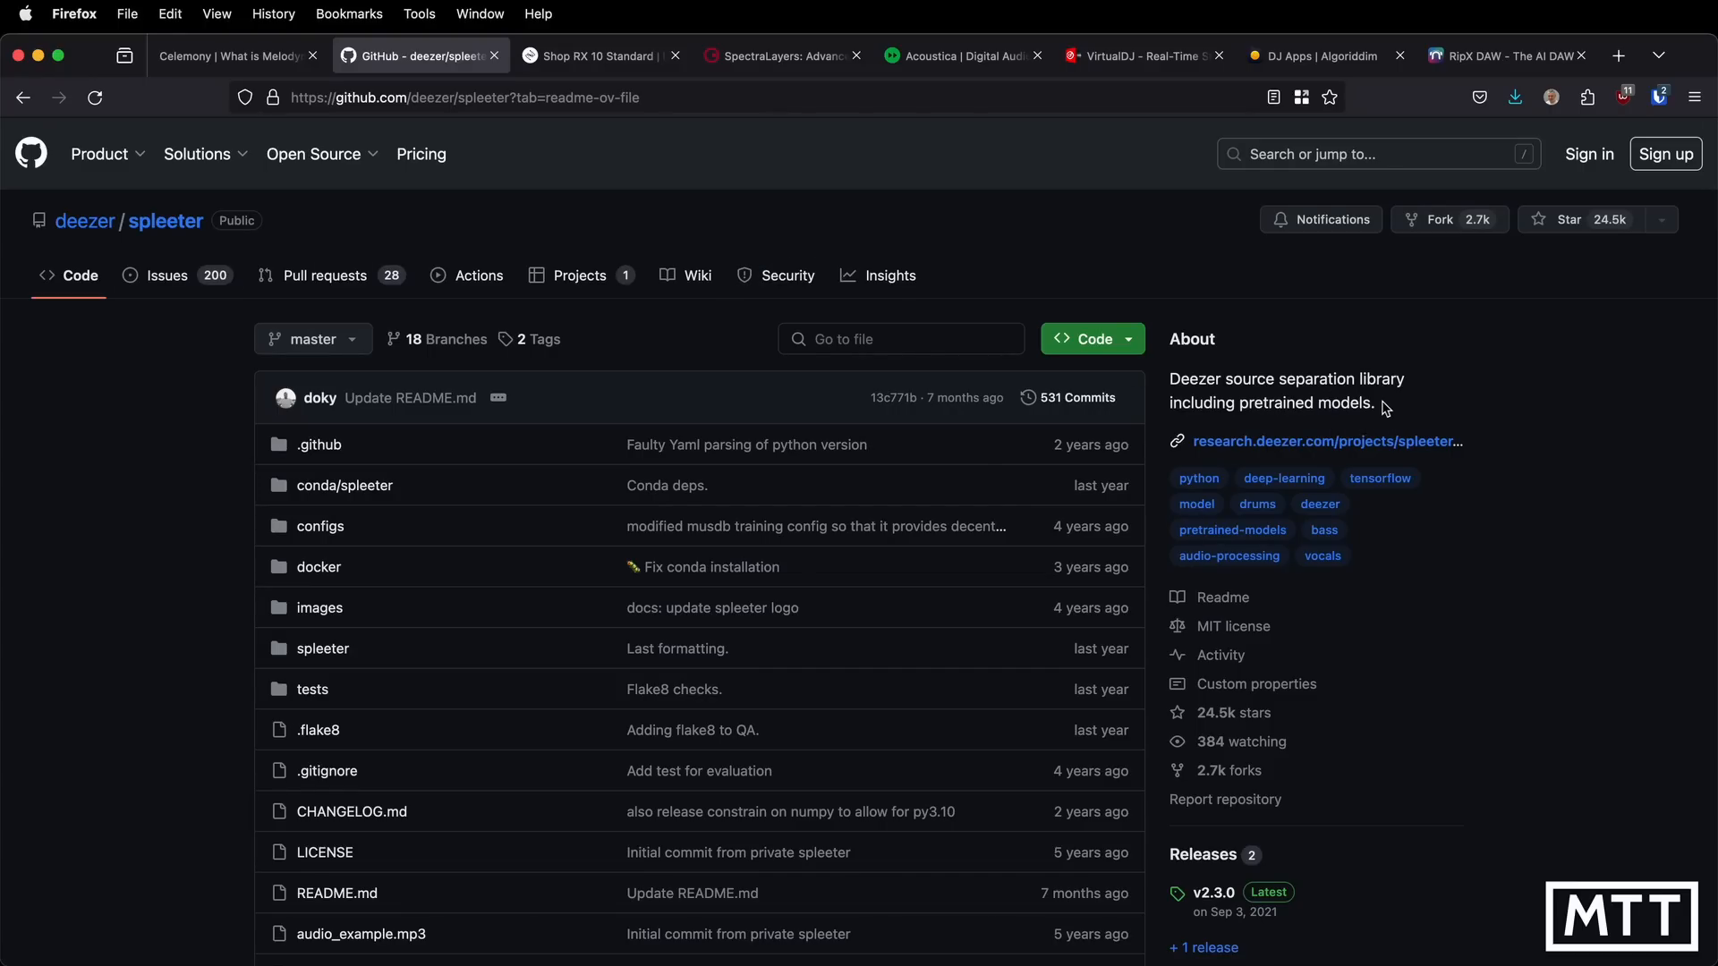
scroll(1478, 459, "down", 4)
scroll(1478, 459, "down", 8)
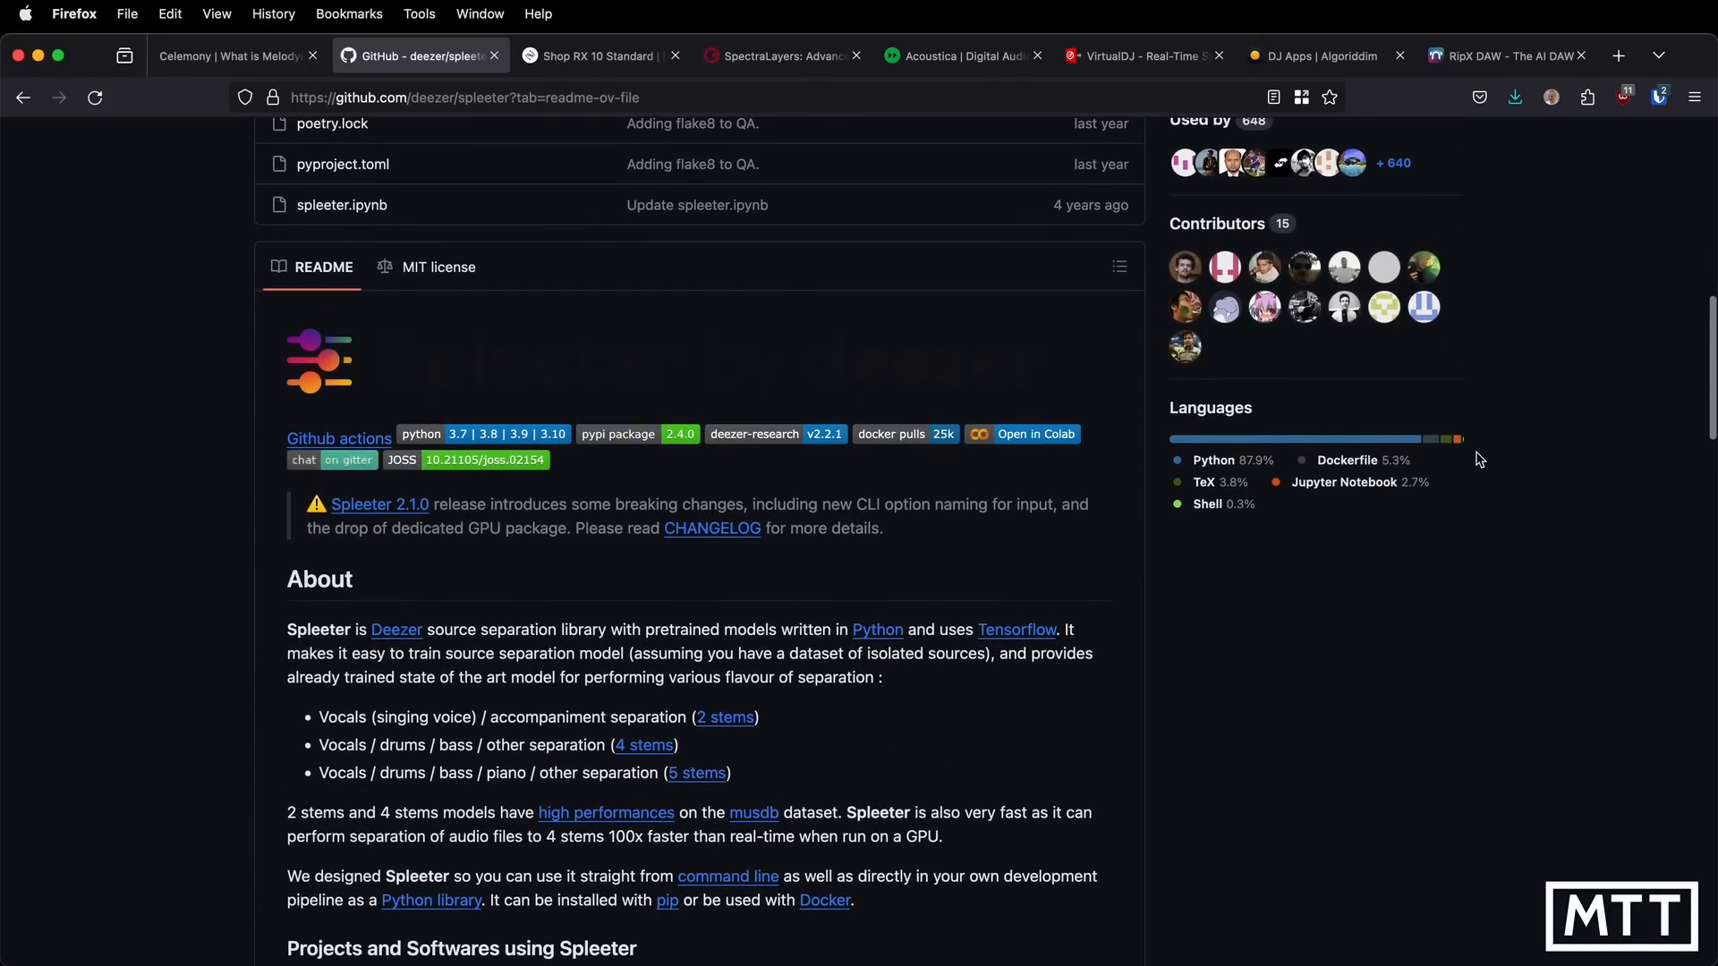
scroll(1479, 459, "down", 7)
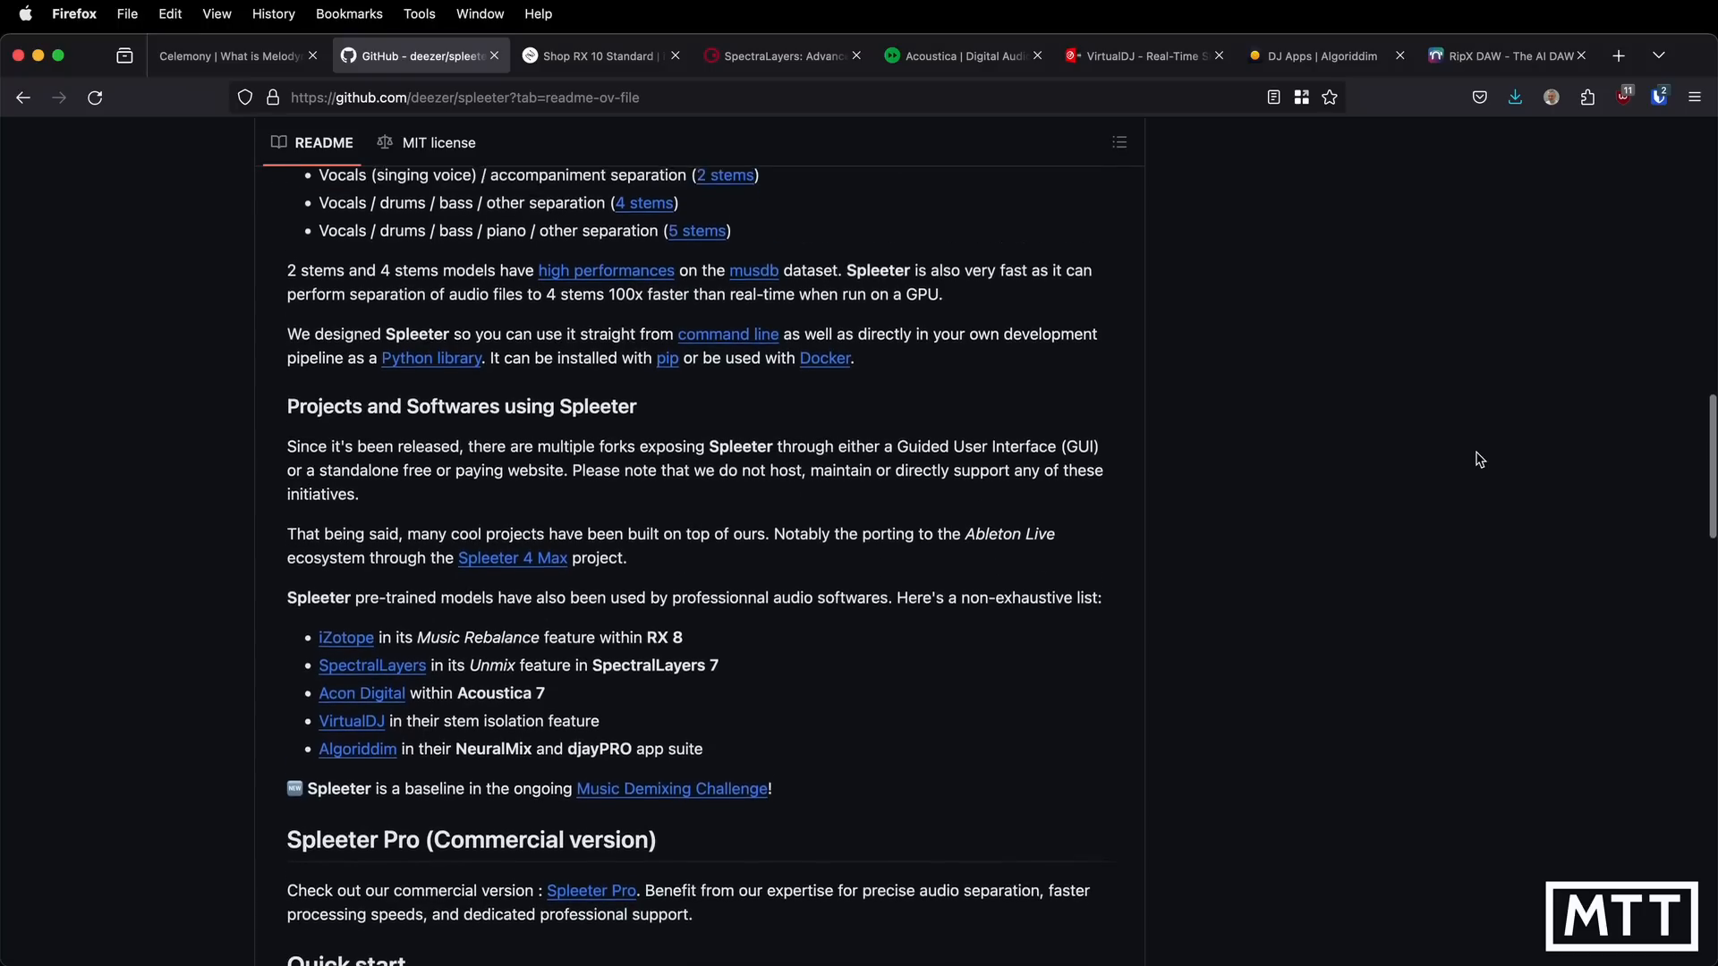
scroll(1297, 400, "up", 1)
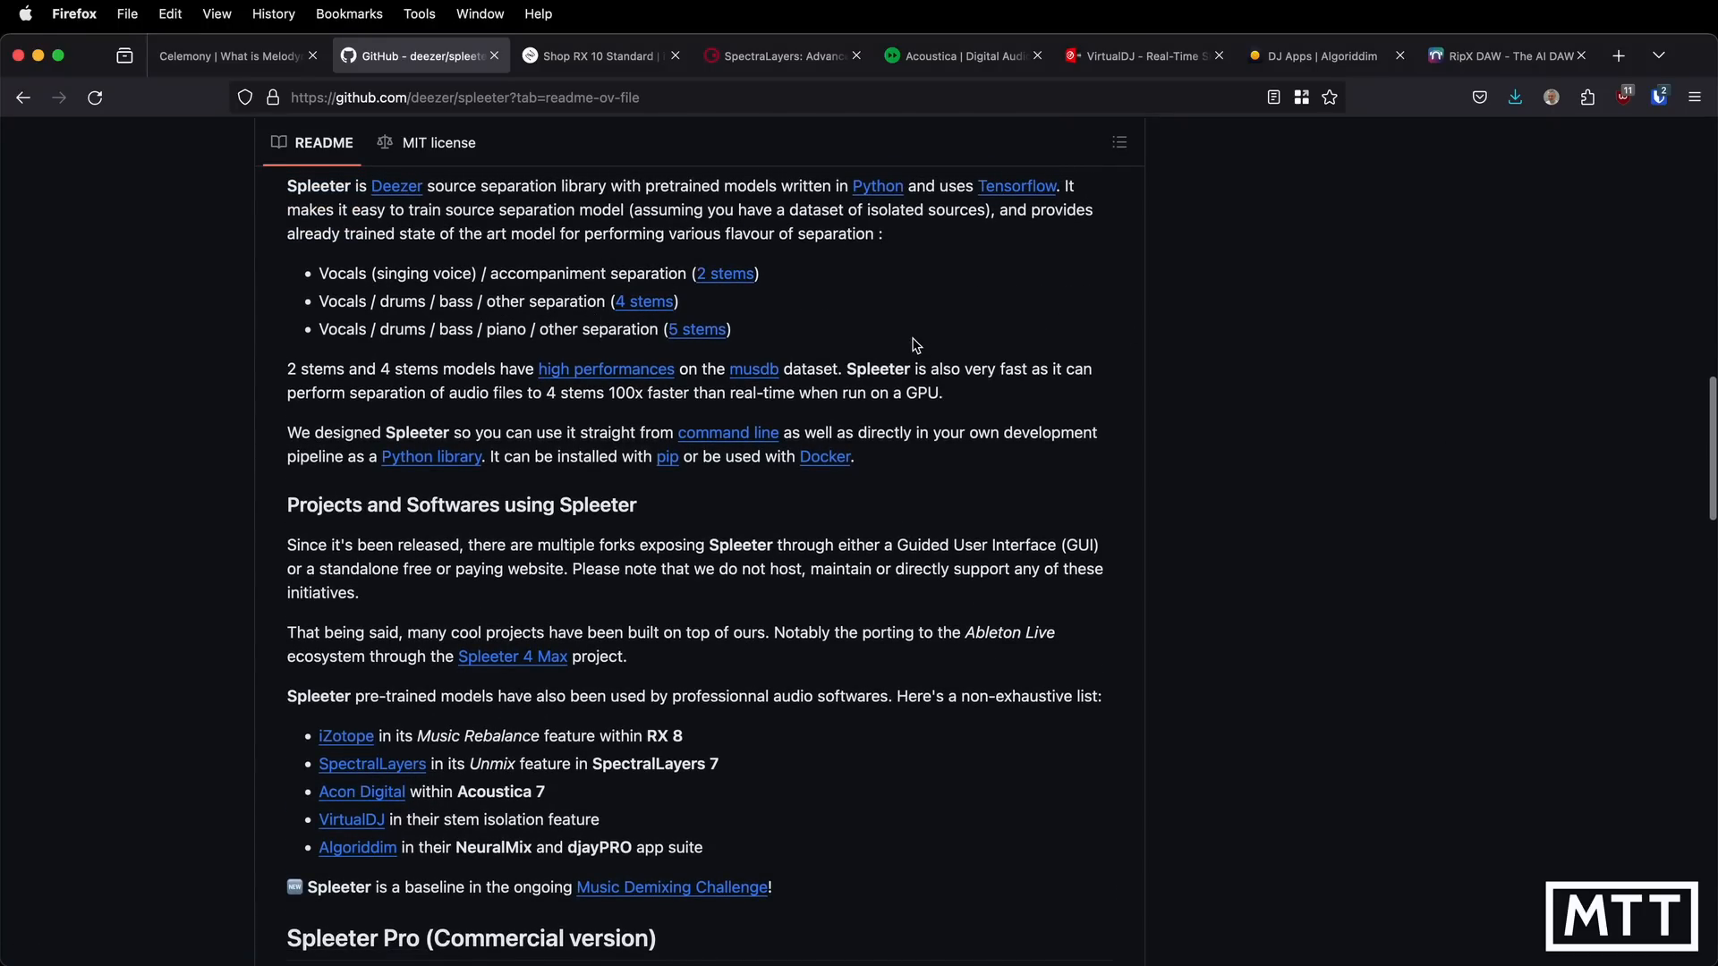
scroll(917, 345, "down", 4)
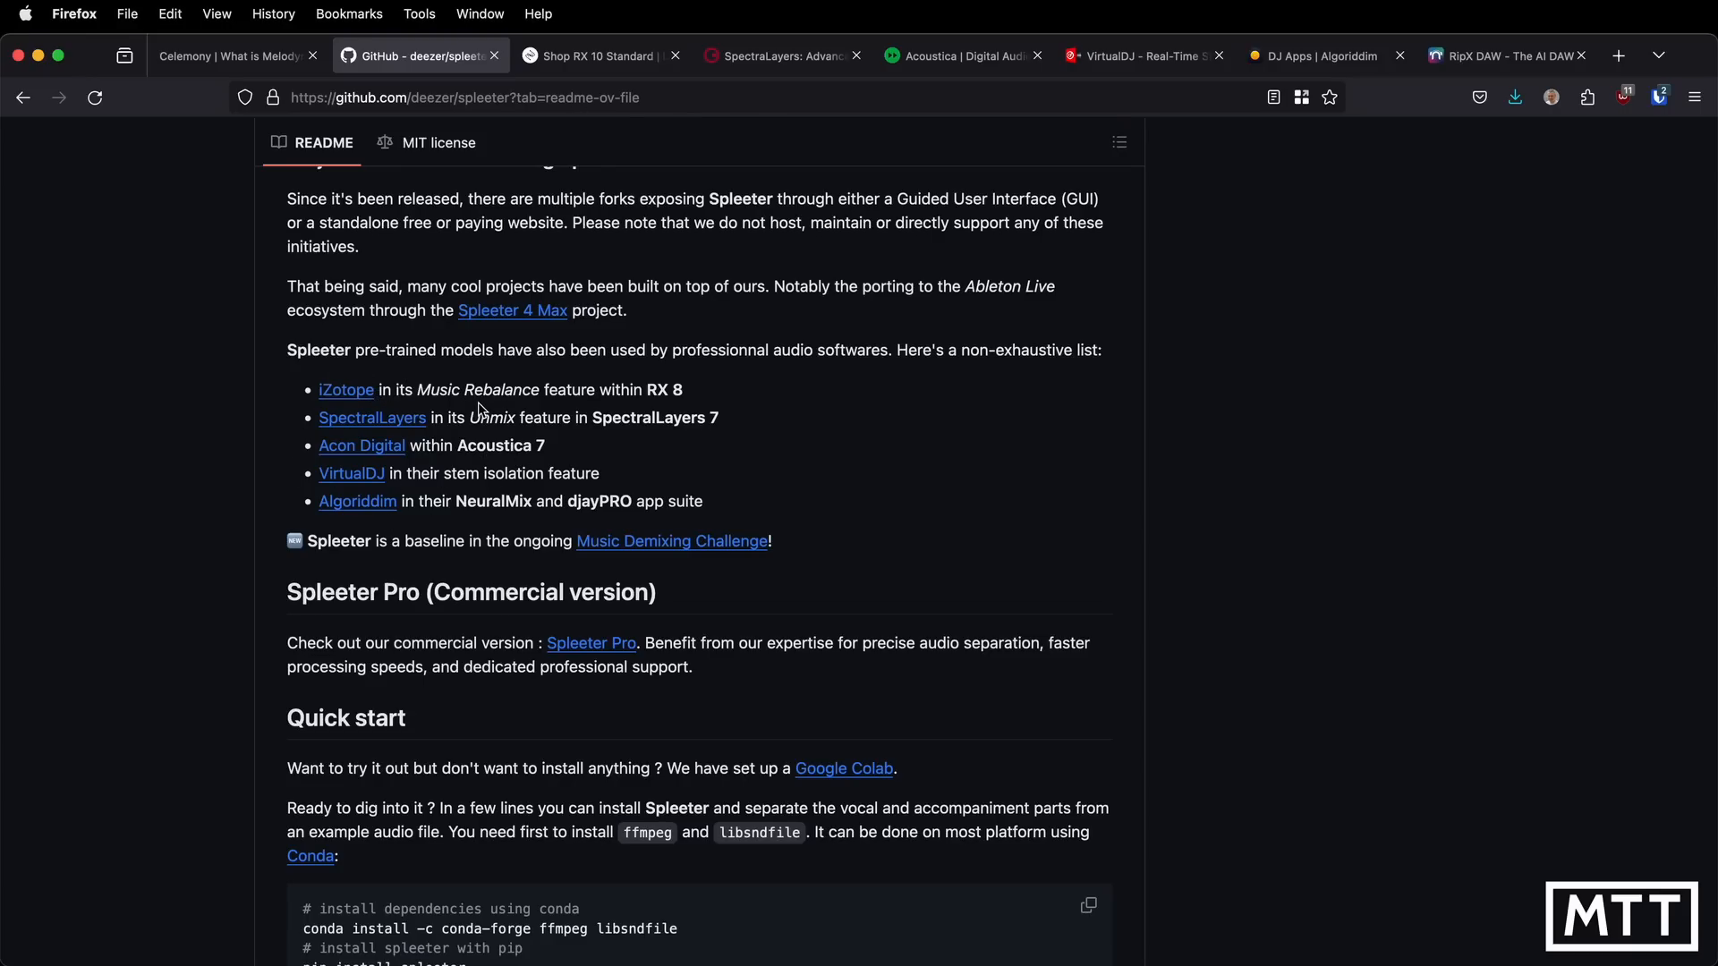
View the product pages for RX 10 Standard, SpectraLayers, Acoustica, VirtualDJ and djay one after another
left_click(602, 56)
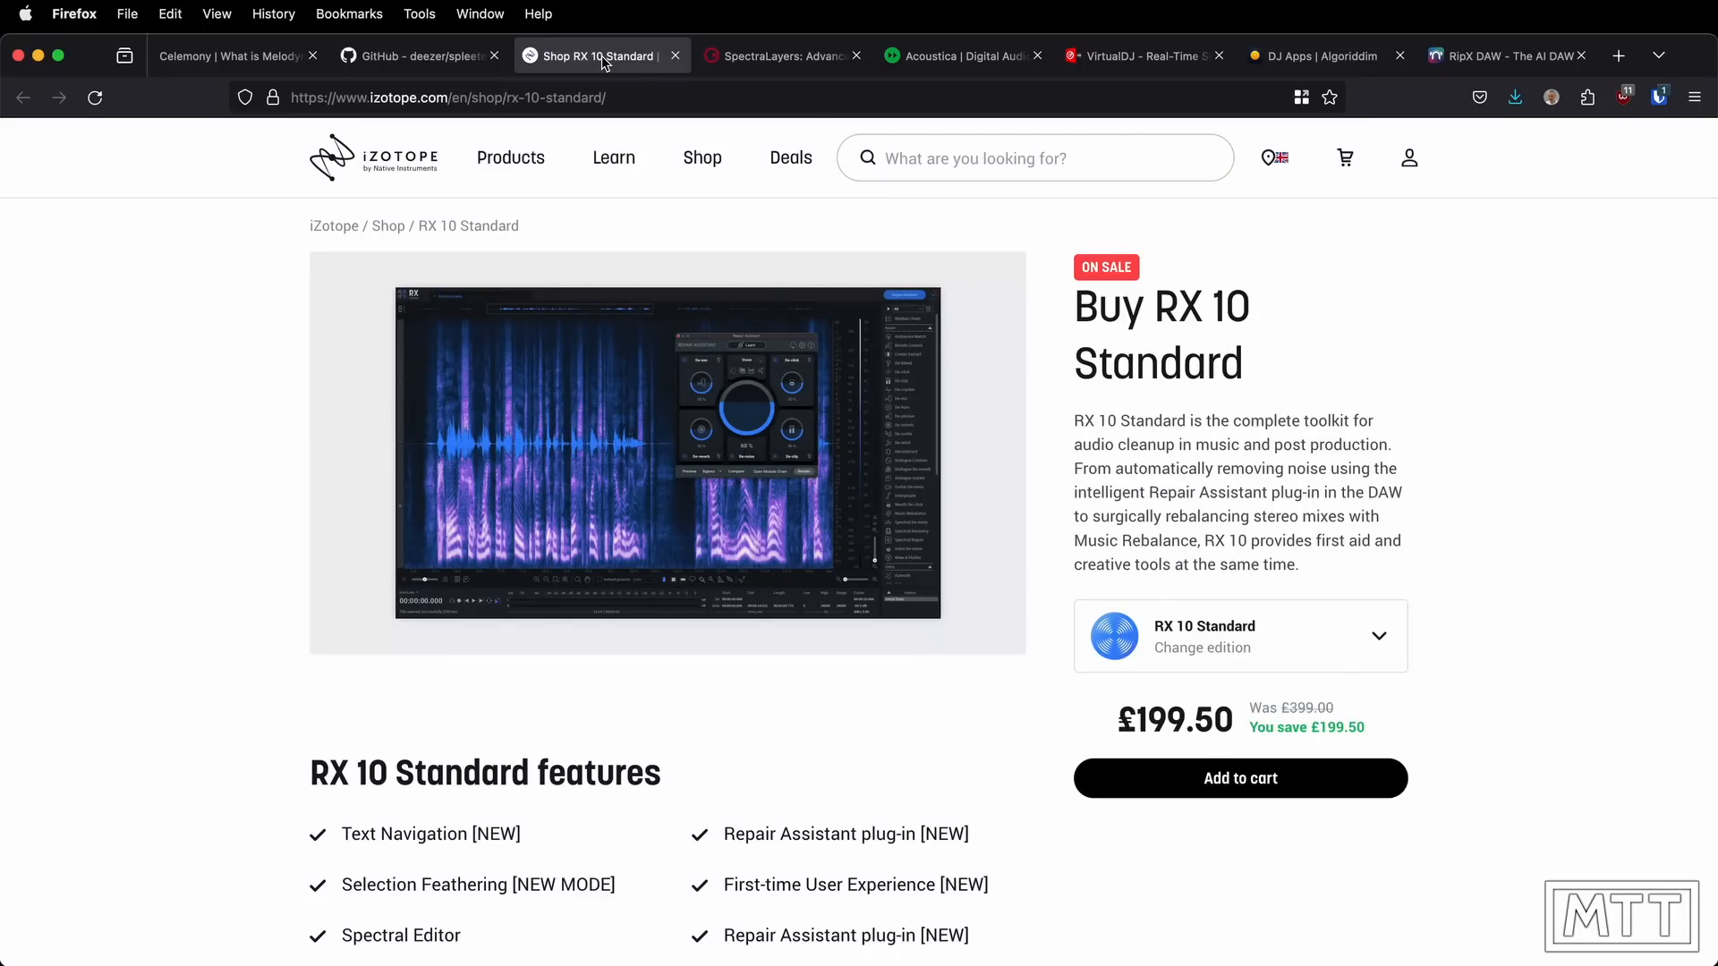
left_click(793, 61)
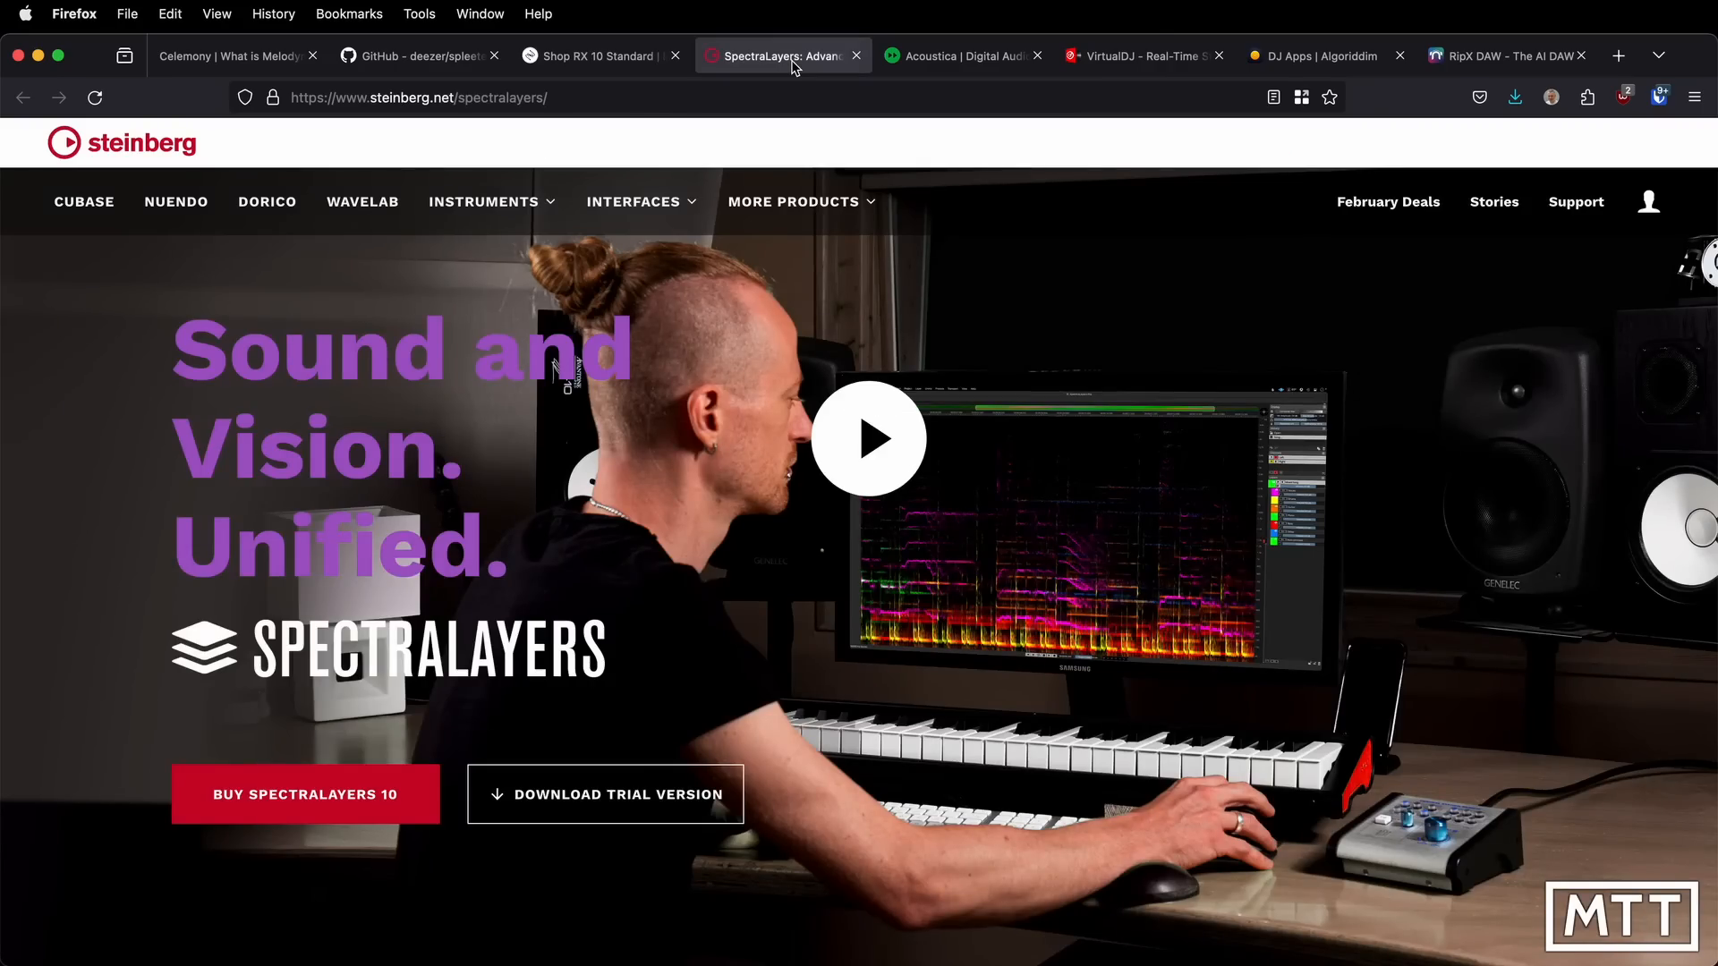
left_click(951, 62)
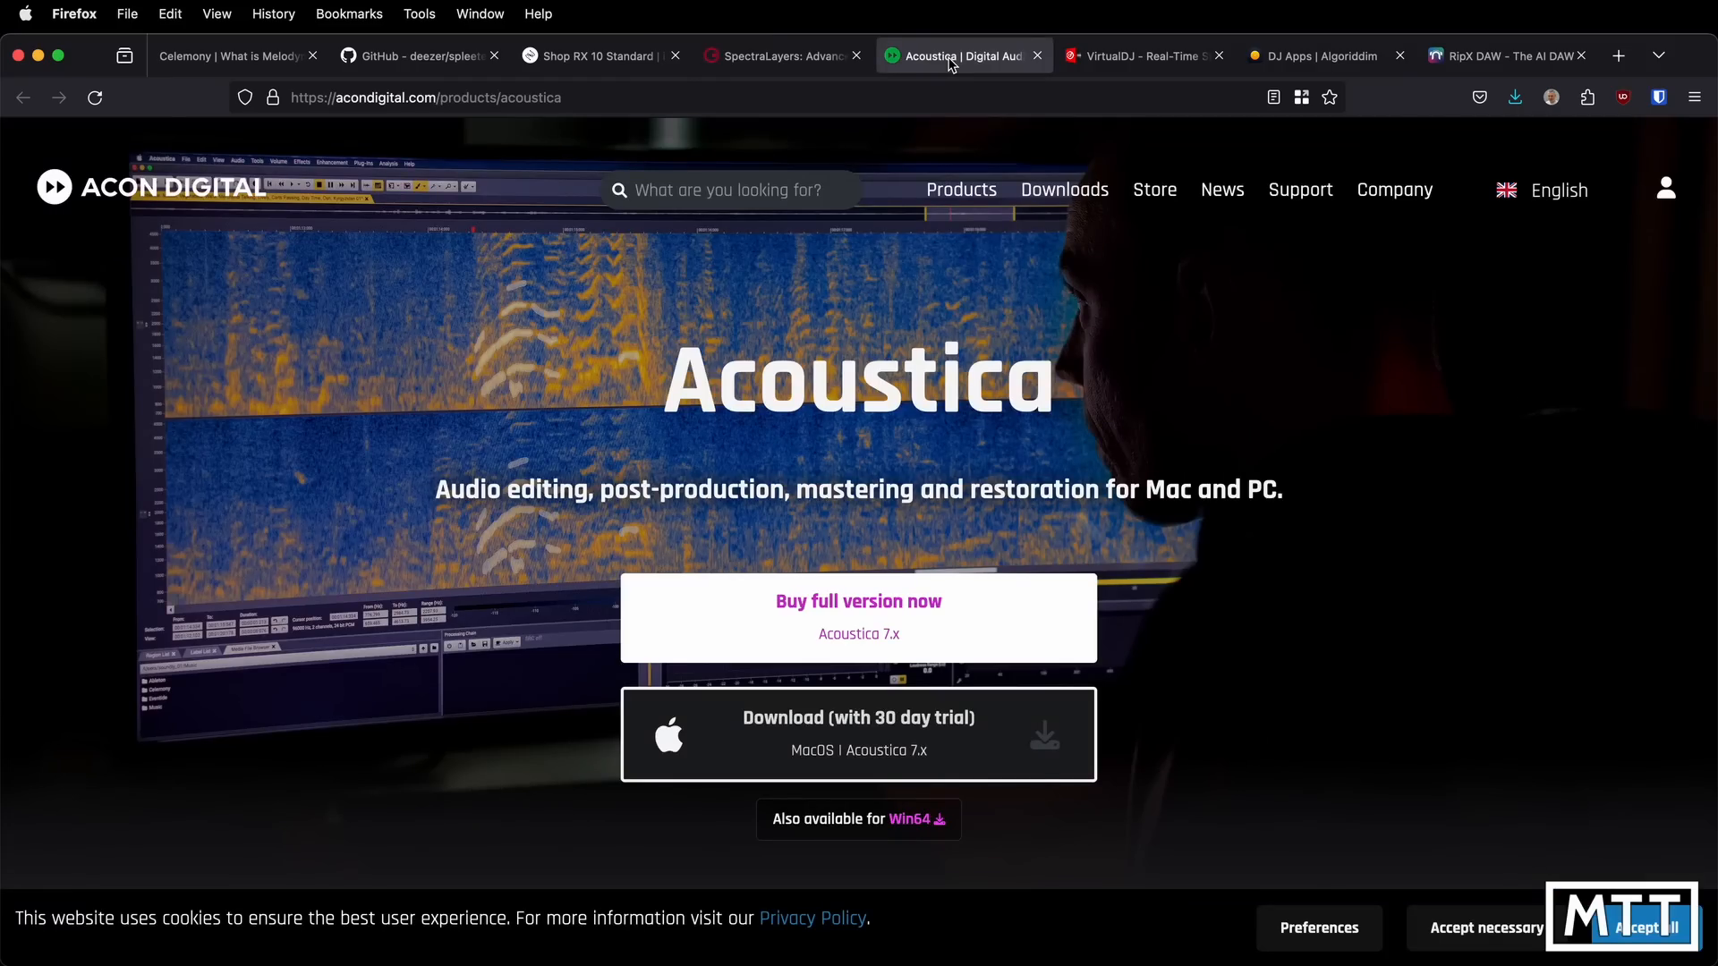
left_click(1134, 58)
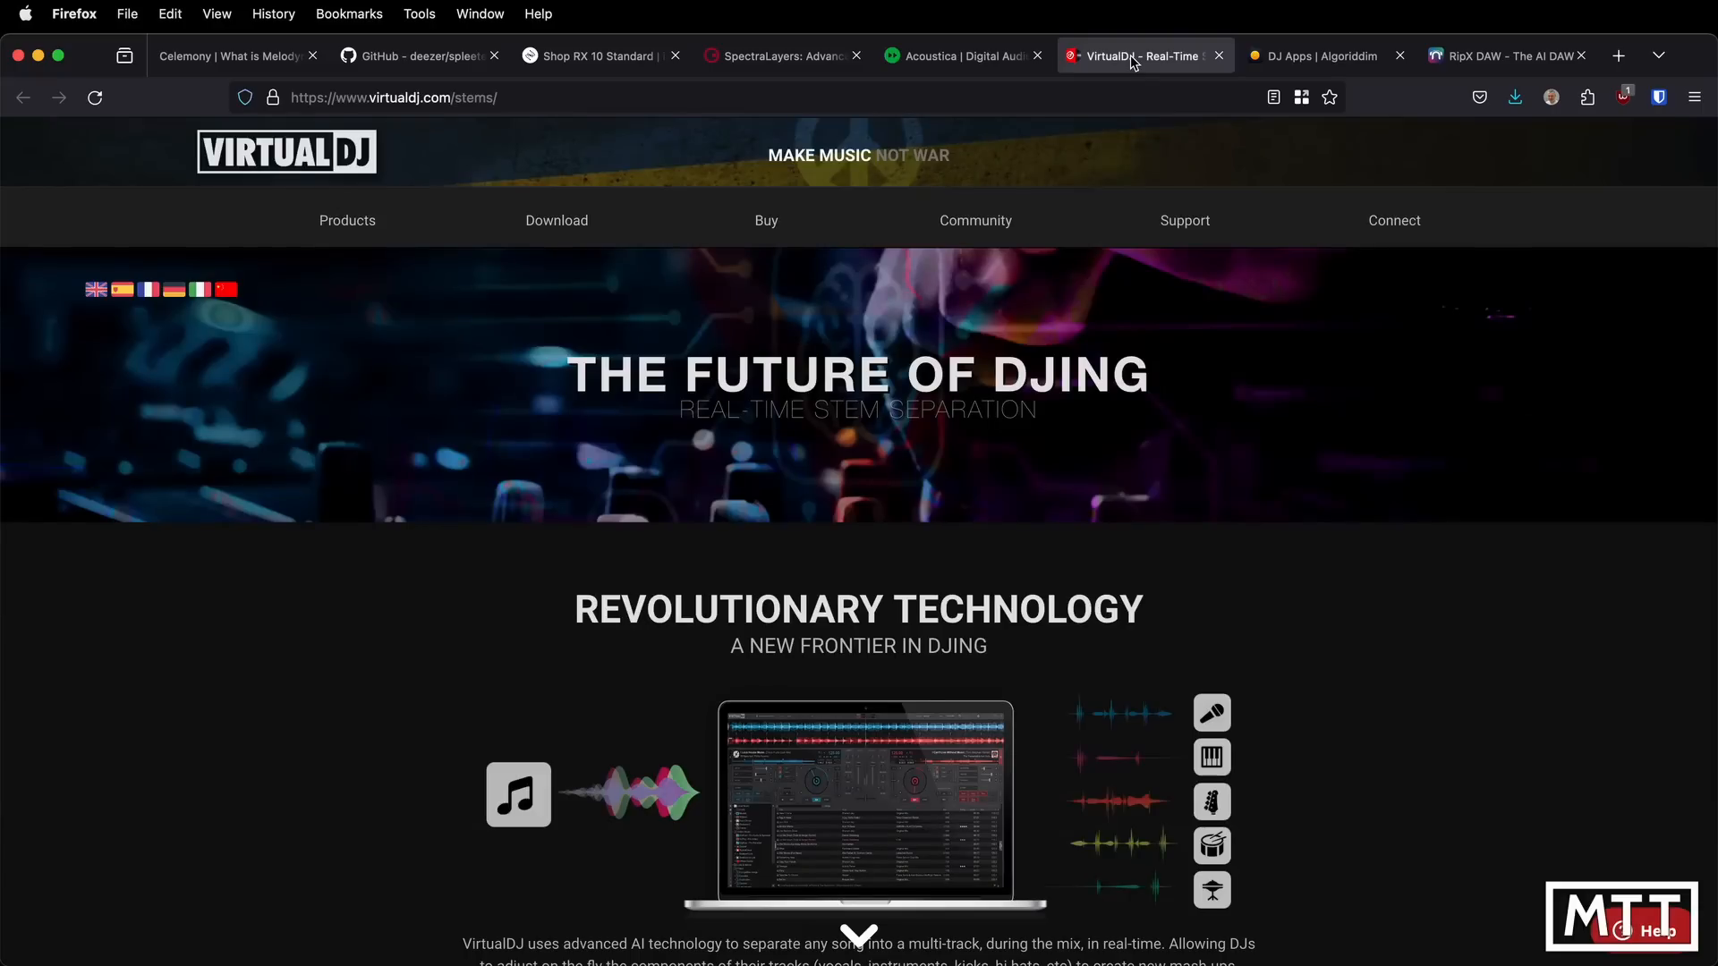
left_click(1318, 63)
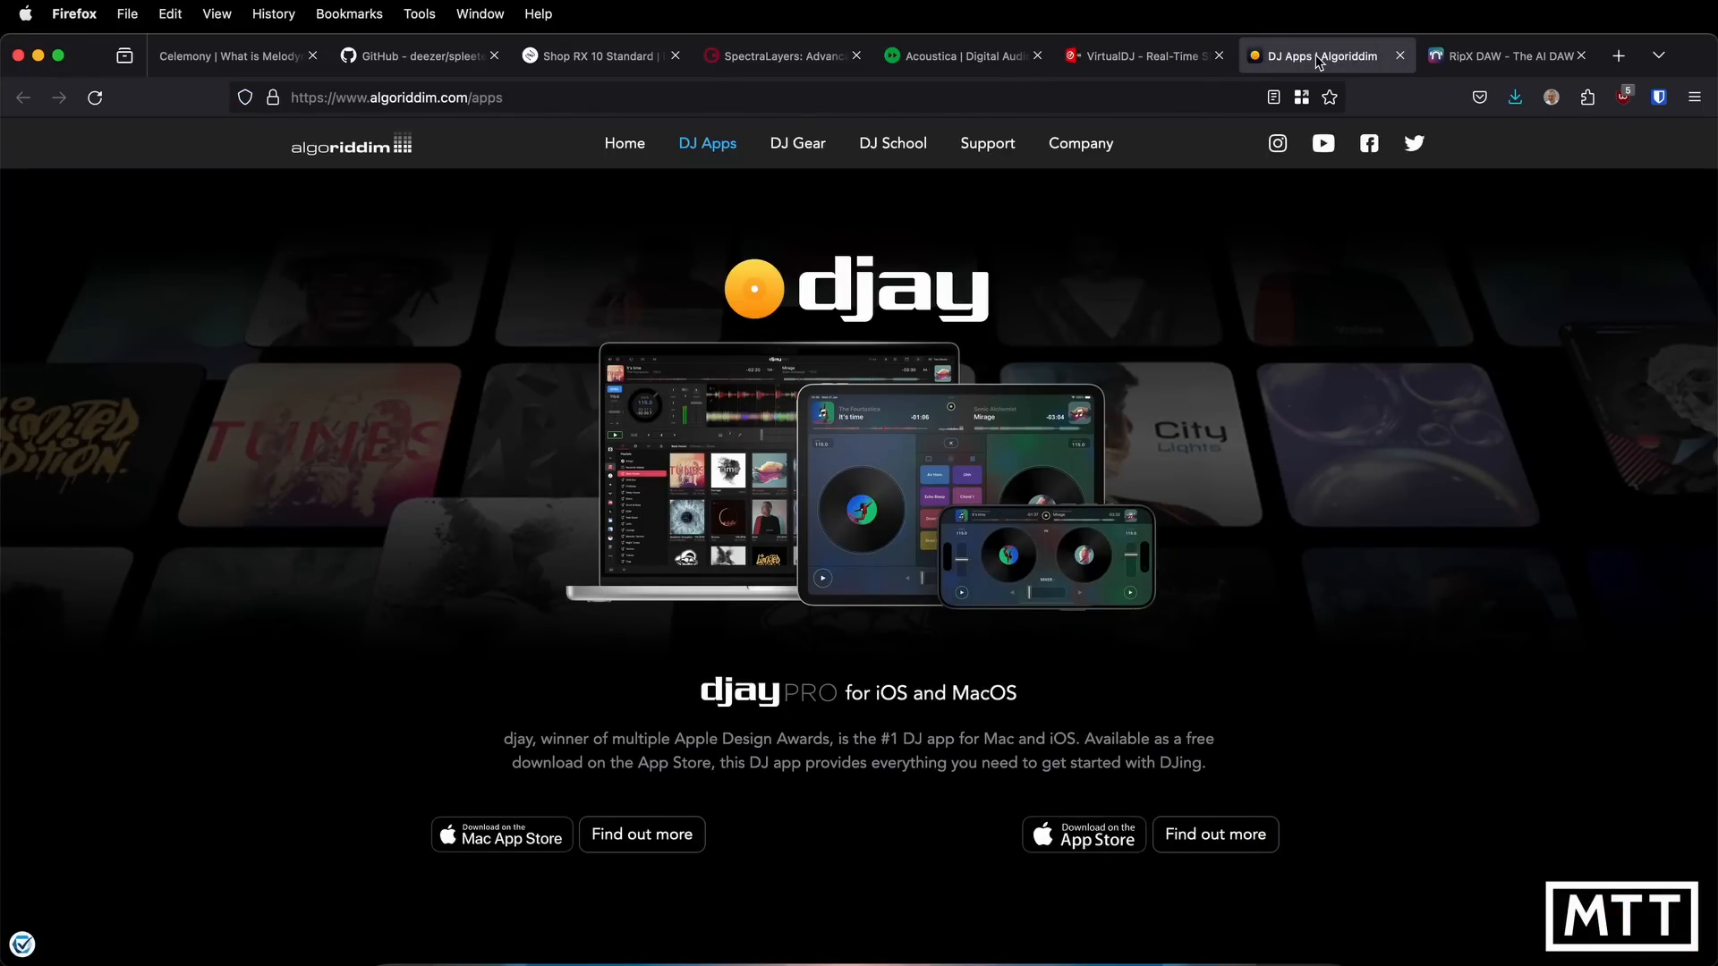
Open the Hit'n'Mix site and examine the feature summaries of RipX DAW and RipX DAW PRO
left_click(1492, 63)
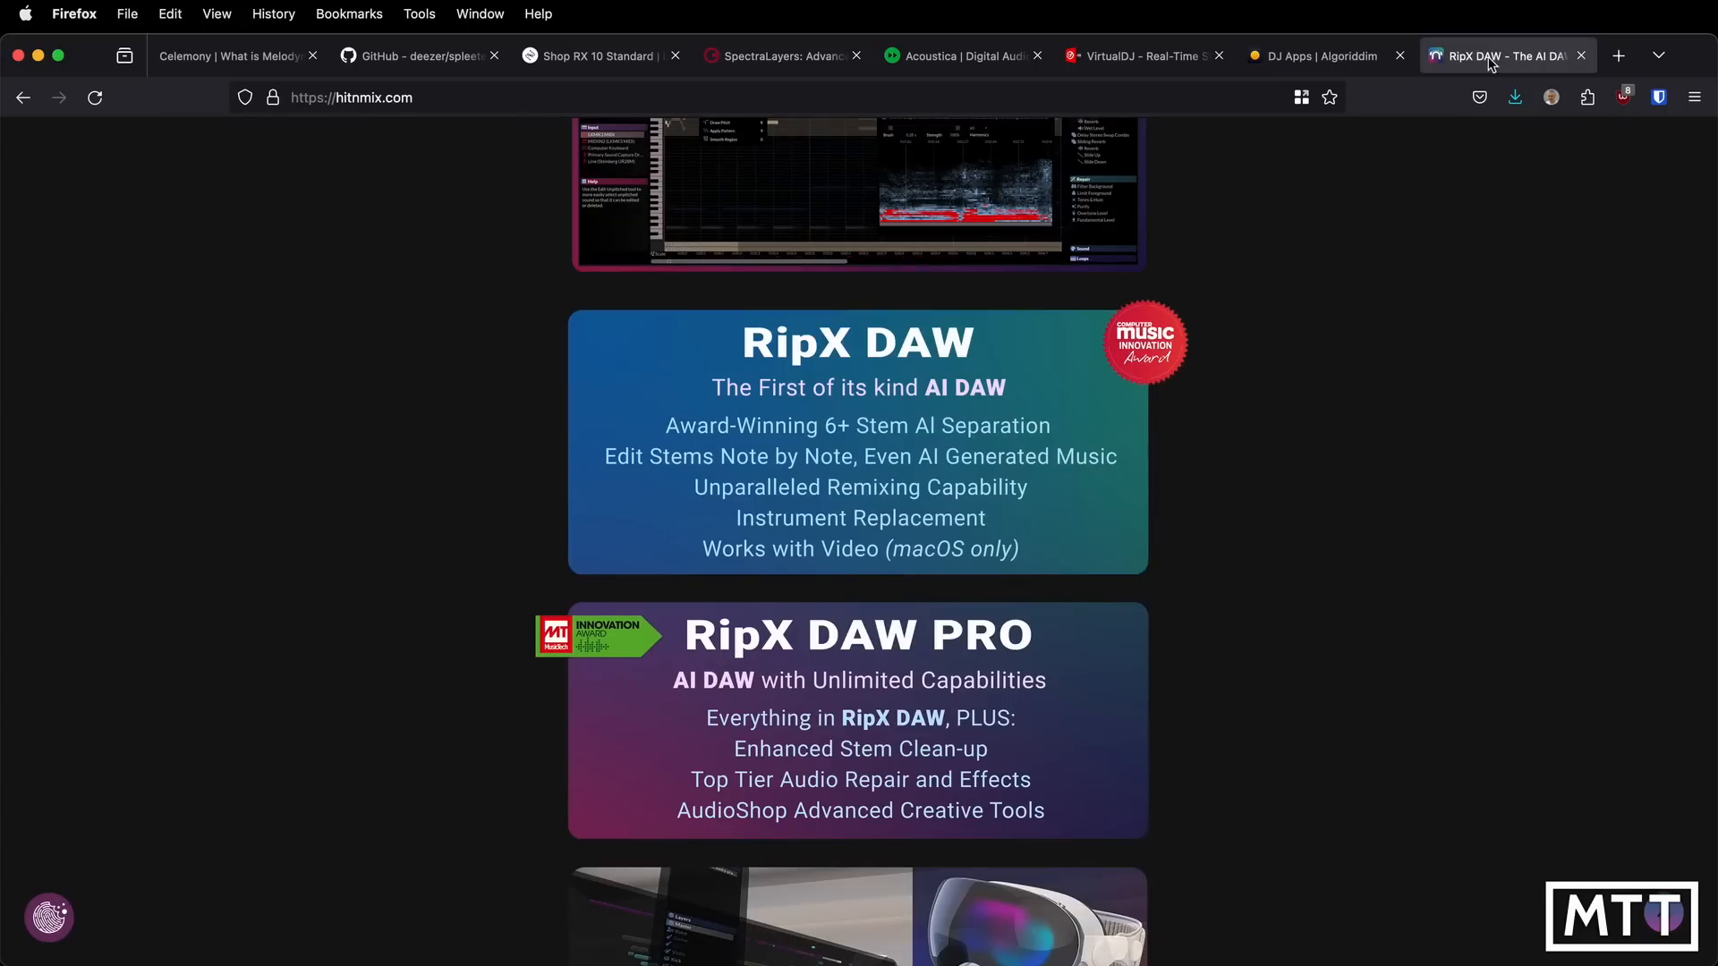
scroll(1246, 356, "up", 5)
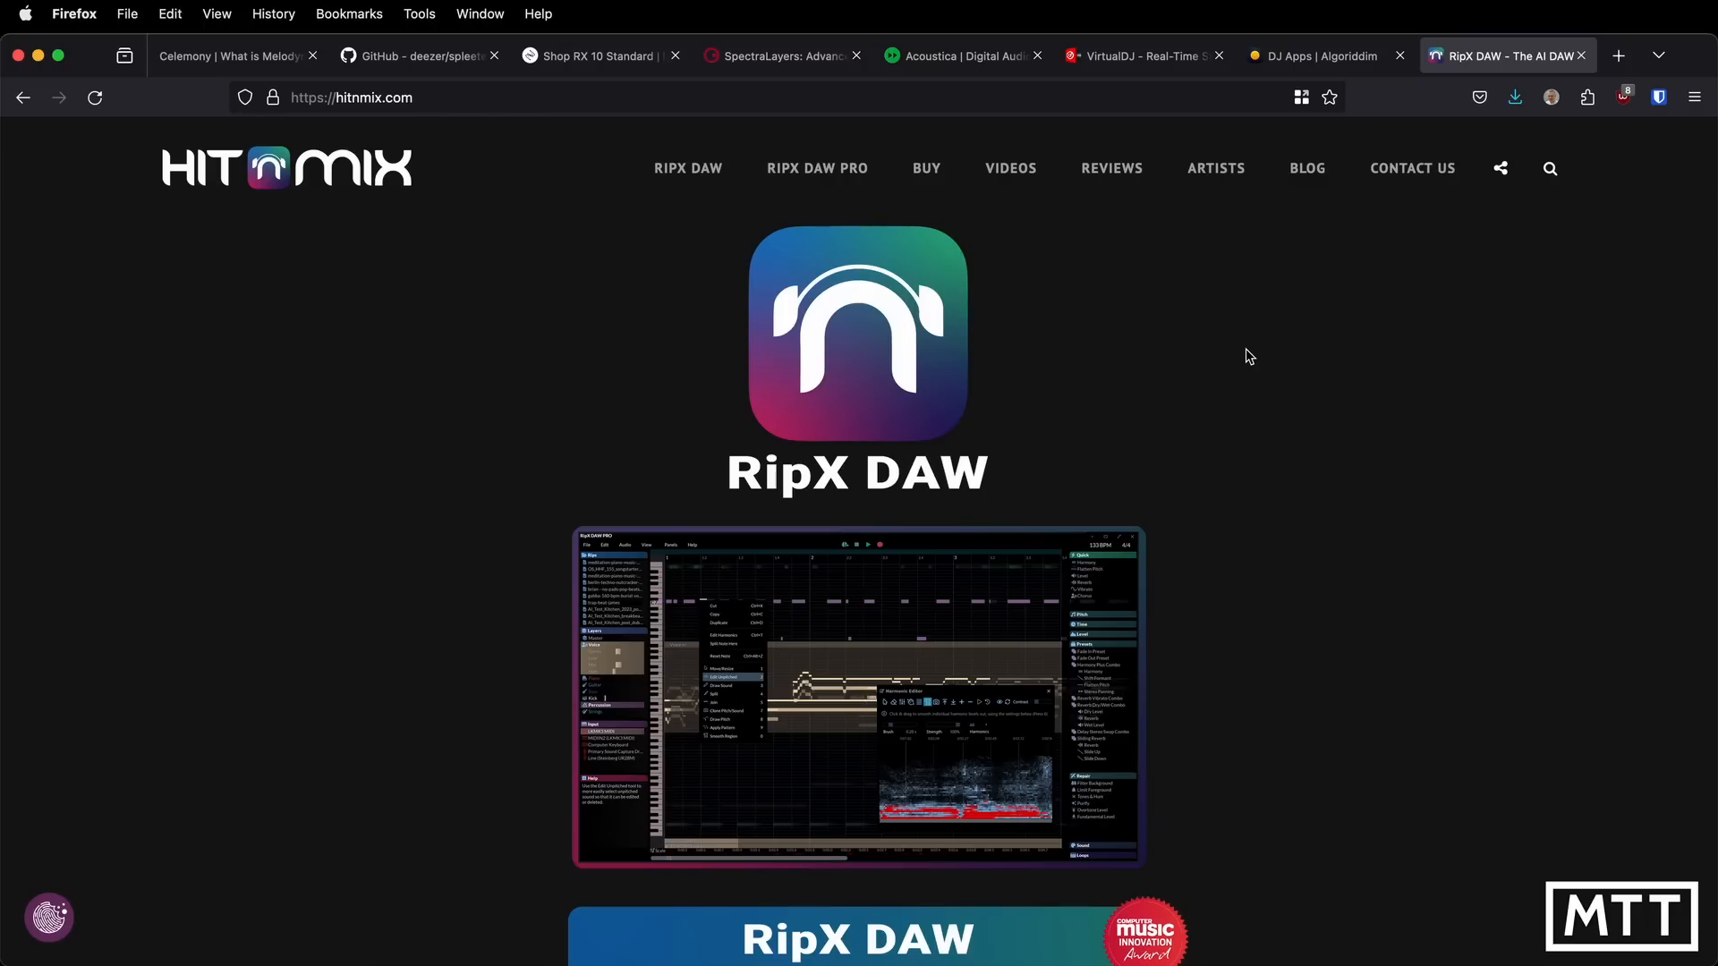
scroll(1249, 356, "down", 5)
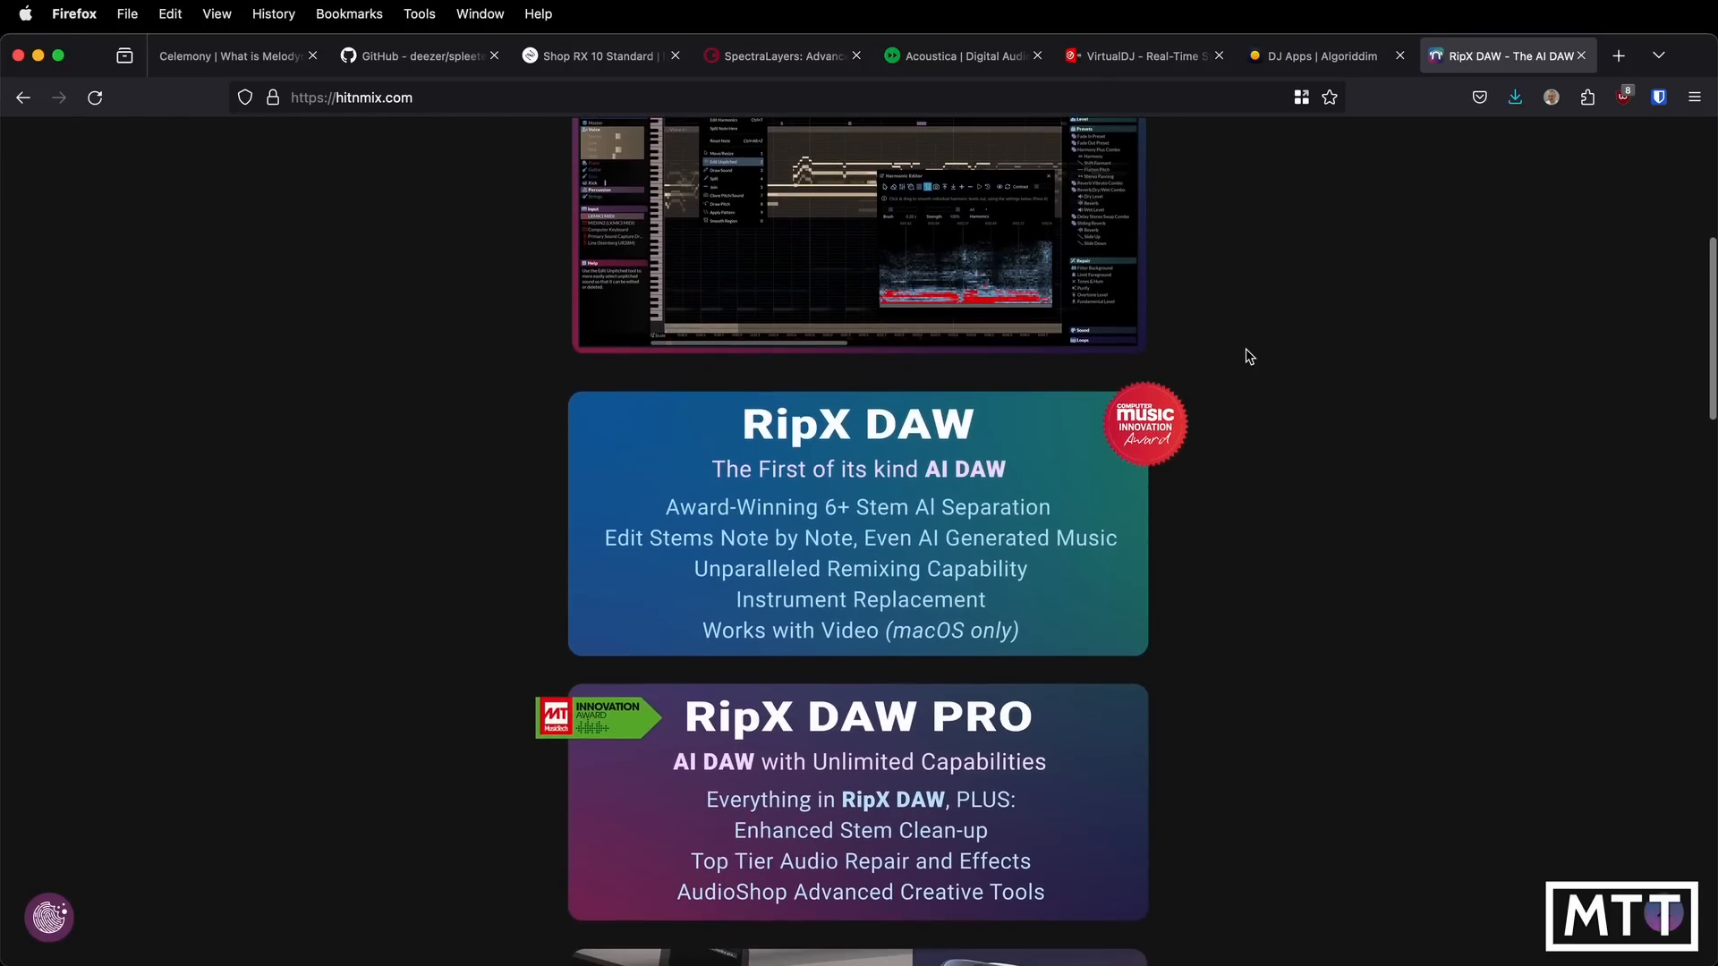
scroll(1249, 356, "down", 1)
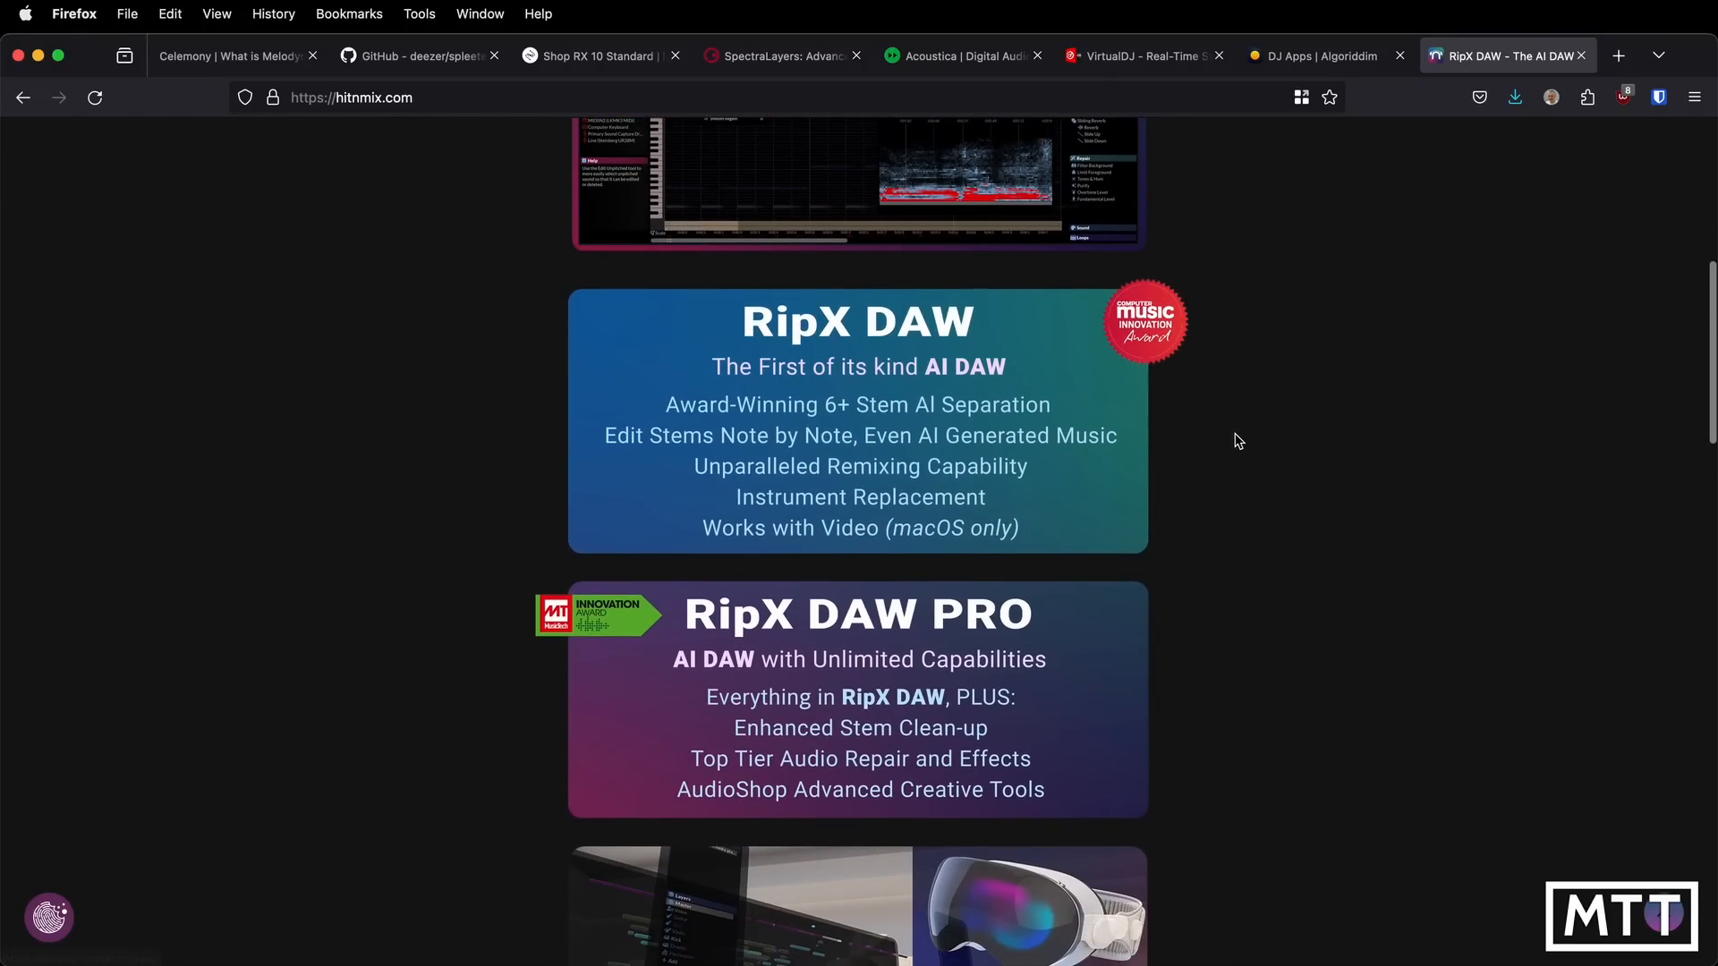
scroll(1238, 441, "down", 1)
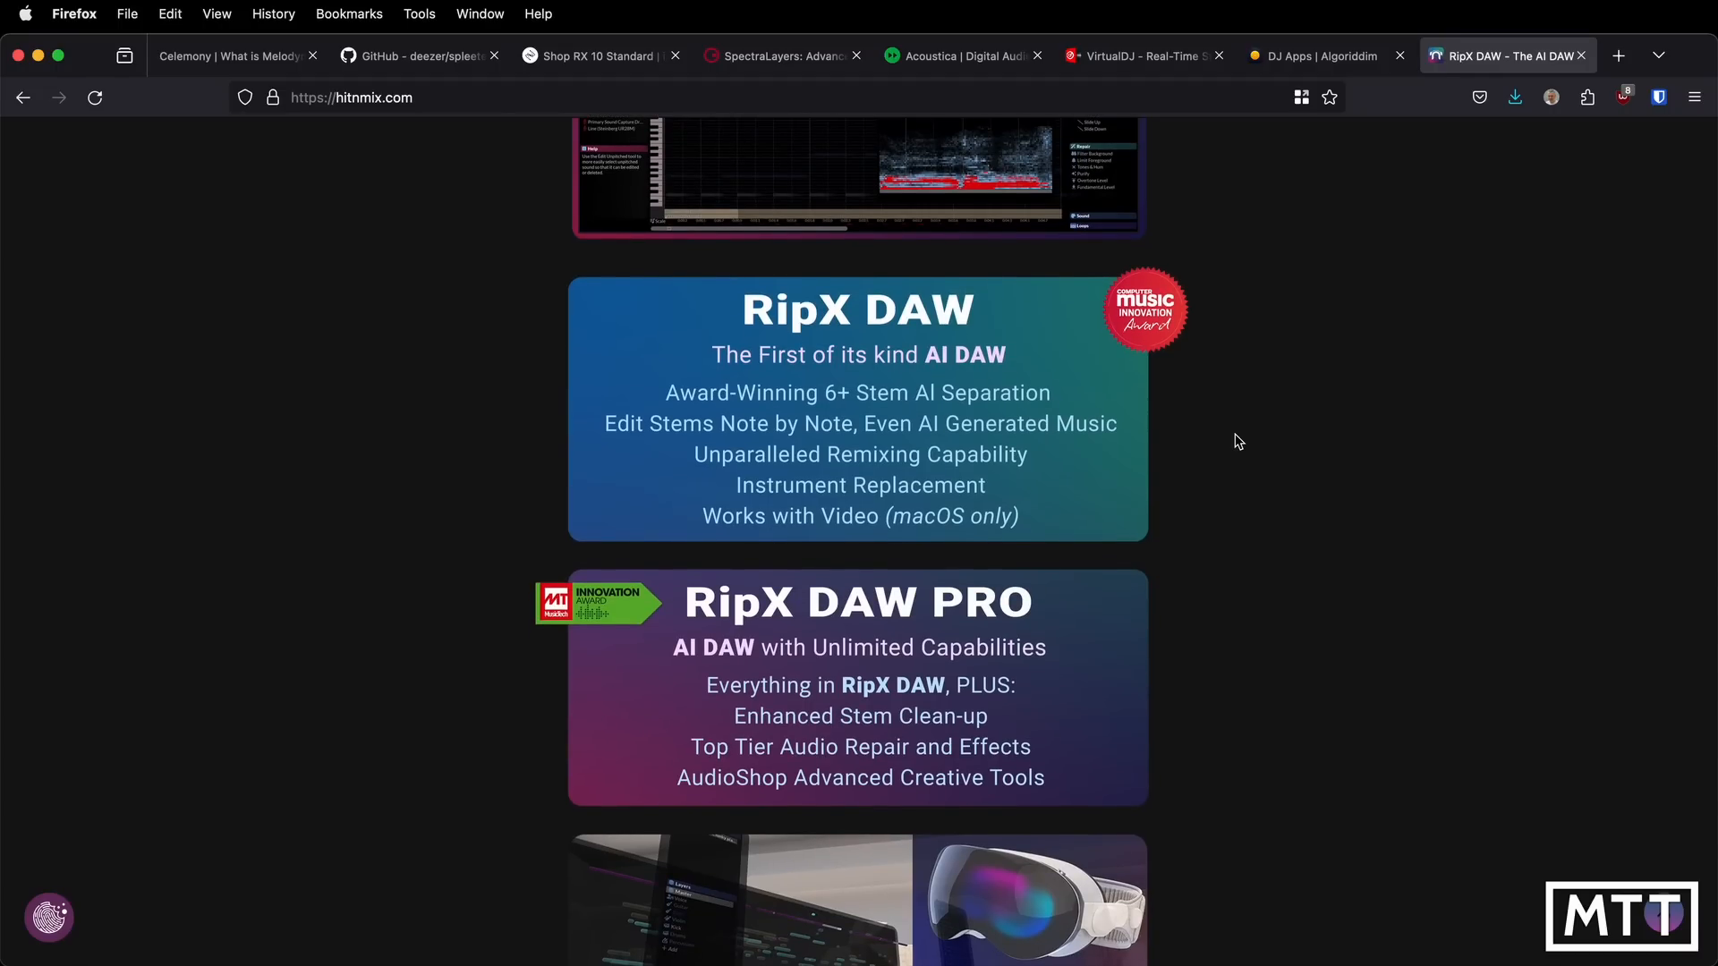
scroll(1237, 441, "down", 1)
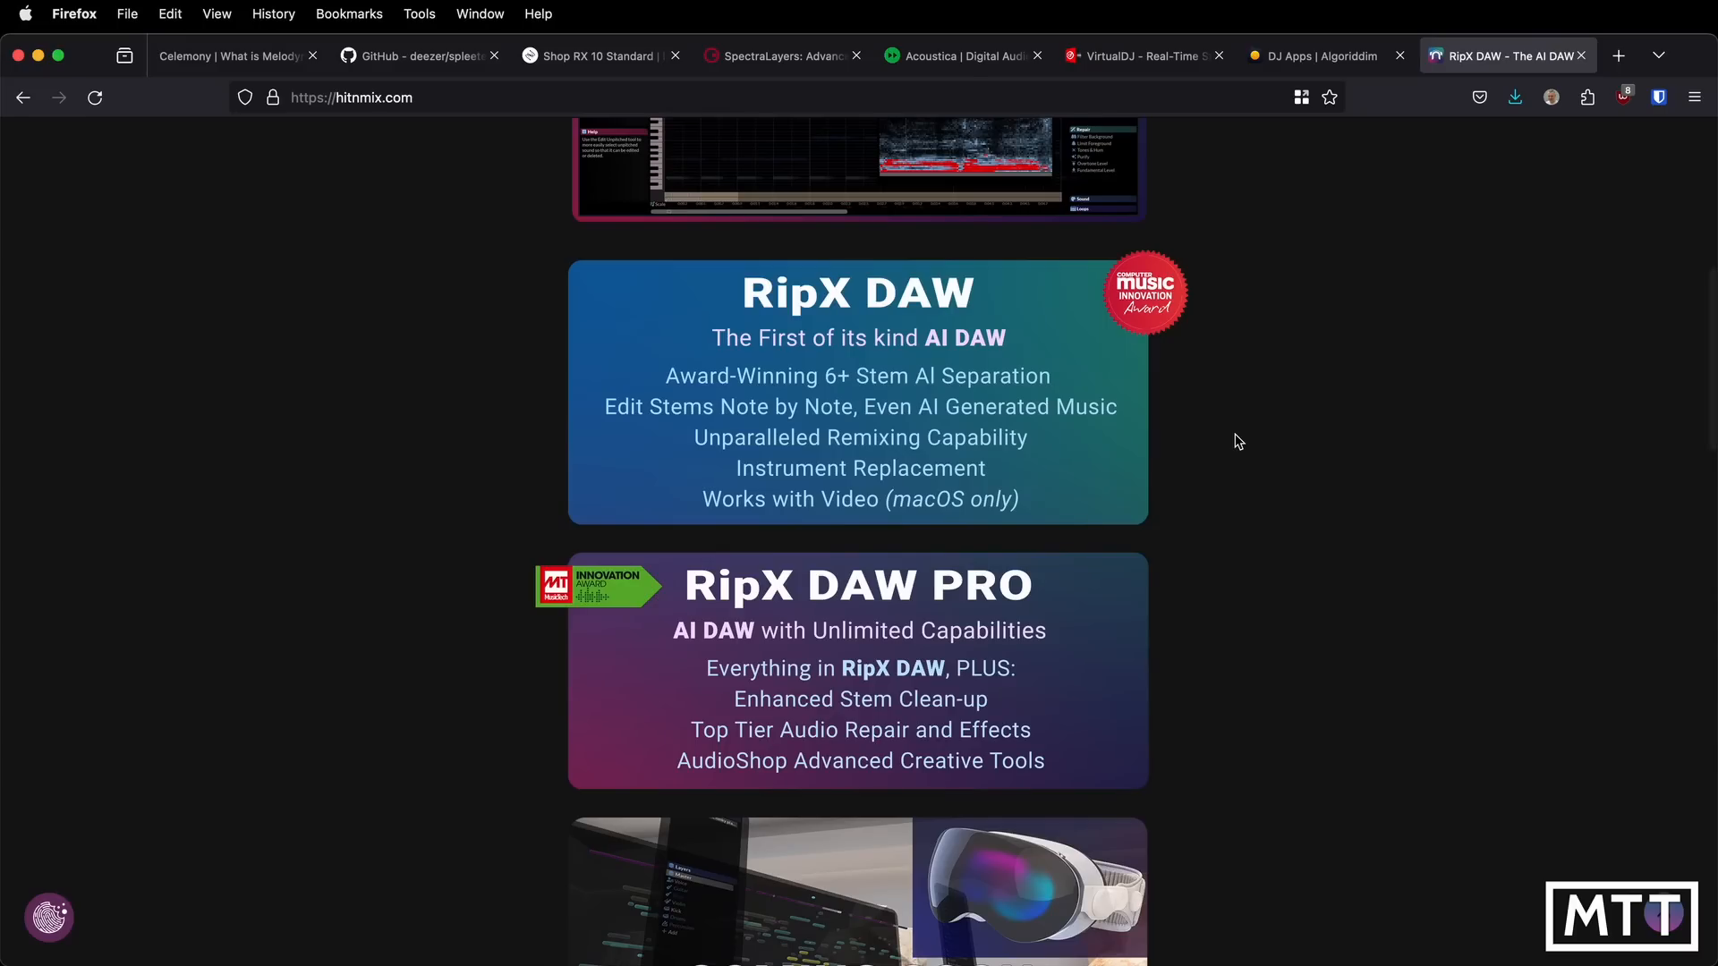
scroll(1237, 441, "down", 1)
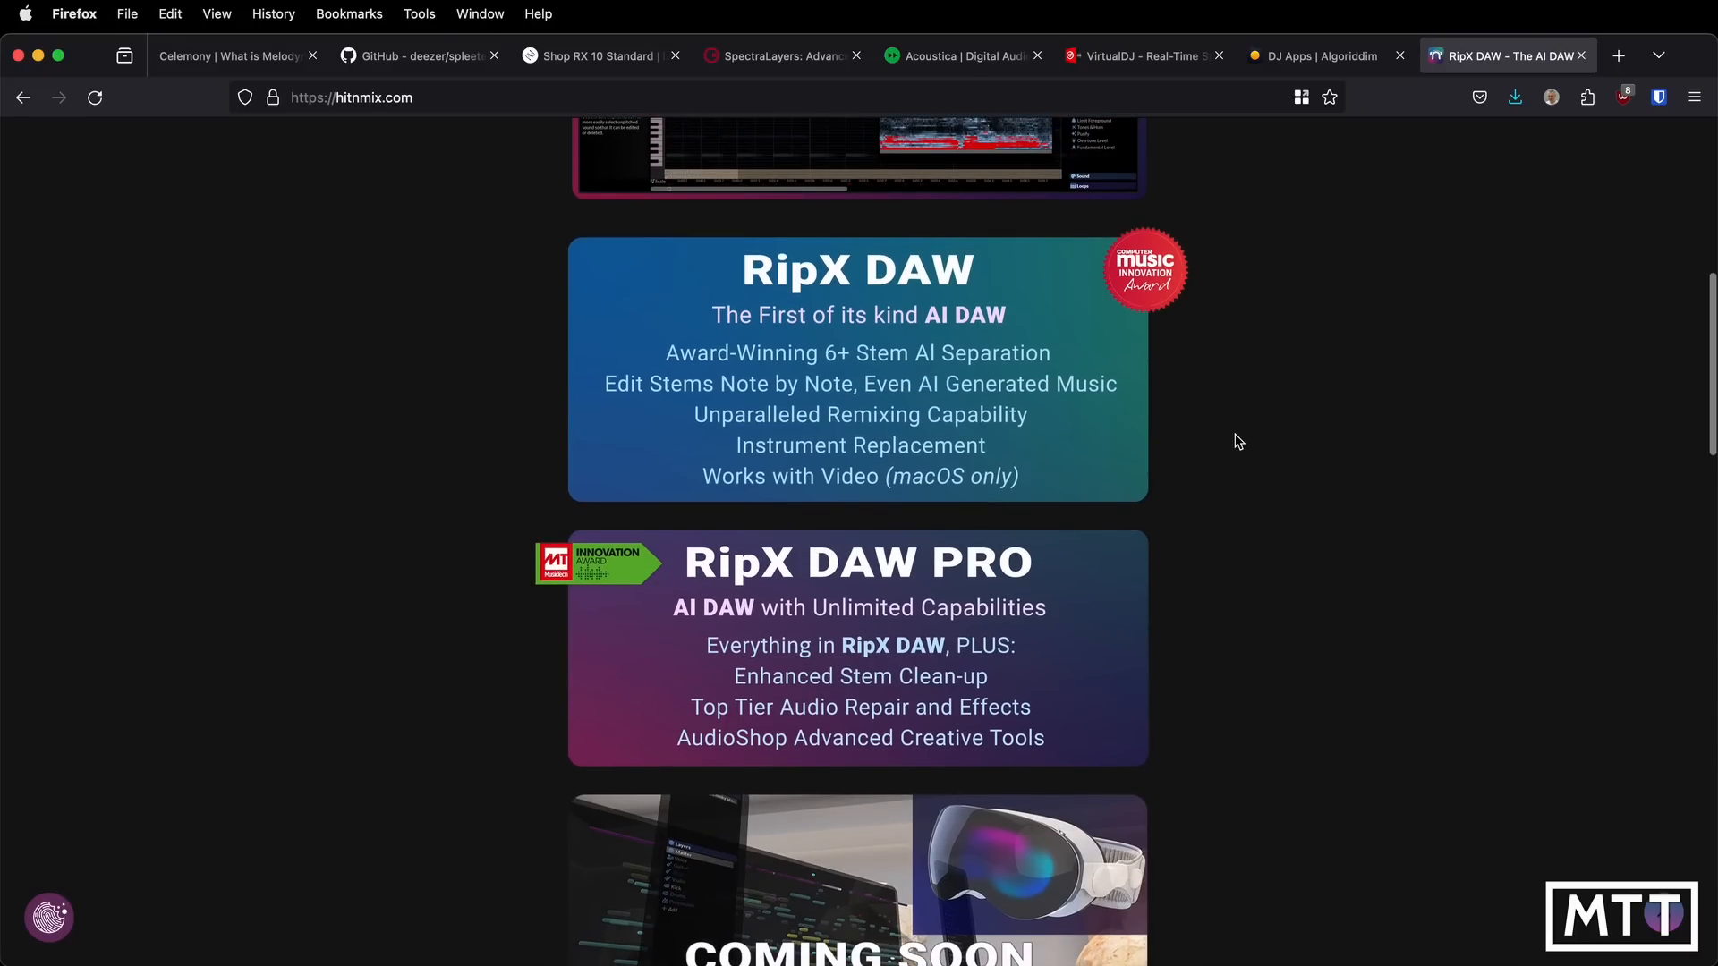
scroll(1237, 441, "down", 5)
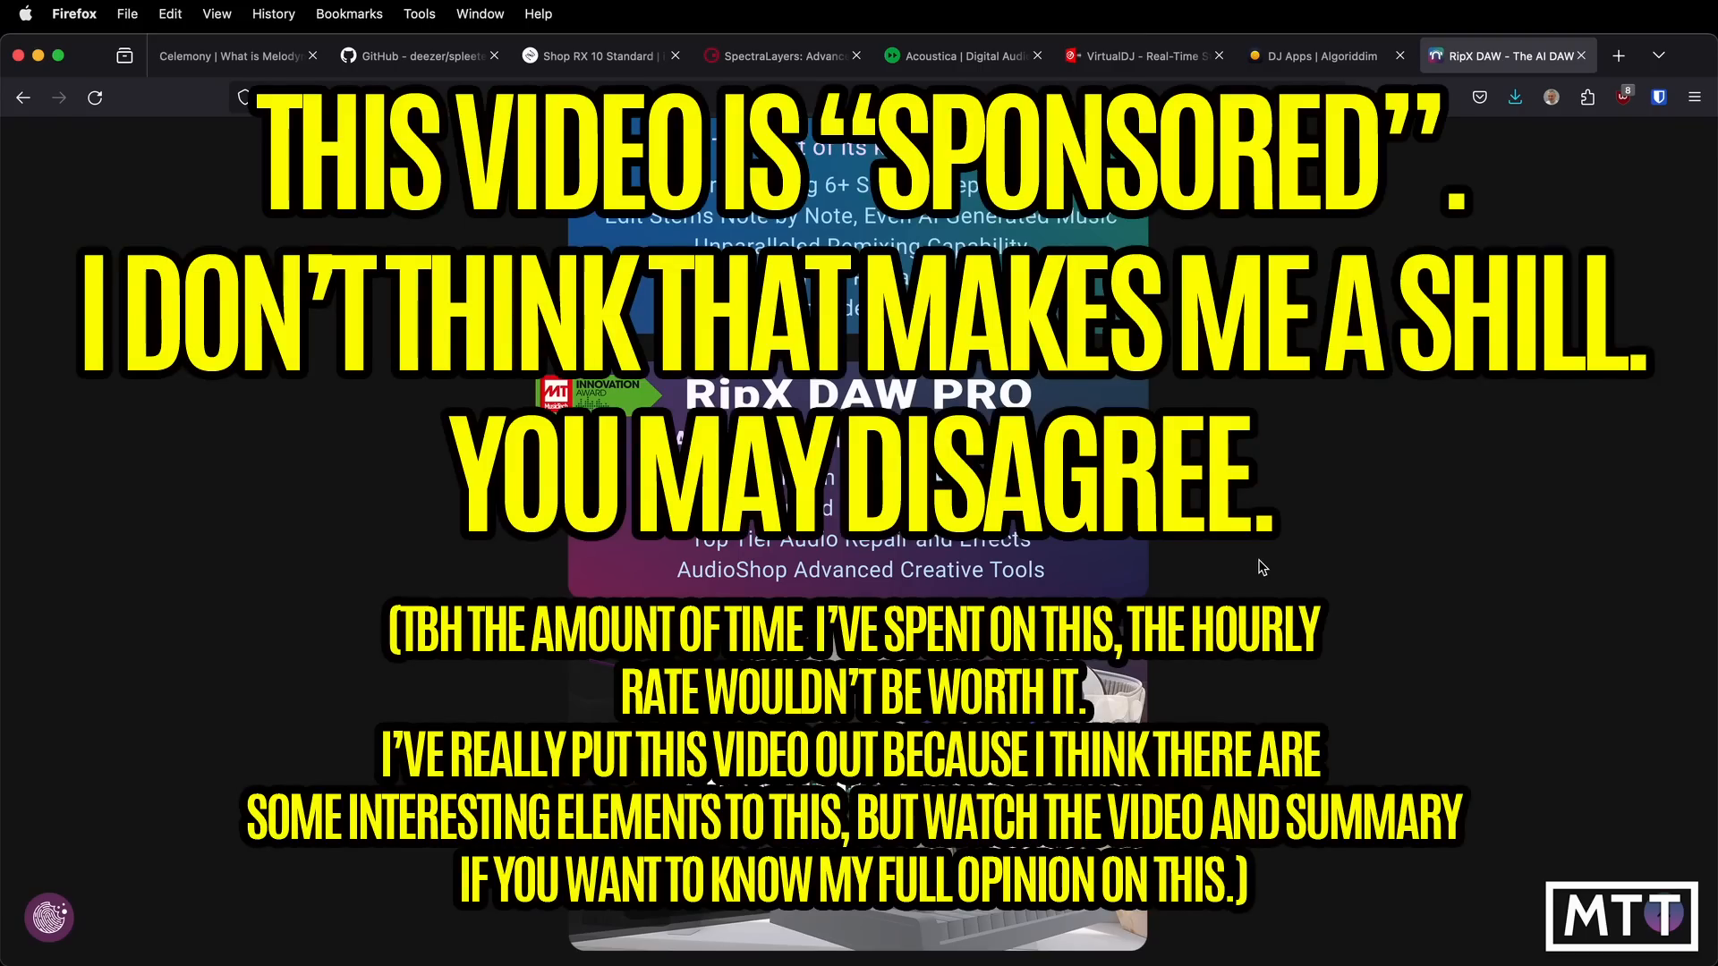
scroll(1261, 568, "up", 10)
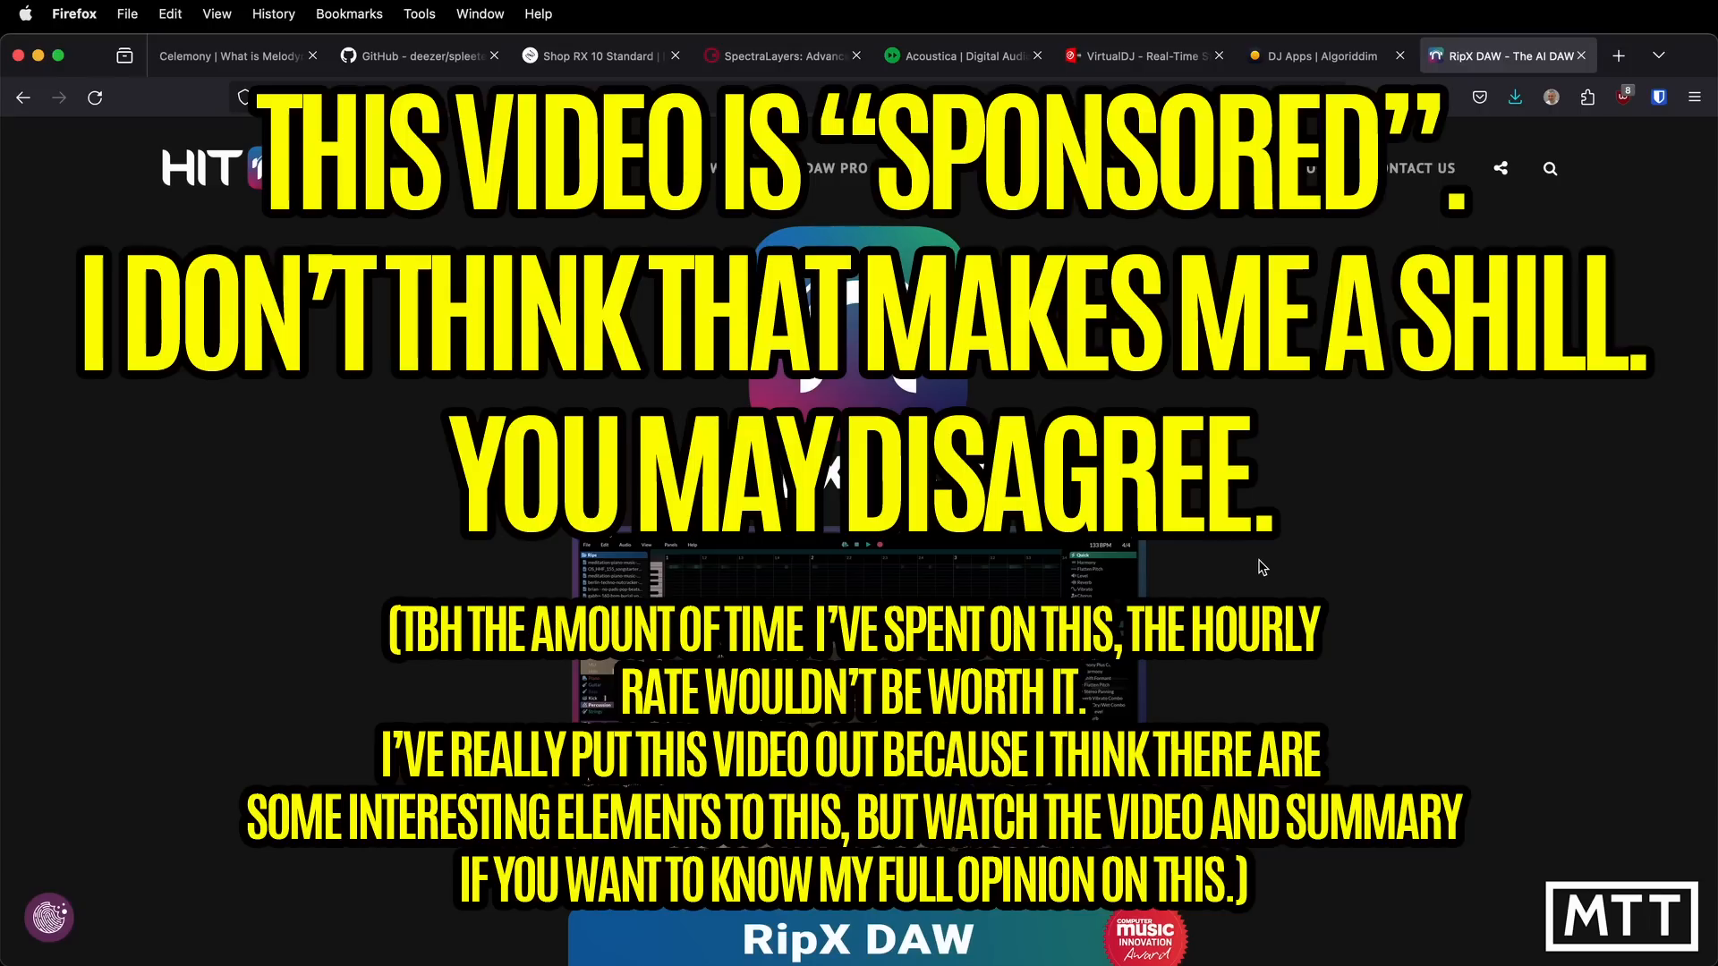
scroll(1261, 567, "down", 5)
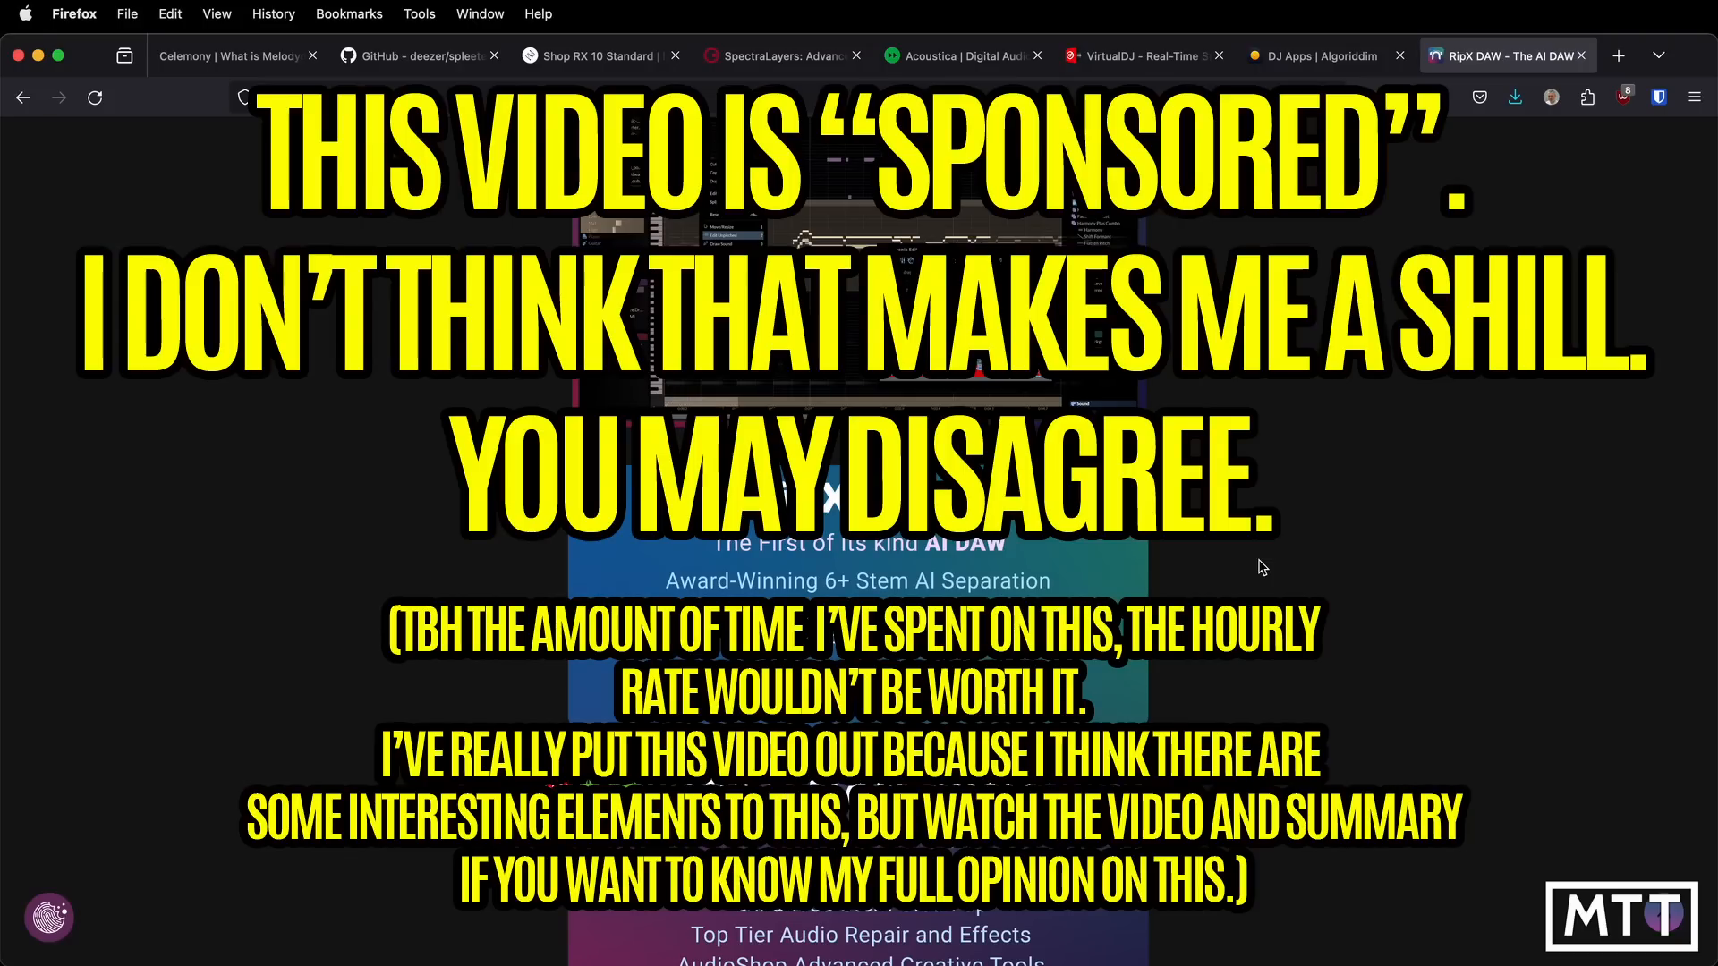
scroll(1261, 568, "up", 5)
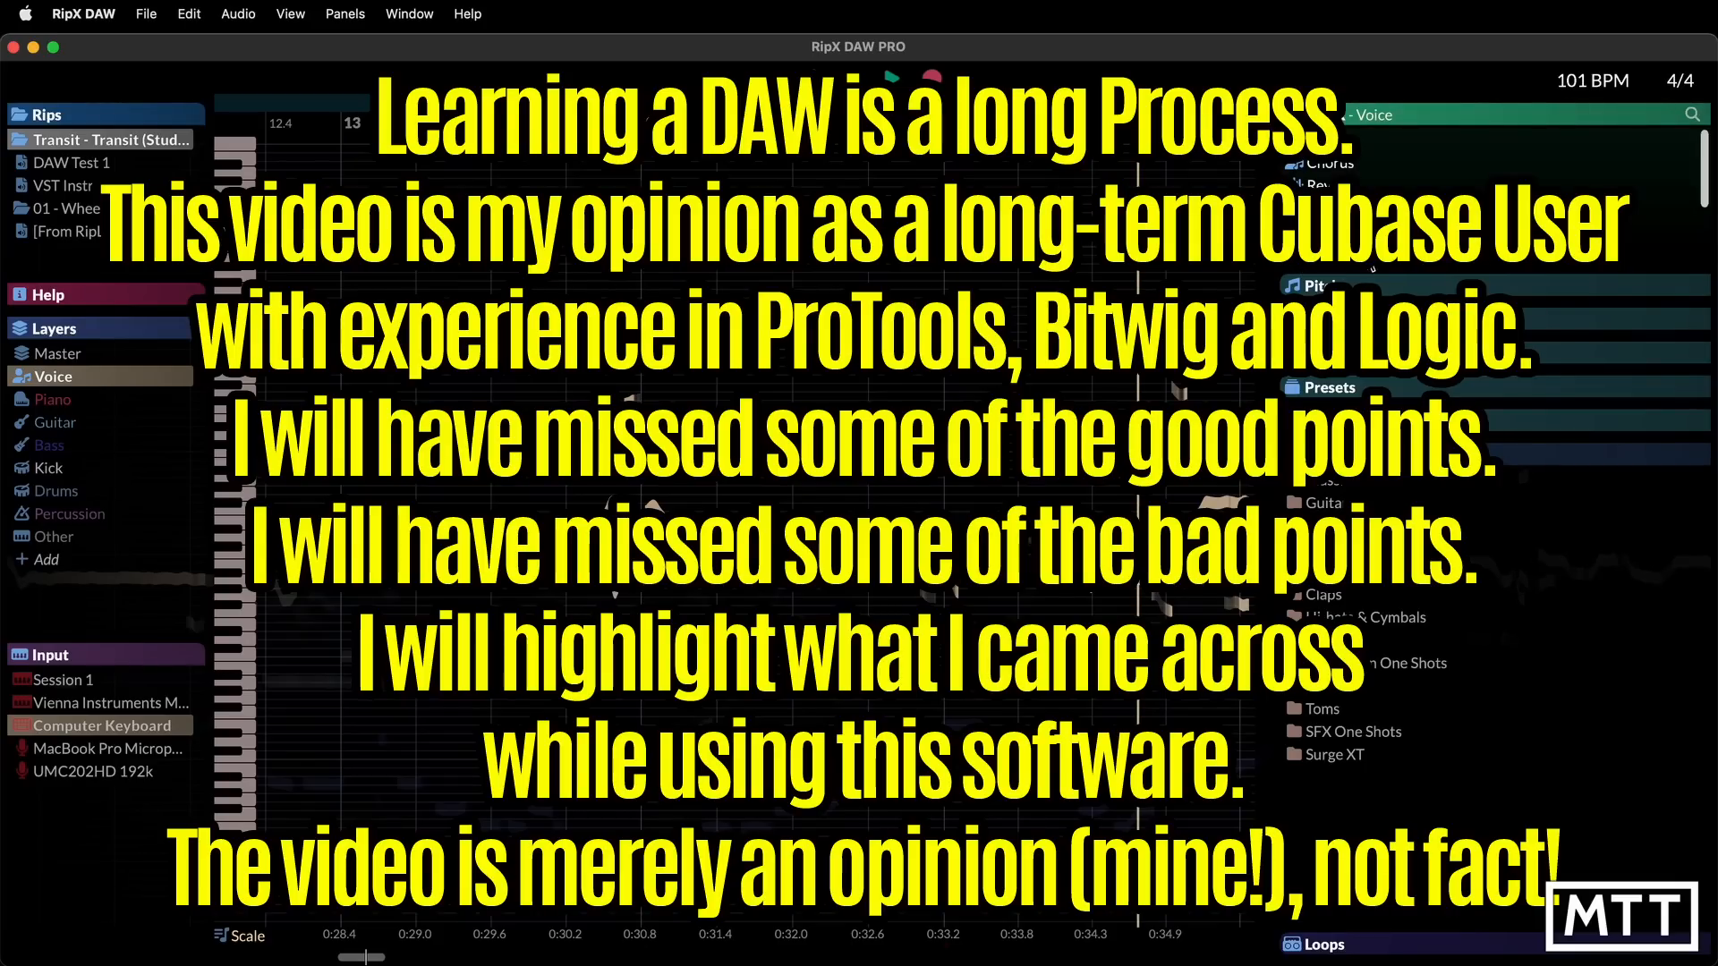
In RipX DAW PRO, add Harmony to the Voice layer and audition it at +octv and +3rd, with its level at -3 dB
left_click(1327, 254)
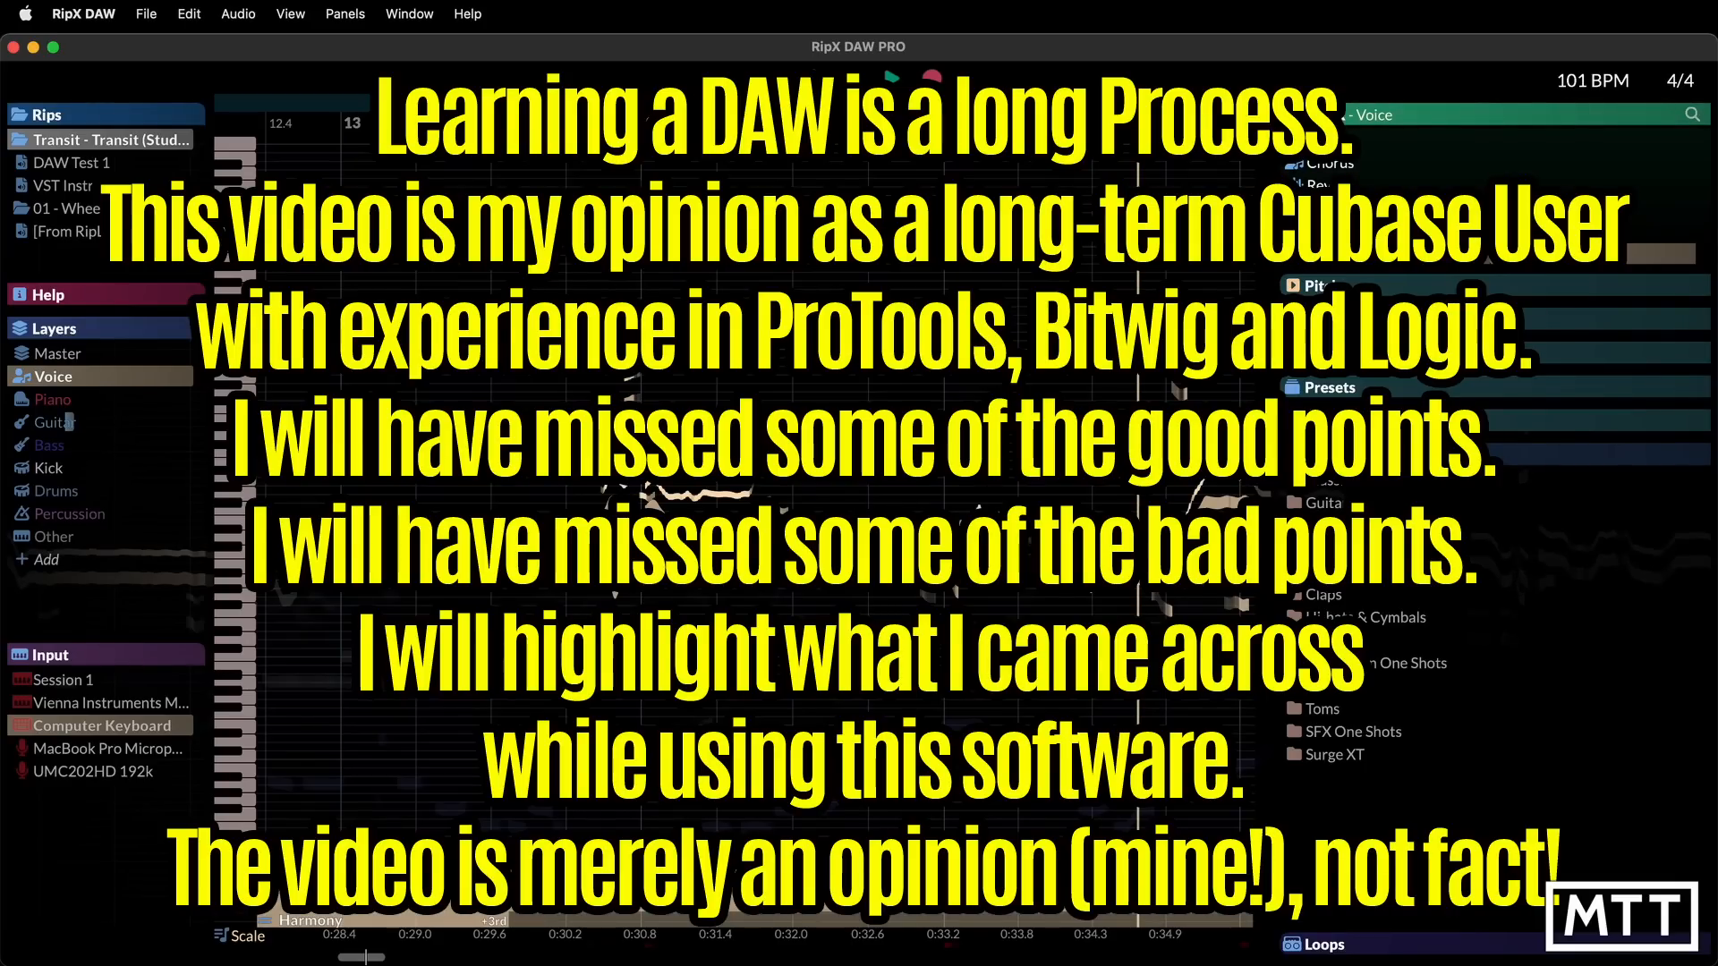
key("space")
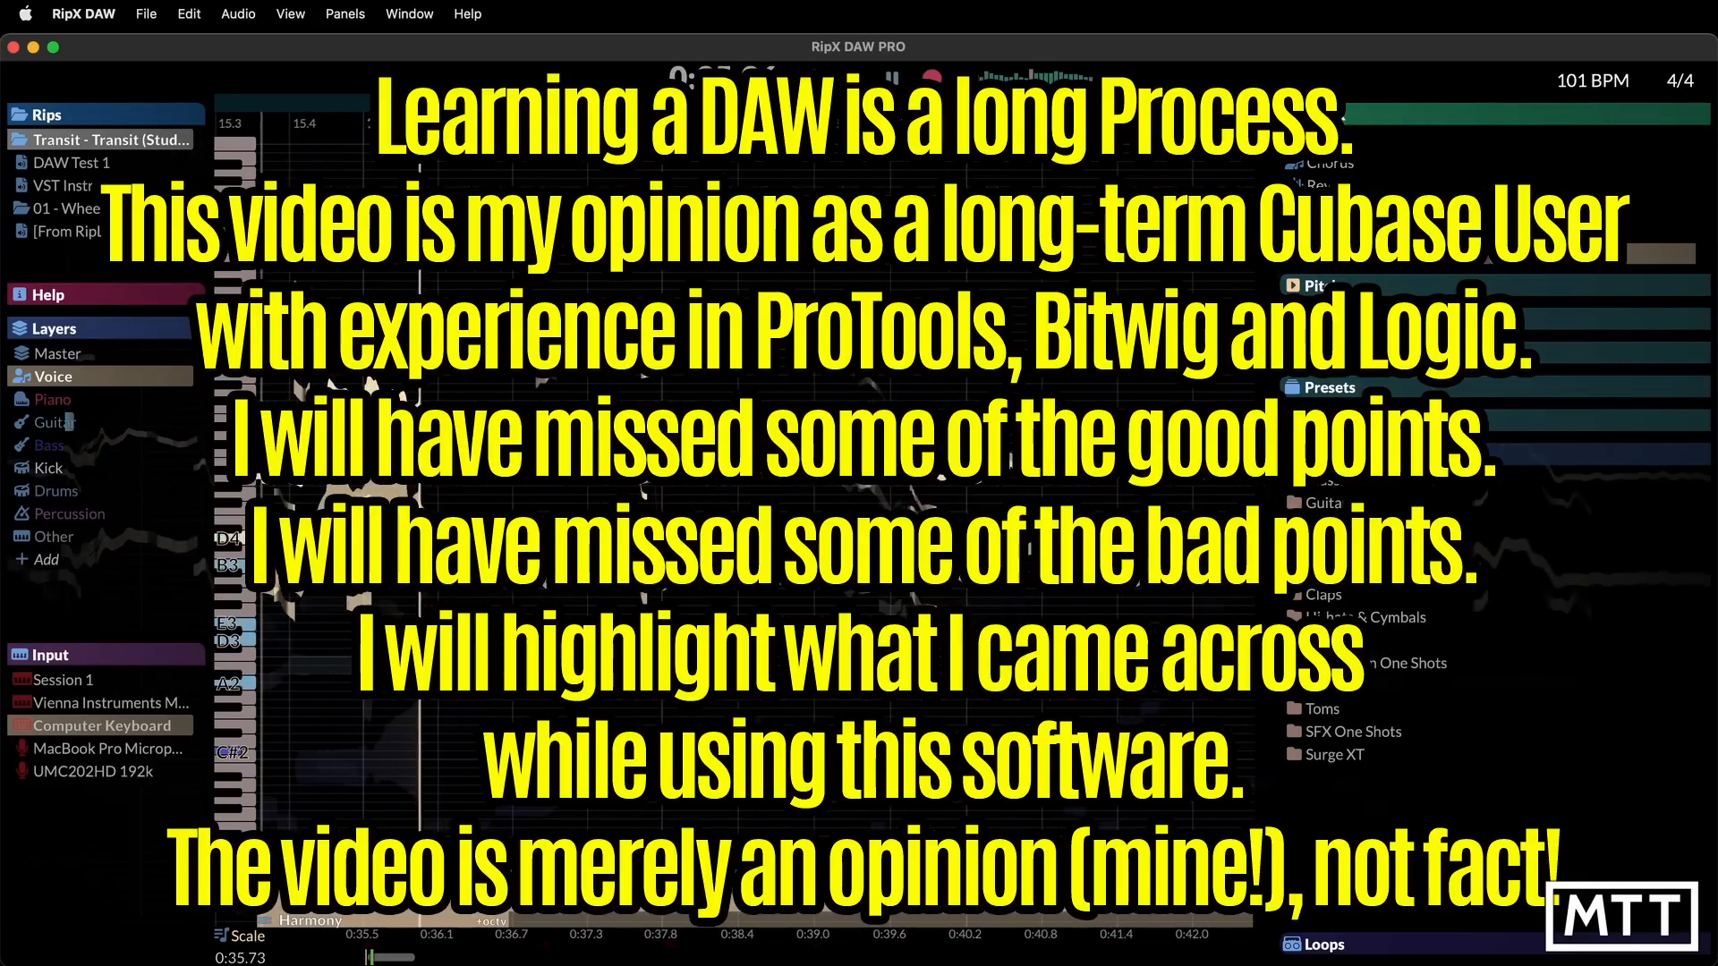
left_click(1600, 263)
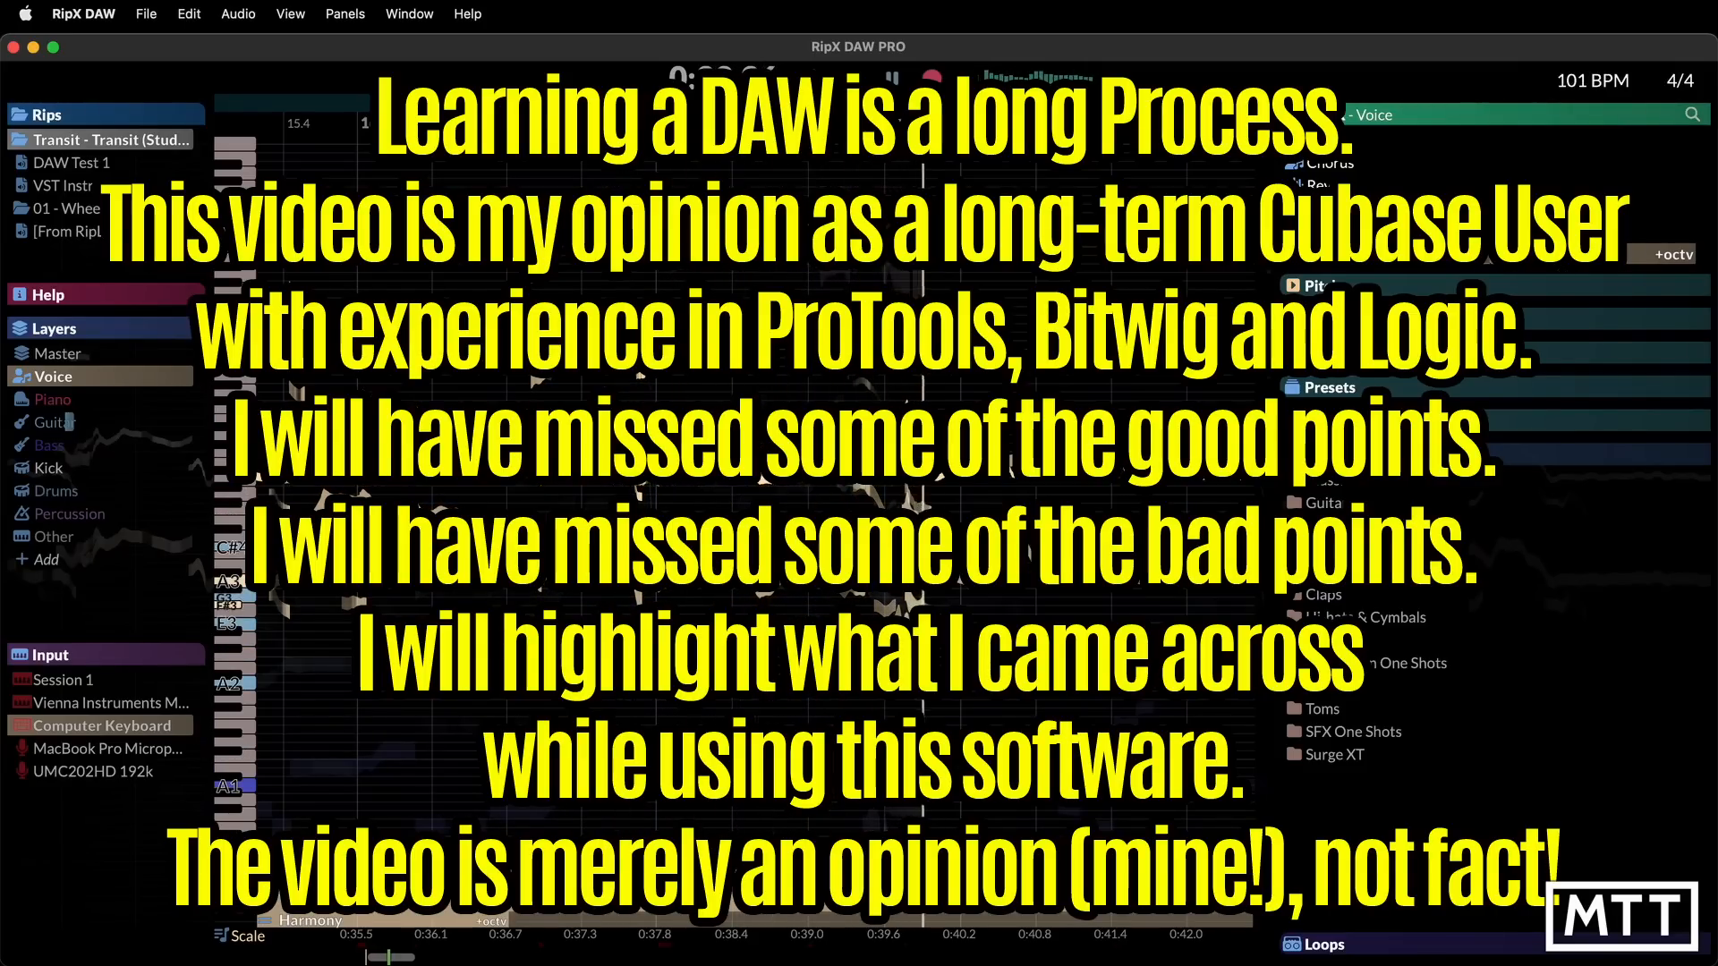
left_click(1489, 259)
left_click(1489, 259)
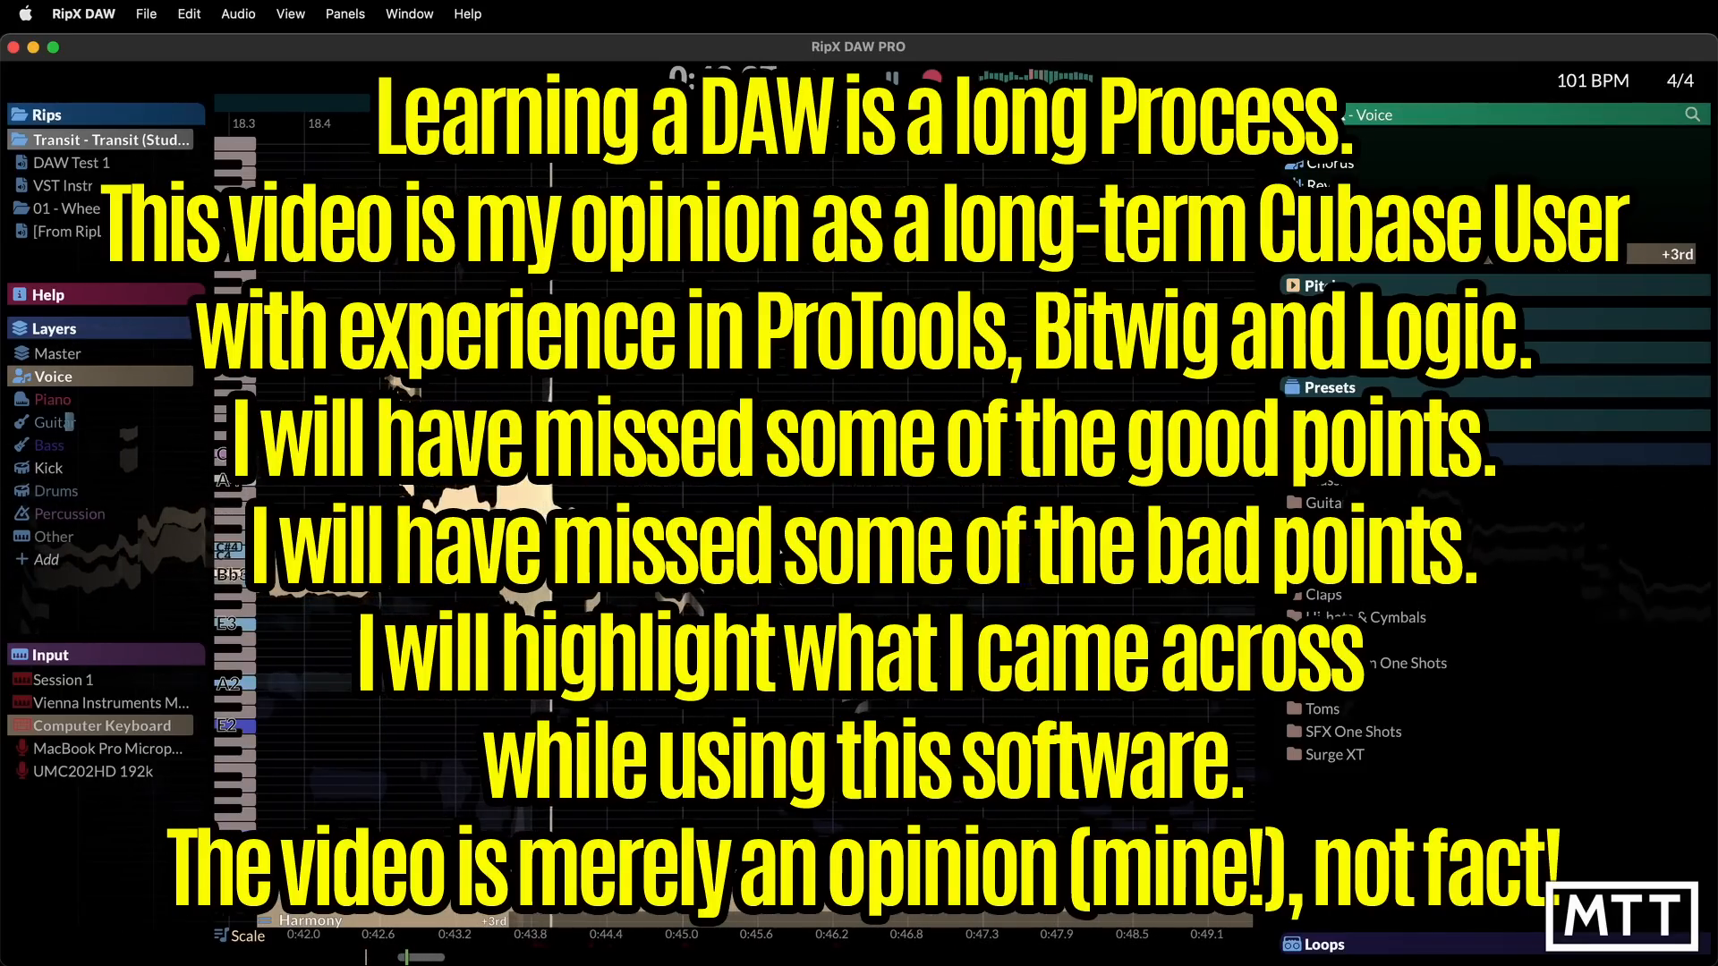
left_click(1438, 257)
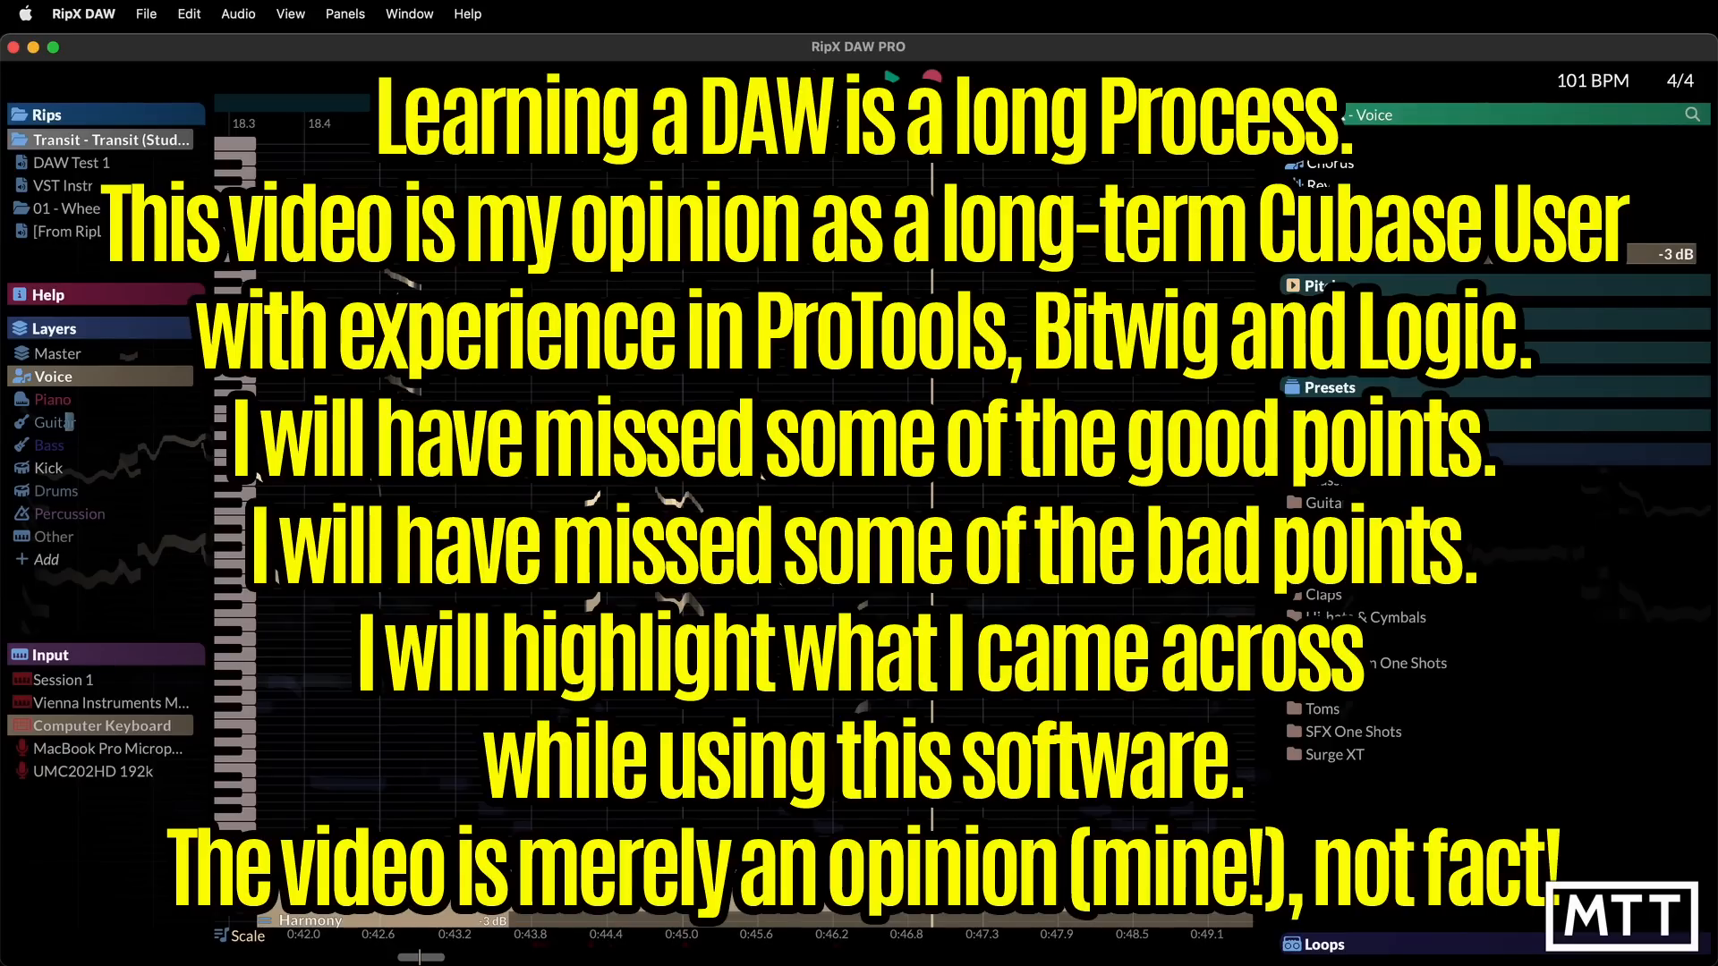
Set the Voice layer's harmony to one octave below and play the track from about 0:30.37
left_click_drag(1093, 274, 1339, 276)
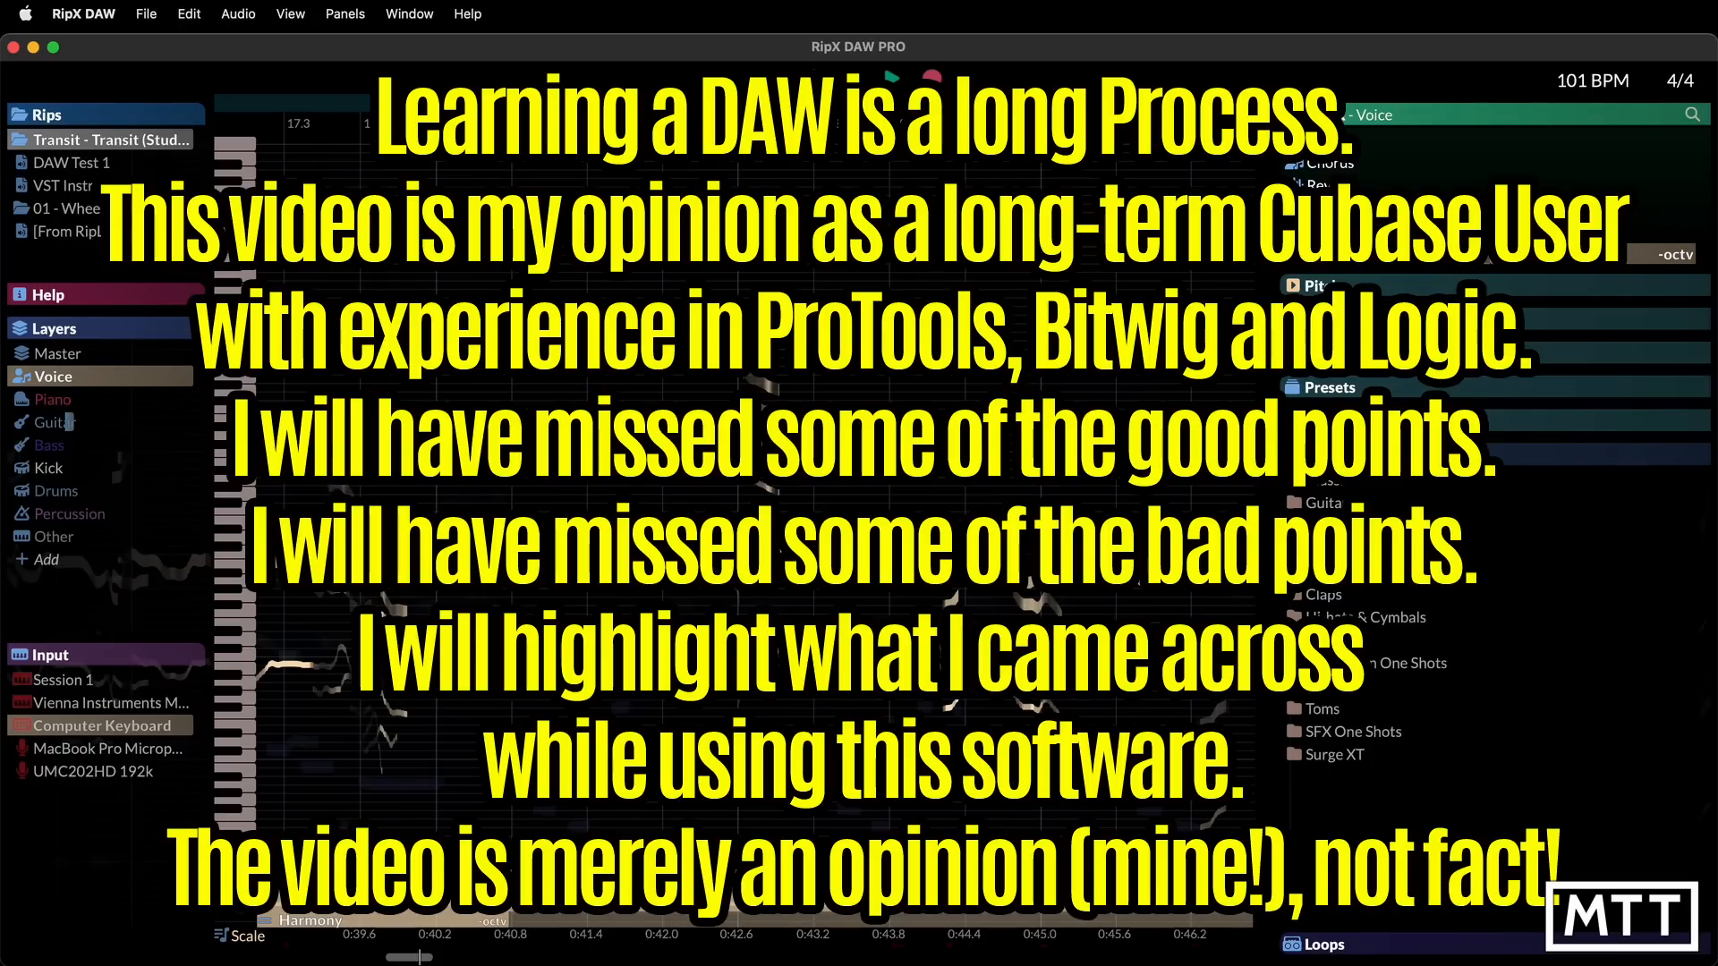
scroll(512, 296, "left", 5)
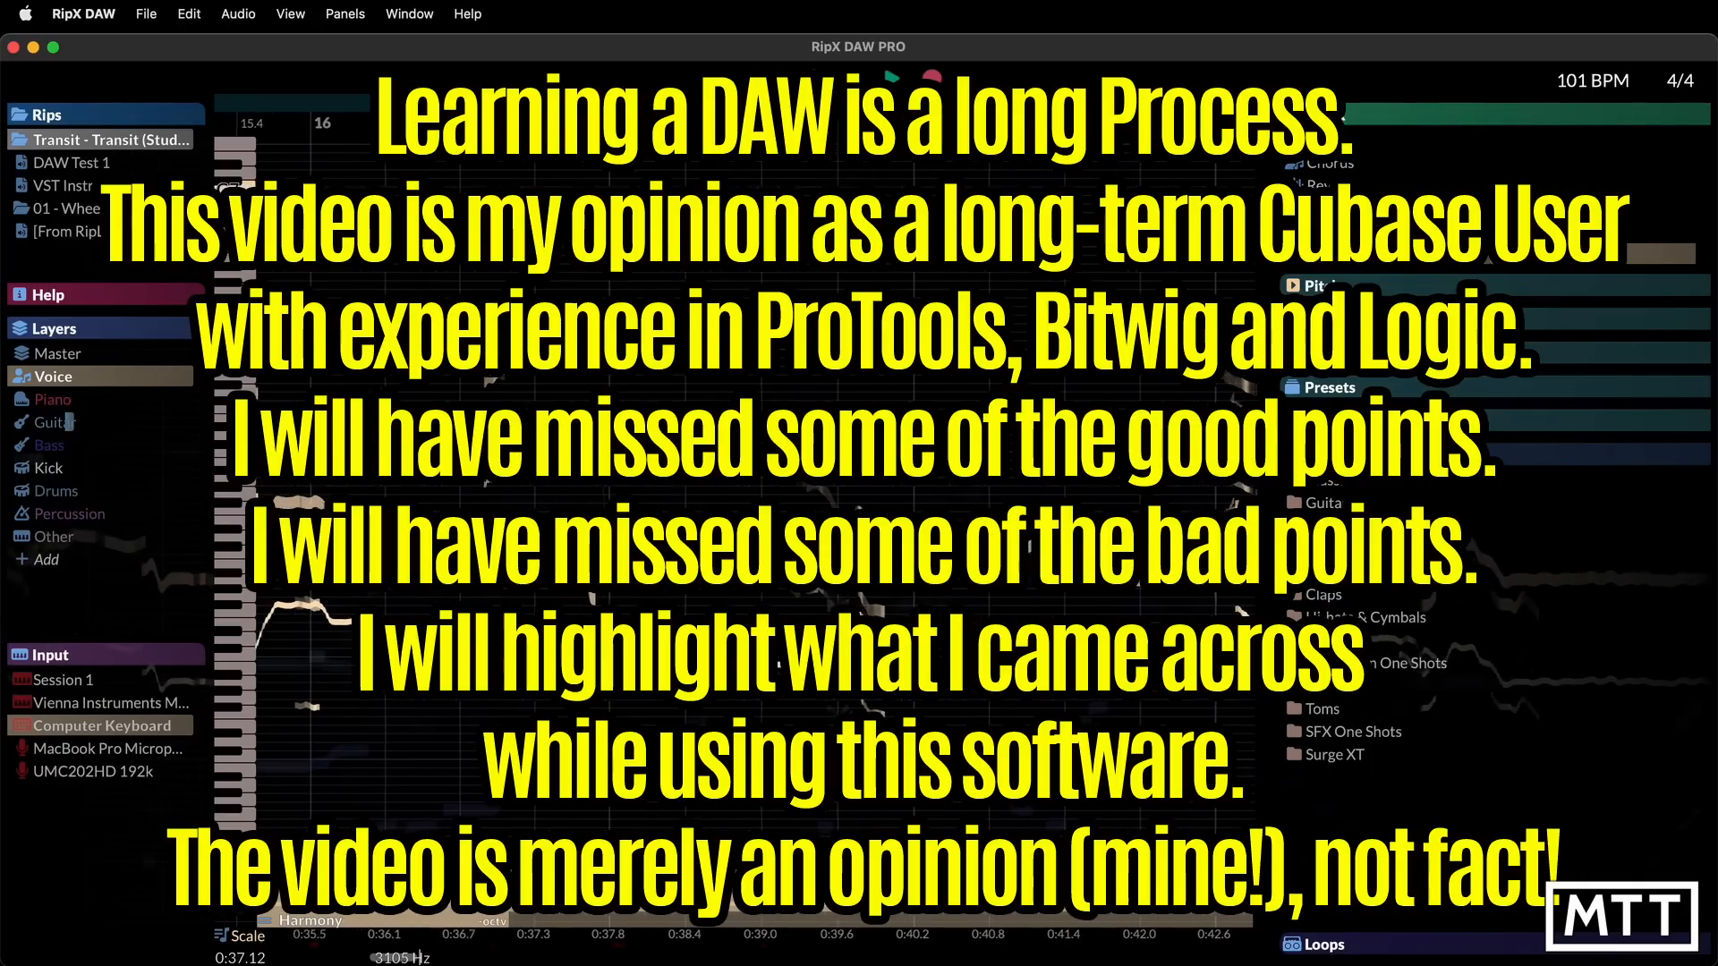
scroll(514, 295, "left", 9)
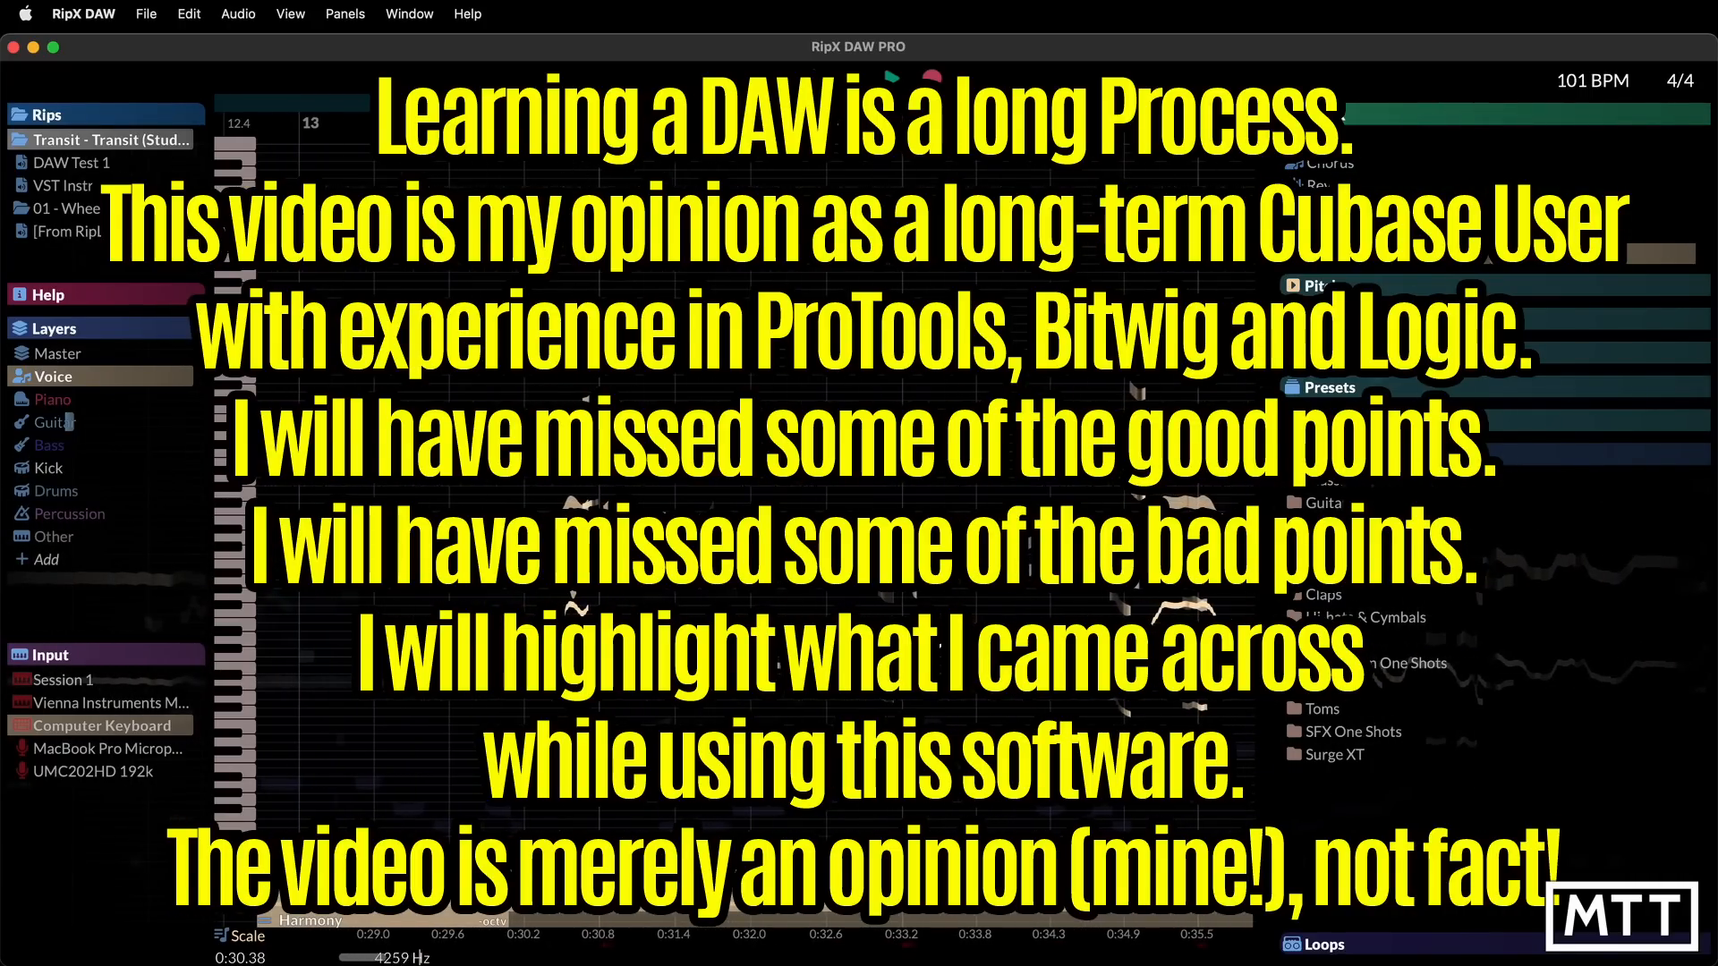
left_click(544, 183)
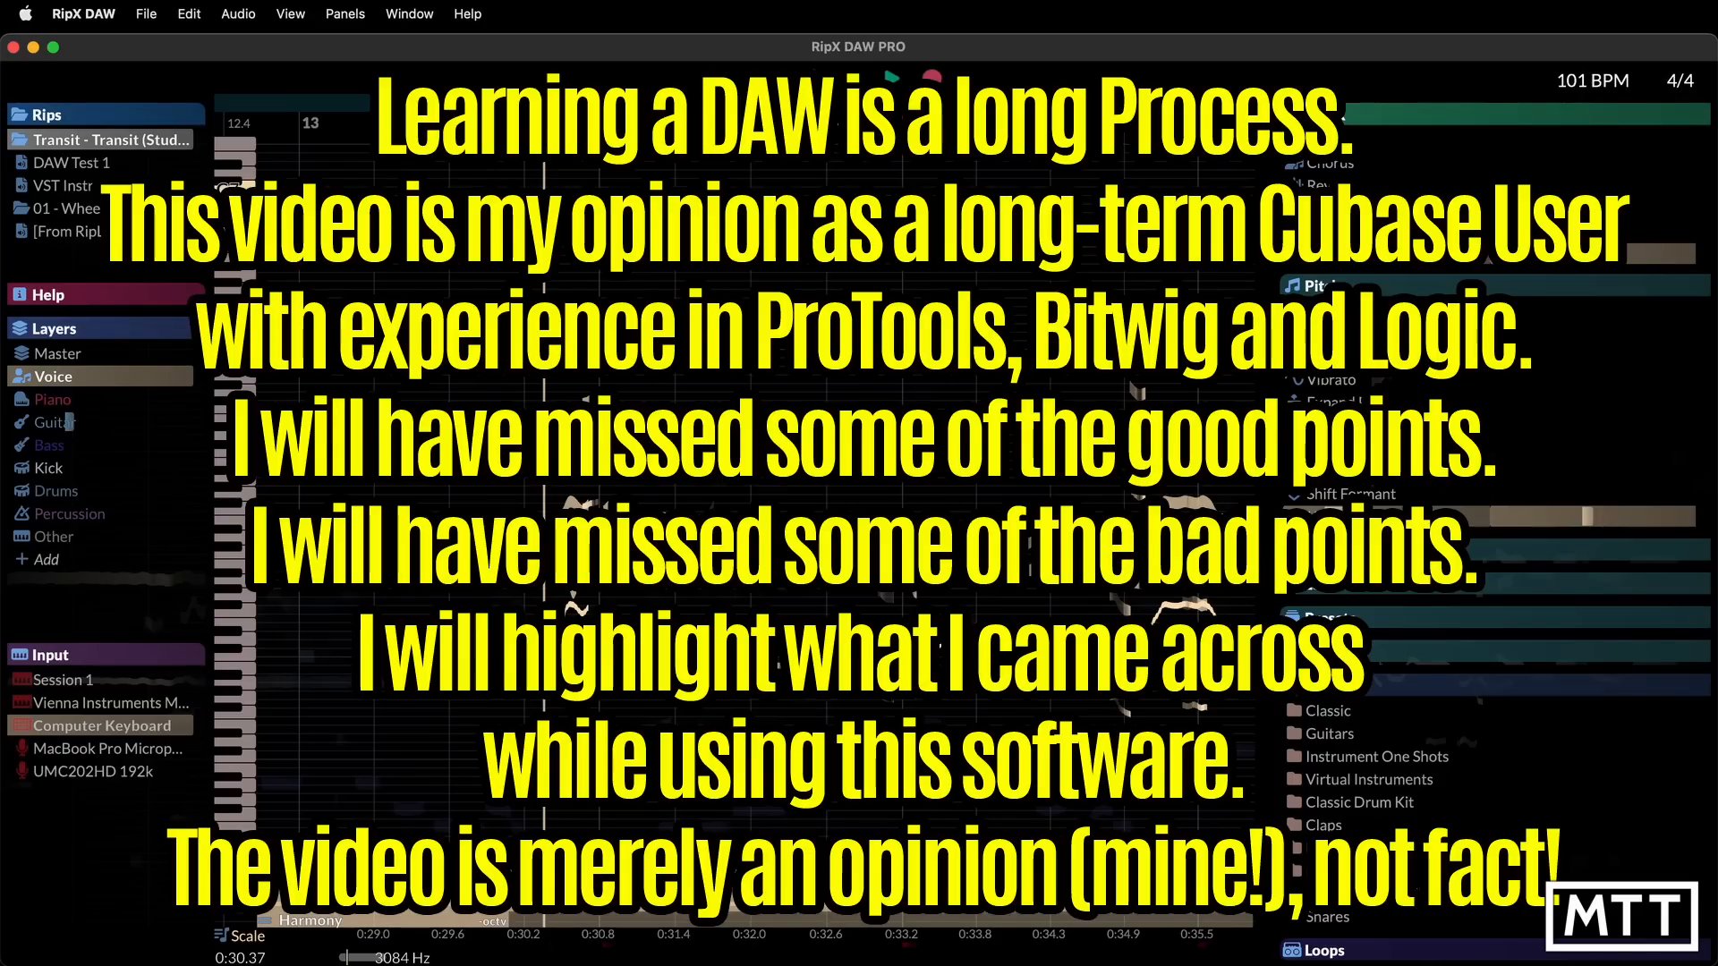
key("space")
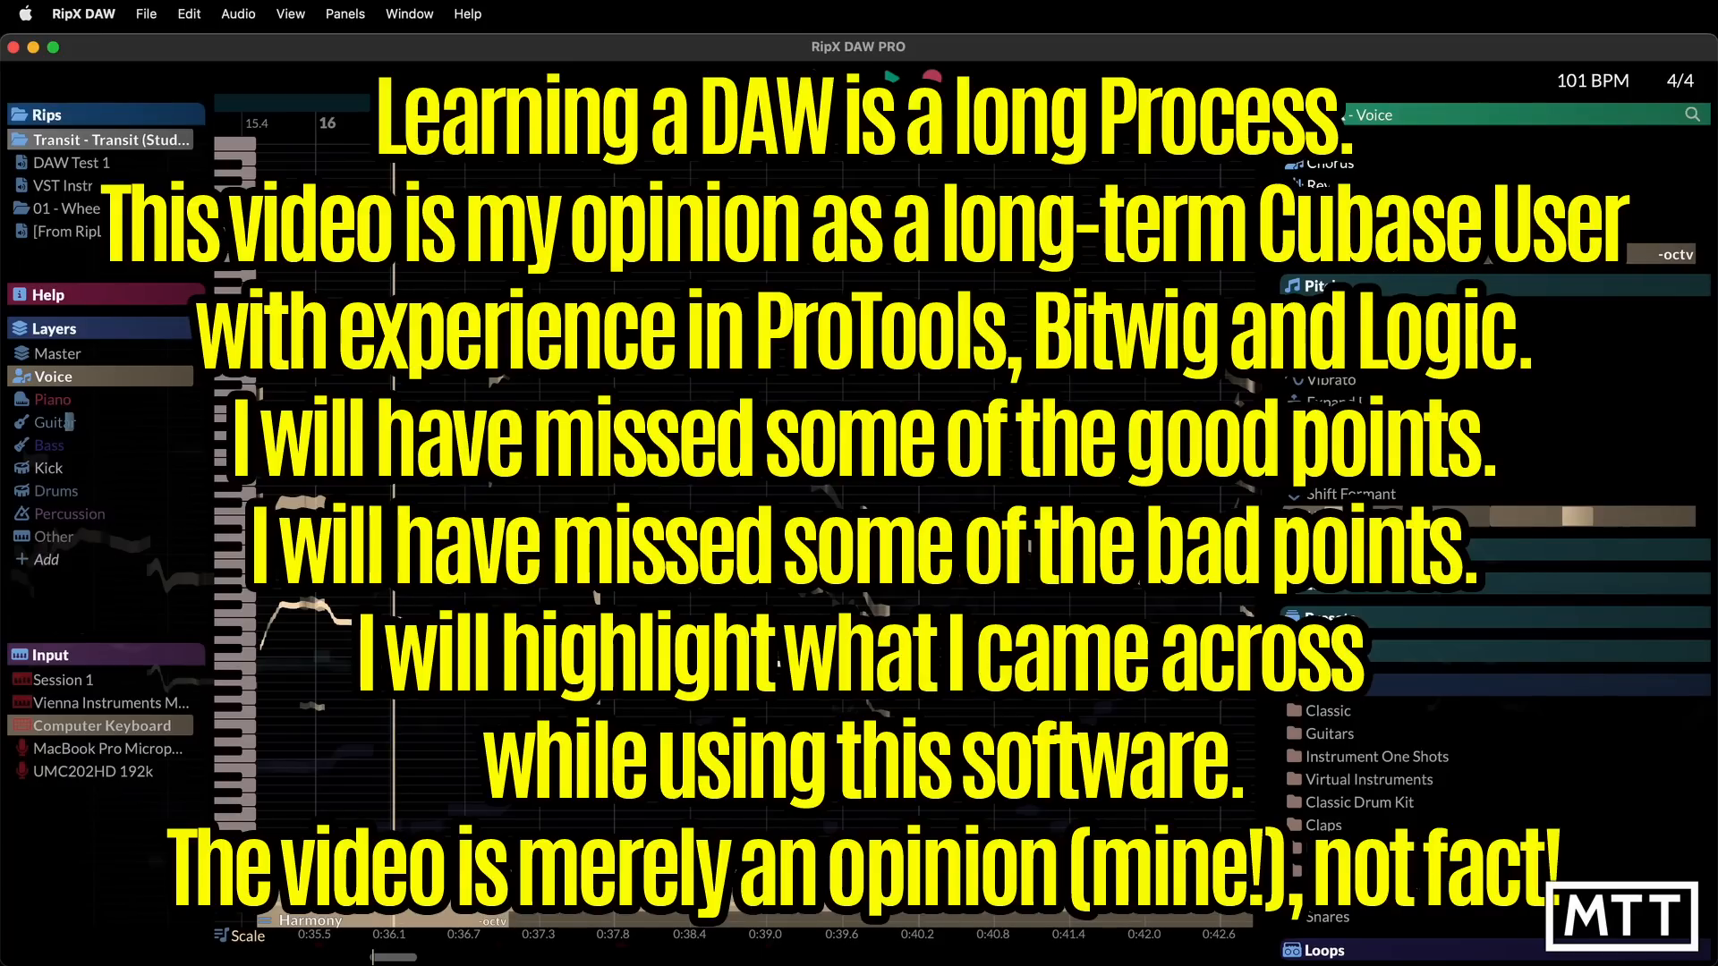
Apply Pitch To Scale at 12% and Expand Pitch at x2 to the Voice layer
scroll(1302, 164, "down", 5)
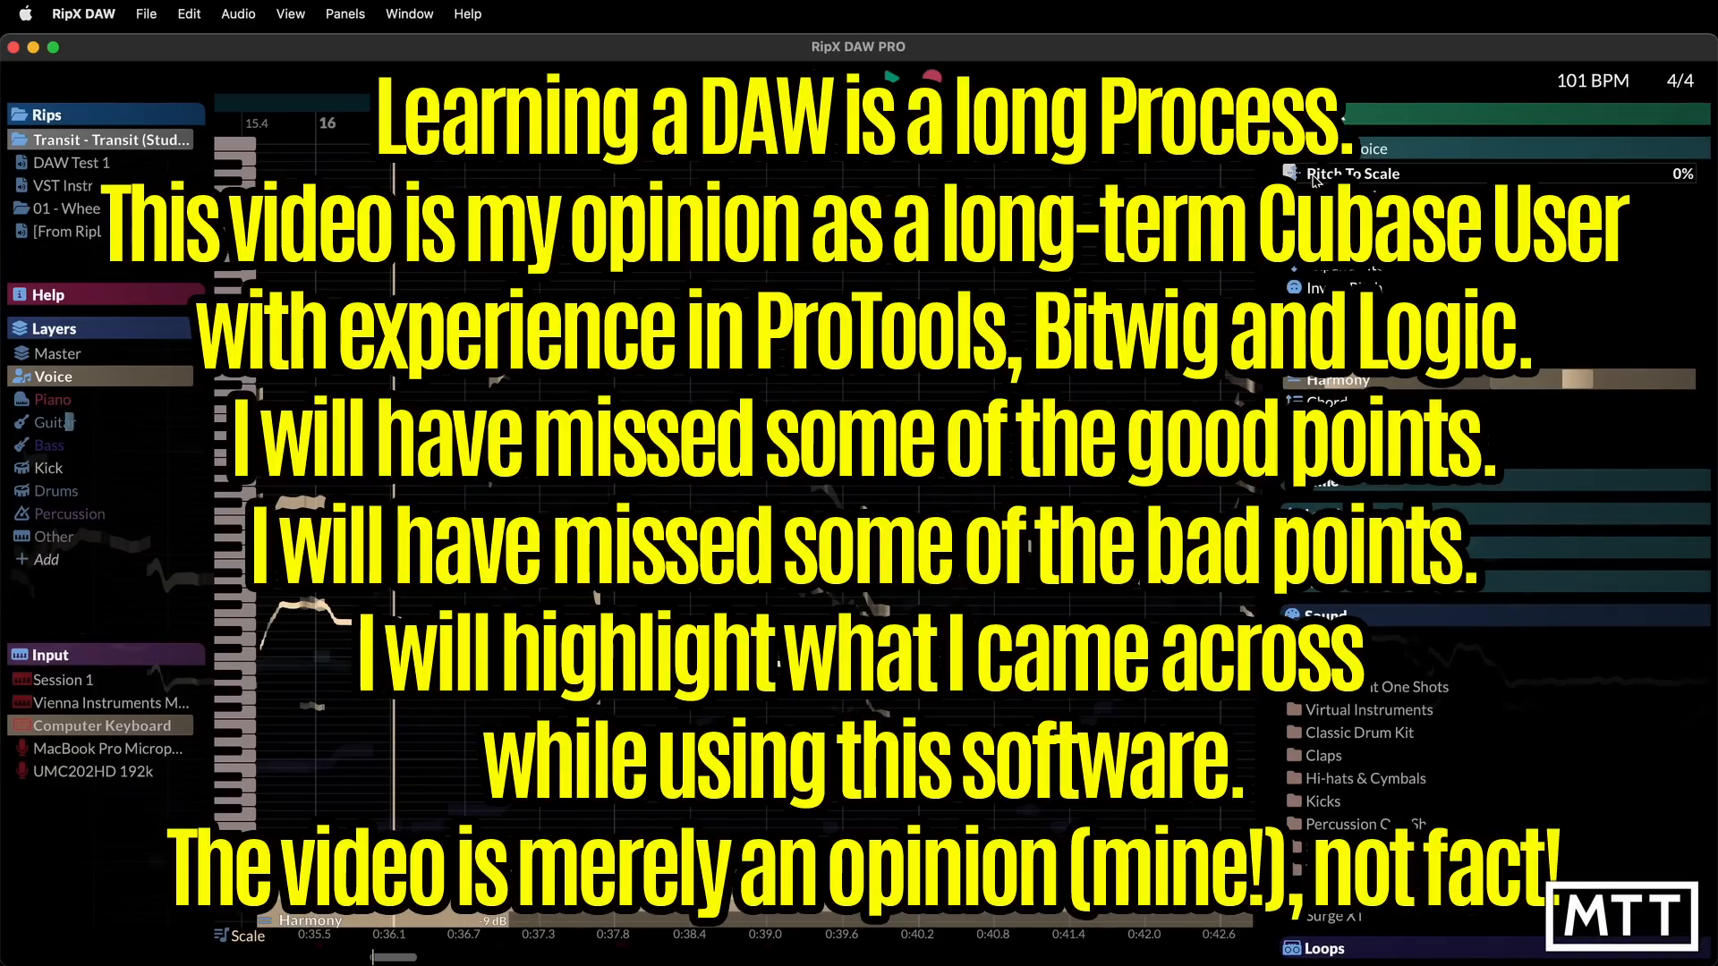
left_click_drag(1294, 171, 1335, 170)
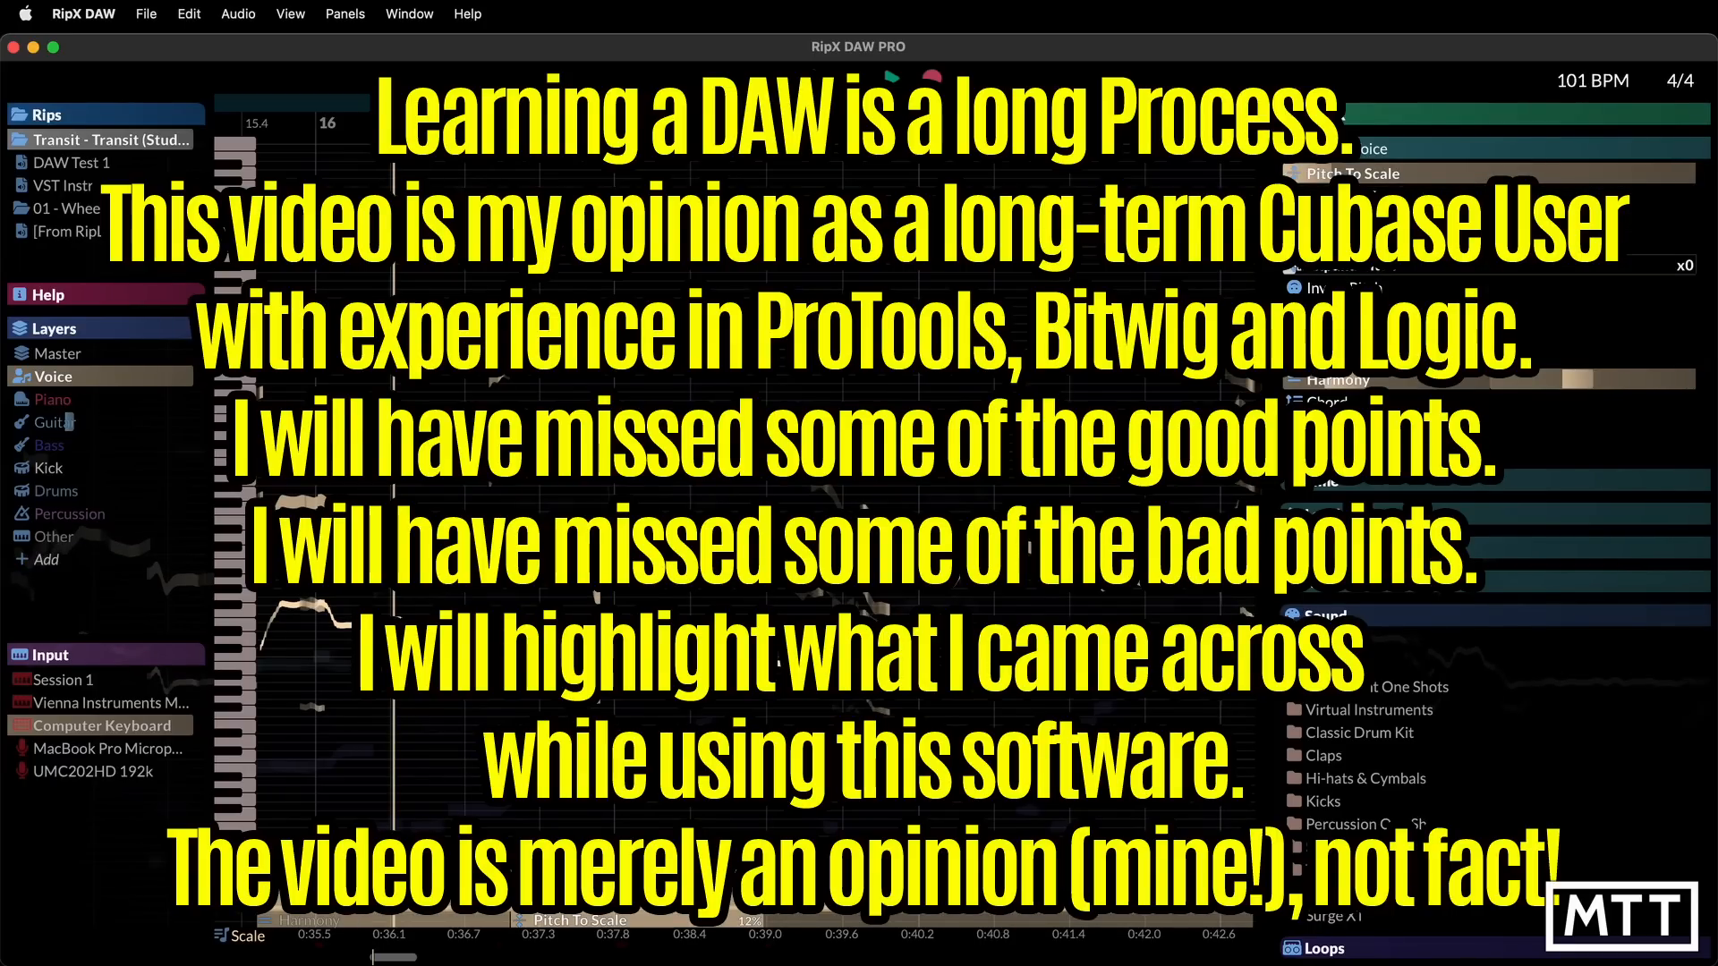
left_click_drag(1326, 265, 1376, 266)
Show the Quick effects again and set the Voice layer's harmony to -2 octv
left_click(1317, 123)
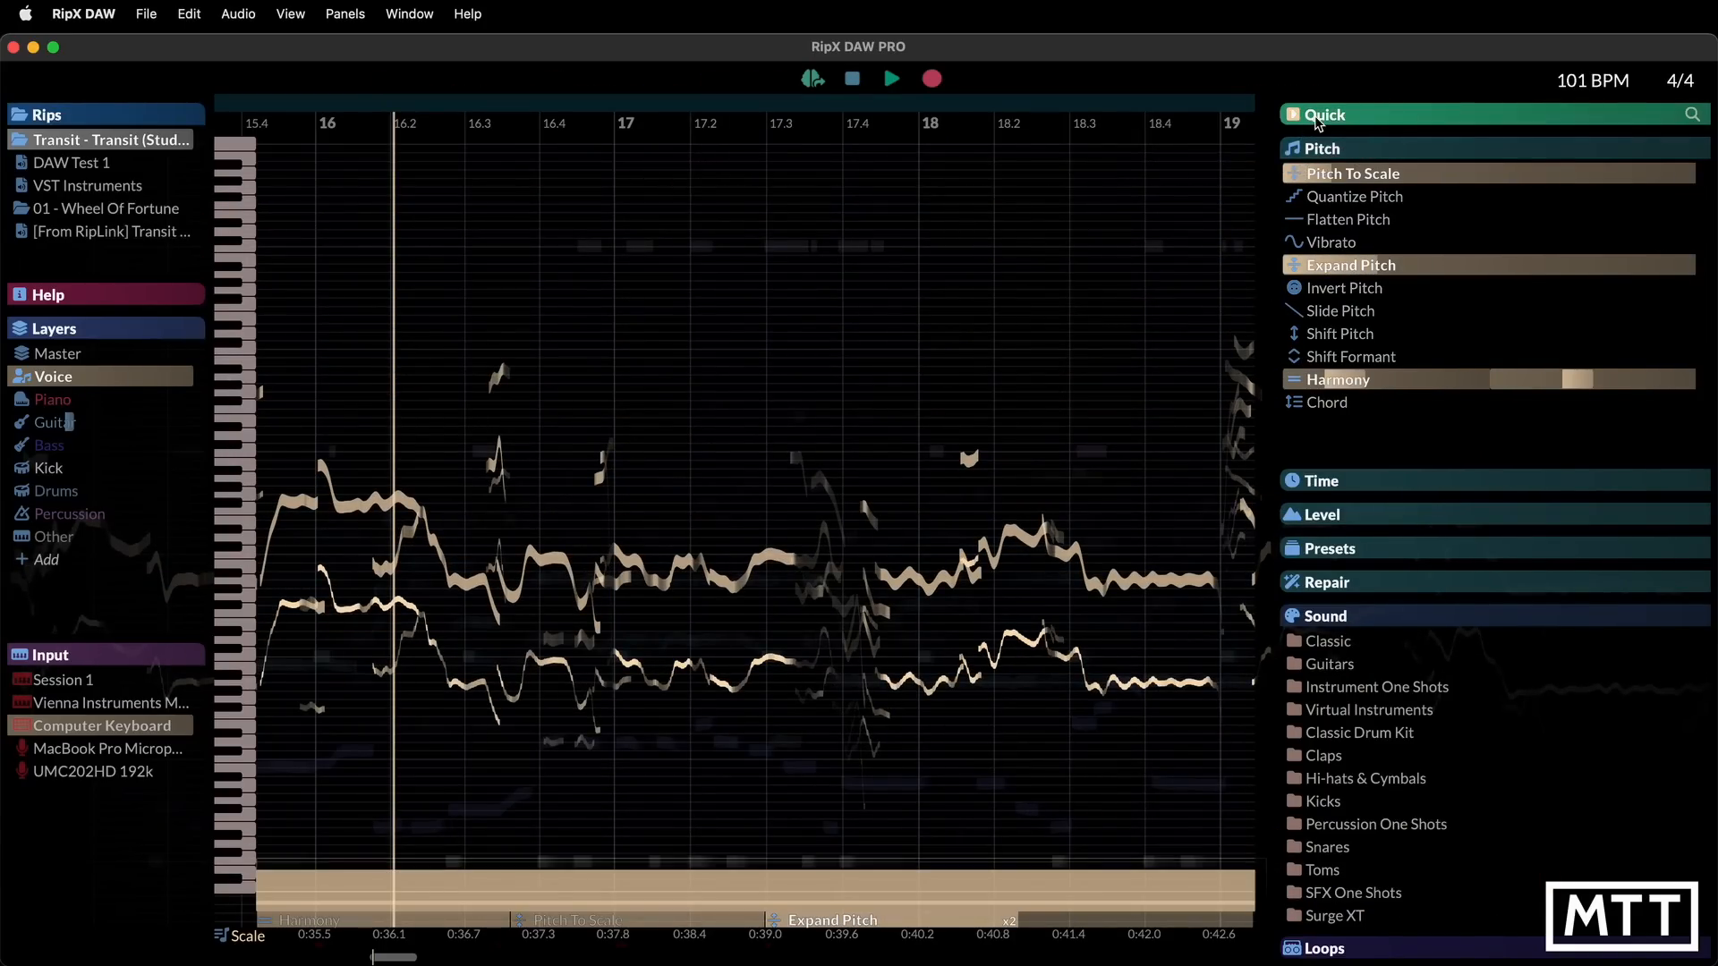
left_click(1338, 254)
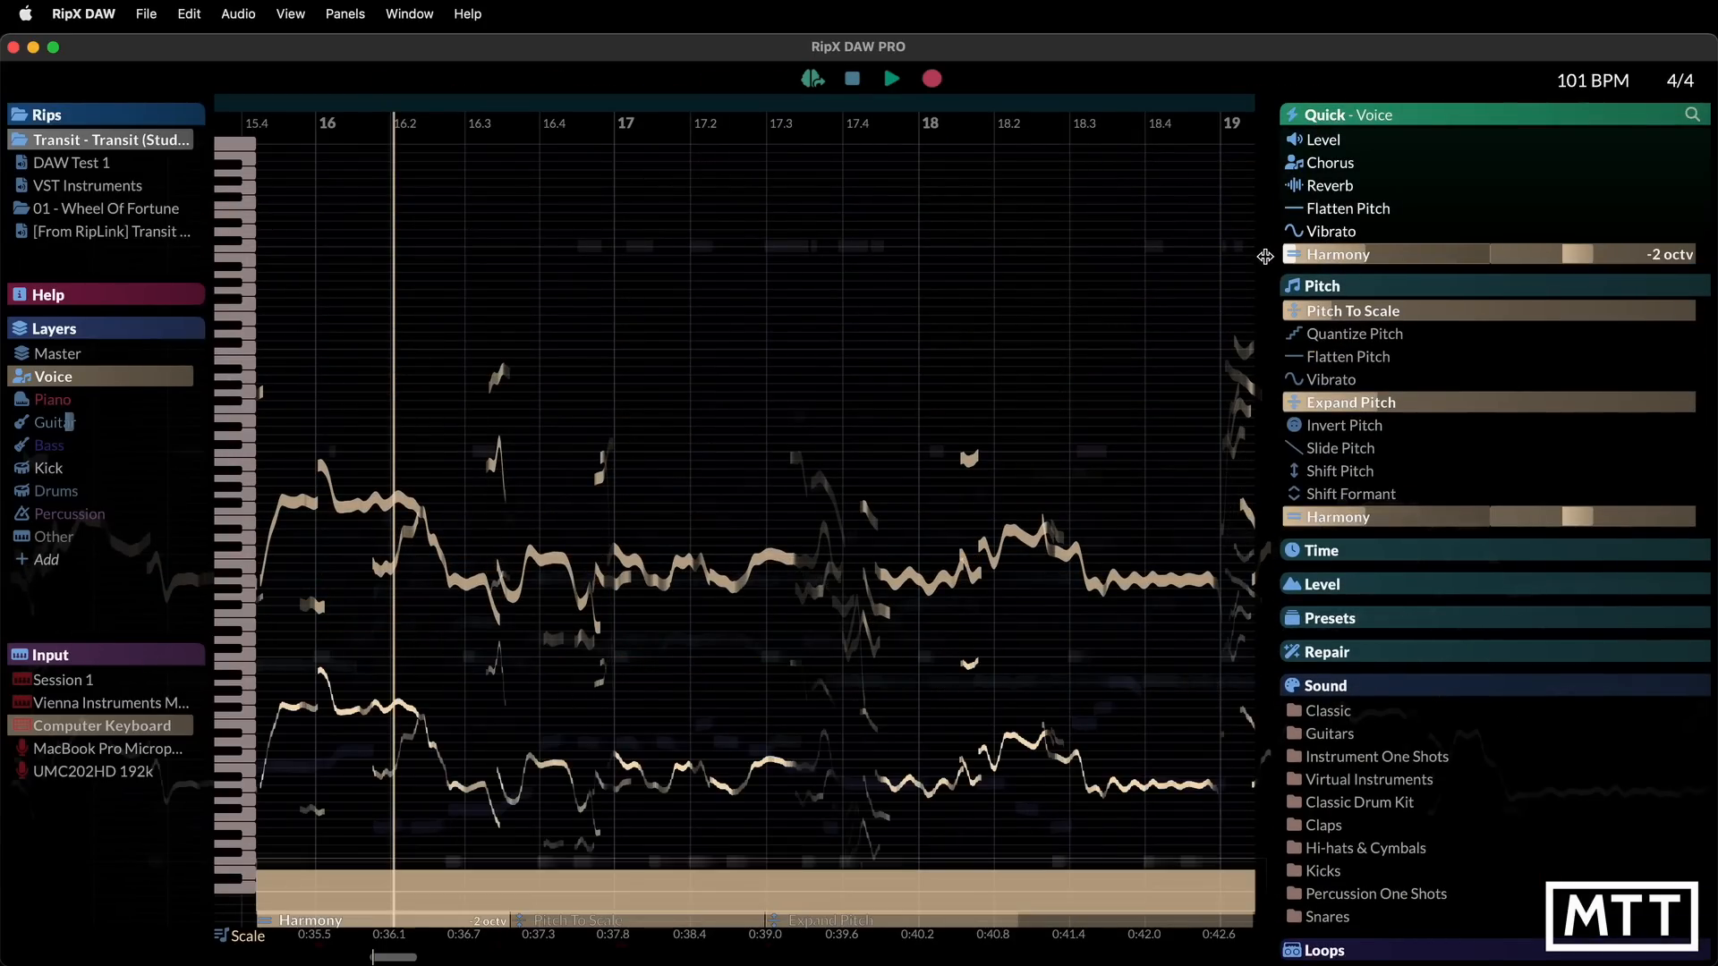
Remove Harmony from the Voice layer, then set its Expand Pitch to x4 and audition the result
left_click(1316, 258)
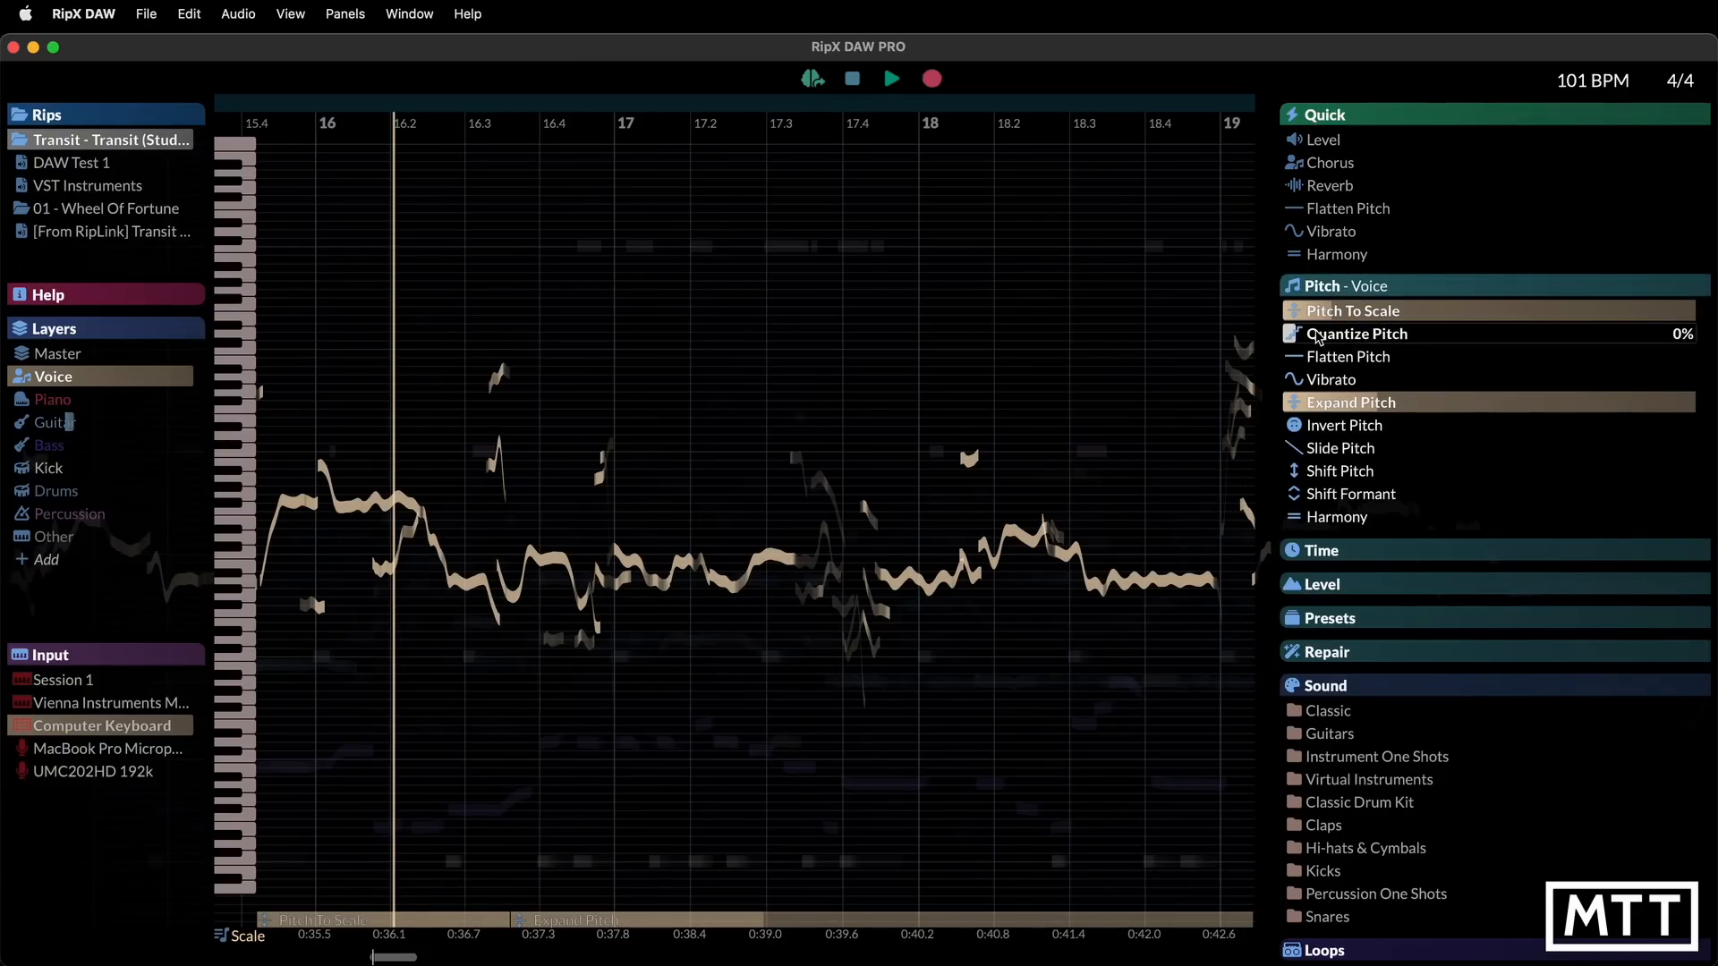
left_click(1412, 399)
left_click_drag(1412, 399, 1477, 418)
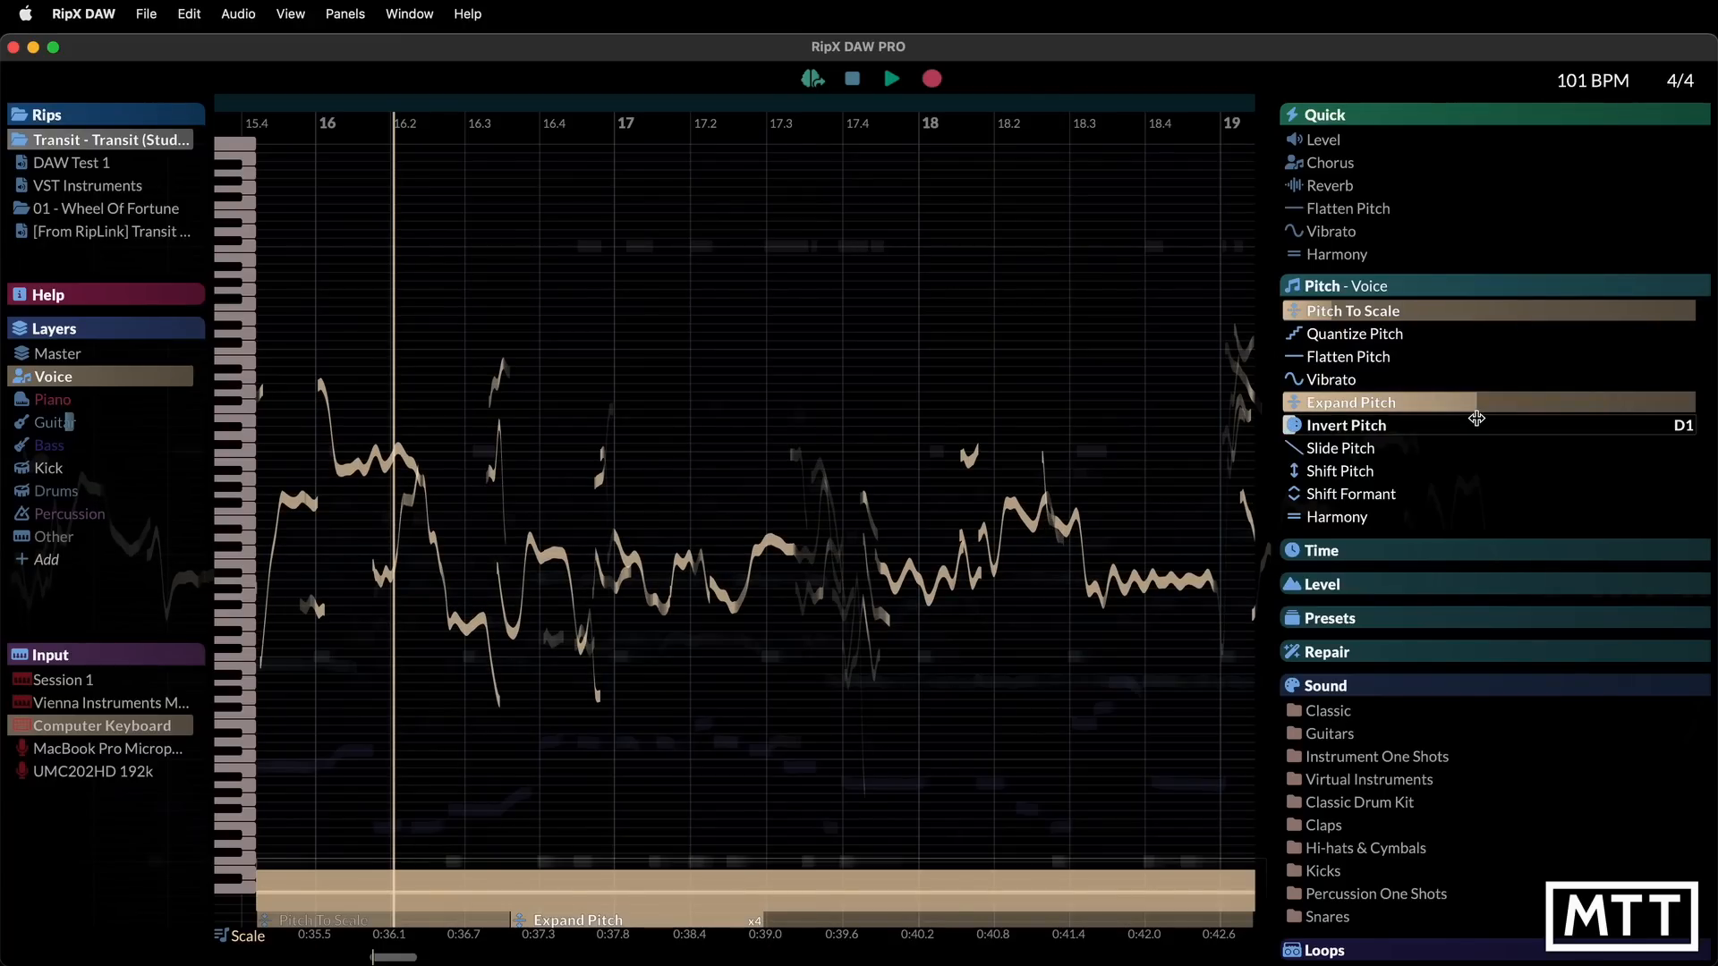
key("space")
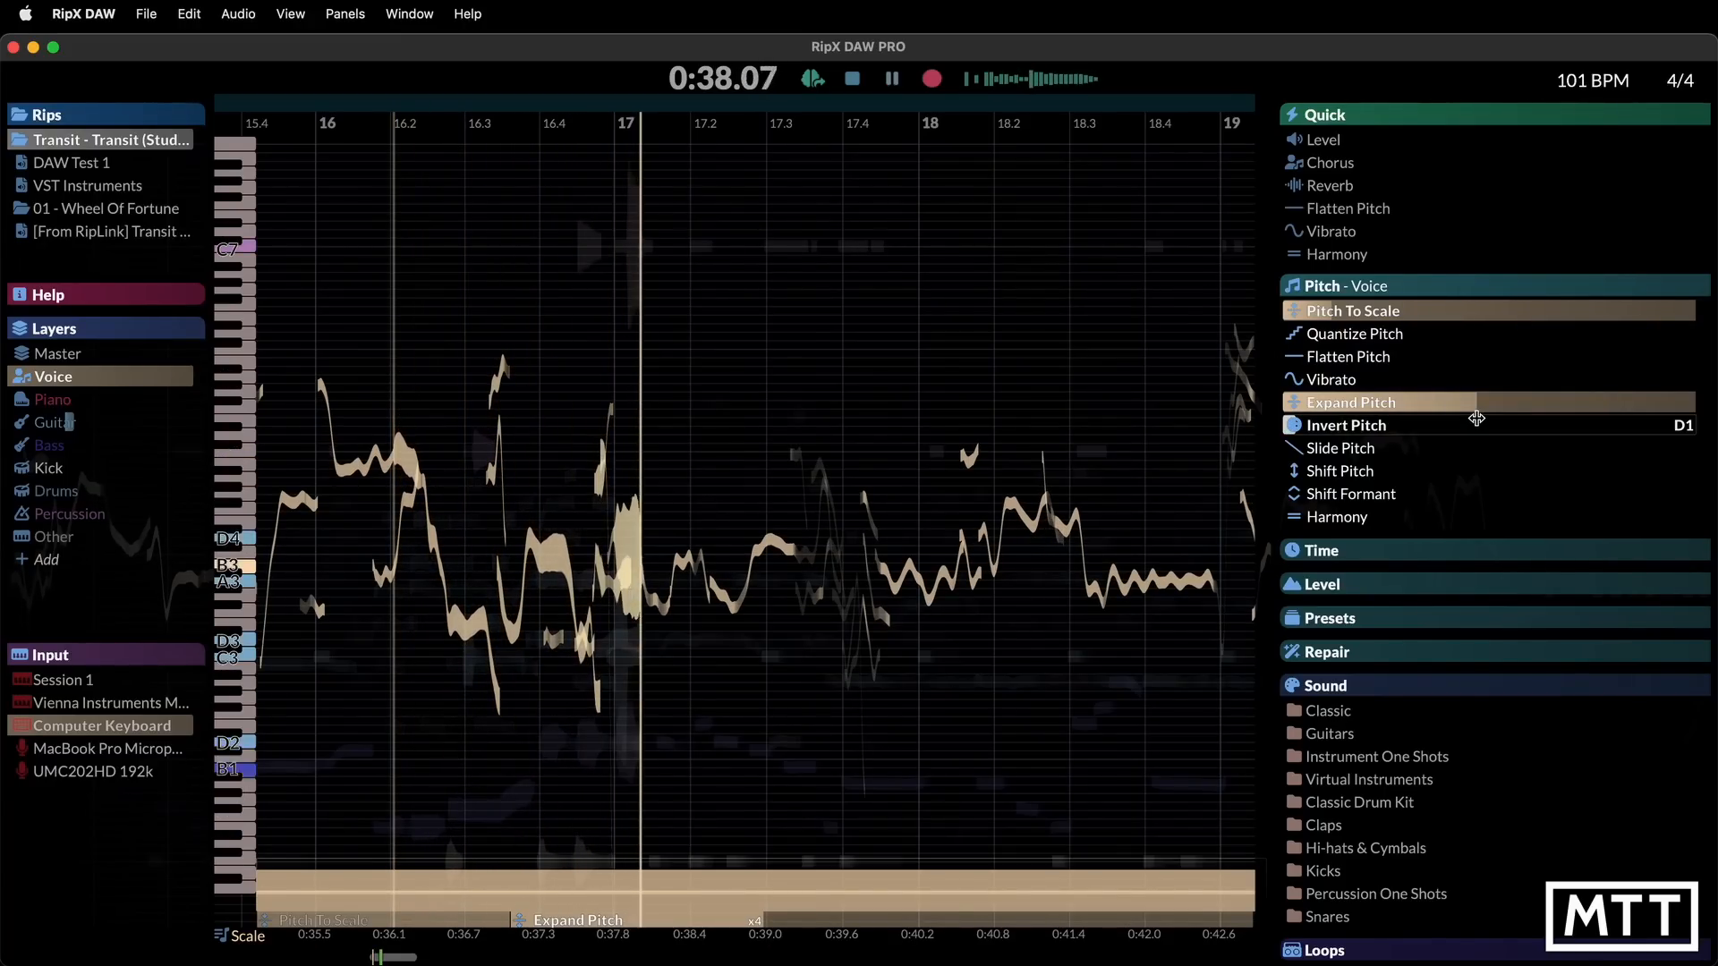
key("space")
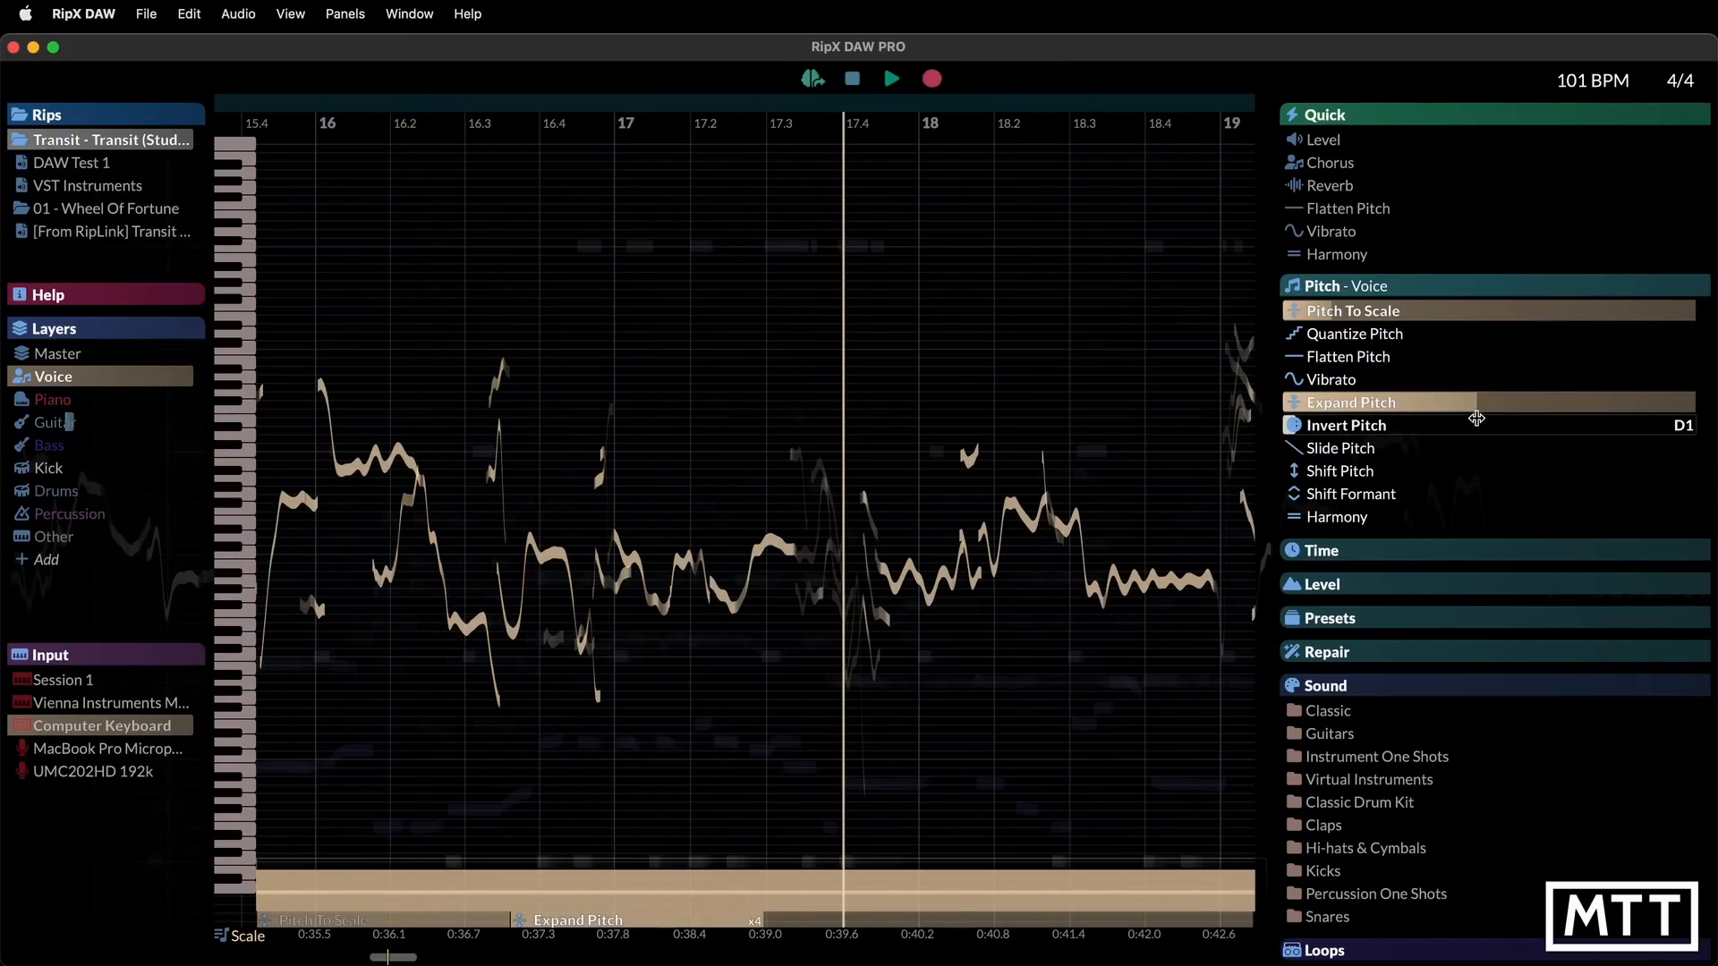
Set the Voice layer's Expand Pitch to x2 and remove its Pitch To Scale effect
left_click_drag(1476, 405, 1364, 407)
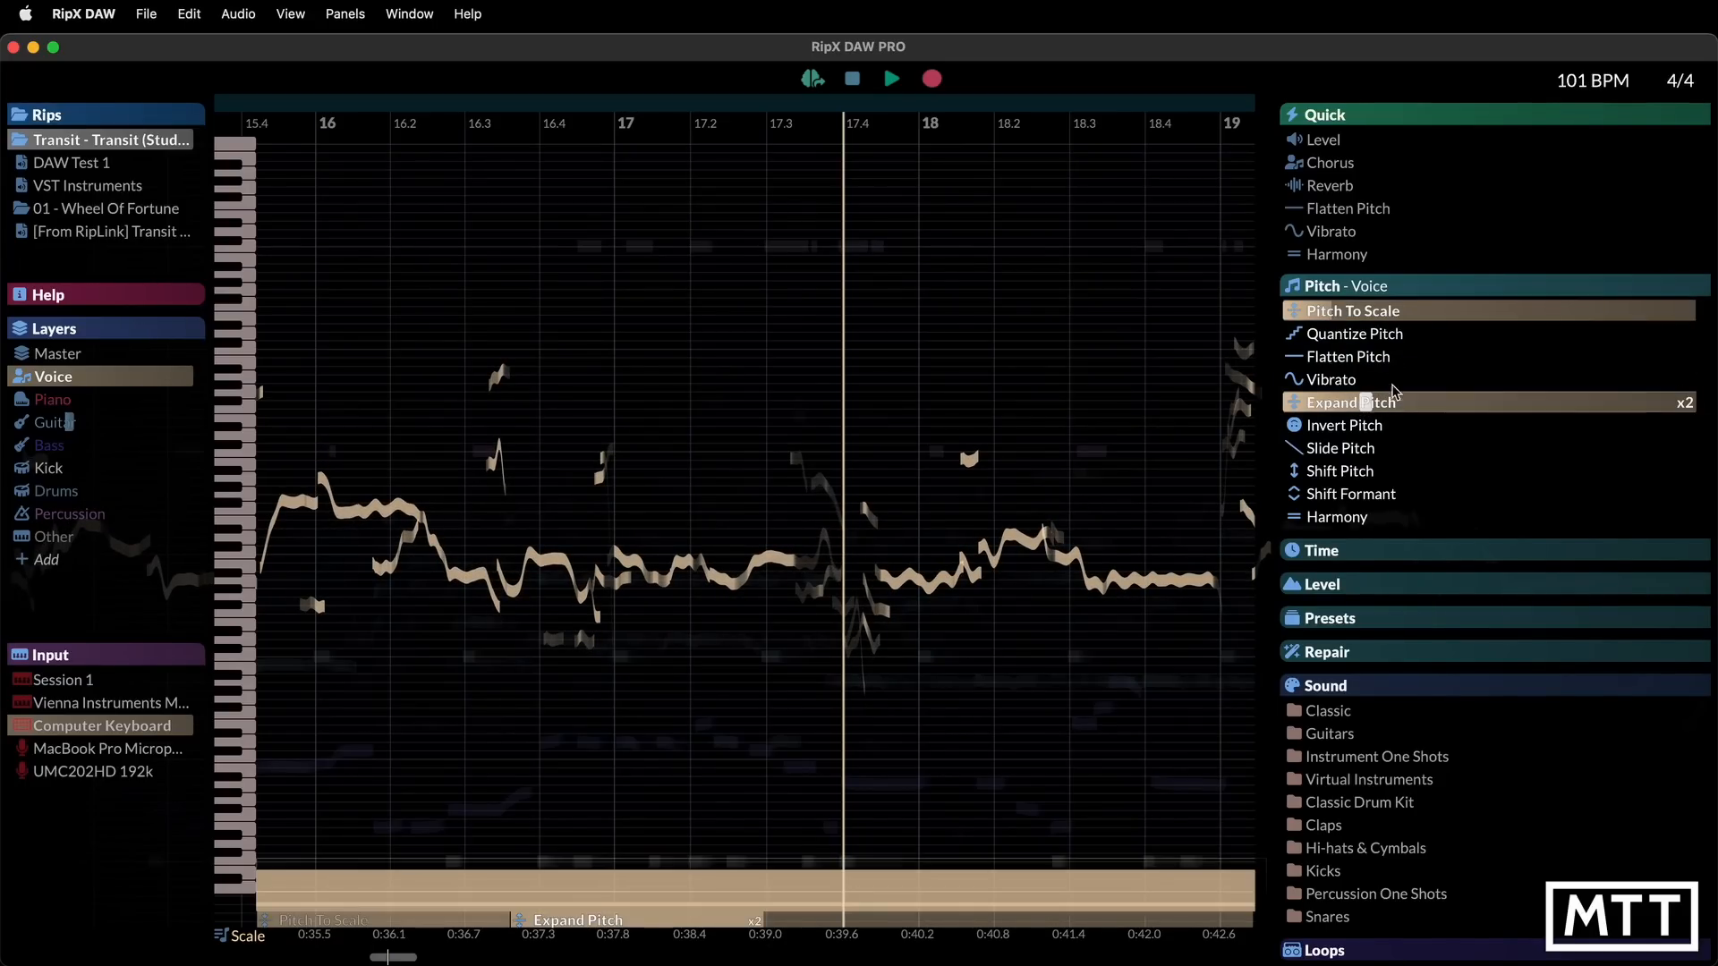
left_click_drag(1331, 312, 1281, 312)
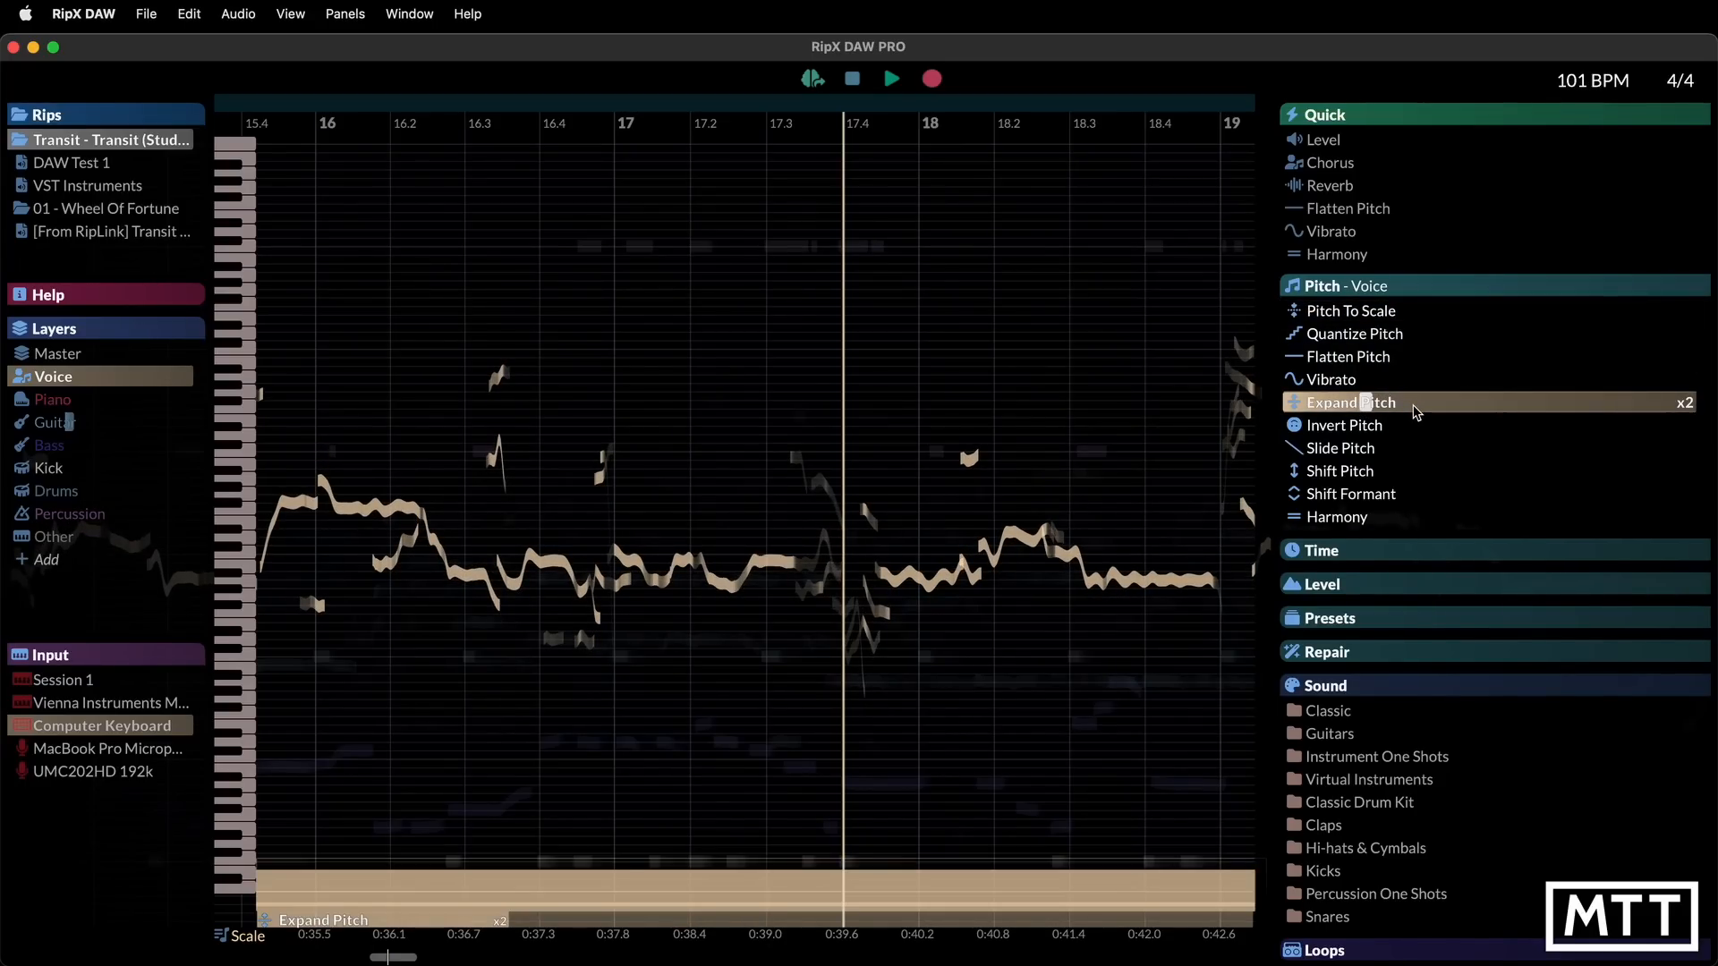
Apply Invert Pitch at D6 to the Voice layer and remove its Expand Pitch effect
scroll(1356, 414, "down", 1)
left_click(1348, 410)
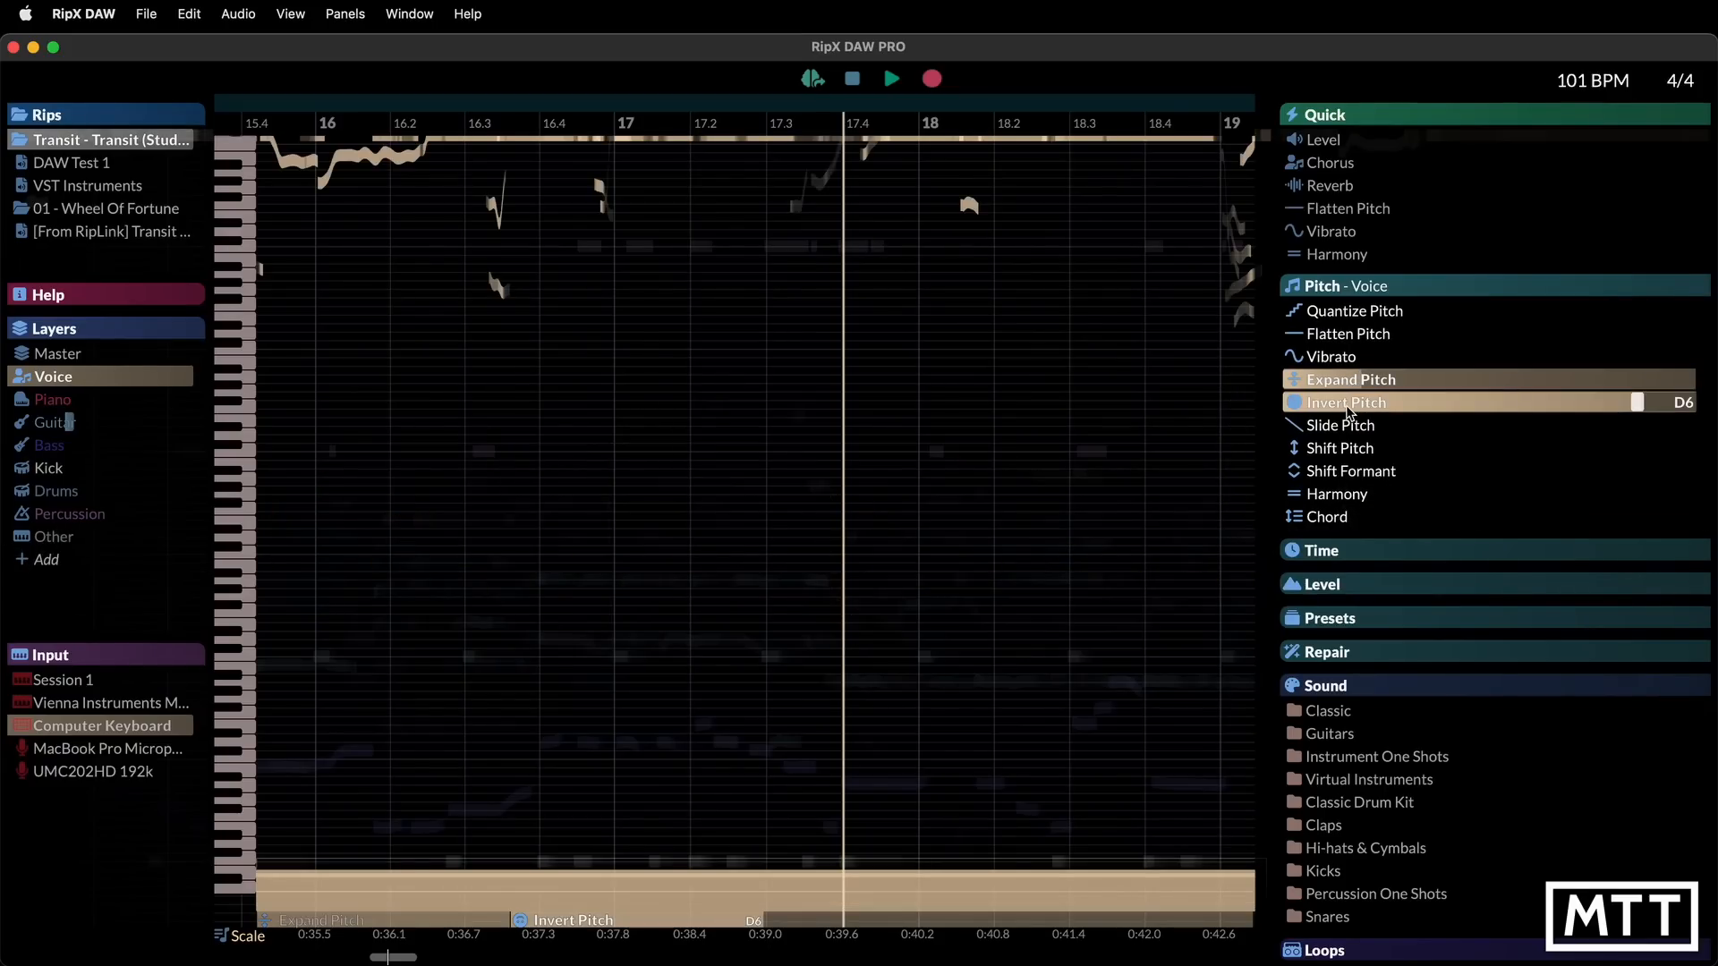
left_click_drag(1355, 383, 1270, 387)
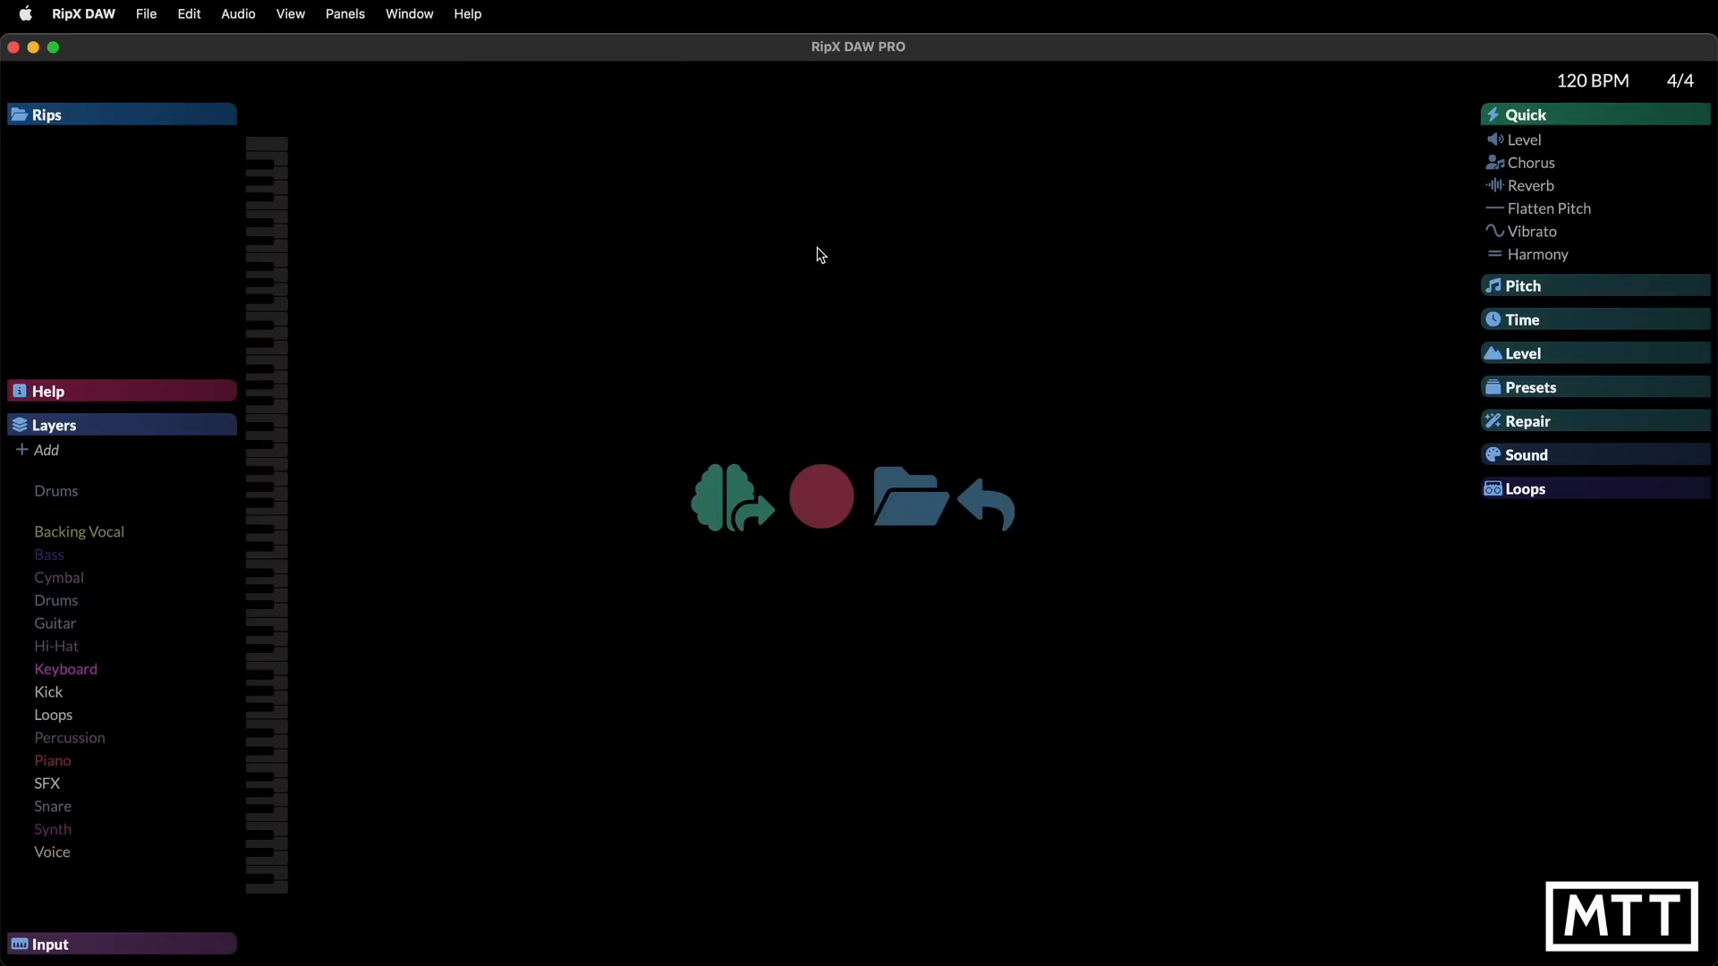
Look through the effects in the Pitch, Quick and Time categories
left_click(1573, 288)
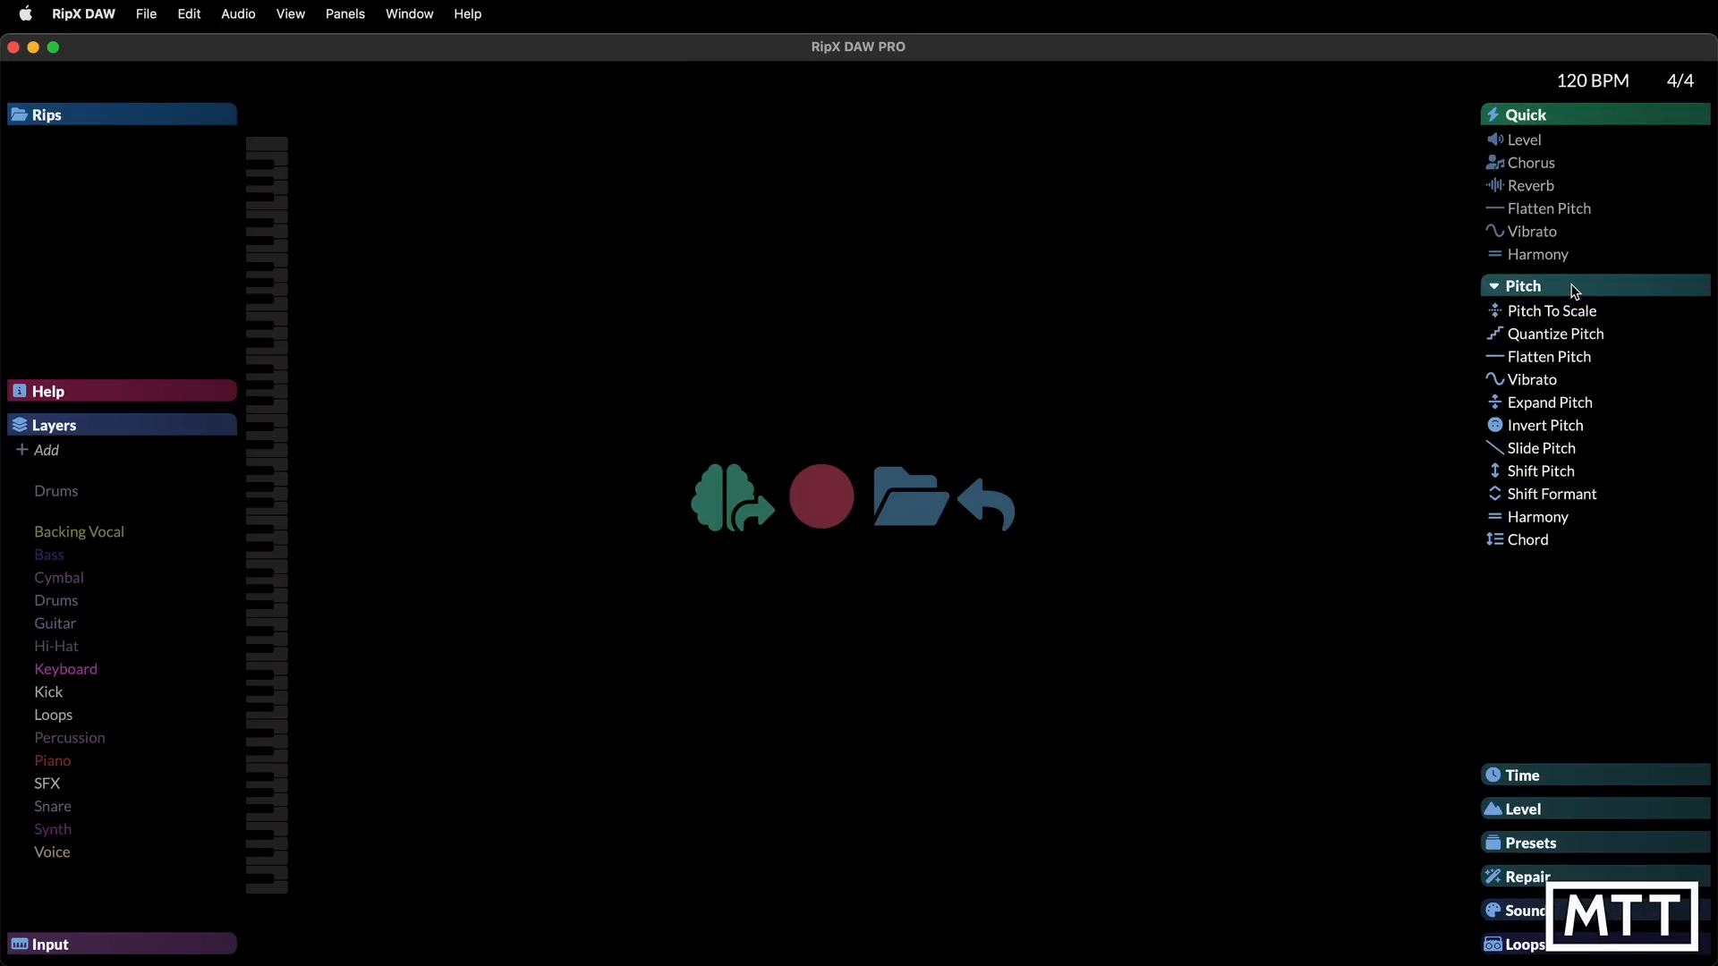
left_click(1573, 288)
left_click(1568, 118)
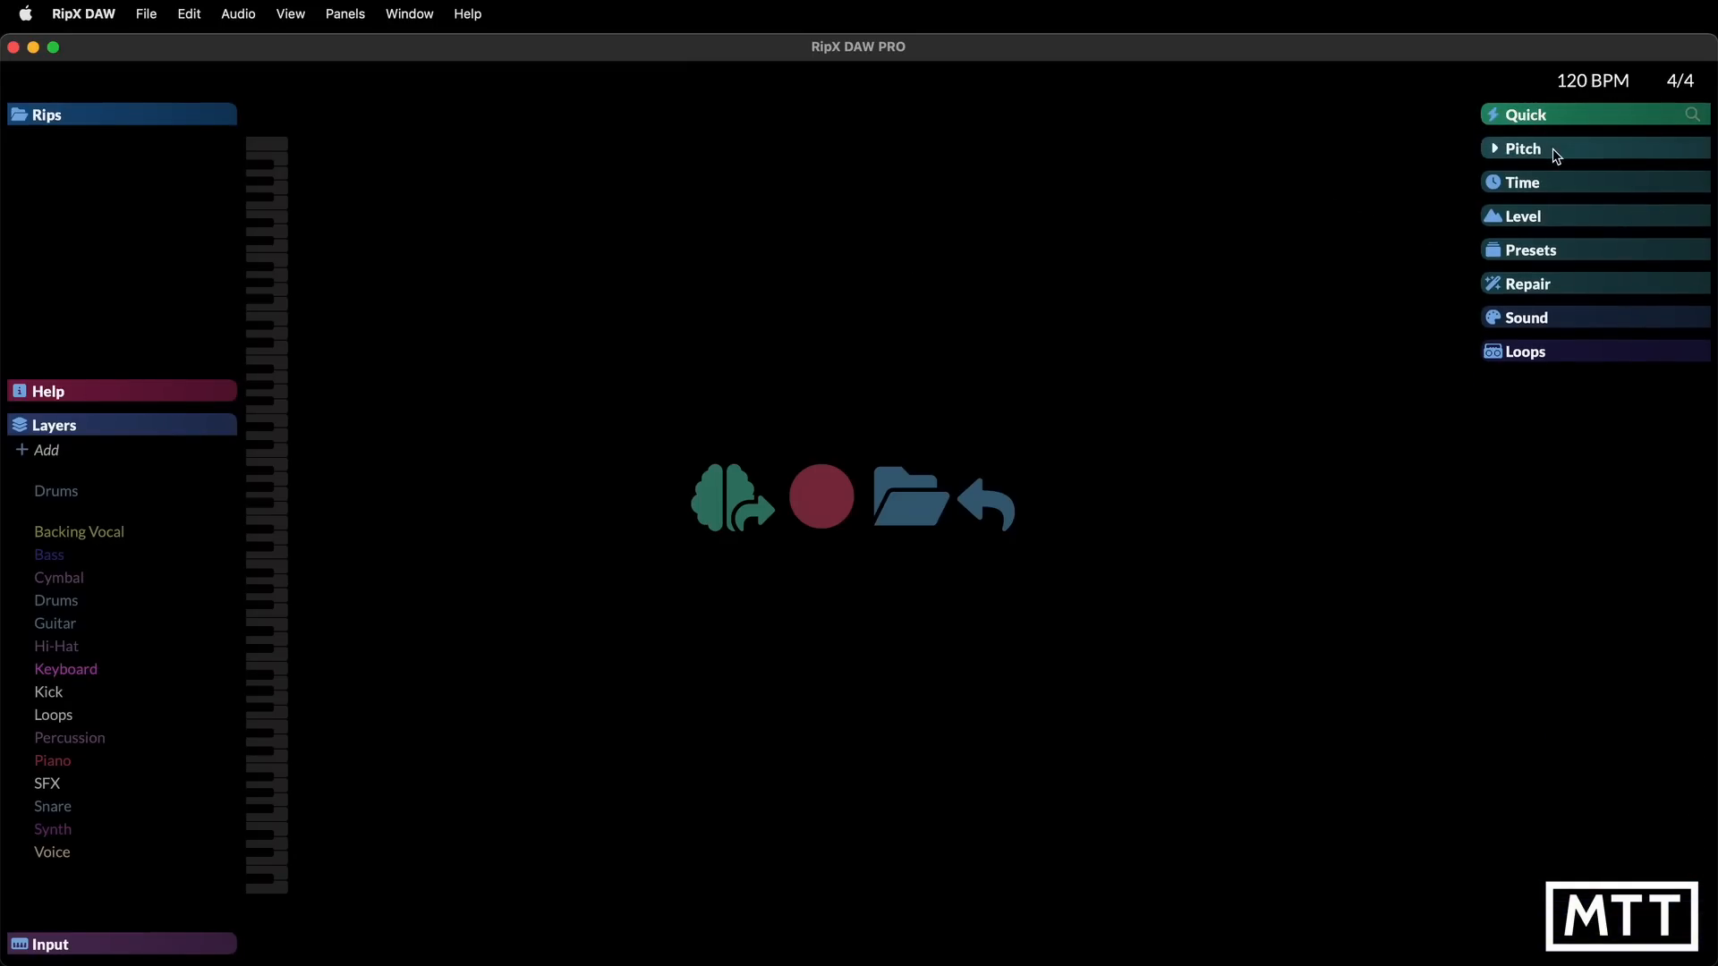
left_click(1549, 118)
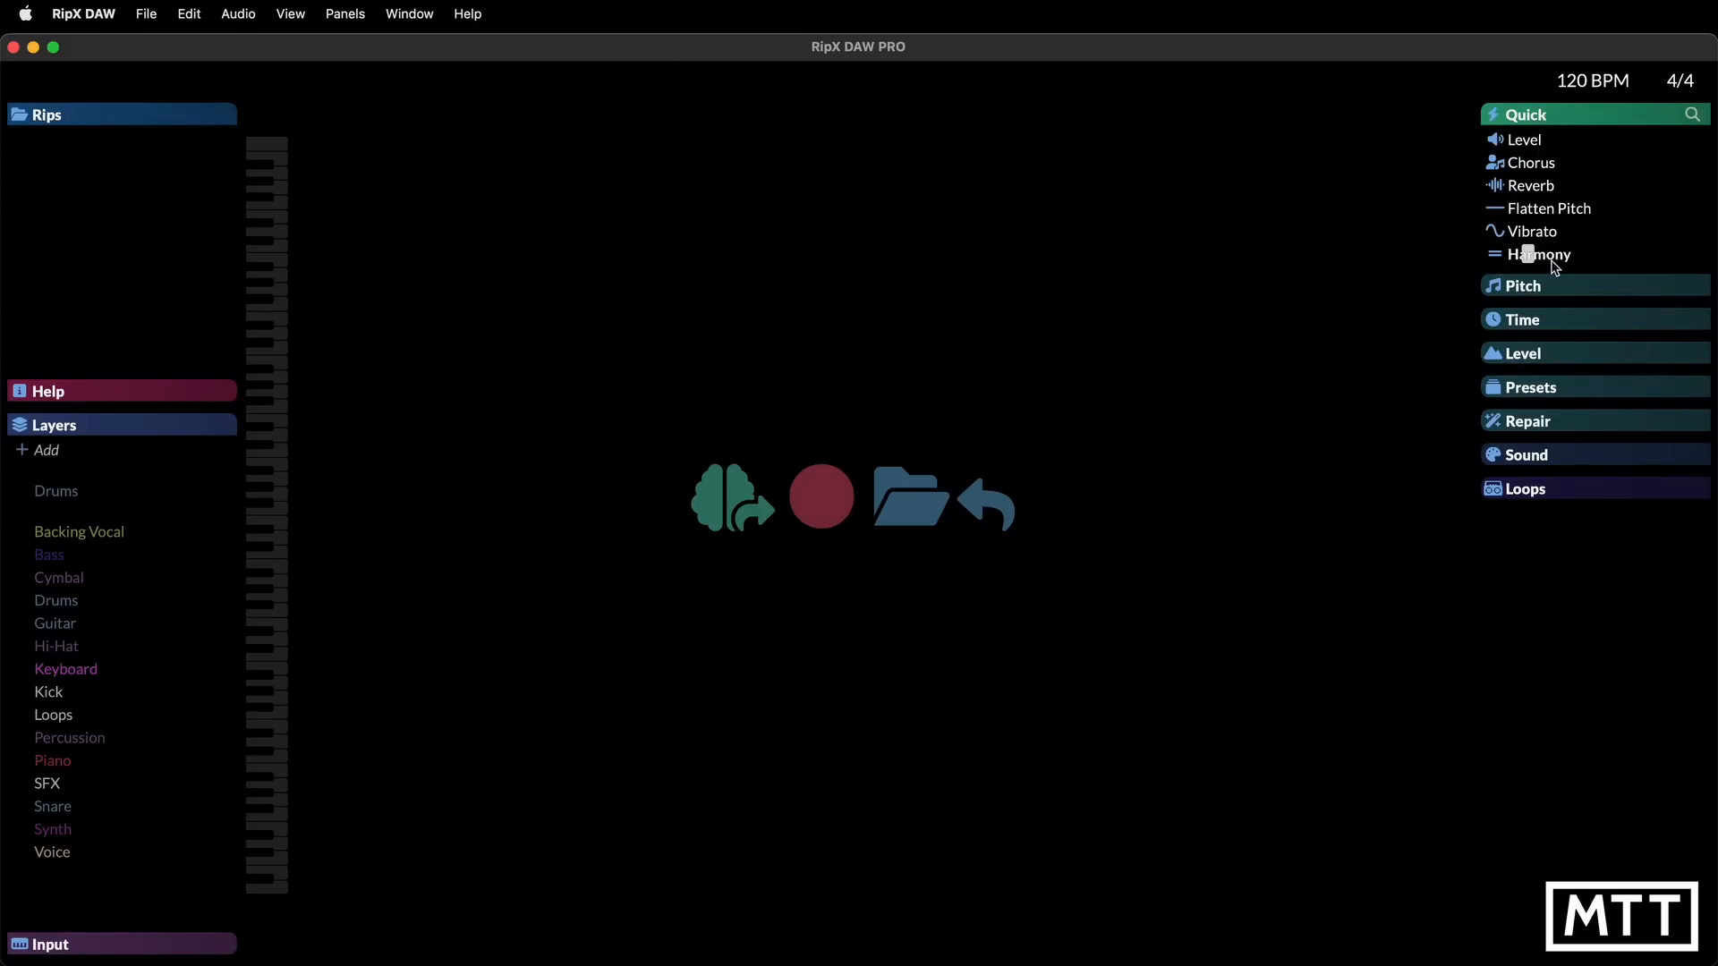
left_click(1547, 324)
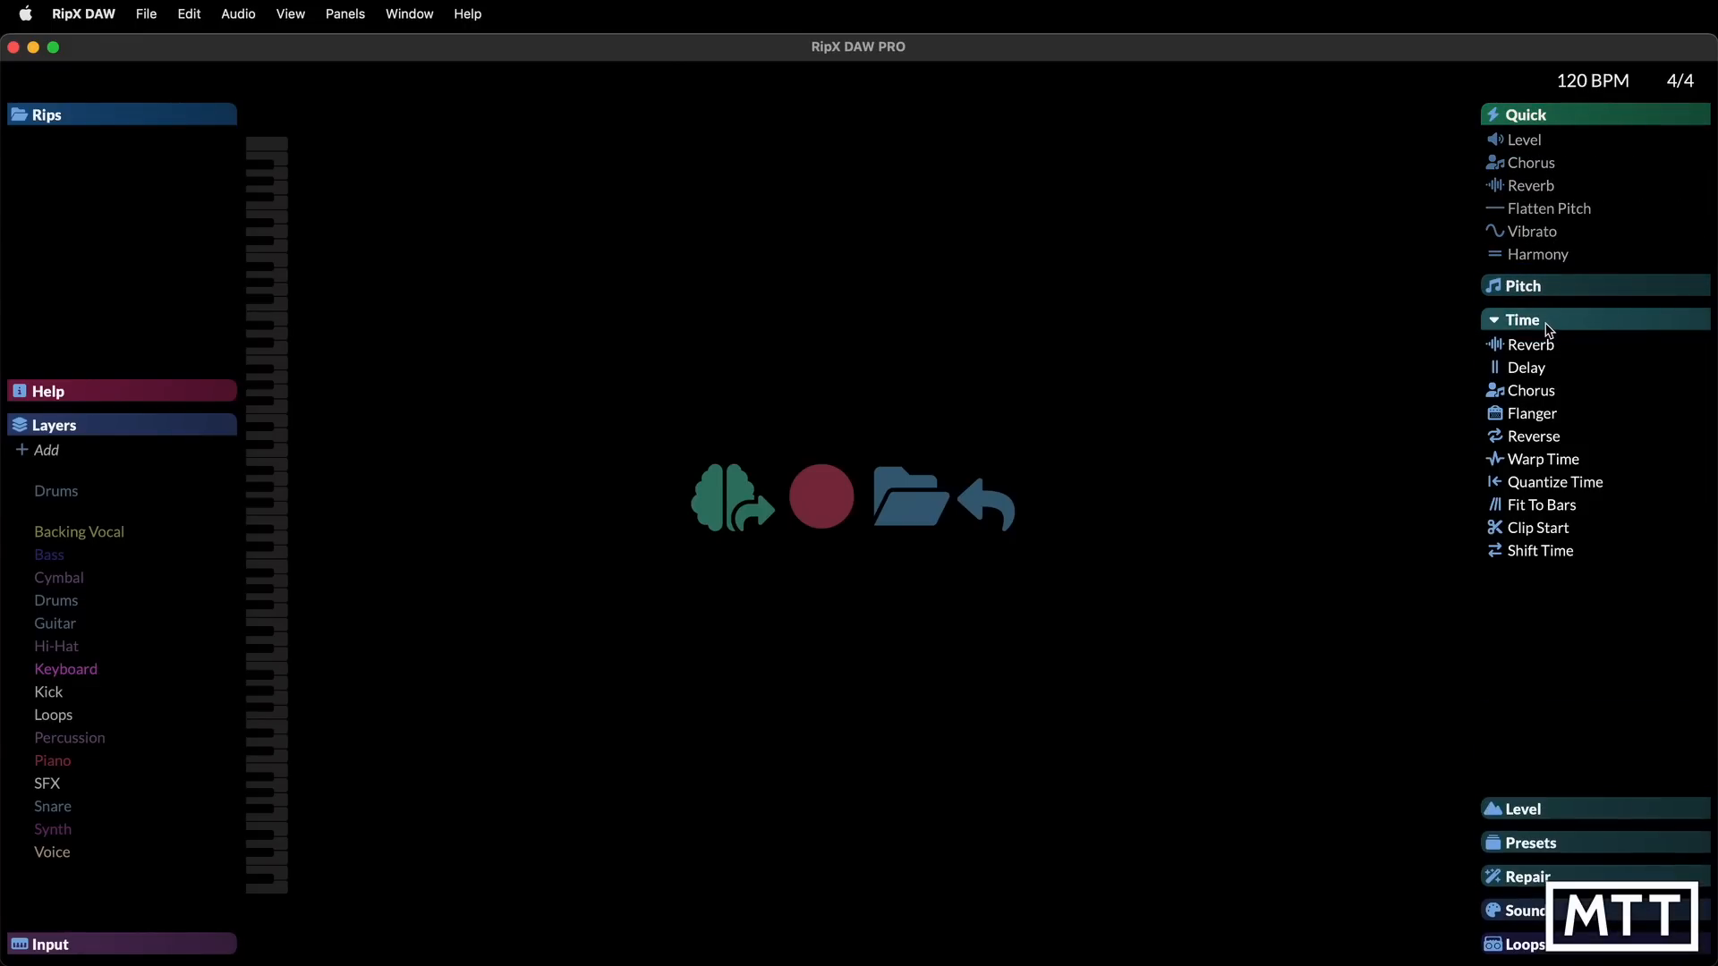
left_click(1549, 324)
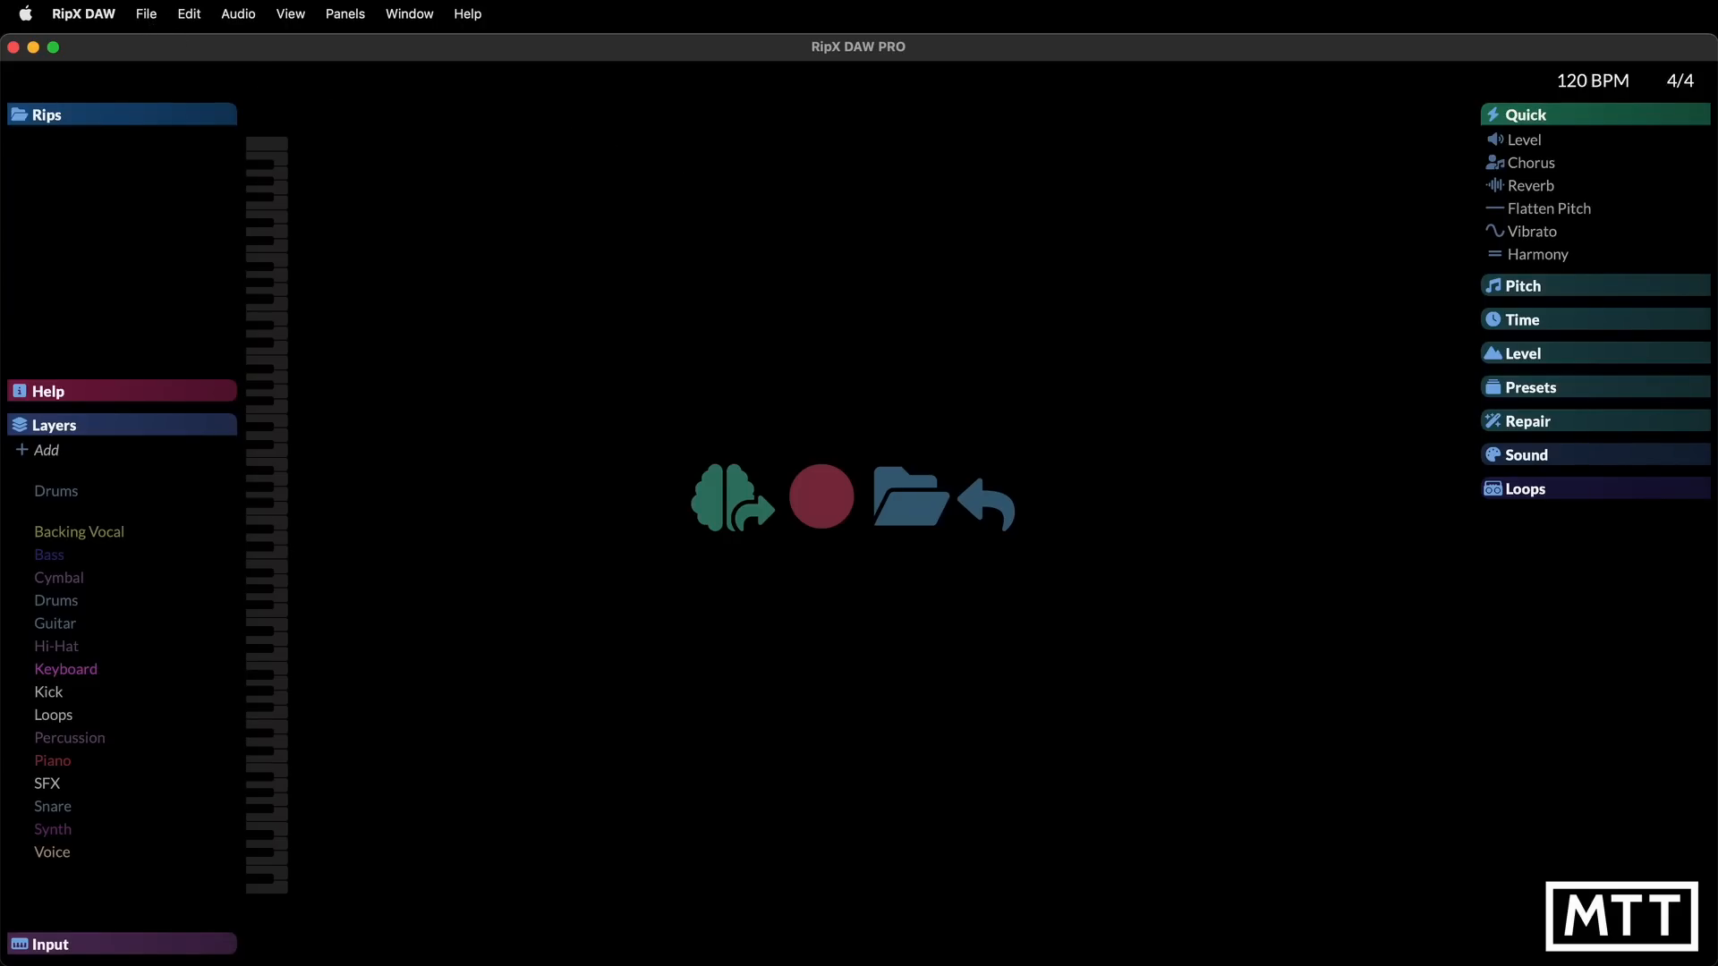
Open "Transit - Transit (Studio) - 01 - It's Only Me.mp3" and rip its voice, bass, drums, other sounds, and separate guitar and piano
left_click(145, 14)
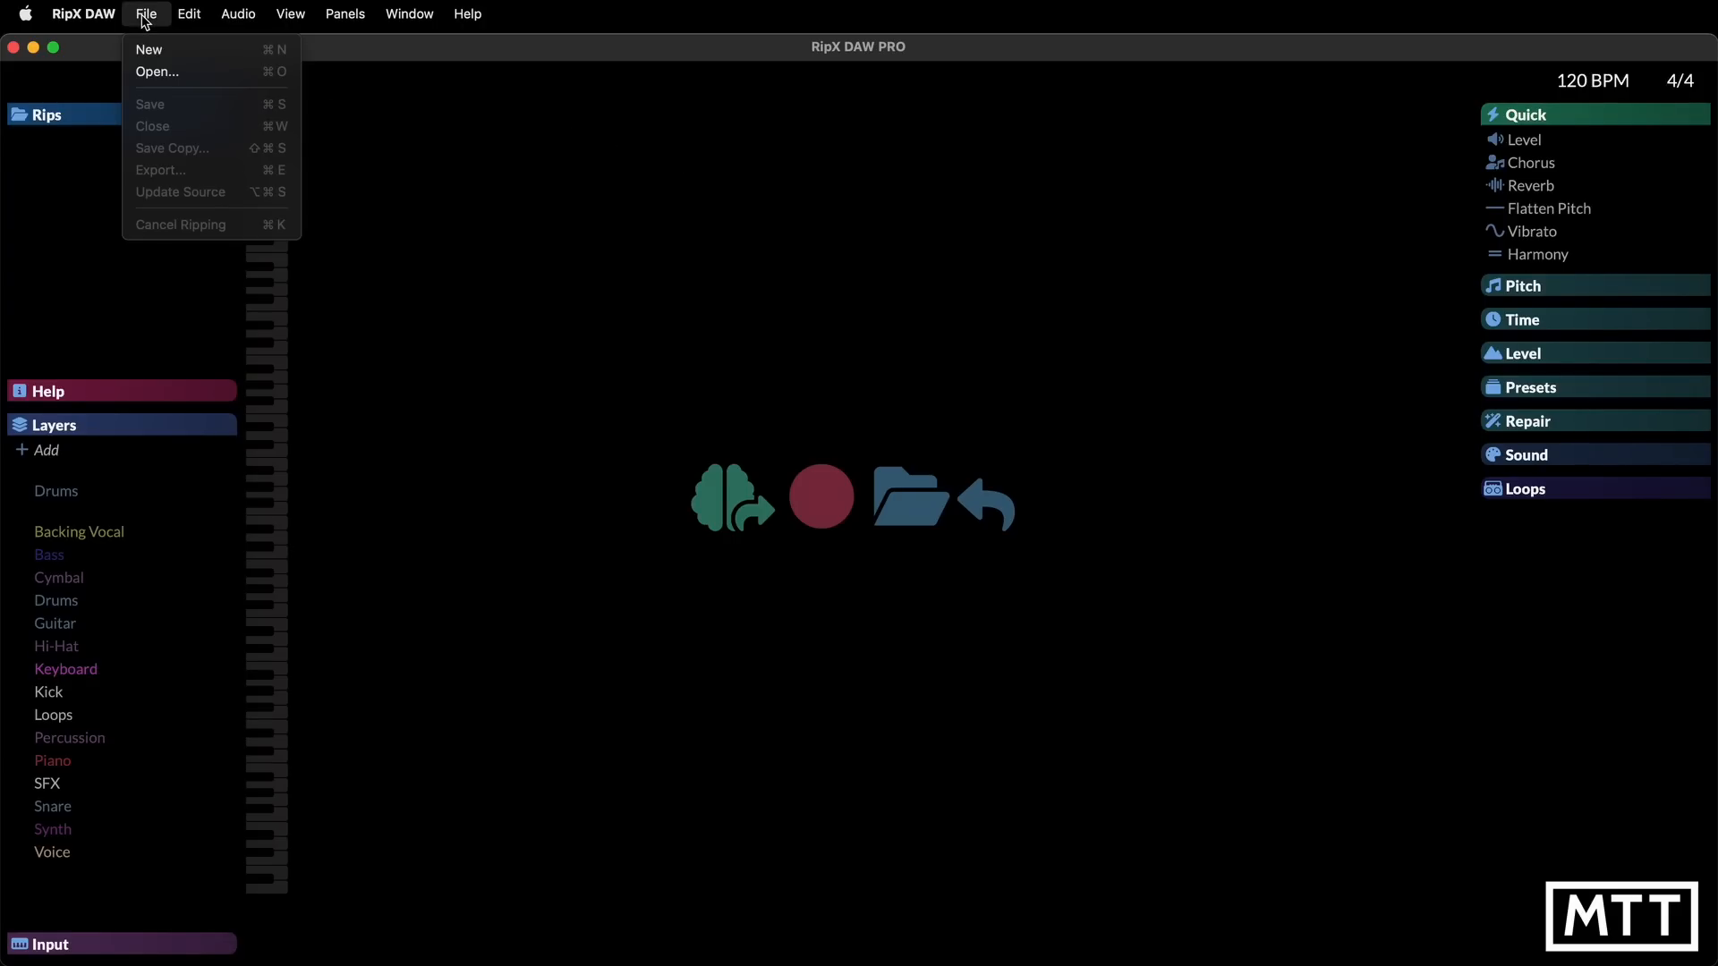
left_click(155, 75)
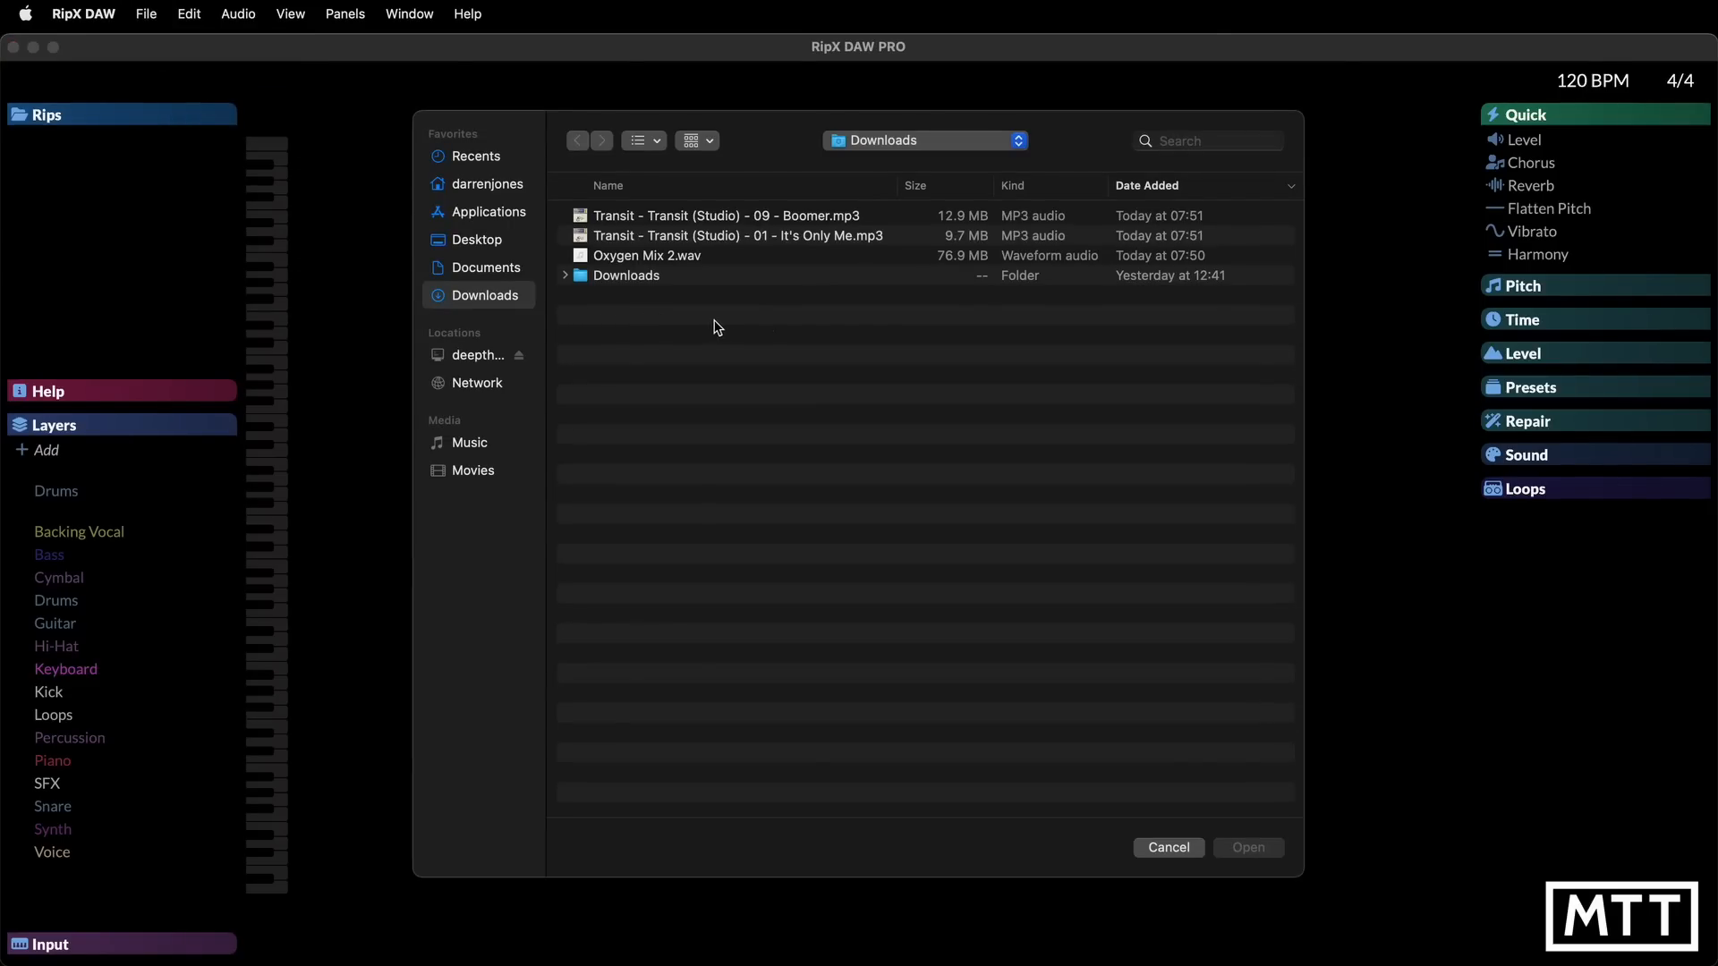
left_click(754, 237)
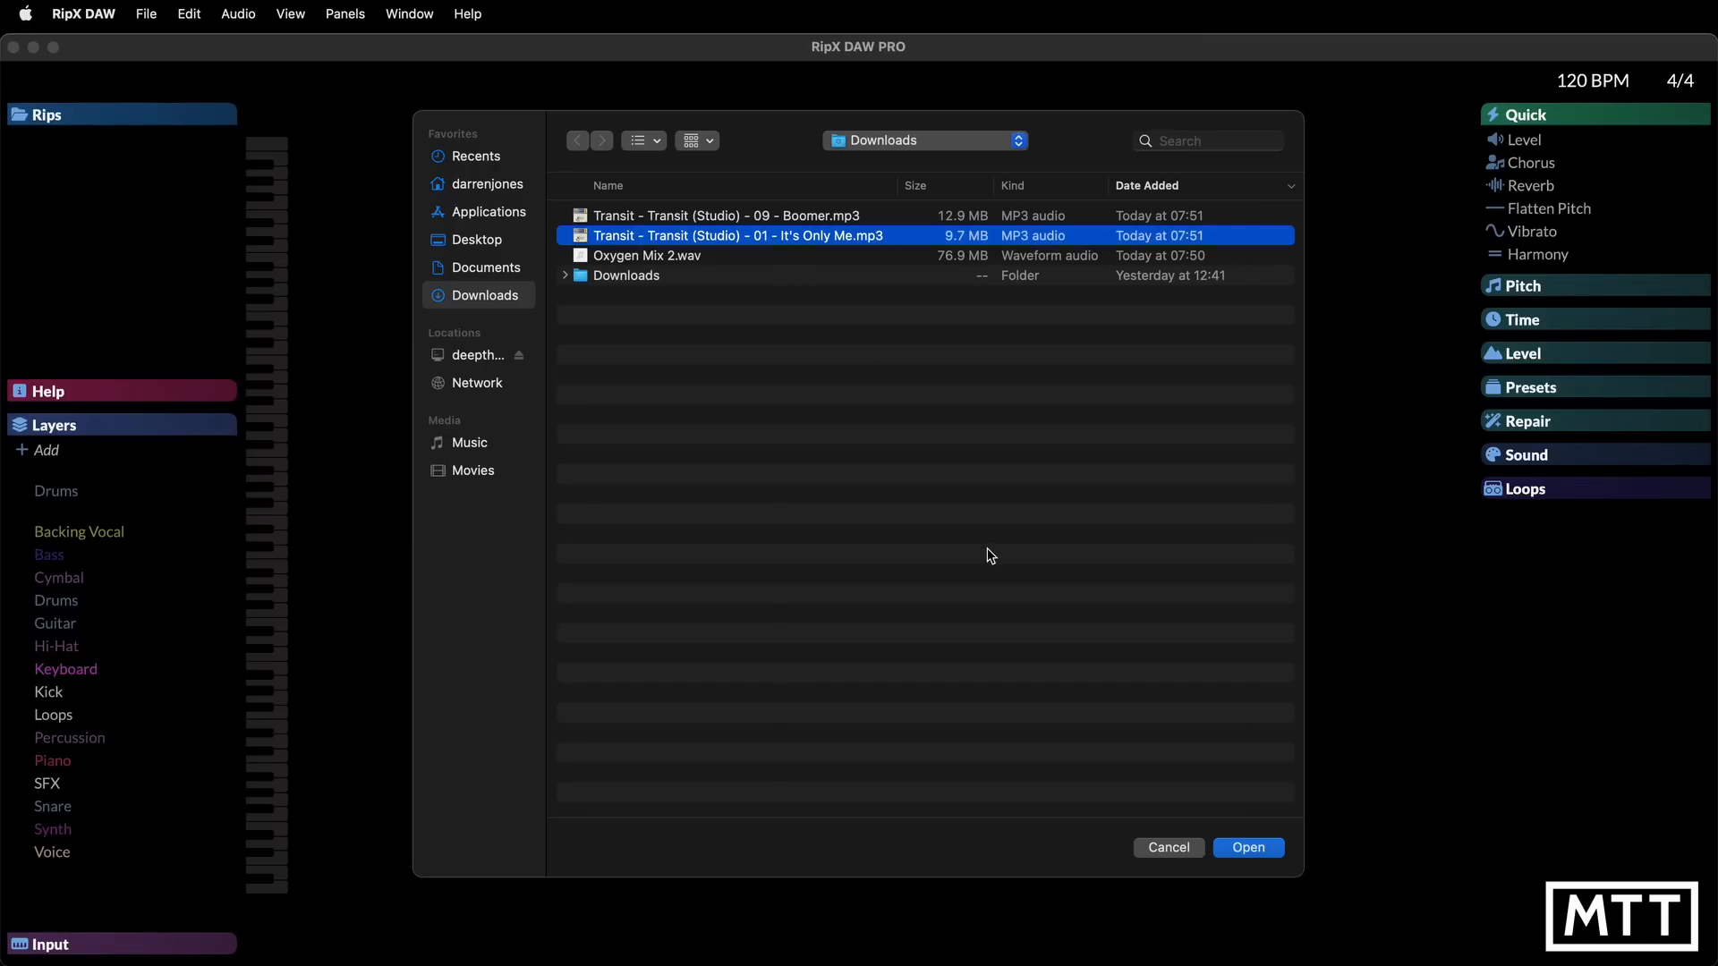
left_click(1249, 849)
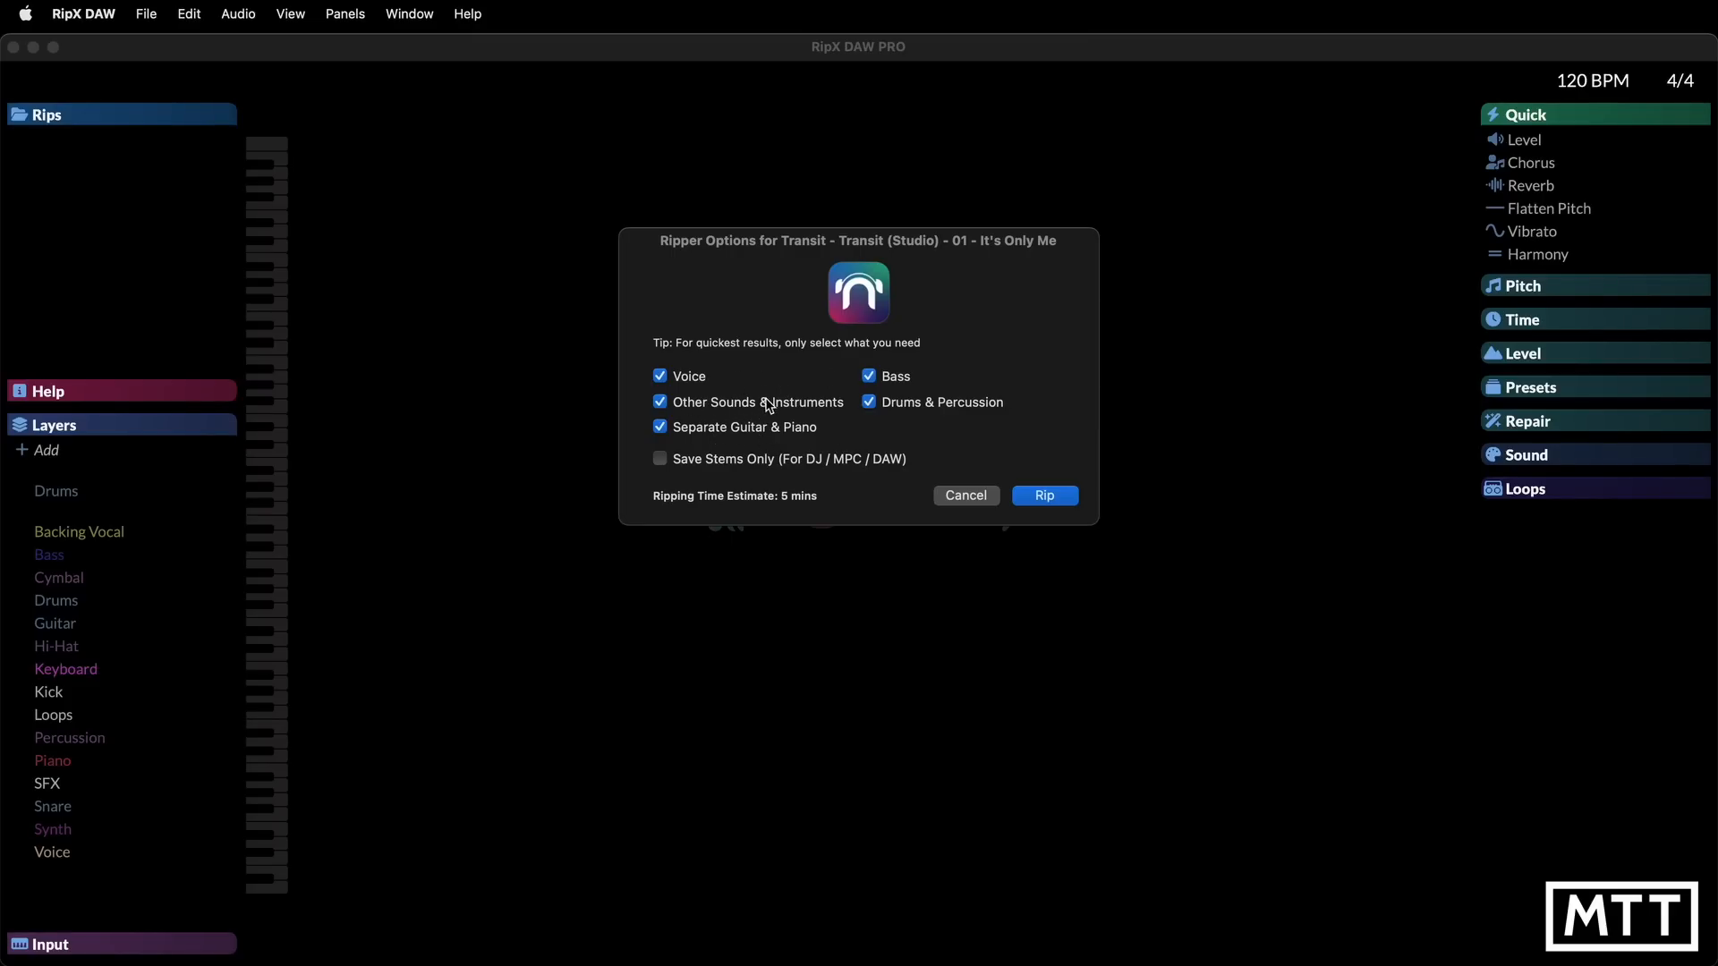
left_click(1041, 497)
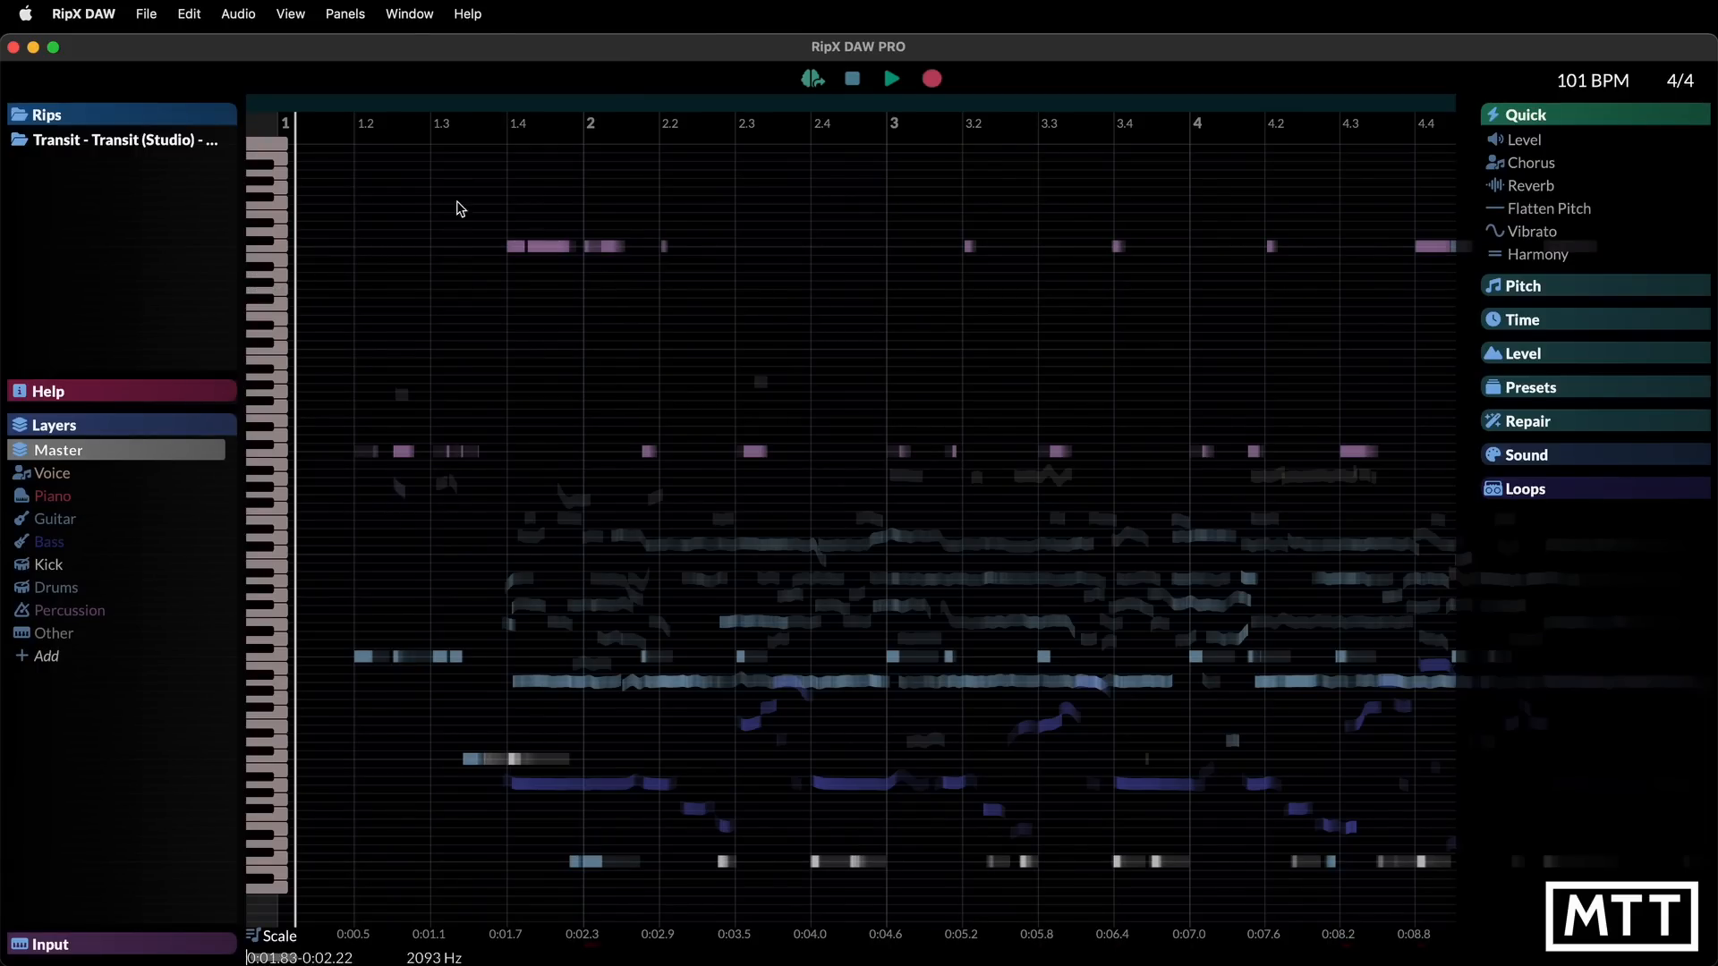
Review the playback device, sample rate and output folder settings in the preferences
left_click(148, 16)
mouse_move(98, 15)
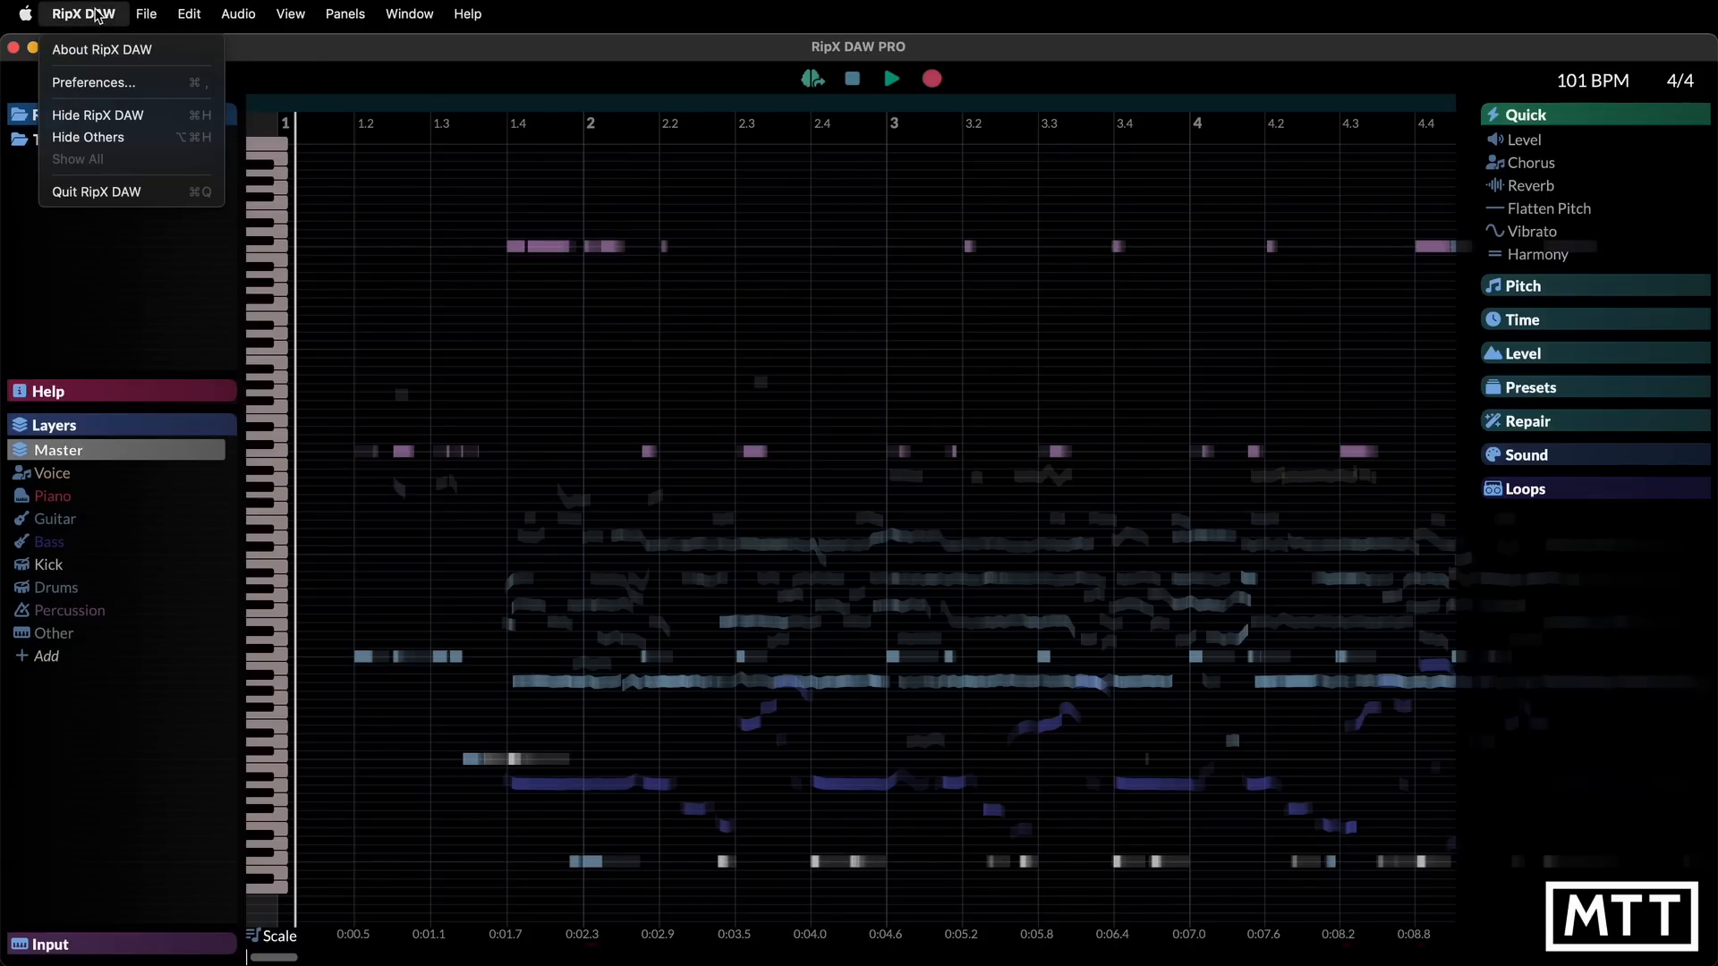
left_click(94, 82)
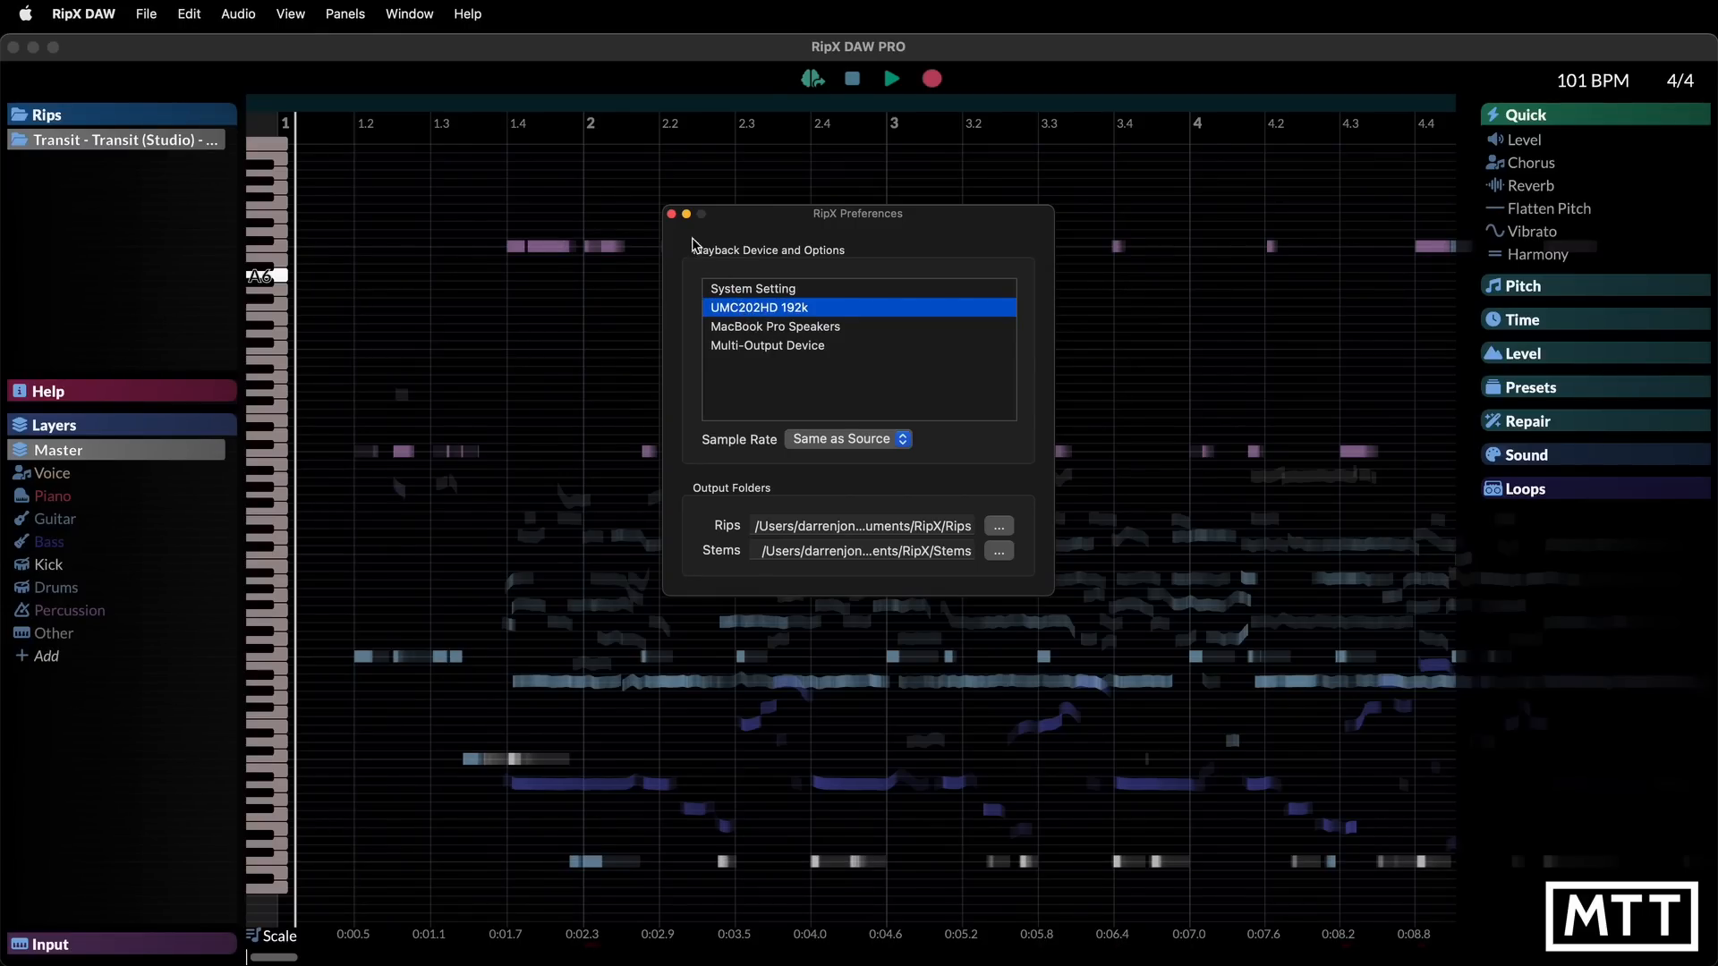
left_click(671, 215)
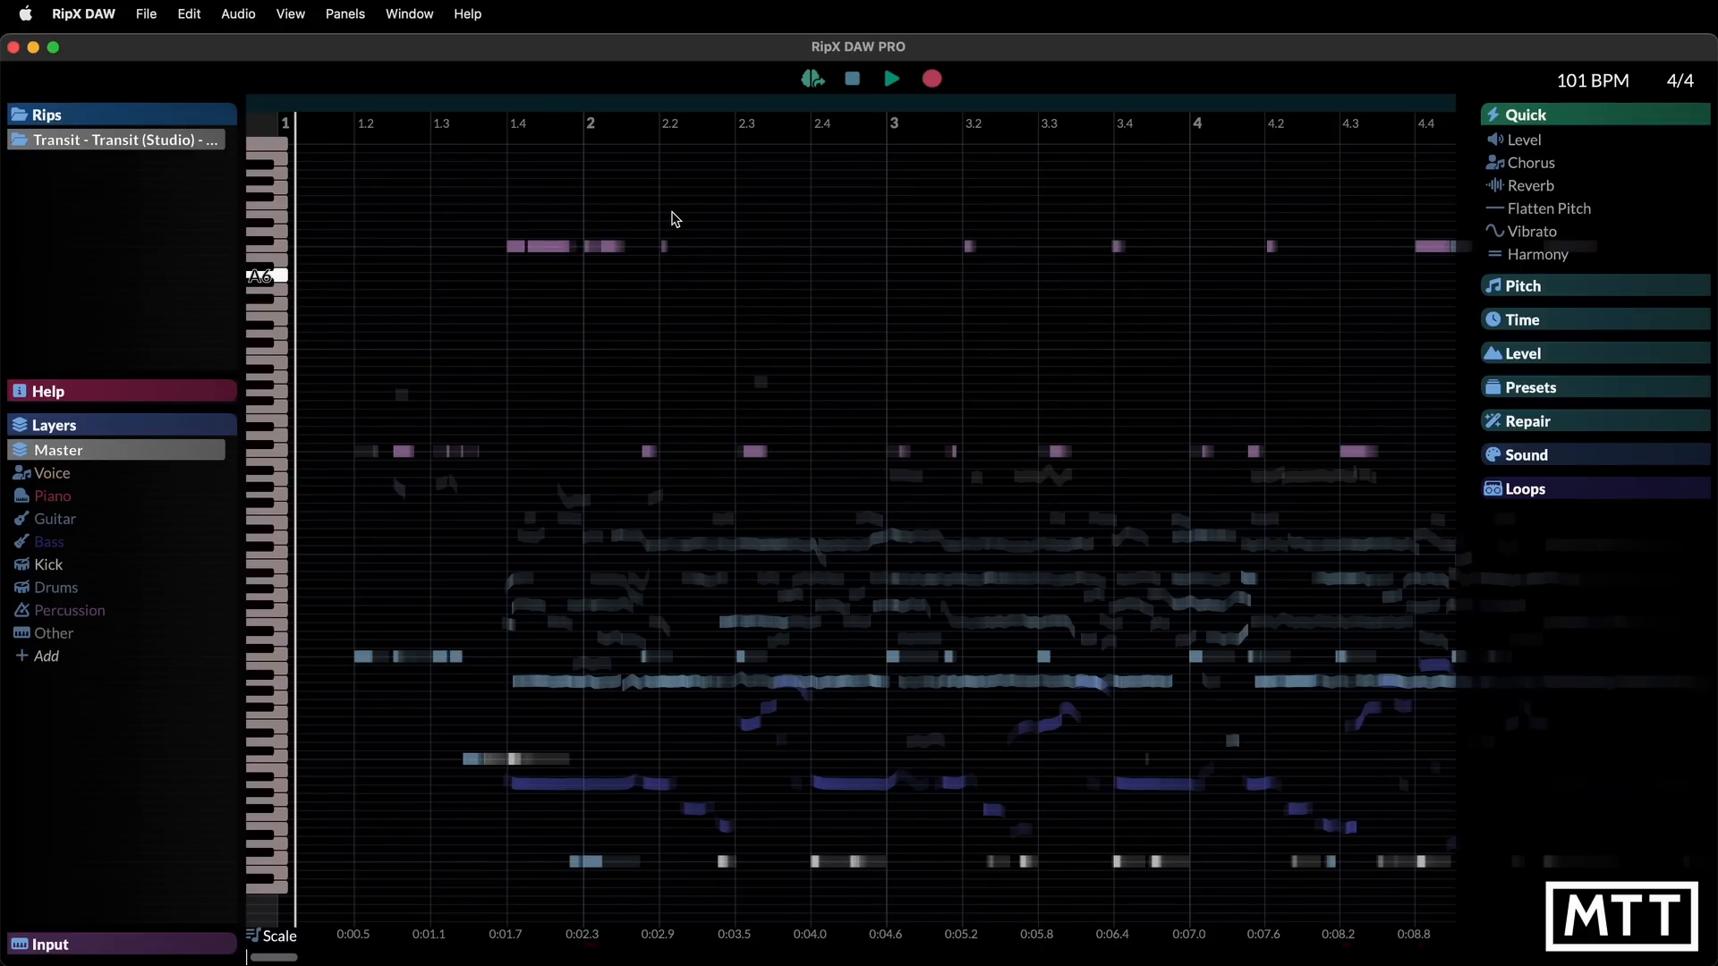
Play the ripped song's opening and inspect the mute, solo and level controls of the separated layers
key("space")
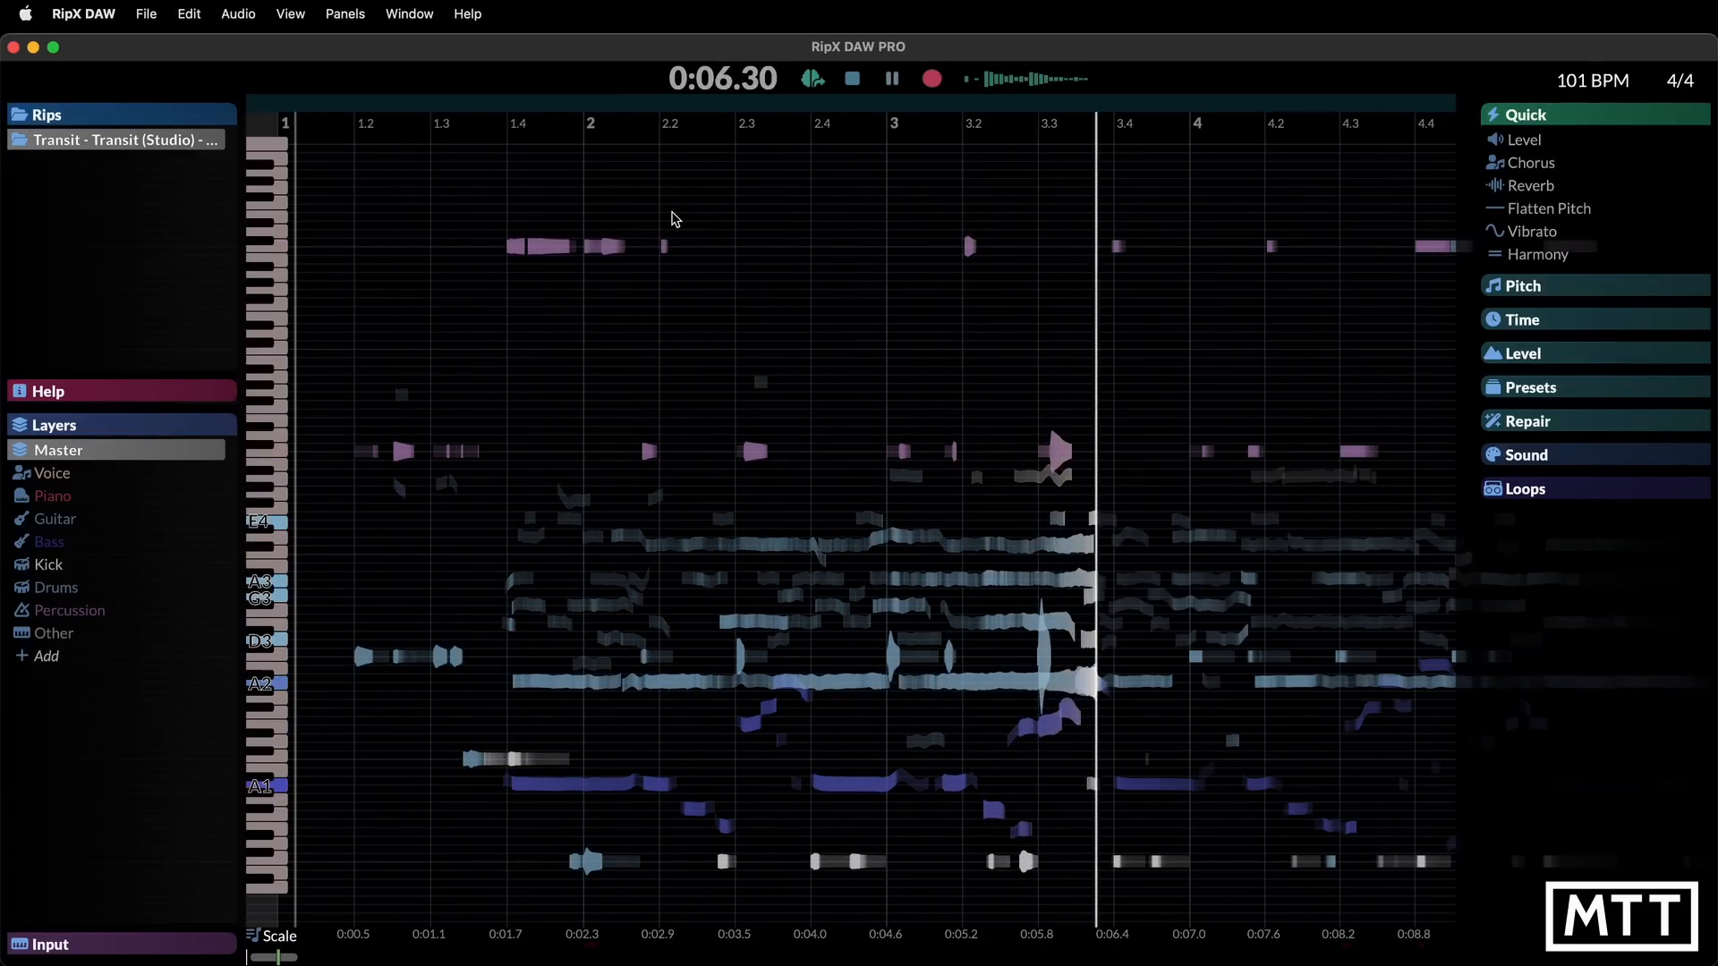
key("space")
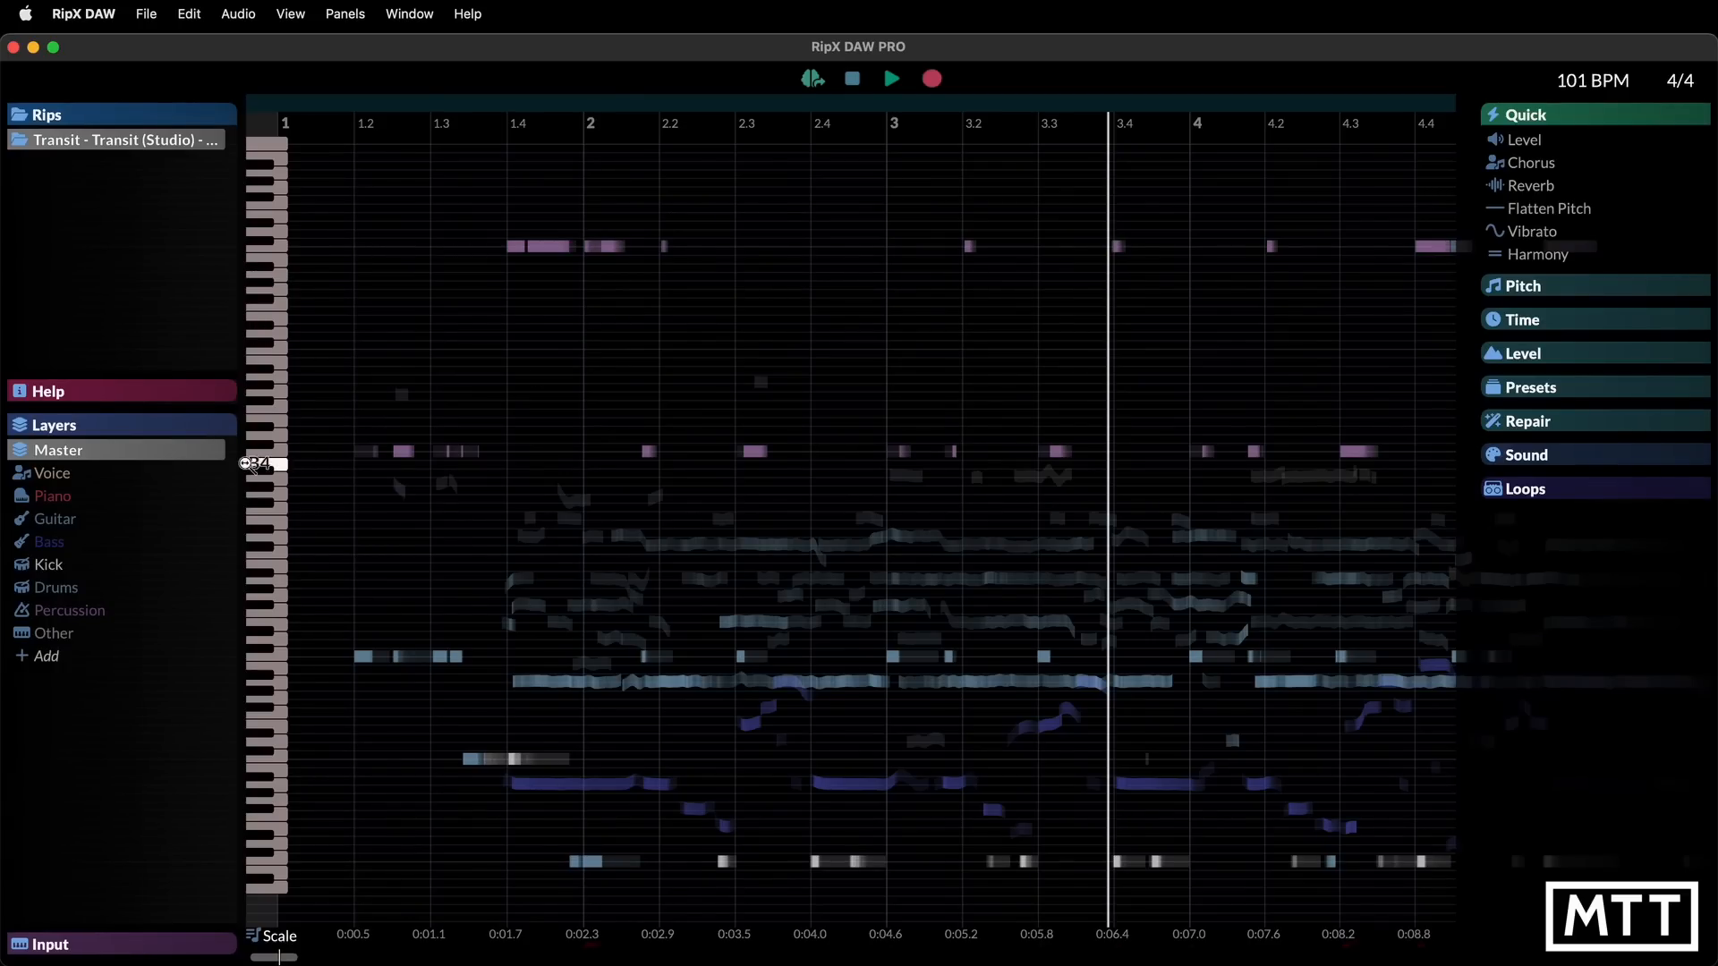
mouse_move(176, 474)
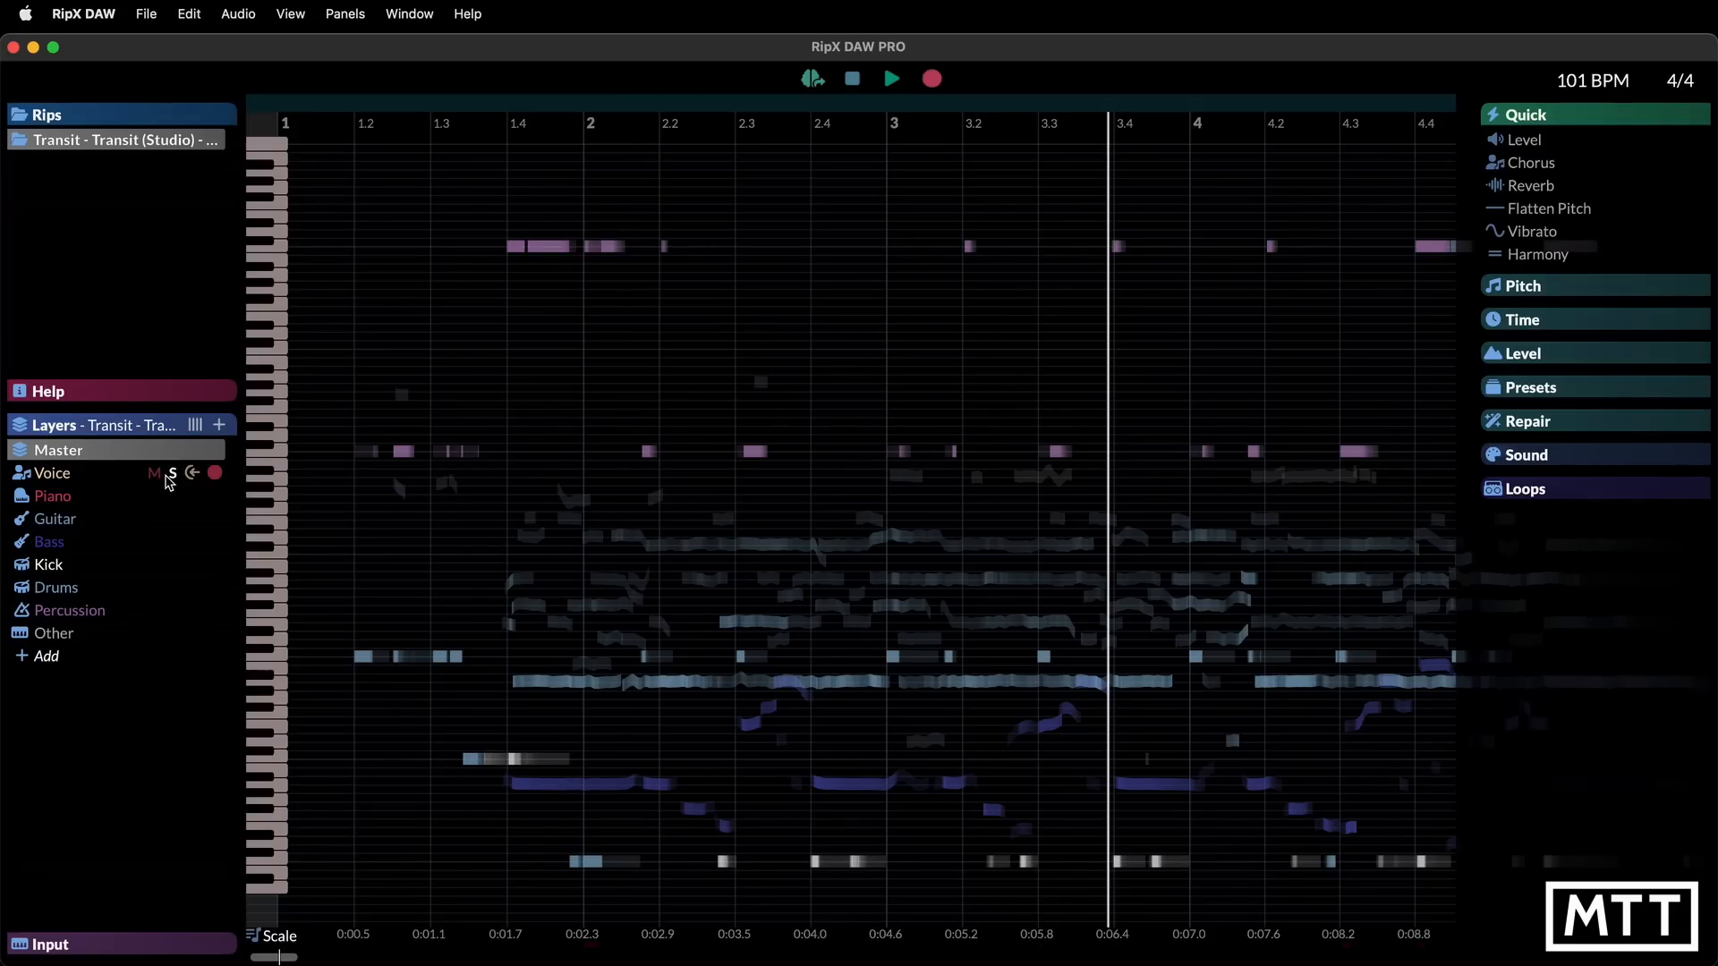
left_click(154, 473)
mouse_move(117, 473)
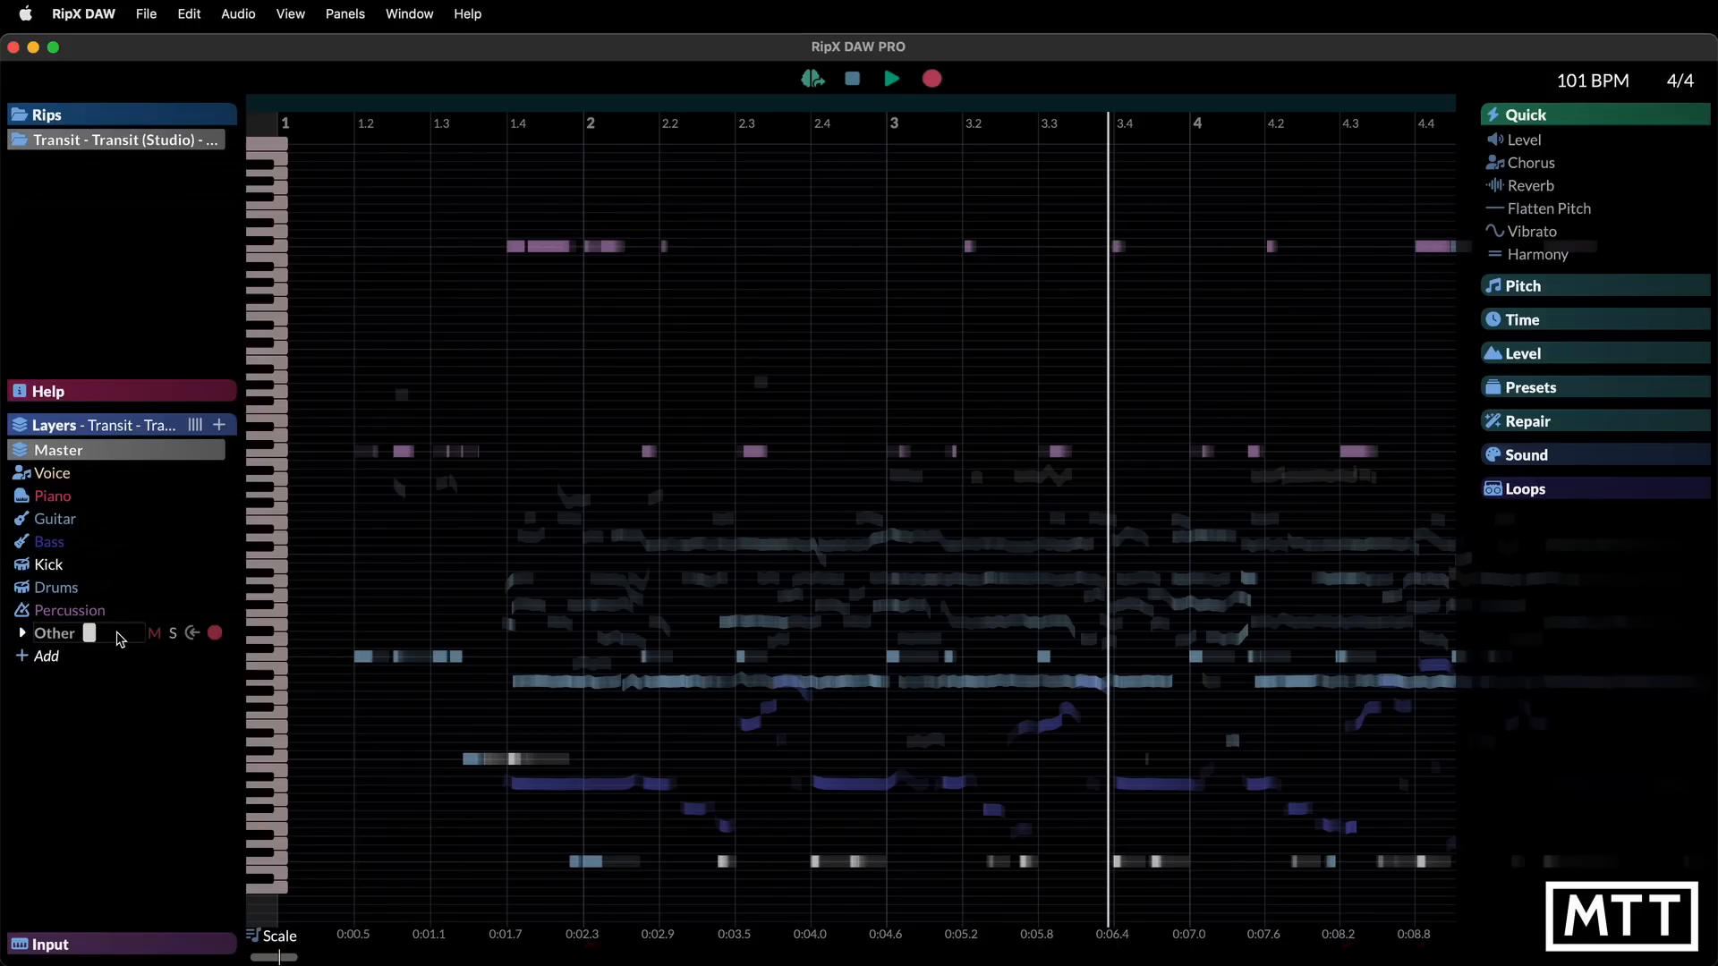
mouse_move(132, 536)
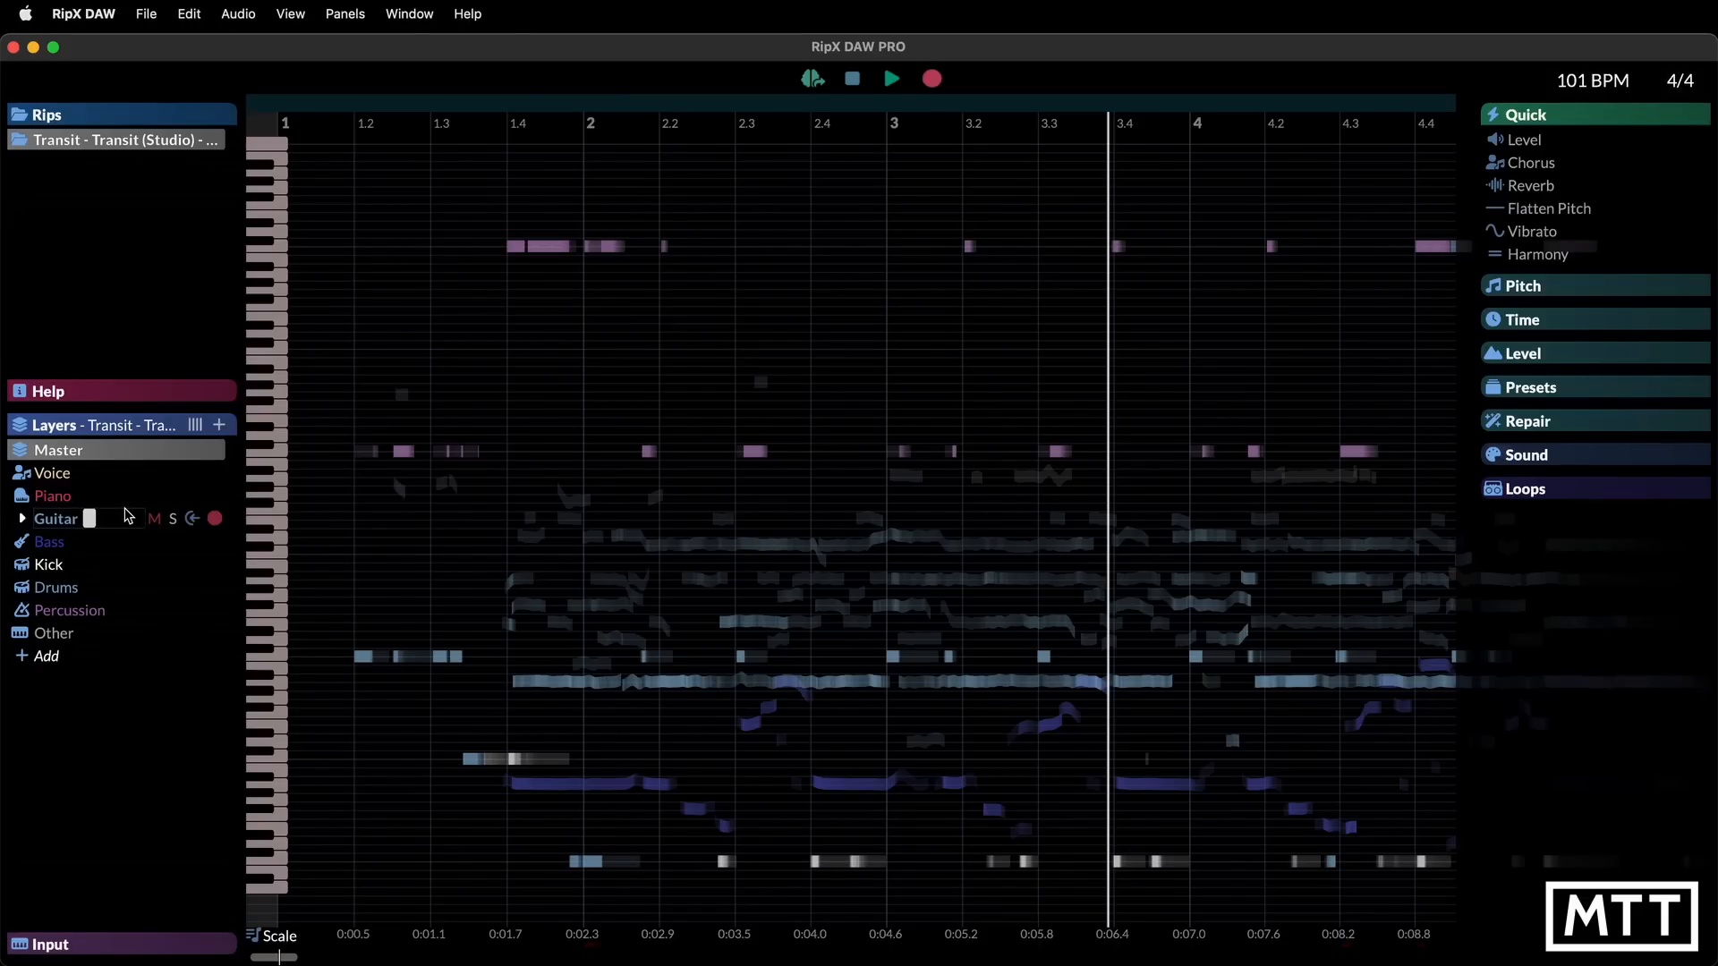
Show the Guitar layer's Stereo, Low, Mid and High controls and hide them again
left_click(23, 521)
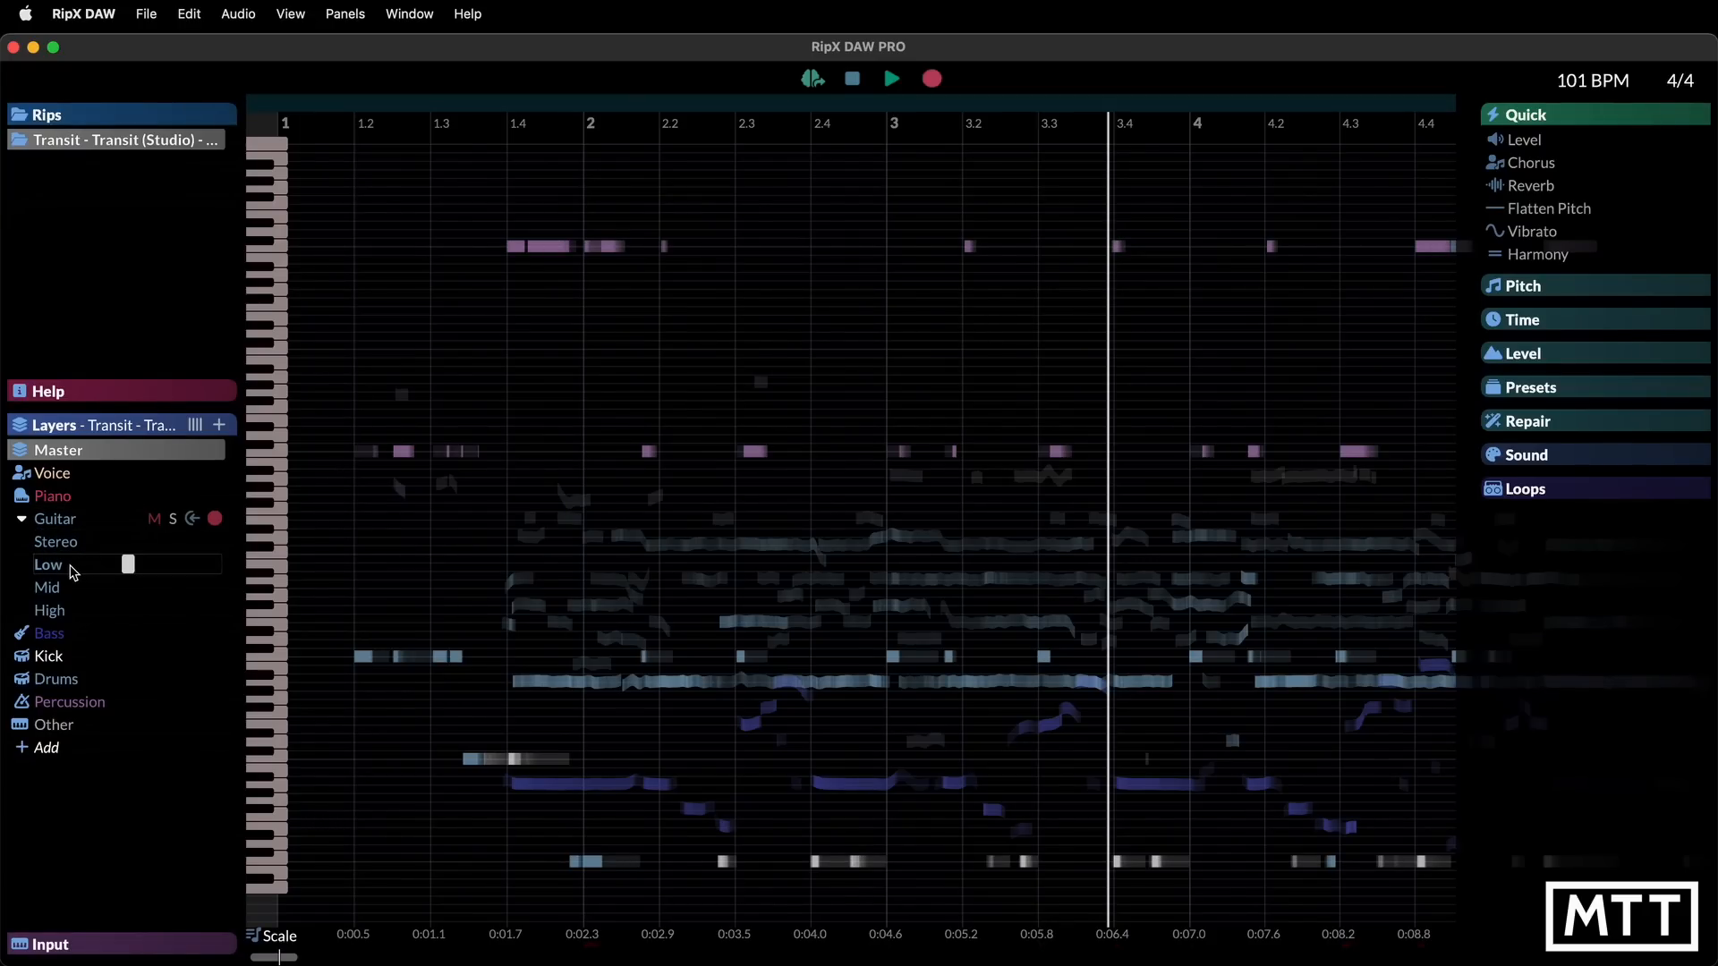
left_click(22, 519)
left_click(22, 520)
left_click(21, 520)
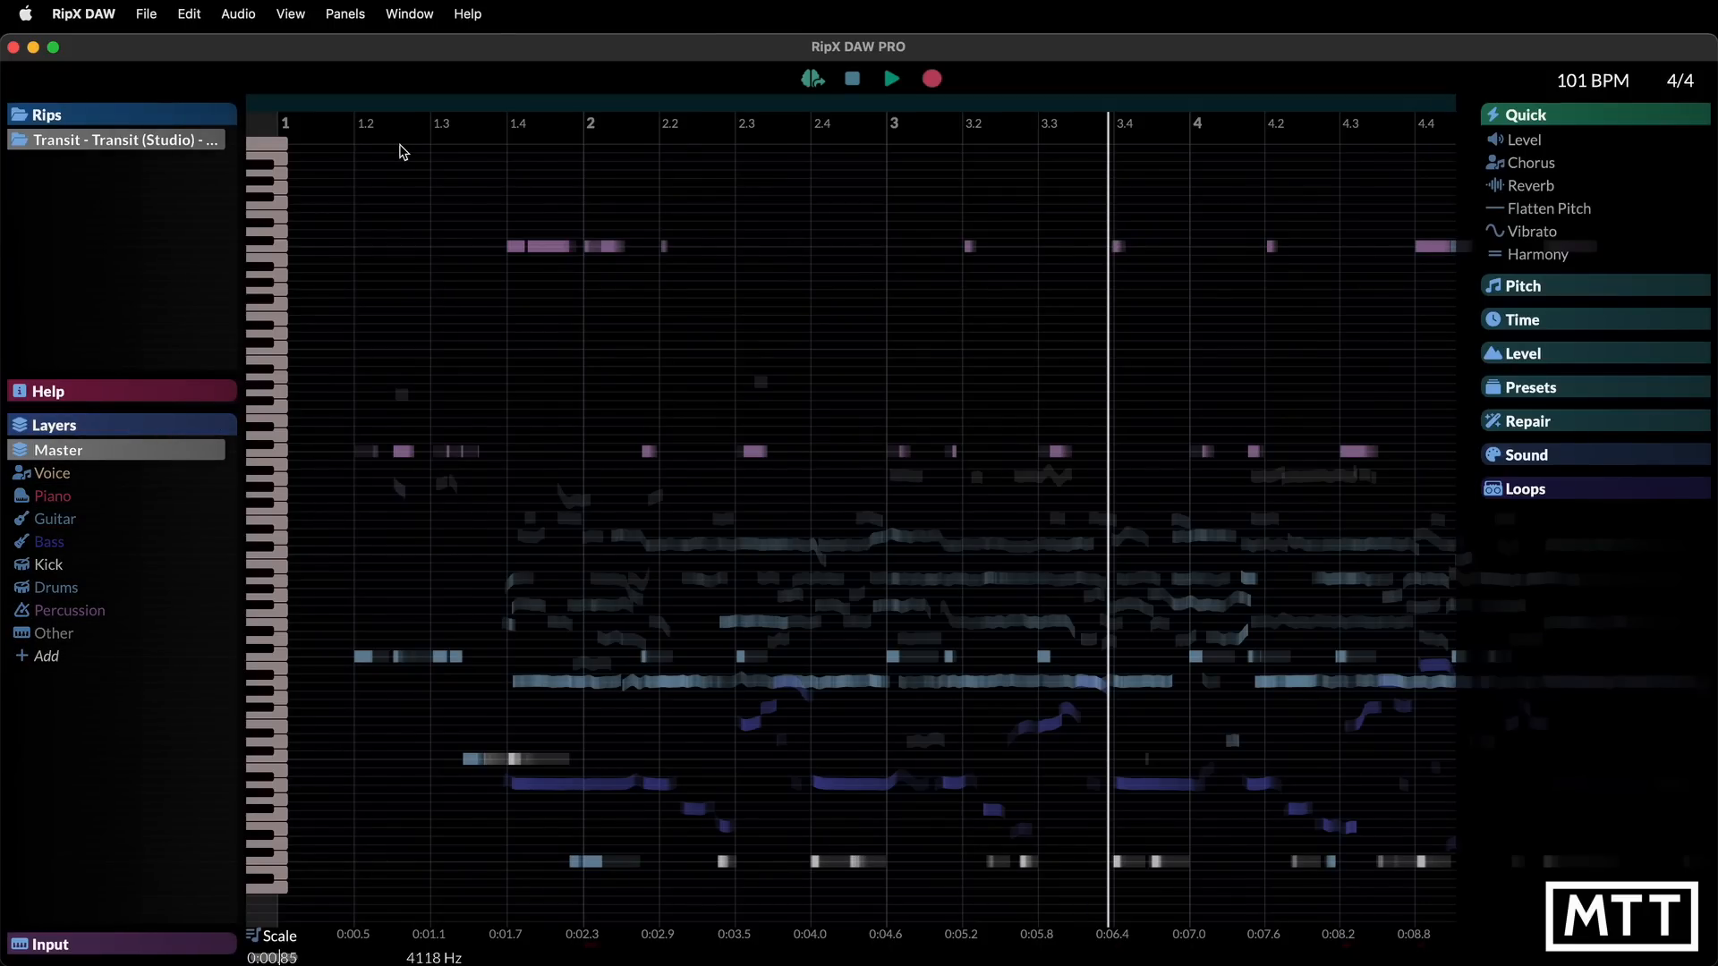
Play the song on from about 0:06.4 and lower the Guitar layer's level during playback
key("space")
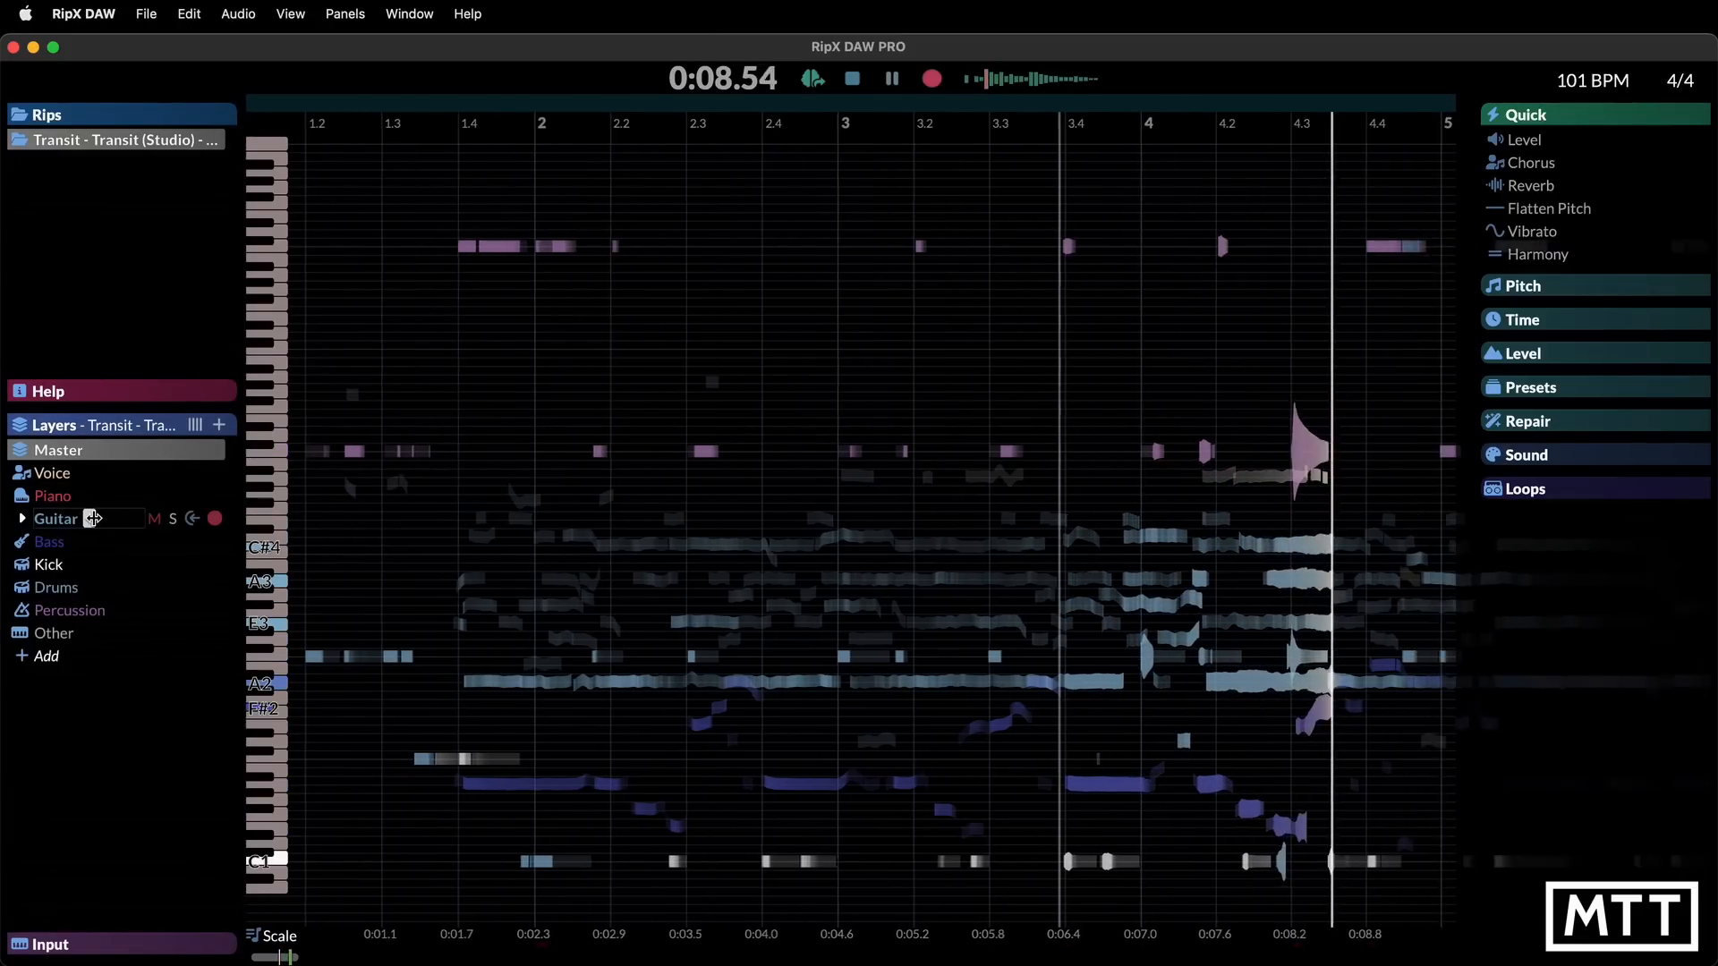
left_click_drag(96, 518, 79, 518)
key("space")
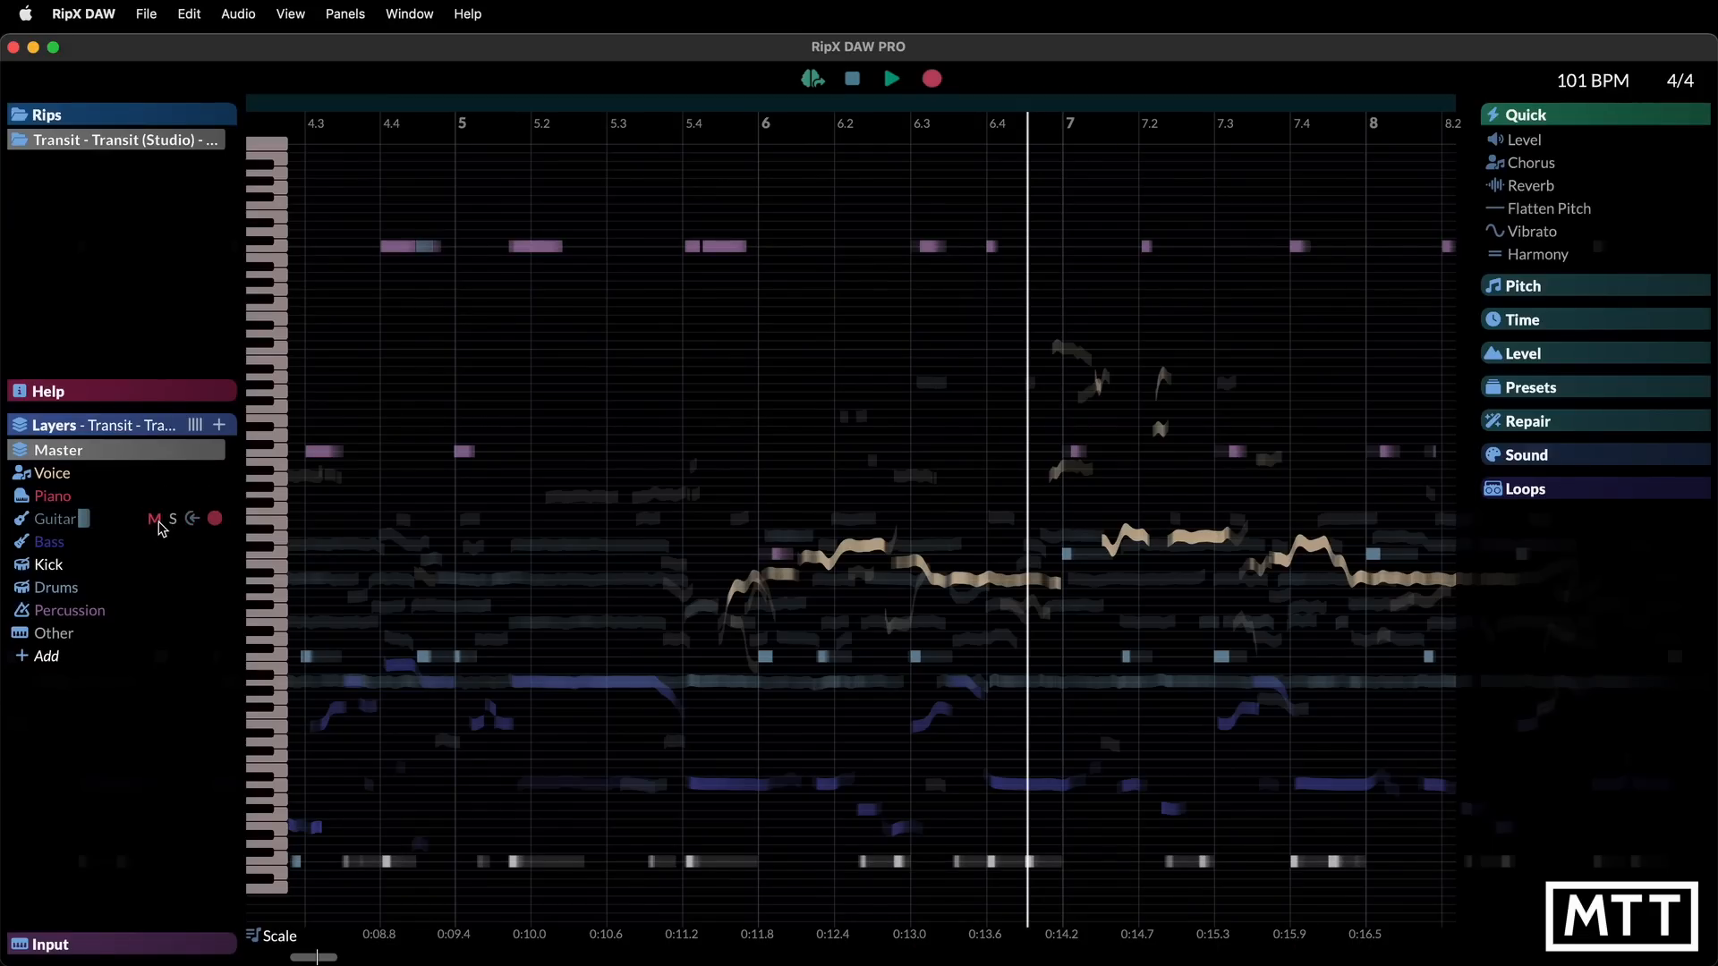
left_click(155, 521)
Solo the Bass layer and play it from the beginning of the song
scroll(566, 491, "left", 8)
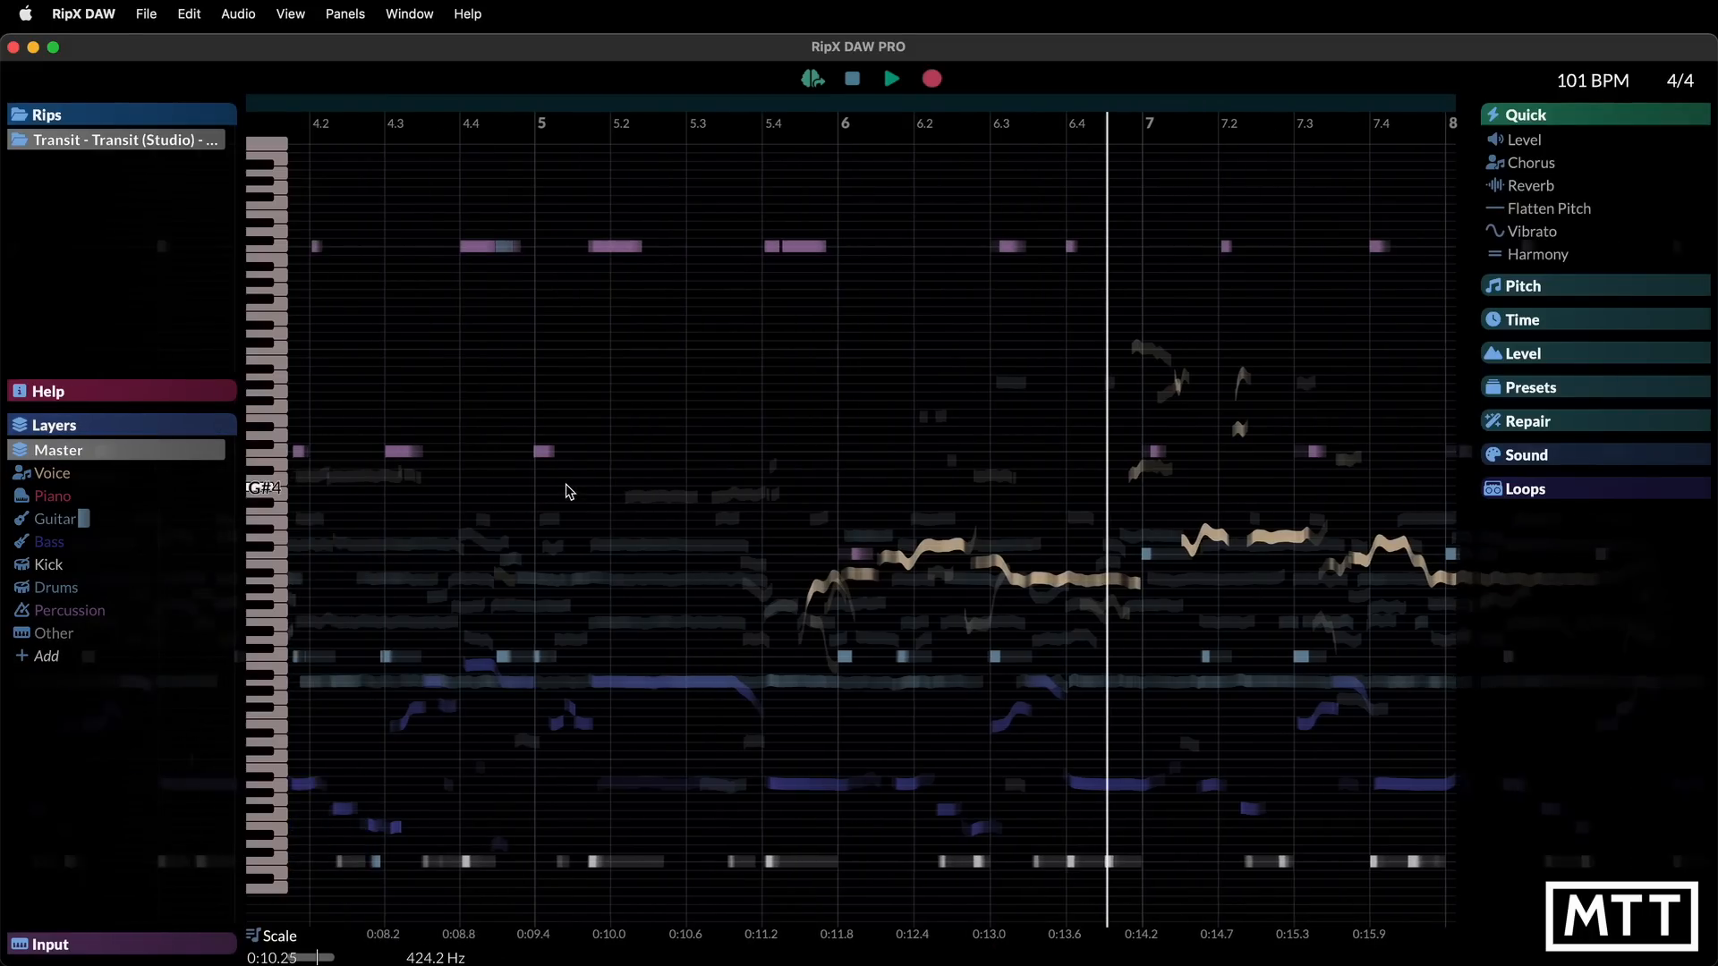
scroll(568, 488, "left", 10)
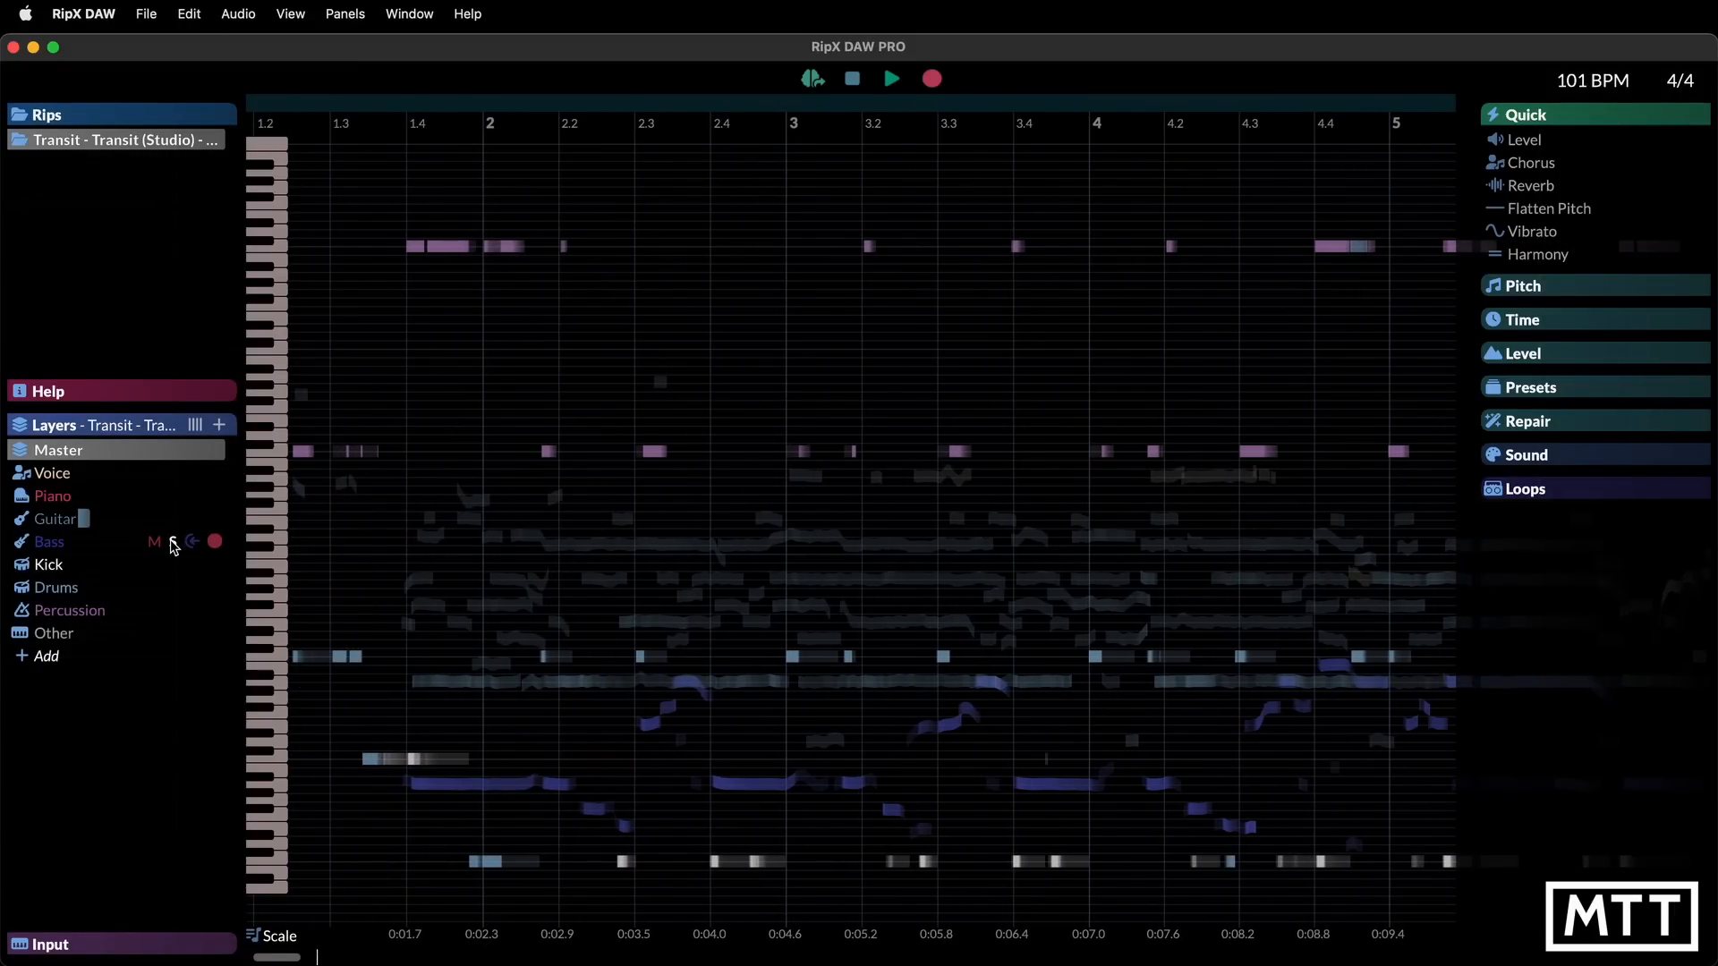
left_click(173, 543)
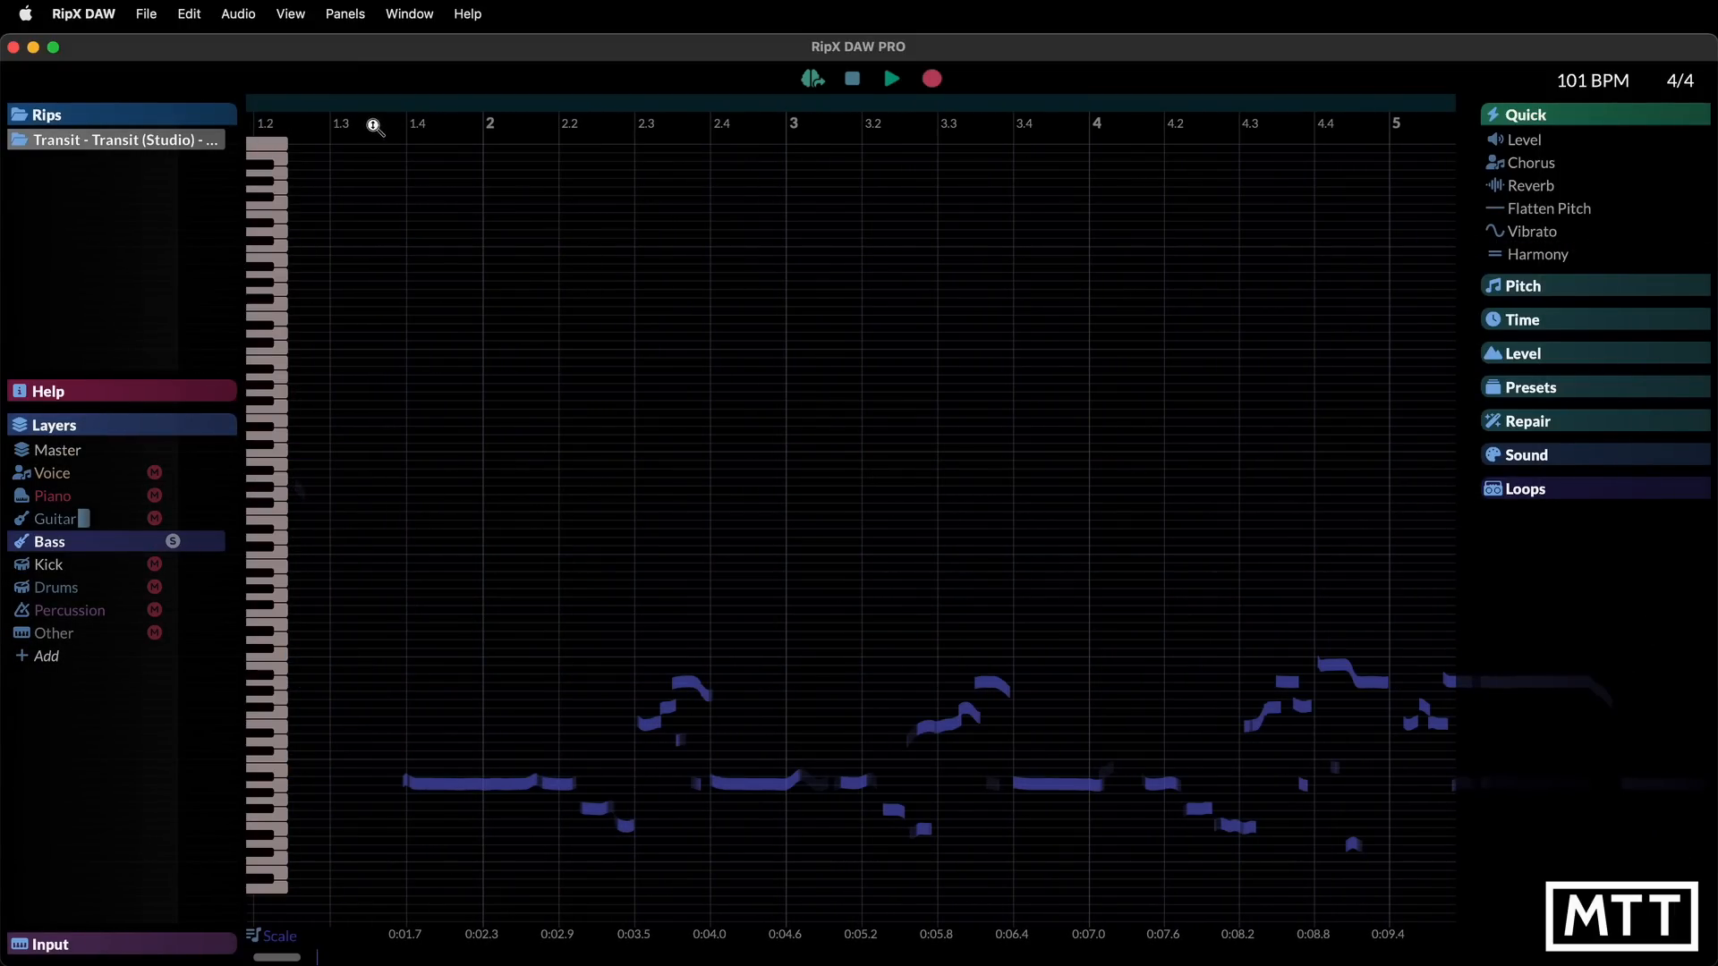
scroll(375, 134, "left", 3)
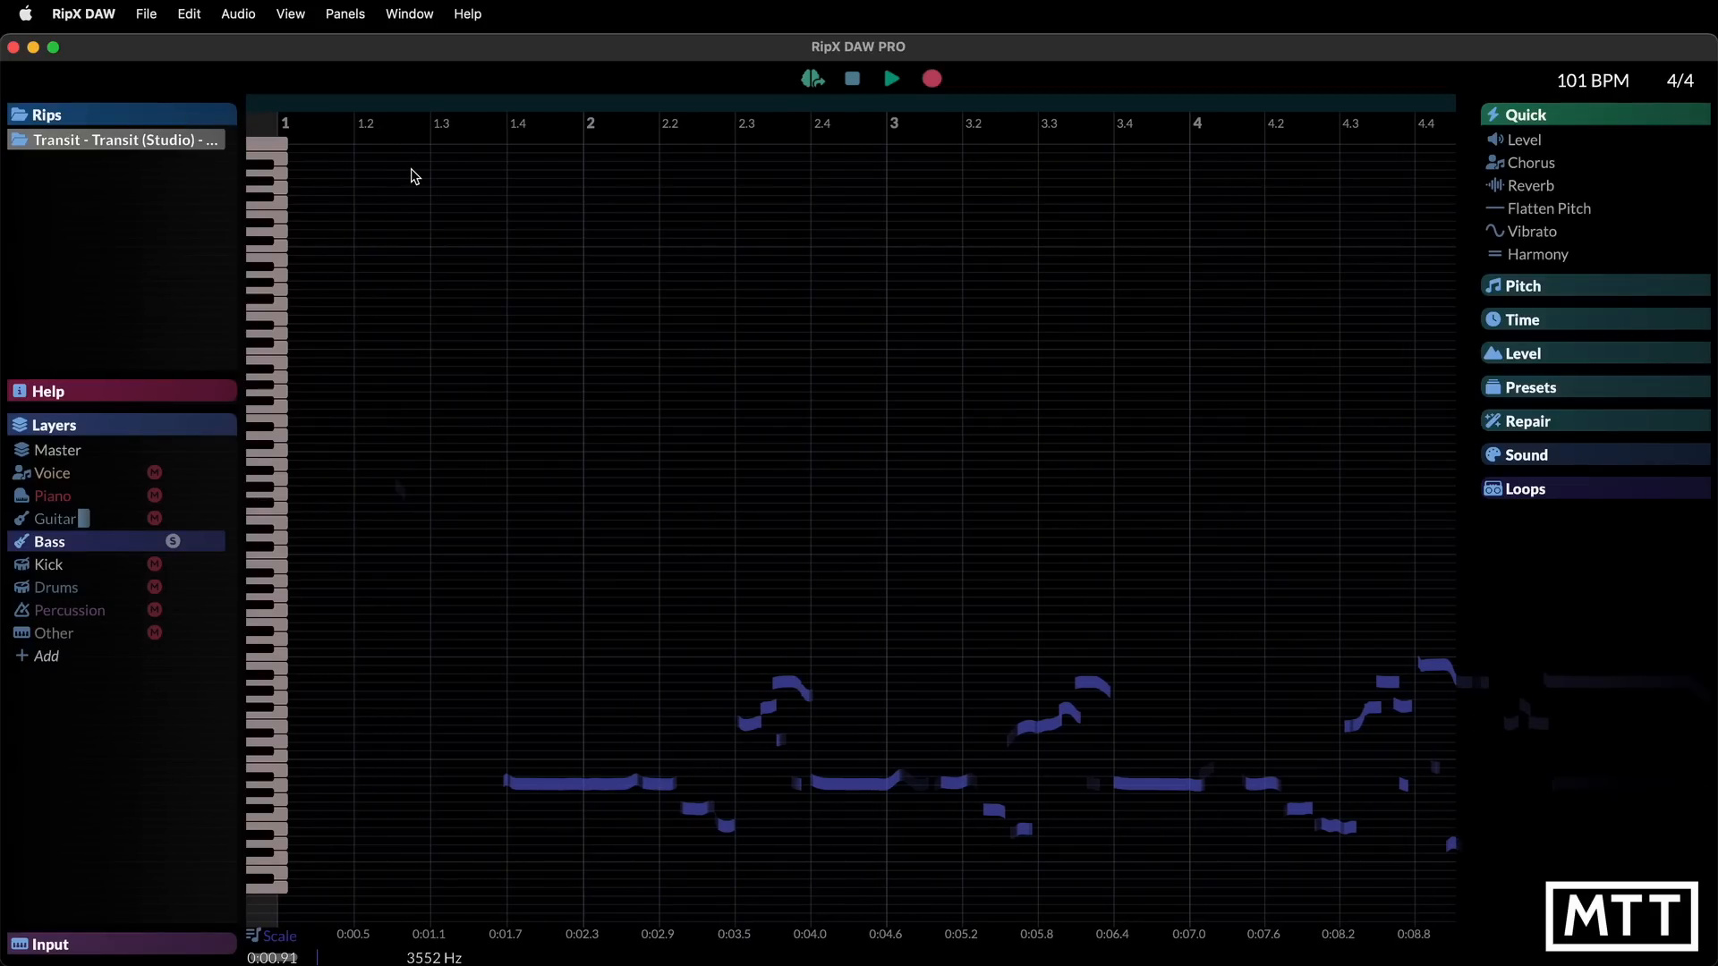
key("space")
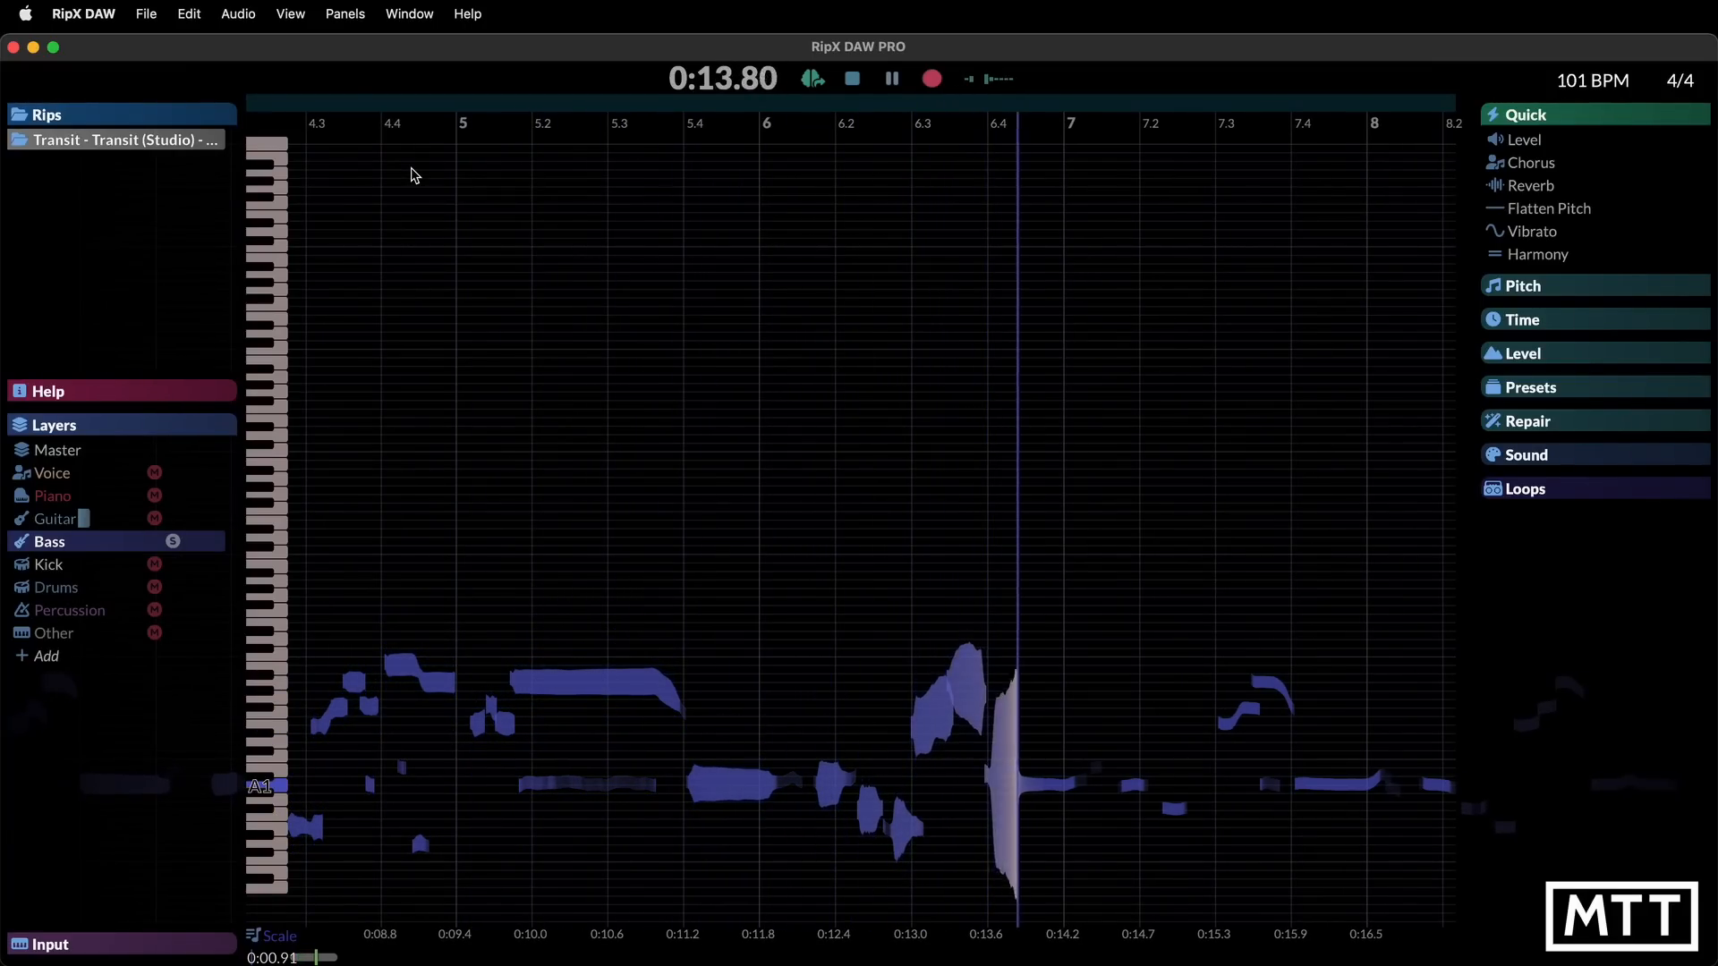
Stop playback, return to the song's start and raise the first long bass note to about 110 Hz
key("space")
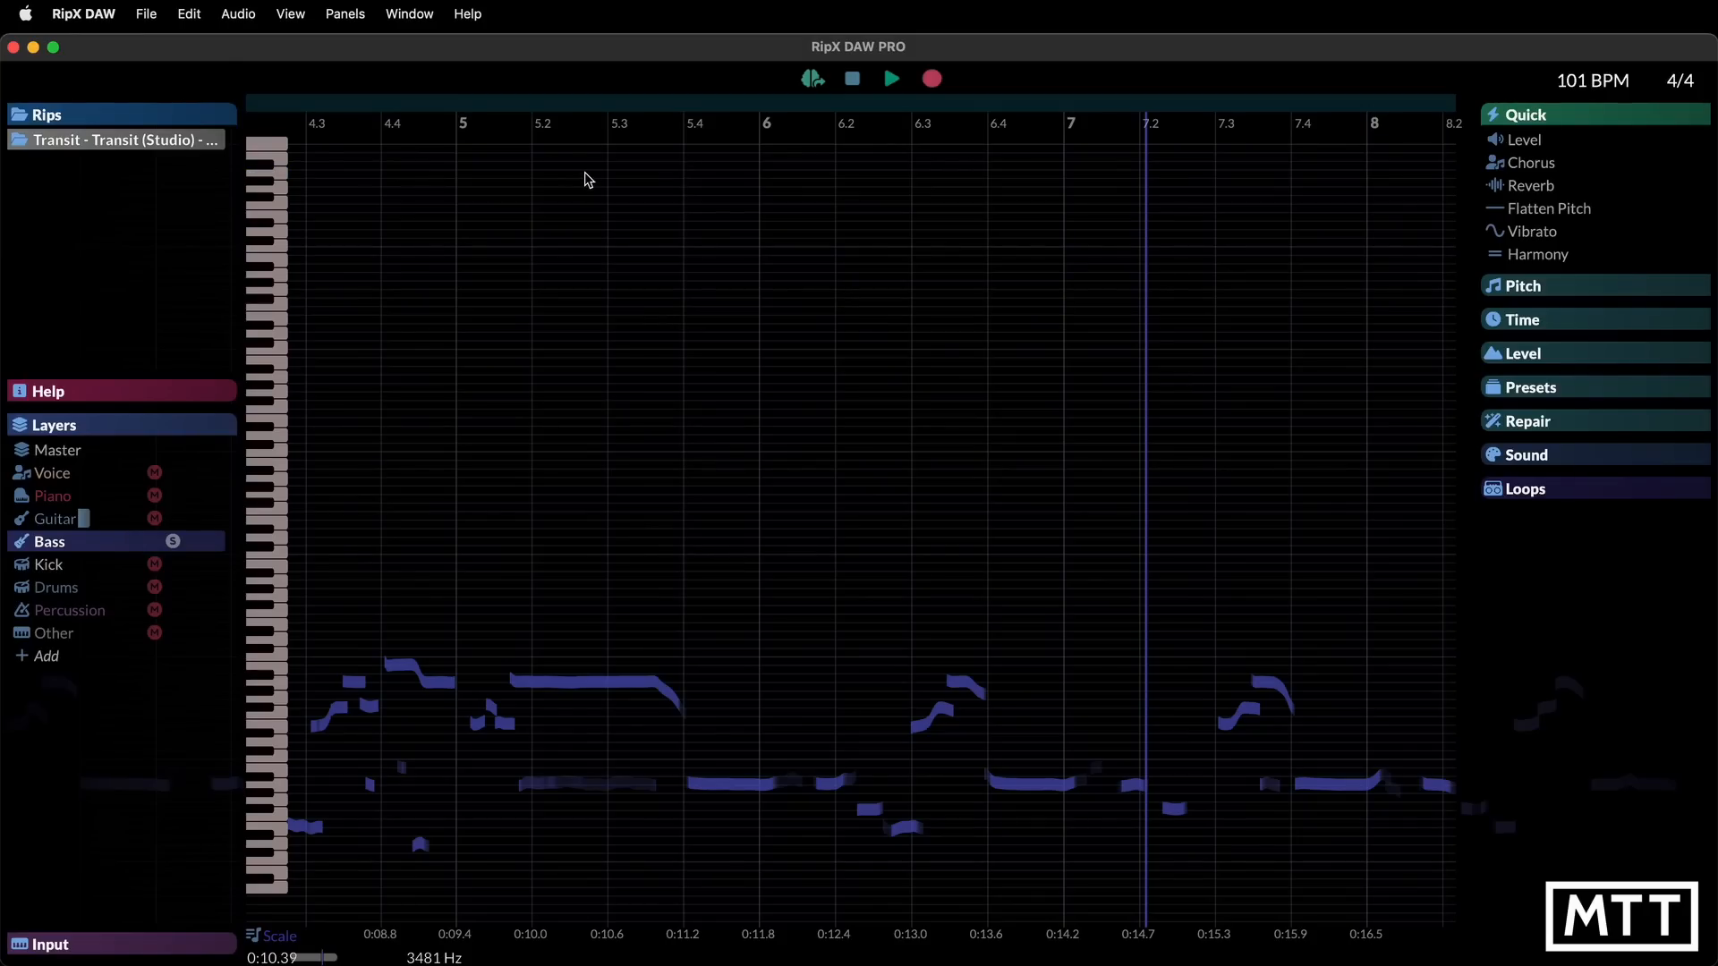
scroll(586, 176, "left", 10)
scroll(591, 178, "left", 5)
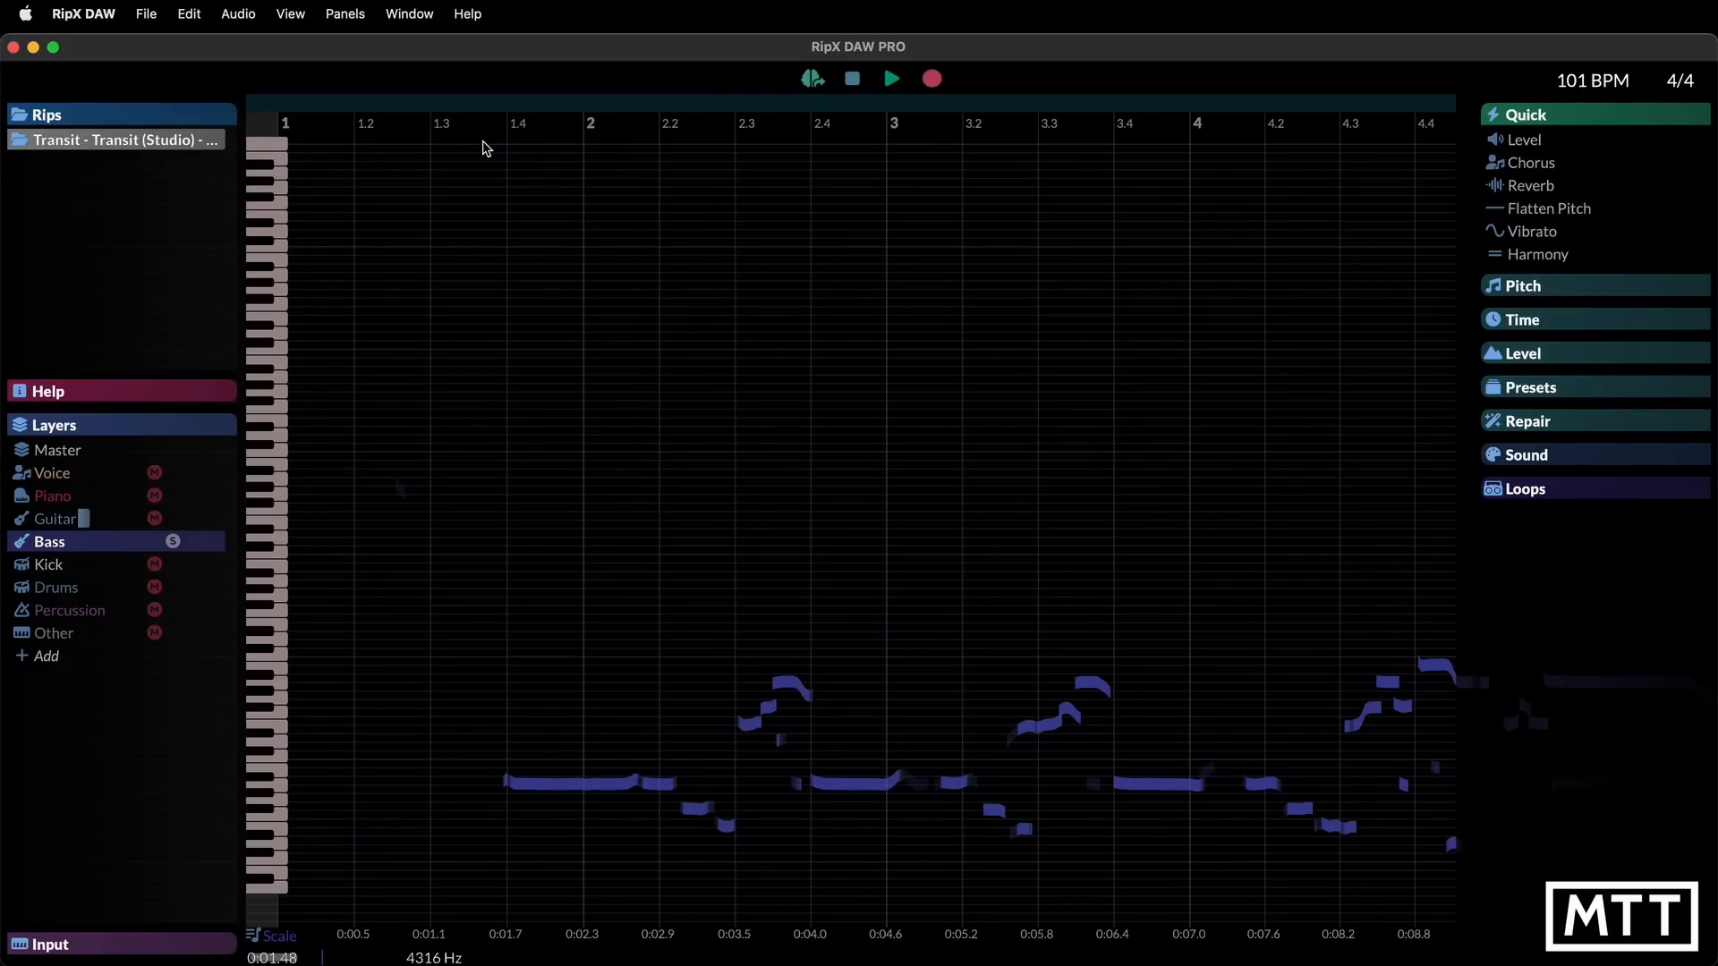
left_click(483, 146)
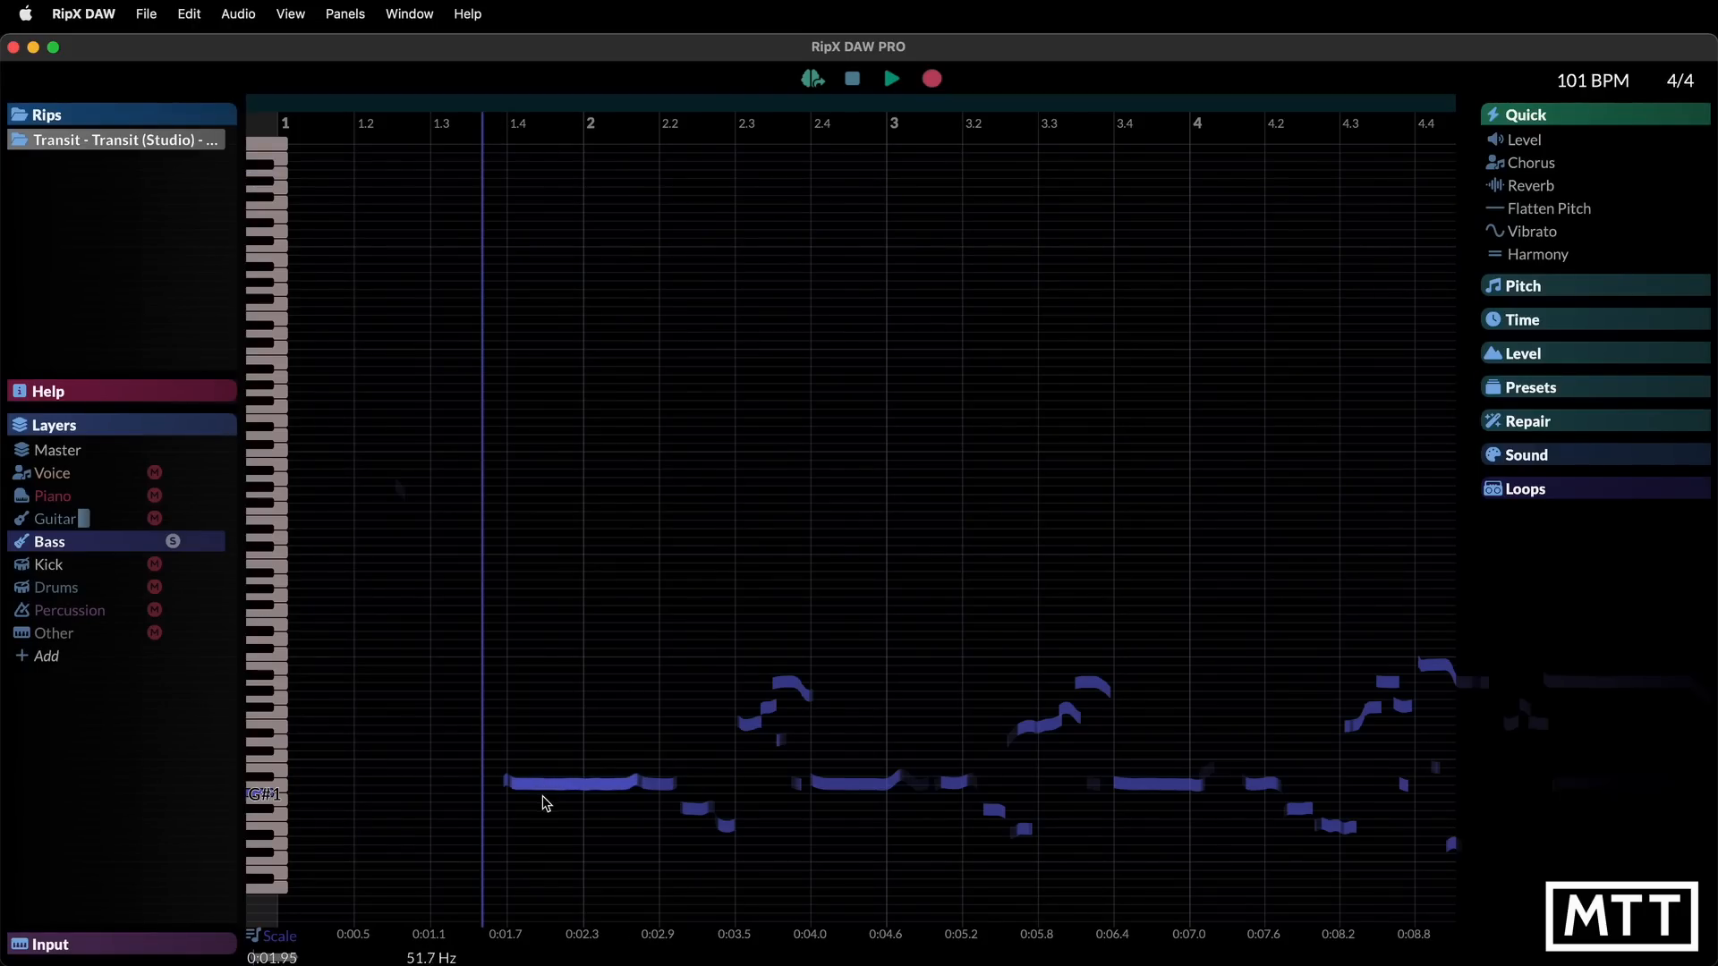
left_click(558, 780)
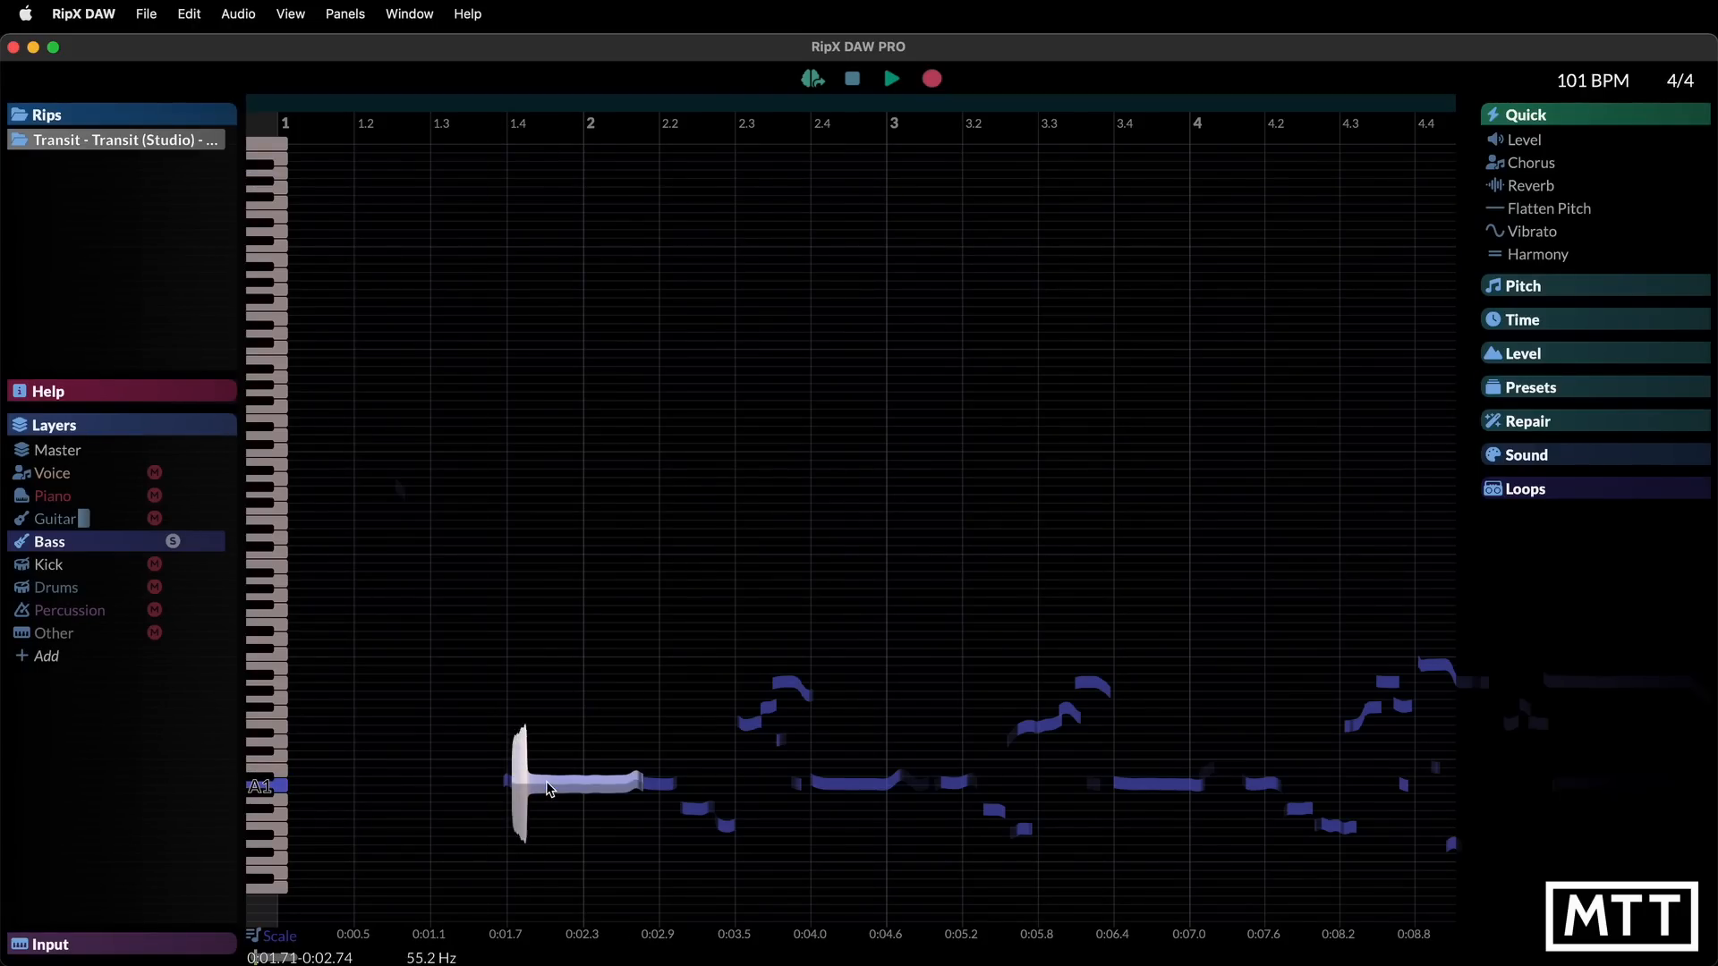
left_click_drag(563, 784, 567, 726)
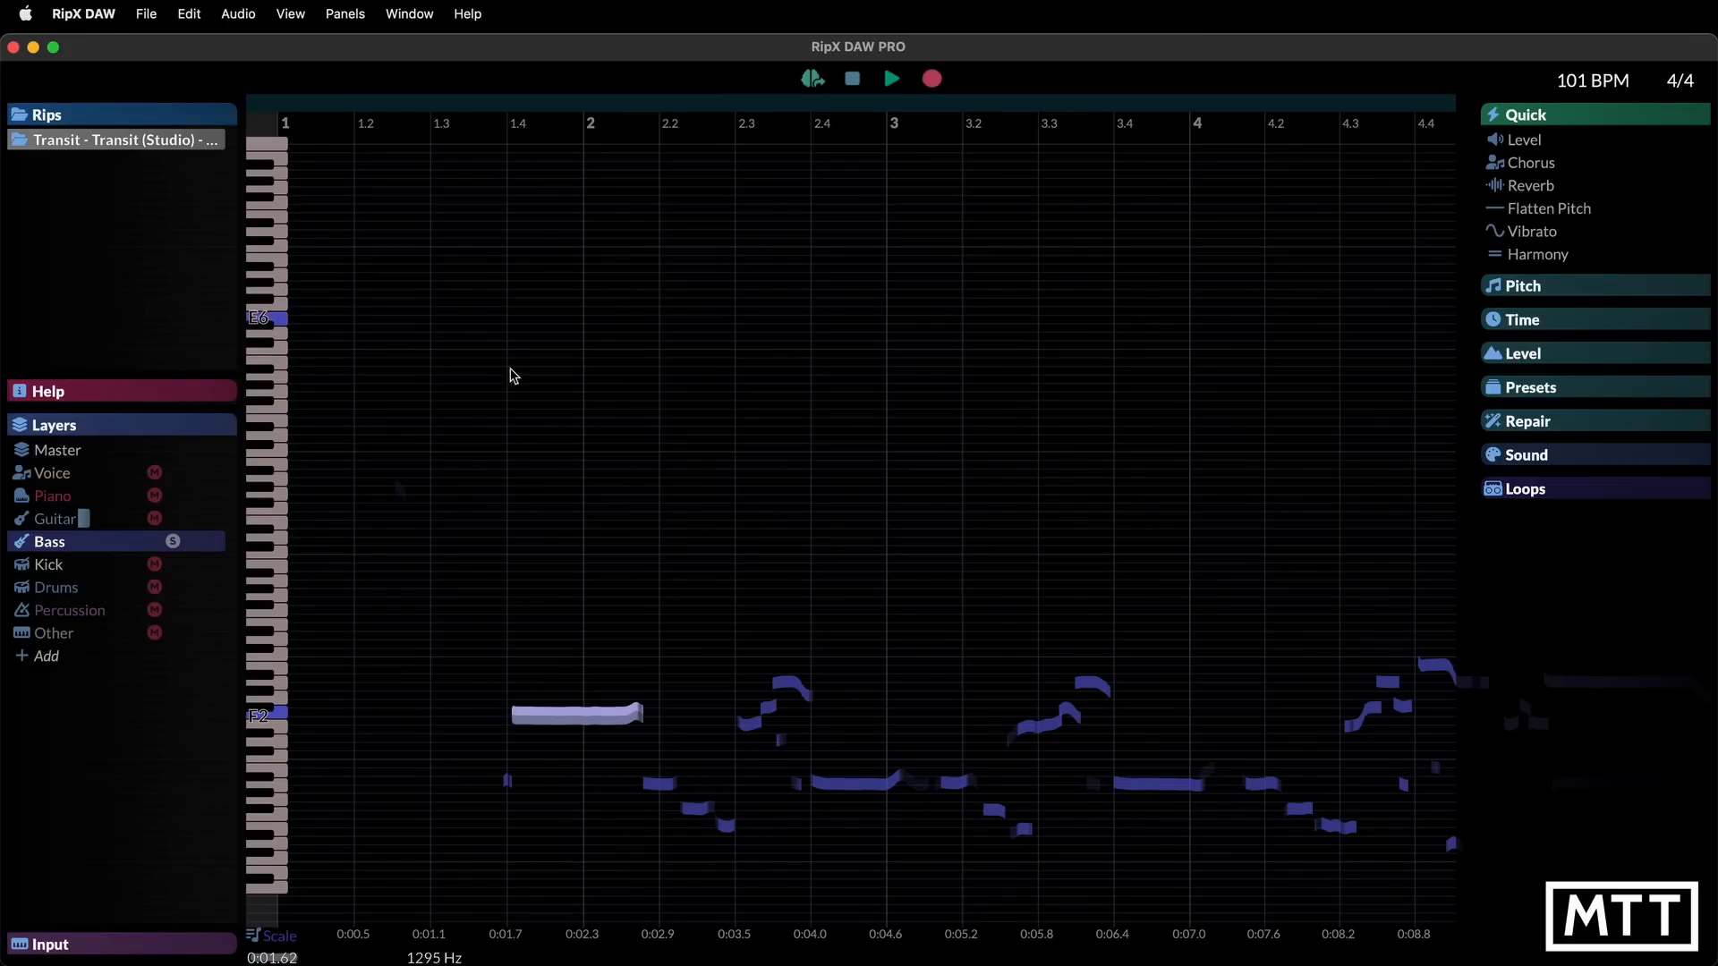
left_click_drag(552, 718, 555, 689)
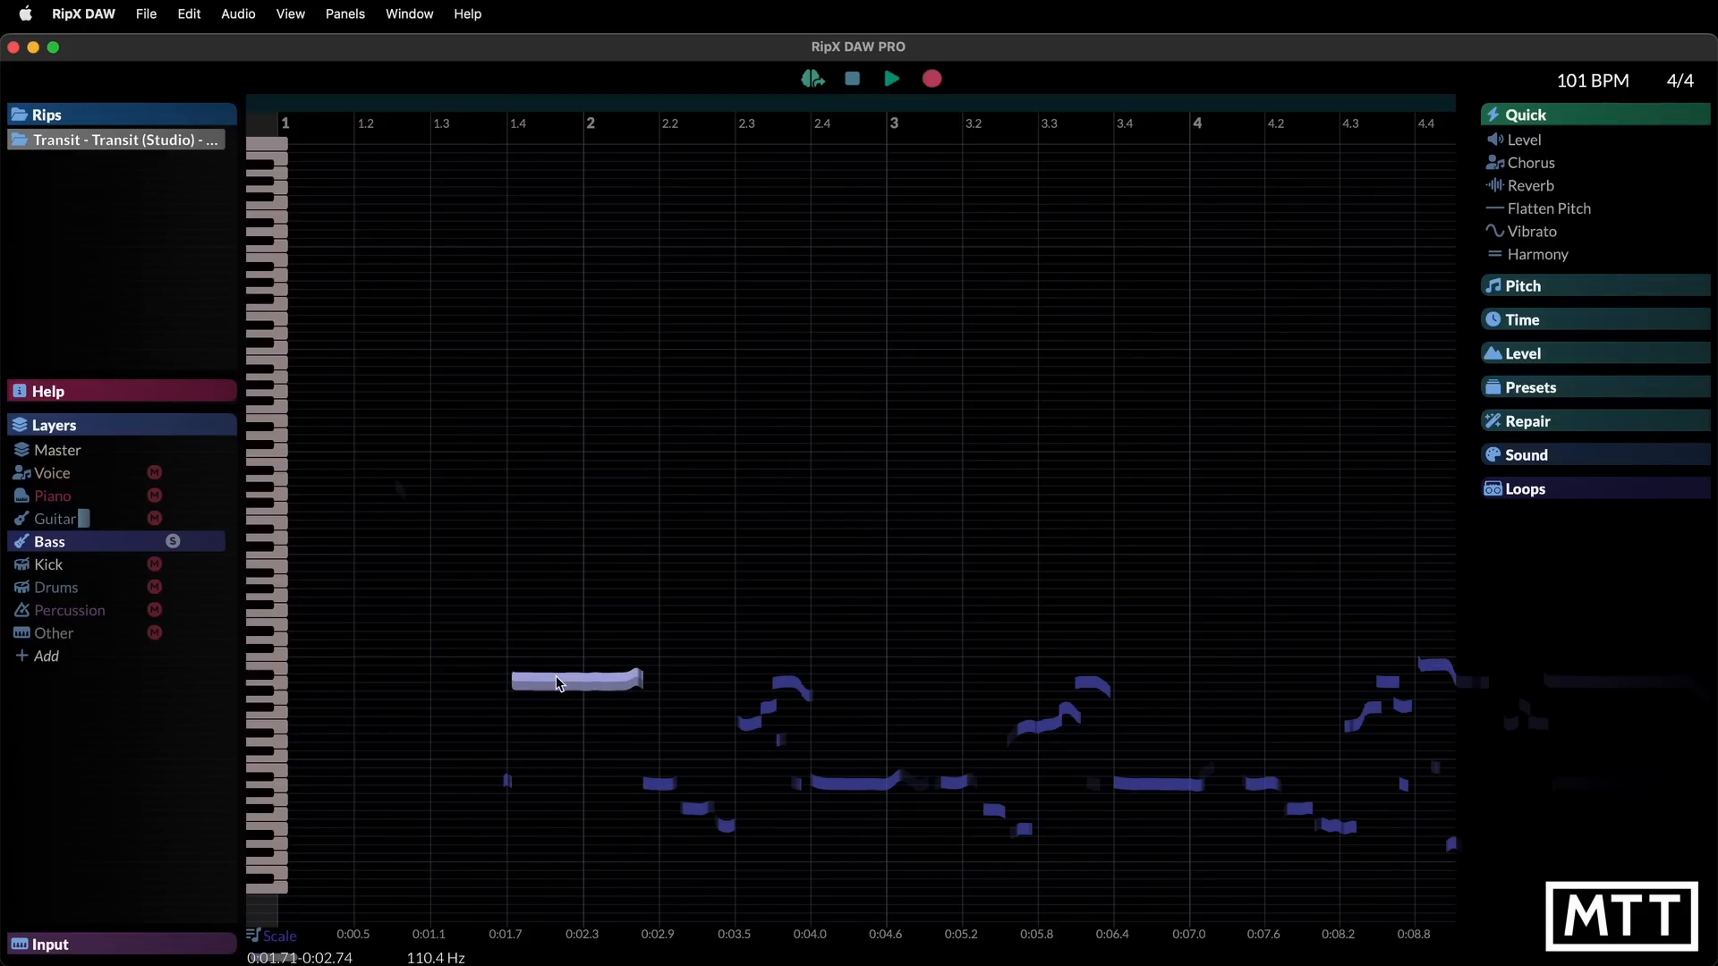
Play the edited bass line from about 0:01.1 and stop after a few bars
left_click(446, 137)
left_click(427, 139)
key("space")
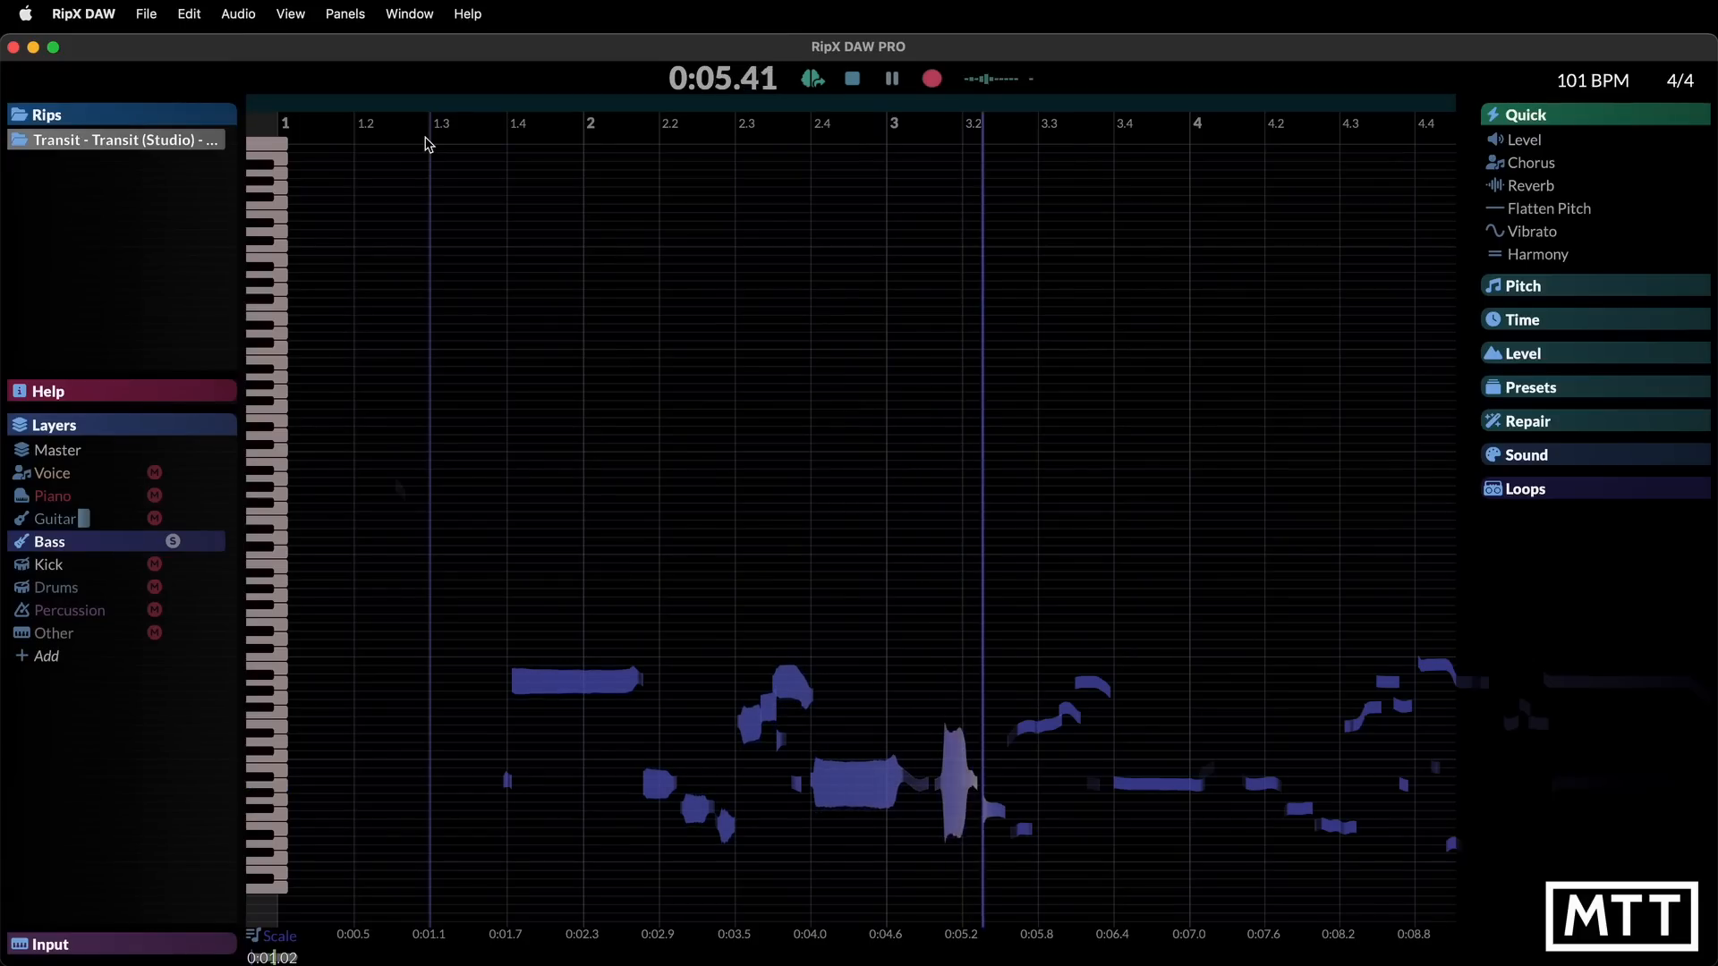
key("space")
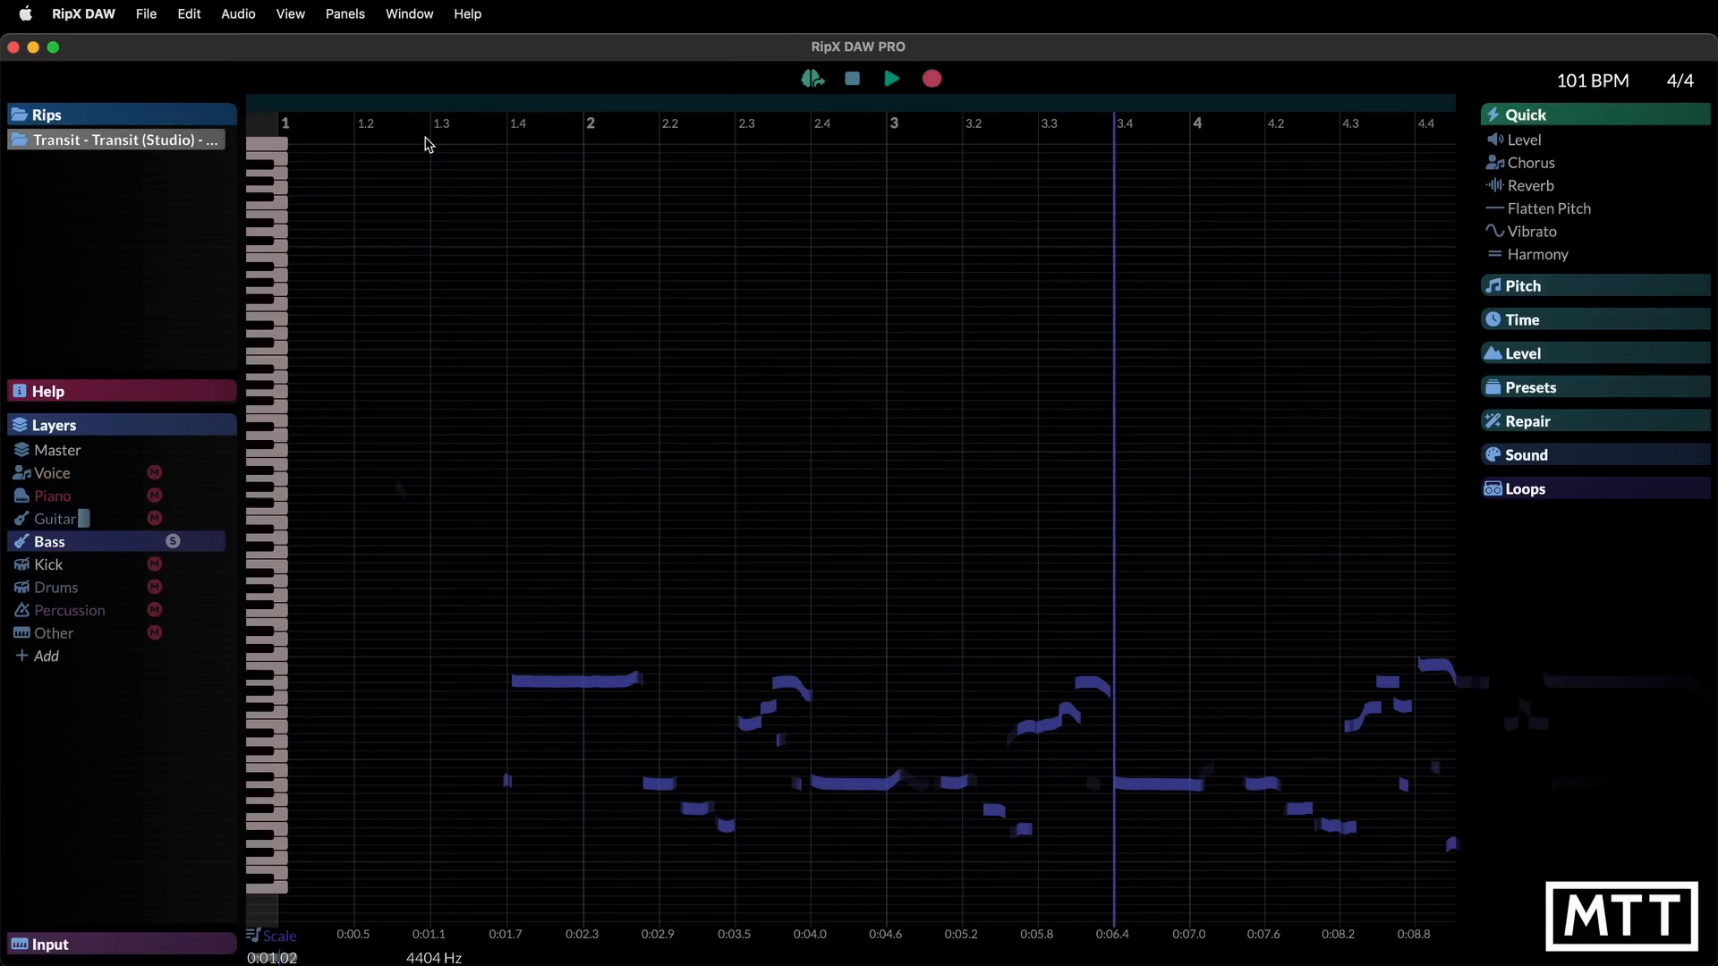
Undo the pitch changes made to the first long bass note
key("super+z")
key("super+z")
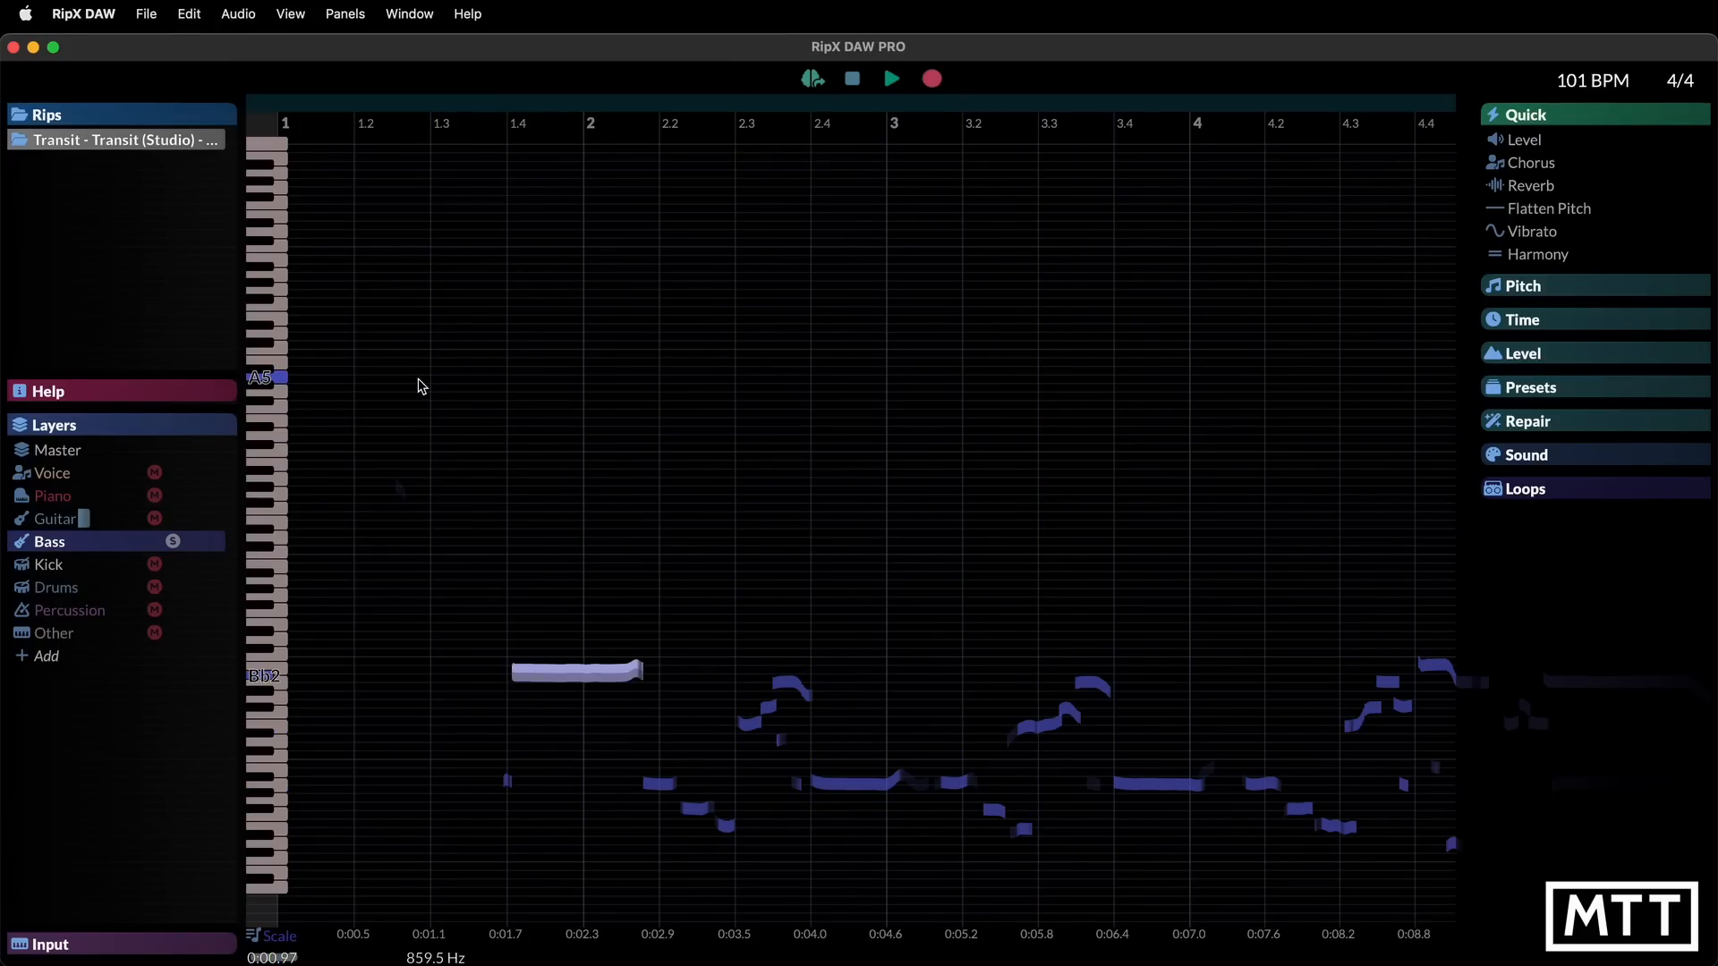
key("super+z")
key("super+z")
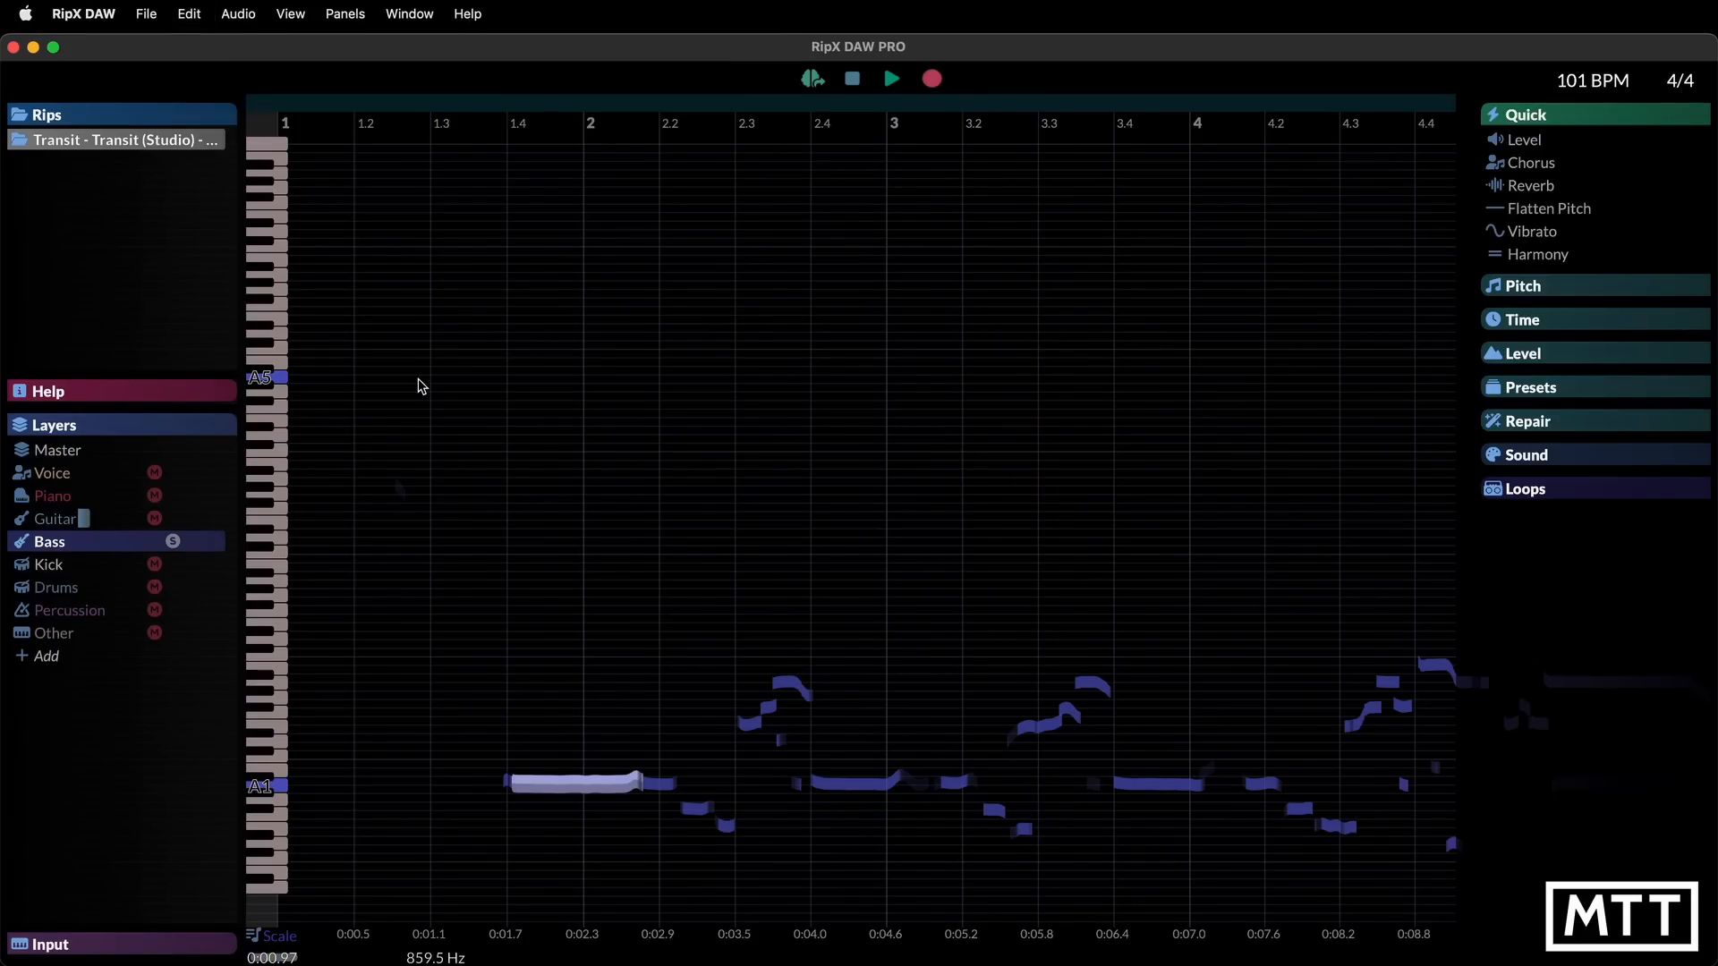
Group the four opening bass notes between about 0:01.6 and 0:03.5 and raise the group so its long note sits on C3
left_click_drag(479, 738, 732, 862)
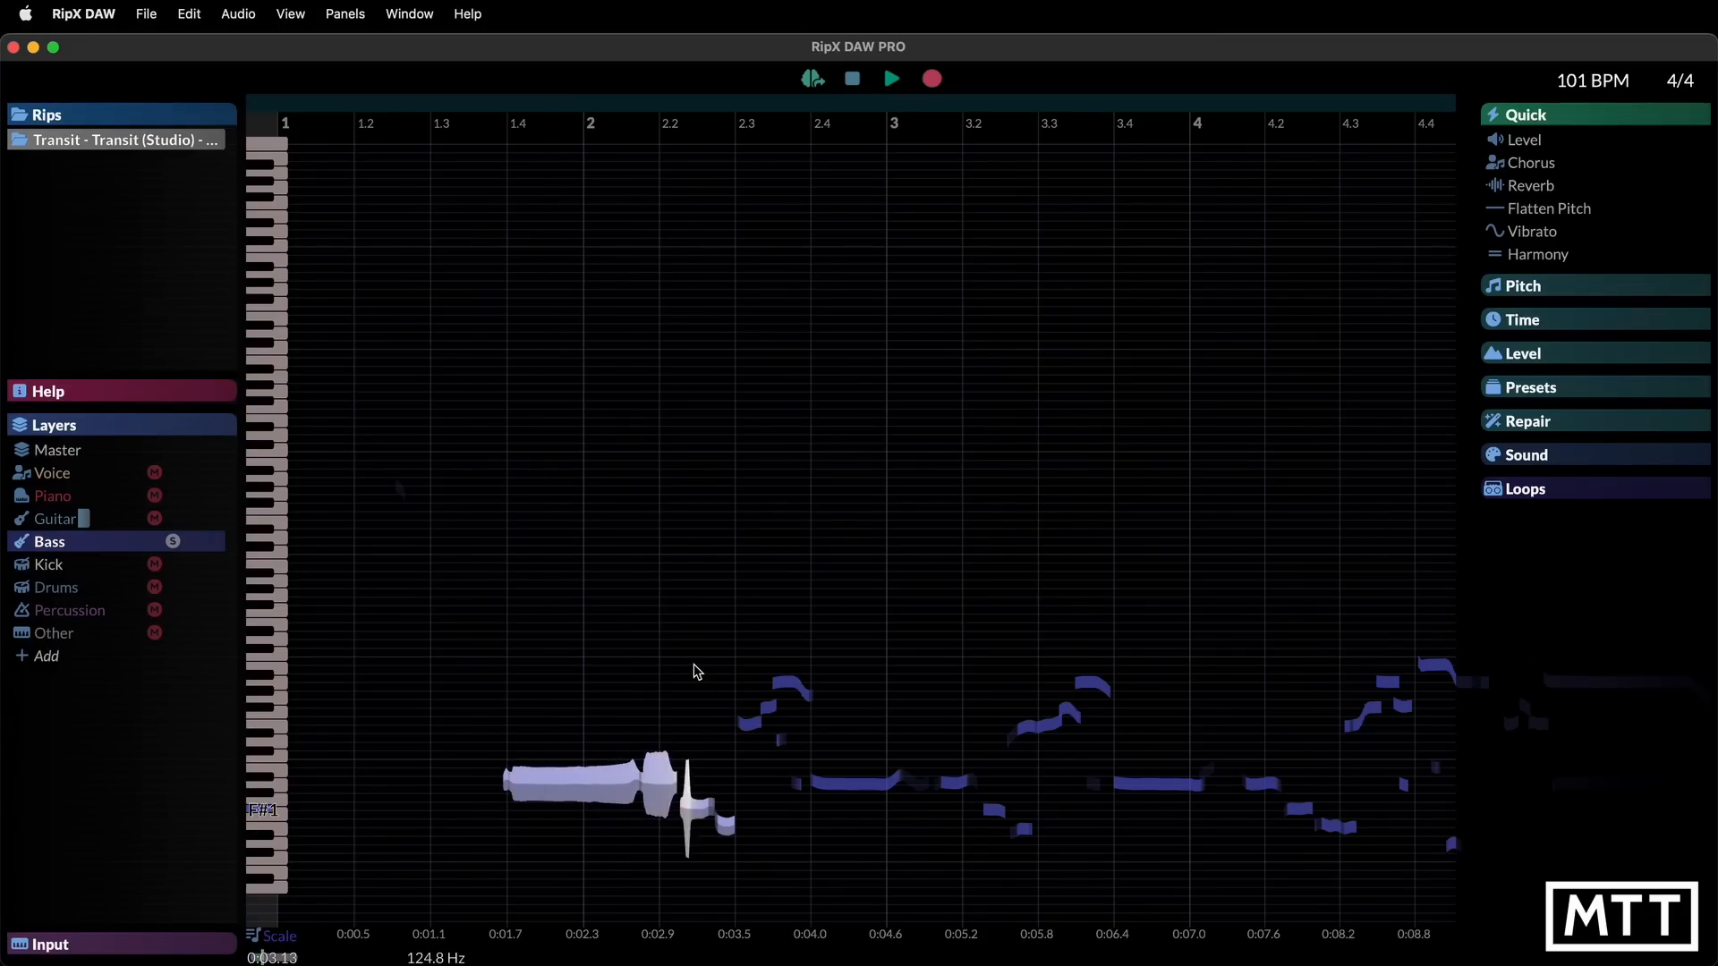
key("super+g")
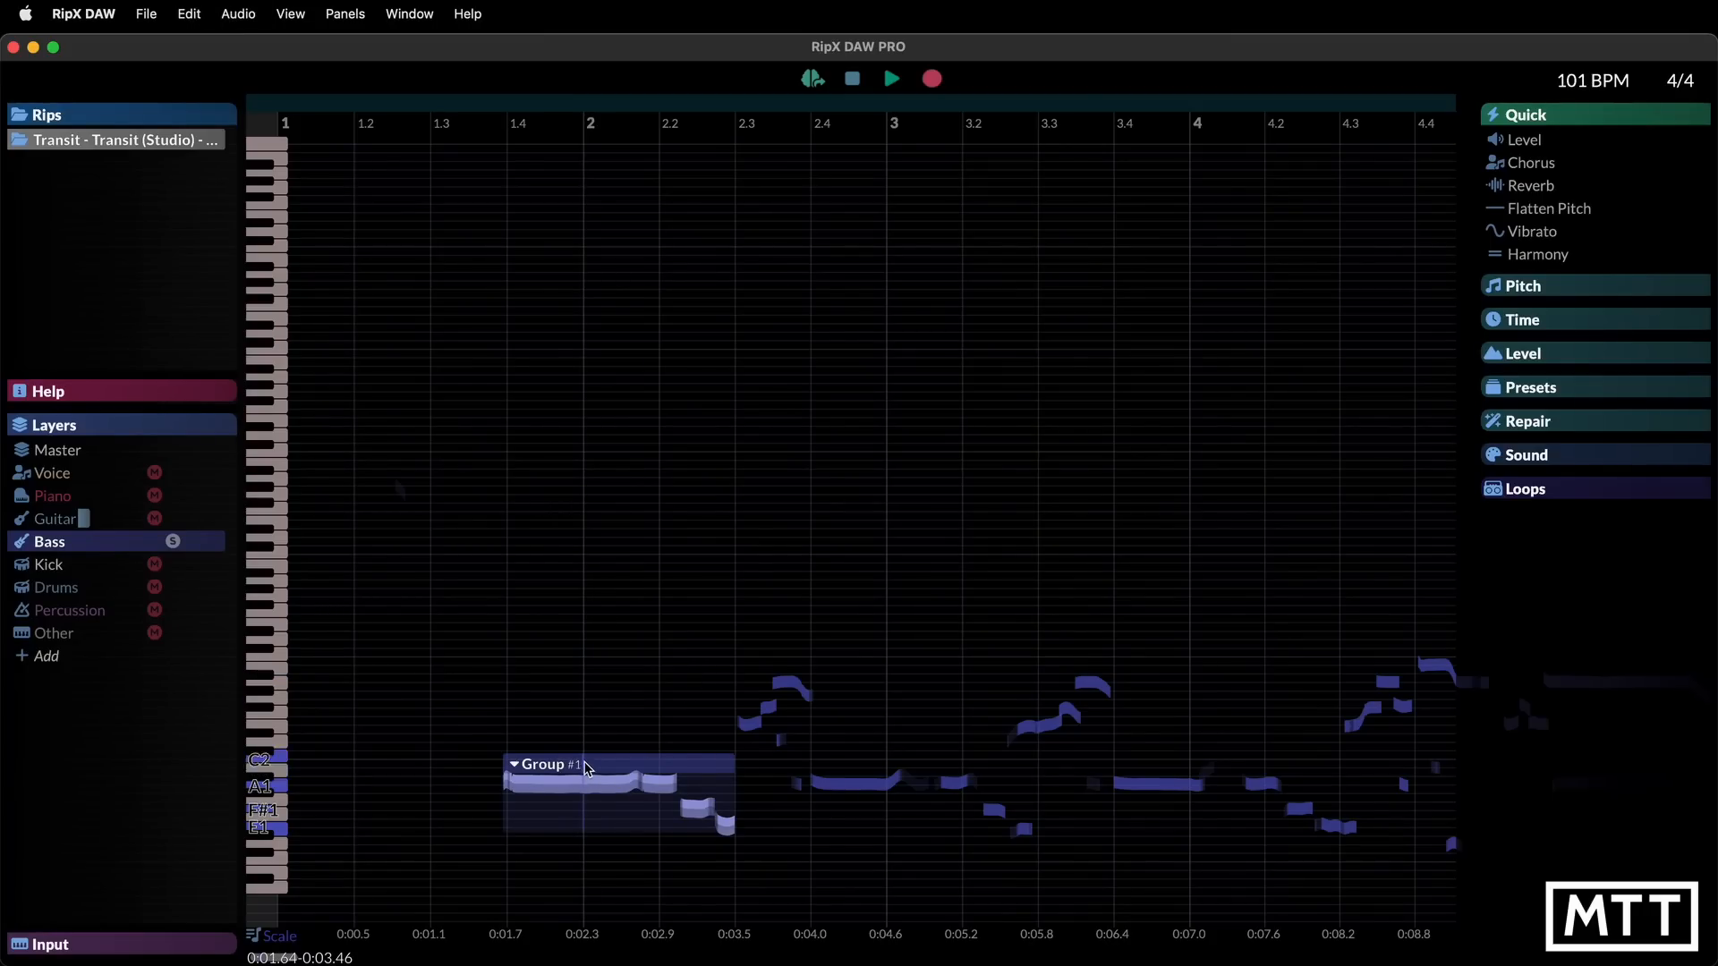
left_click_drag(588, 767, 583, 642)
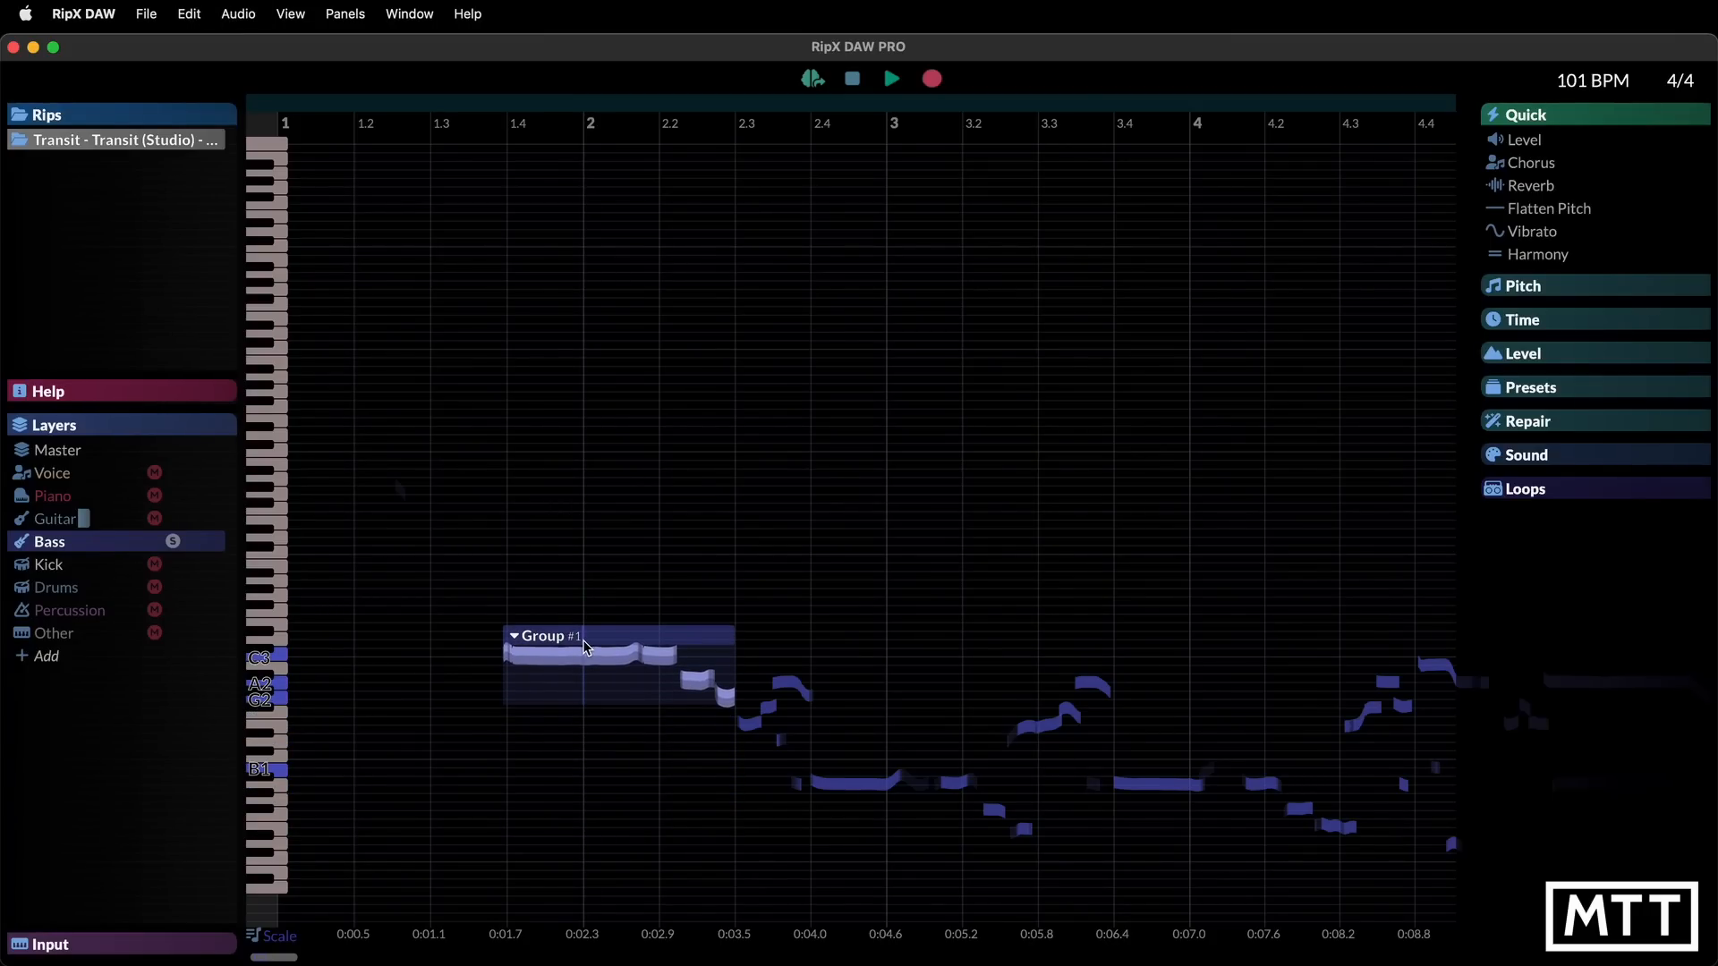
Audition the raised bass group, undo its pitch shift and deselect its notes
key("space")
key("super+z")
left_click(564, 666)
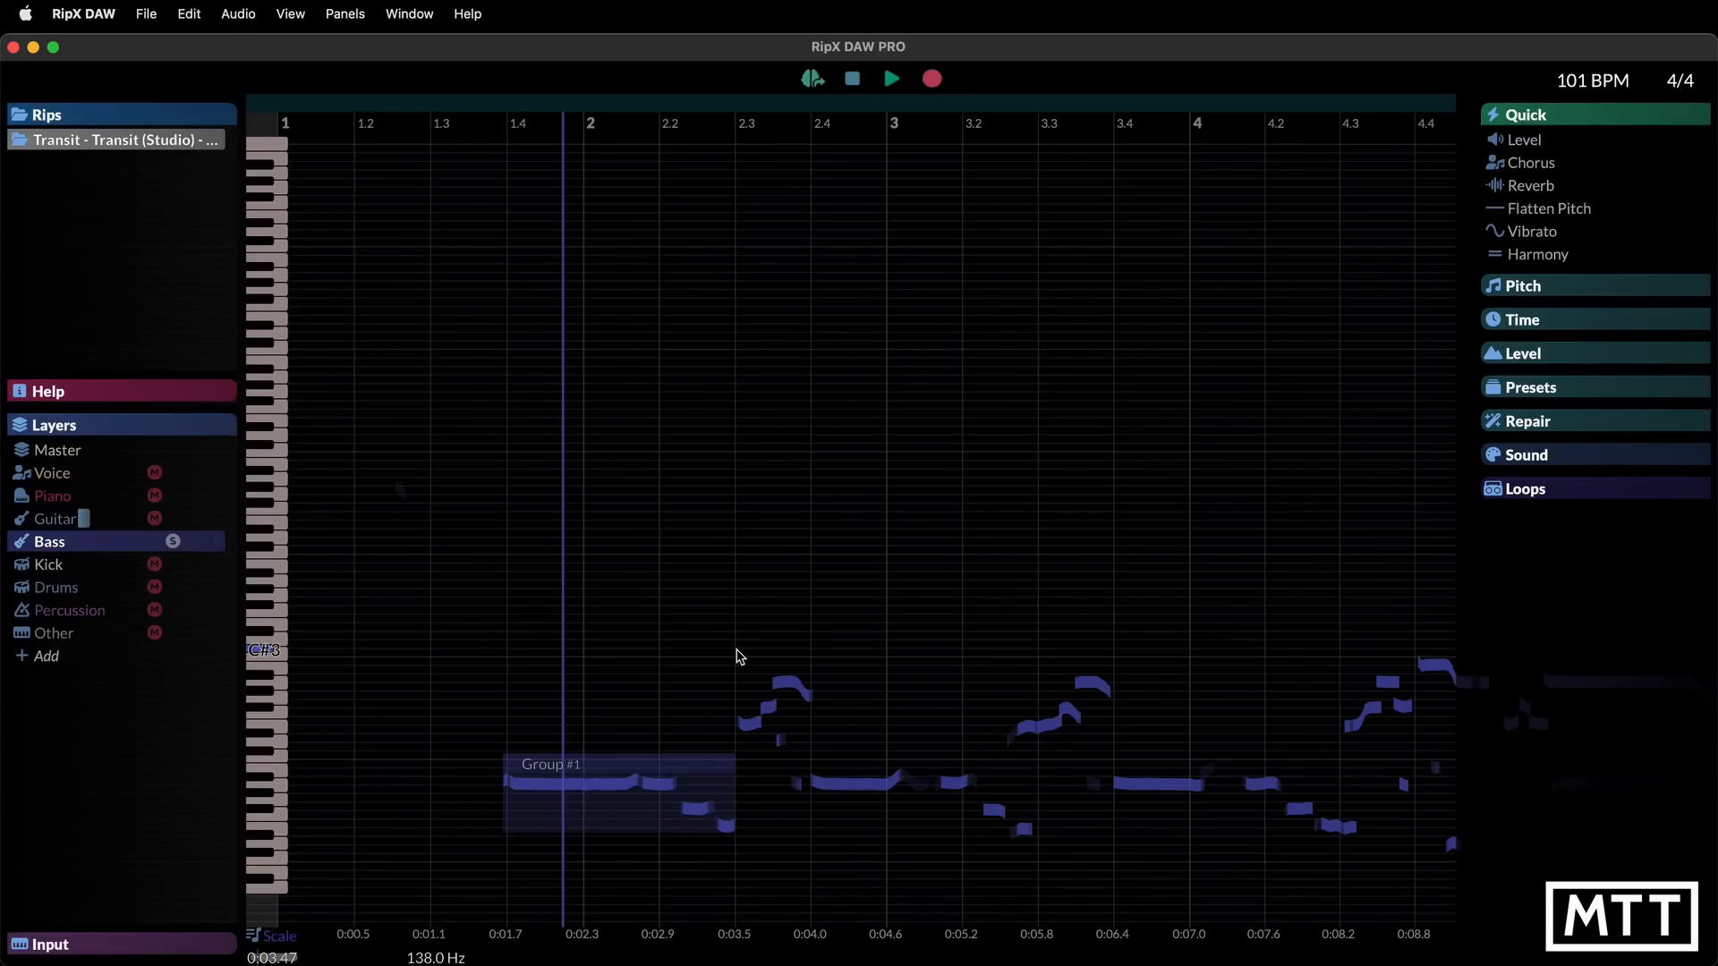
left_click(739, 657)
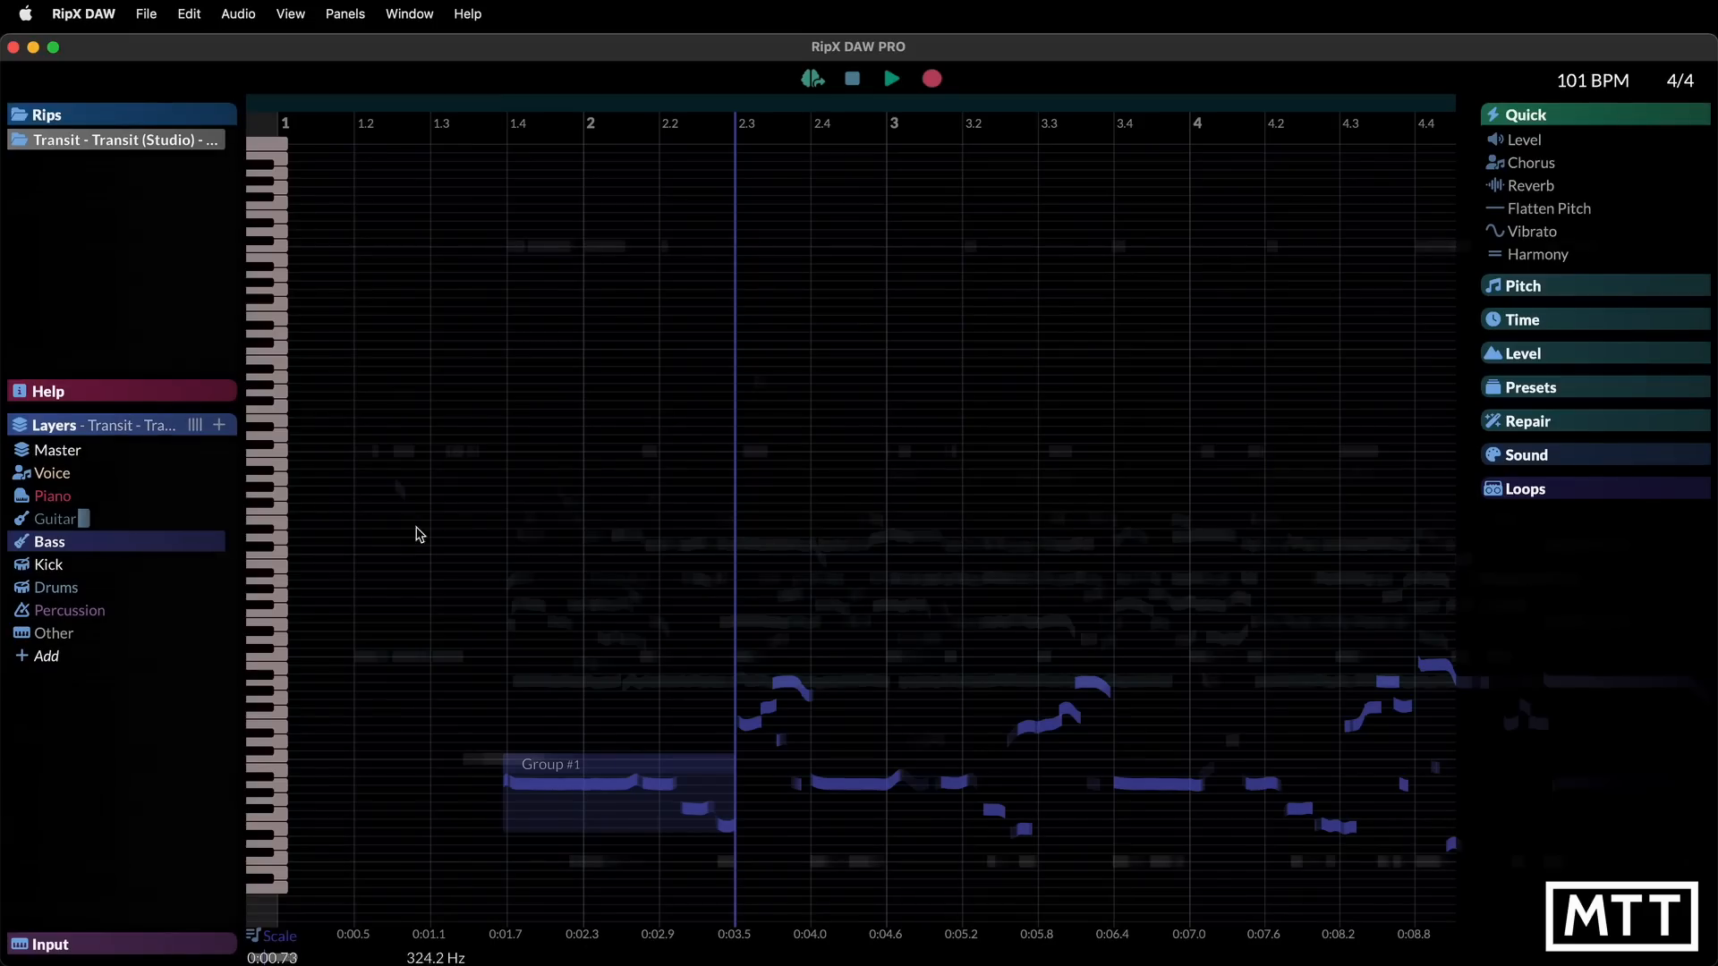
Select the Voice layer, play from about 0:11.2 and solo the voice during playback
left_click(46, 477)
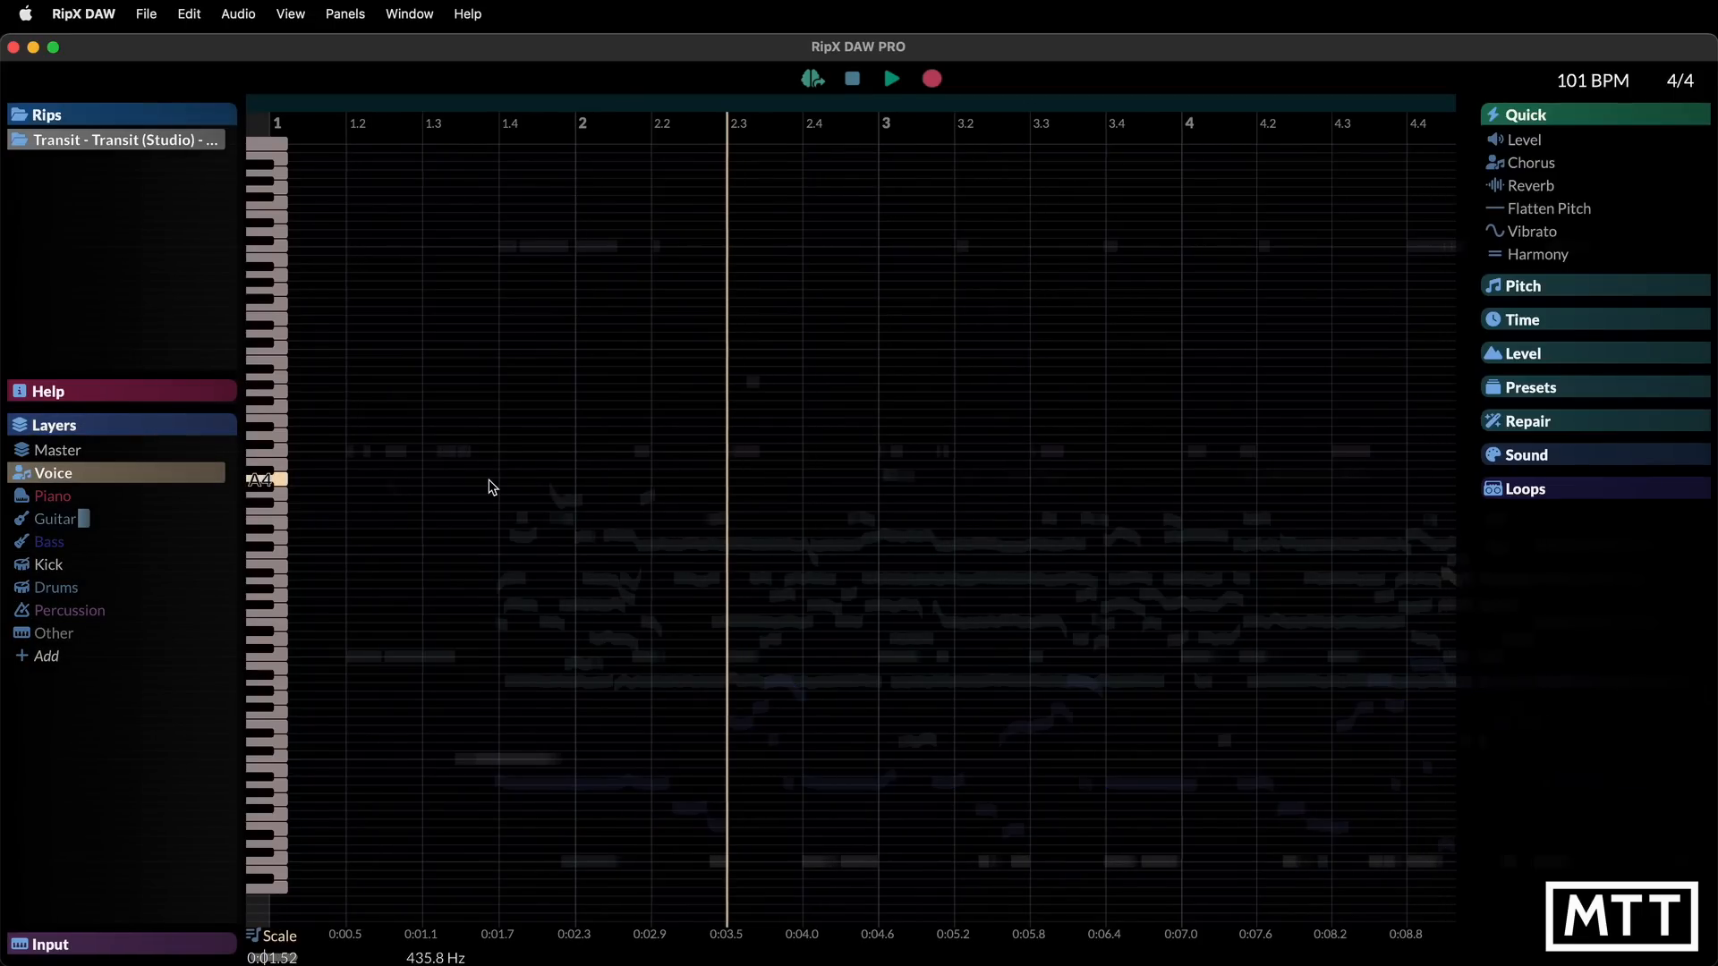
scroll(487, 485, "right", 10)
scroll(491, 486, "right", 10)
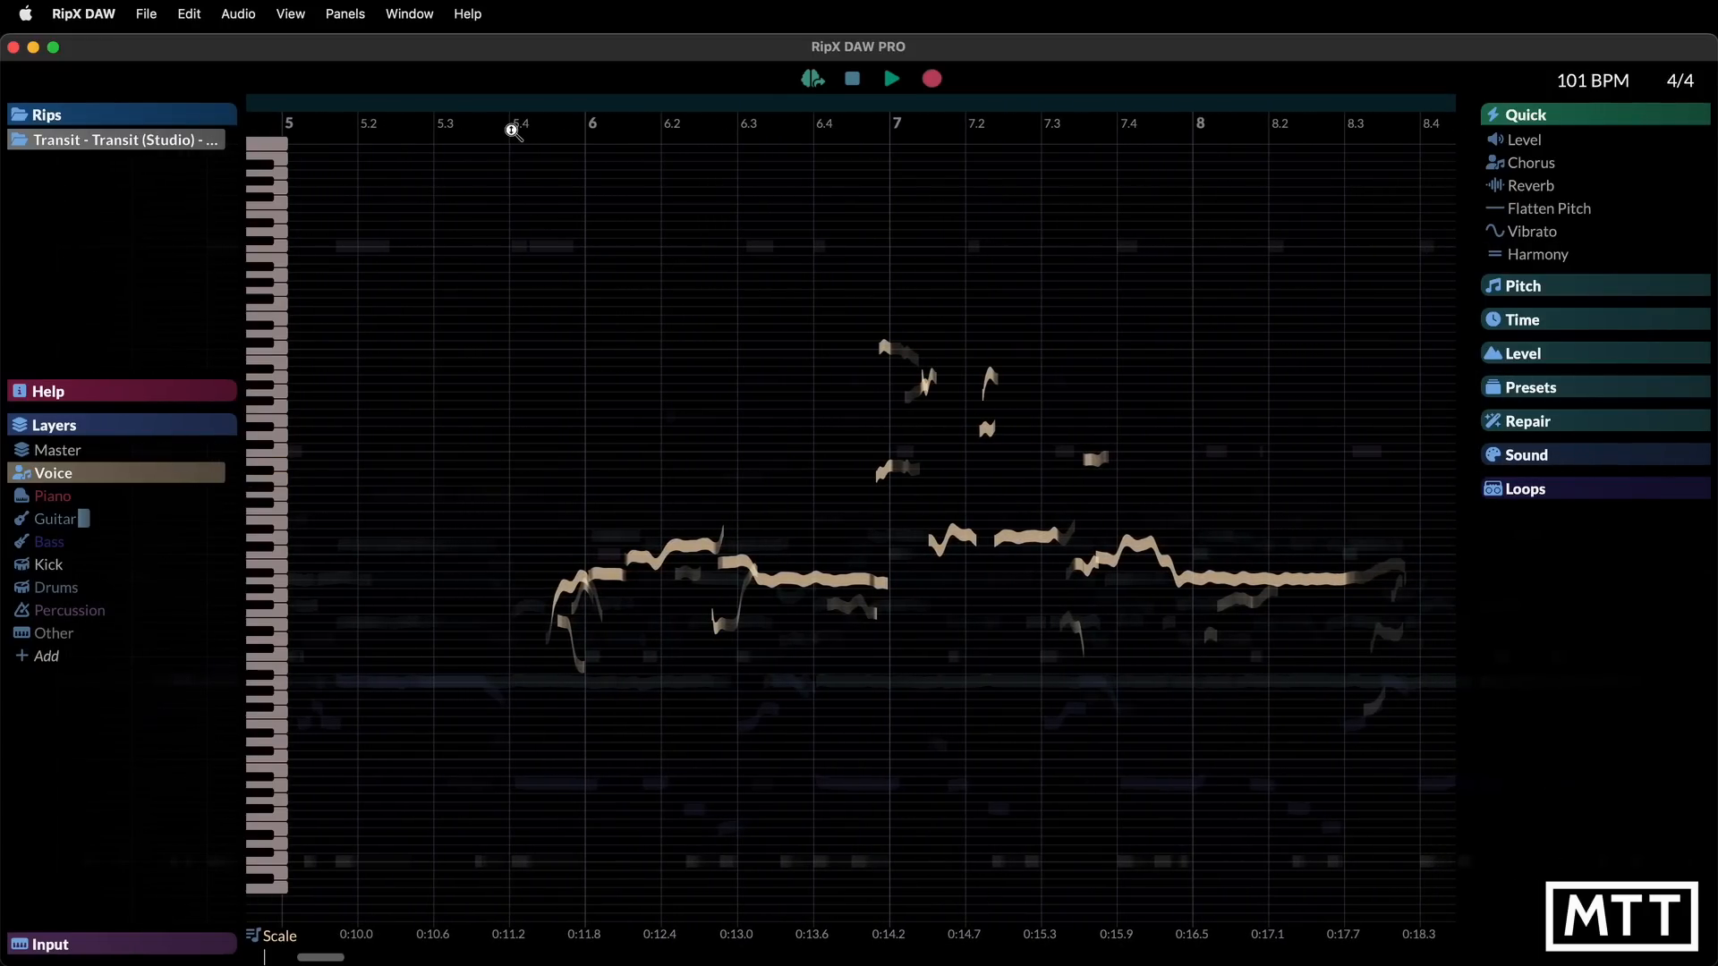
left_click(510, 166)
key("space")
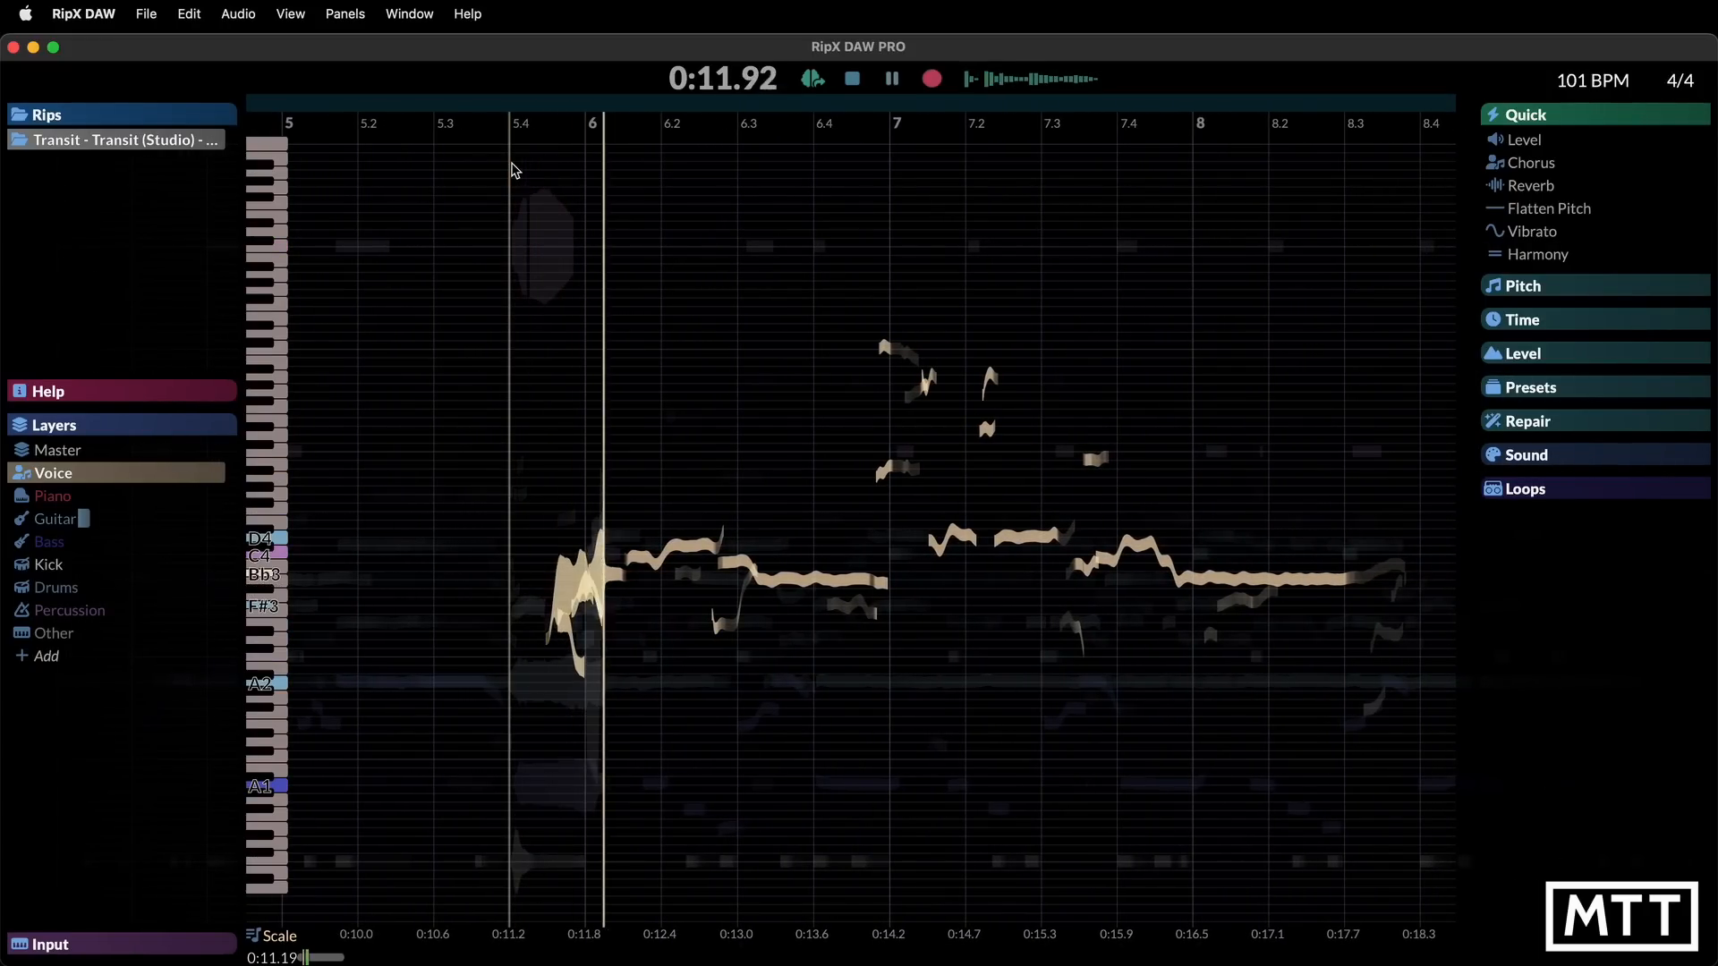
left_click(174, 472)
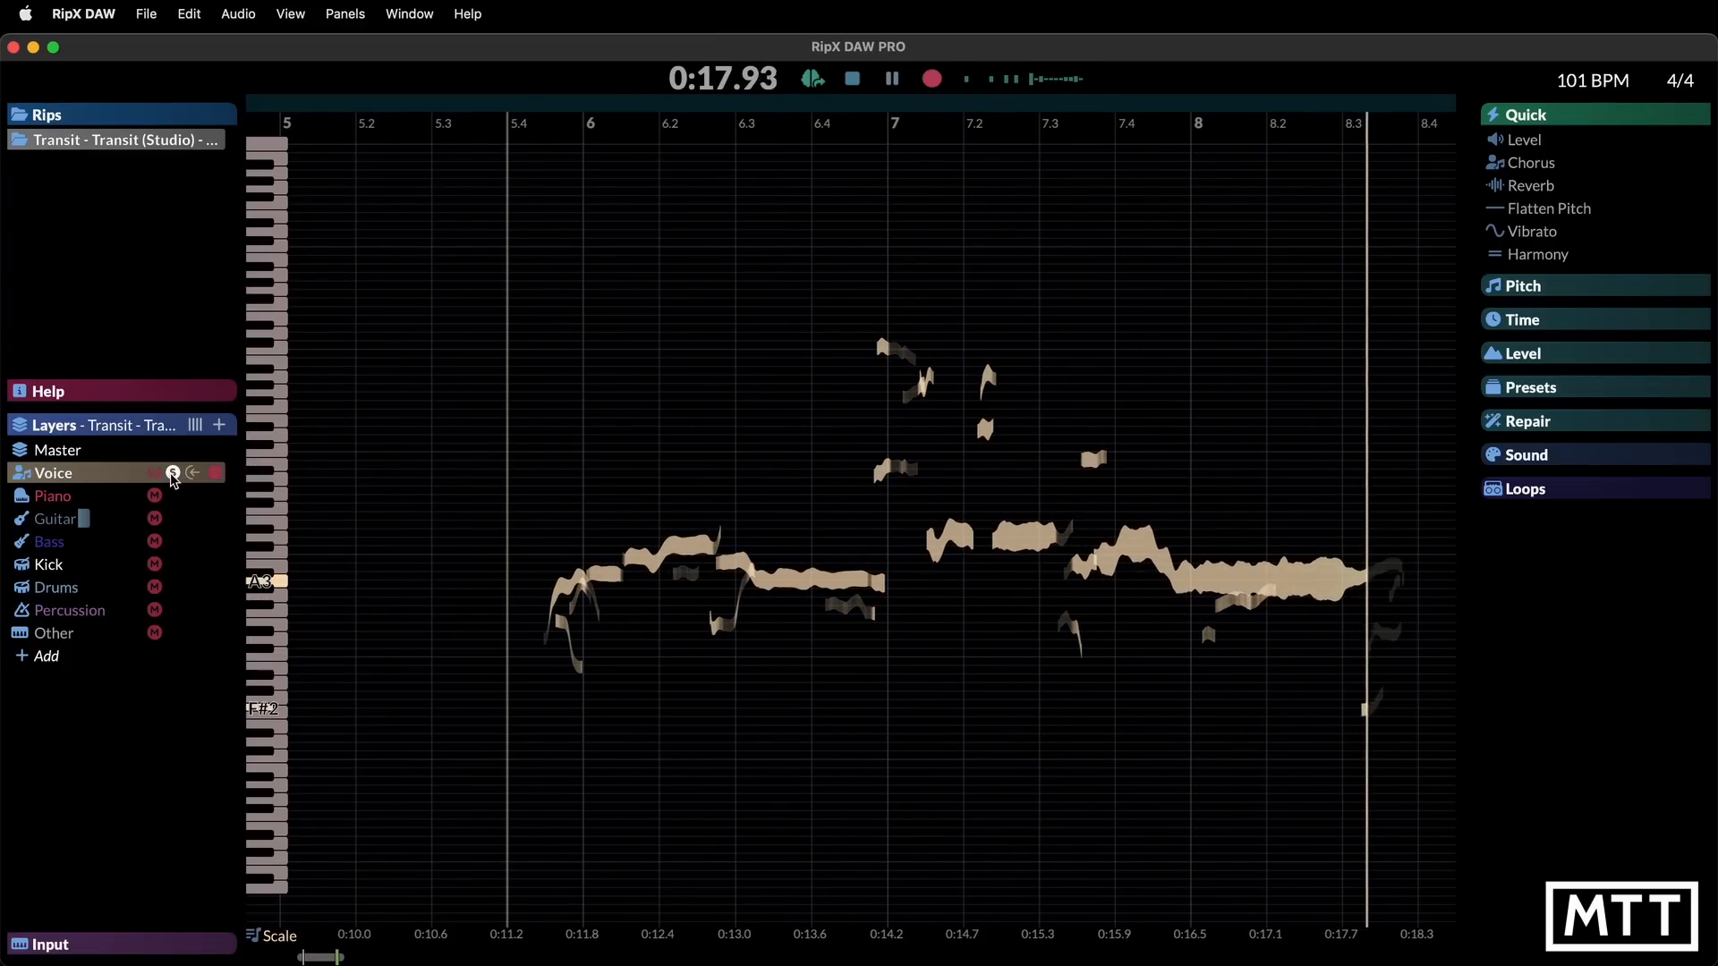
key("space")
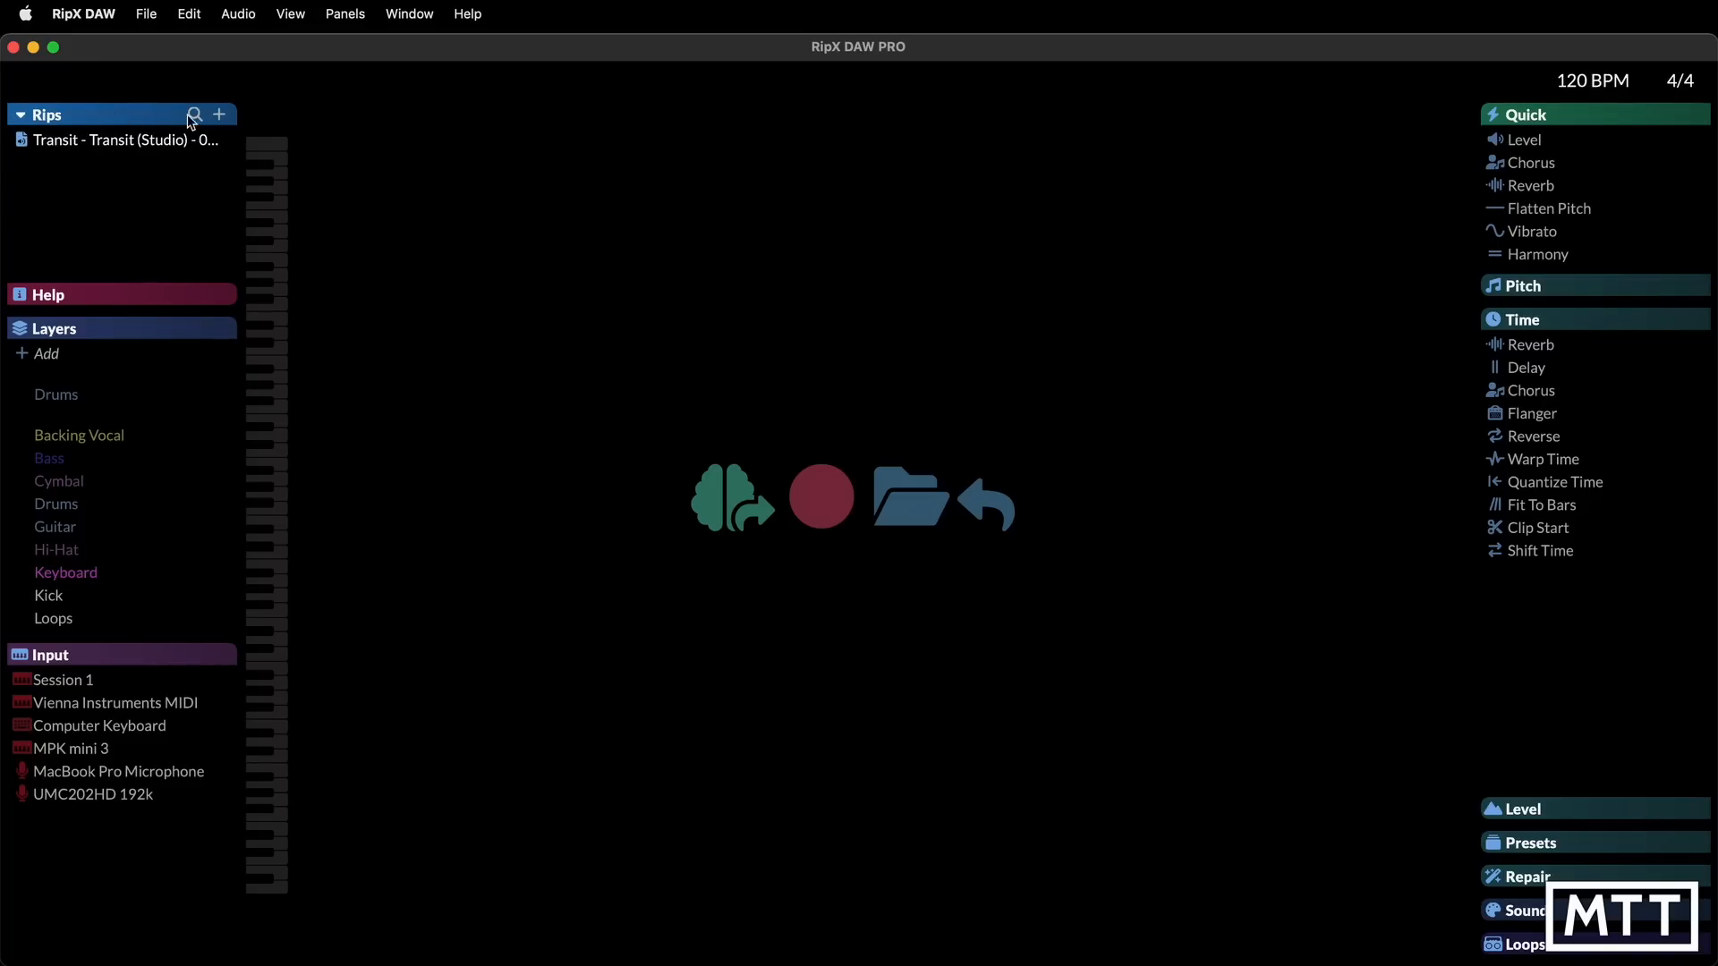
Create a new empty rip and name it DAW Test 1
left_click(221, 115)
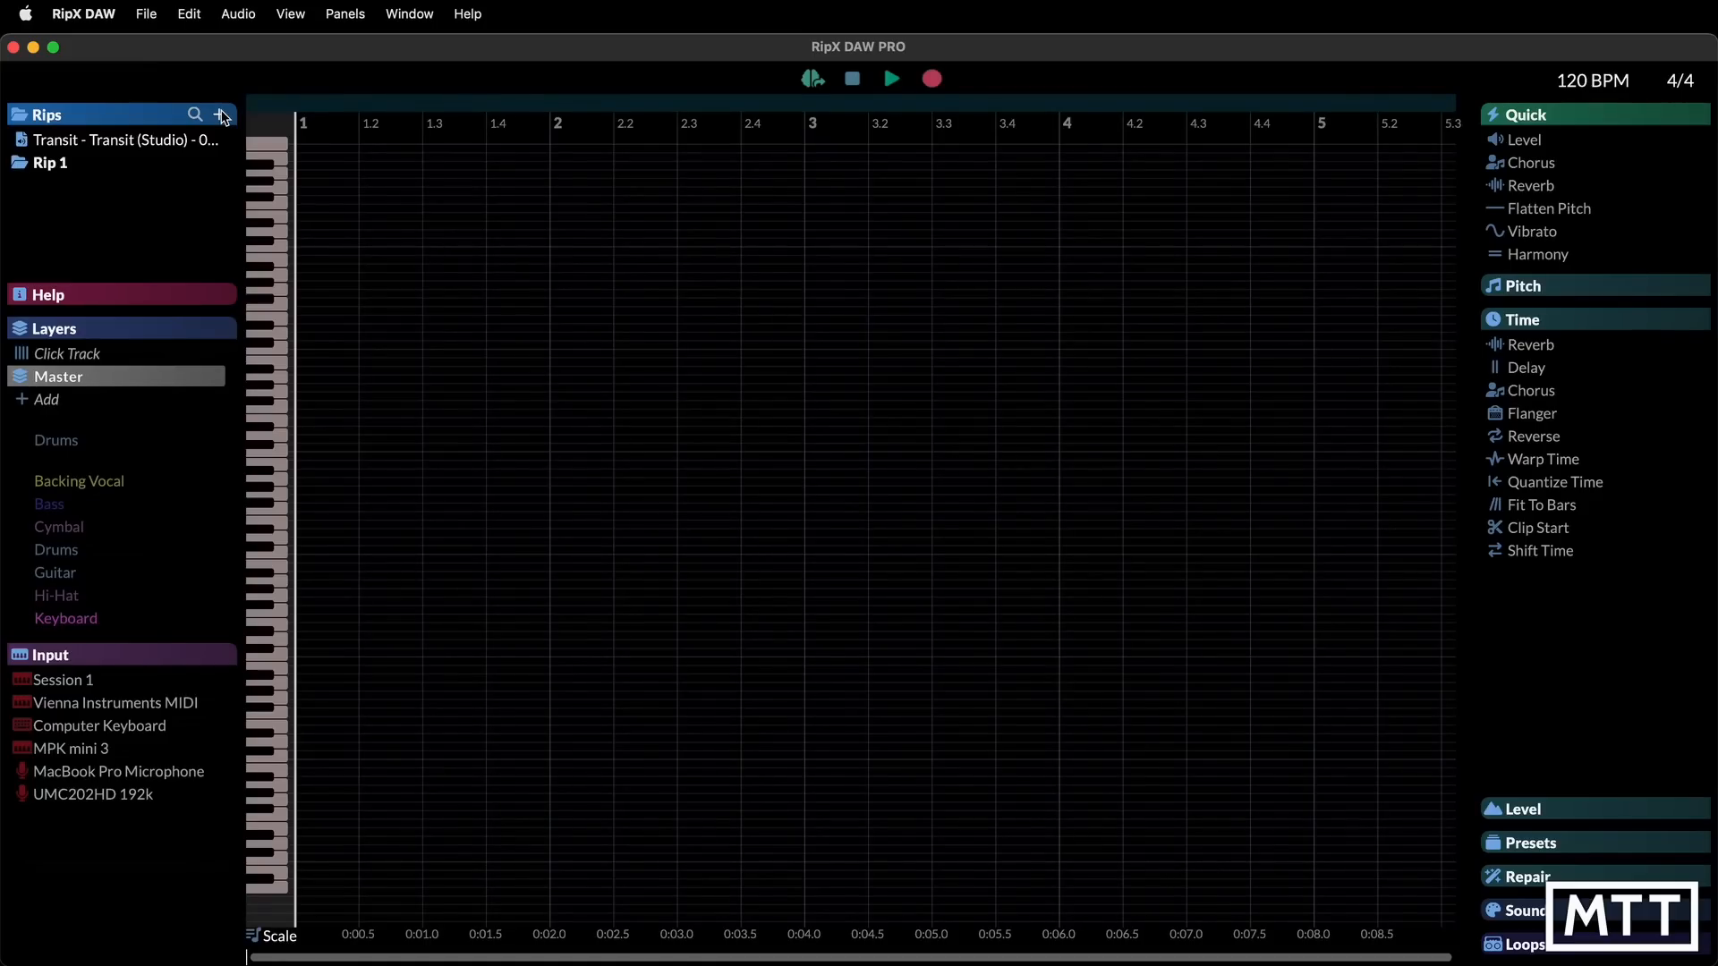
right_click(51, 165)
left_click(53, 174)
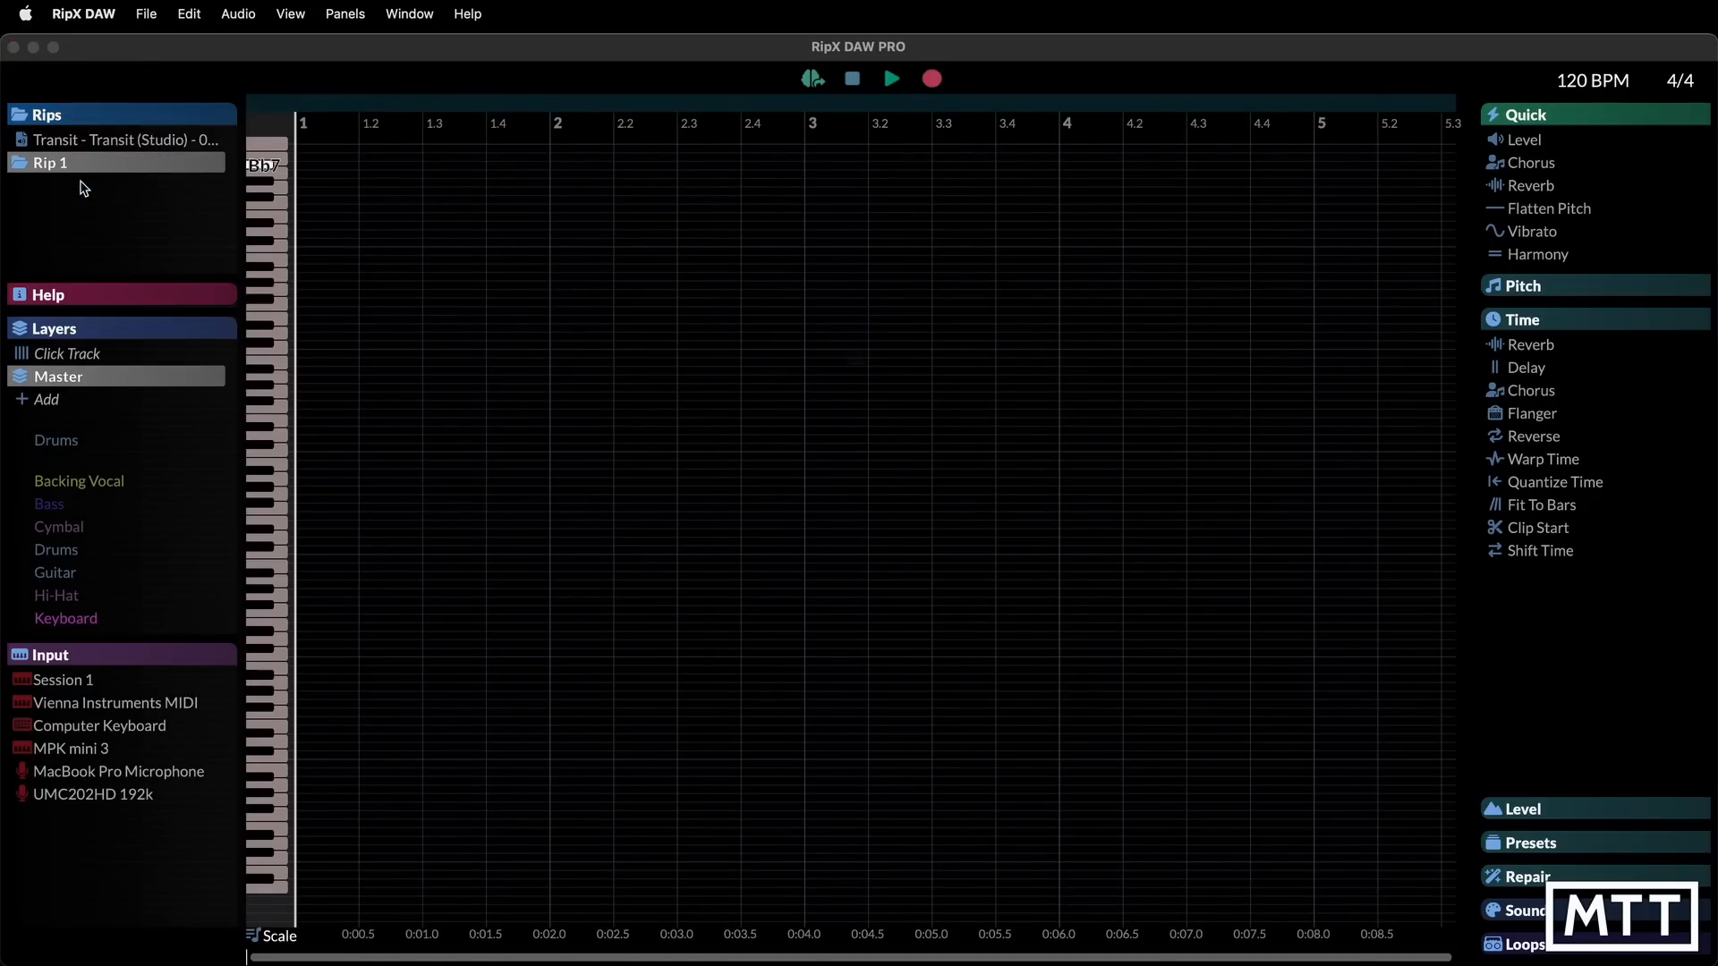
type("DAW ")
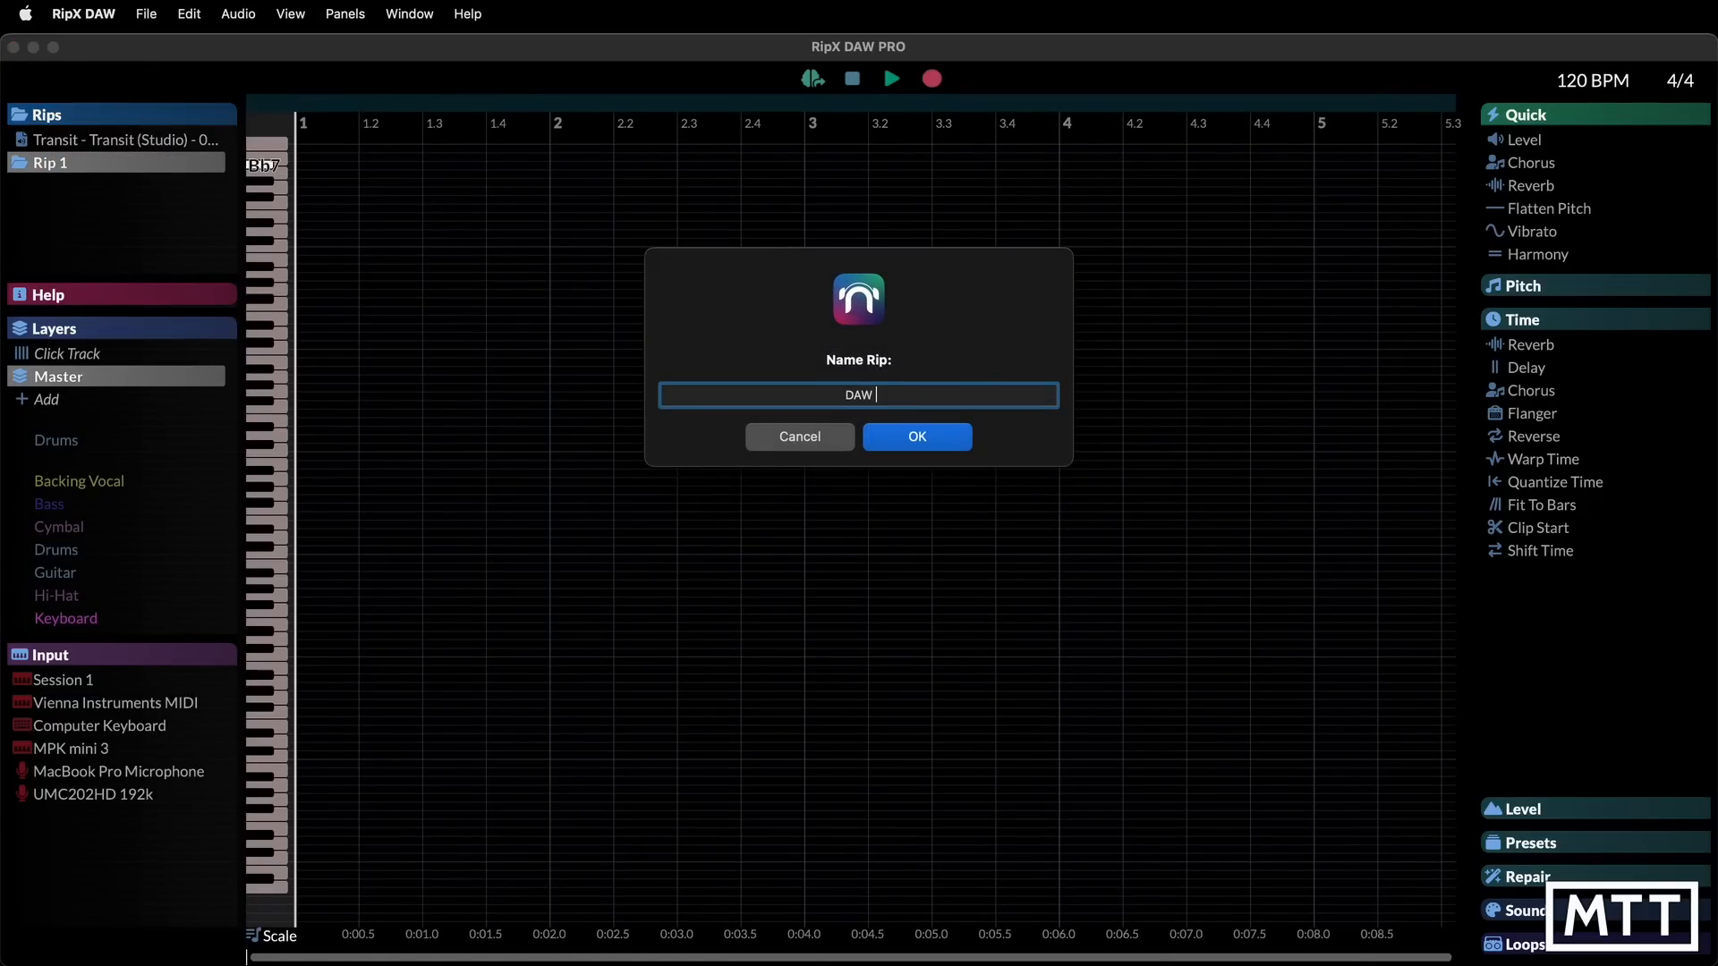
type("Test 1")
key("Return")
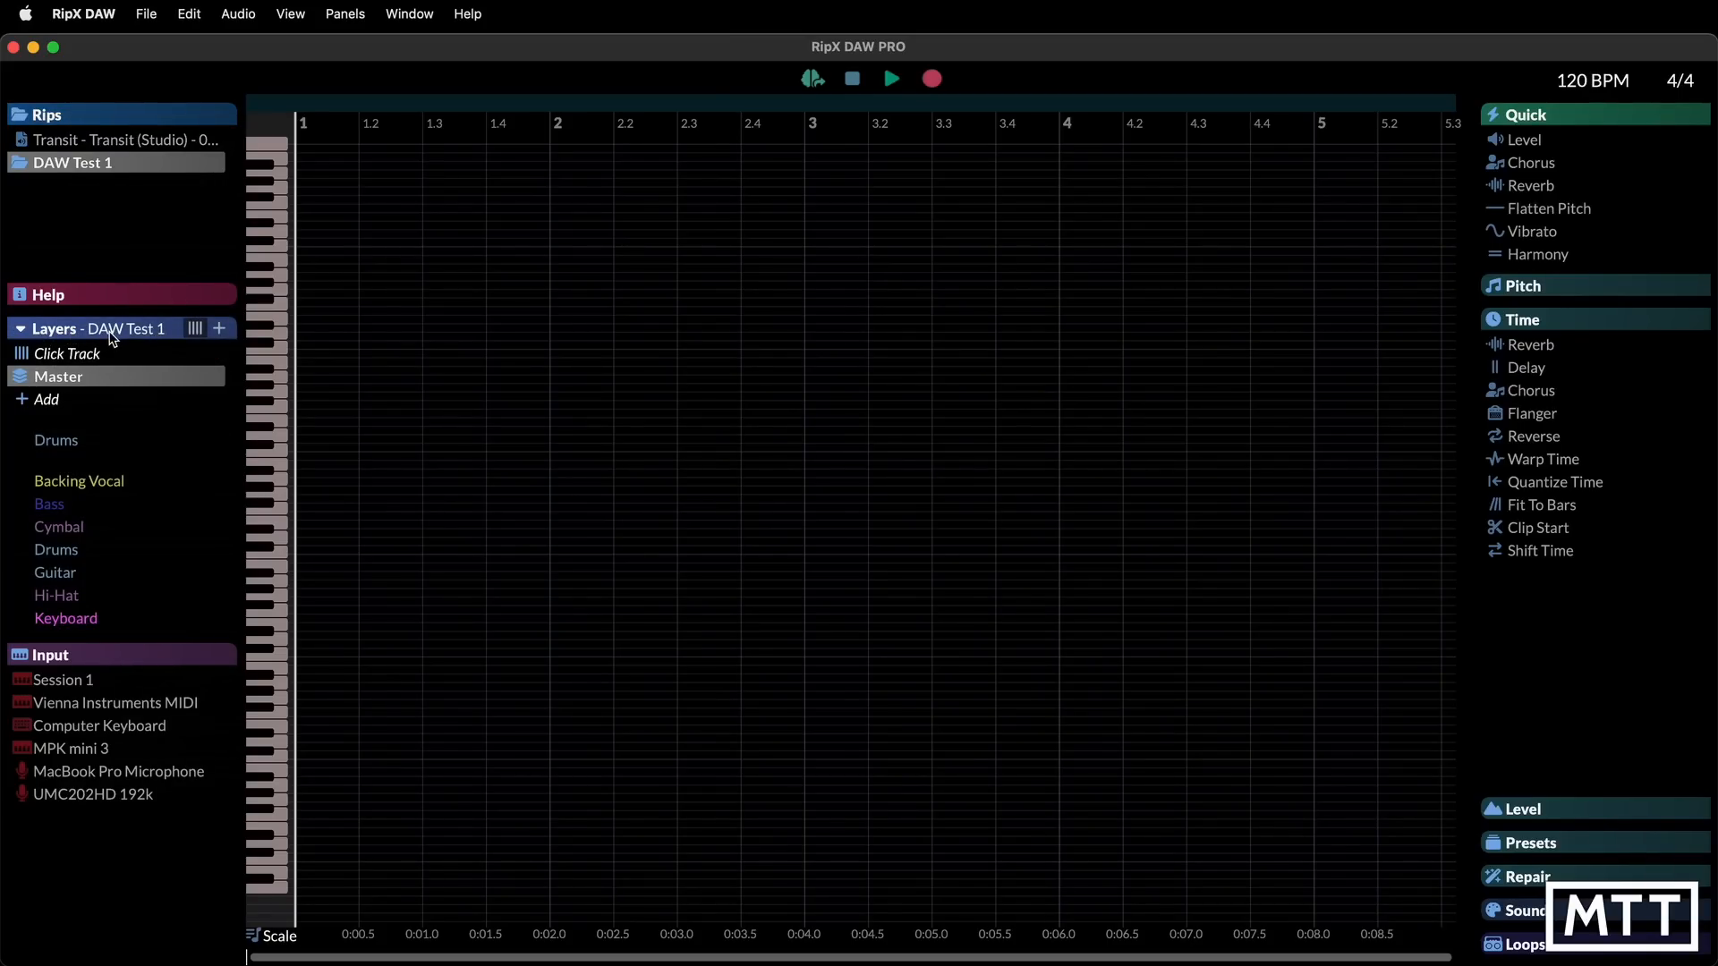
Add a Drums layer to DAW Test 1 and choose MPK mini 3 as its input
mouse_move(52, 356)
left_click(23, 379)
left_click(23, 379)
left_click(57, 445)
double_click(54, 400)
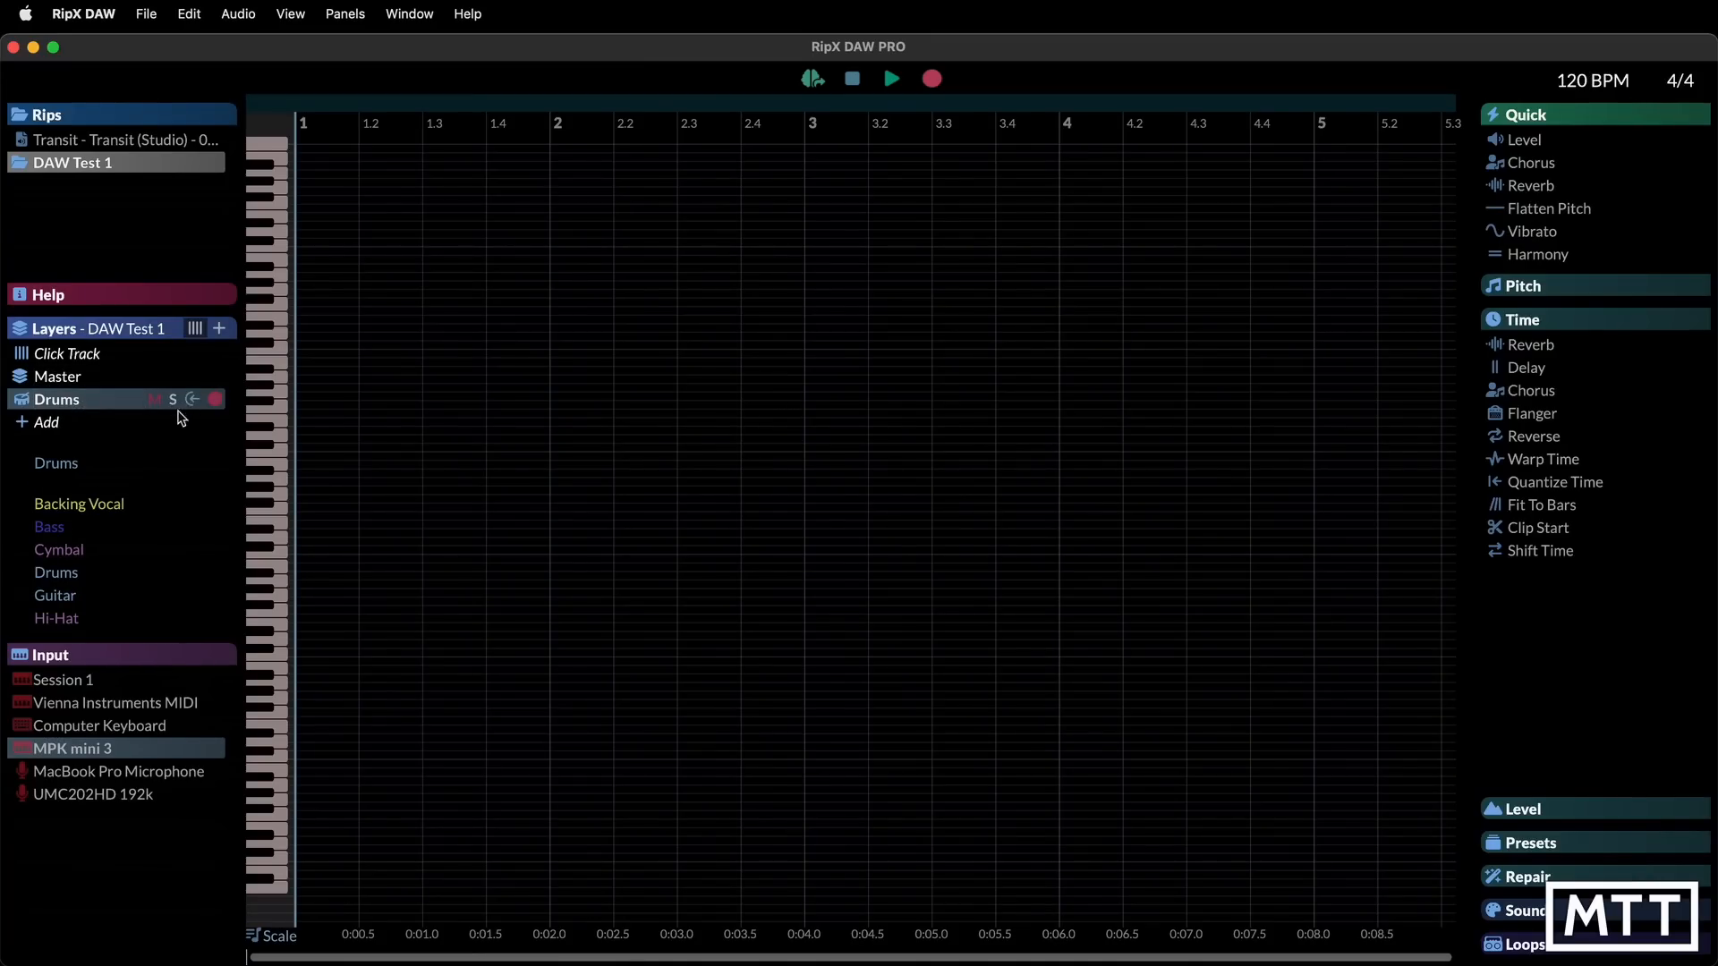
left_click(64, 746)
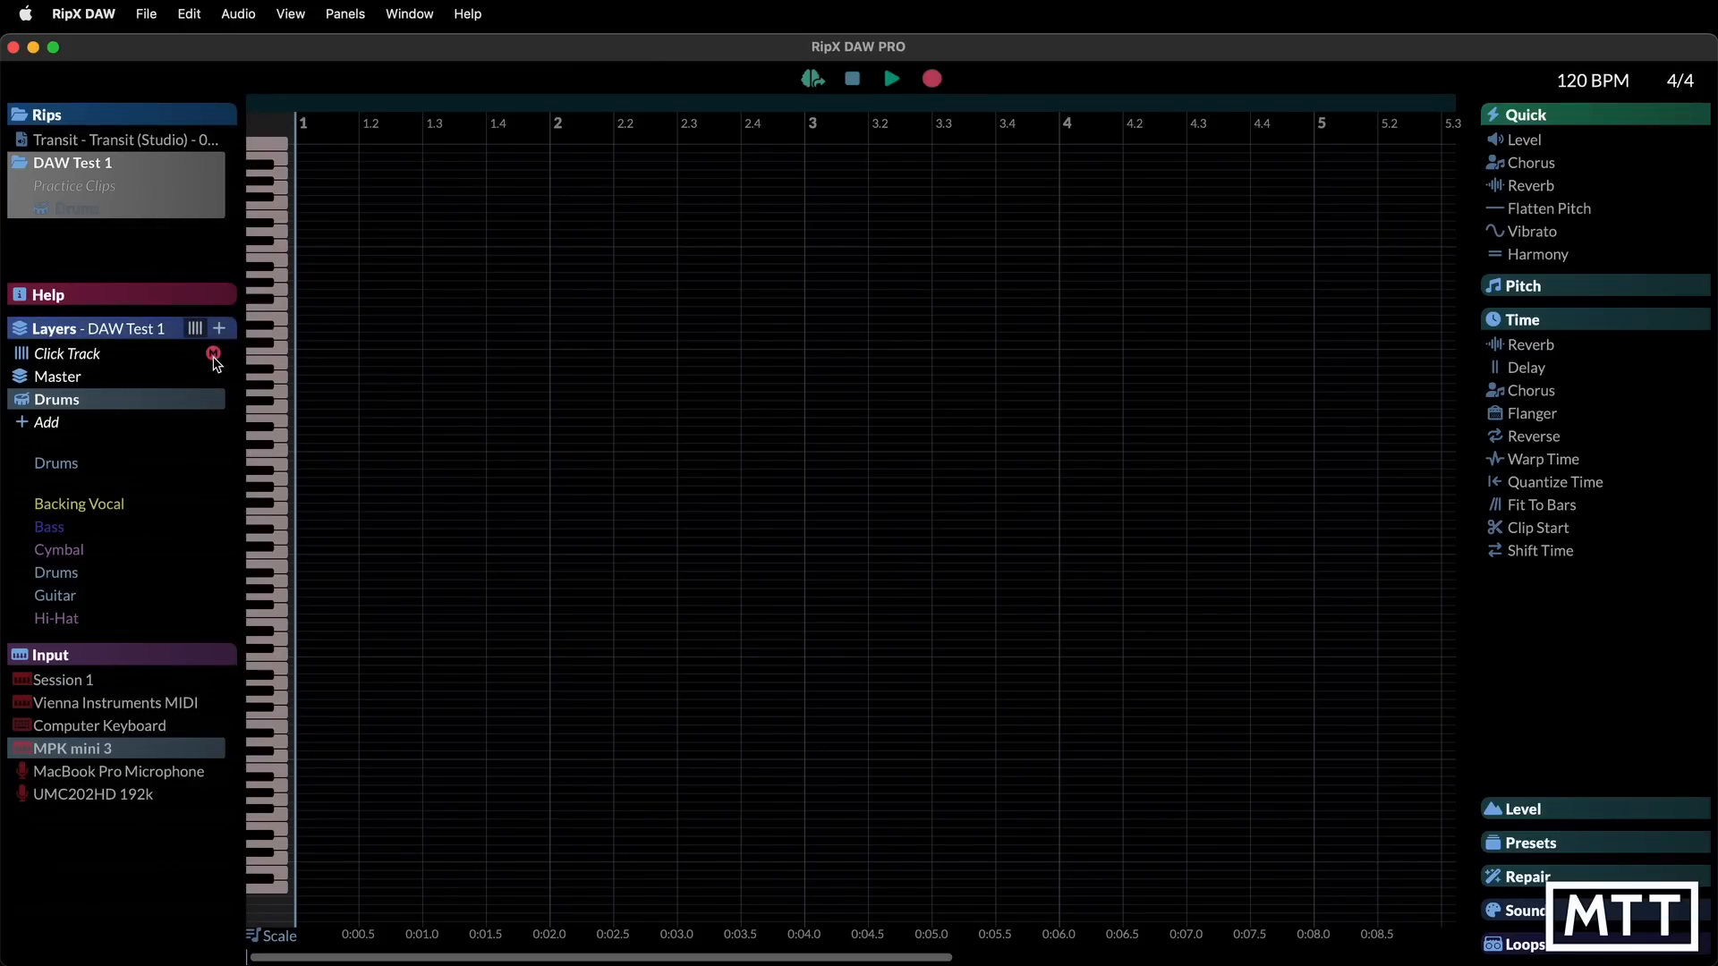
Play the empty project with the click track muted, and unmute the click track to audition it
left_click(213, 354)
left_click(213, 354)
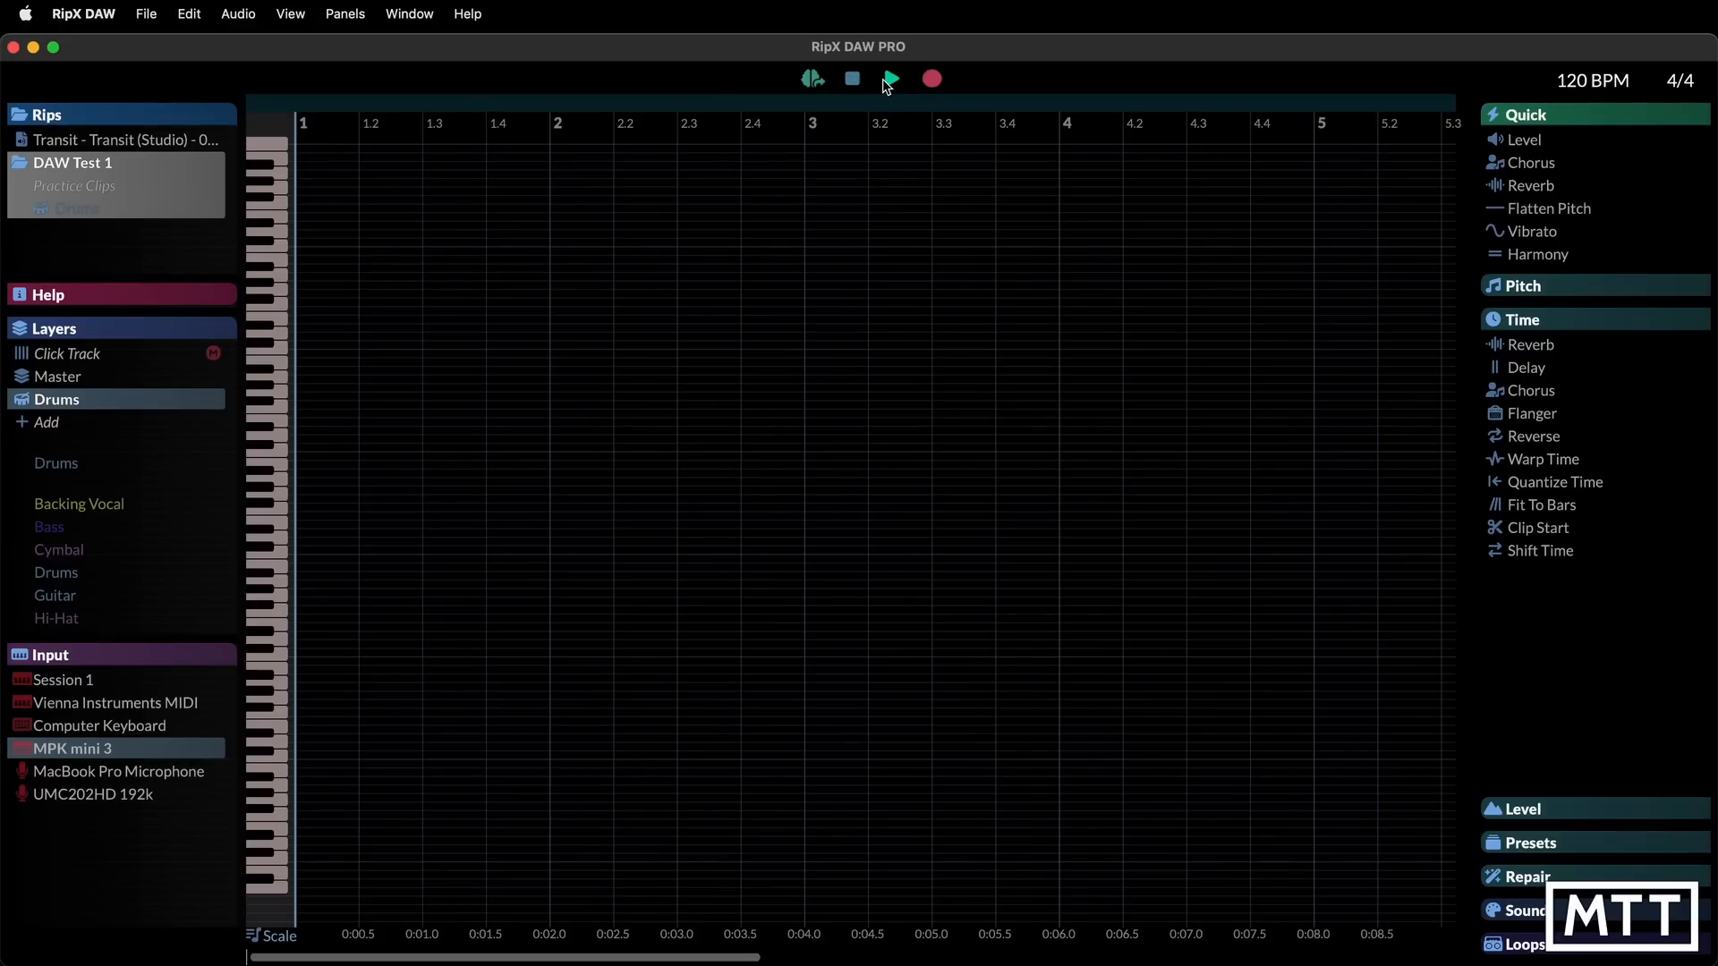
left_click(890, 80)
left_click(851, 81)
key("space")
left_click(852, 81)
left_click(217, 357)
left_click(891, 79)
left_click(851, 83)
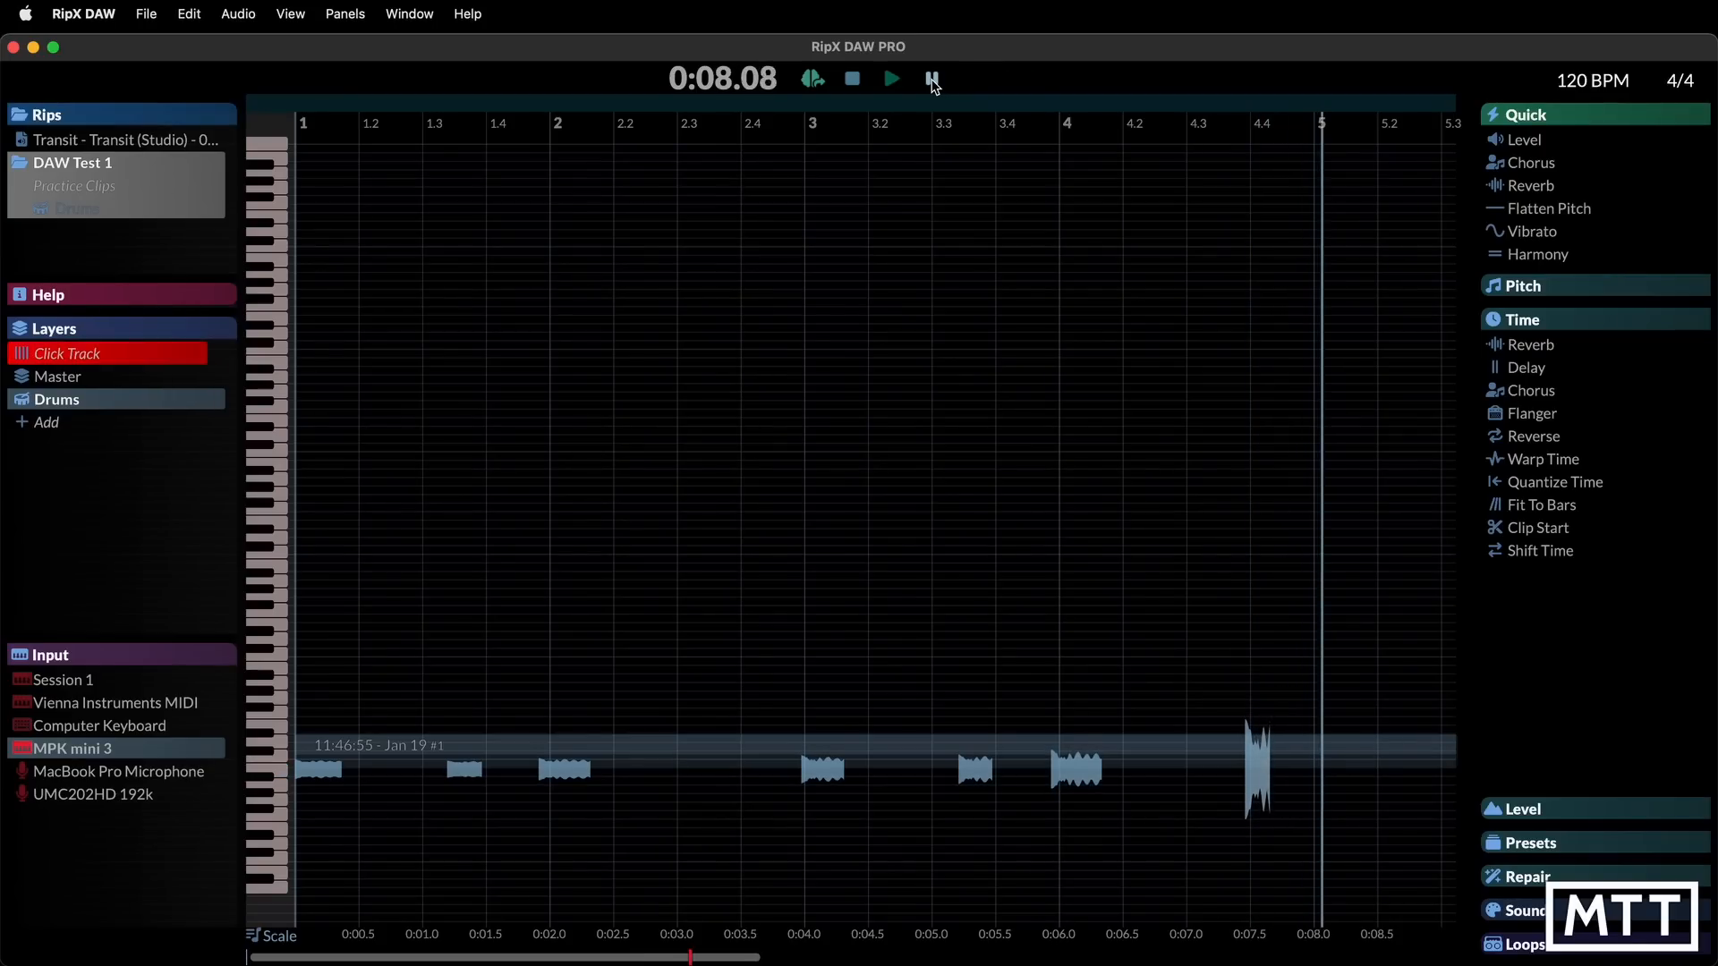
End the drum recording after four bars and rename the recorded group as Kick
left_click(931, 81)
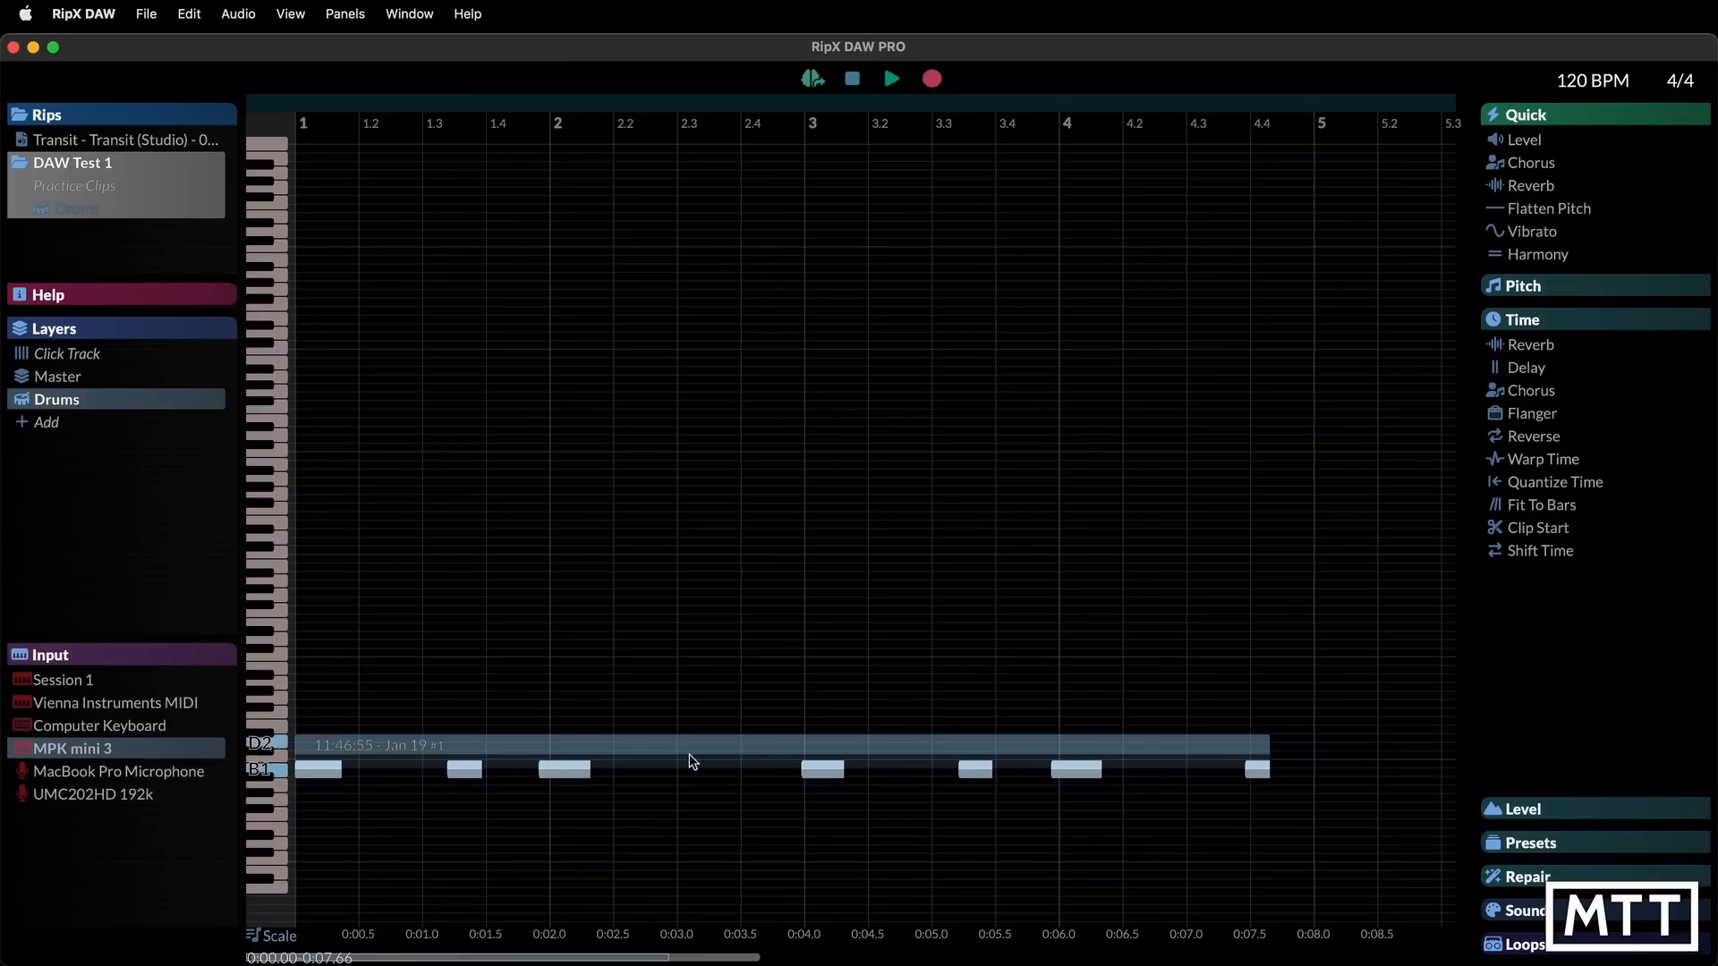
right_click(346, 750)
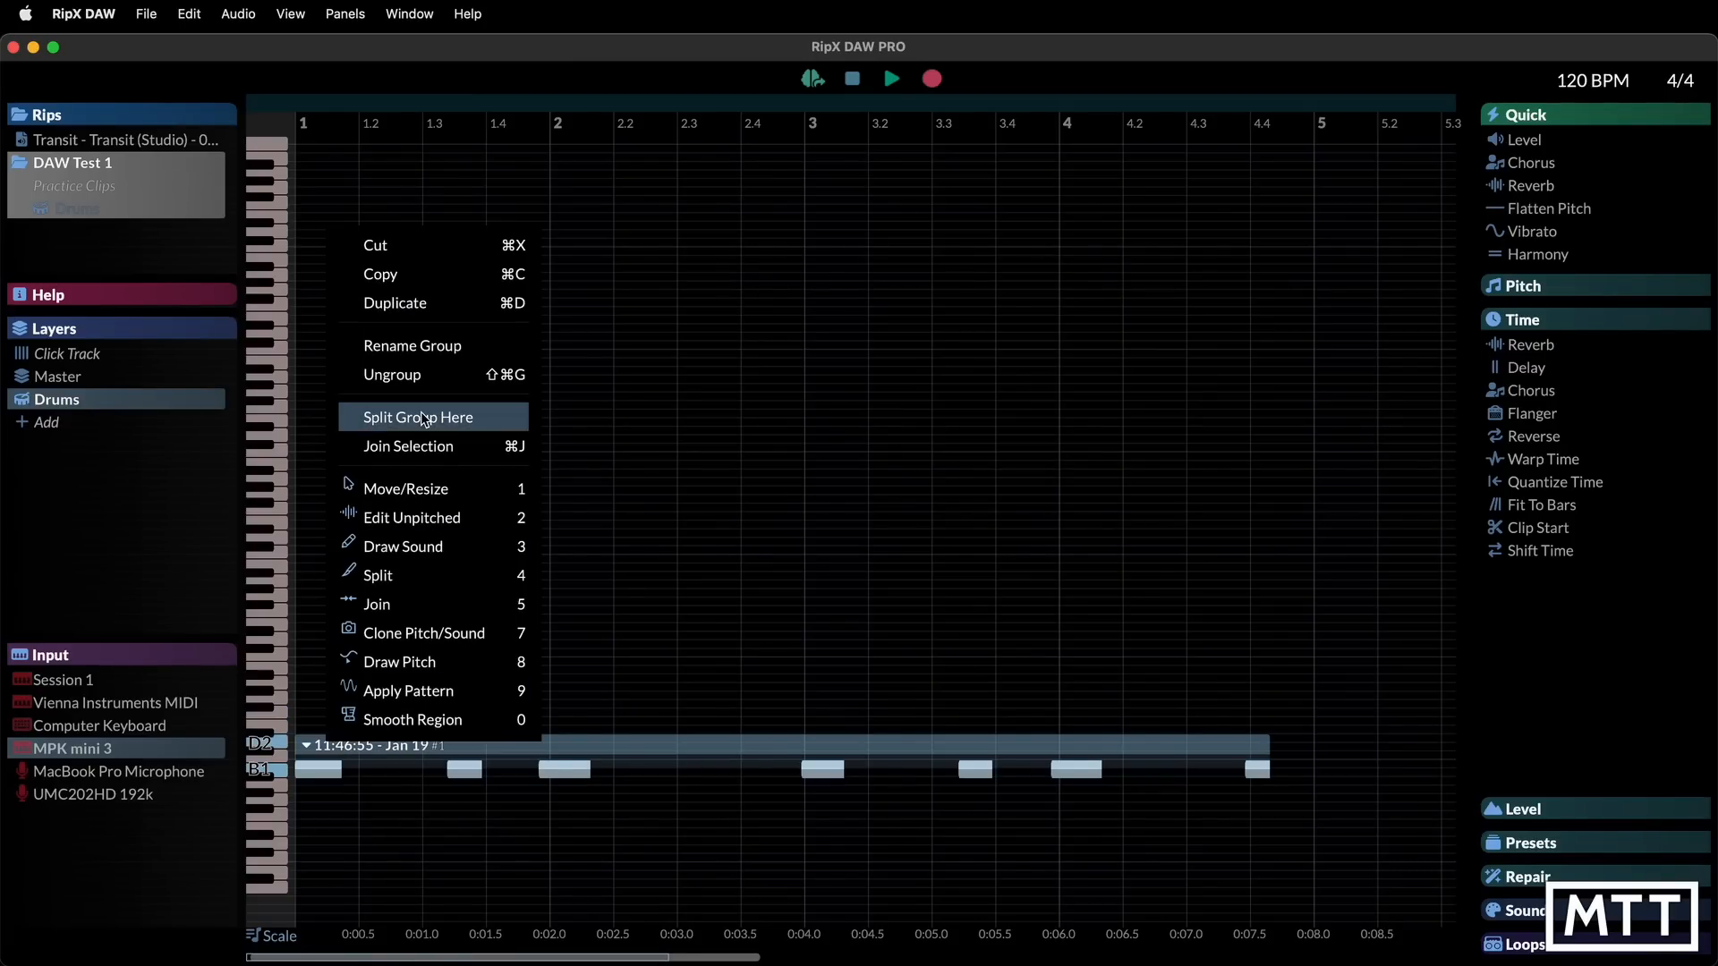
left_click(409, 346)
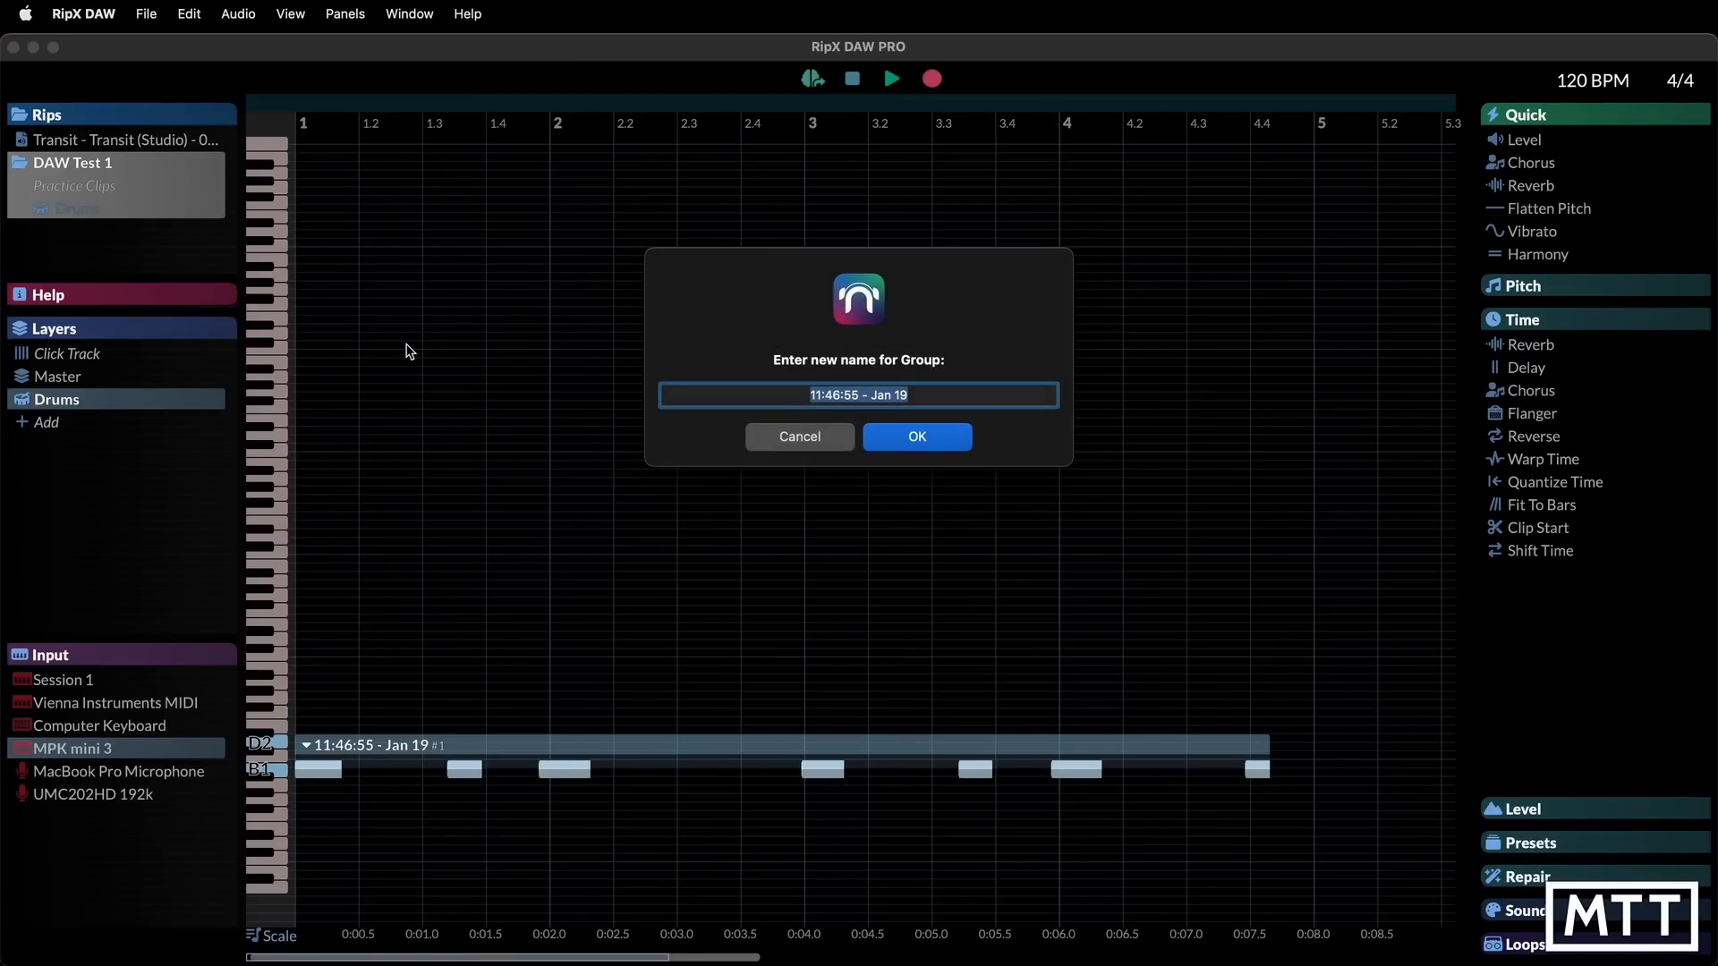
type("Kick")
key("Return")
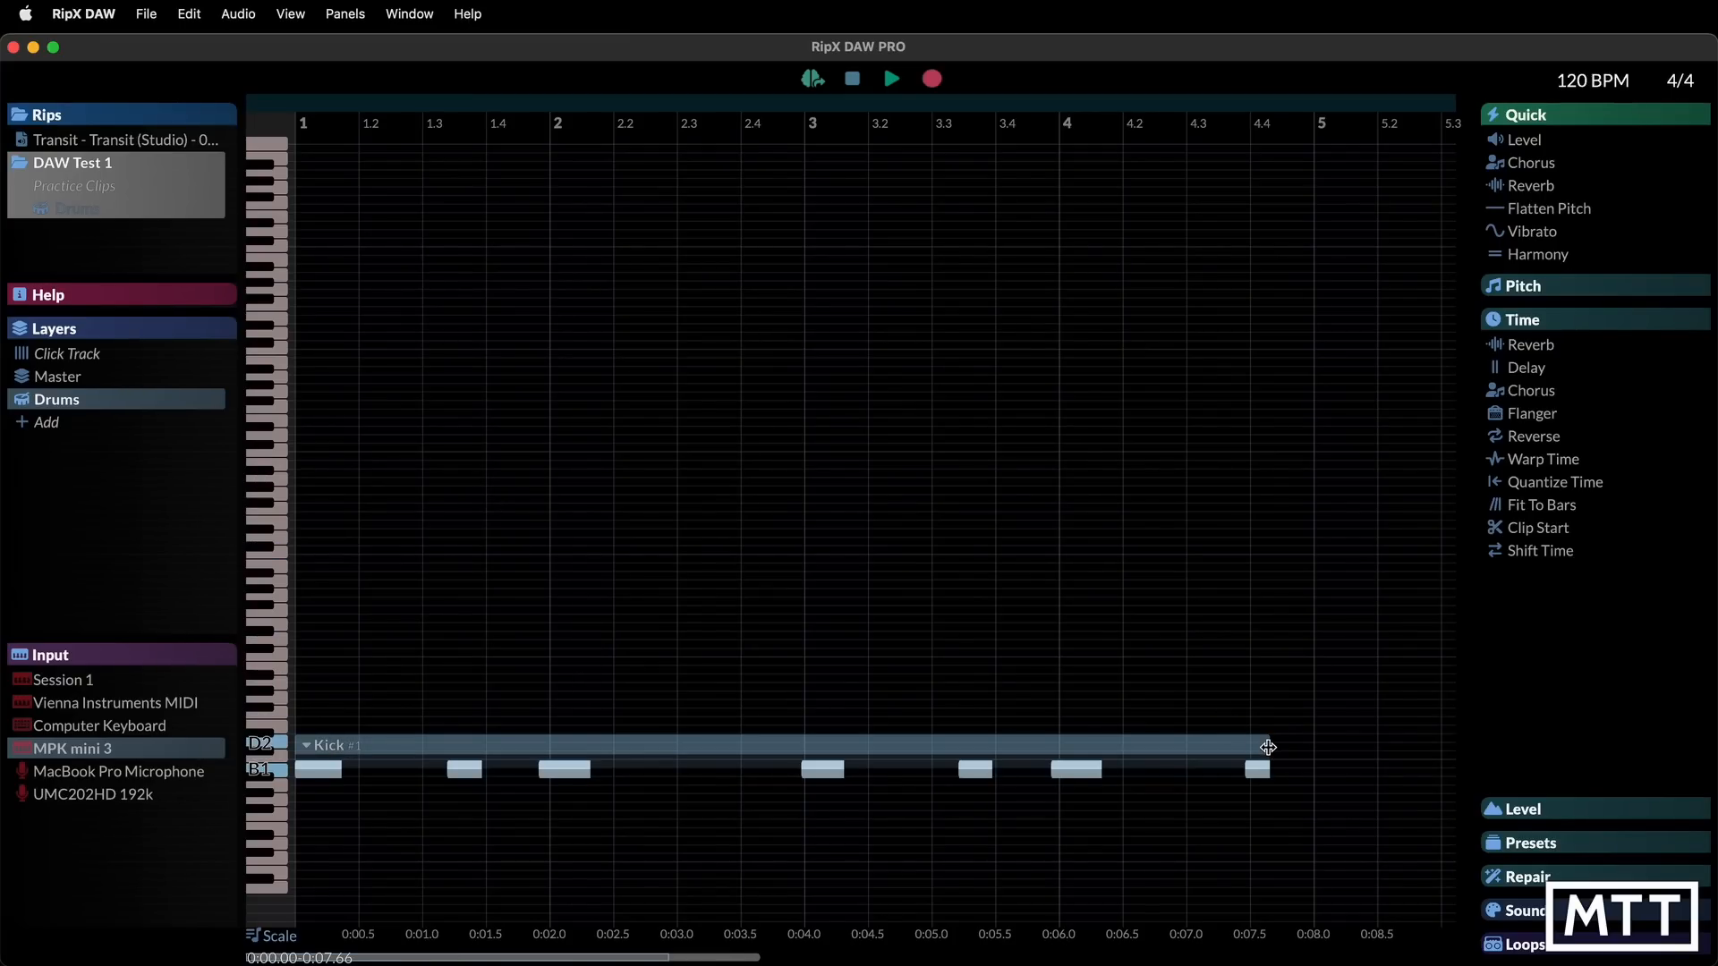
Stretch the end of the Kick group slightly to about 0:07.7 and select all of its notes
mouse_move(1269, 747)
left_mouse_down()
mouse_move(1299, 747)
mouse_move(1257, 748)
mouse_move(1274, 748)
left_mouse_up()
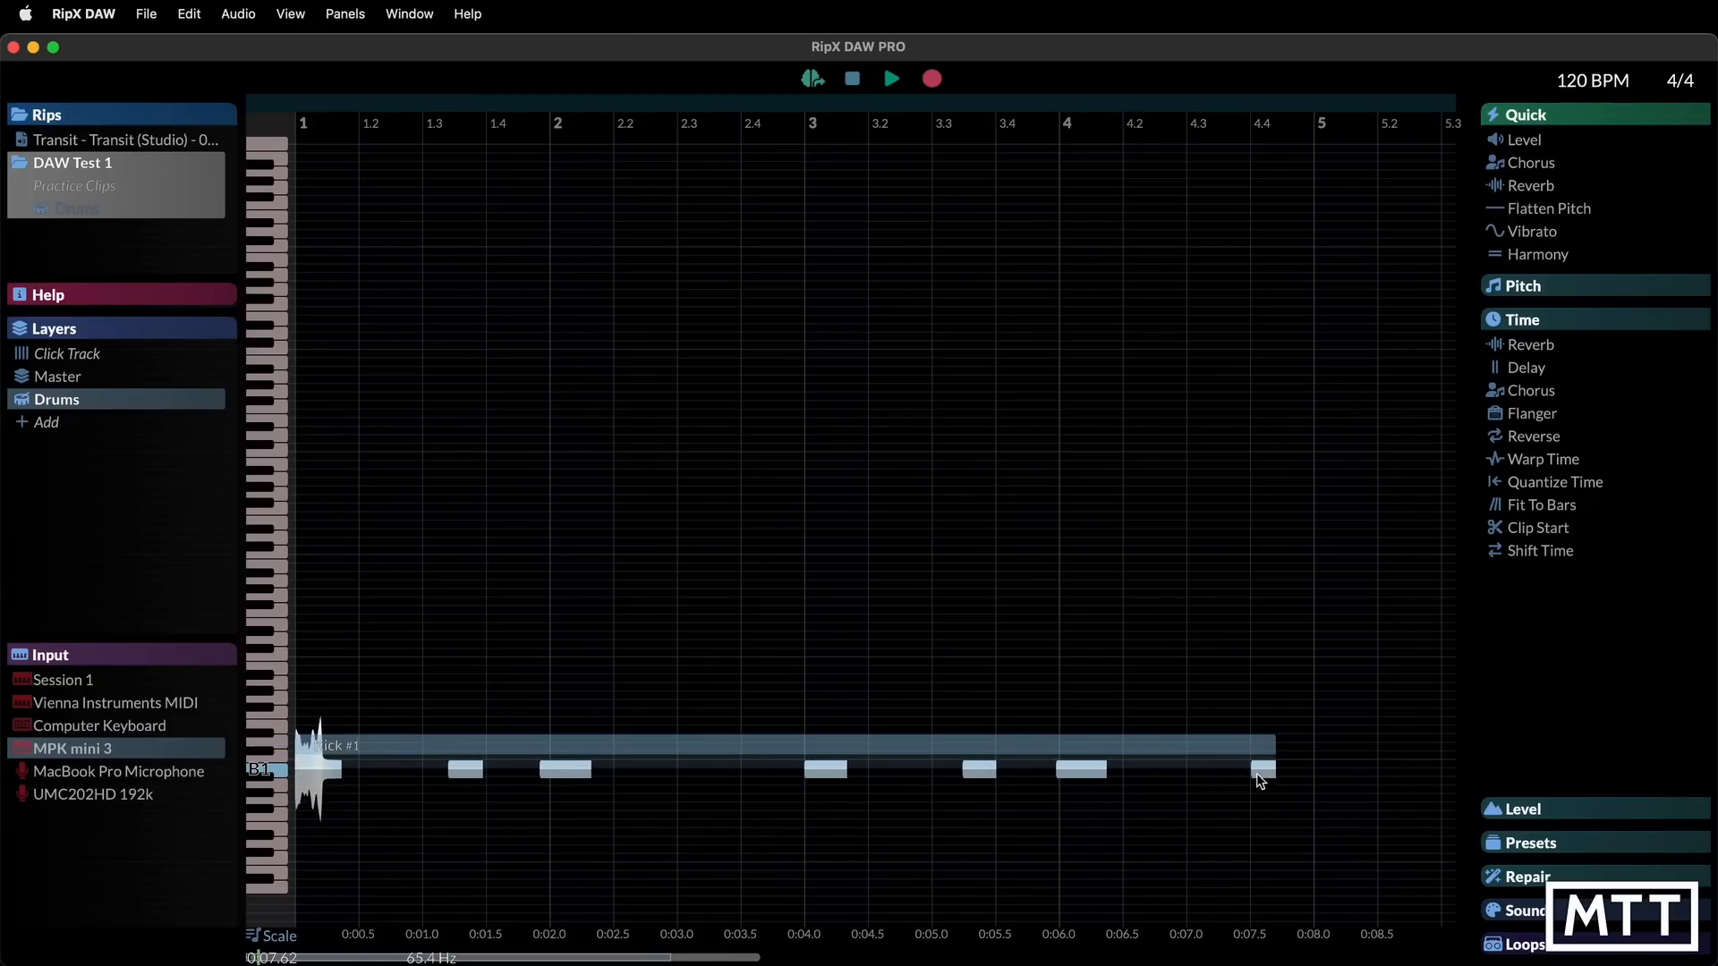
left_click(1227, 824)
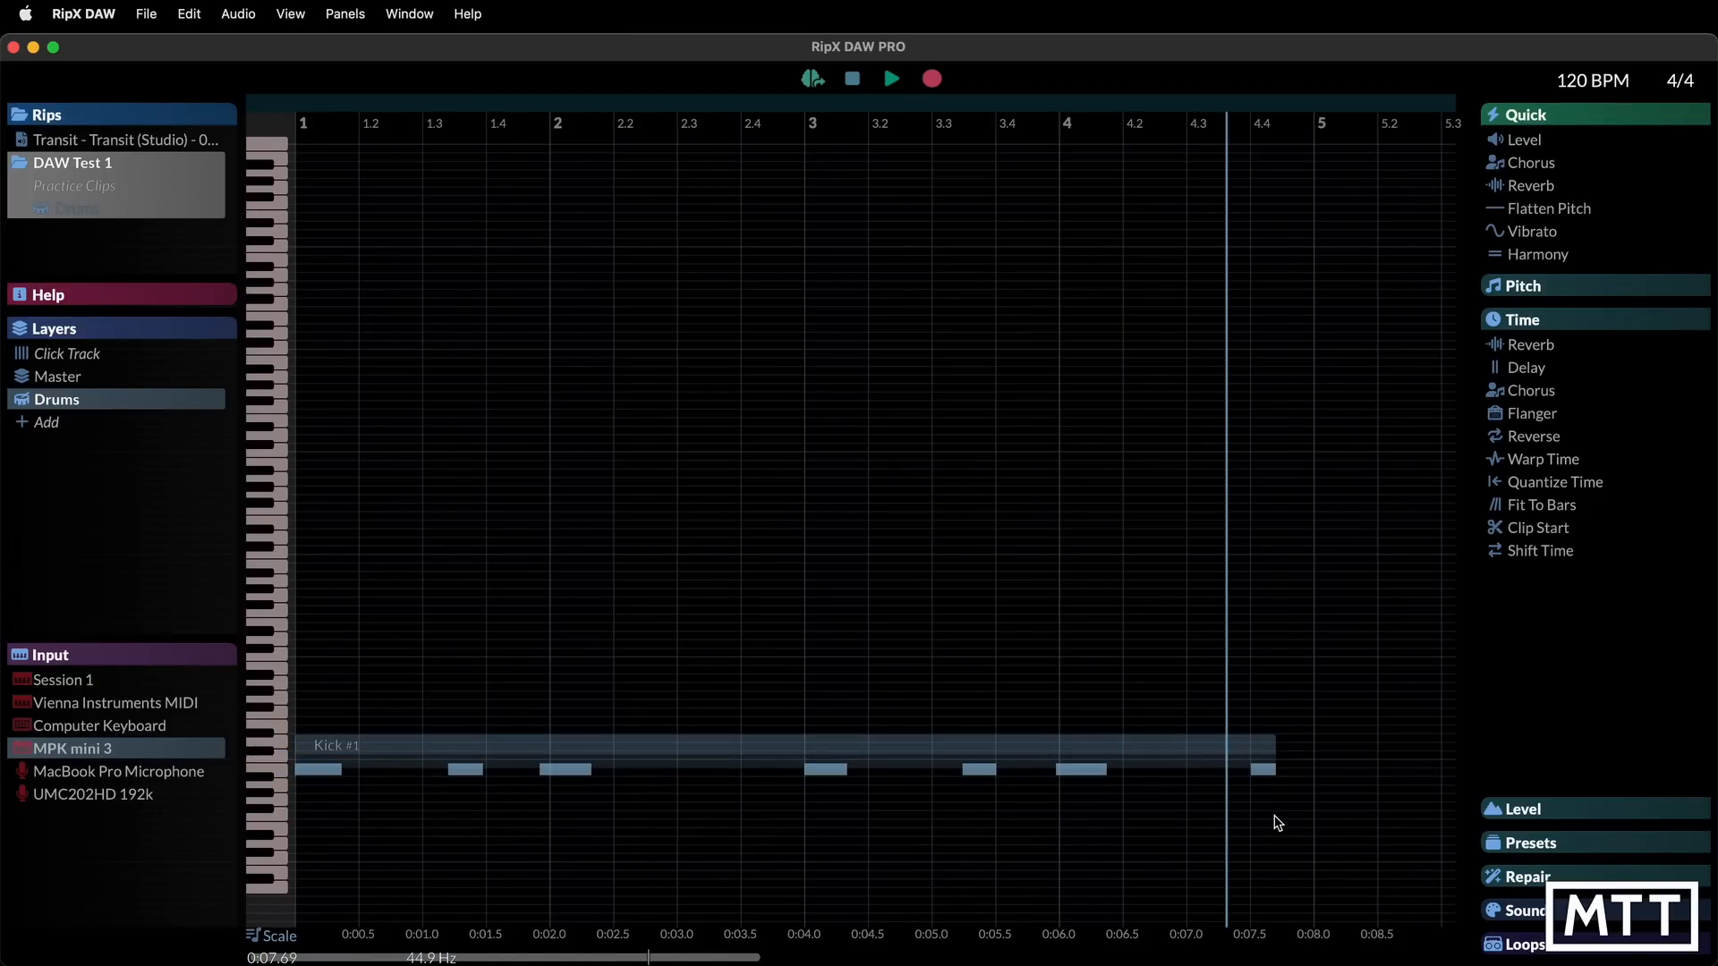
left_click_drag(1288, 812, 309, 779)
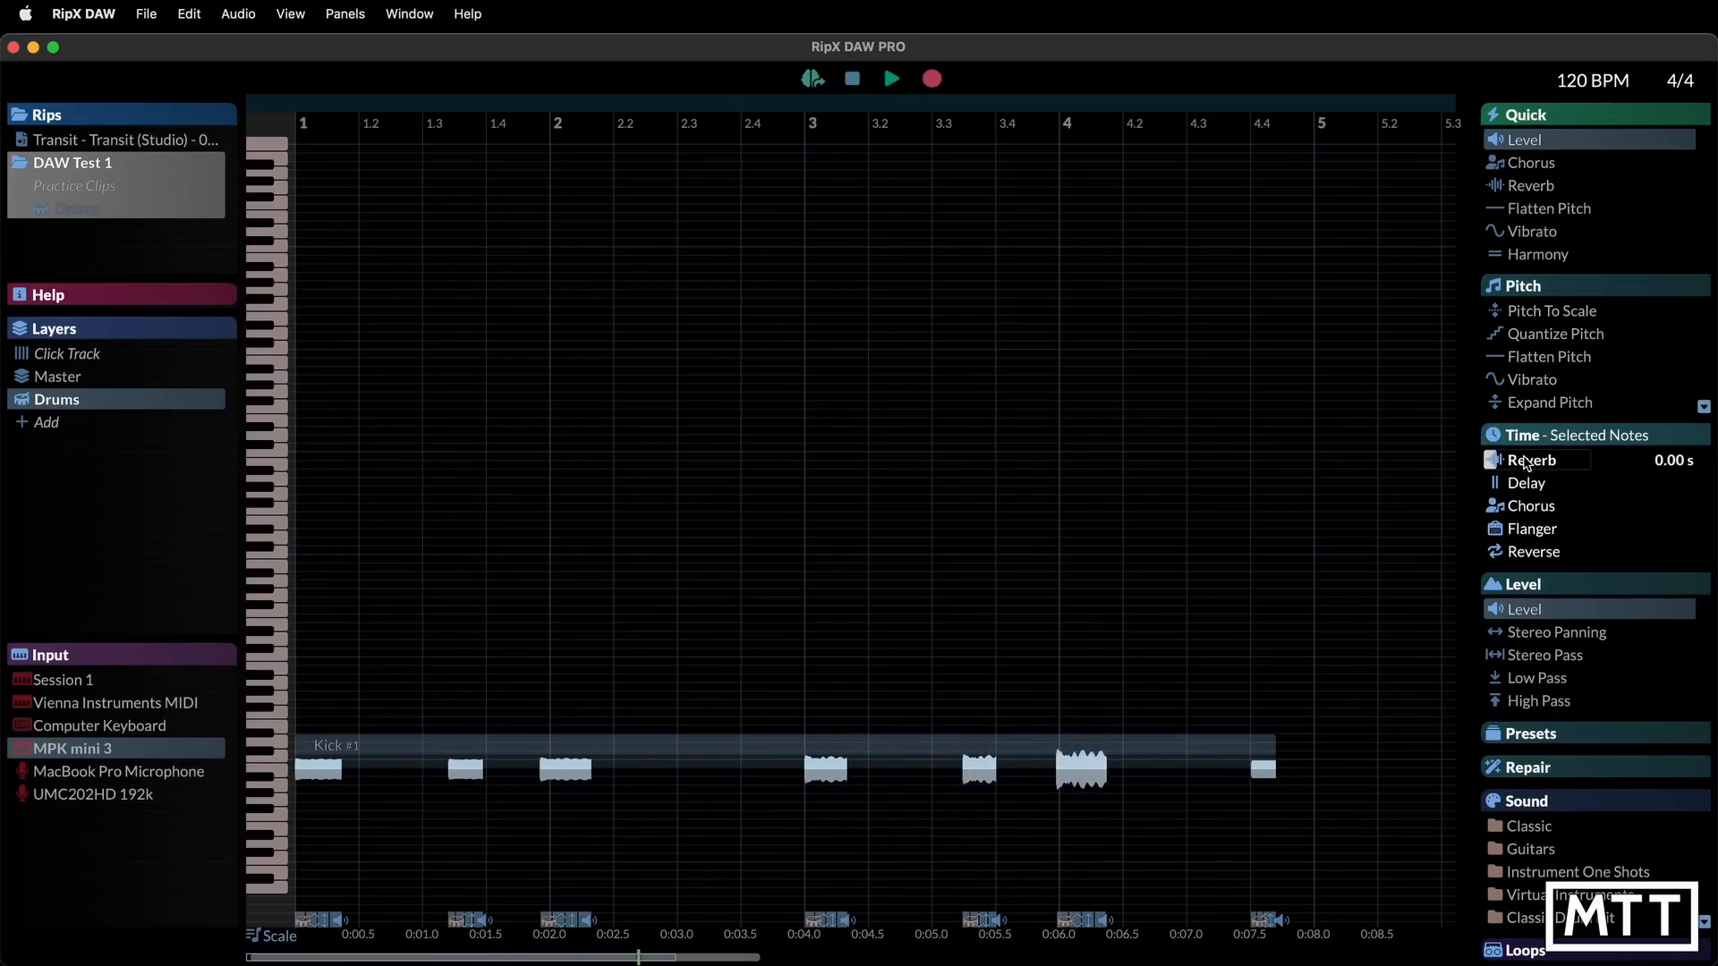
Collapse the Quick effects section and reselect all the notes of the Kick group
left_click(1495, 436)
left_click(1499, 474)
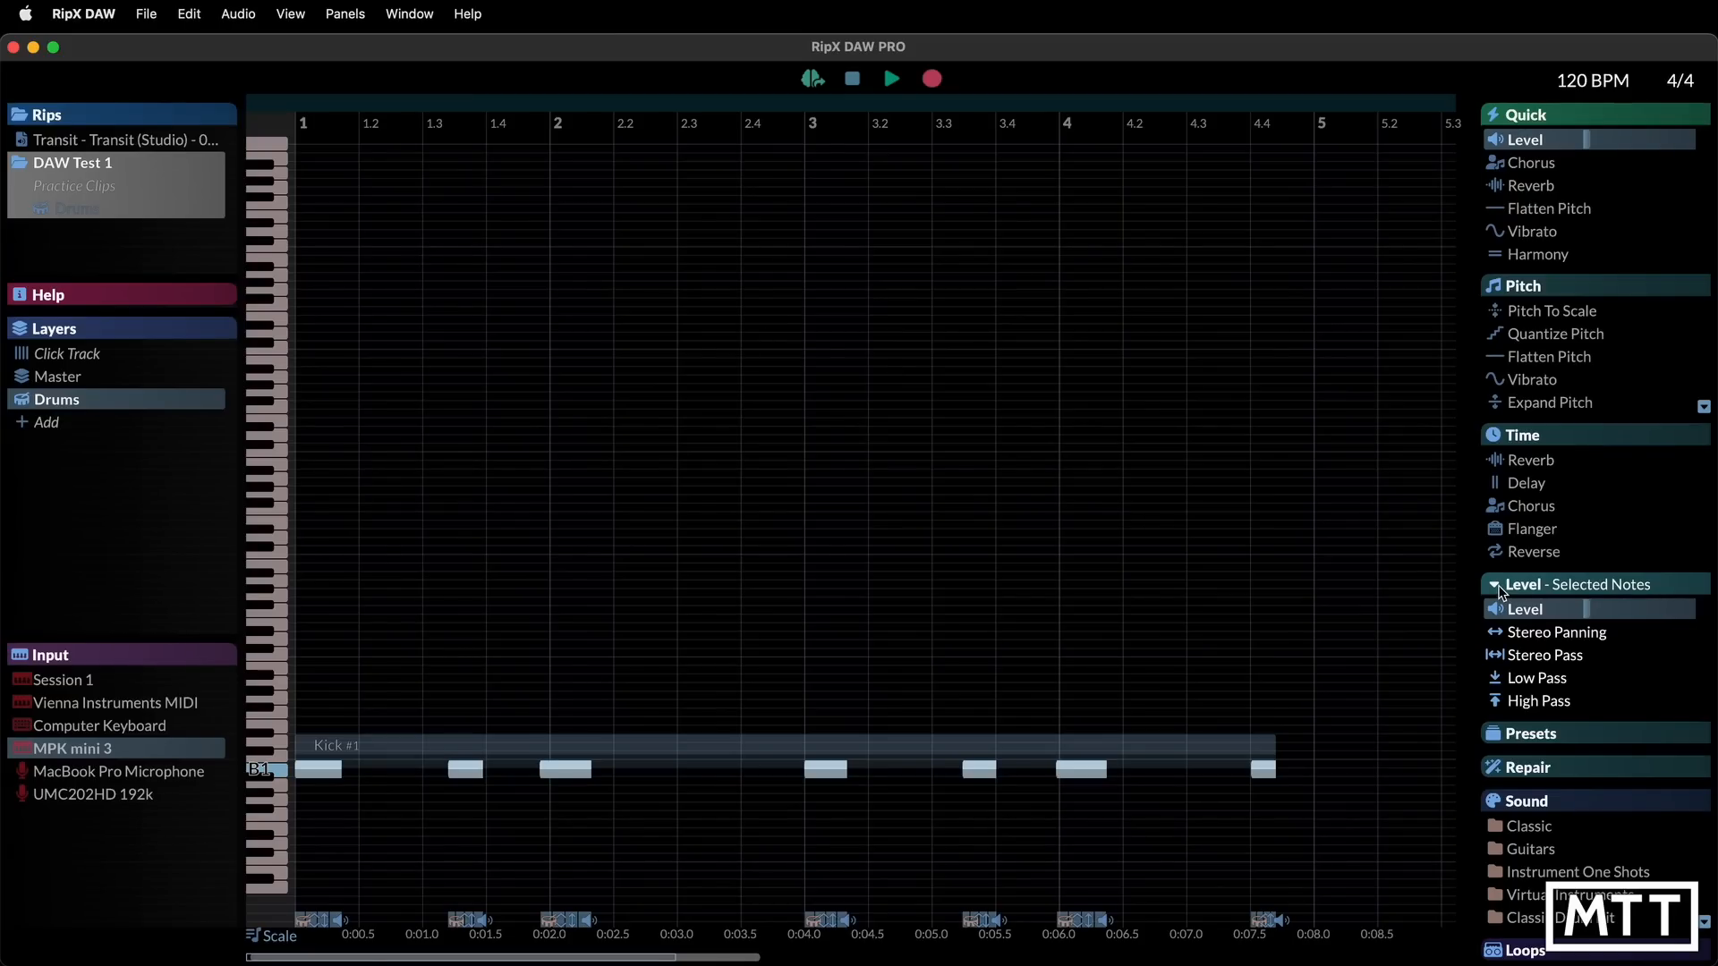
left_click(1494, 117)
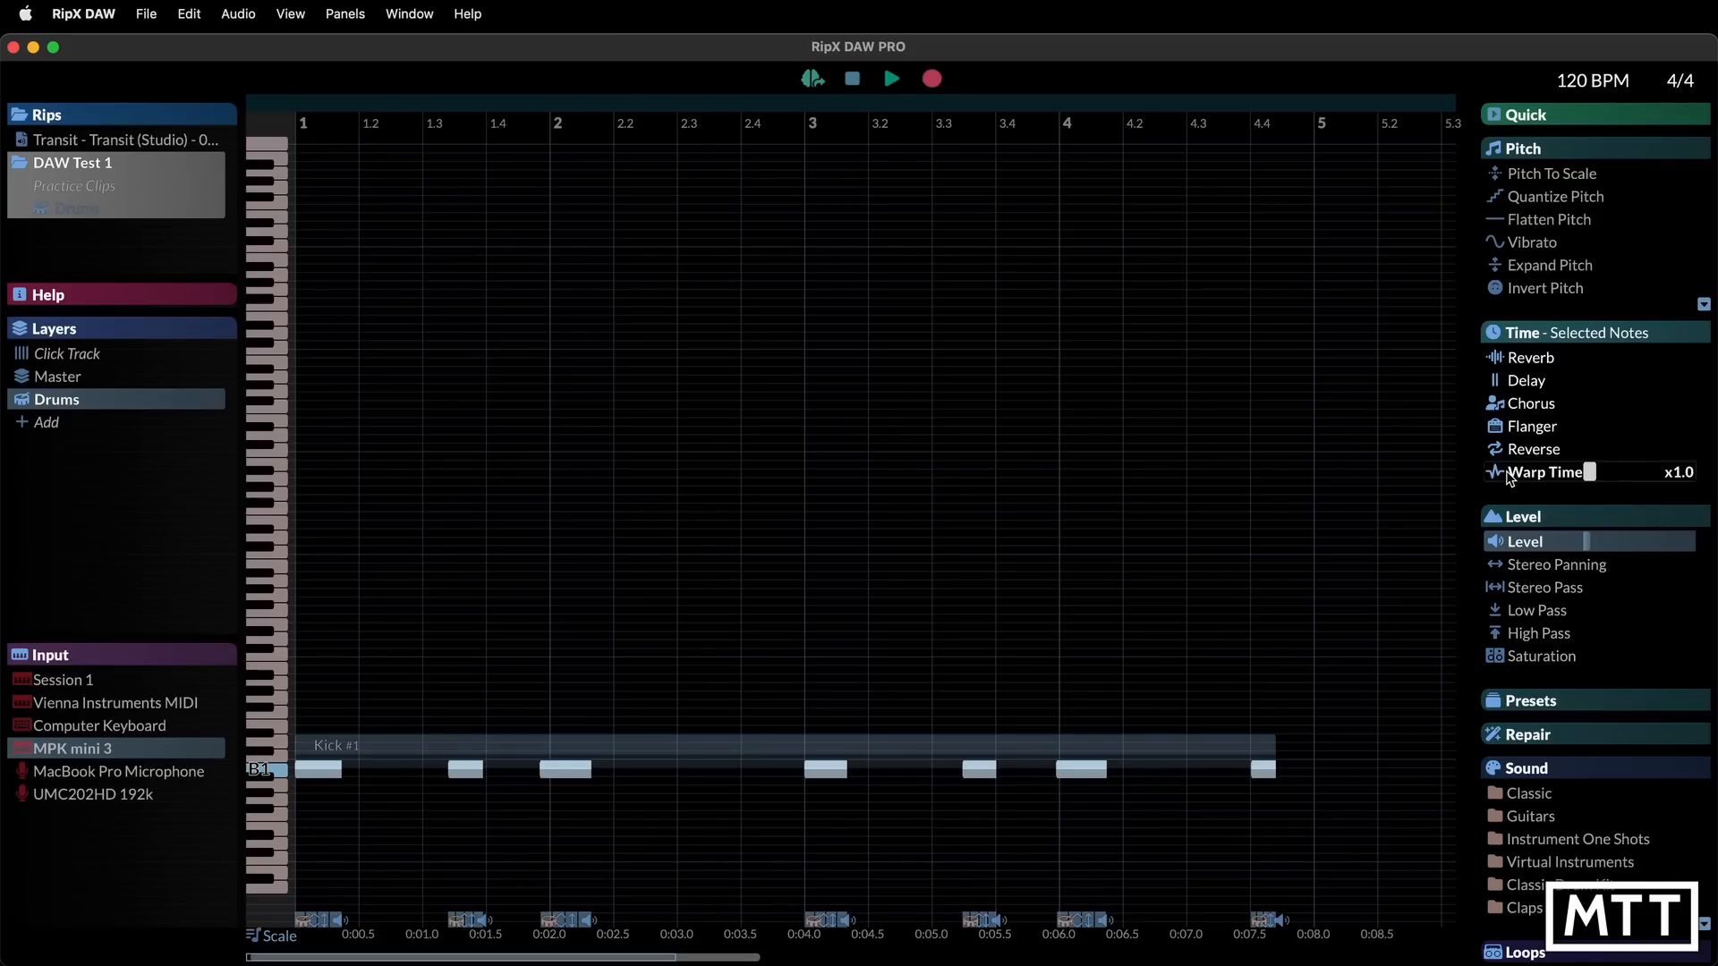
left_click(1271, 816)
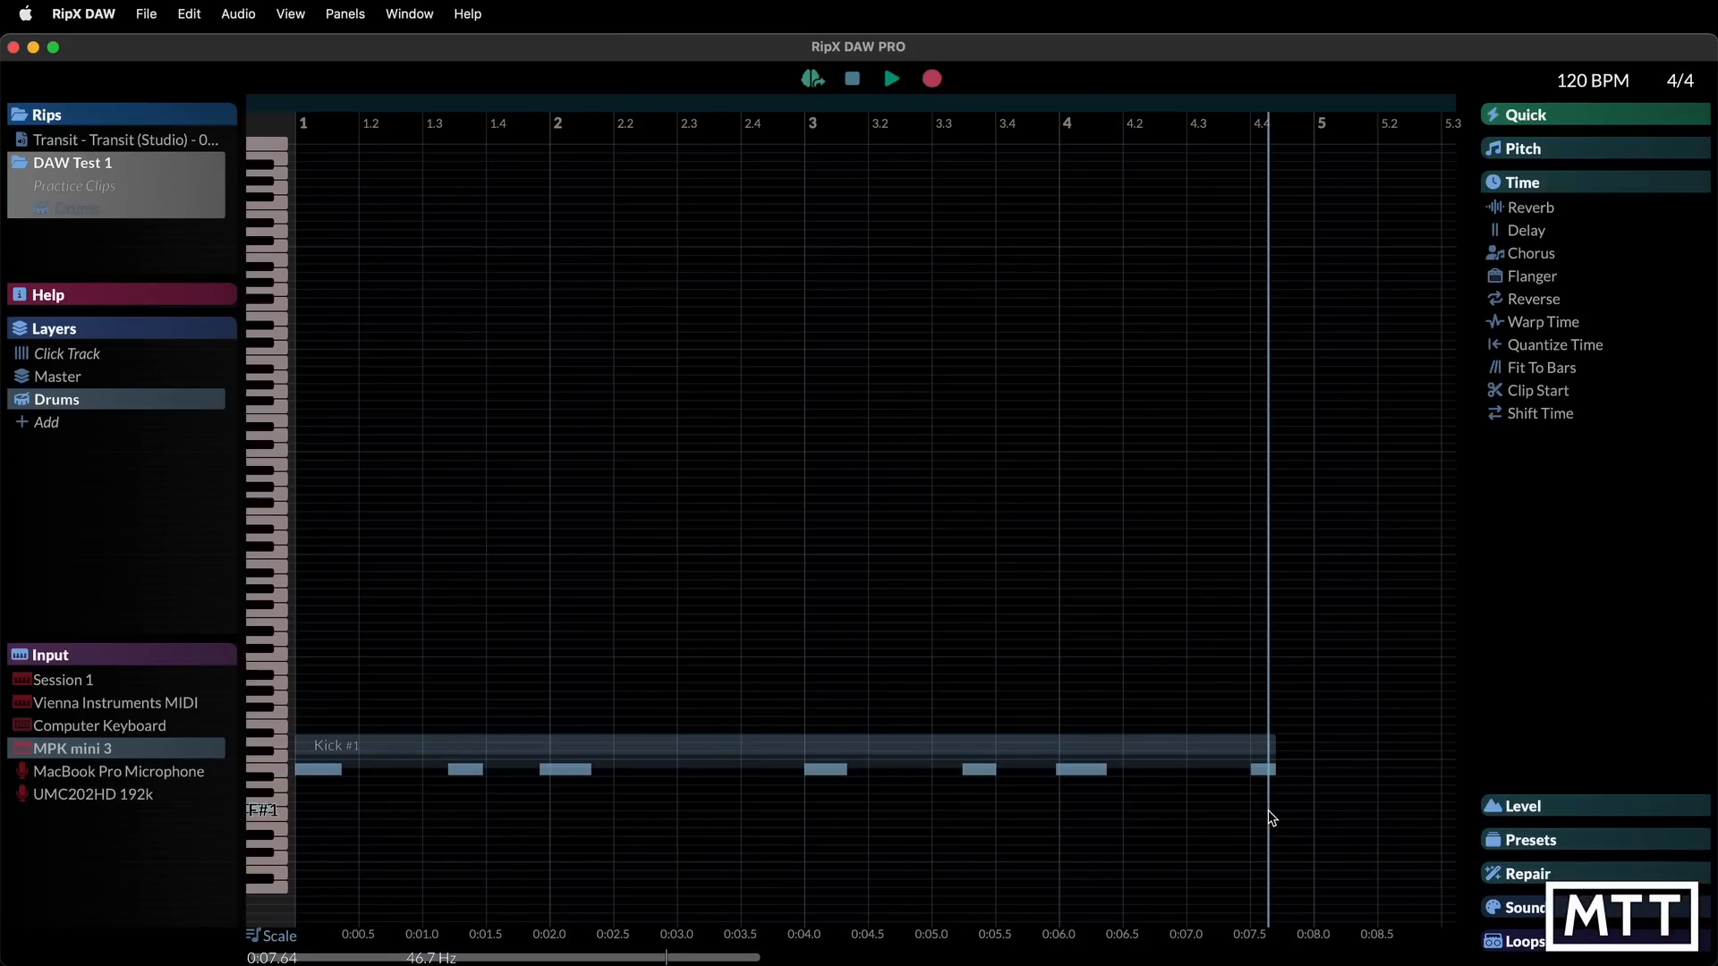
left_click(1230, 755)
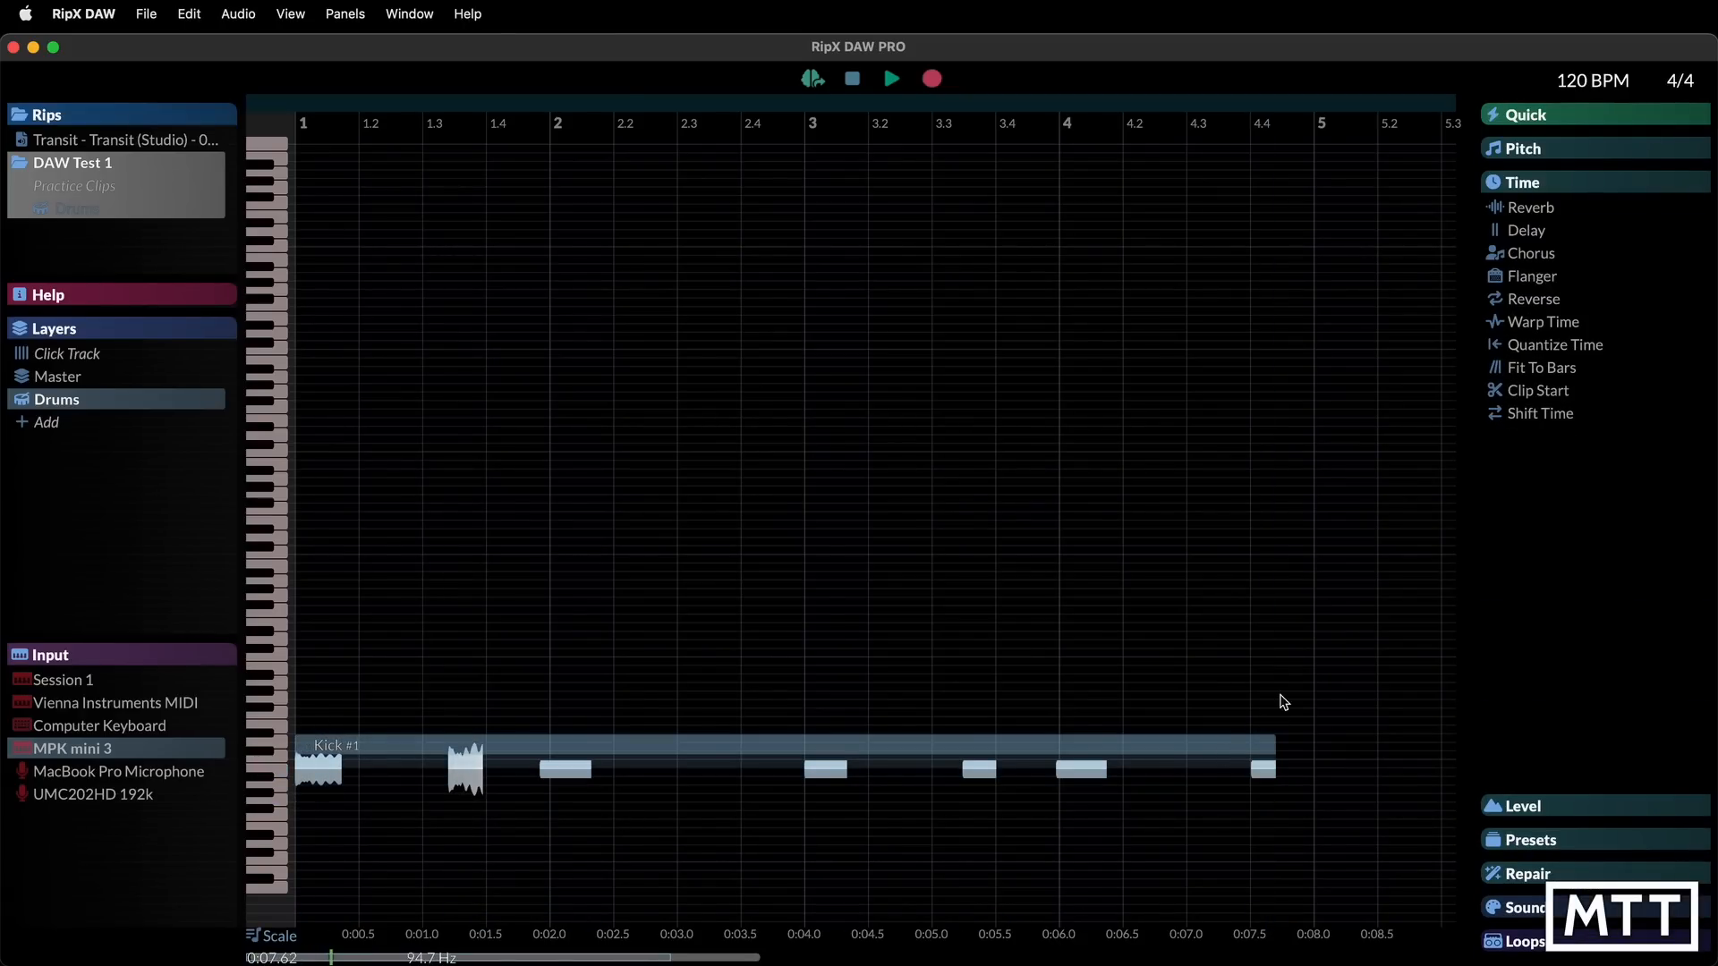
left_click(1273, 667)
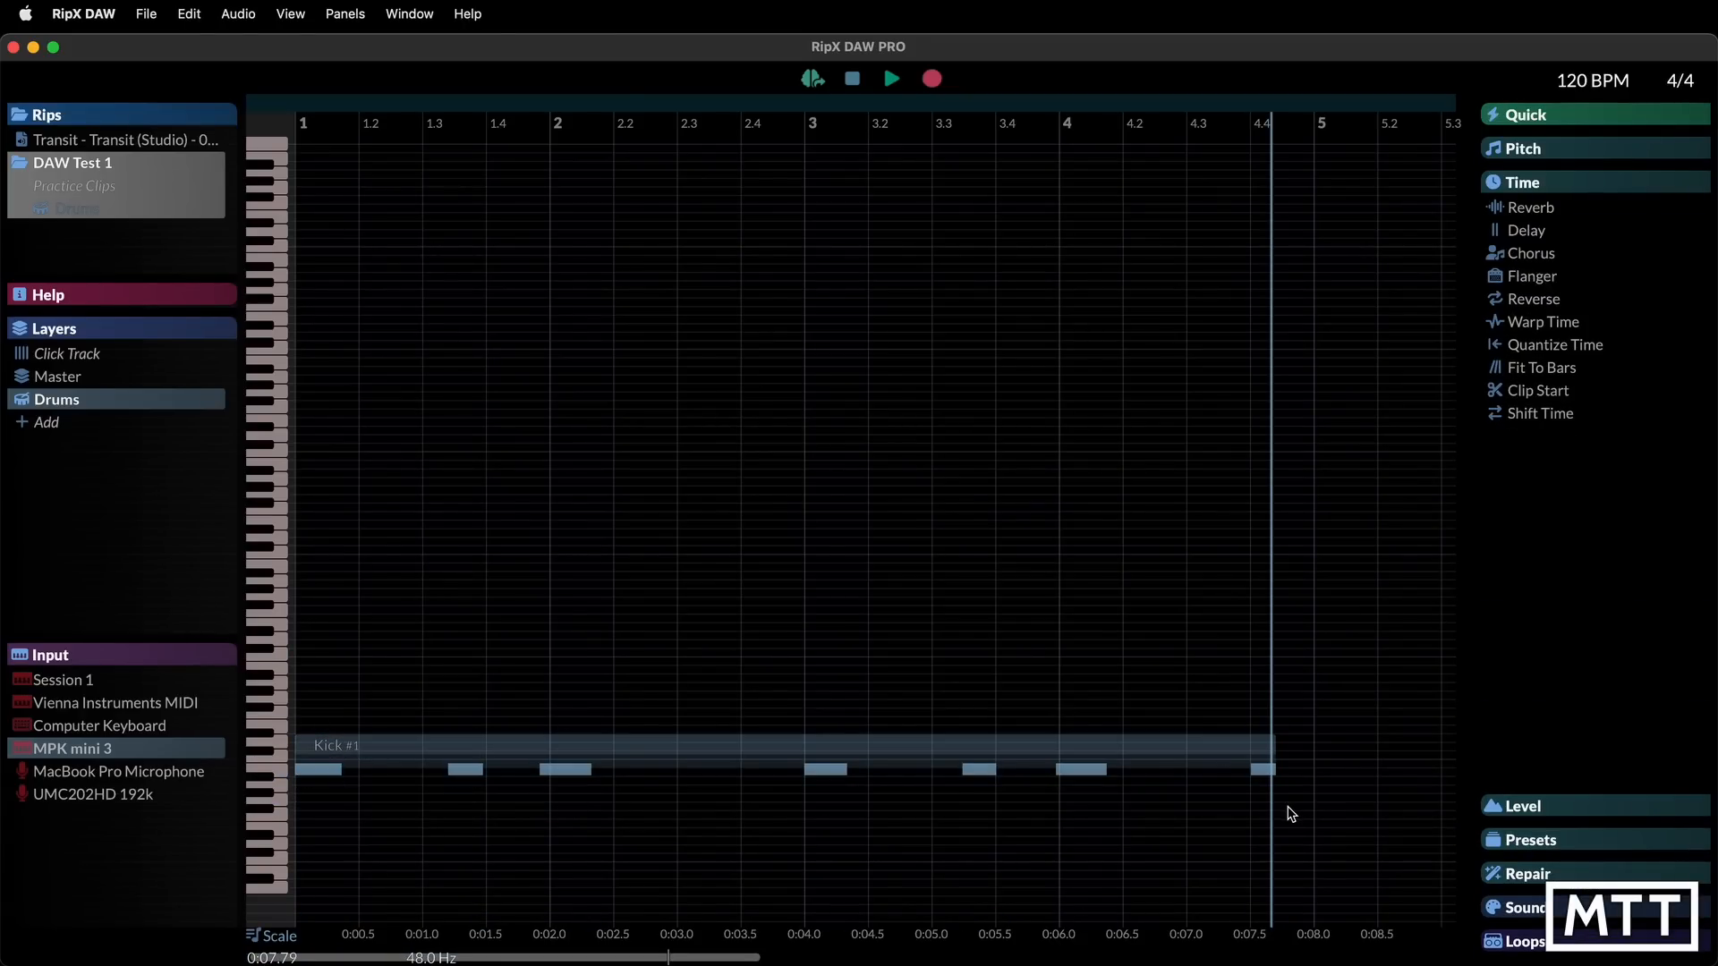
left_click_drag(1287, 808, 301, 774)
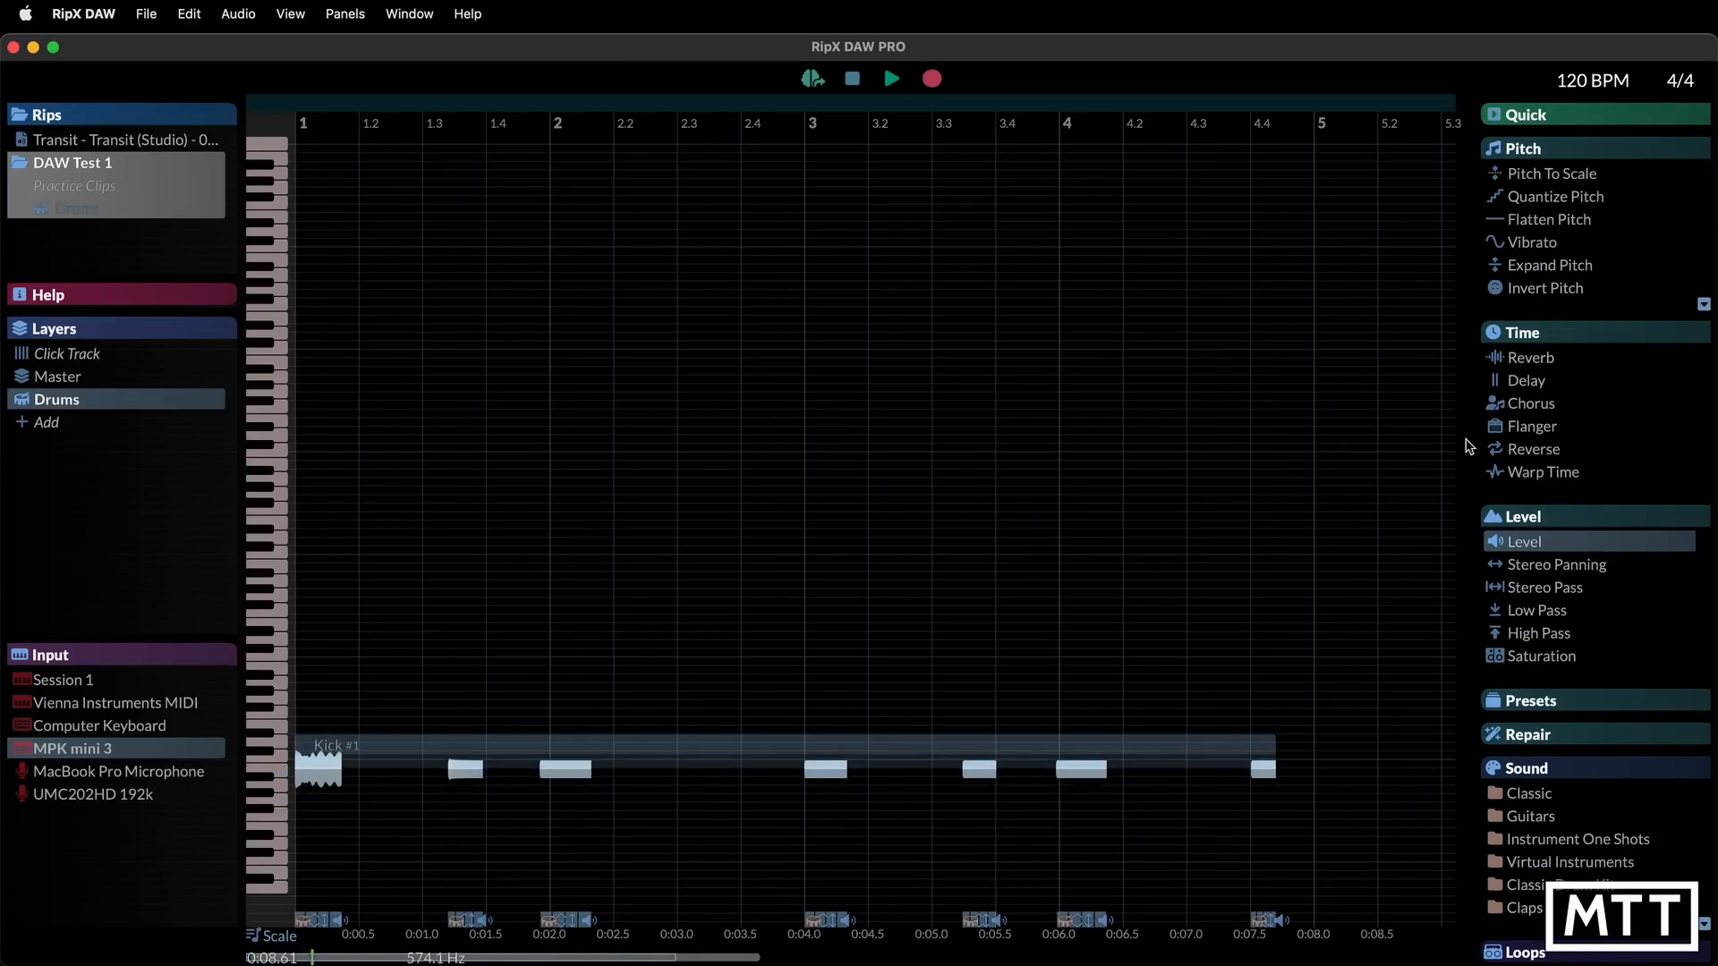
Collapse the Level effects section and apply Quantize Time strongly to the selected Kick notes, and clear the selection
scroll(1575, 489, "down", 1)
scroll(1578, 488, "down", 2)
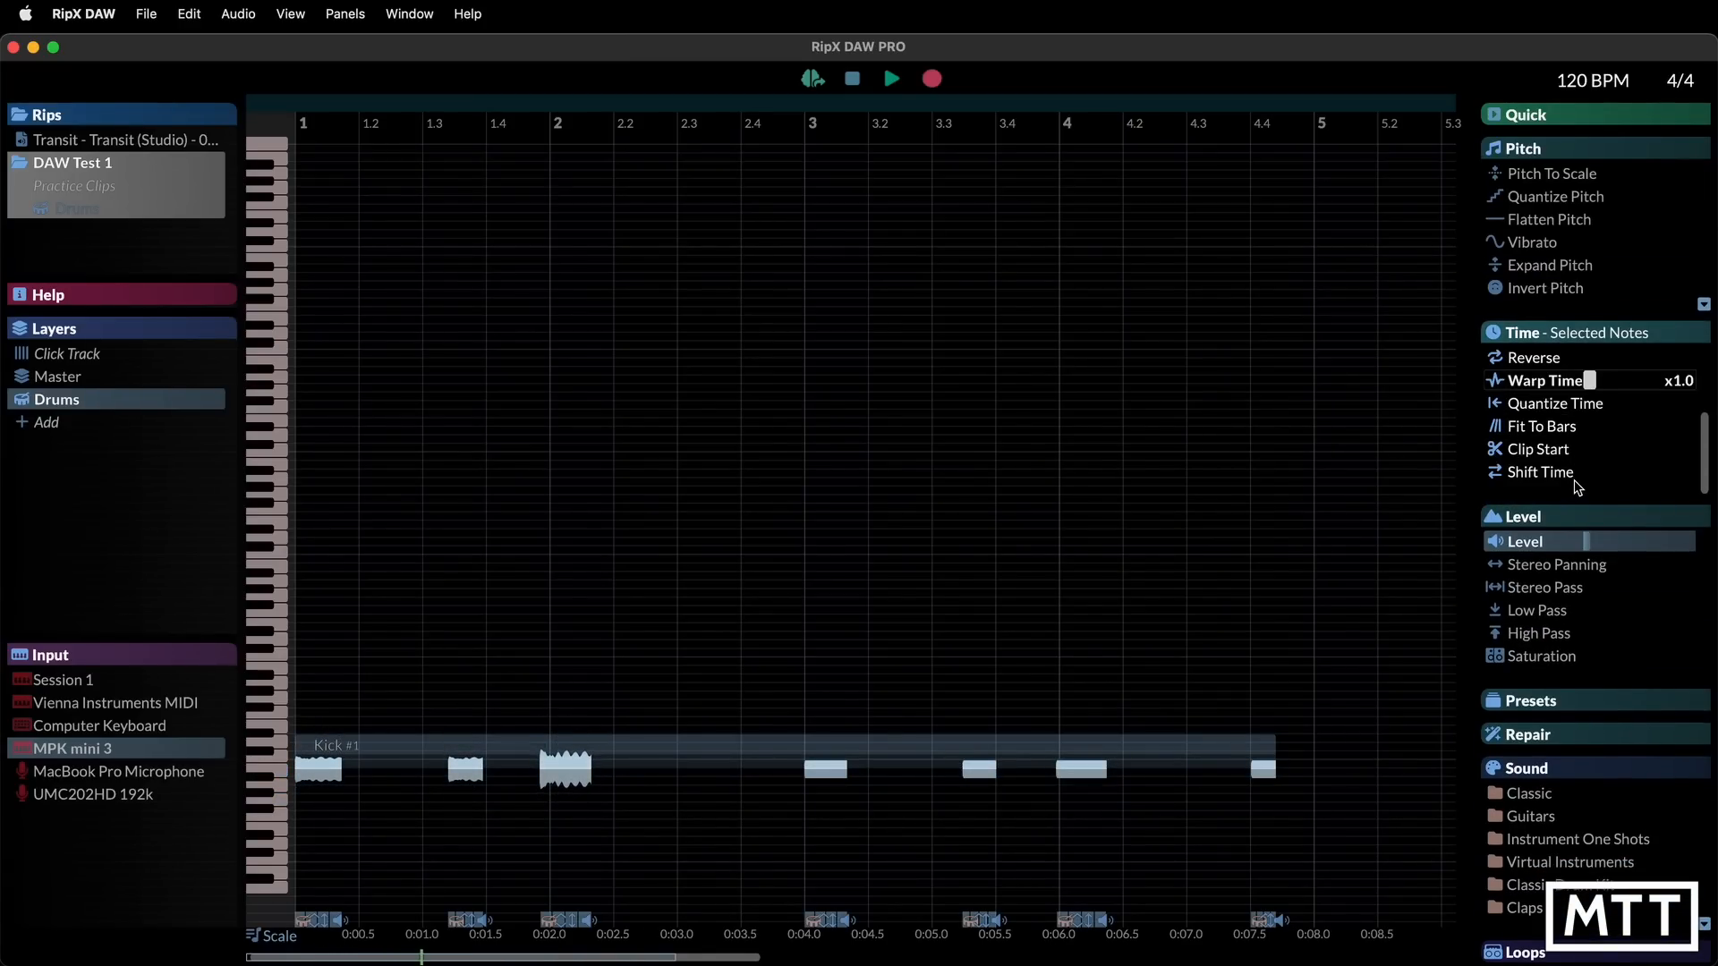
left_click(1494, 518)
scroll(1531, 550, "up", 4)
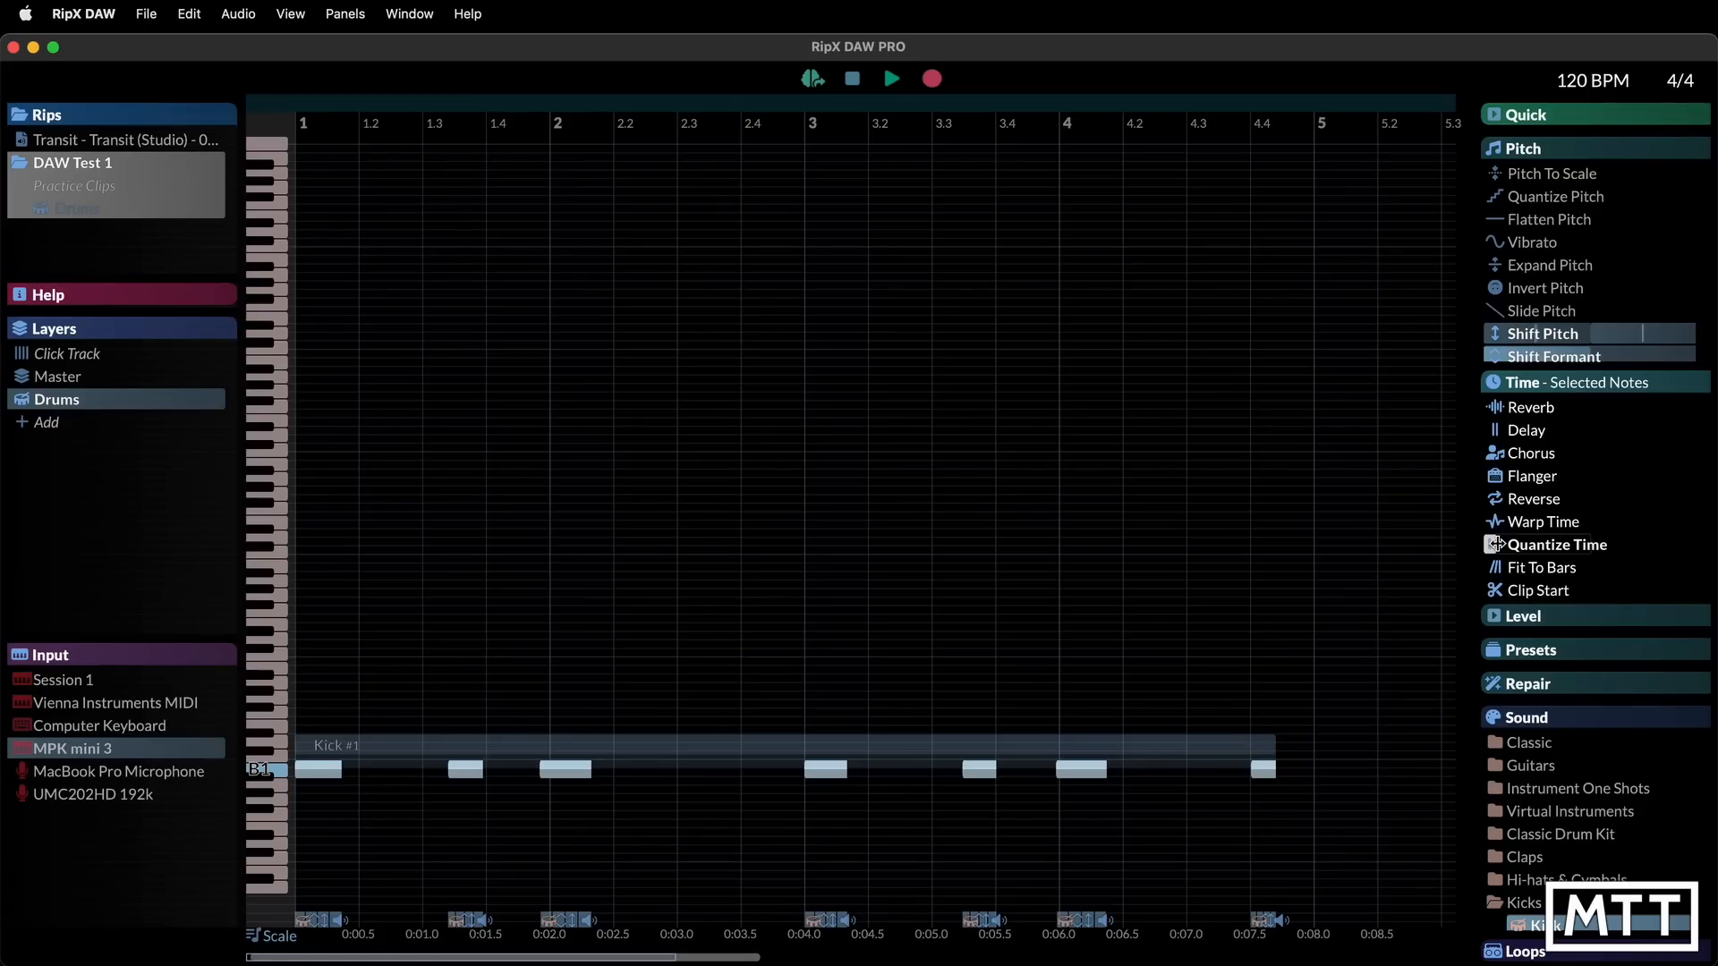
left_click_drag(1494, 545, 1614, 552)
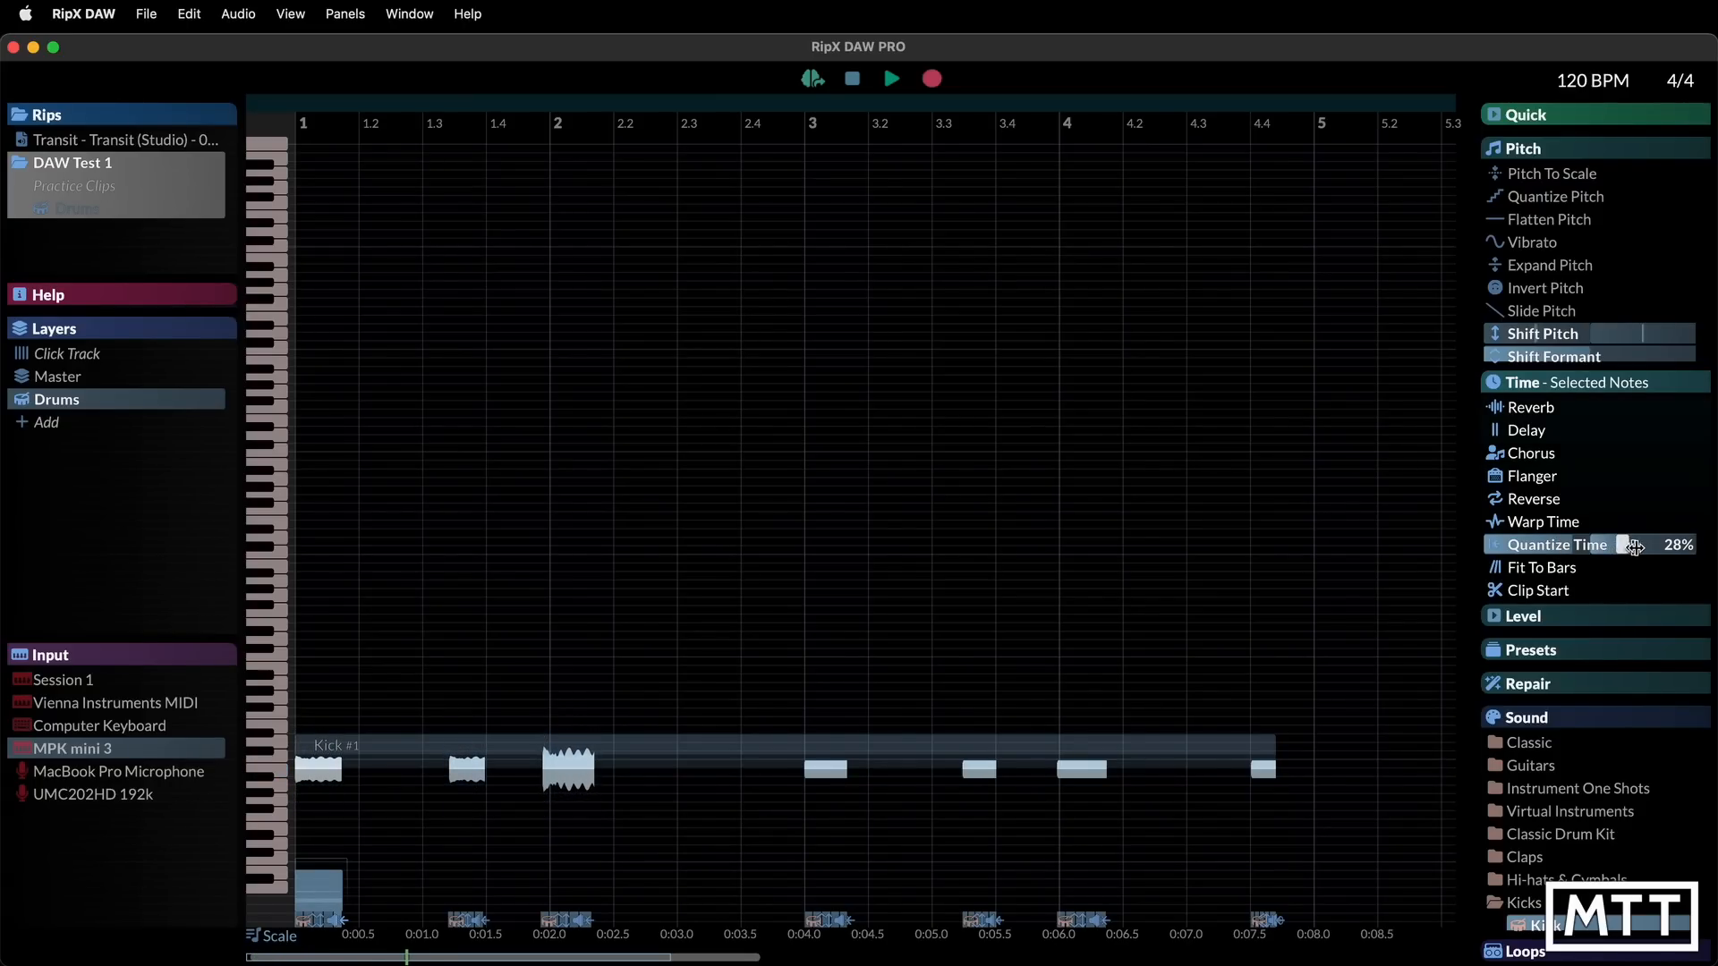
left_click_drag(1630, 548, 1683, 548)
left_click(1395, 602)
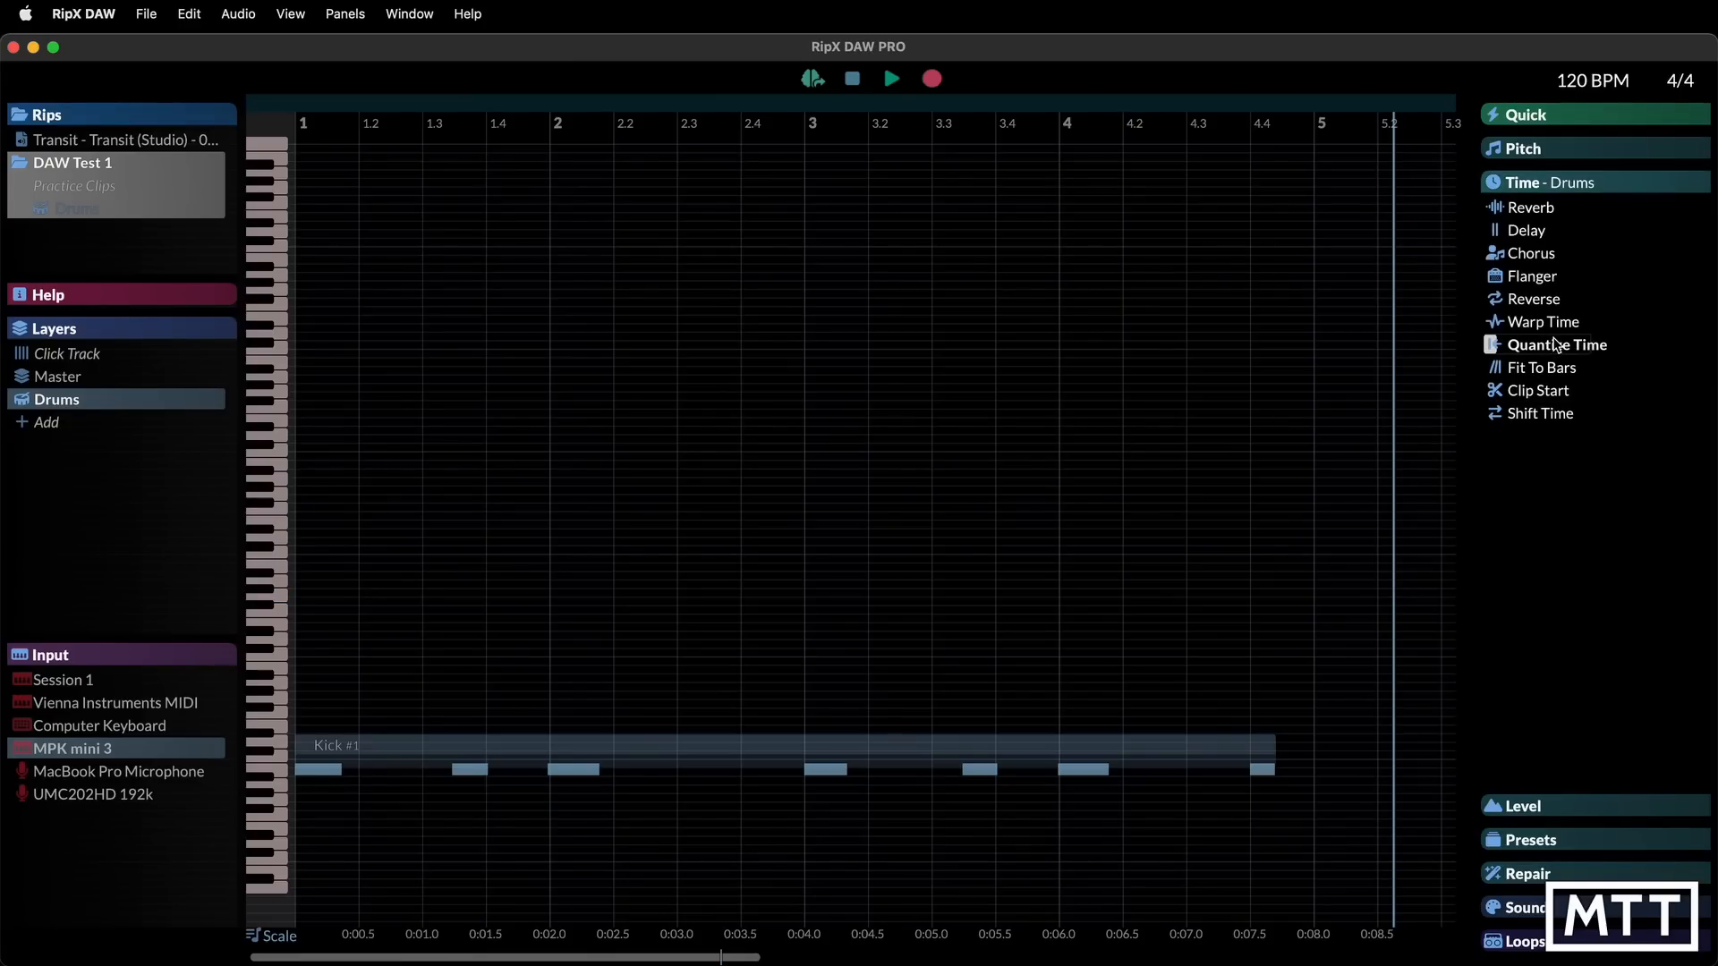
Return to the start of the project and record a second four-bar drum part over the Kick part
mouse_move(1622, 345)
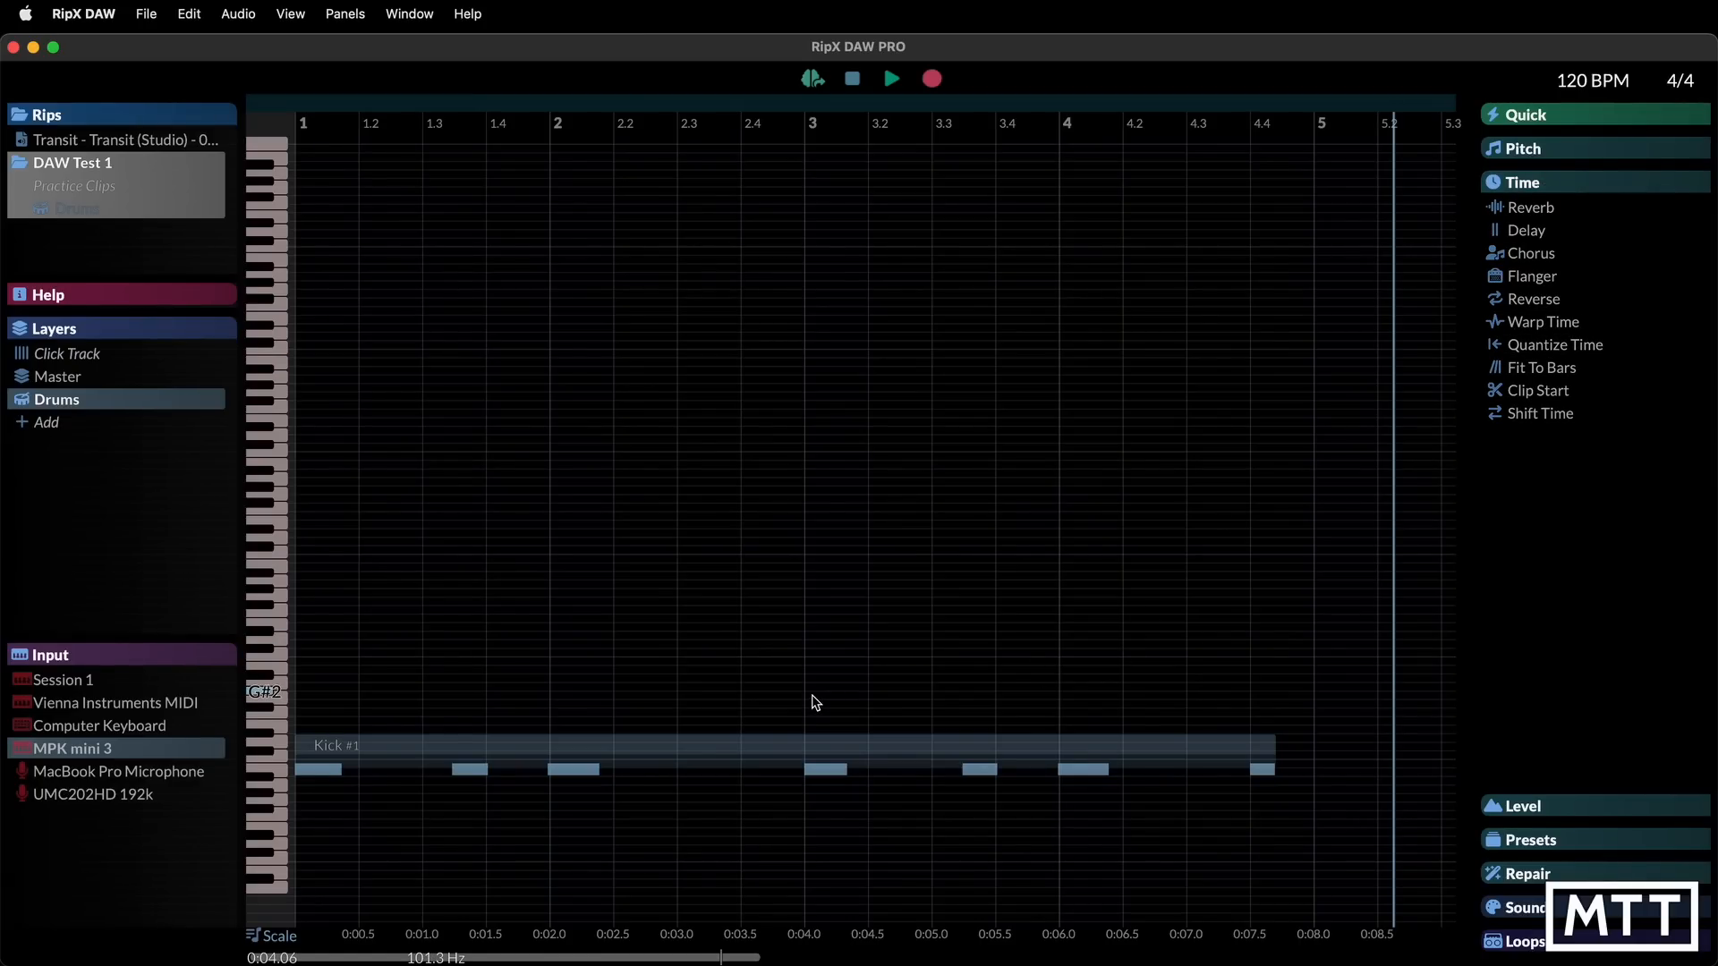
left_click(852, 82)
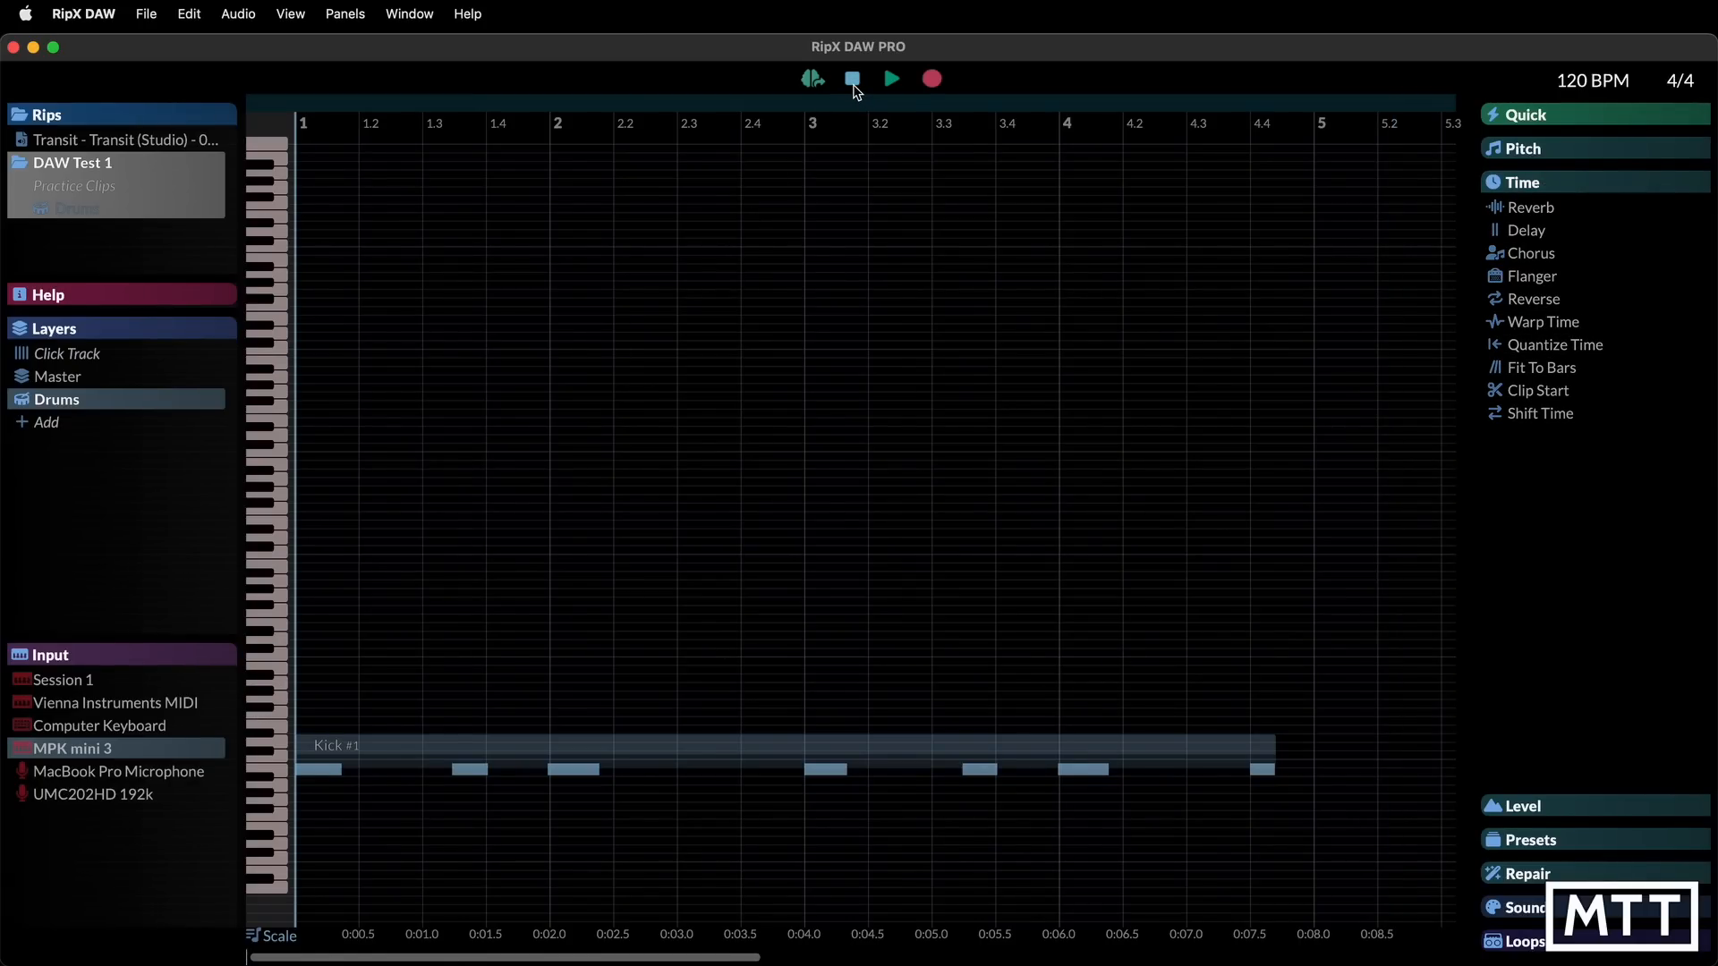
left_click(931, 79)
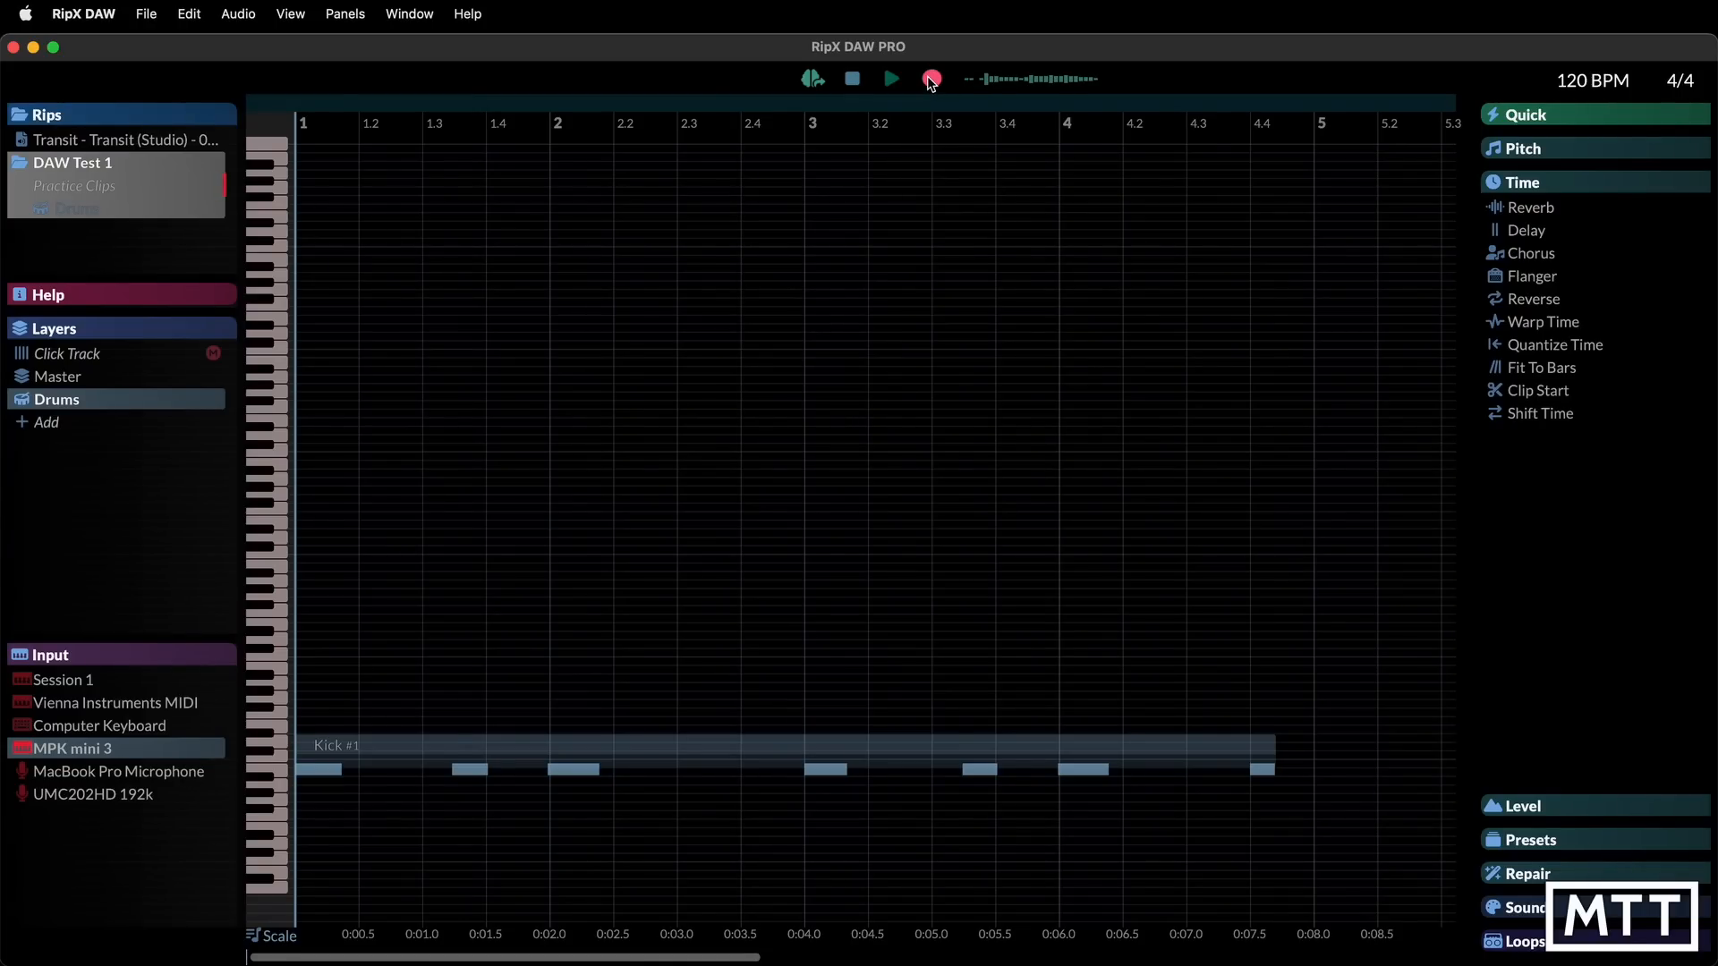
left_click(931, 79)
left_click(931, 79)
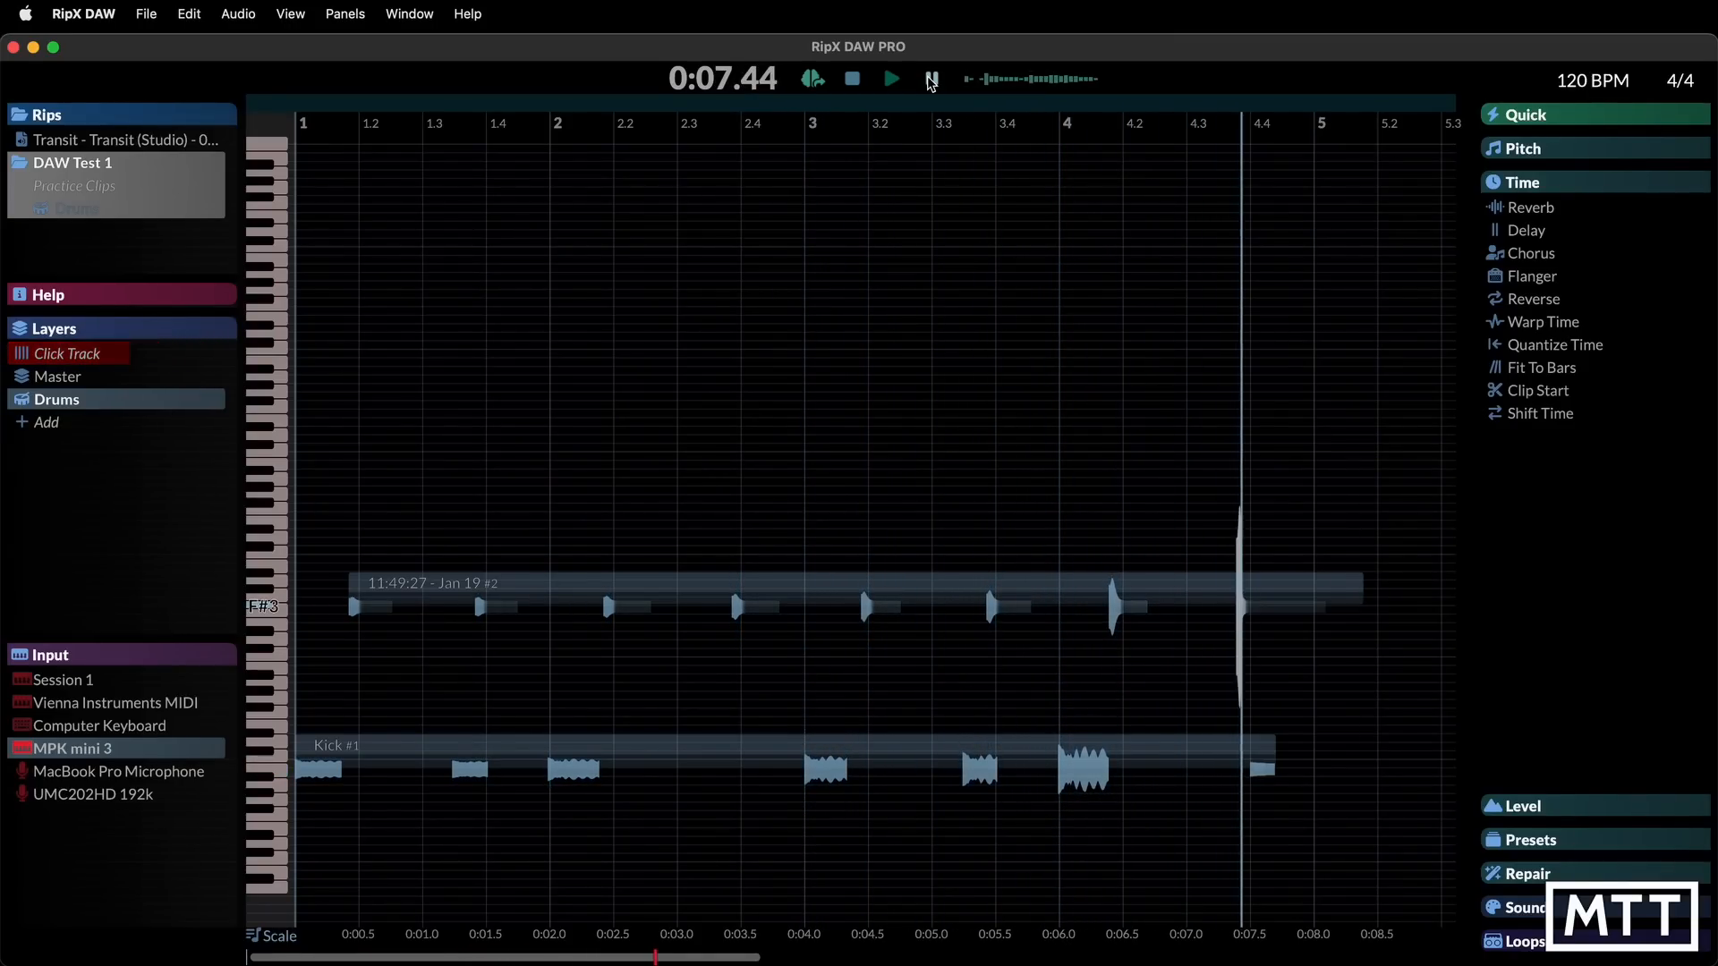
left_click(931, 81)
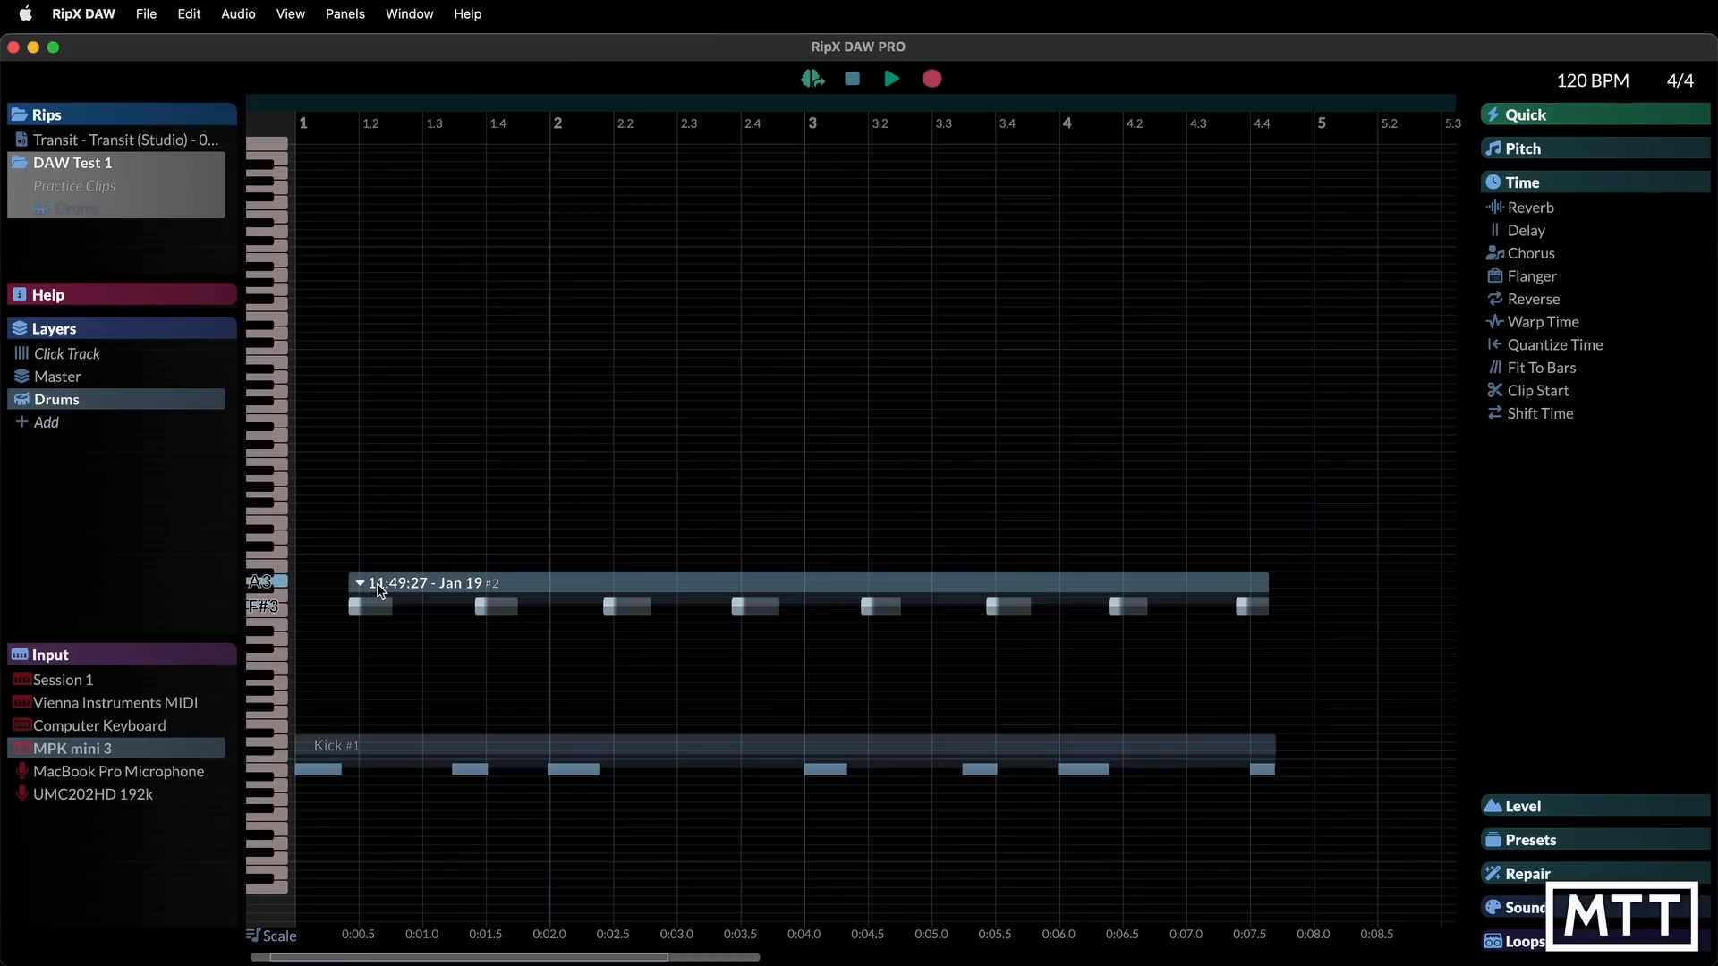
Shift the newly recorded group slightly later so its first hit lands on beat 1.2
left_click_drag(377, 588, 394, 590)
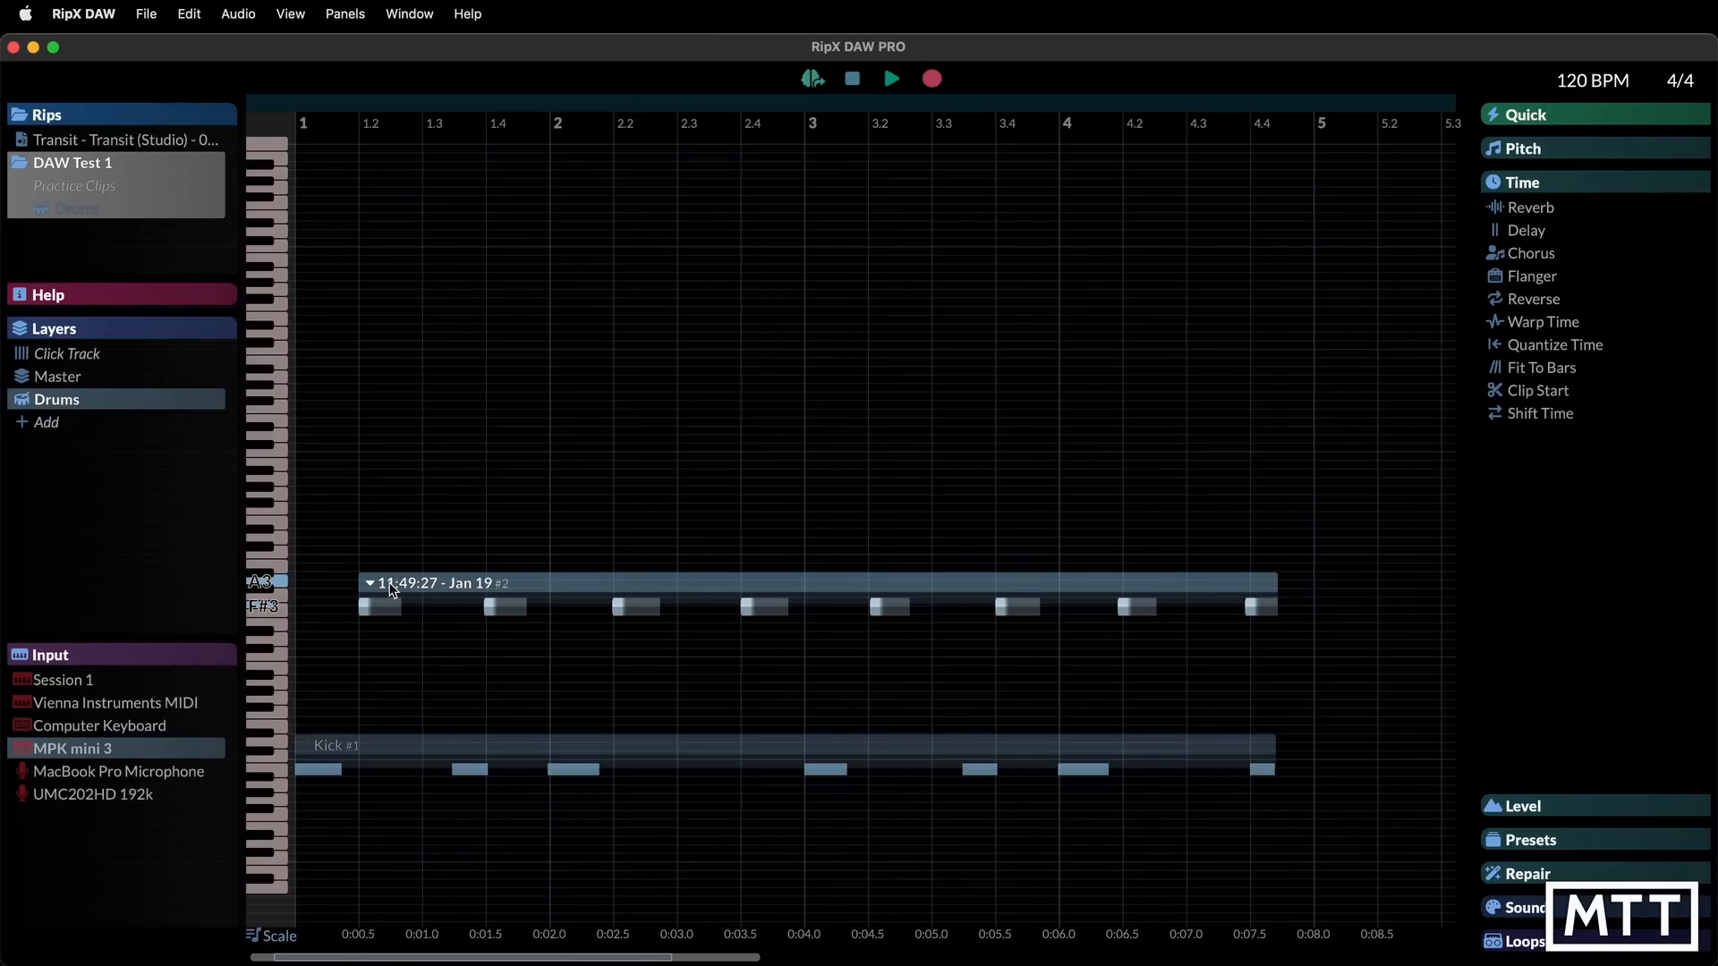
left_click(834, 664)
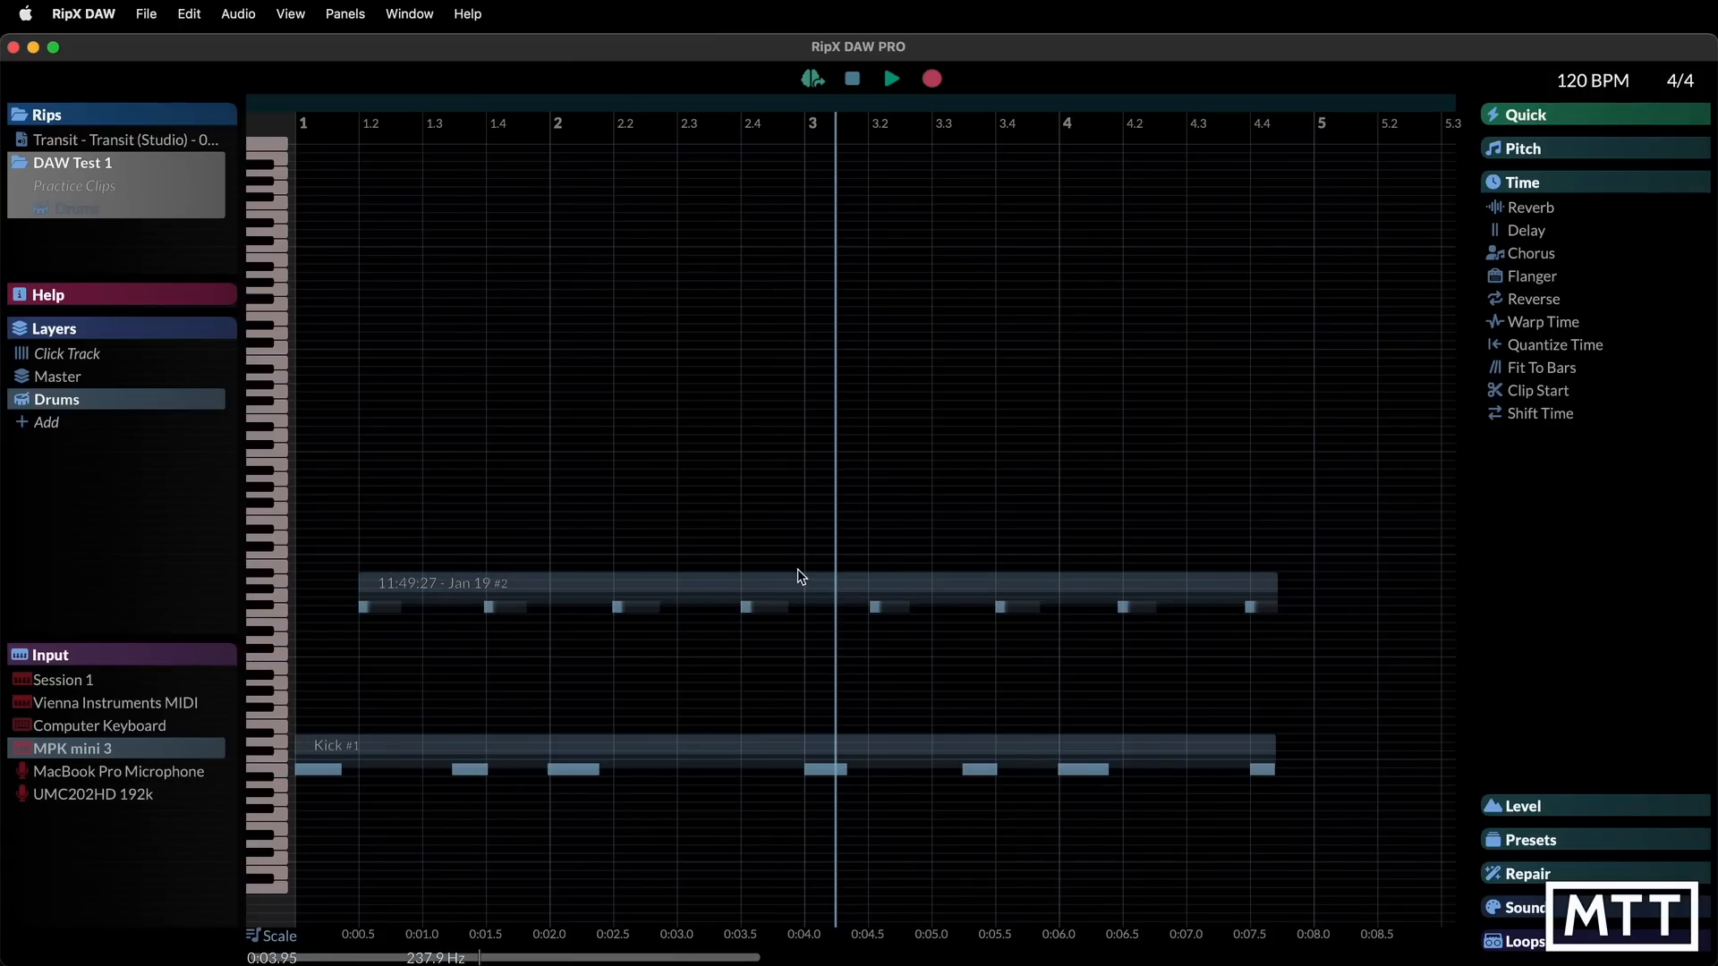
Try applying Quantize Time to the shifted group's notes, including a 1/8 grid
left_click(783, 581)
left_click_drag(1596, 345, 1679, 345)
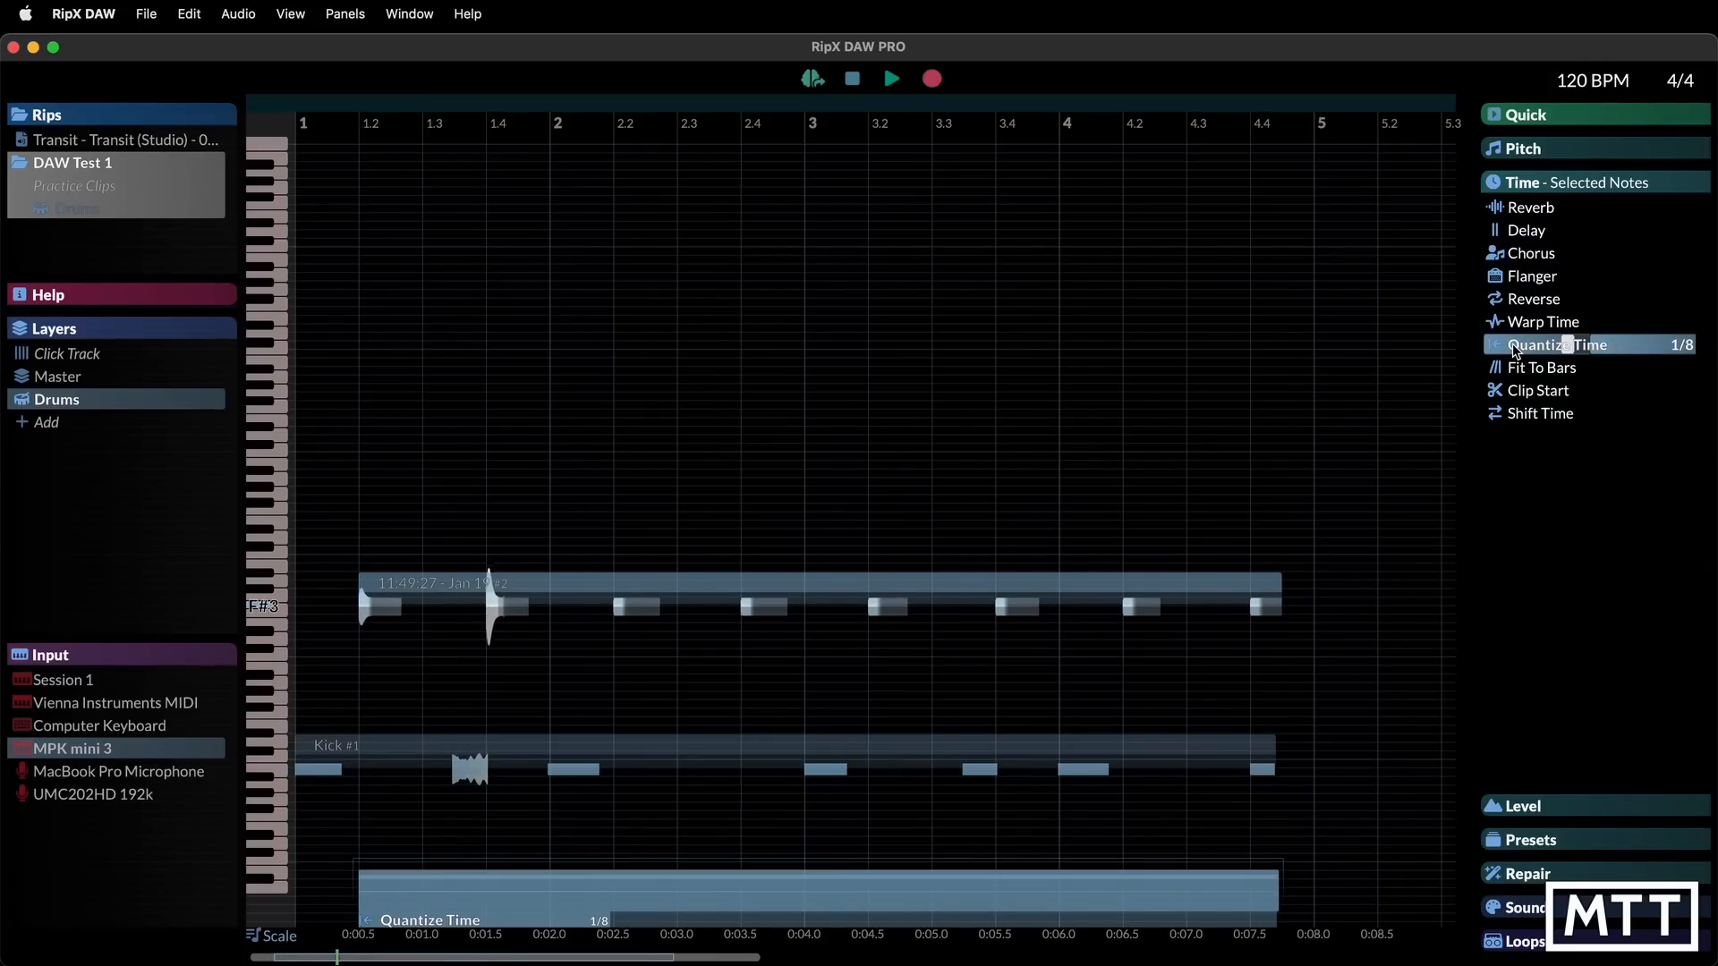
left_click(1196, 441)
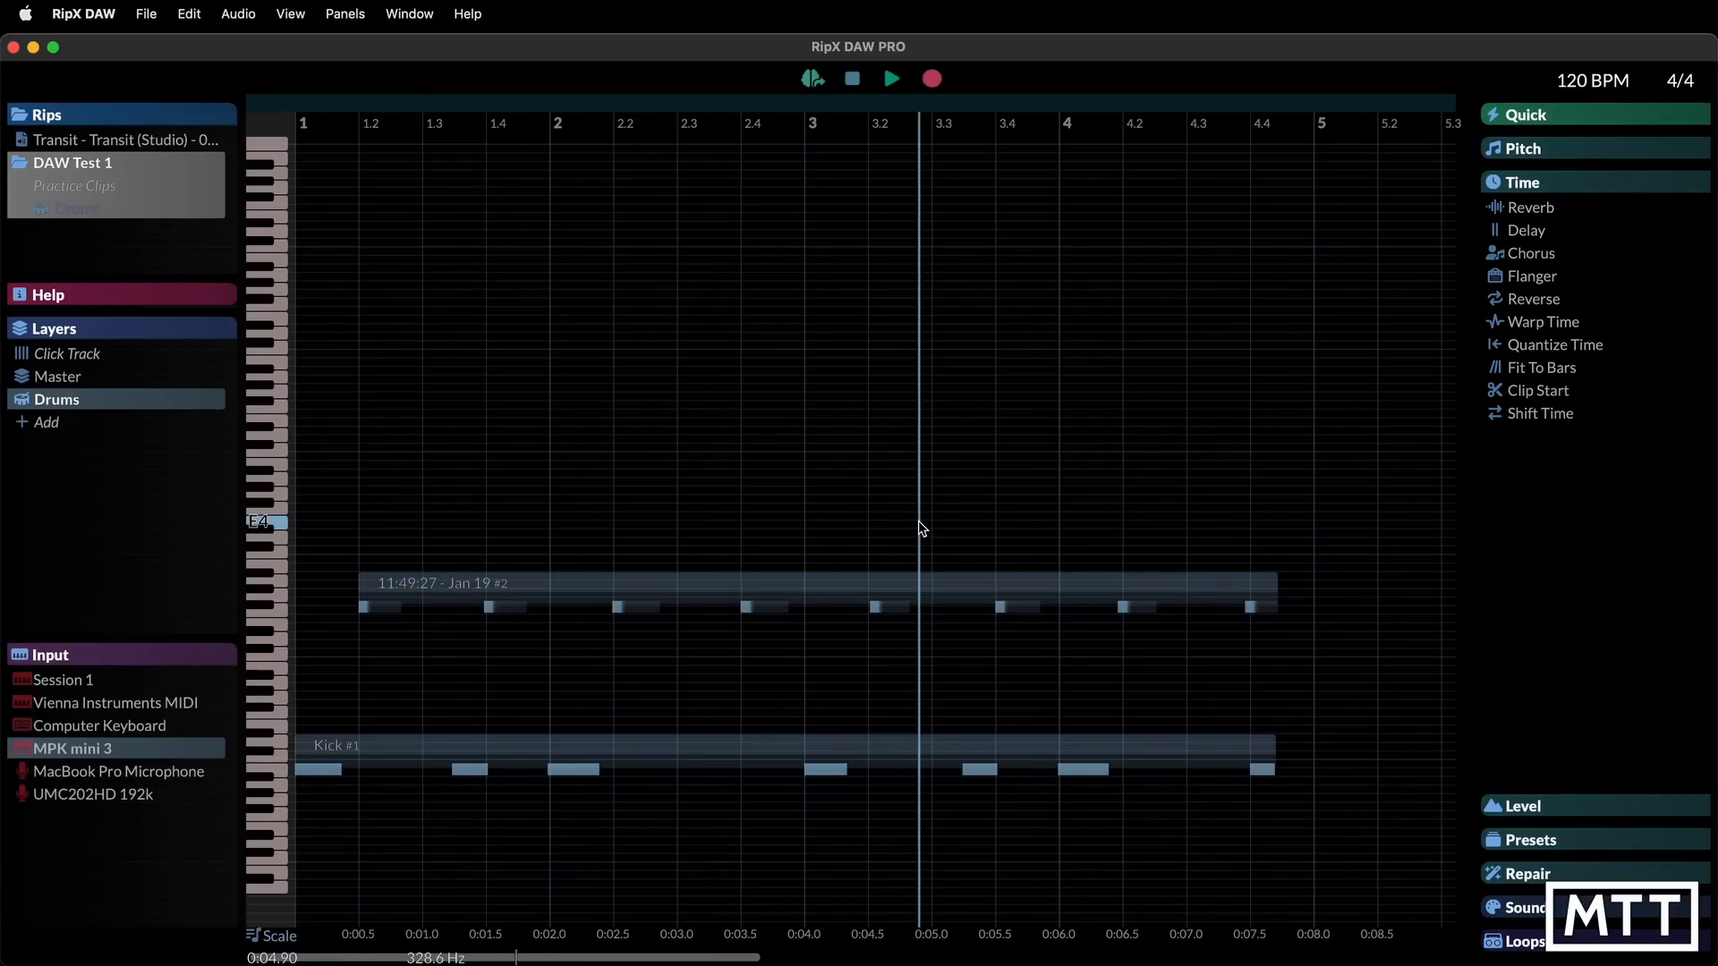
Rename the group above Kick as Snare and clear the selection
right_click(481, 586)
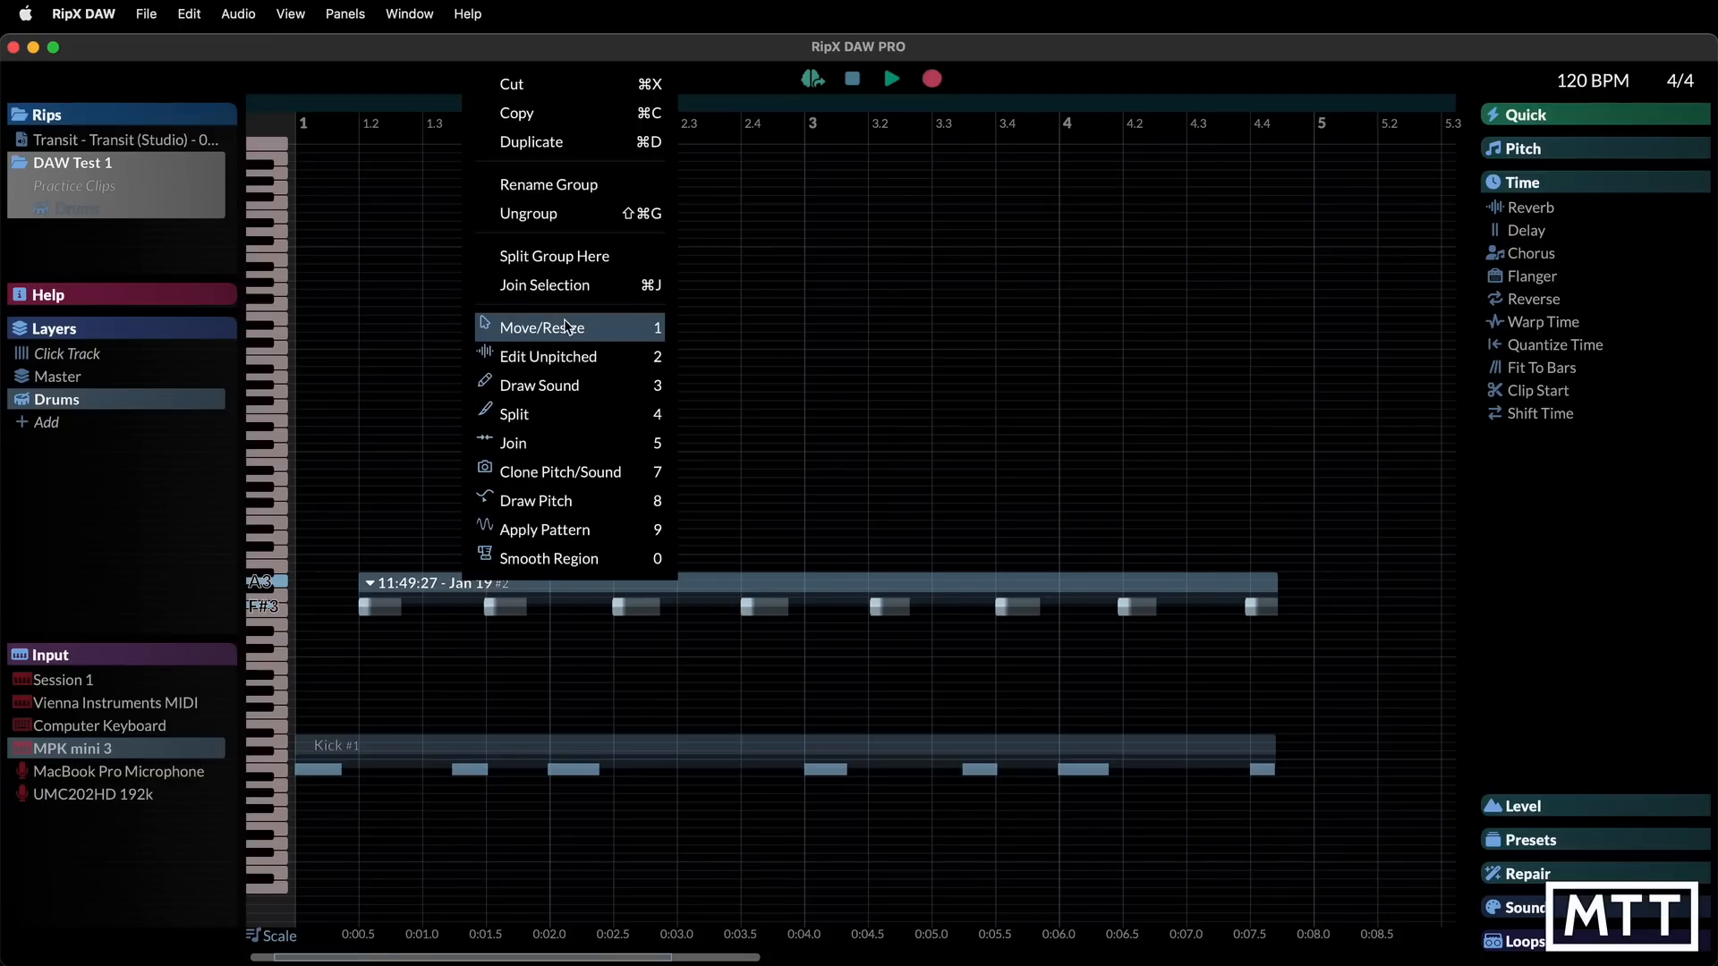
left_click(530, 184)
type("Snare")
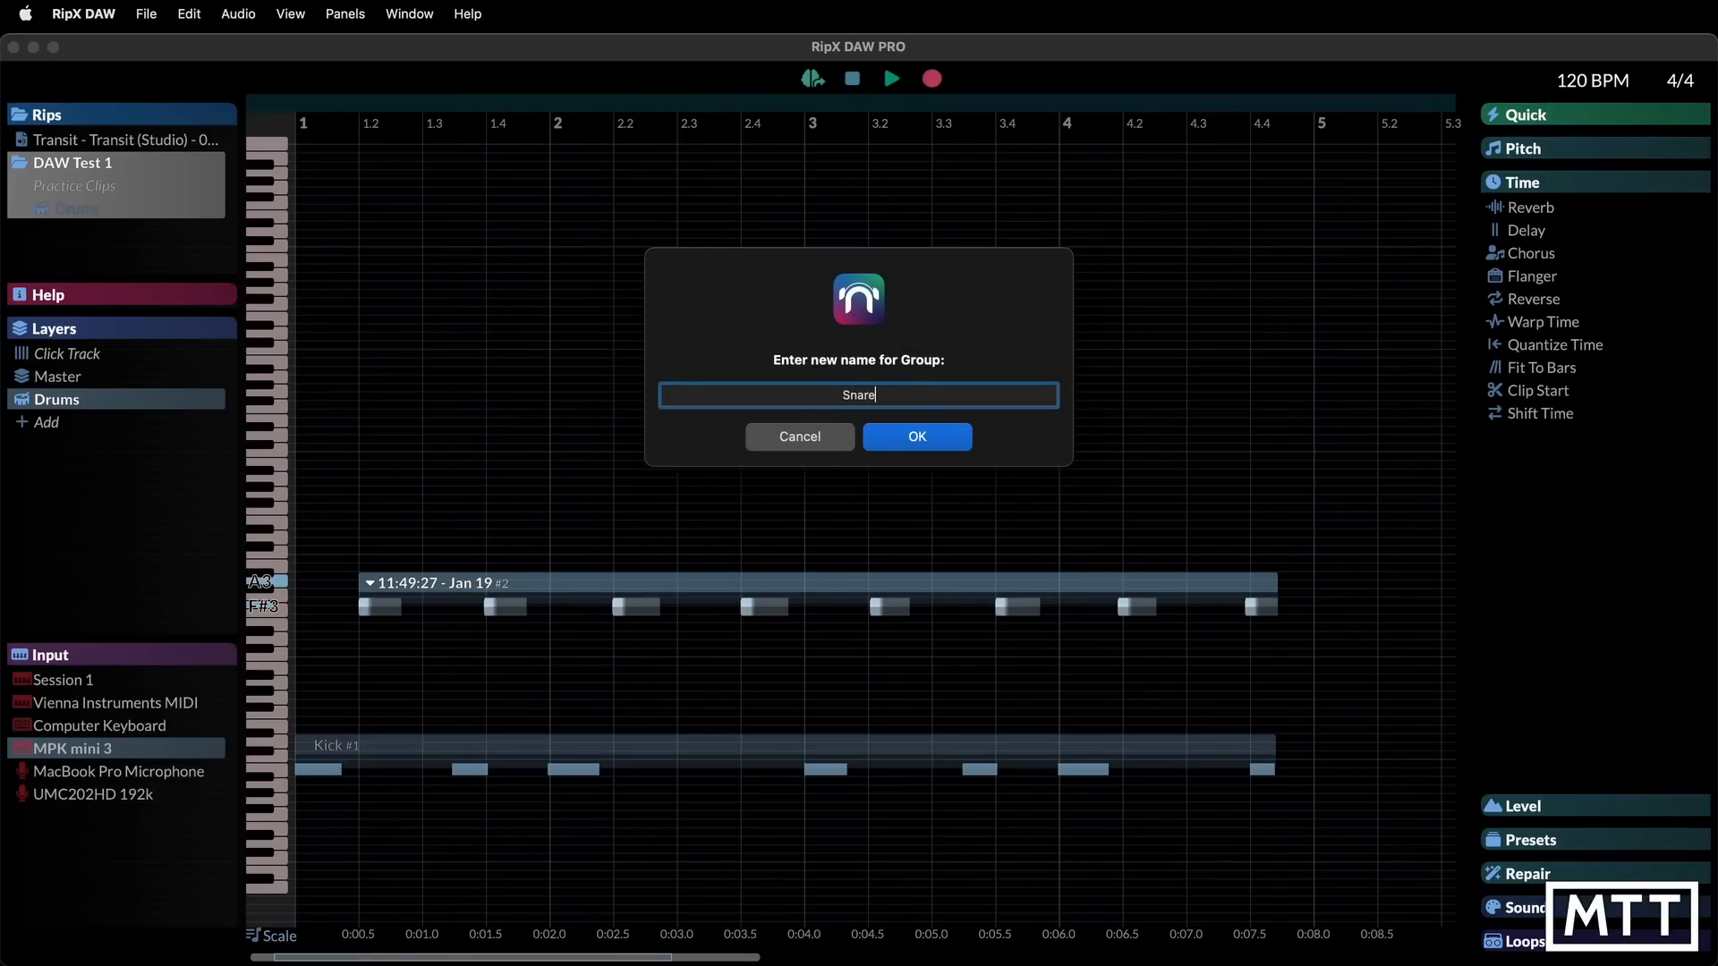
key("Return")
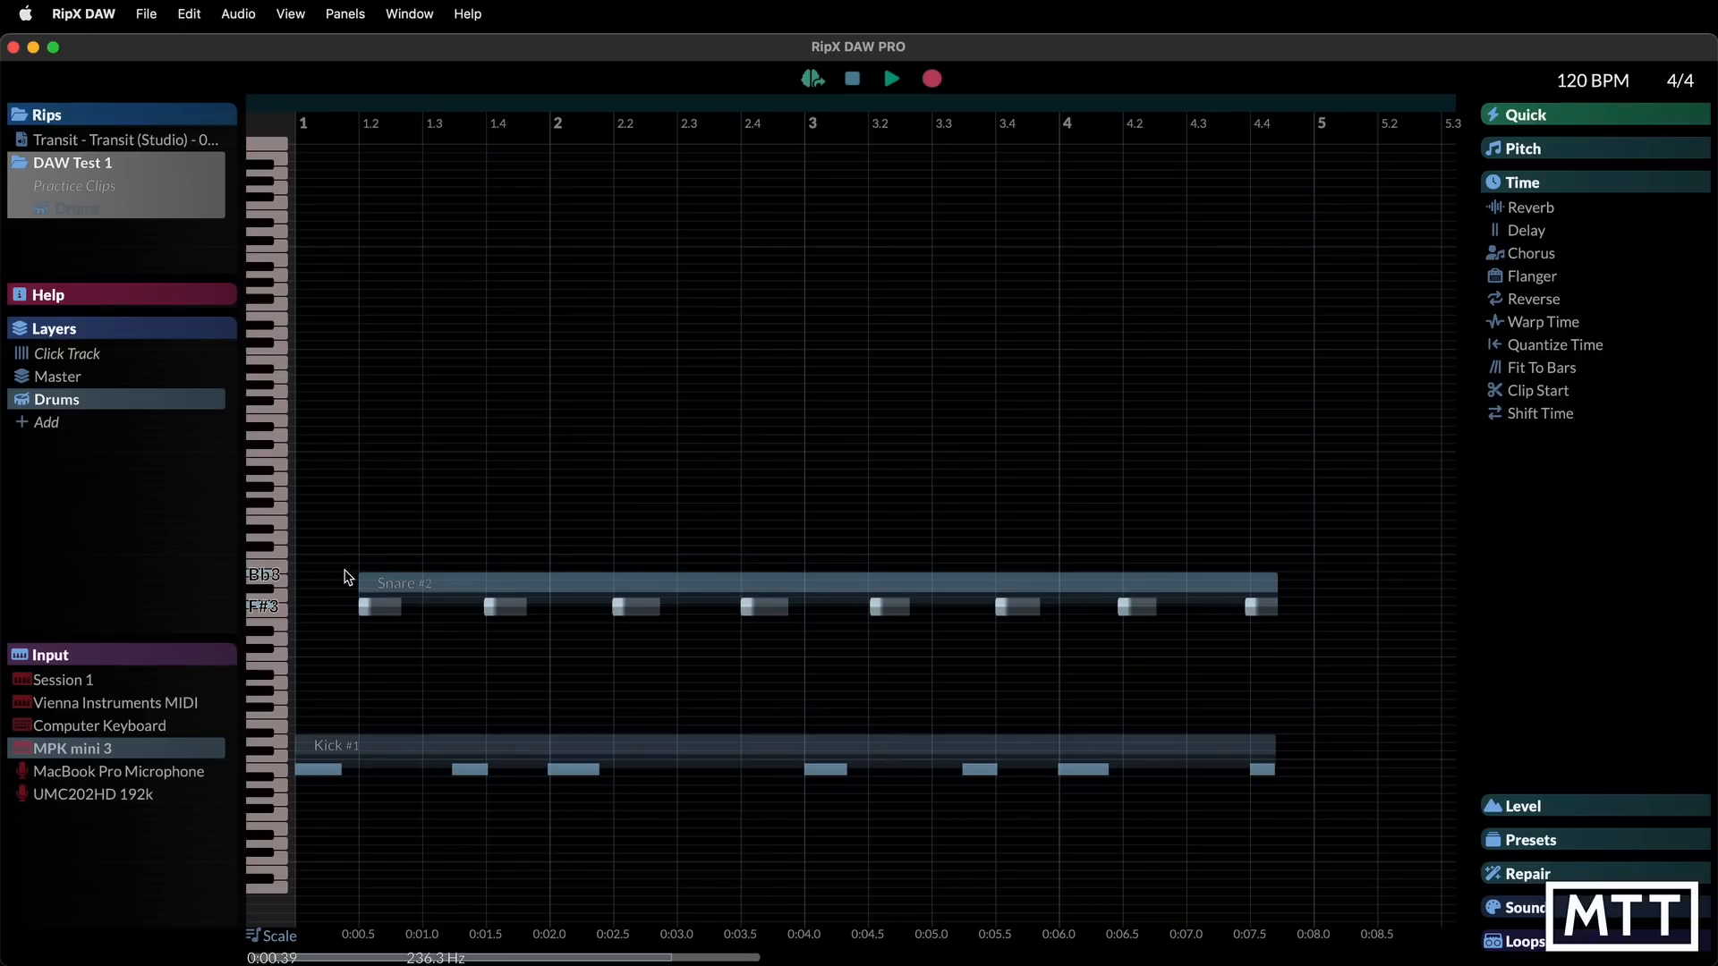
left_click(374, 565)
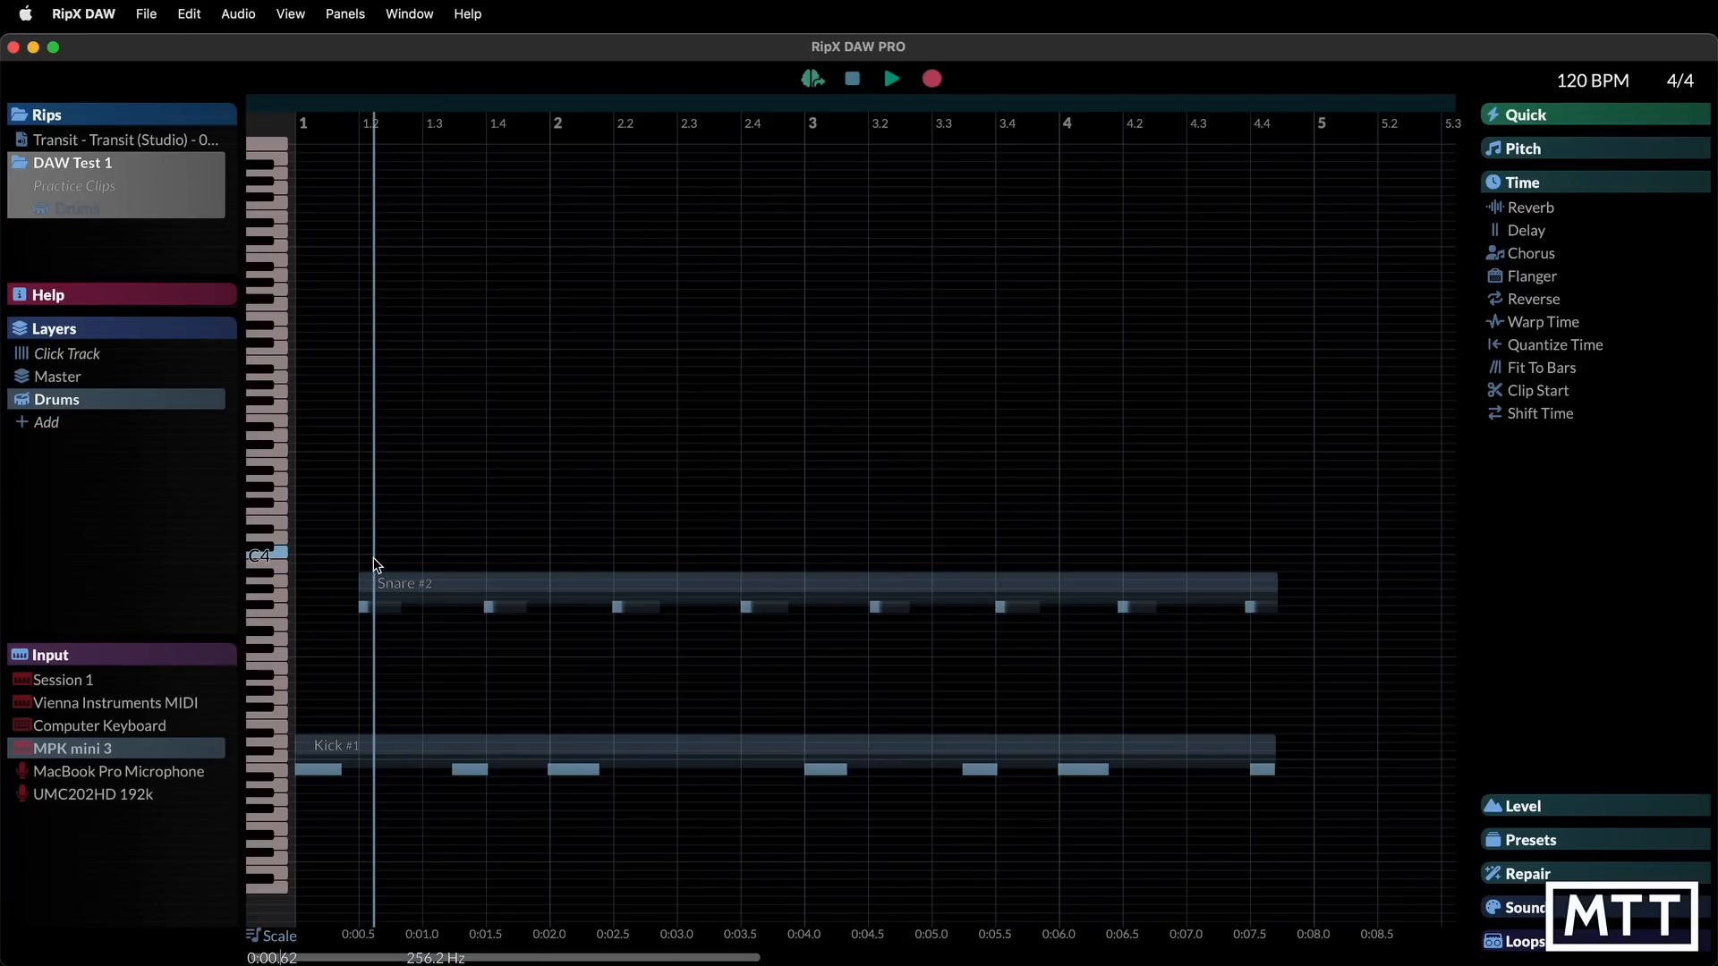
Return to the start and record a third four-bar part over the Kick and Snare parts
key("r")
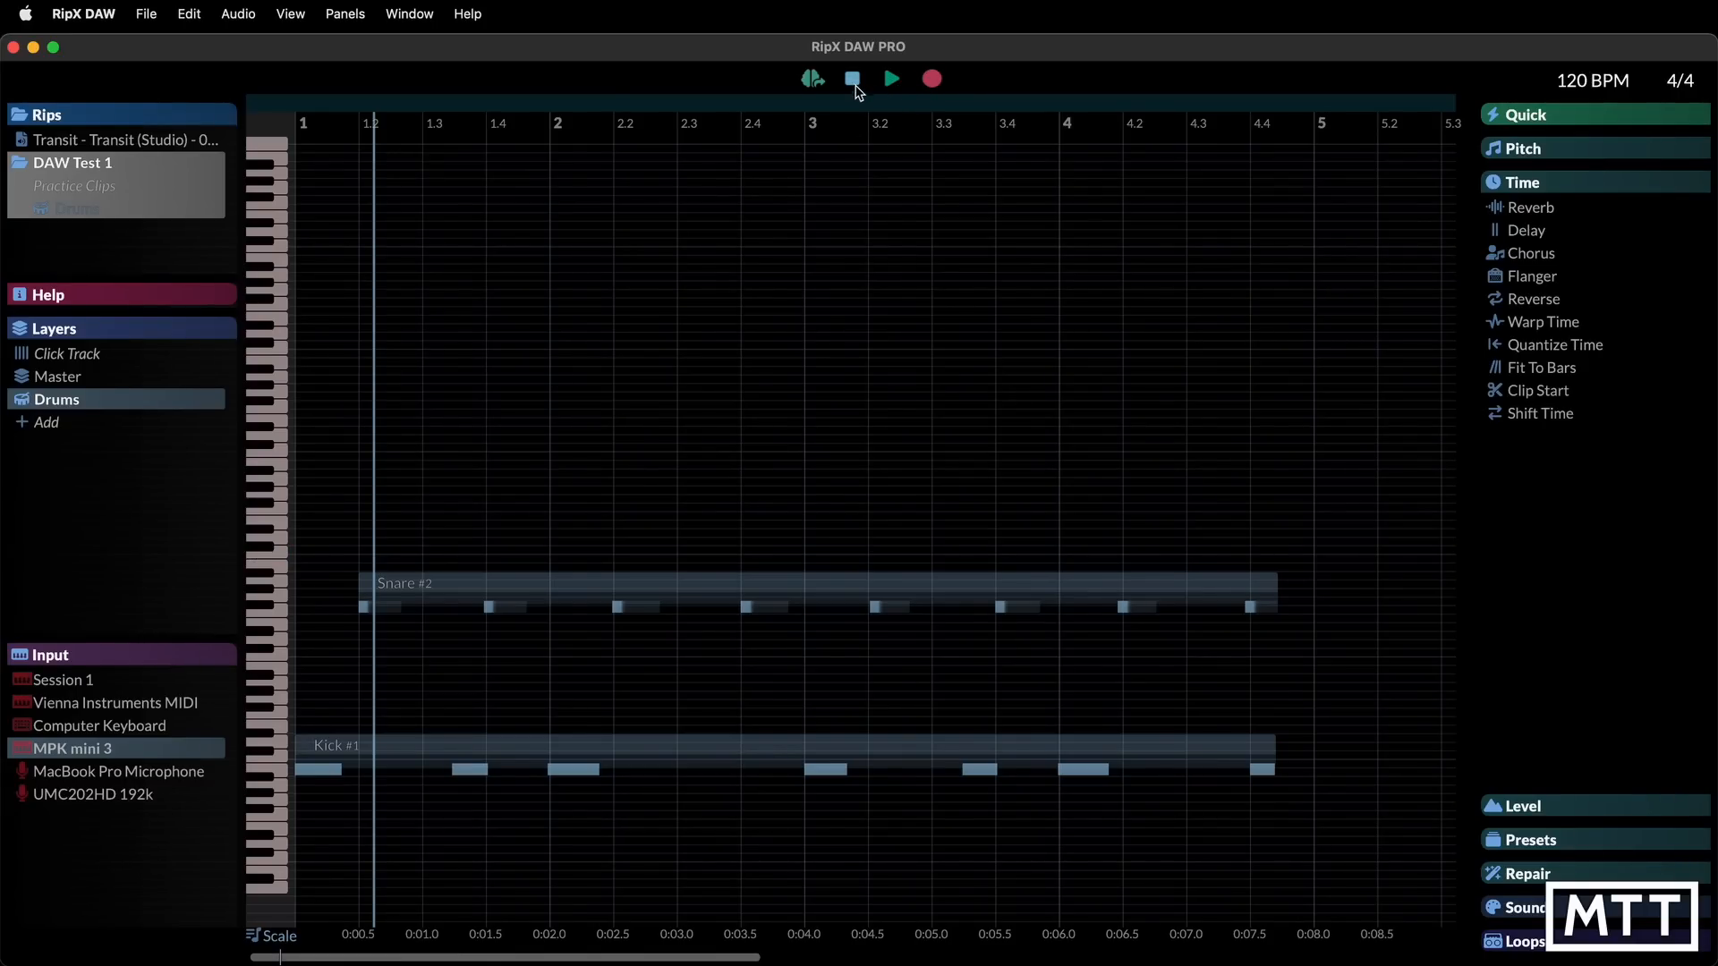
left_click(854, 85)
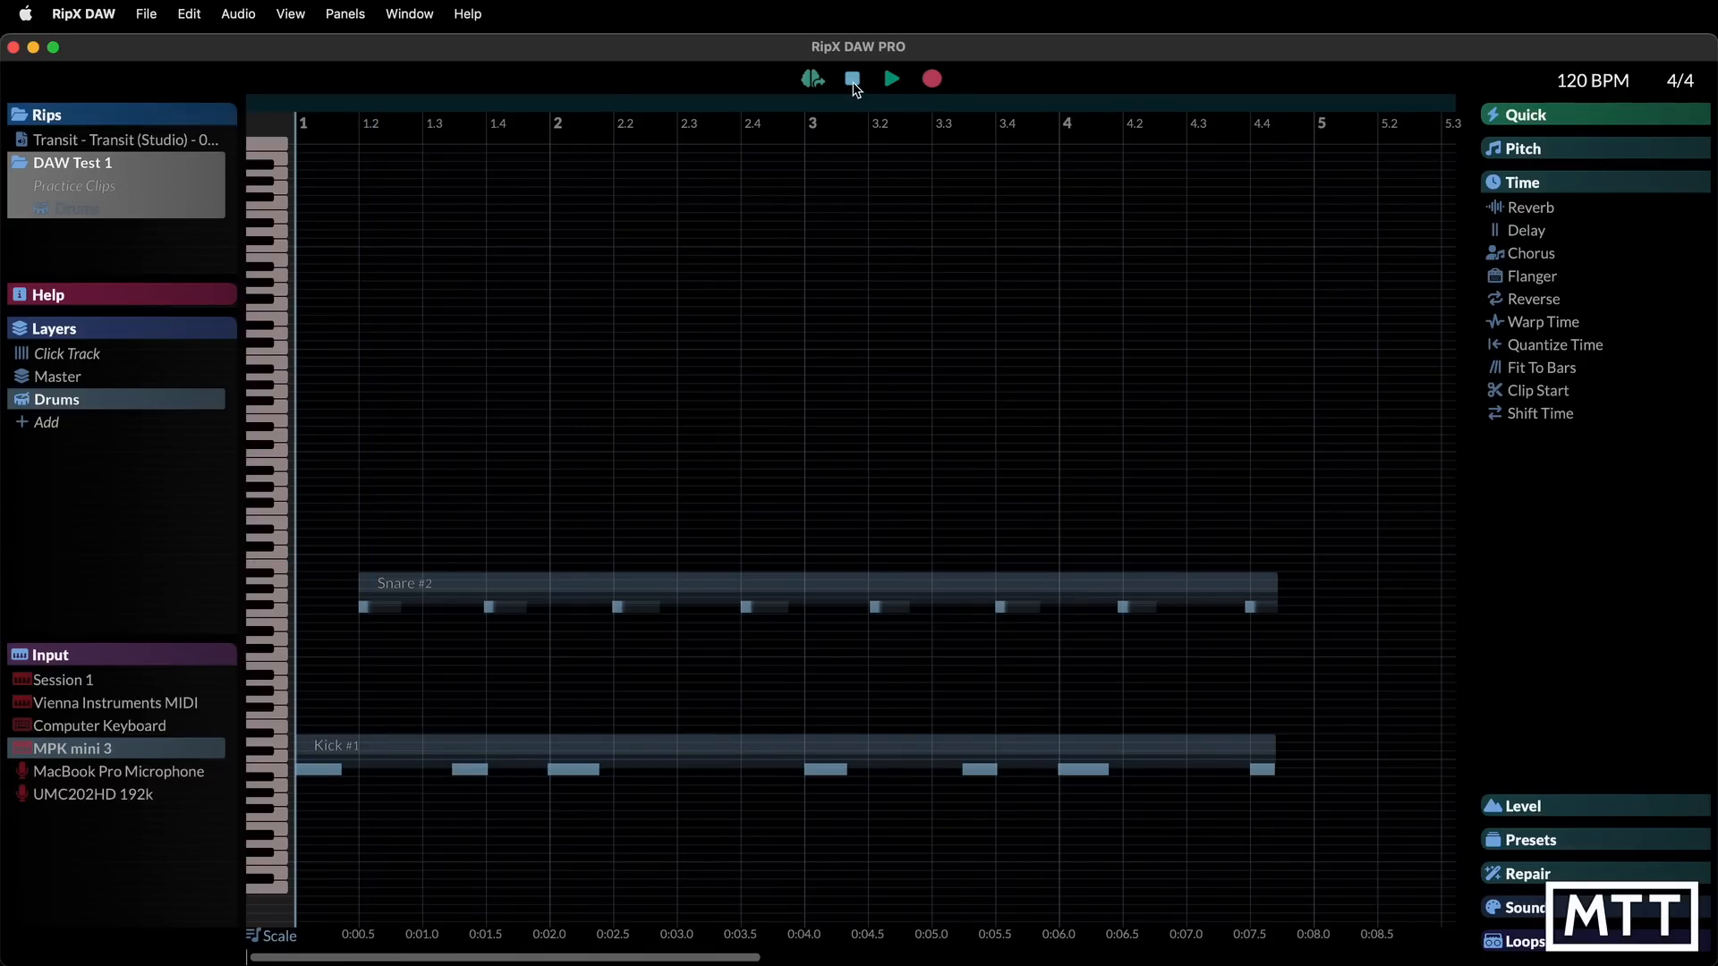
left_click(933, 81)
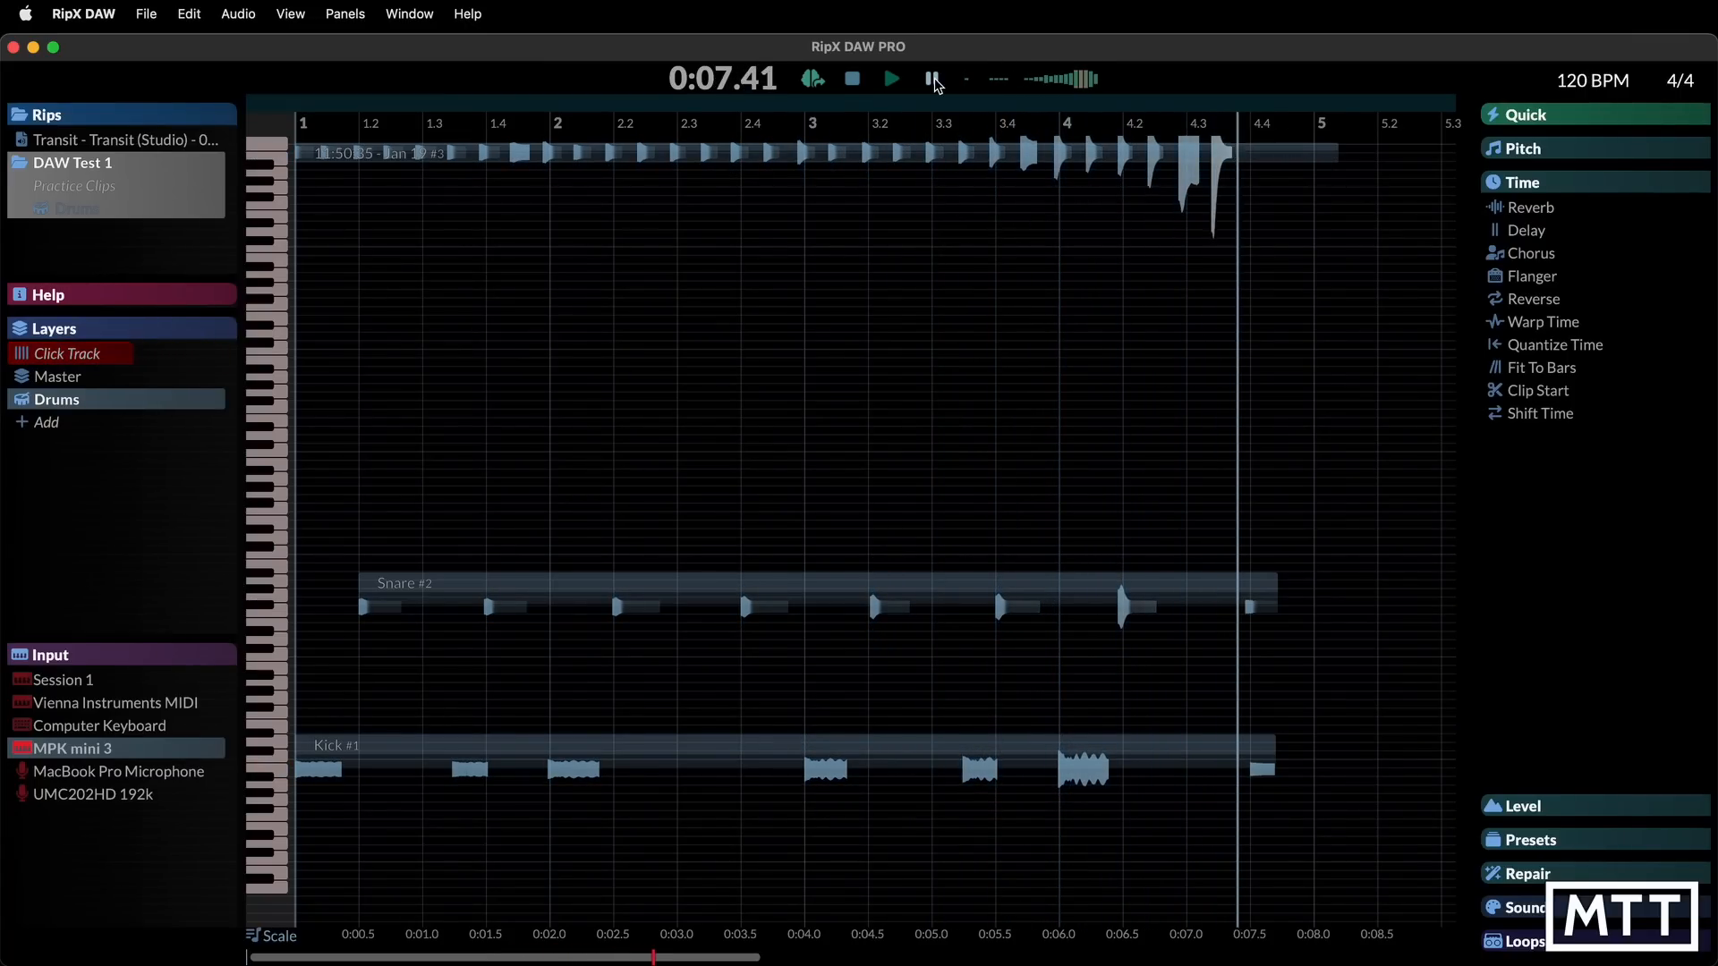
left_click(932, 79)
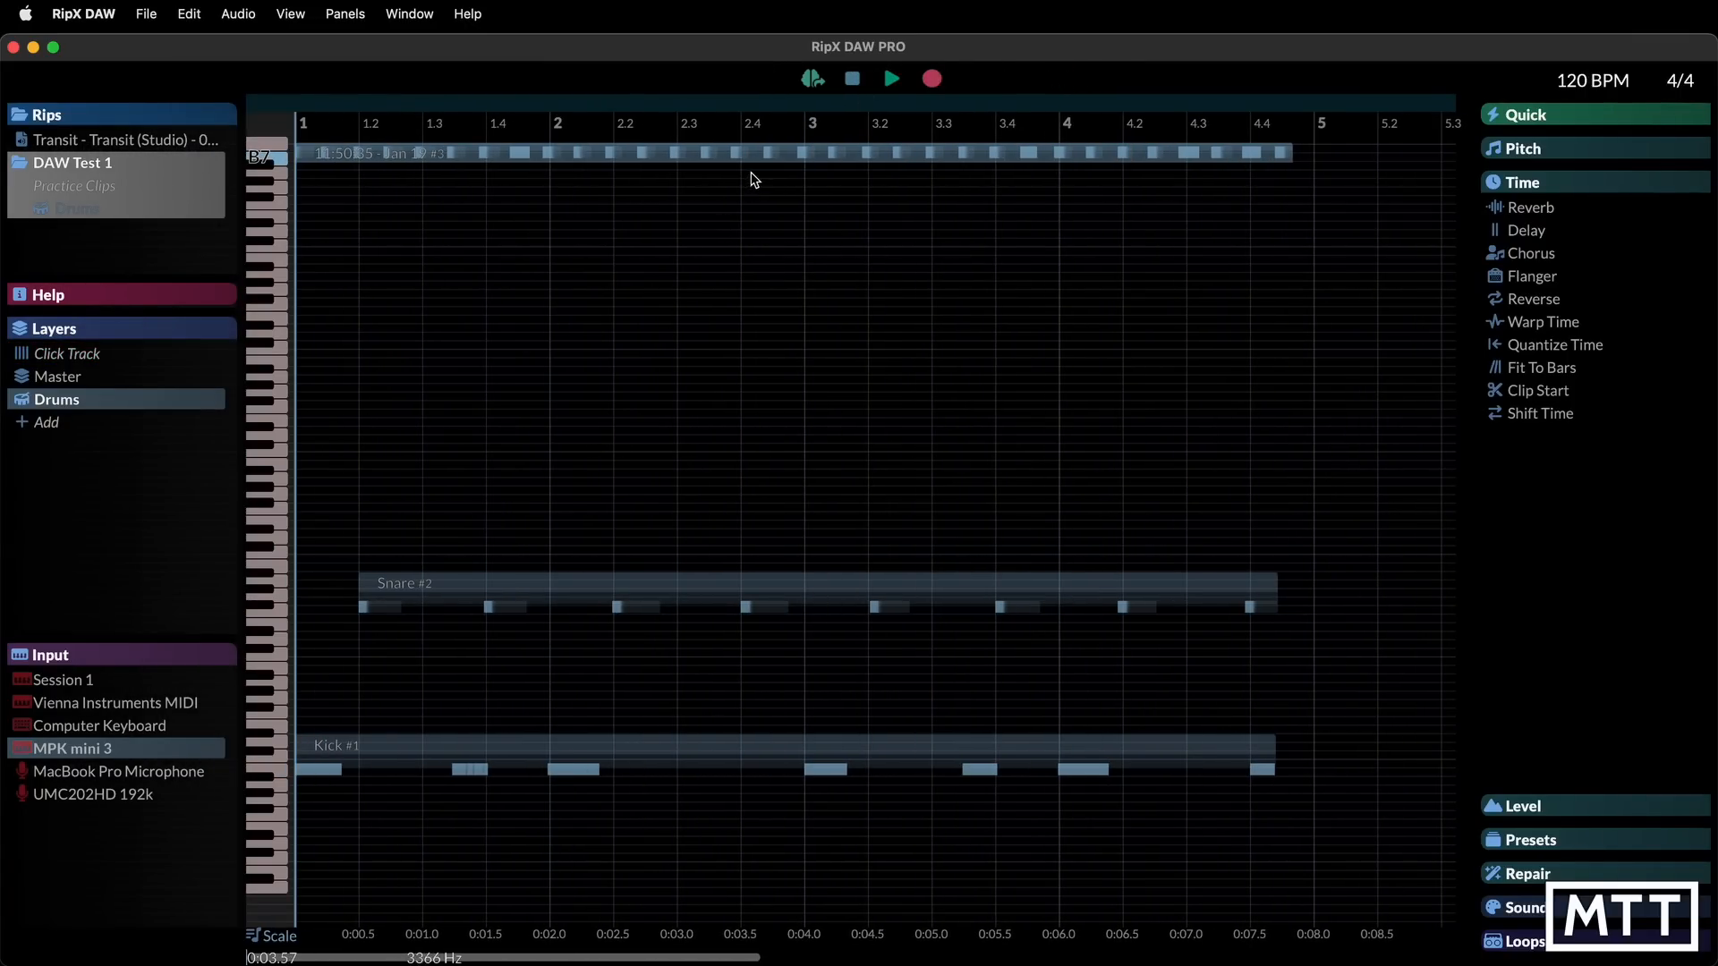
Apply Quantize Time to the third part's notes on a 1/16 grid at 76% and play the result
left_click(1503, 345)
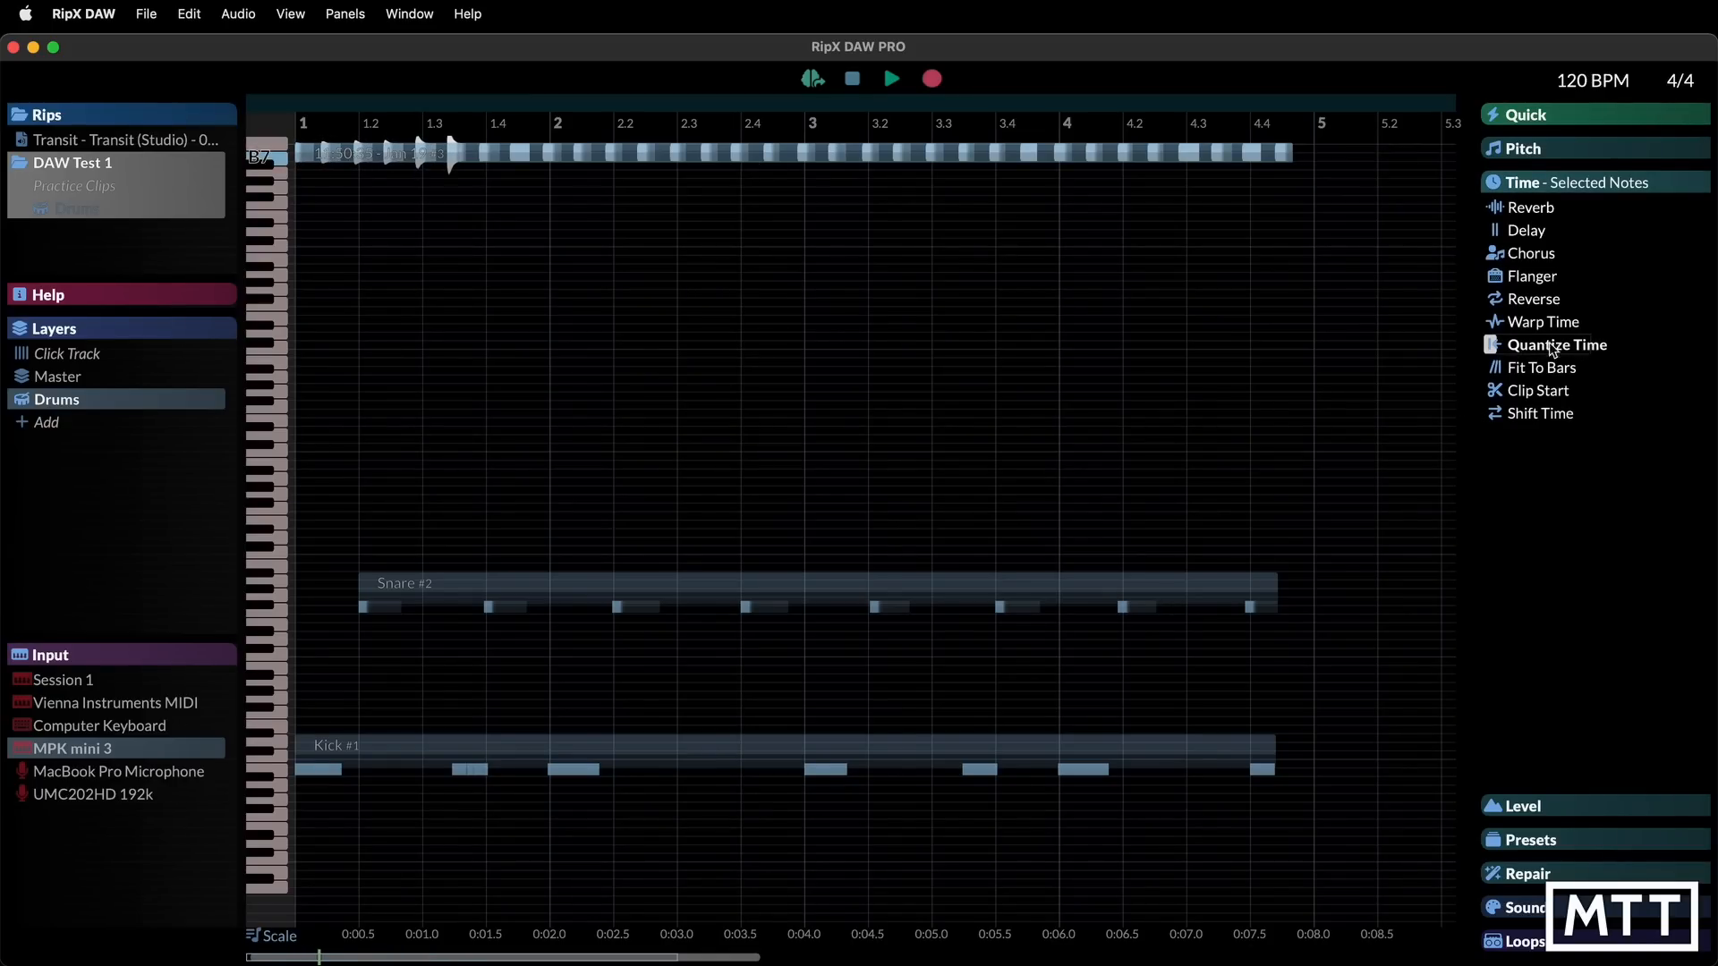
left_click(1556, 345)
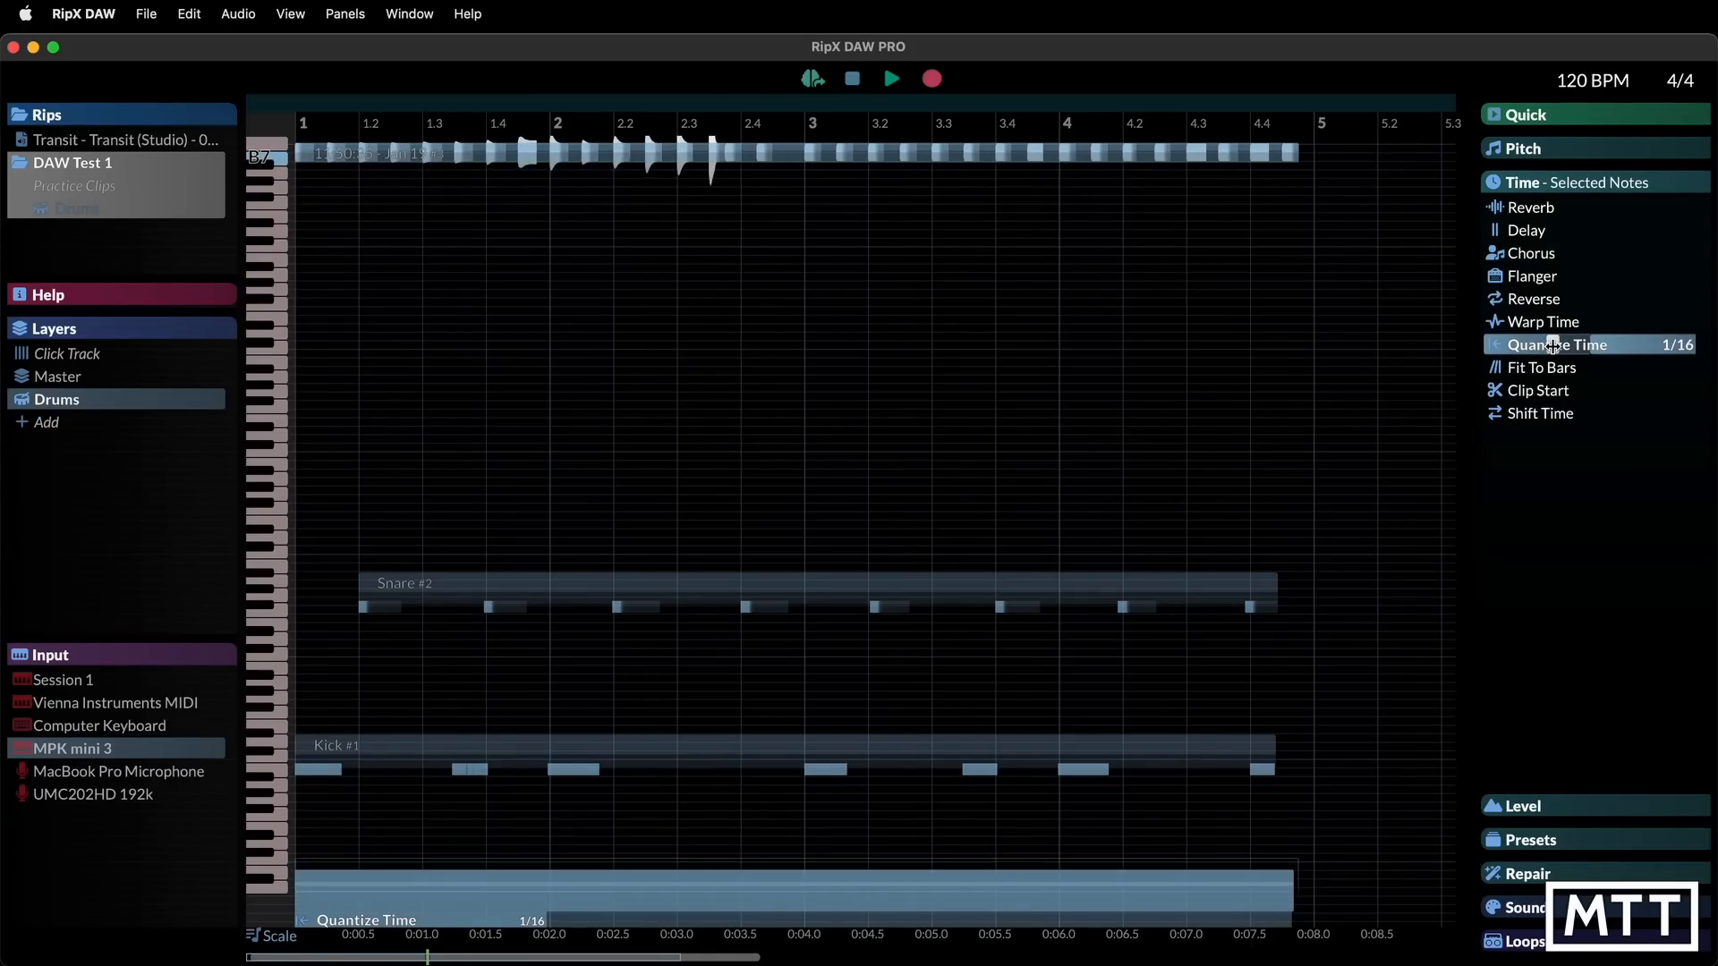
left_click_drag(1577, 345, 1667, 344)
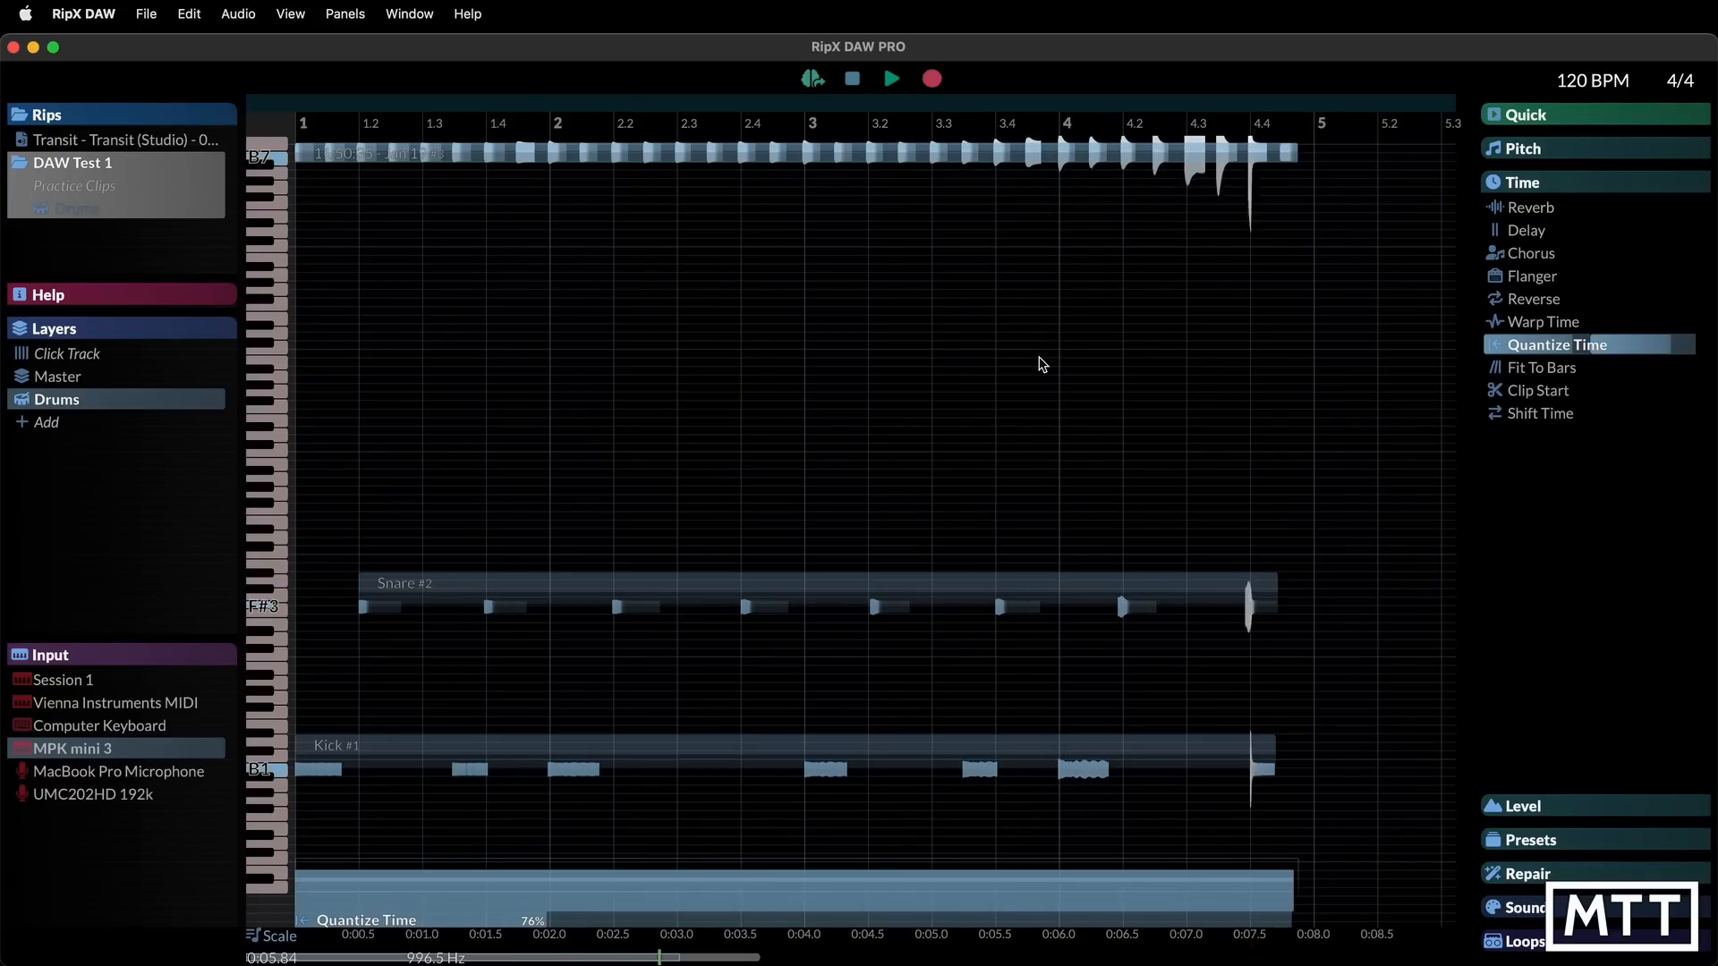
key("space")
key("space")
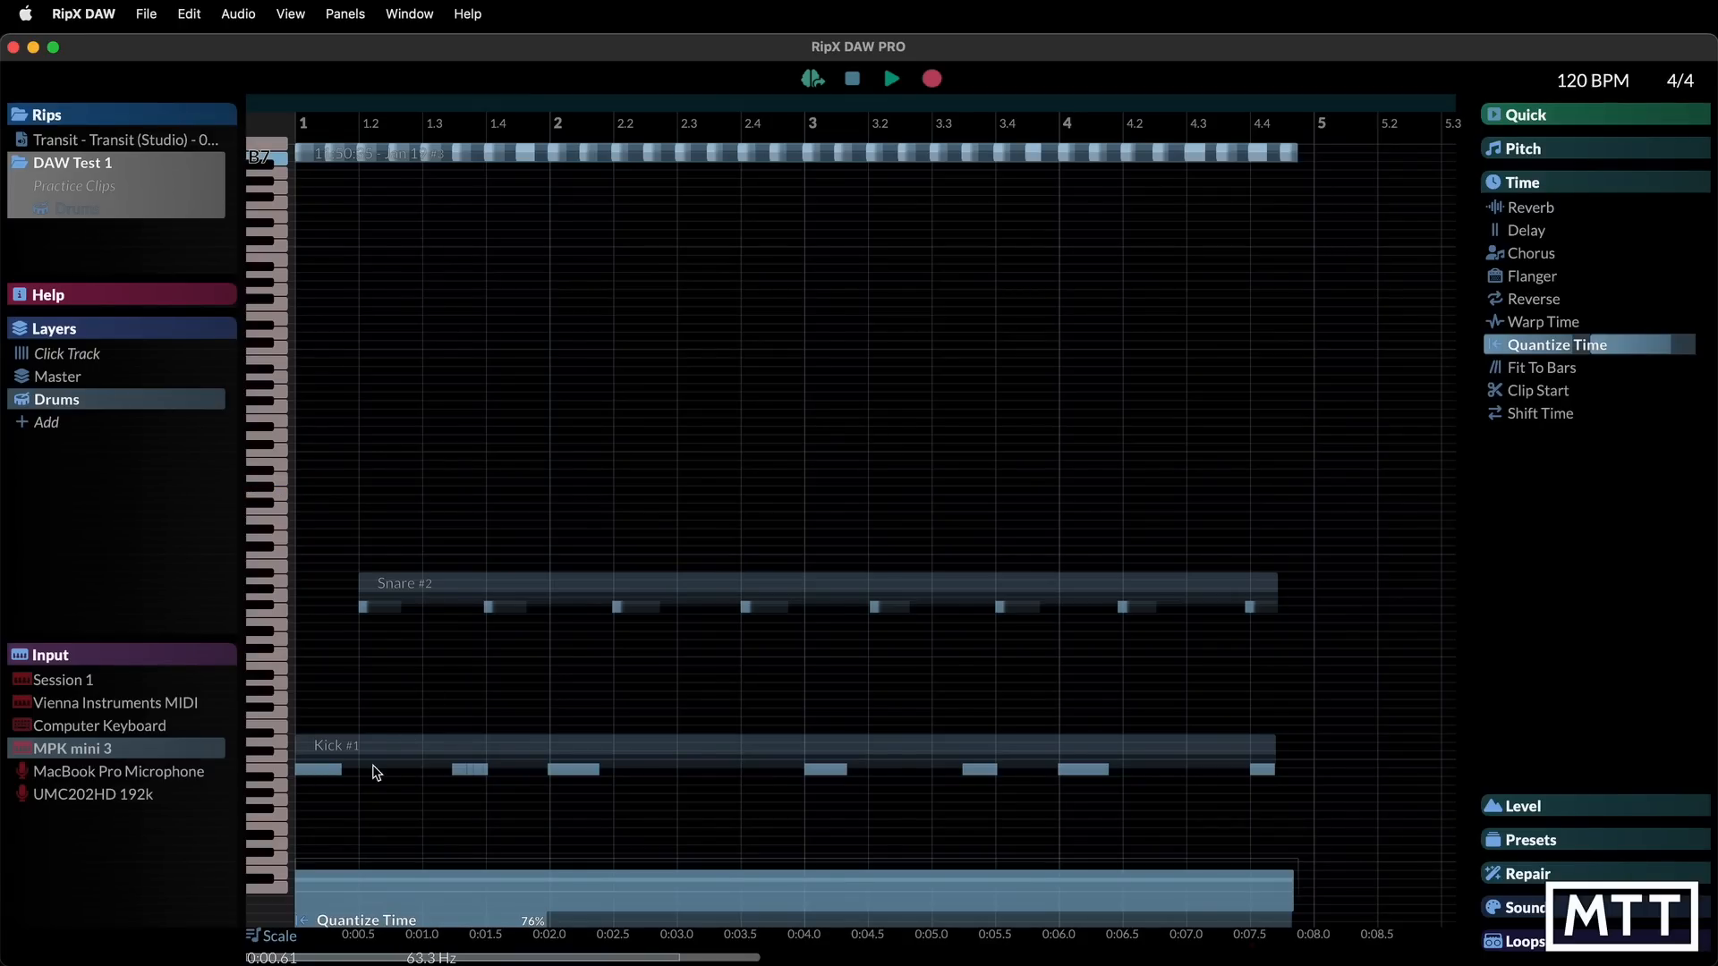
Select the first Kick note and collapse the Pitch, Time and Level sections to expose the full Sound list
left_click(330, 771)
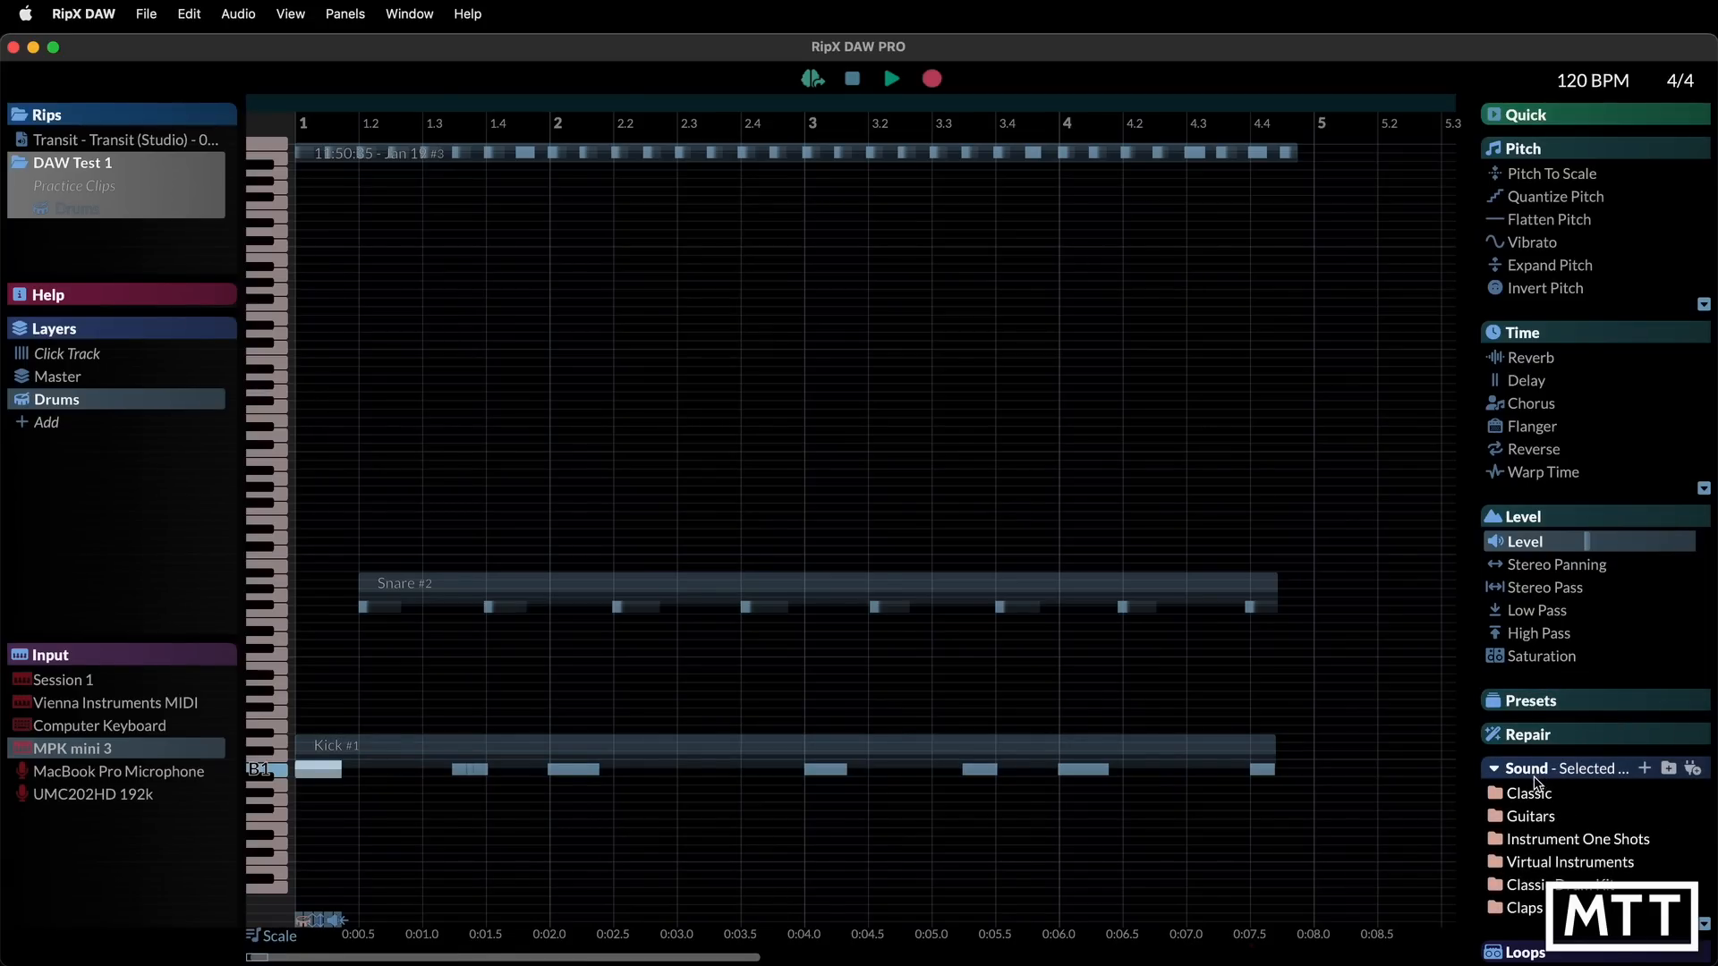
left_click(1496, 150)
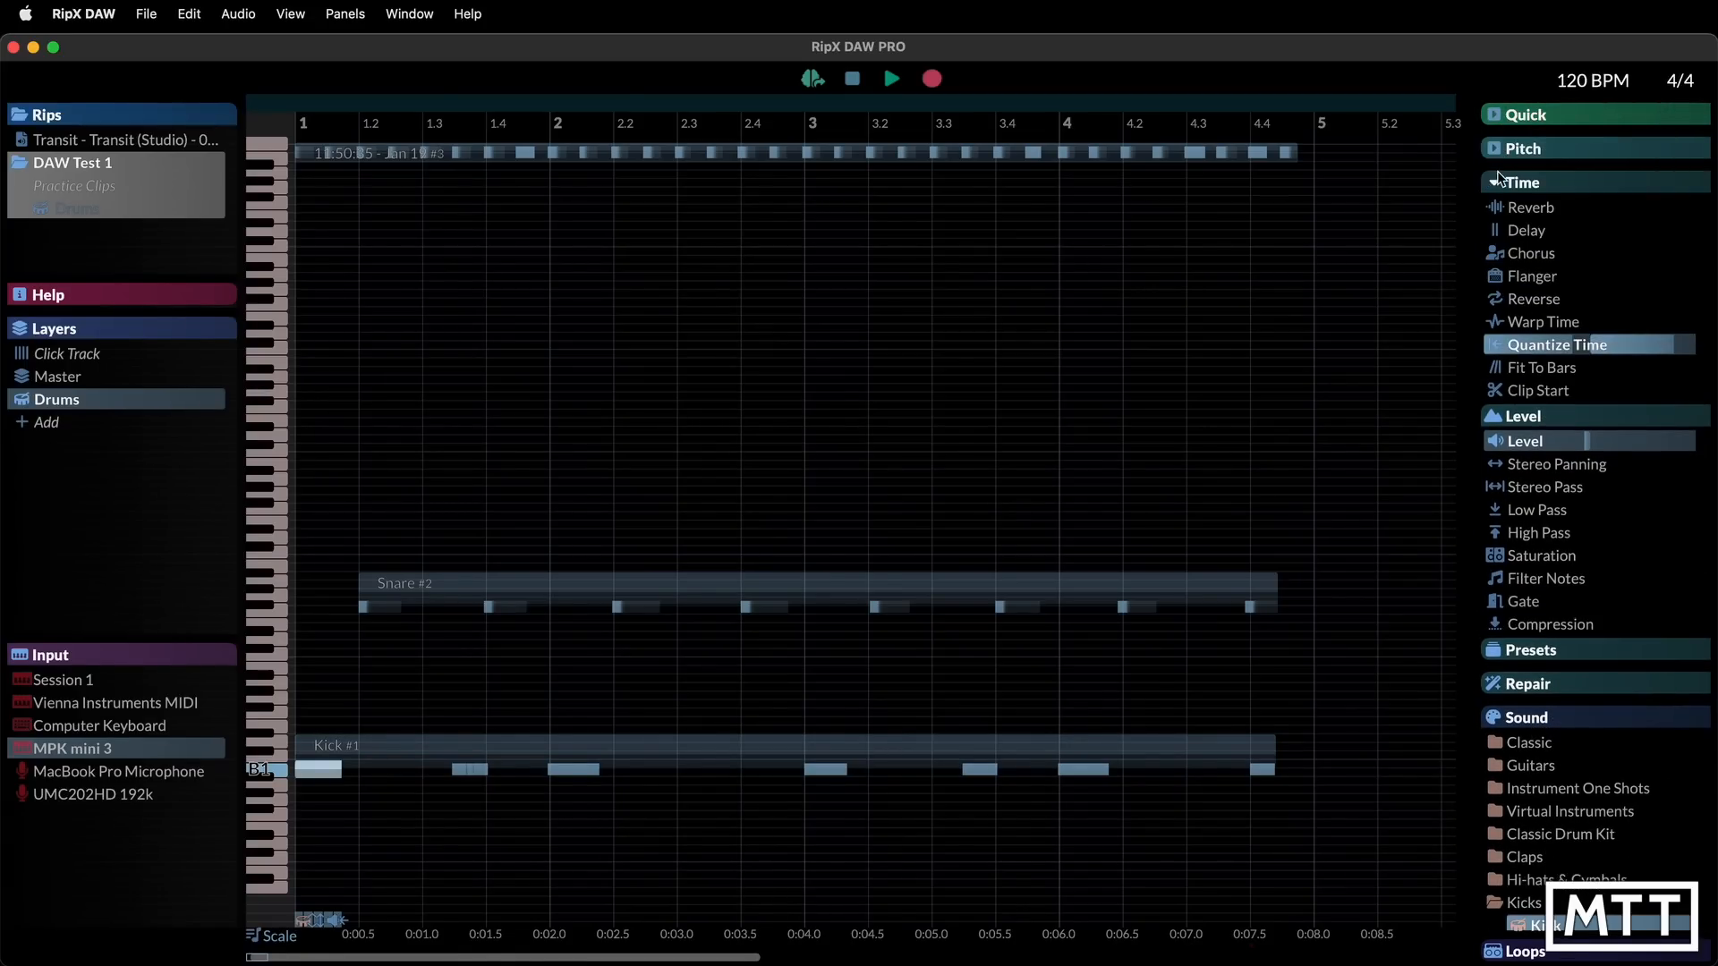
left_click(1498, 179)
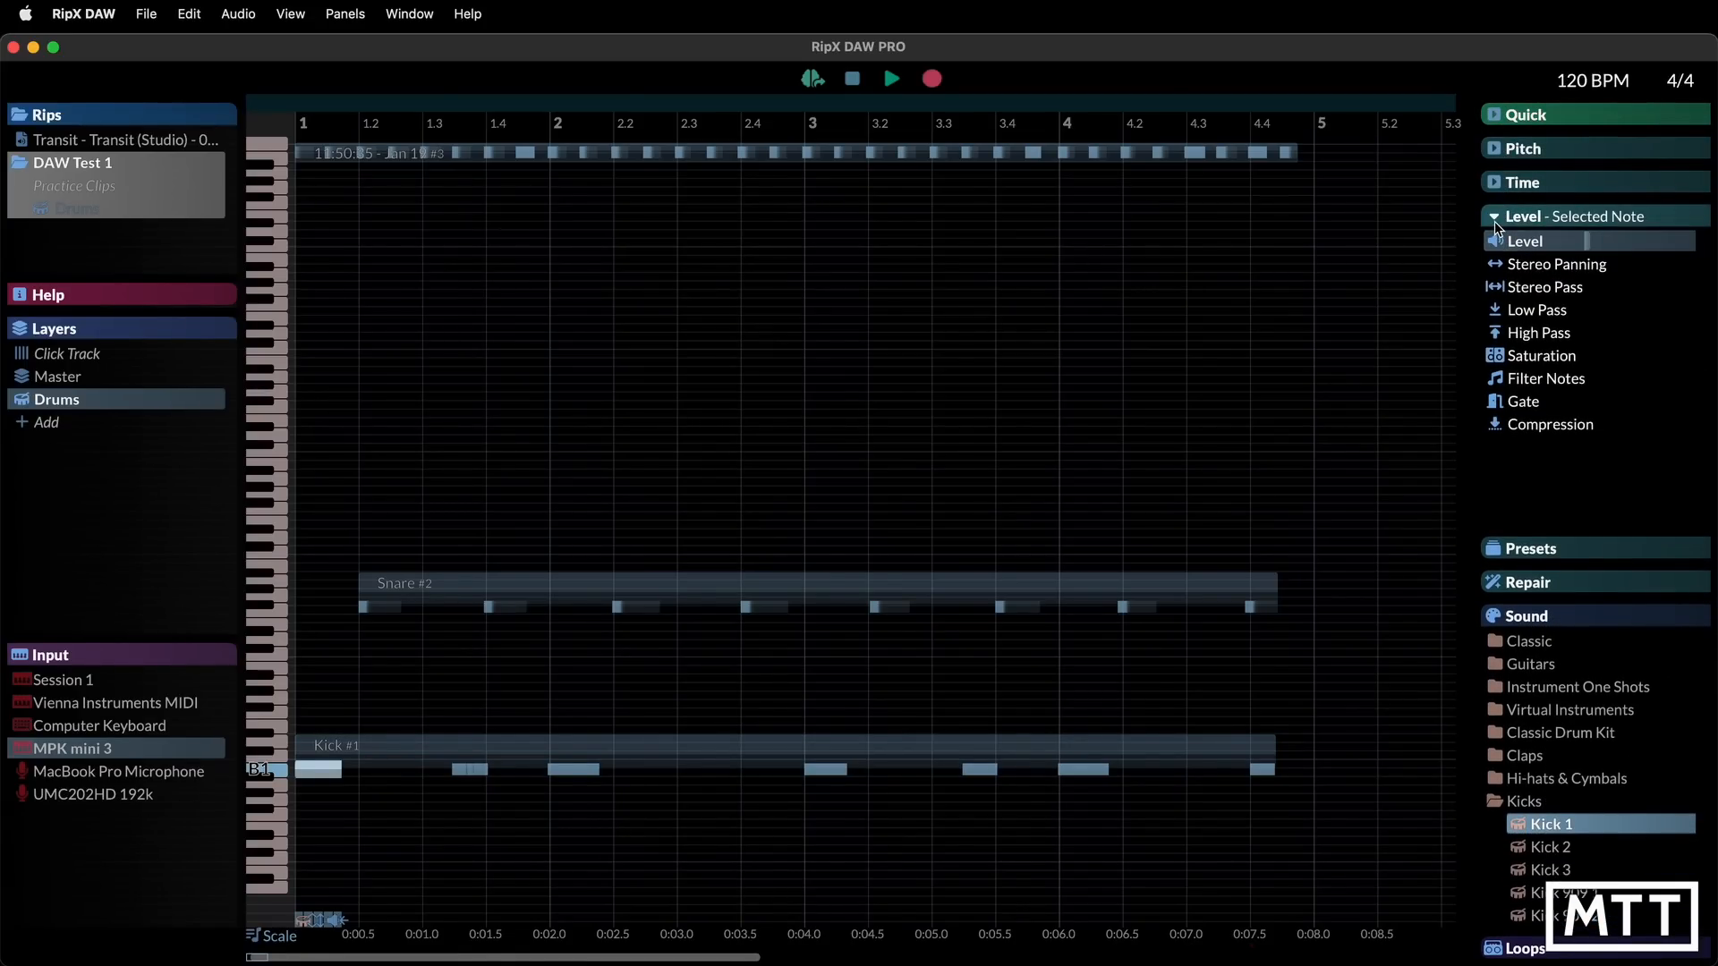
left_click(1494, 218)
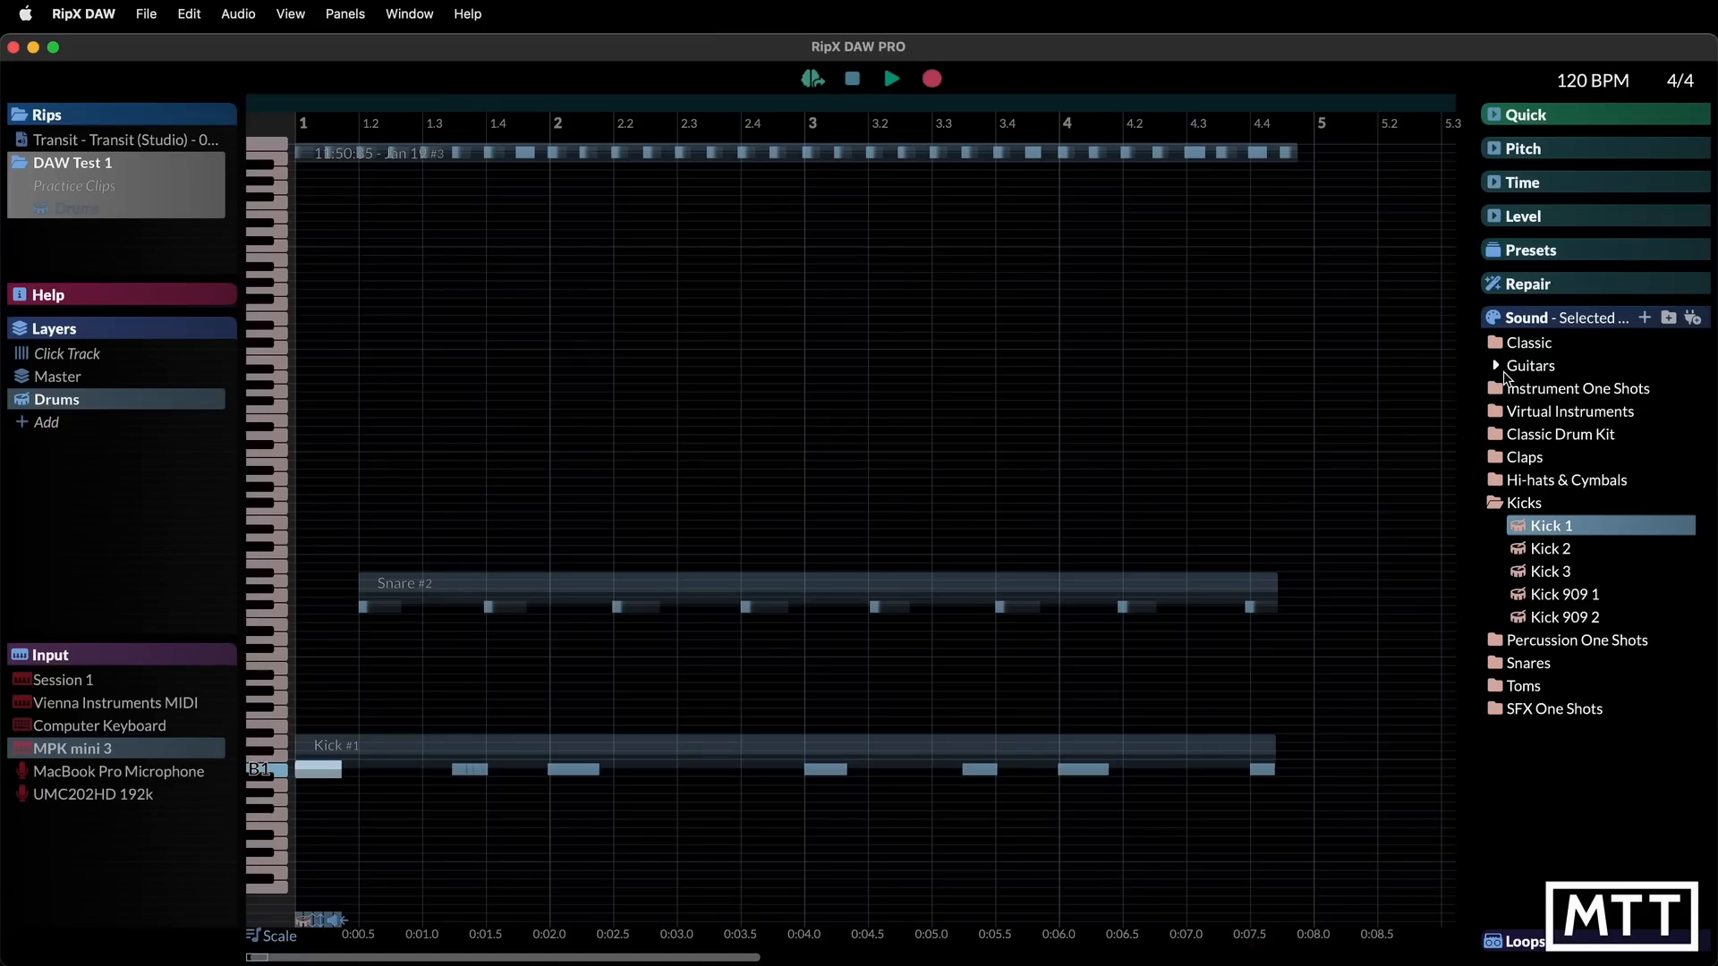
Assign the Kick 2 sound to the first Kick note, clear the selection and play the parts from the start
left_click(1518, 550)
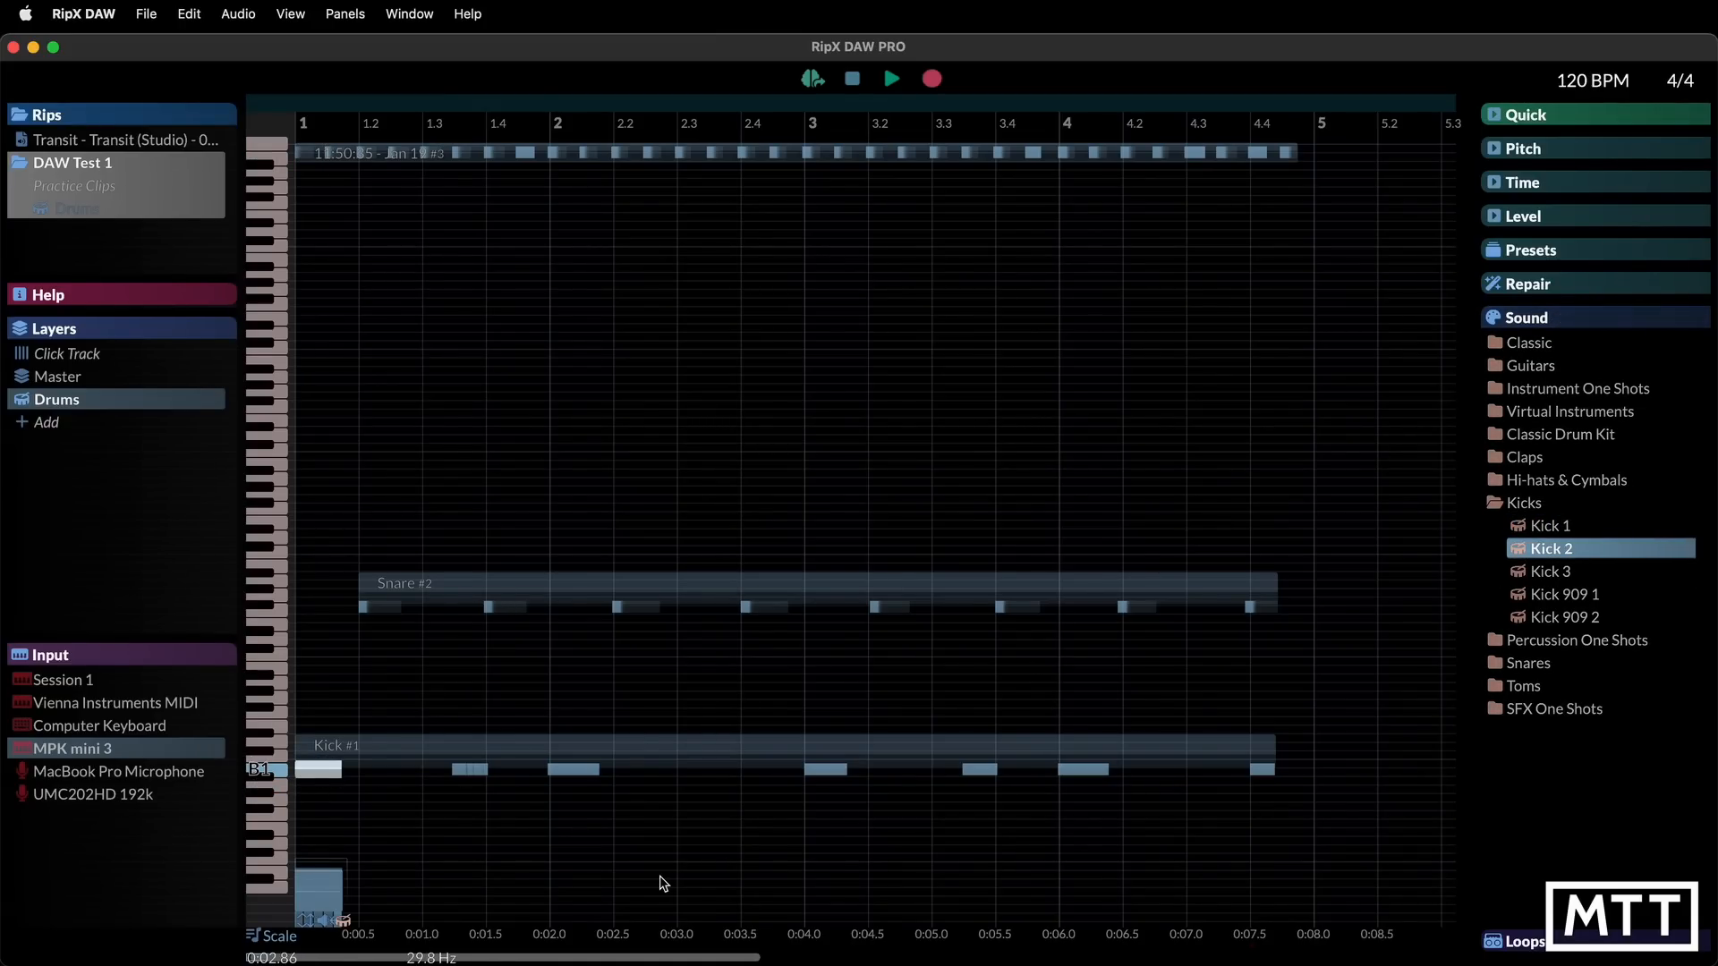
left_click(636, 868)
key("space")
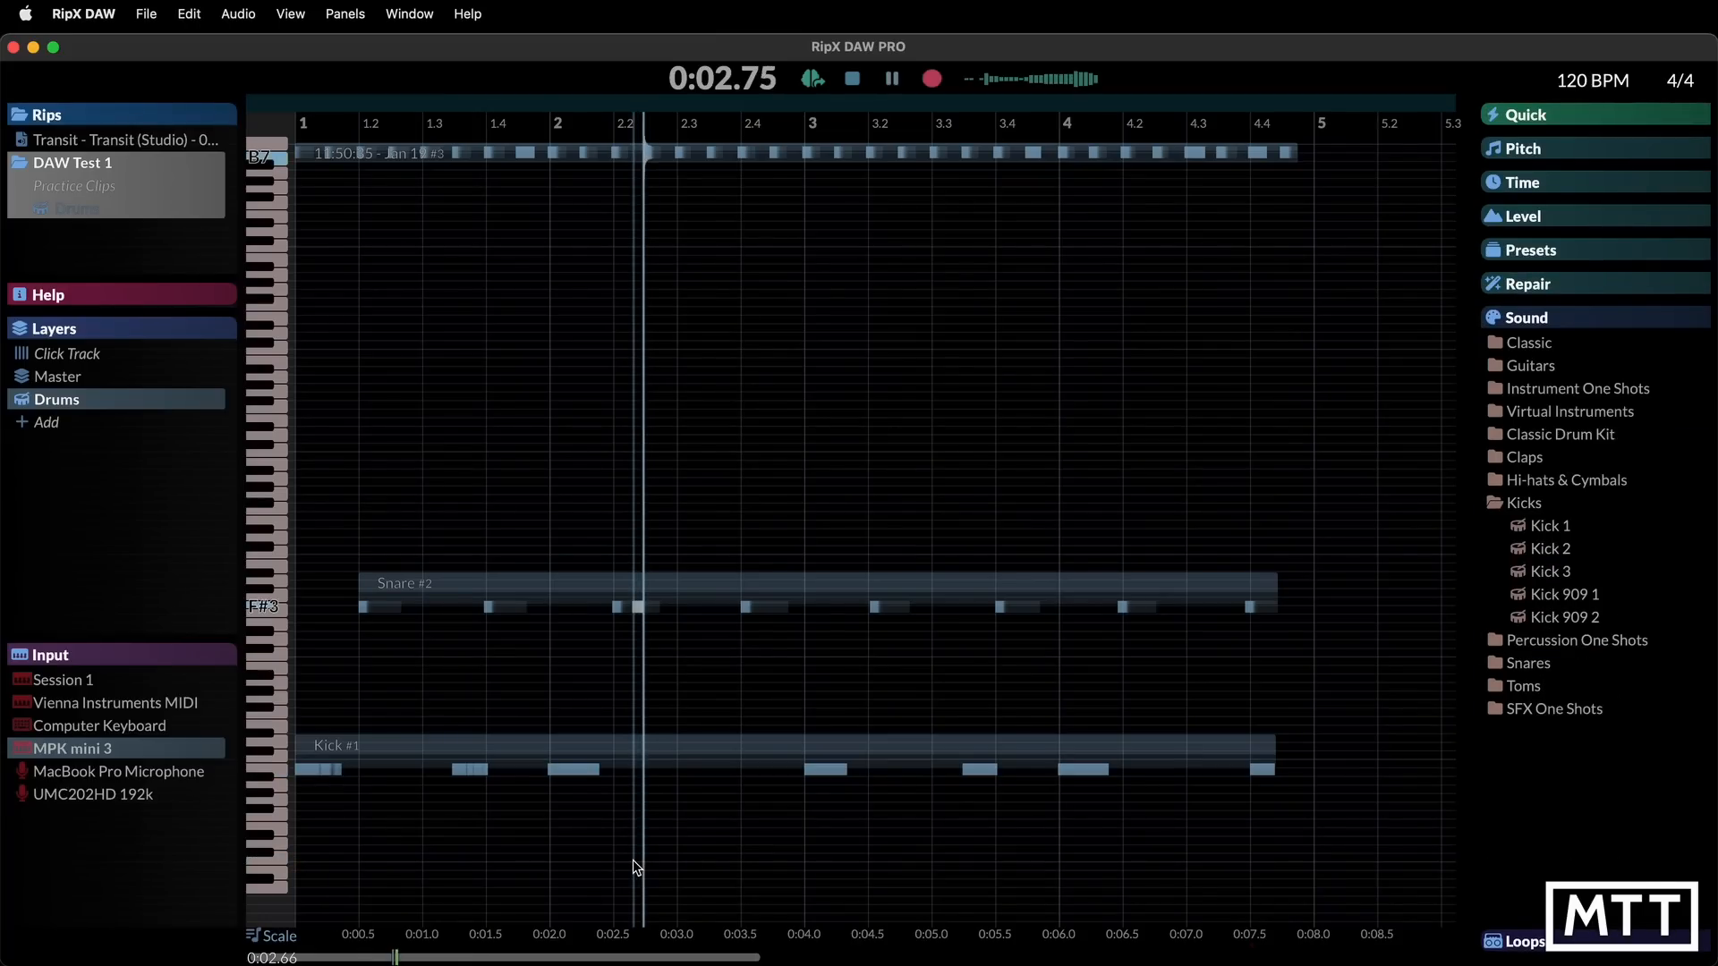
left_click(852, 79)
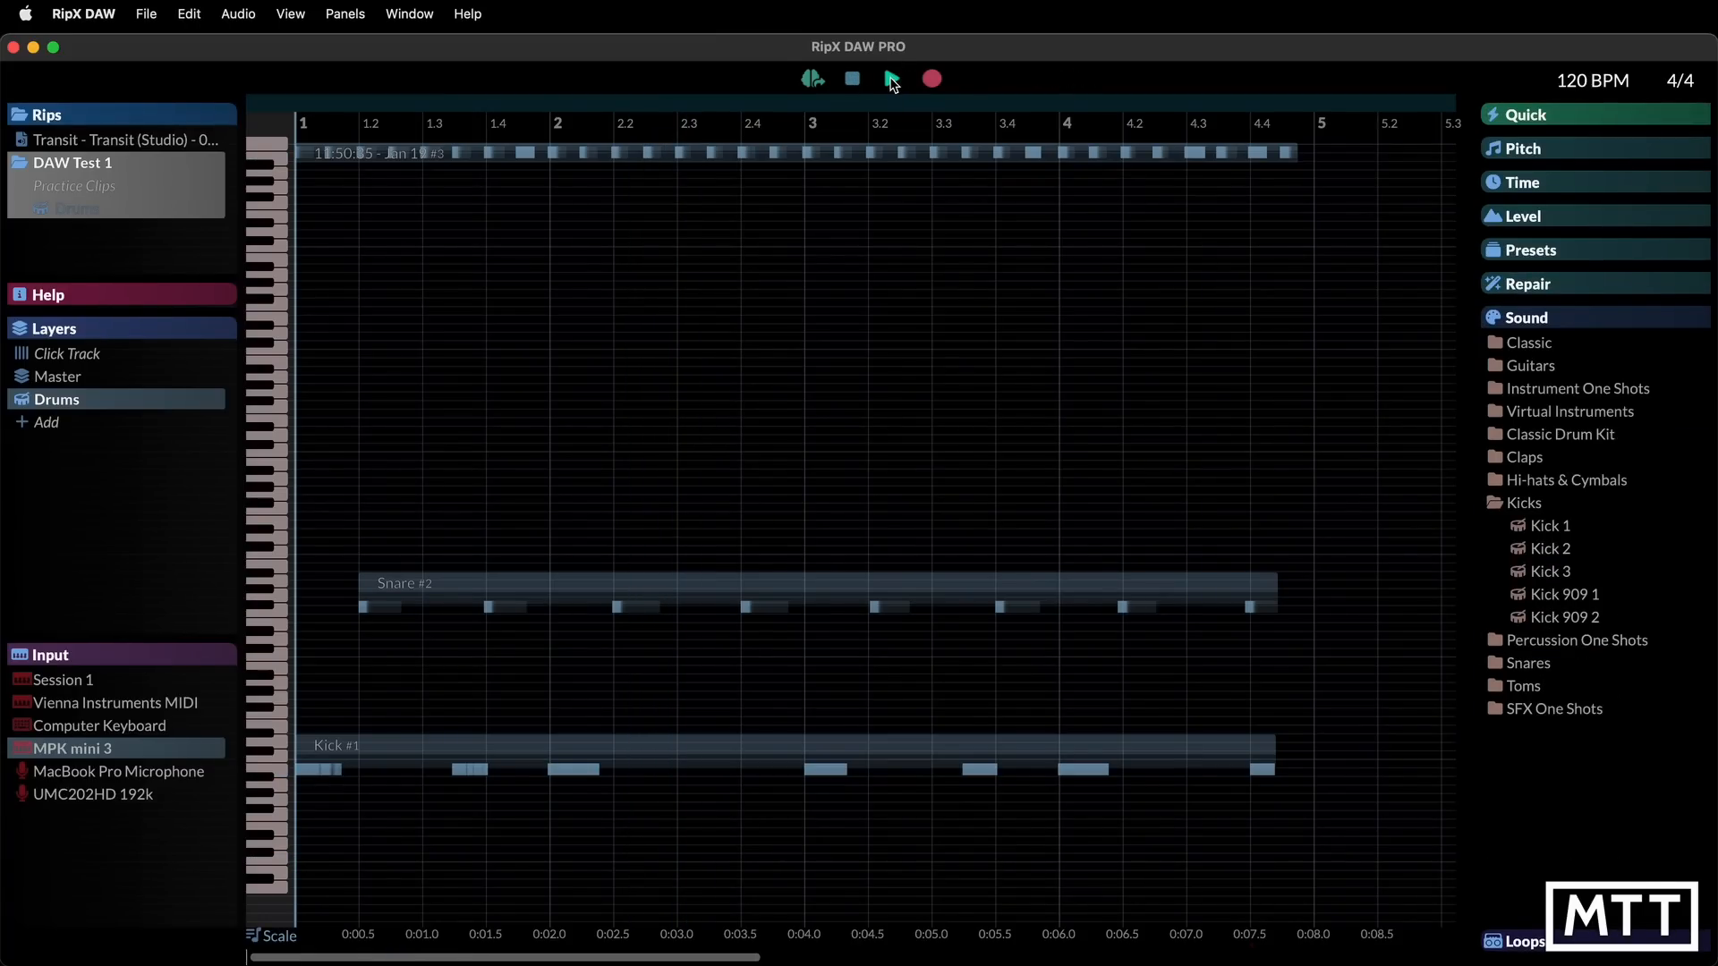
left_click(892, 80)
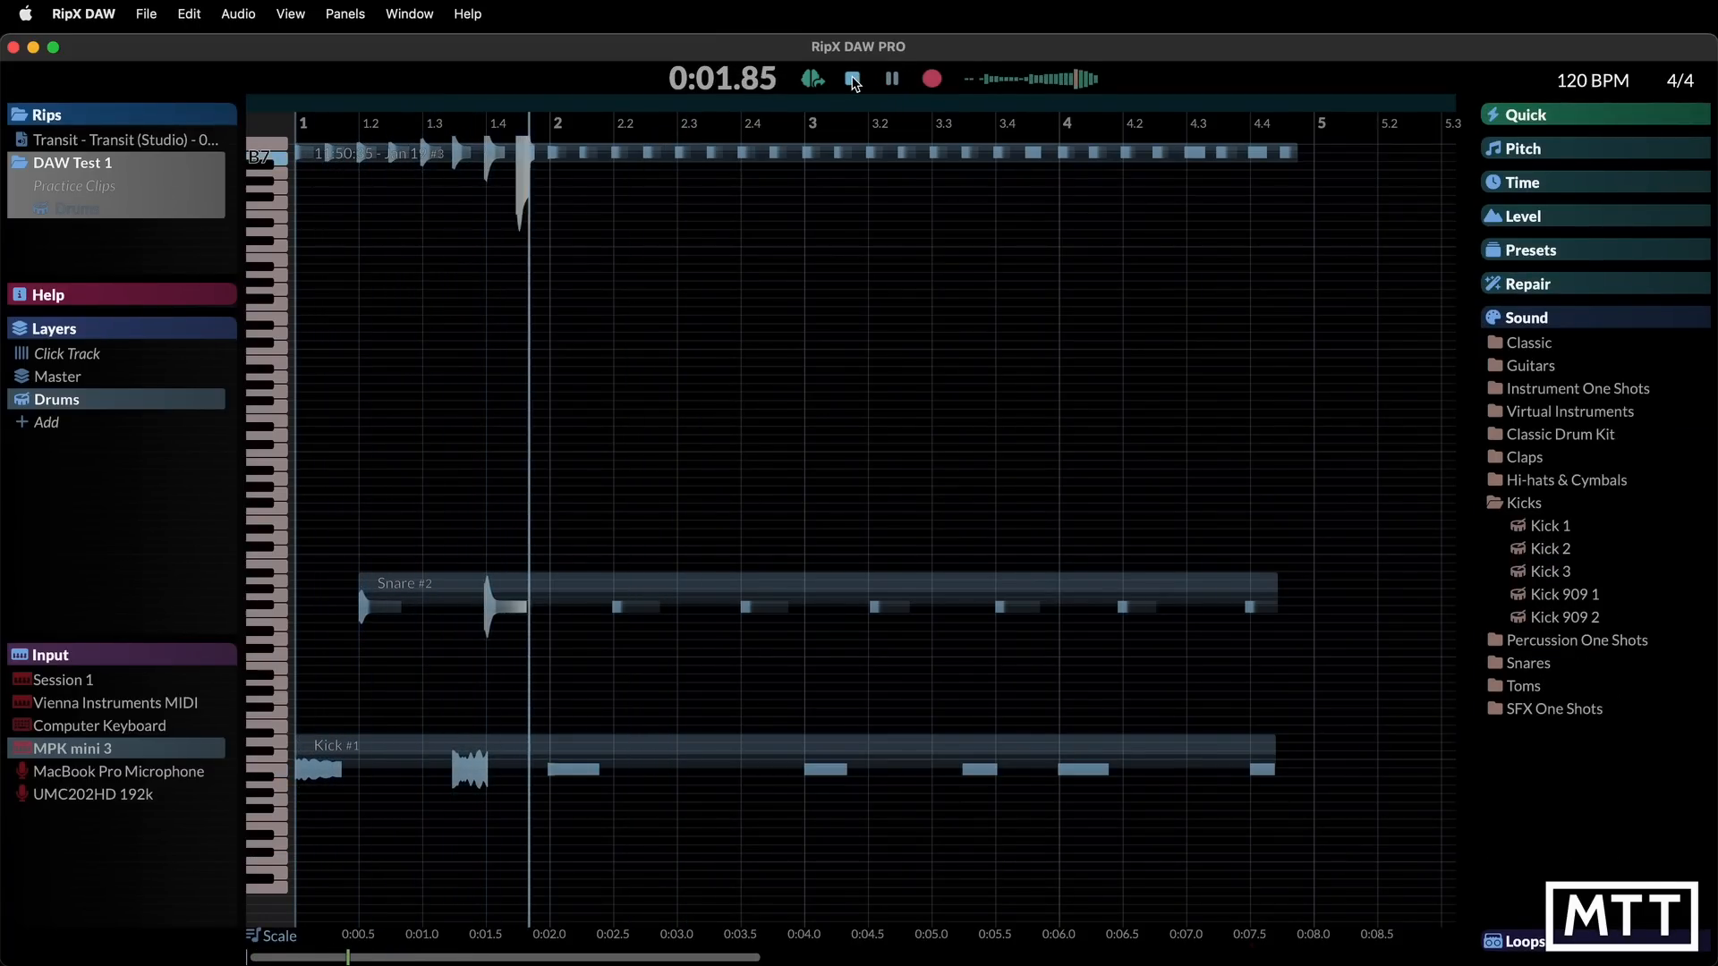
left_click(853, 80)
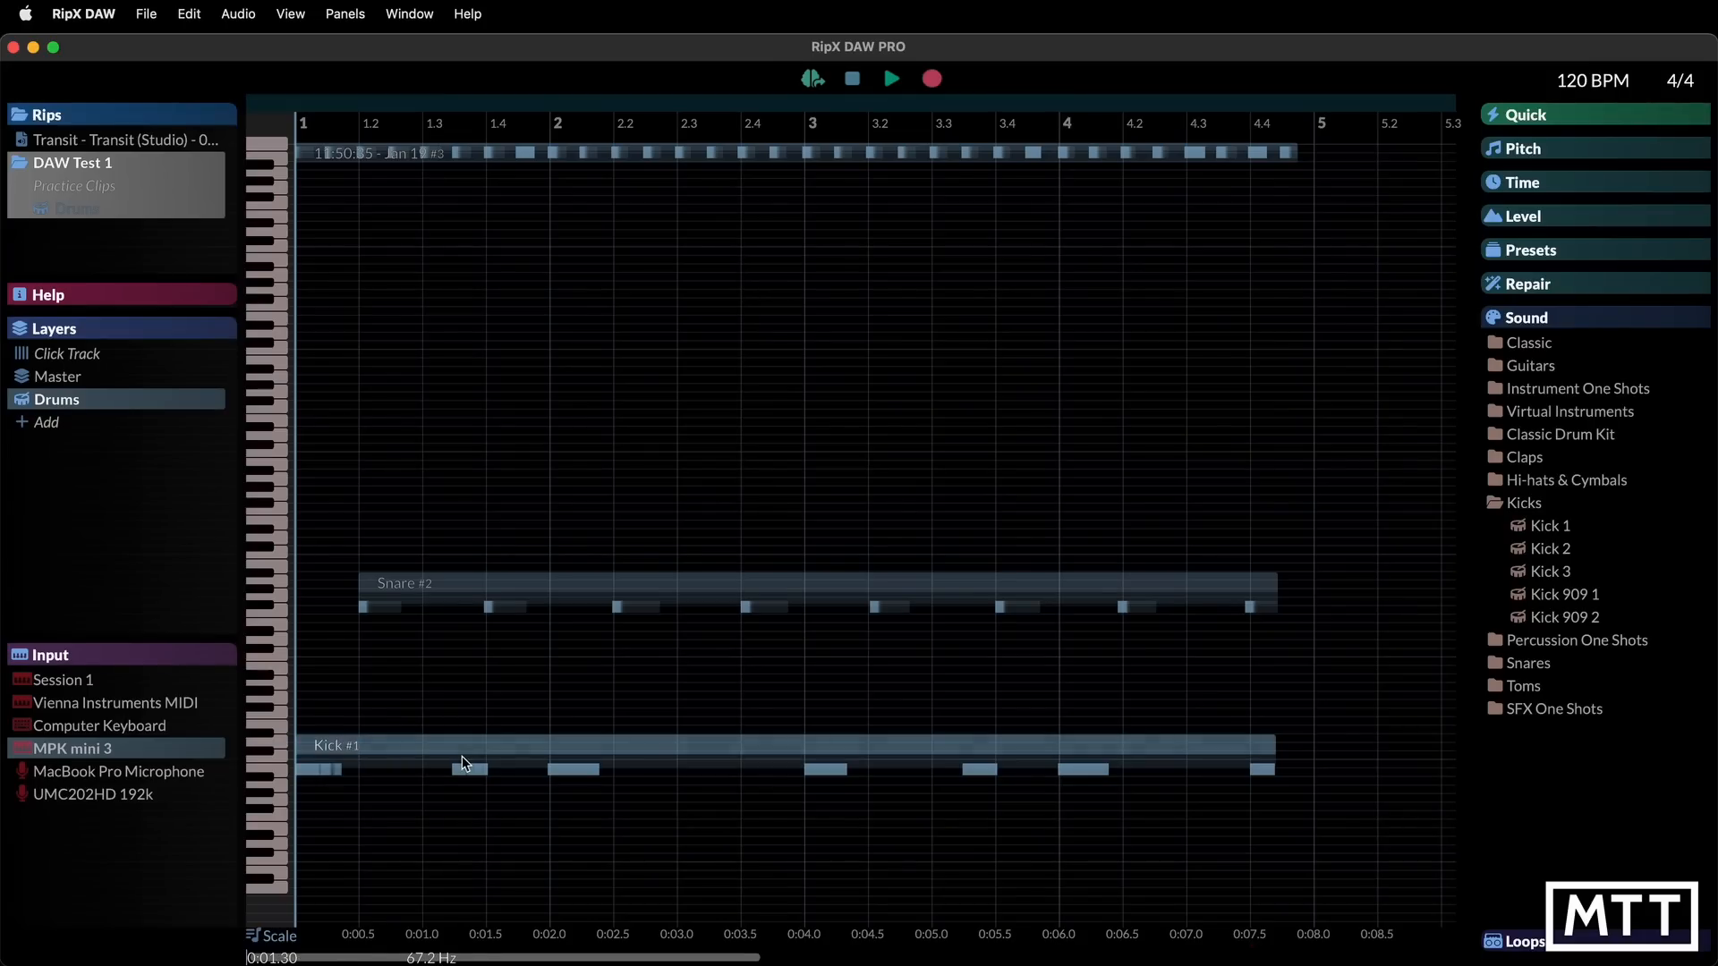
Select the Kick note at bar 3, expose the full Sound list and assign the Kick 2 sound to the note
left_click(820, 773)
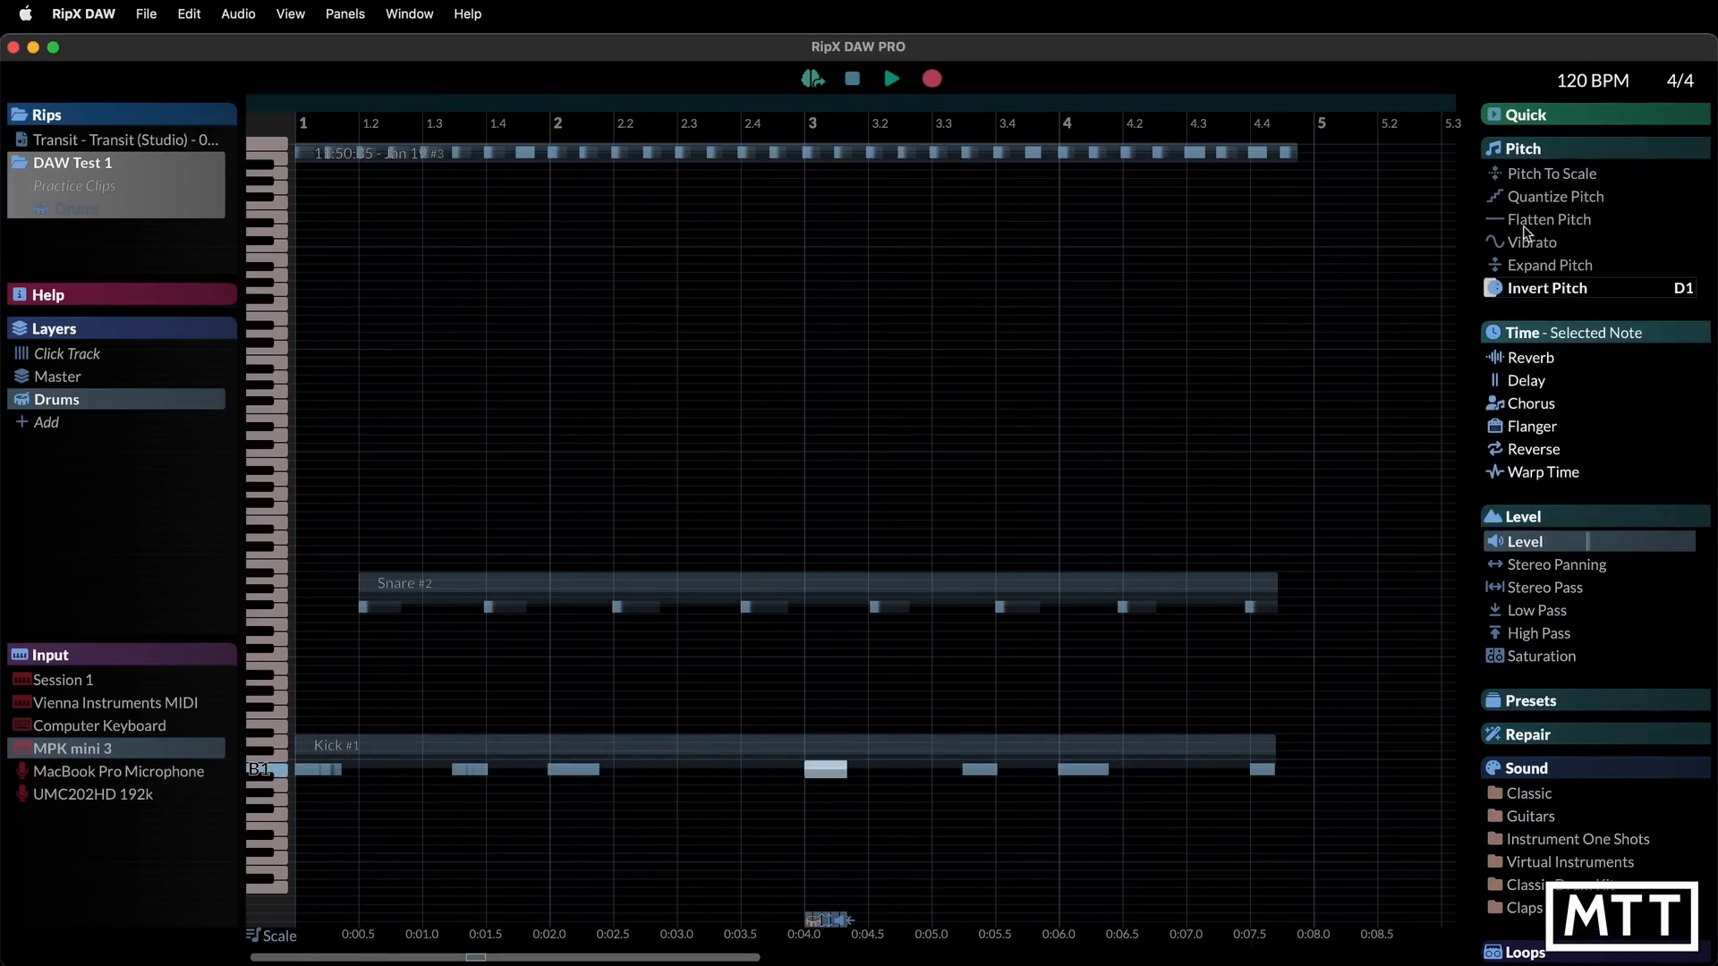
left_click(1496, 149)
left_click(1499, 184)
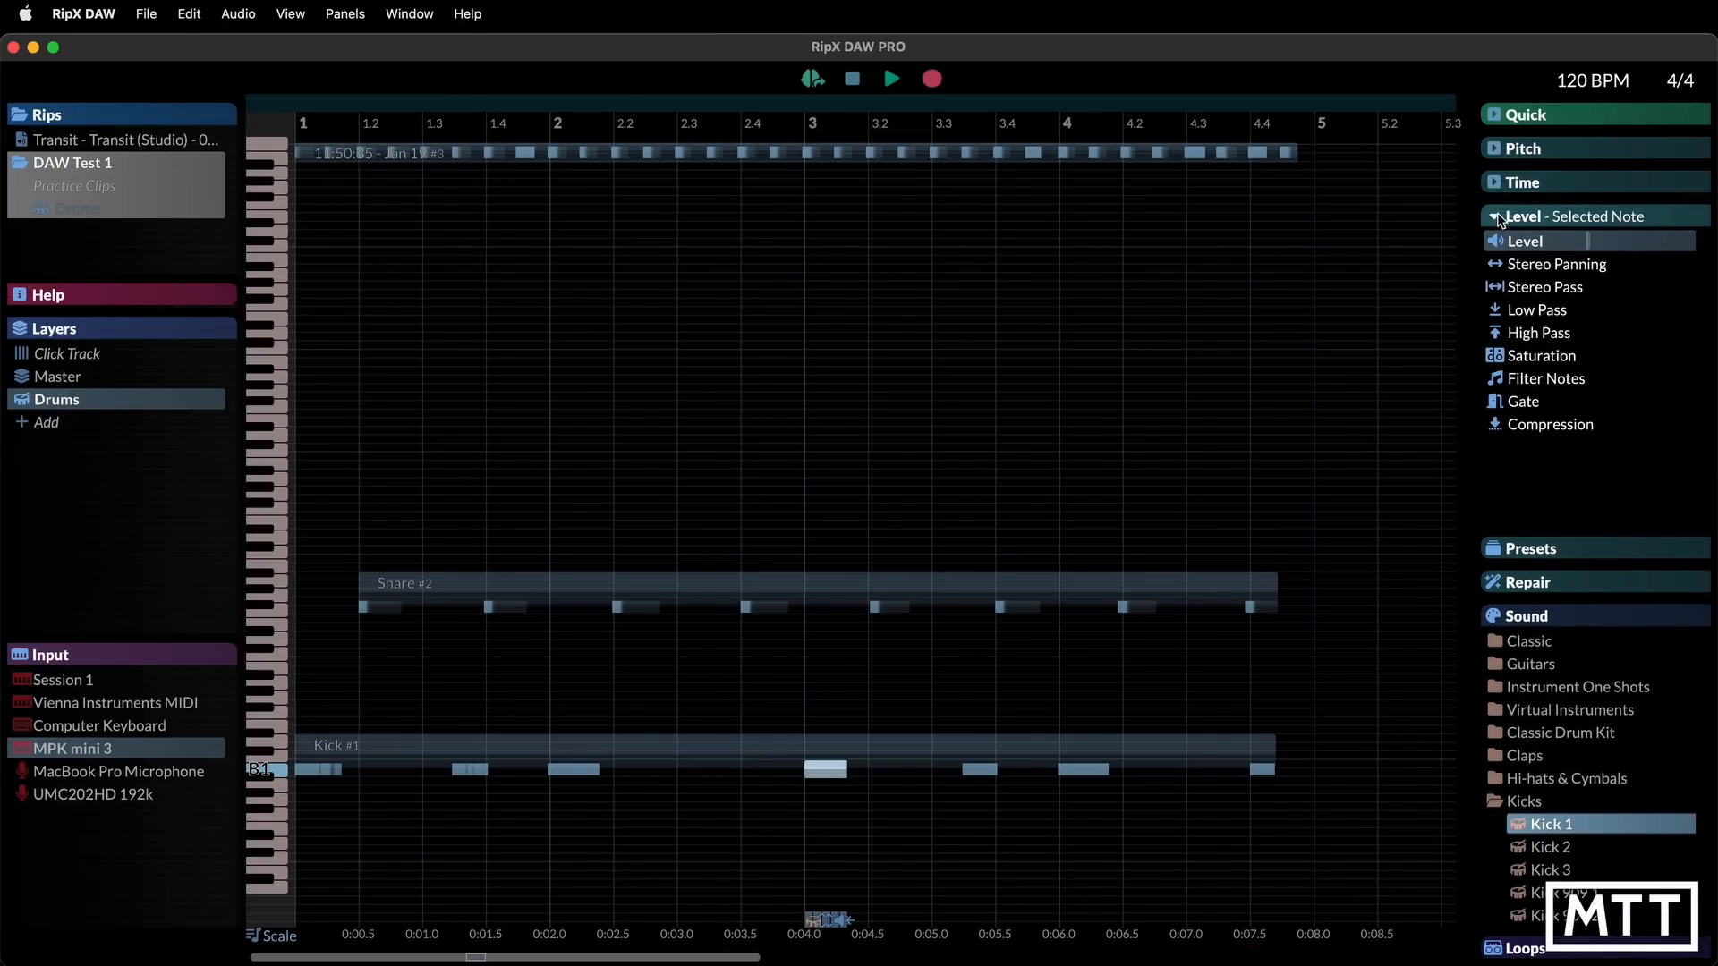
left_click(1497, 217)
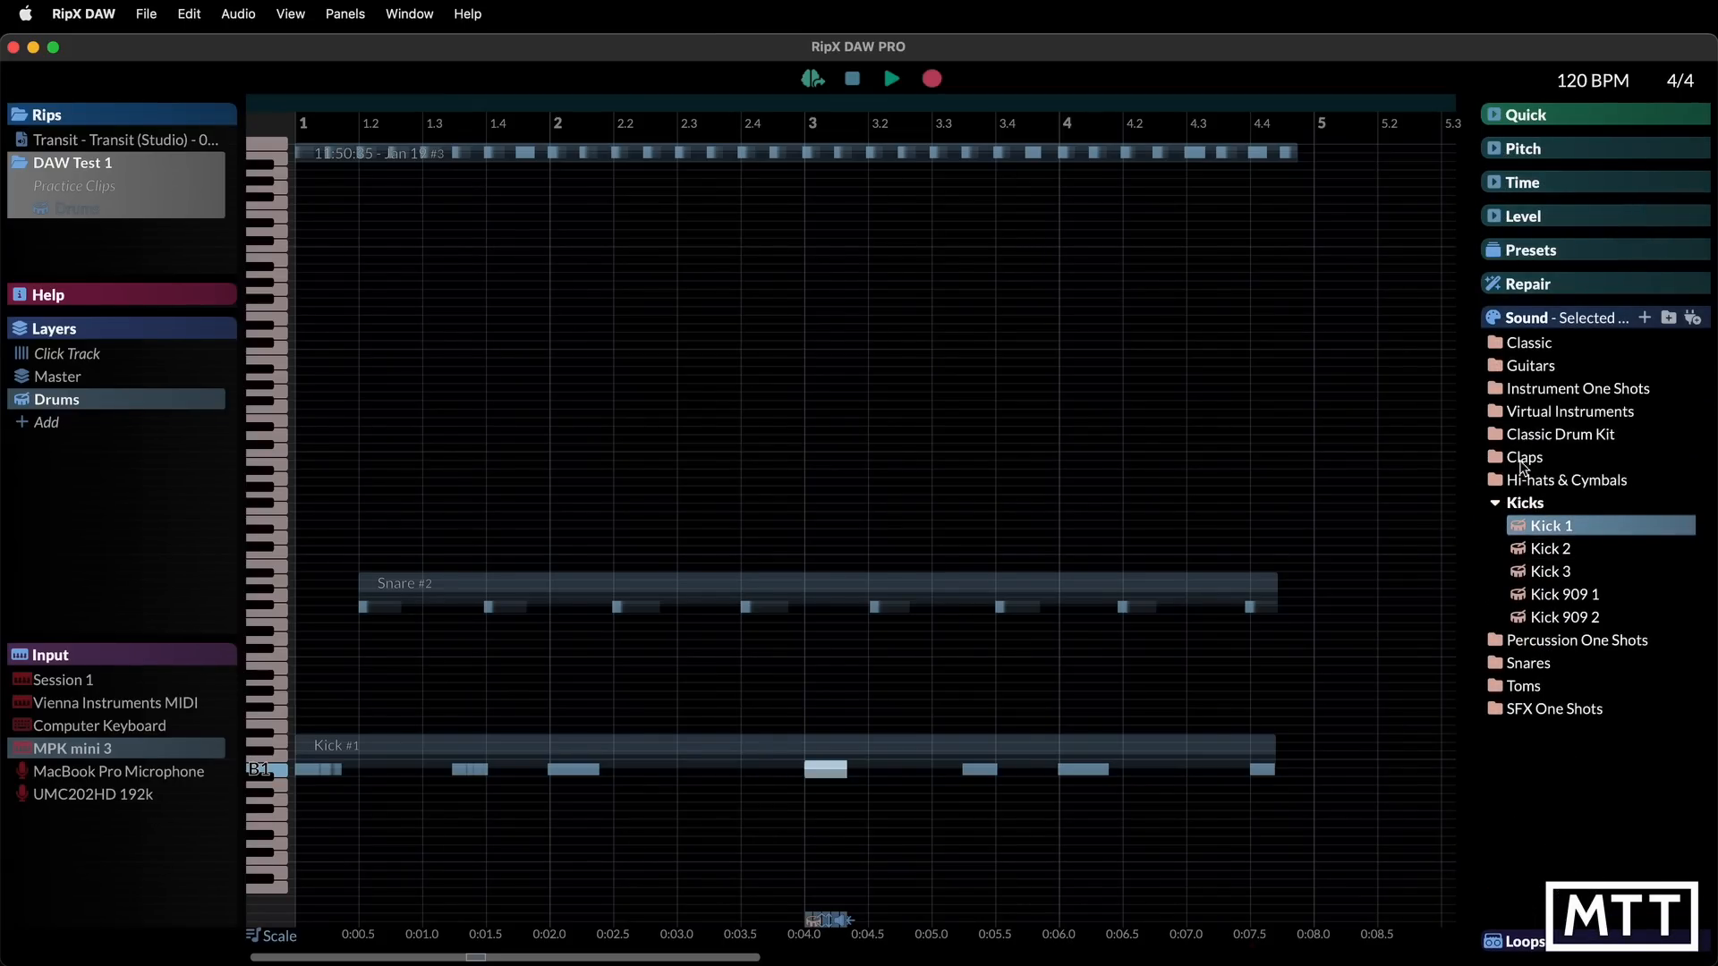
left_click(1562, 553)
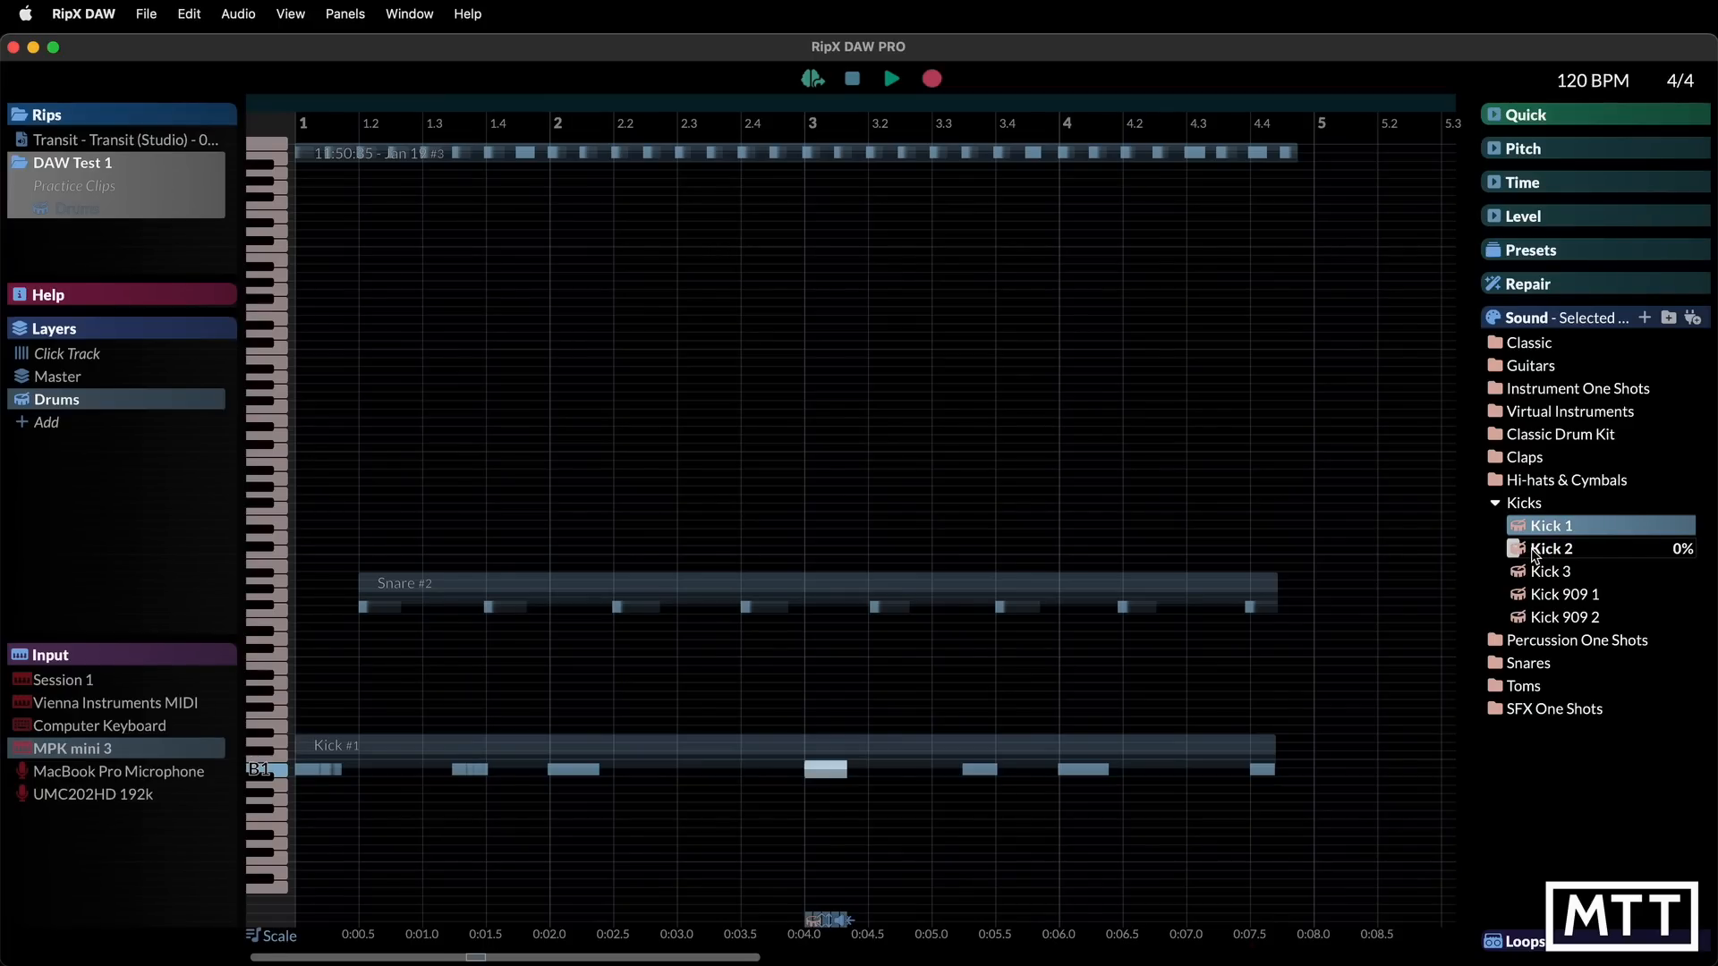
left_click_drag(1533, 555, 854, 794)
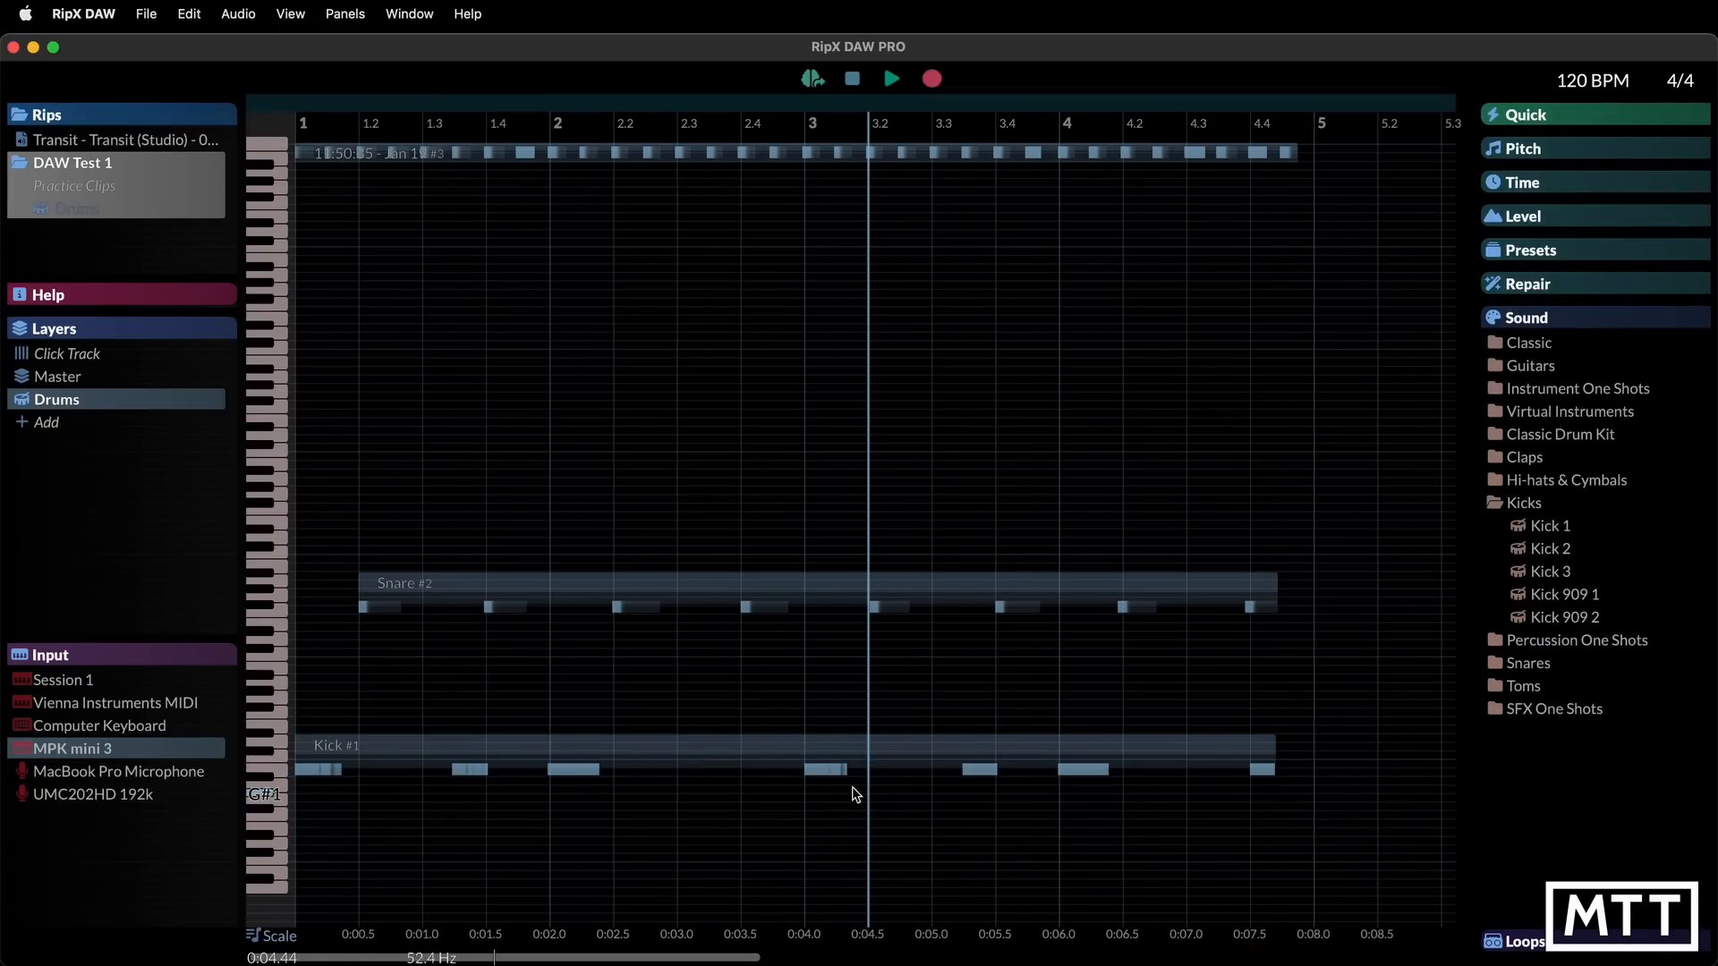
Blend the Kick 1 sound at 34% into the Kick 2 sound on the bar 3 Kick note
left_click(821, 775)
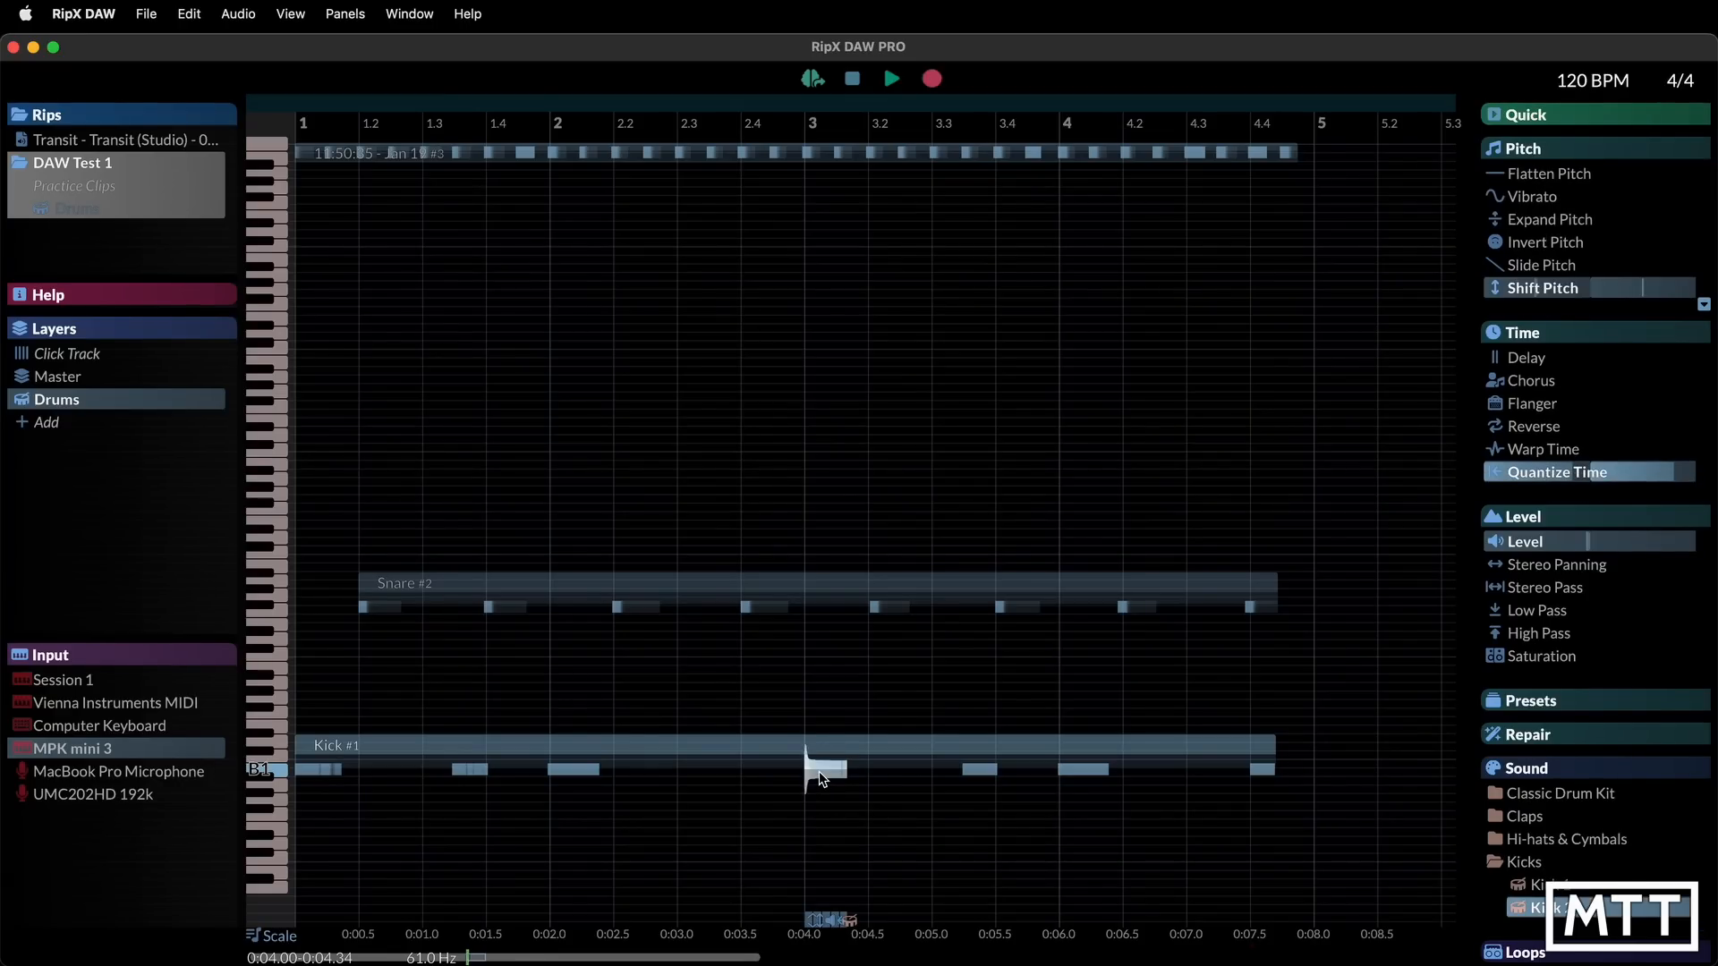
left_click(821, 775)
scroll(1551, 809, "down", 8)
scroll(1552, 809, "up", 7)
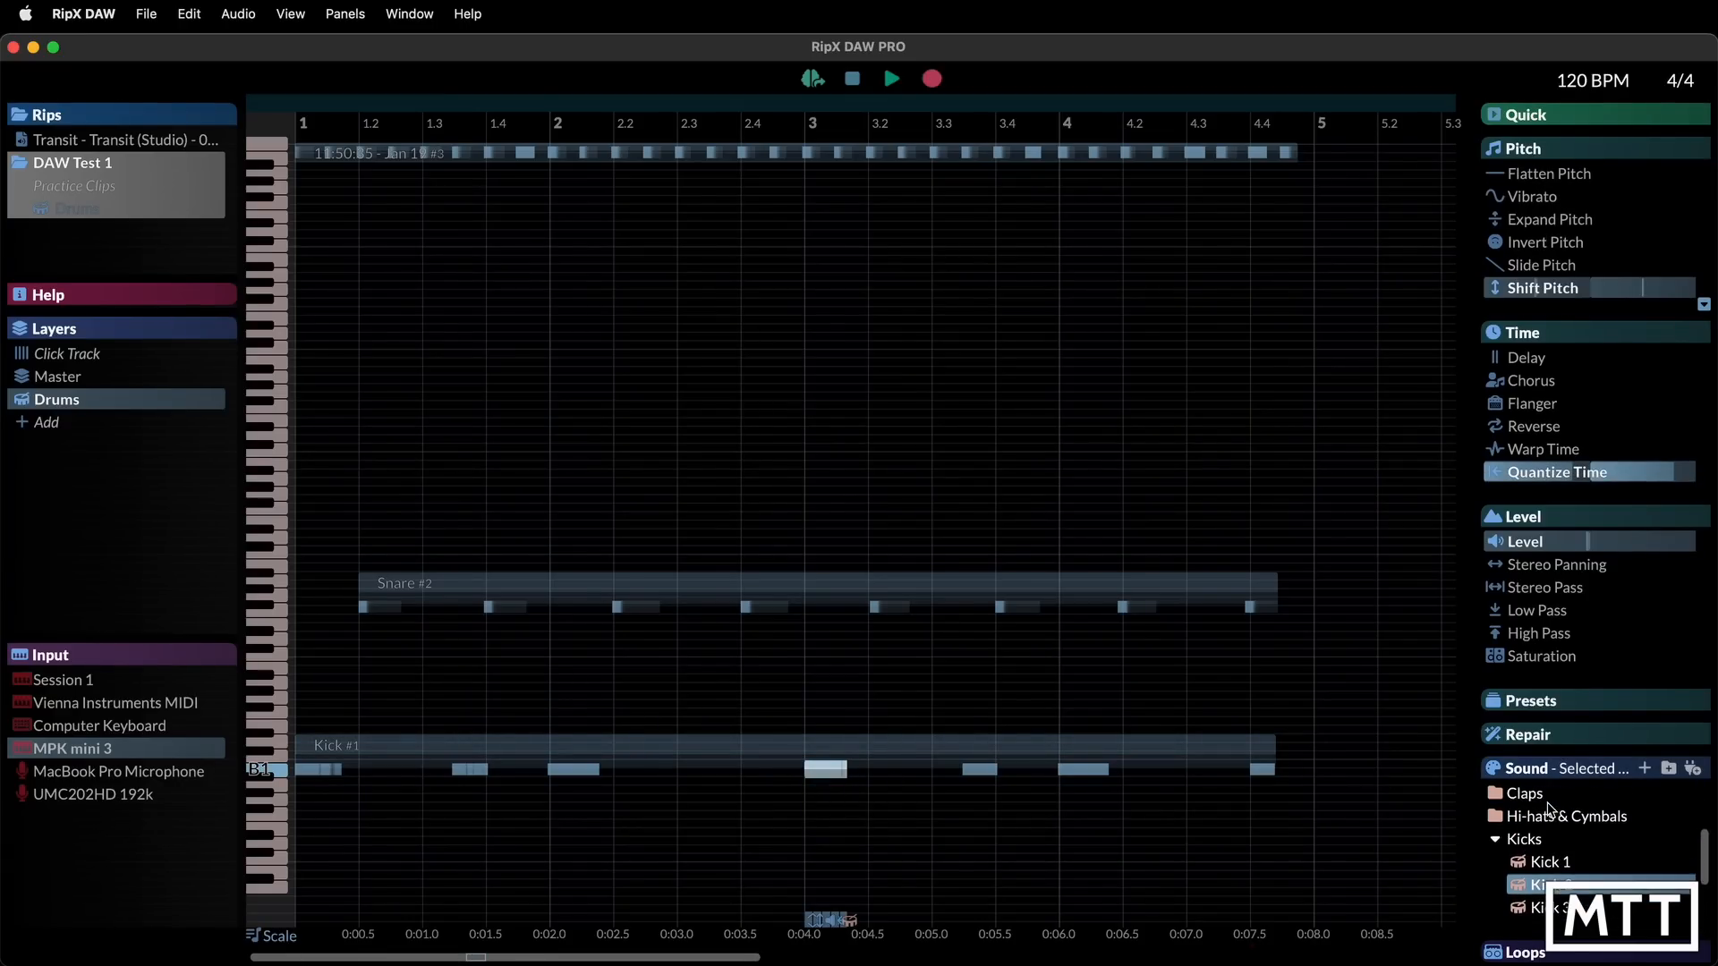
left_click(1493, 519)
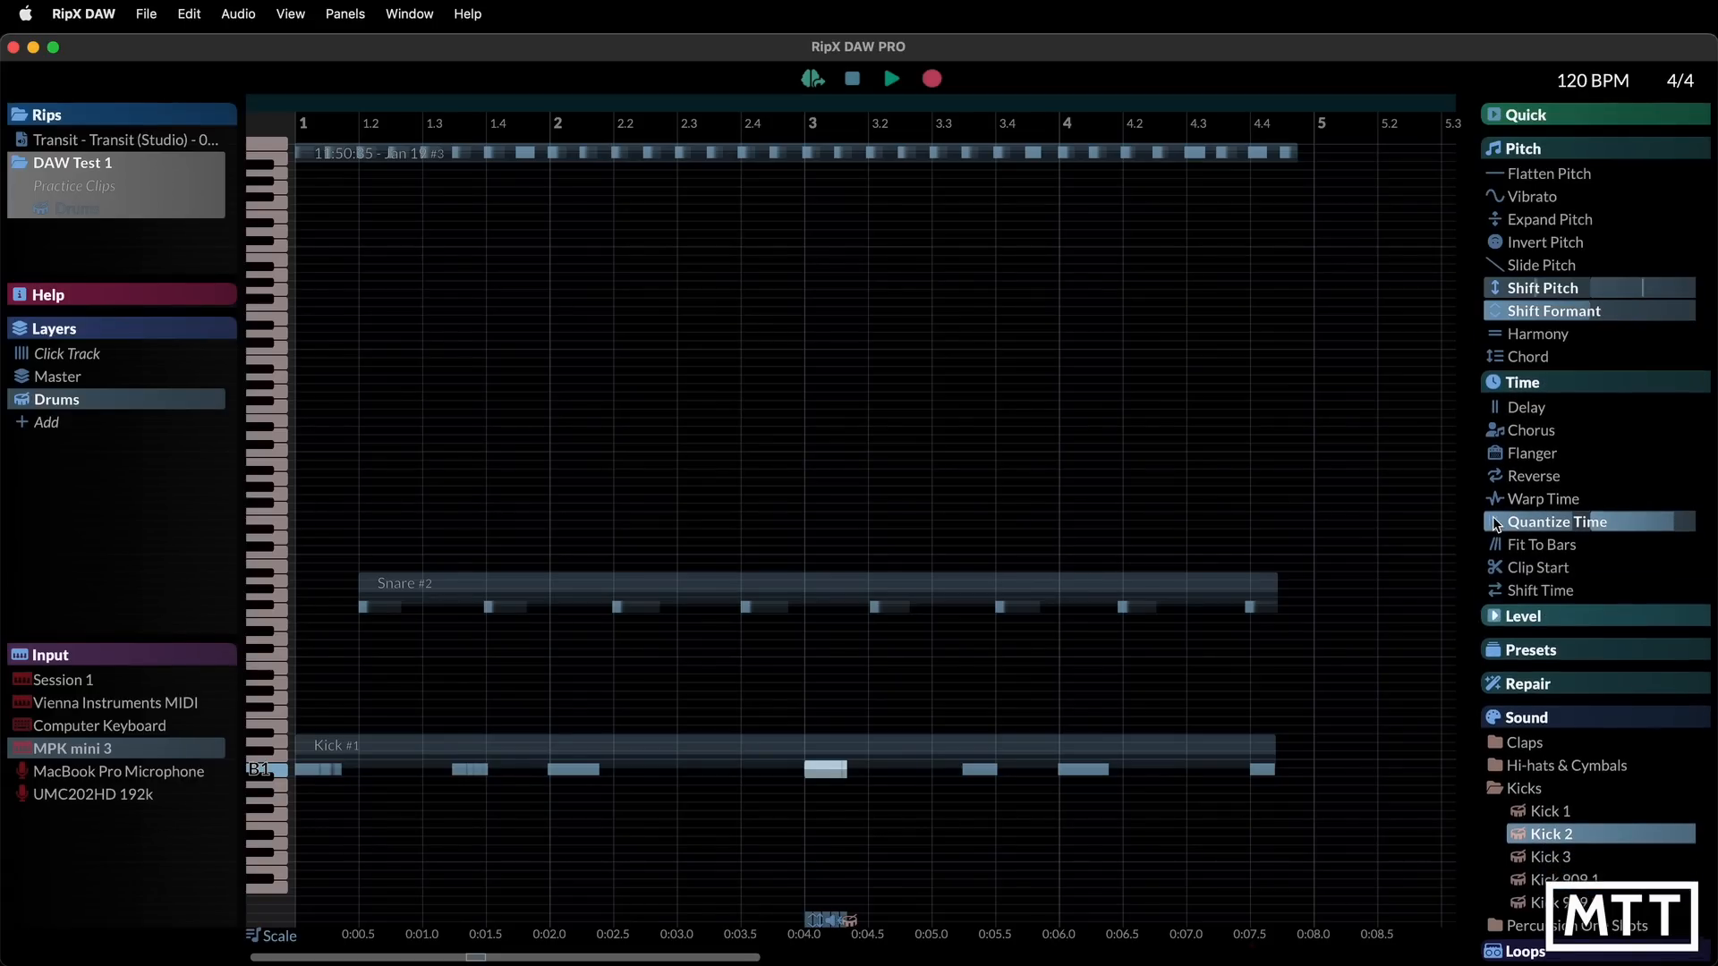
left_click(1495, 150)
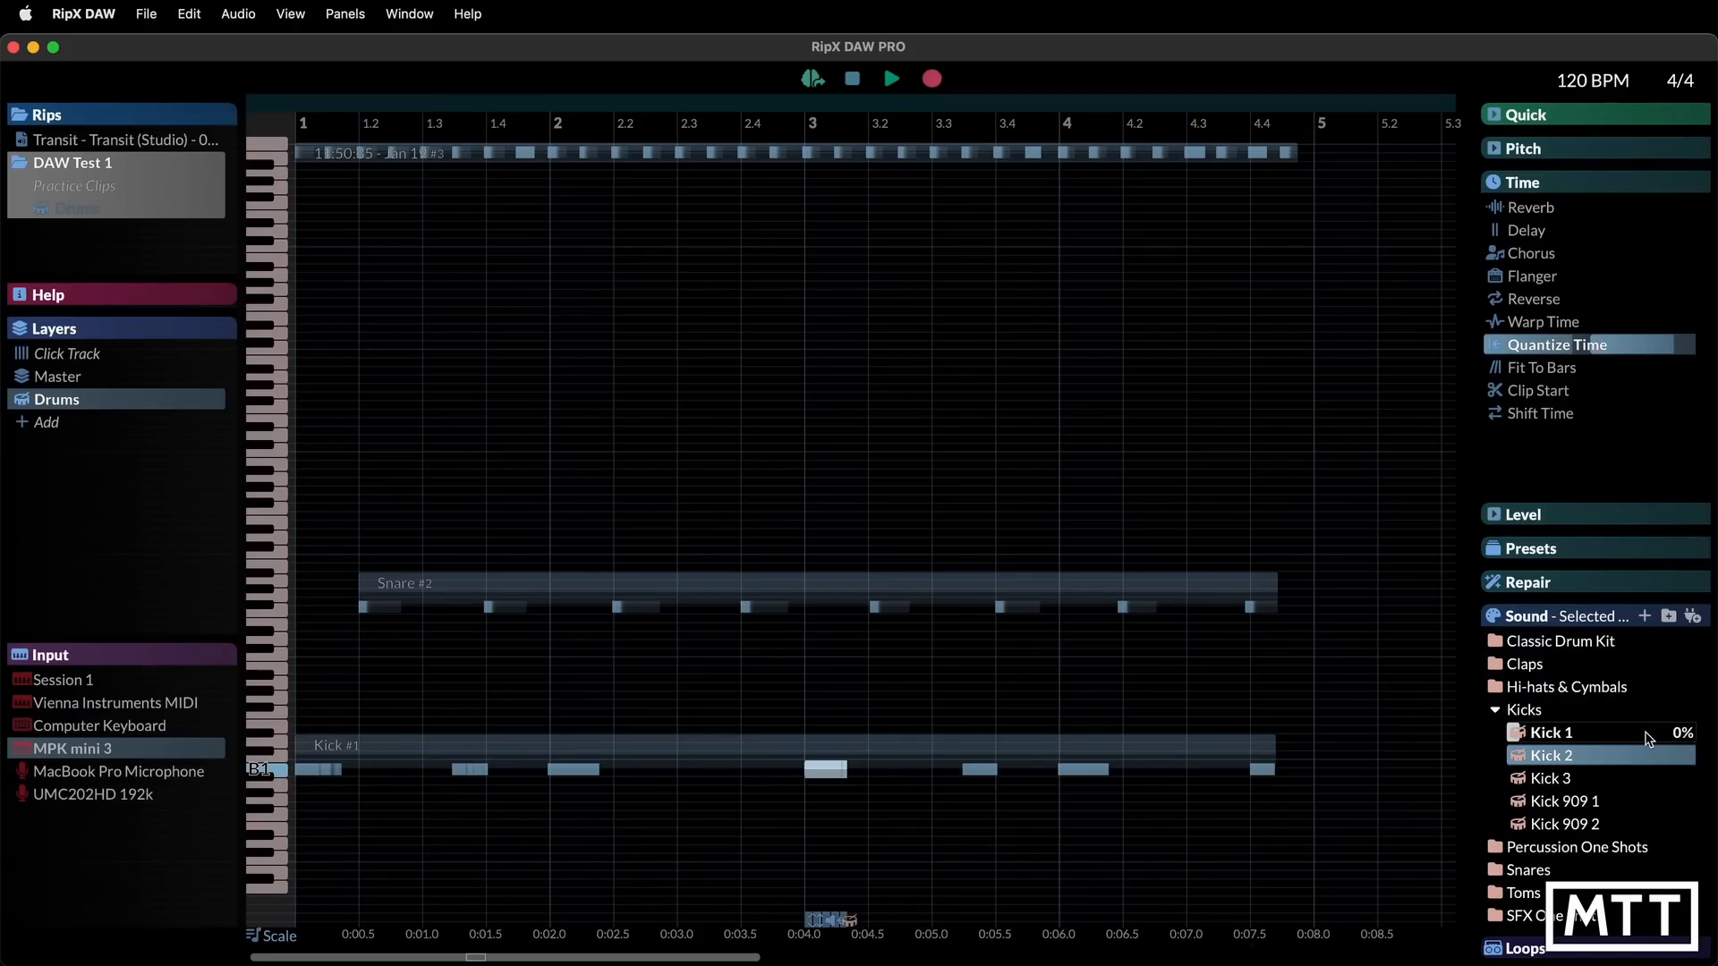
left_click_drag(1514, 733, 1573, 735)
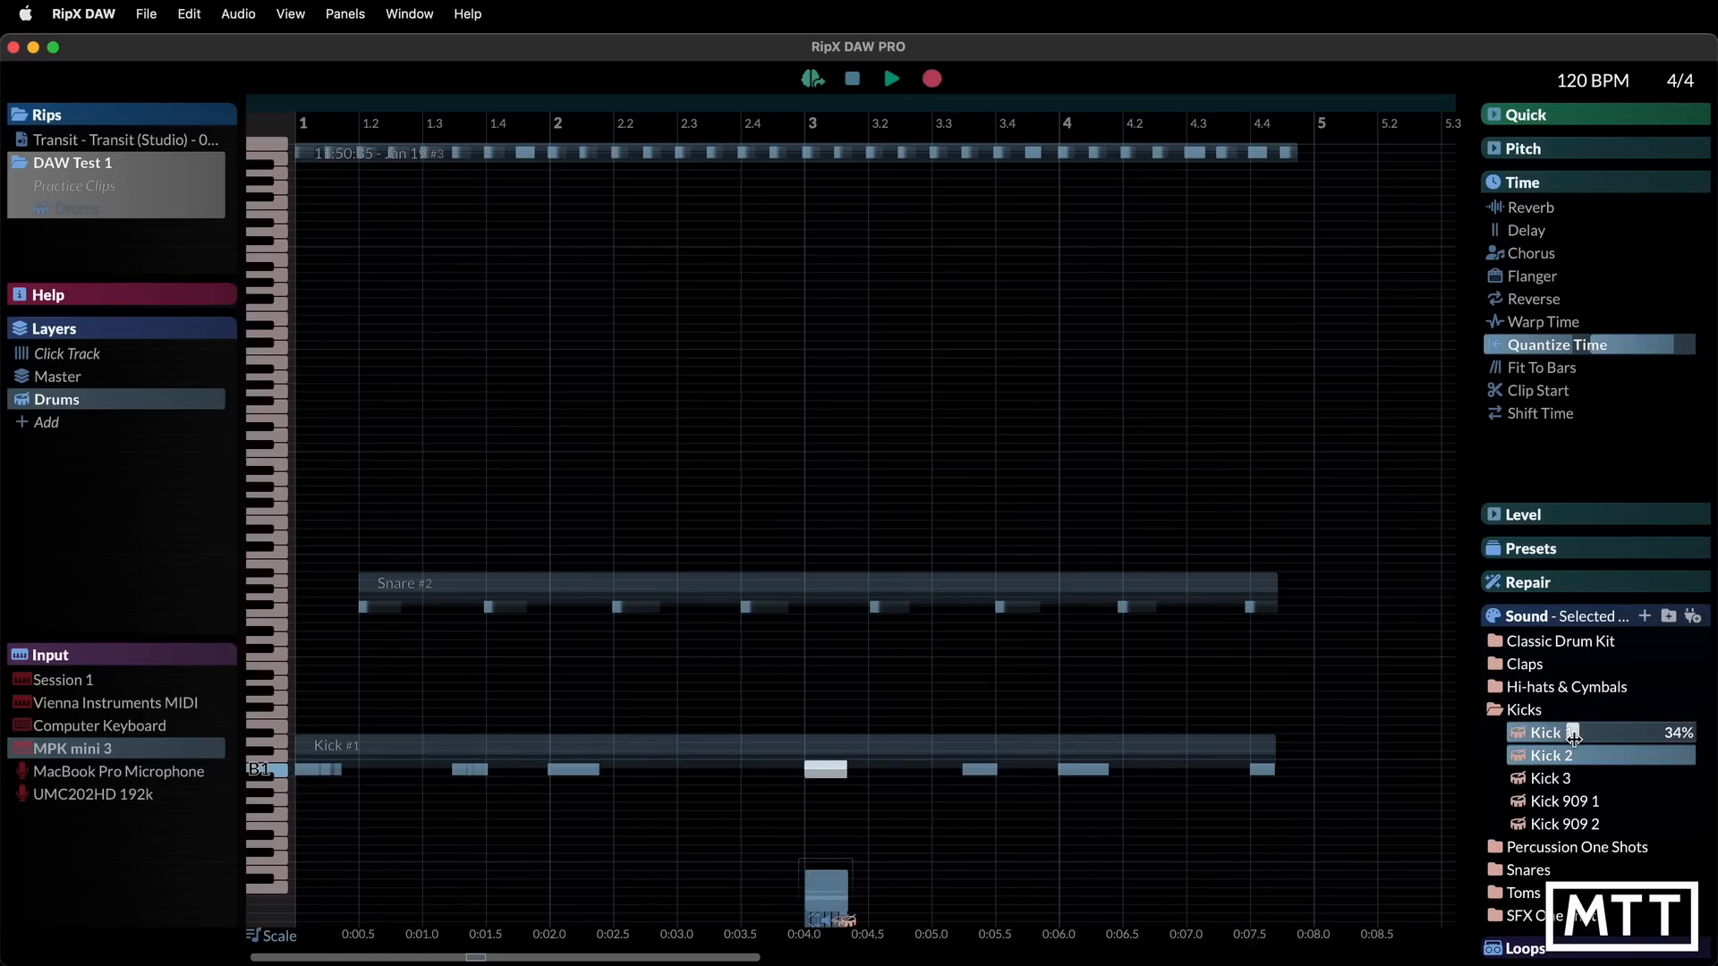
Audition Kick 3 alone on the bar 3 Kick note and replace it with Kick 2 blended with Kick 1 and Kick 3
left_click(827, 774)
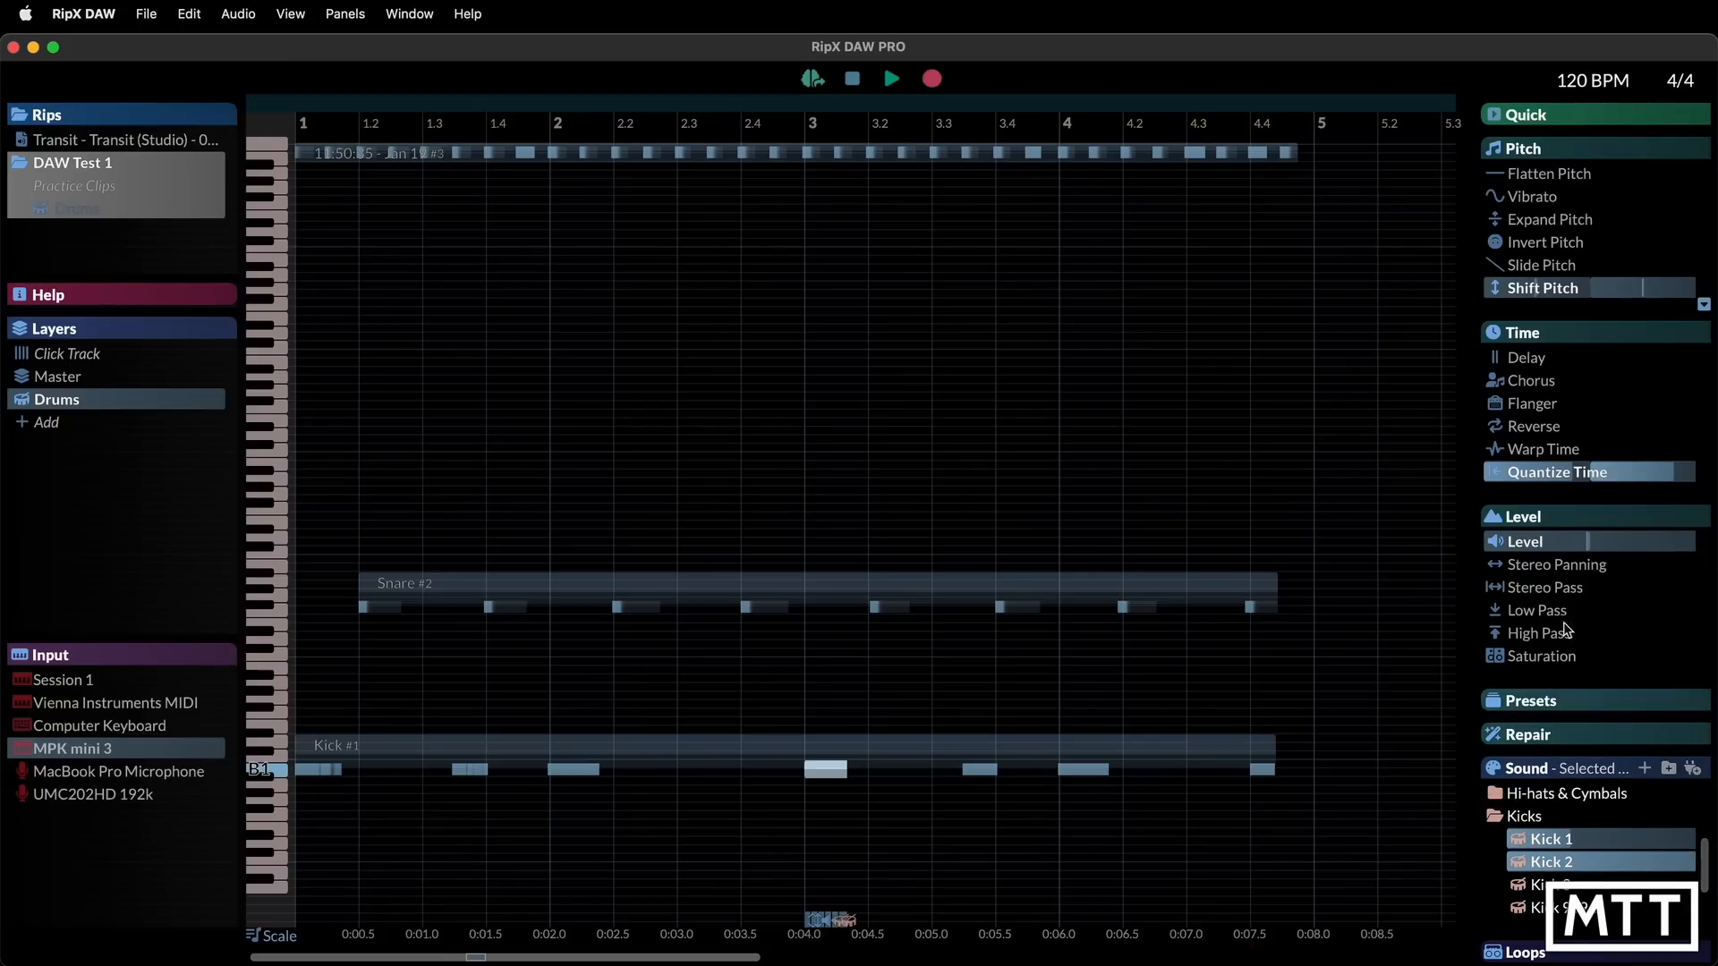
left_click(1494, 149)
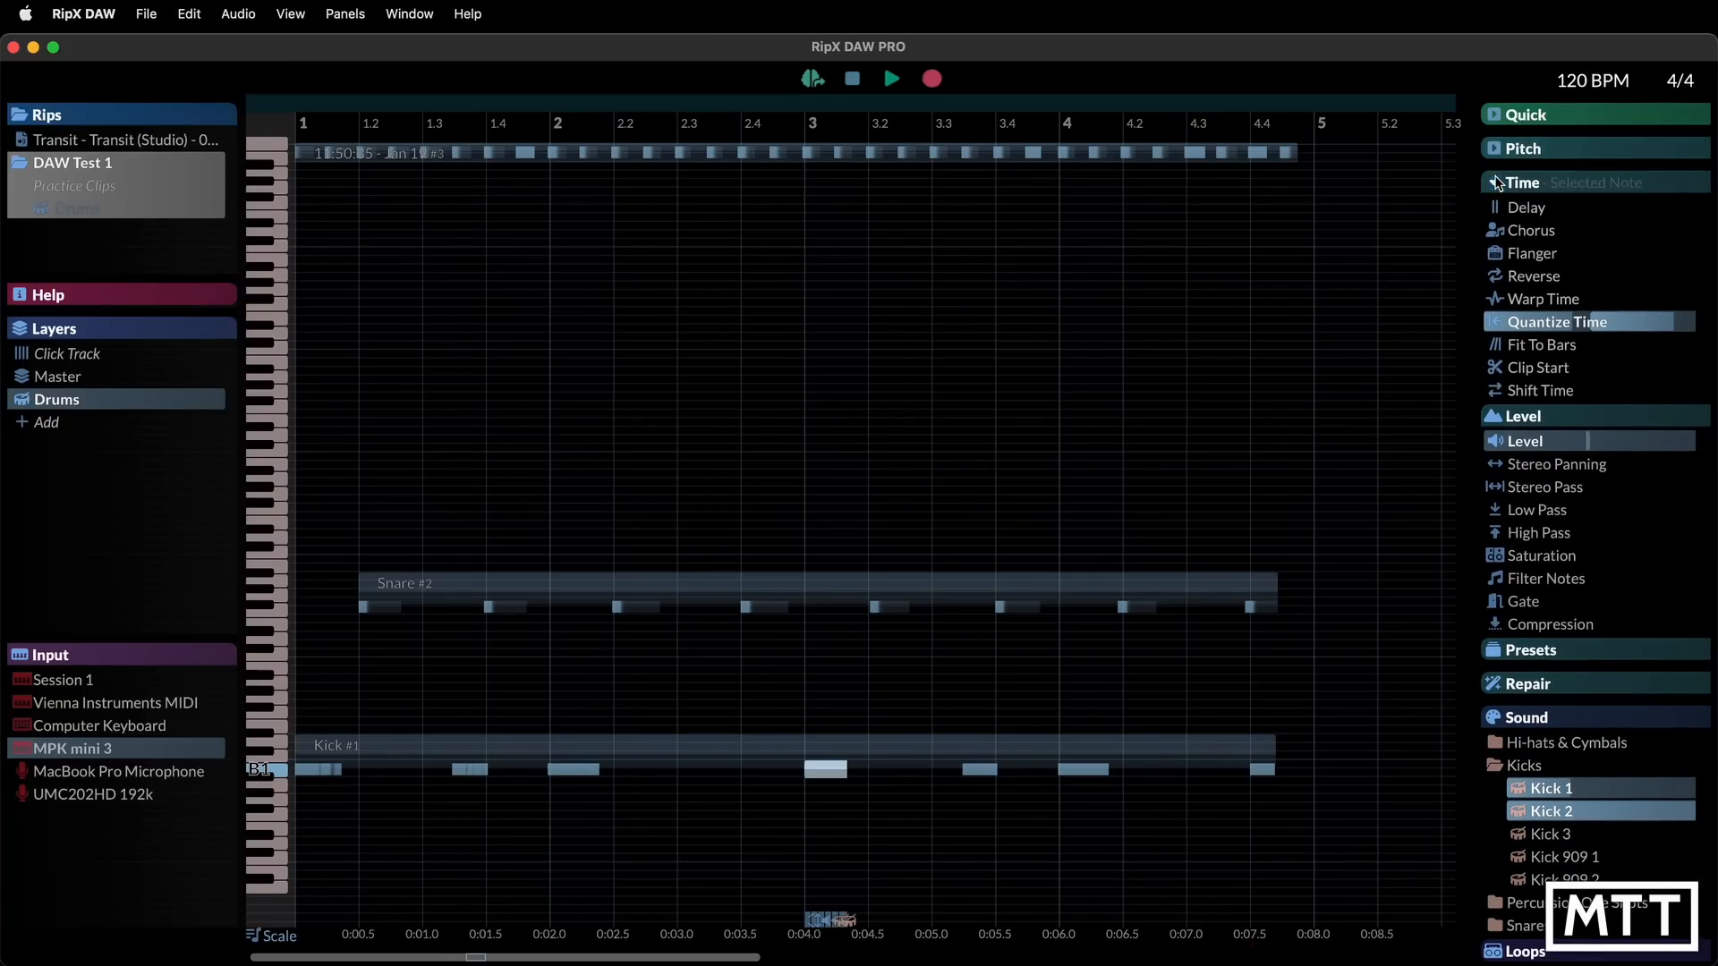
left_click(1496, 183)
left_click(1494, 216)
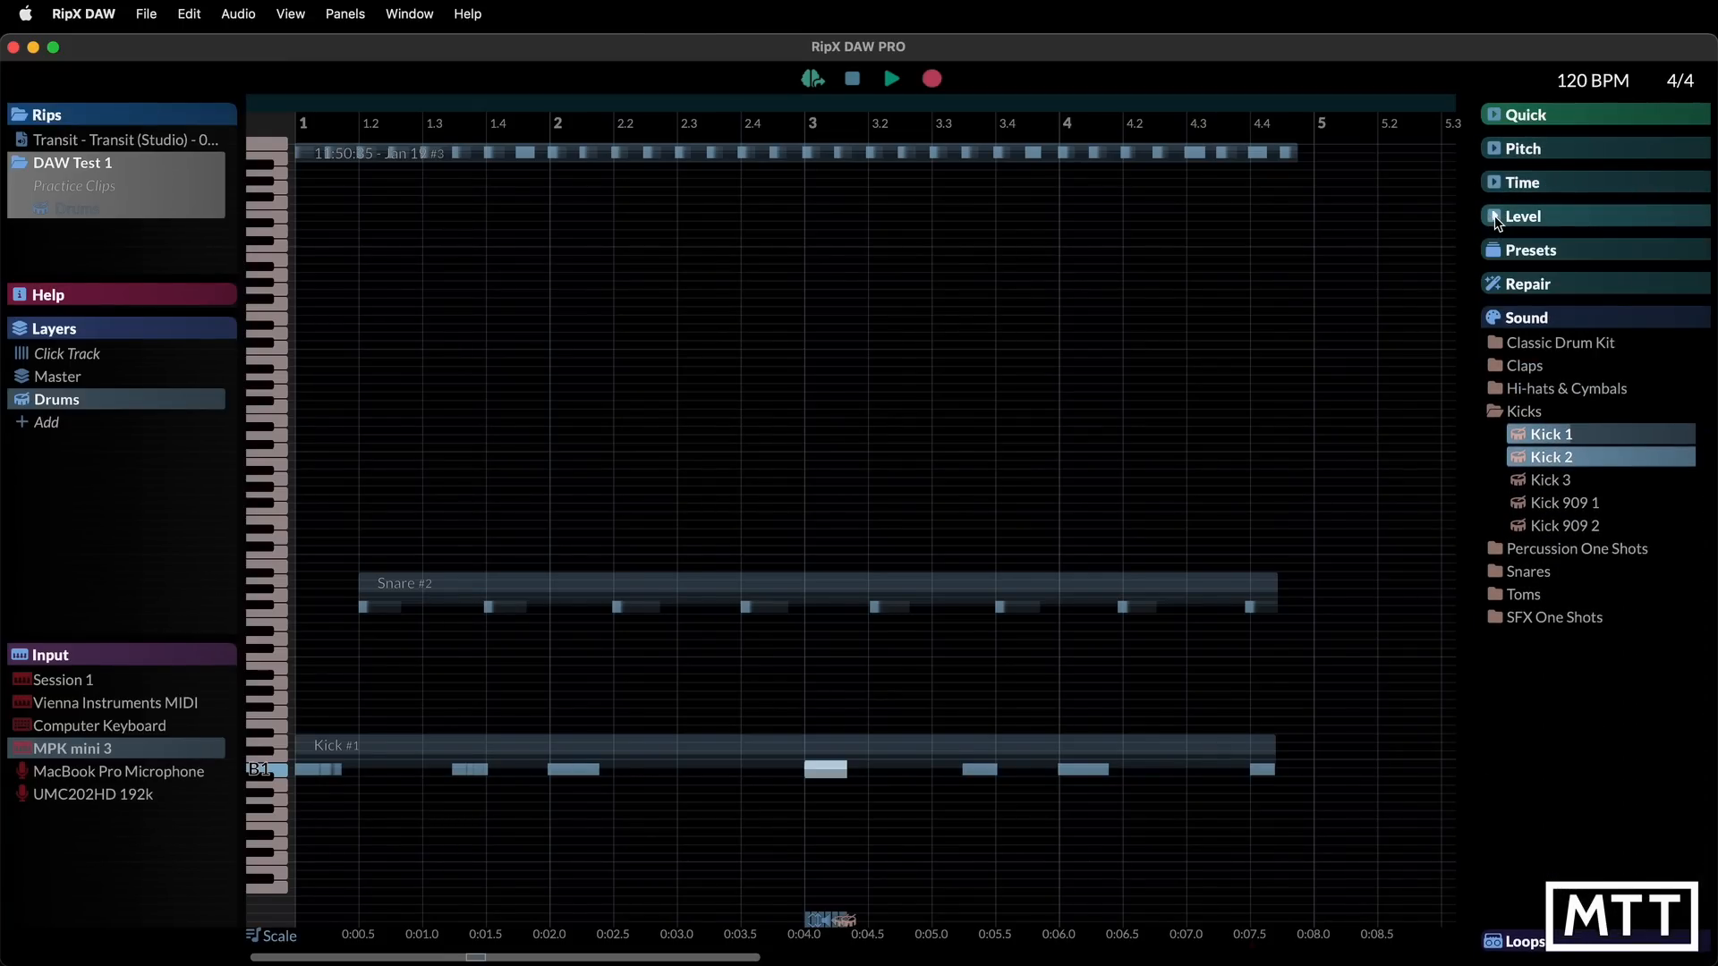
scroll(1544, 492, "up", 4)
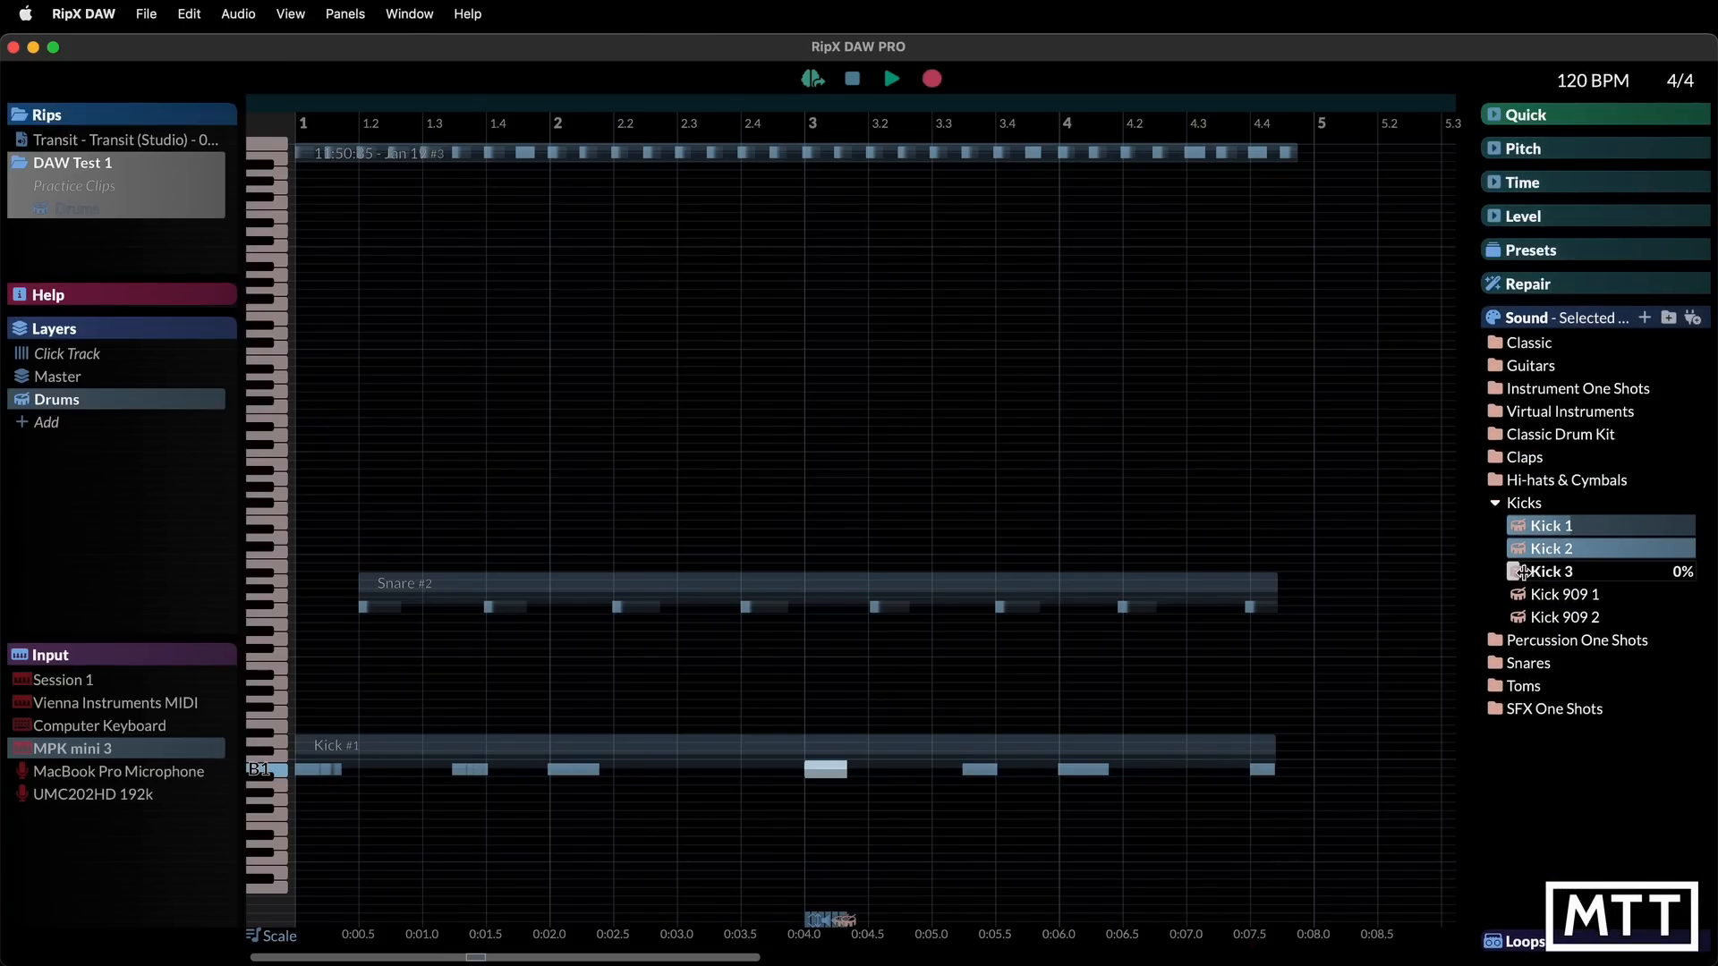
left_click(1576, 577)
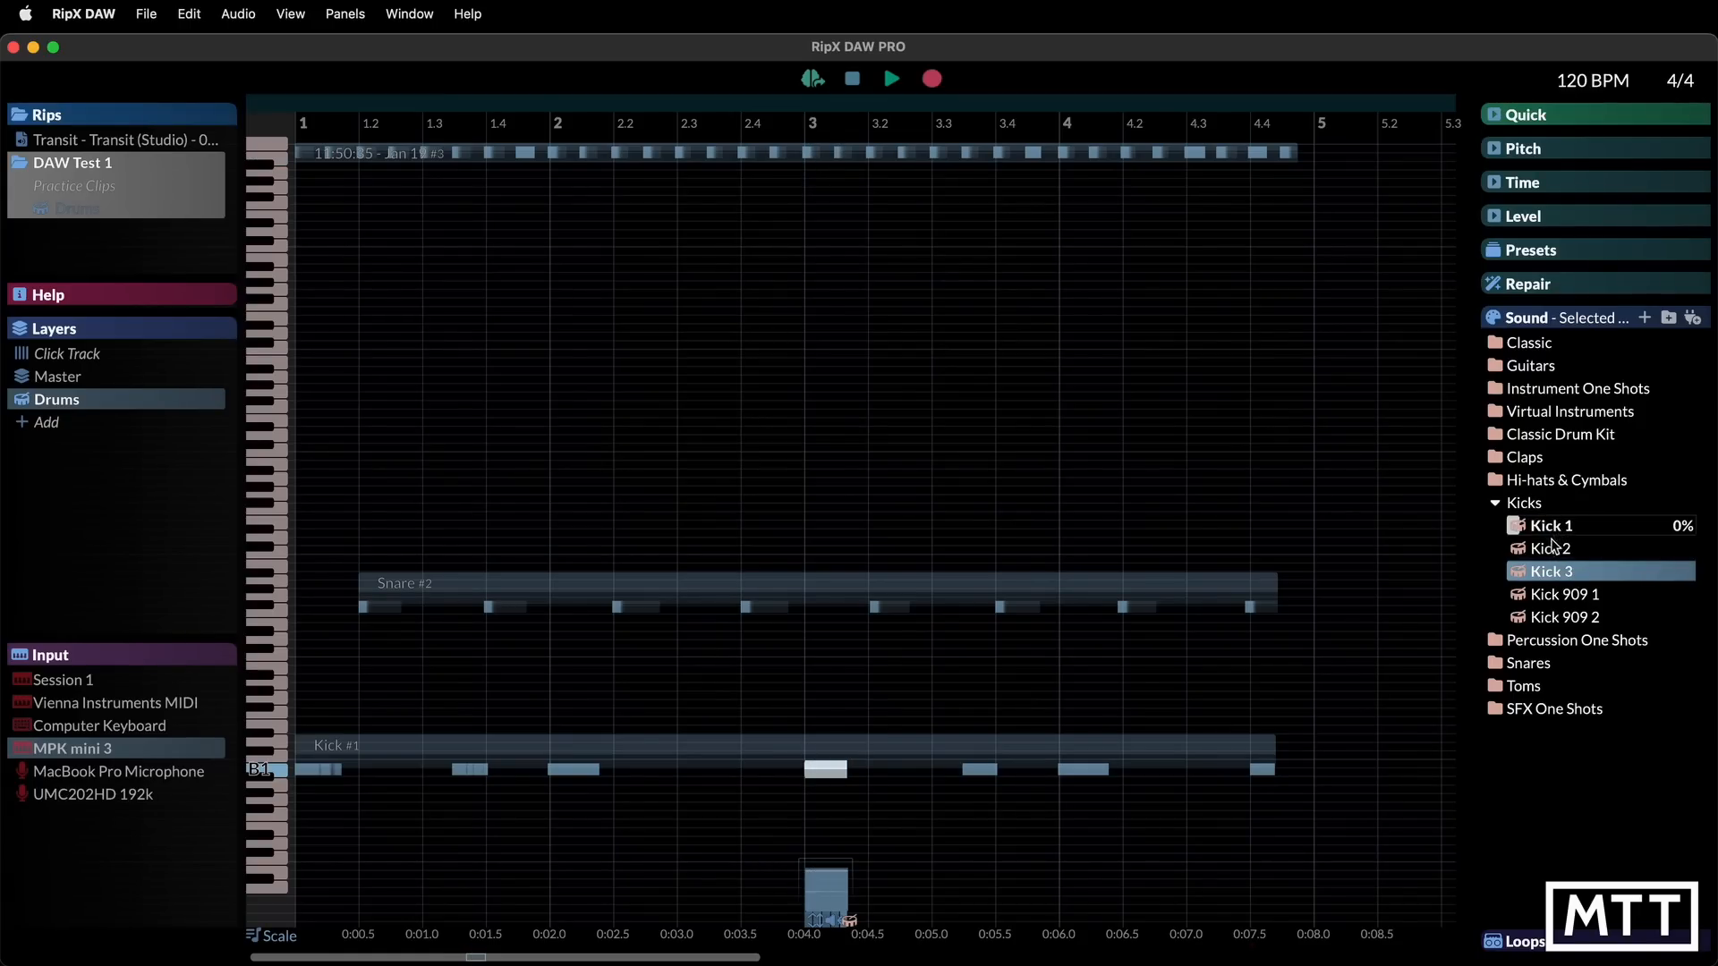
left_click(1553, 549)
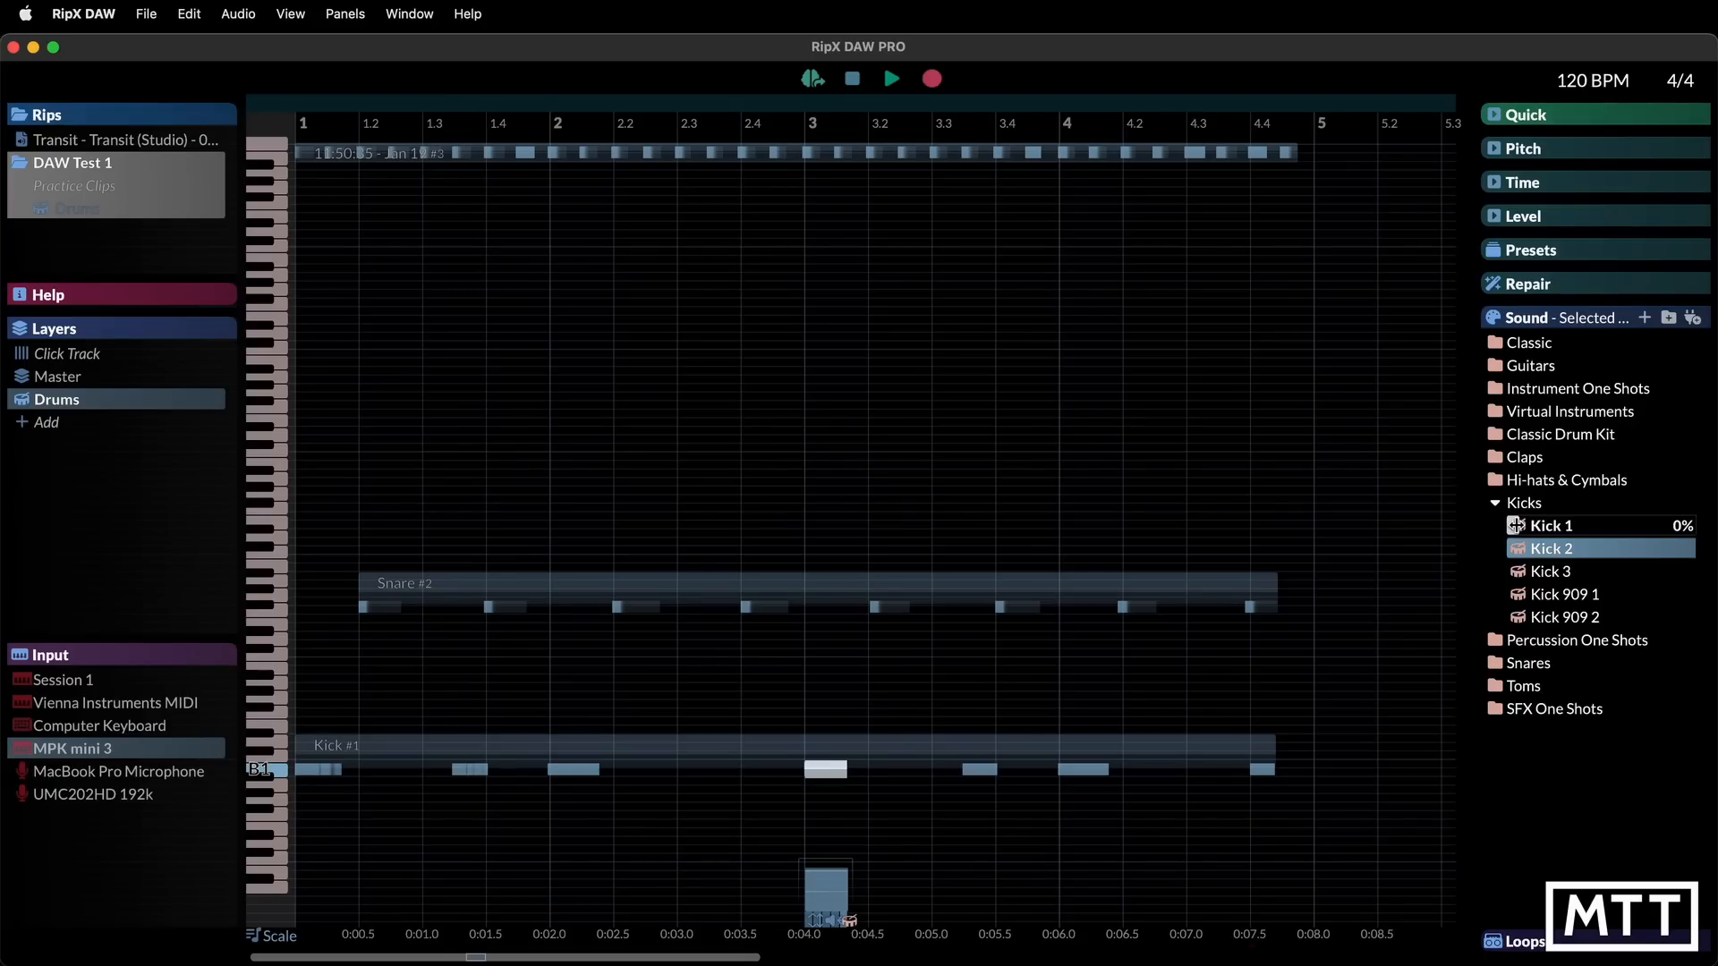
left_click_drag(1515, 526, 1581, 572)
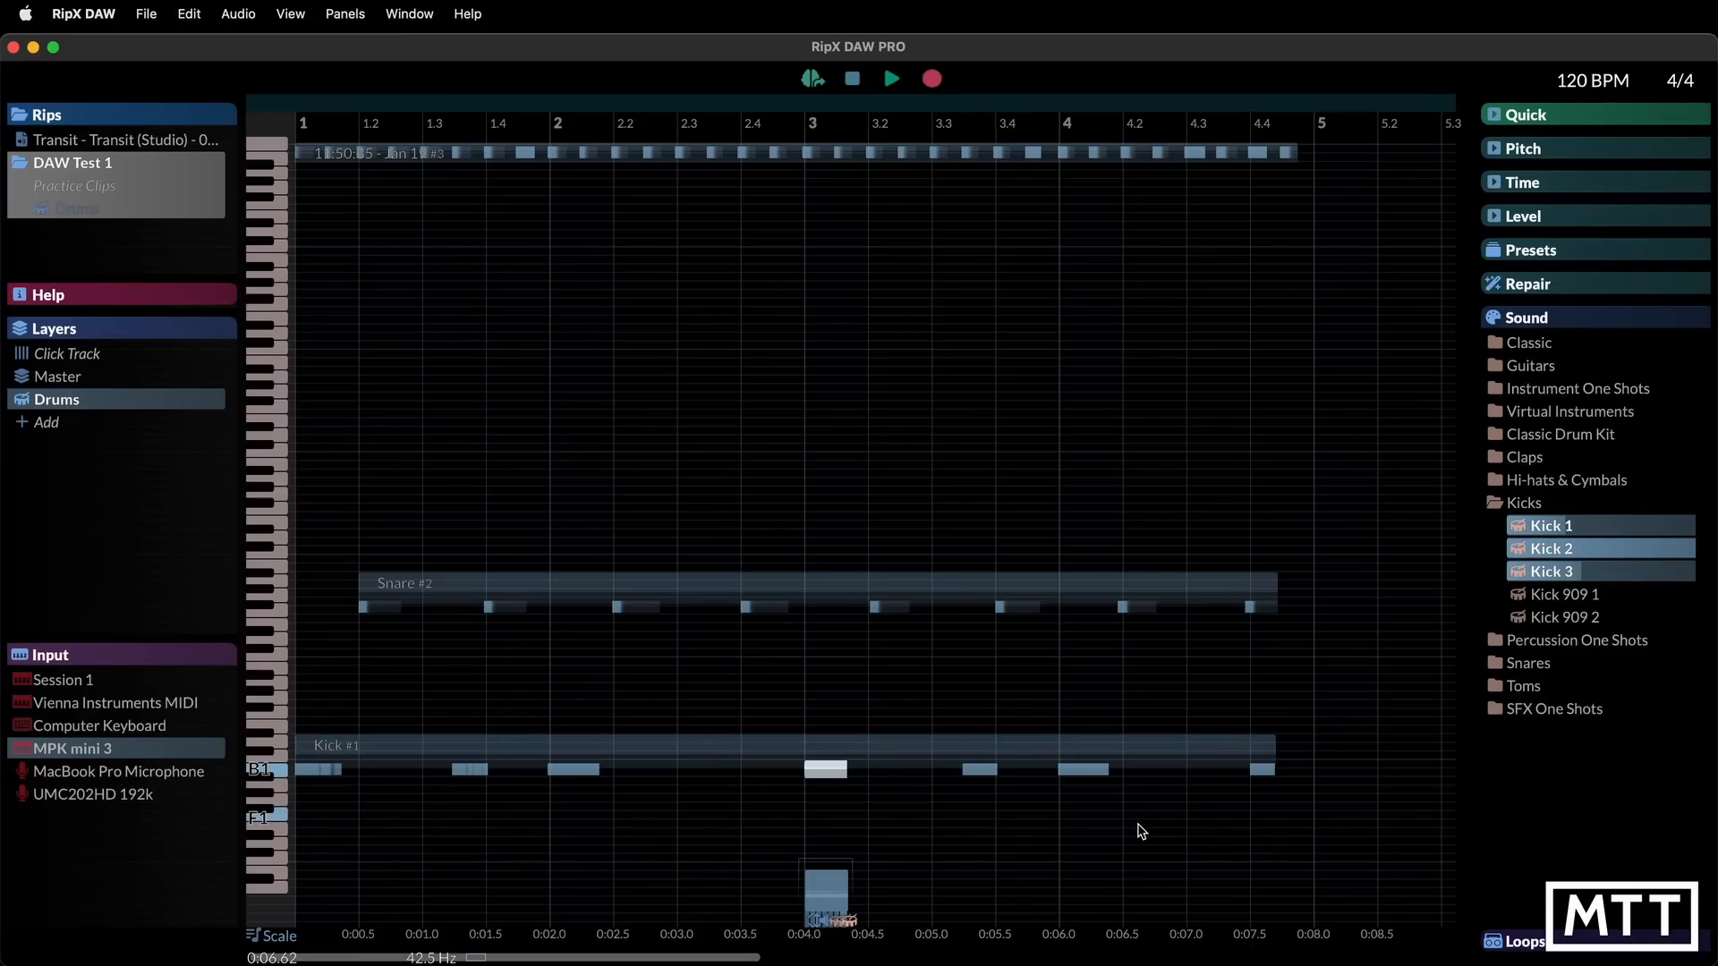
Group the third recorded part together with the Snare and Kick parts and clear the selection
left_click_drag(1172, 817, 1124, 770)
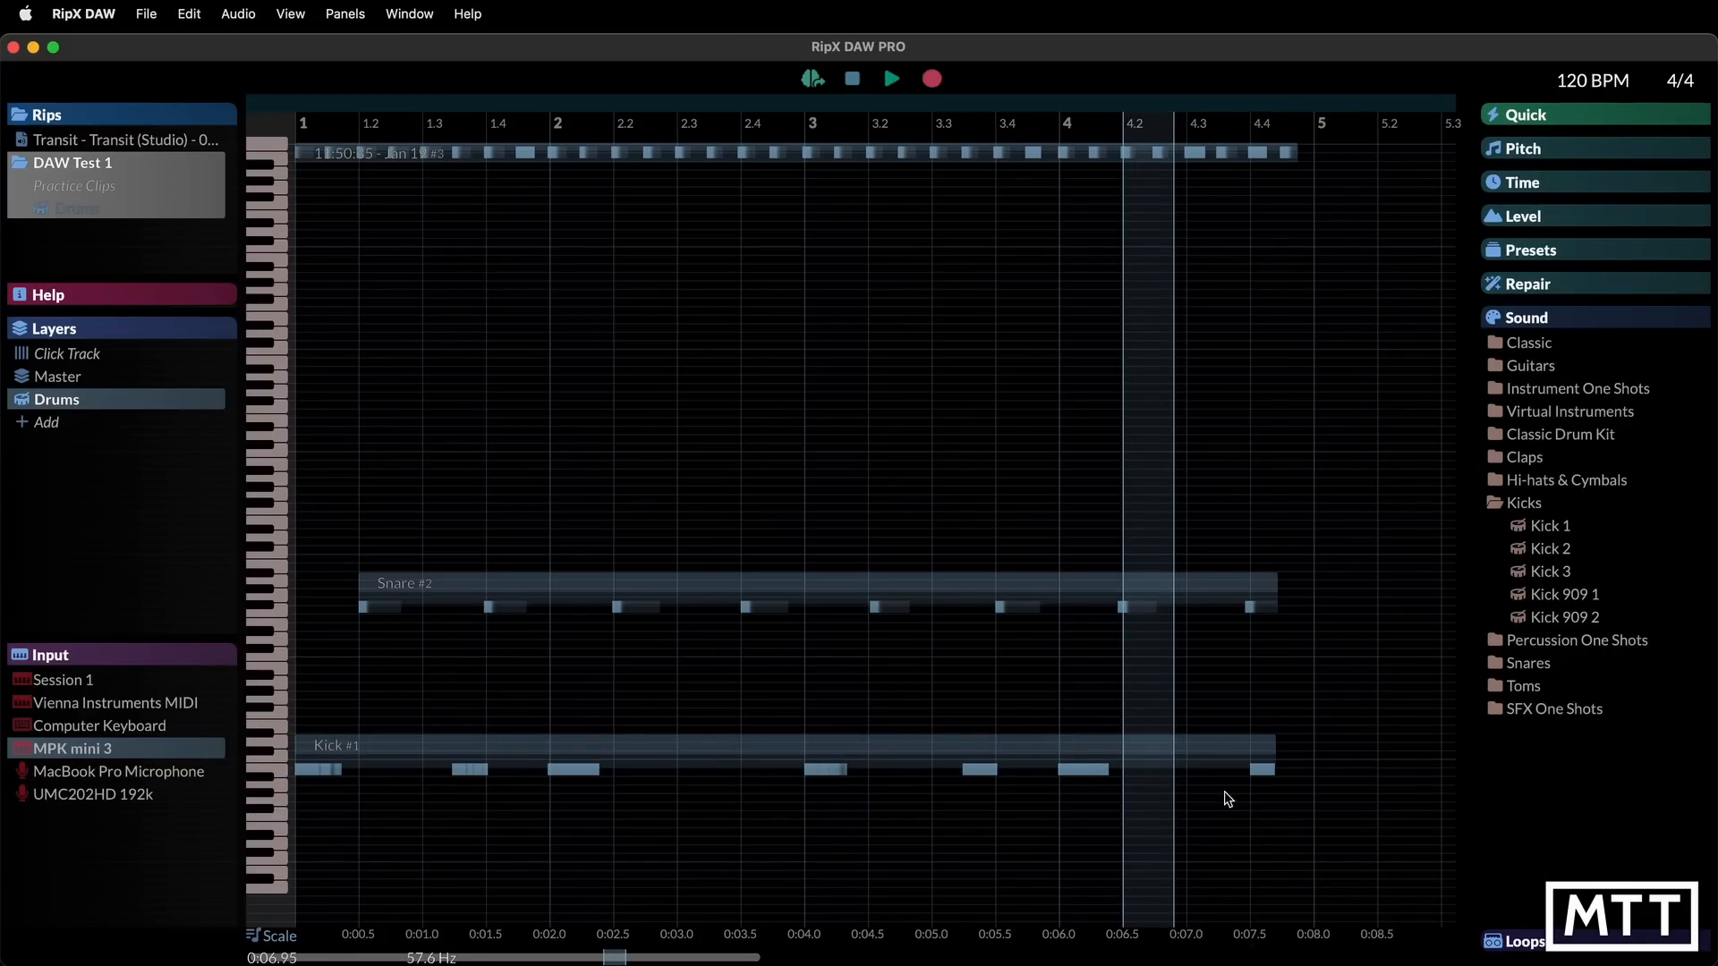
left_click_drag(1297, 817, 490, 145)
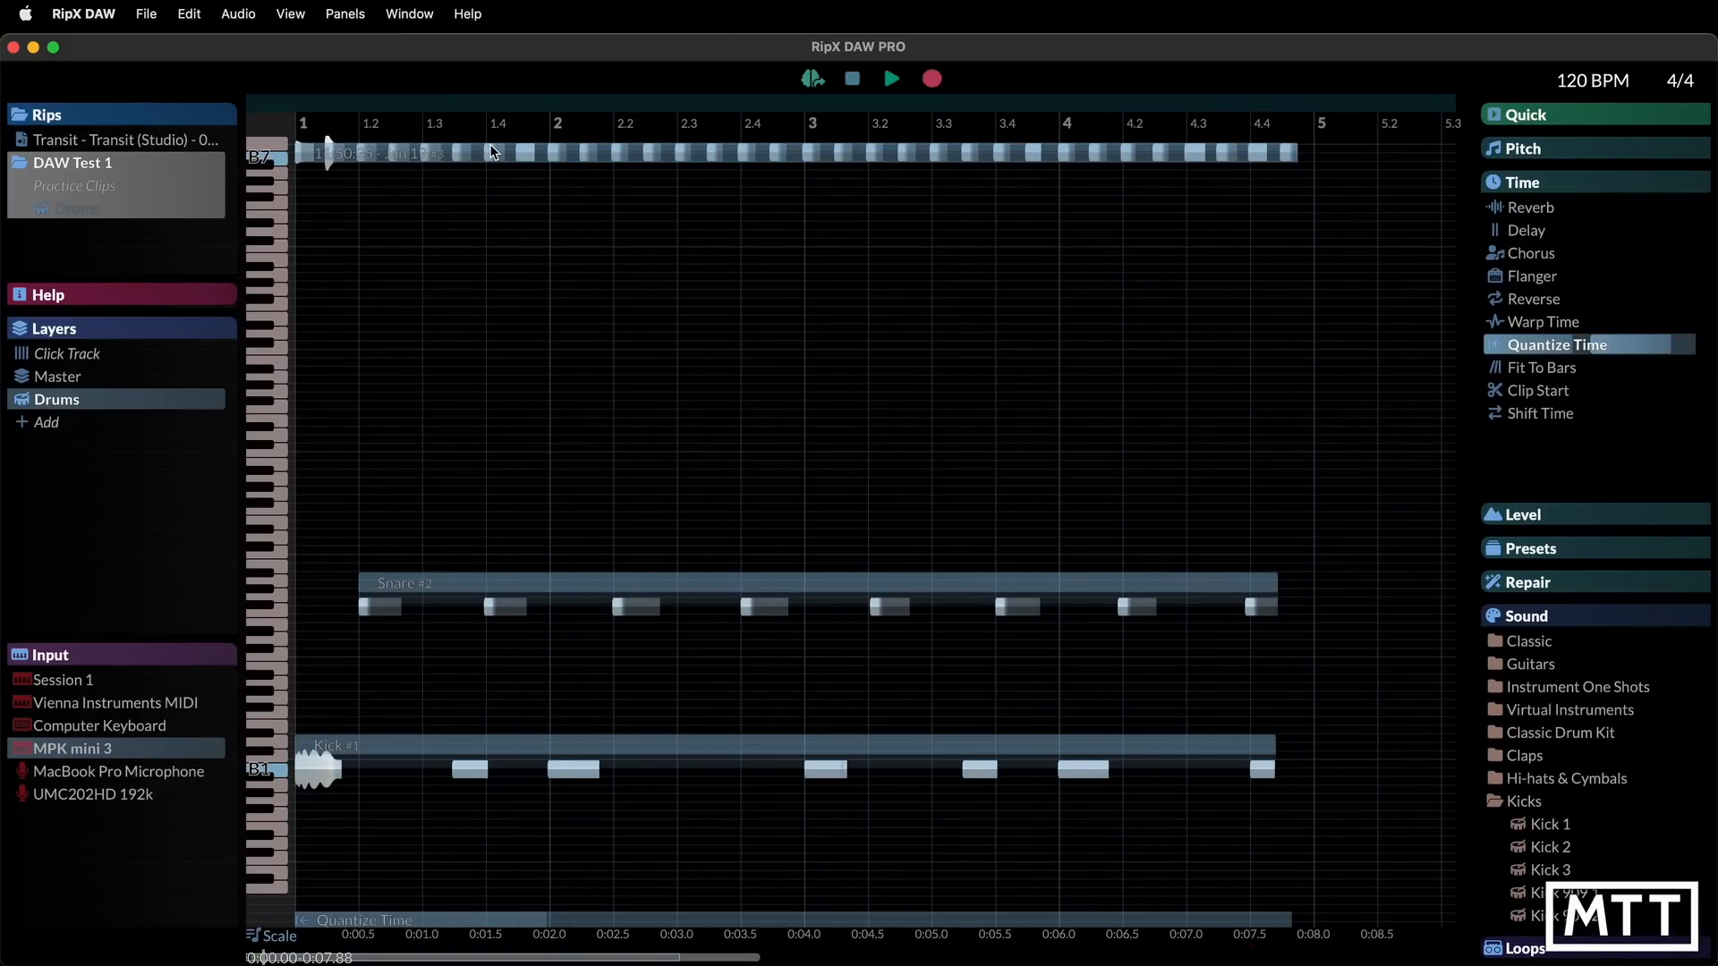
right_click(490, 145)
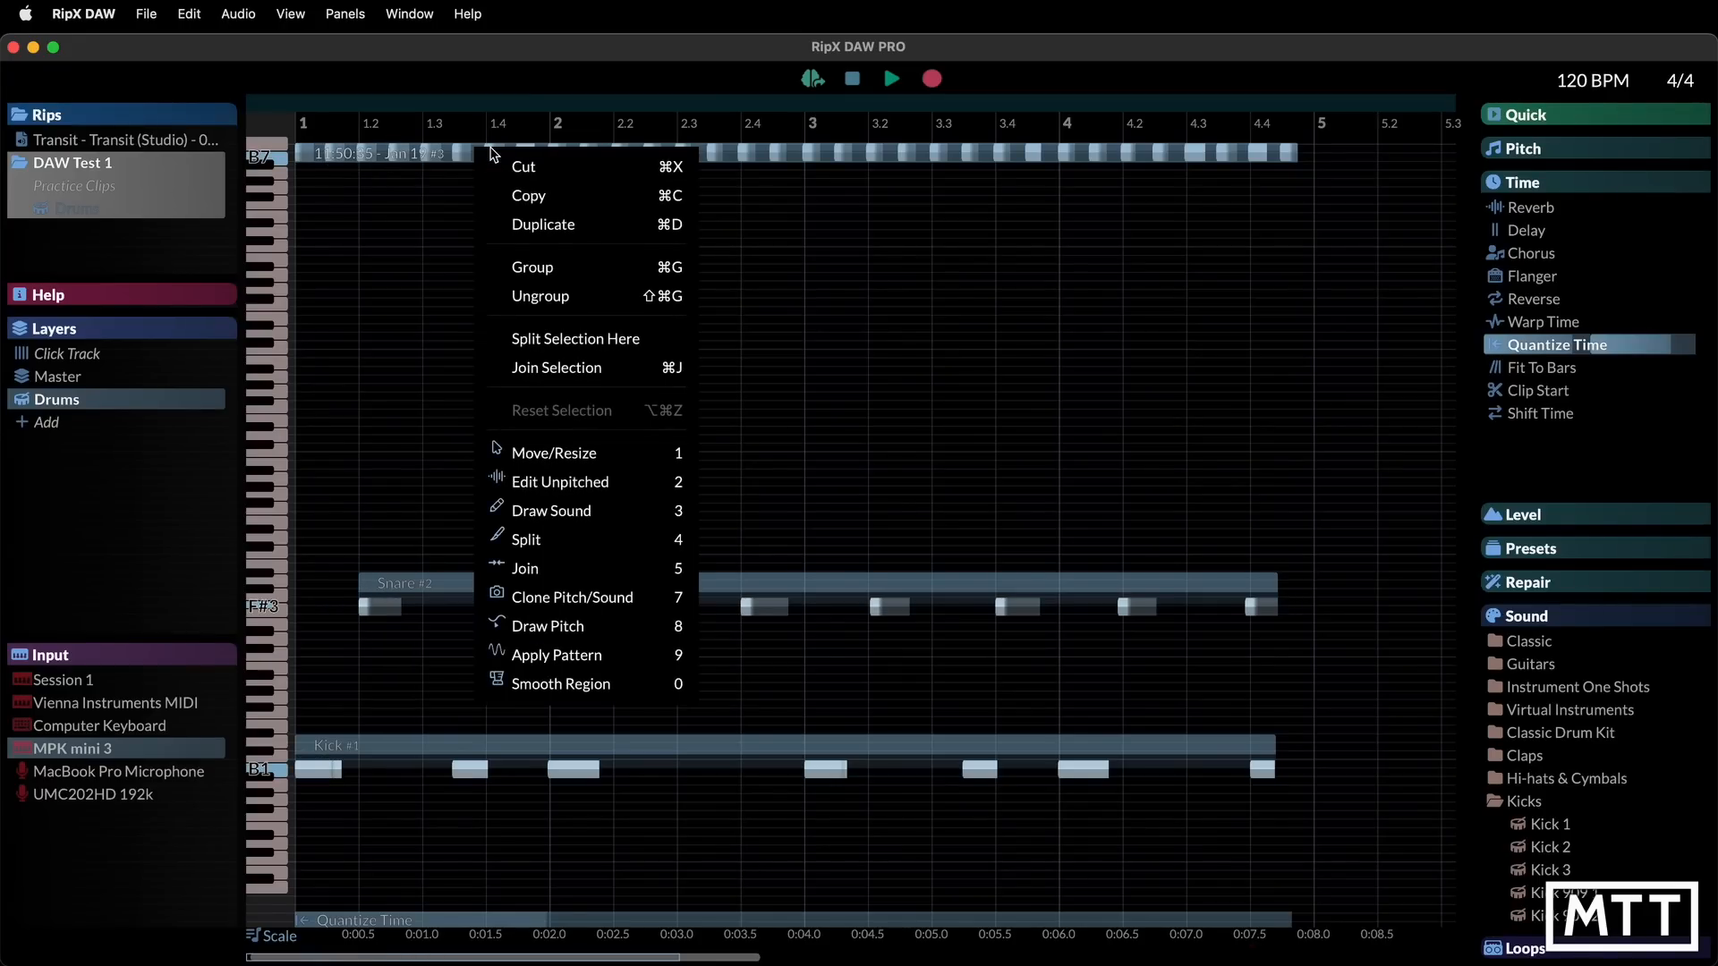
left_click(555, 268)
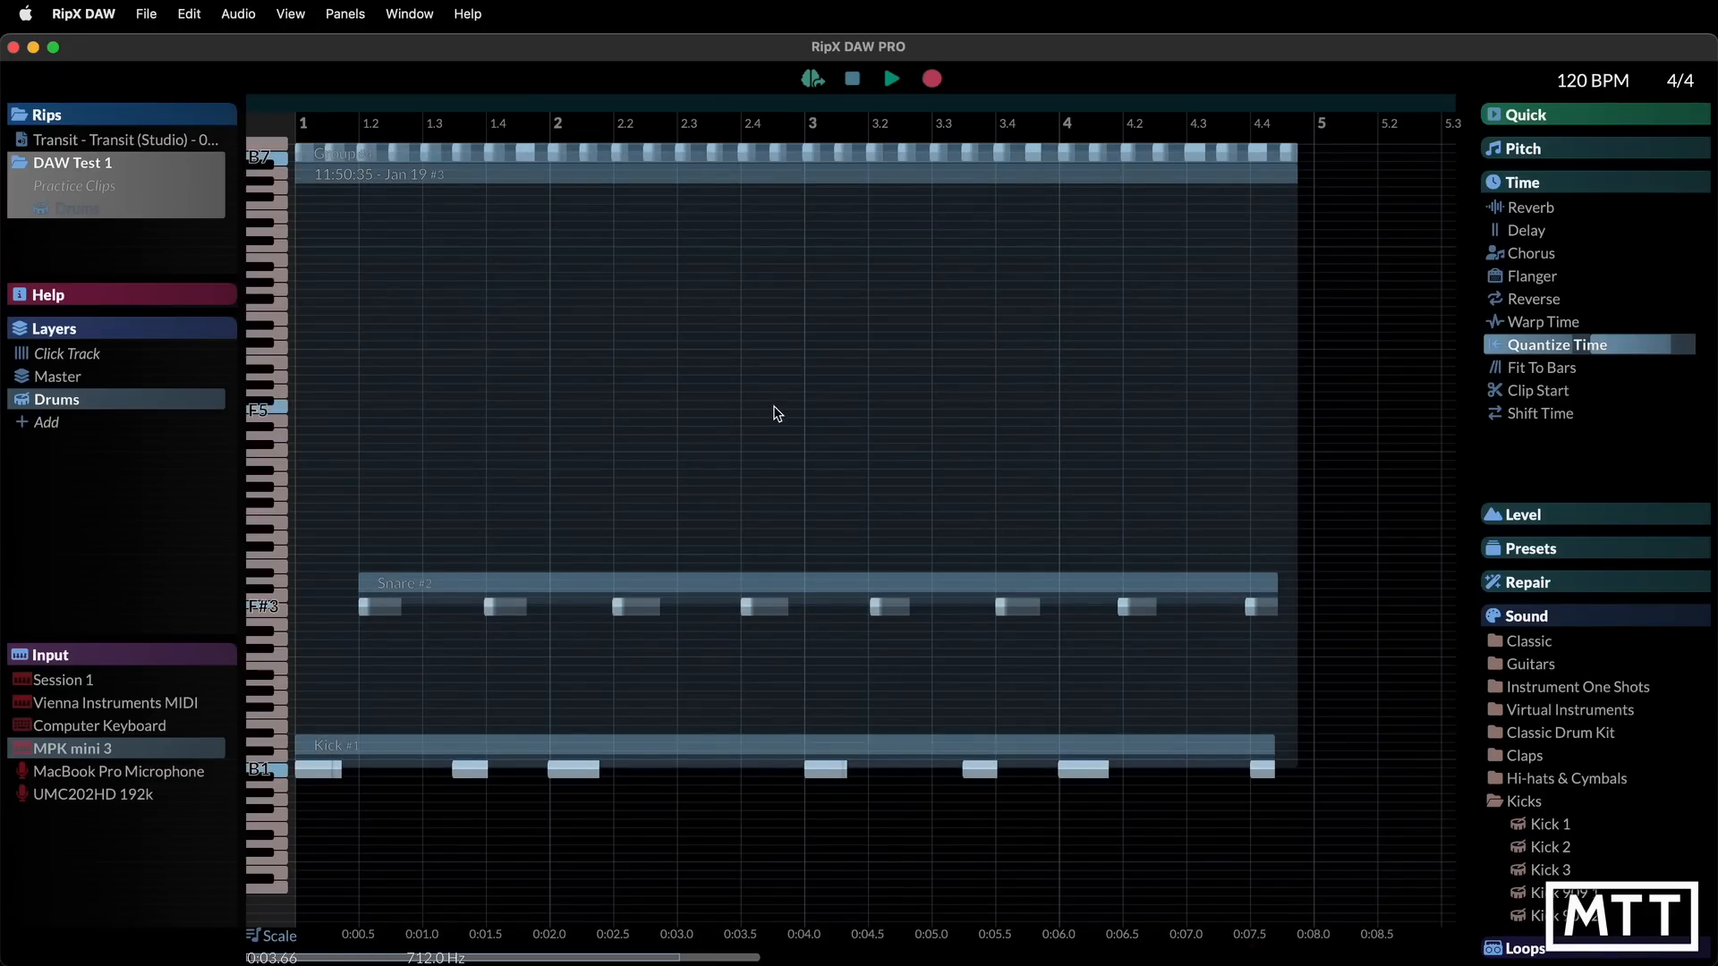
left_click(676, 835)
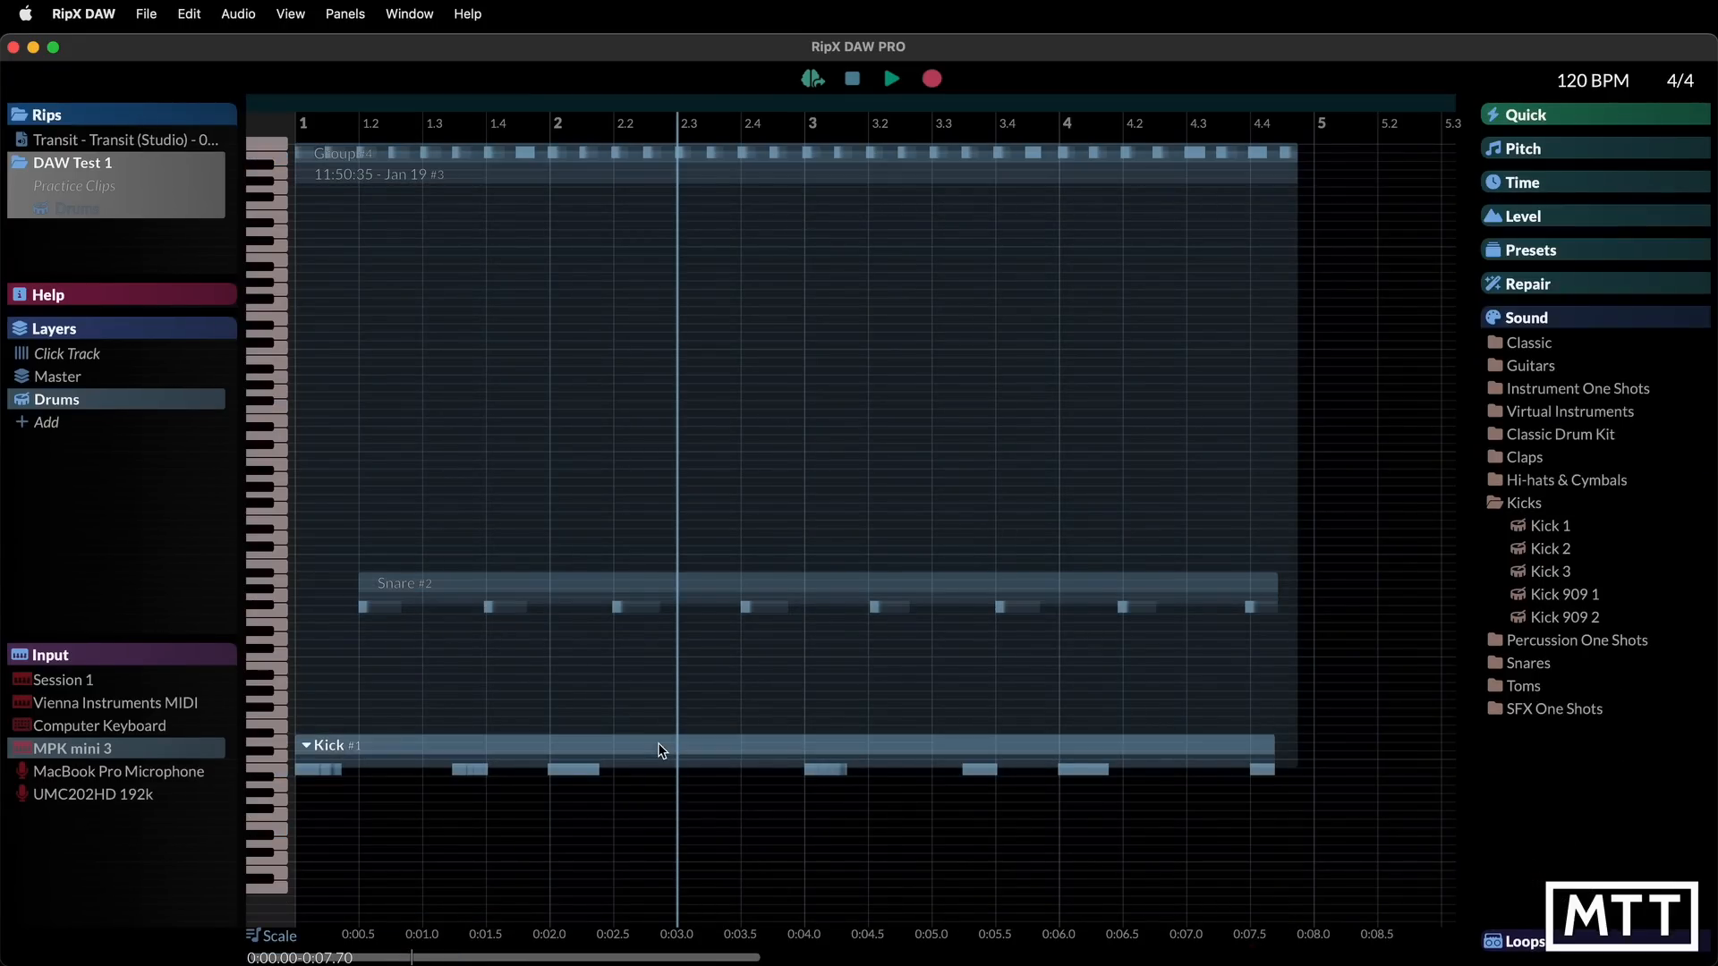
Rename the new group containing all three parts as Drums
left_click(338, 158)
right_click(337, 157)
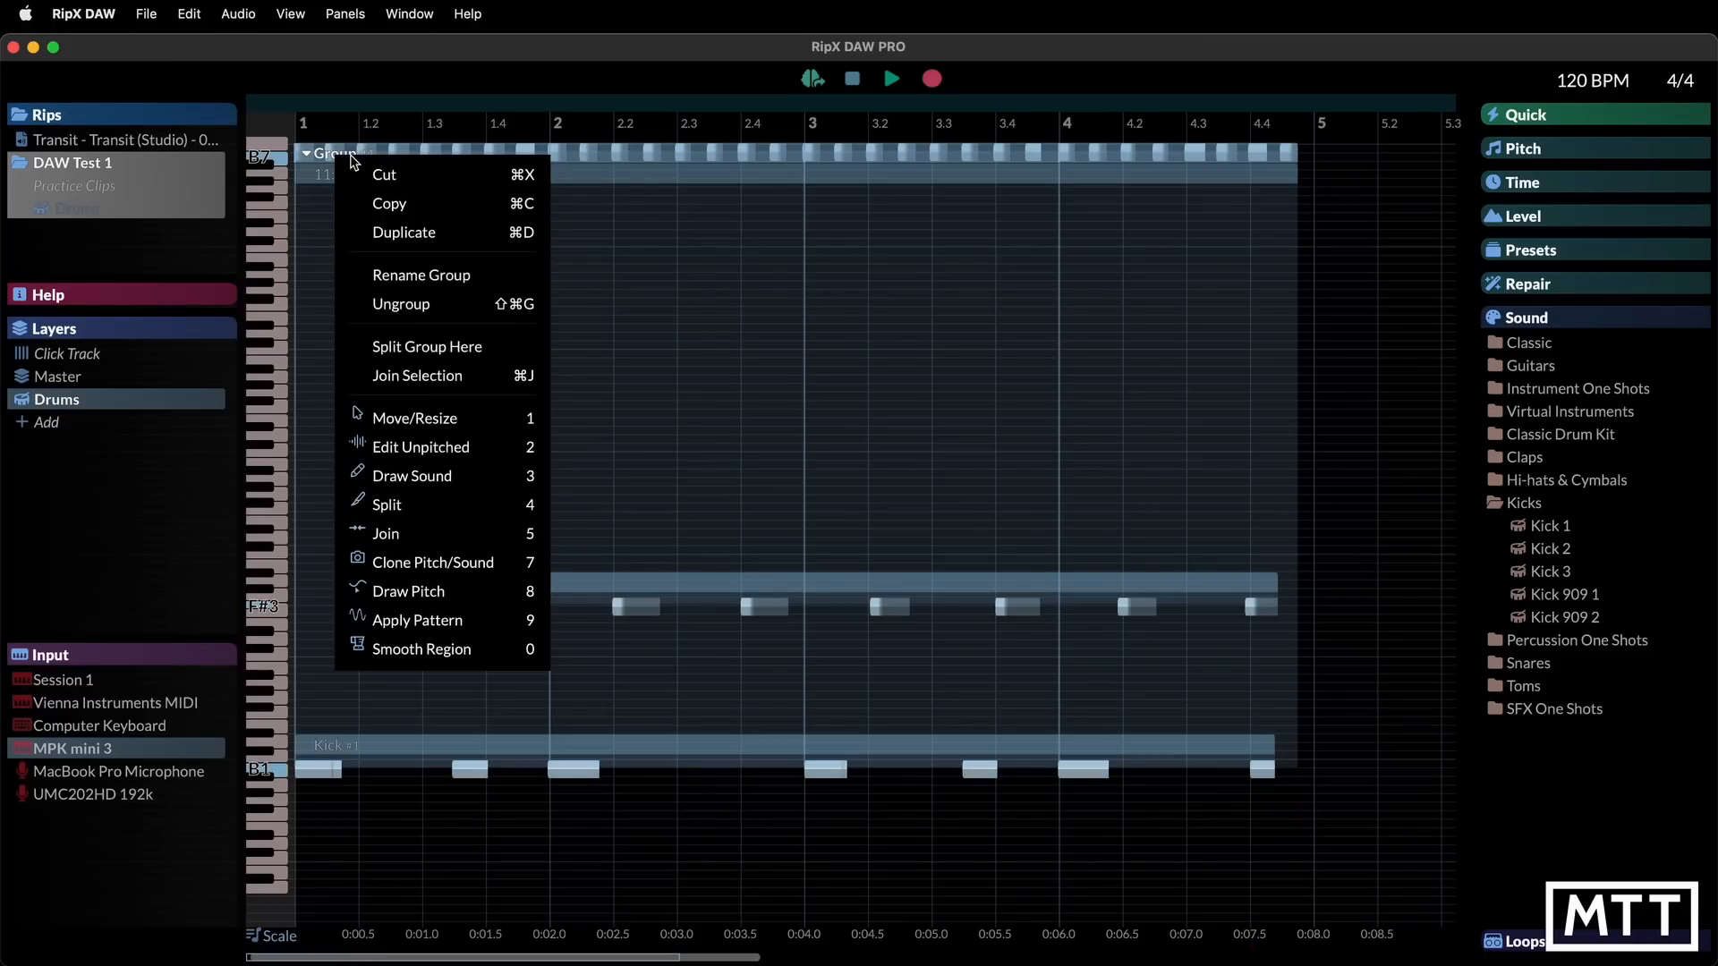
left_click(410, 277)
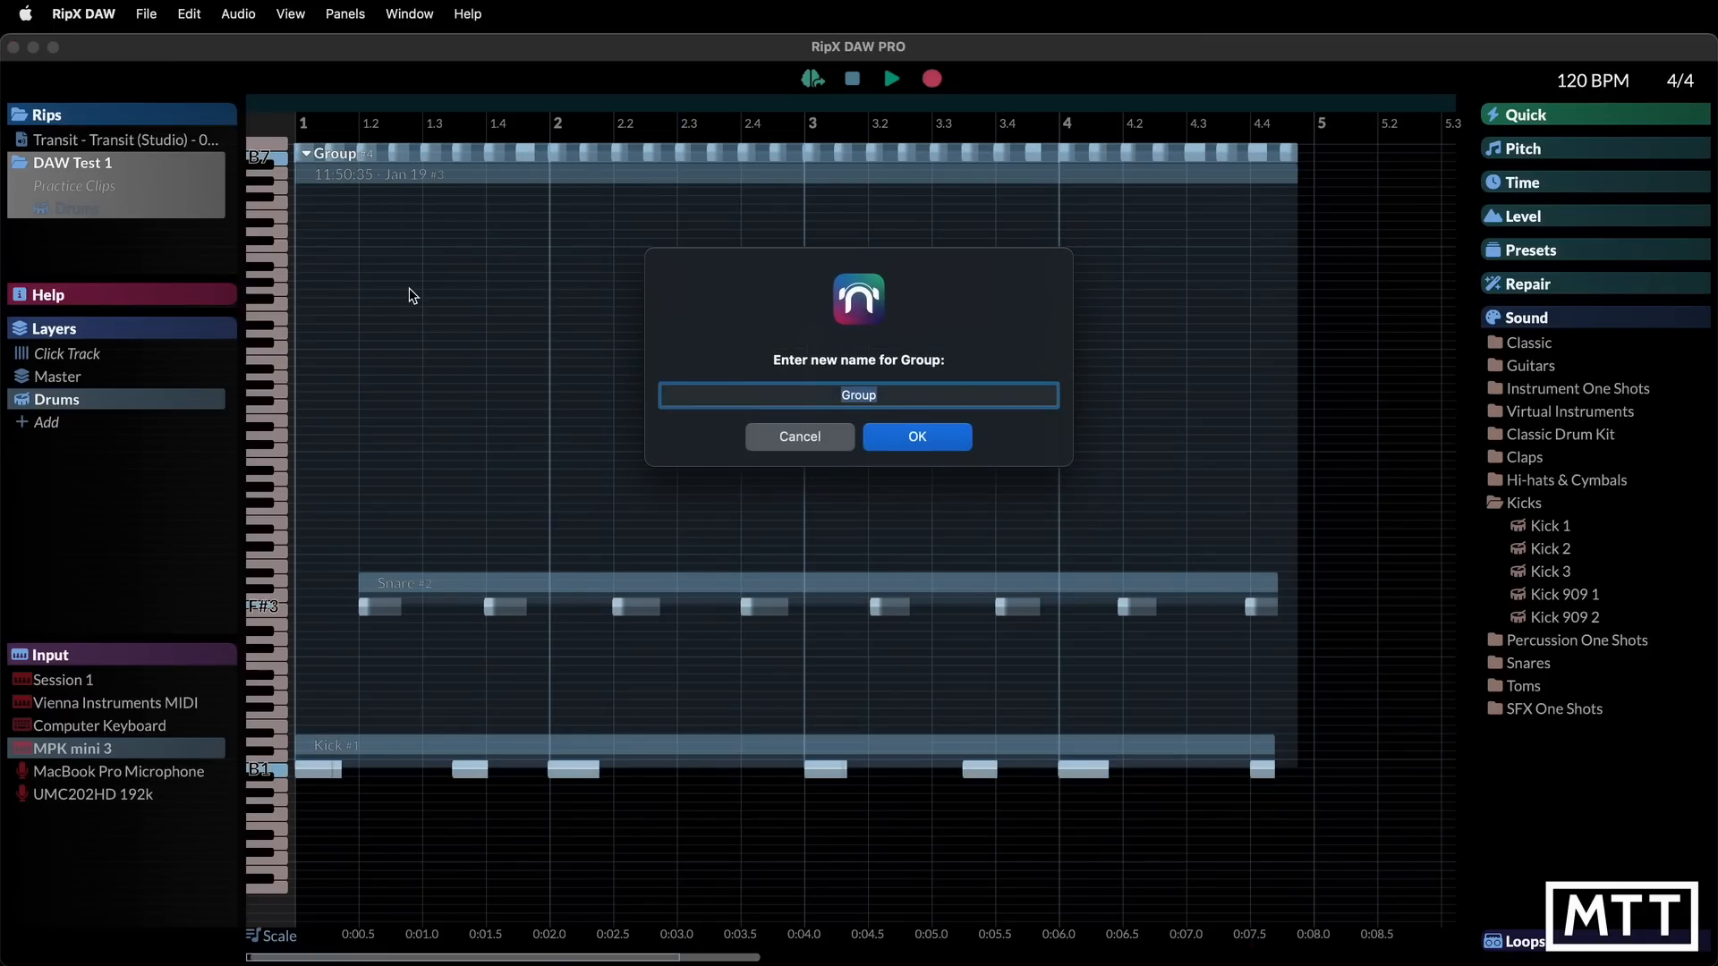
type("Drums")
key("Return")
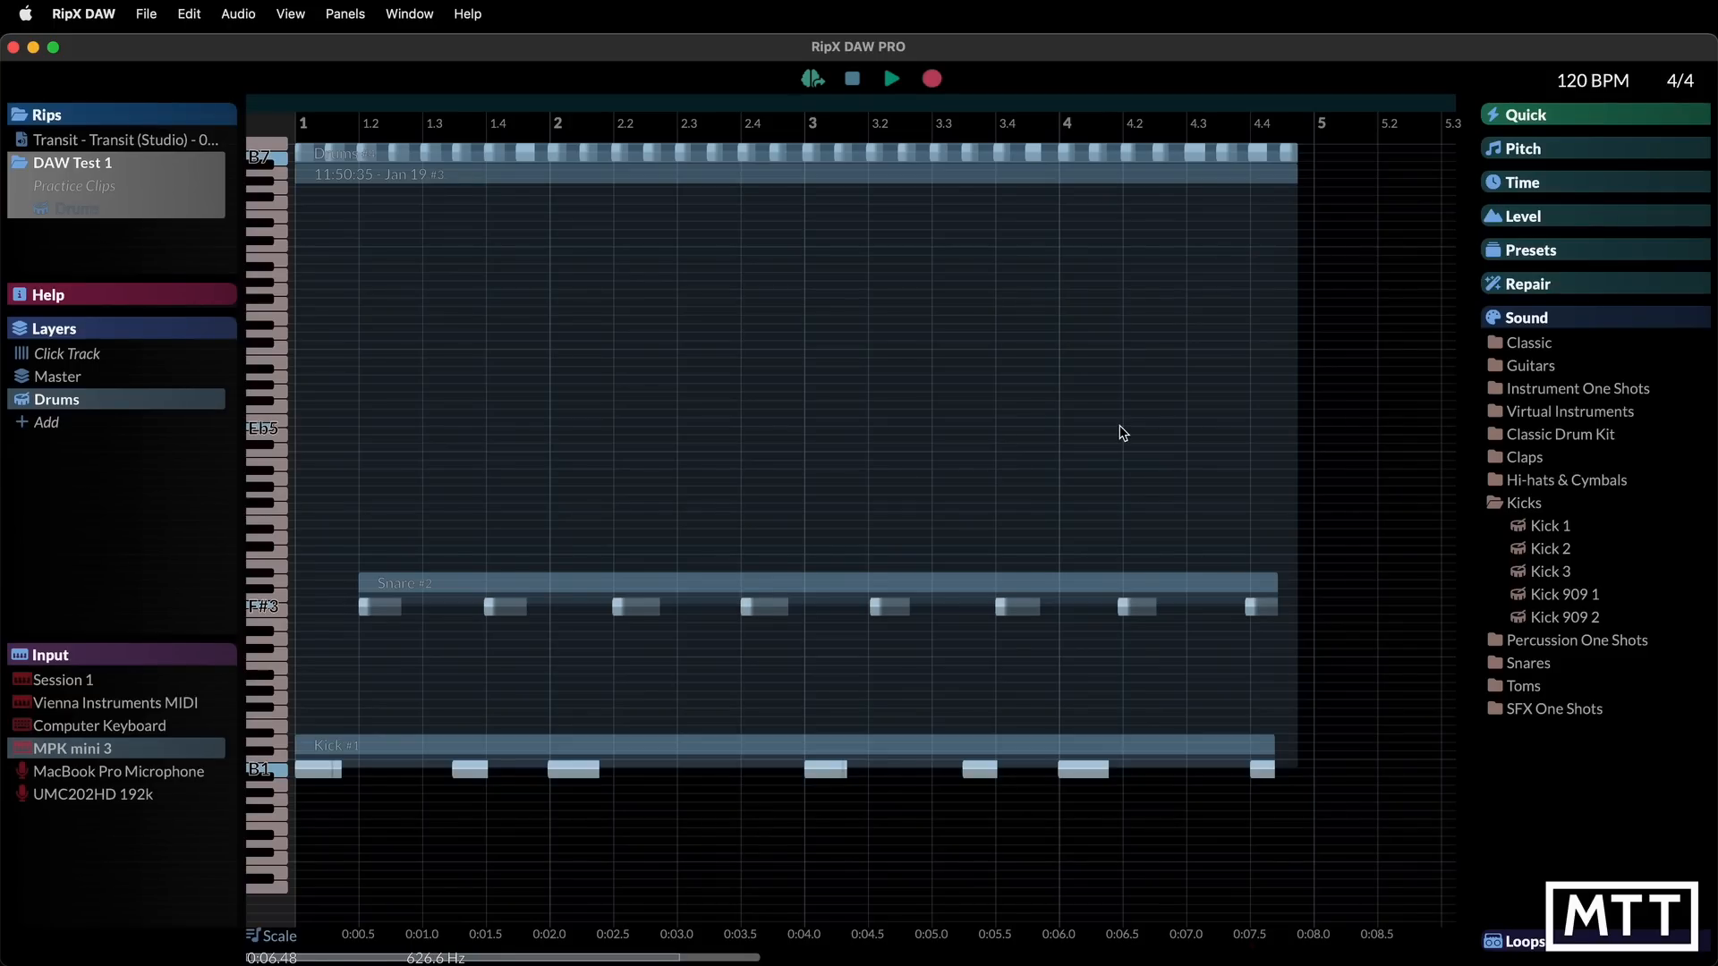
Copy the Drums group so the duplicate starts at bar 5, and clear the selection
scroll(1124, 434, "down", 2)
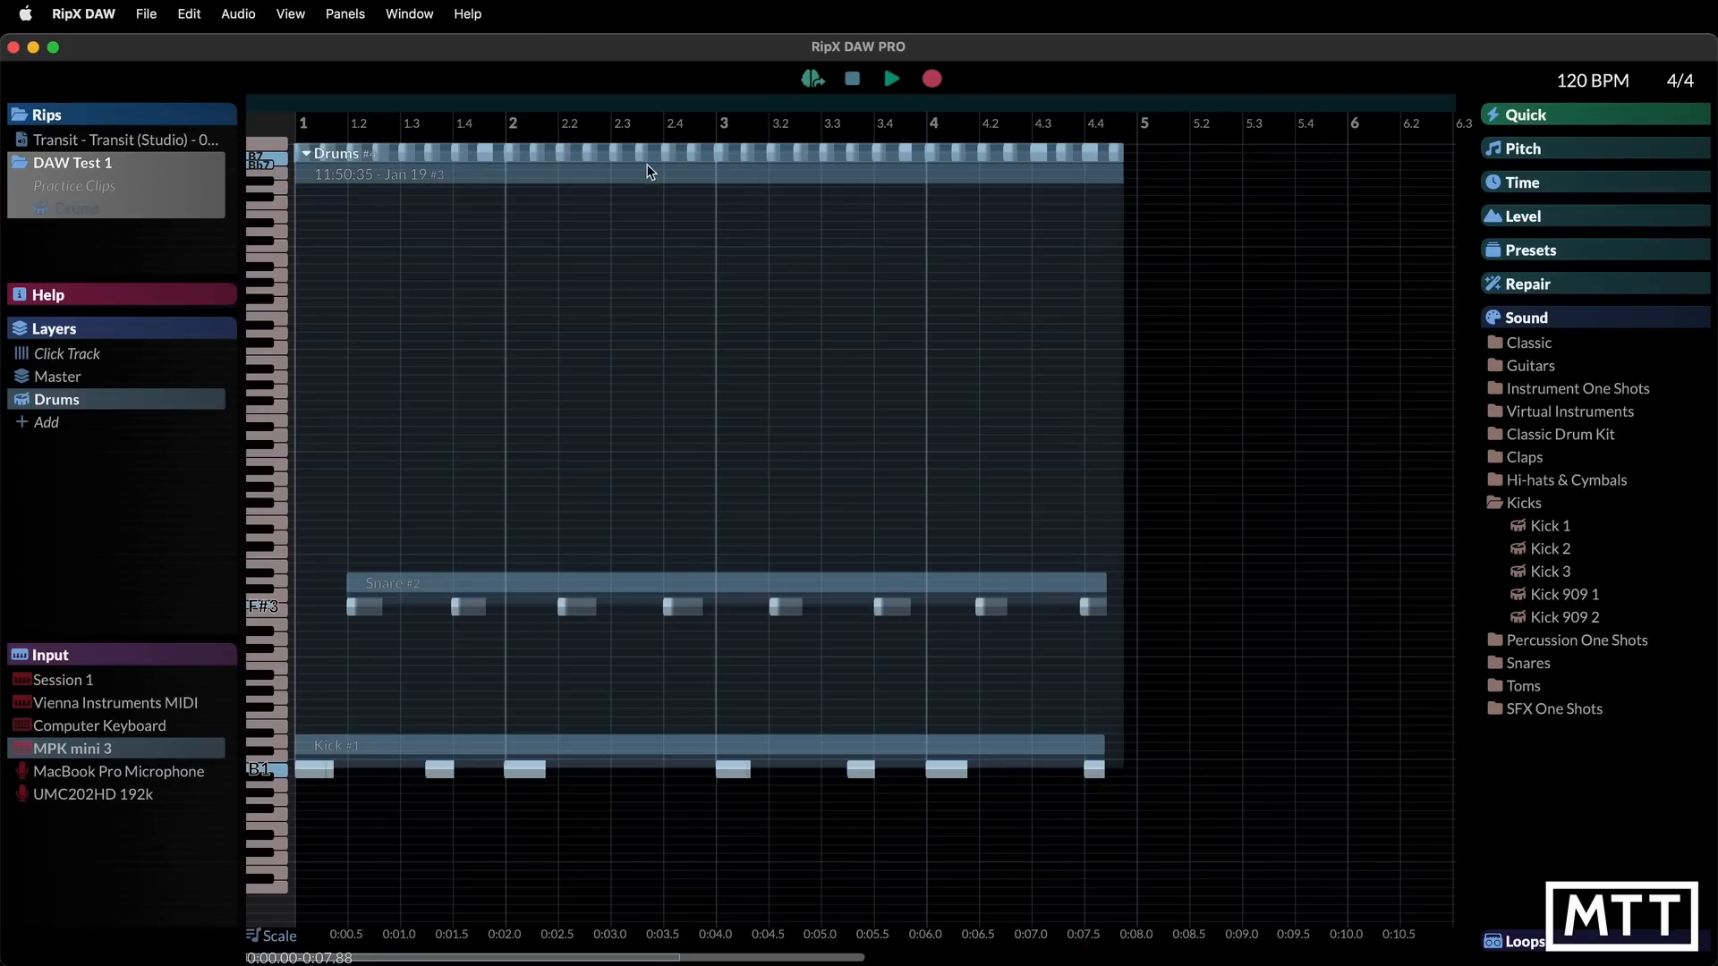
left_click_drag(479, 168, 1329, 201)
key("space")
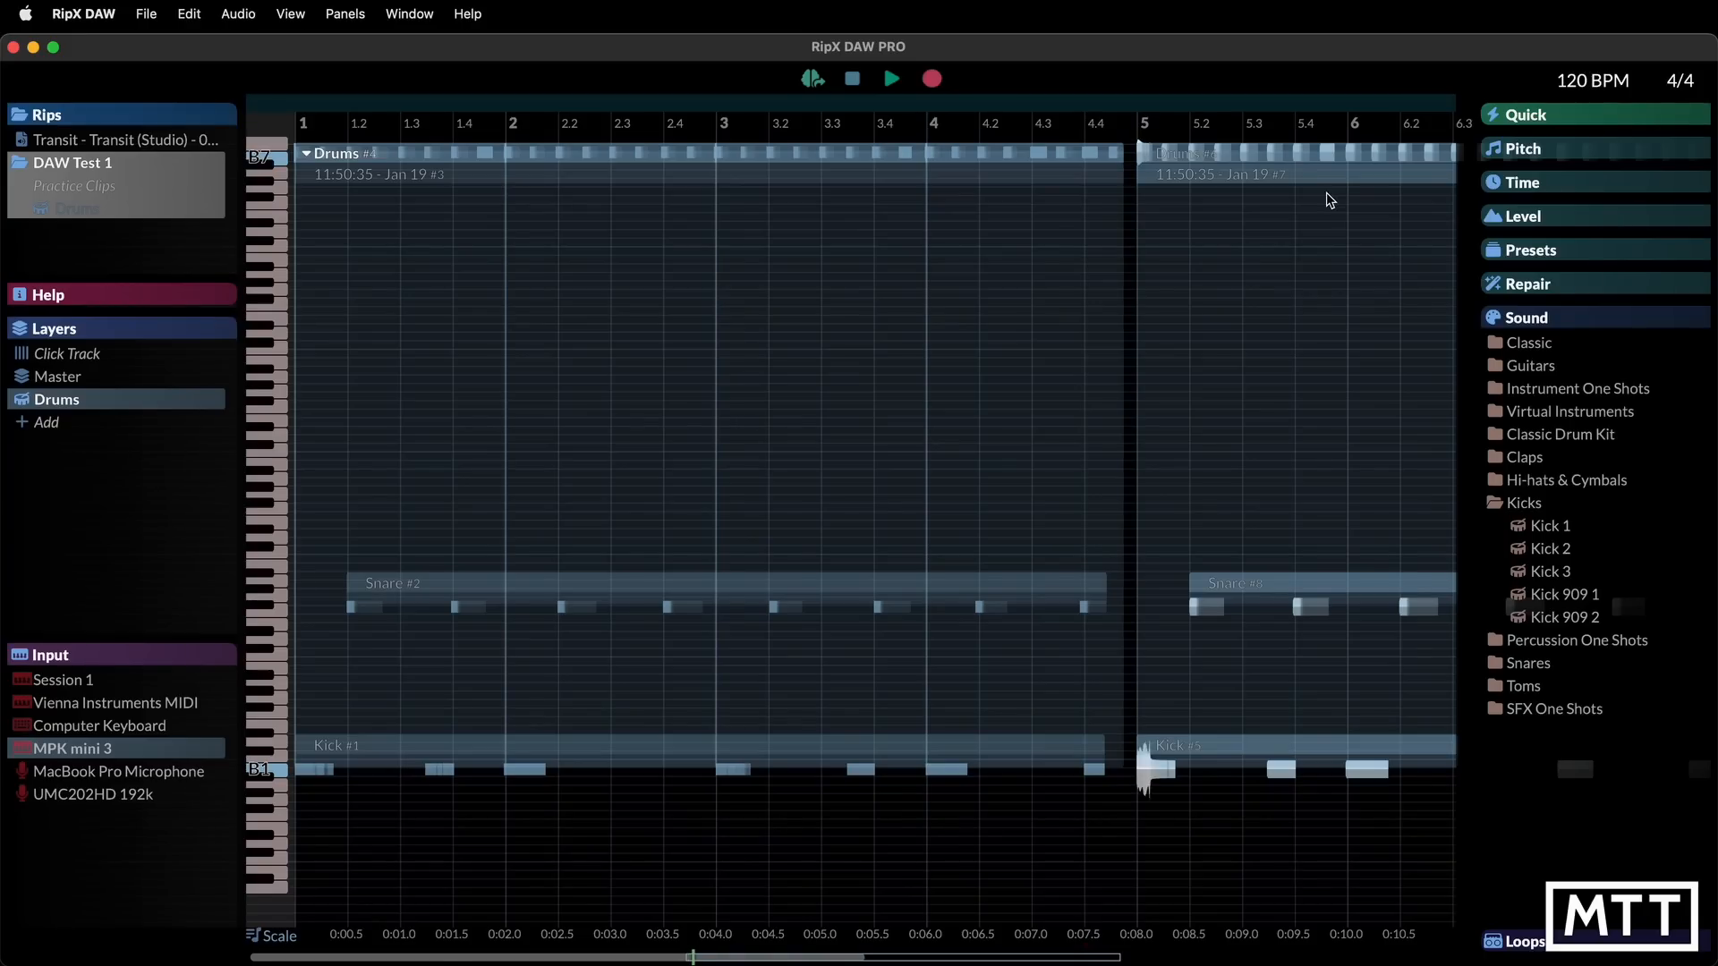
left_click(895, 847)
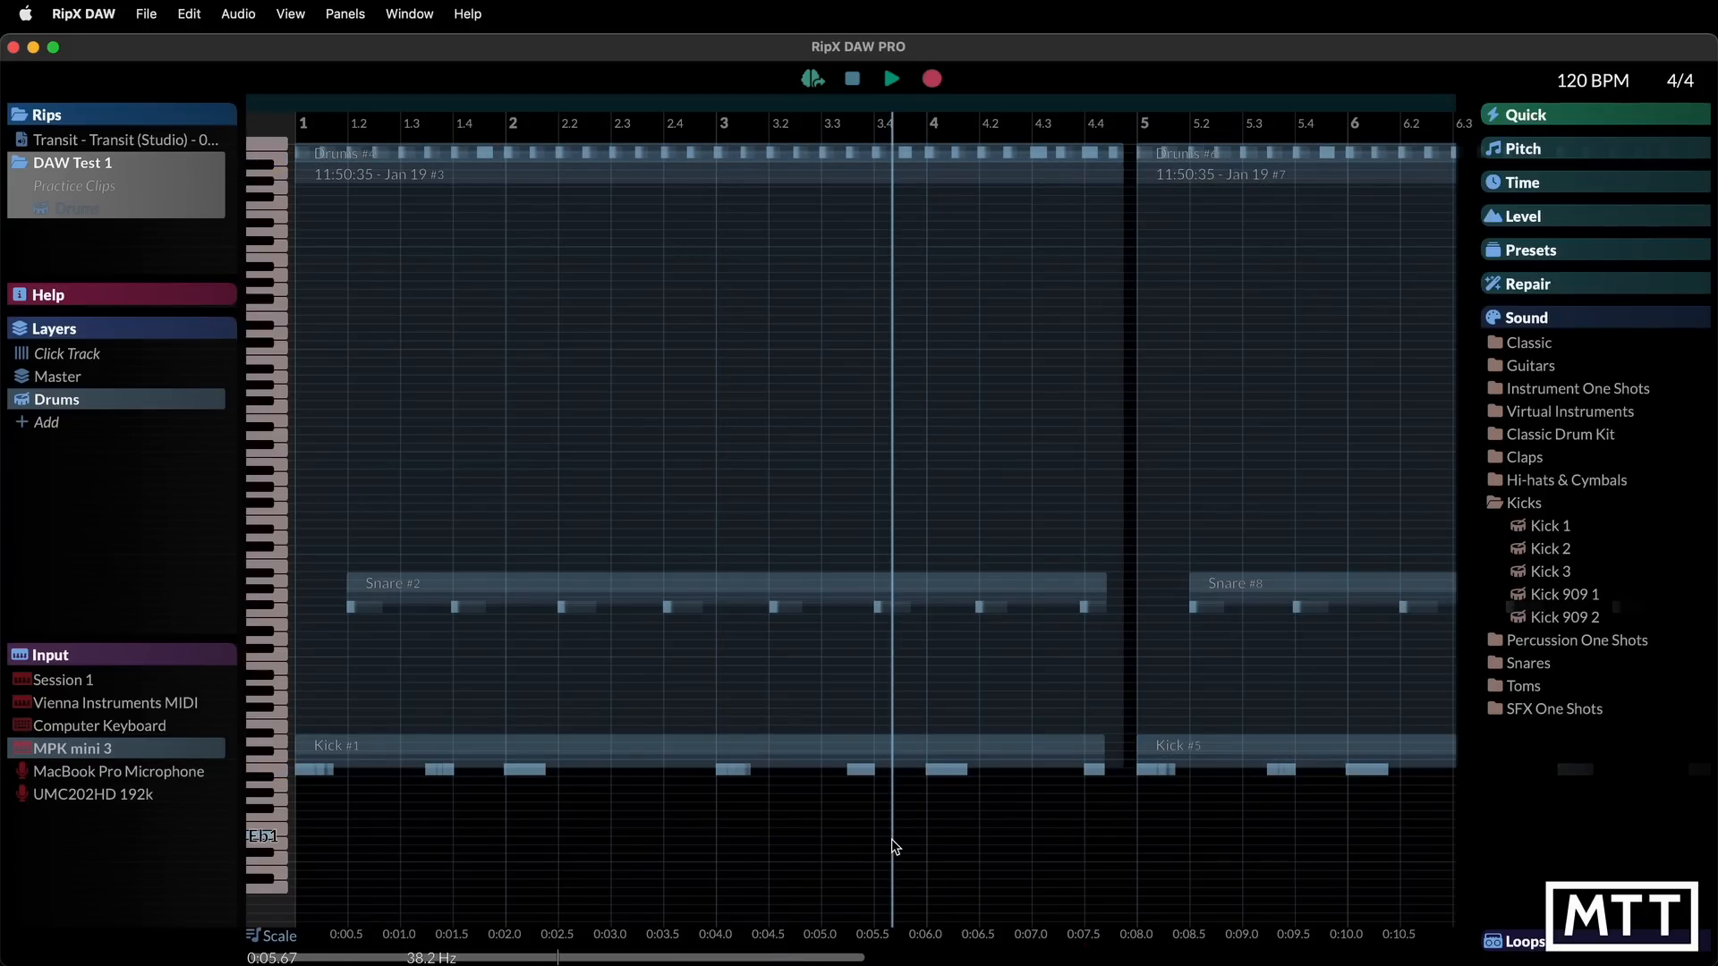
Return the playhead to the start and add a Bass layer
left_click(854, 81)
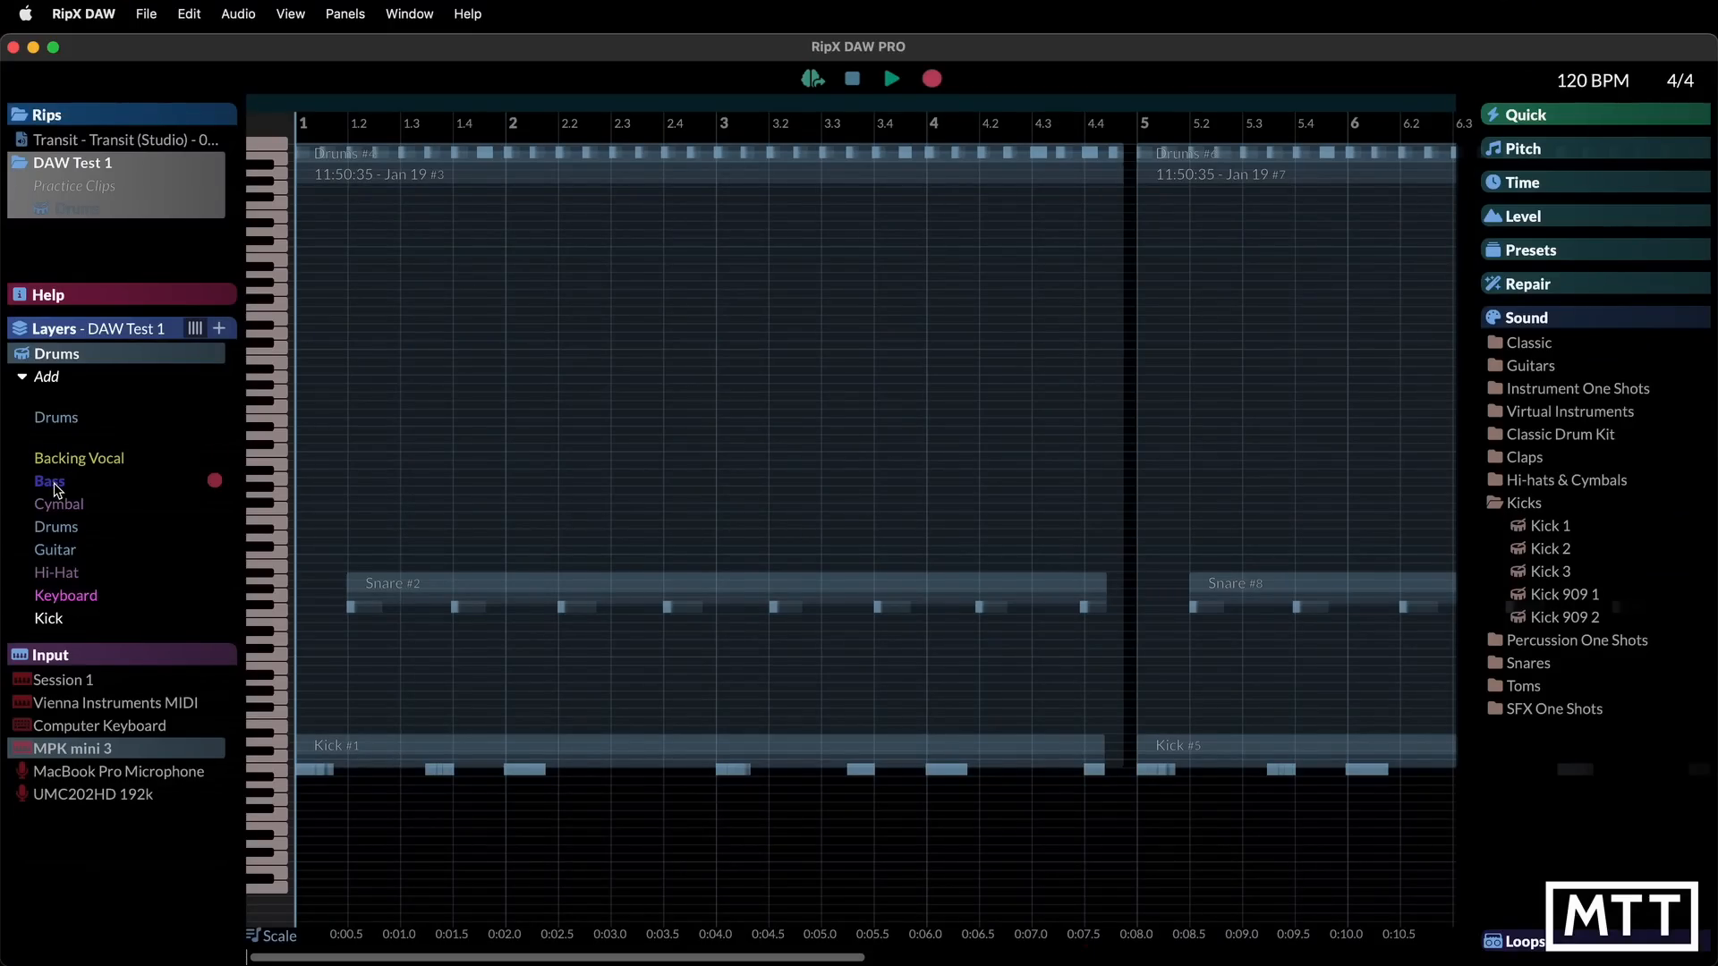
left_click(52, 483)
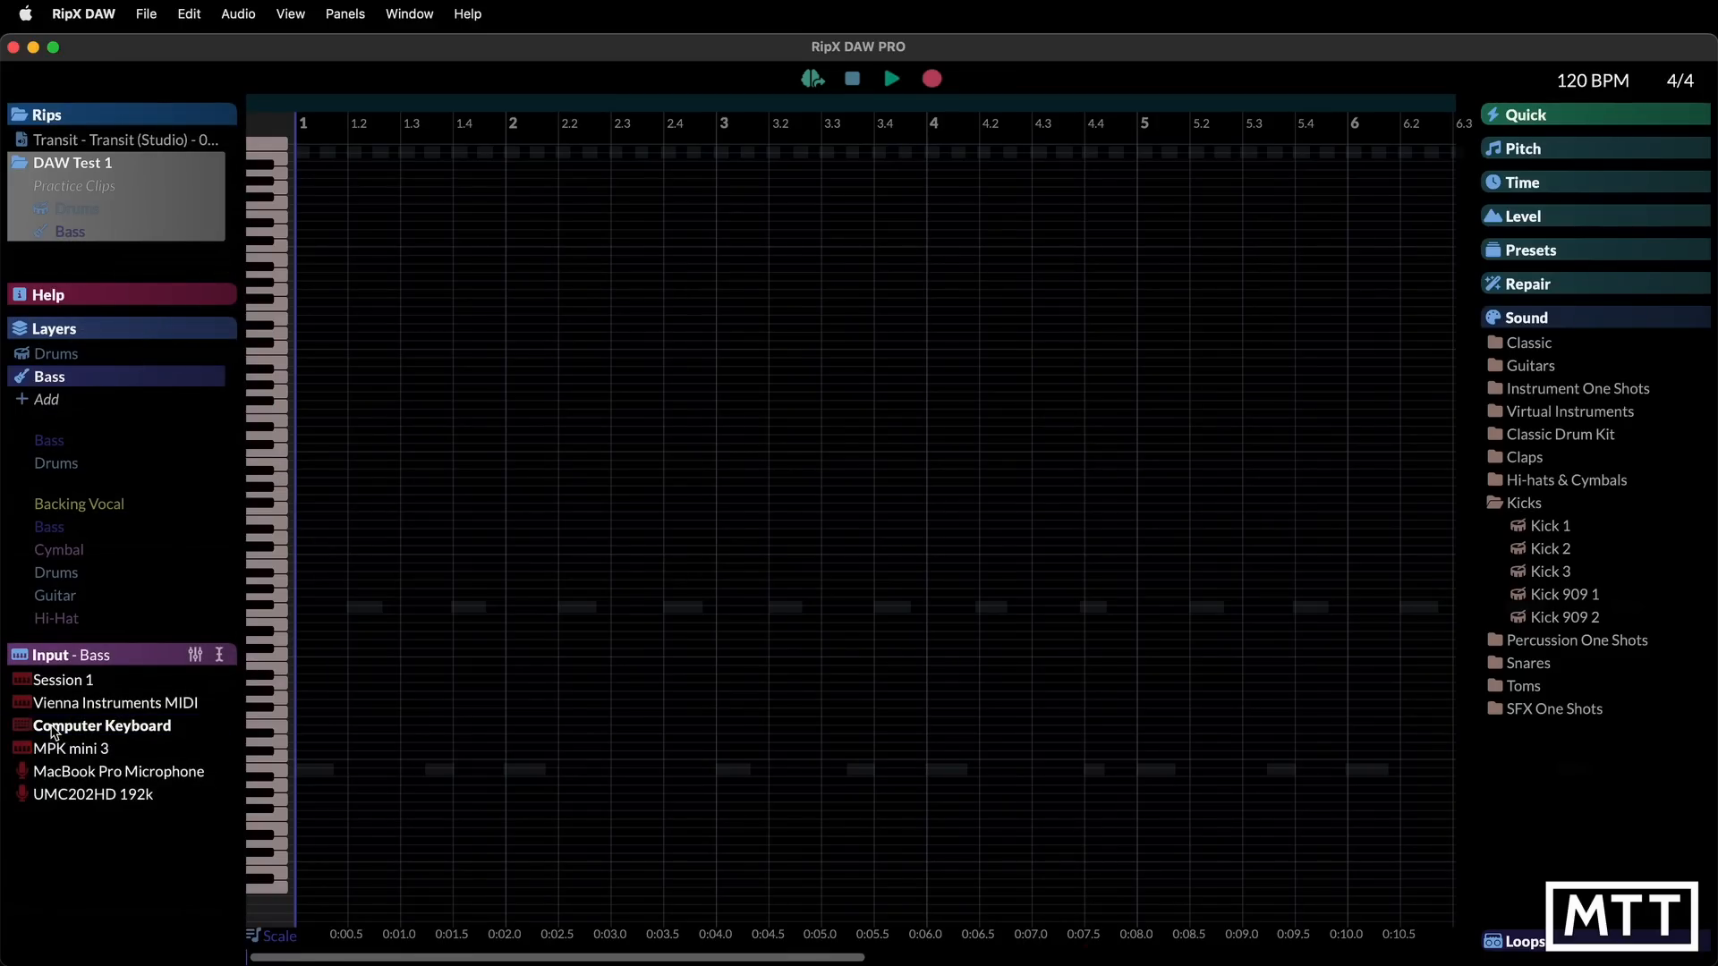
Try the Computer Keyboard as the input for the Bass layer, shifting its playable note range down an octave
left_click(25, 729)
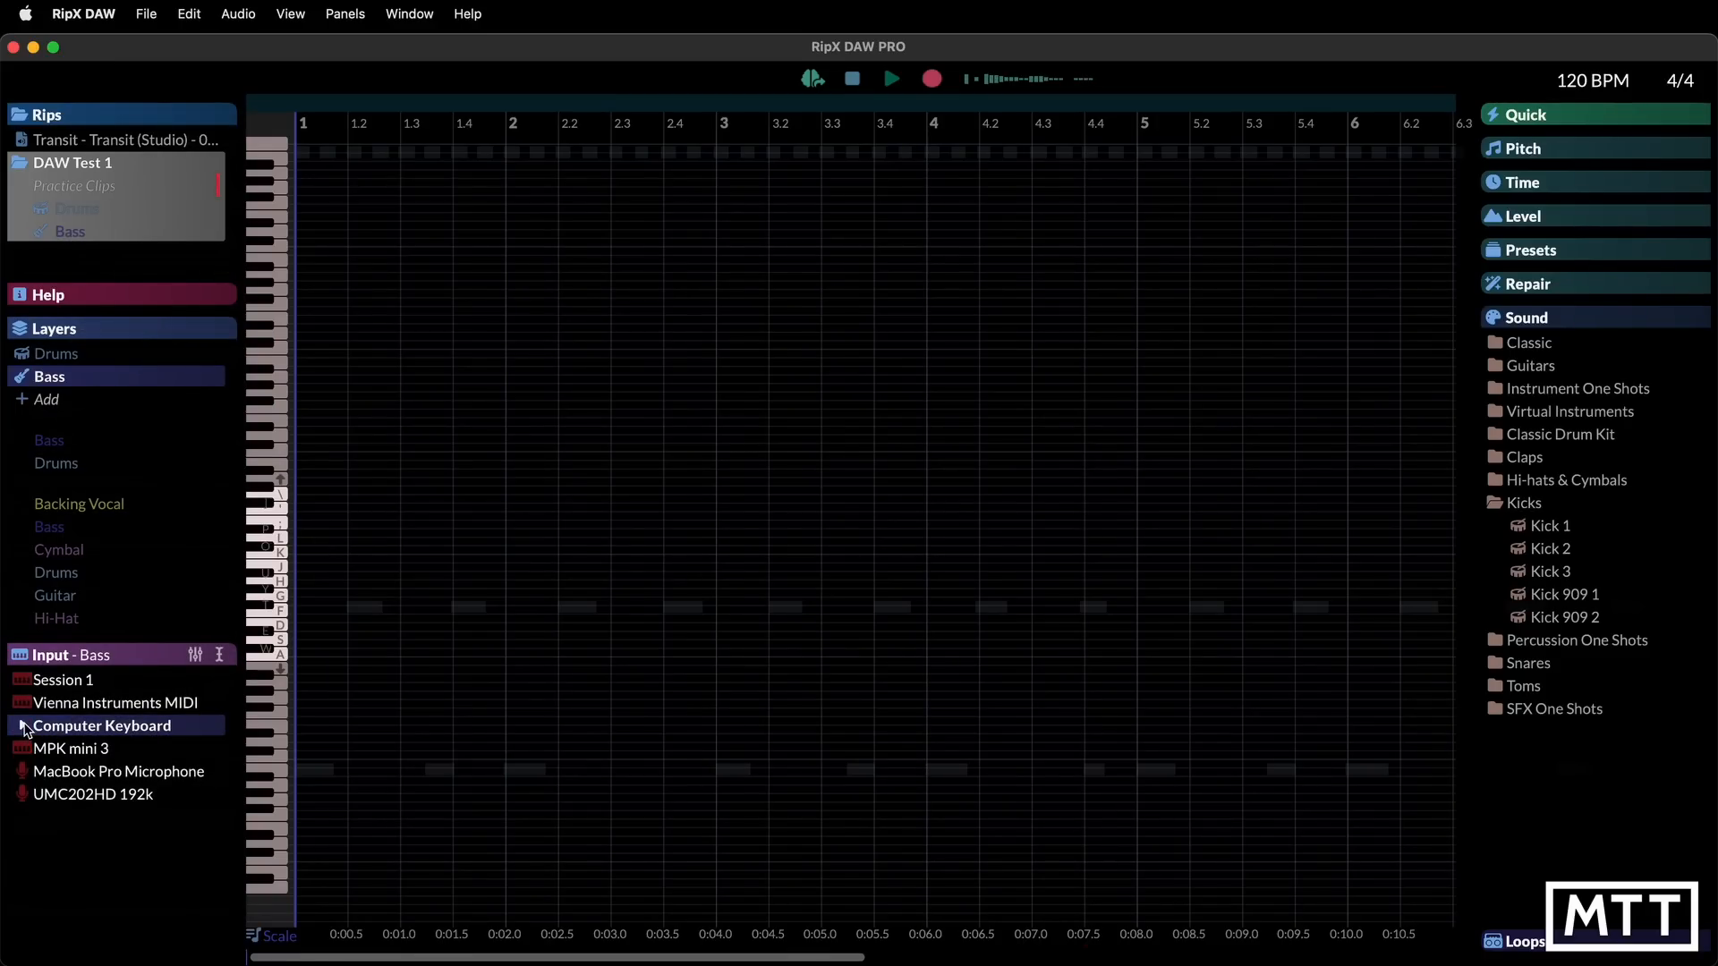
key("Down")
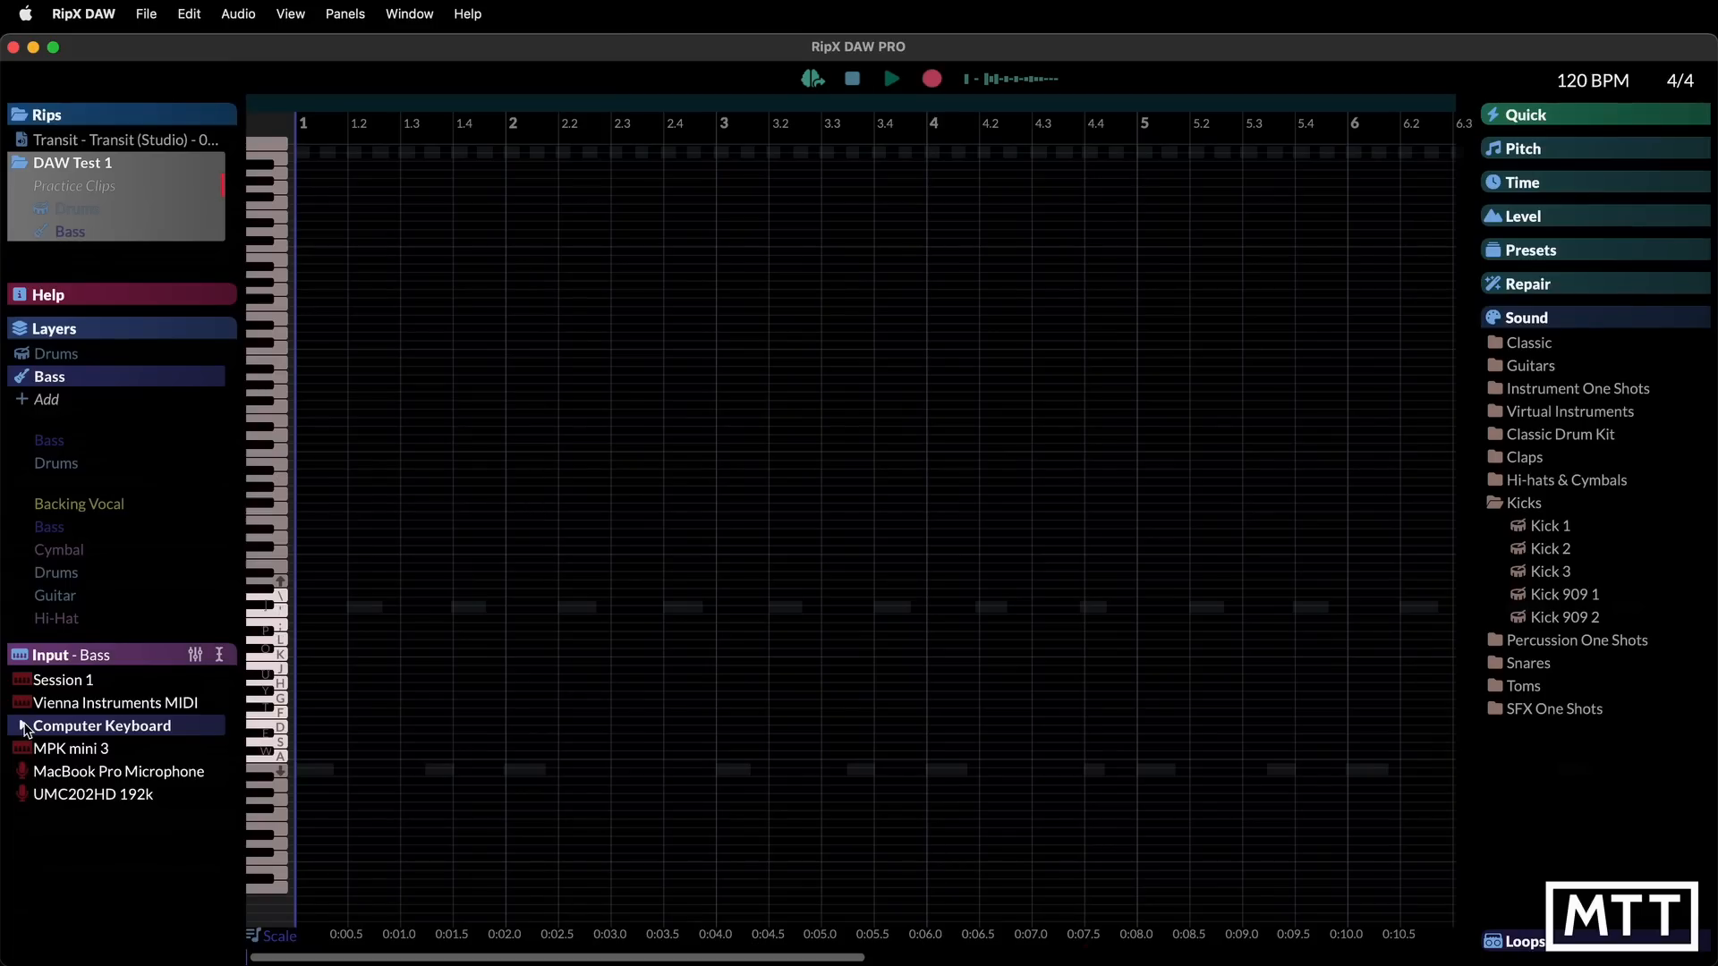
left_click(25, 729)
left_click(25, 729)
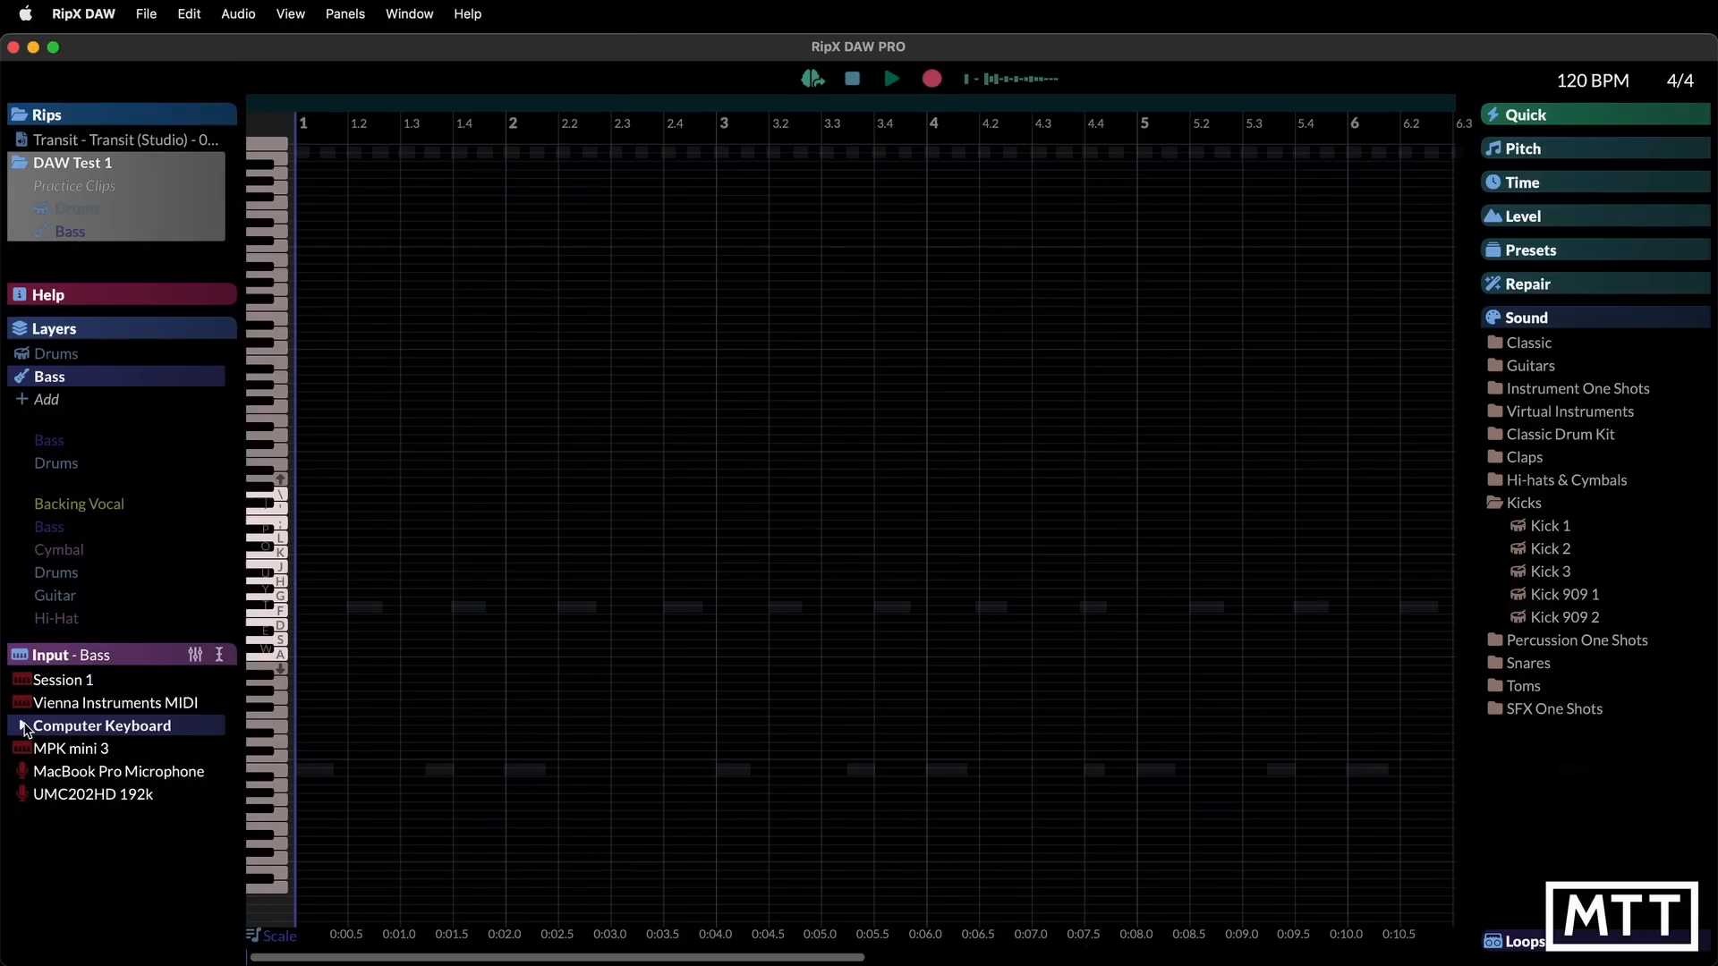
key("Down")
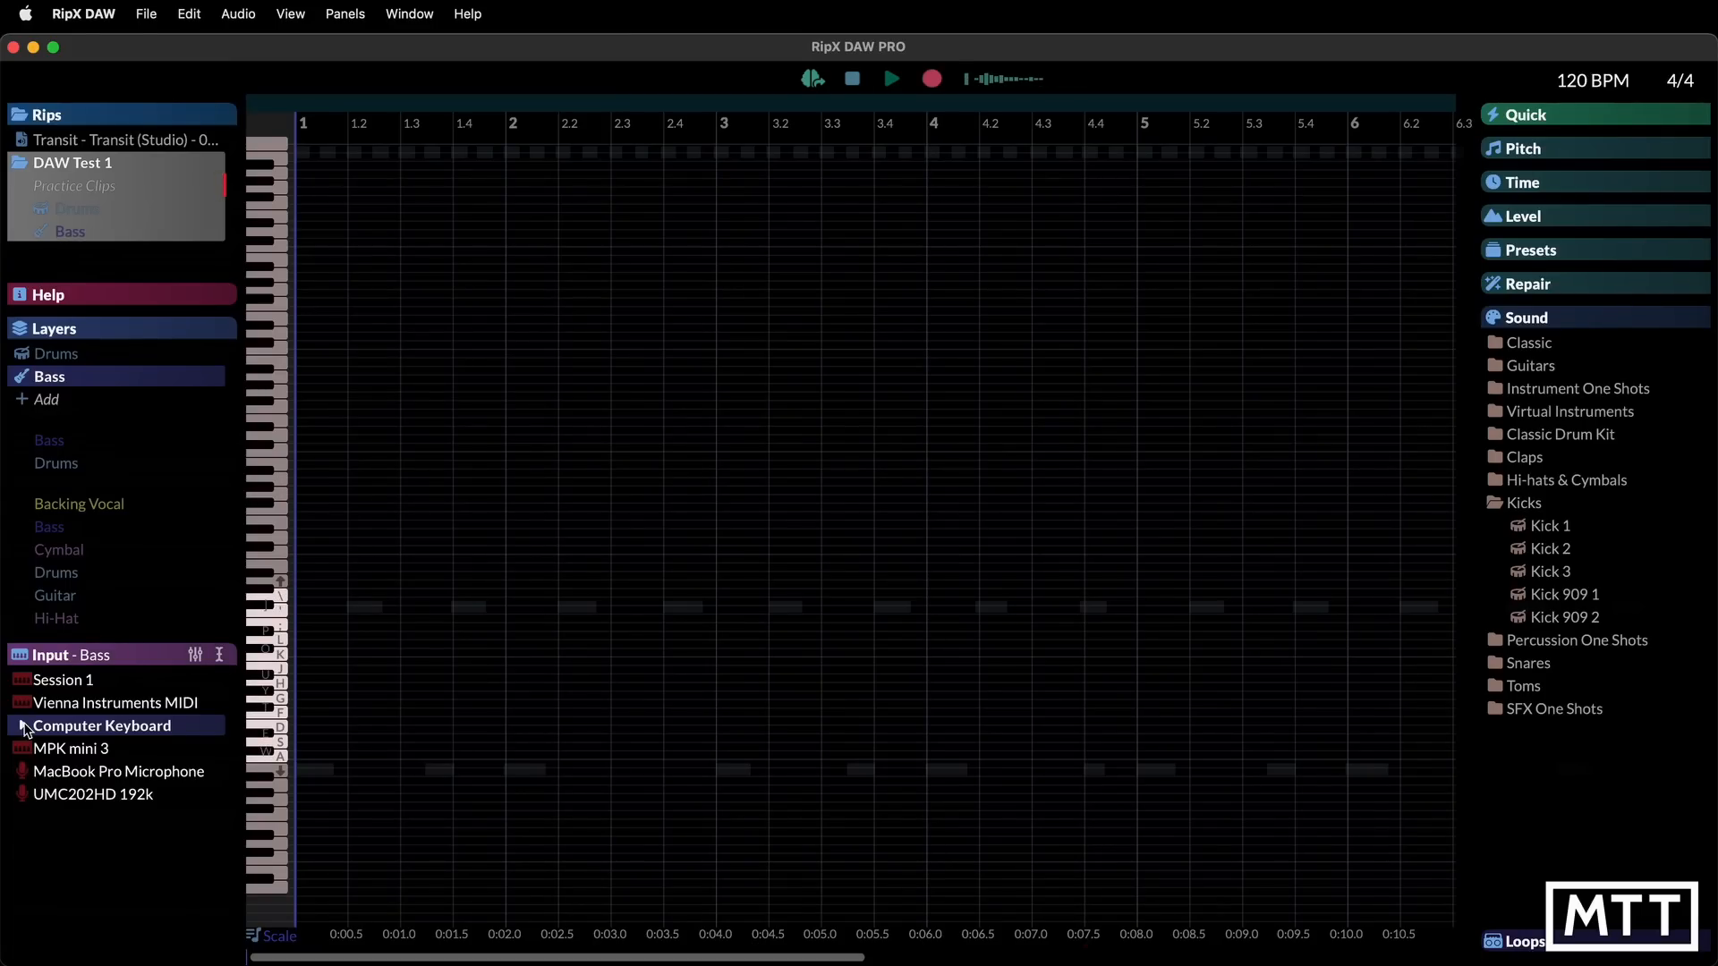
left_click(25, 729)
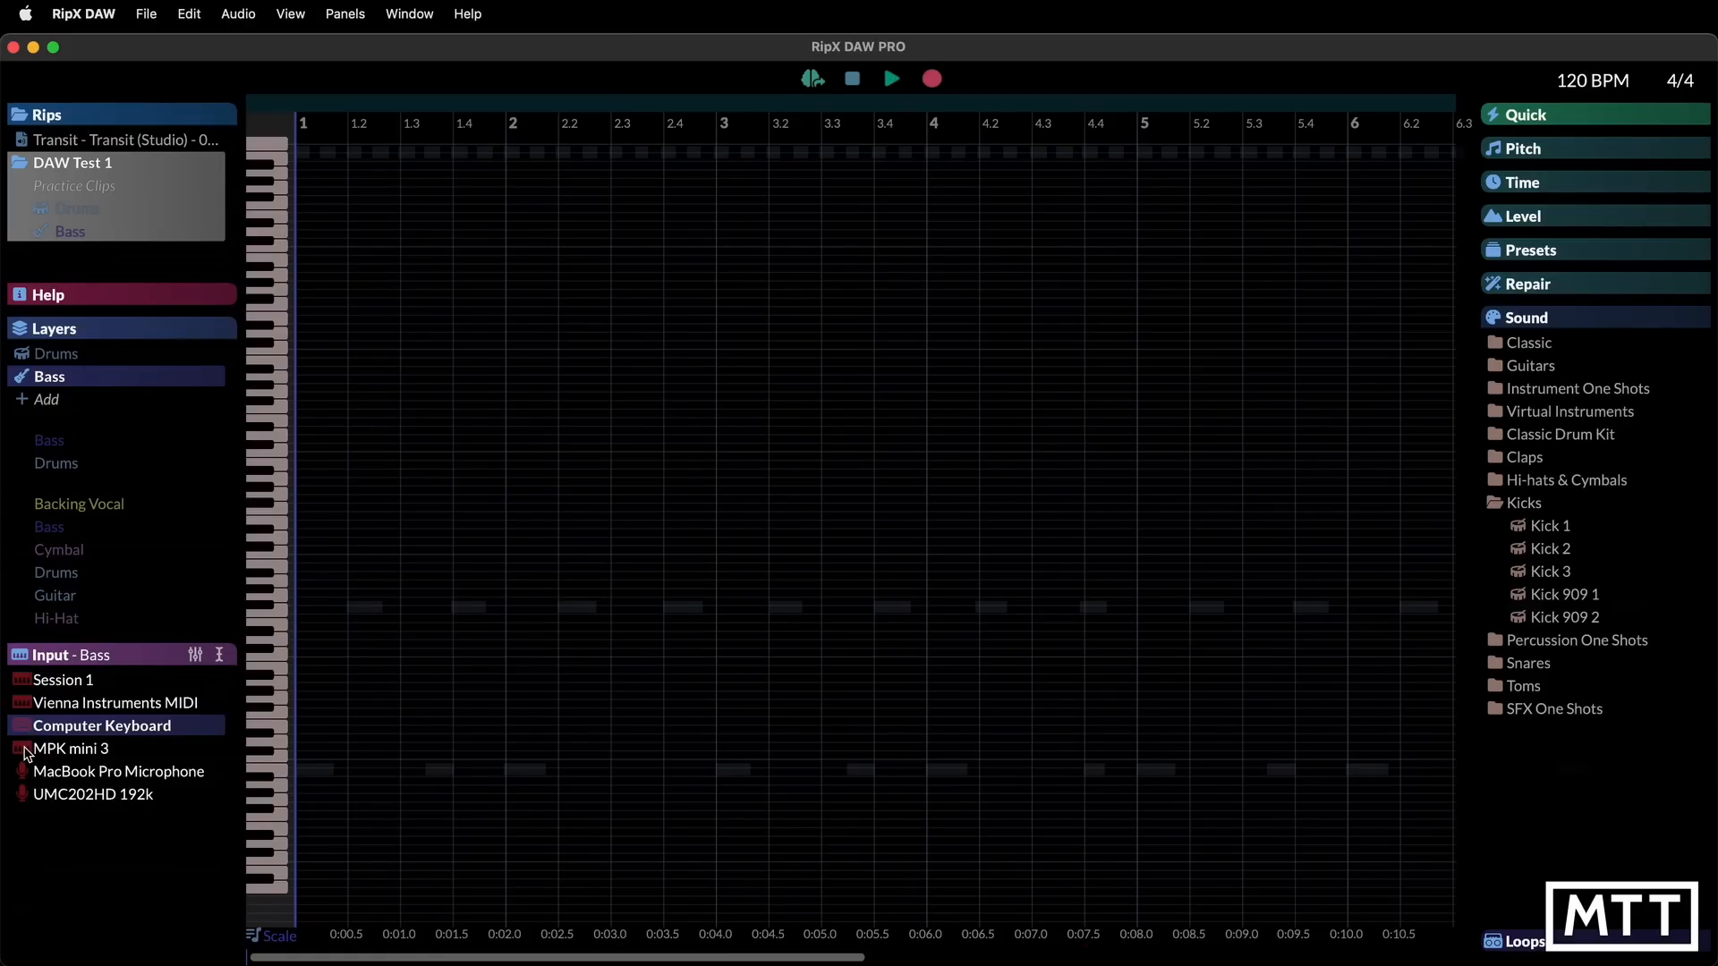
Choose the MPK mini 3 as the input and record a bass part about four bars long on the Bass layer
left_click(27, 752)
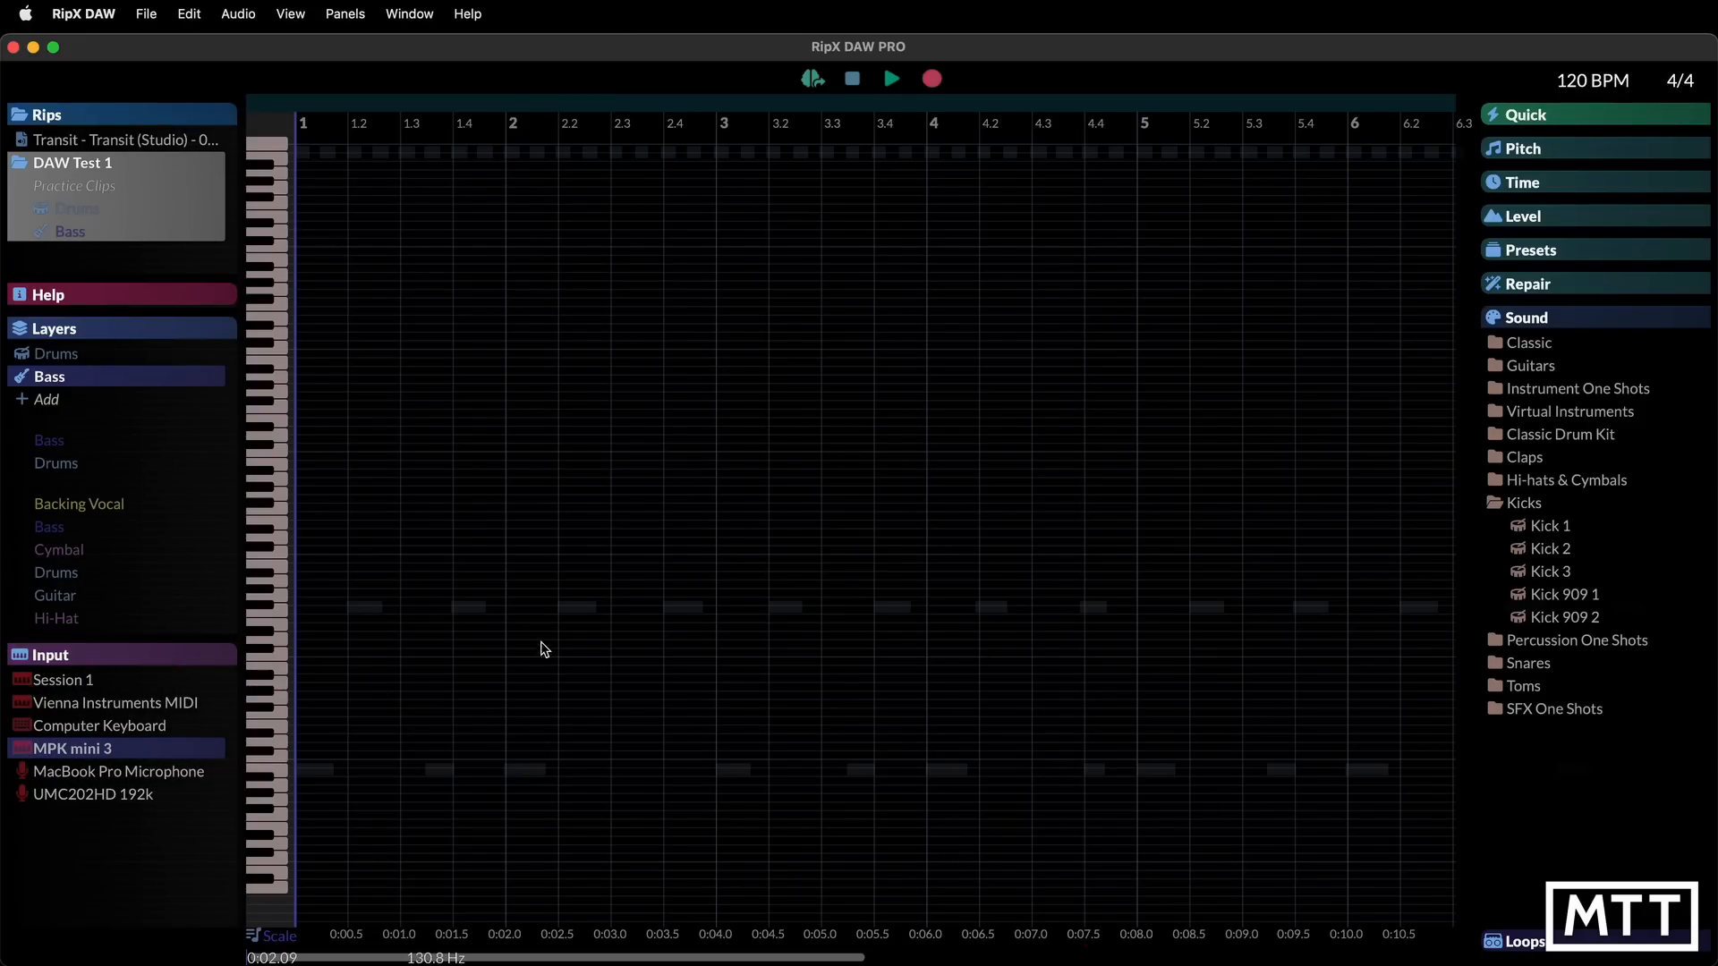
mouse_move(78, 362)
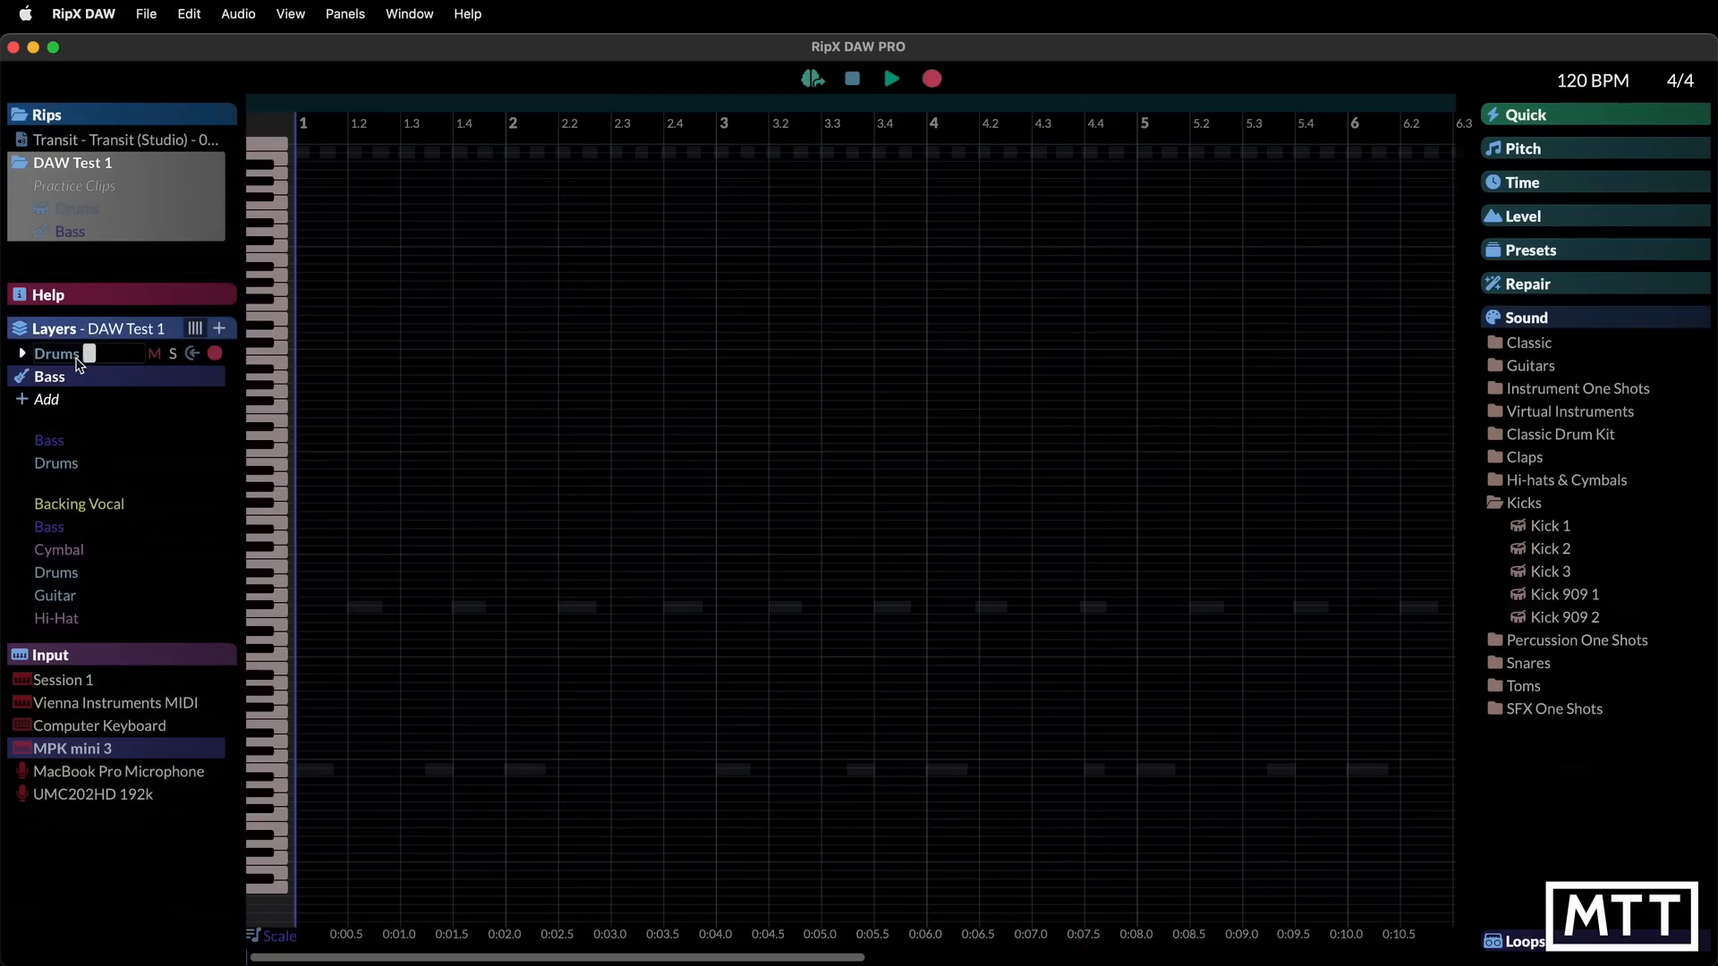
left_click(22, 355)
left_click(23, 355)
left_click(127, 354)
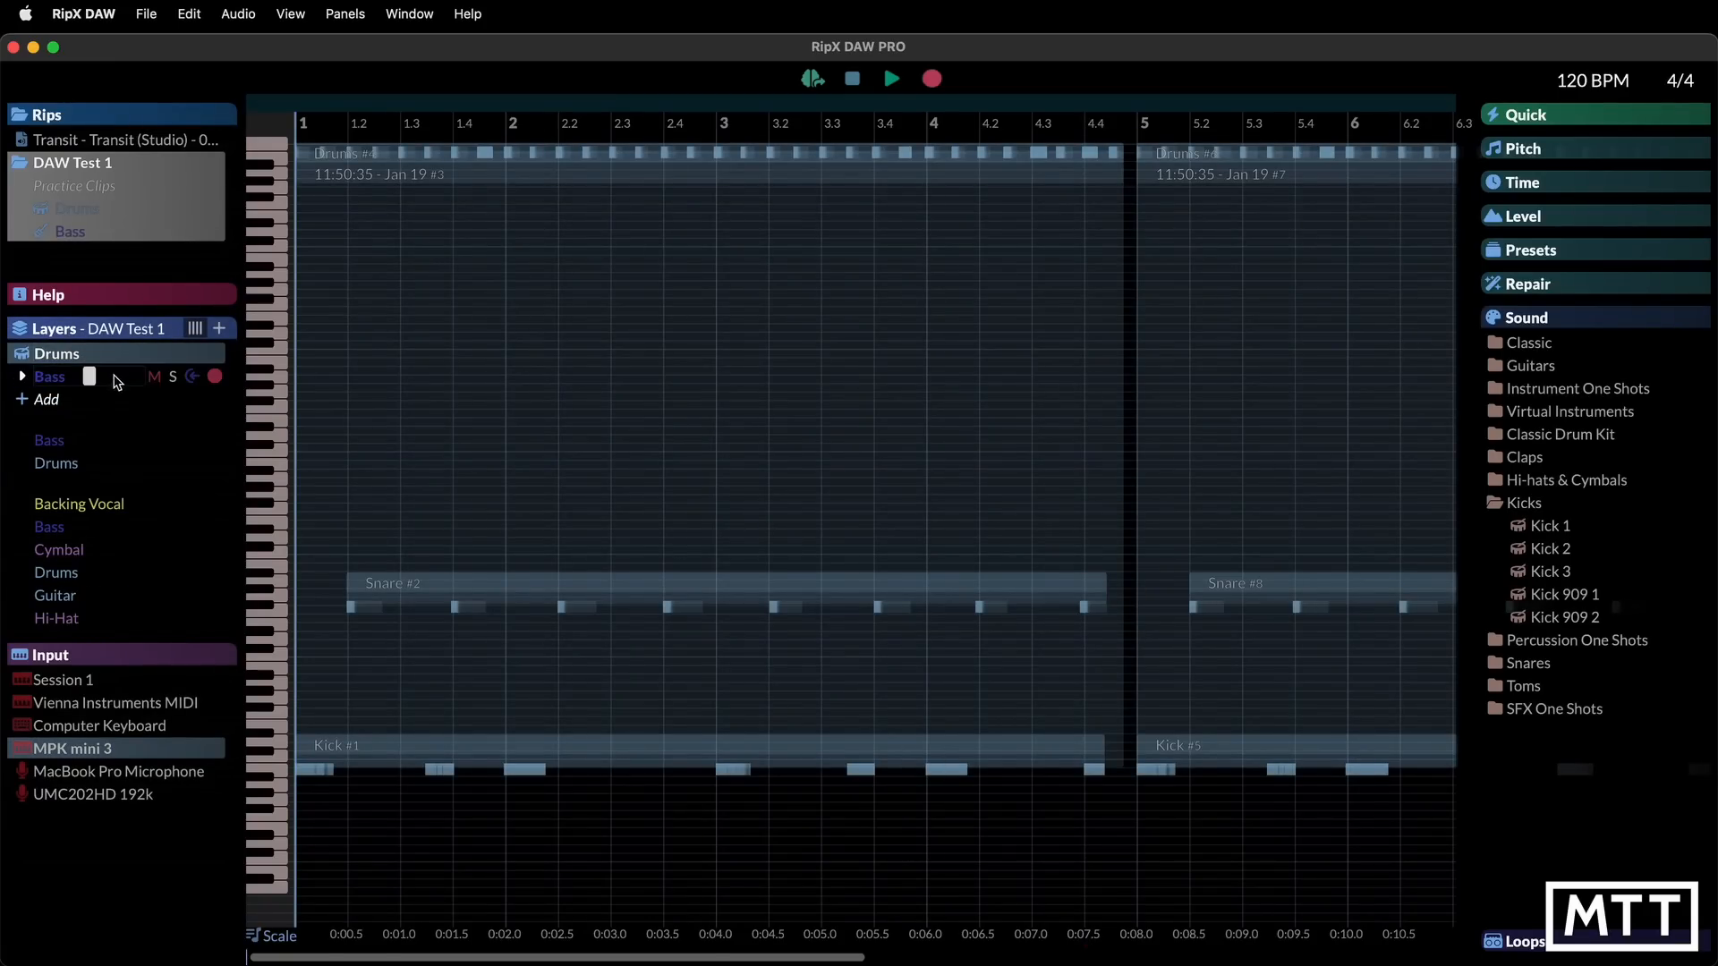
left_click(69, 381)
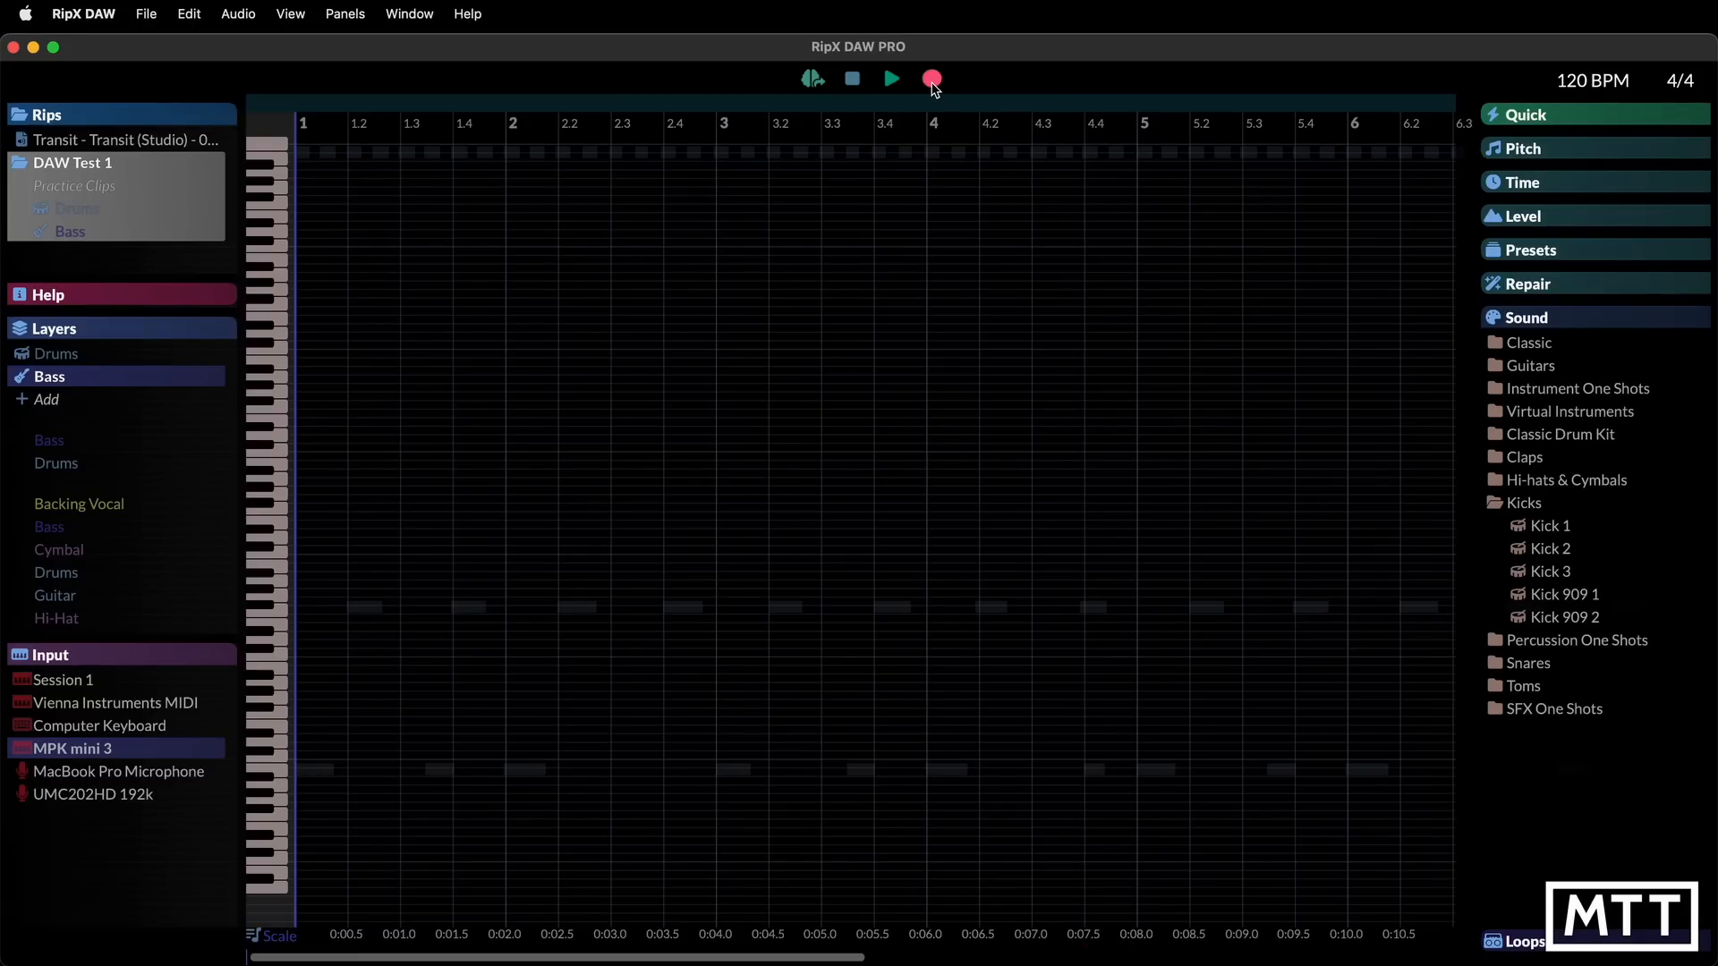
left_click(932, 80)
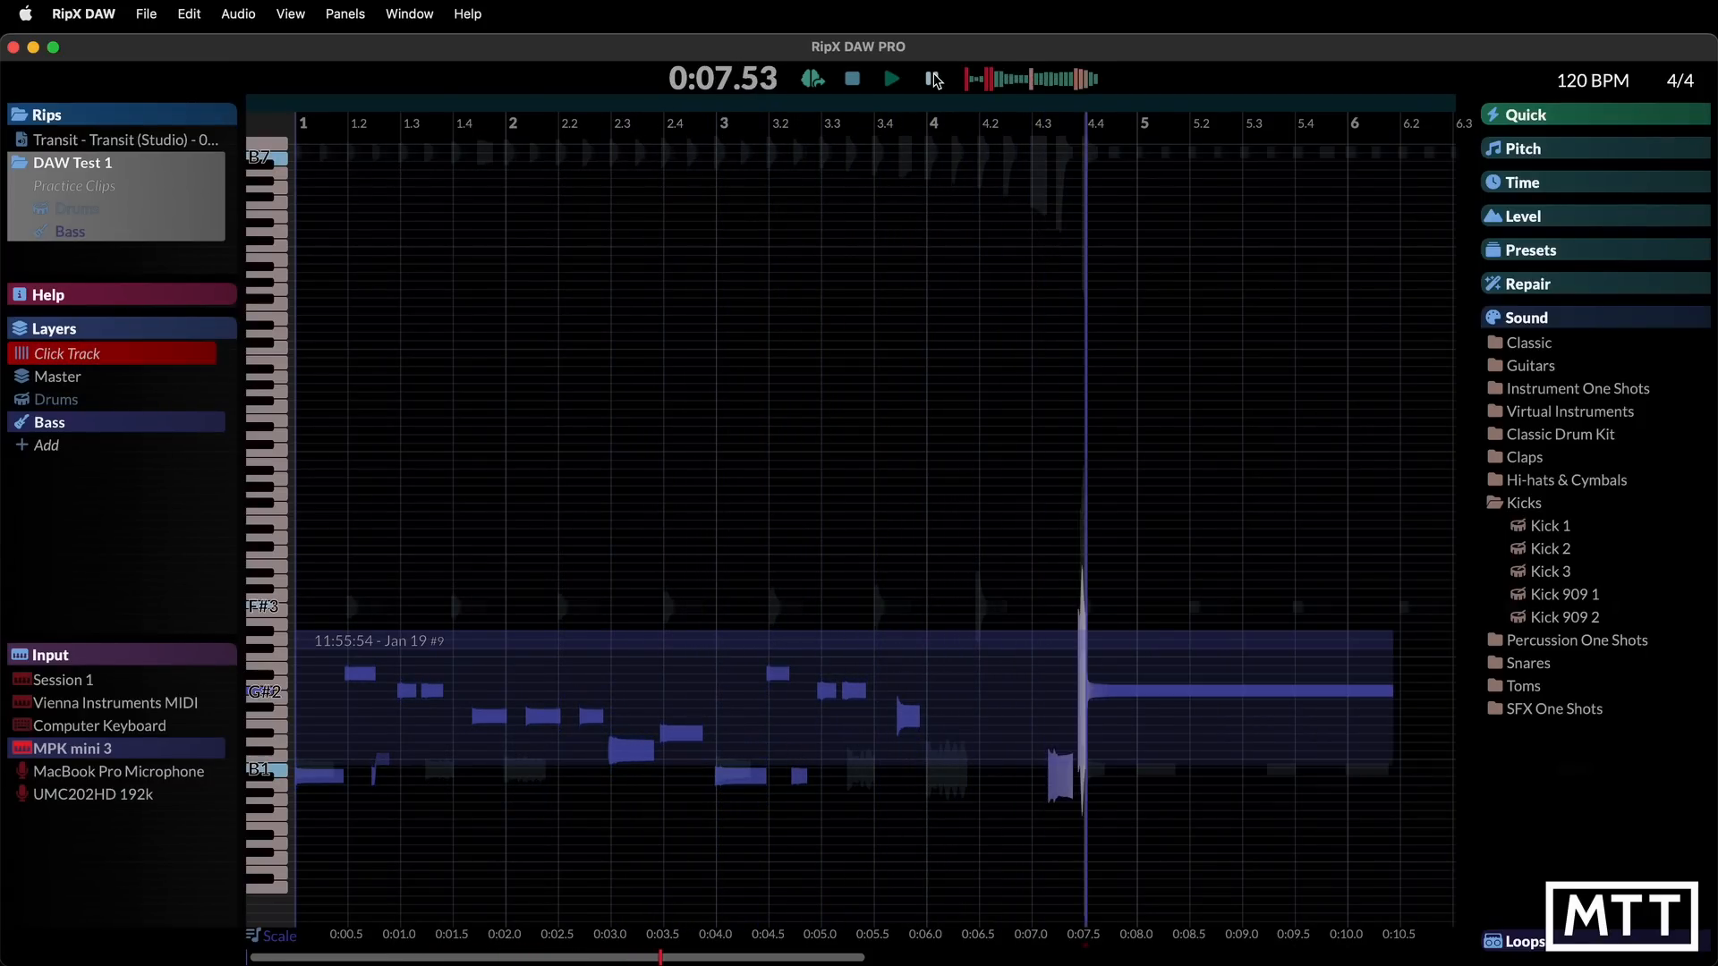
left_click(933, 79)
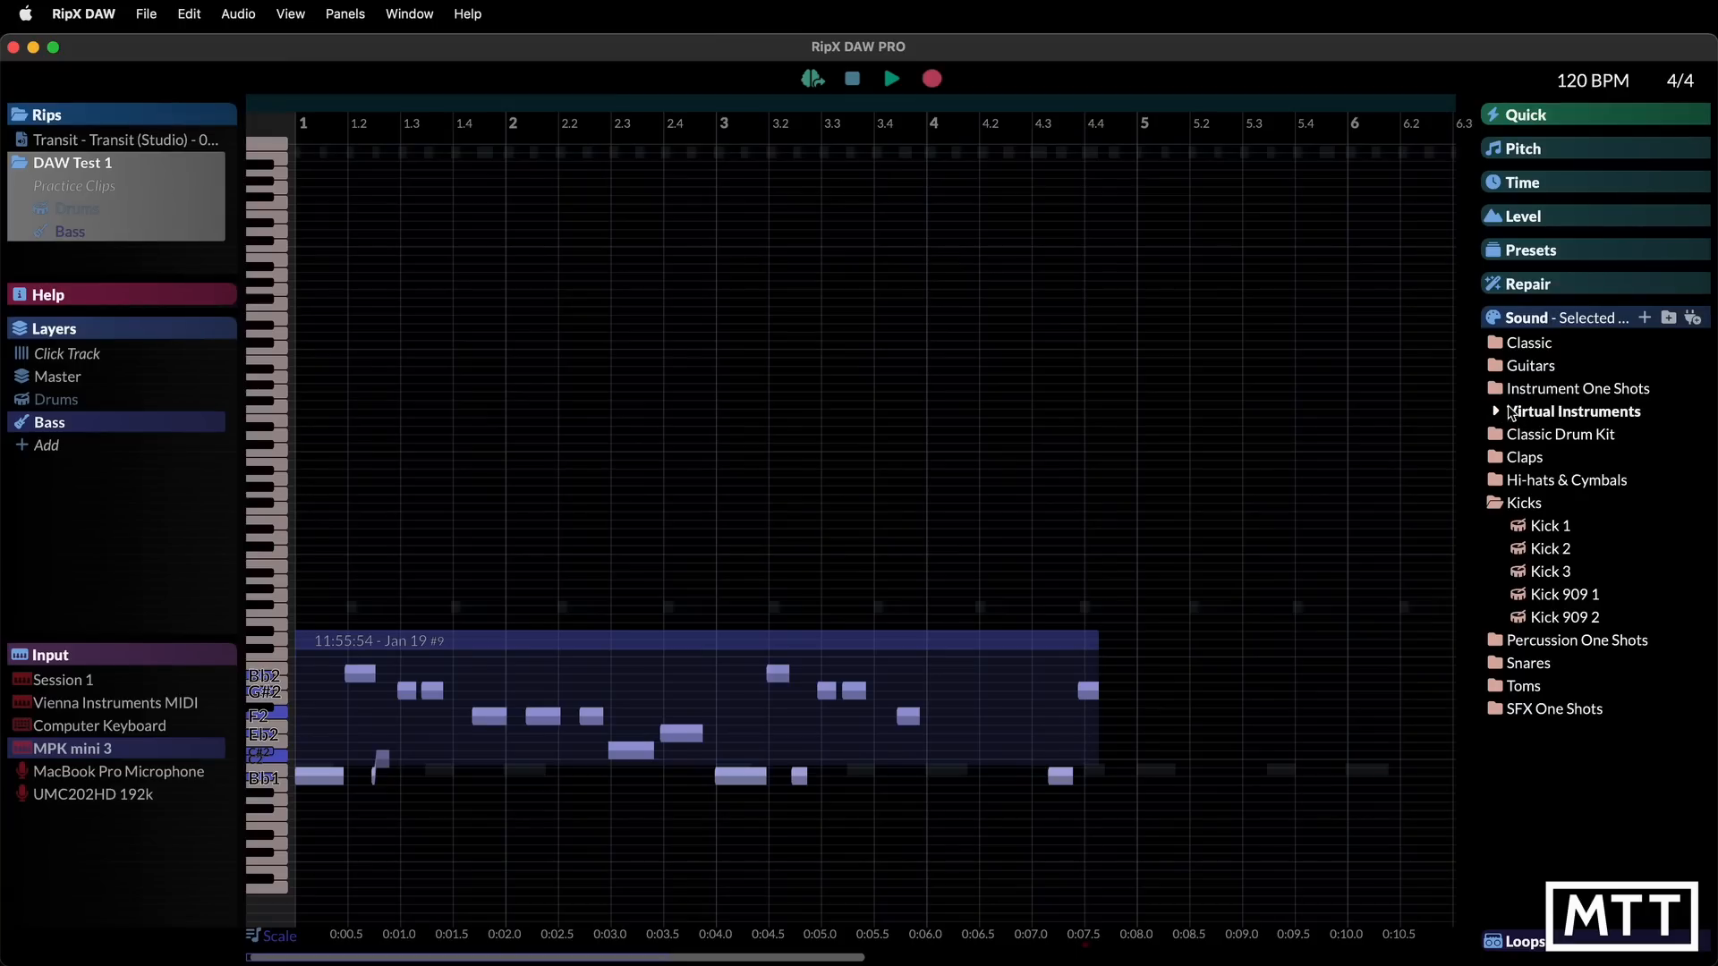
Apply the Bass sound from the Guitars collection to the recorded bass part at 54%, leaving Muted at 0%
left_click(1495, 366)
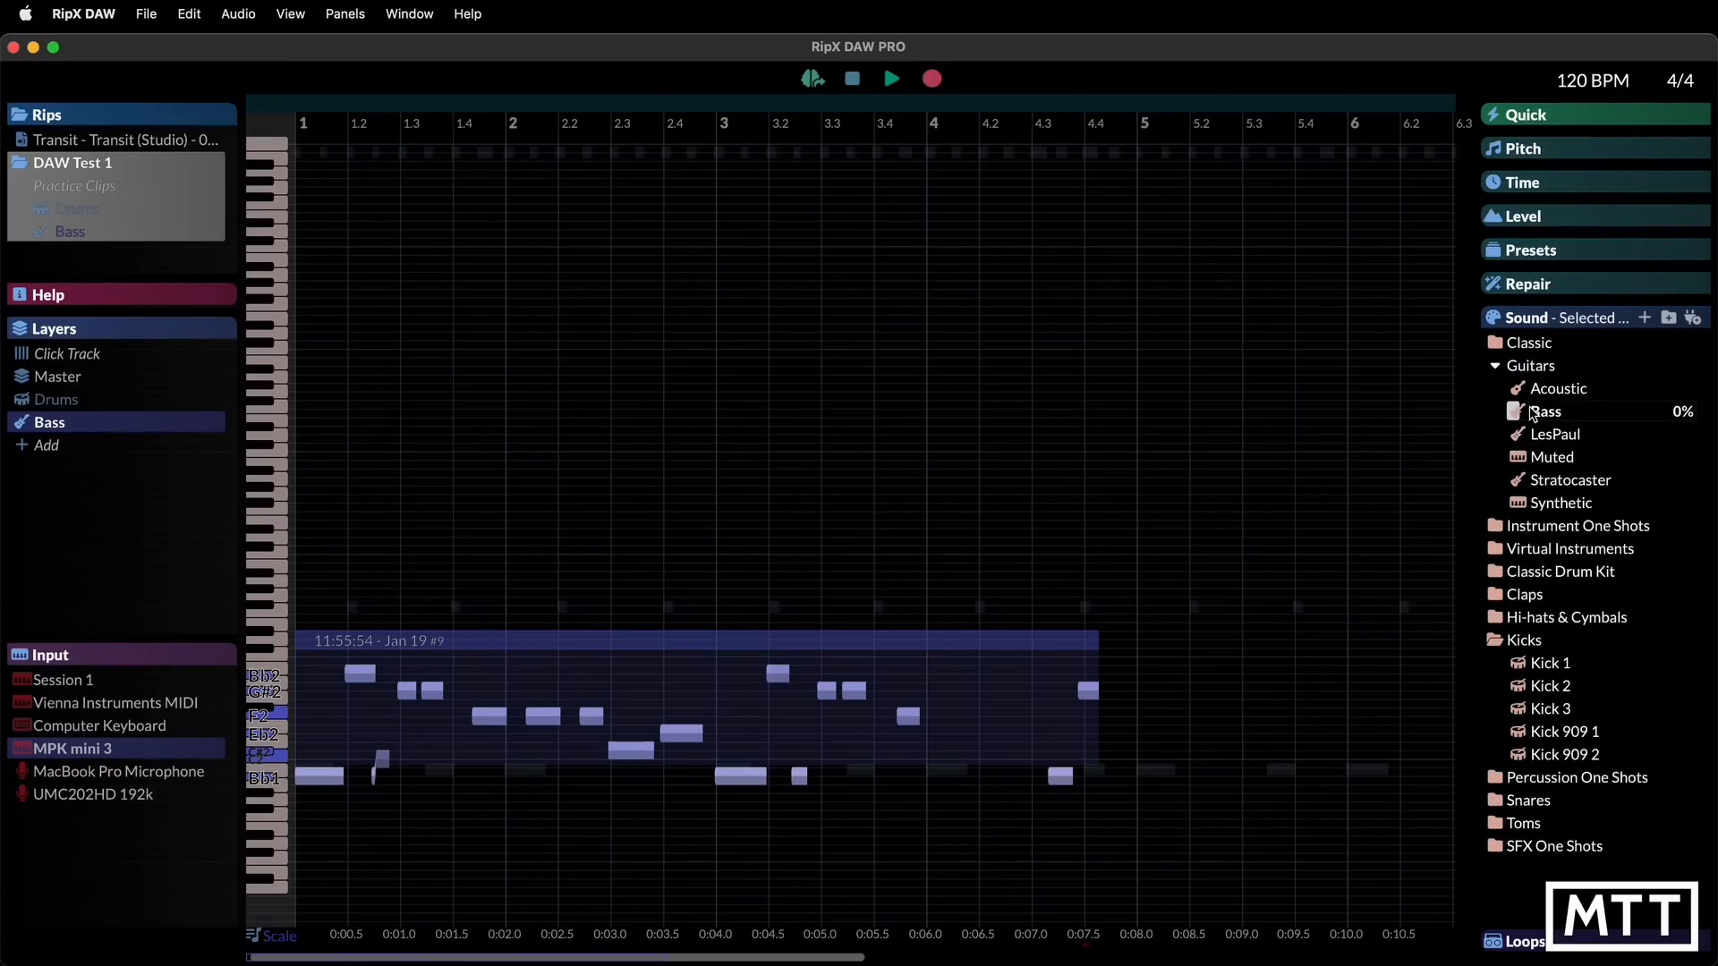
left_click_drag(1555, 411, 1632, 413)
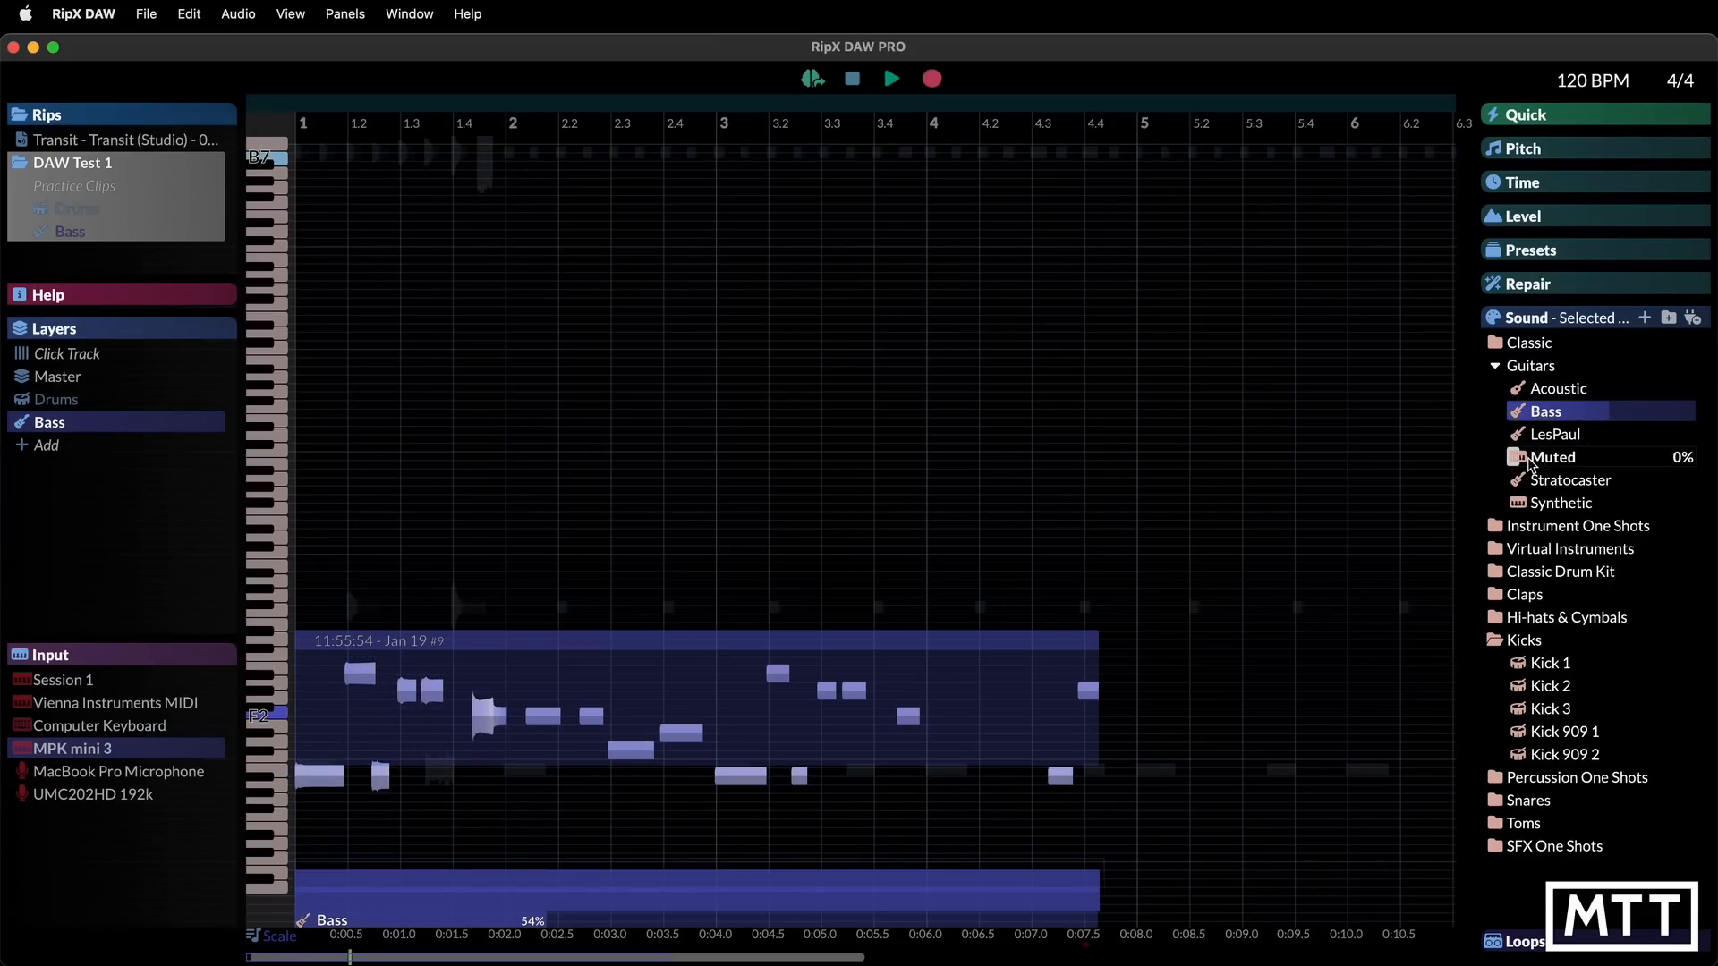
mouse_move(1540, 459)
left_mouse_down()
mouse_move(1608, 457)
mouse_move(1514, 457)
left_mouse_up()
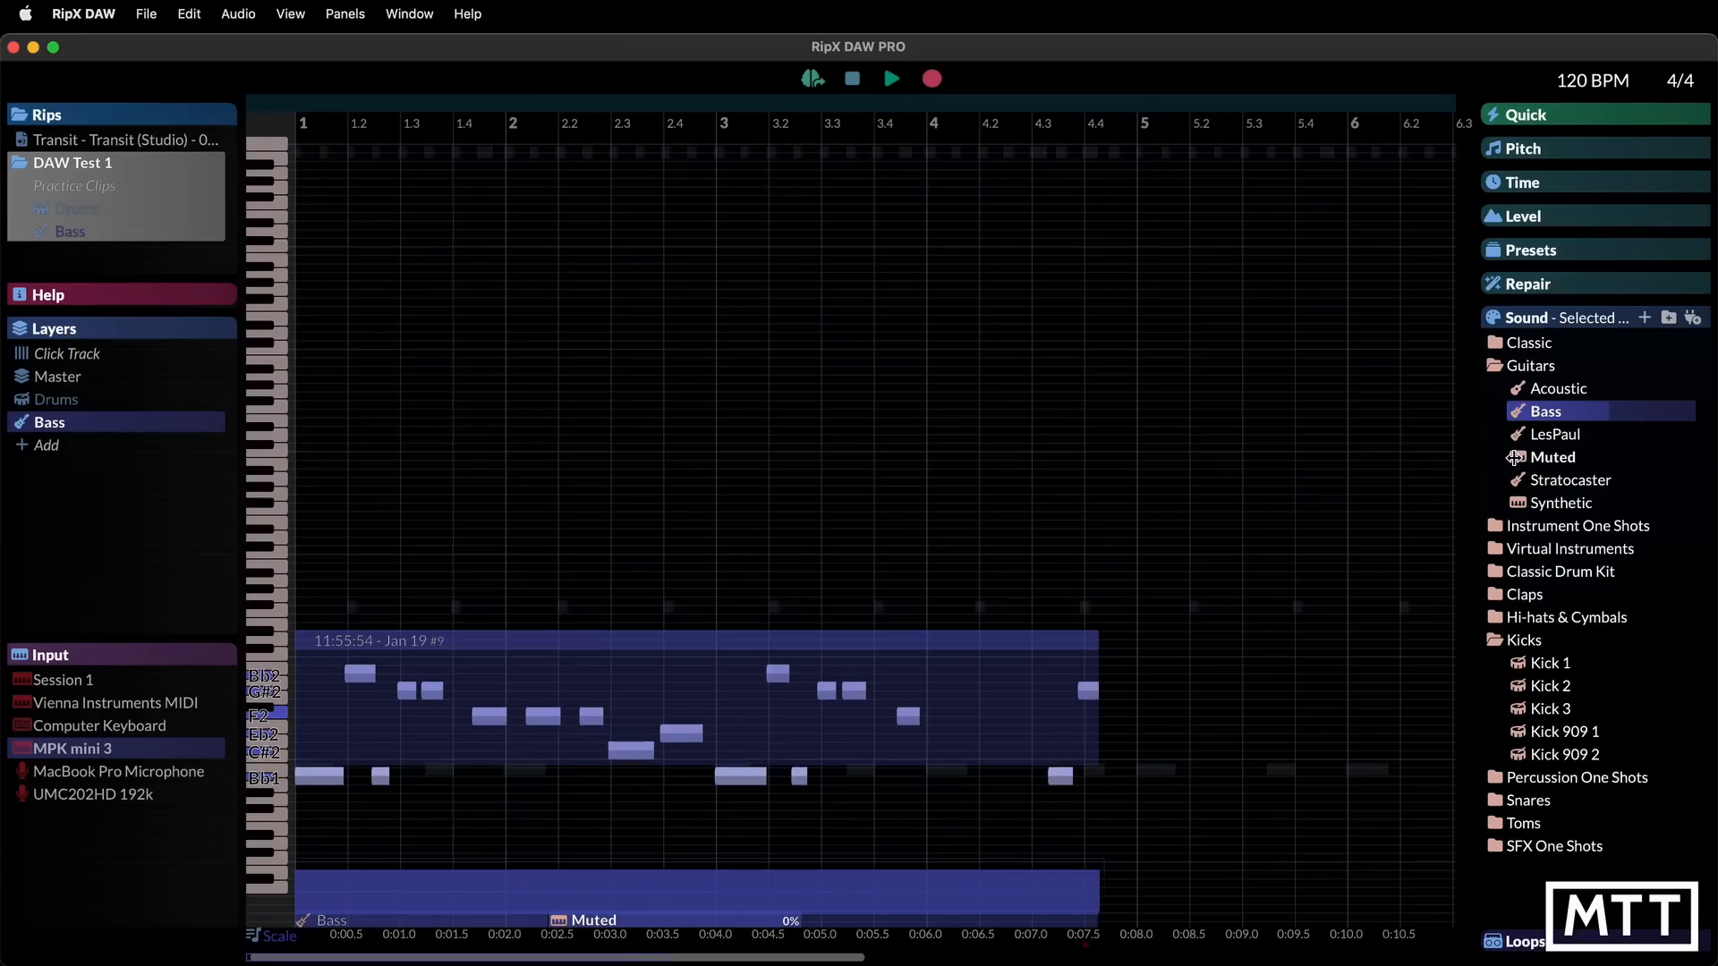
left_click(1494, 366)
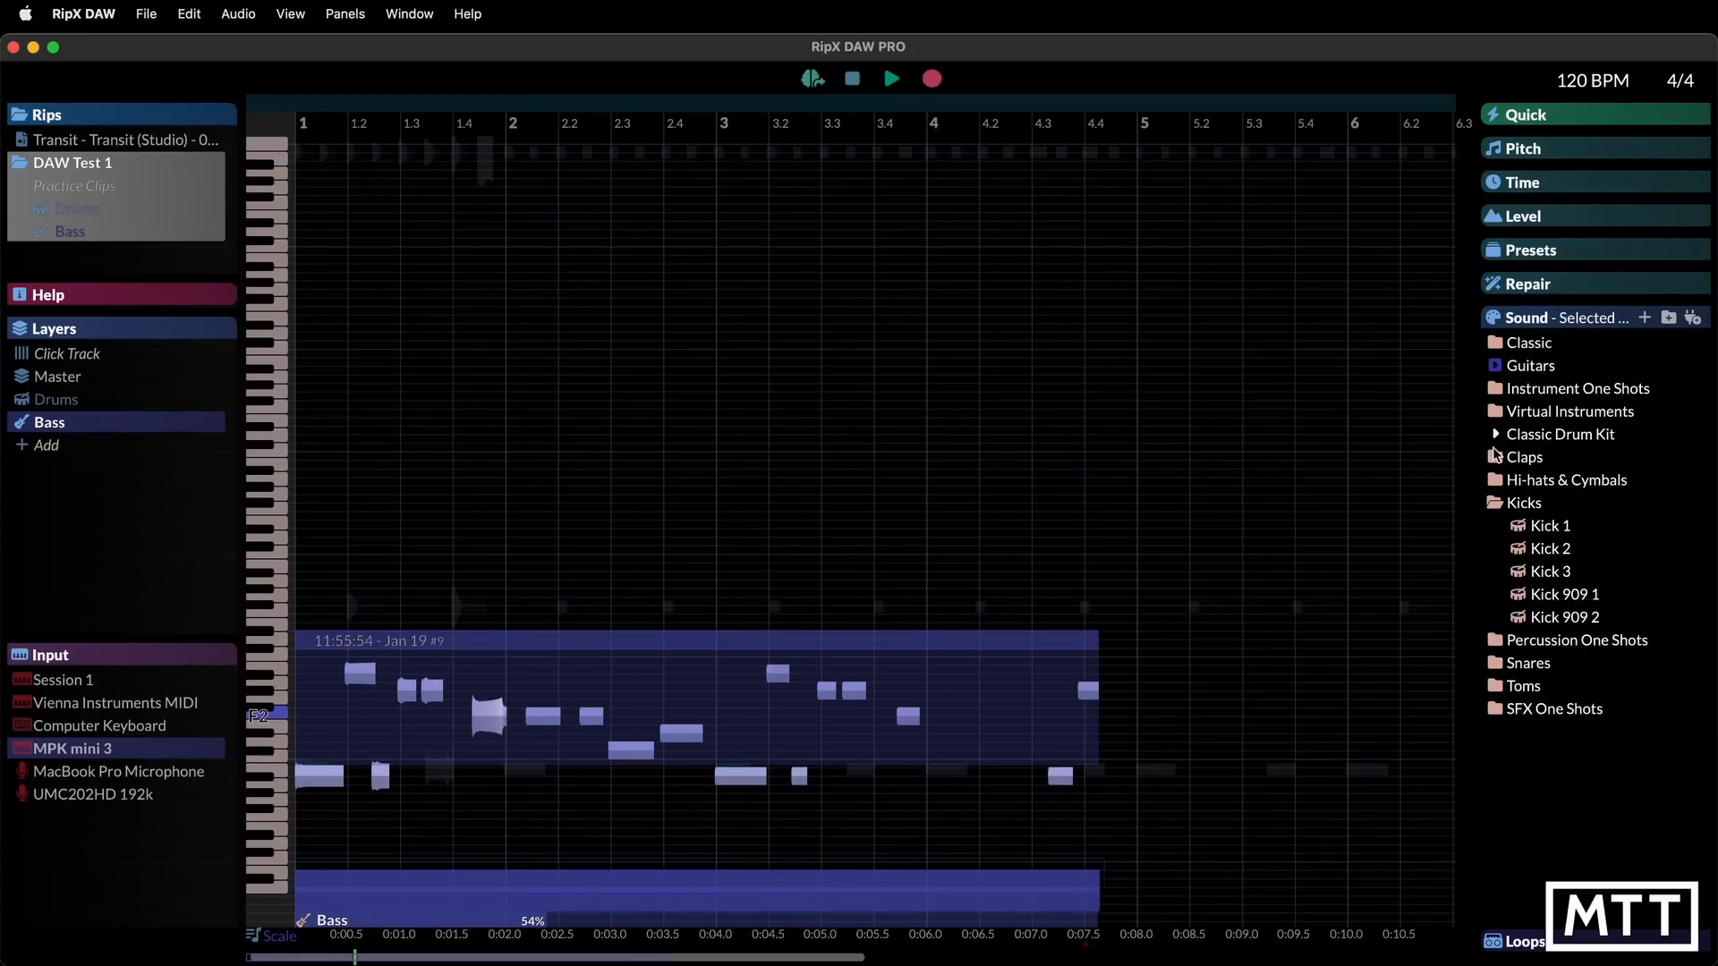
Examine the Classic and Virtual Instruments sounds, including Mellotron Vox and Mbira Zen, as alternatives for the bass part
left_click(1494, 343)
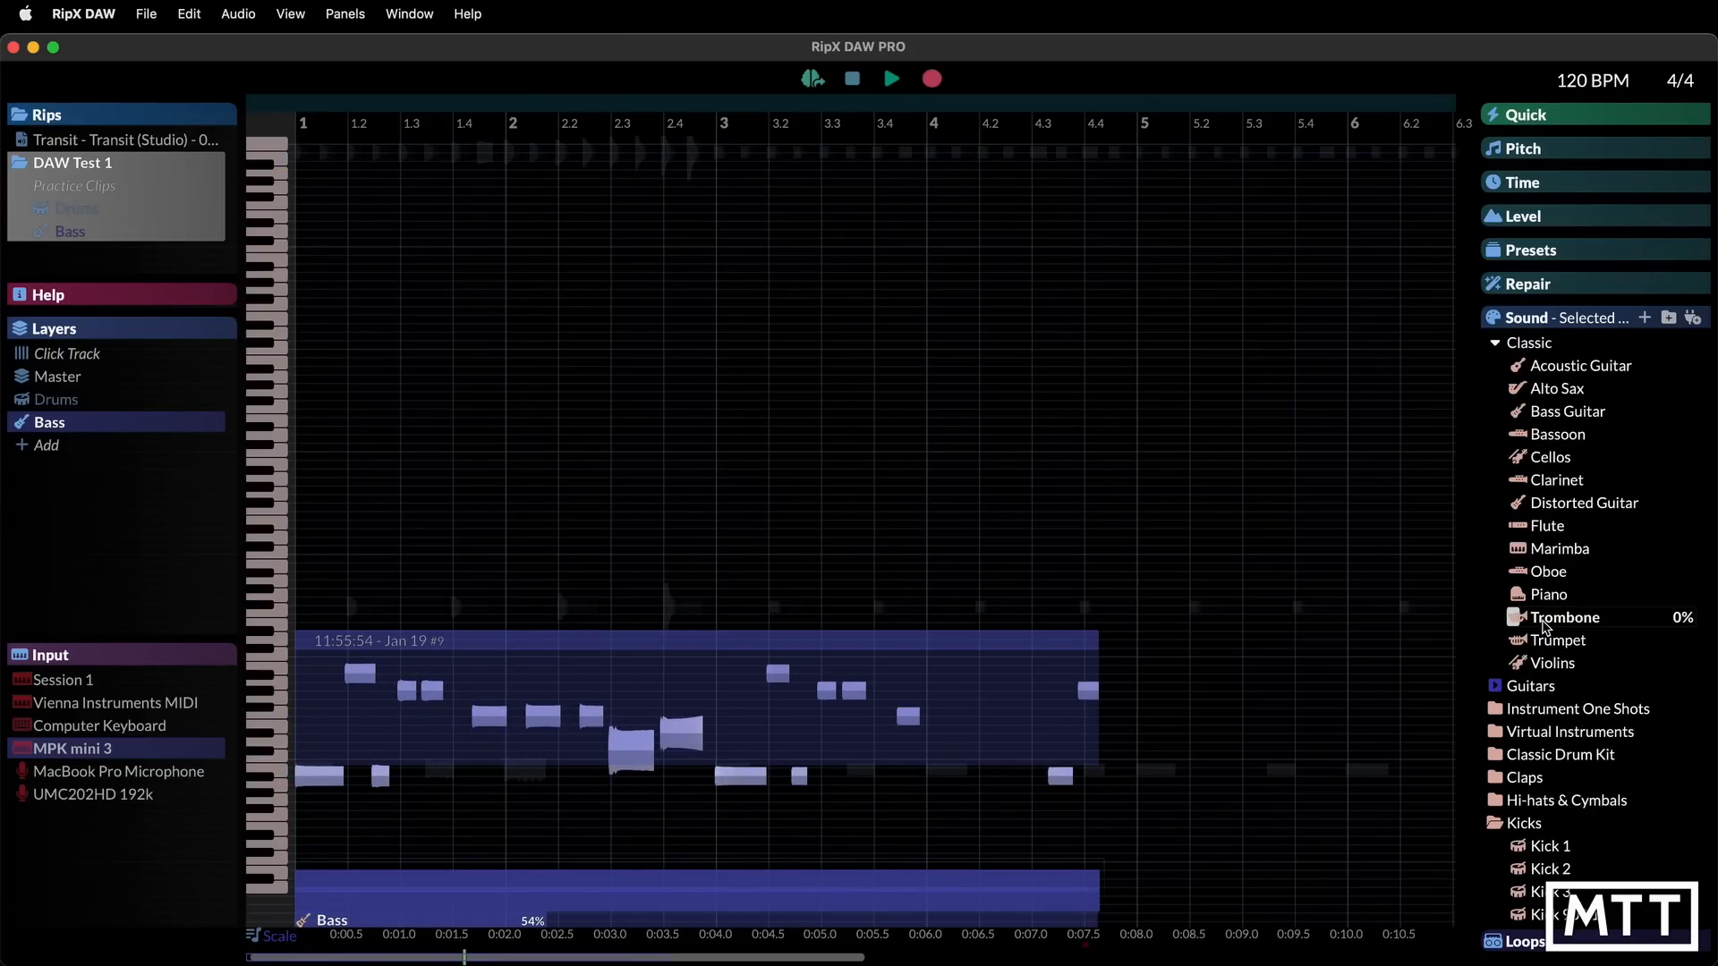
left_click(1494, 343)
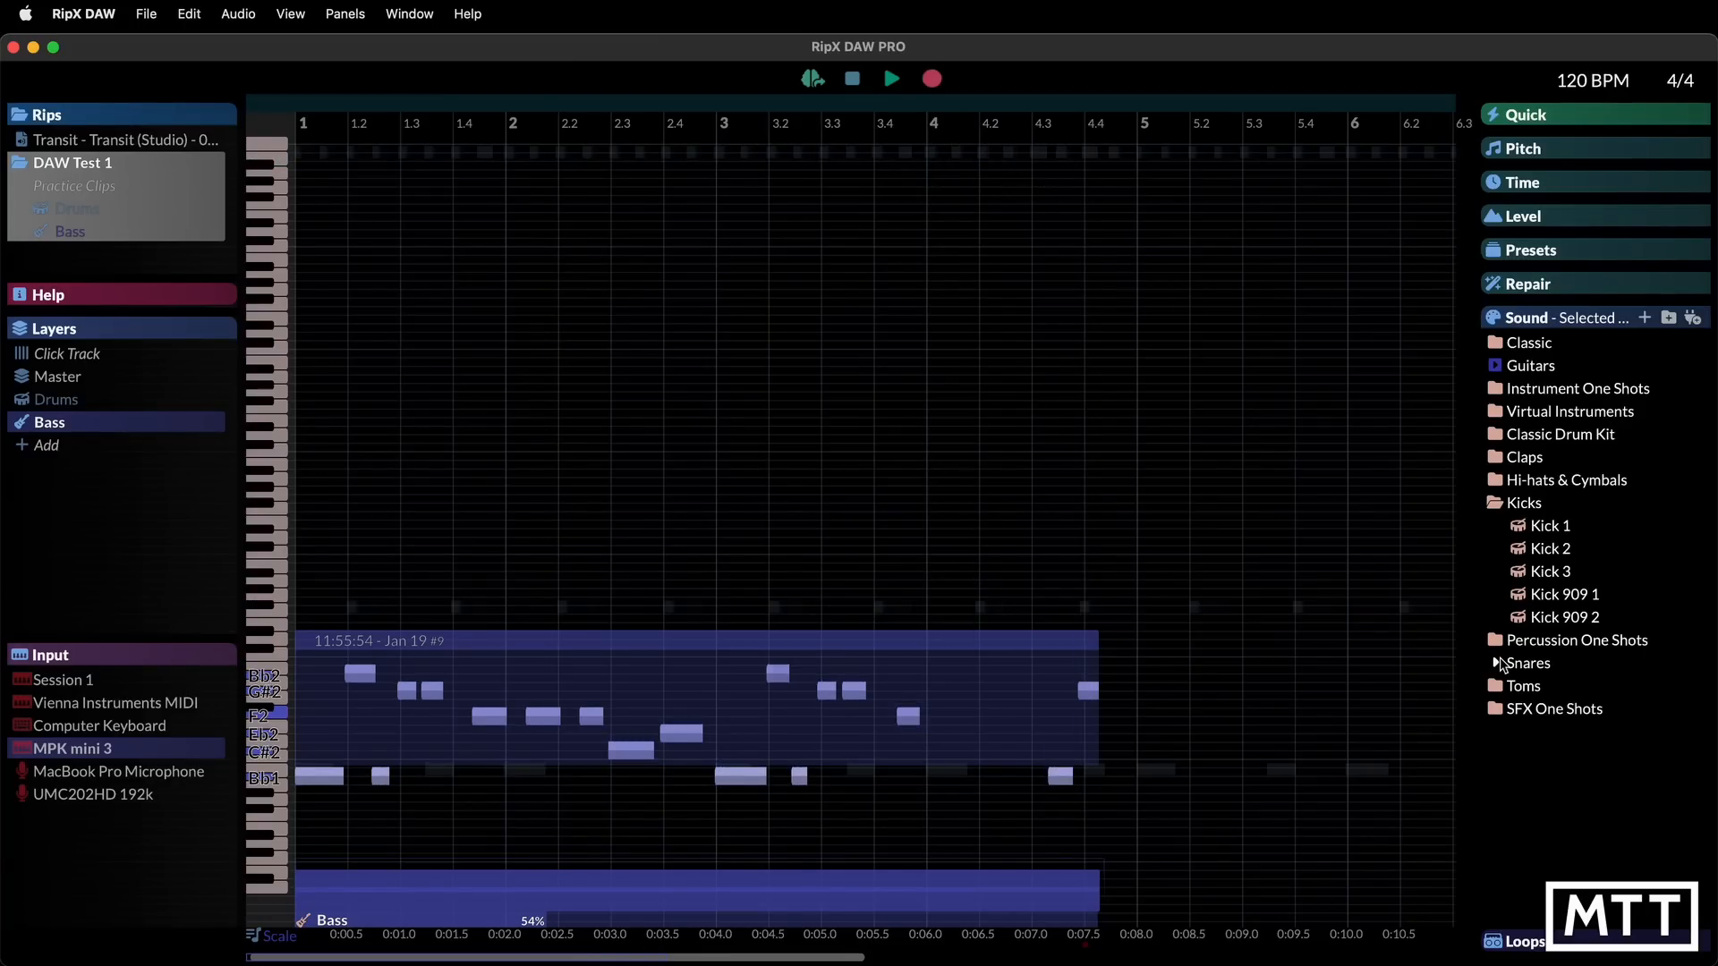
left_click(1495, 415)
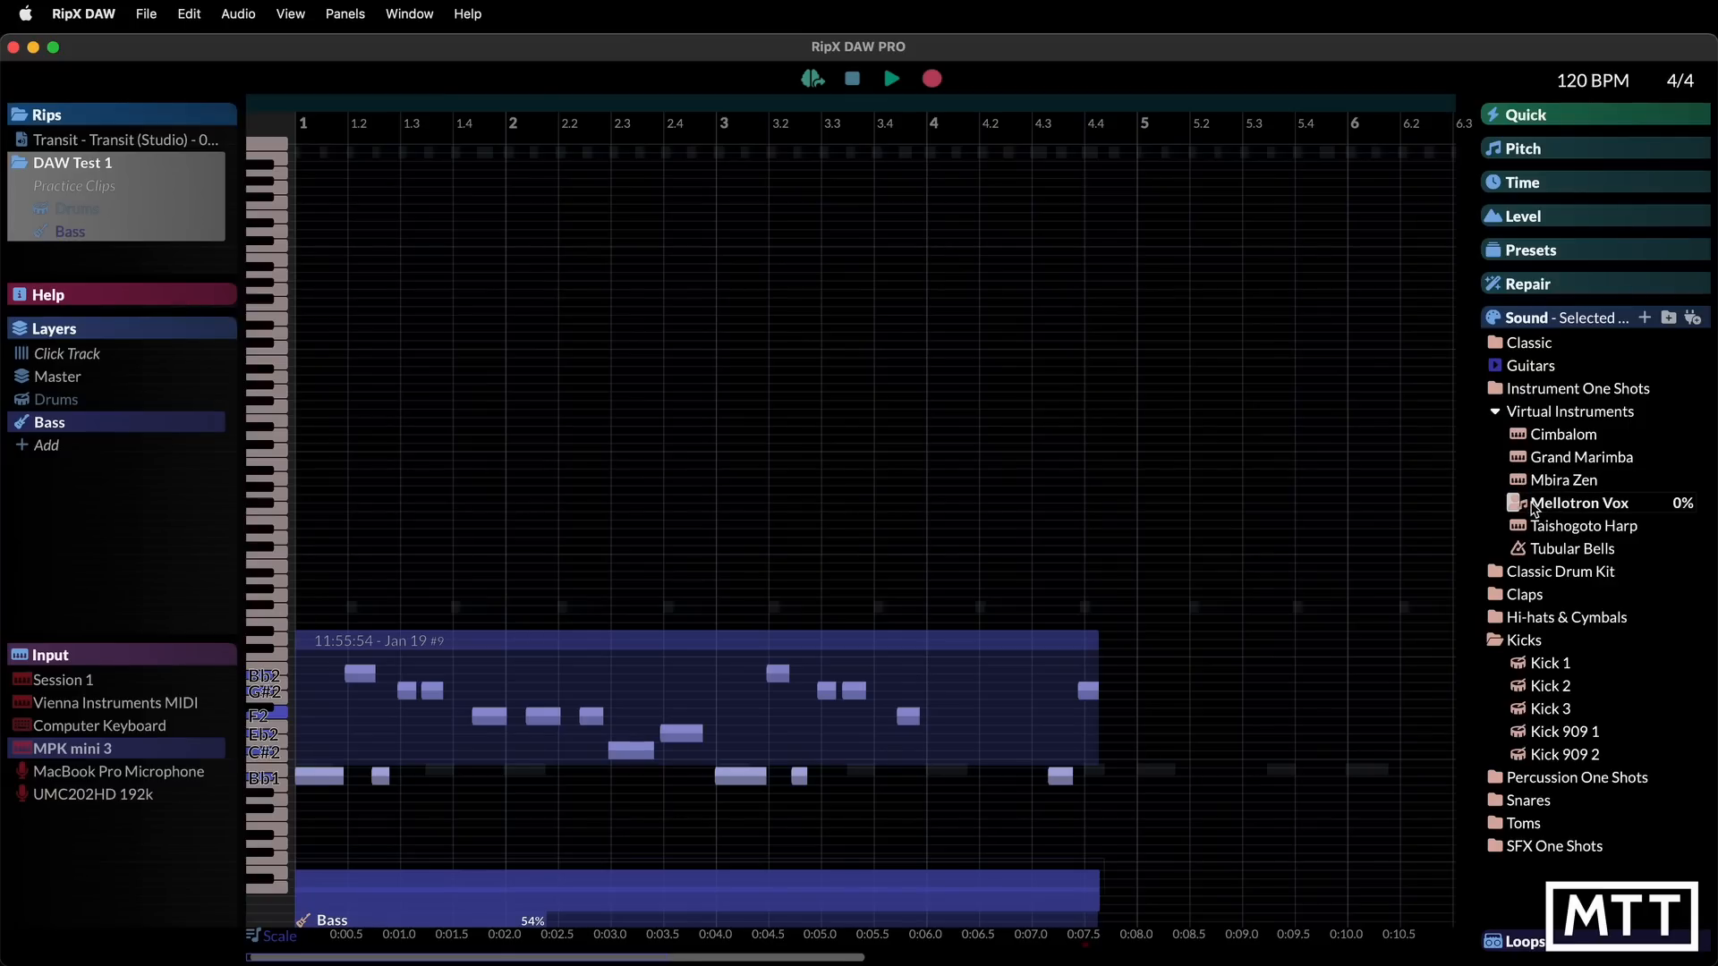
left_click(1548, 504)
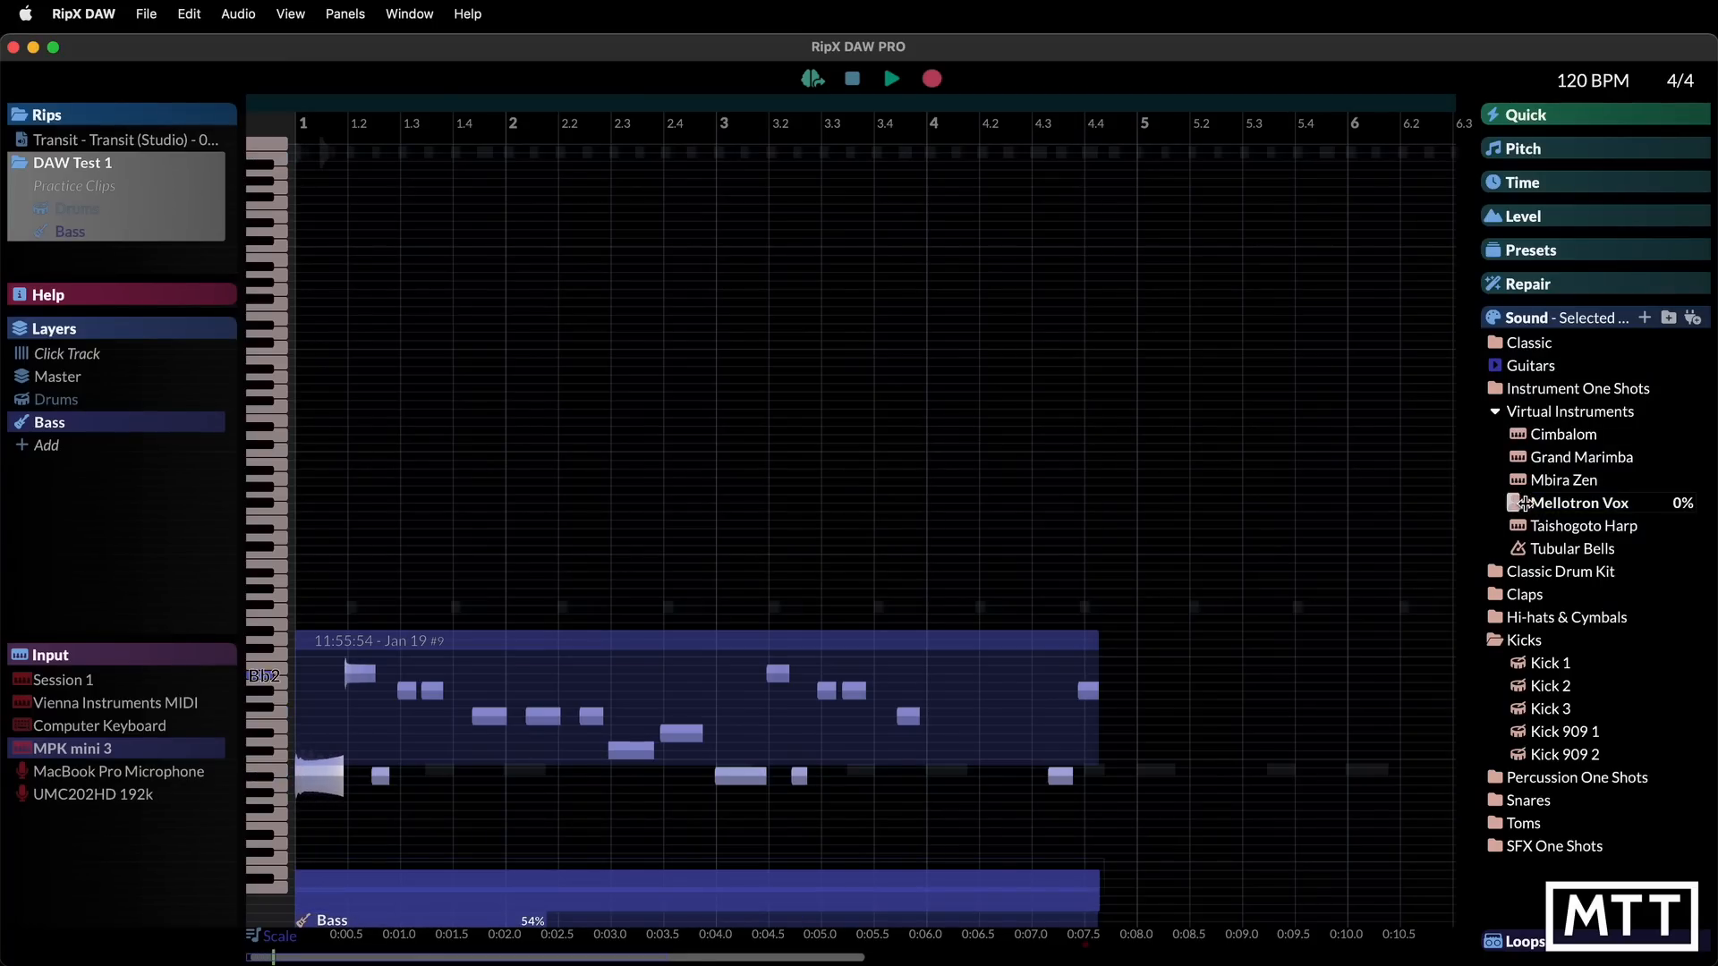
left_click(1550, 480)
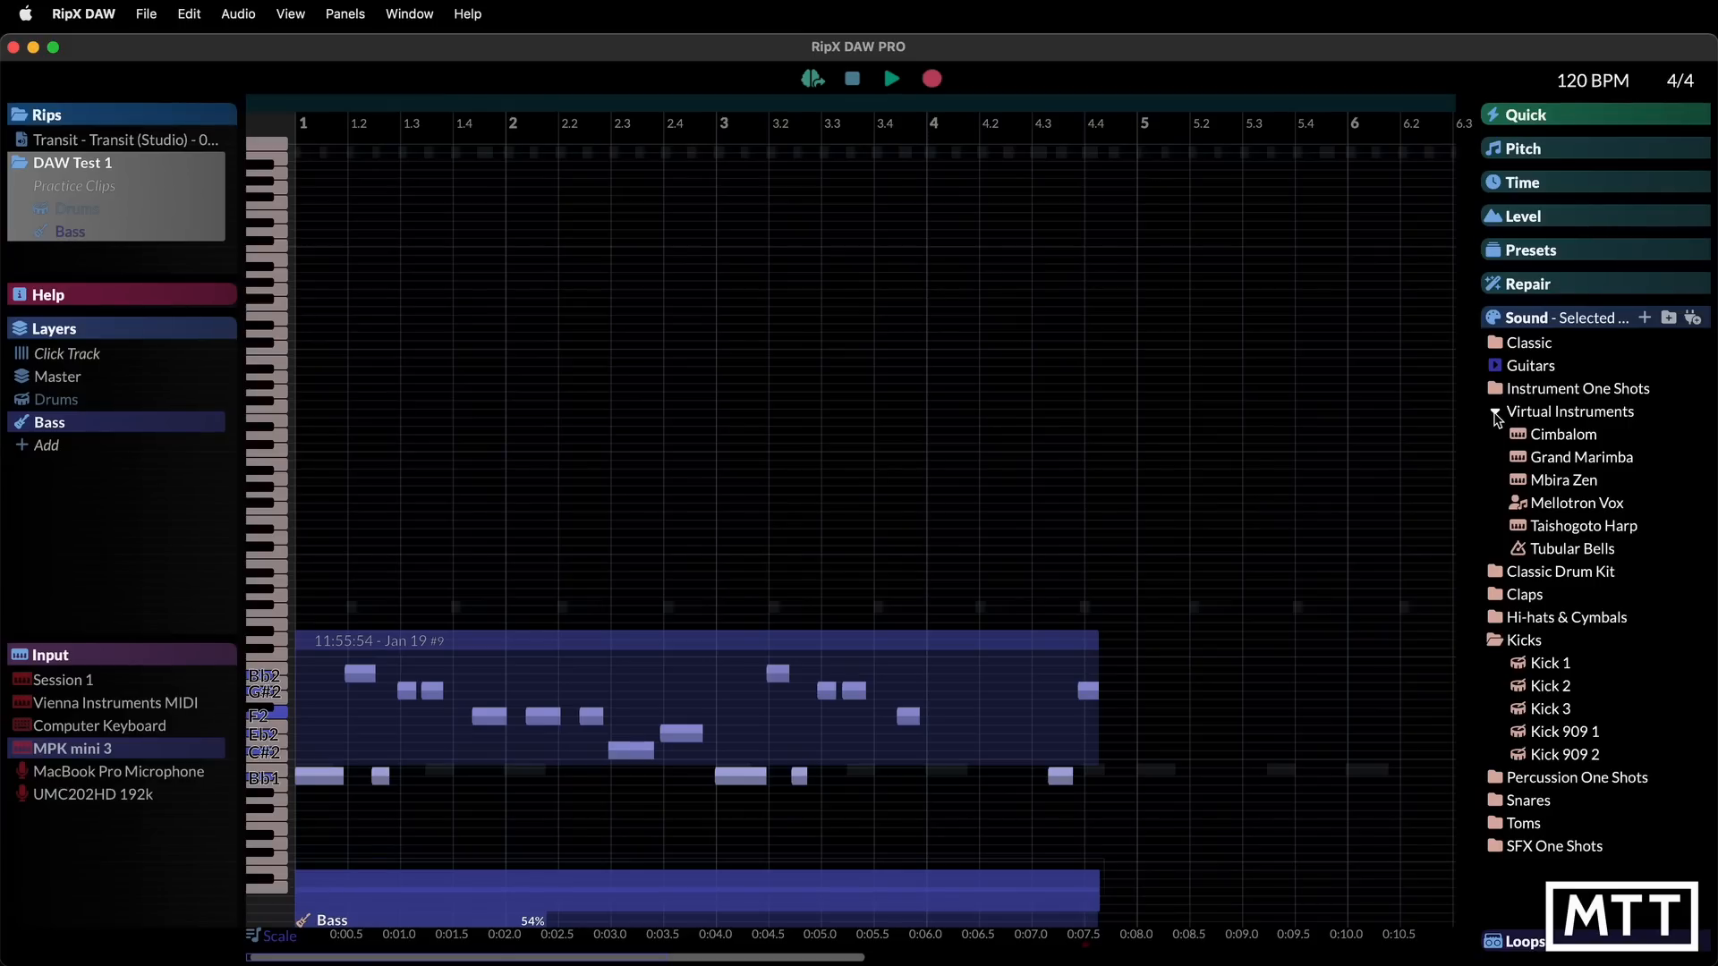
left_click(1495, 413)
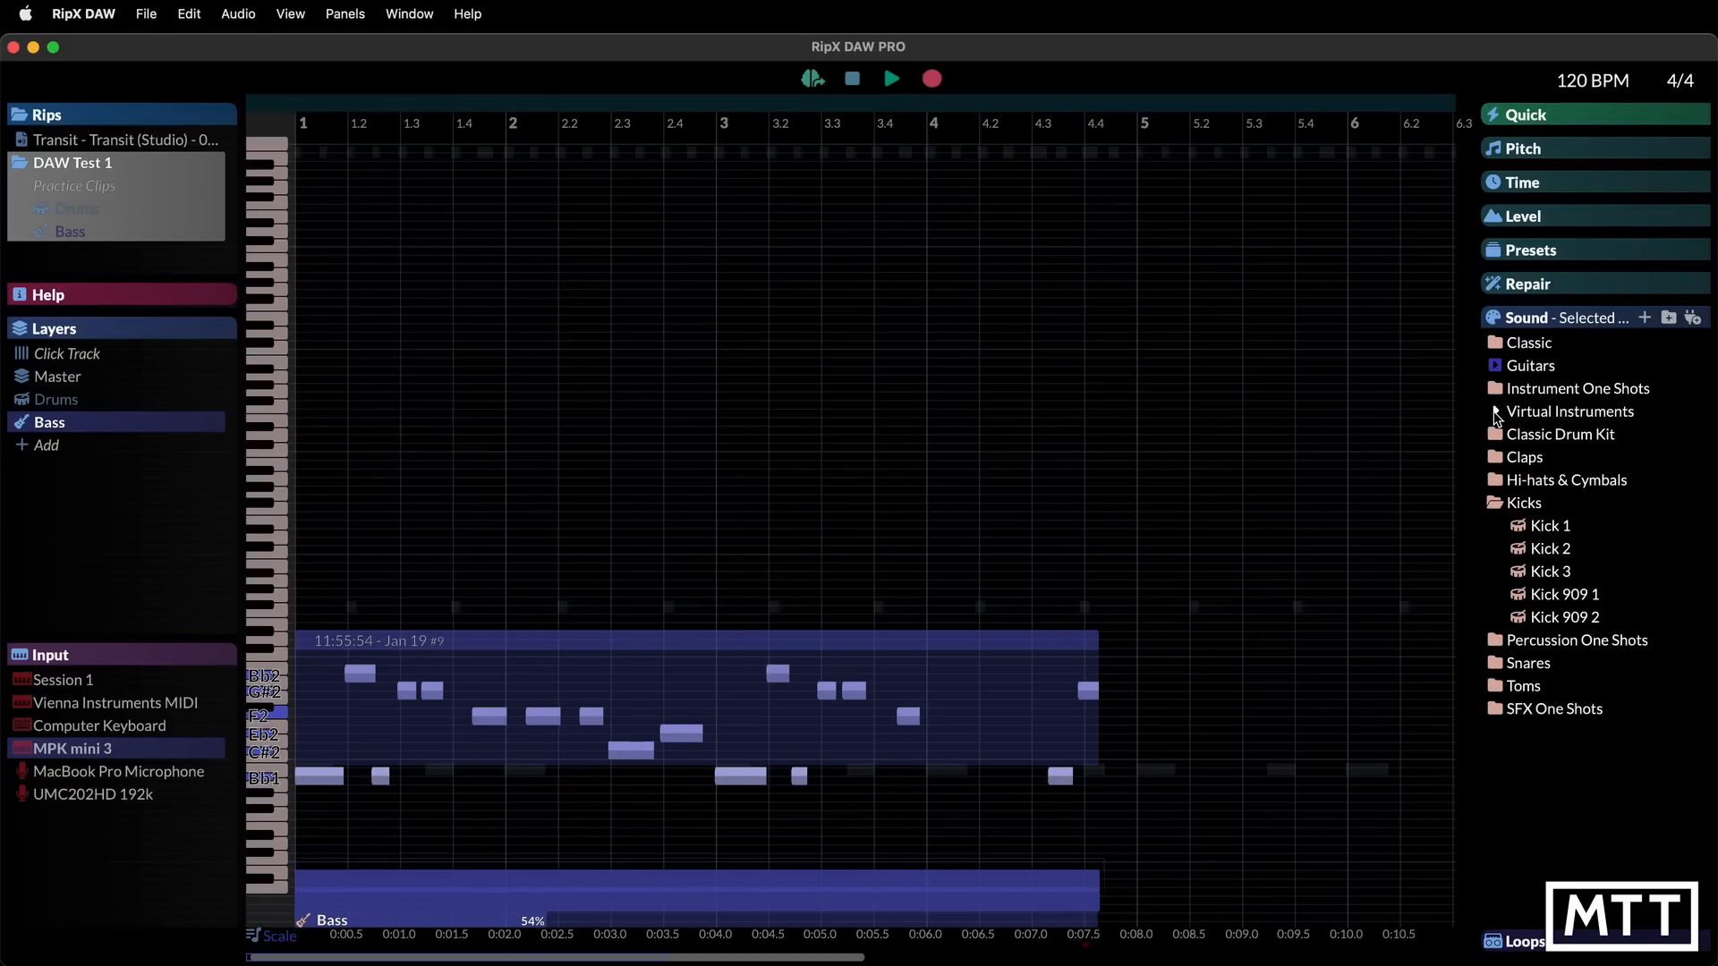
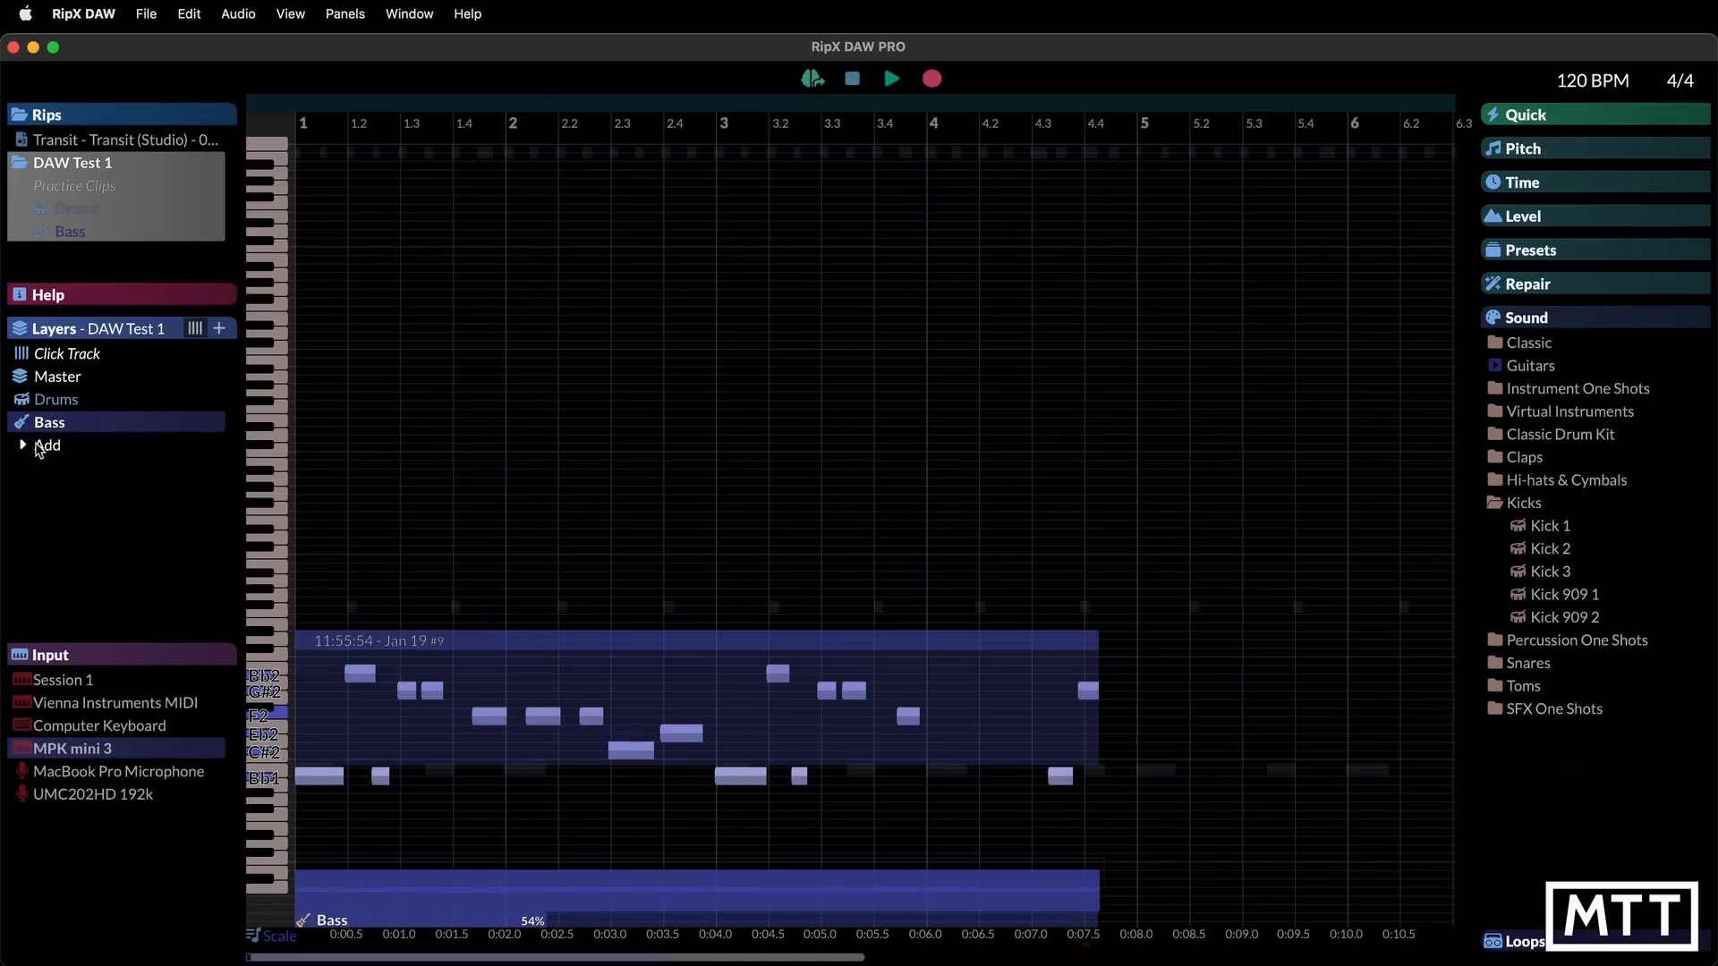
Add a Guitar layer and record a guitar part on it from the UMC202HD 192k input
left_click(33, 448)
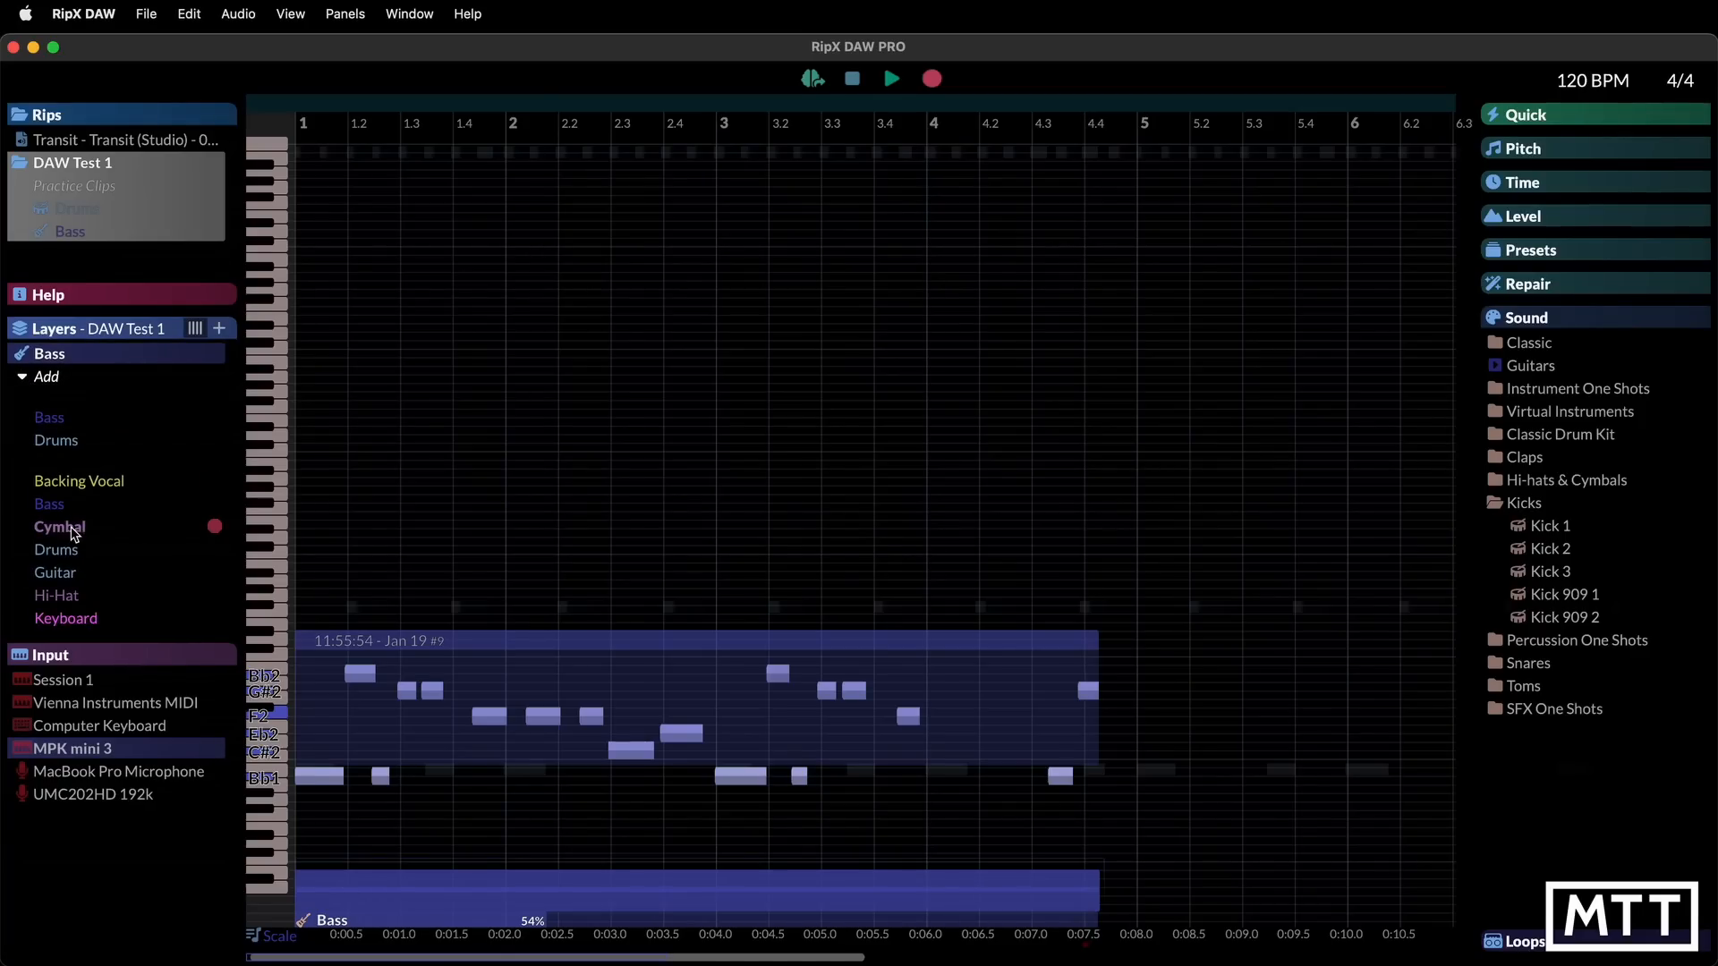
left_click(64, 577)
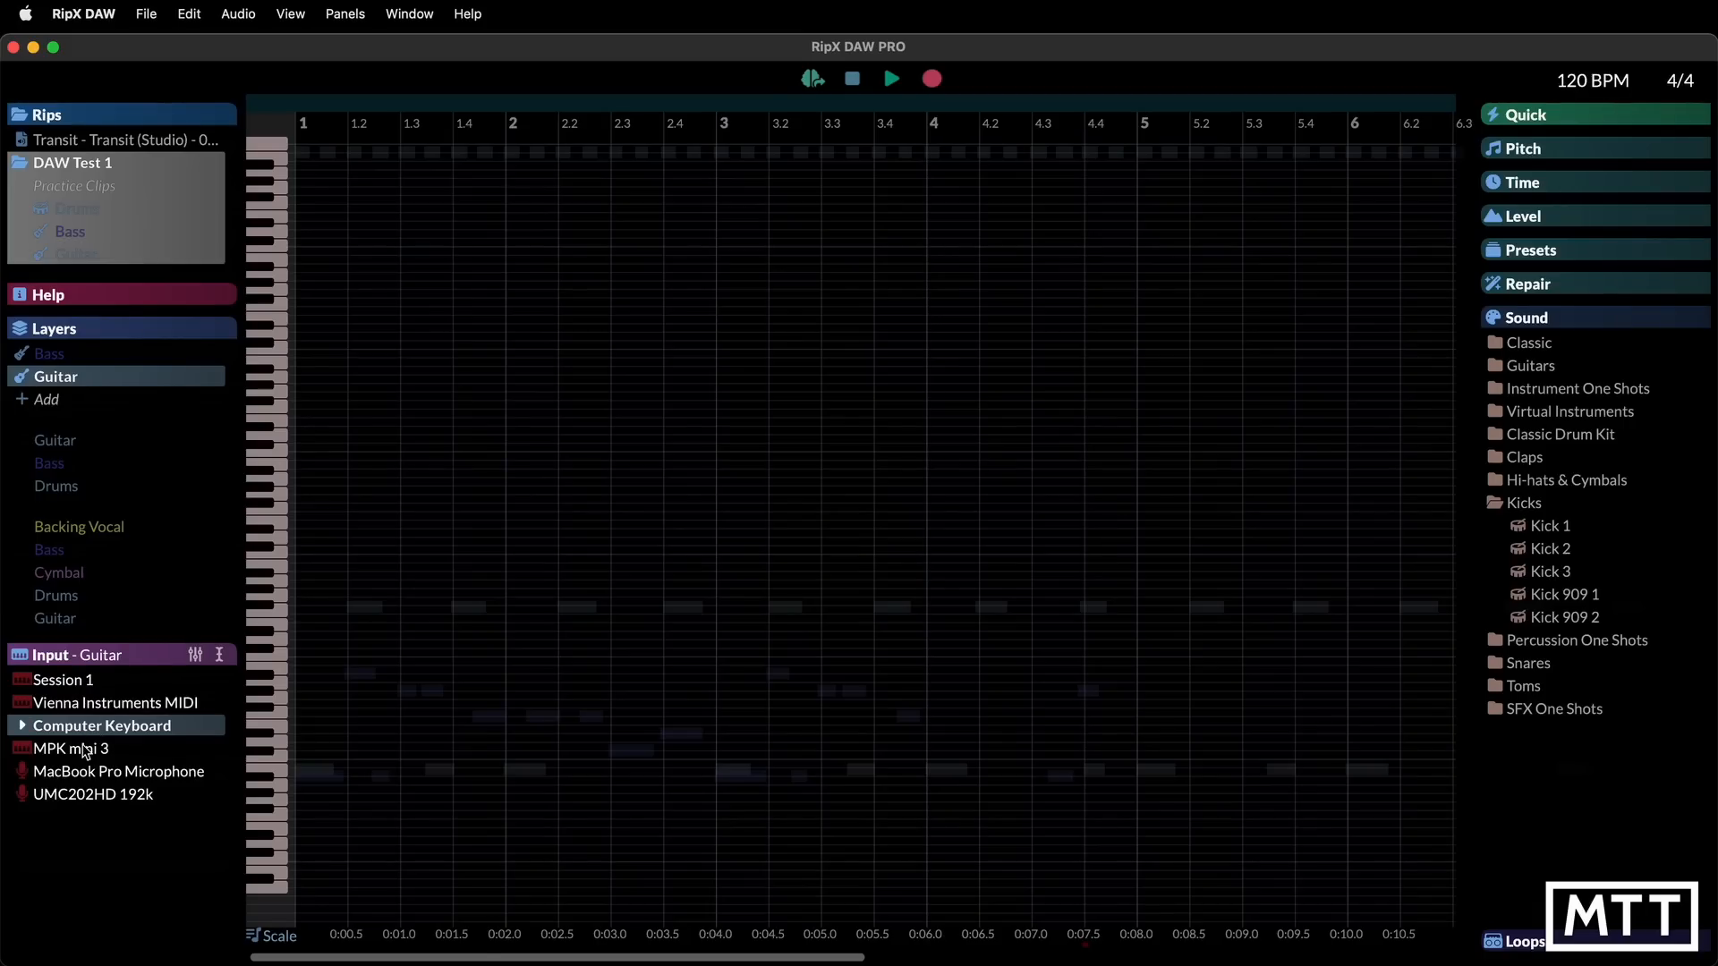
left_click(79, 796)
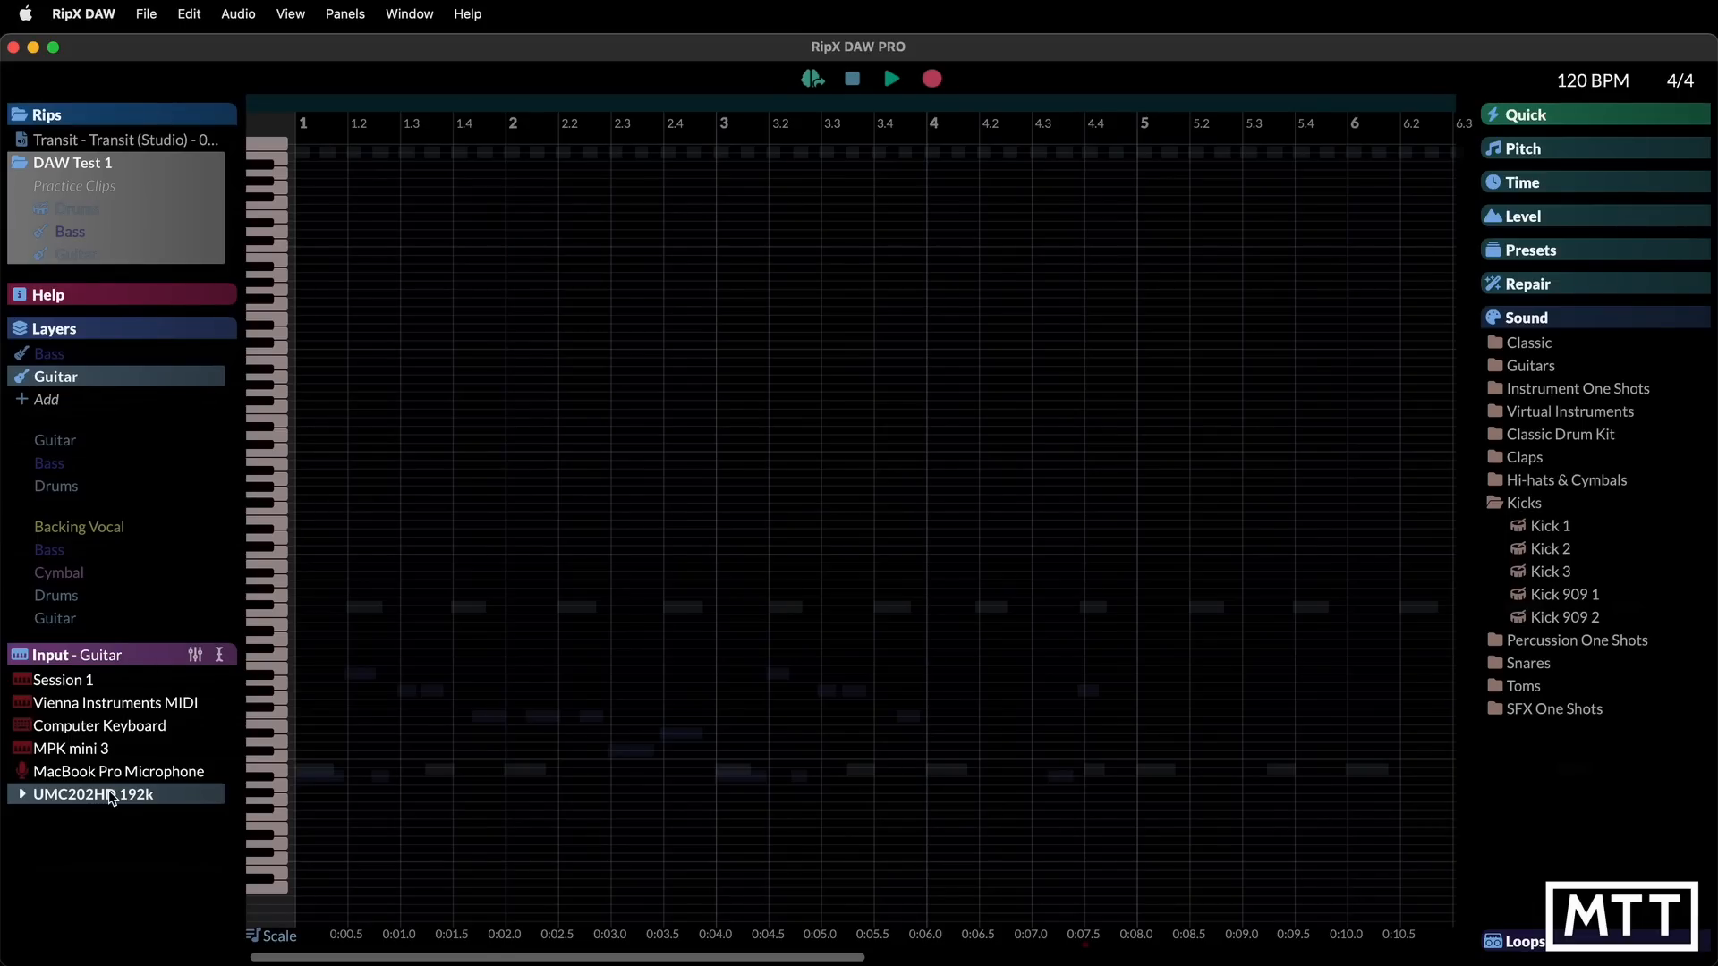
left_click(931, 79)
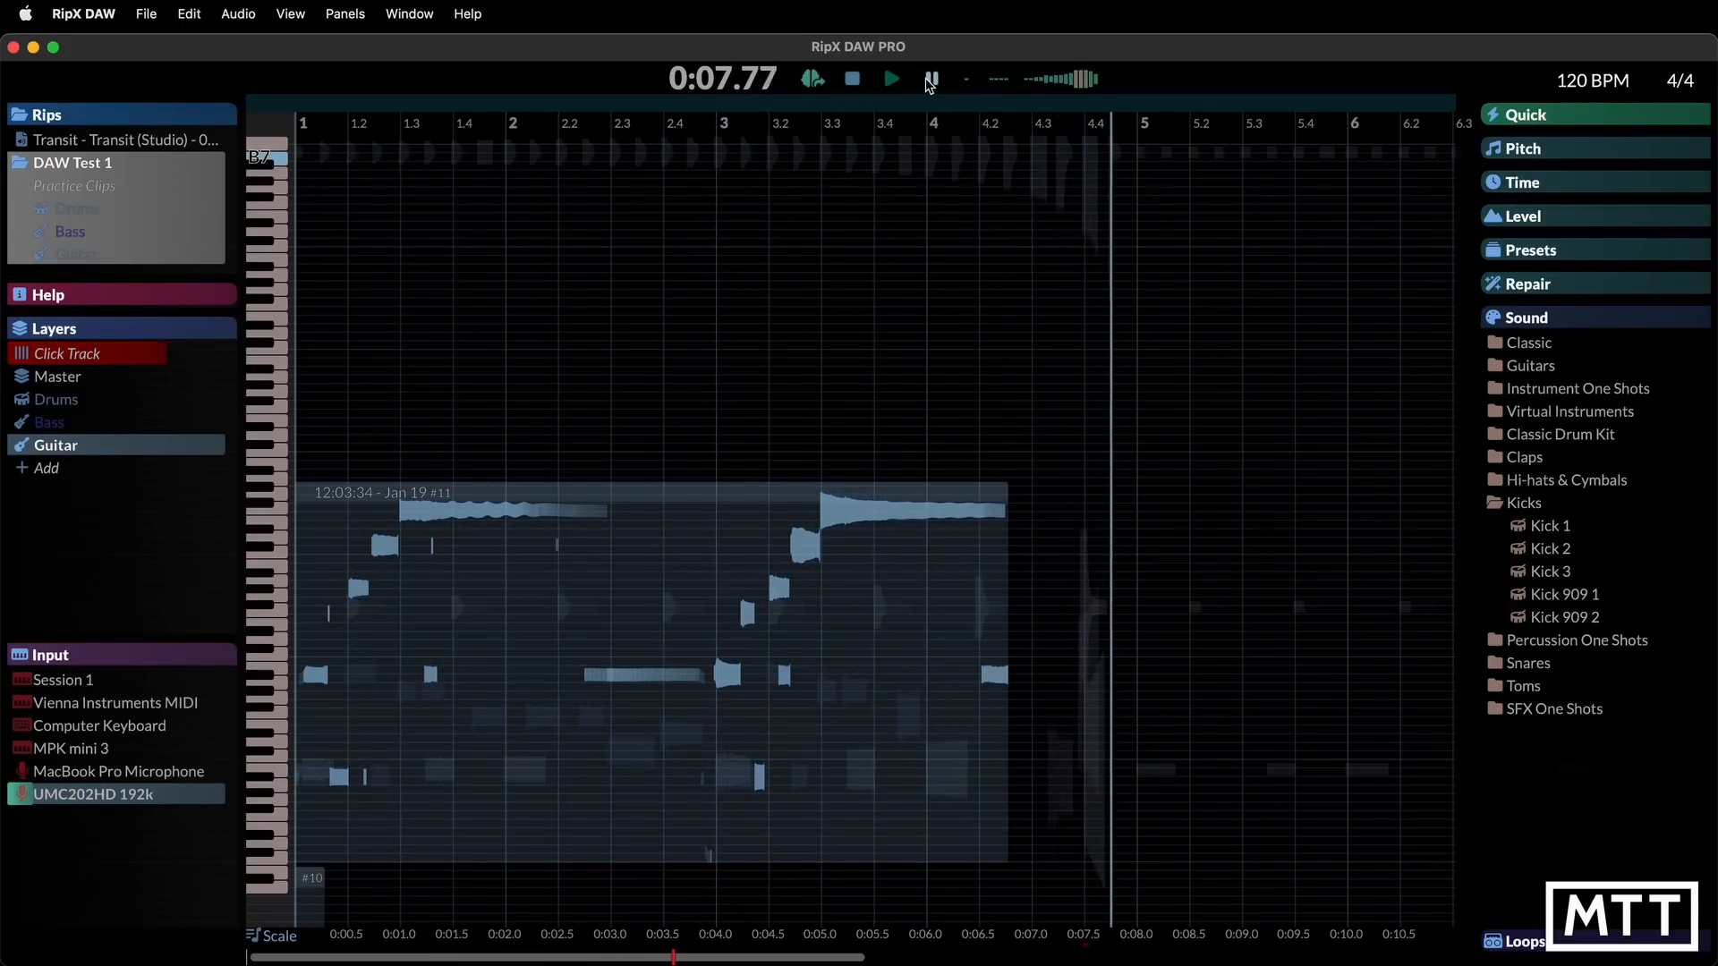
left_click(931, 79)
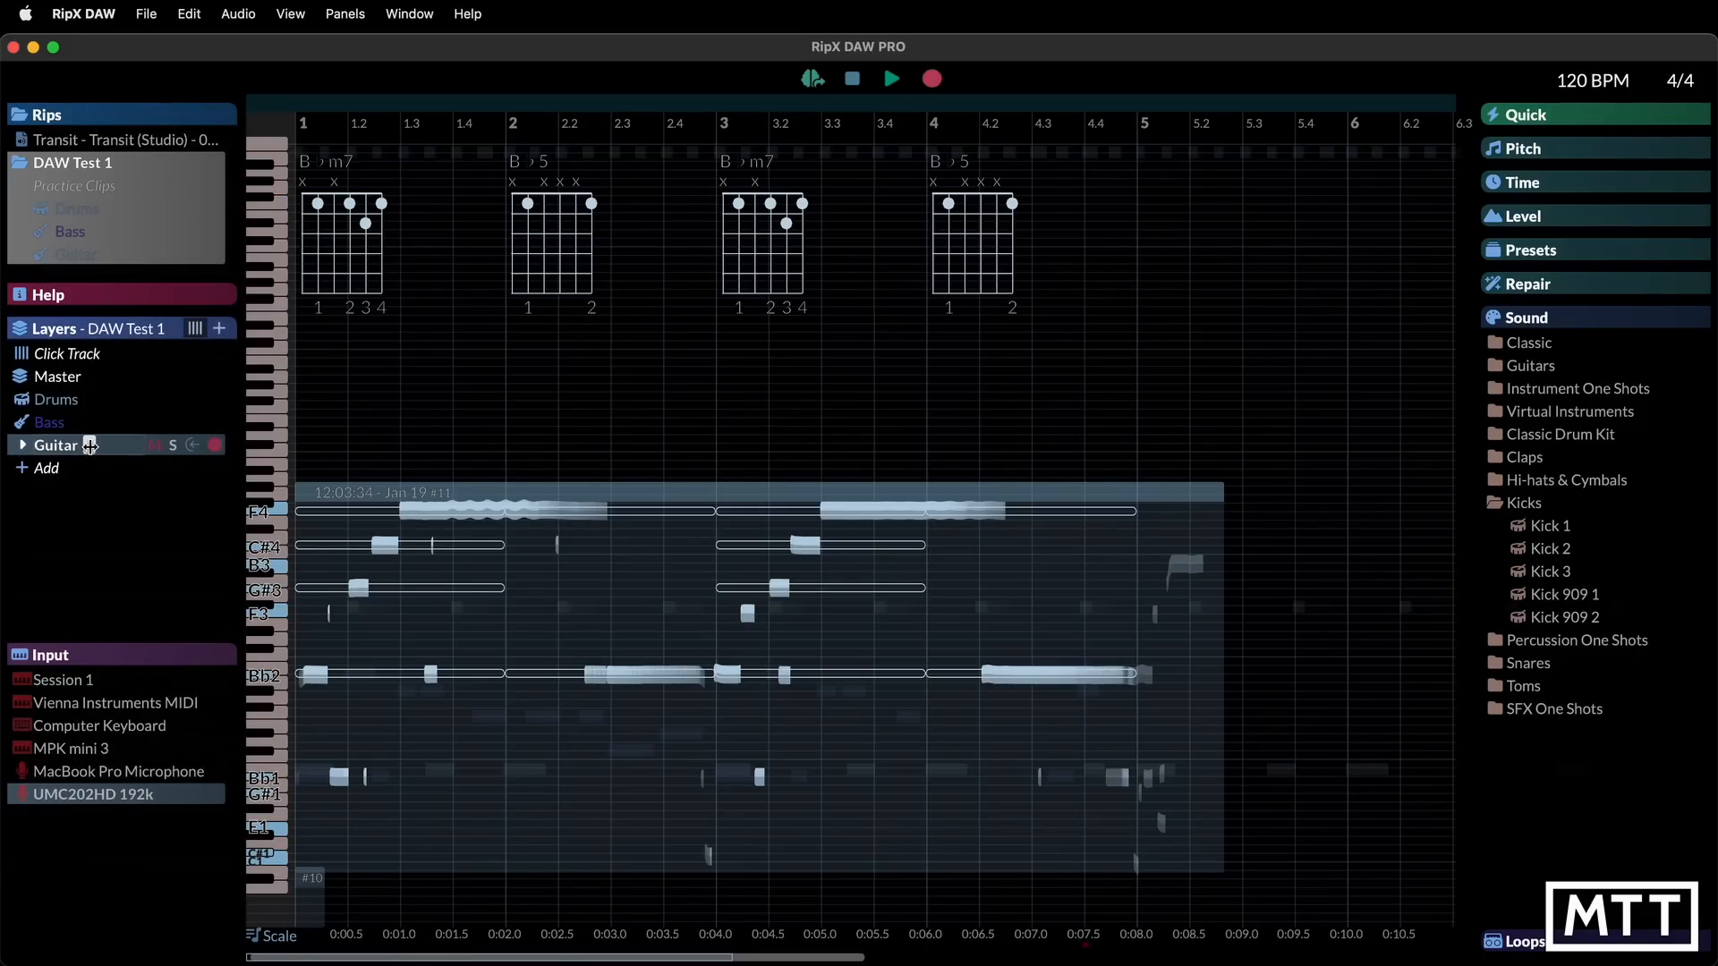
Lower the level of the first Guitar layer to -14 dB
left_click_drag(85, 446, 59, 445)
left_click(493, 500)
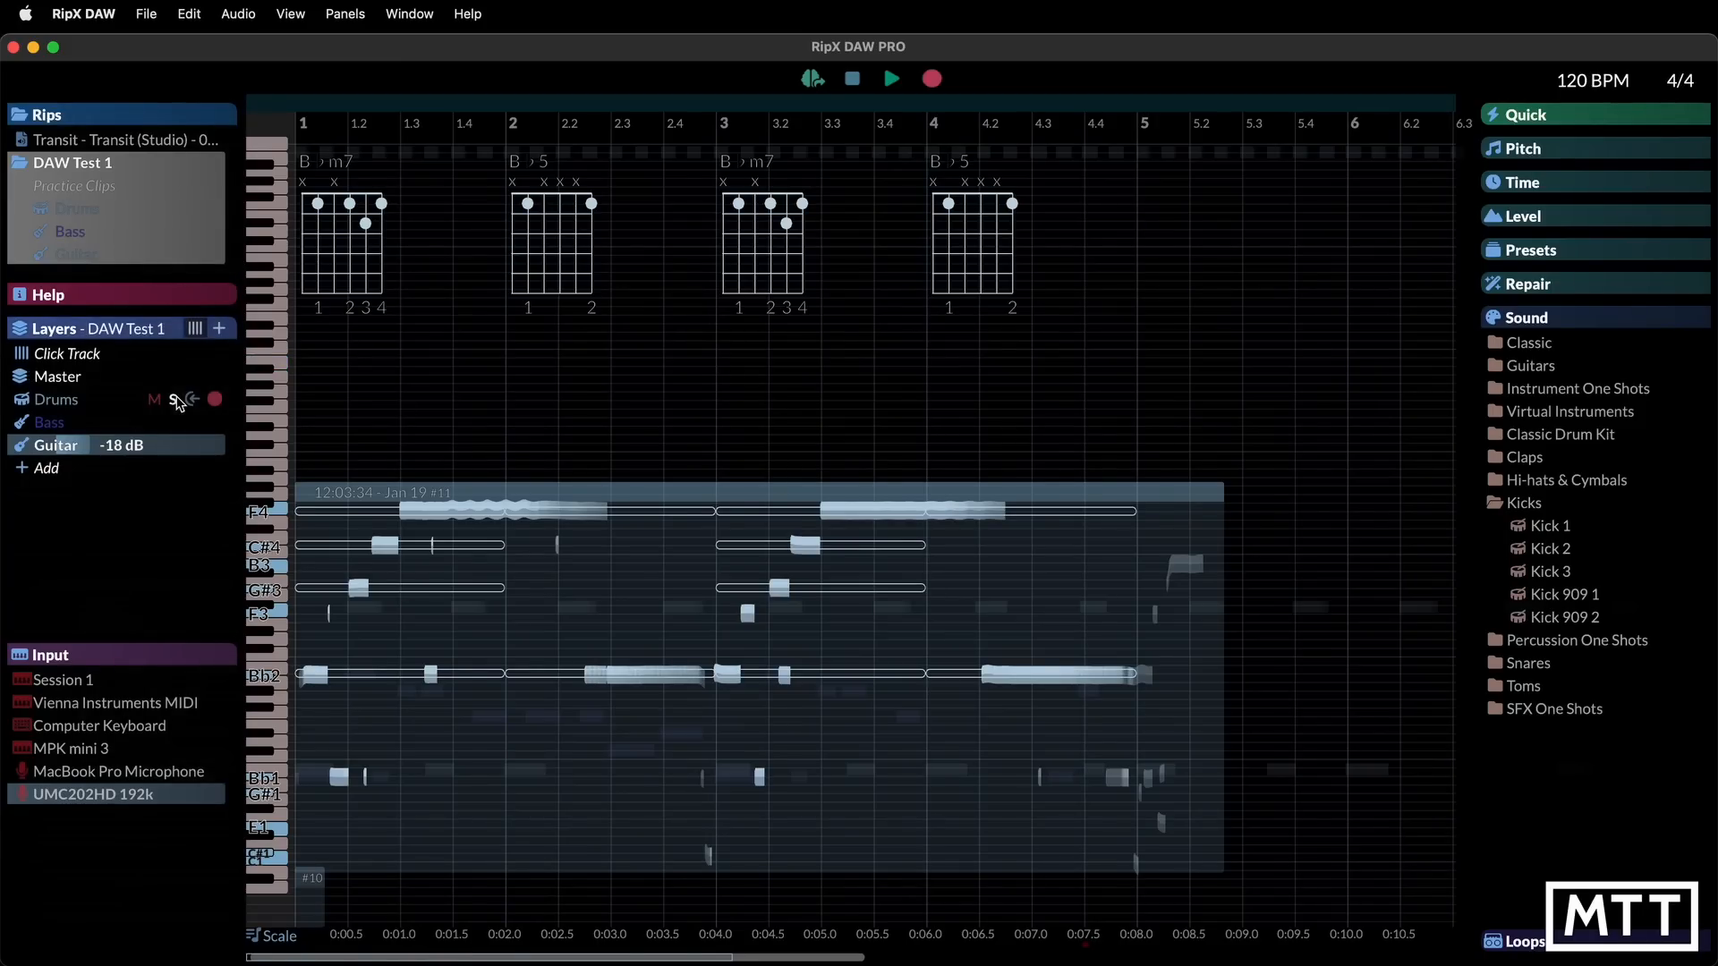
left_click_drag(61, 444, 67, 446)
Add a second Guitar layer and record a melodic guitar part of about 8.5 seconds on it
left_click(20, 471)
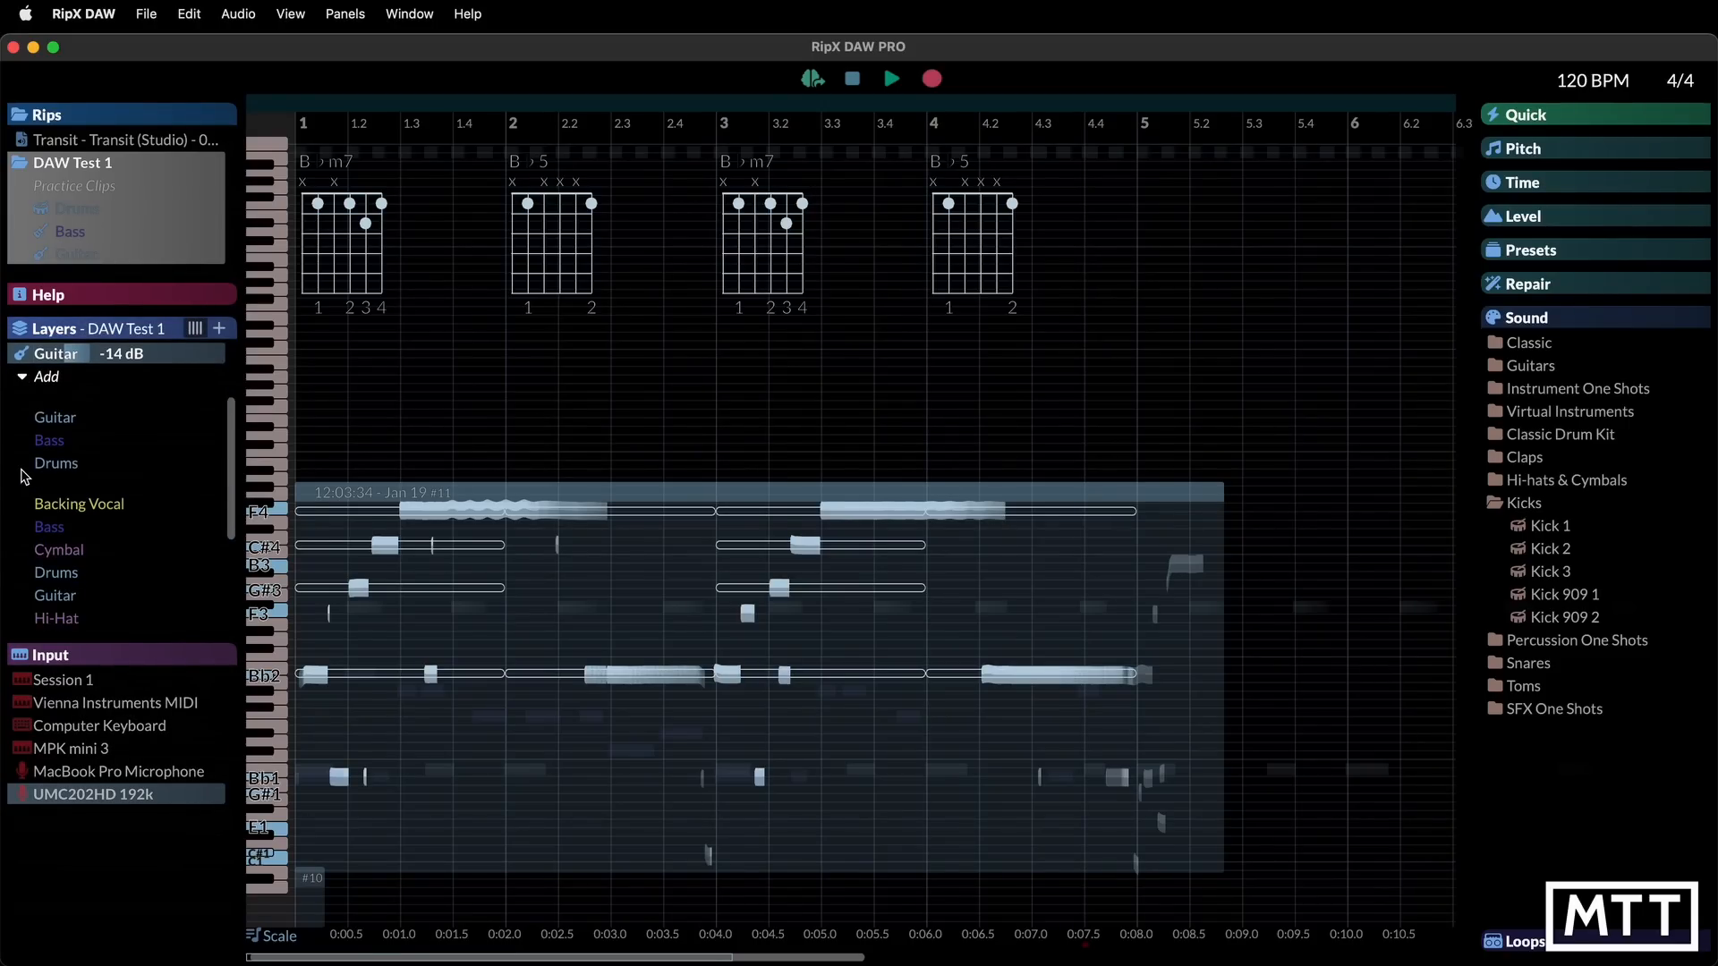
left_click(54, 417)
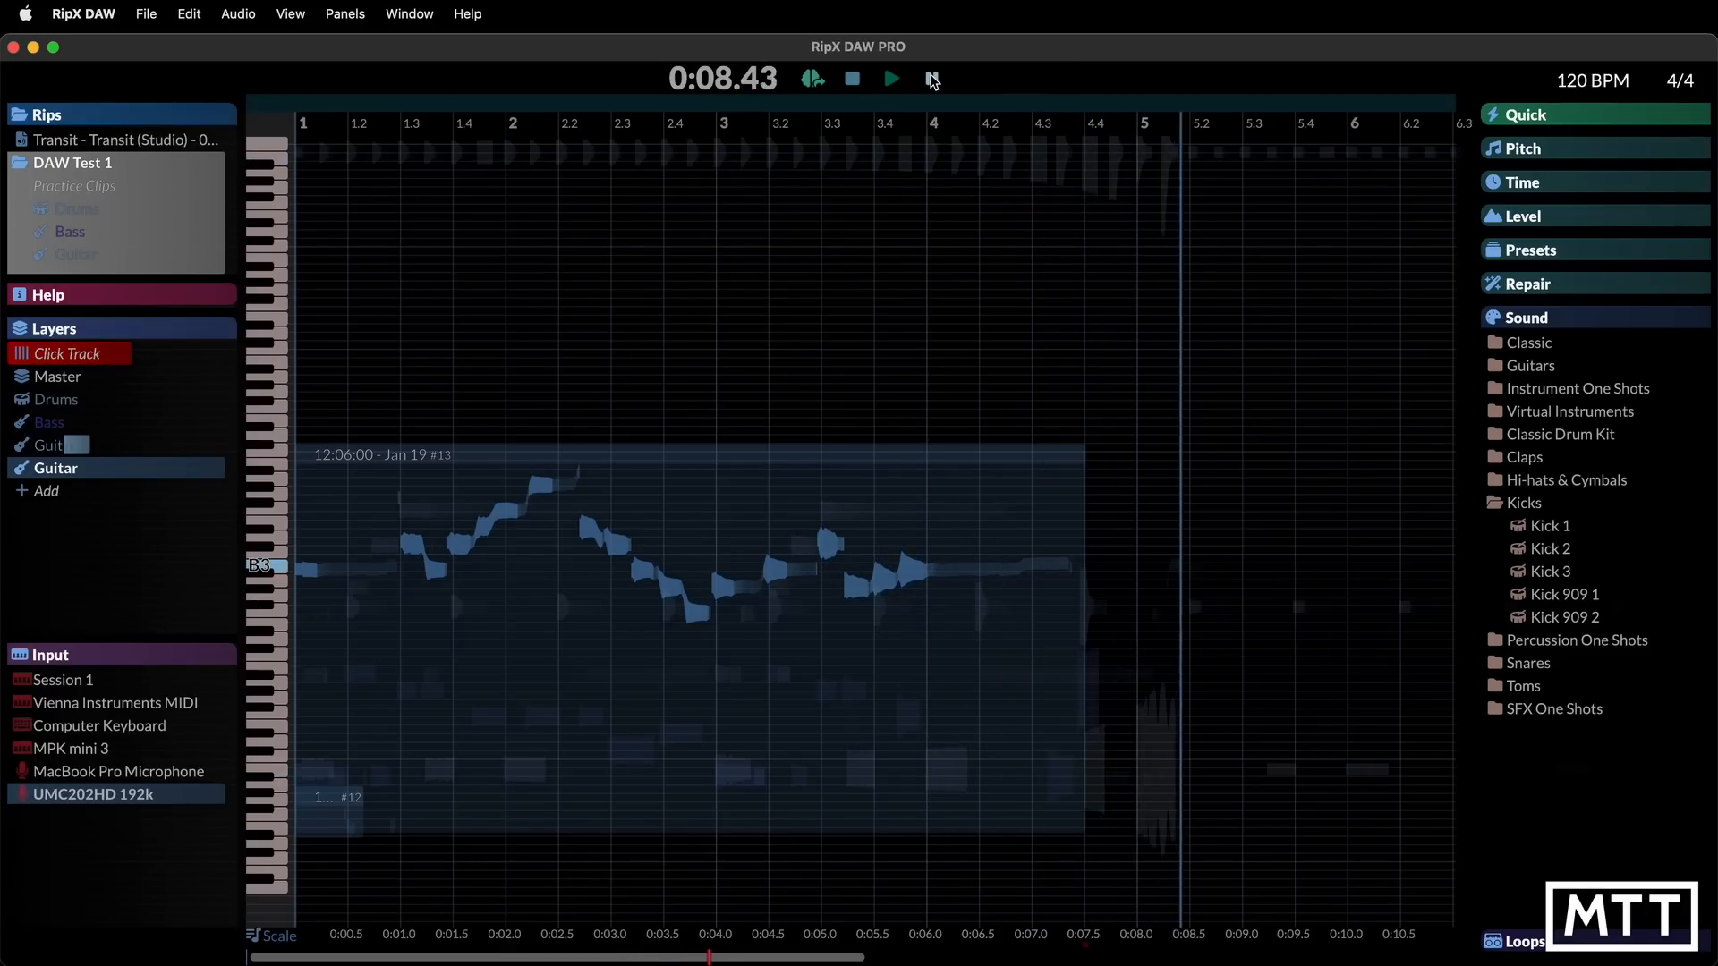
left_click(931, 79)
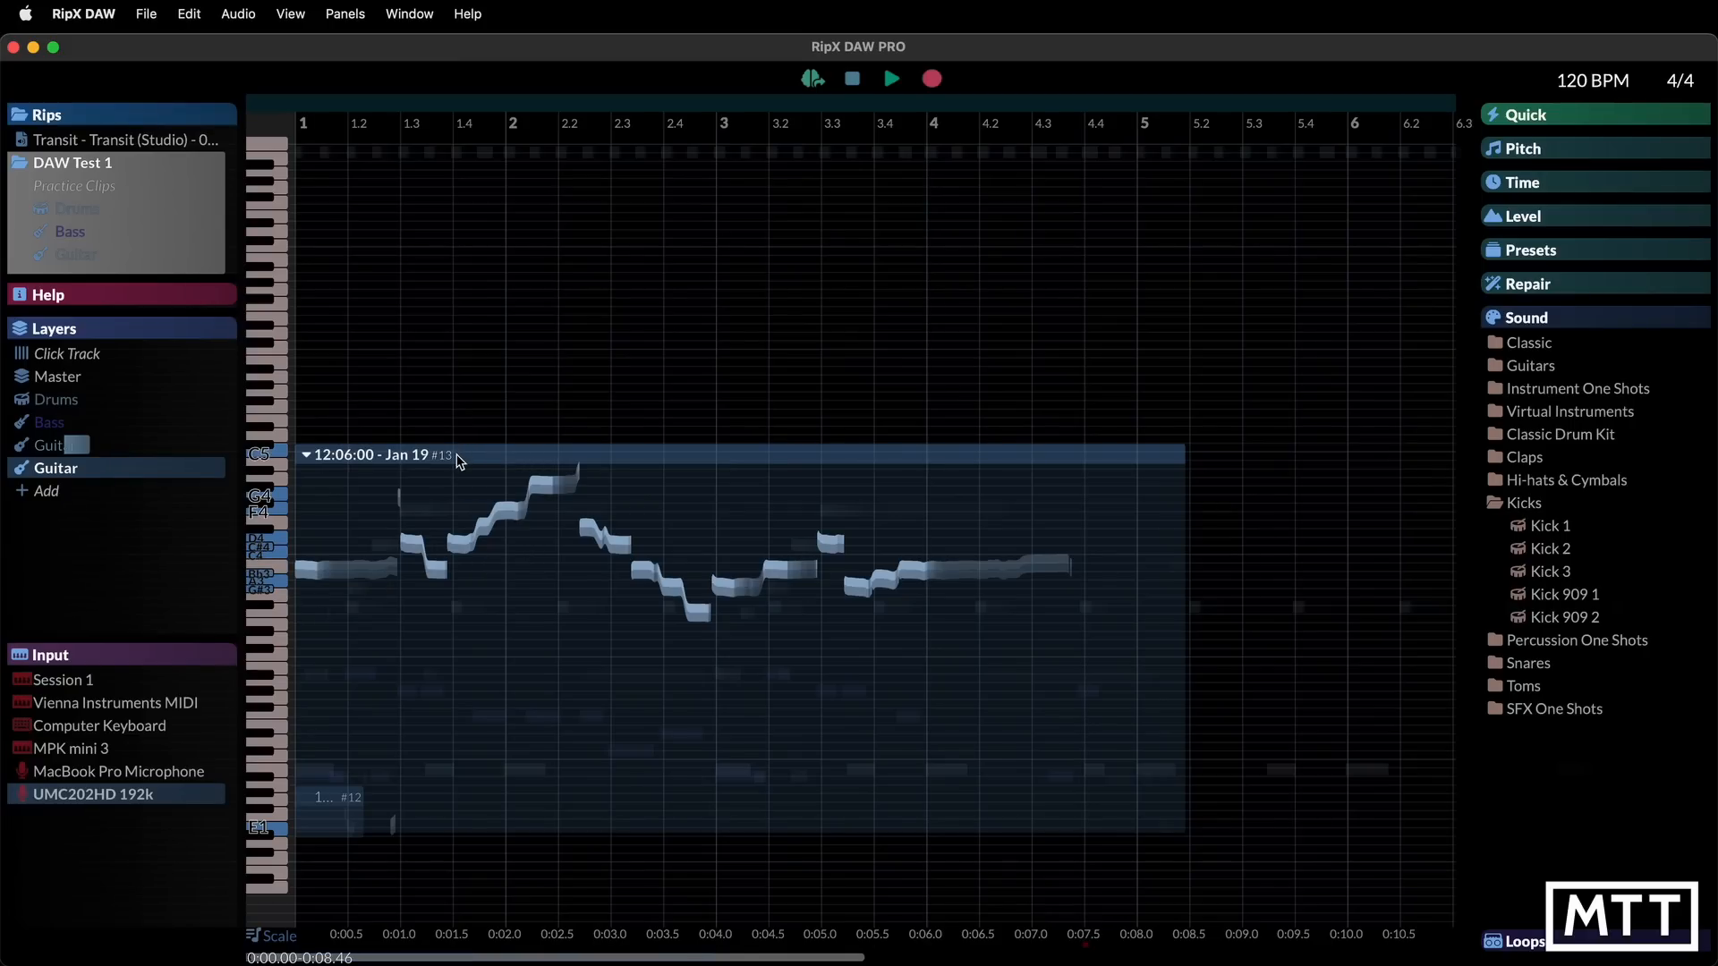
Set the second Guitar layer's level to -10 dB and apply the LesPaul sound to its recording at 20%
key("space")
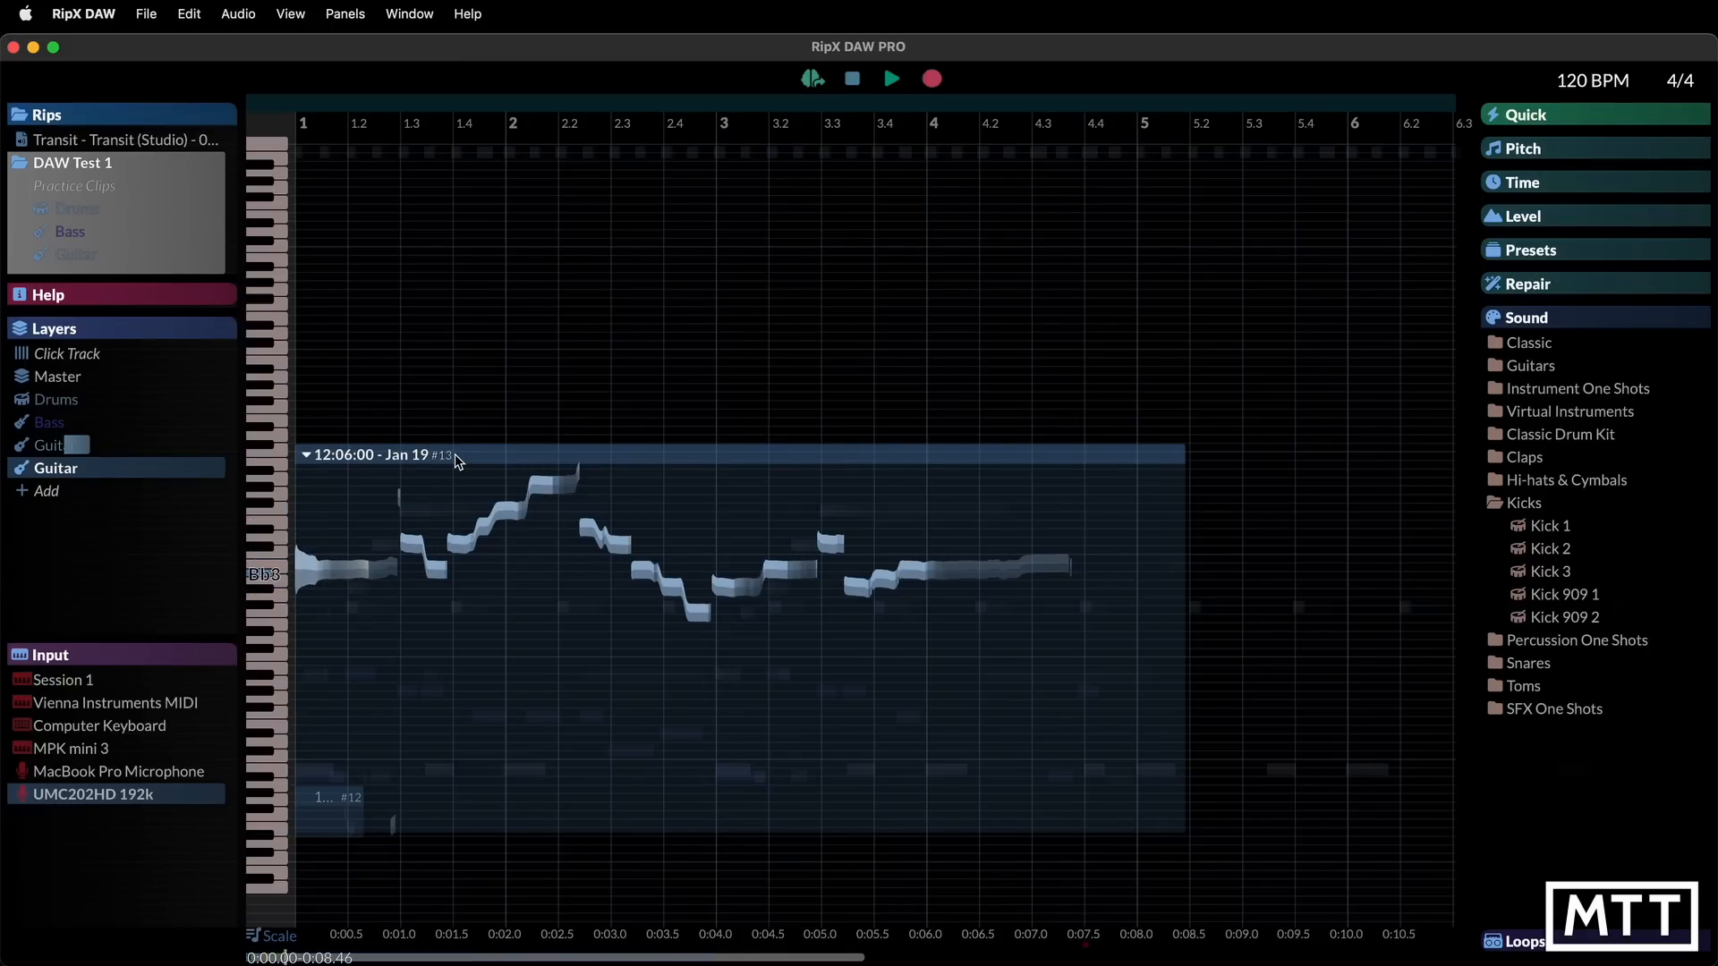
left_click_drag(82, 472, 83, 470)
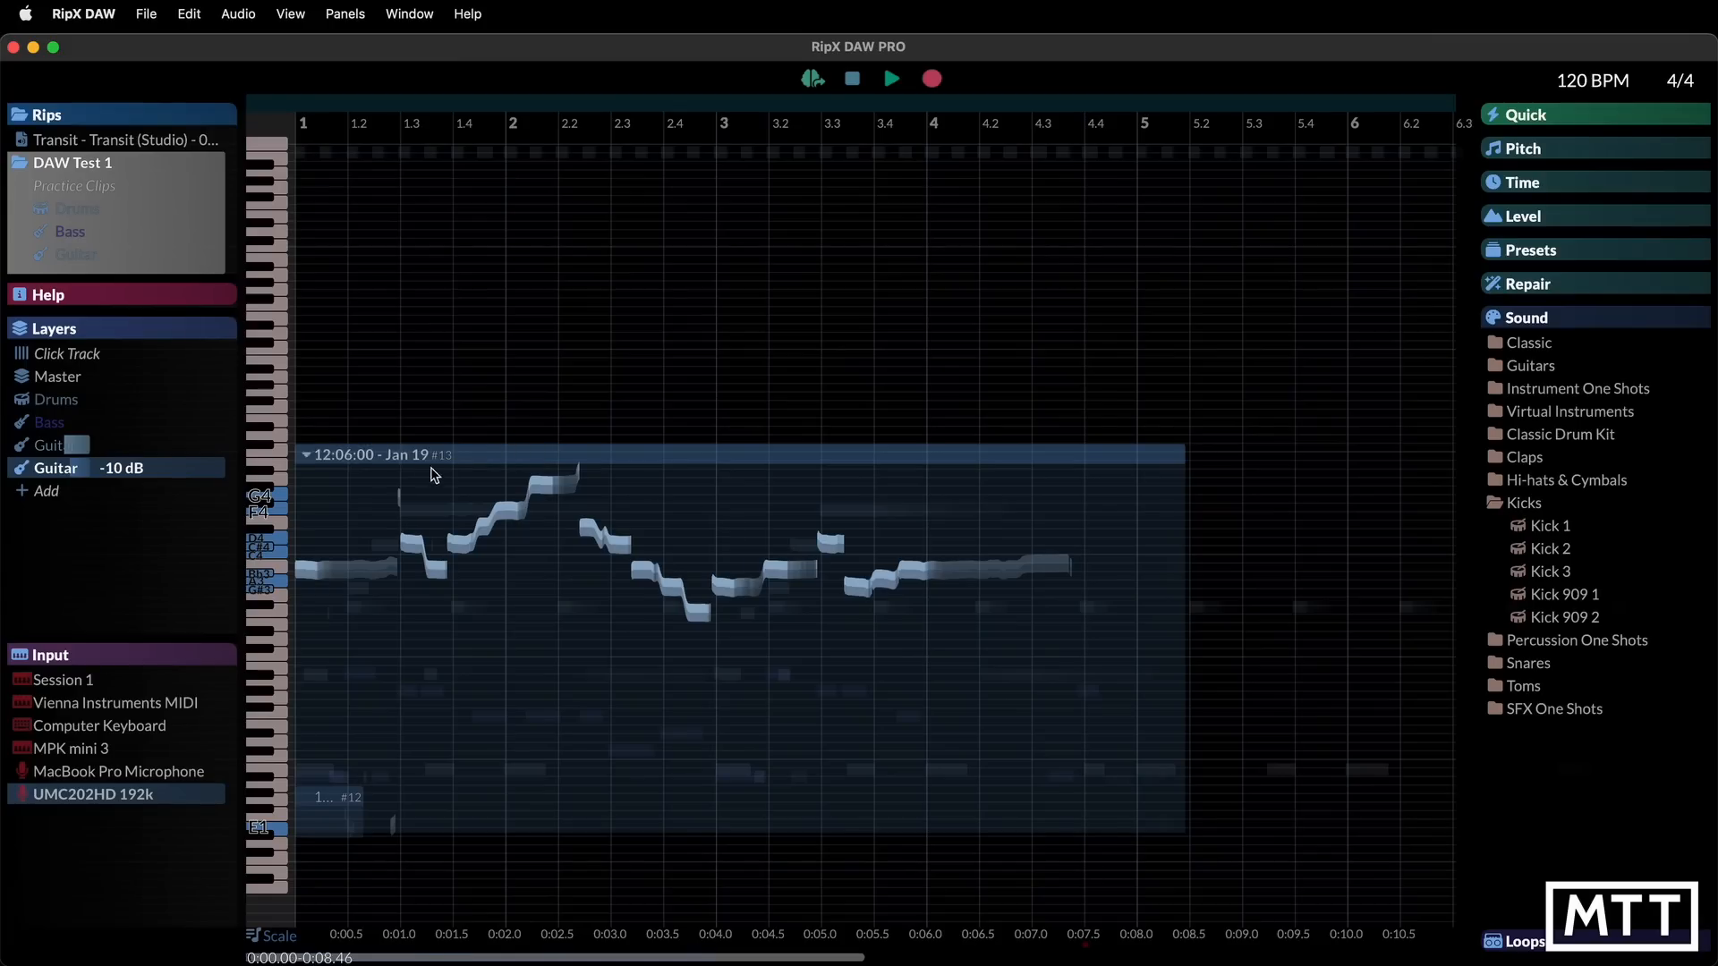
left_click(1495, 367)
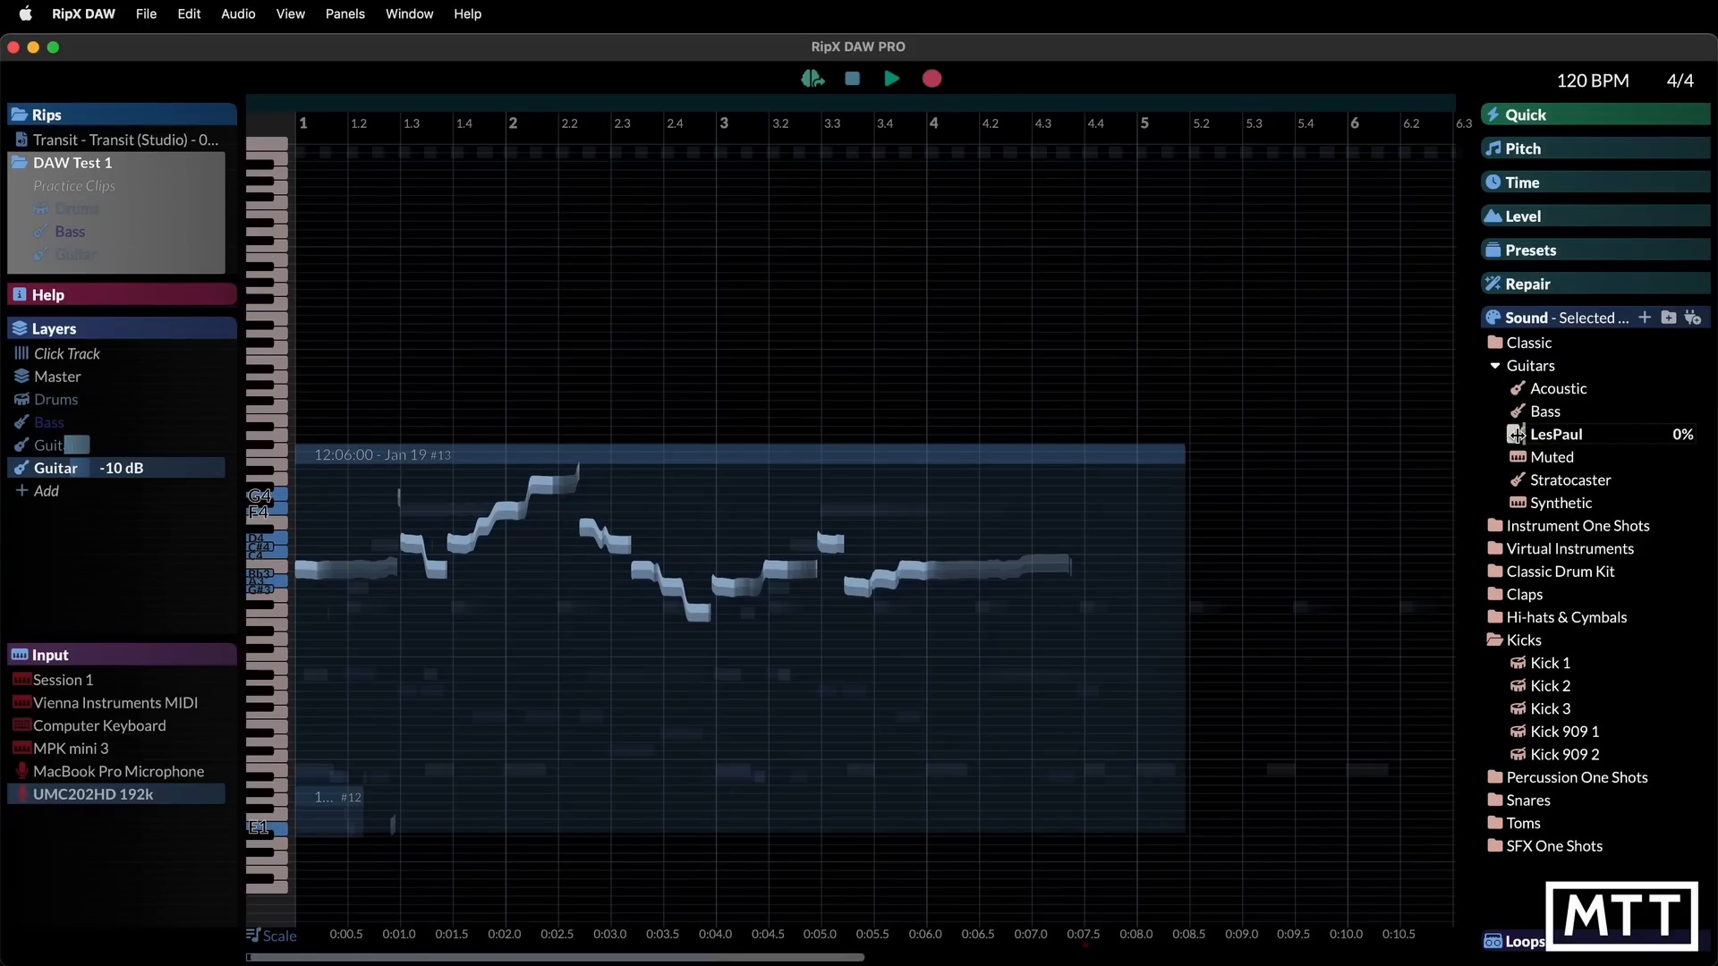
left_click_drag(1518, 436, 1558, 439)
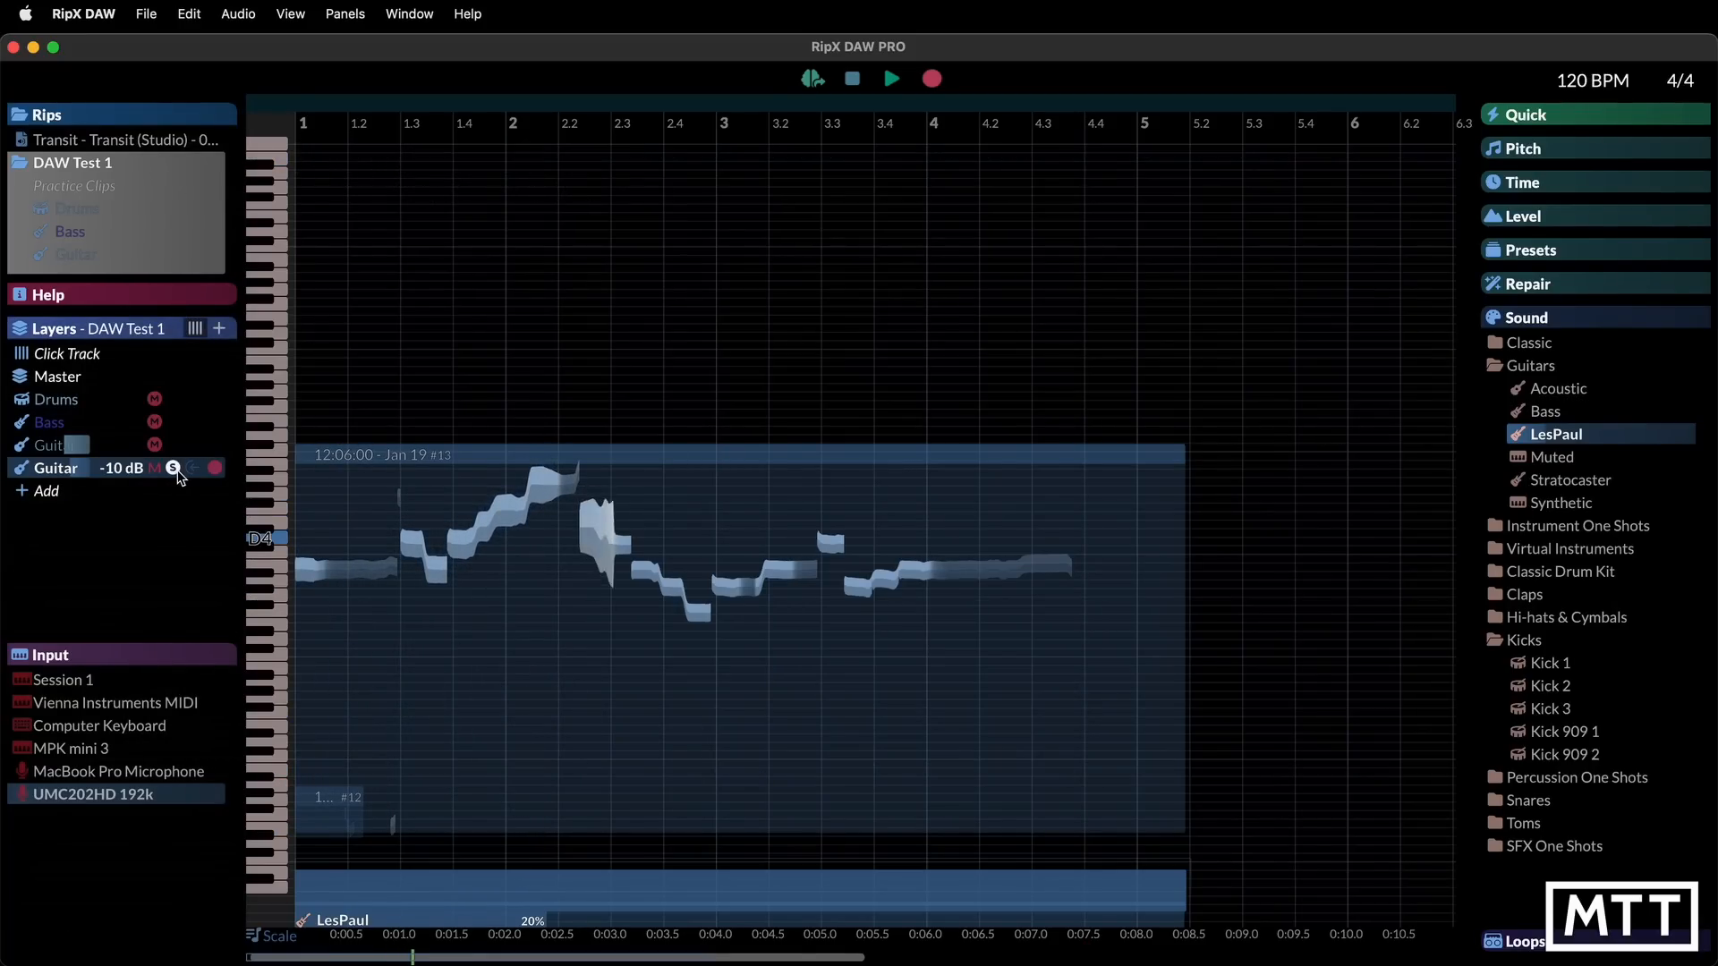
Raise the LesPaul sound on the second Guitar layer's recording to 50% and blend in the Muted sound at 27%
left_click_drag(1556, 436, 1604, 437)
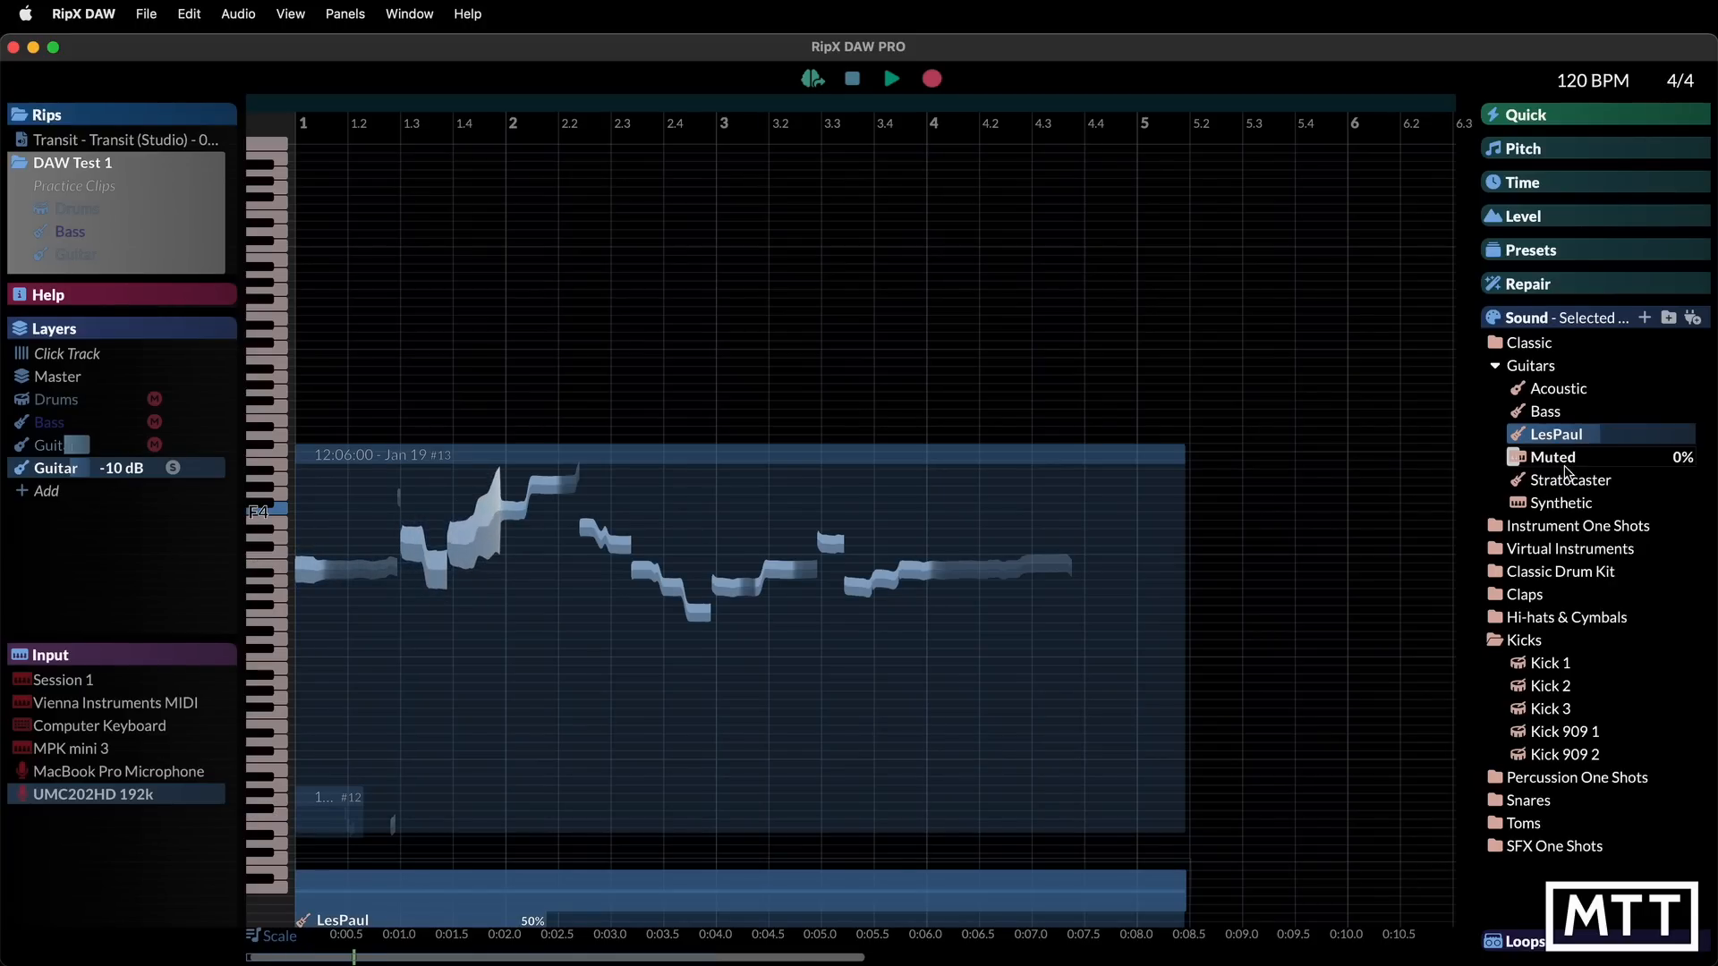
left_click_drag(1520, 458, 1566, 460)
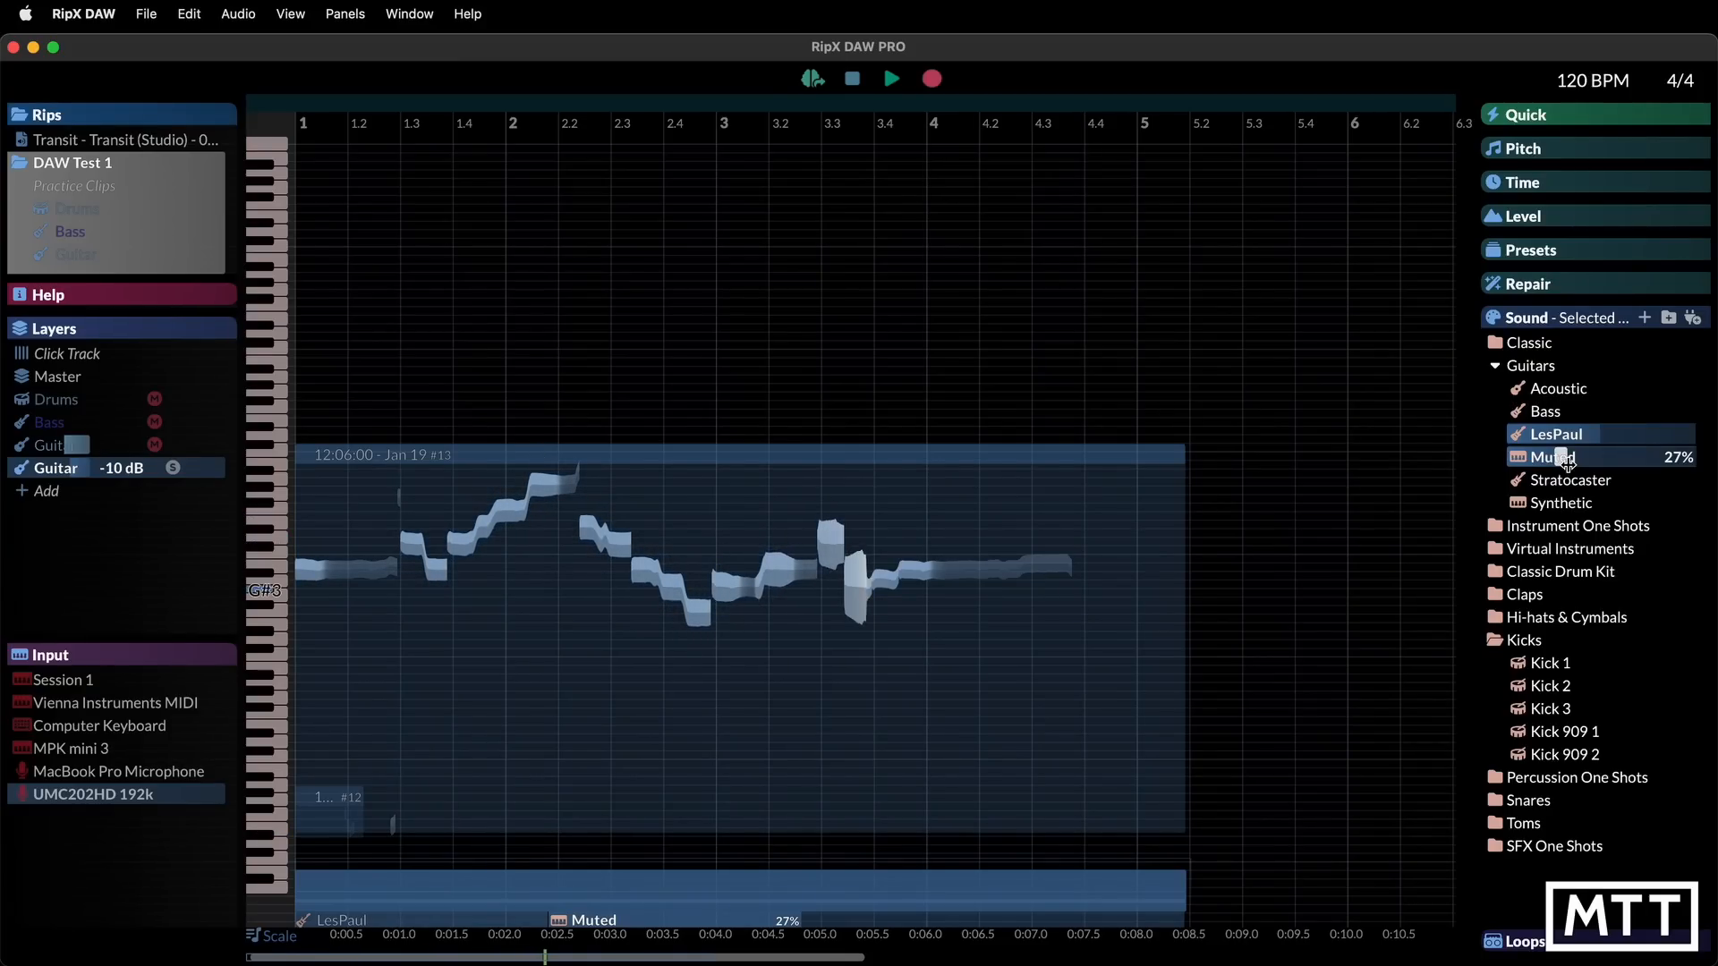
key("space")
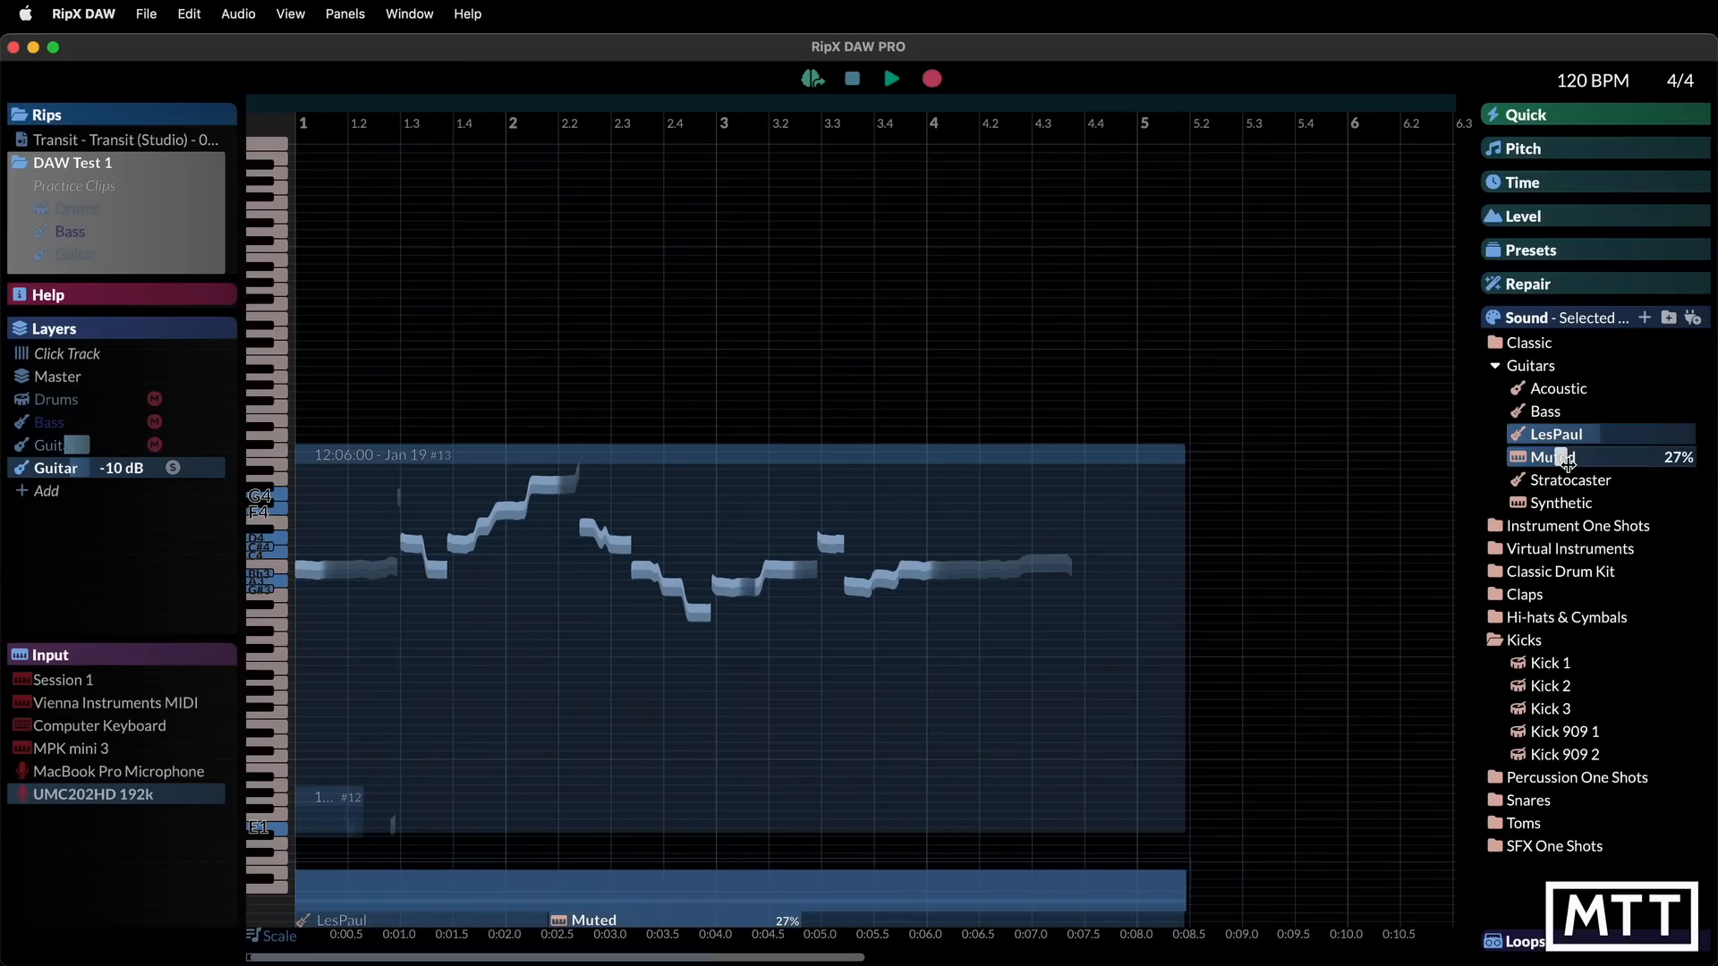
Add reverb to the selected notes of the second Guitar layer using the Quick effects
left_click(1494, 319)
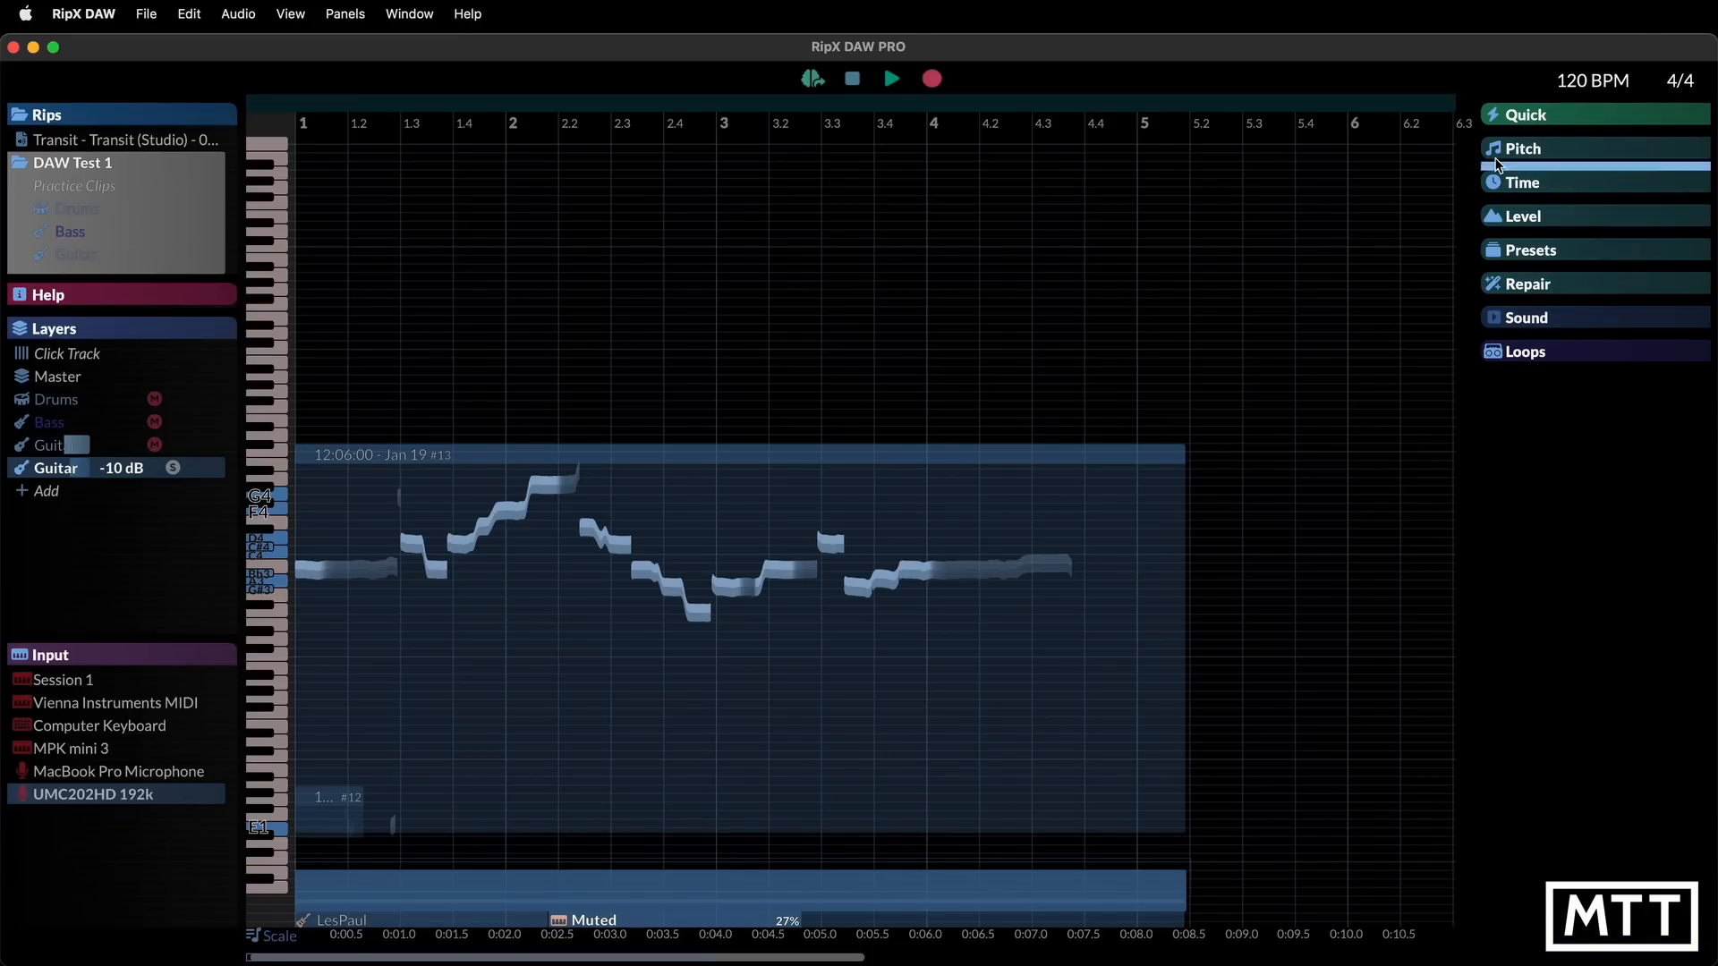
left_click(1499, 118)
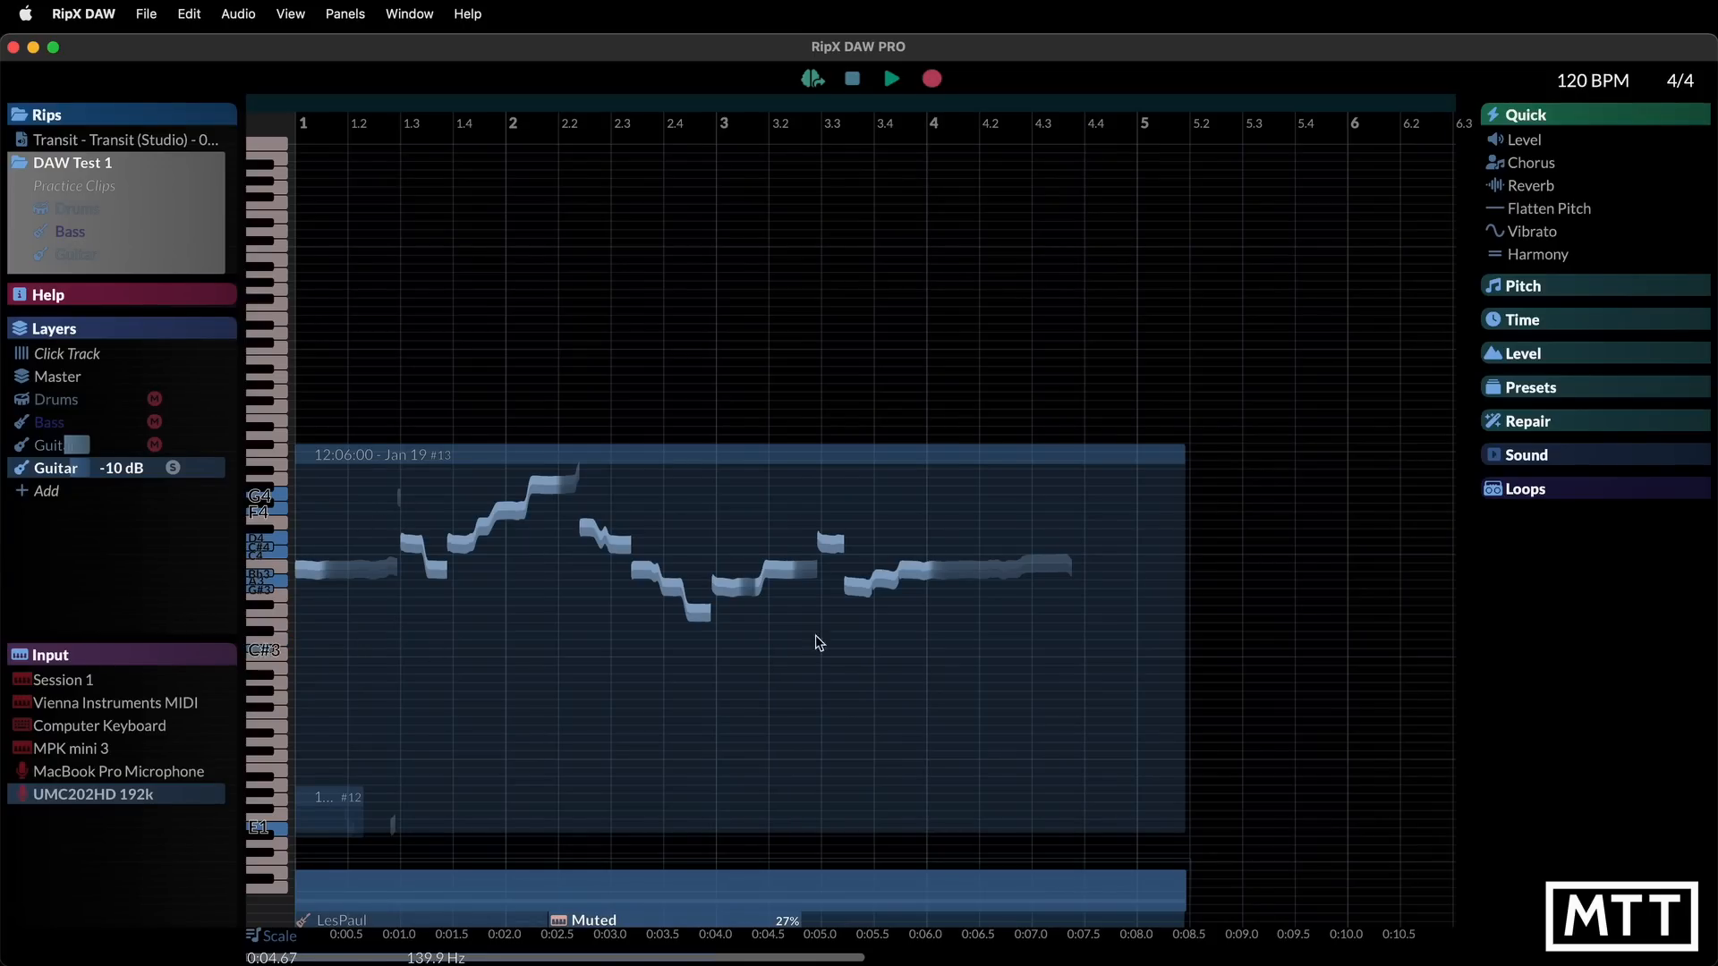
mouse_move(1492, 186)
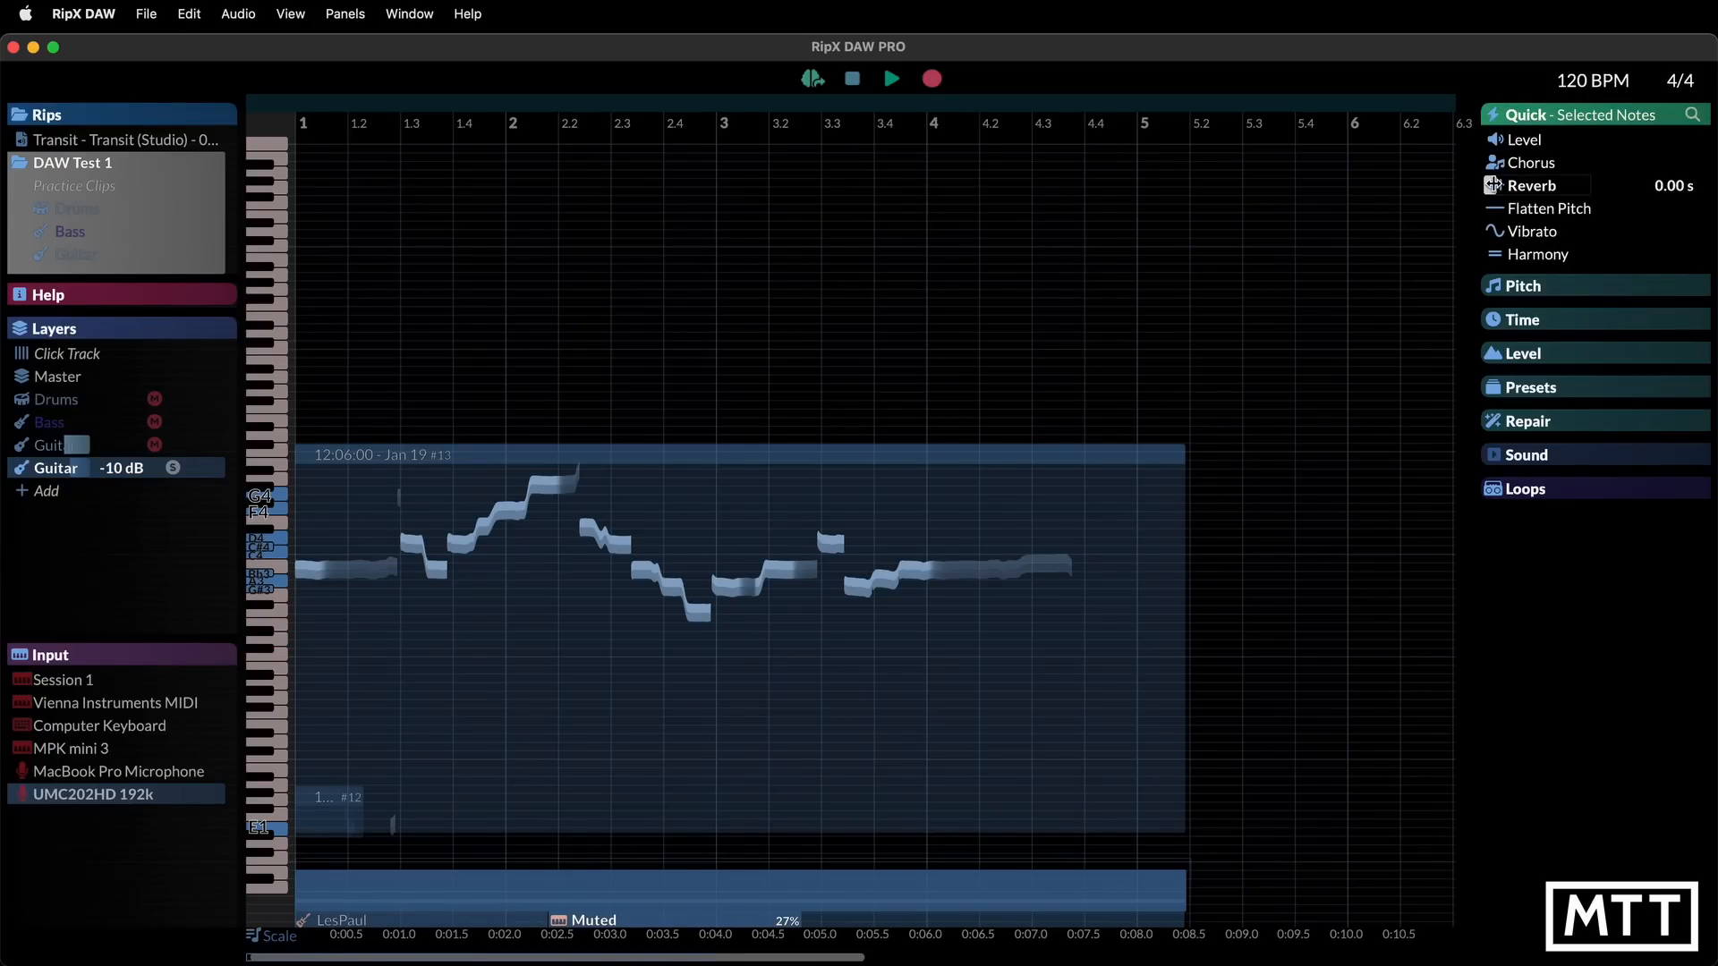
left_click_drag(1492, 185, 1531, 185)
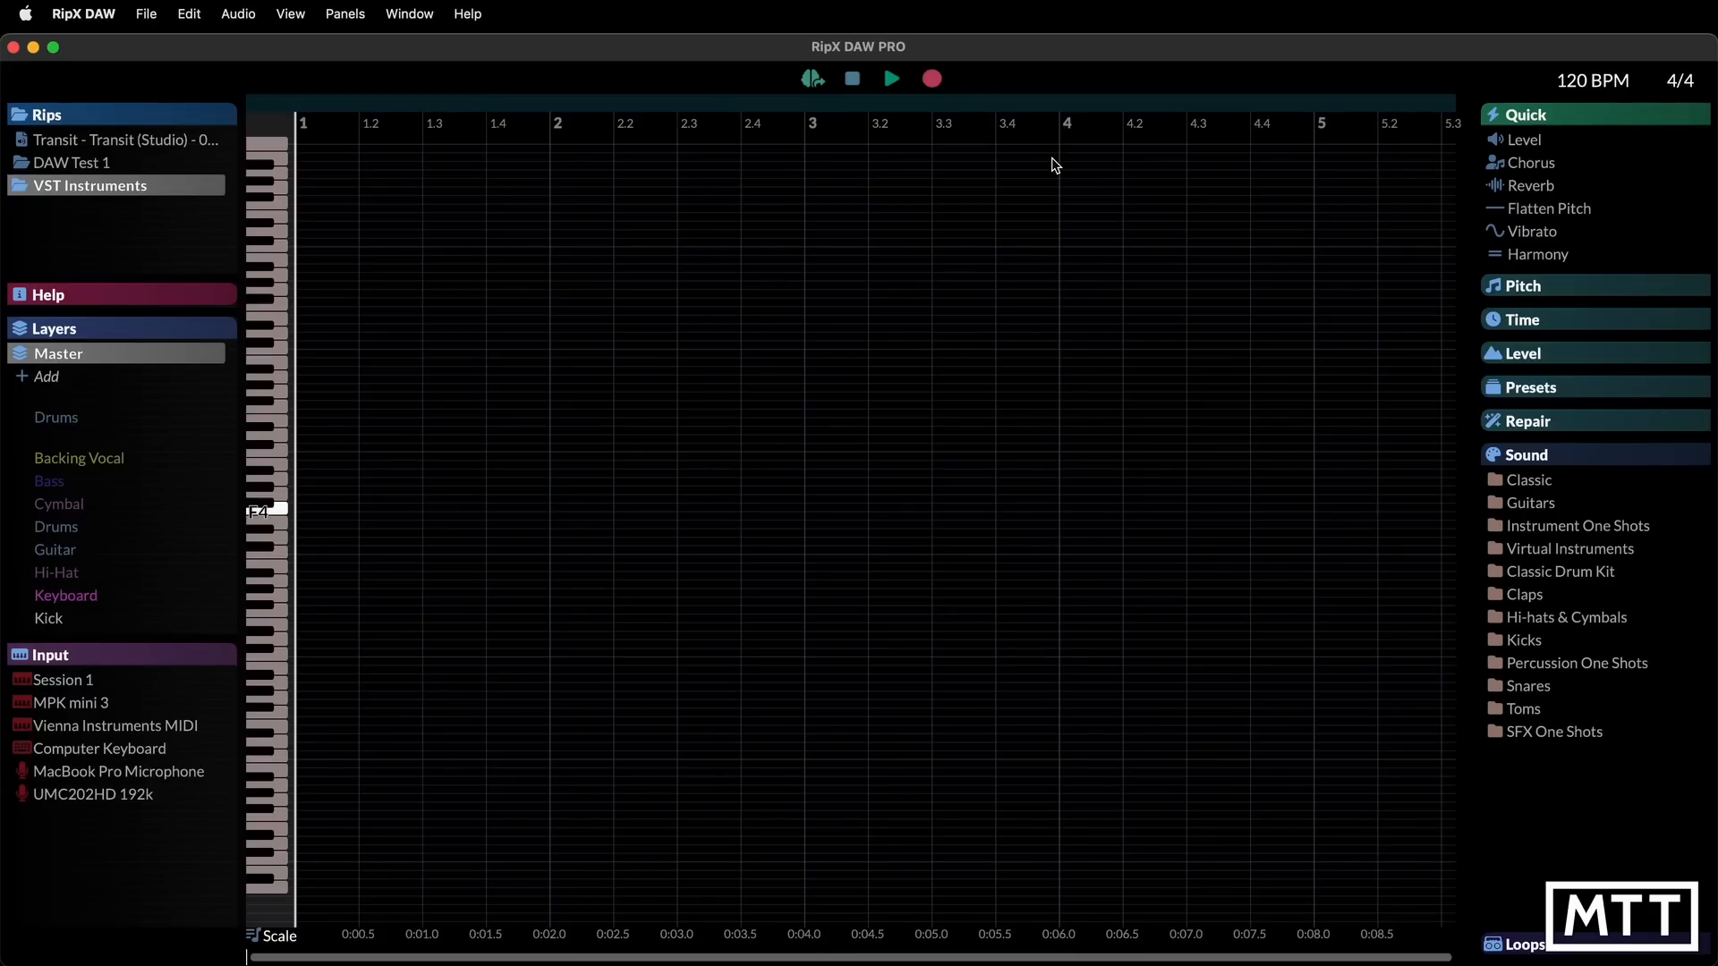
Start a VST instrument import for the sound library and load Surge XT.vst3 as its plug-in
left_click(1496, 549)
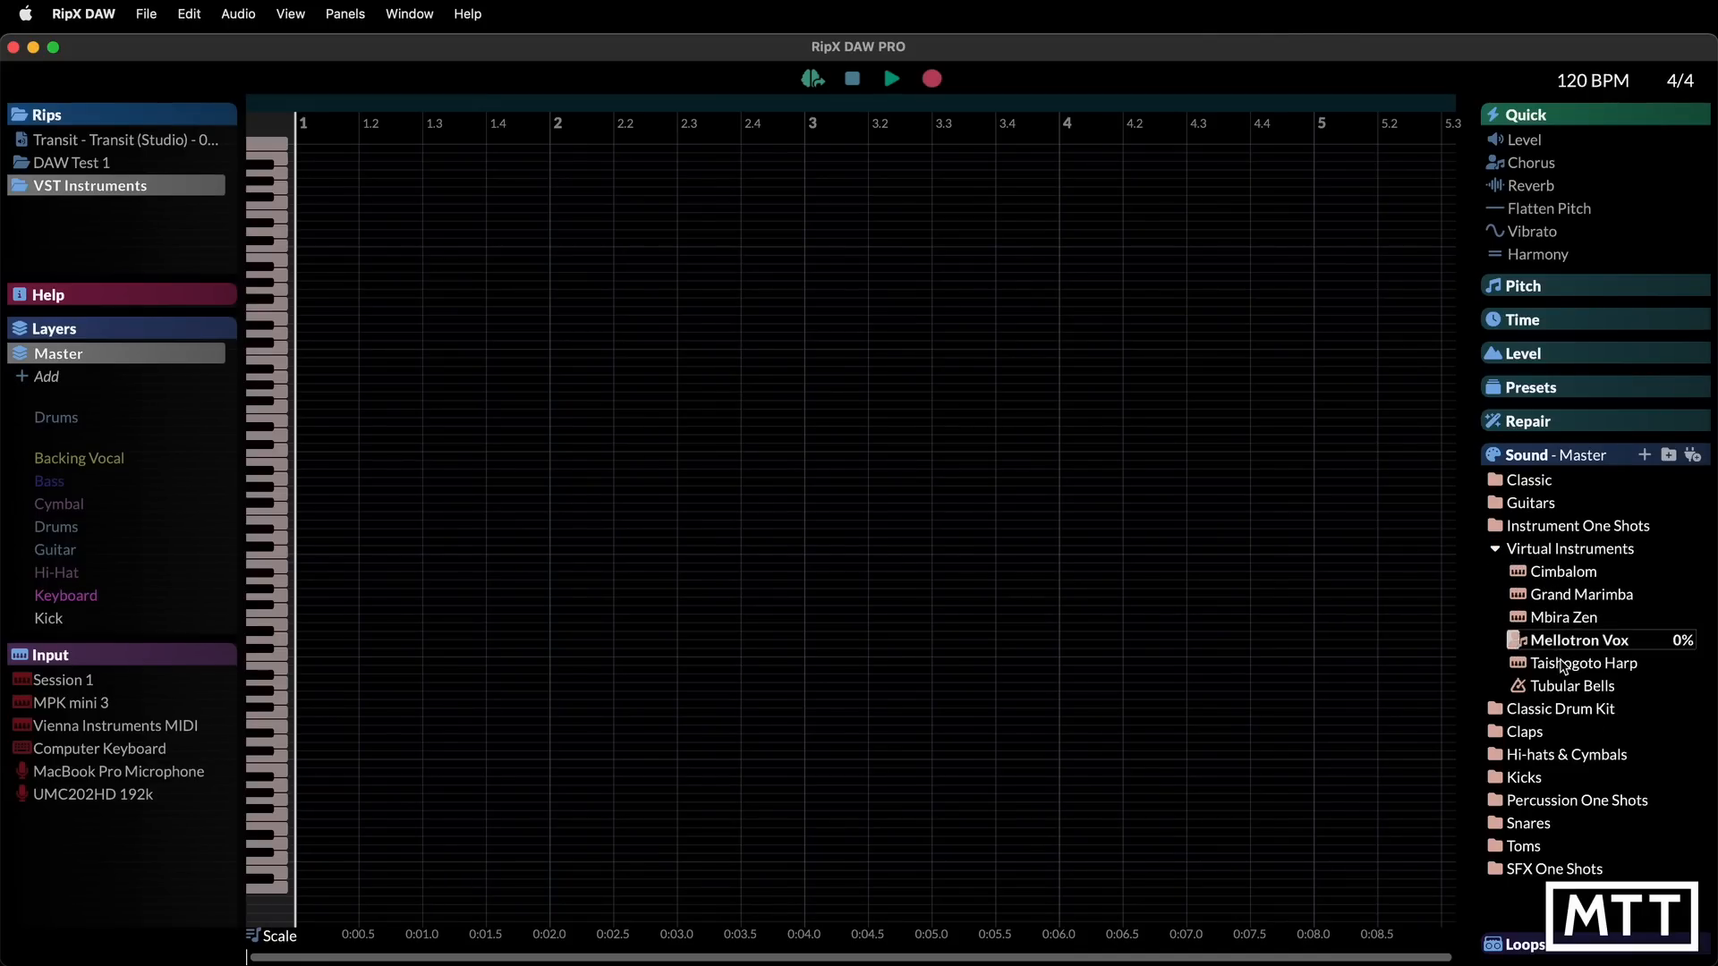
left_click(1495, 549)
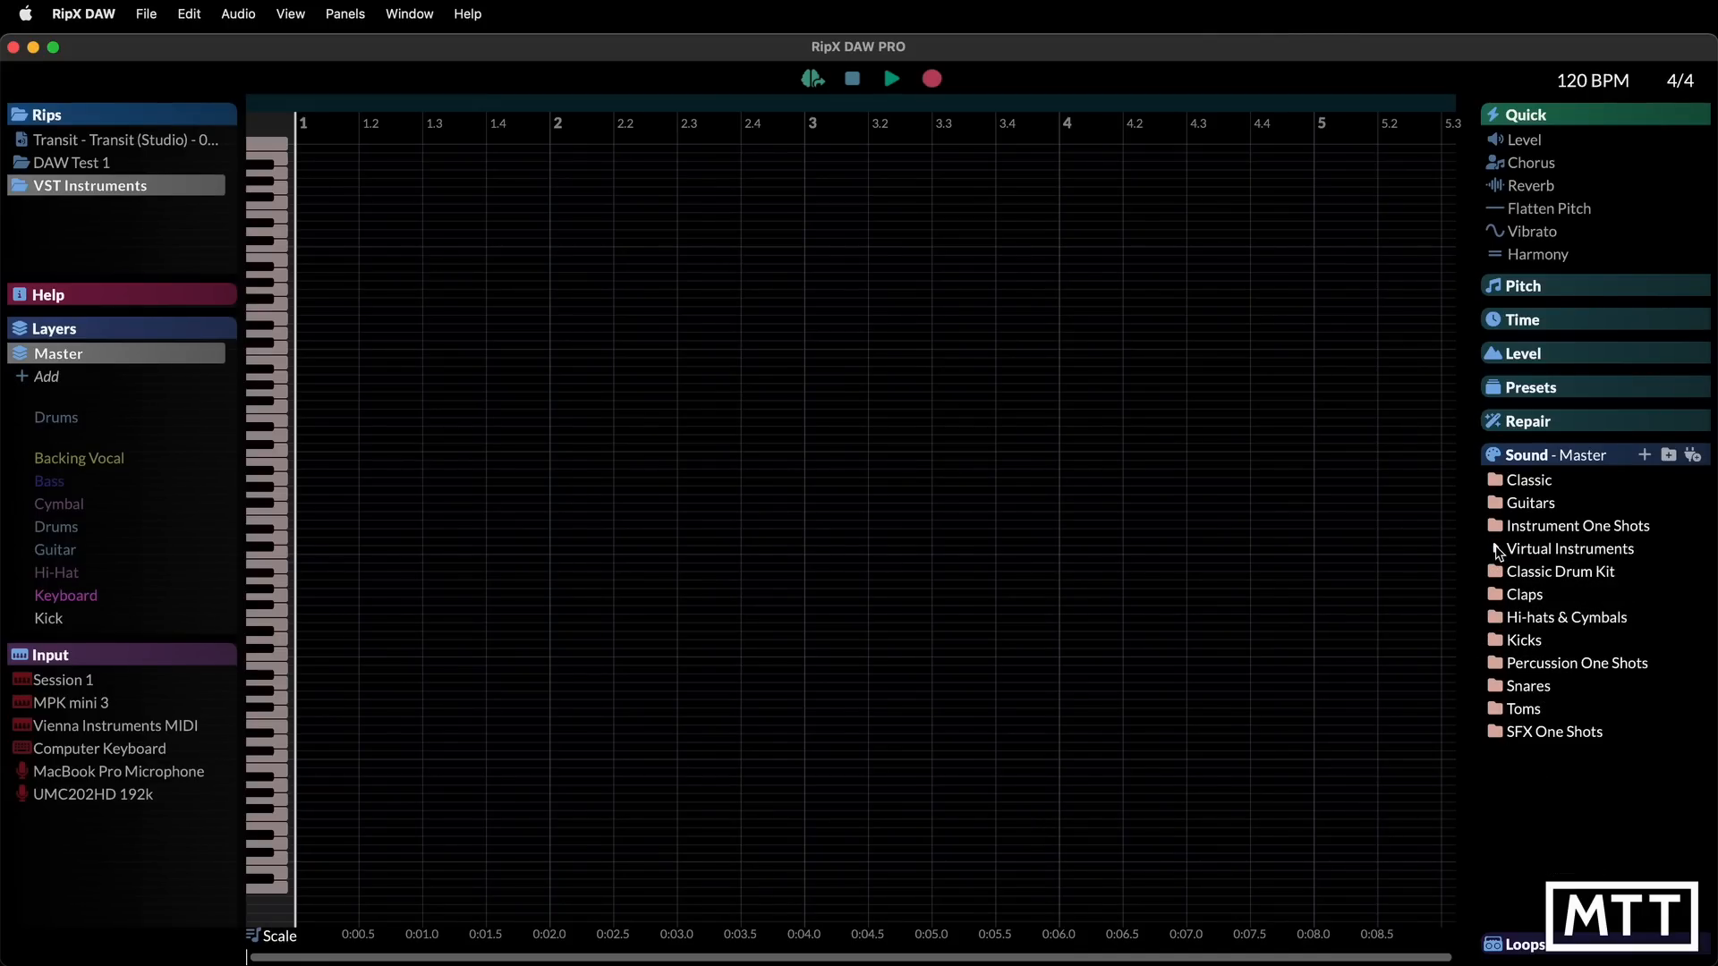
left_click(1692, 458)
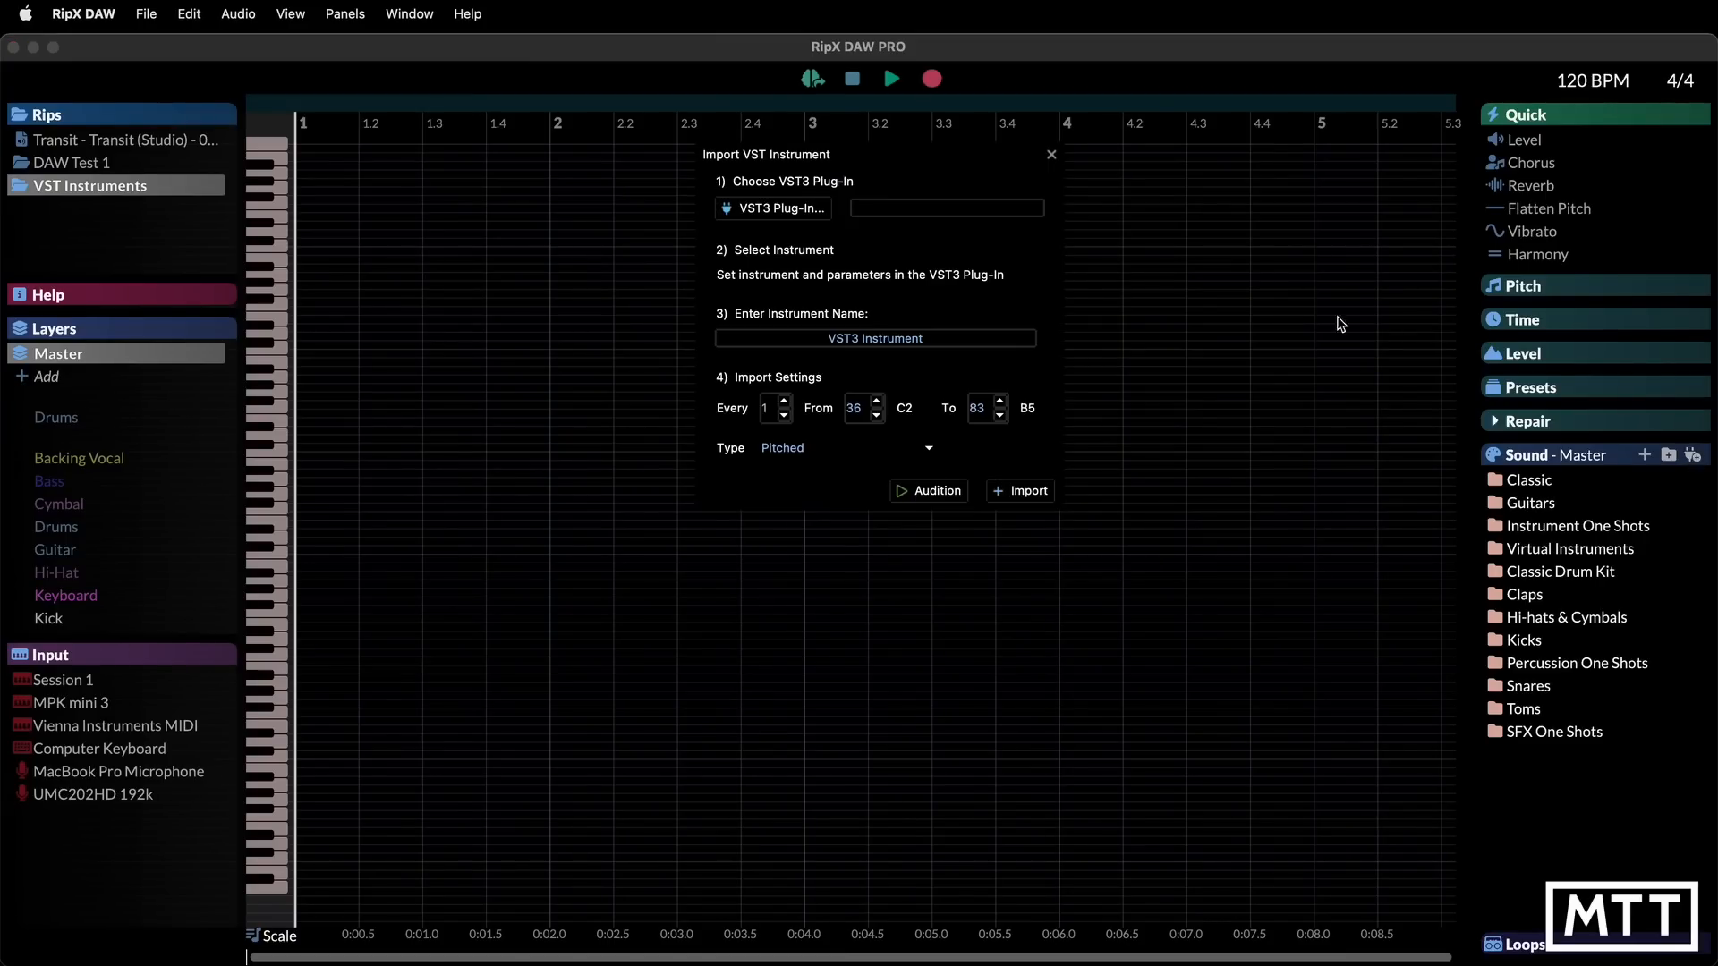
left_click(793, 203)
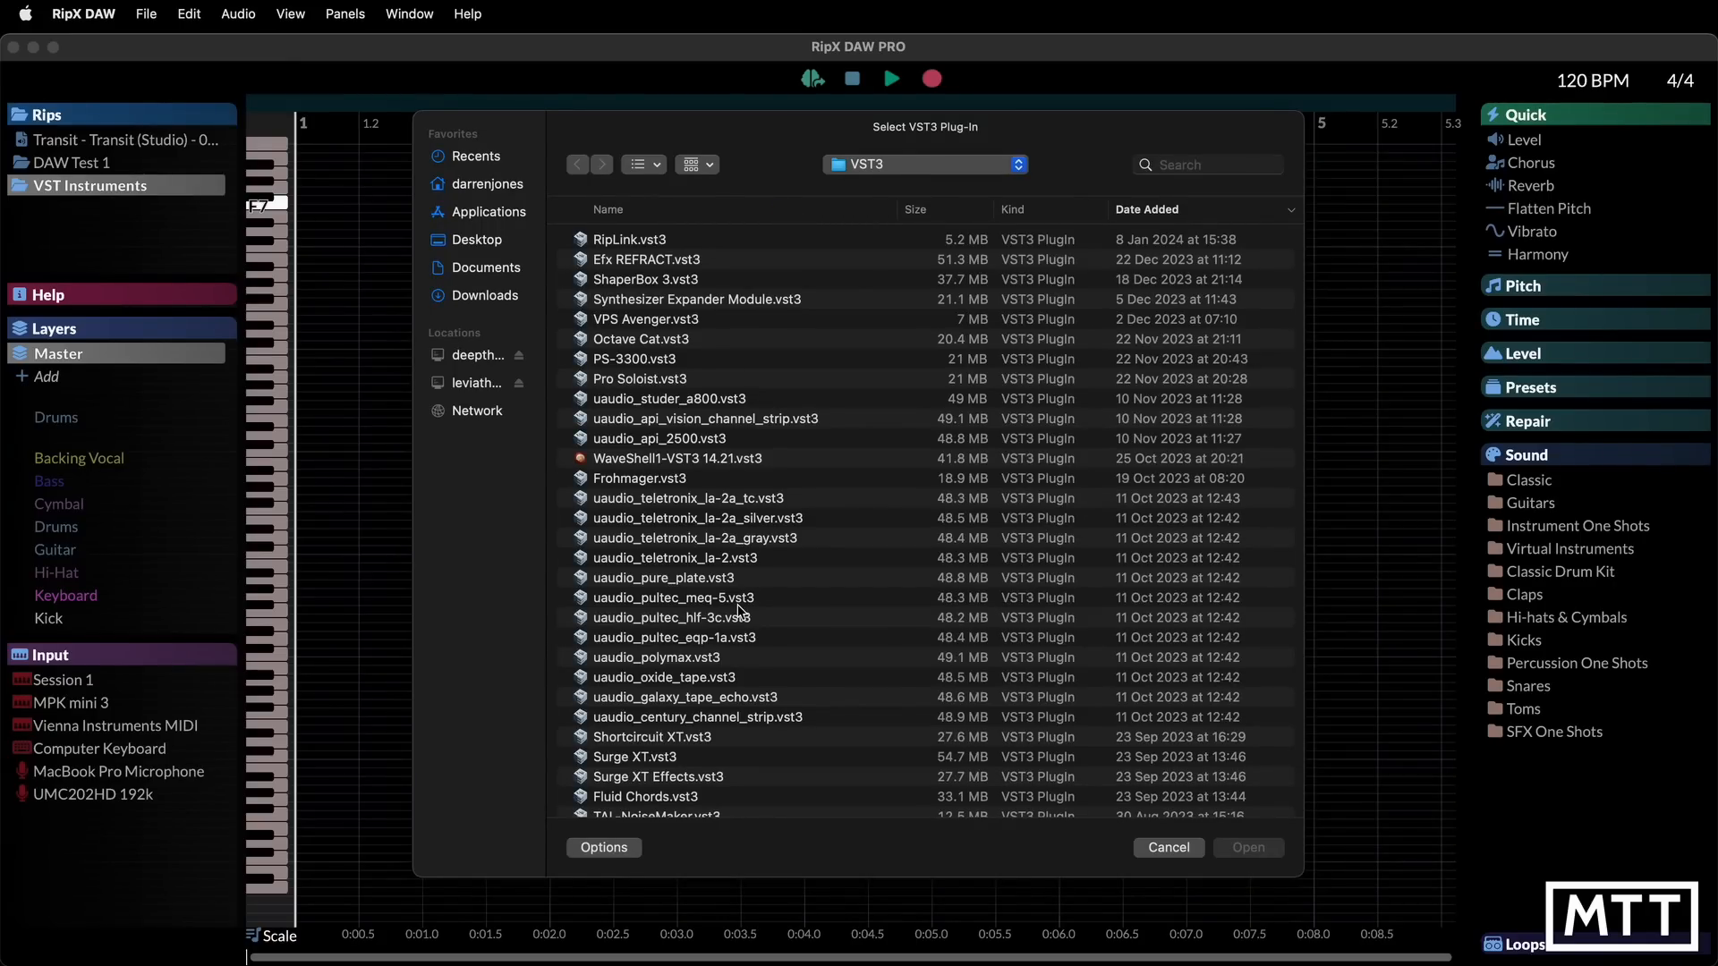
scroll(741, 613, "down", 5)
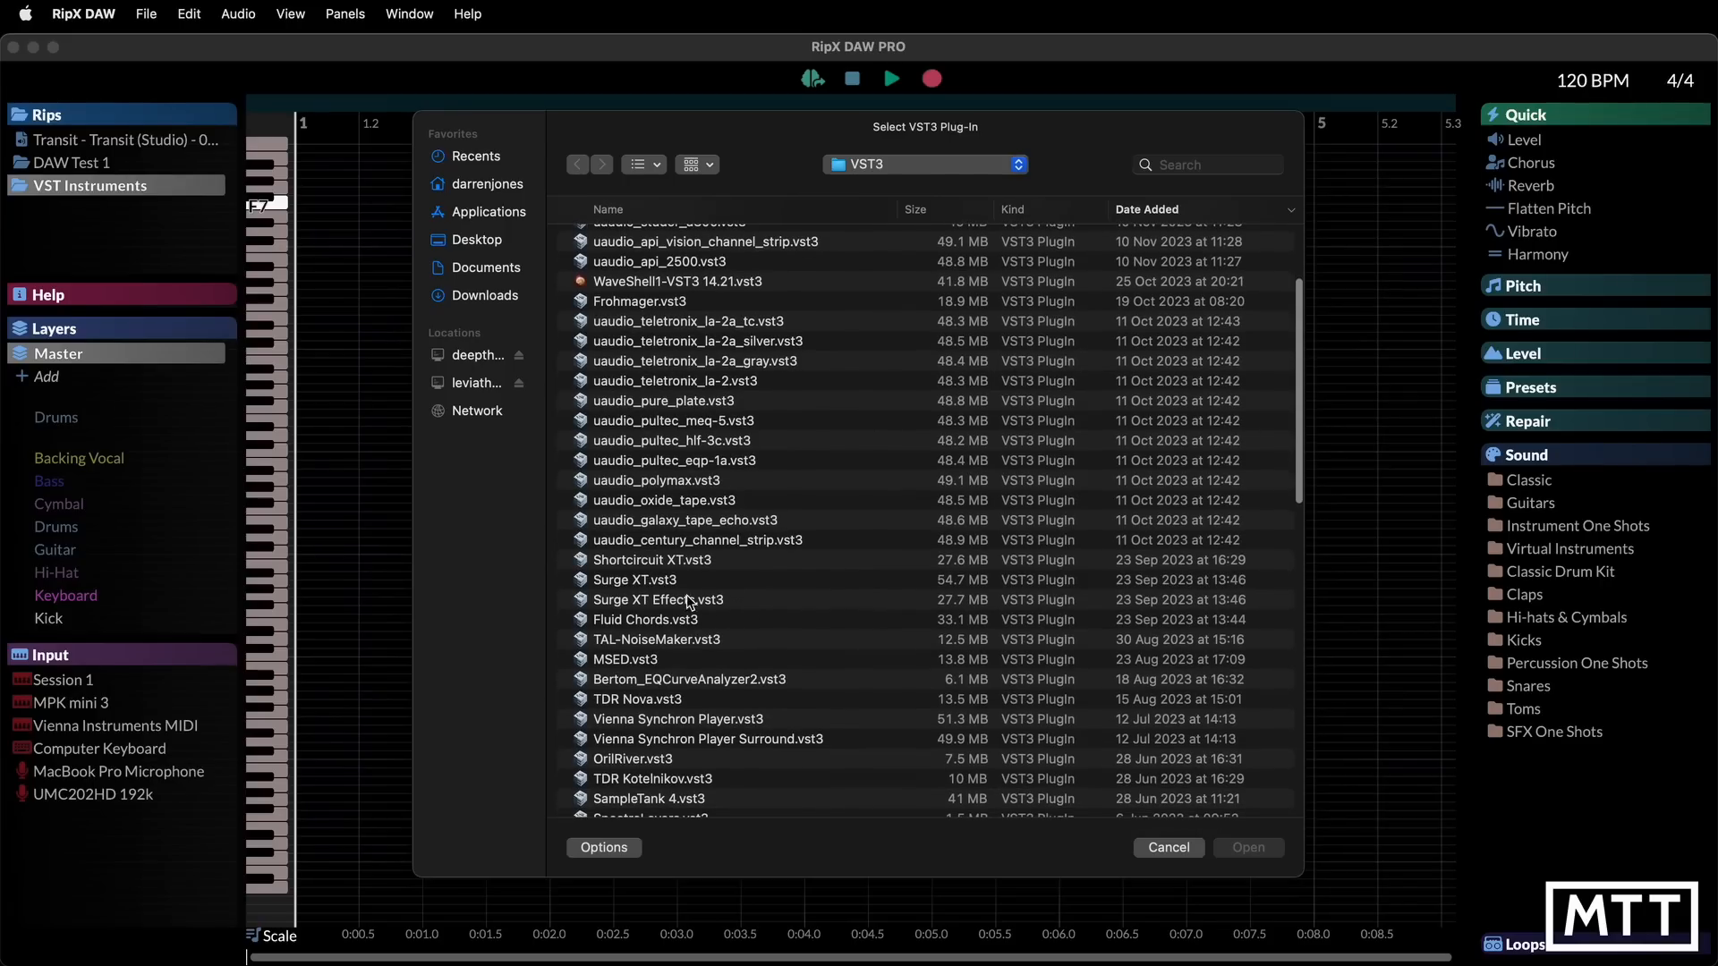
left_click(621, 582)
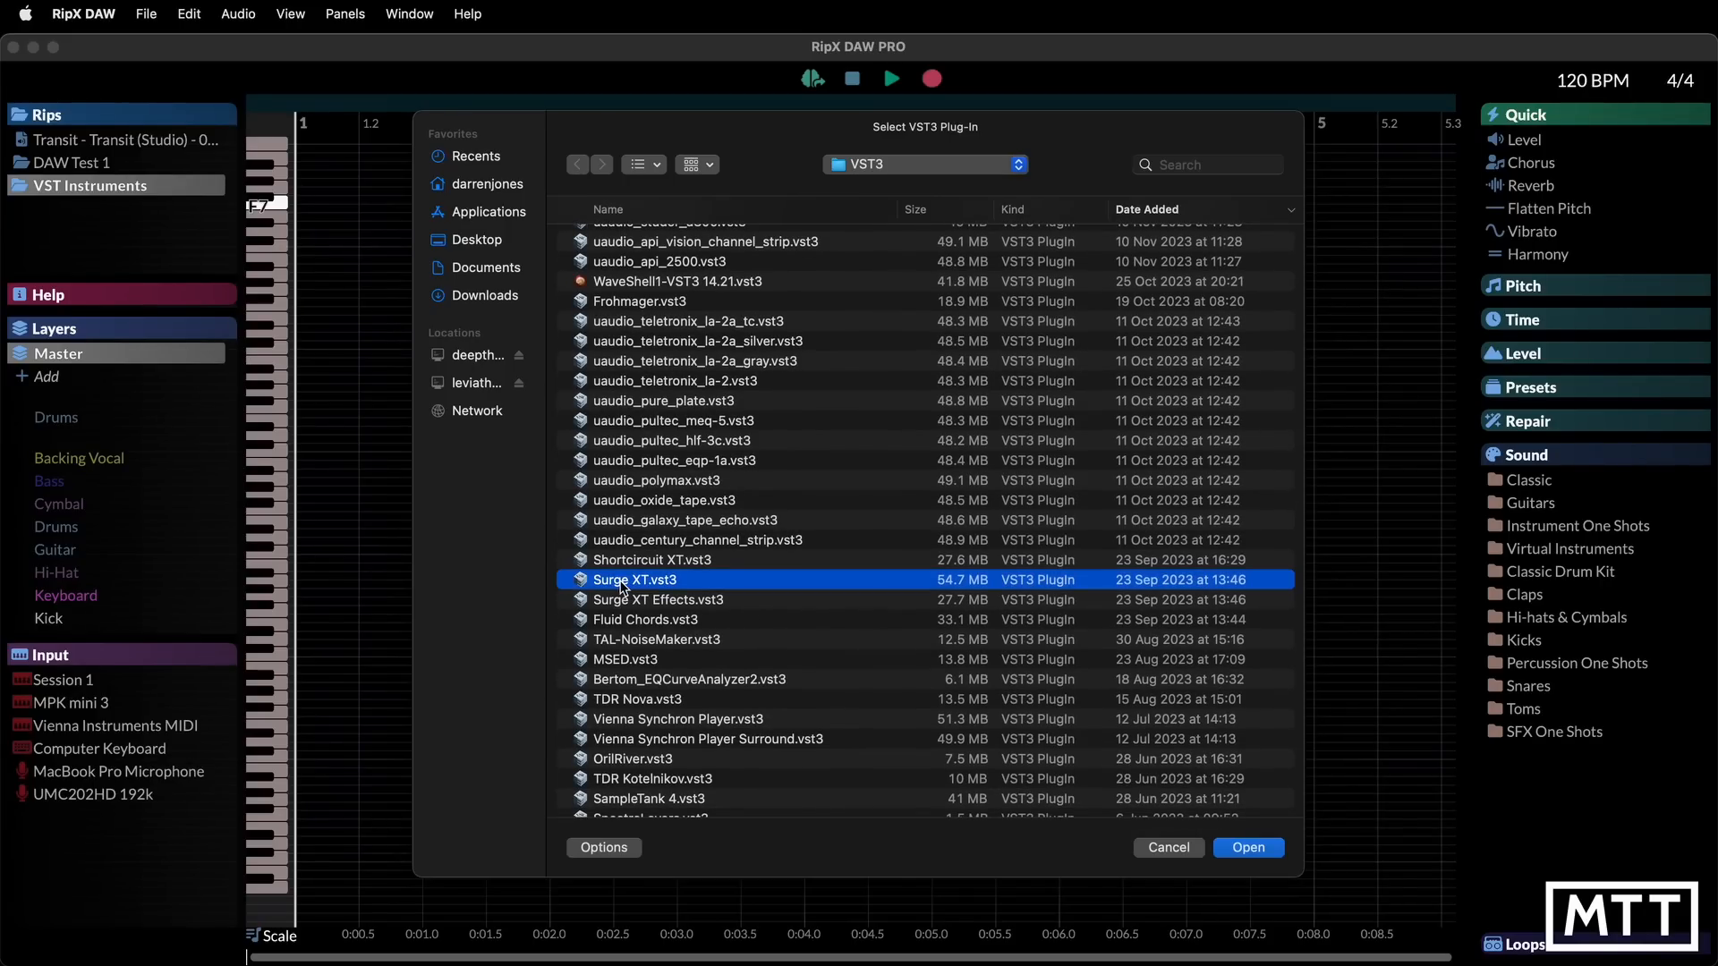
left_click(1246, 848)
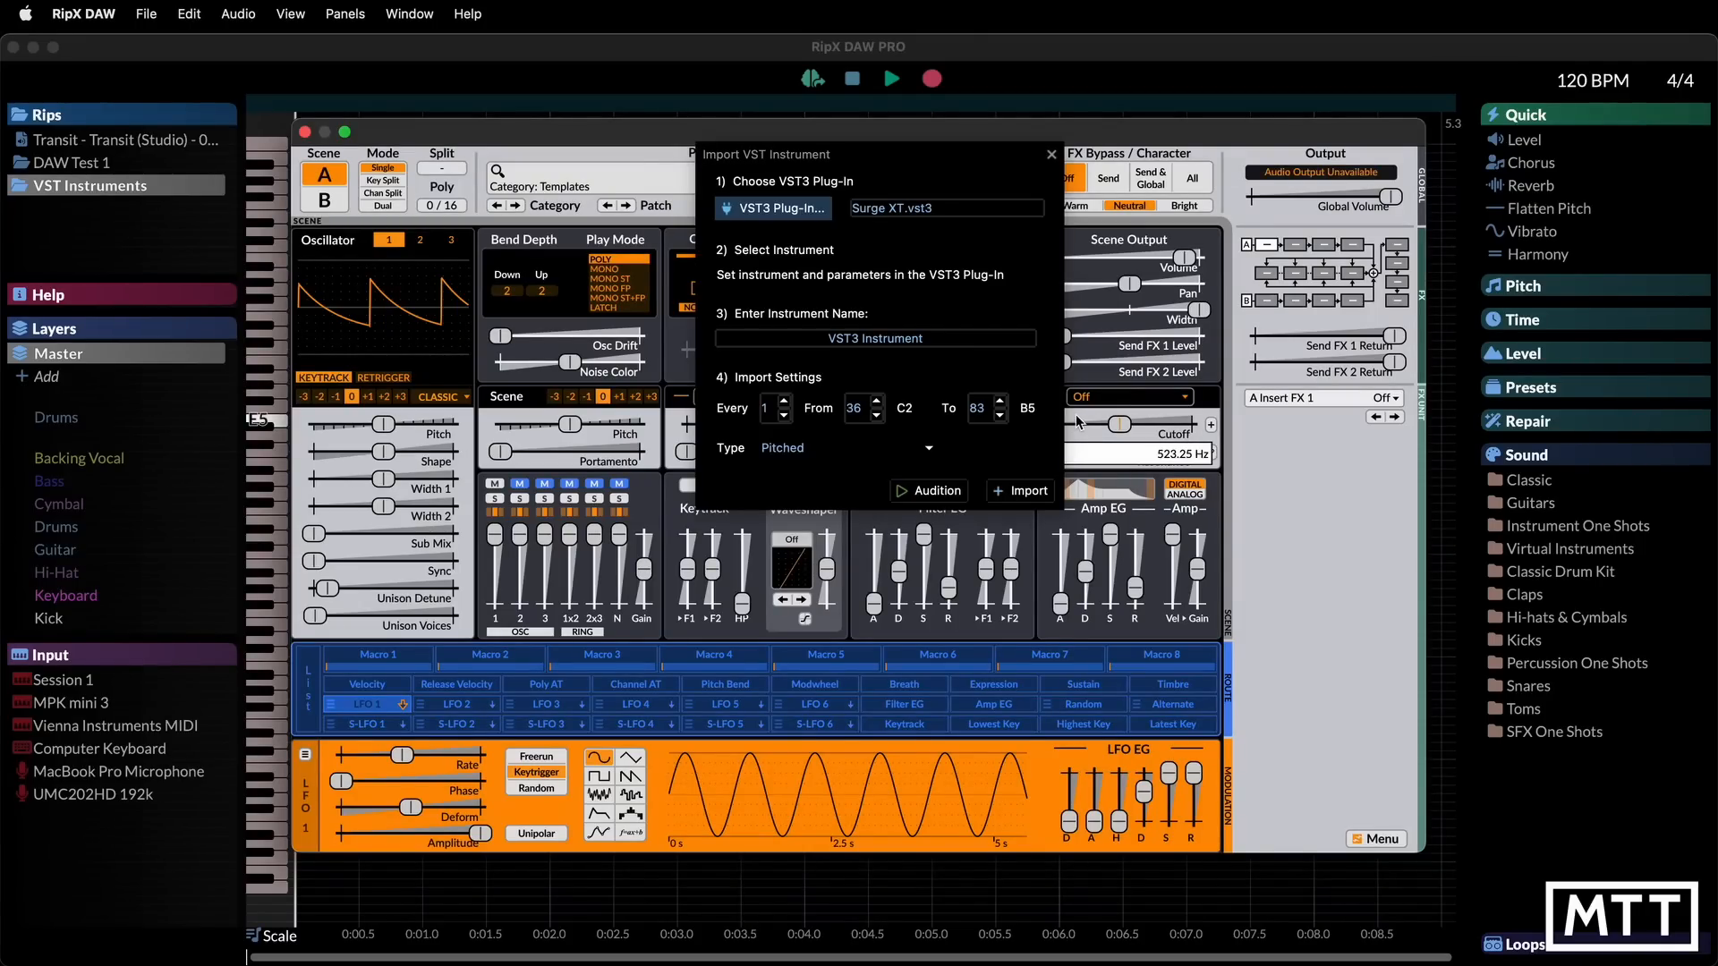
Audition the initial Surge XT patch, then load the Moogy Saw patch from the factory Leads and audition it
left_click_drag(878, 153, 1006, 266)
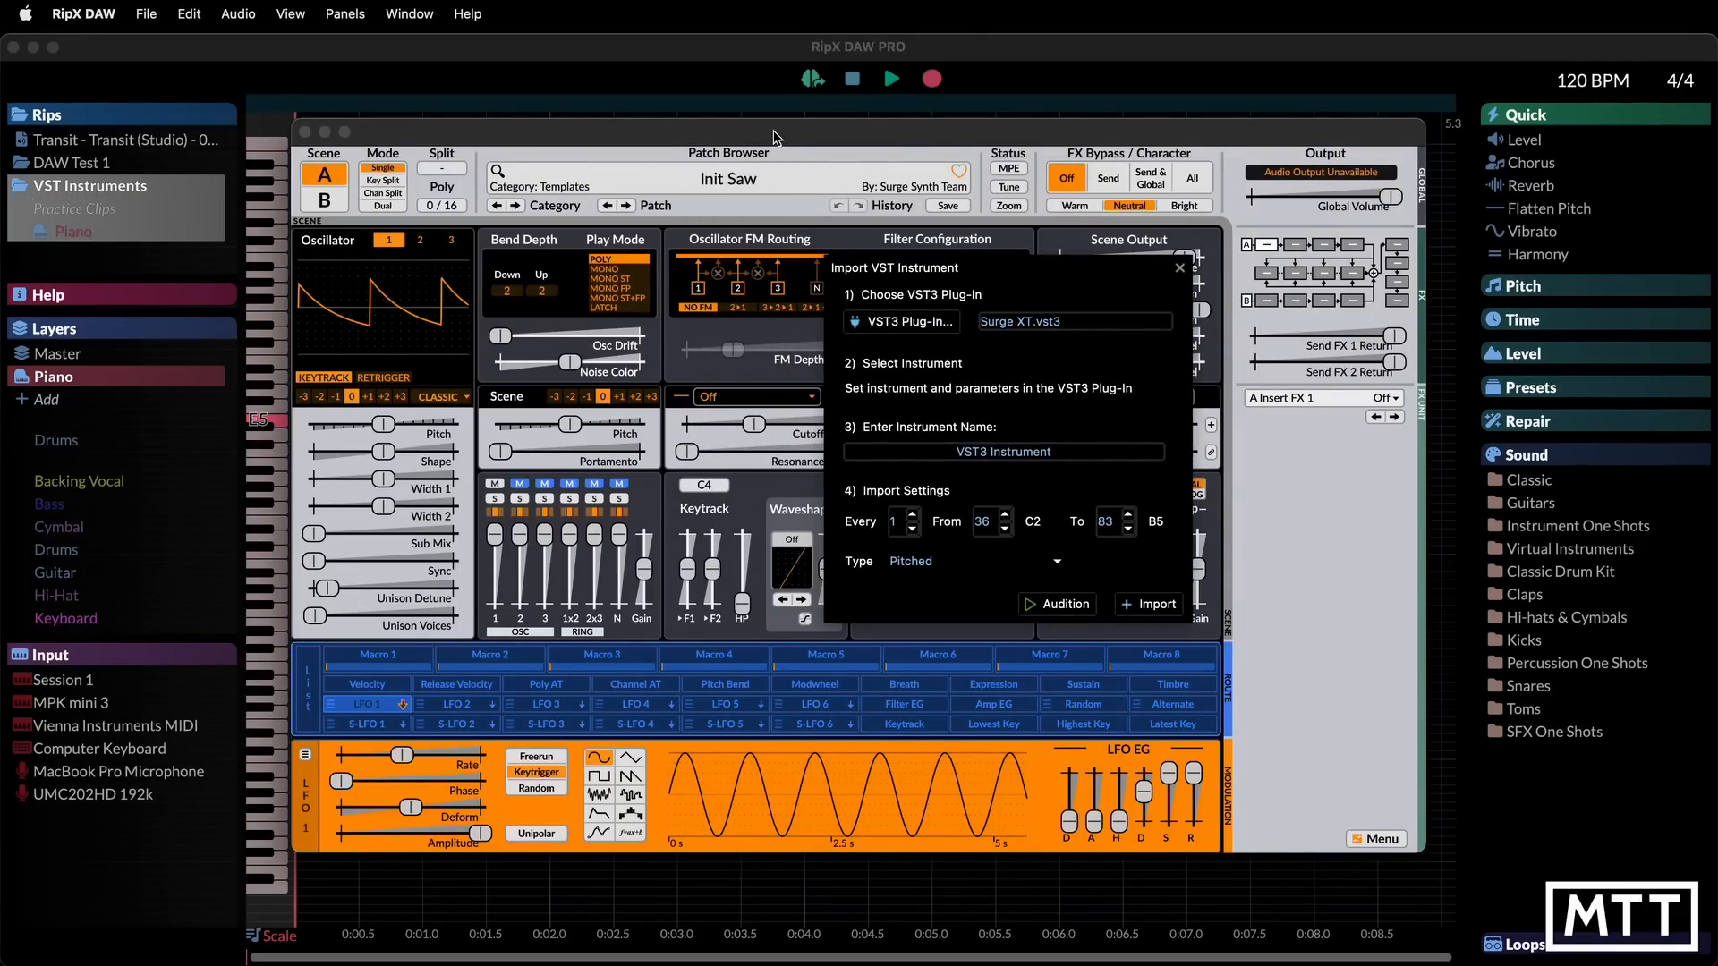
left_click(1061, 606)
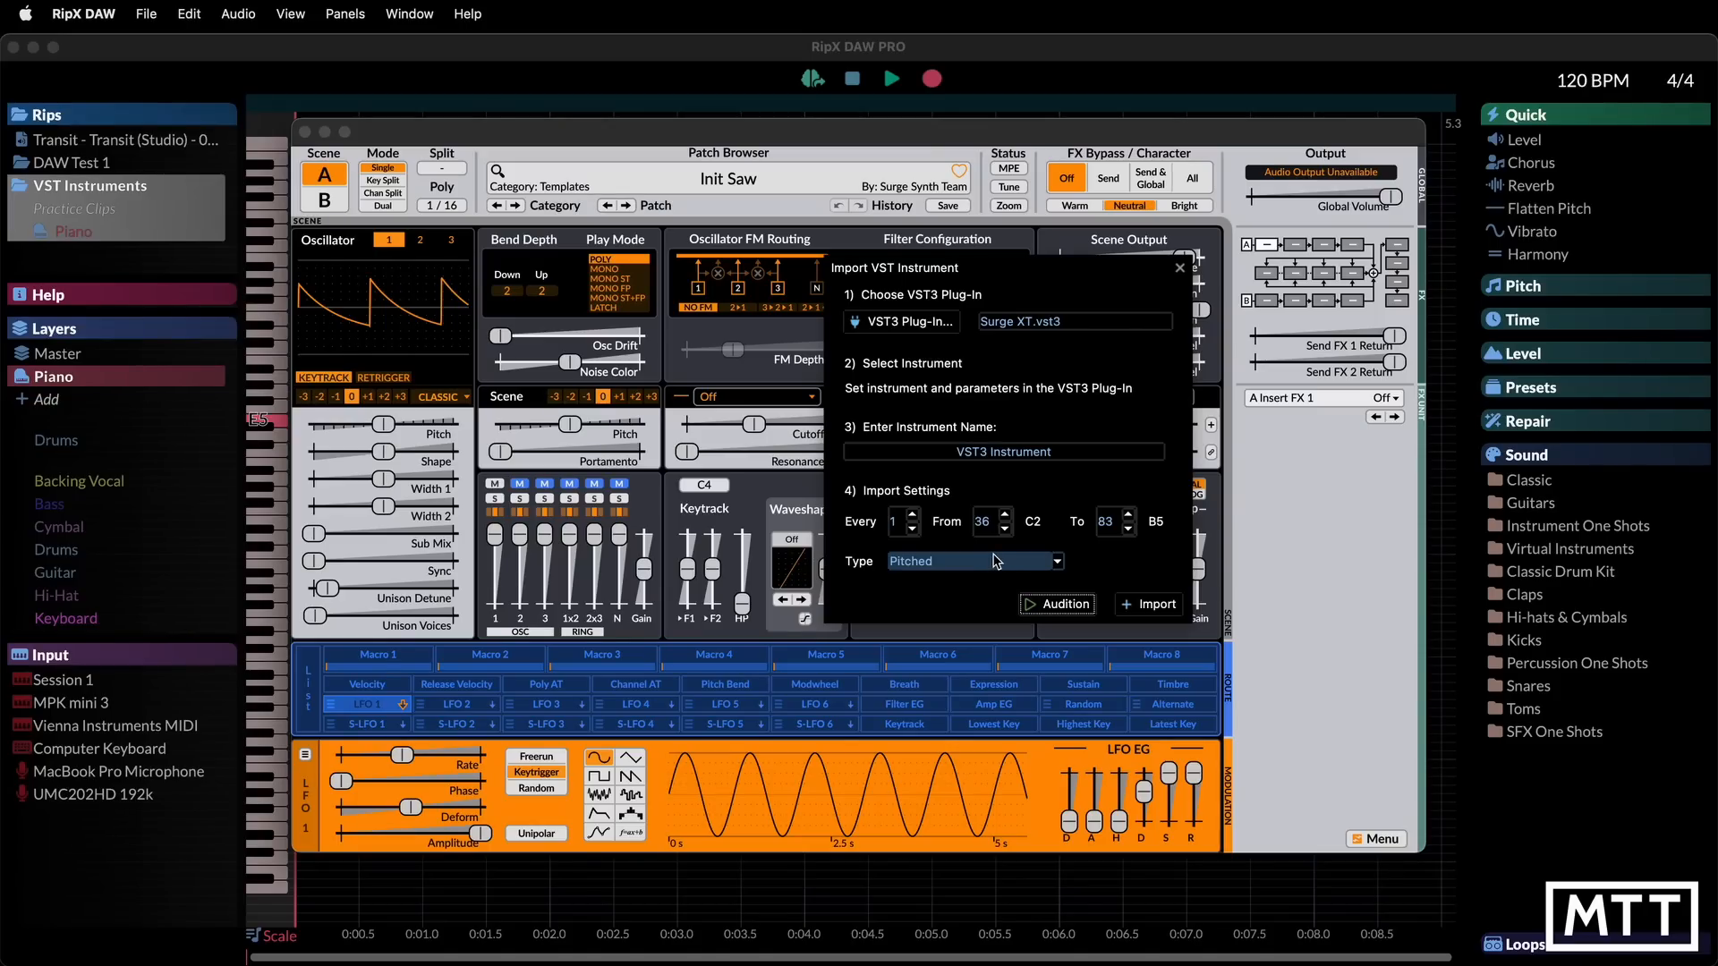
left_click(739, 179)
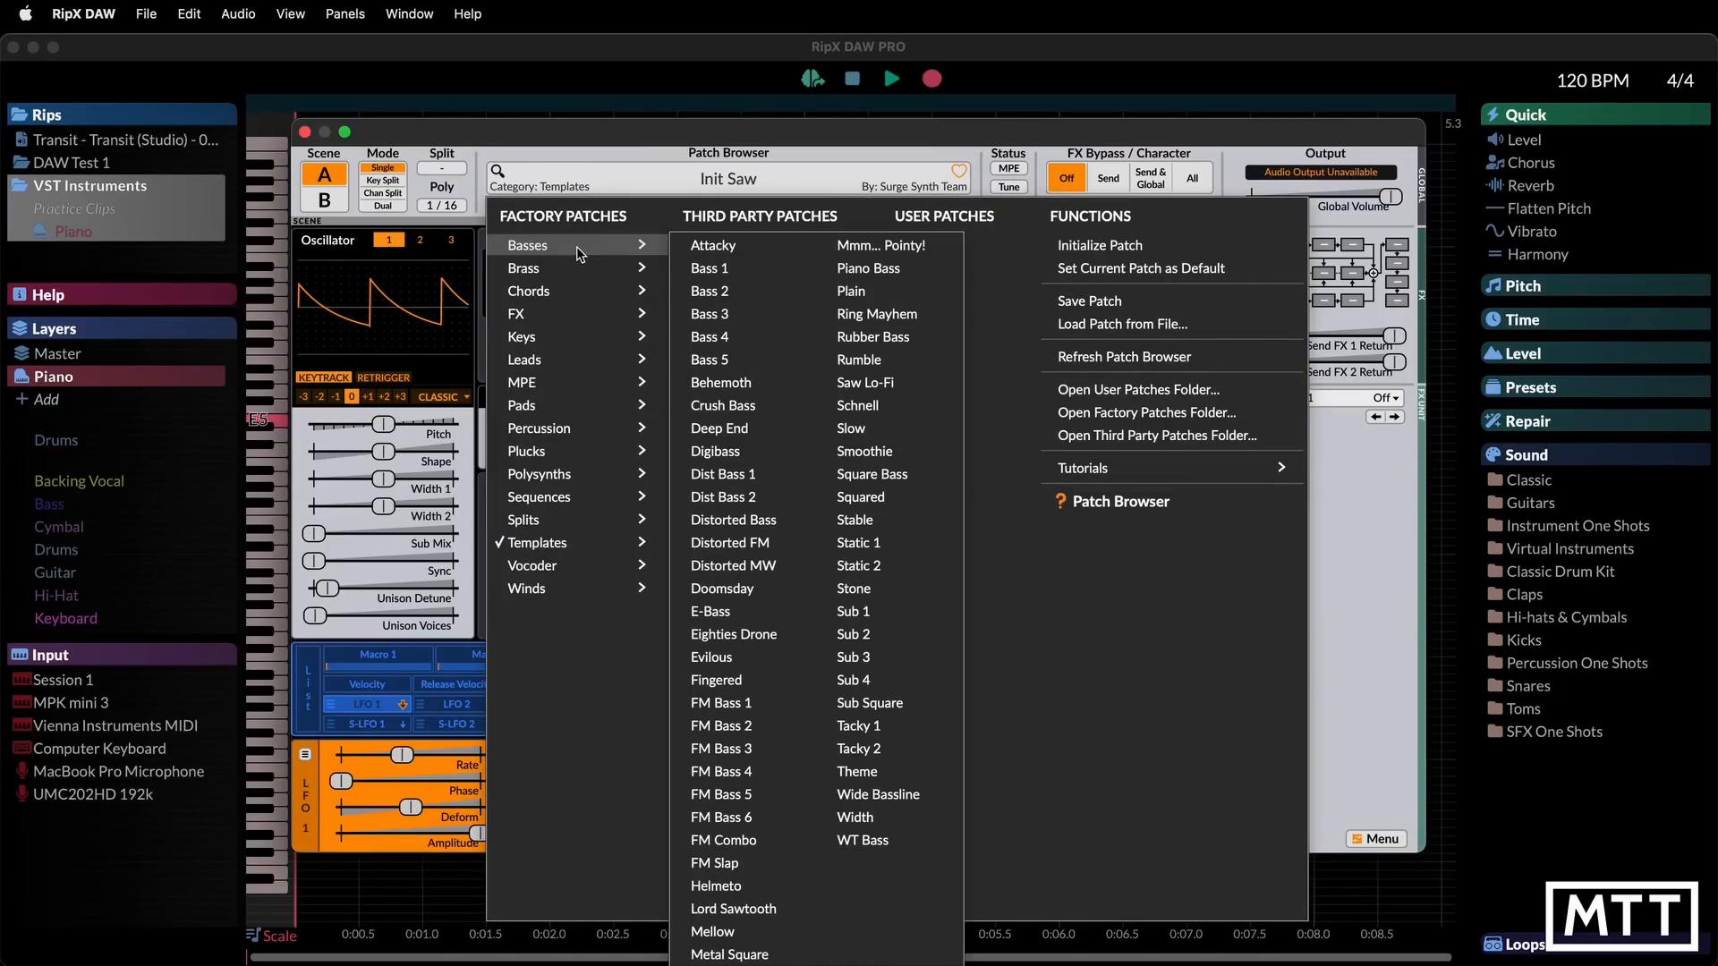
mouse_move(570, 362)
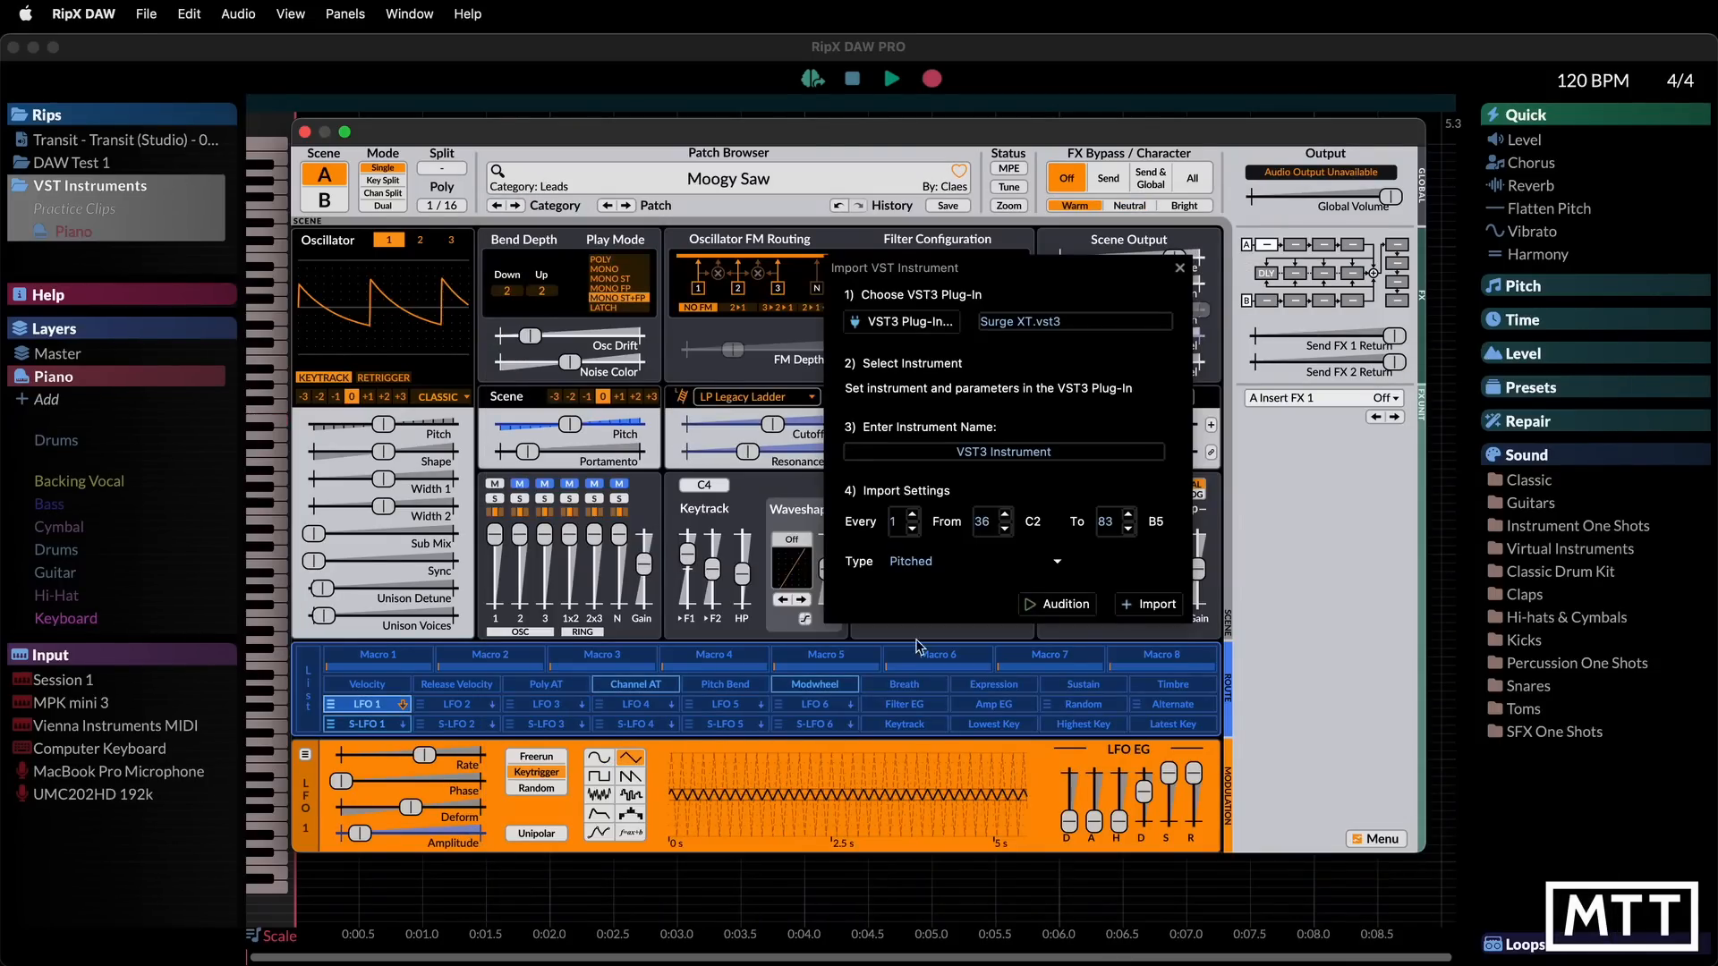
left_click(1053, 606)
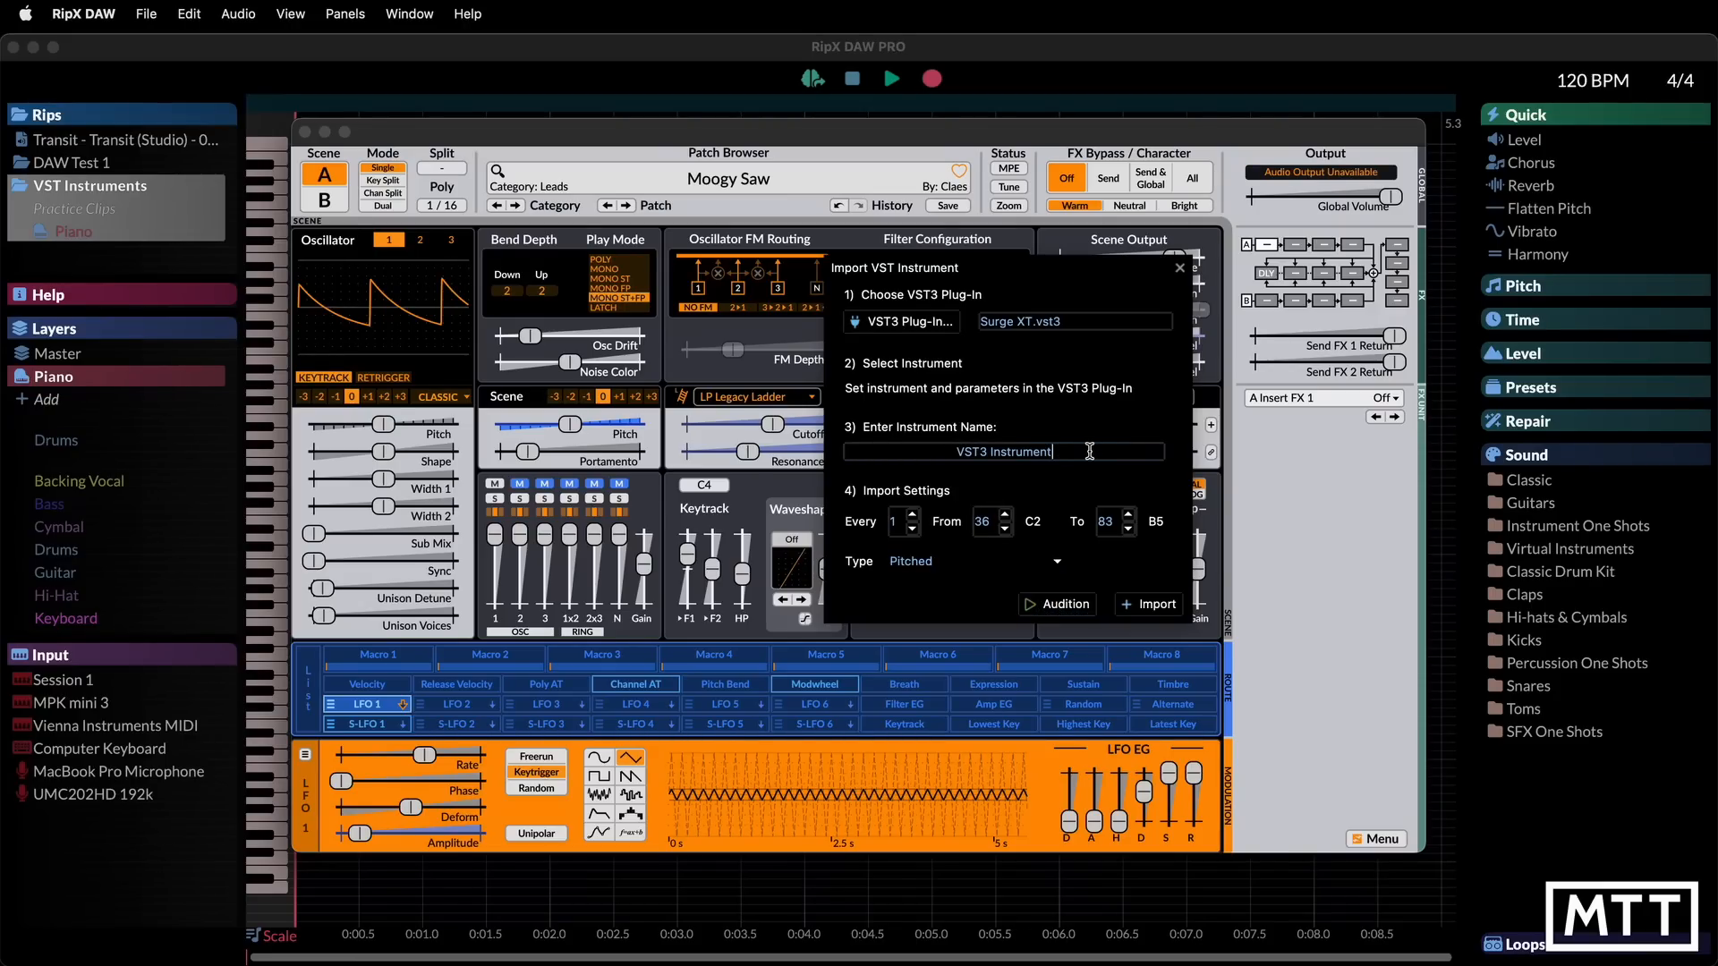
Name the instrument Surge XT Moog, import it into the sound library, and close the import dialog
left_click_drag(1090, 451, 916, 451)
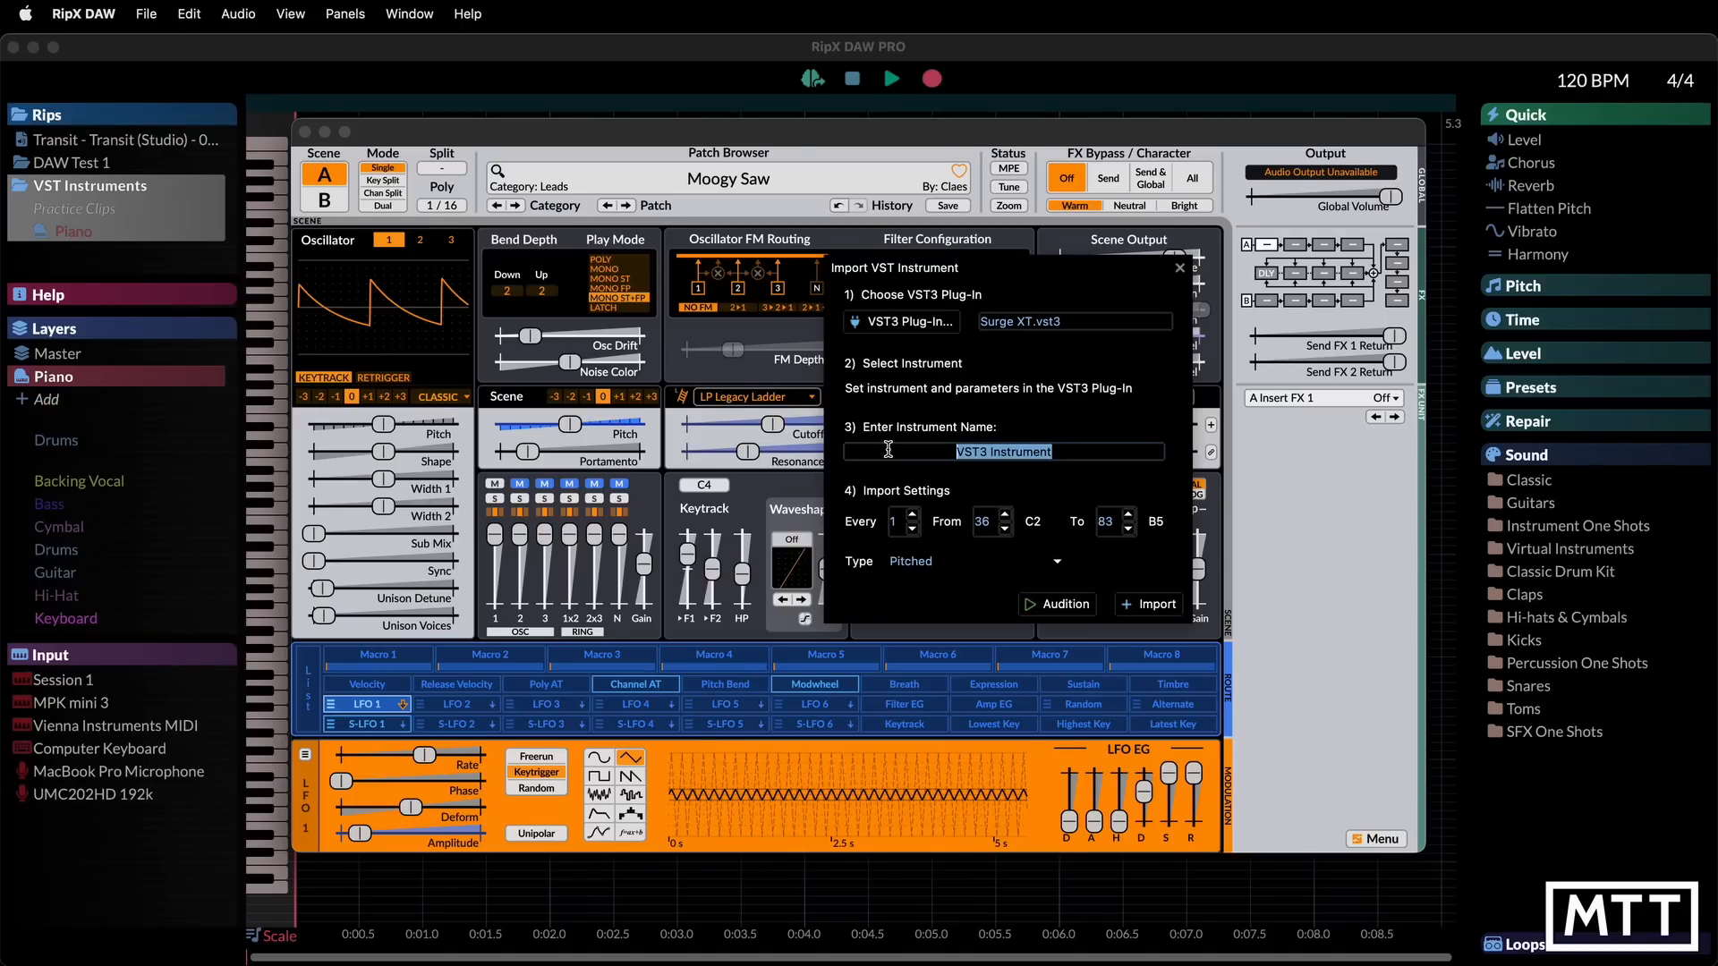
type("Surge XT Moog")
key("Tab")
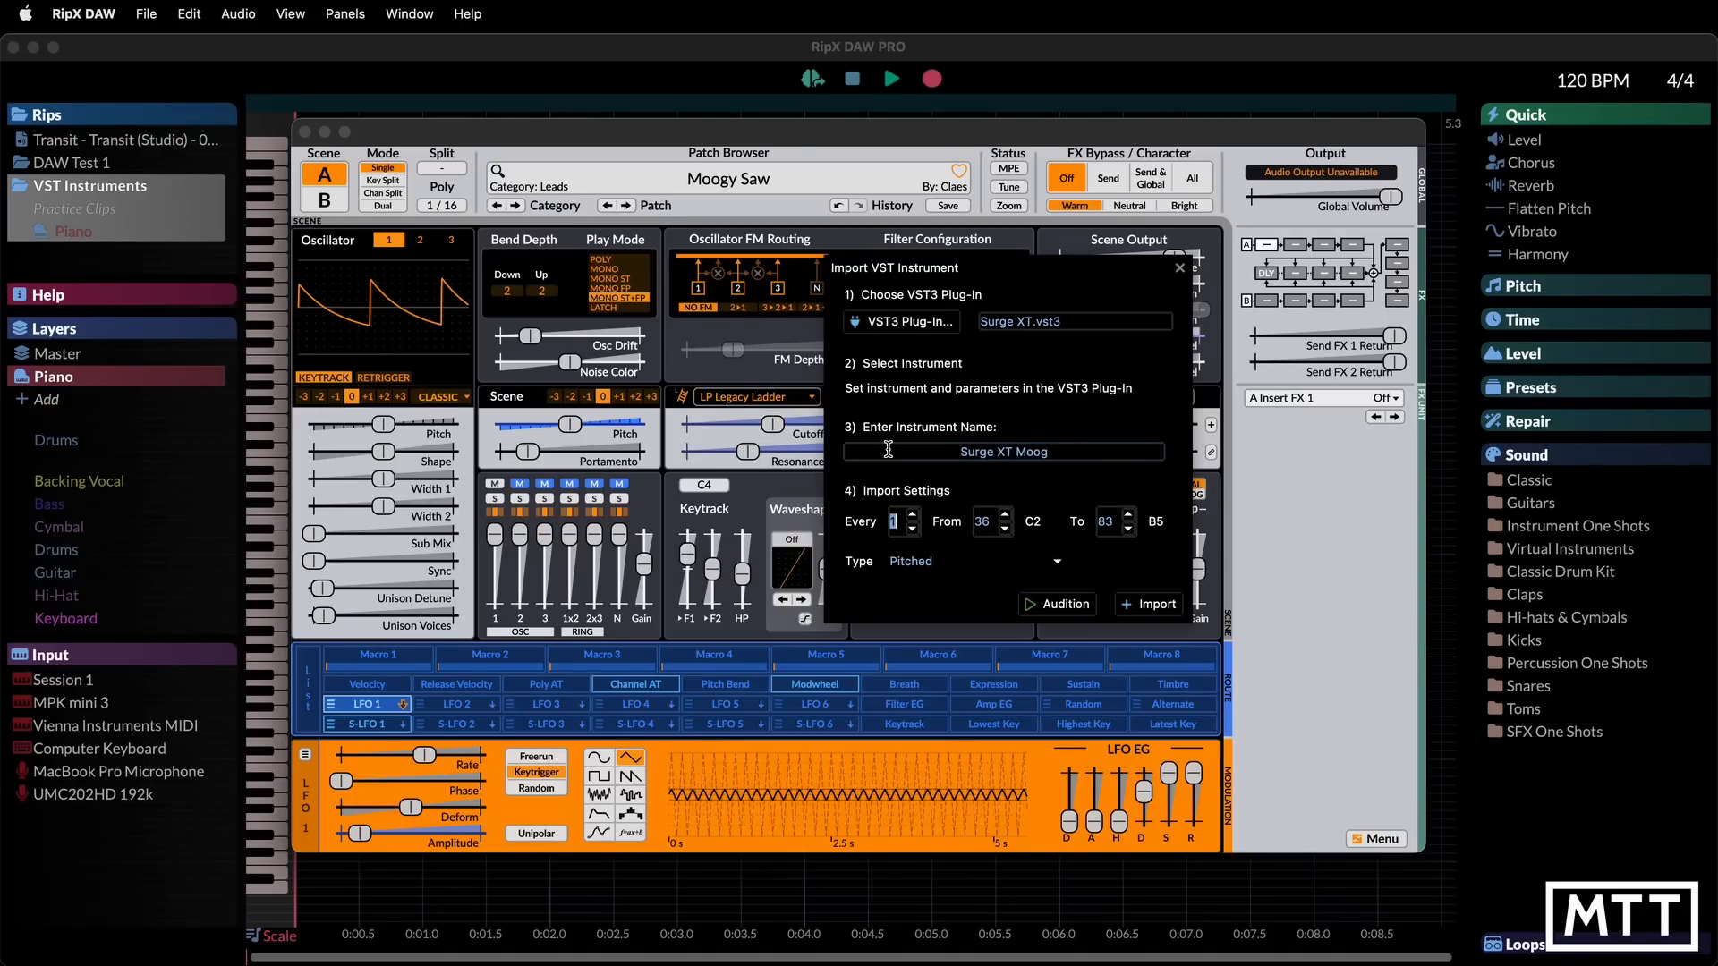
left_click(1132, 612)
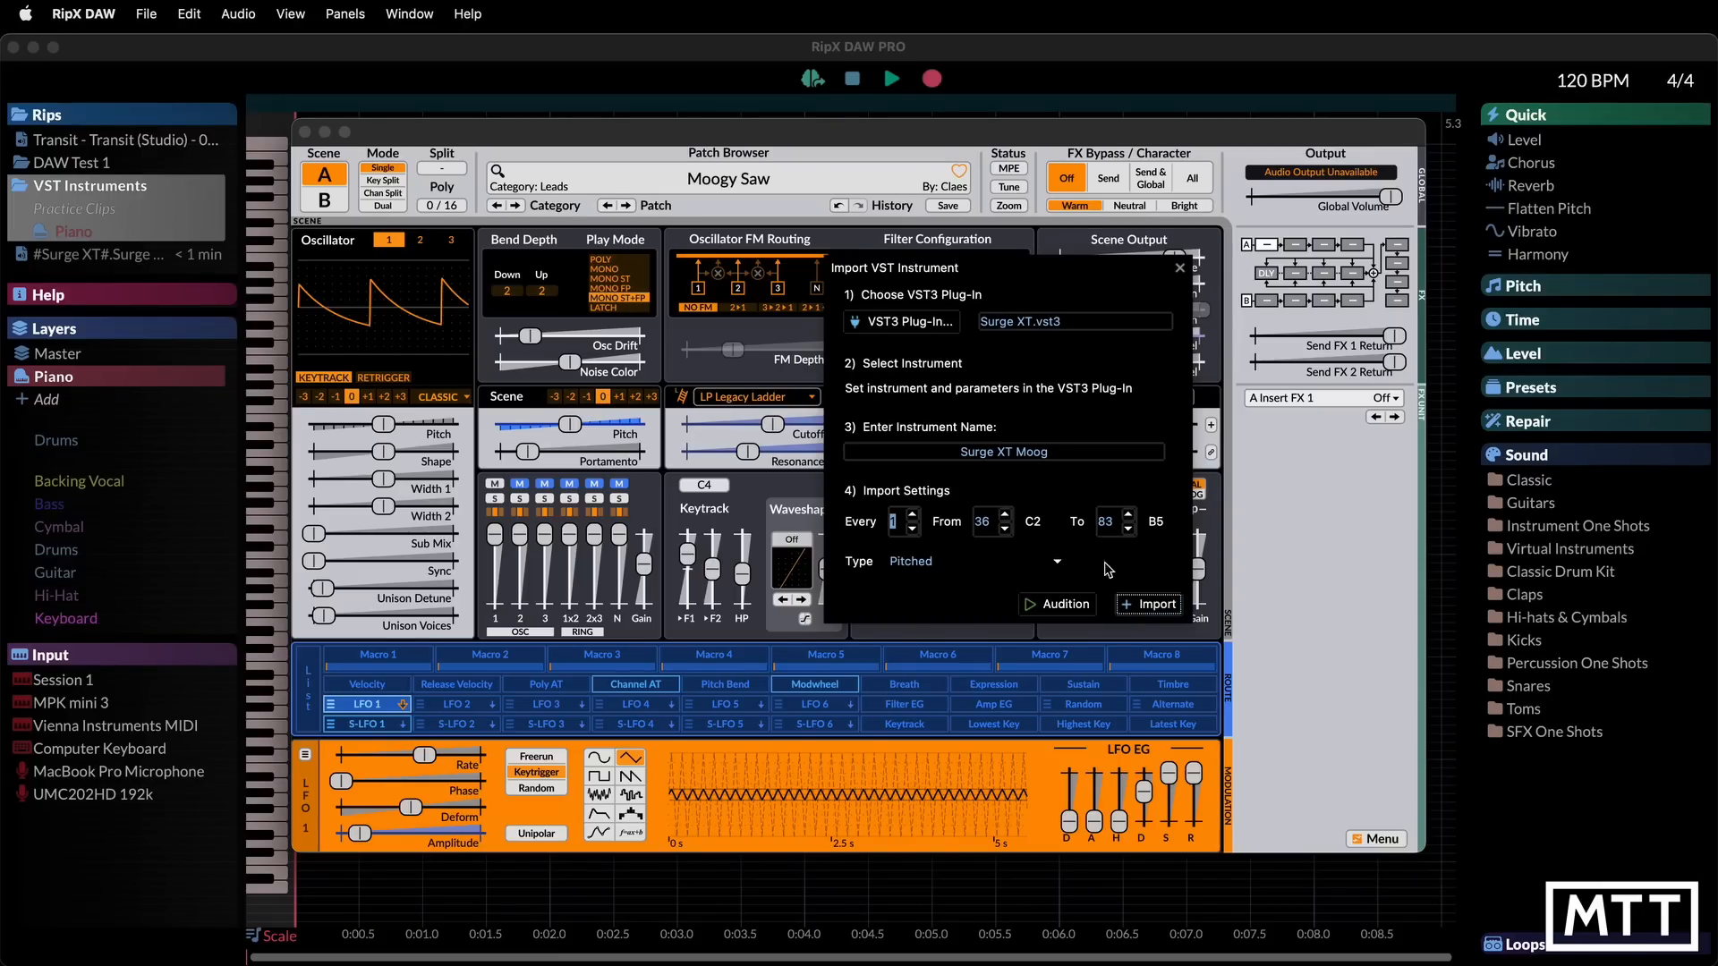
left_click(1179, 267)
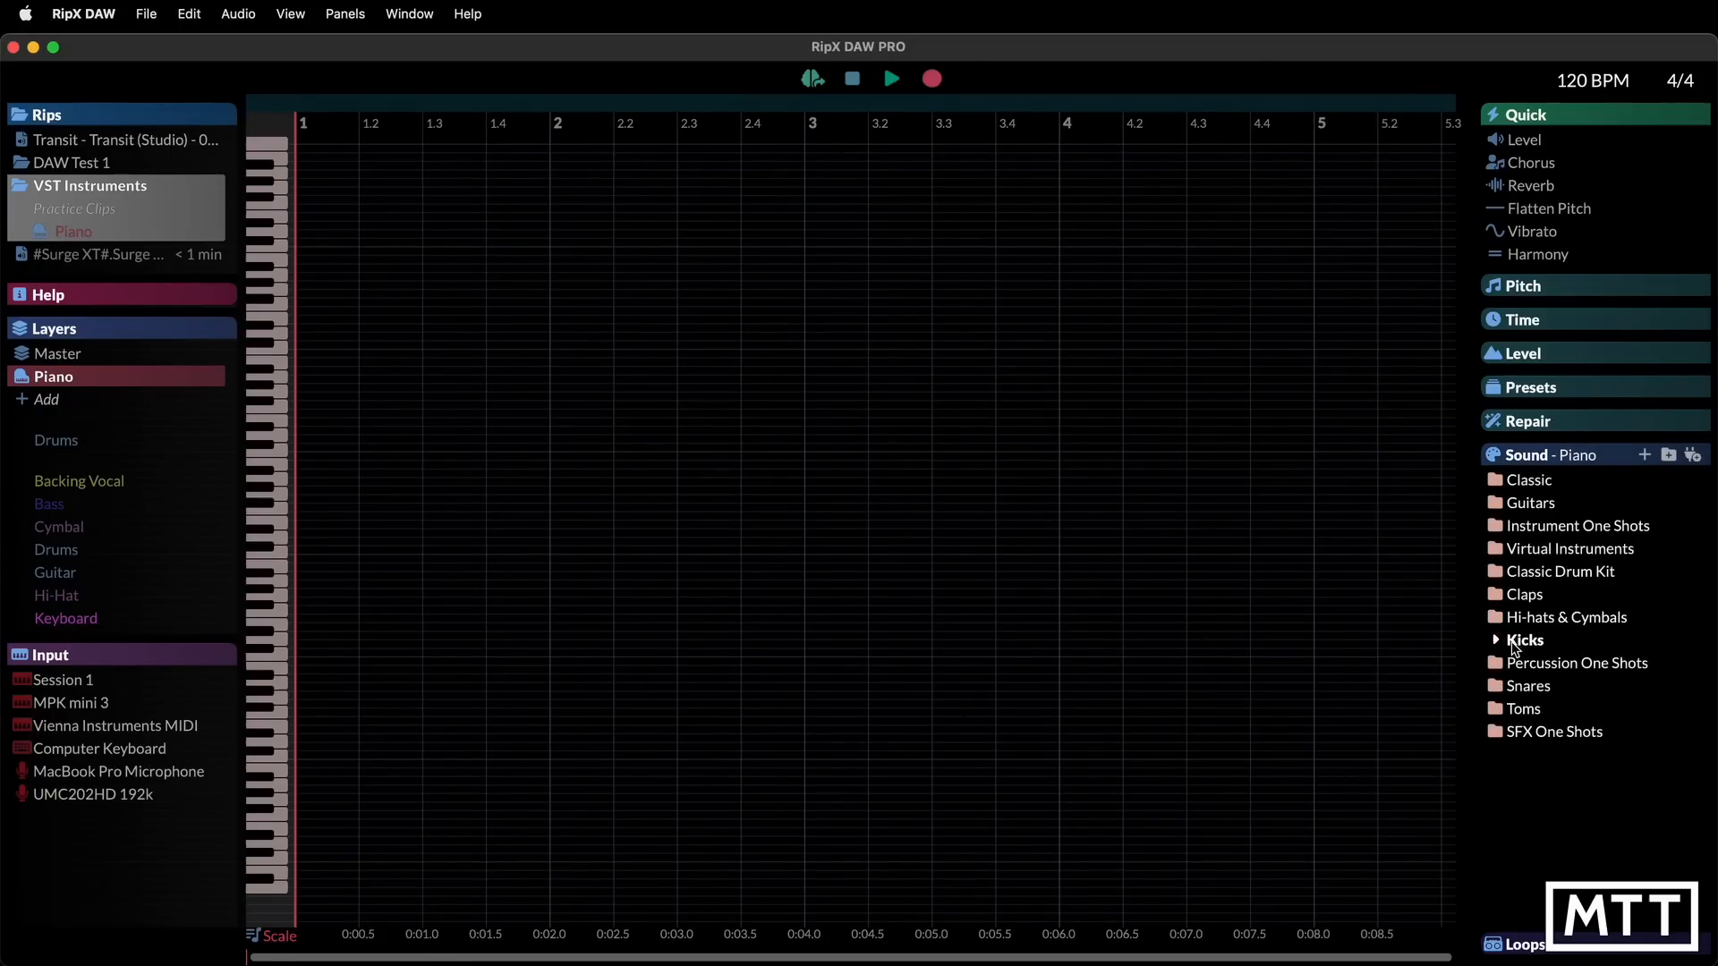
left_click(1494, 550)
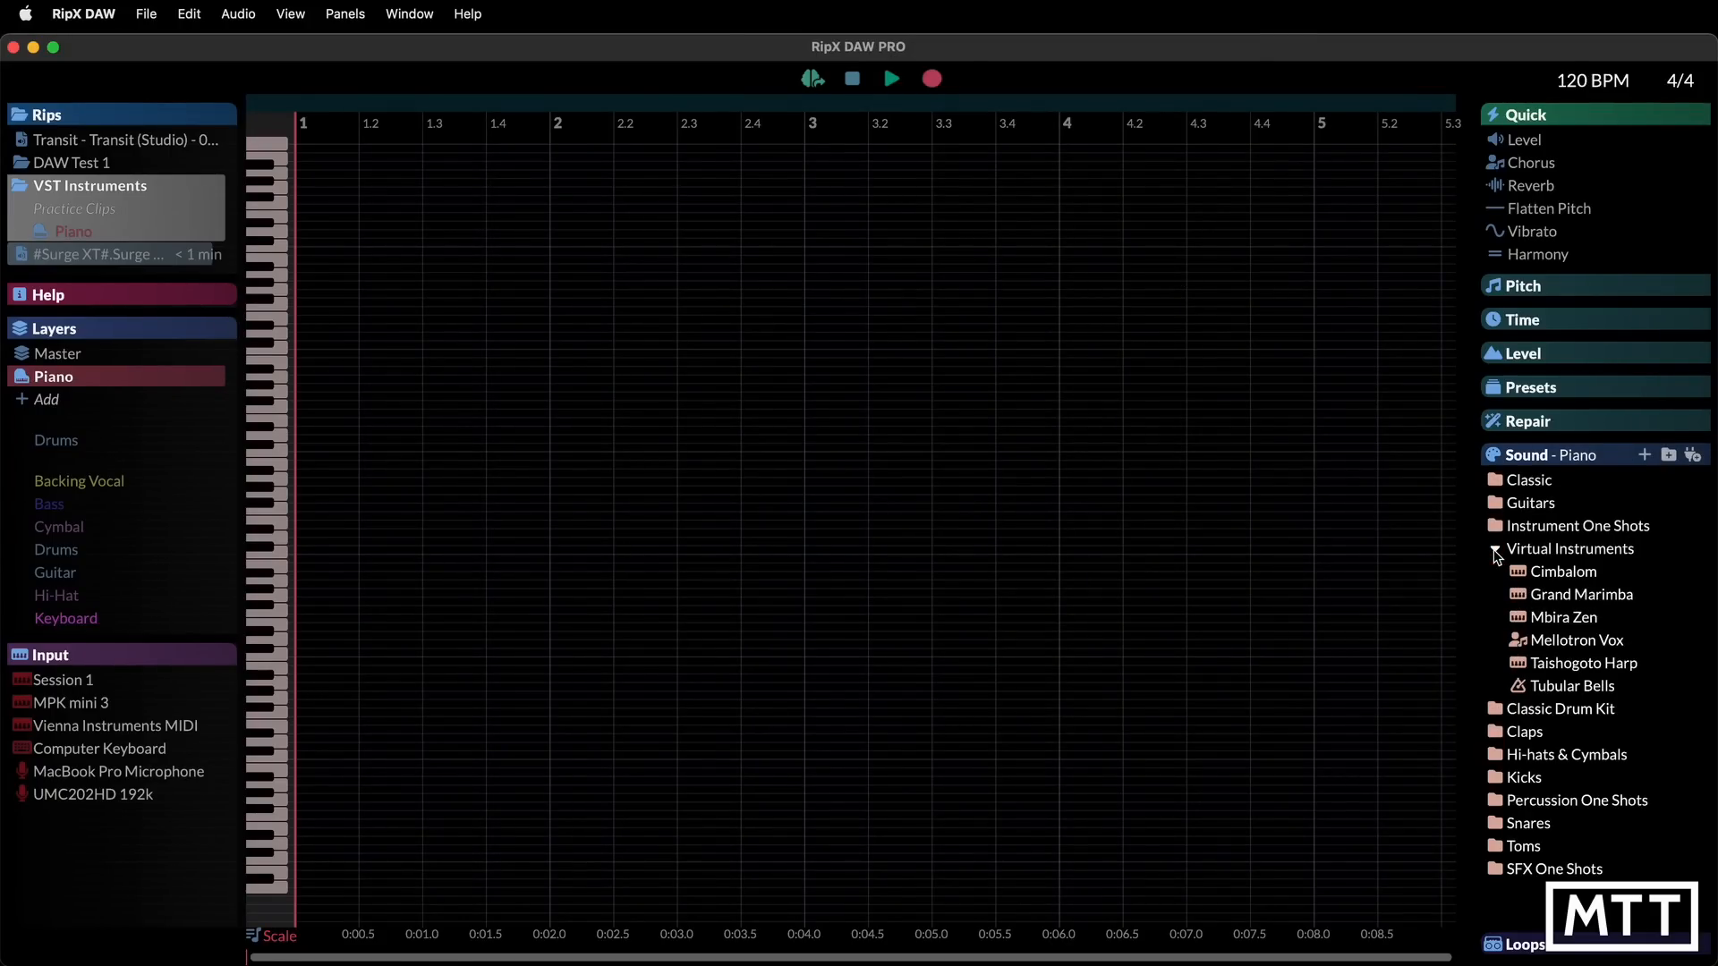
left_click(1495, 550)
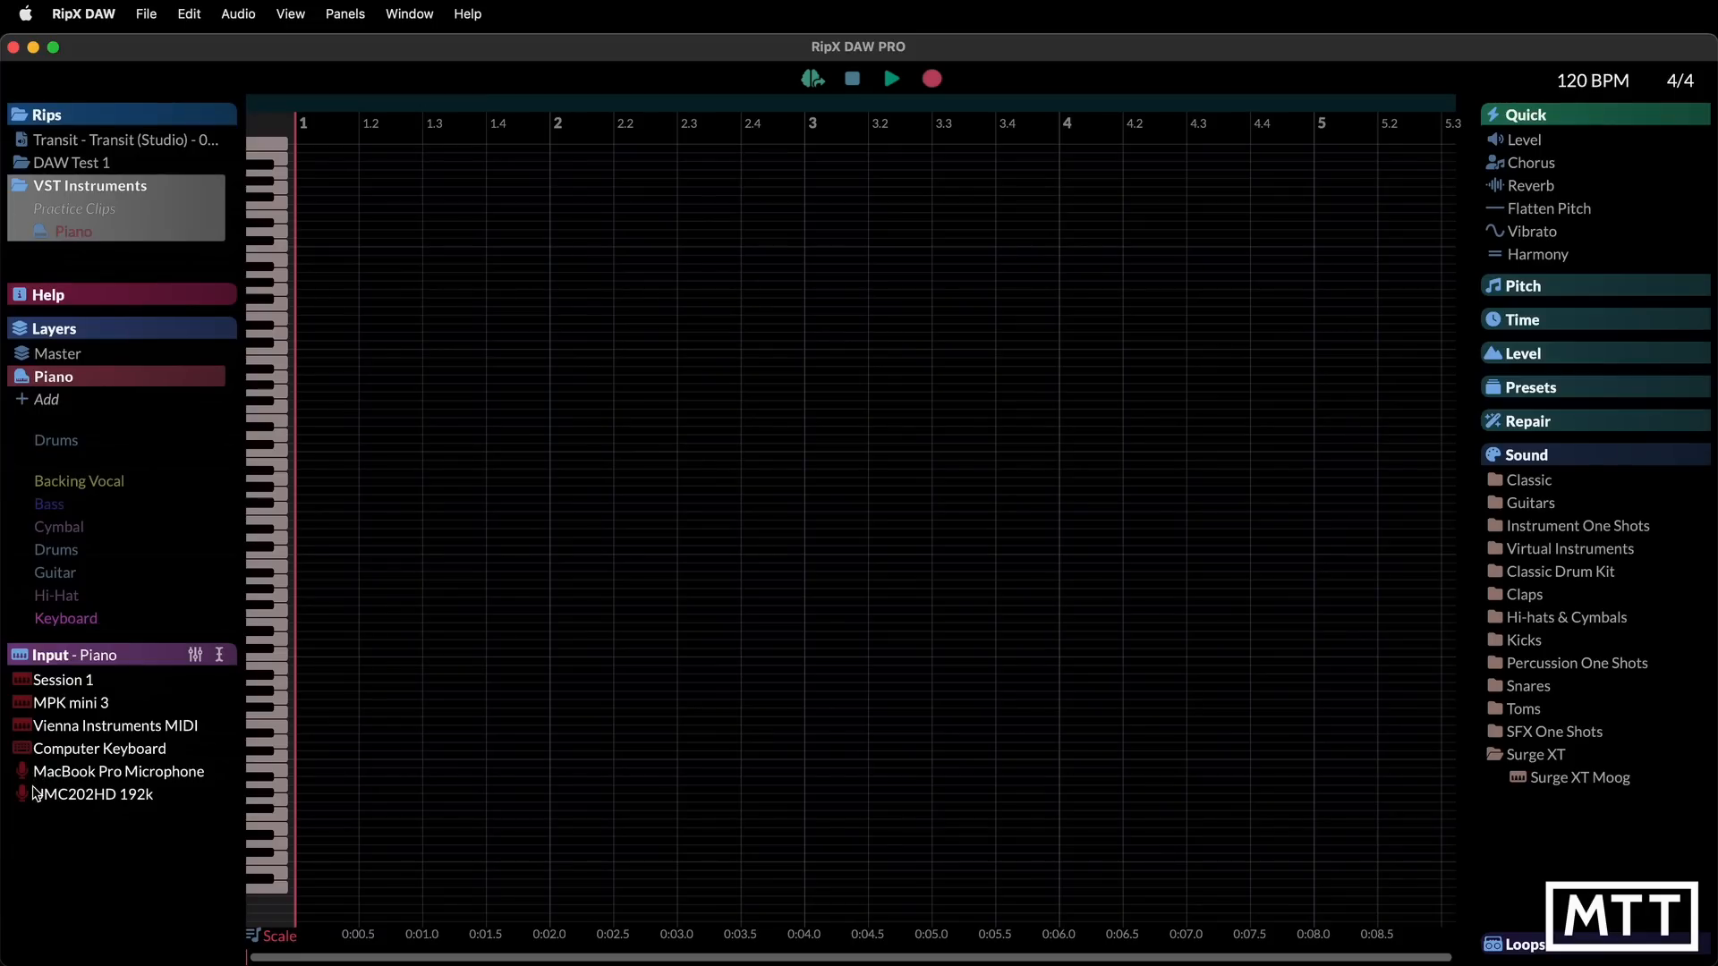
Select MPK mini 3 as the recording input and add a Keyboard layer to the VST Instruments project
left_click(28, 706)
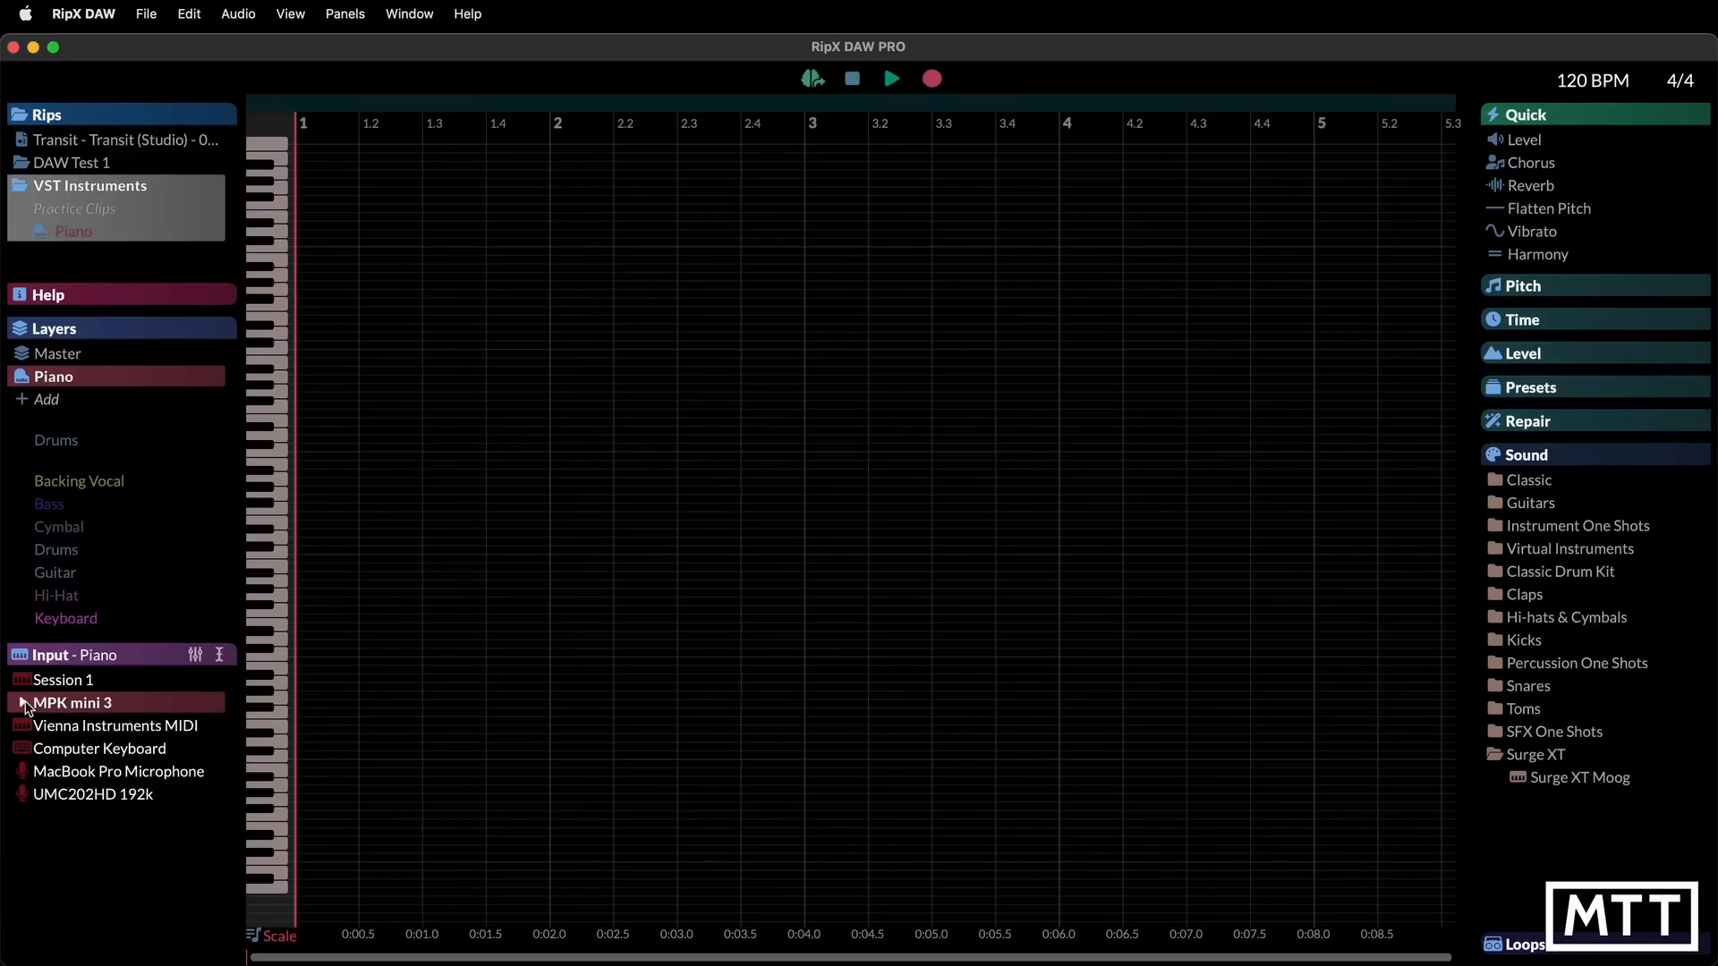
left_click(76, 620)
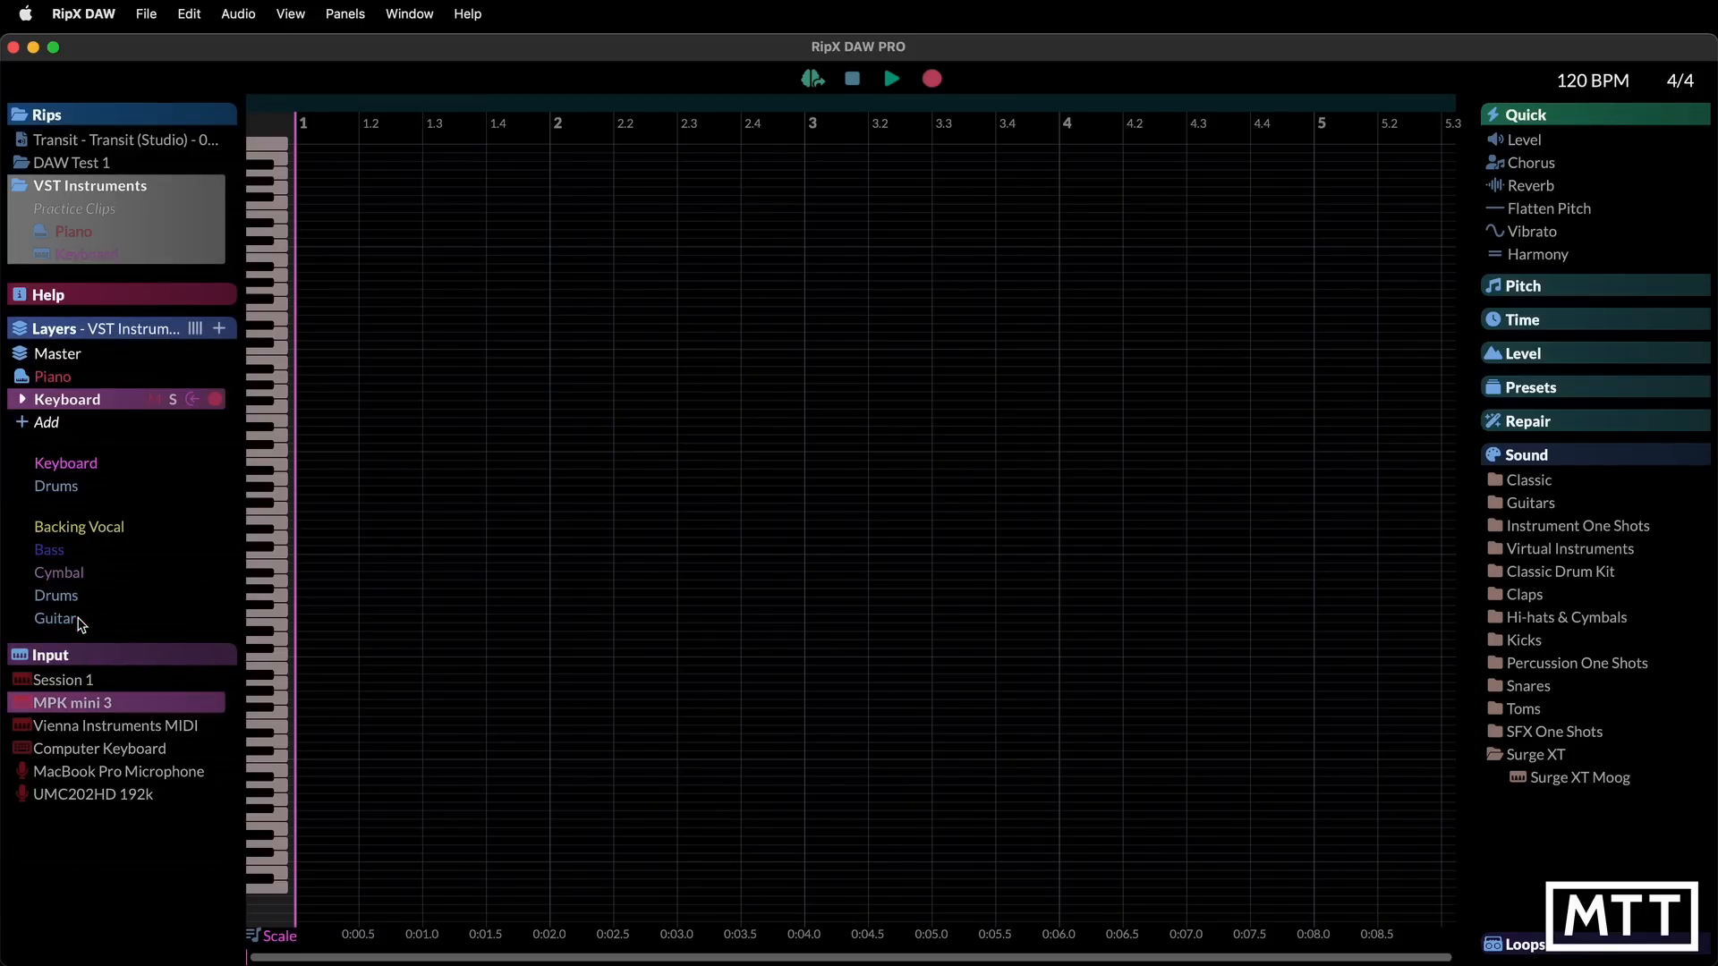
Assign the Surge XT Moog sound to the Keyboard layer and set its amount to 100%
left_click(1533, 779)
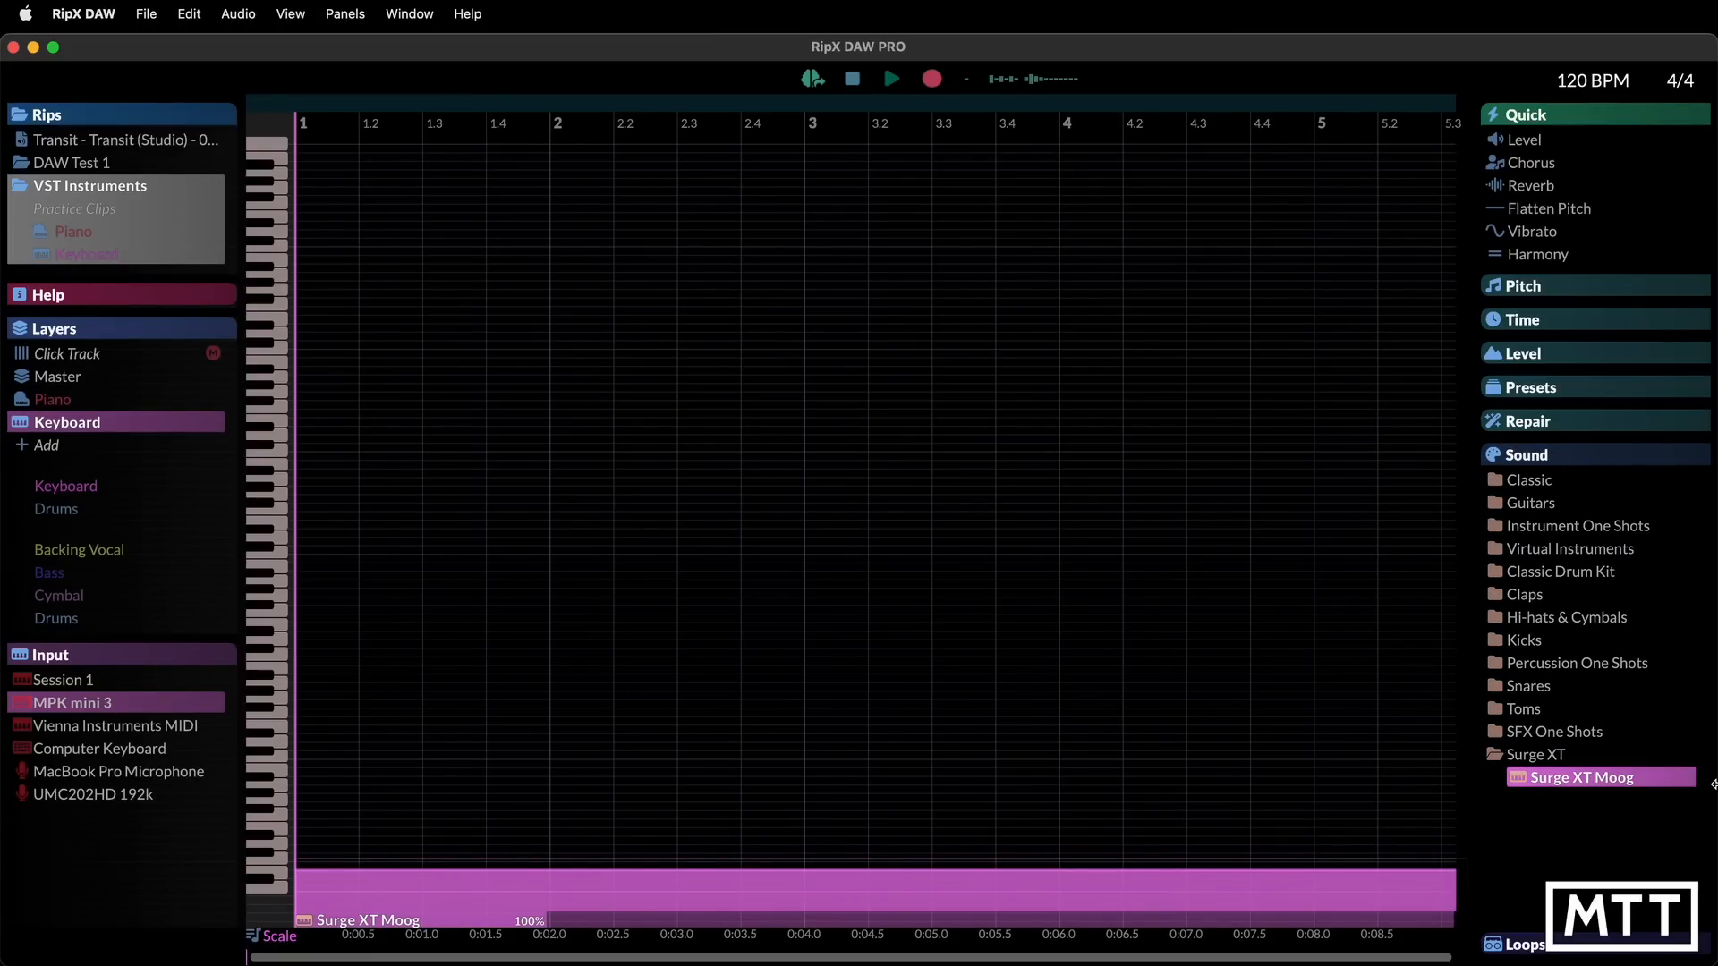
left_click(1565, 781)
left_click(1564, 781)
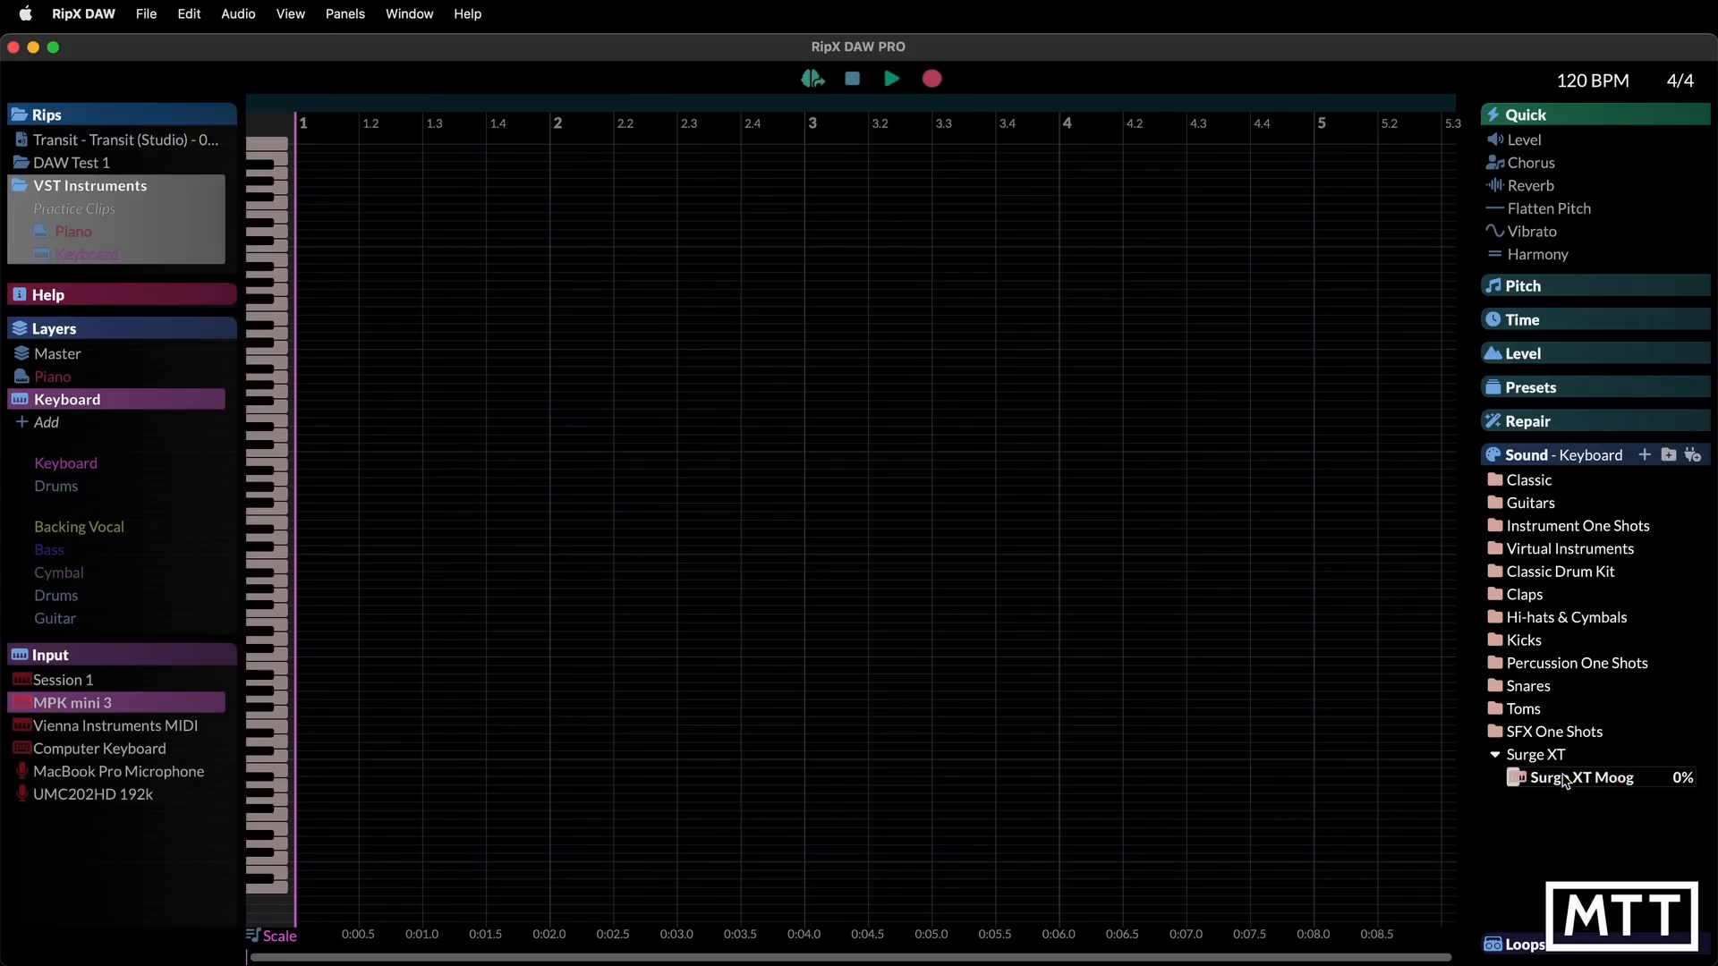
left_click(1523, 779)
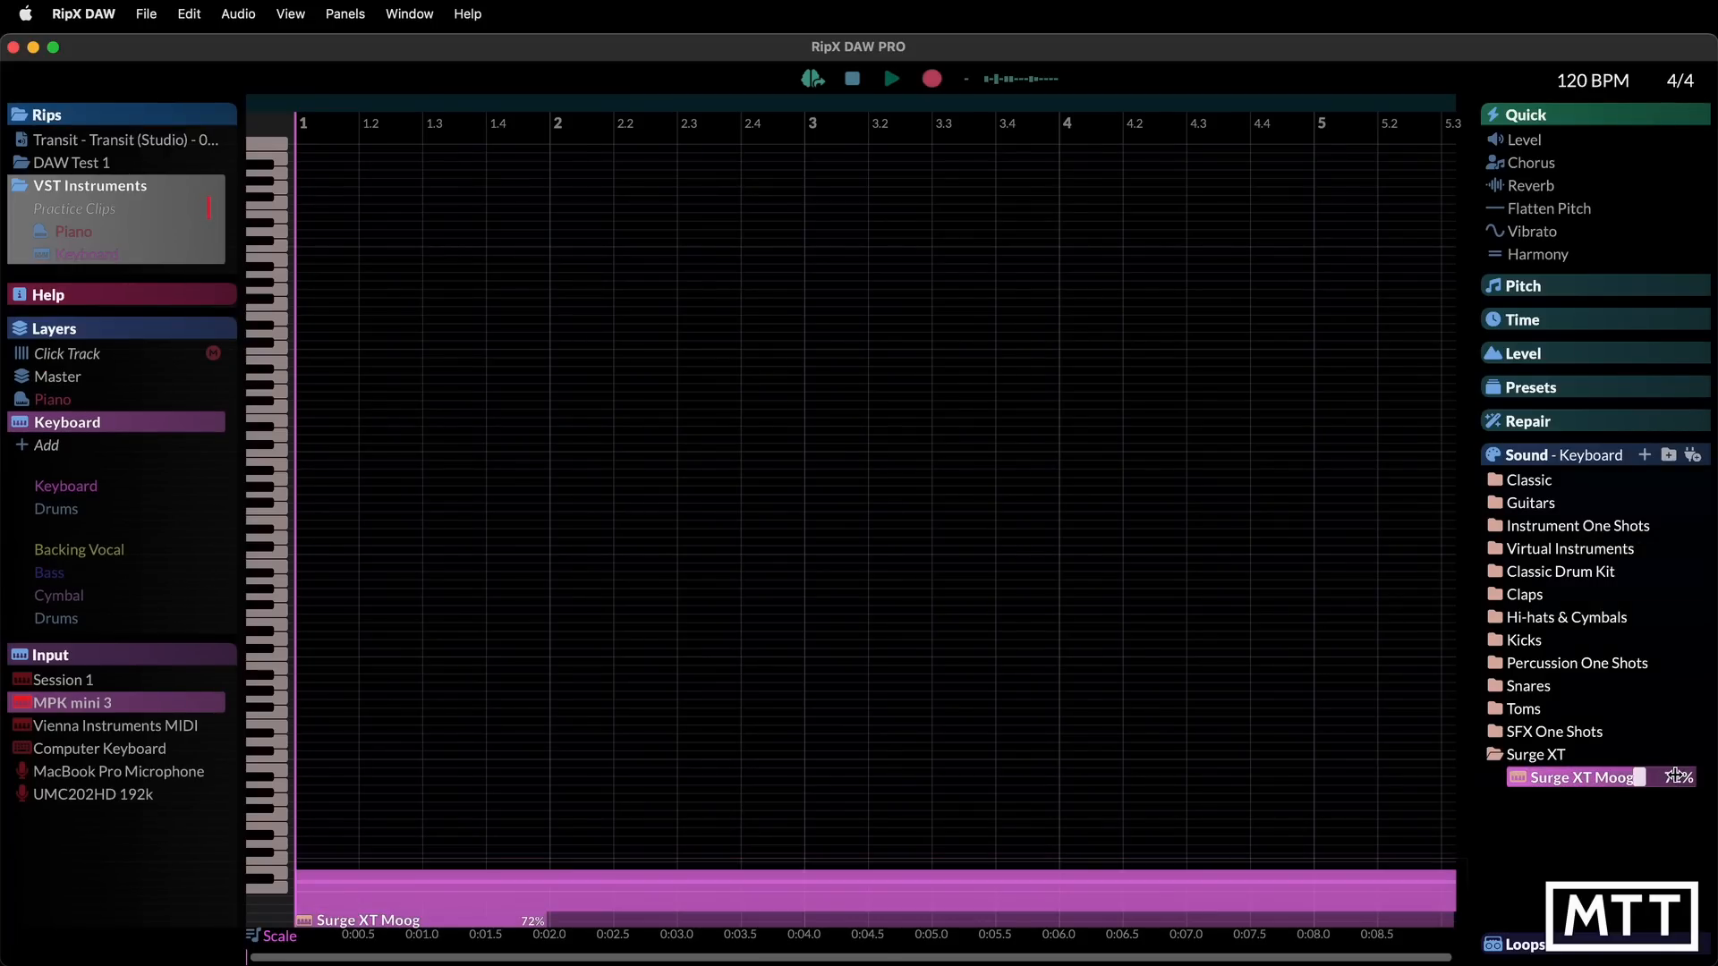
left_click(1584, 782)
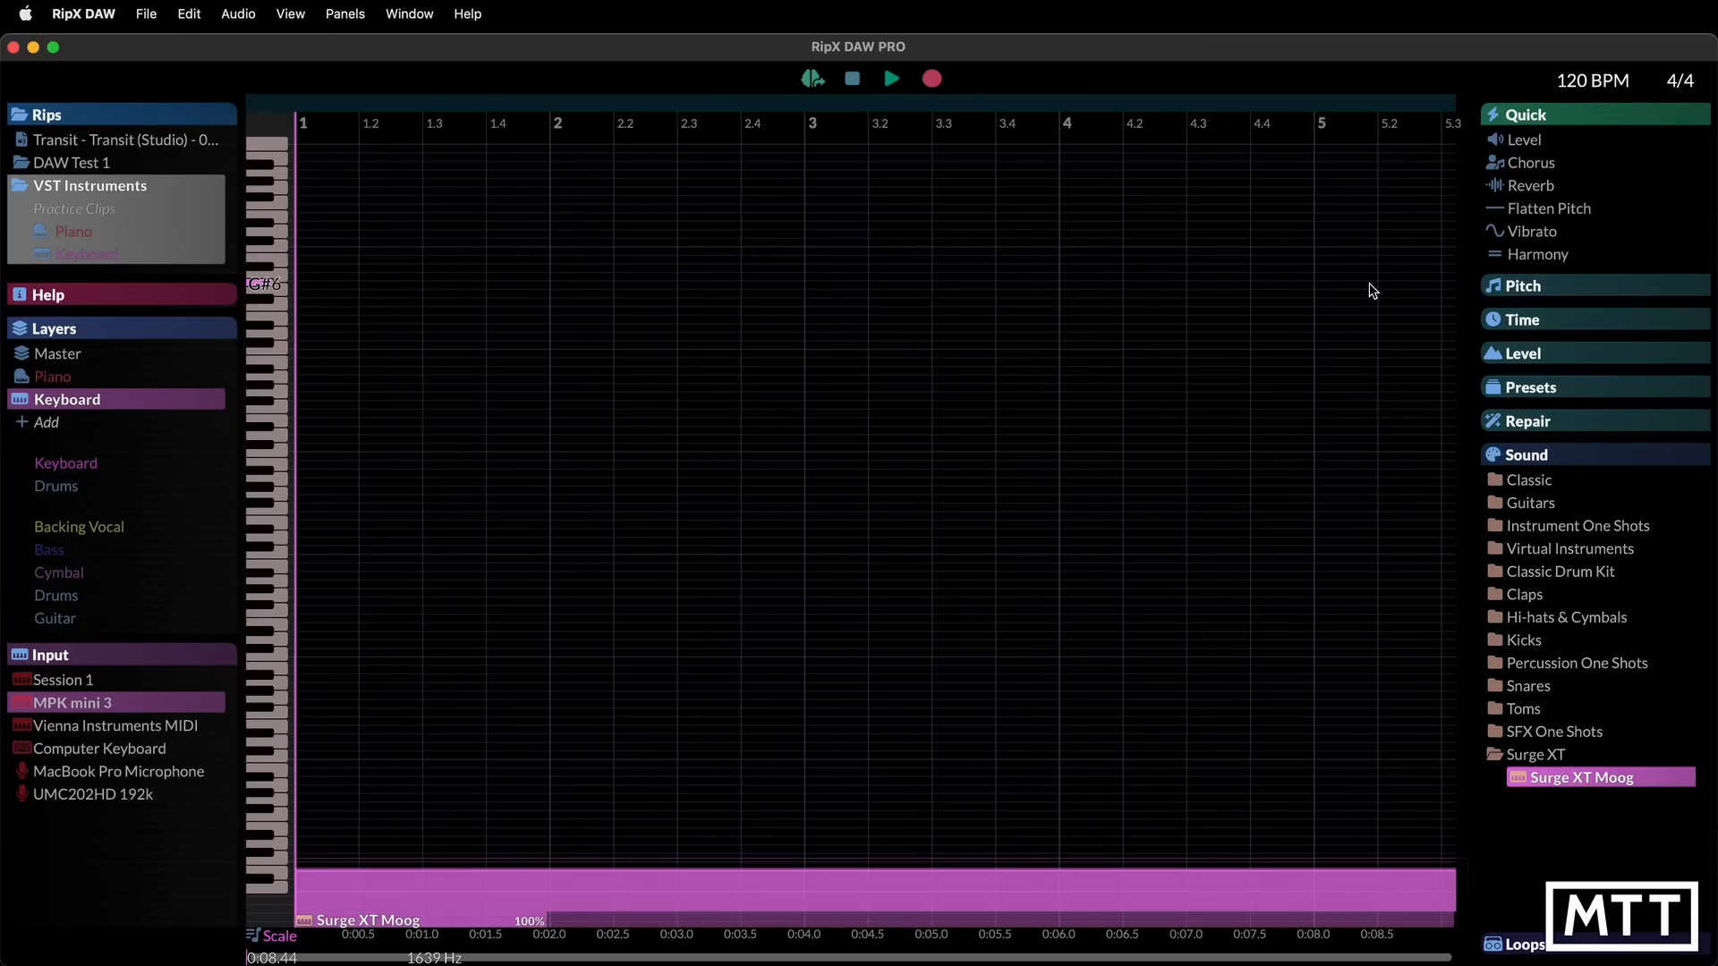
Record a short phrase on the Keyboard layer and apply Surge XT Moog at 100% to the recorded notes
left_click(933, 81)
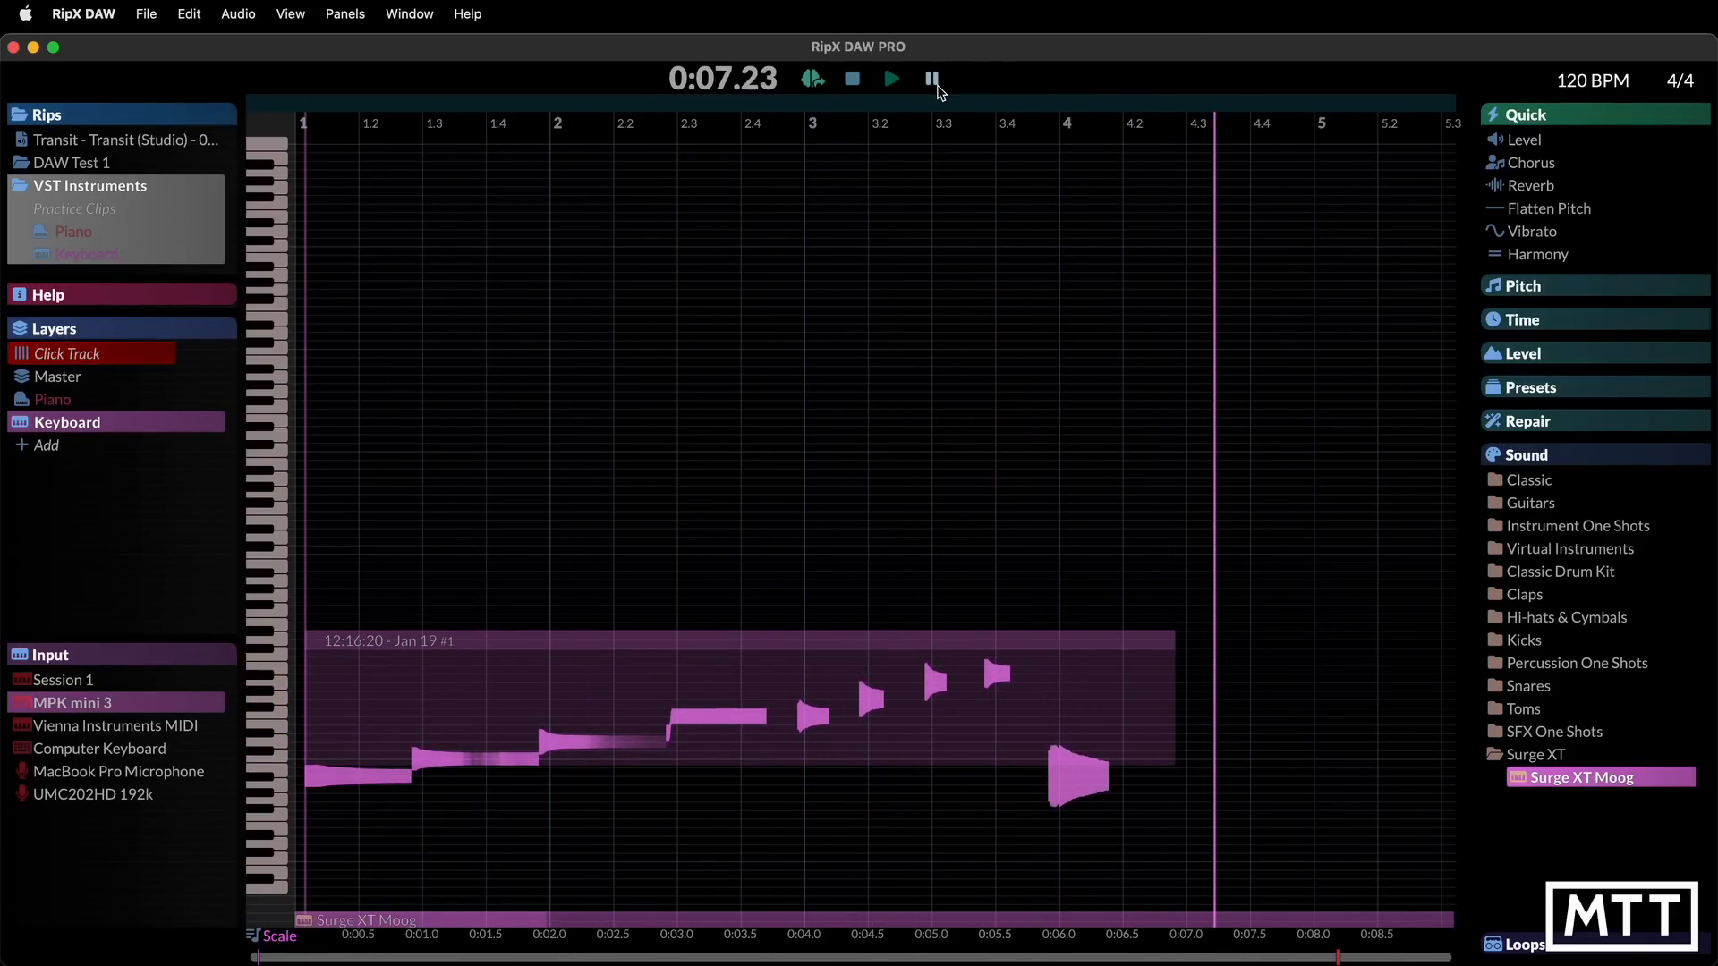
left_click(933, 81)
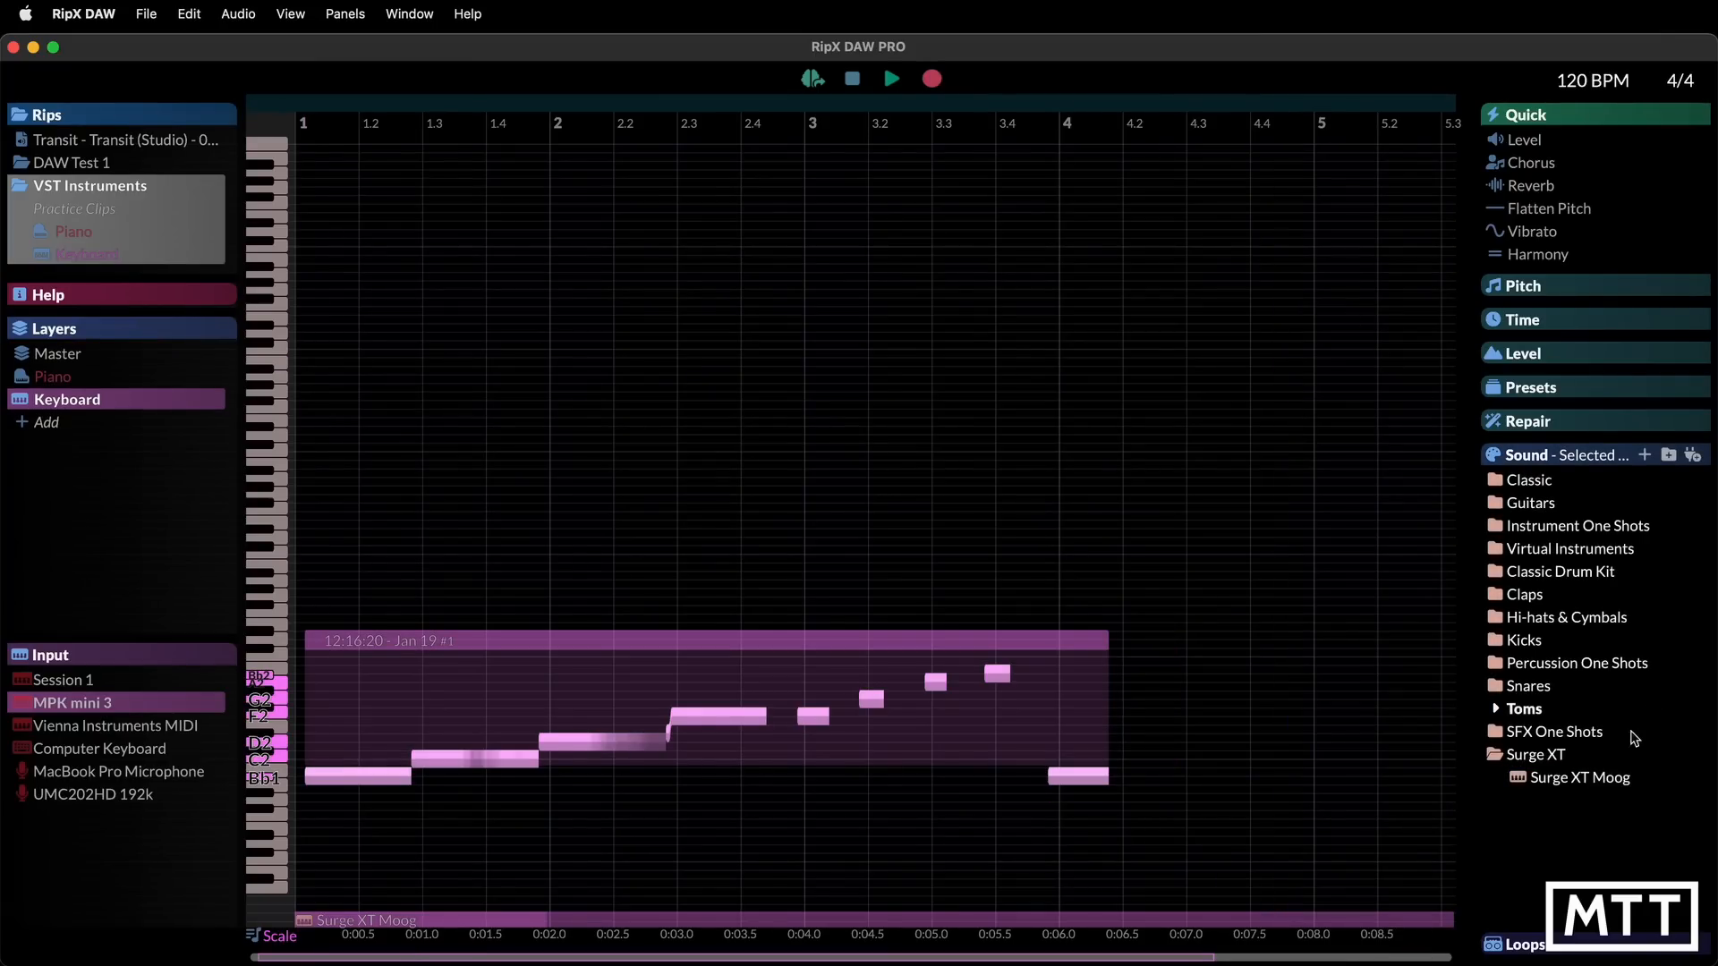
left_click(1533, 785)
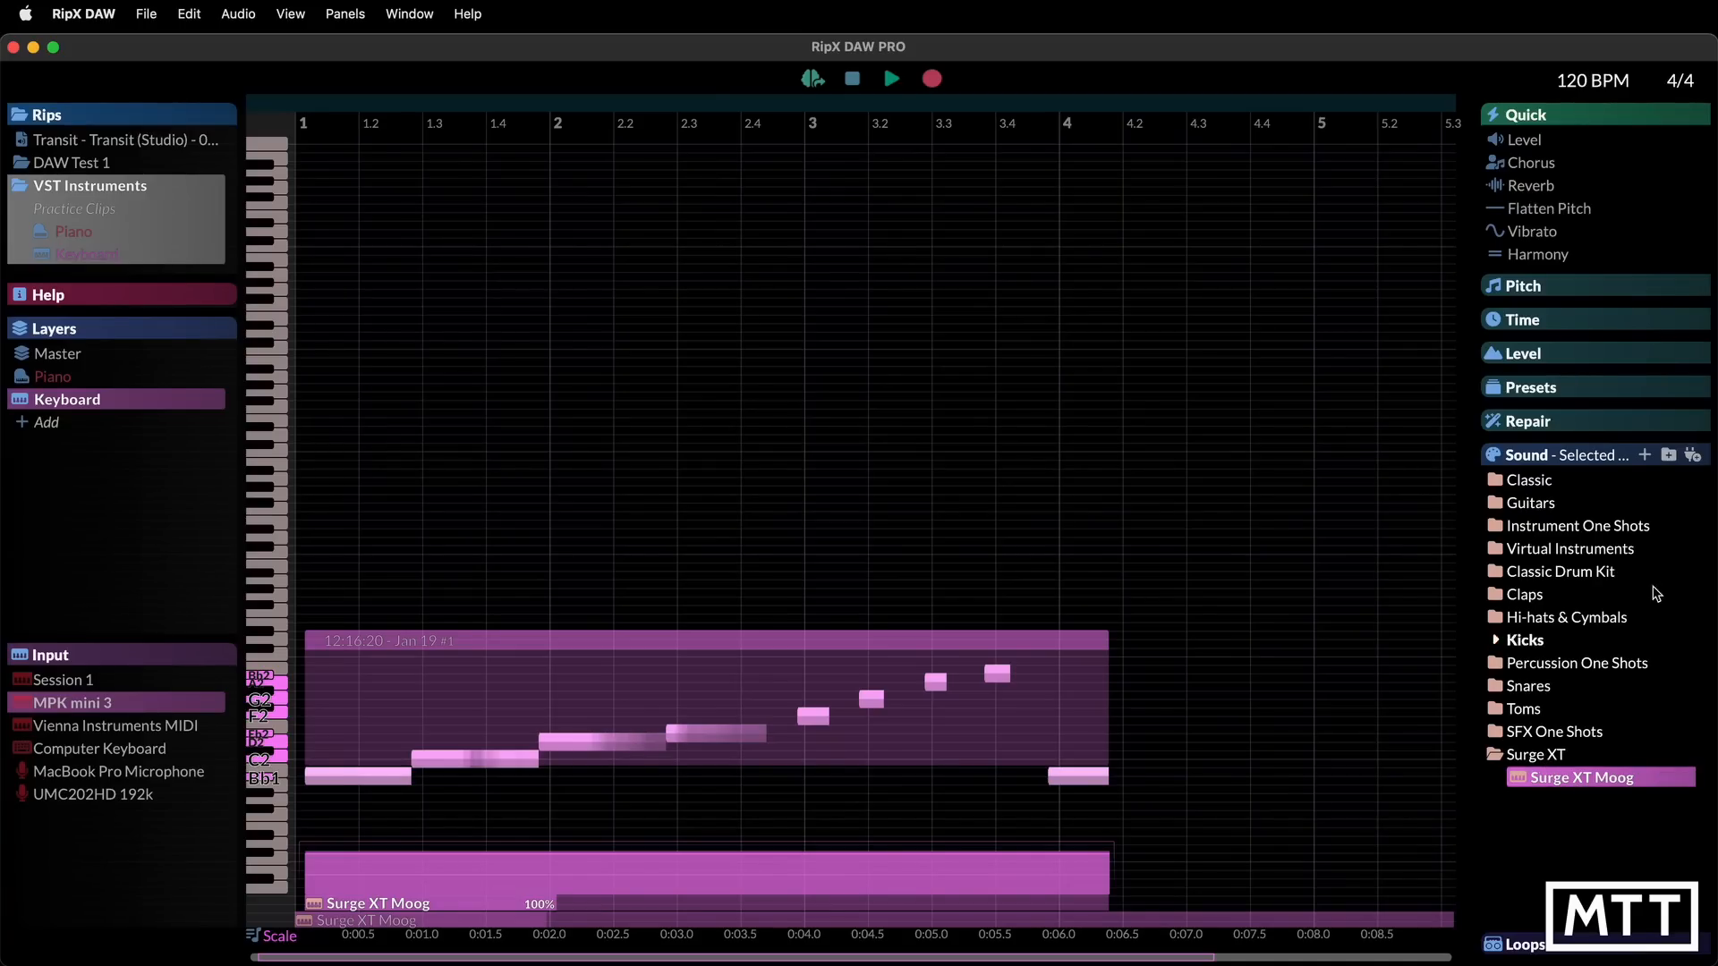
Start a VST instrument import and load the Surge XT.vst3 plug-in
left_click(1691, 455)
left_click(771, 208)
scroll(769, 537, "down", 3)
left_click(617, 656)
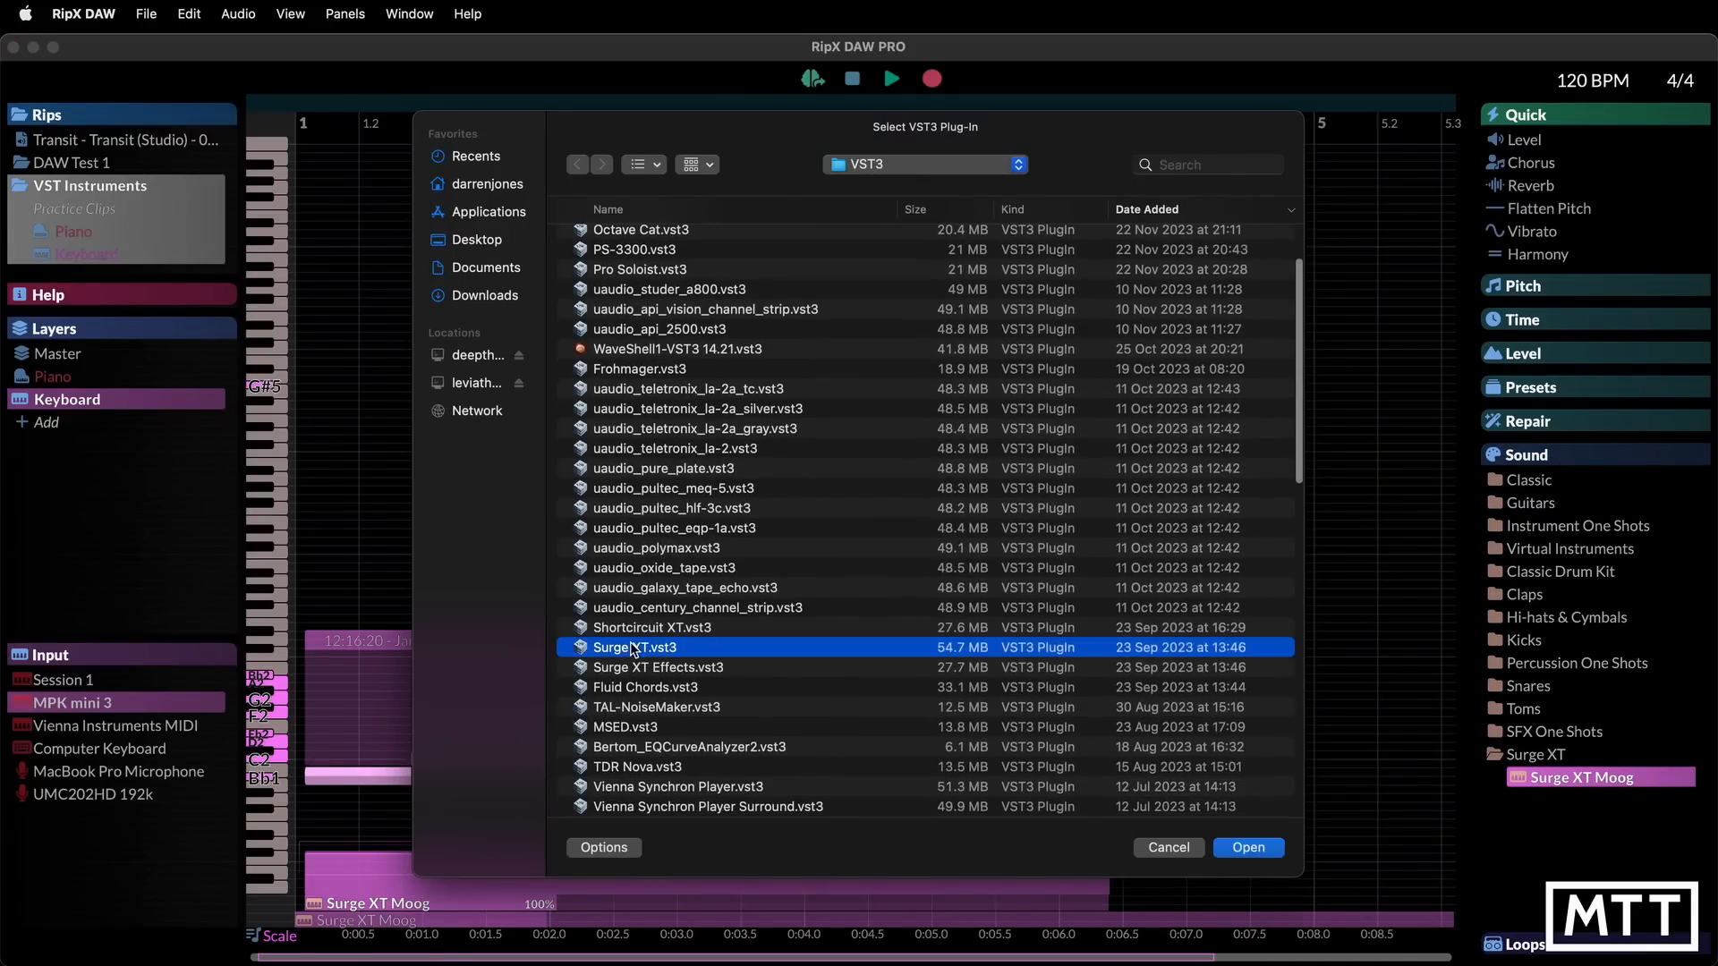
left_click(813, 848)
Move the import dialog clear of the patch browser and load the Resofest 1 patch from the Leads category
left_click_drag(894, 154, 1171, 253)
left_click(759, 182)
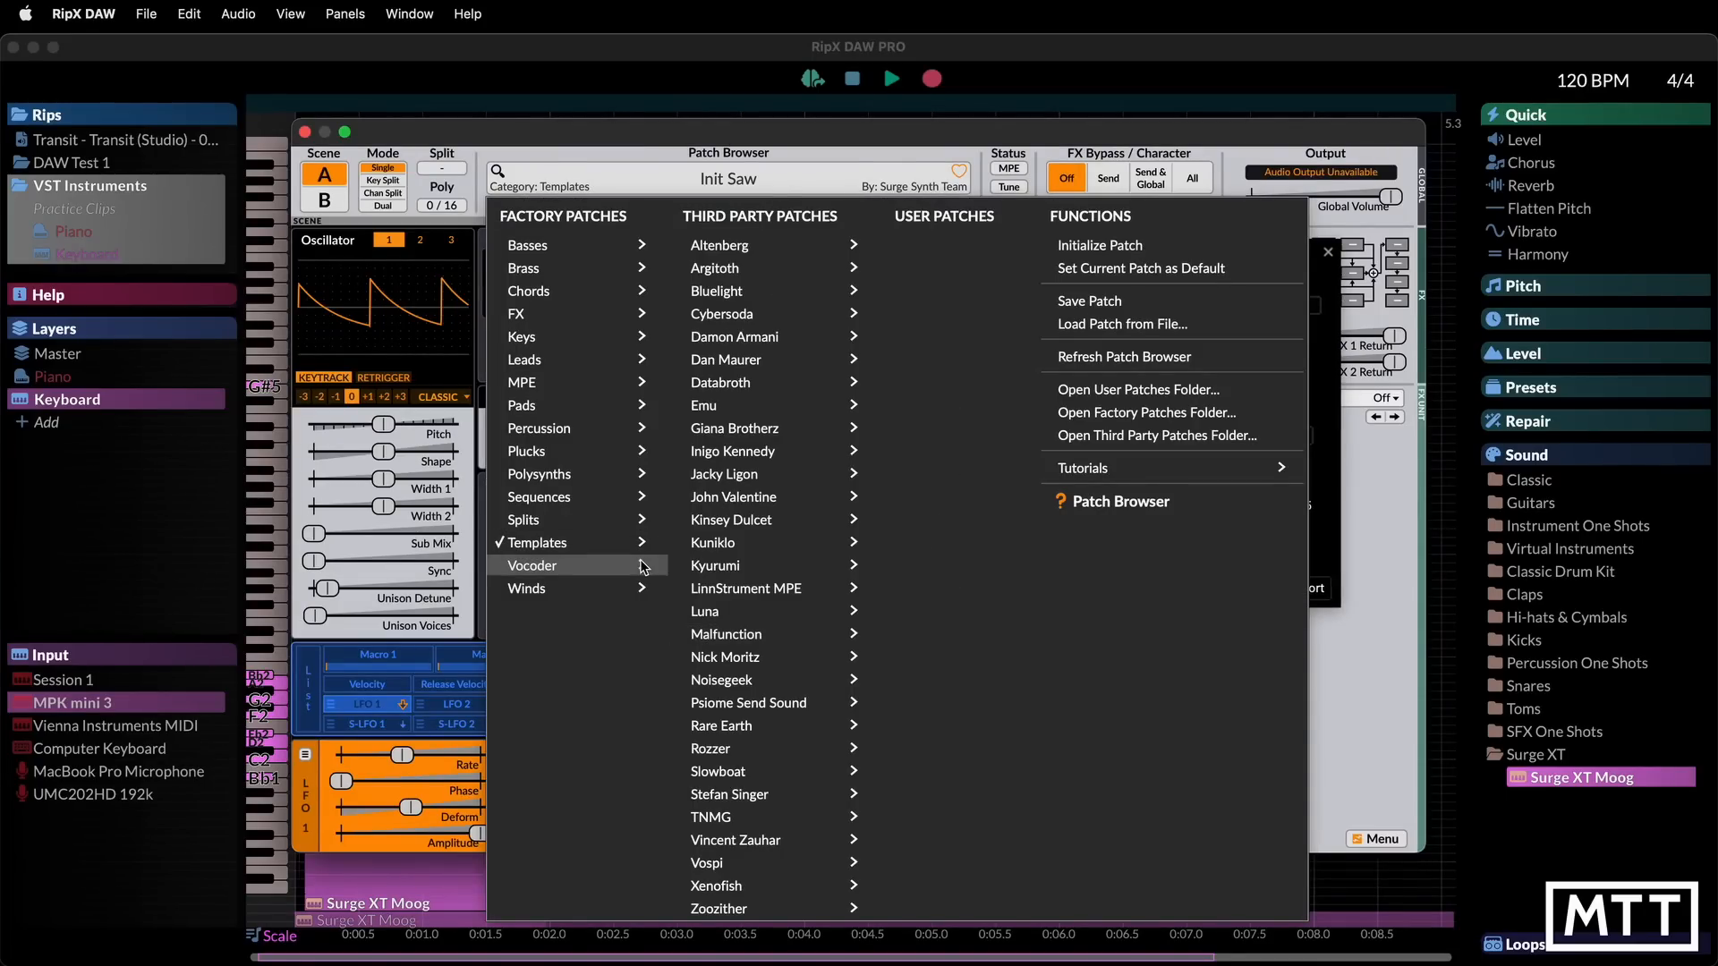
mouse_move(572, 359)
left_click(1081, 749)
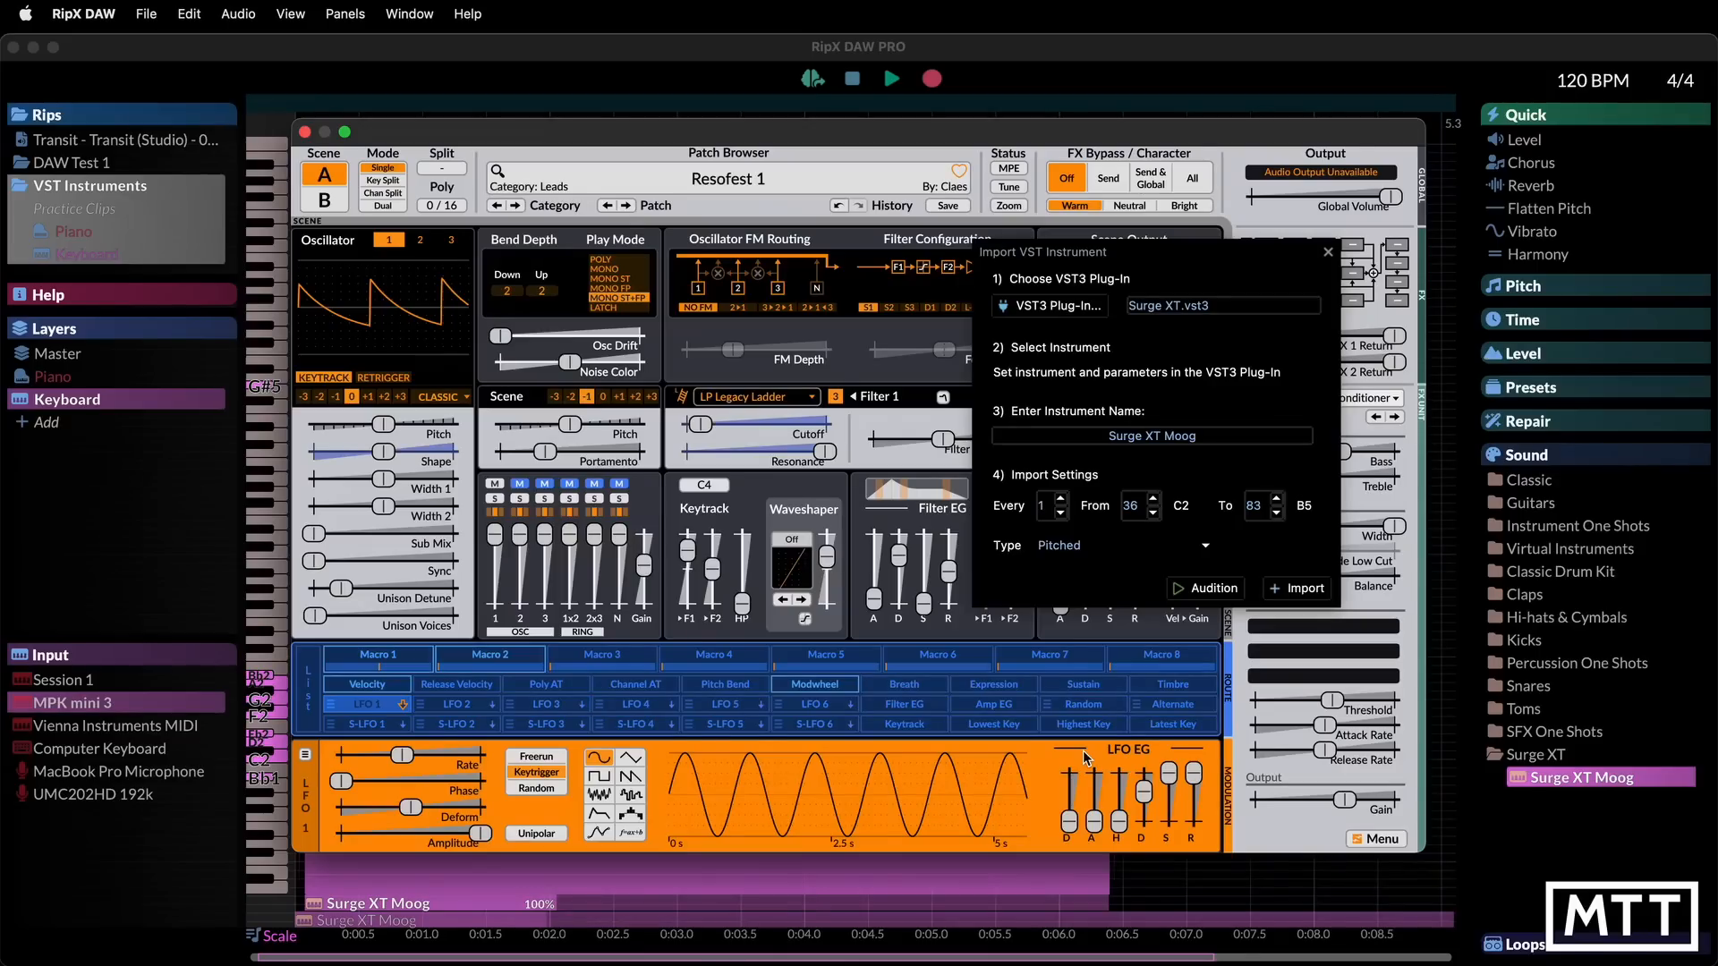
Audition the patch, name the instrument Surge XT Reso, and import it
left_click(1197, 591)
double_click(1179, 435)
type("Reso")
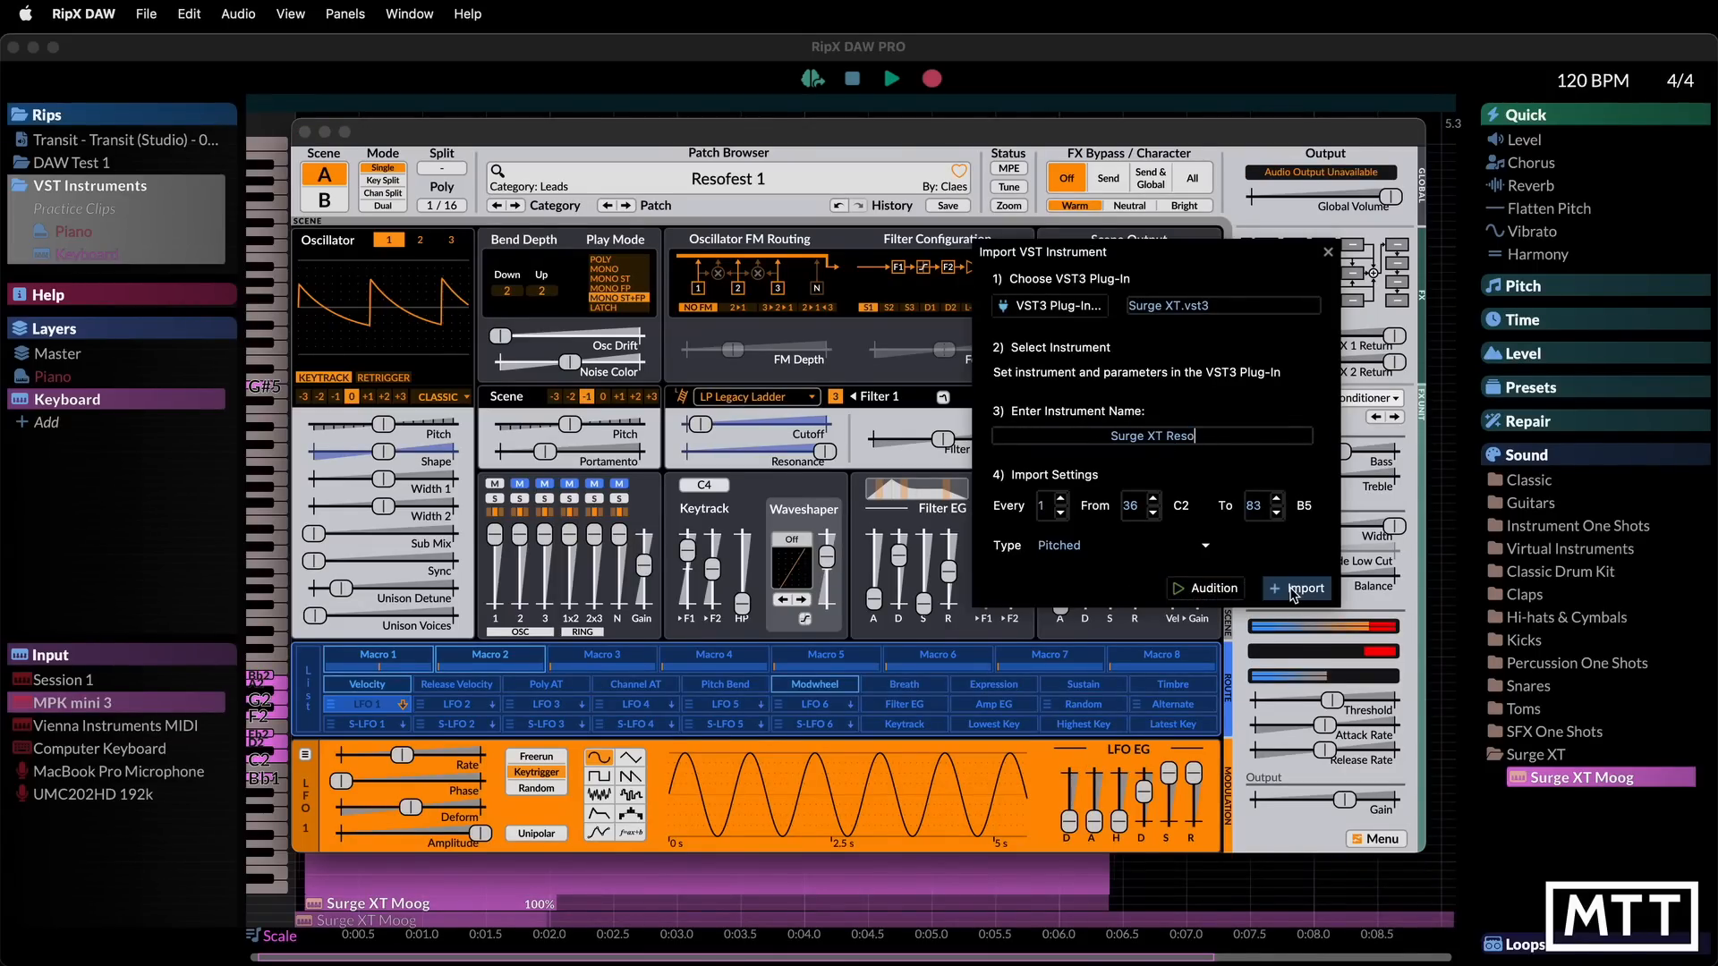
left_click(1294, 590)
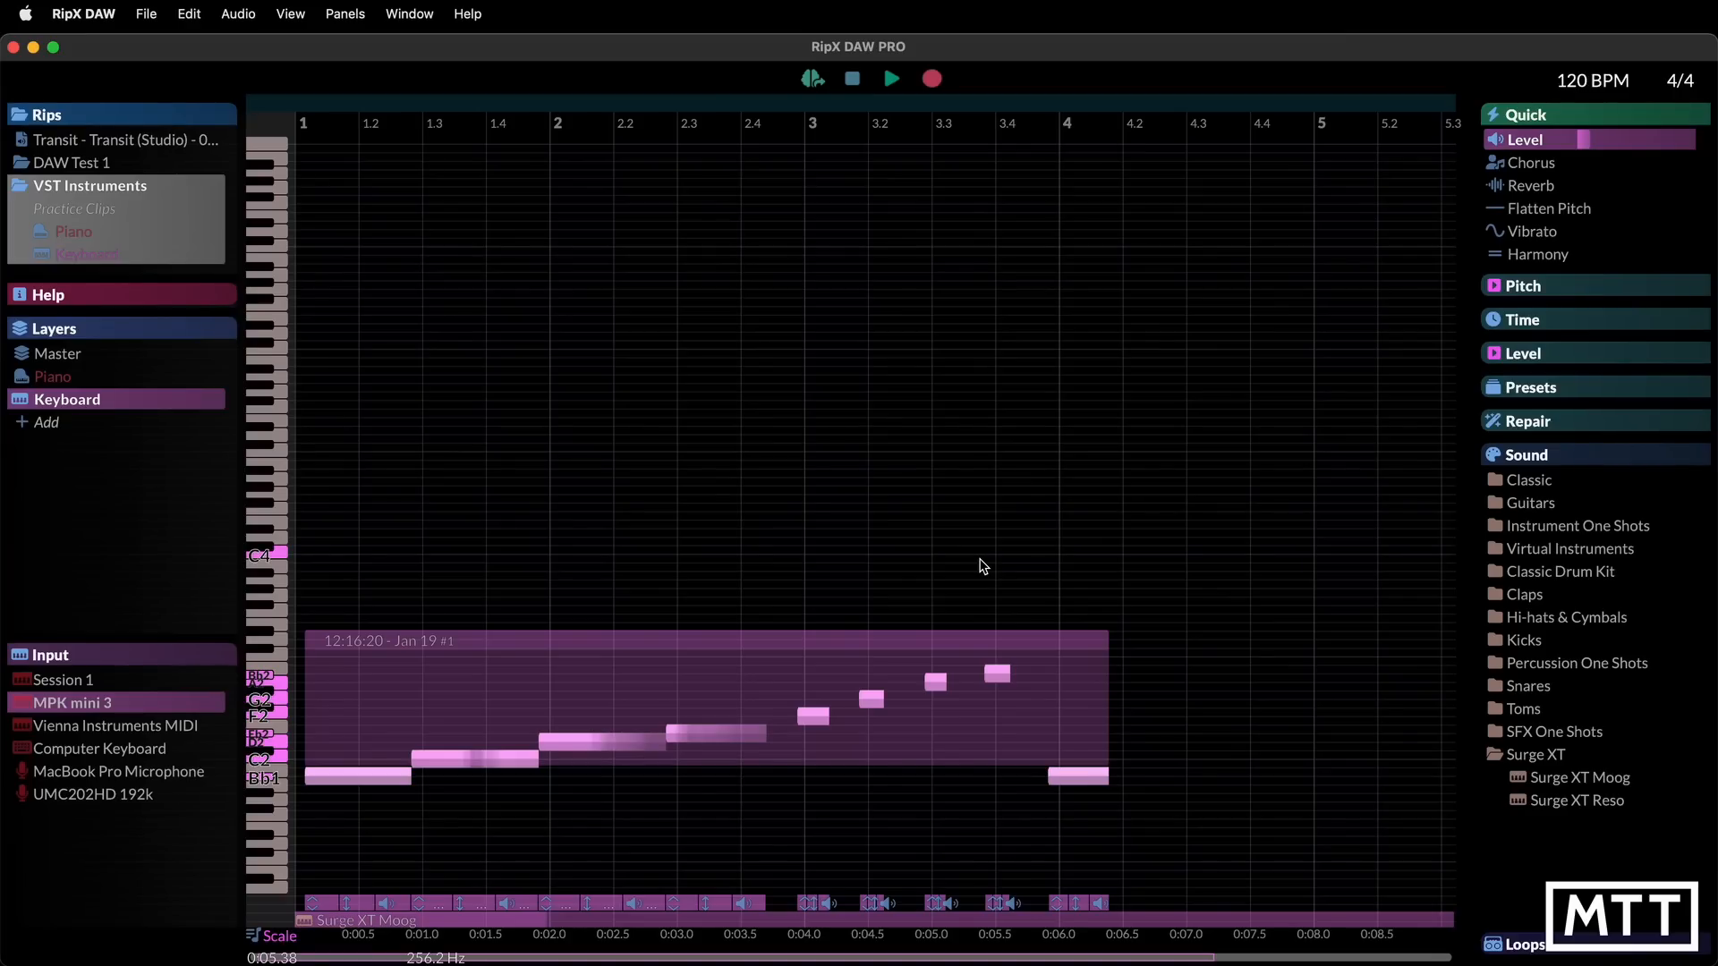
Play the recorded phrase and apply the Surge XT Reso sound at 100% to the selected notes
key("space")
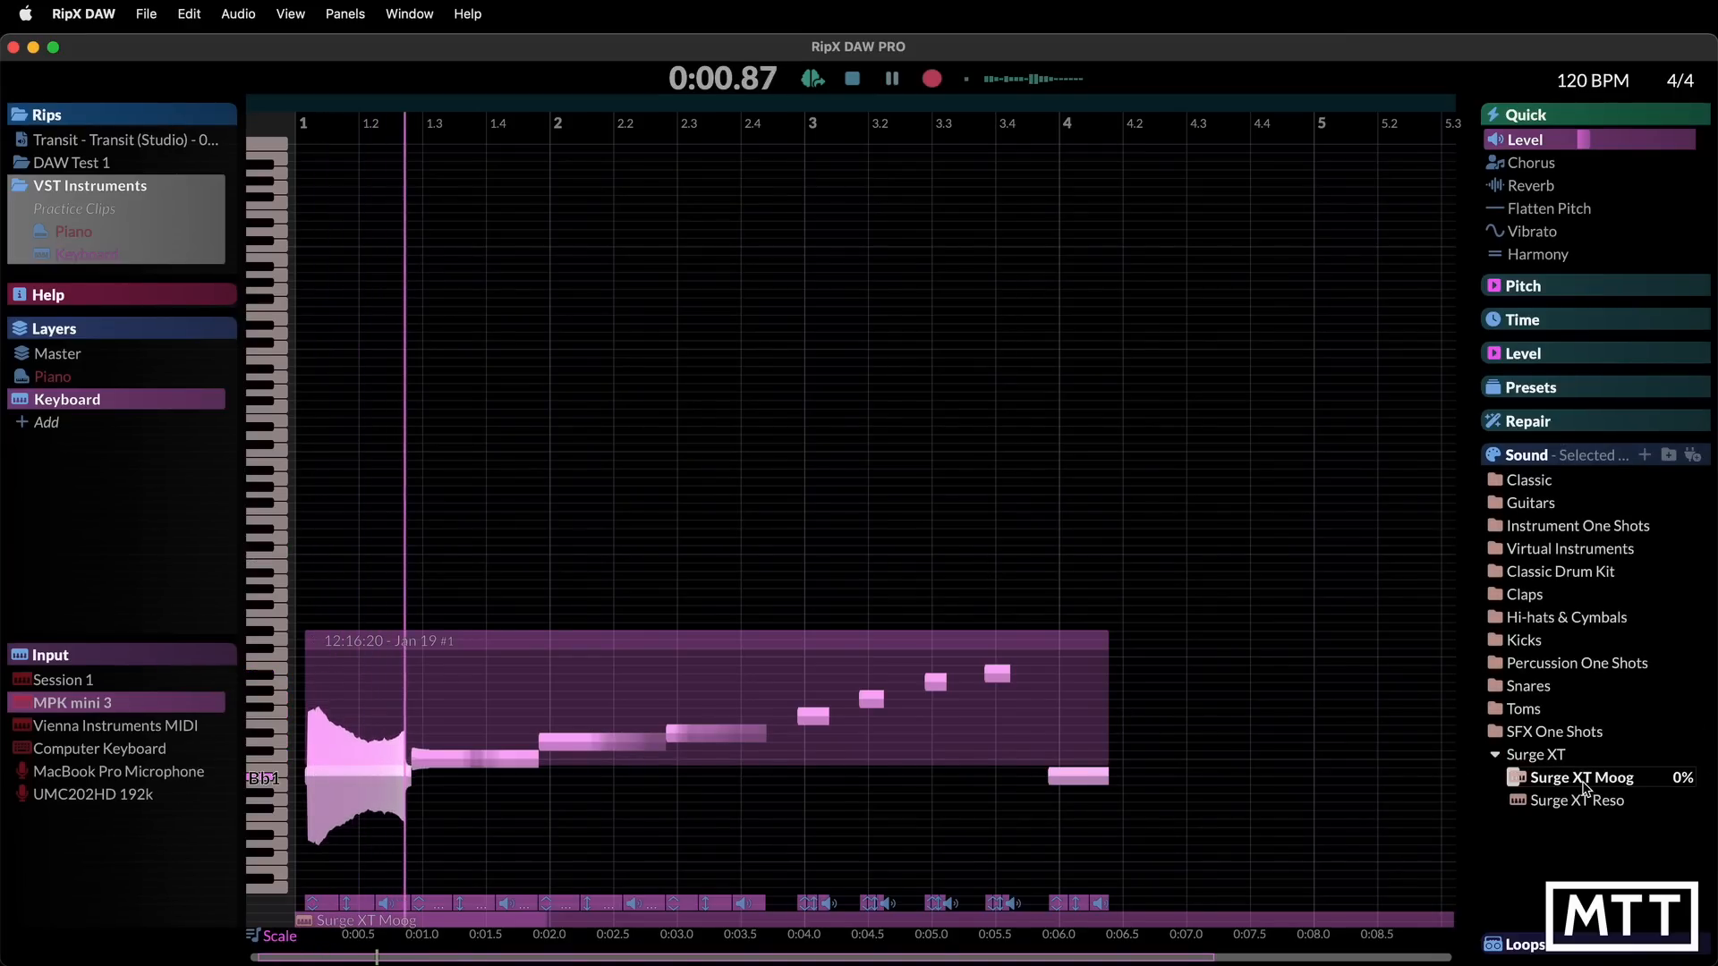
left_click(1563, 802)
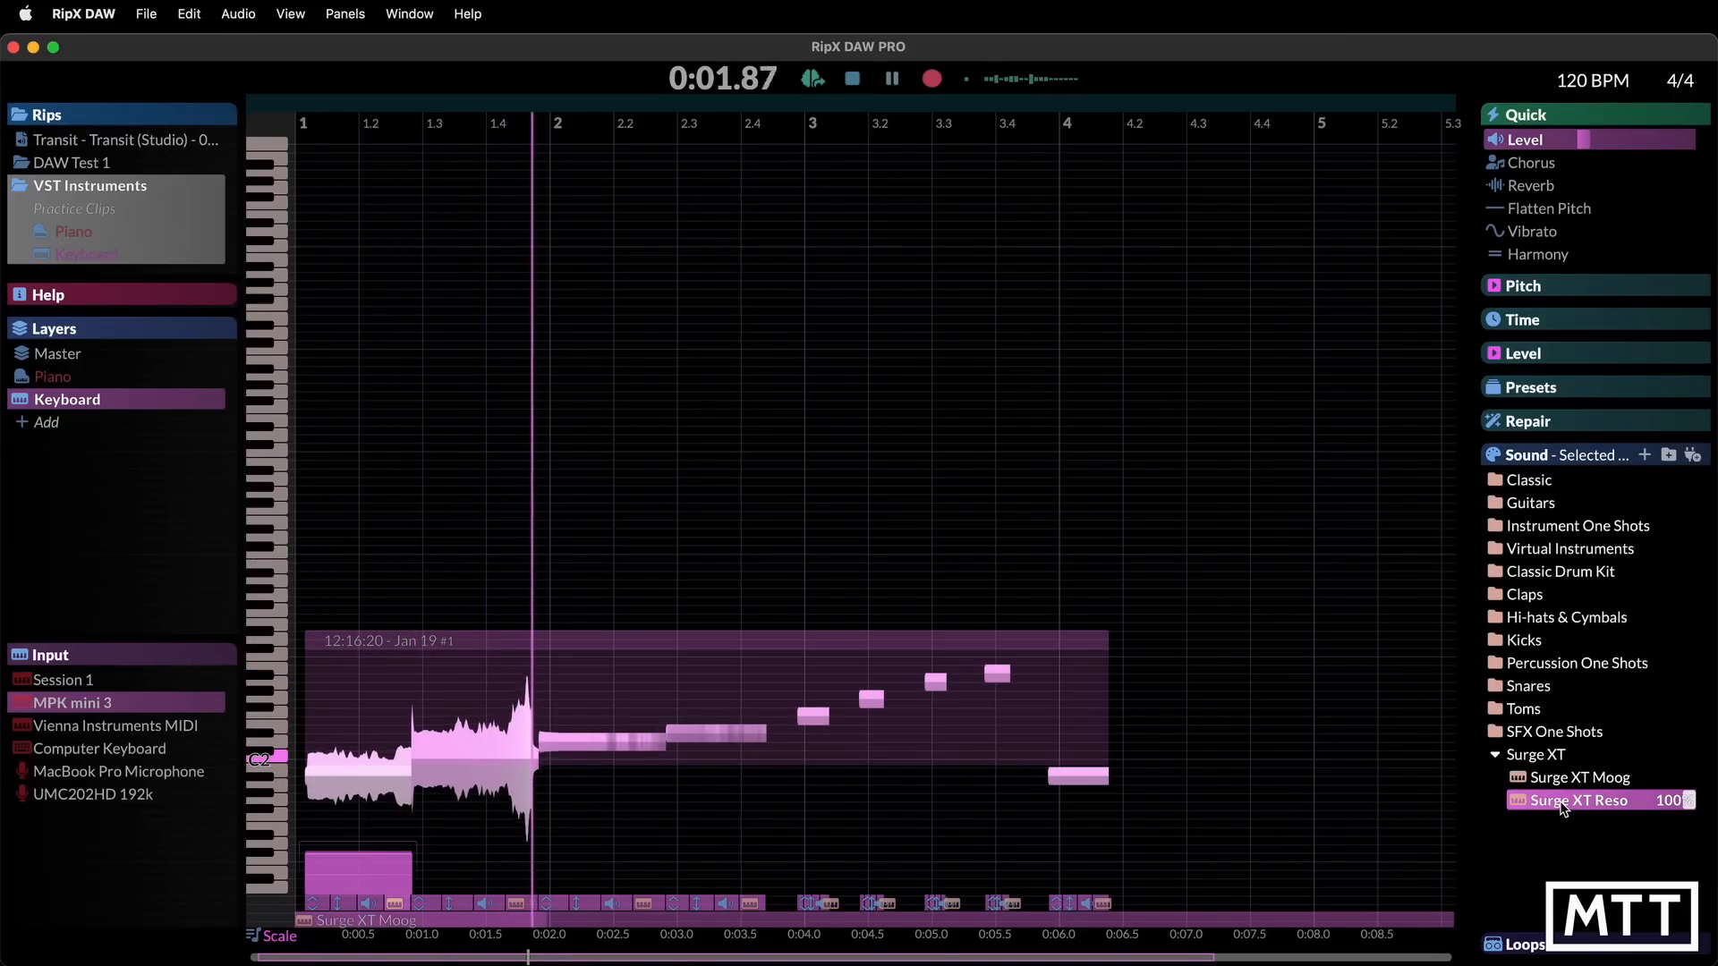
left_click(1607, 780)
left_click(1607, 799)
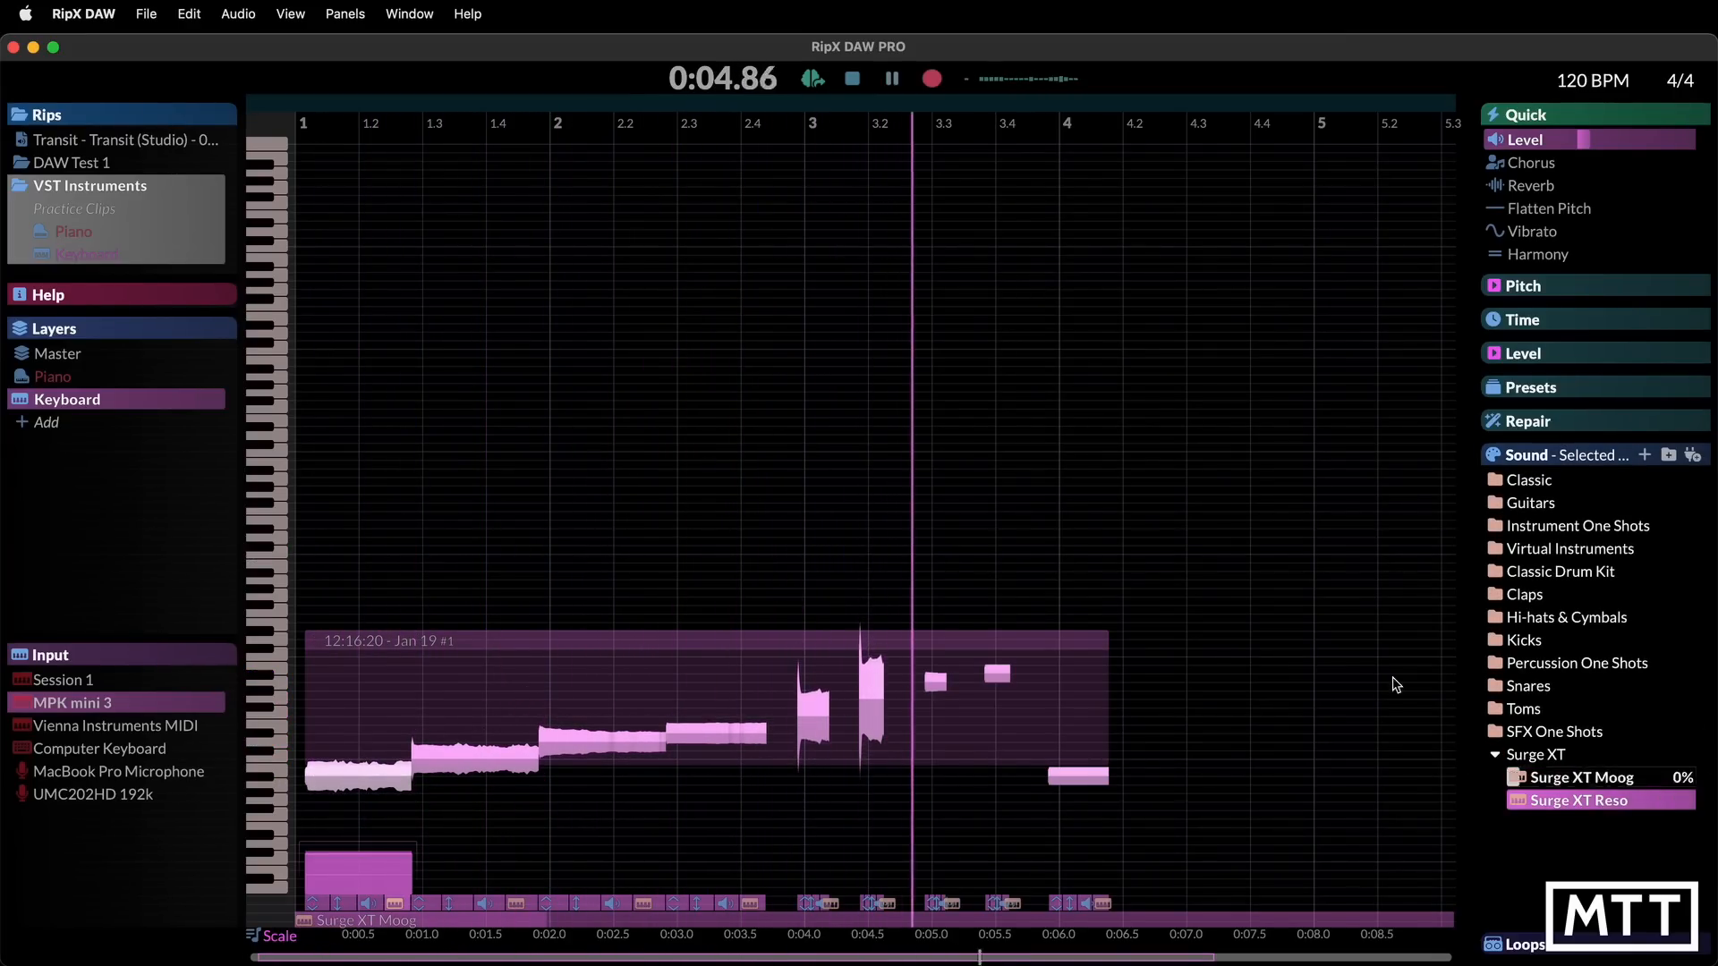
key("space")
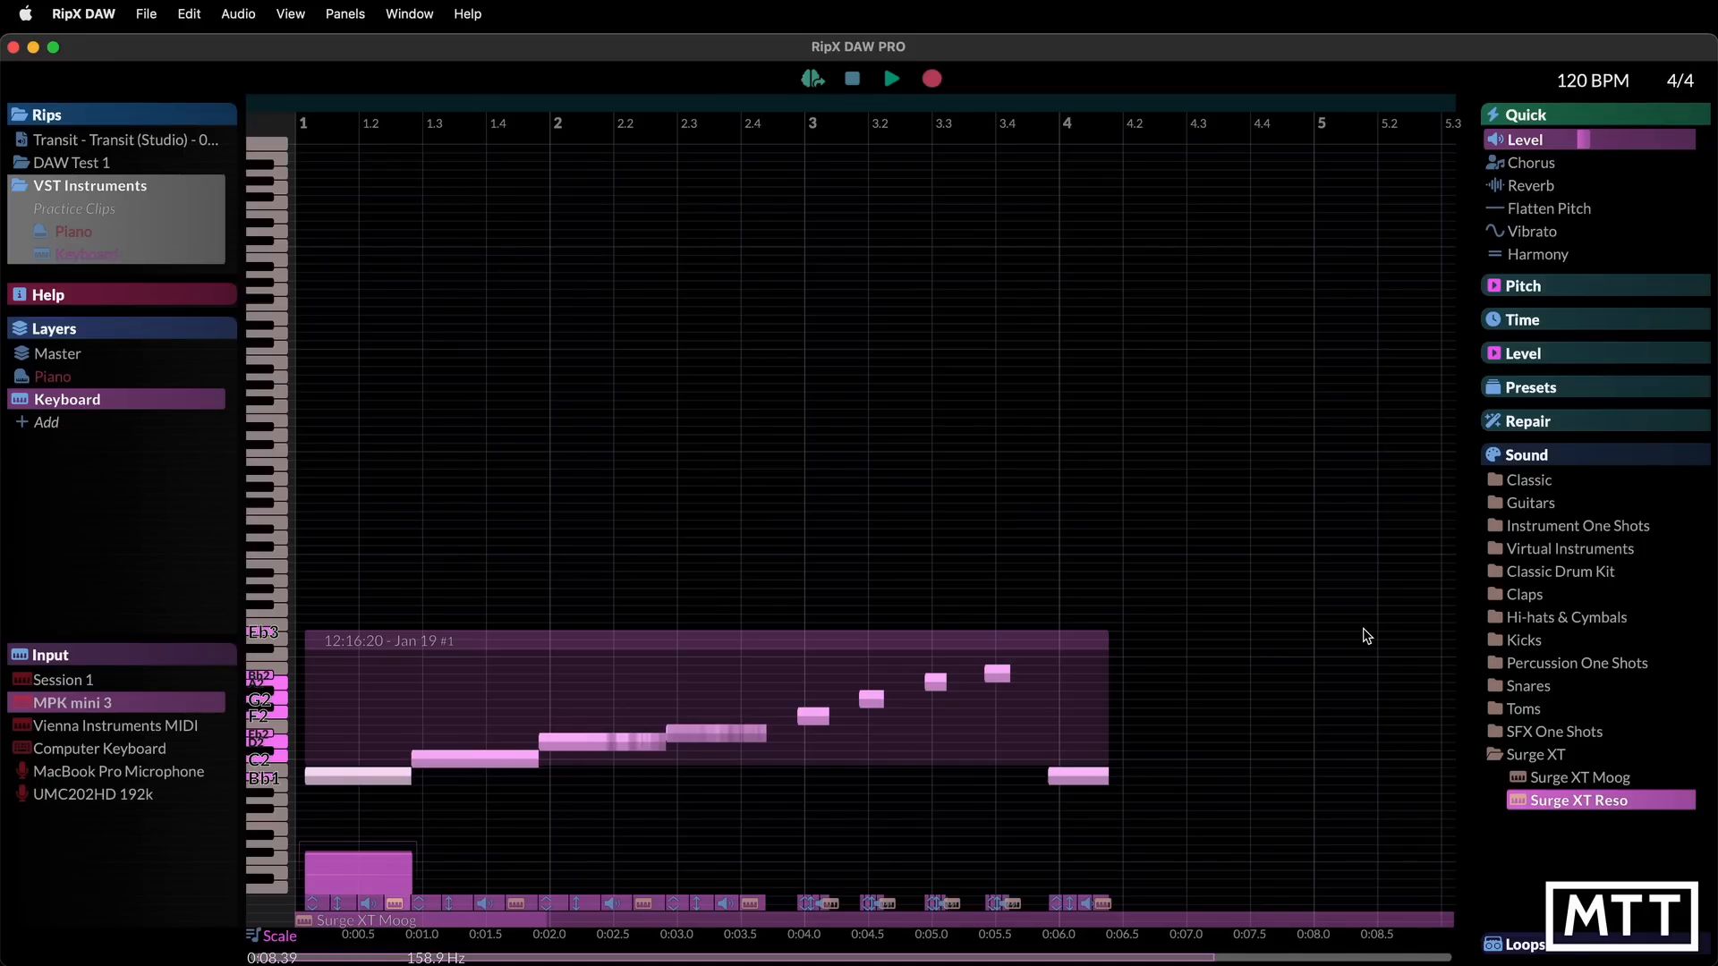
Switch the recorded notes to Surge XT Moog for comparison and return them to Surge XT Reso
left_click(1600, 784)
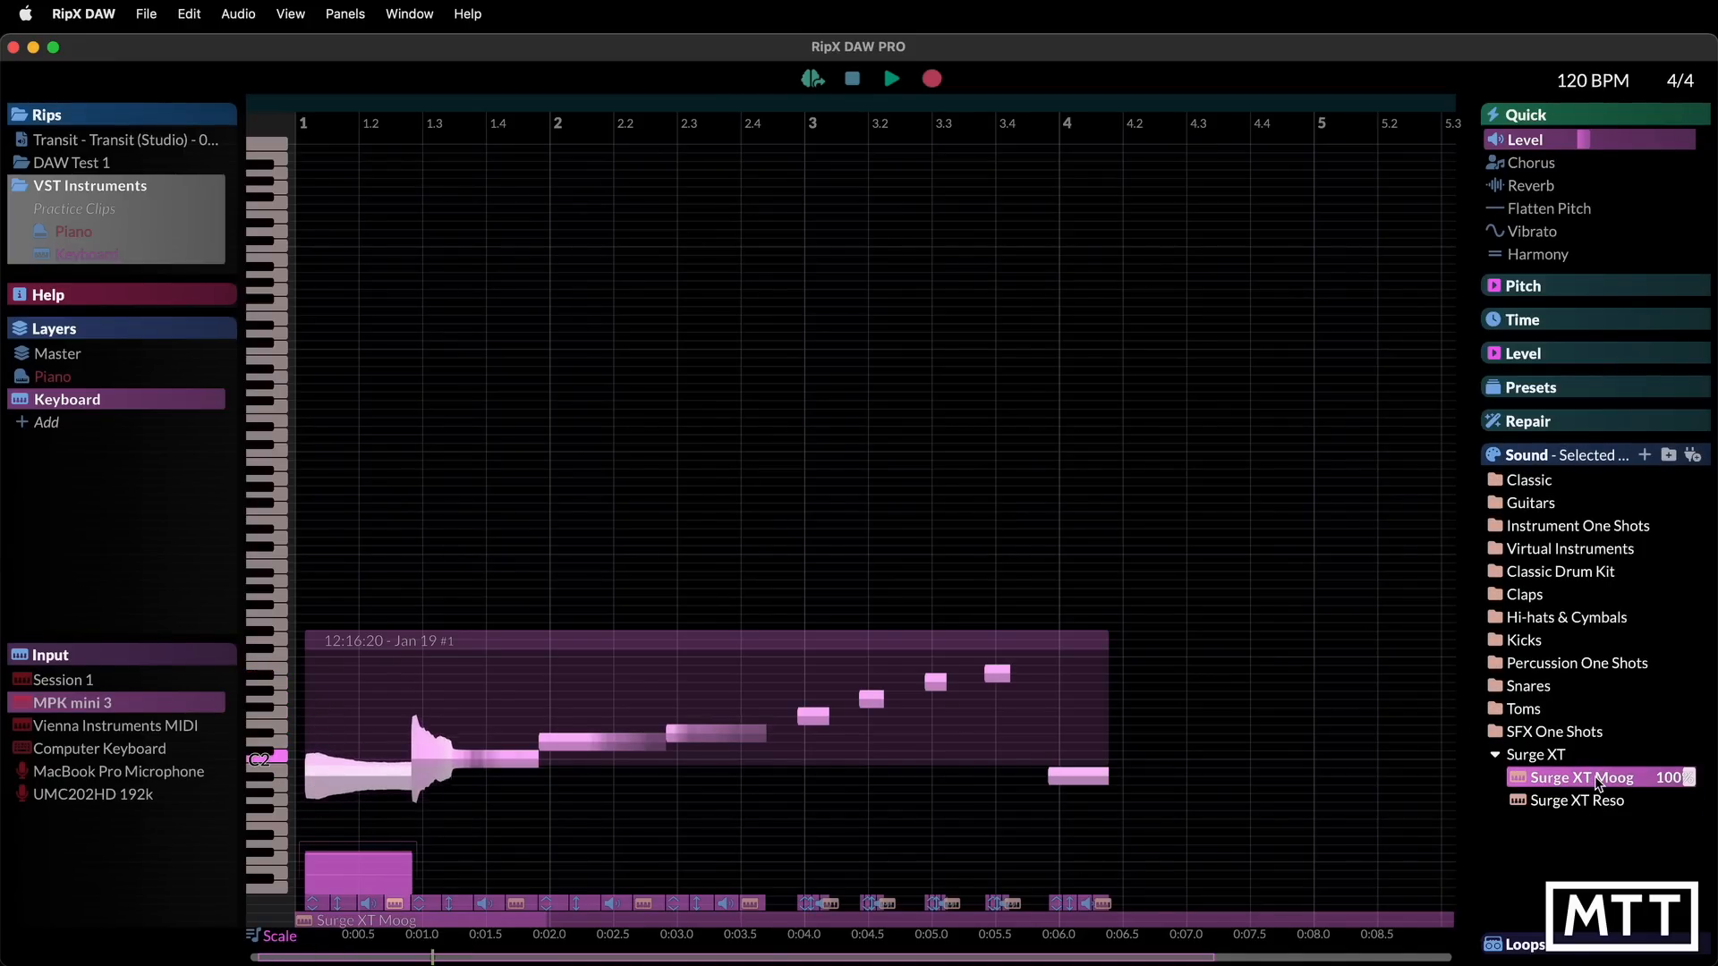
left_click(1586, 802)
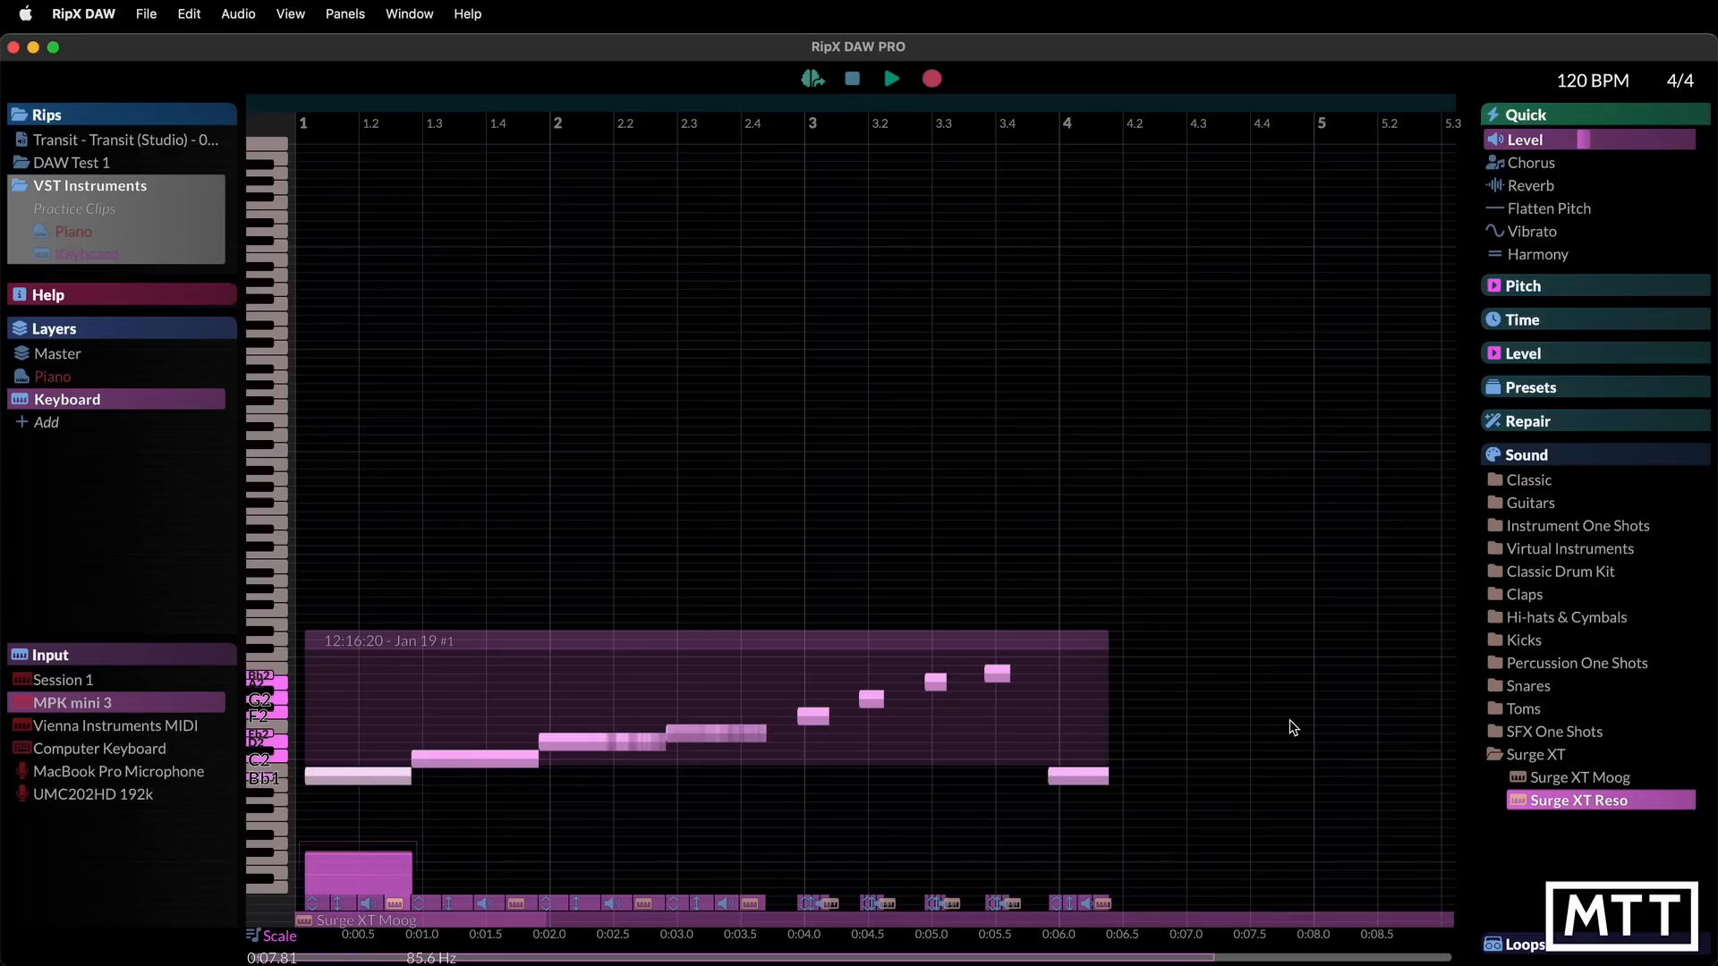
left_click(1151, 805)
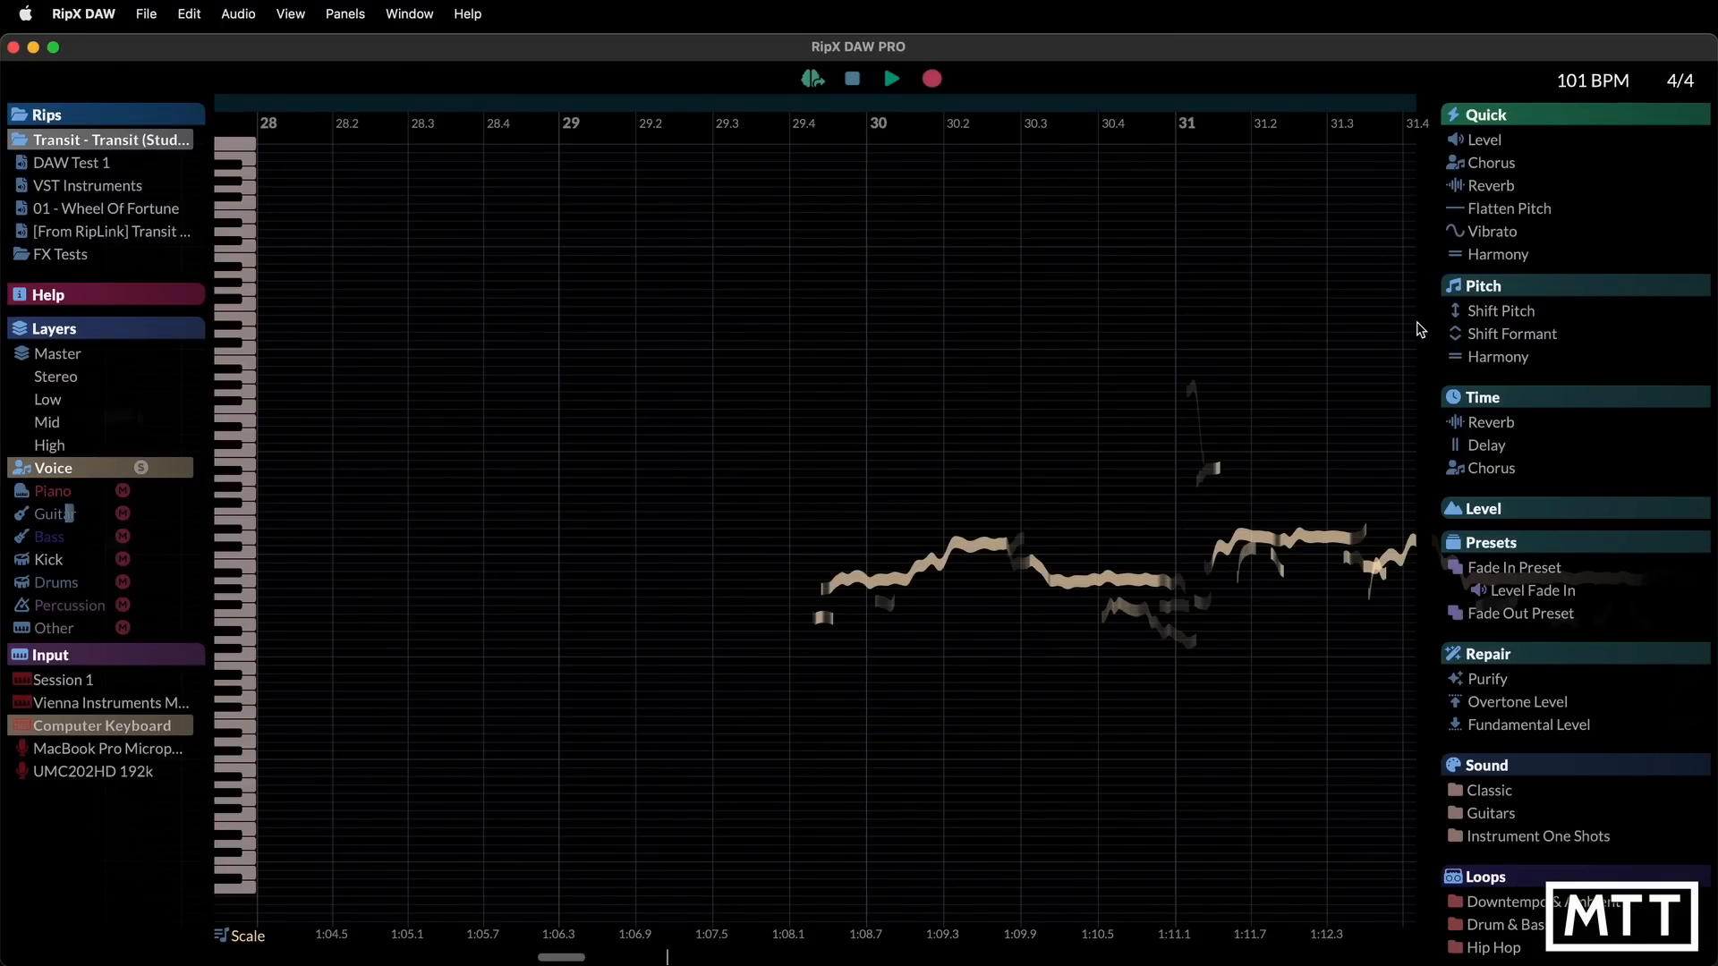
Widen the effects area to about half the window in the Transit project and shrink it back
left_click_drag(1432, 317, 988, 329)
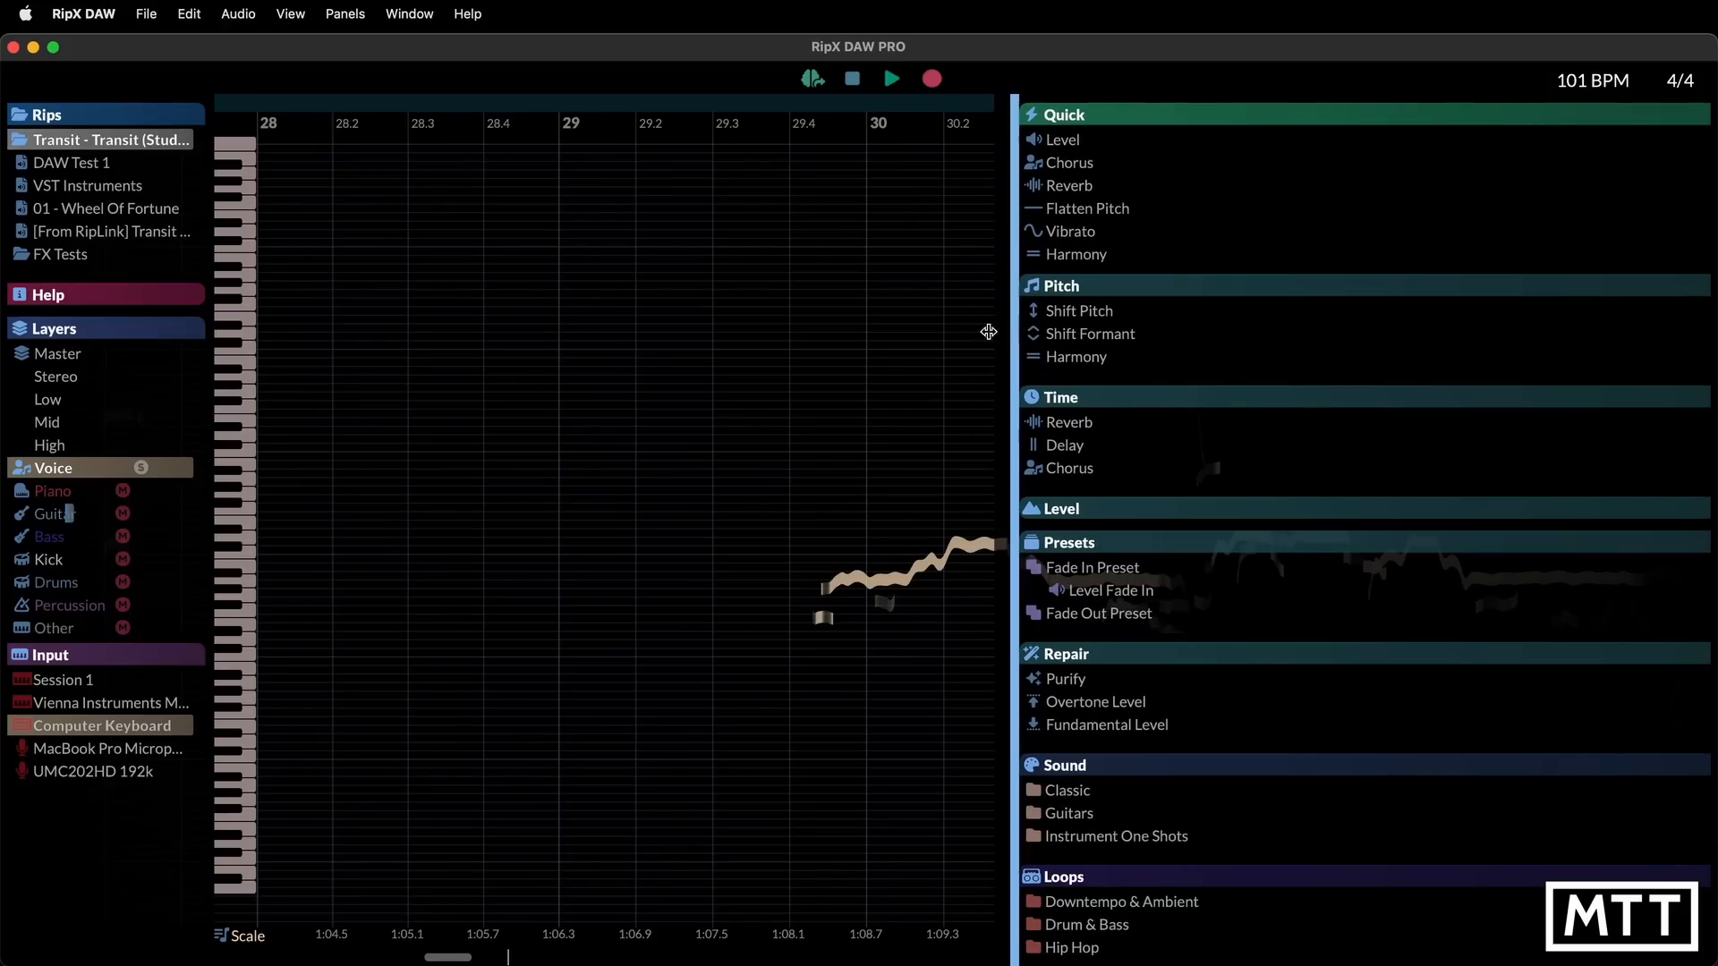
left_click_drag(851, 336, 1476, 428)
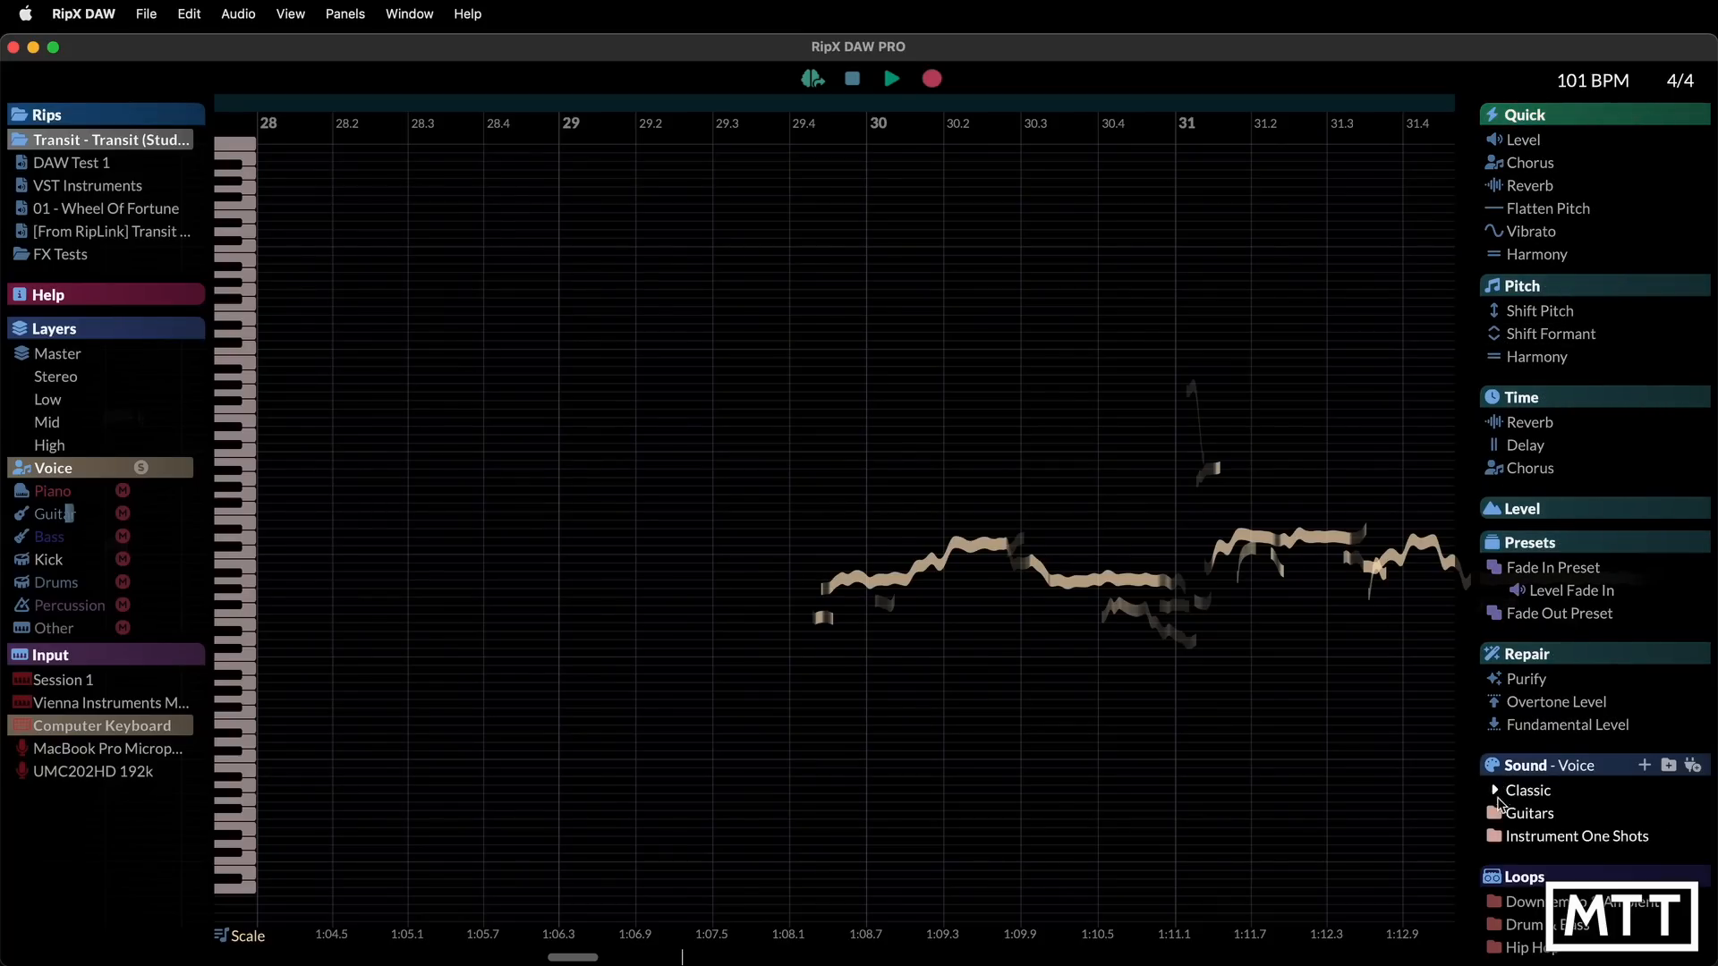
Compare the effects offered for the Guitar, Piano and Voice layers, finishing on the Voice layer
left_click(54, 515)
left_click(54, 505)
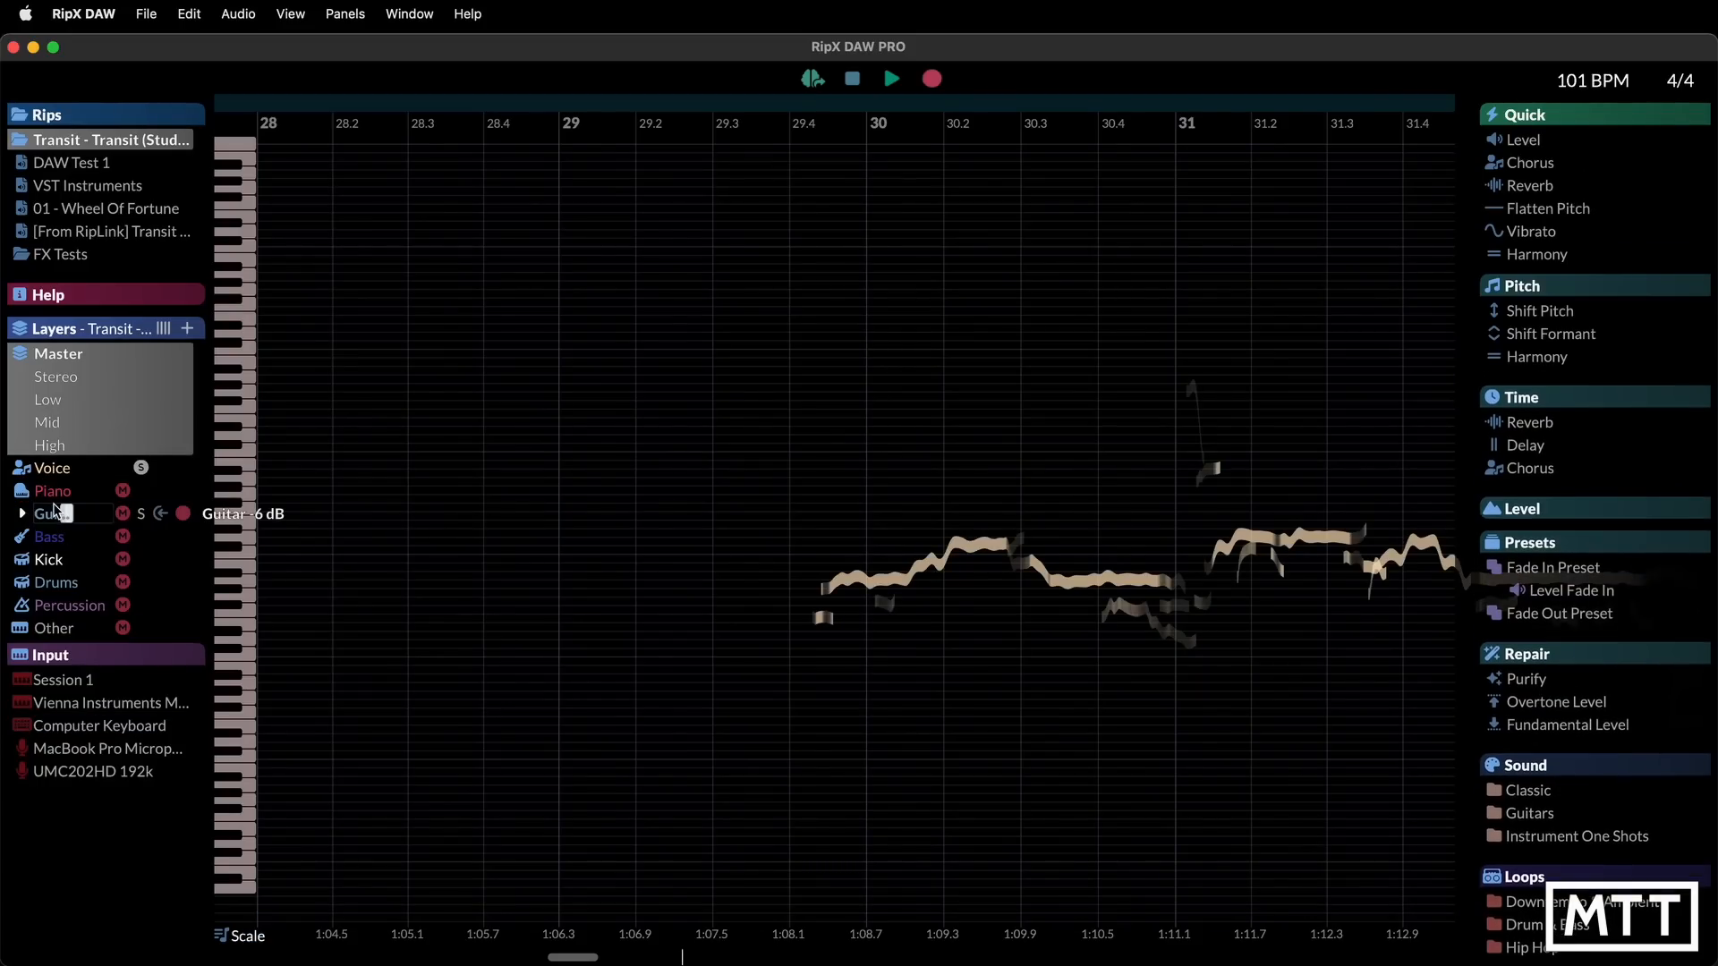
left_click(56, 513)
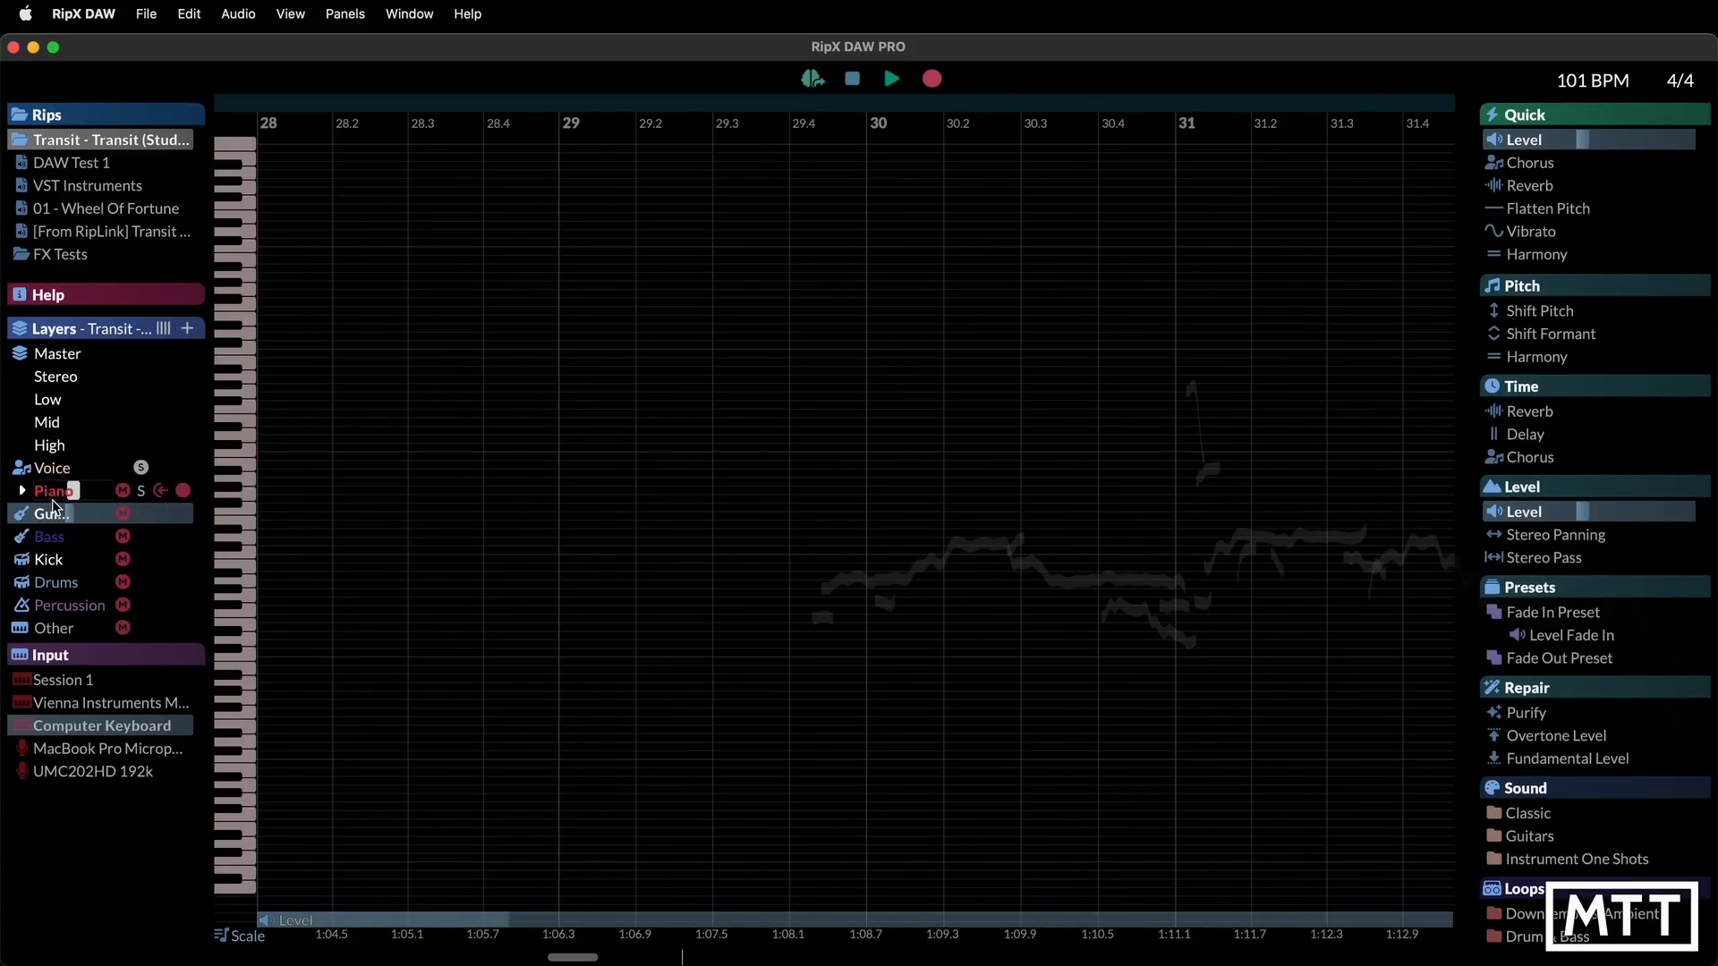
left_click(53, 488)
left_click(52, 467)
left_click(51, 490)
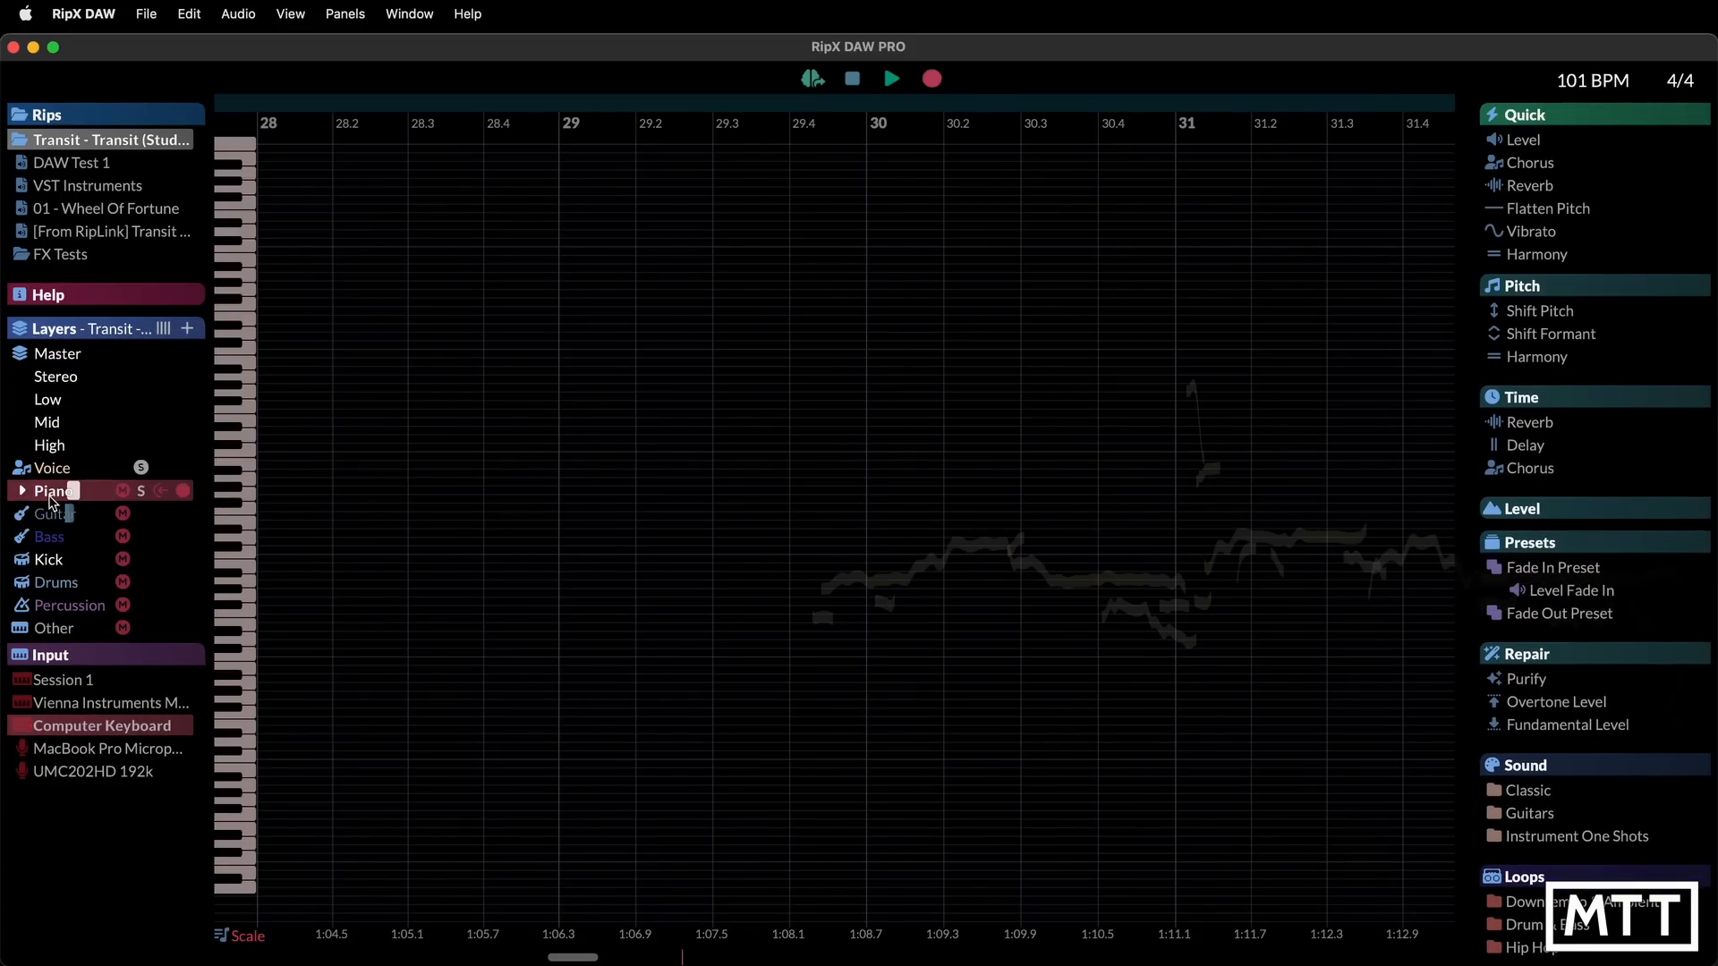
left_click(49, 519)
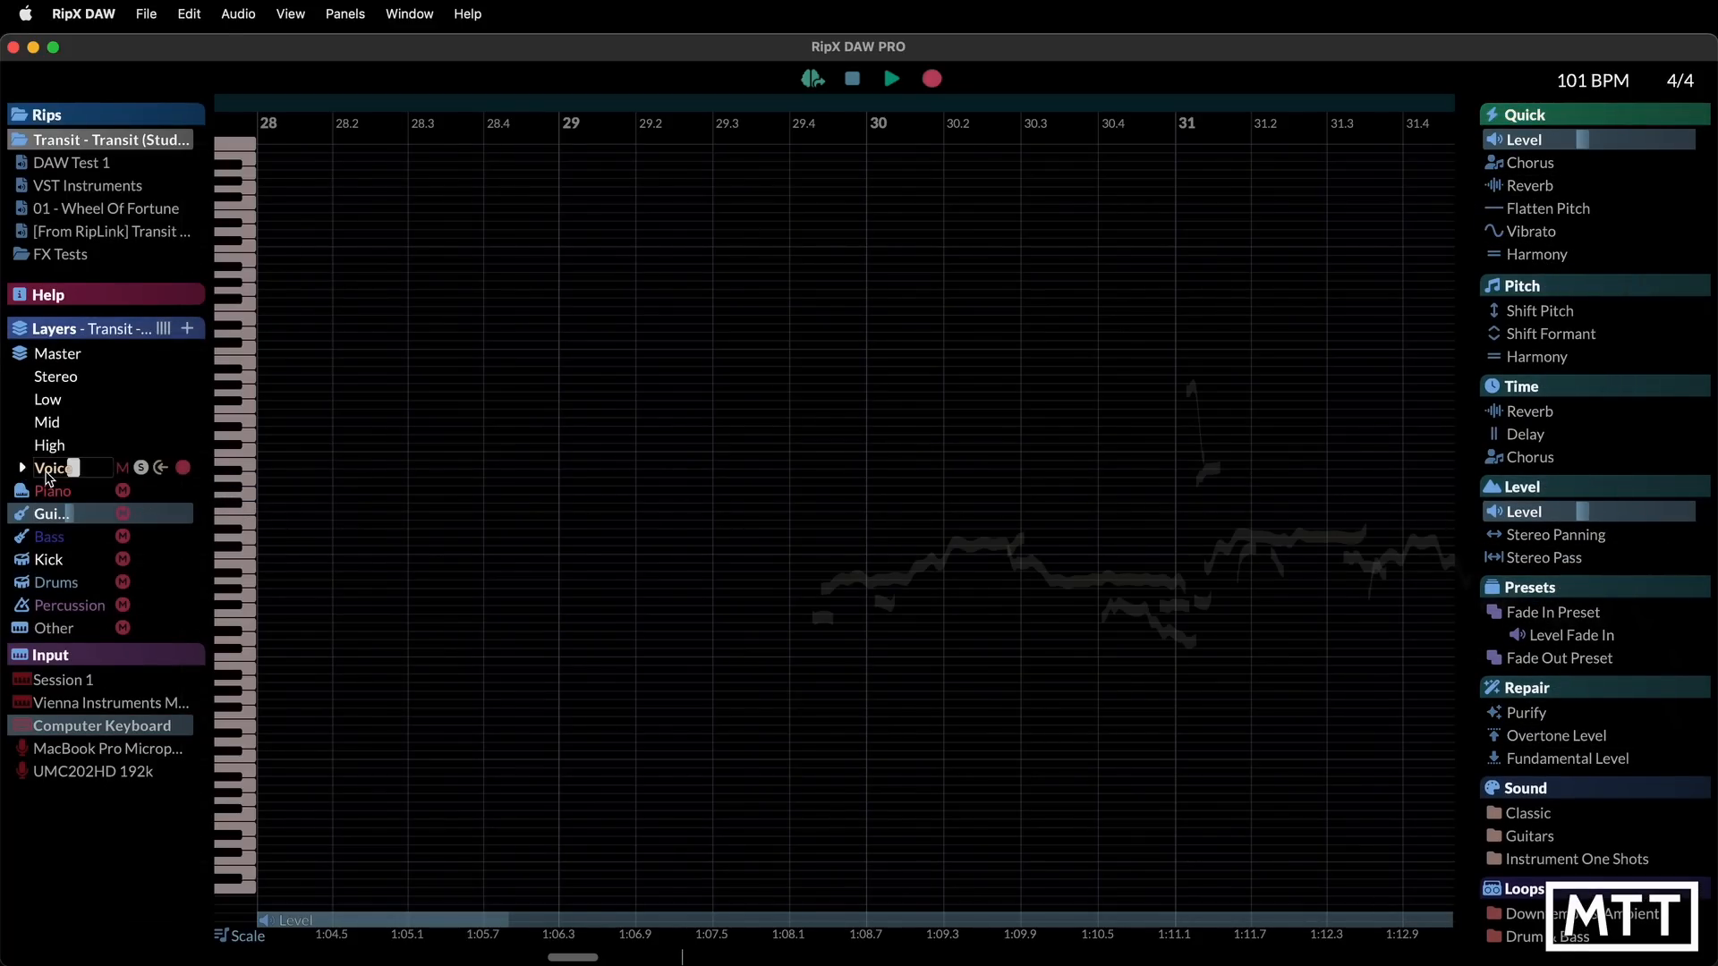
left_click(46, 473)
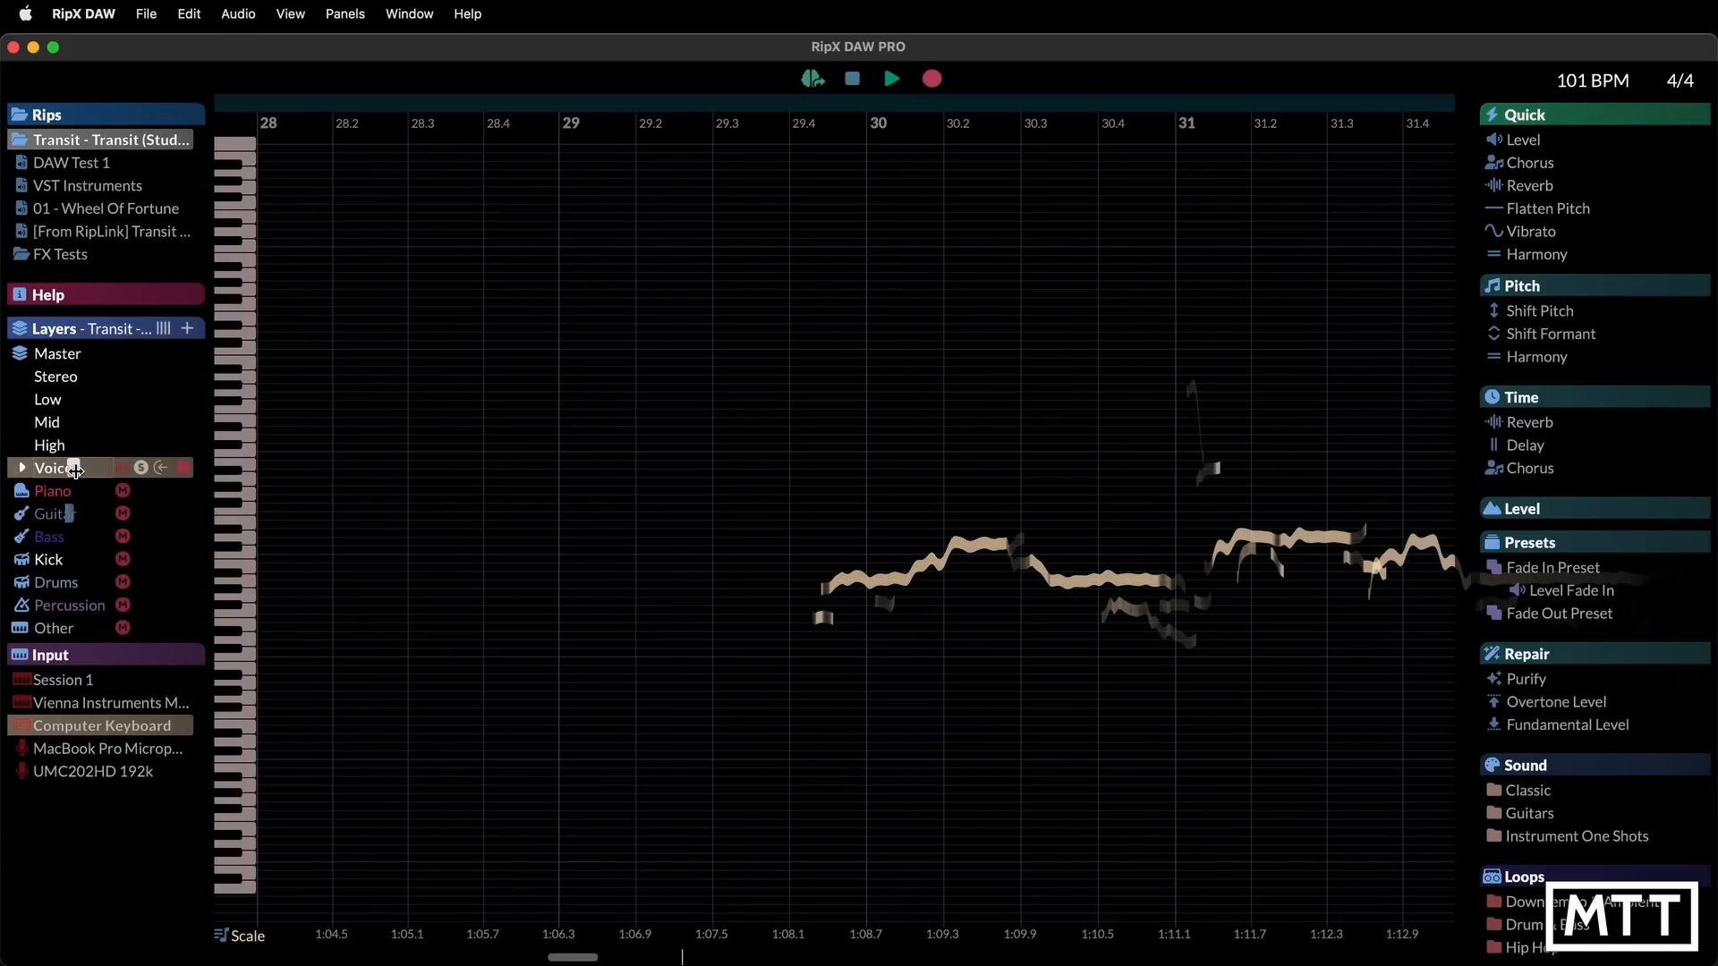
Lower the Voice layer's volume and return it to its original level
left_click_drag(74, 468, 46, 469)
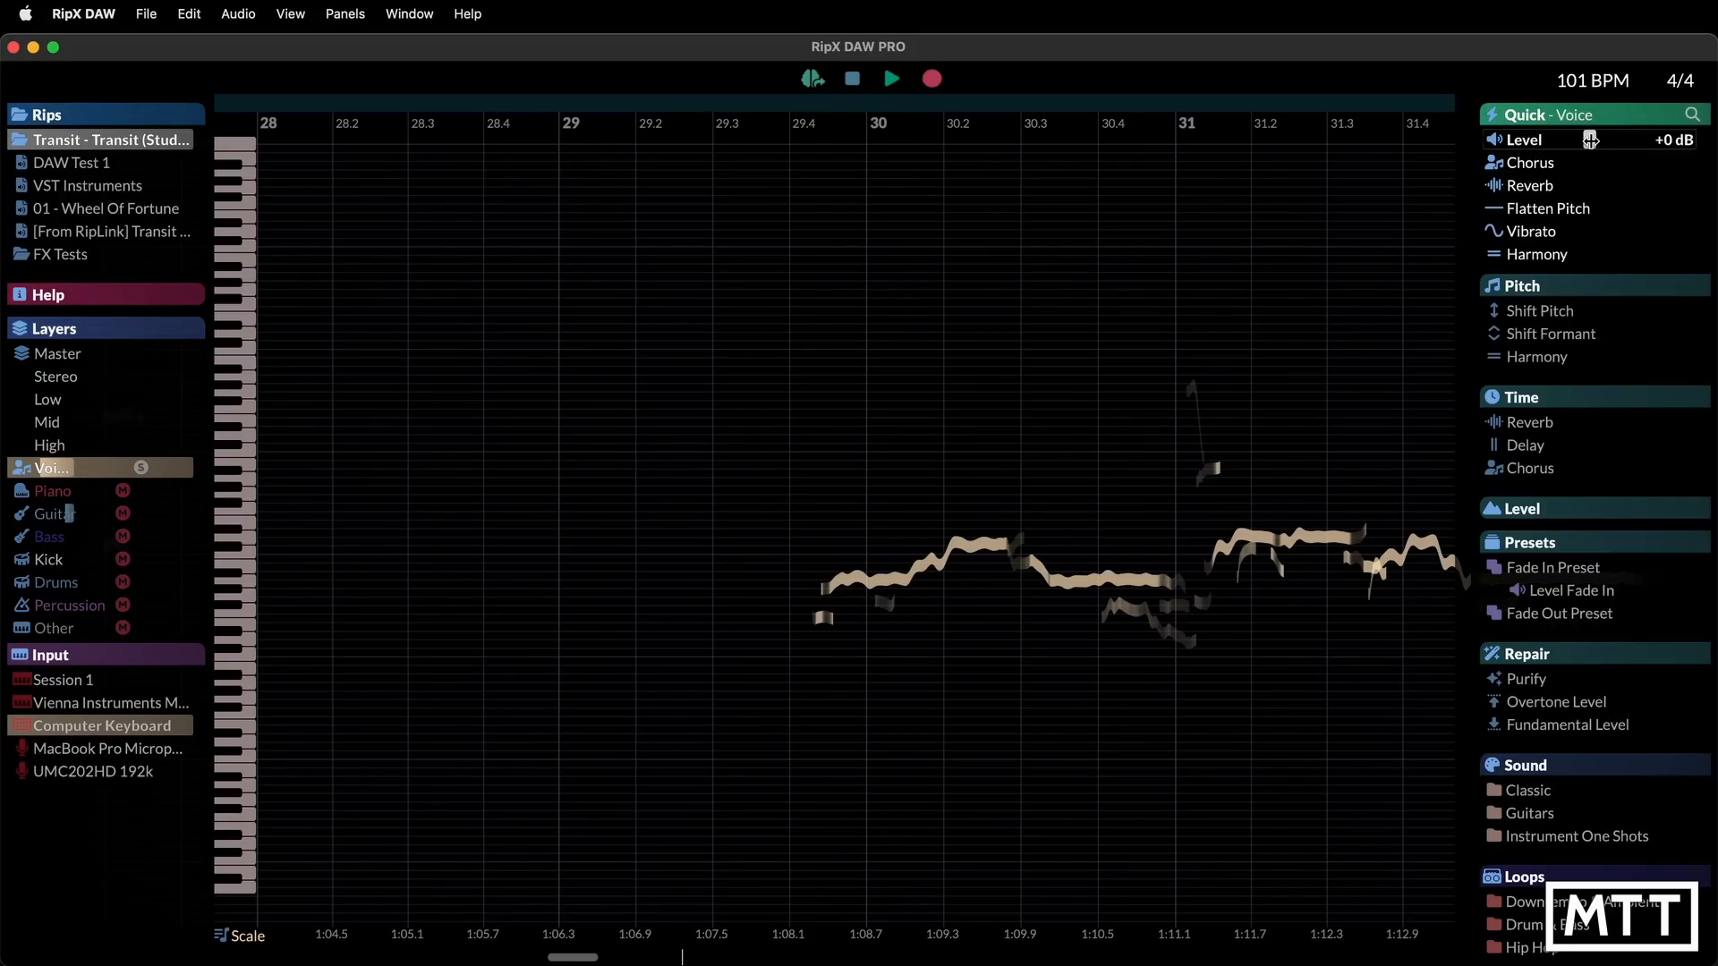
left_click_drag(45, 468, 73, 468)
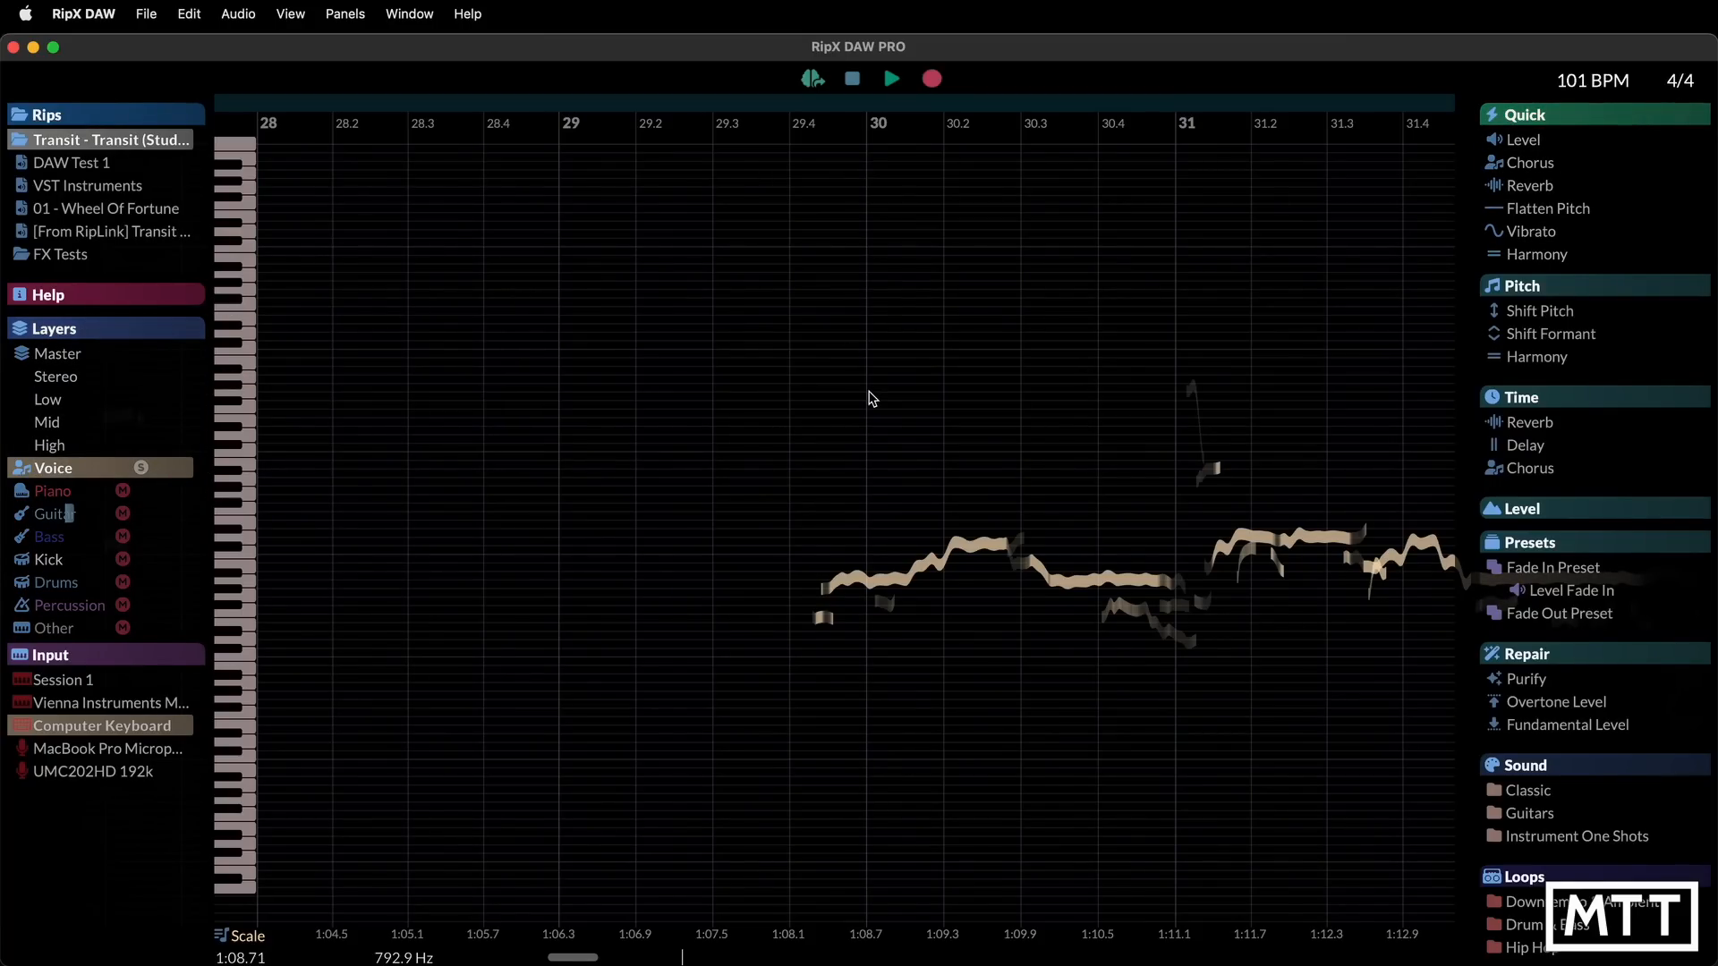
Widen the effects area slightly while keeping the Voice layer selected
mouse_move(1610, 151)
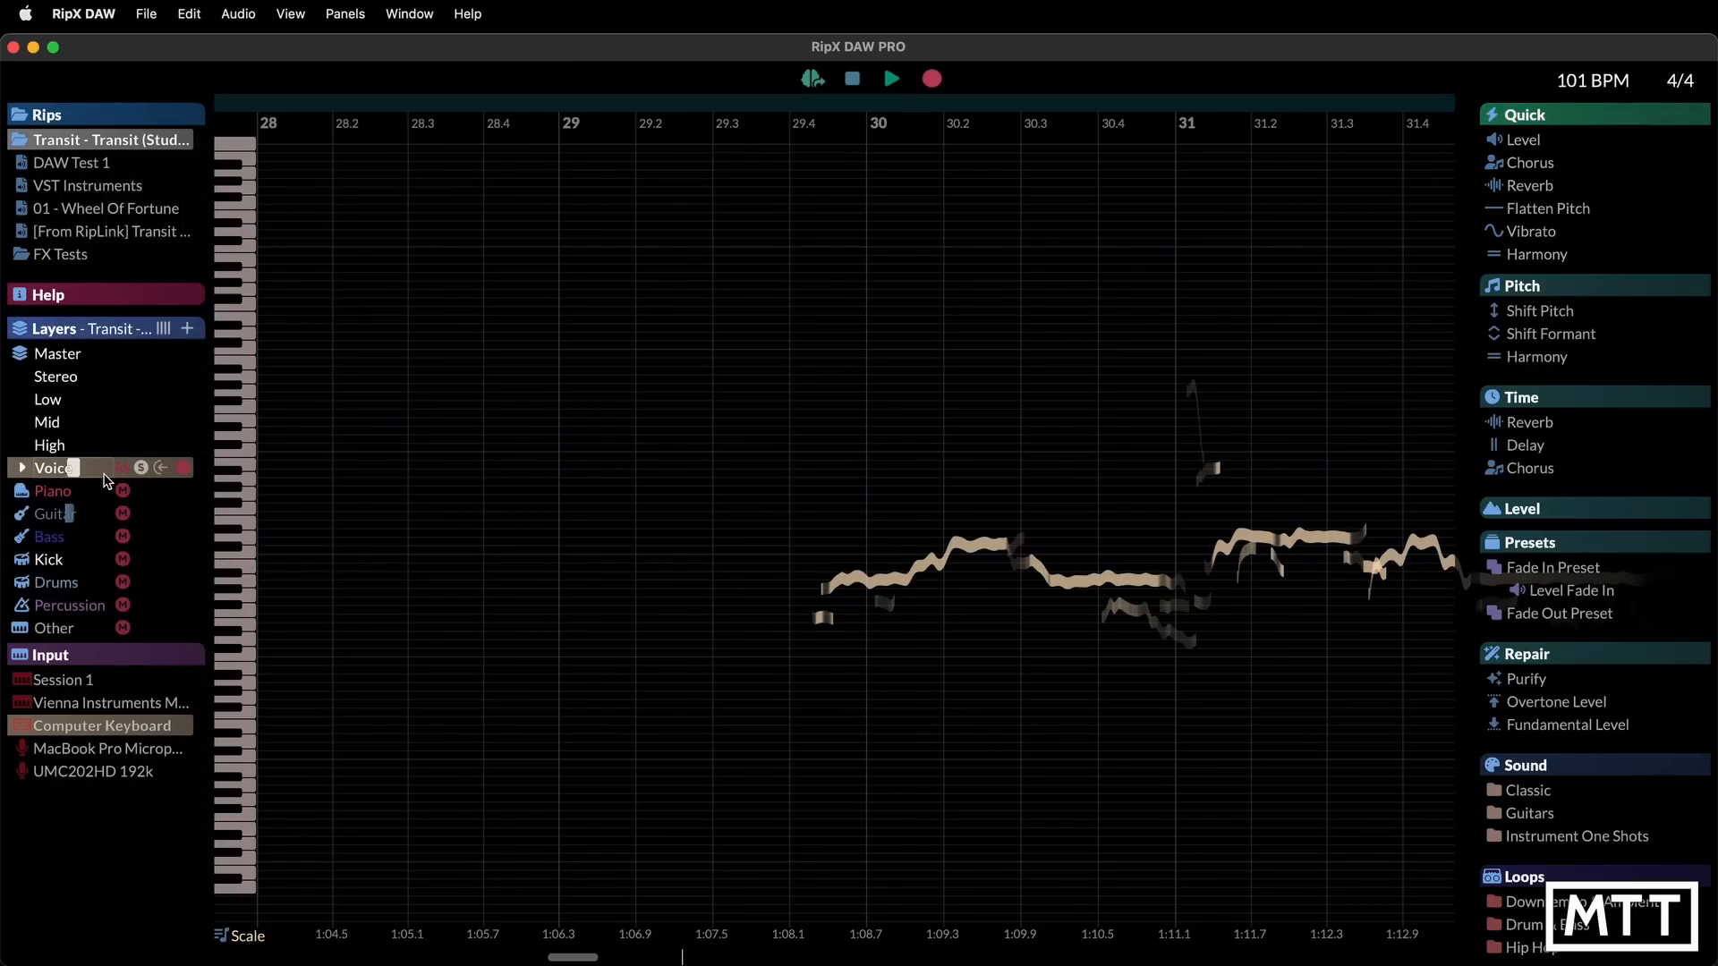
mouse_move(1507, 168)
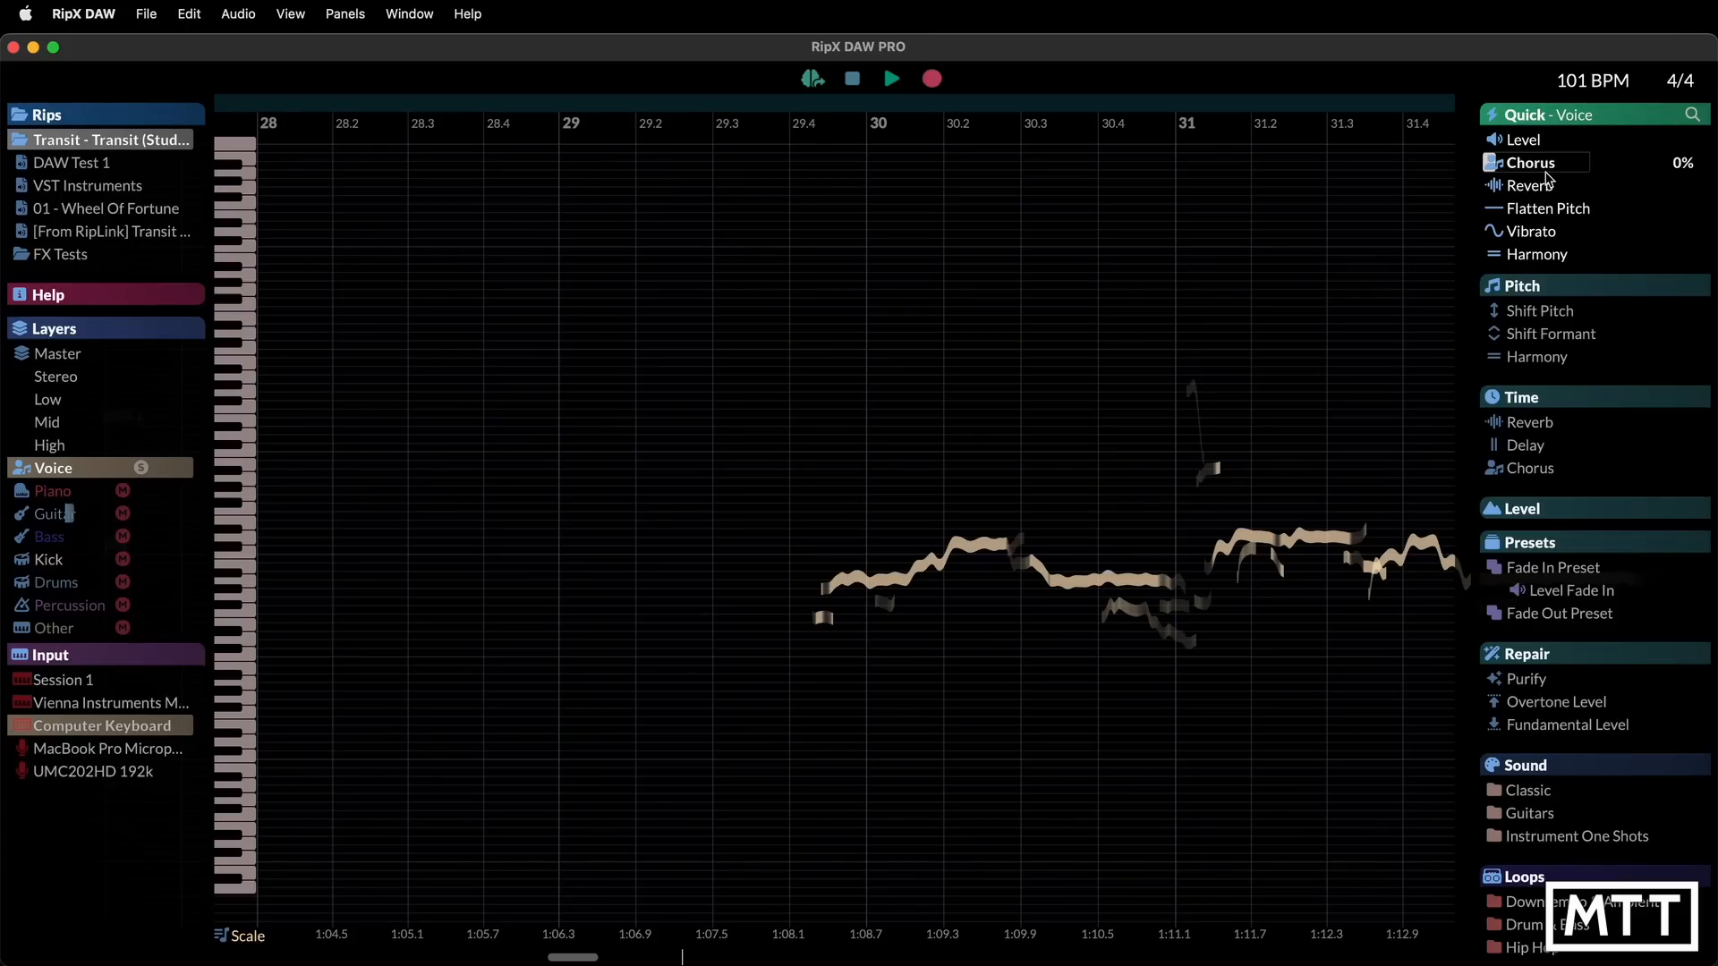
left_click_drag(1474, 187, 1435, 186)
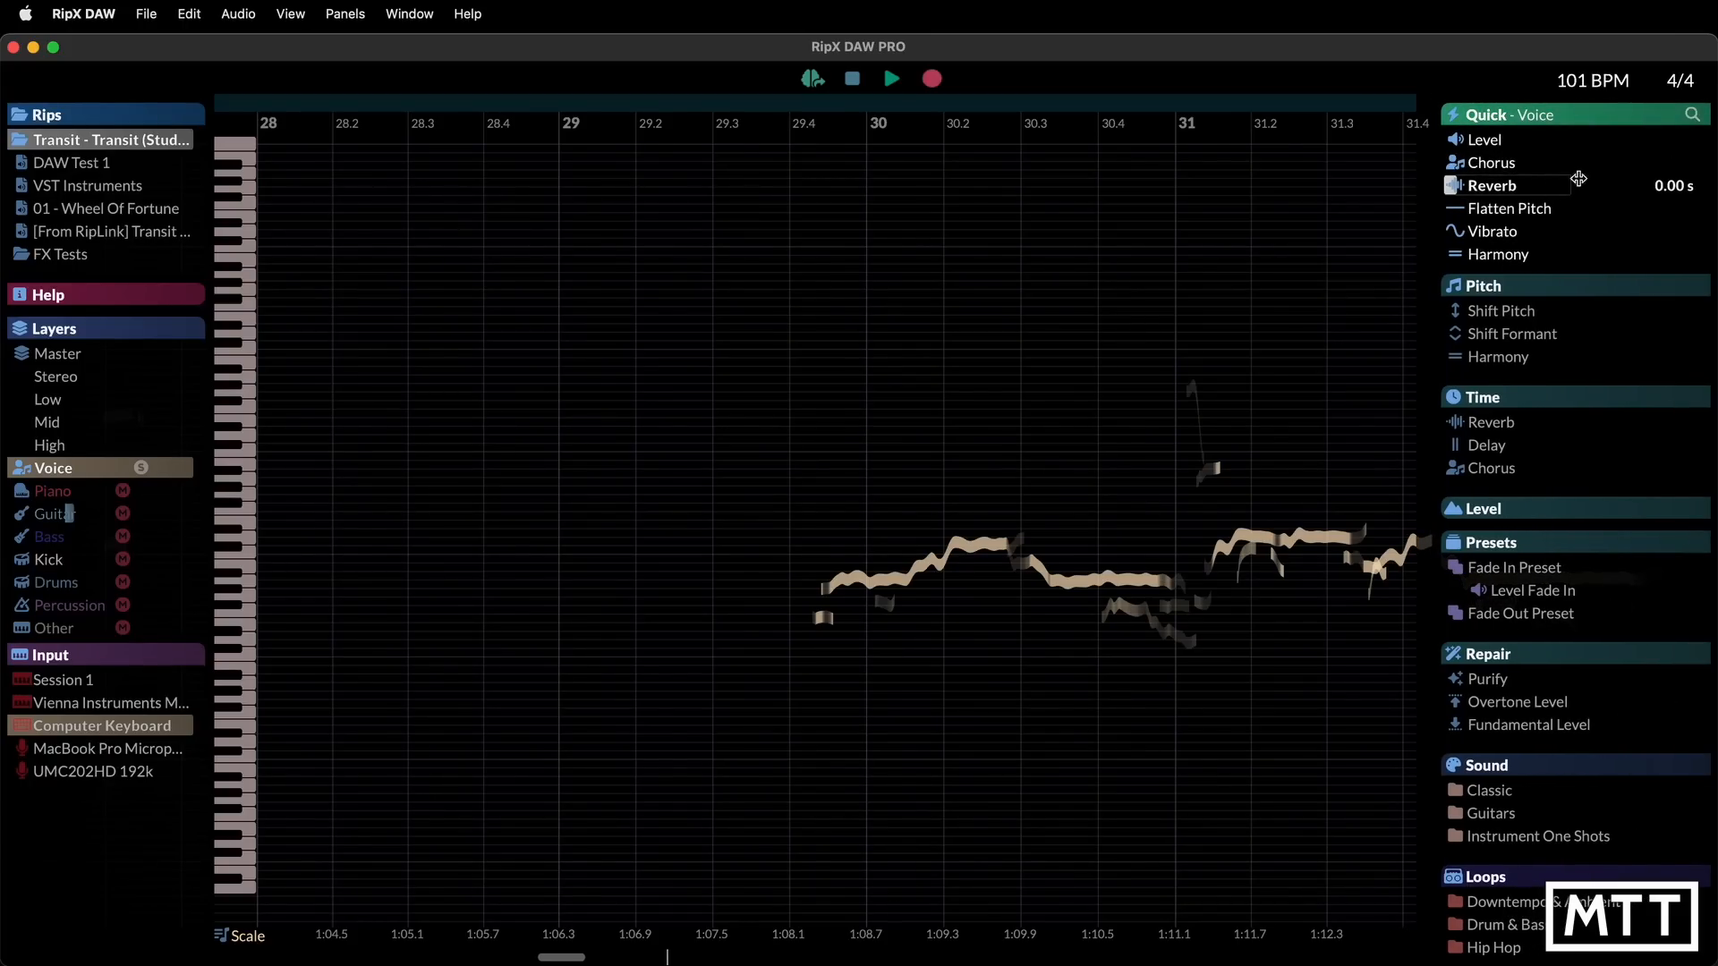
Try the Chorus quick effect on the Voice layer
left_click(1518, 164)
left_click(1518, 165)
left_click(1518, 164)
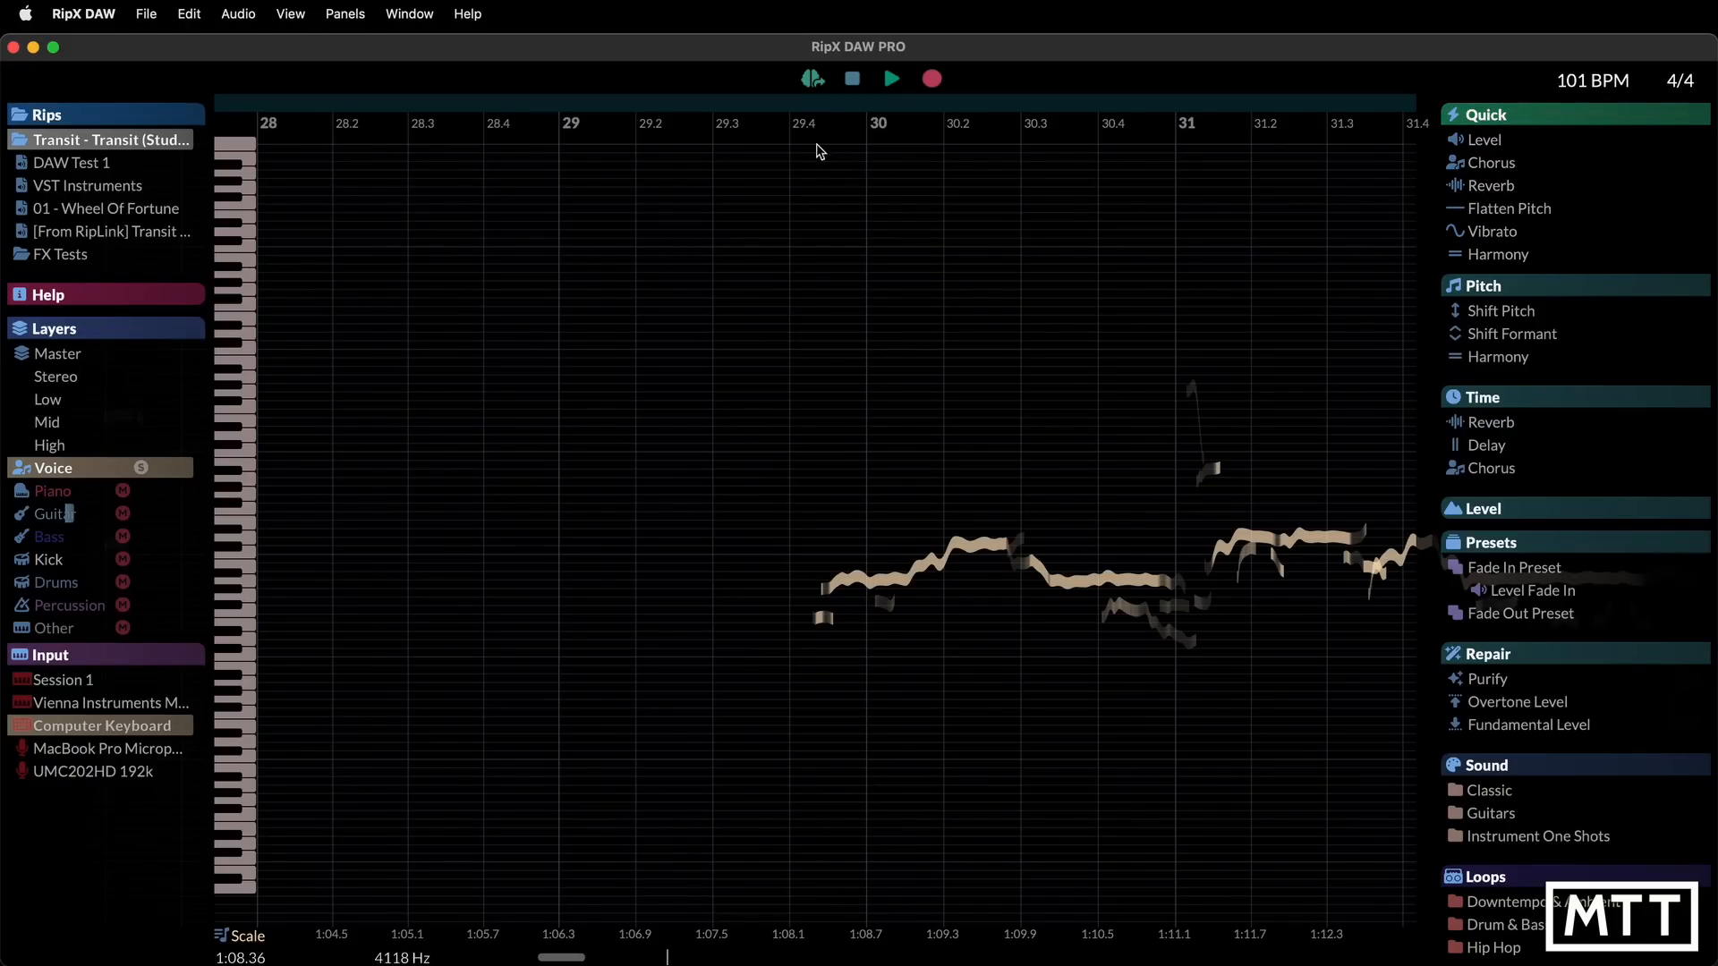
Play the unprocessed Voice layer from beat 29.4 to hear its phrase without effects
left_click(789, 339)
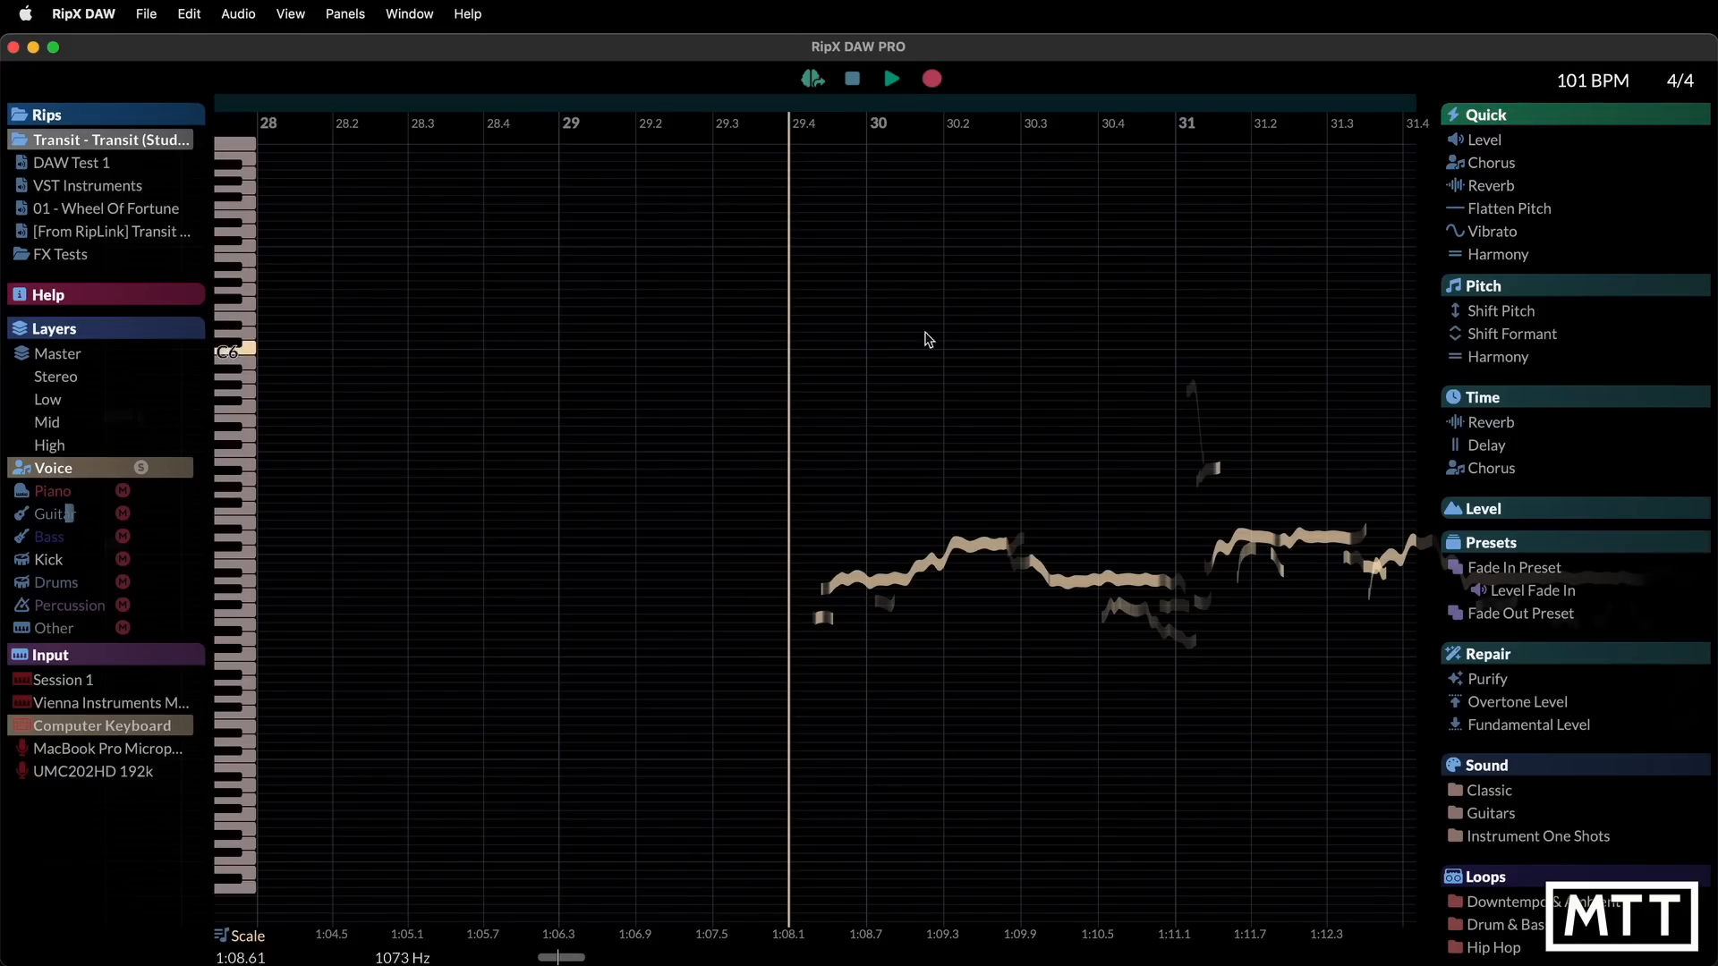
key("space")
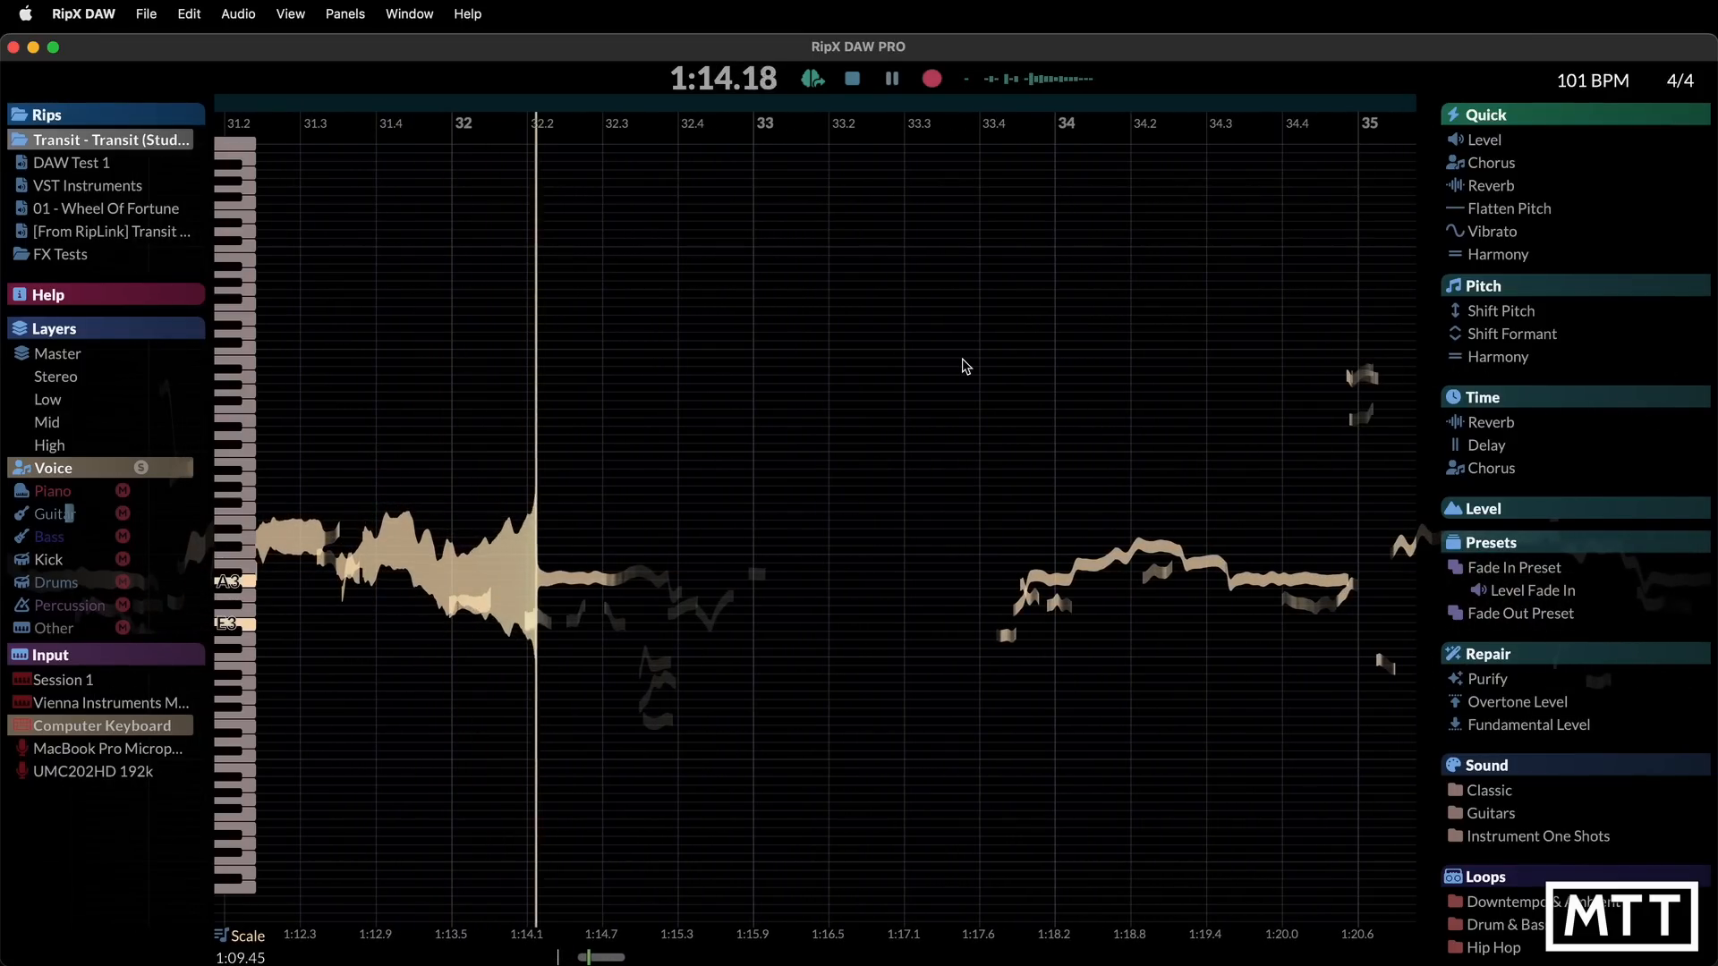
key("space")
scroll(736, 398, "left", 2)
scroll(736, 398, "left", 5)
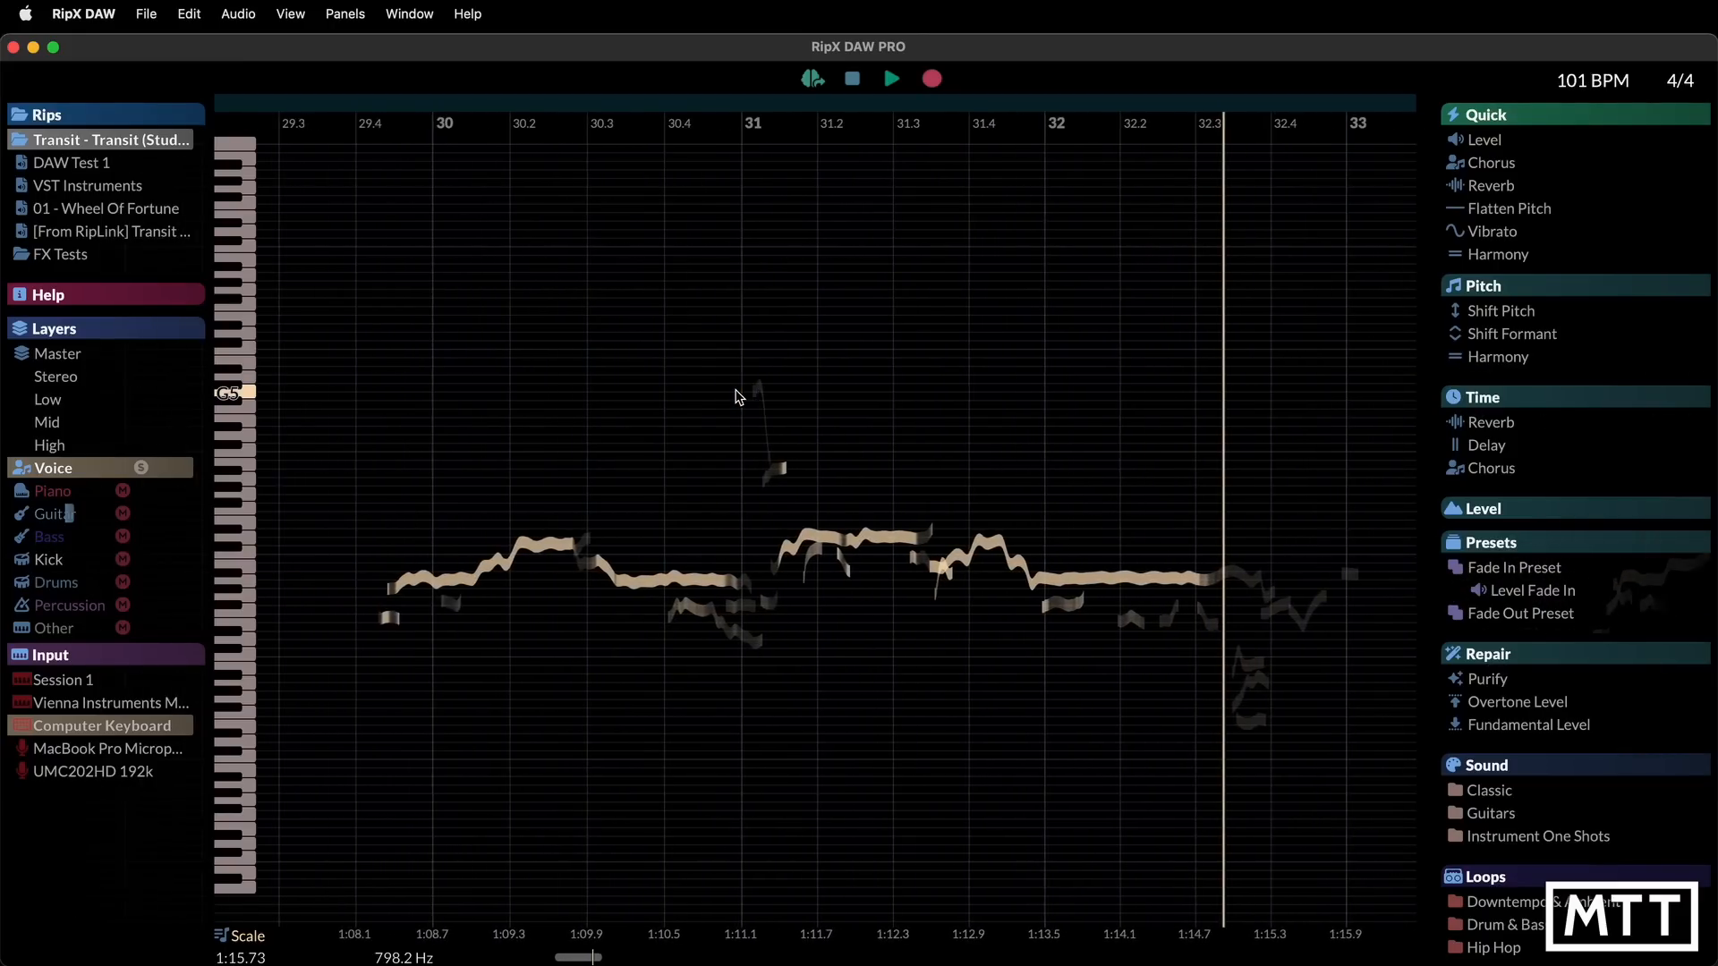
Add a 64% chorus to the Voice layer and play the phrase from just before beat 29.4
left_click(512, 395)
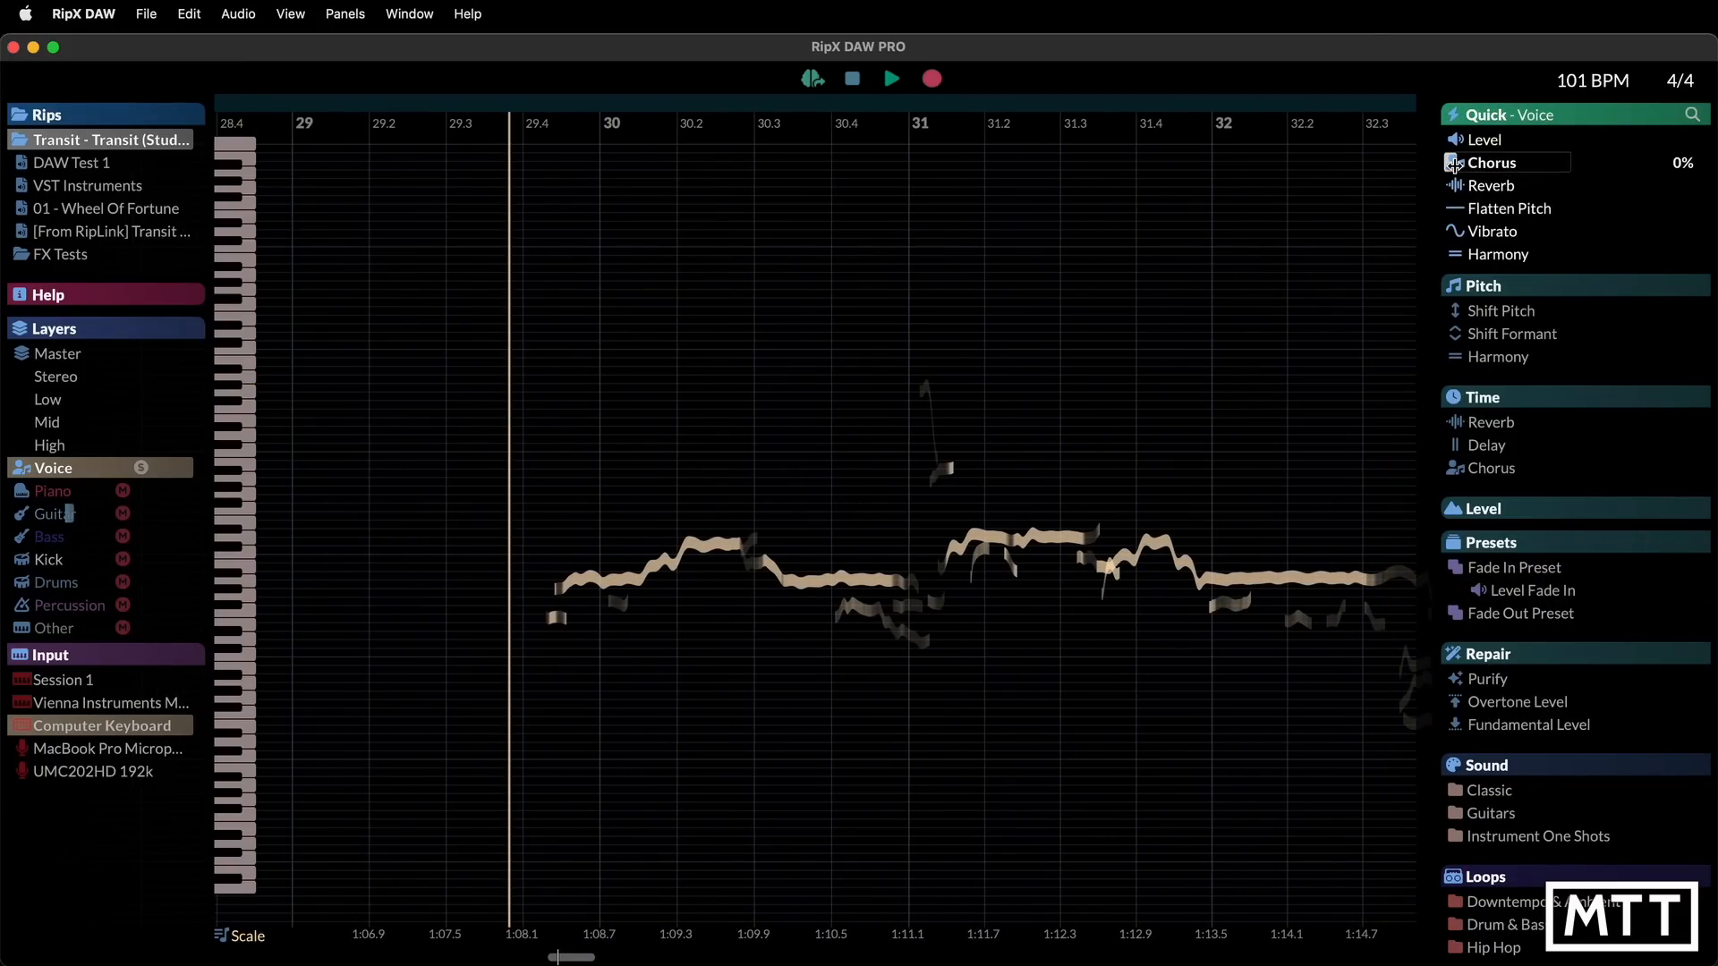
left_click_drag(1455, 164, 1526, 164)
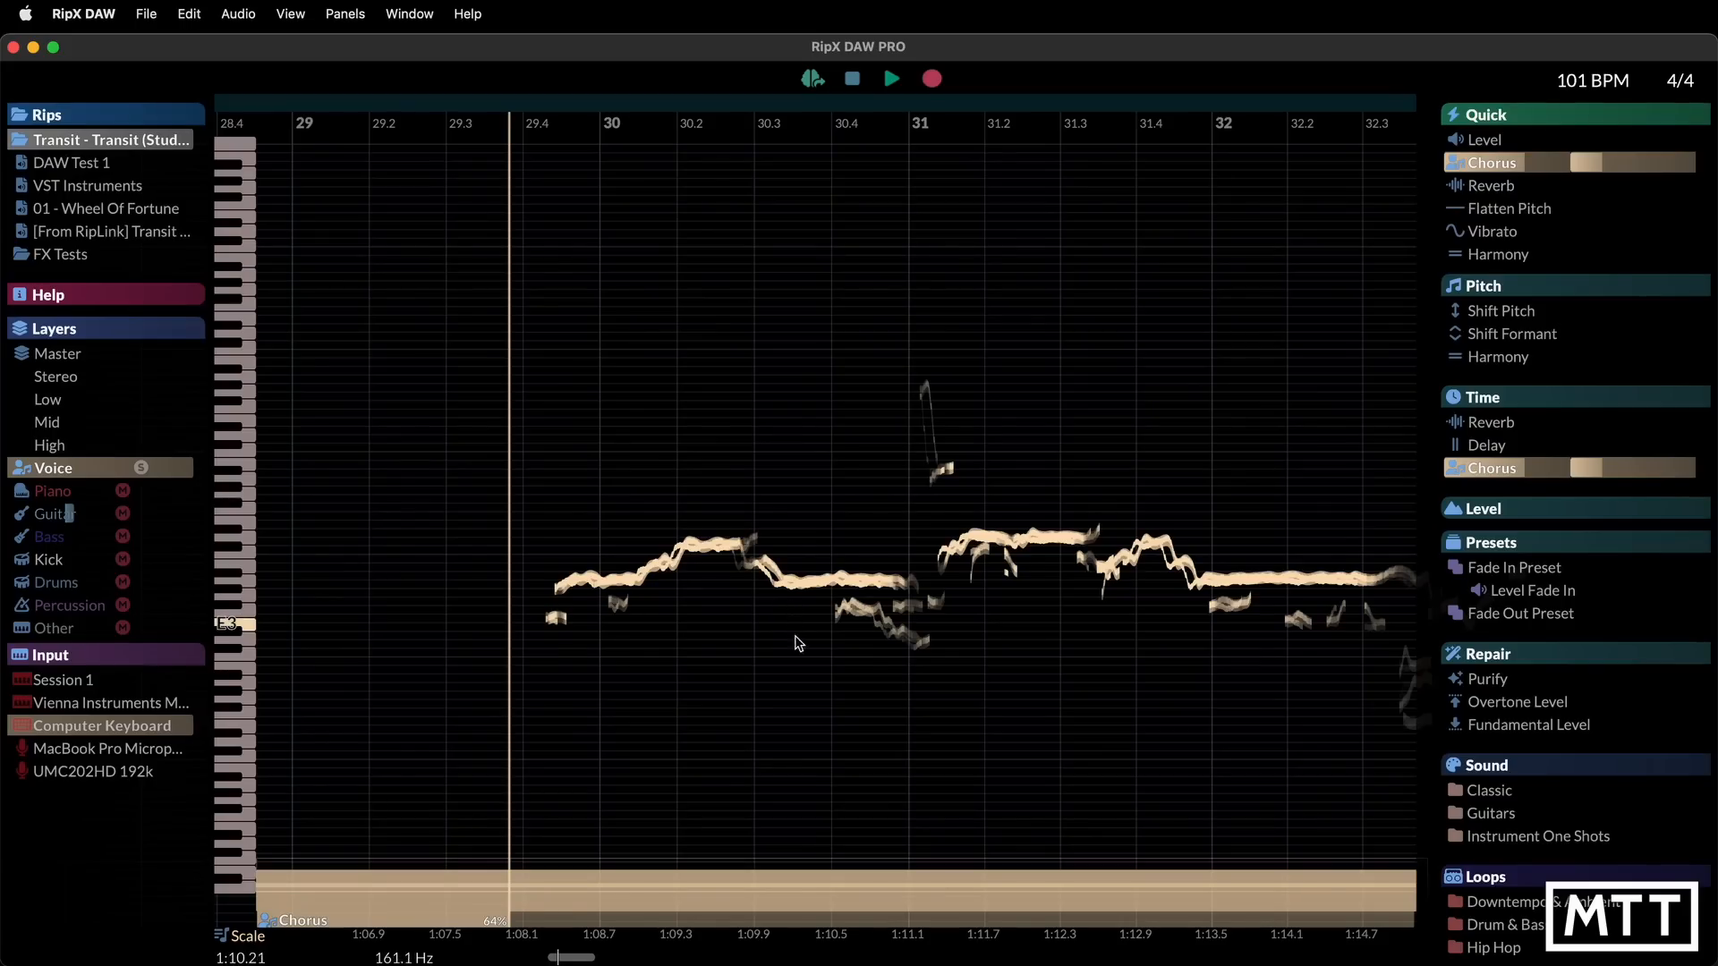
key("space")
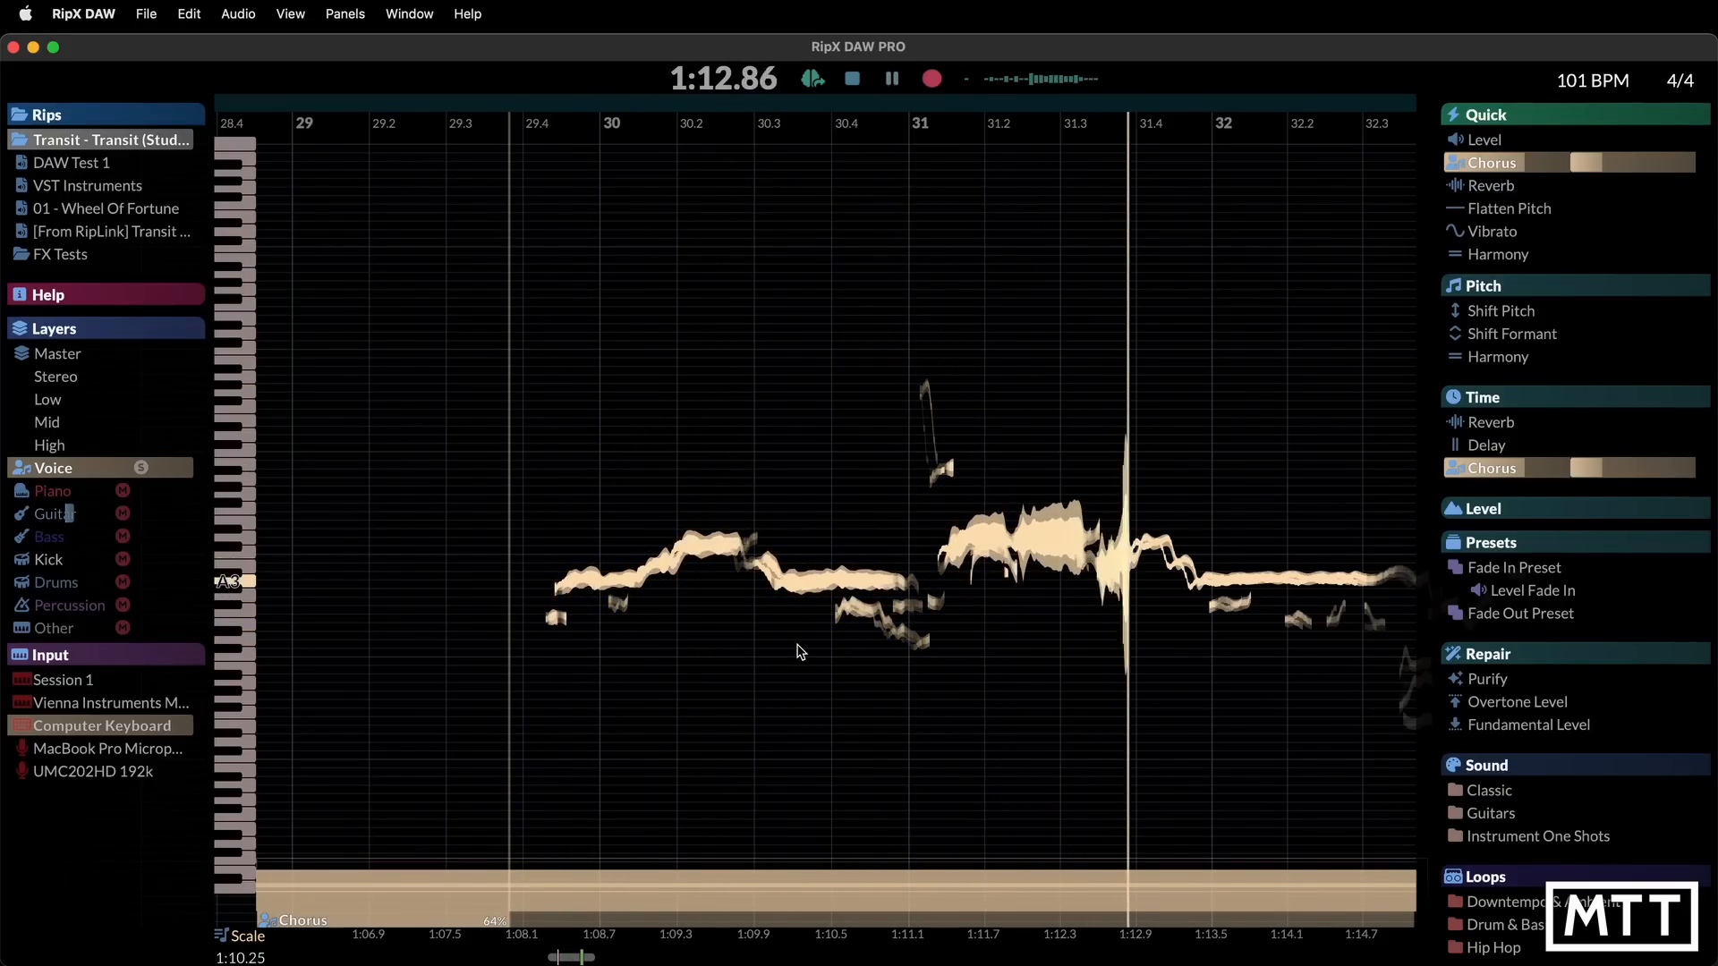
key("space")
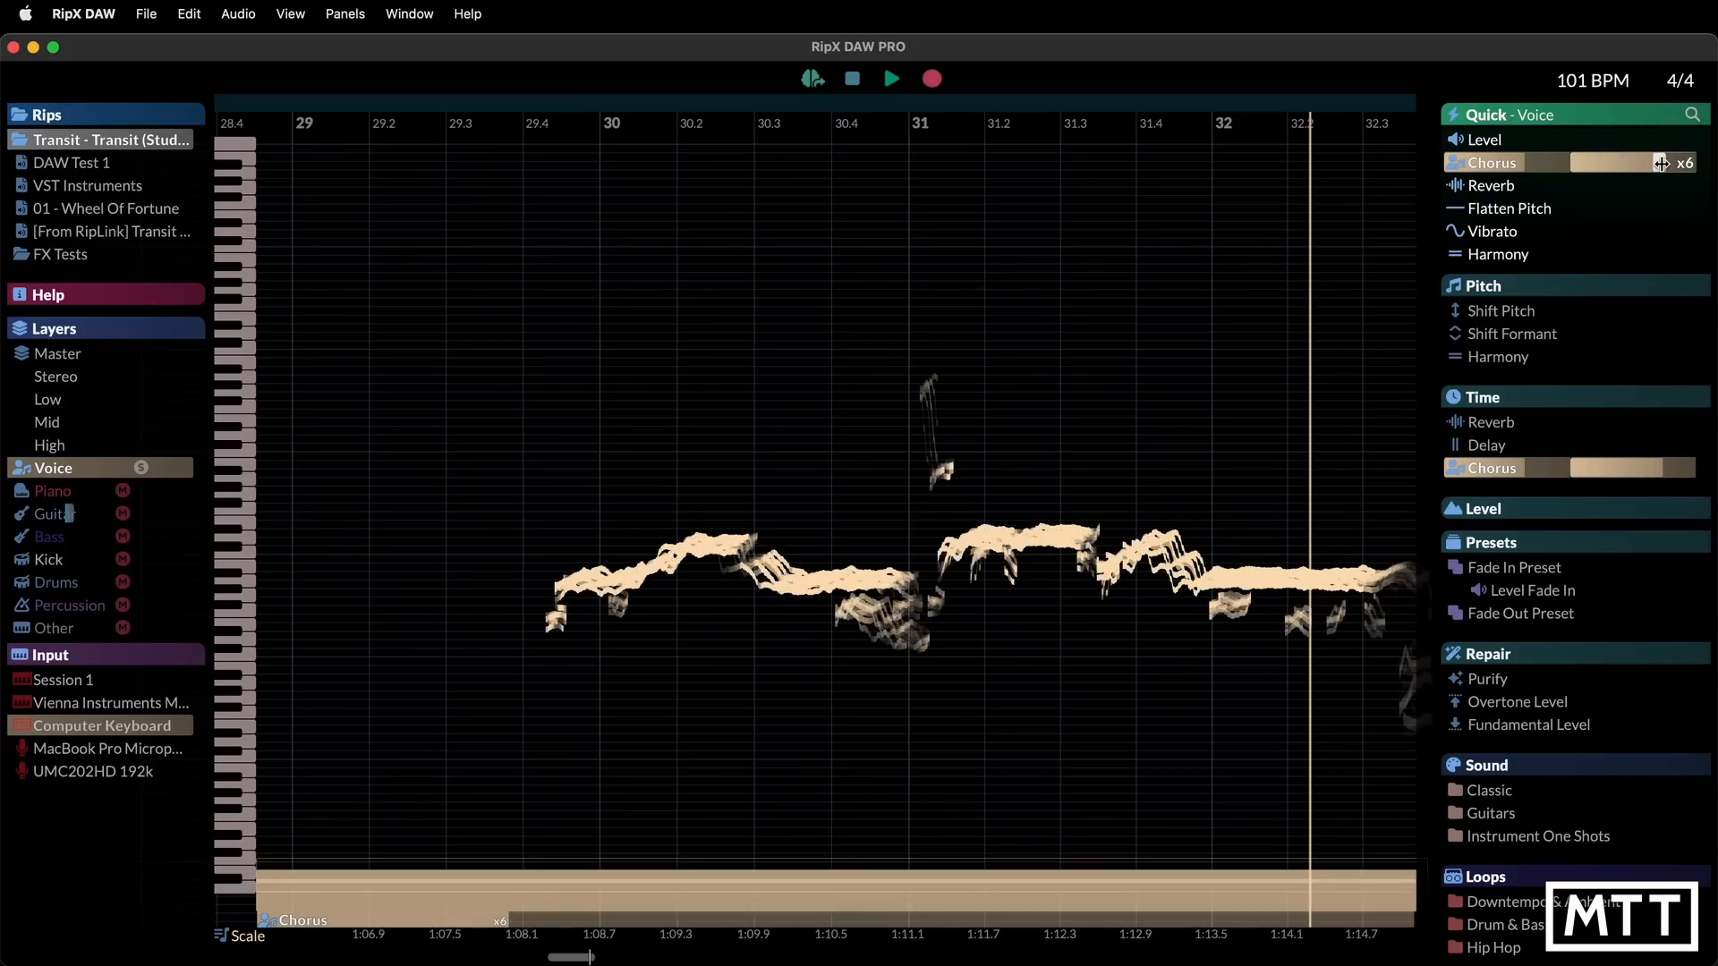
Raise the Voice layer's chorus to x7 and replay the phrase from beat 29.4
left_click_drag(1592, 169, 1674, 168)
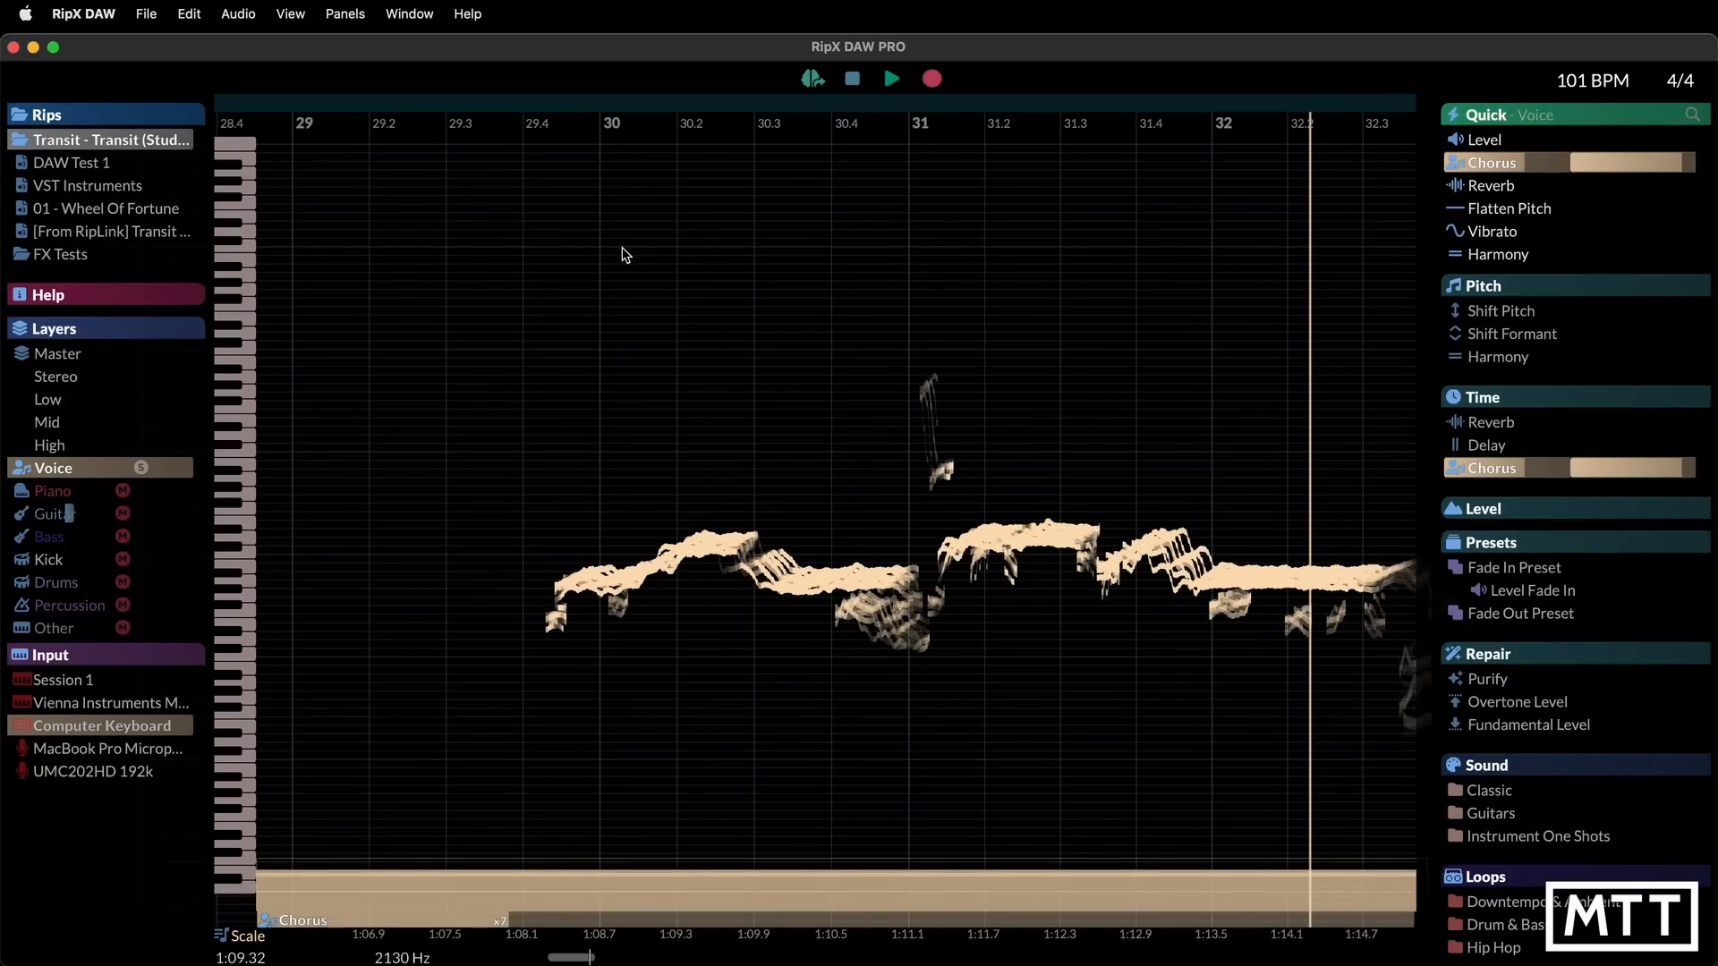
left_click(537, 126)
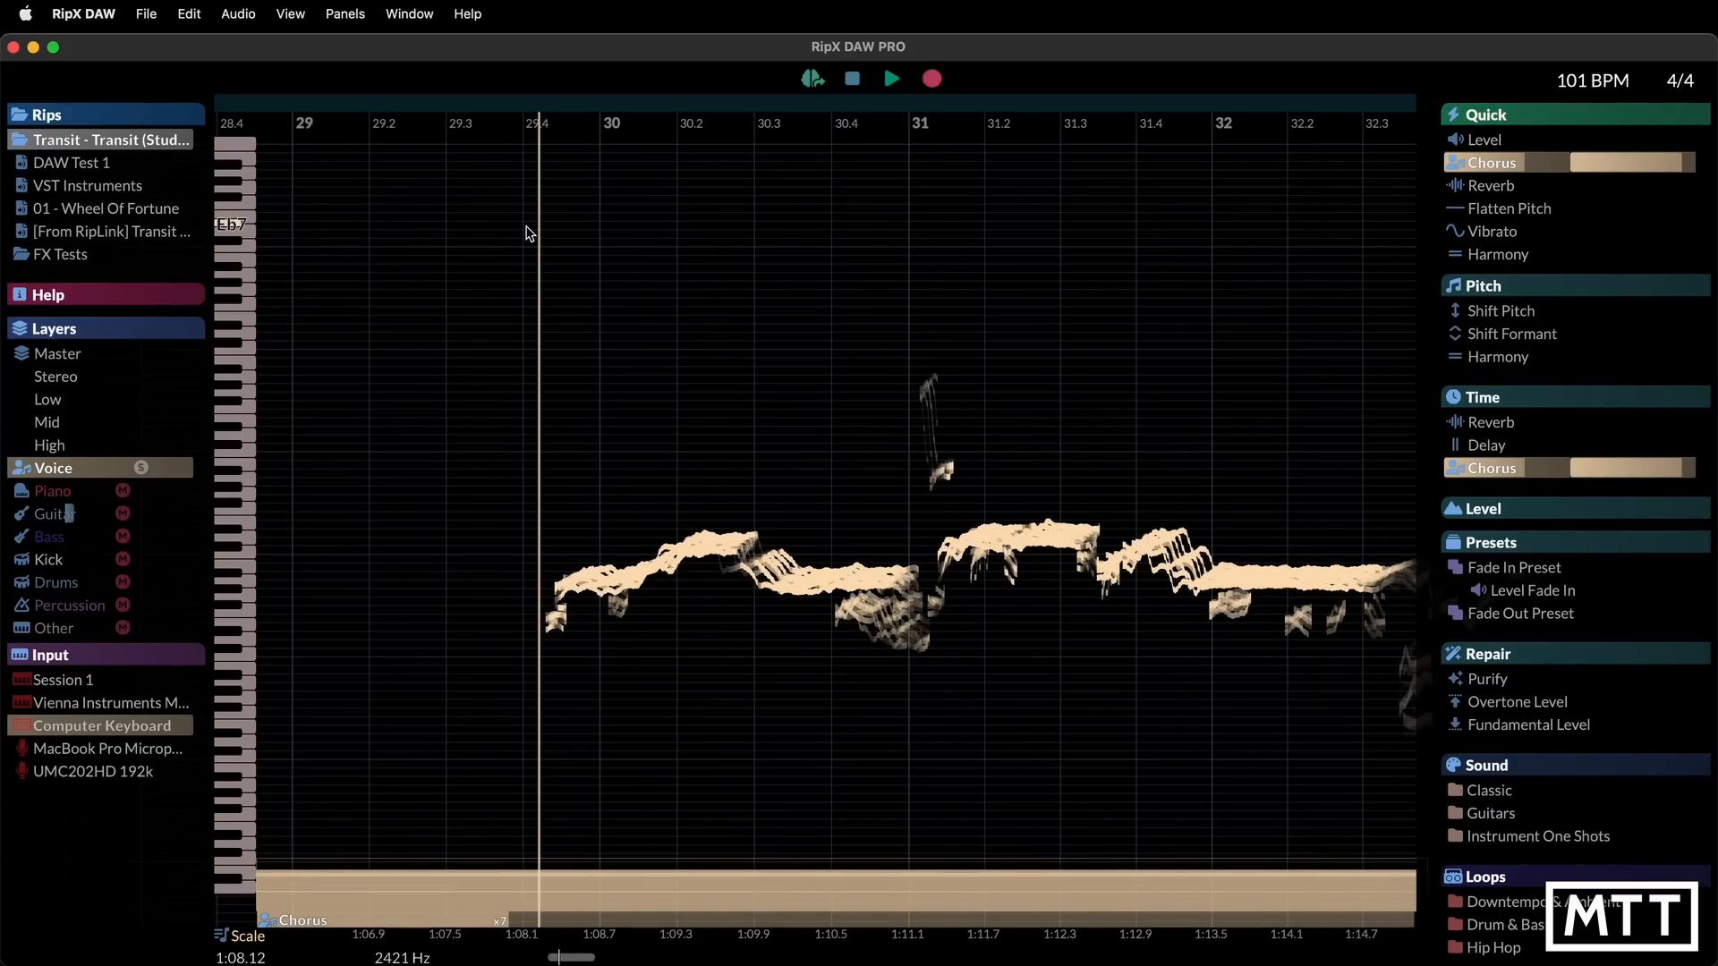
key("space")
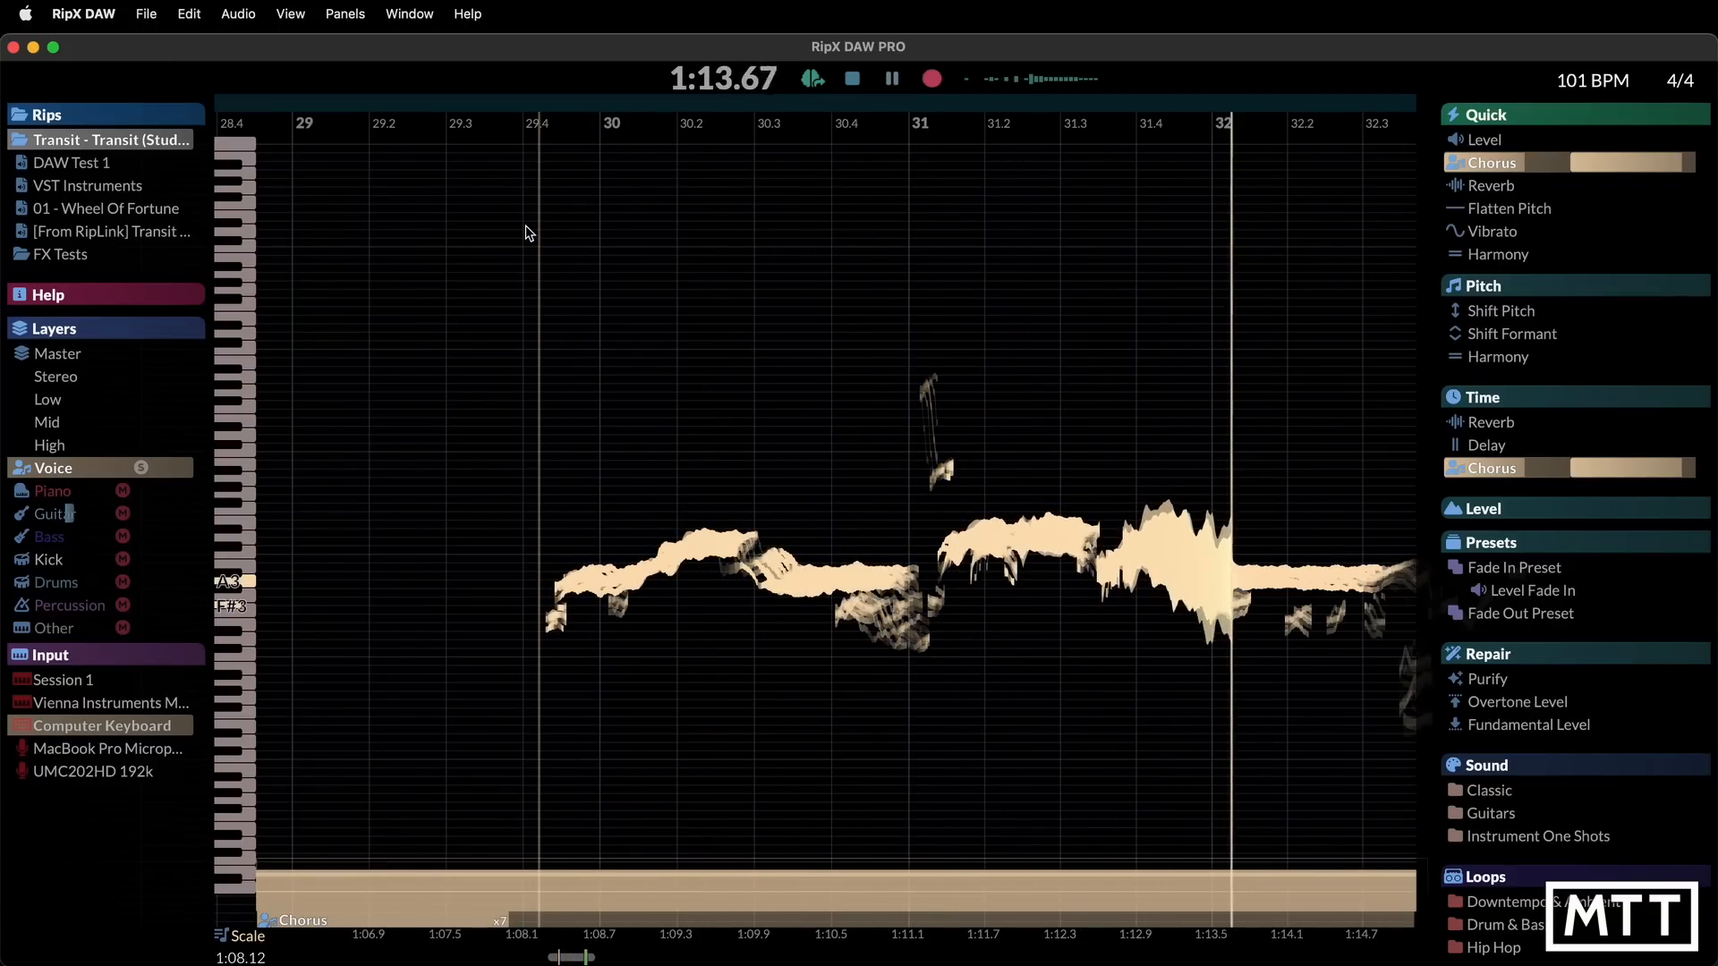
key("space")
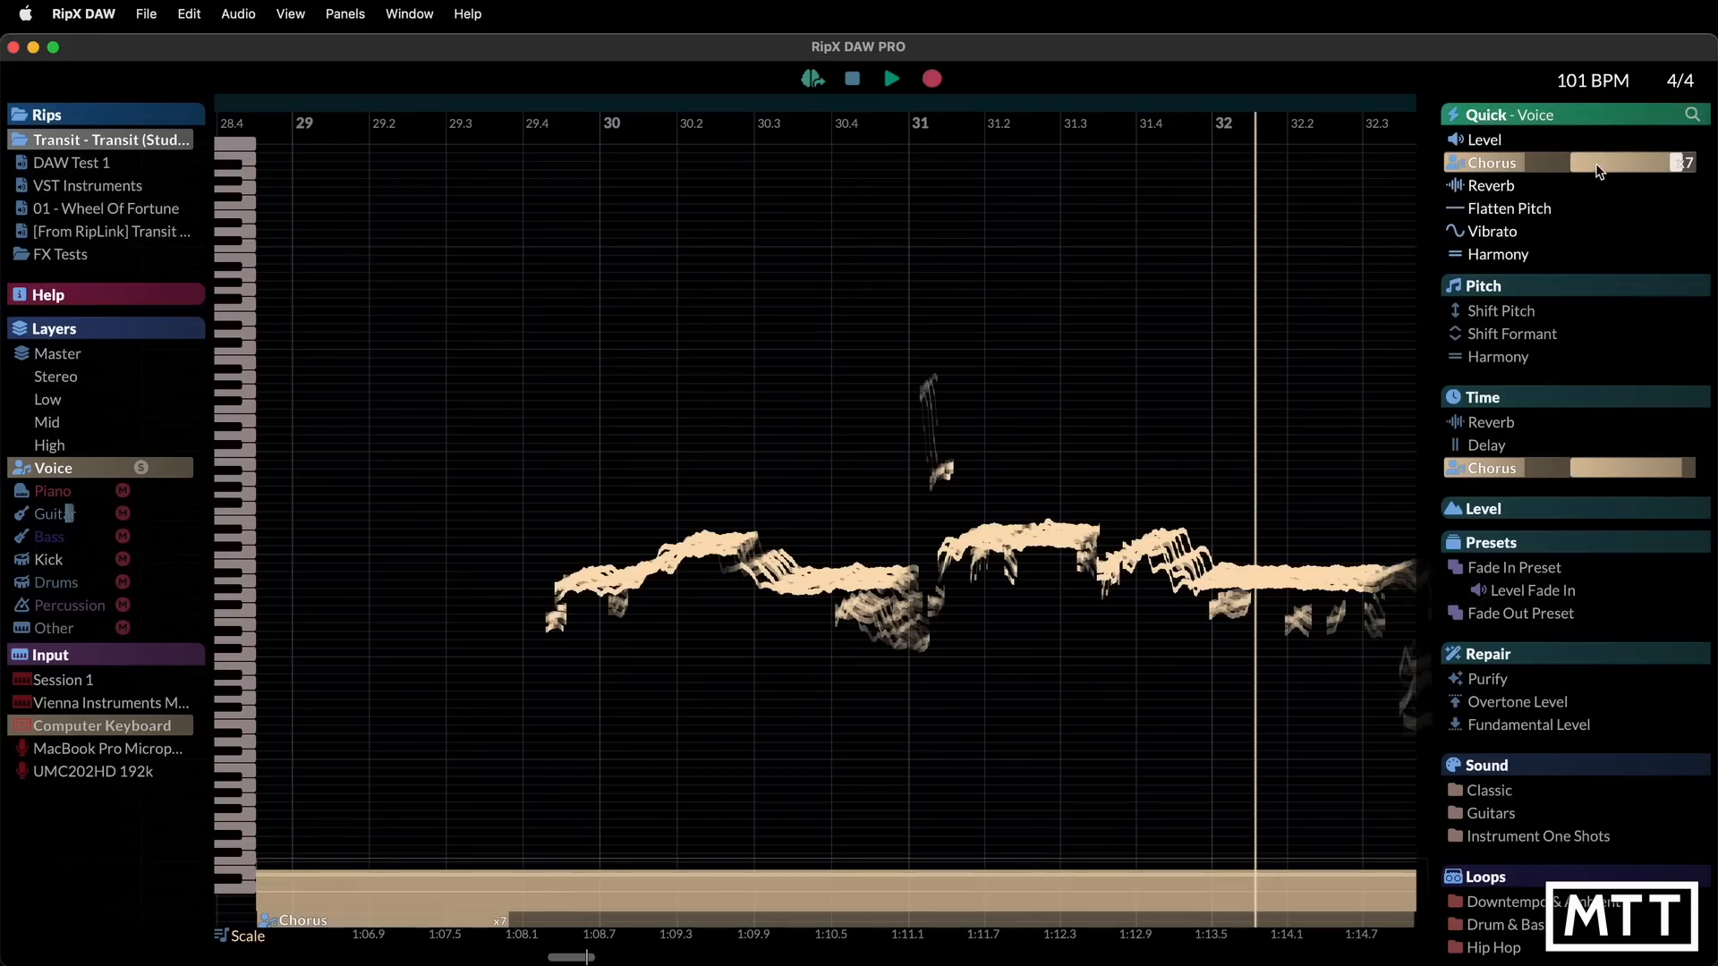
Try the chorus at x3, reduce its amount to 18%, and replay the vocal phrase
left_click_drag(1675, 162, 1624, 162)
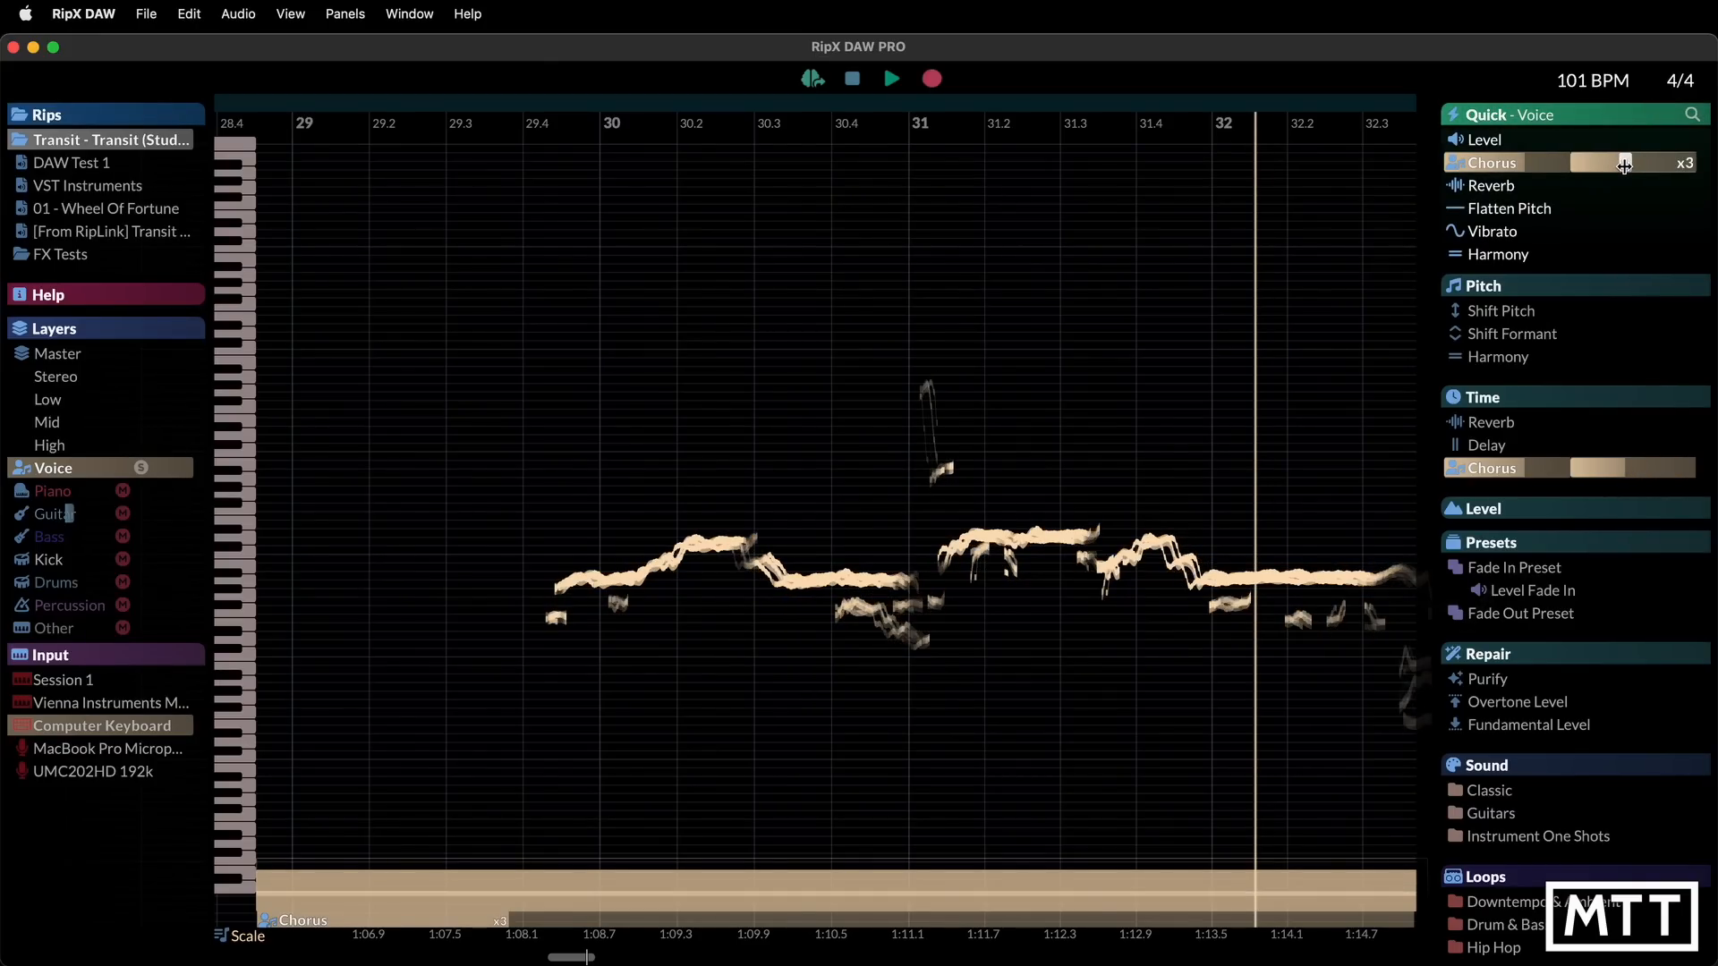
mouse_move(1518, 162)
left_mouse_down()
mouse_move(1532, 162)
mouse_move(1473, 165)
mouse_move(1608, 167)
mouse_move(1475, 163)
left_mouse_up()
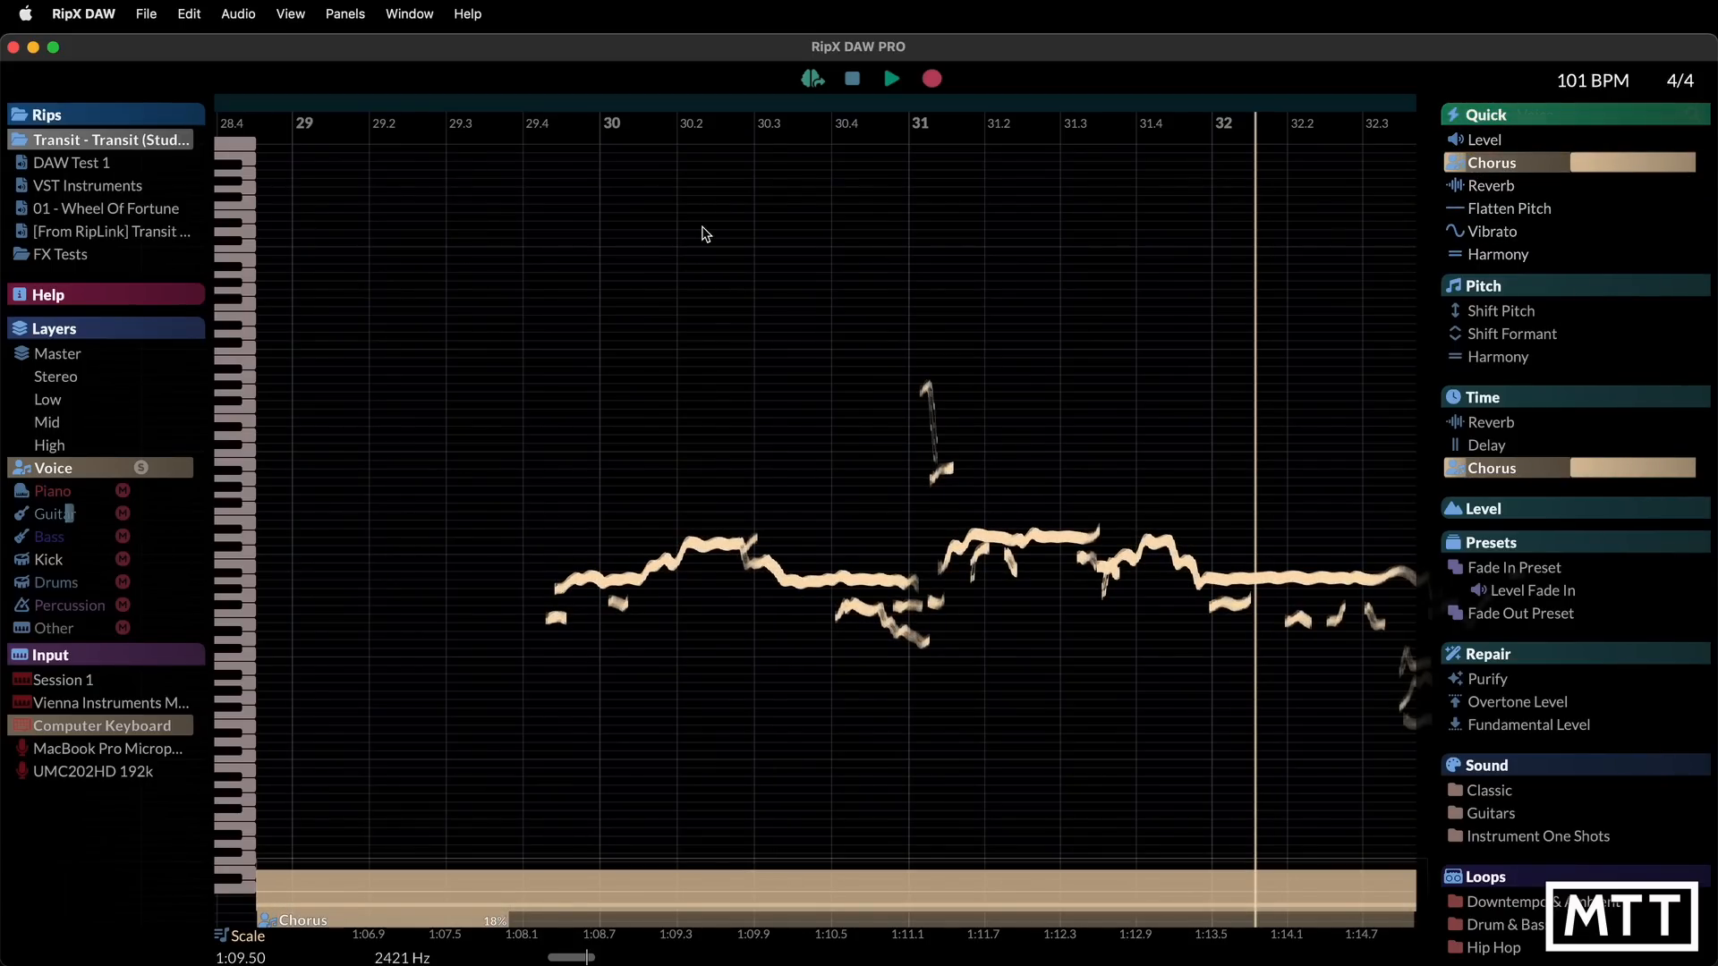
left_click(519, 209)
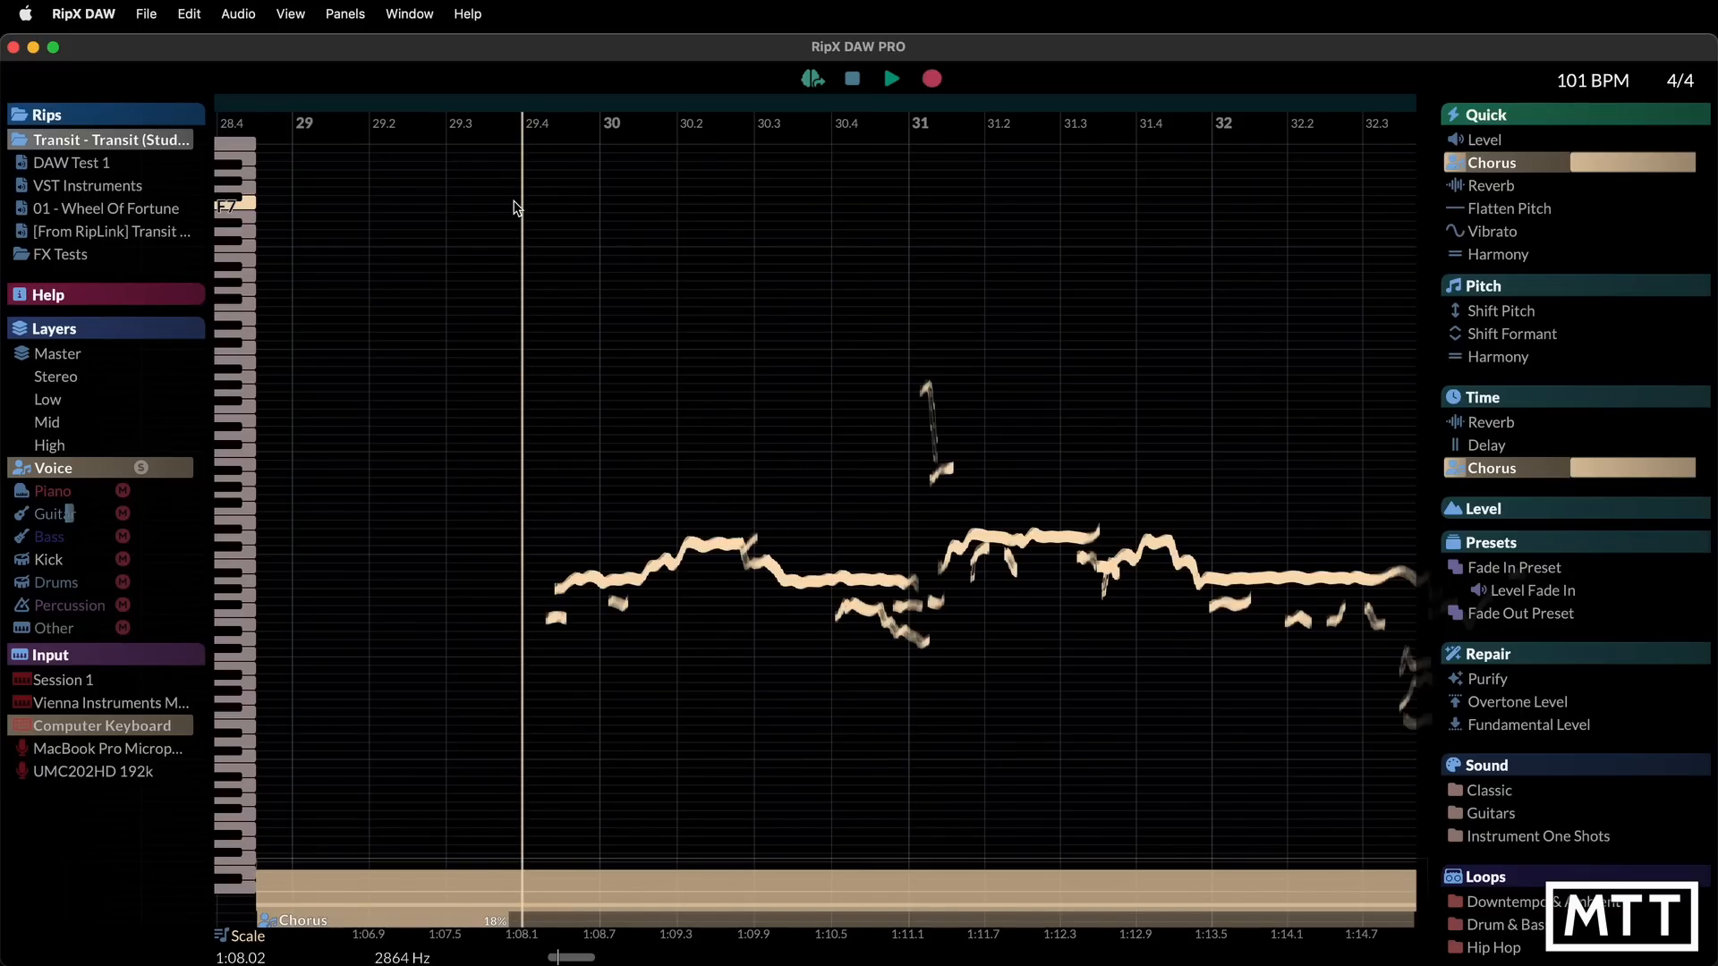
key("space")
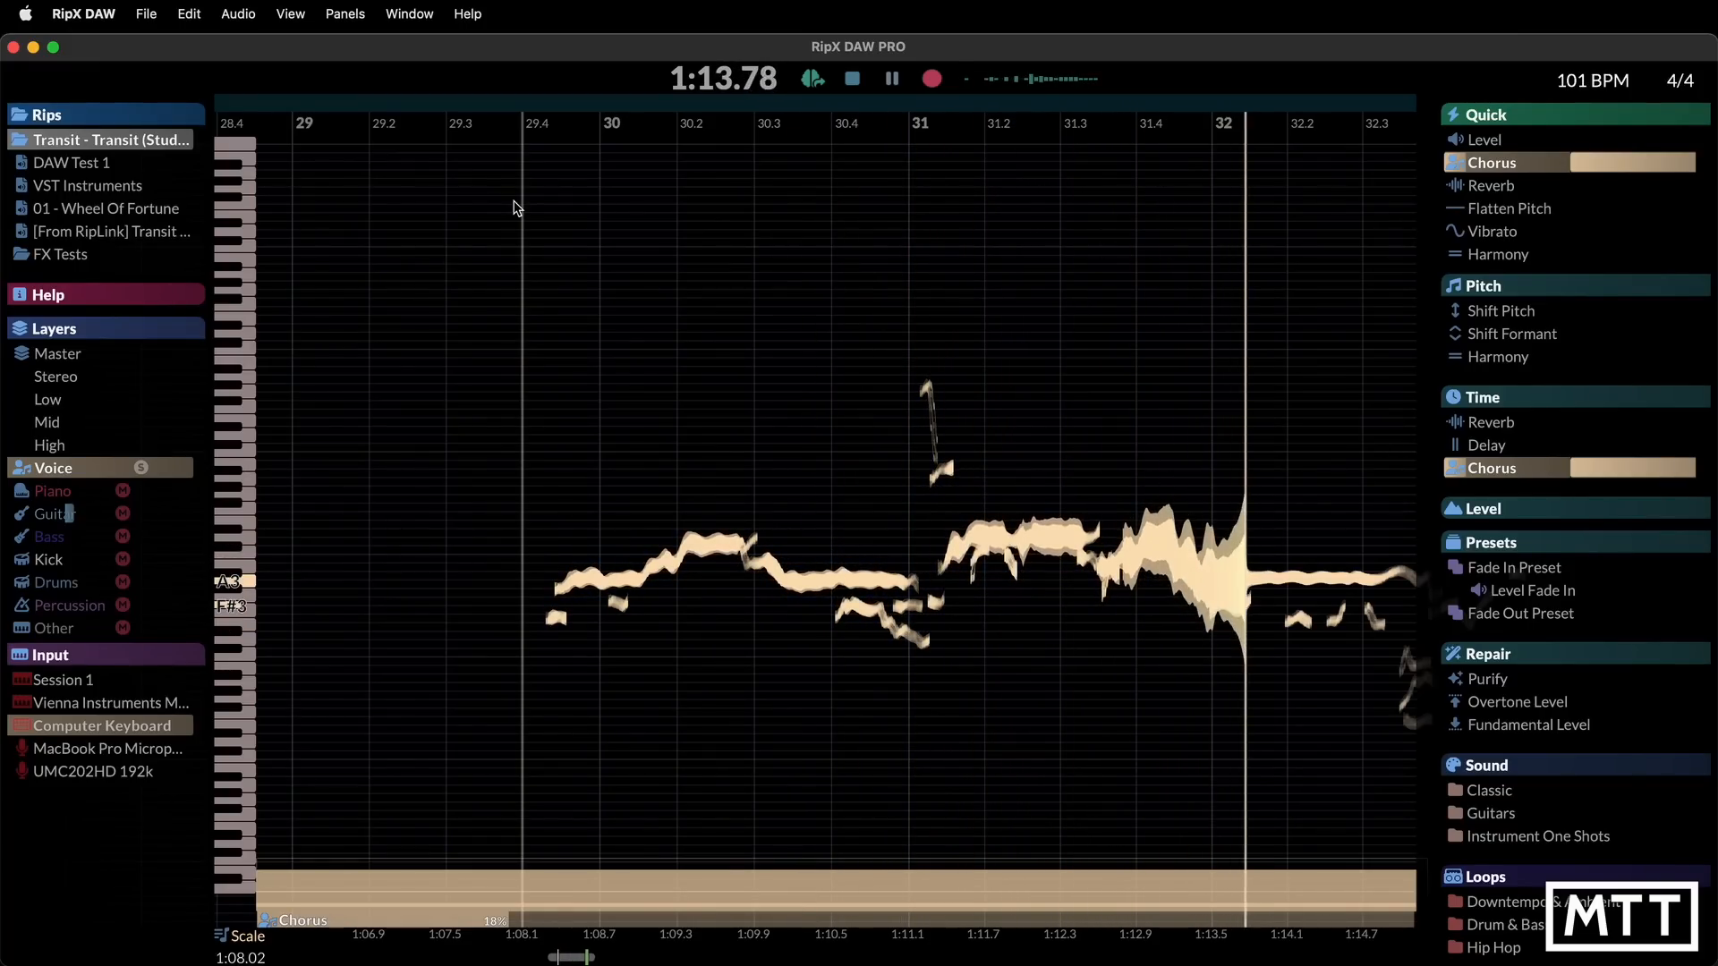
key("space")
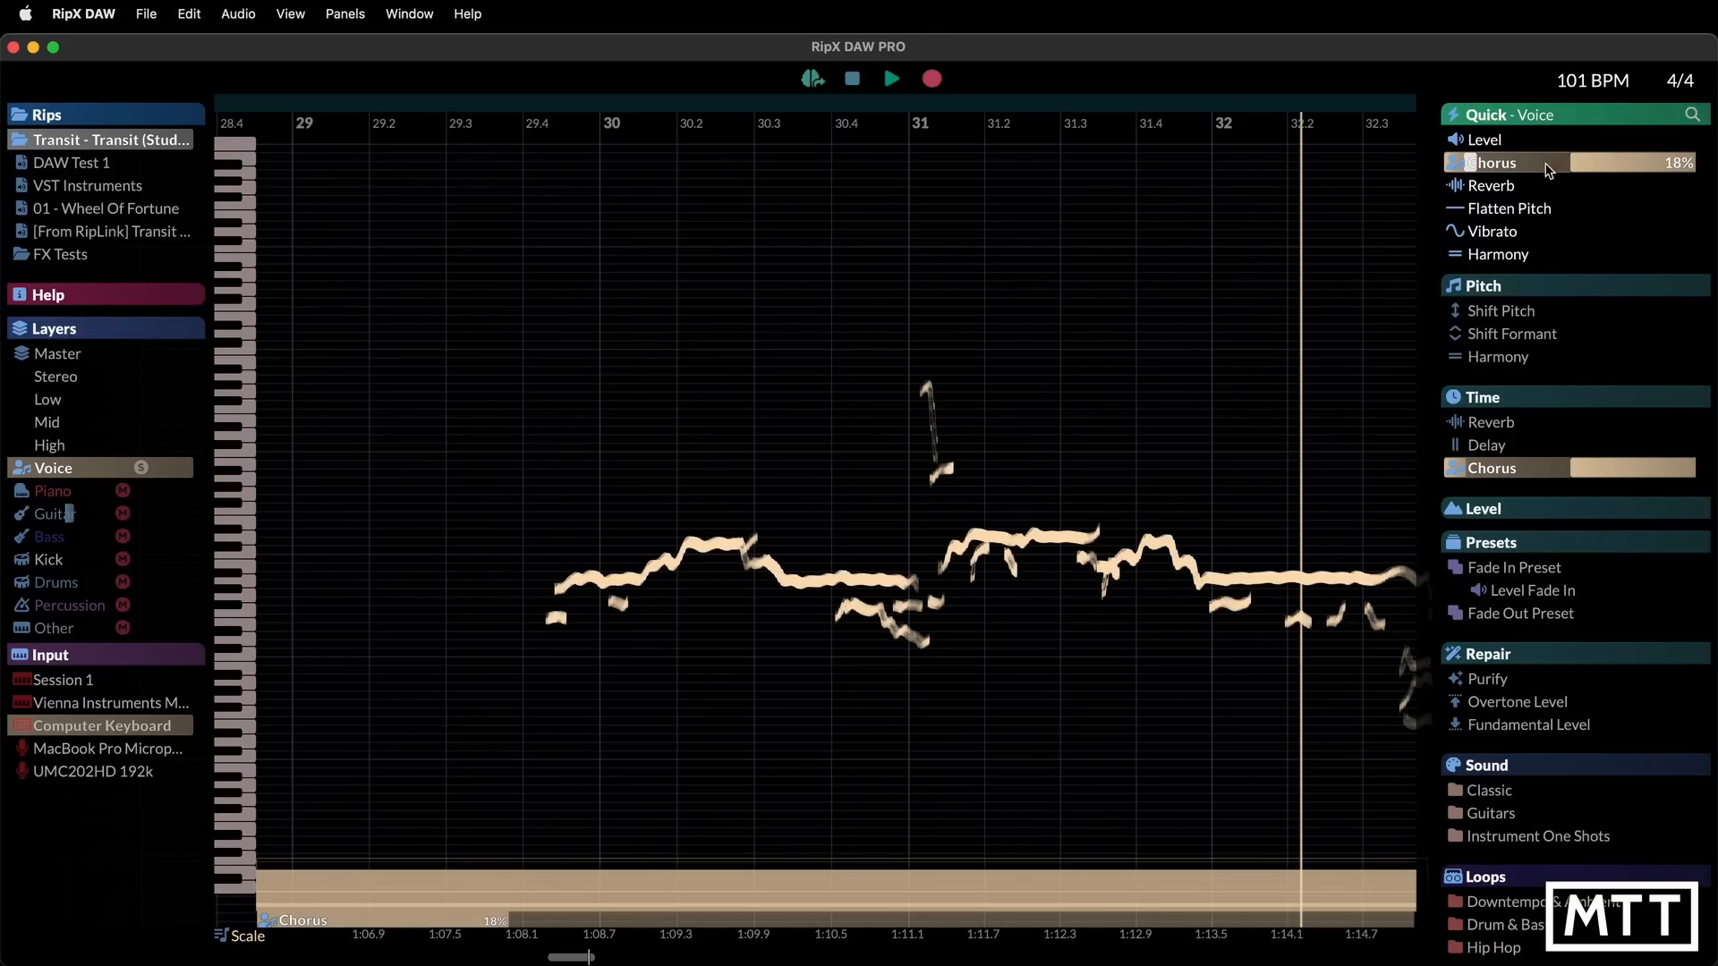
Replace the Voice layer's chorus with a 0.05 s Room reverb and play the phrase from just before beat 29.4
left_click(1505, 169)
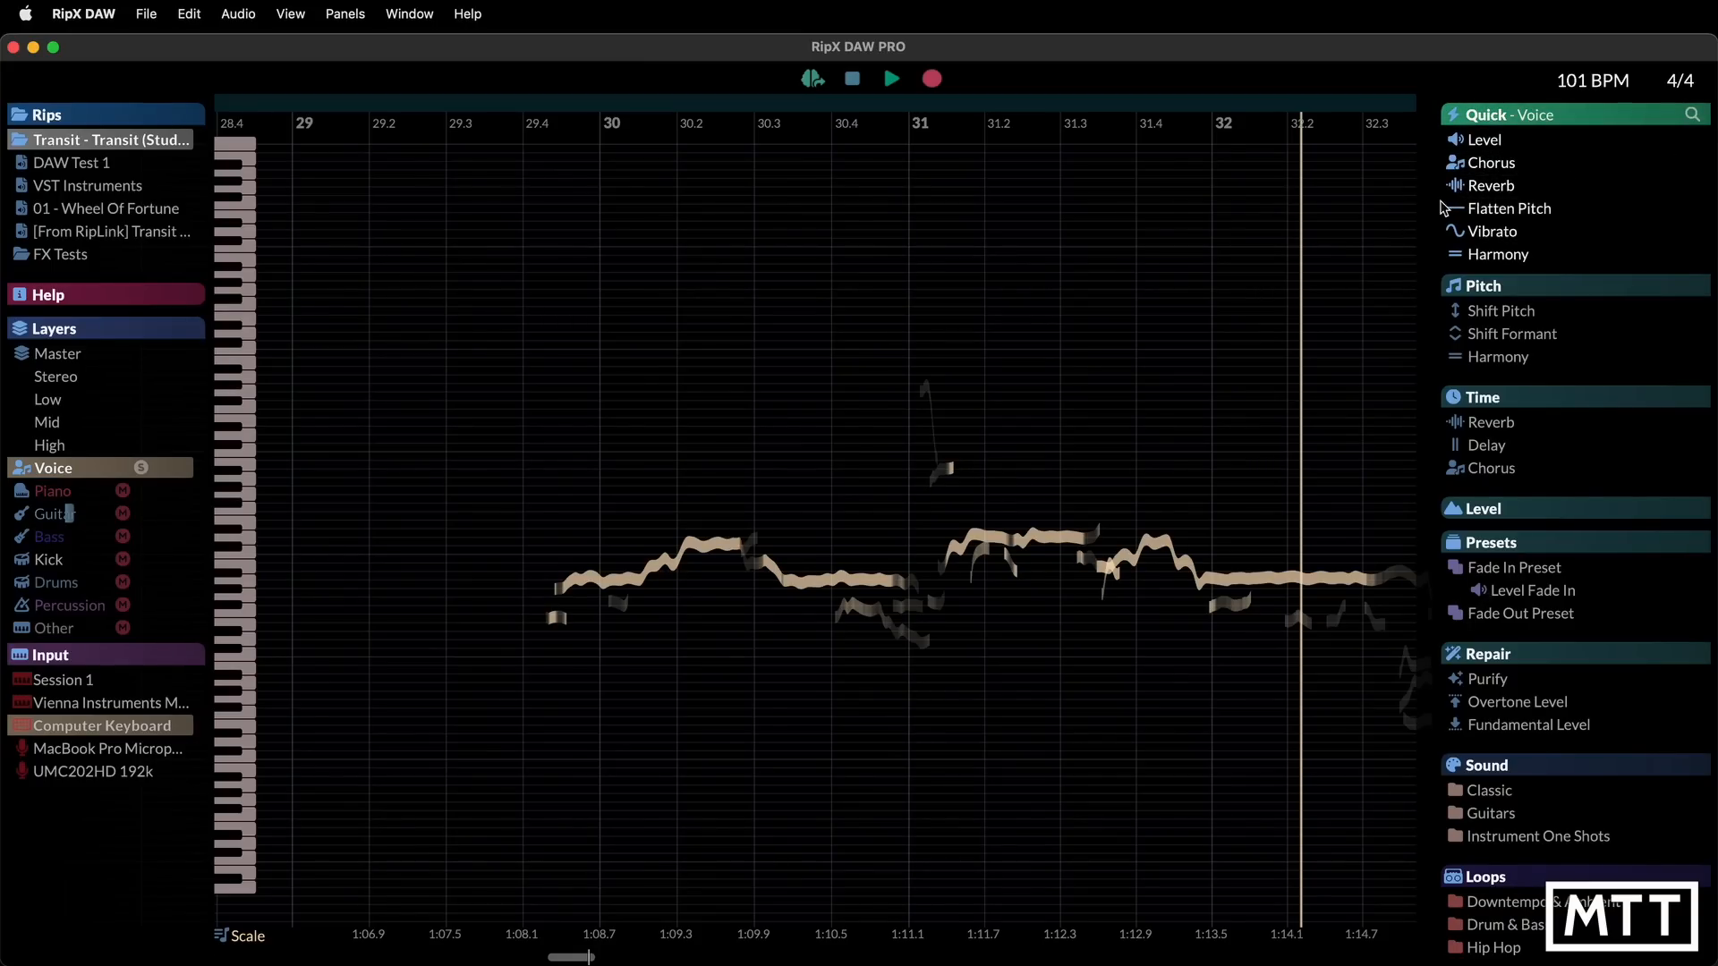
left_click(1485, 188)
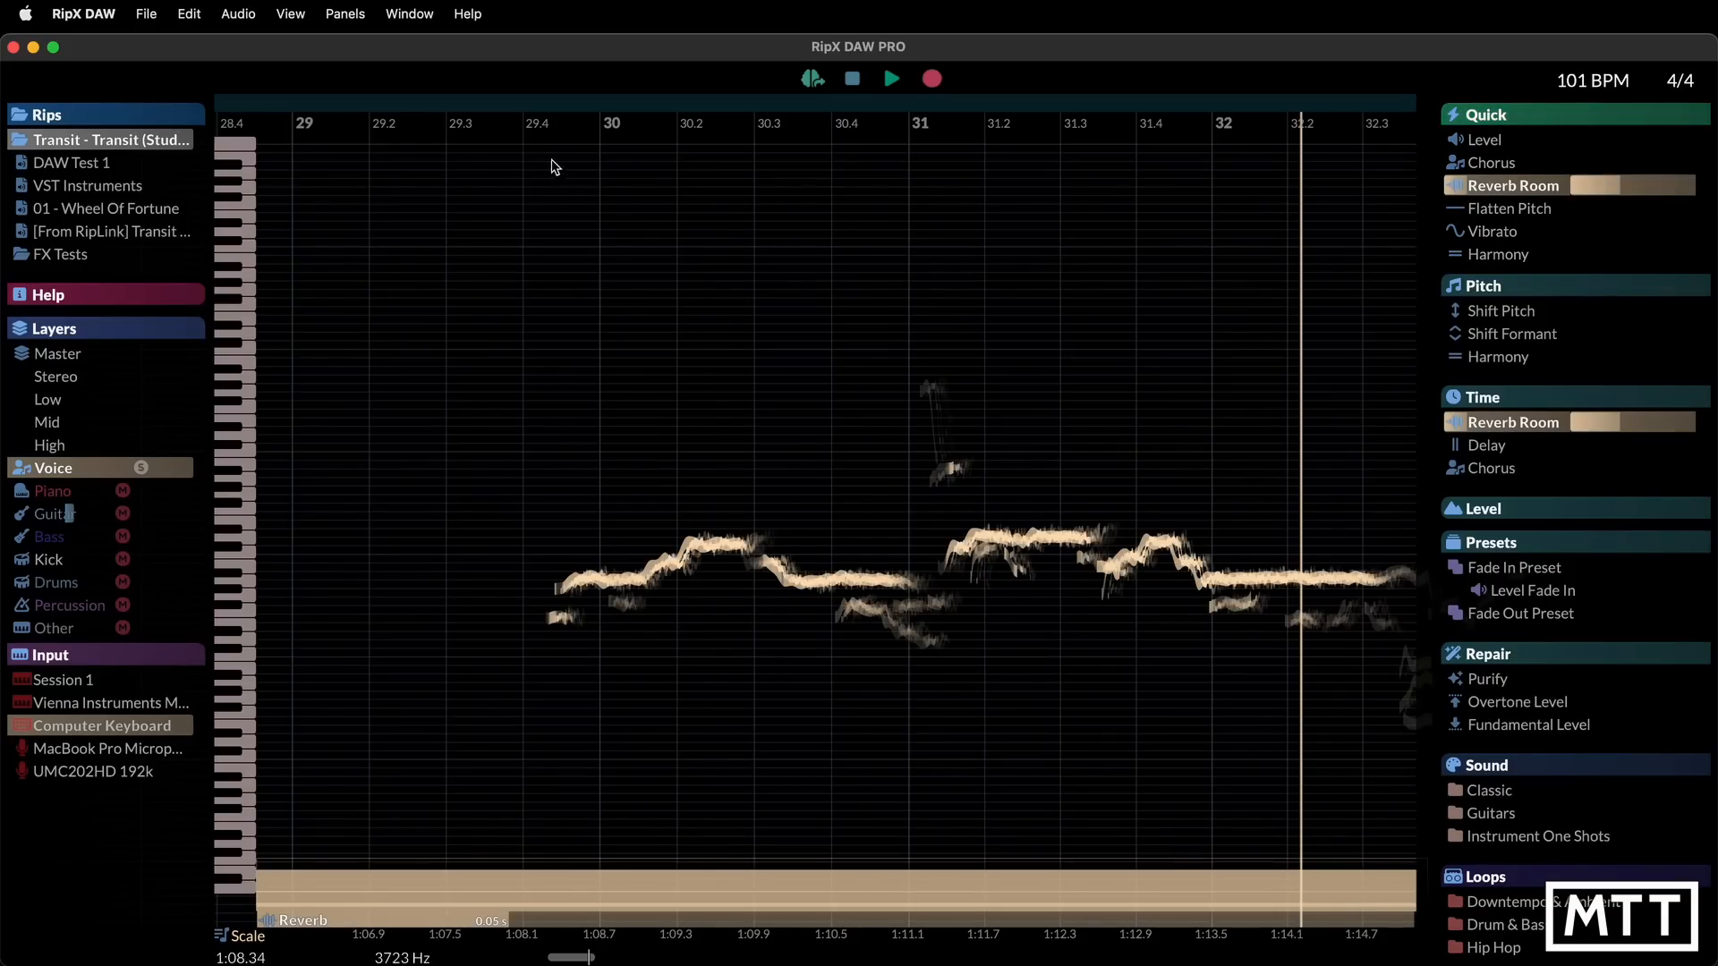
left_click(517, 255)
key("space")
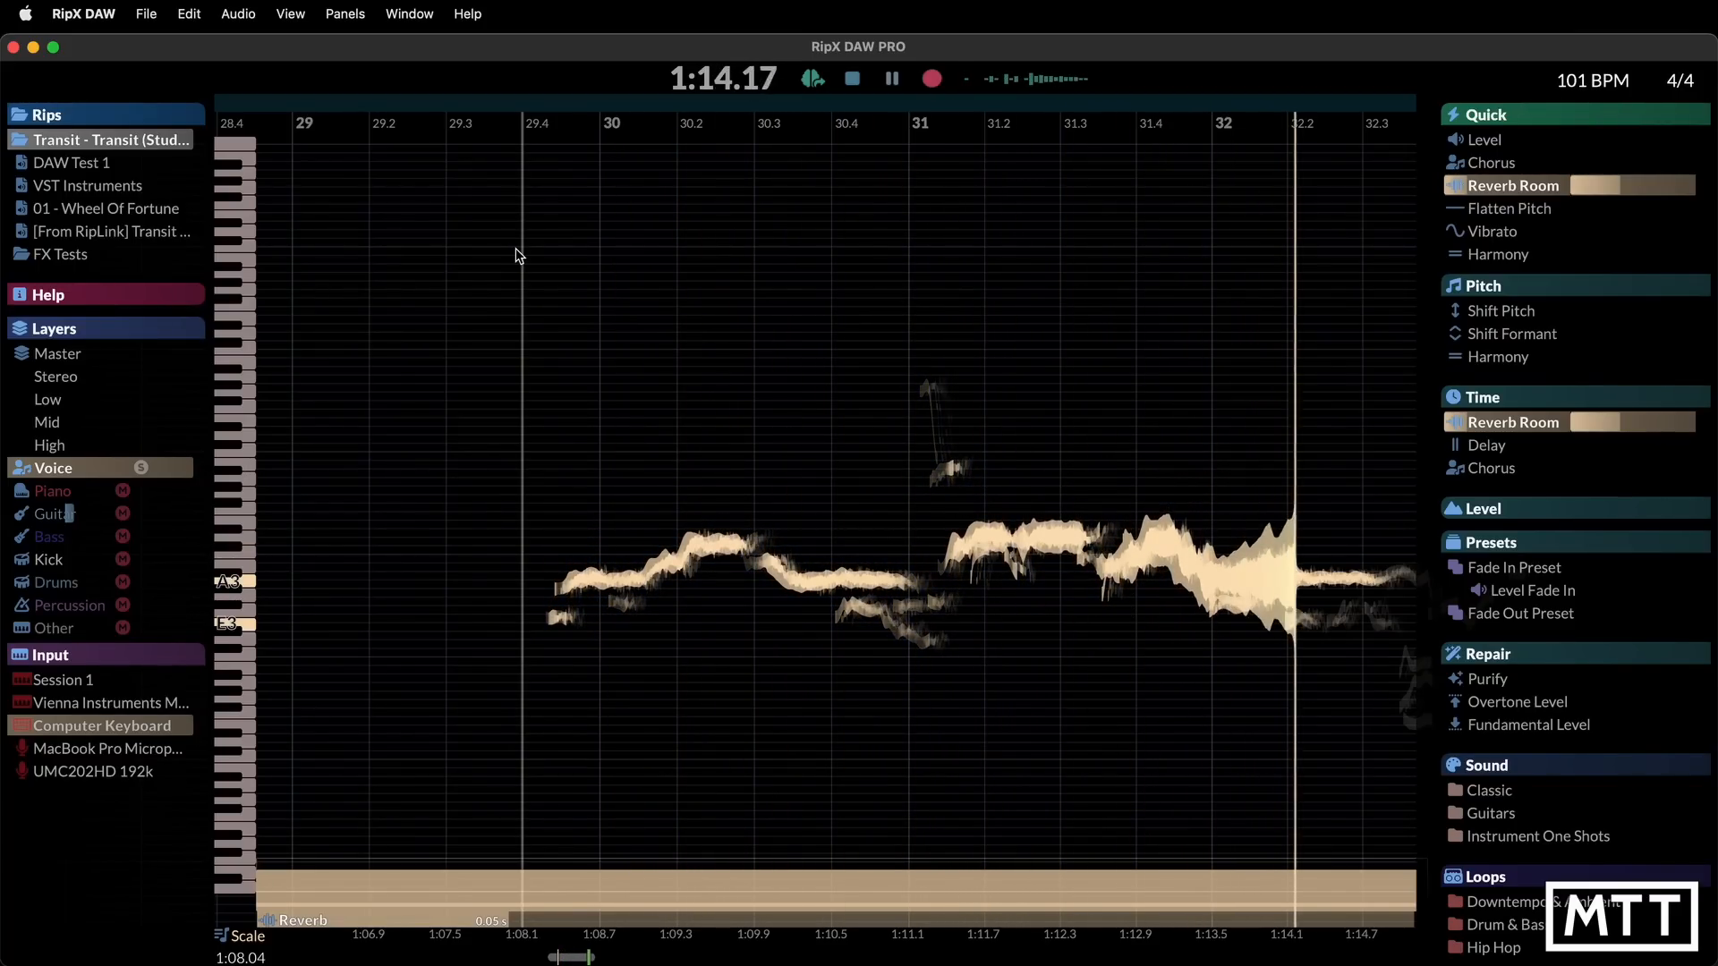
key("space")
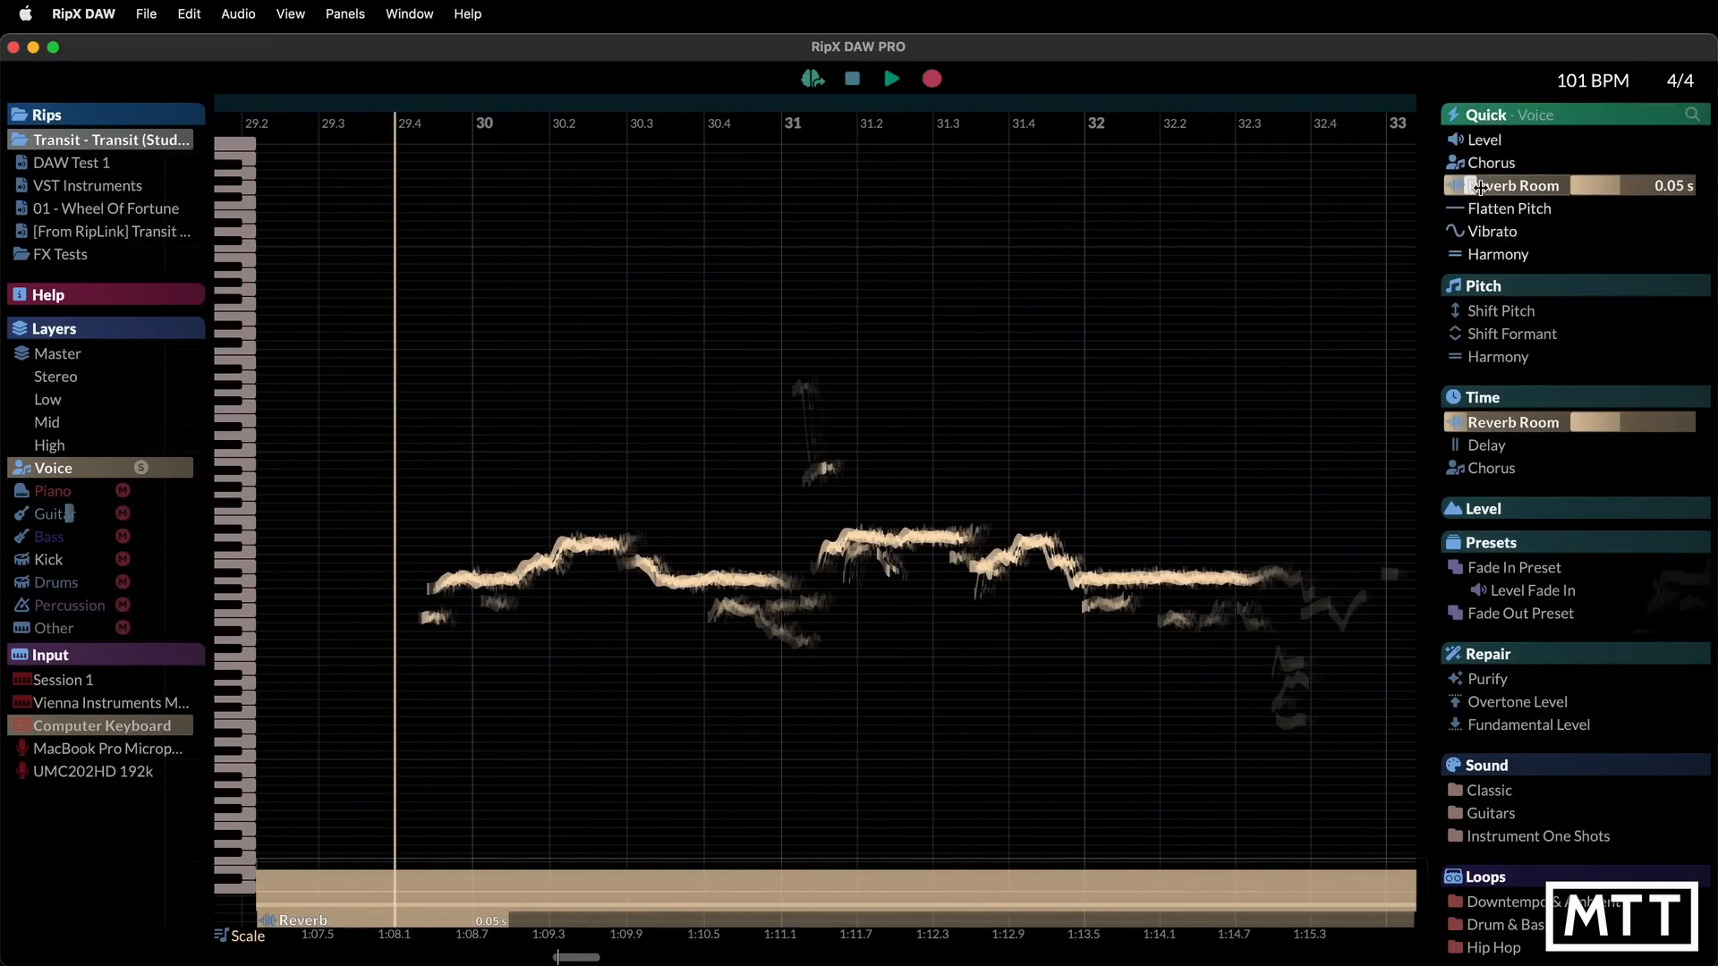
Set the project scale to A Major and review the other scale options
mouse_move(1478, 215)
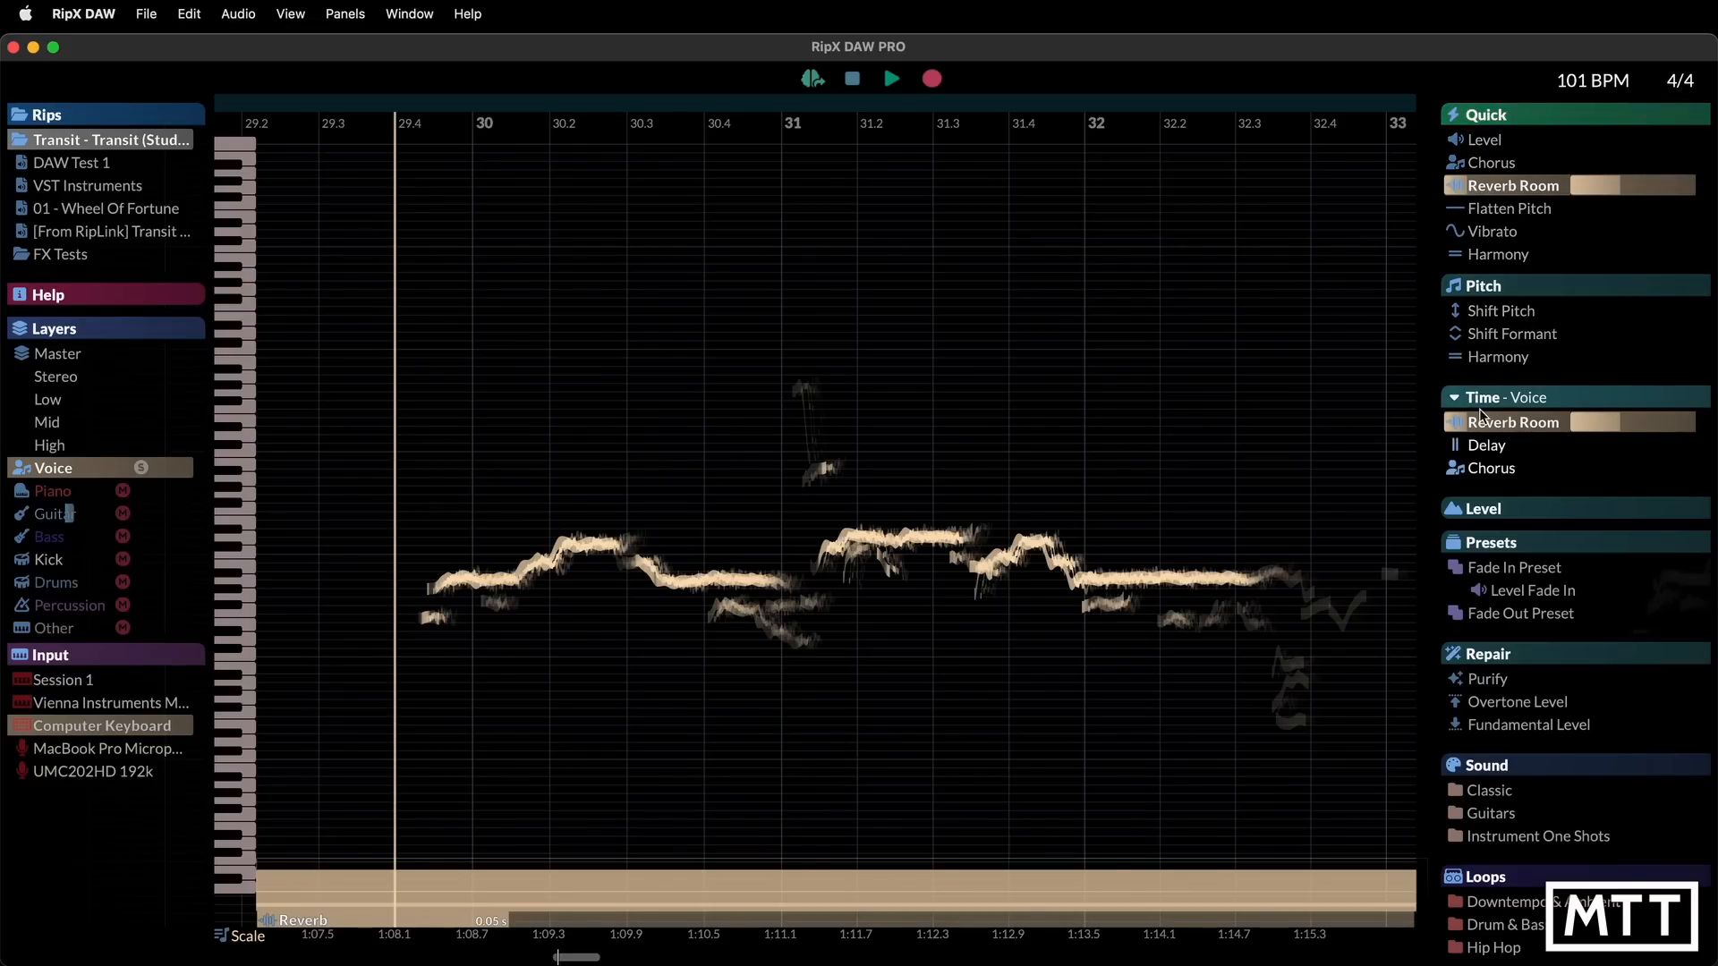
mouse_move(1467, 420)
mouse_move(1465, 184)
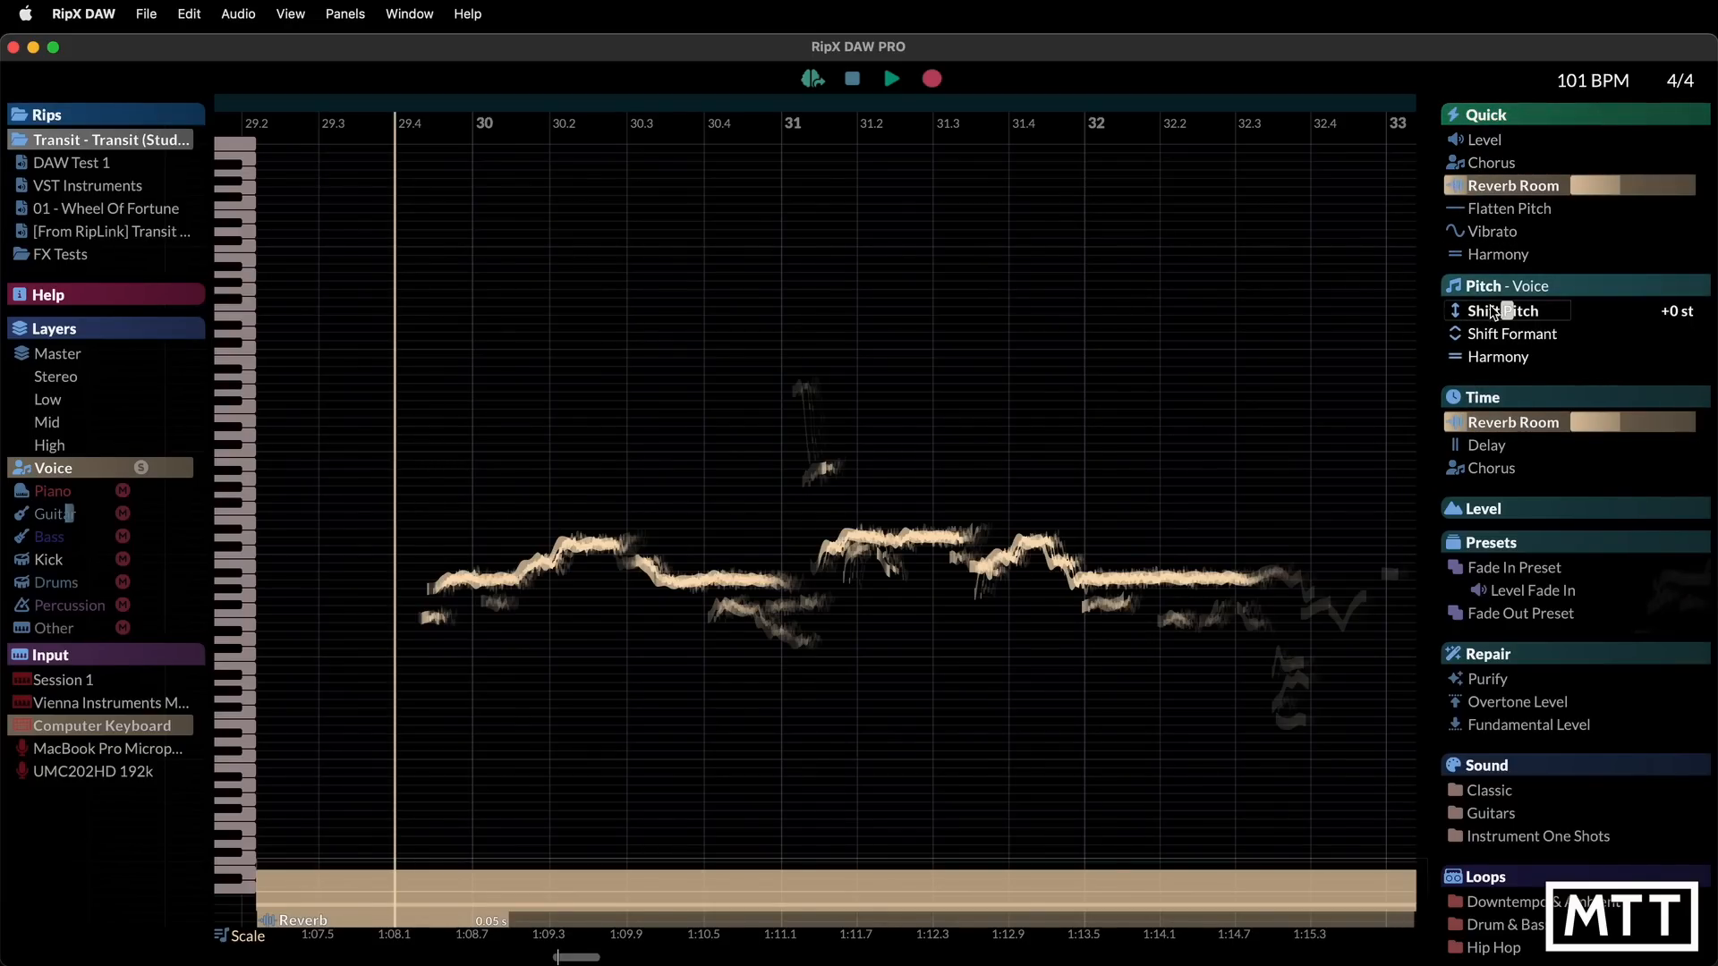
left_click(247, 937)
left_click(326, 303)
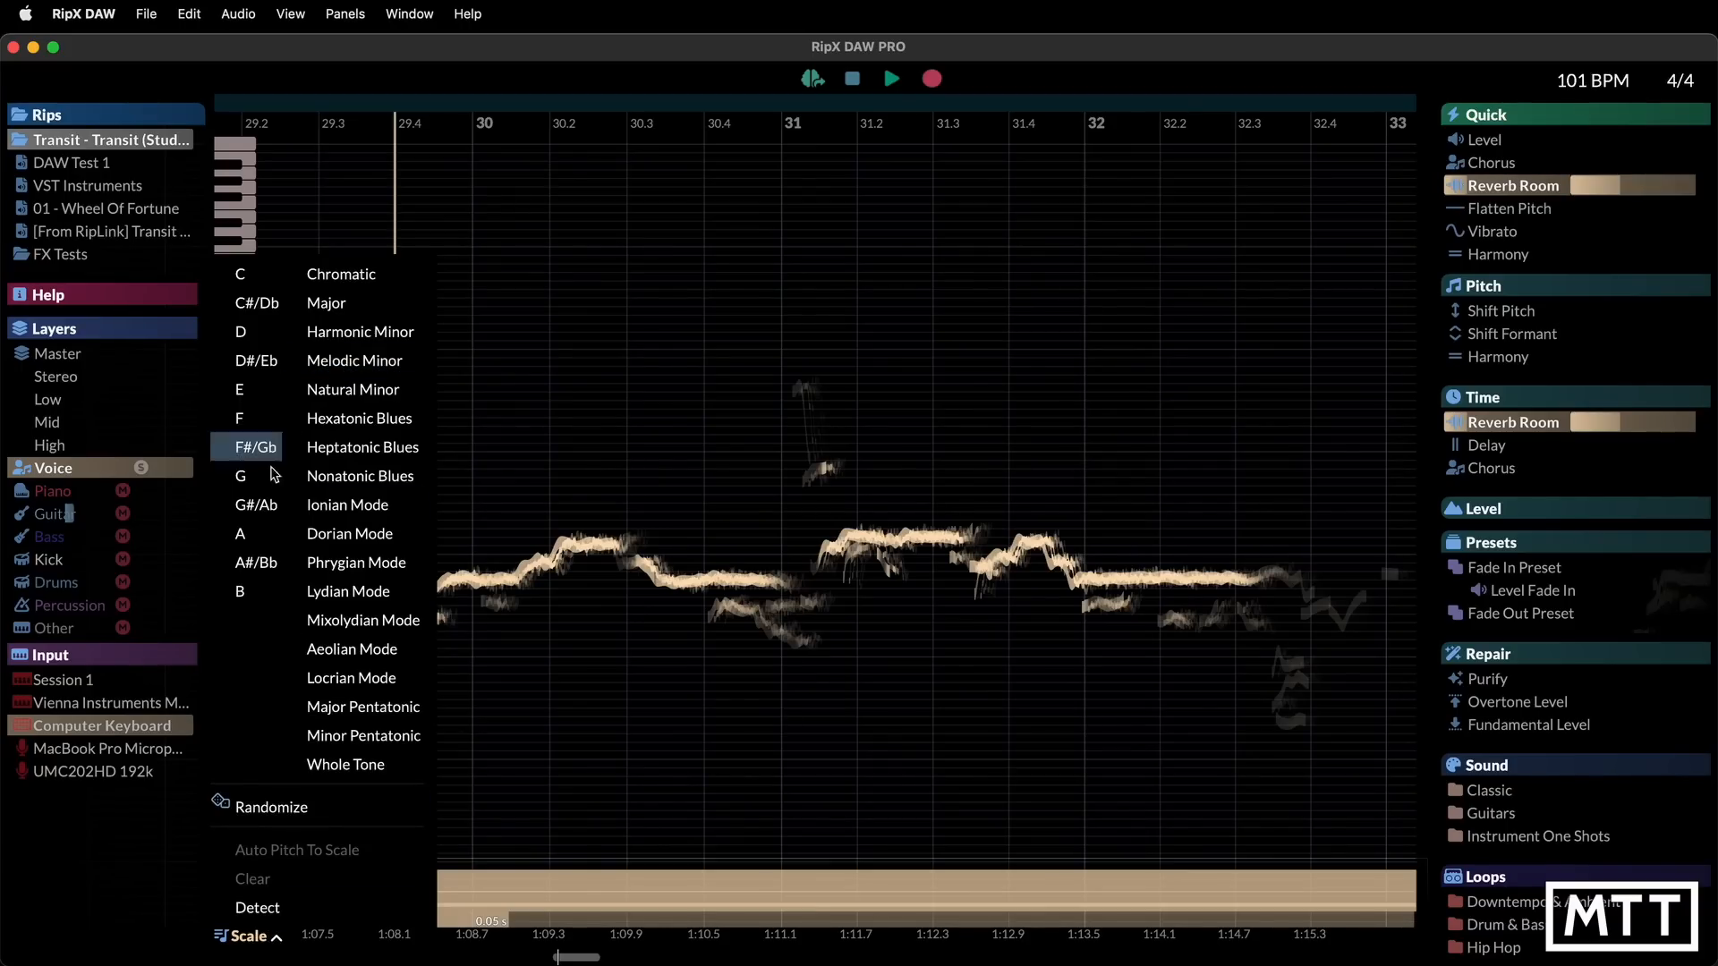
left_click(253, 534)
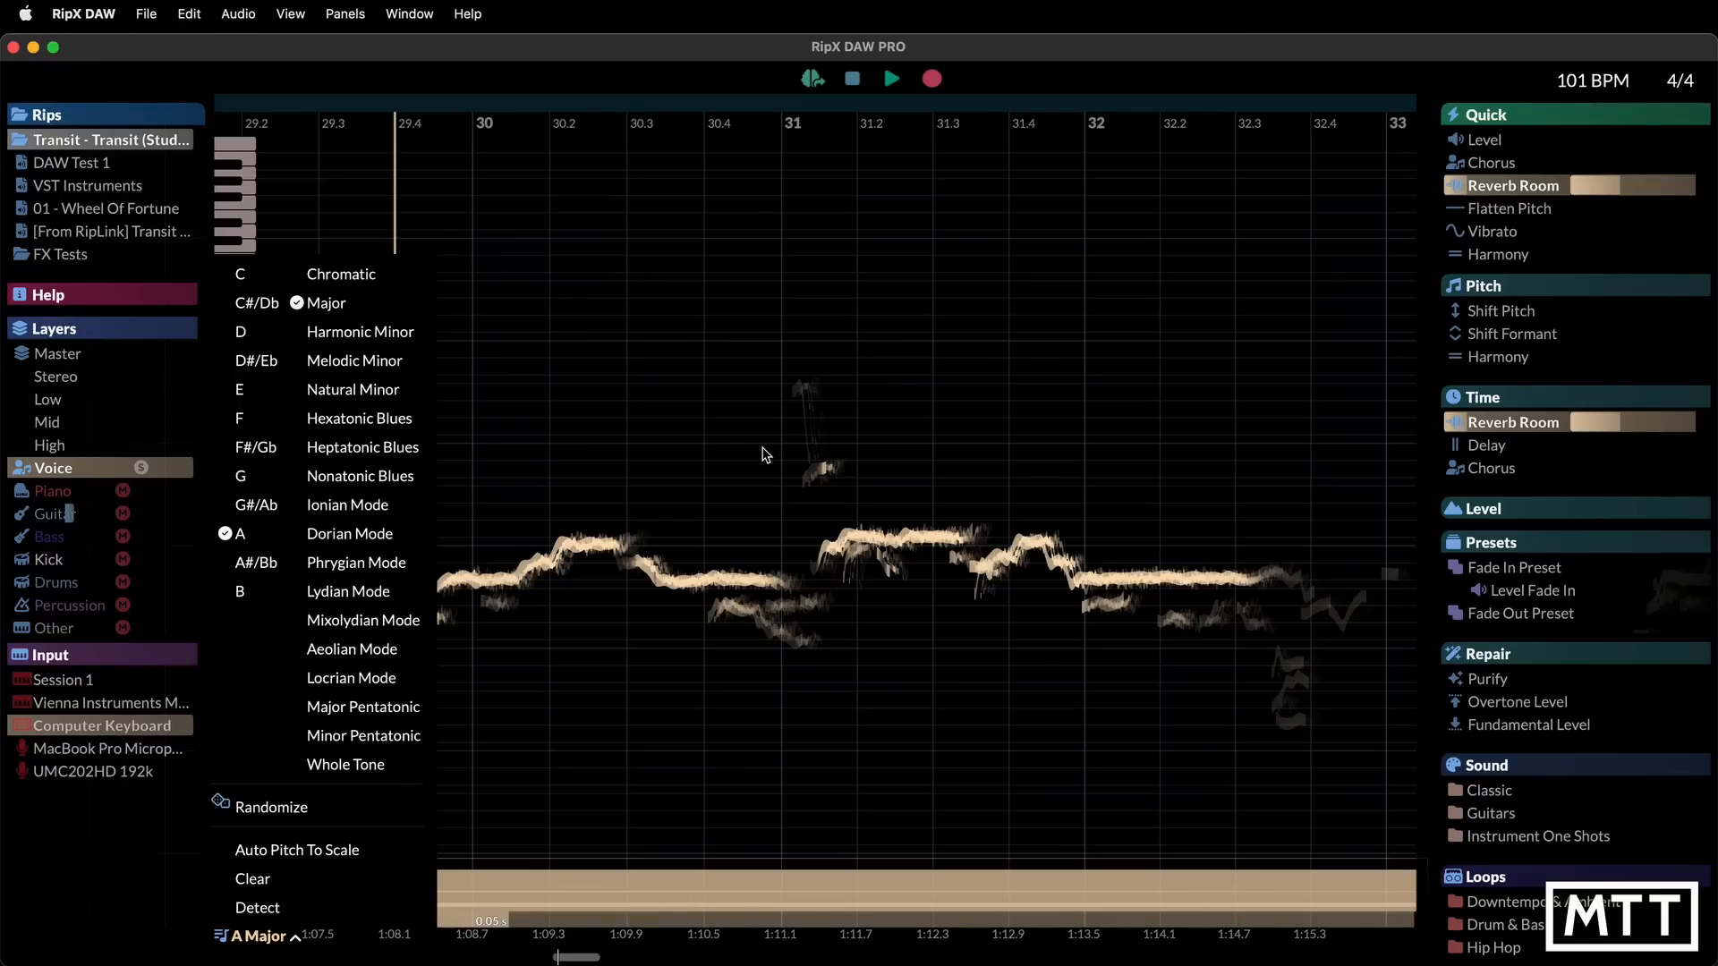
left_click(707, 449)
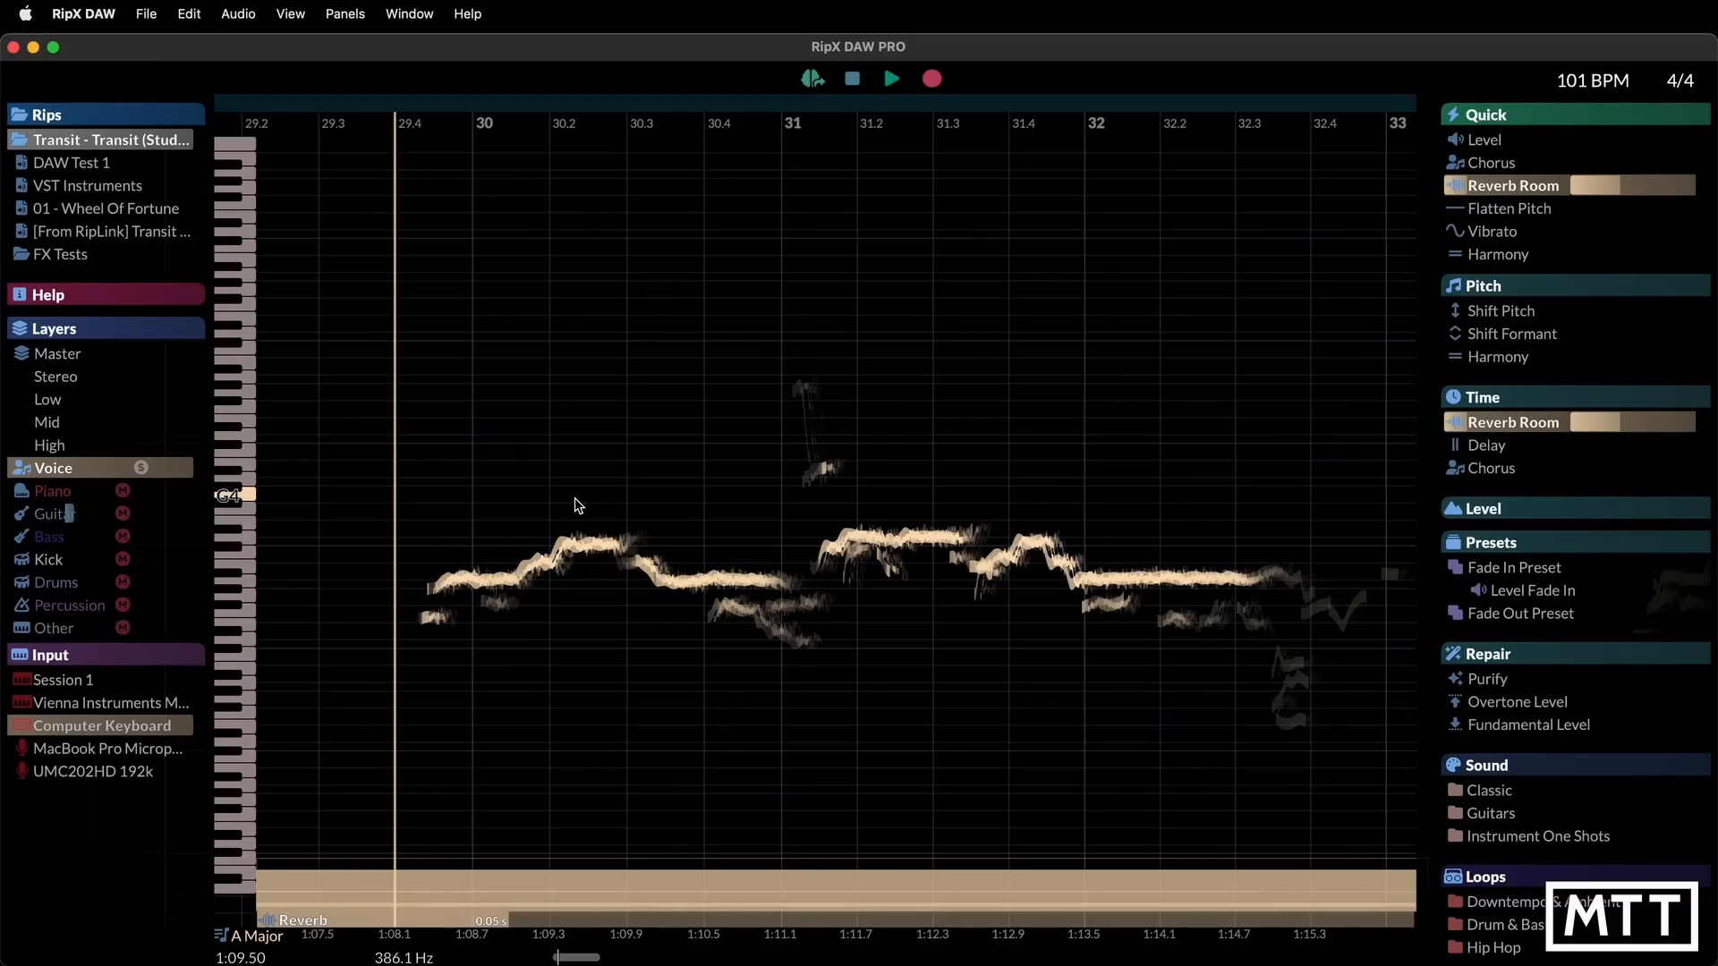
left_click(258, 936)
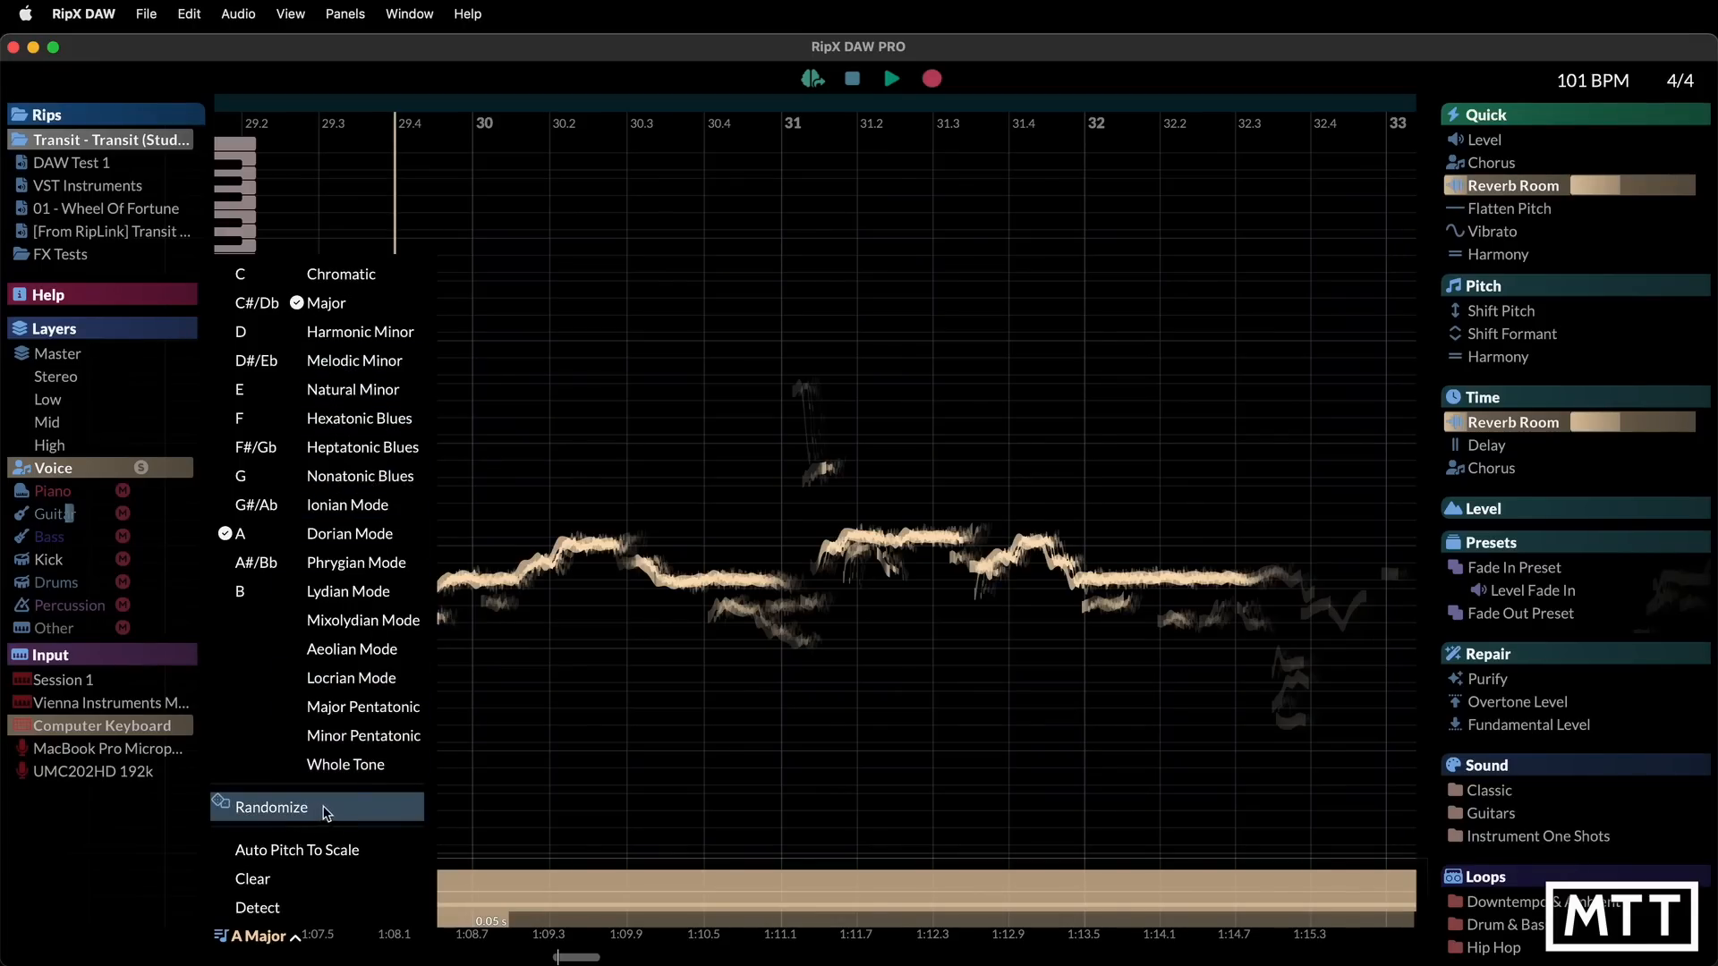
left_click(566, 338)
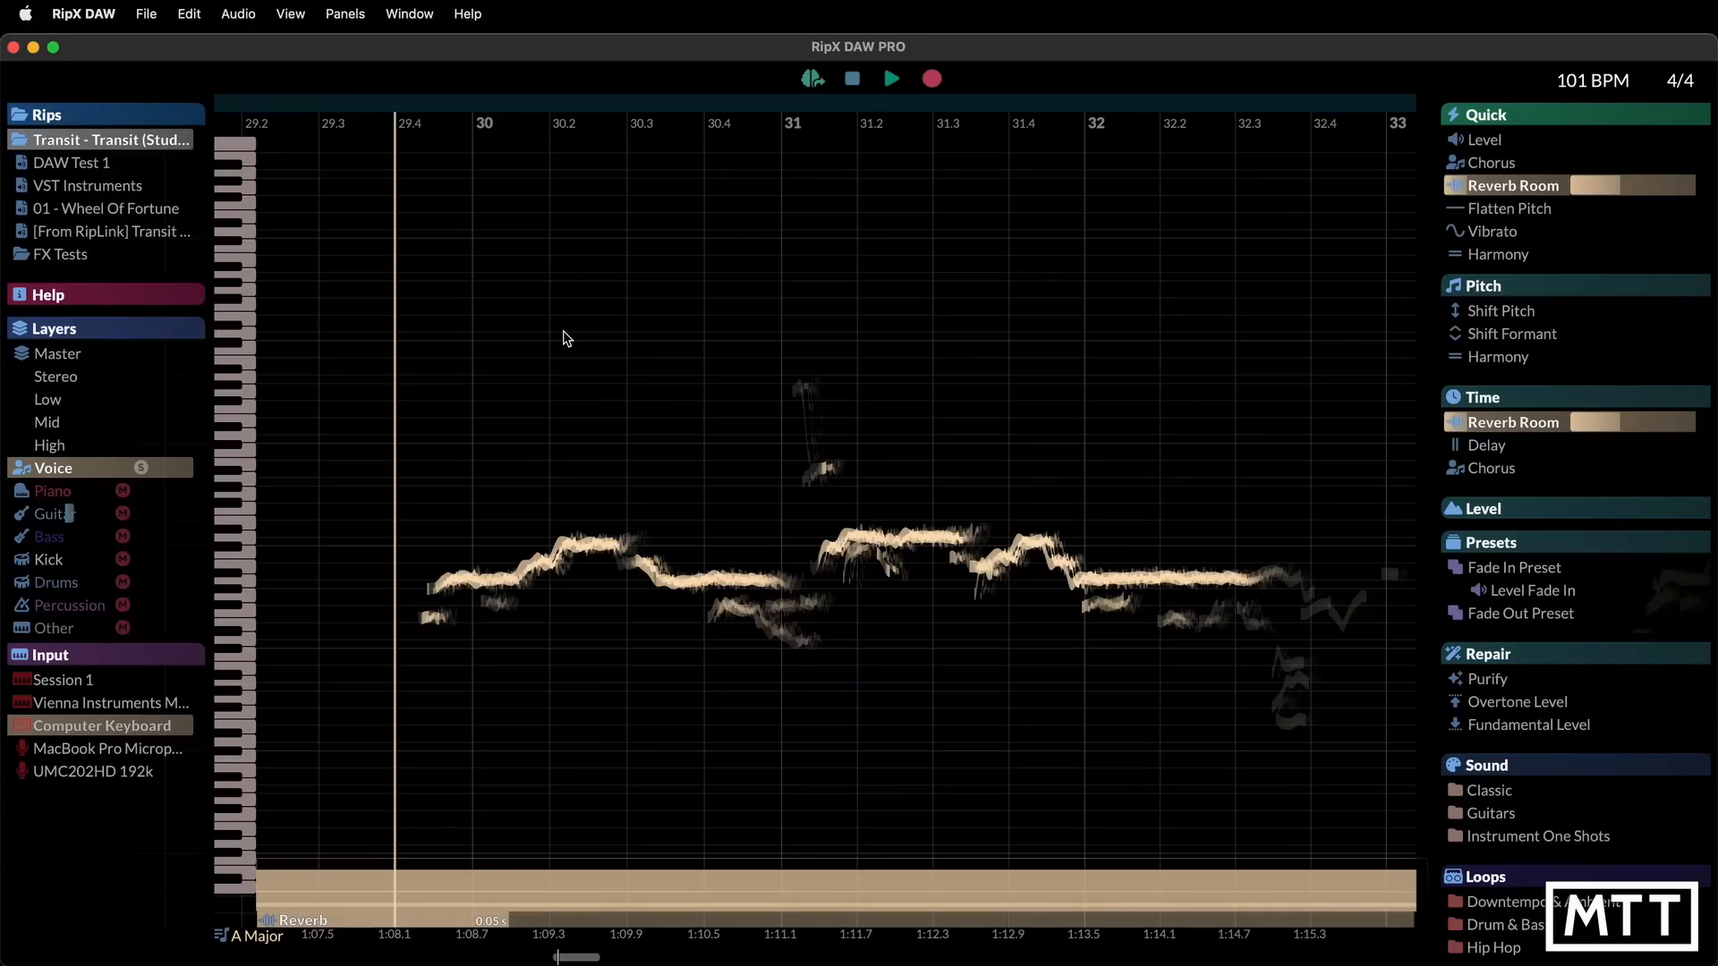
Remove the Voice layer's reverb, try Flatten Pitch at 100%, and return it to 0%
left_click(1463, 186)
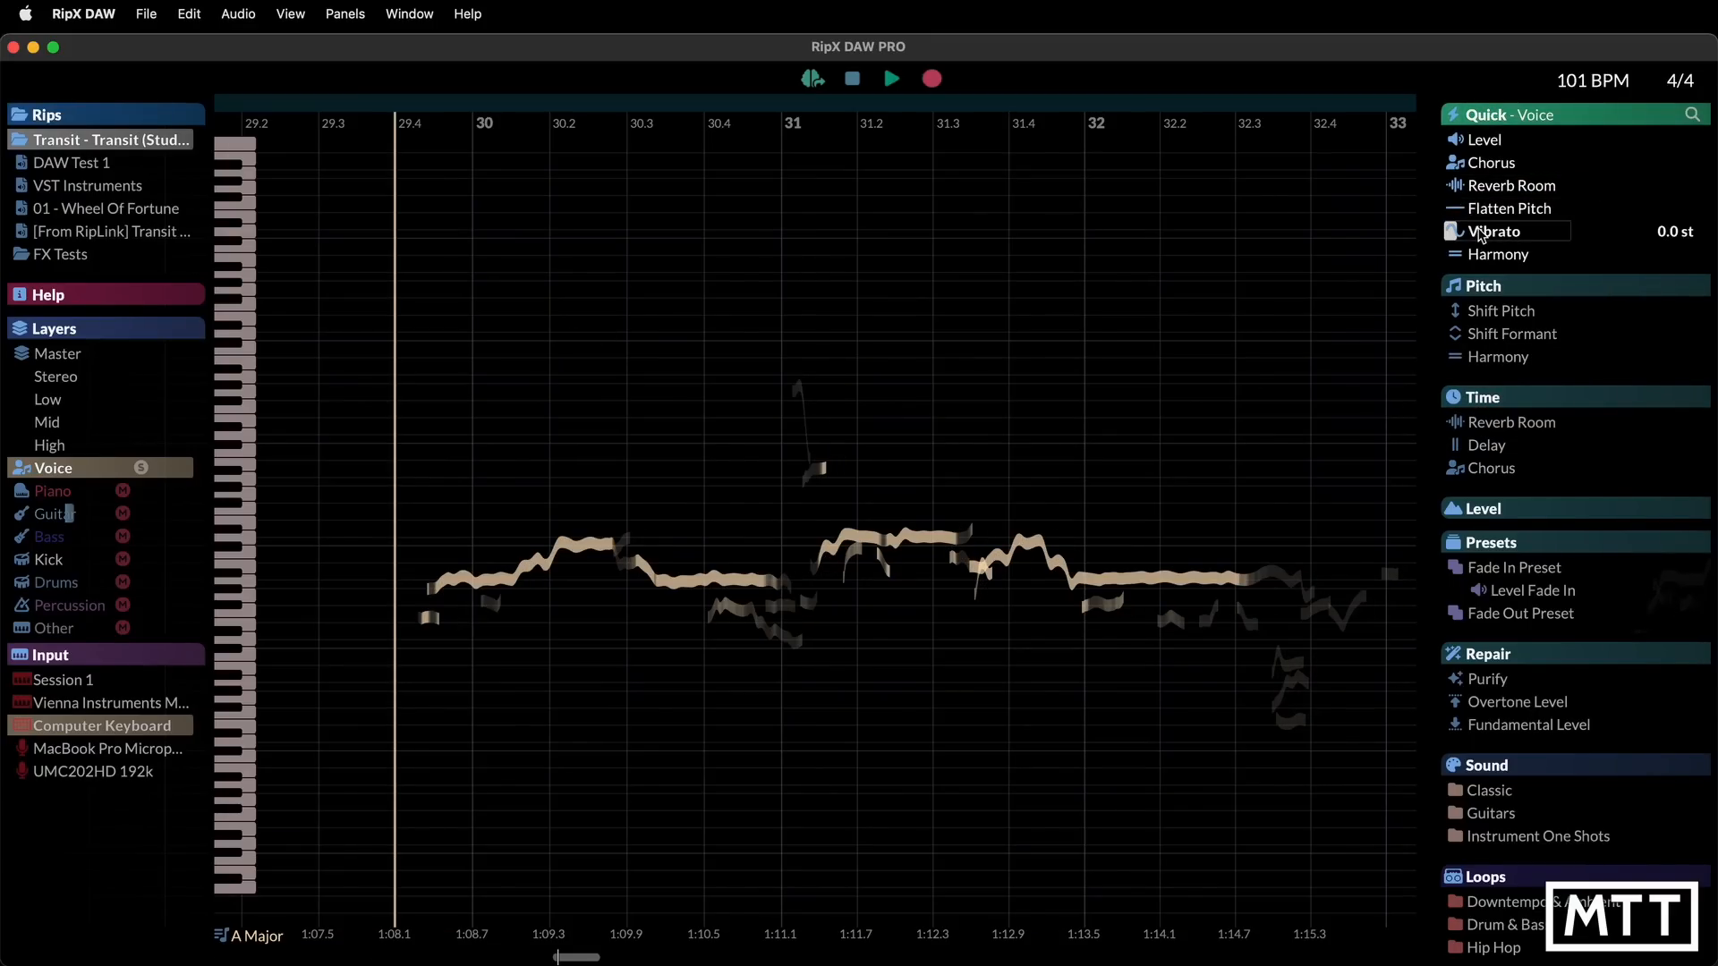
left_click(1460, 207)
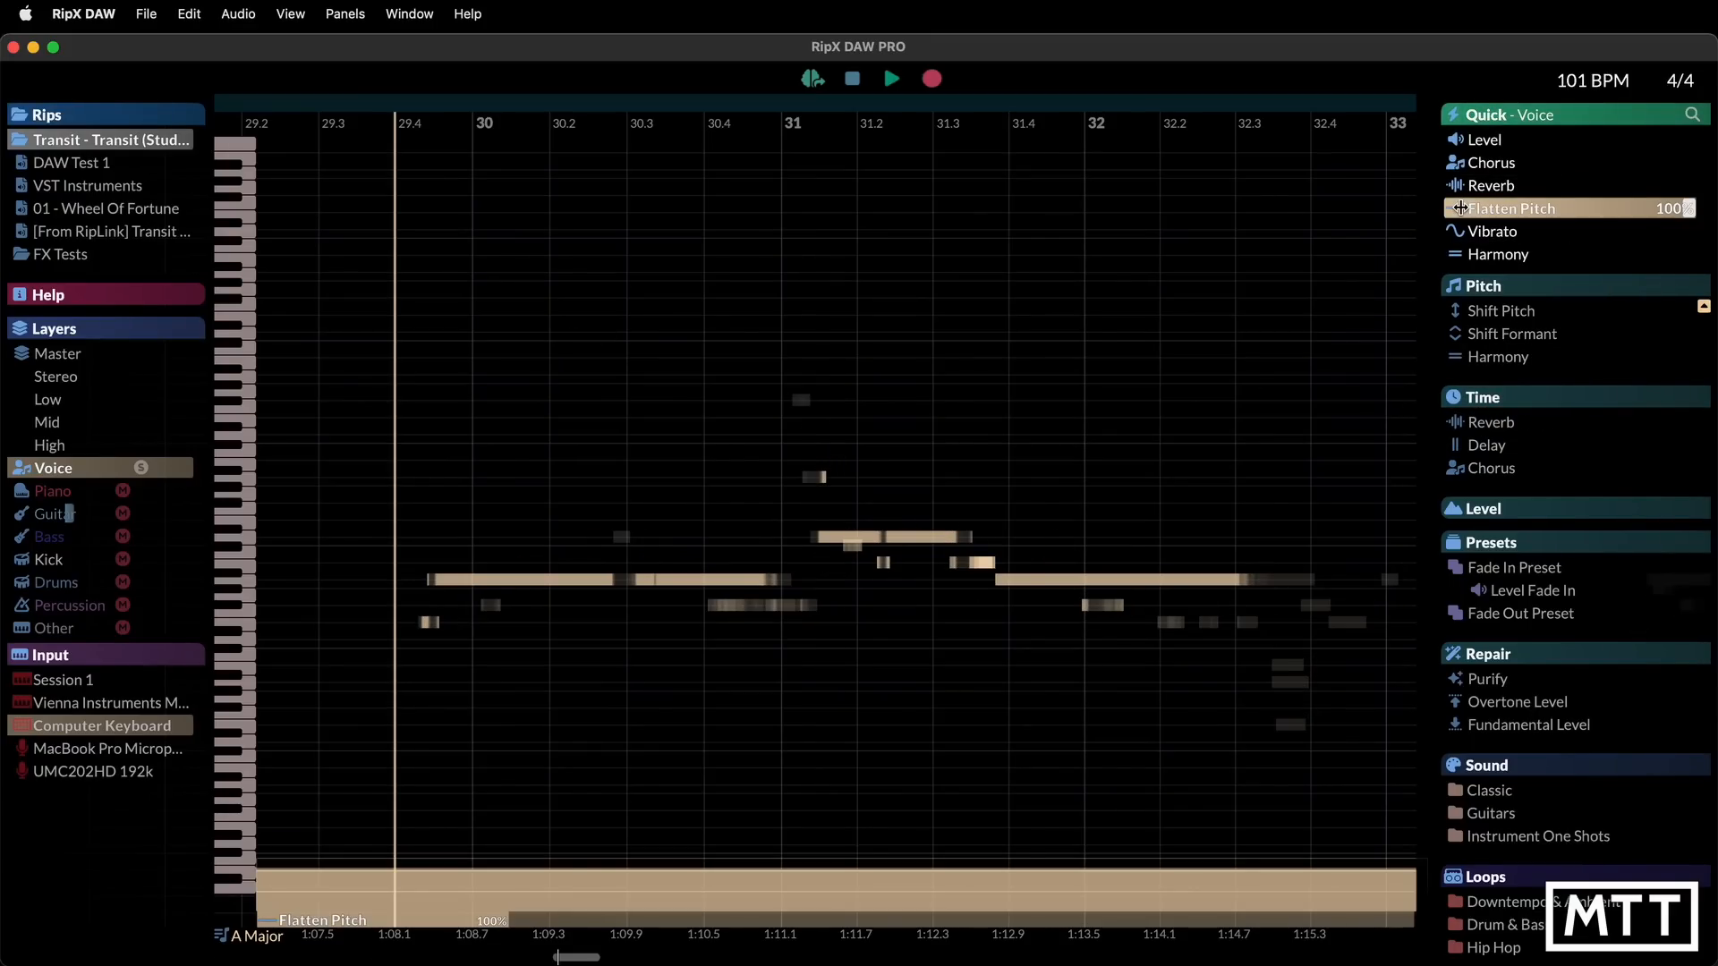
left_click_drag(1680, 206, 1449, 218)
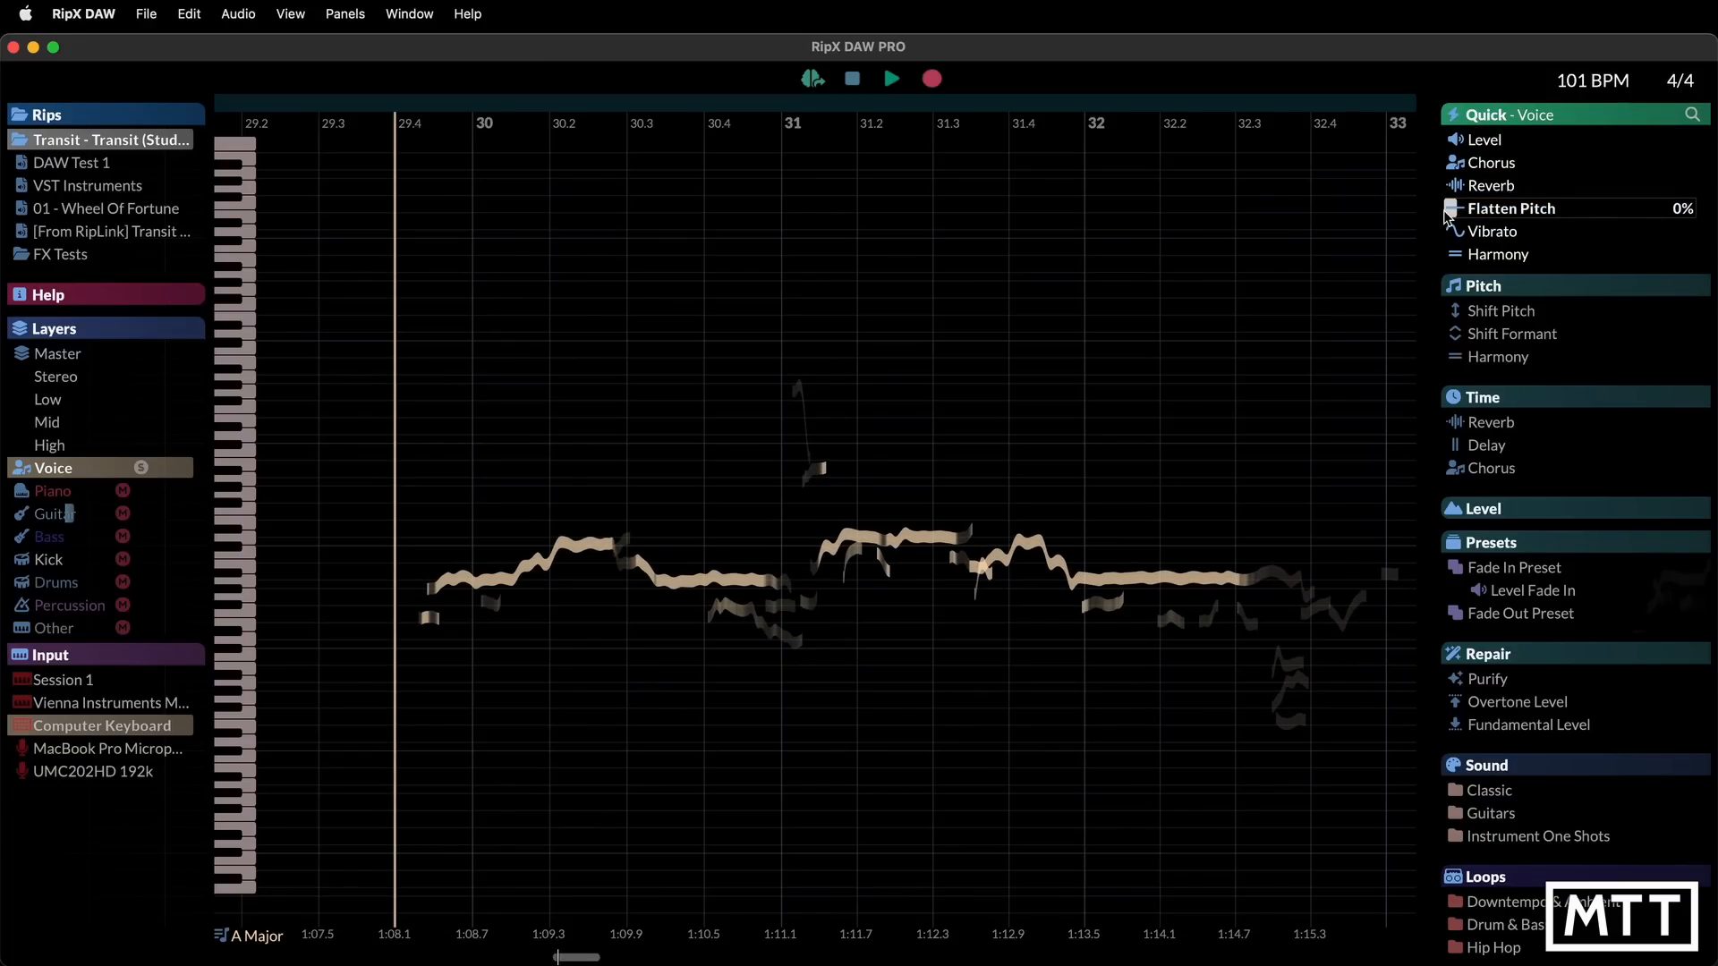
Apply Flatten Pitch to the Voice layer at 62%, raising it to 100% during playback
left_click_drag(1456, 208, 1610, 220)
key("space")
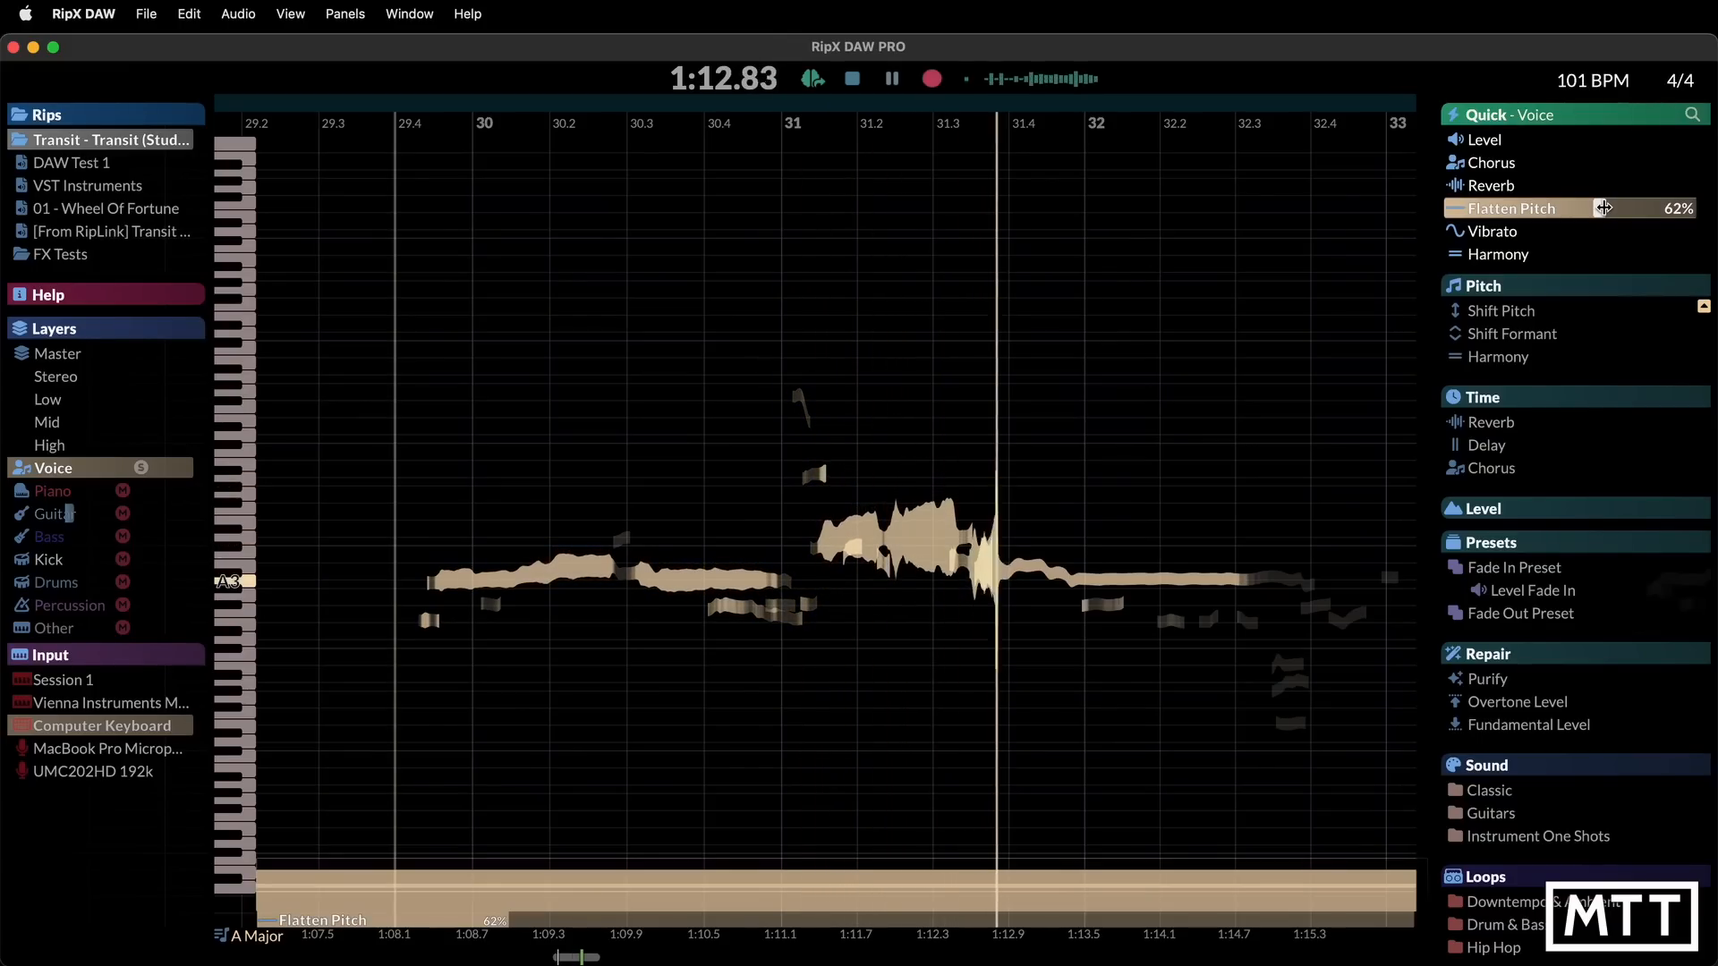
left_click_drag(1603, 207, 1695, 210)
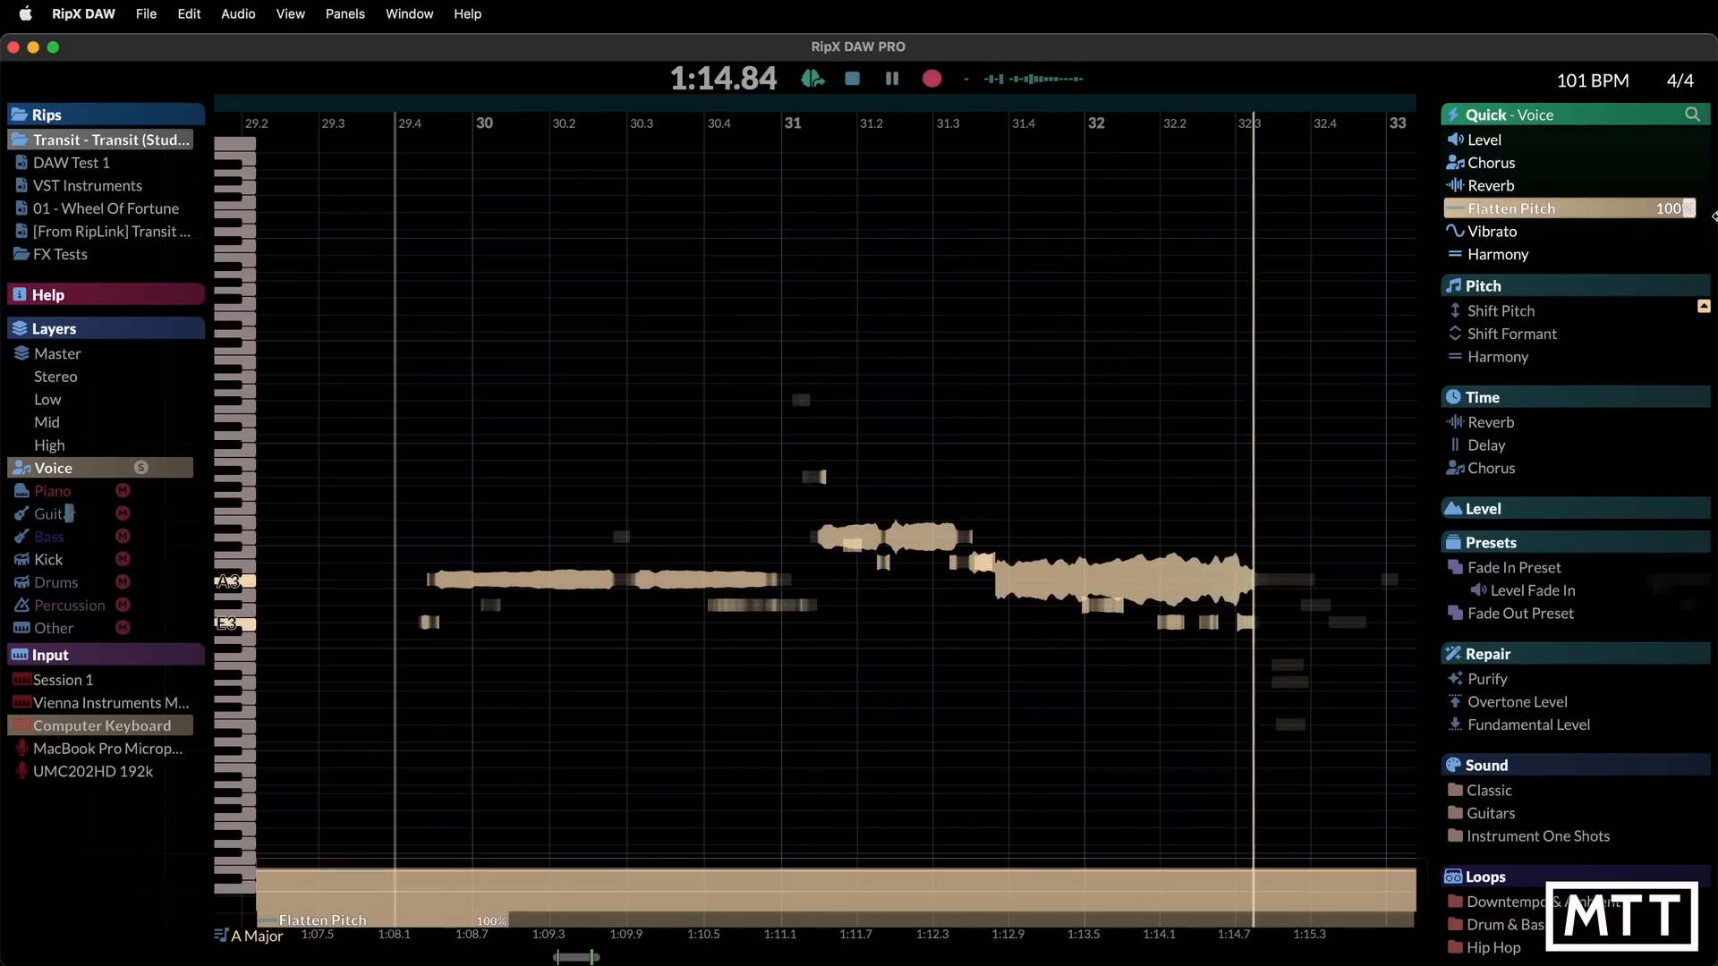
key("space")
Replay the fully flattened vocal phrase from beat 29.4
scroll(832, 328, "left", 12)
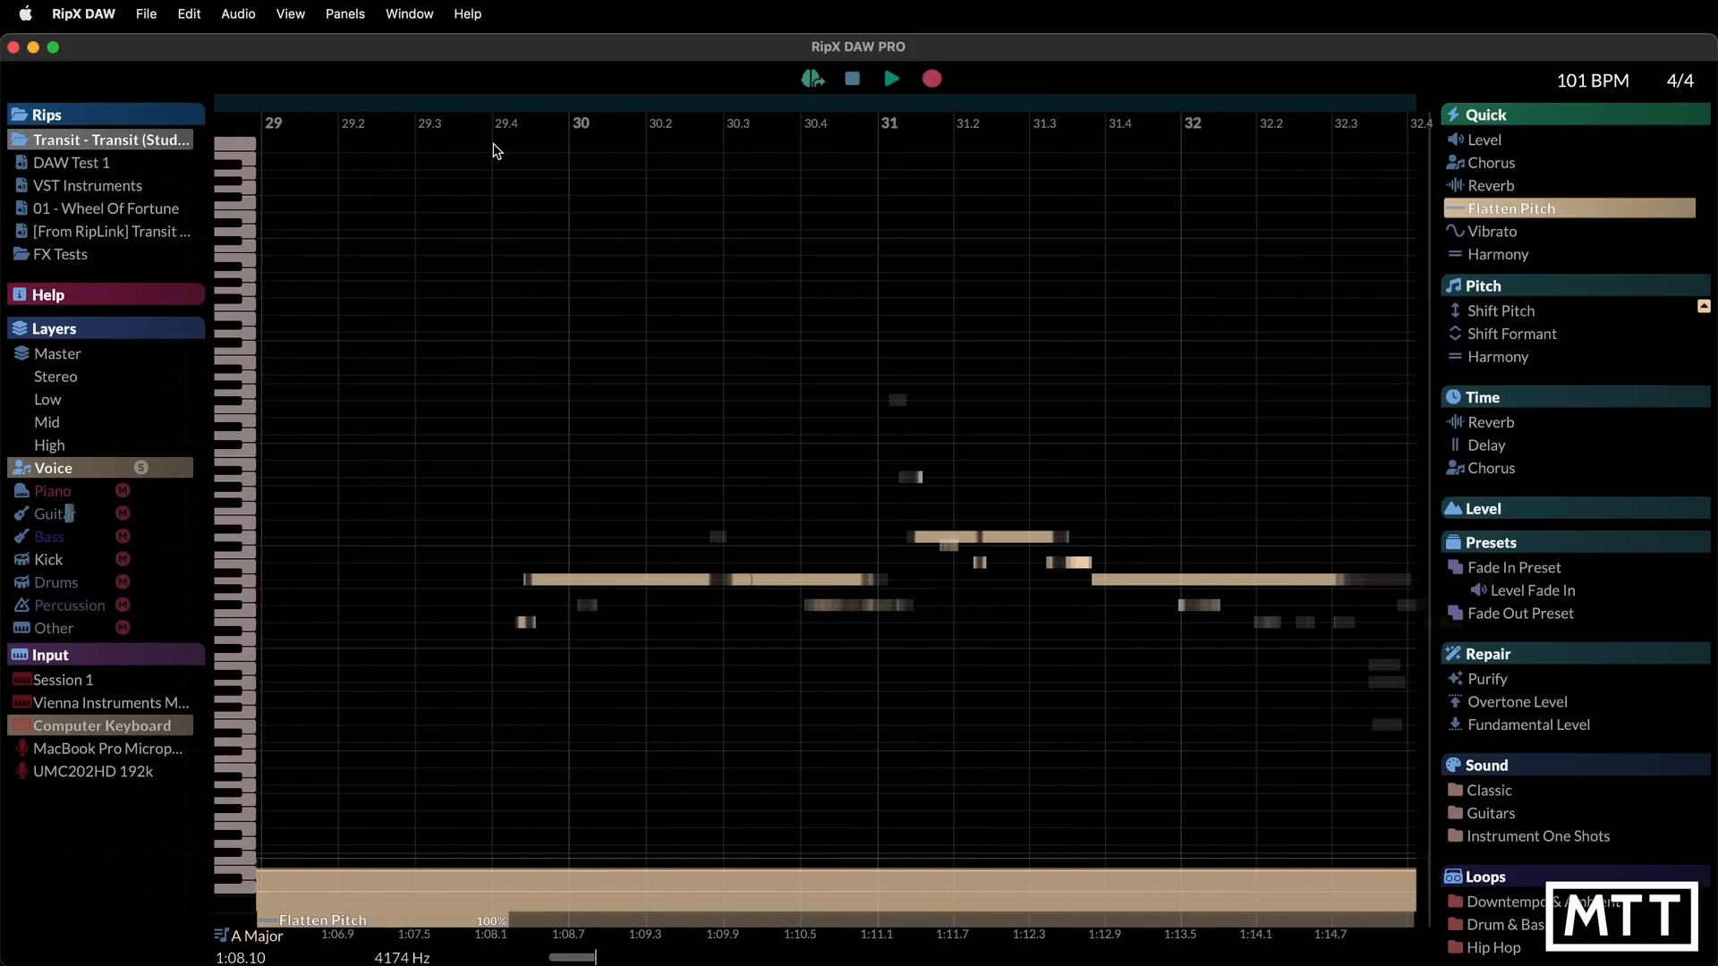
left_click(495, 215)
key("space")
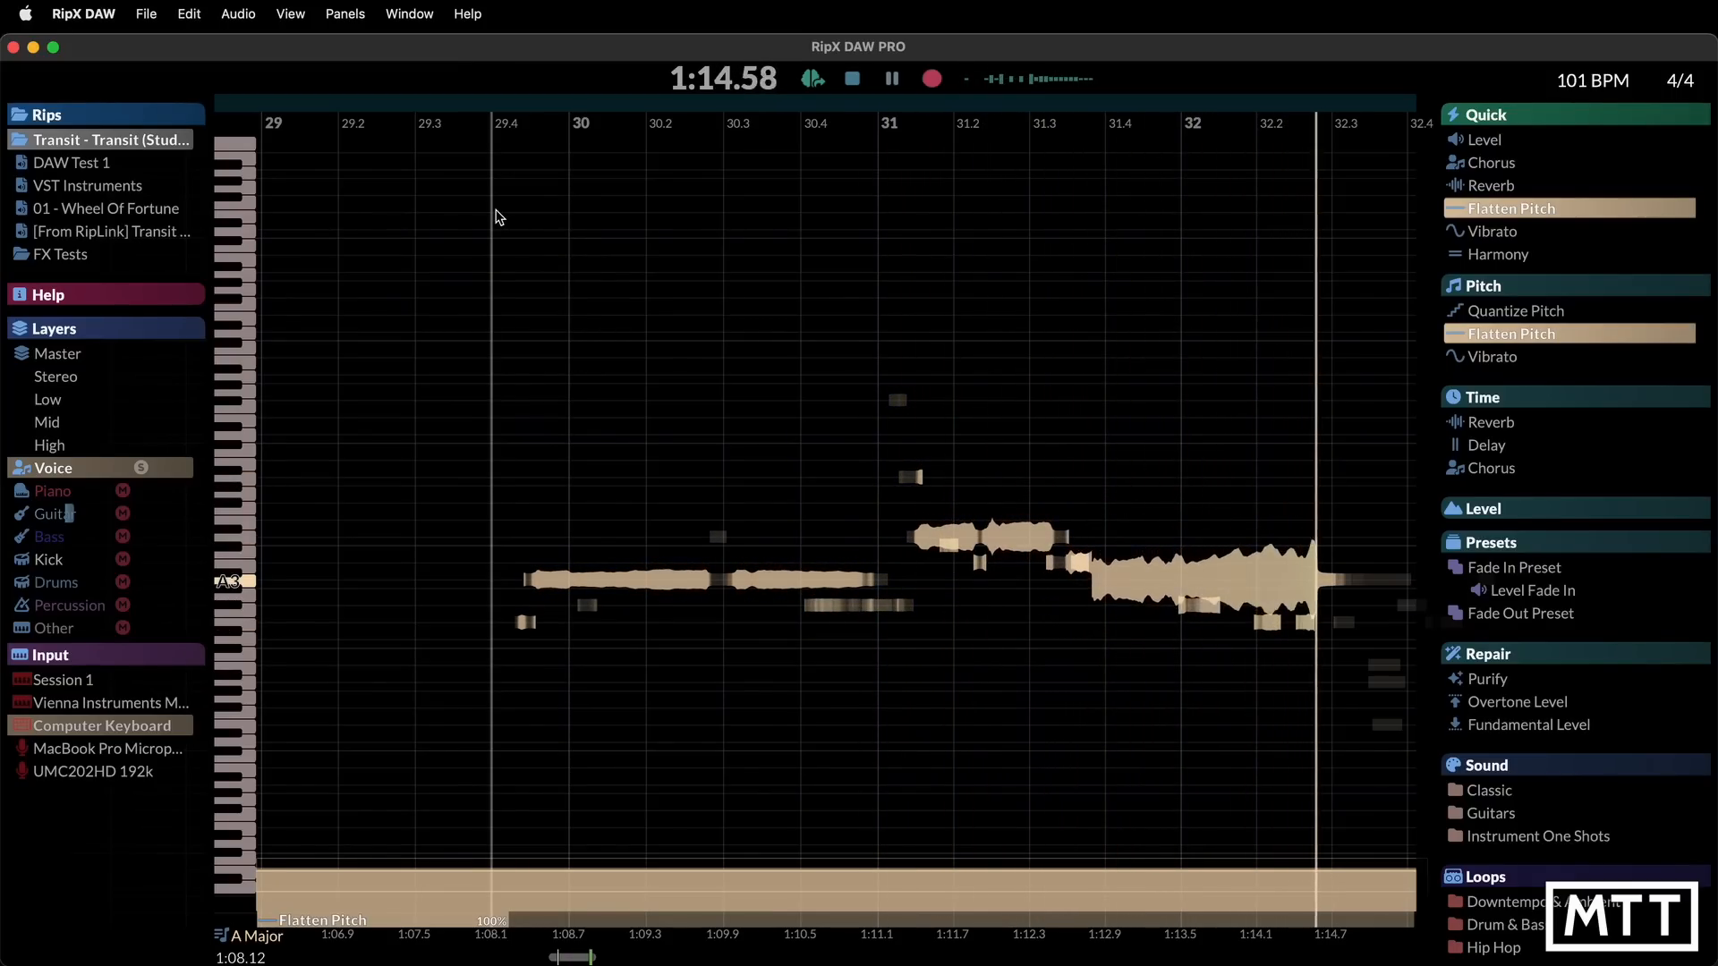
key("space")
scroll(484, 344, "left", 10)
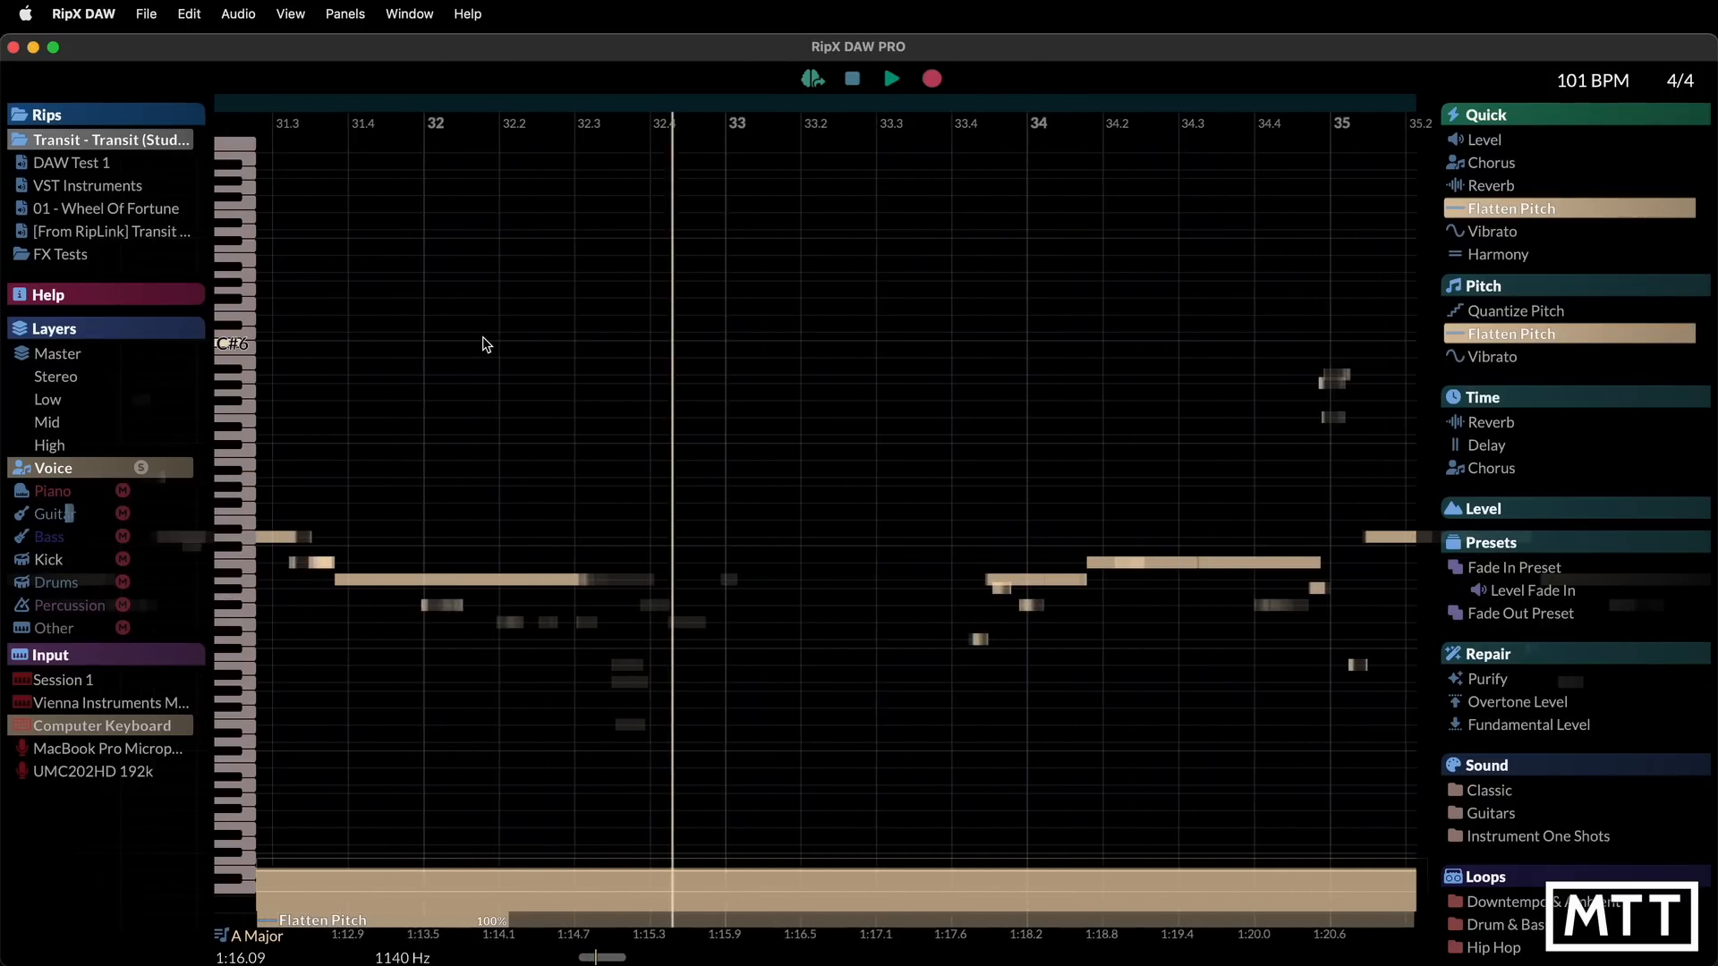
Apply Vibrato to the Voice layer with a depth of 0.8 st and audition the phrase from beat 29.4
scroll(484, 345, "left", 2)
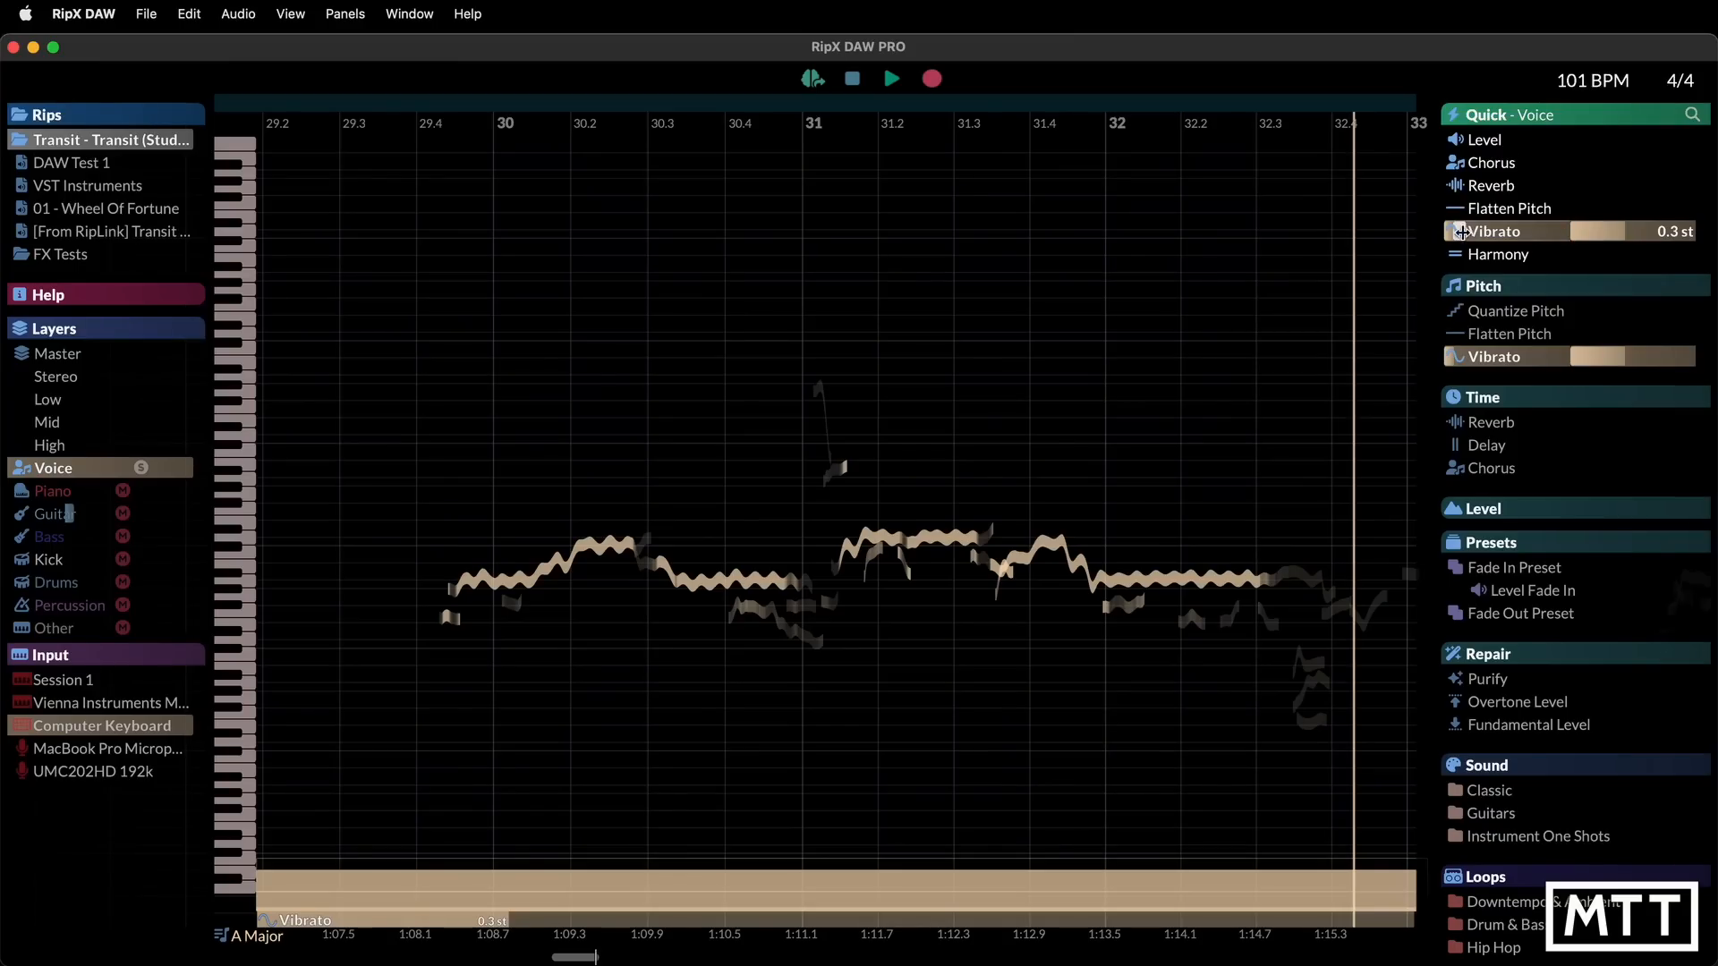
left_click_drag(1459, 232, 1509, 233)
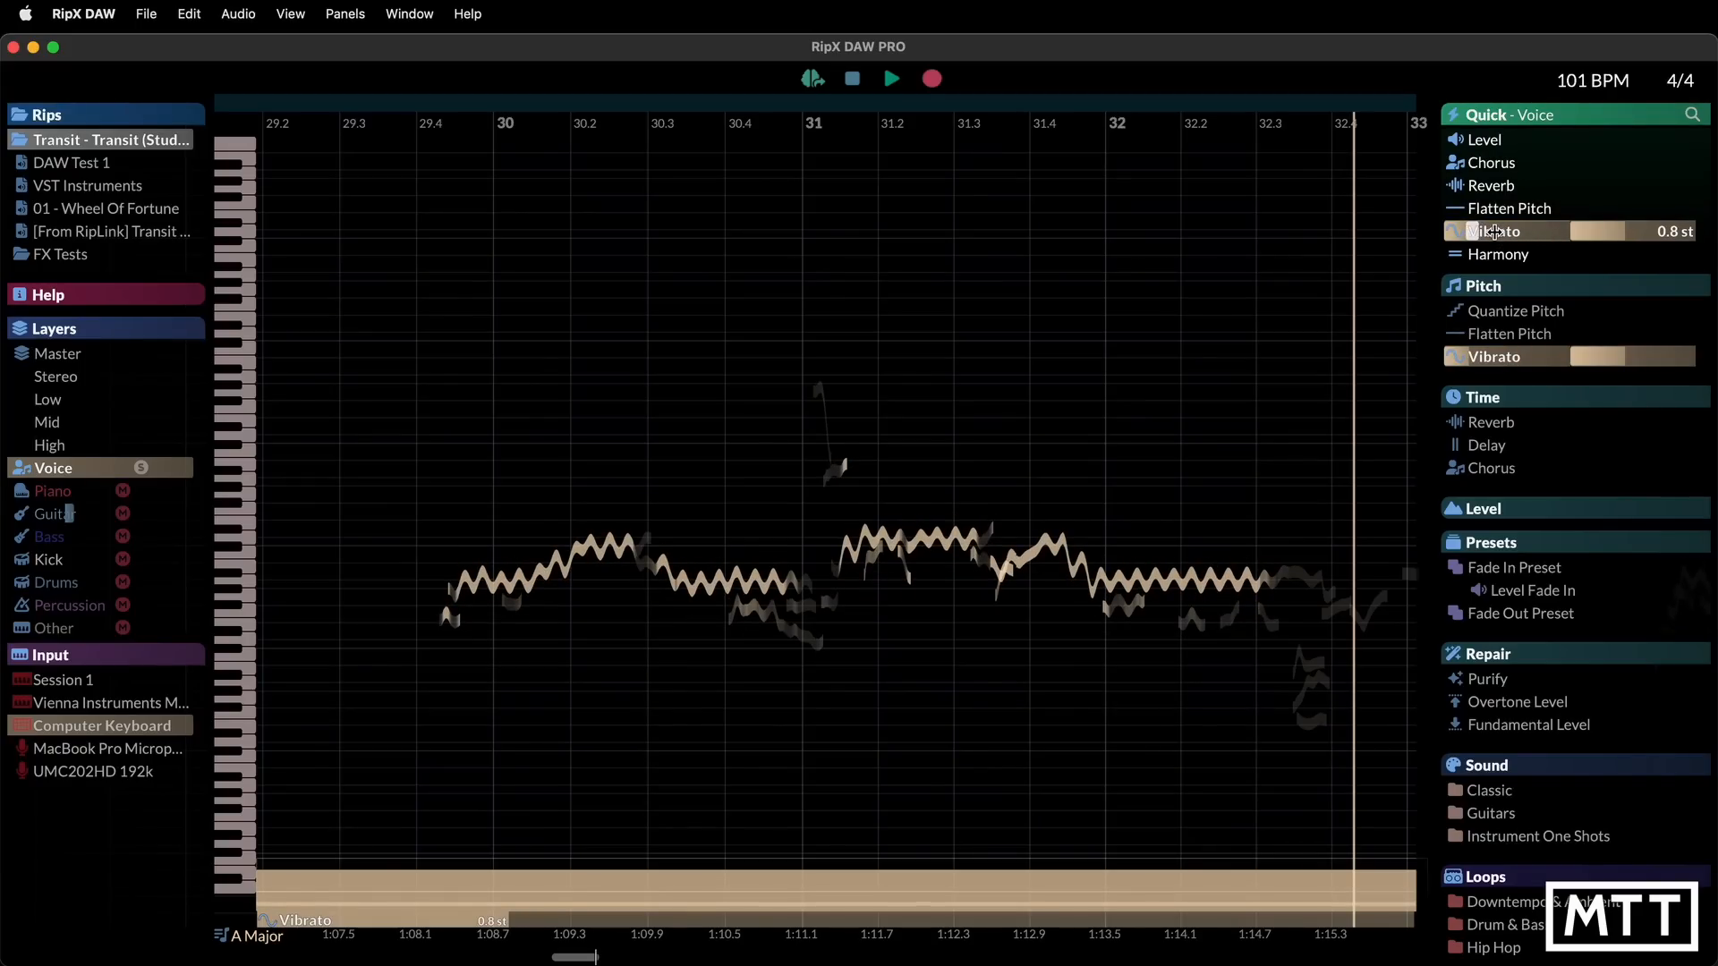
left_click(417, 394)
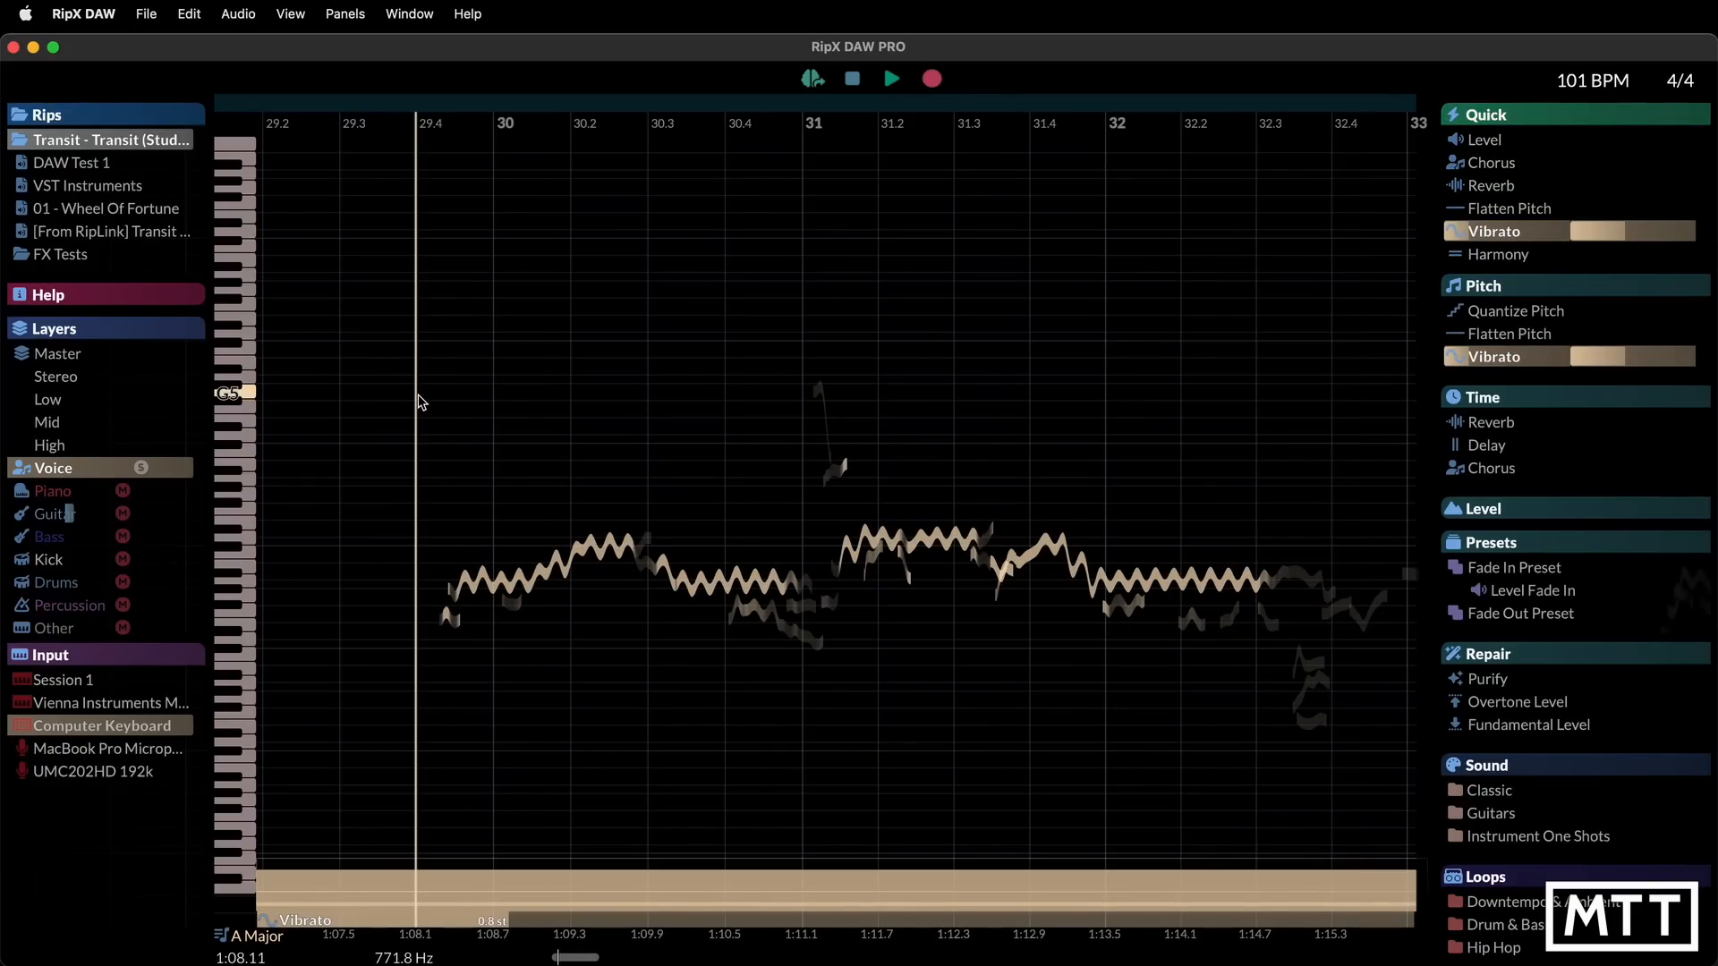
key("space")
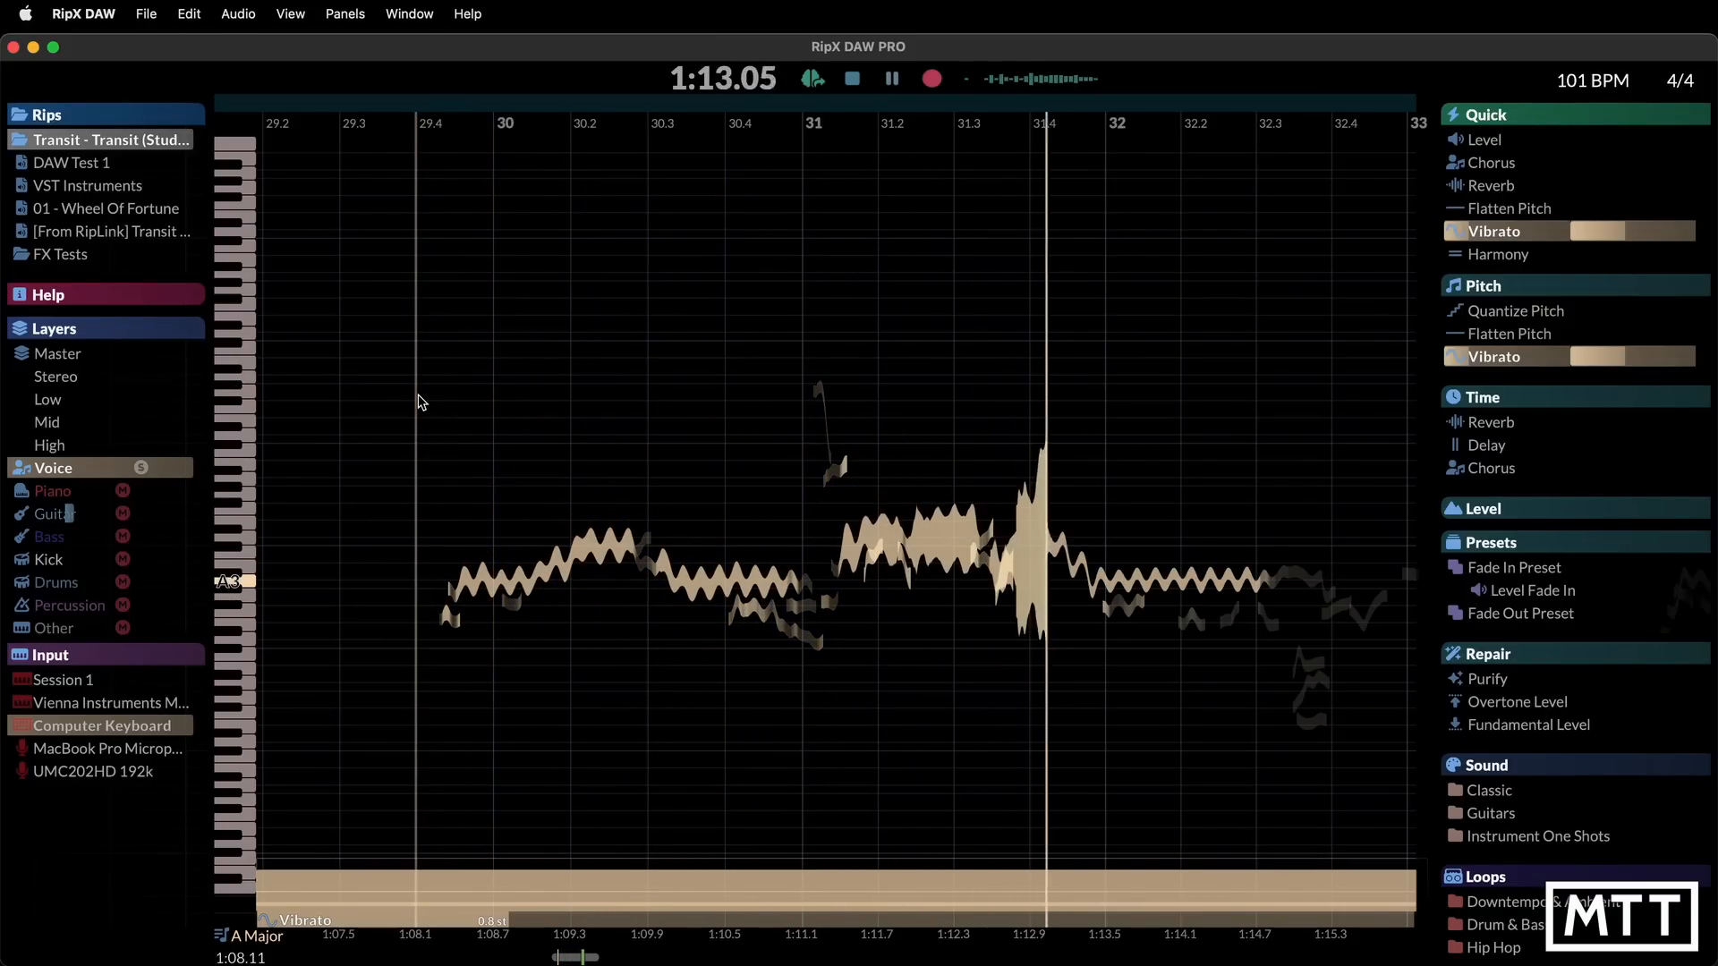
key("space")
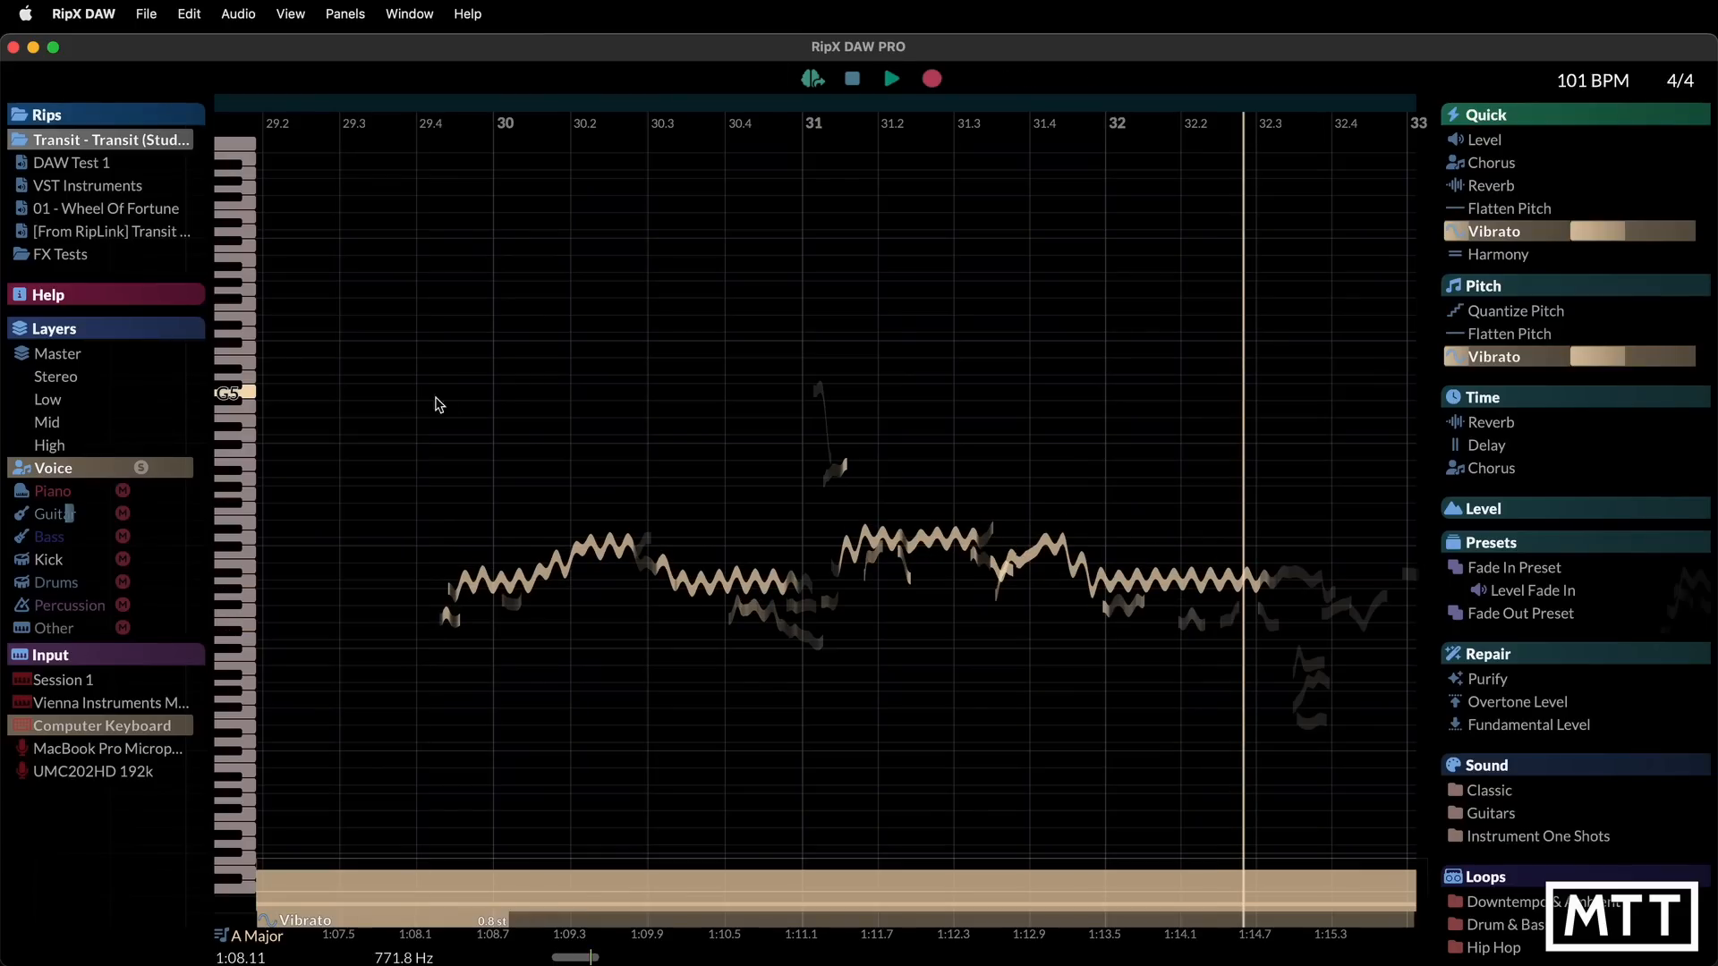
Lower the Voice layer's vibrato rate to 3 Hz, and remove the Vibrato effect by returning its depth to 0.0 st
mouse_move(1583, 234)
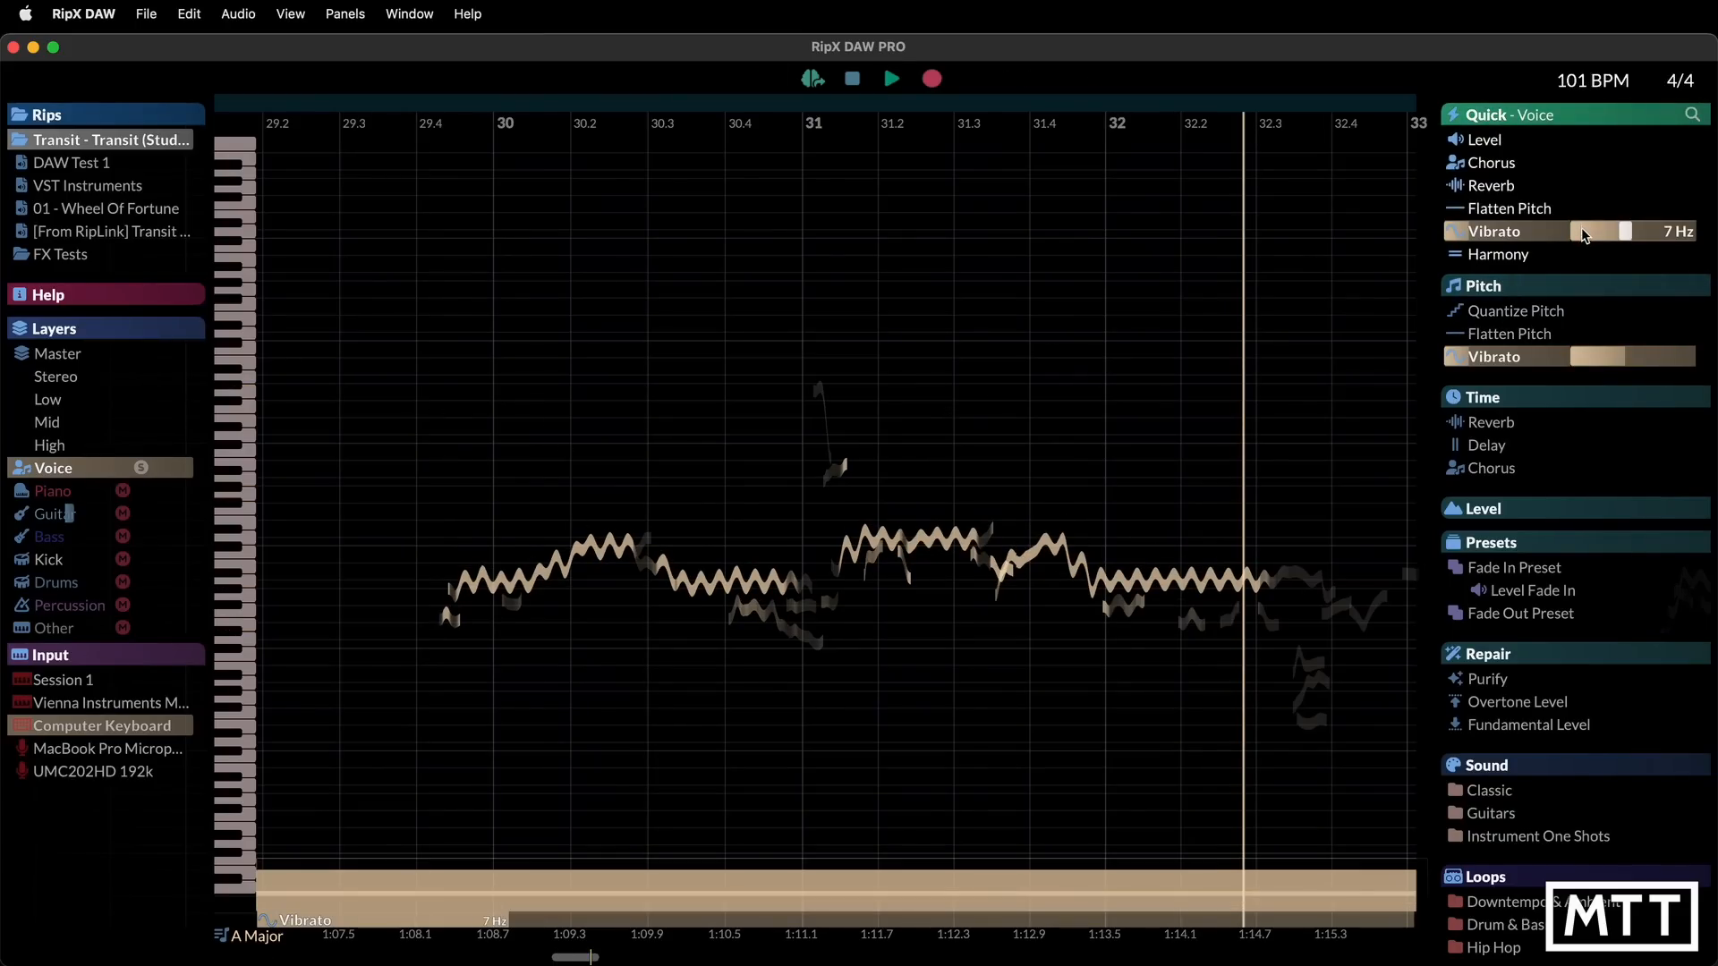
left_click_drag(1624, 232, 1576, 235)
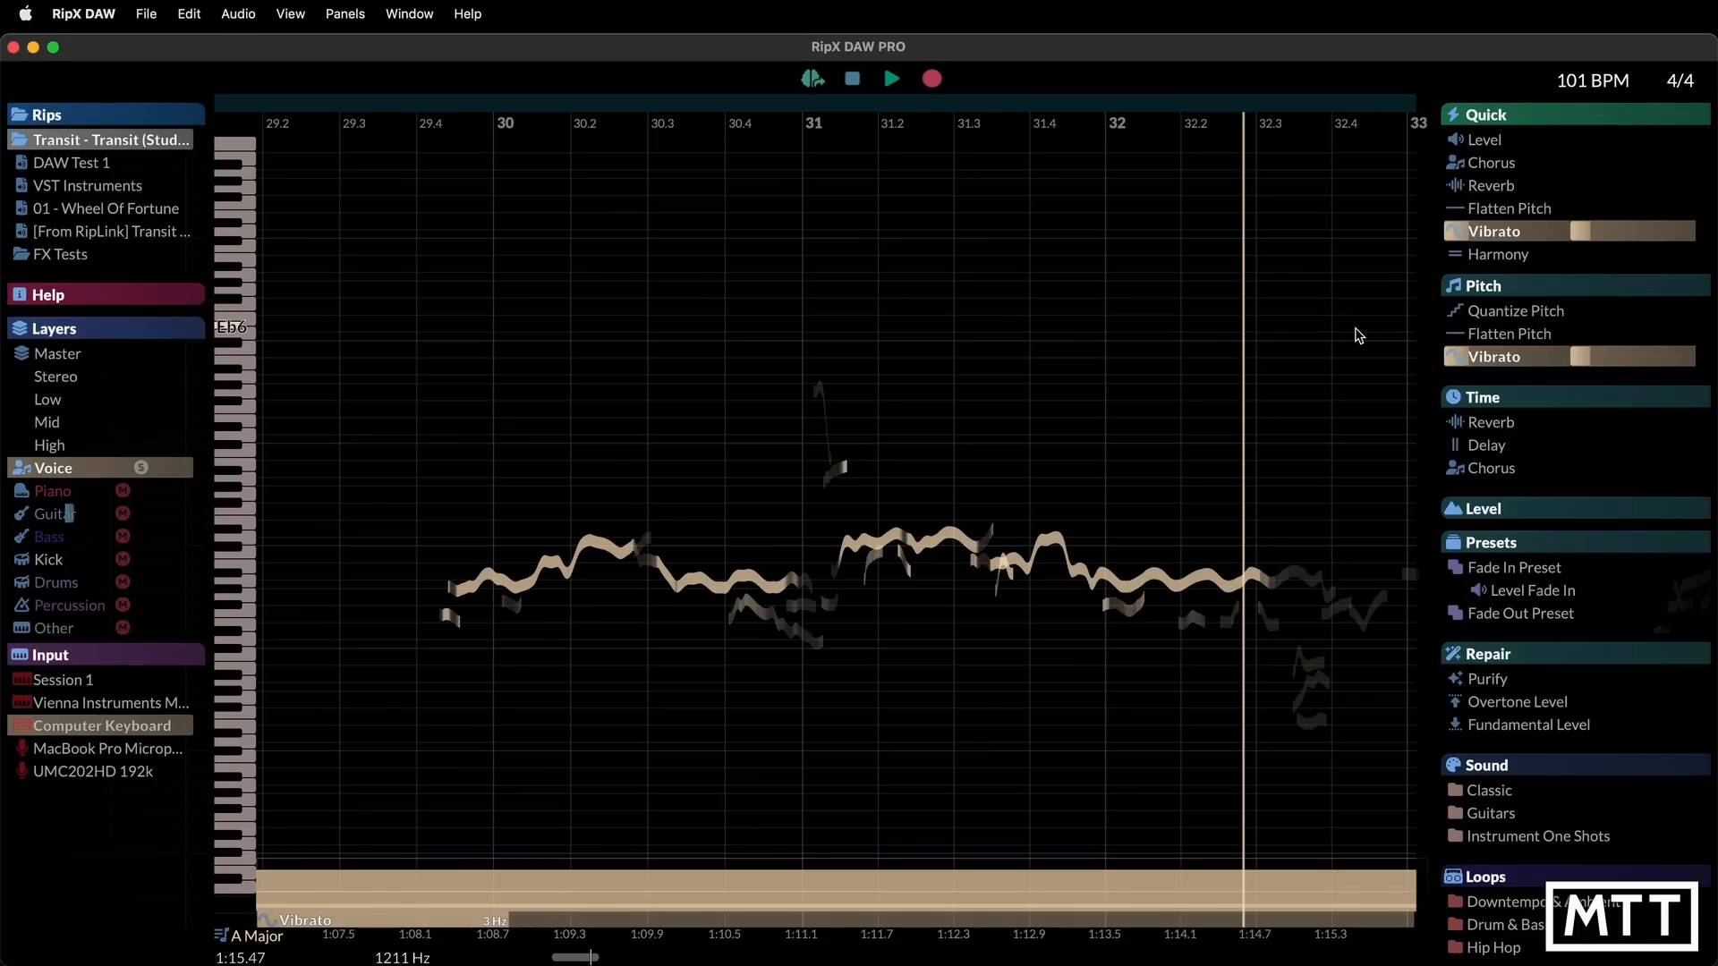
left_click(1457, 233)
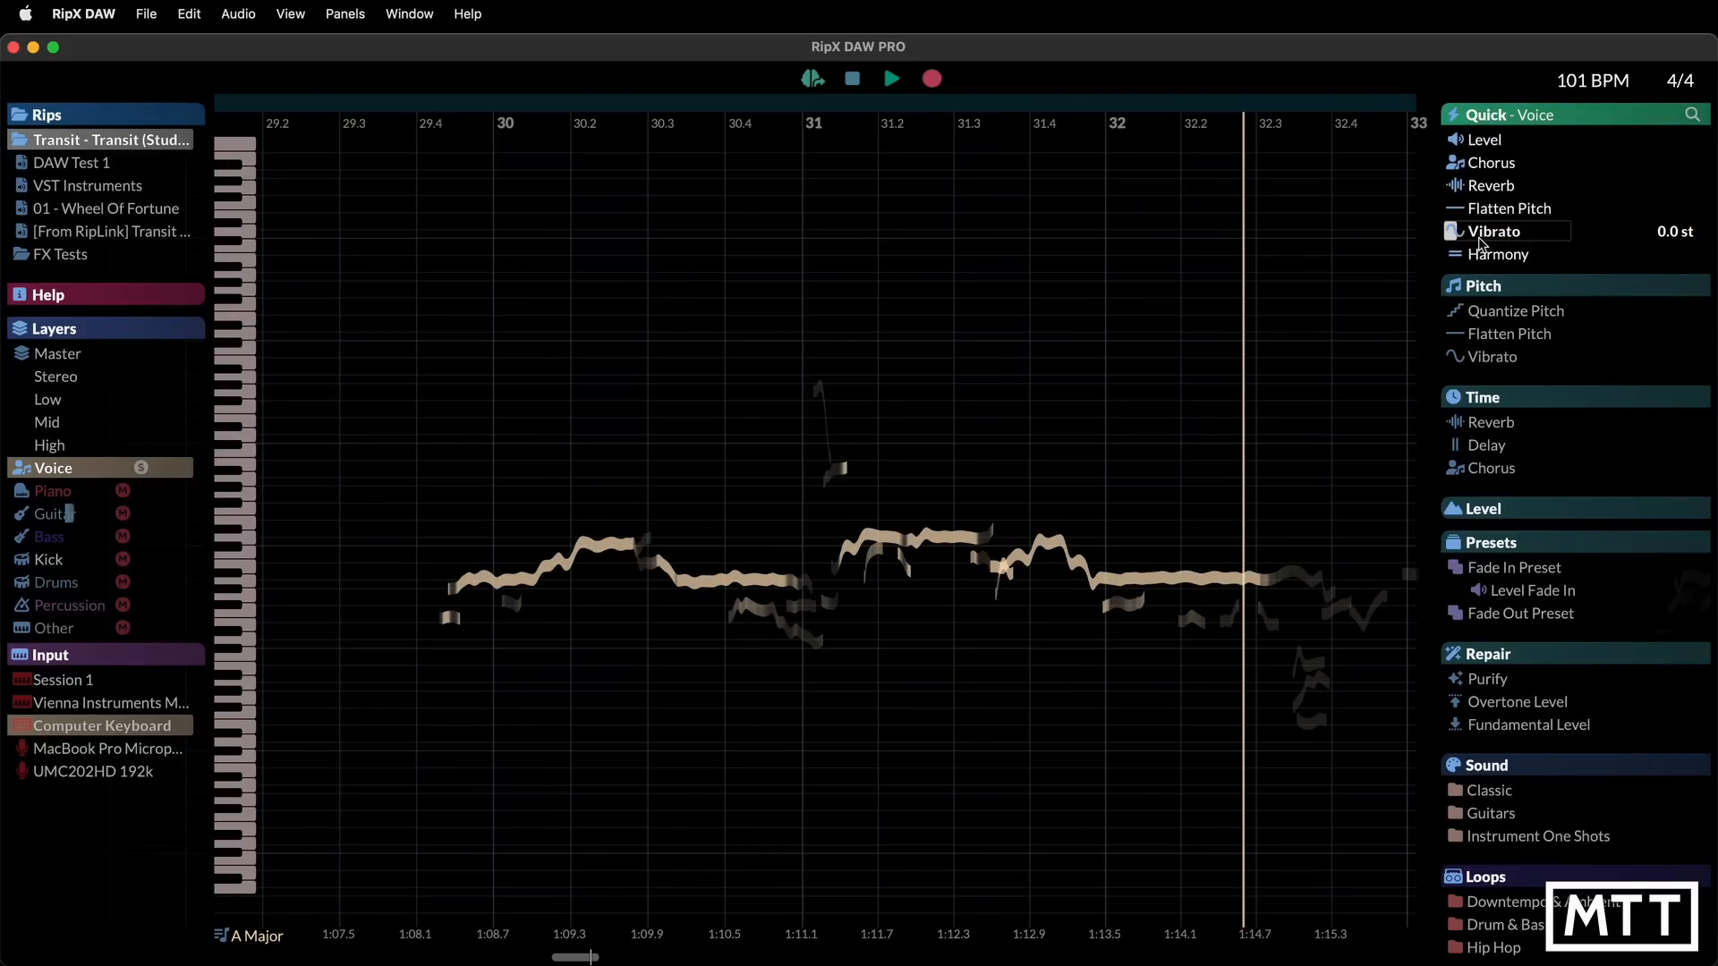
Add a +3rd Harmony to the Voice layer and audition the phrase from beat 29.4
left_click(1466, 258)
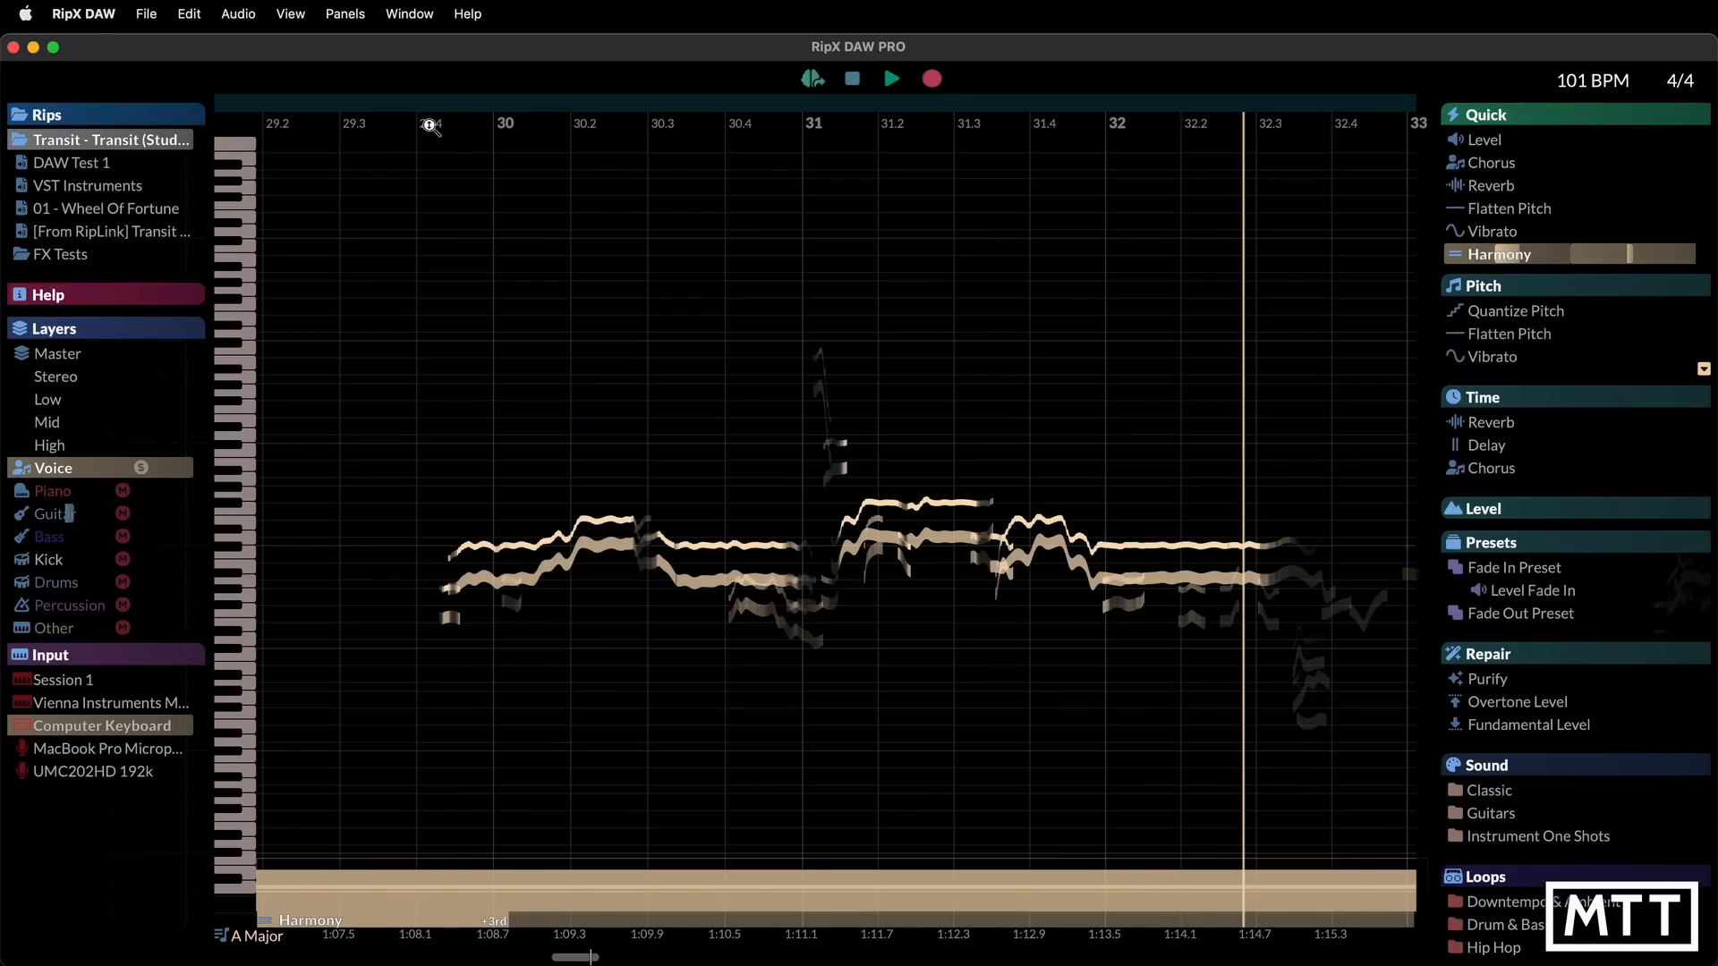
left_click(417, 276)
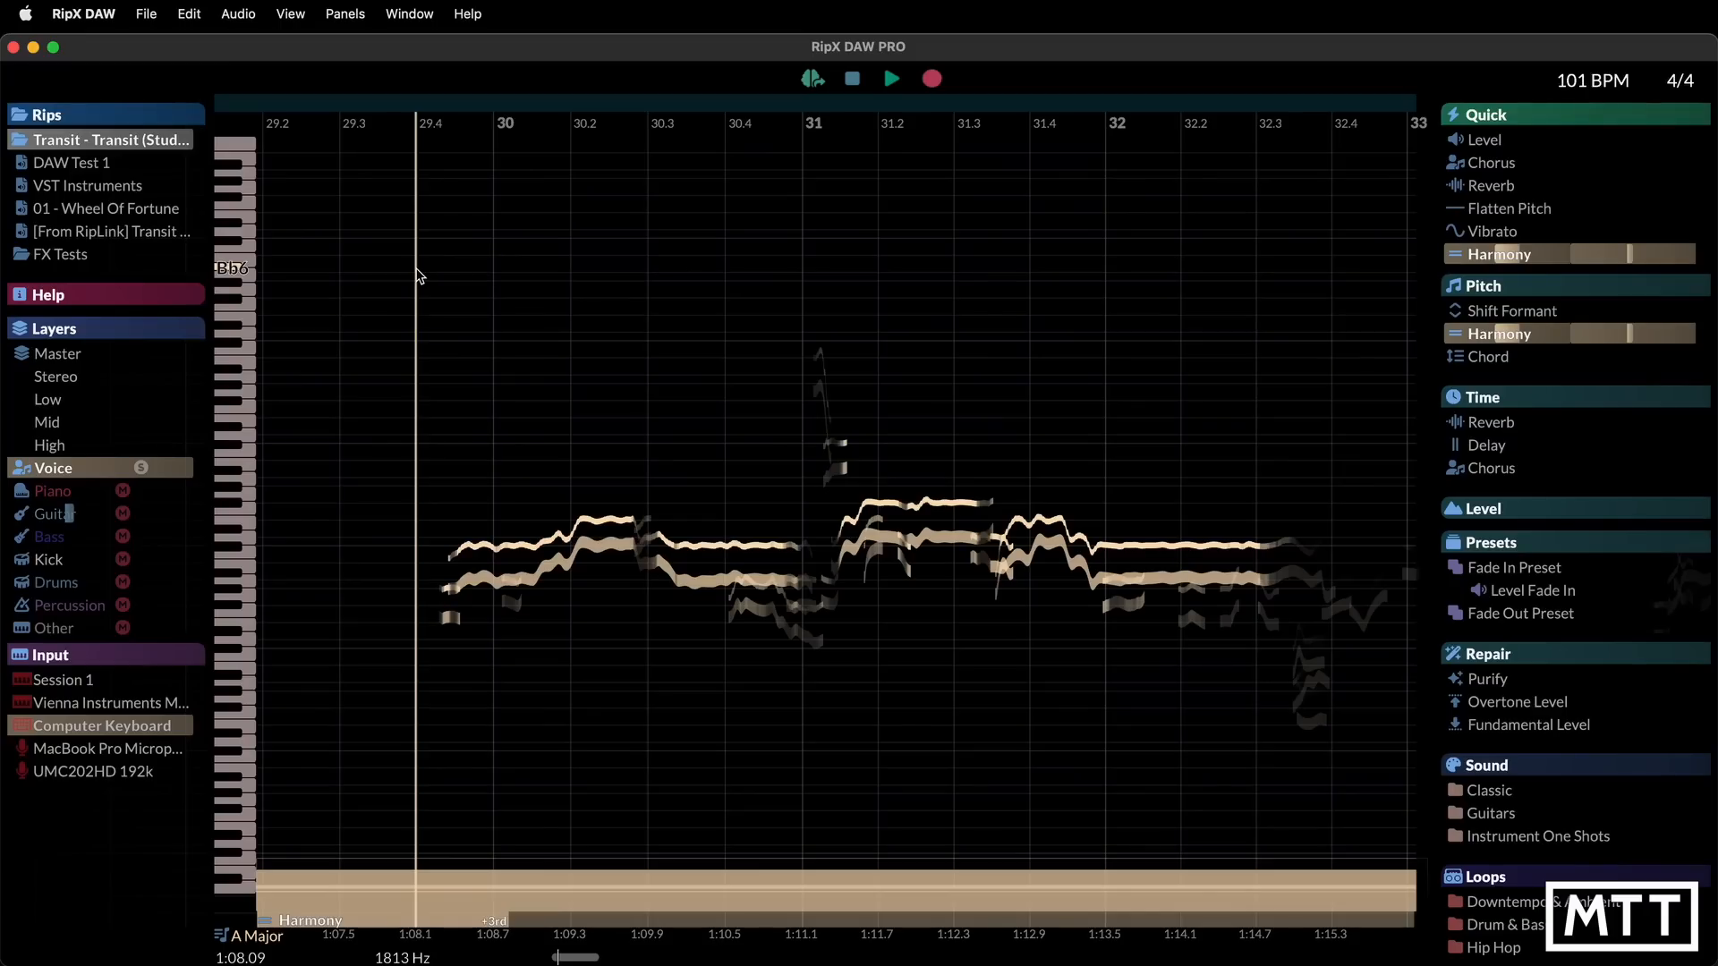
key("space")
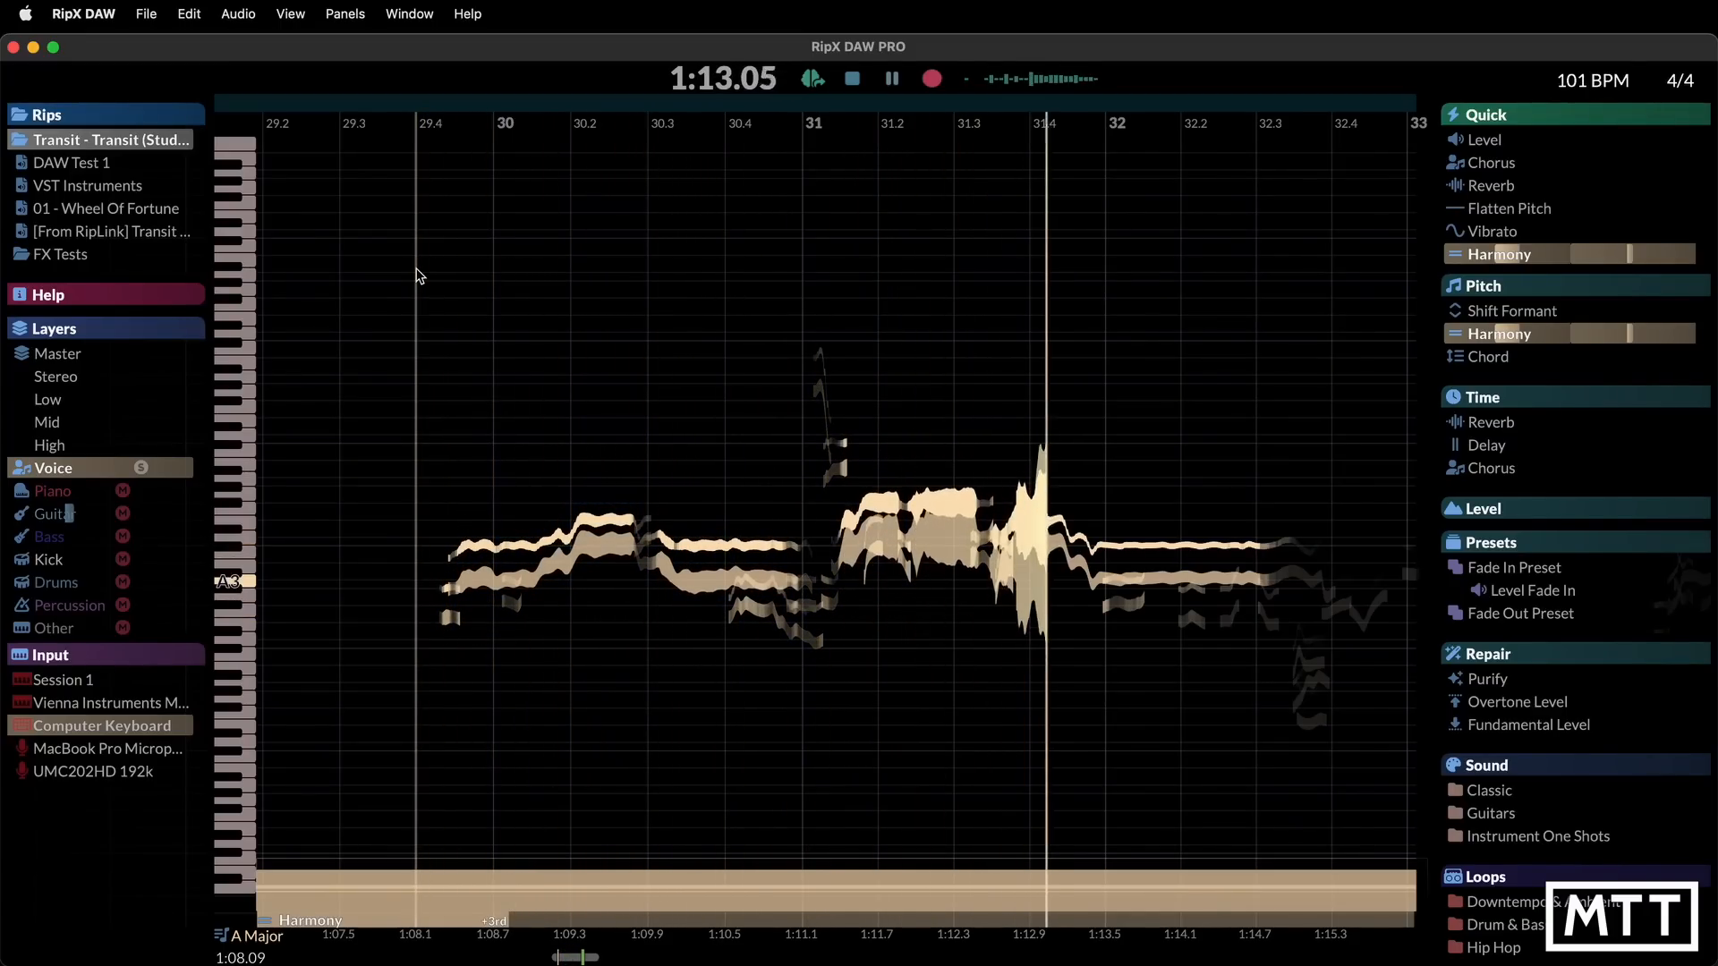
key("space")
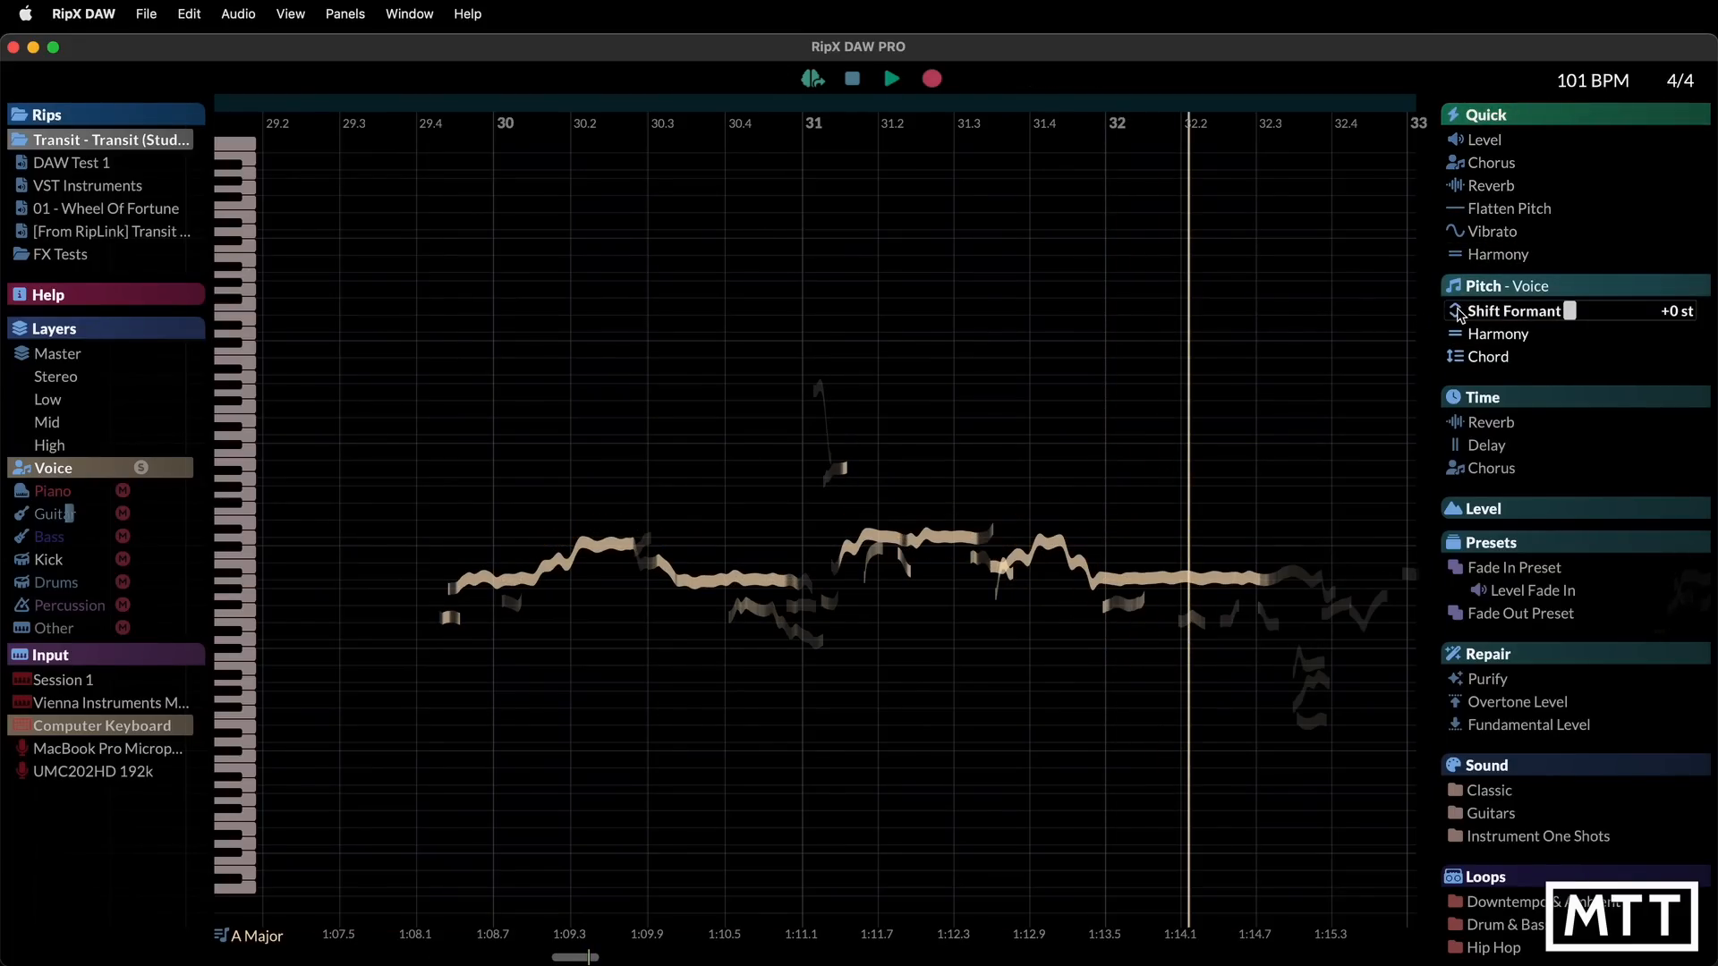
Set the Voice layer's Shift Formant to -5 st and play from beat 29.4, raising it to -3 st during playback
left_click(416, 332)
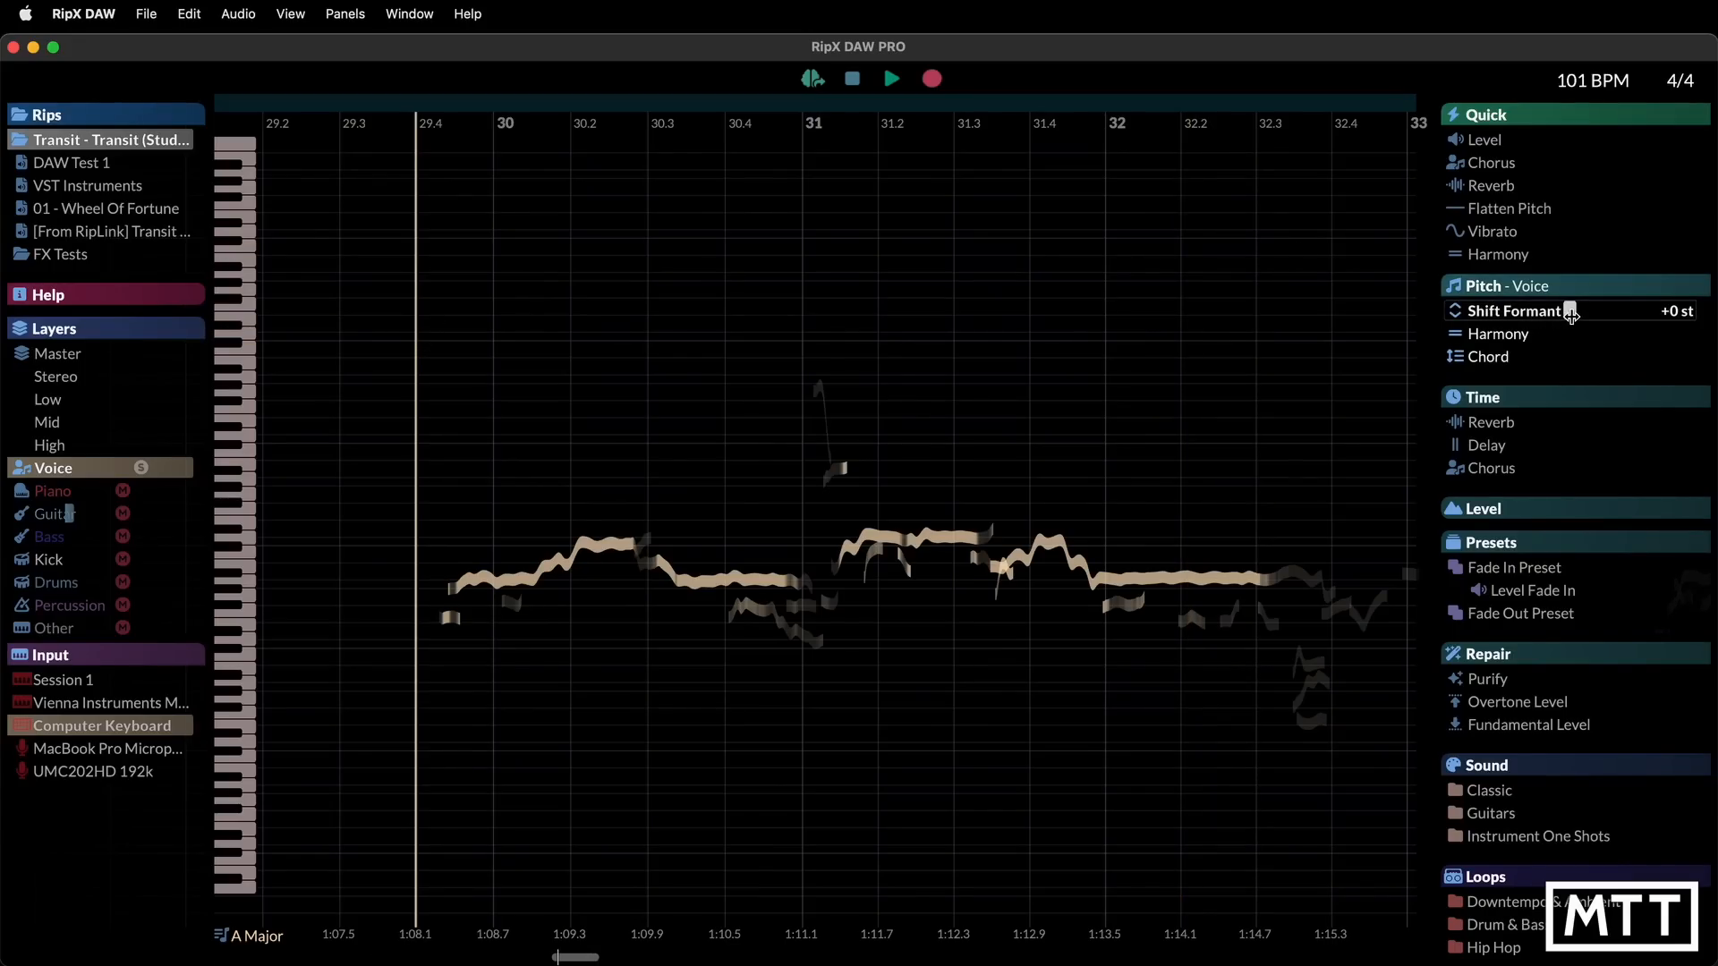
left_click_drag(1570, 313, 1544, 315)
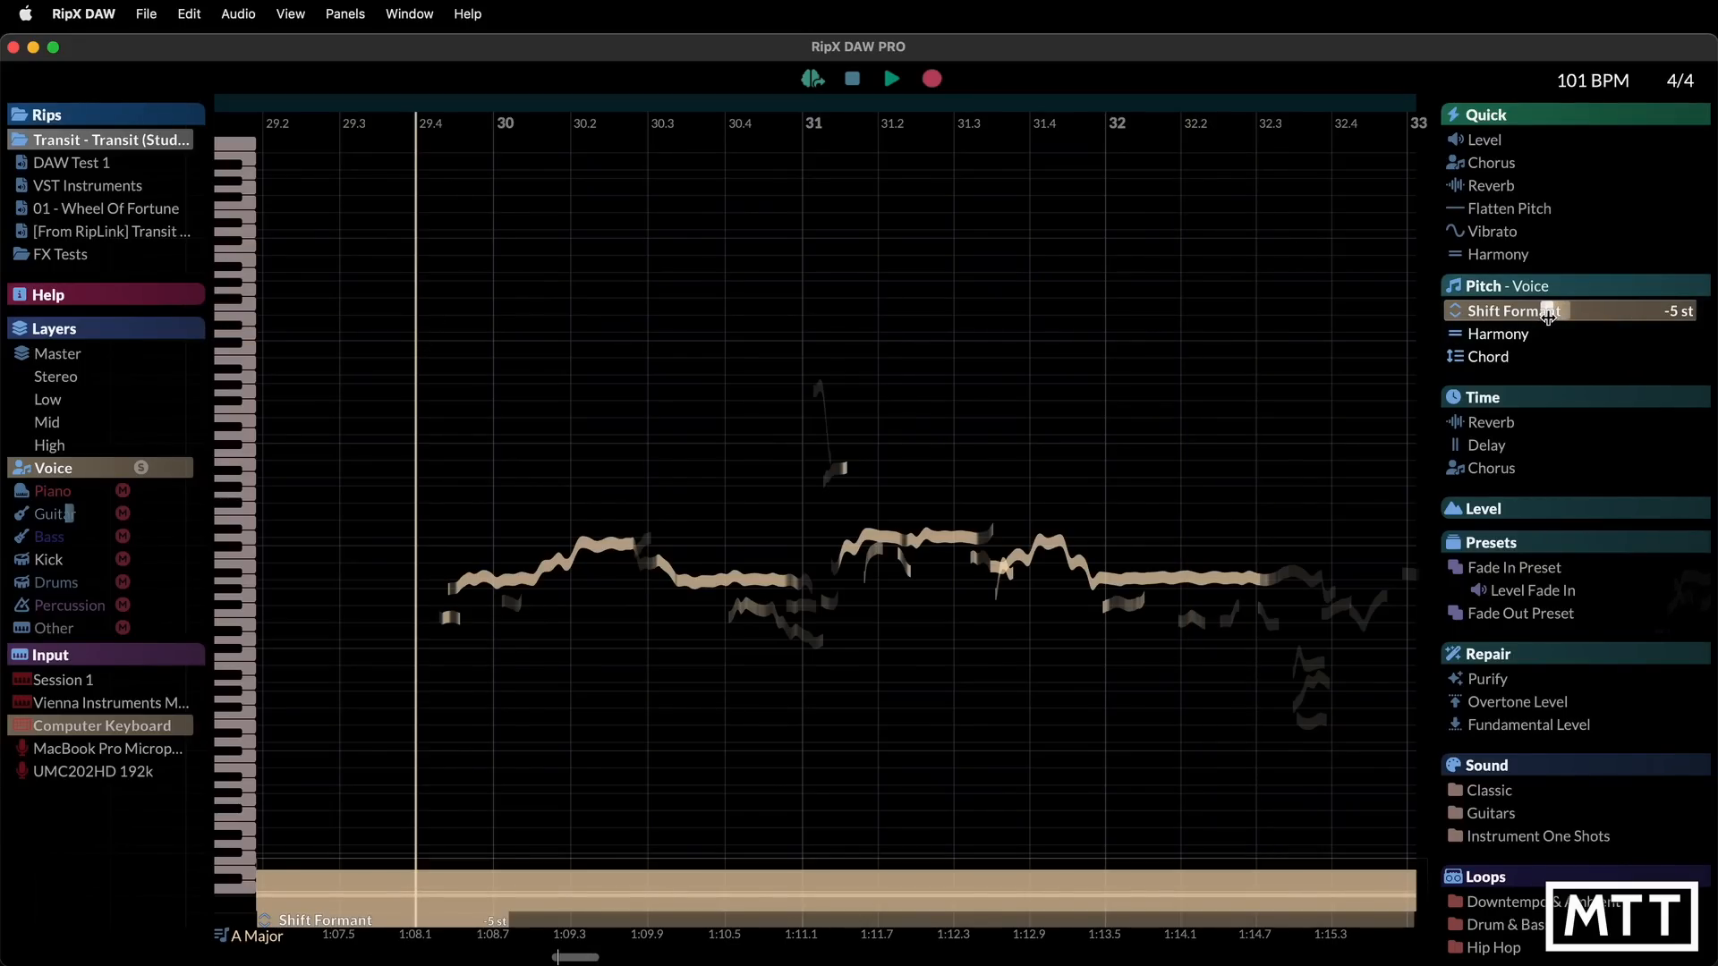
key("space")
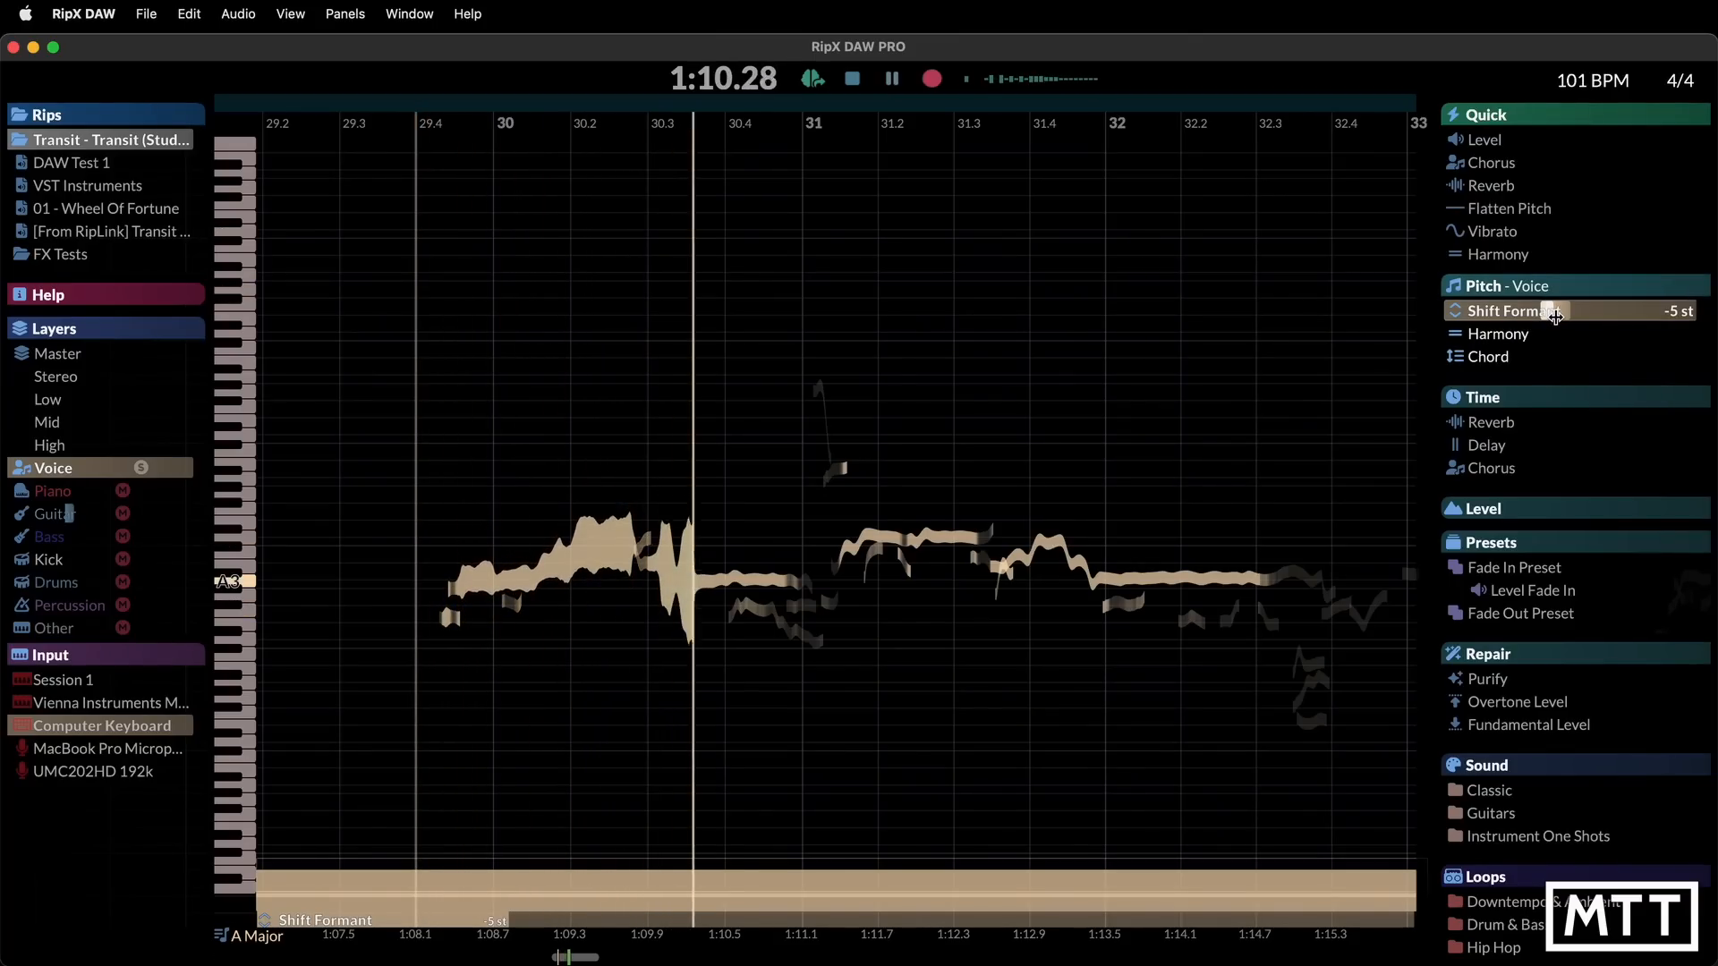
left_click_drag(1555, 317, 1561, 317)
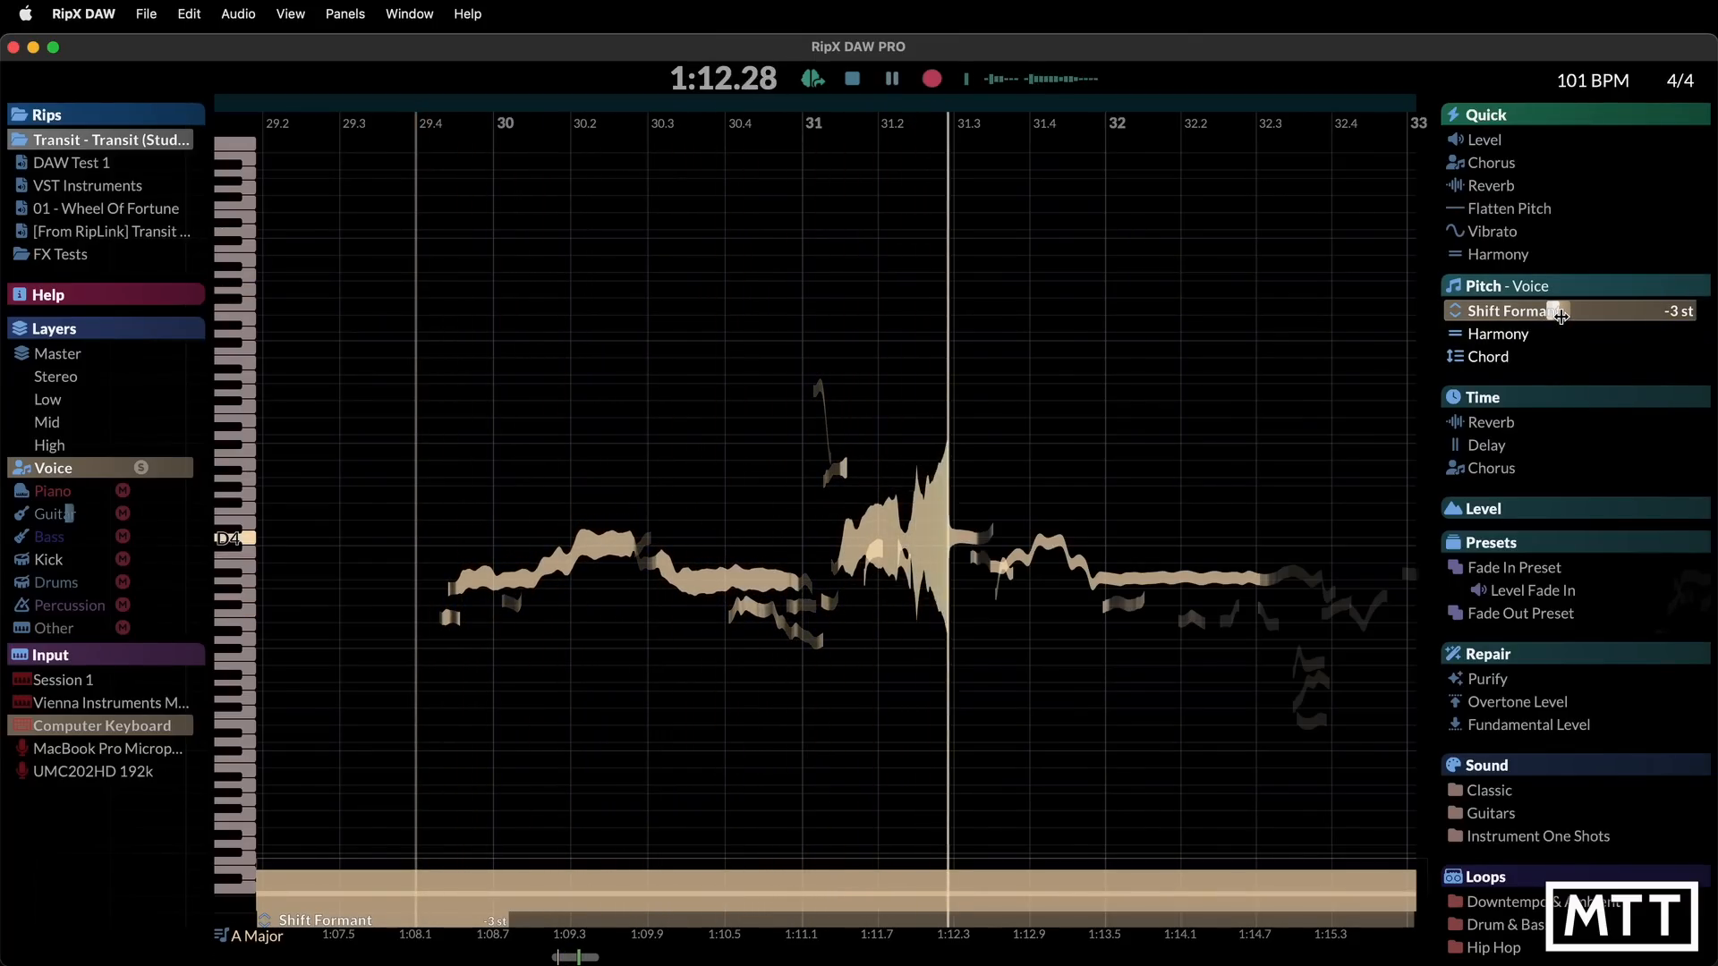
key("space")
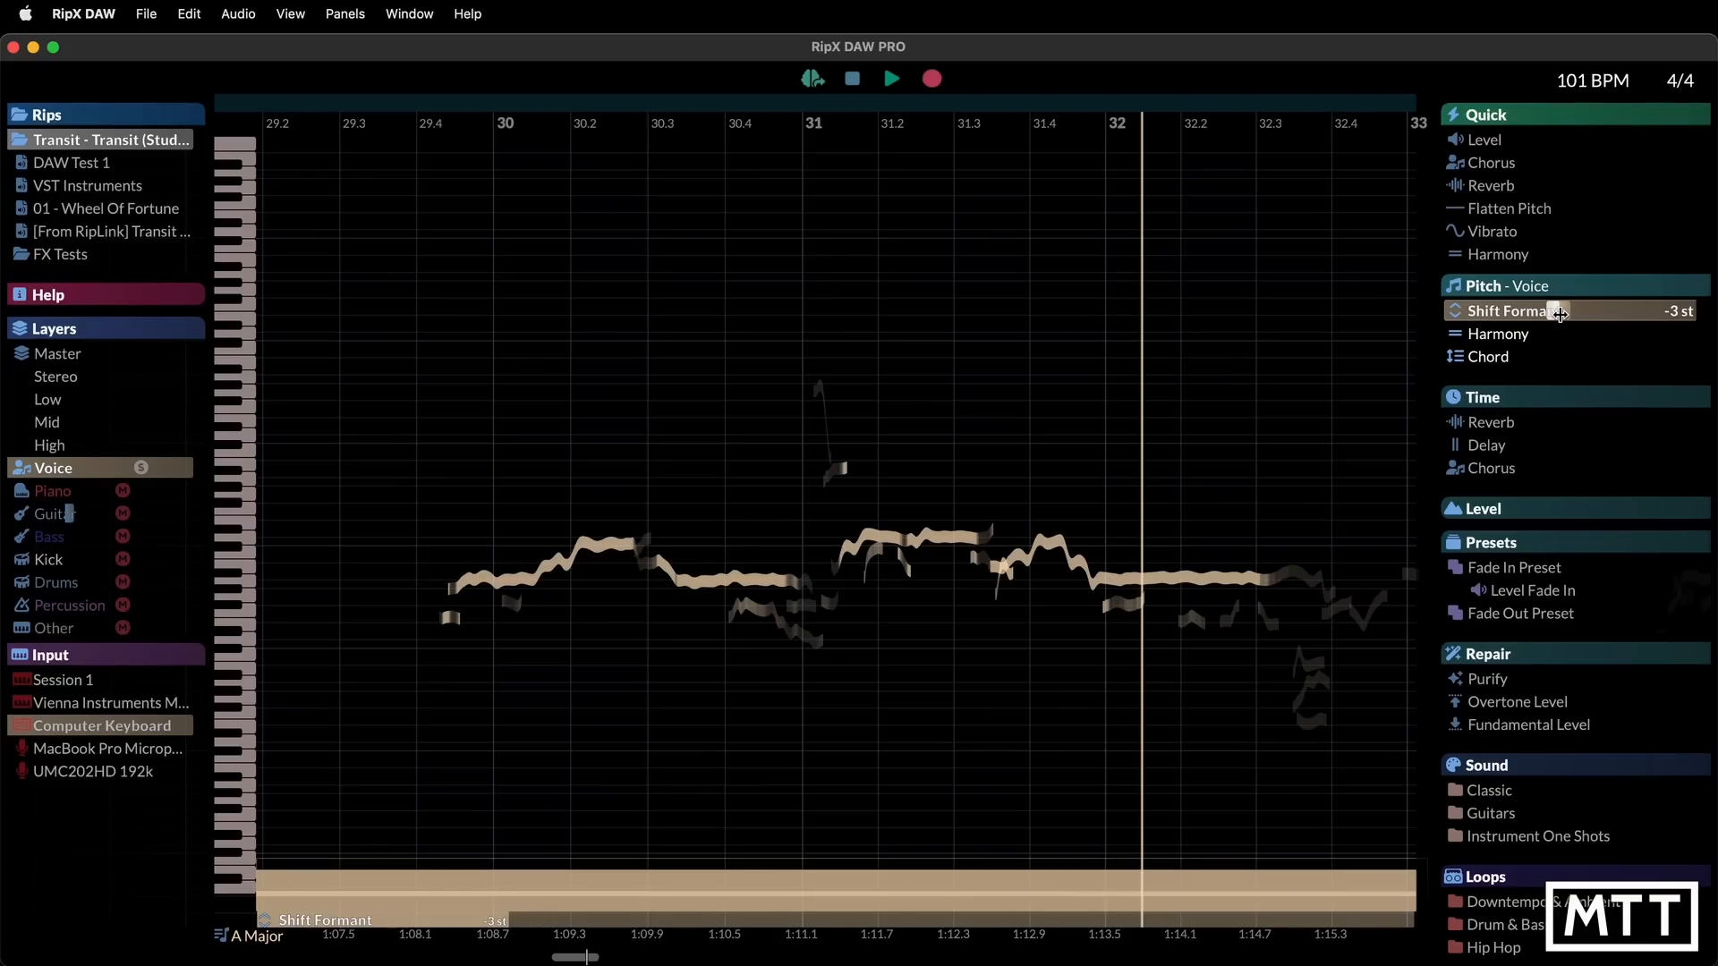
Try Shift Formant at +8 st on the Voice layer, audition the phrase from just after beat 29.4, and remove the effect
left_click_drag(1559, 314, 1615, 314)
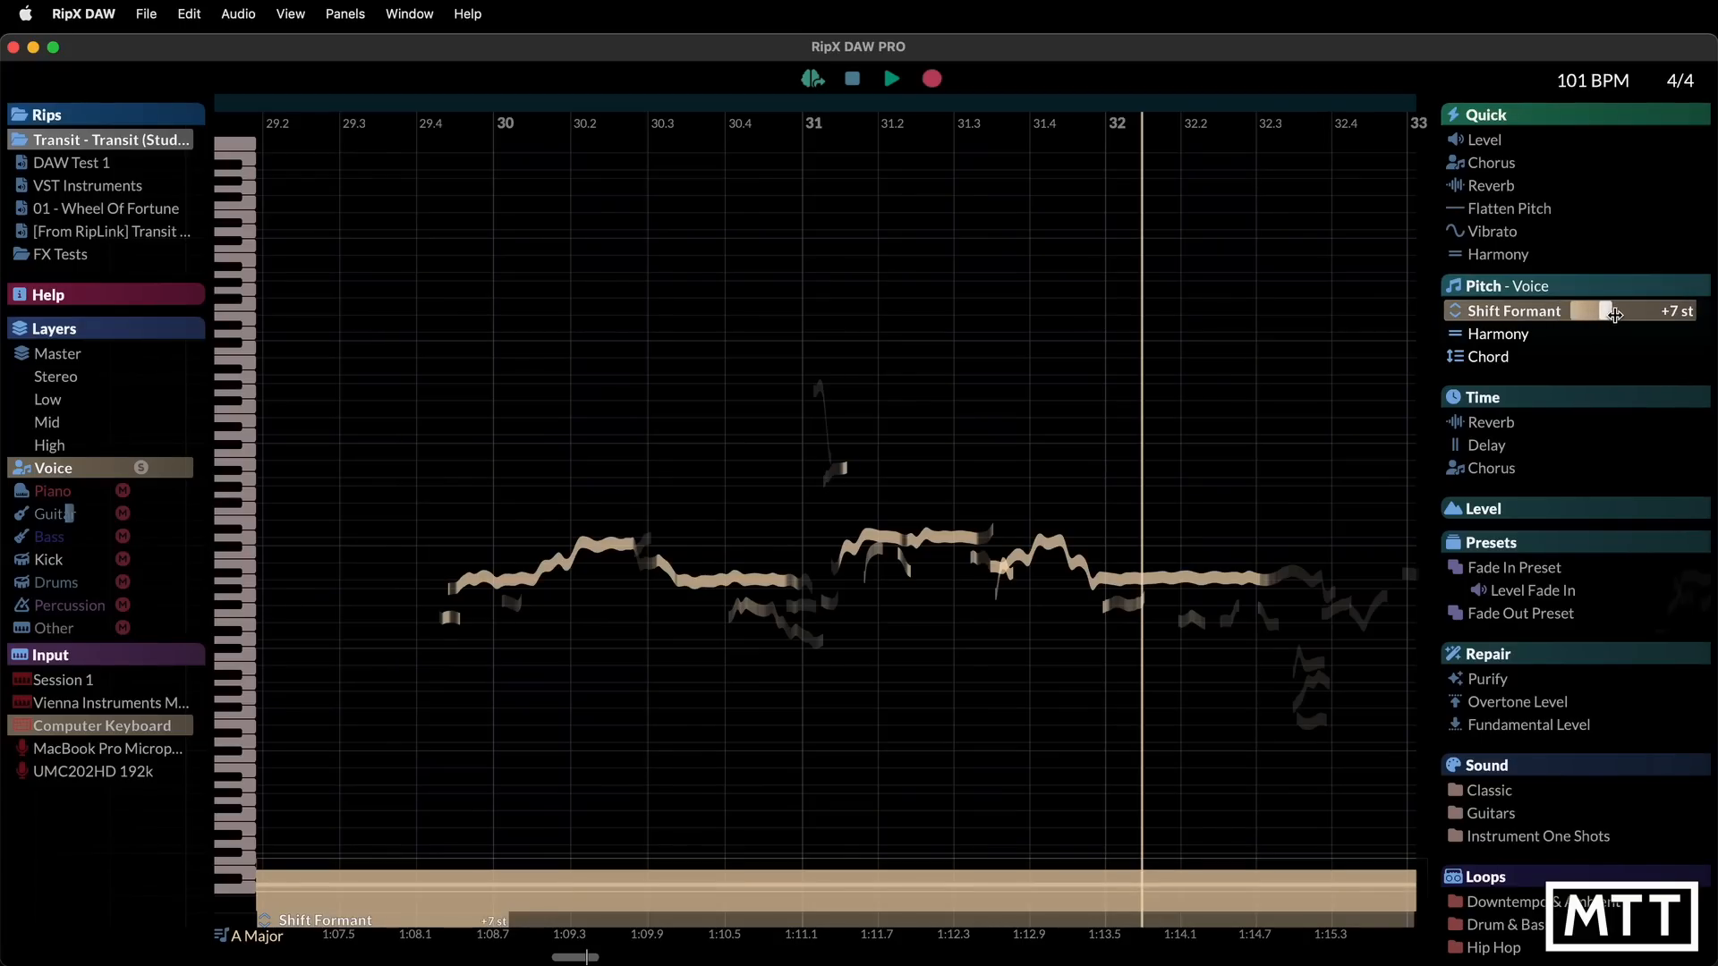
left_click(440, 392)
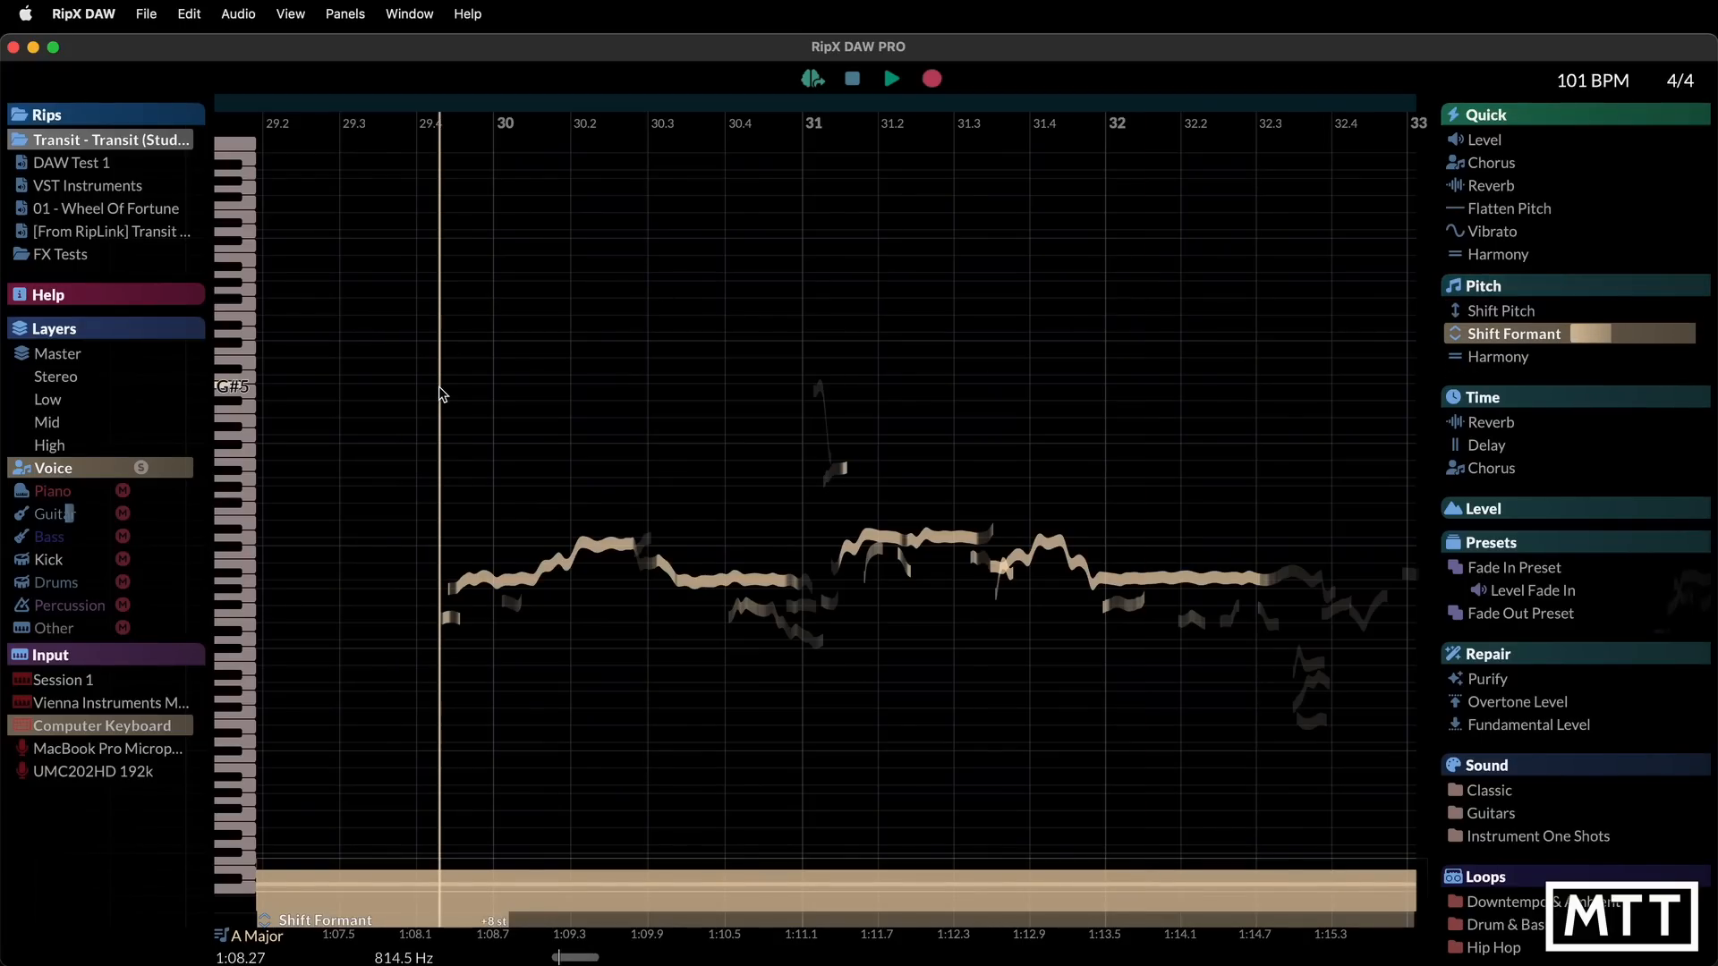
key("space")
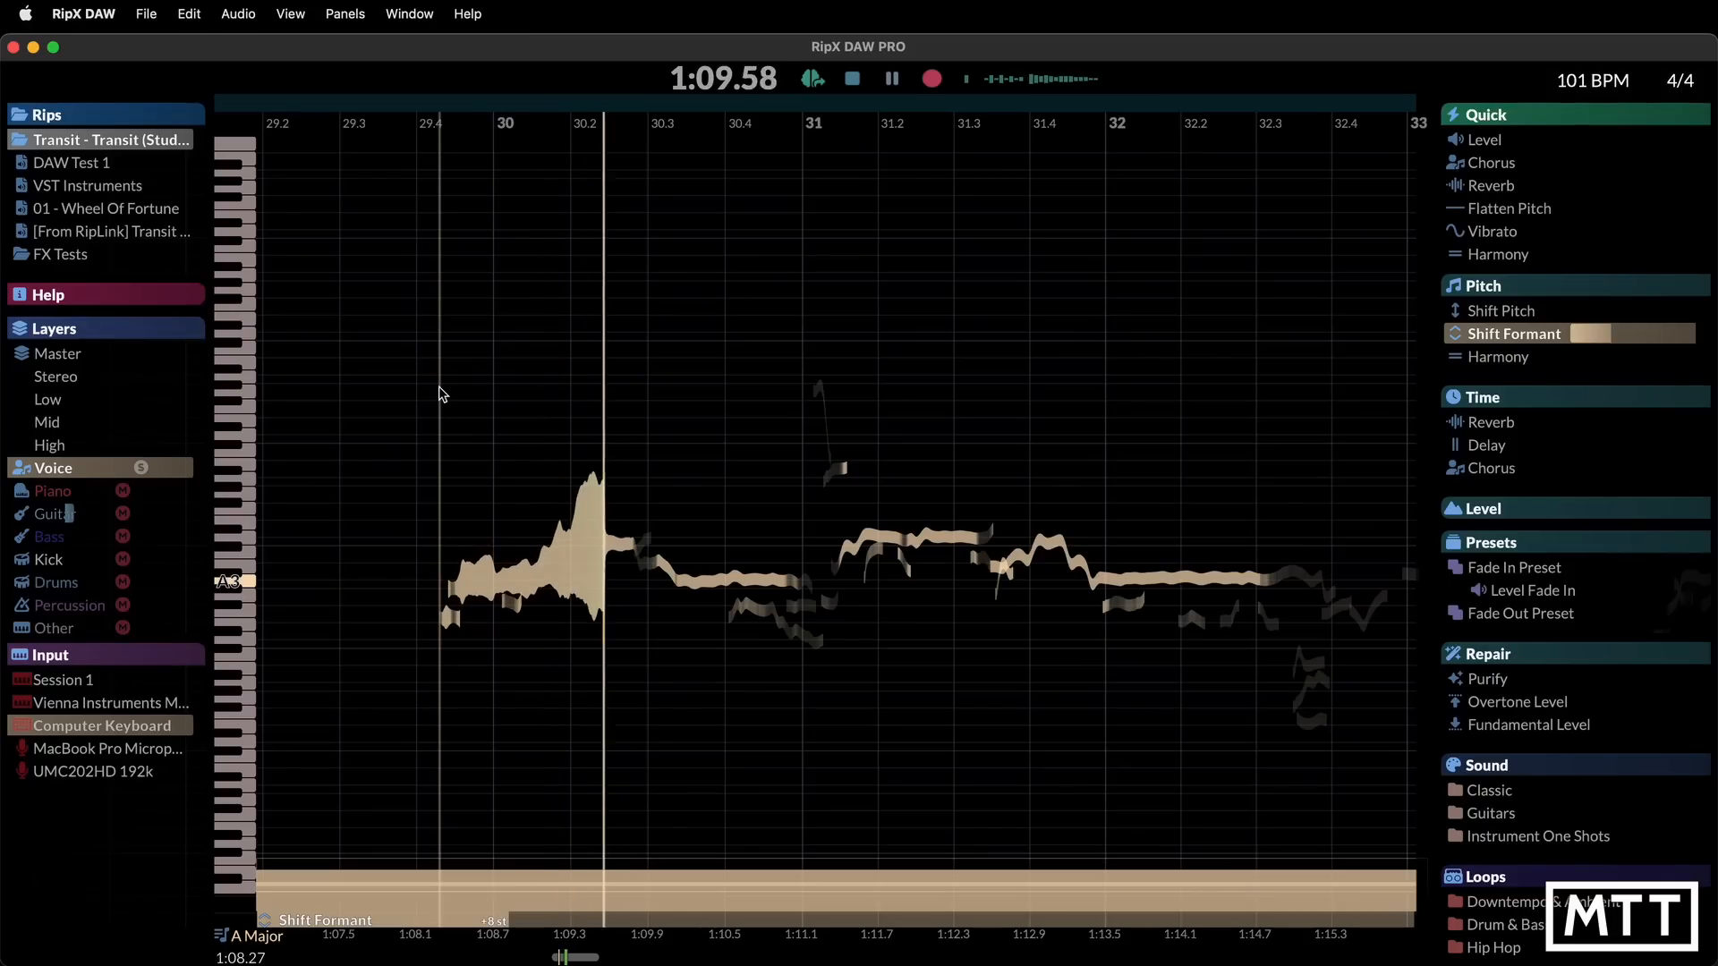
key("space")
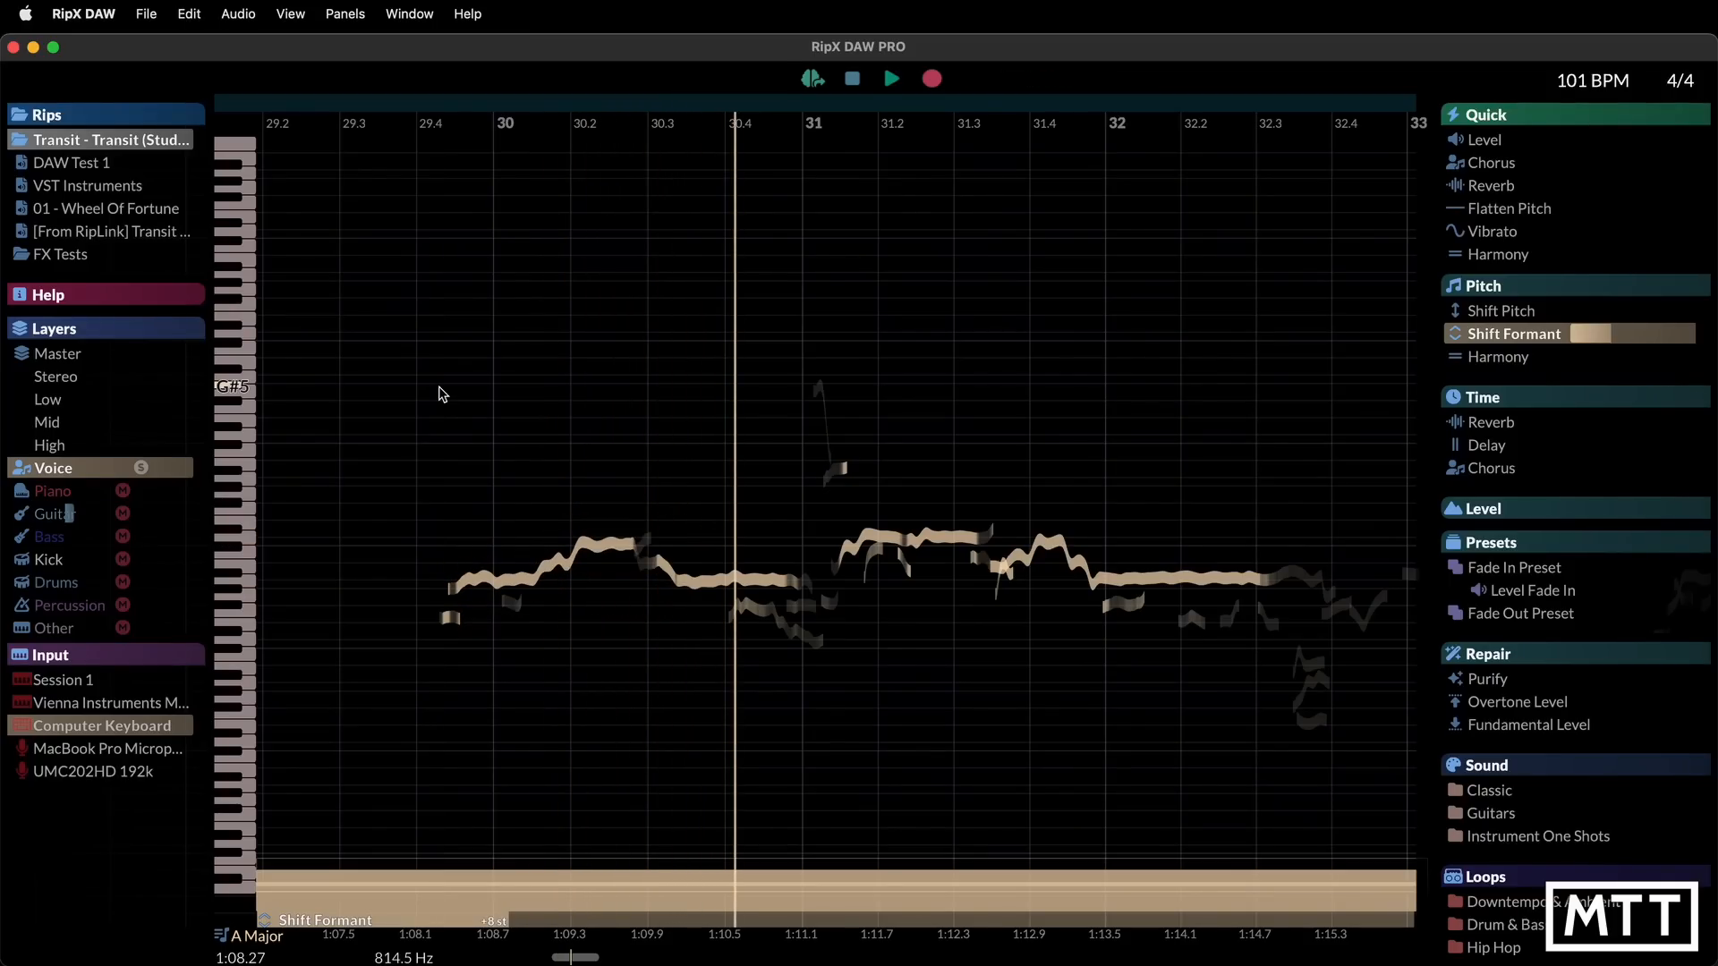
mouse_move(1580, 348)
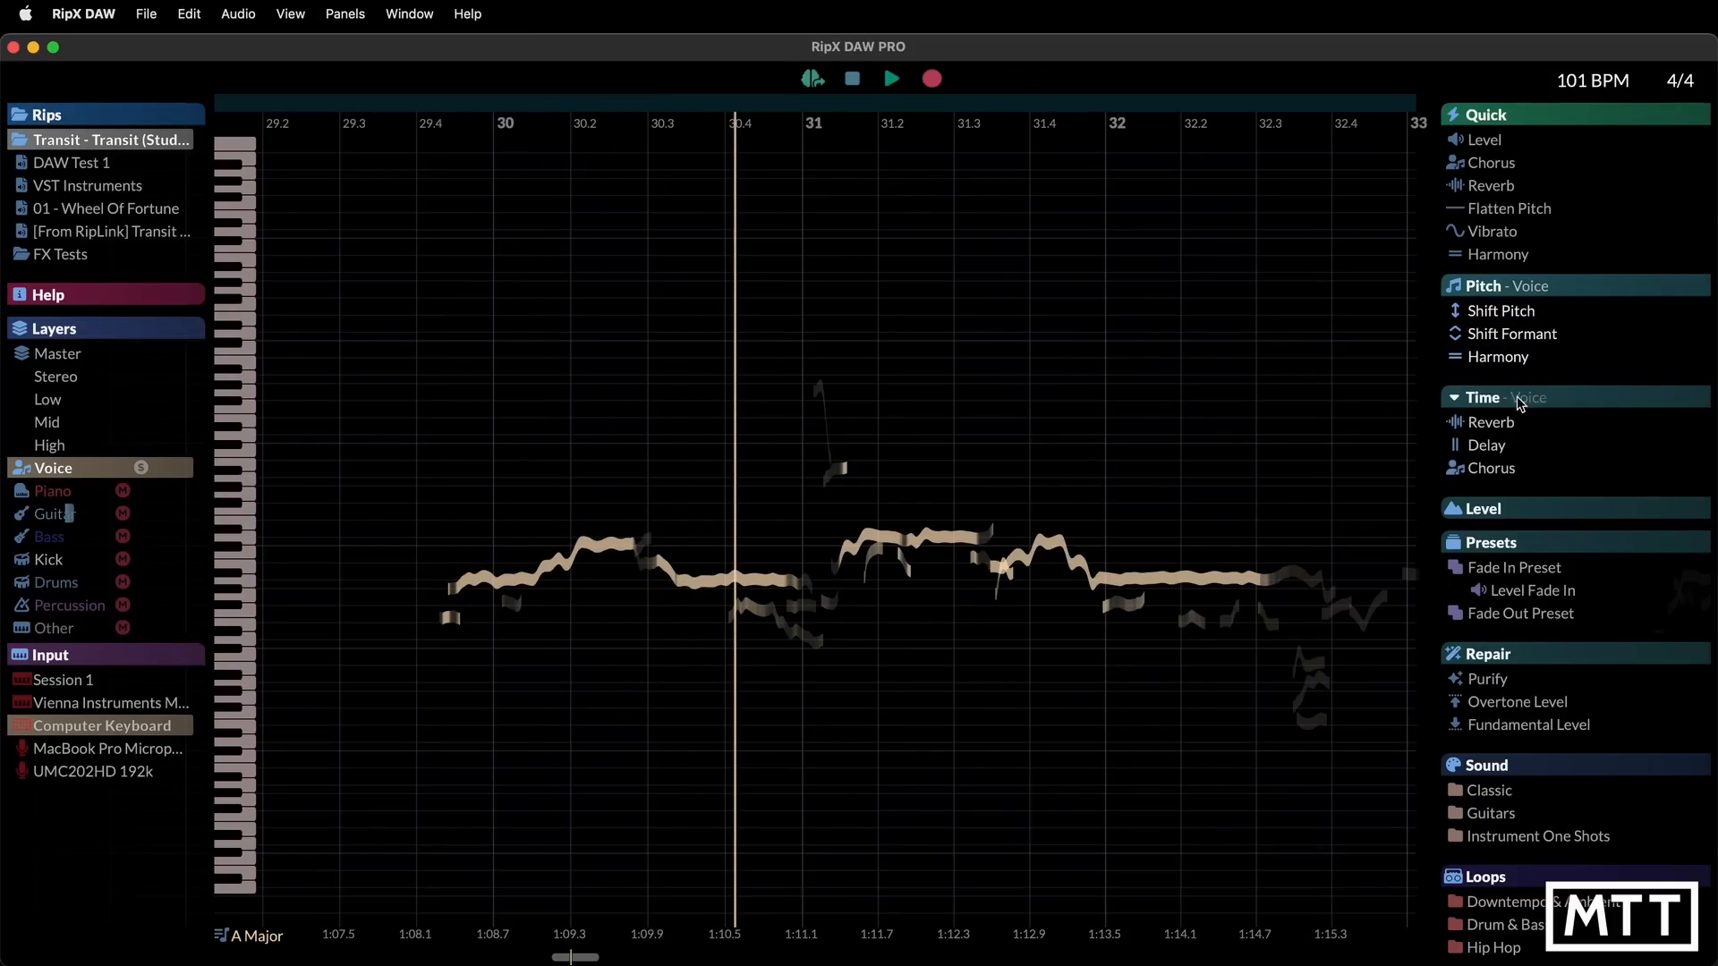
Collapse the Level, Presets, Repair, Sound and Loops groups and enlarge the Pitch and Time groups to show more effects
mouse_move(1469, 362)
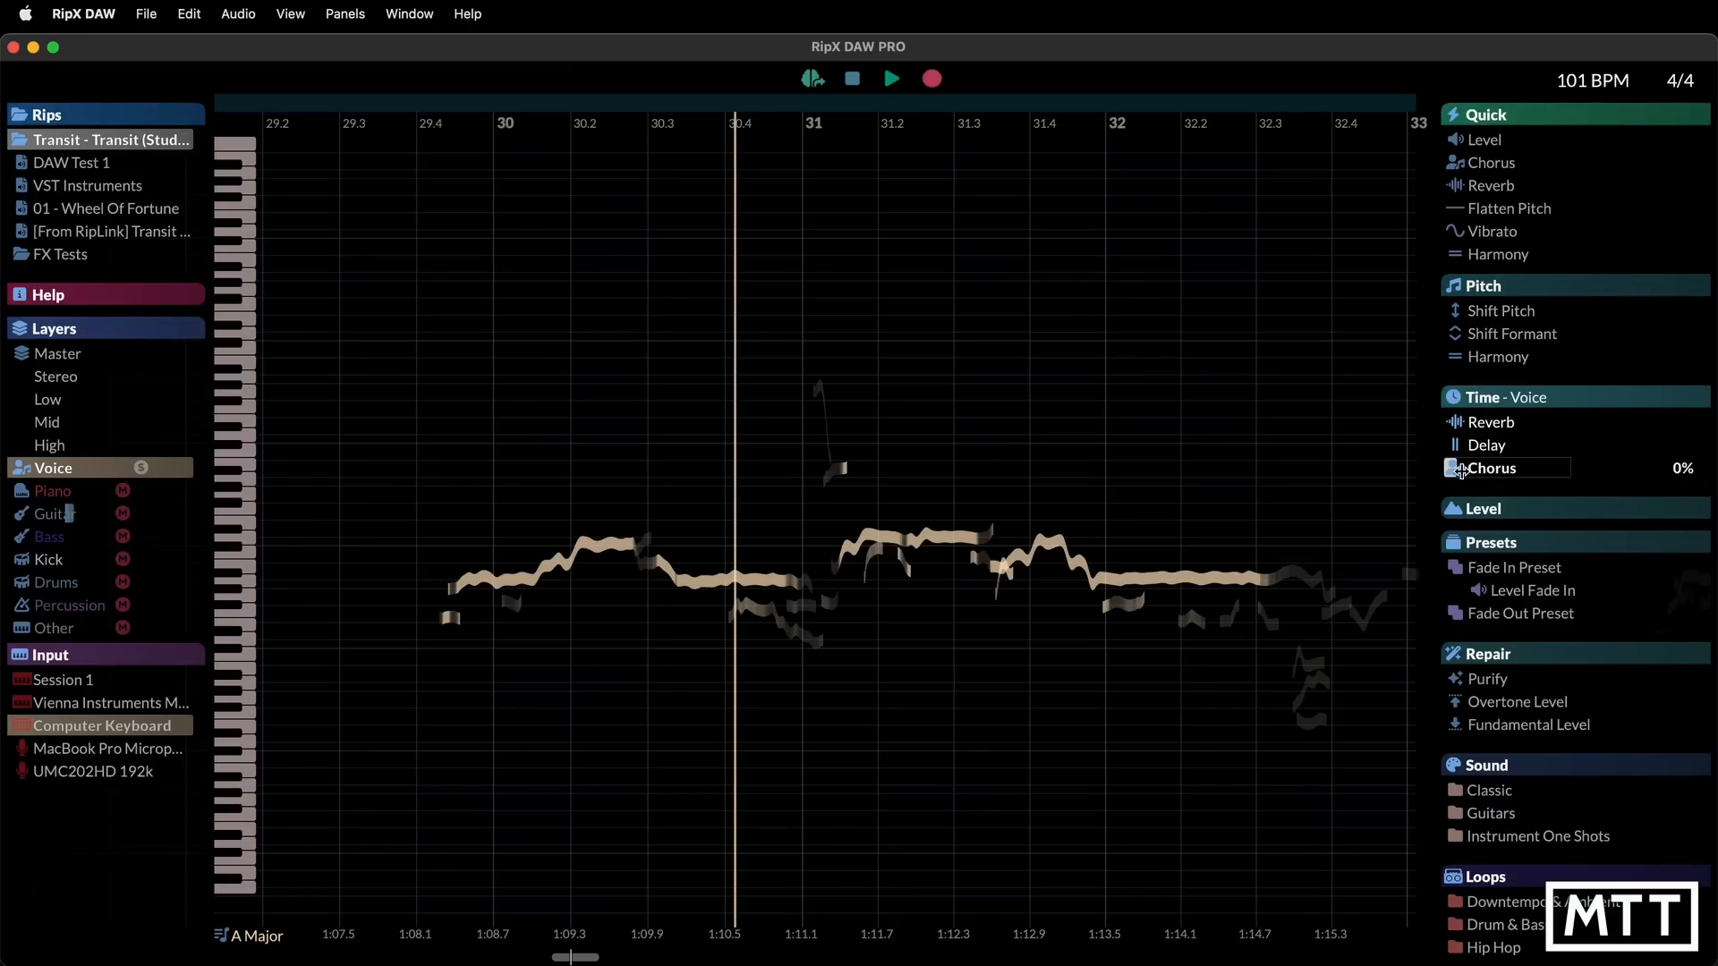
left_click(1456, 401)
left_click(1457, 412)
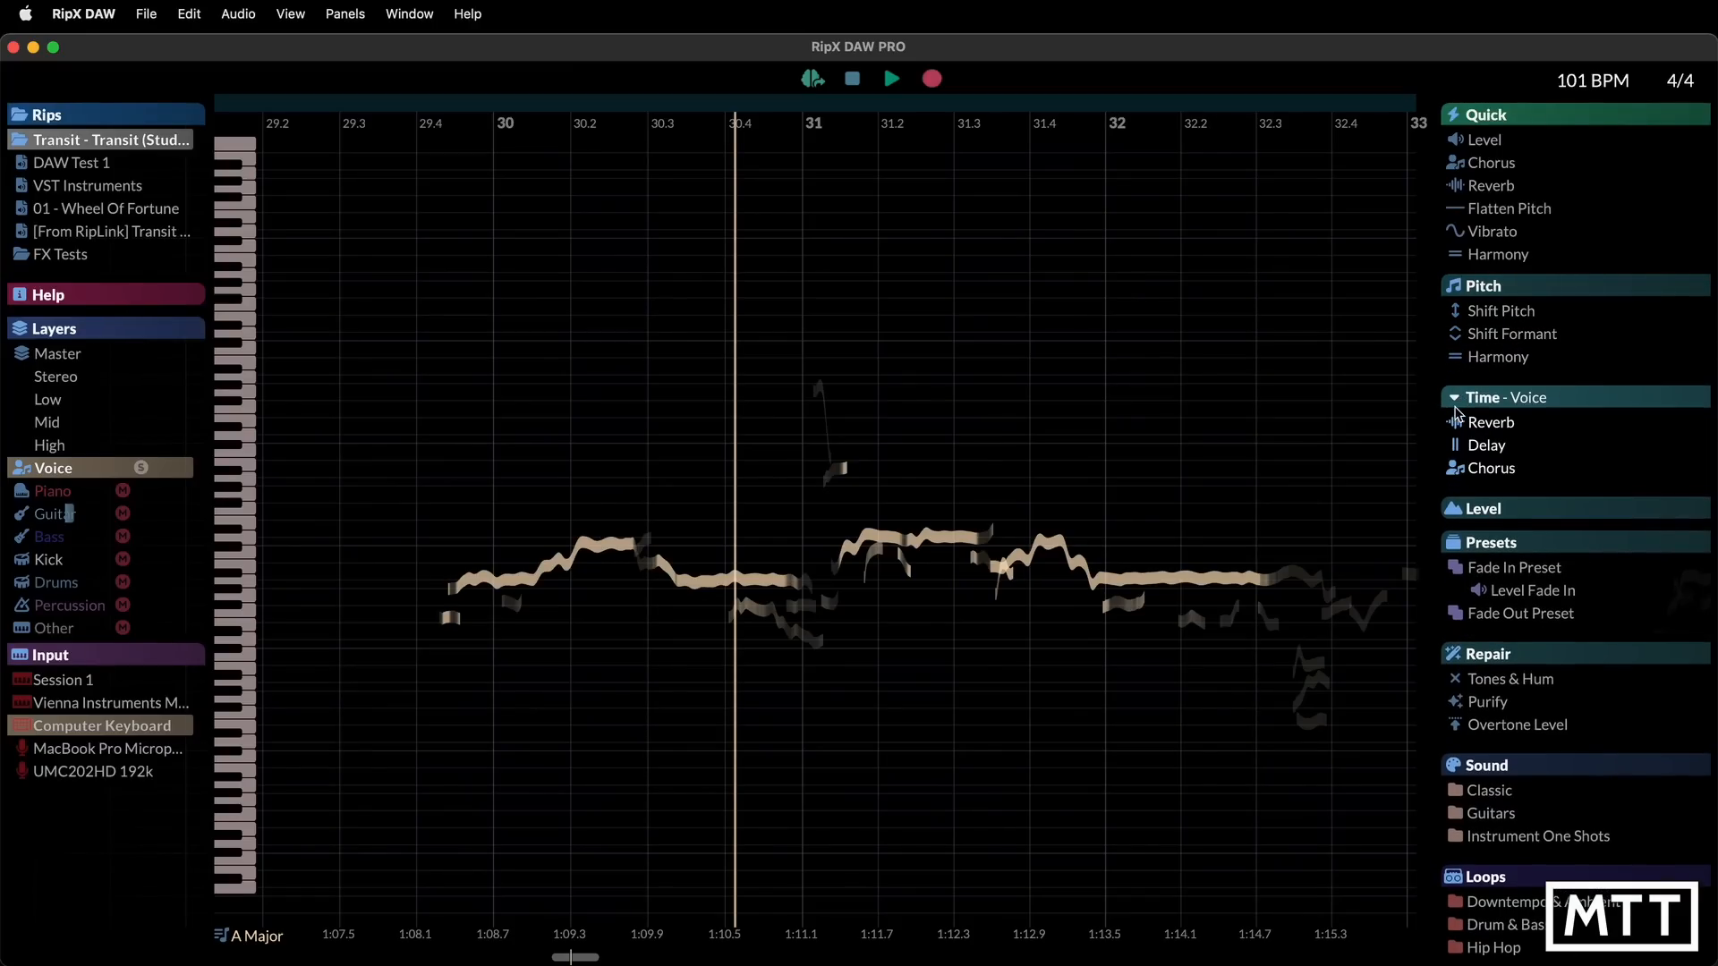
left_click(1458, 542)
left_click(1467, 653)
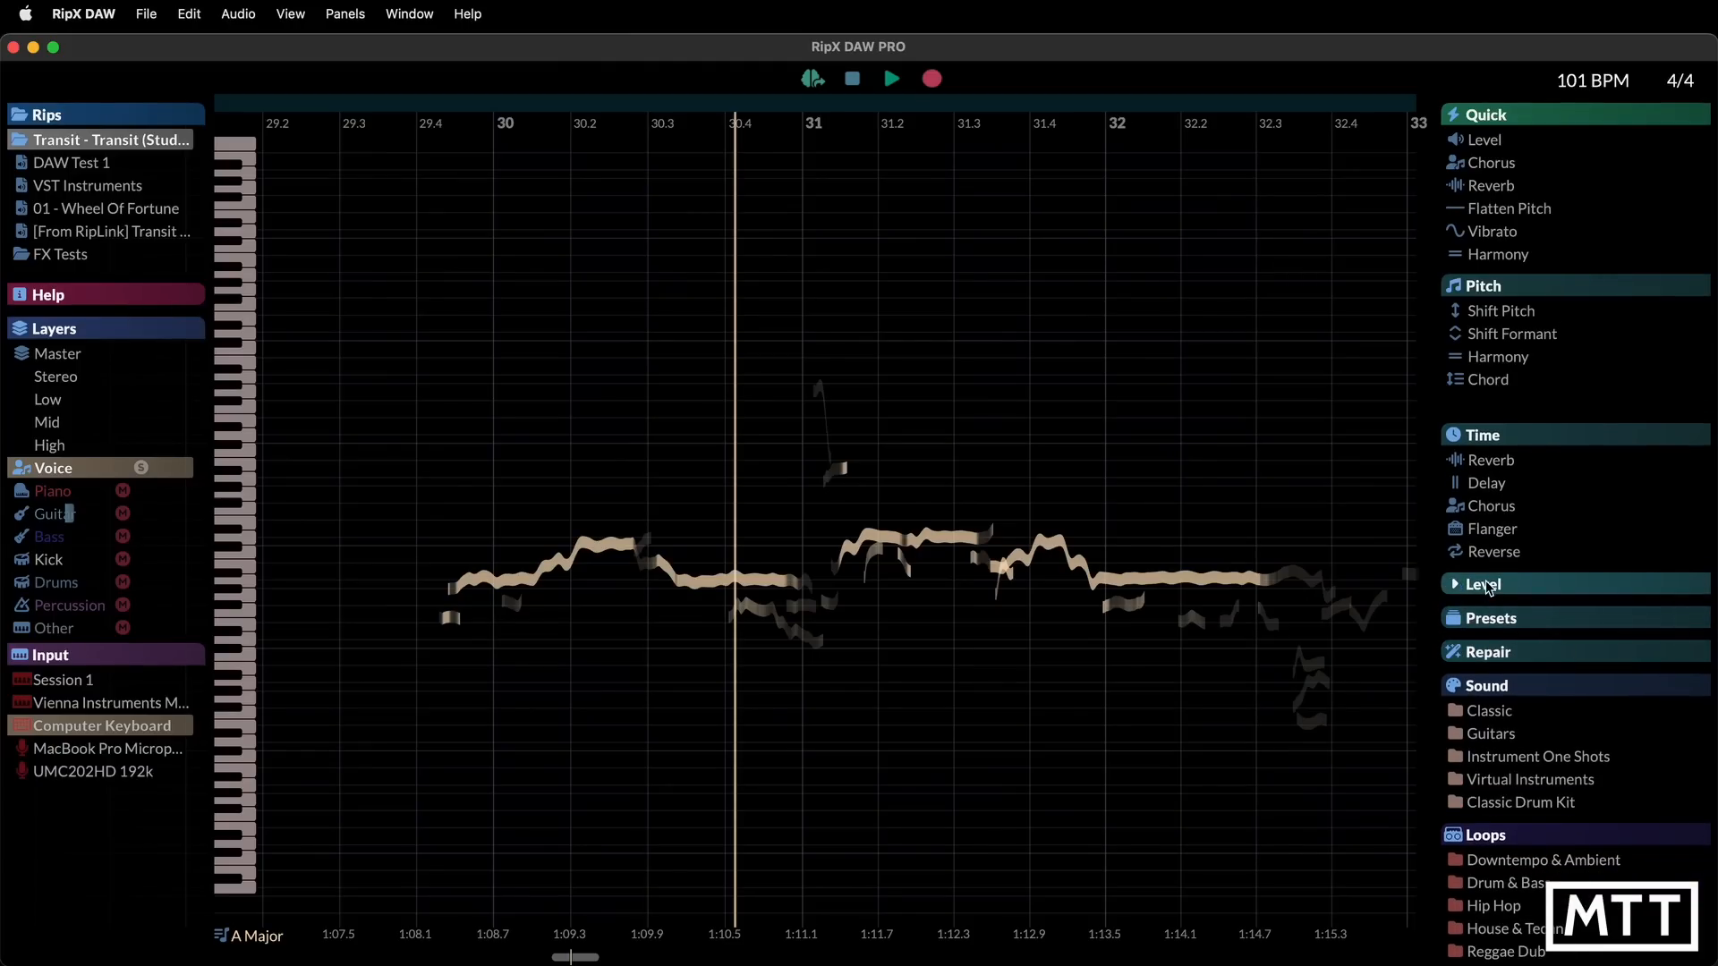
left_click_drag(1486, 572, 1490, 671)
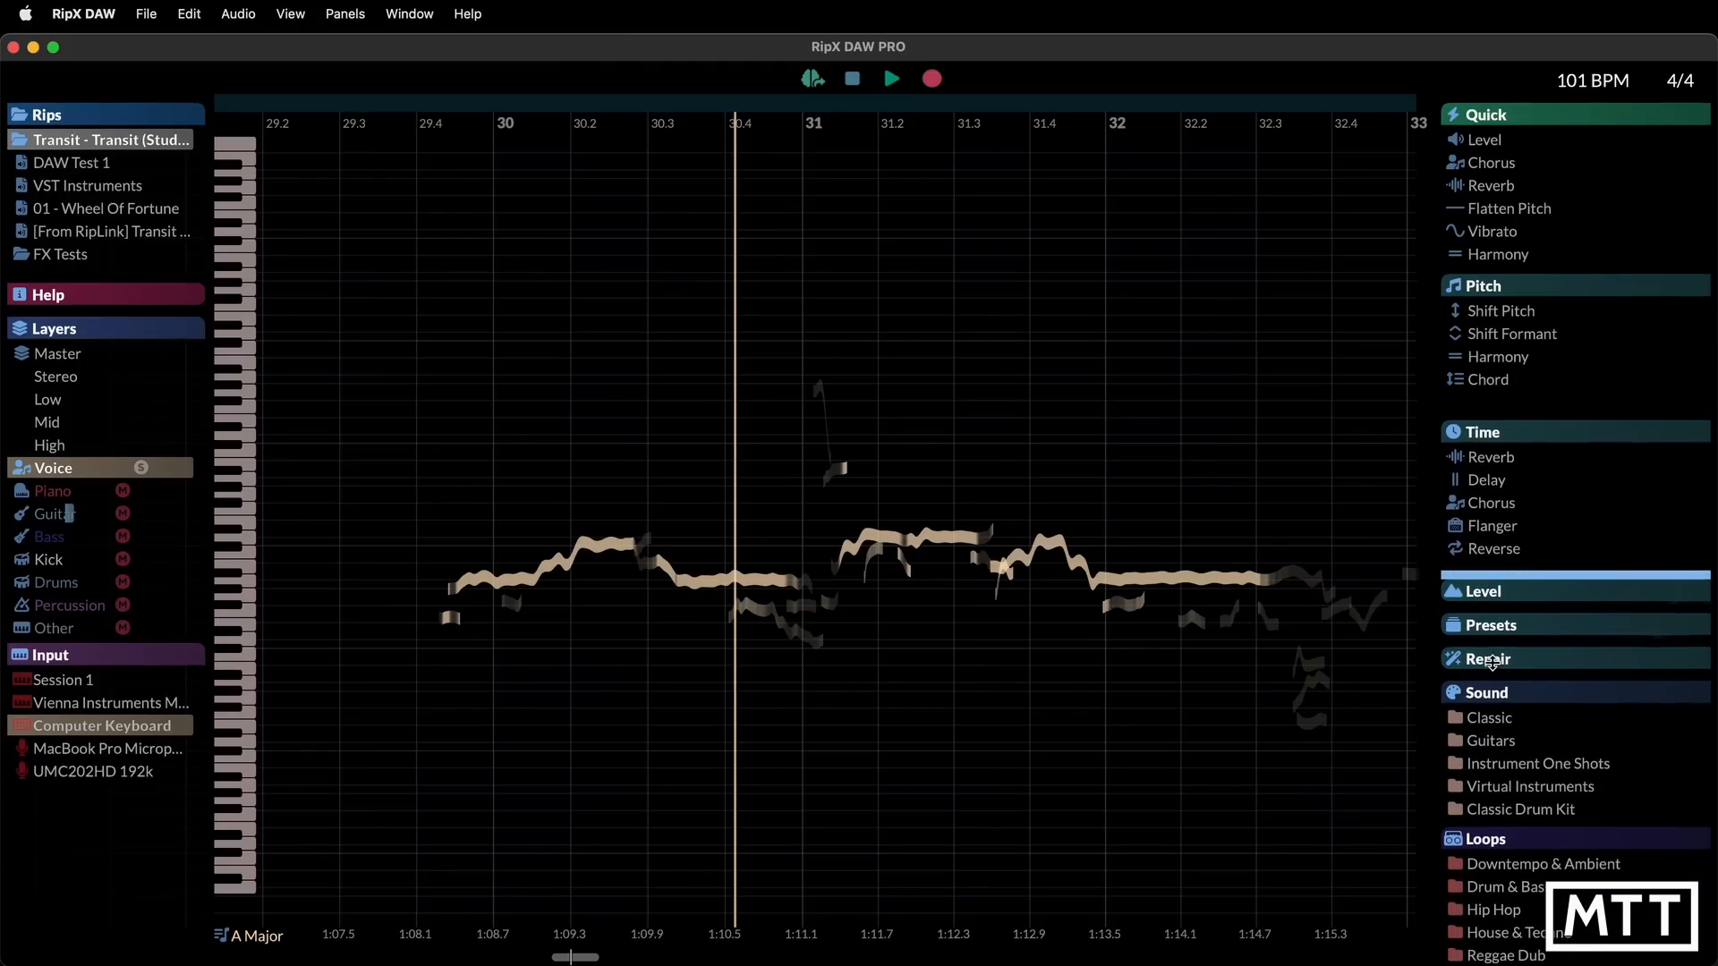
left_click(1460, 701)
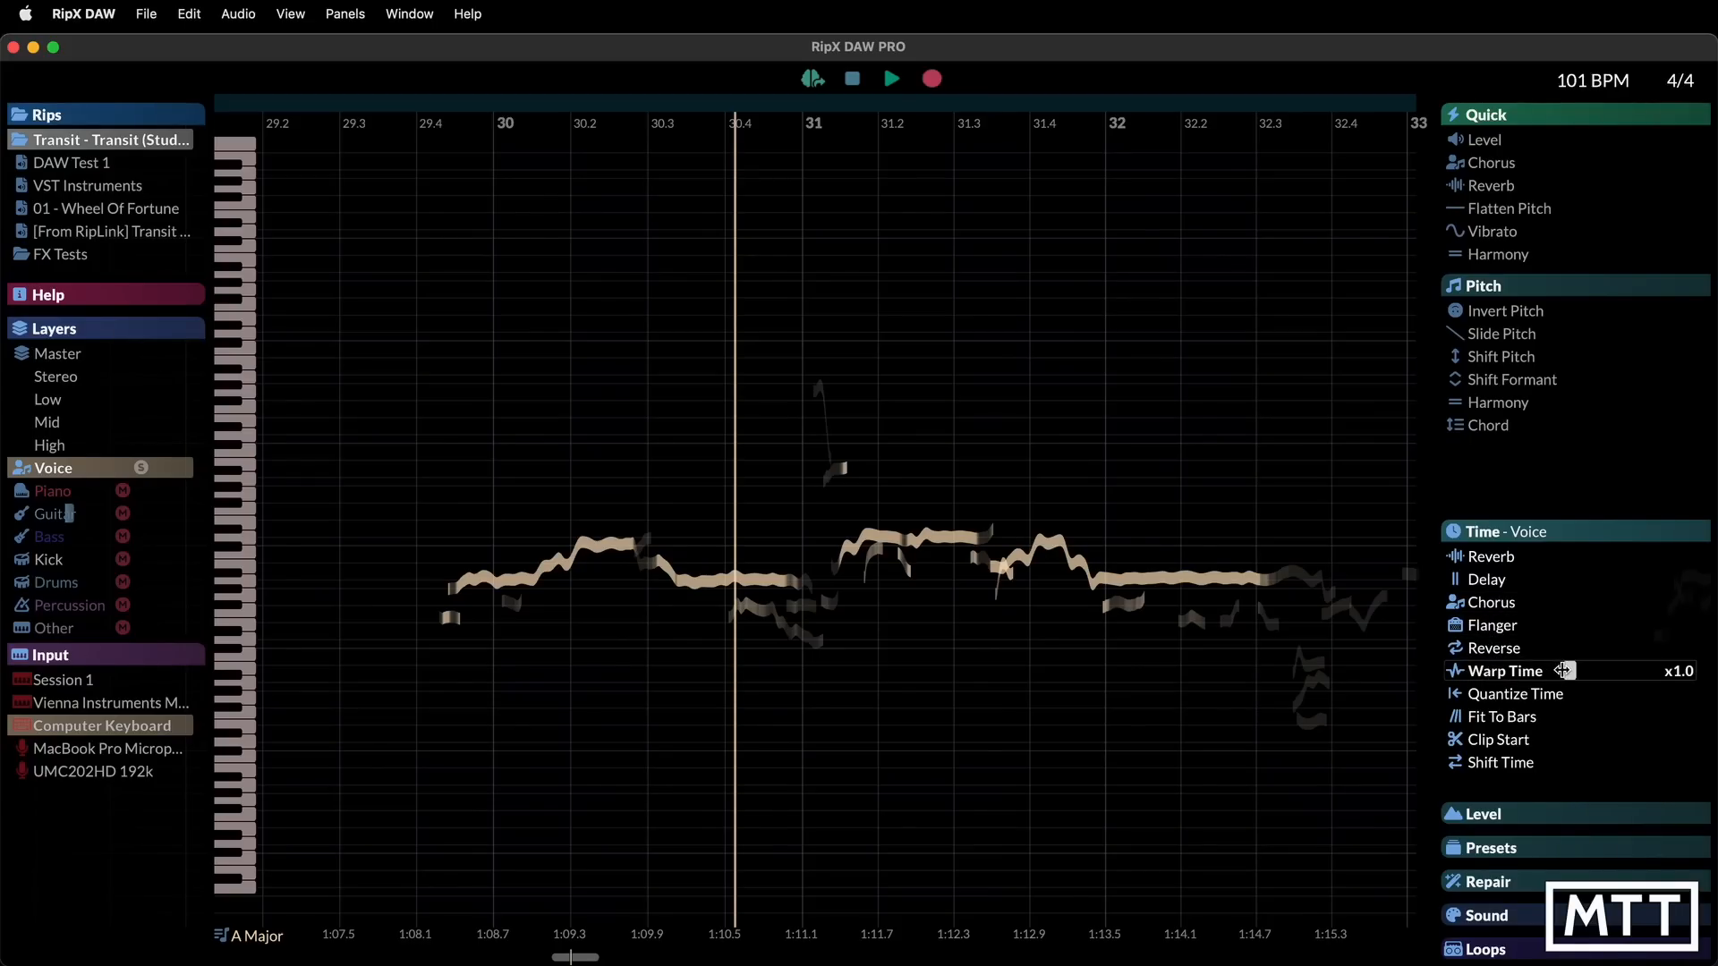
Set the Voice layer's Warp Time to x2.0 and audition the stretched vocal from just before beat 26.2
left_click_drag(1569, 671, 1600, 674)
scroll(1017, 699, "left", 15)
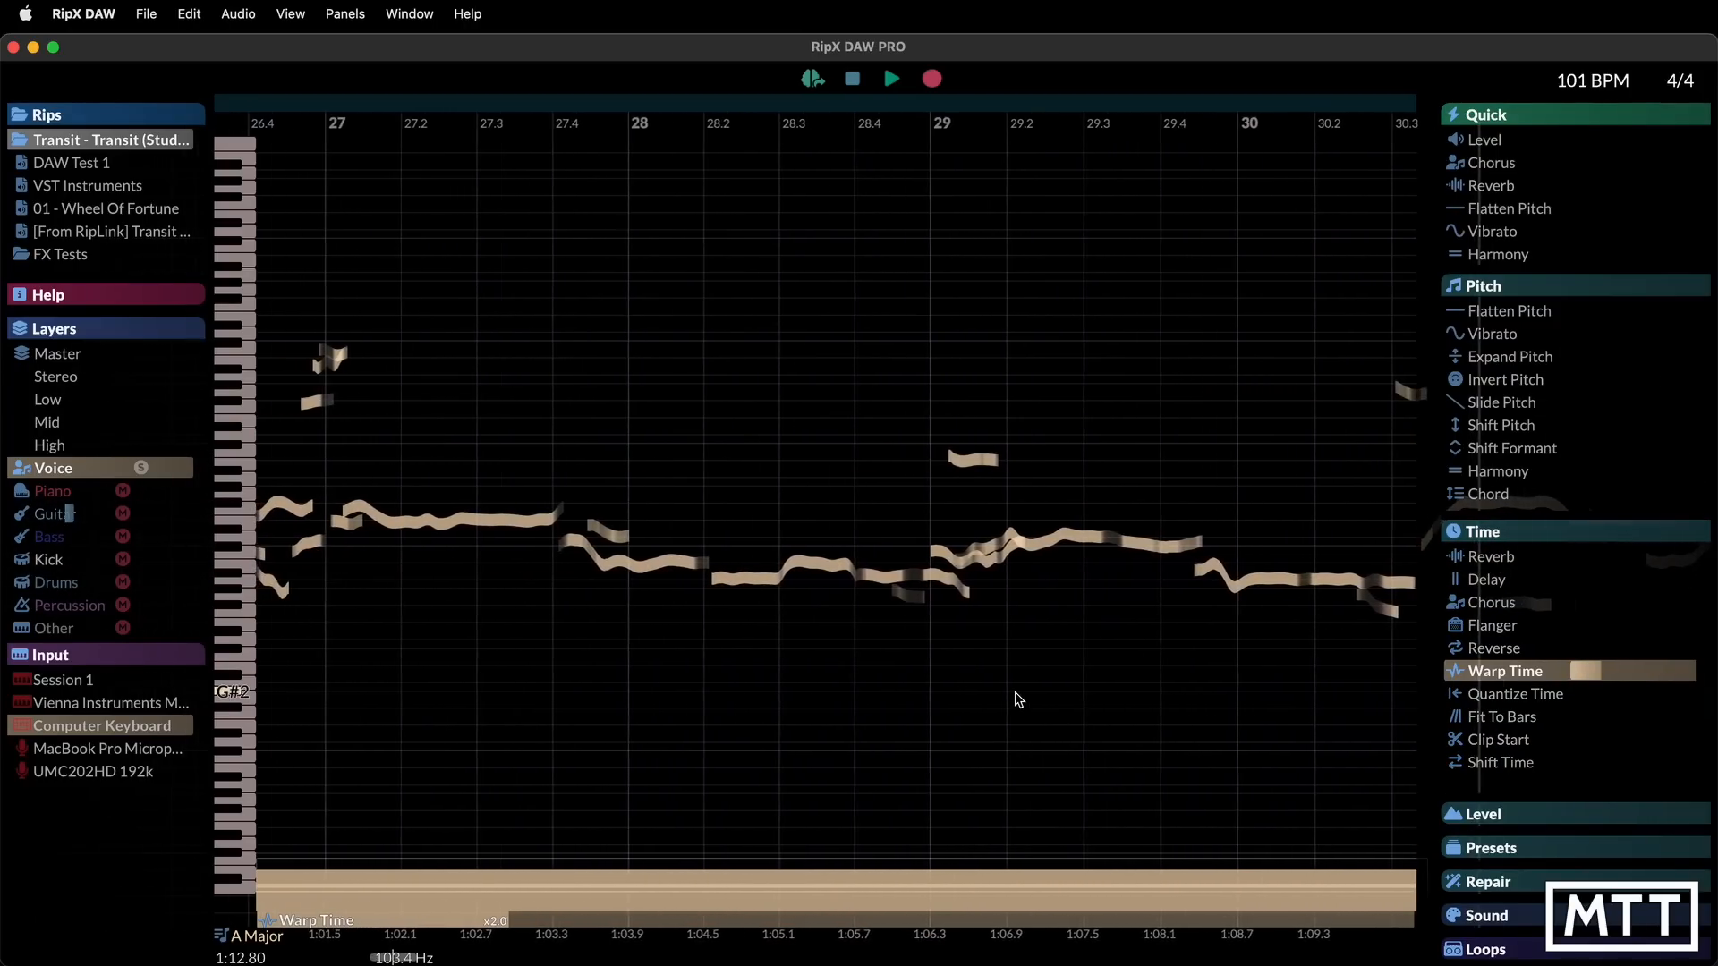
scroll(1017, 698, "left", 4)
left_click(674, 285)
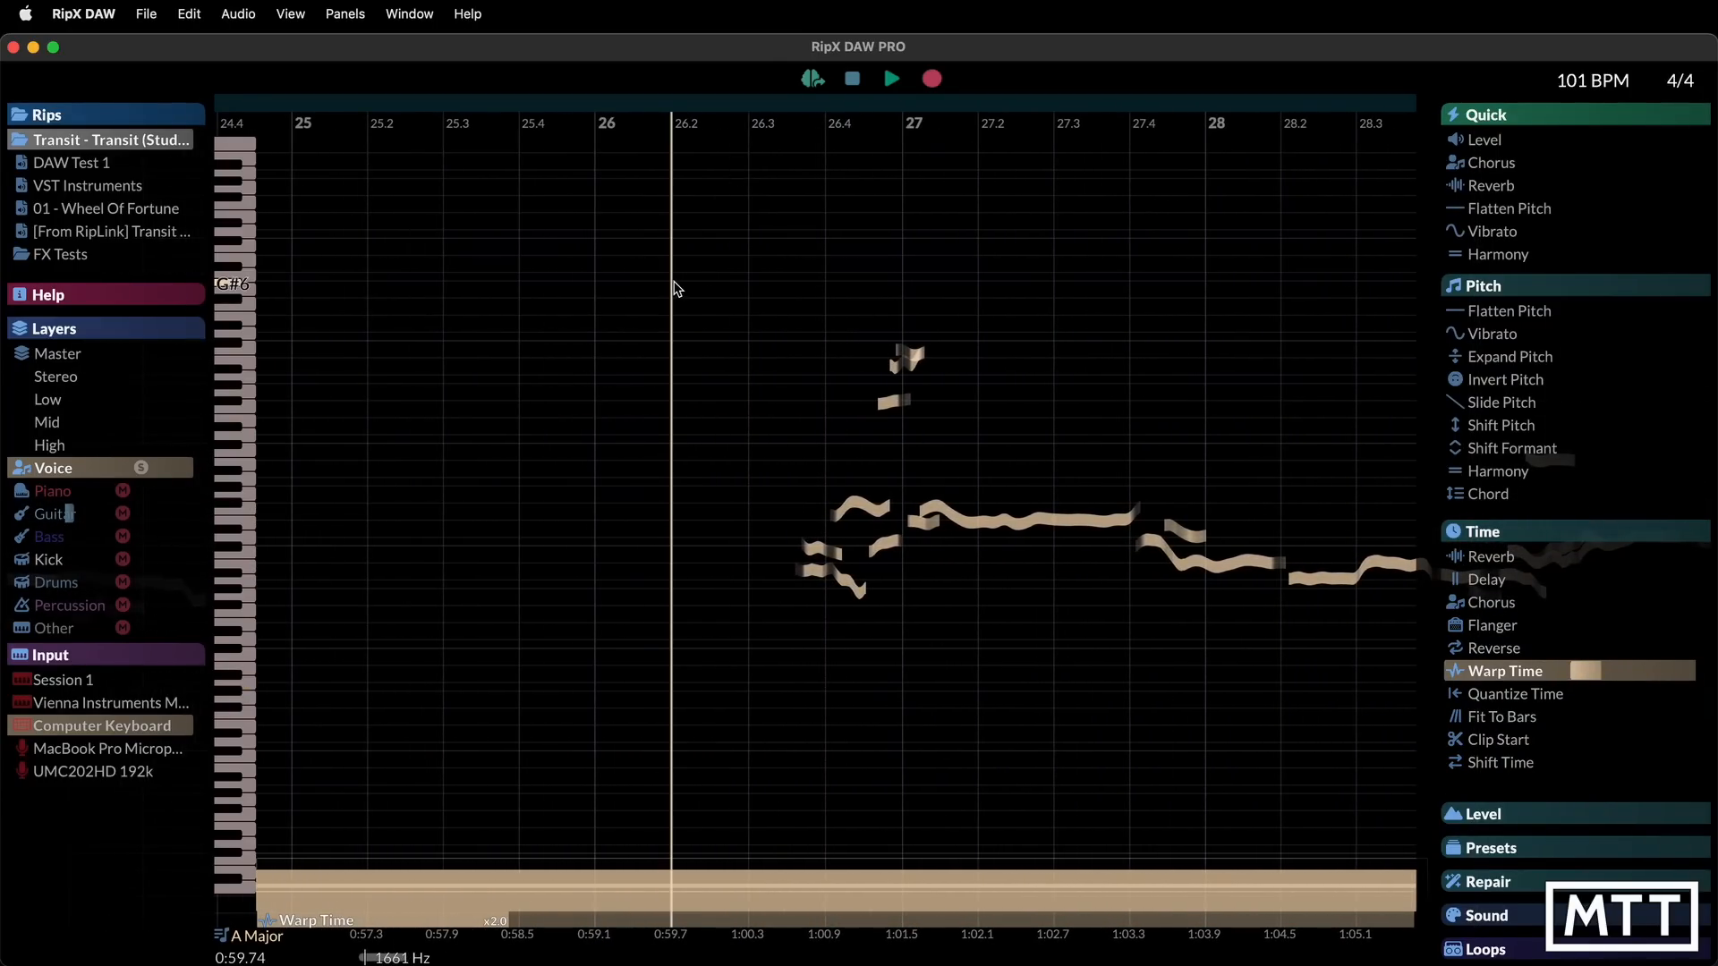
key("space")
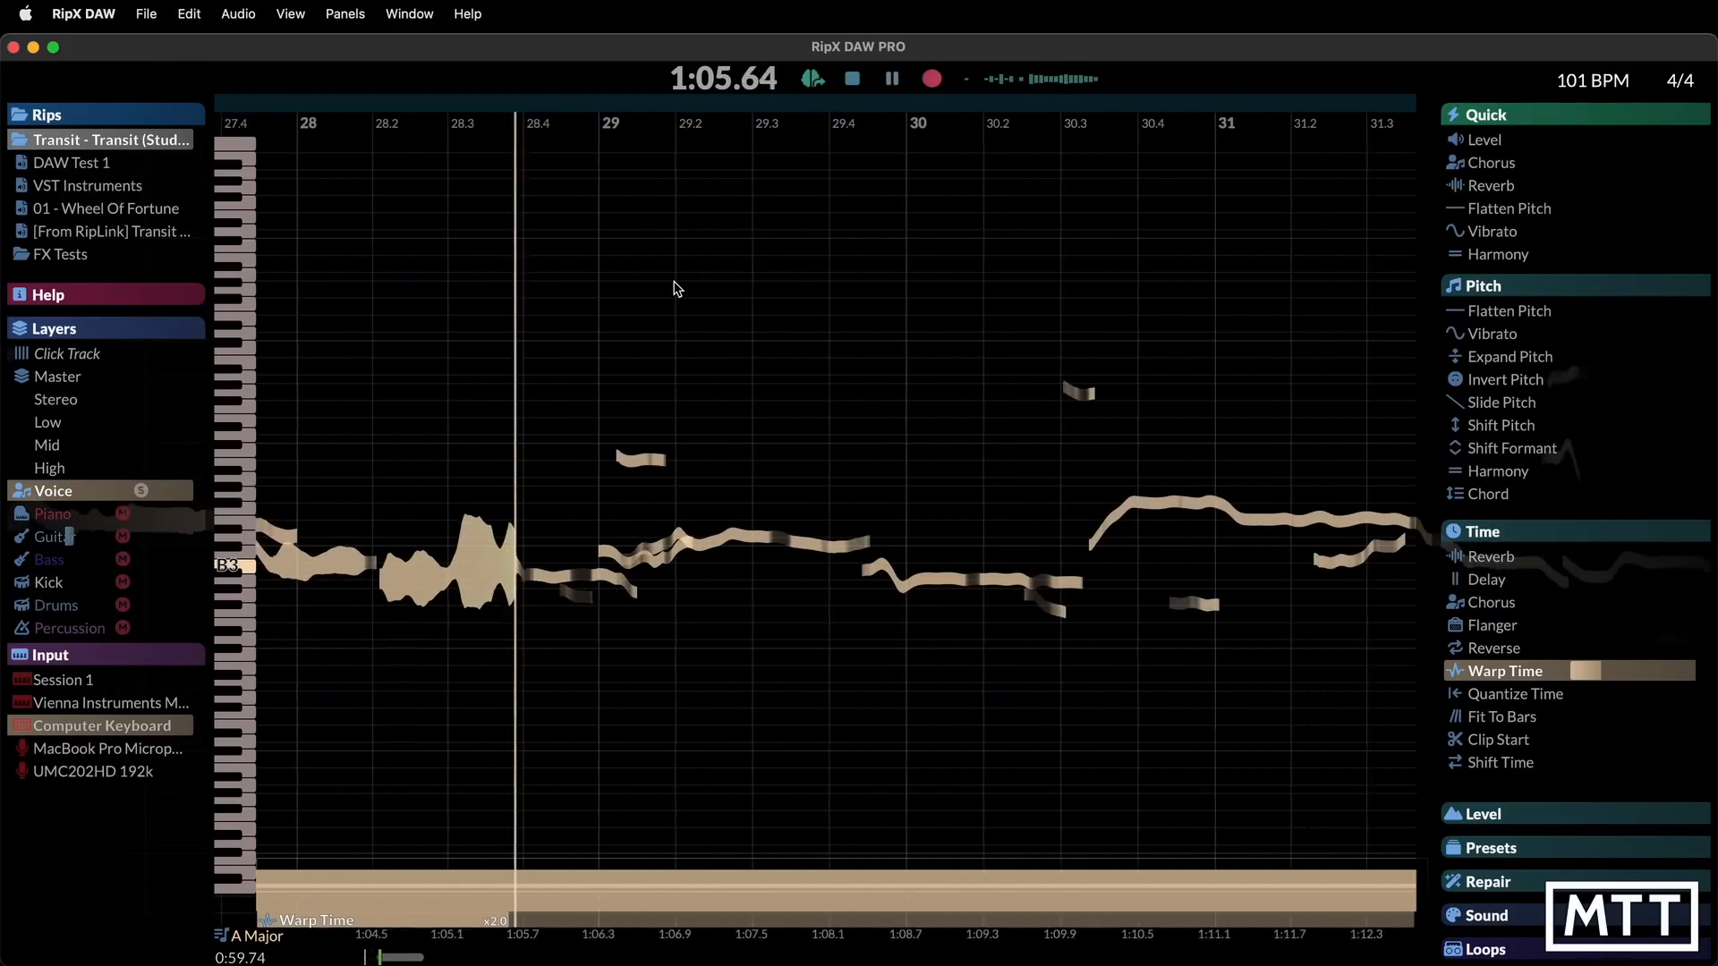
key("space")
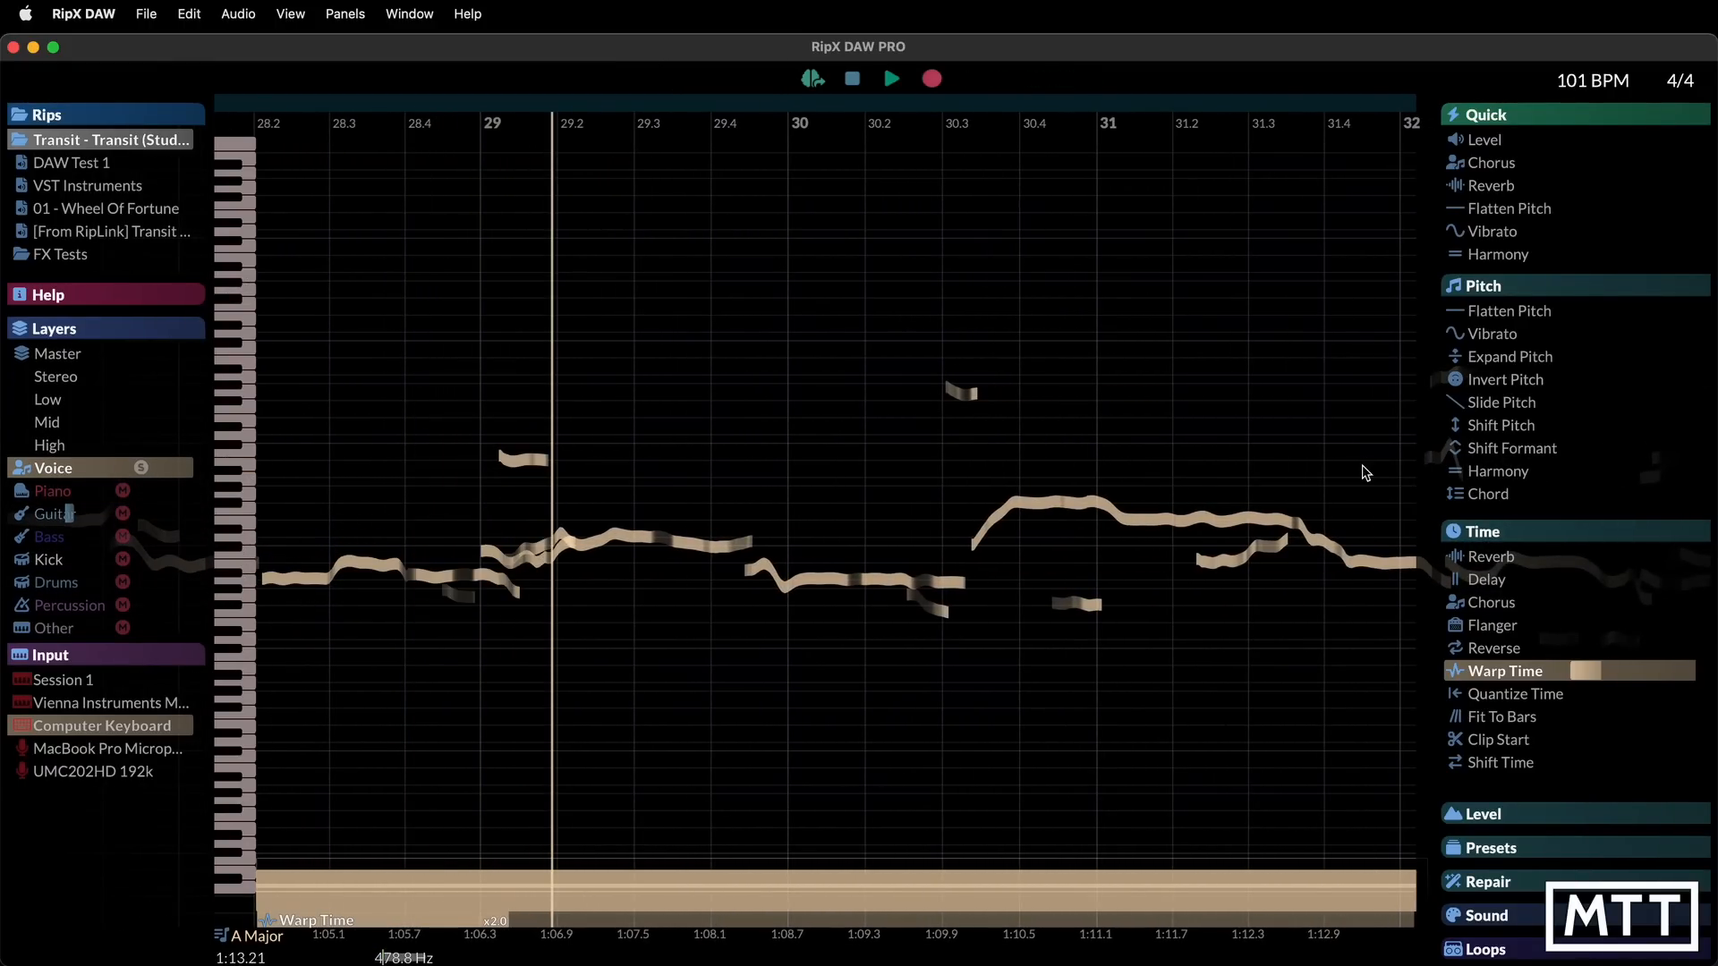
Remove Warp Time from the Voice layer and inspect the Clip Start and Shift Time effects
mouse_move(1583, 677)
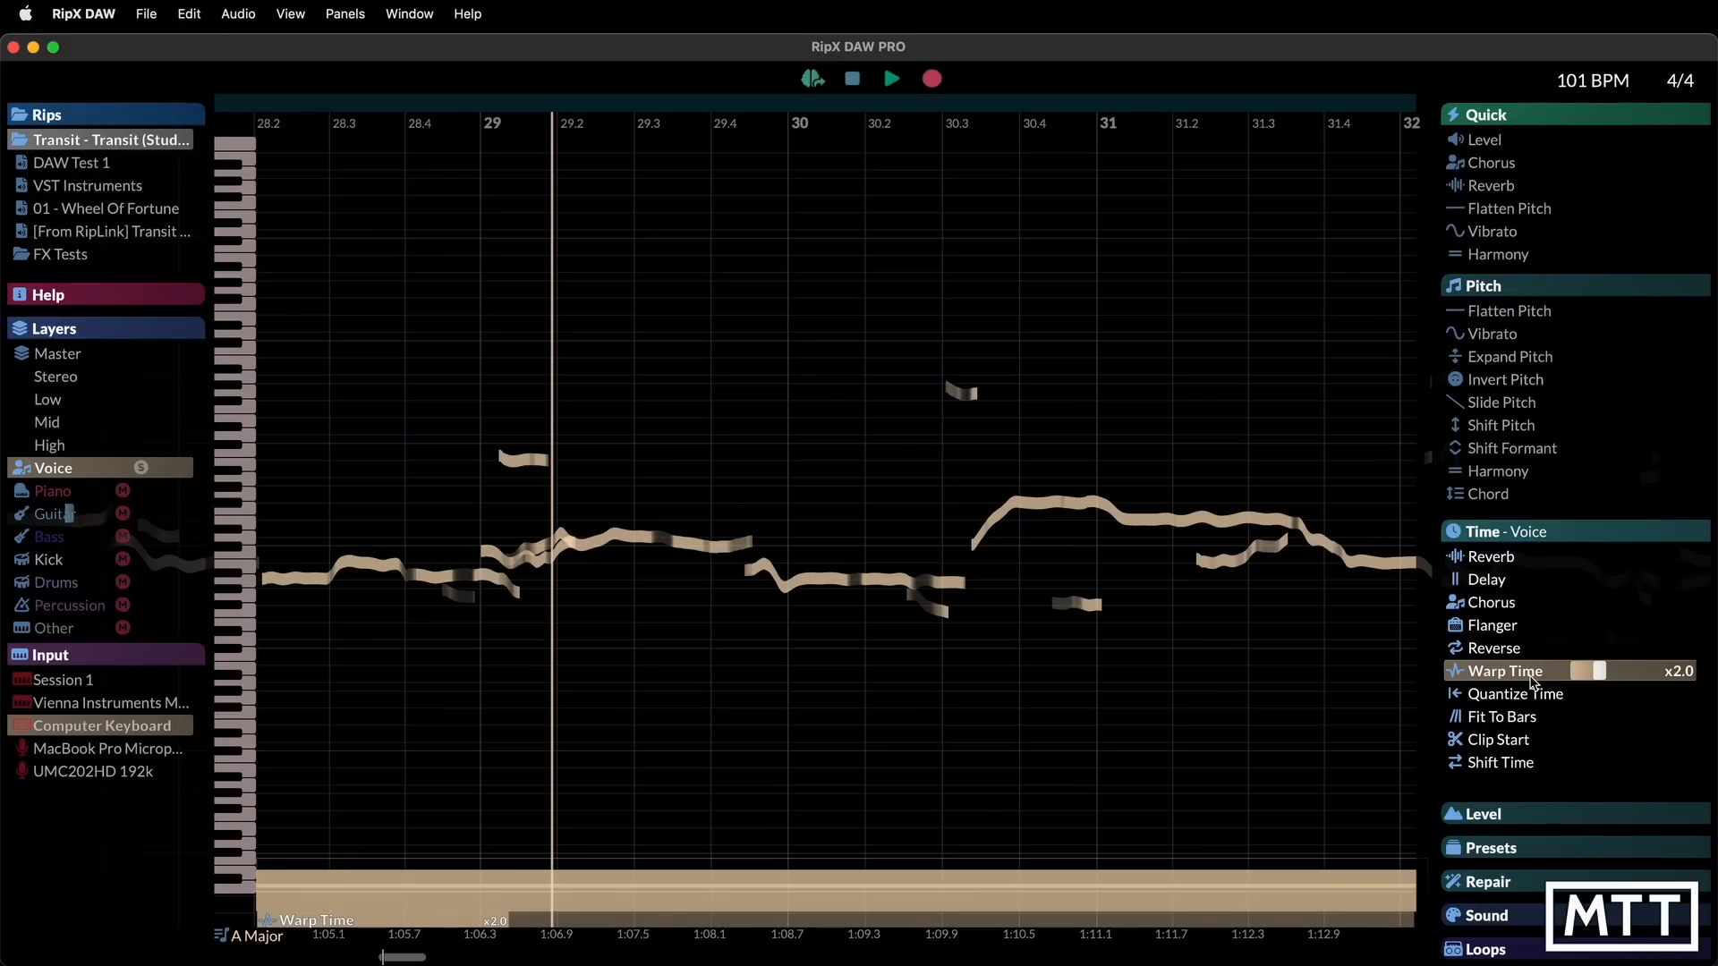
left_click(1547, 673)
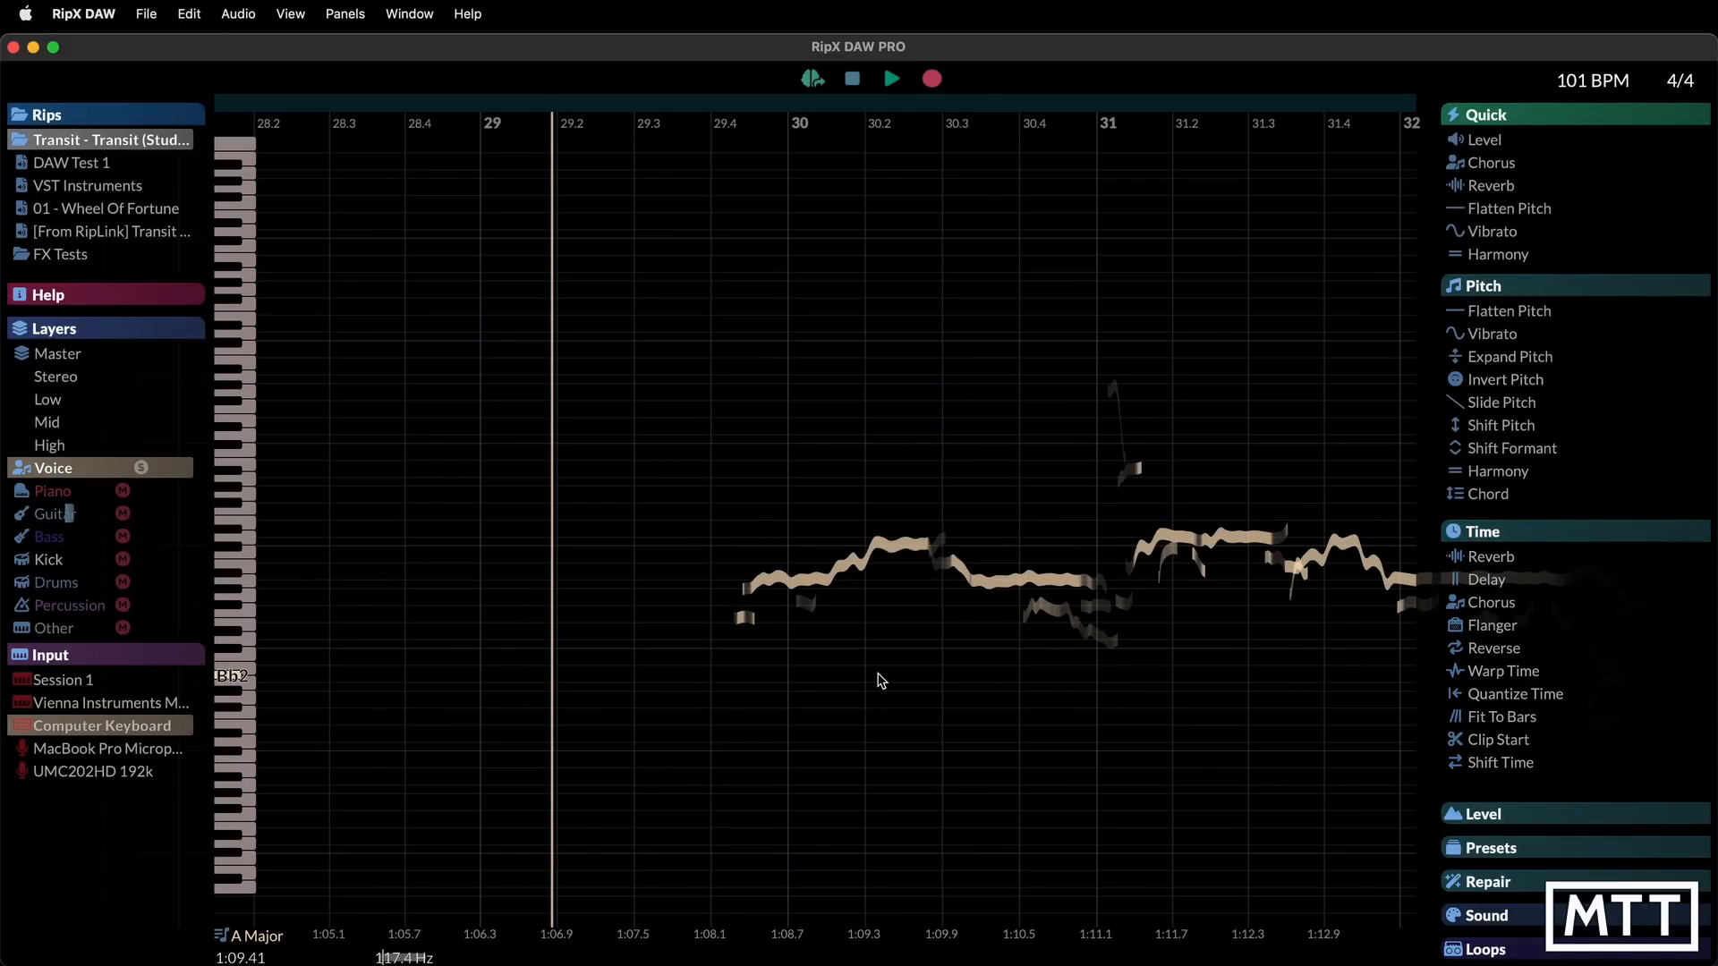
scroll(880, 680, "right", 5)
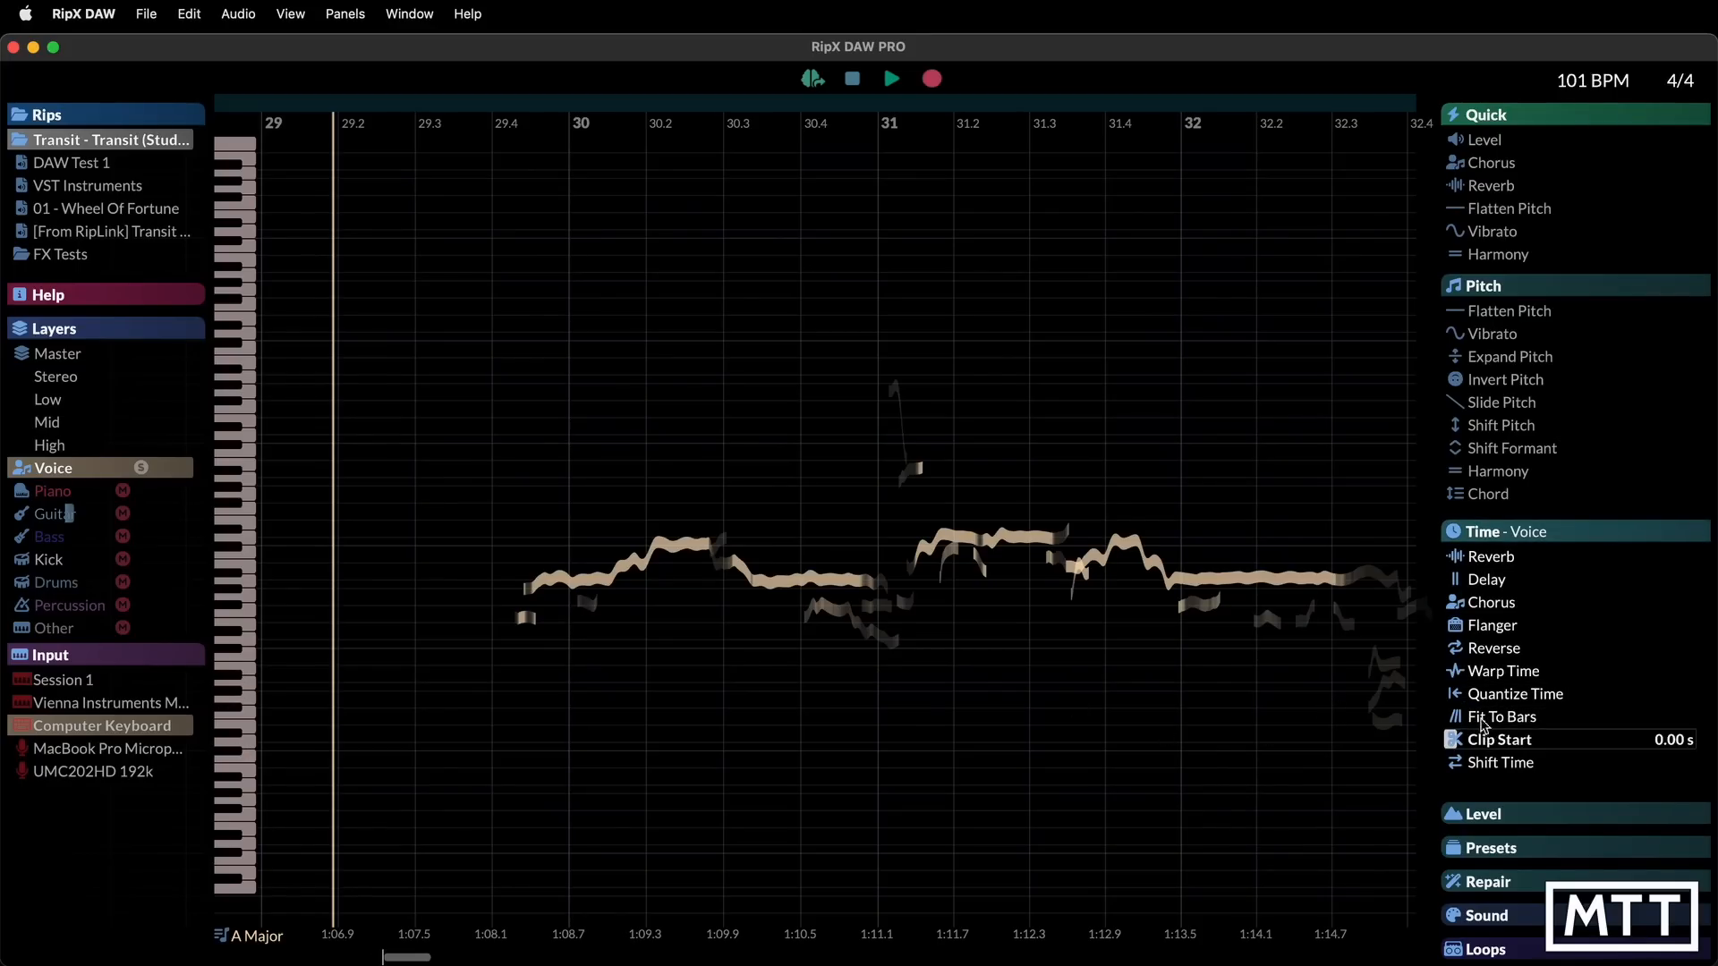
mouse_move(1490, 775)
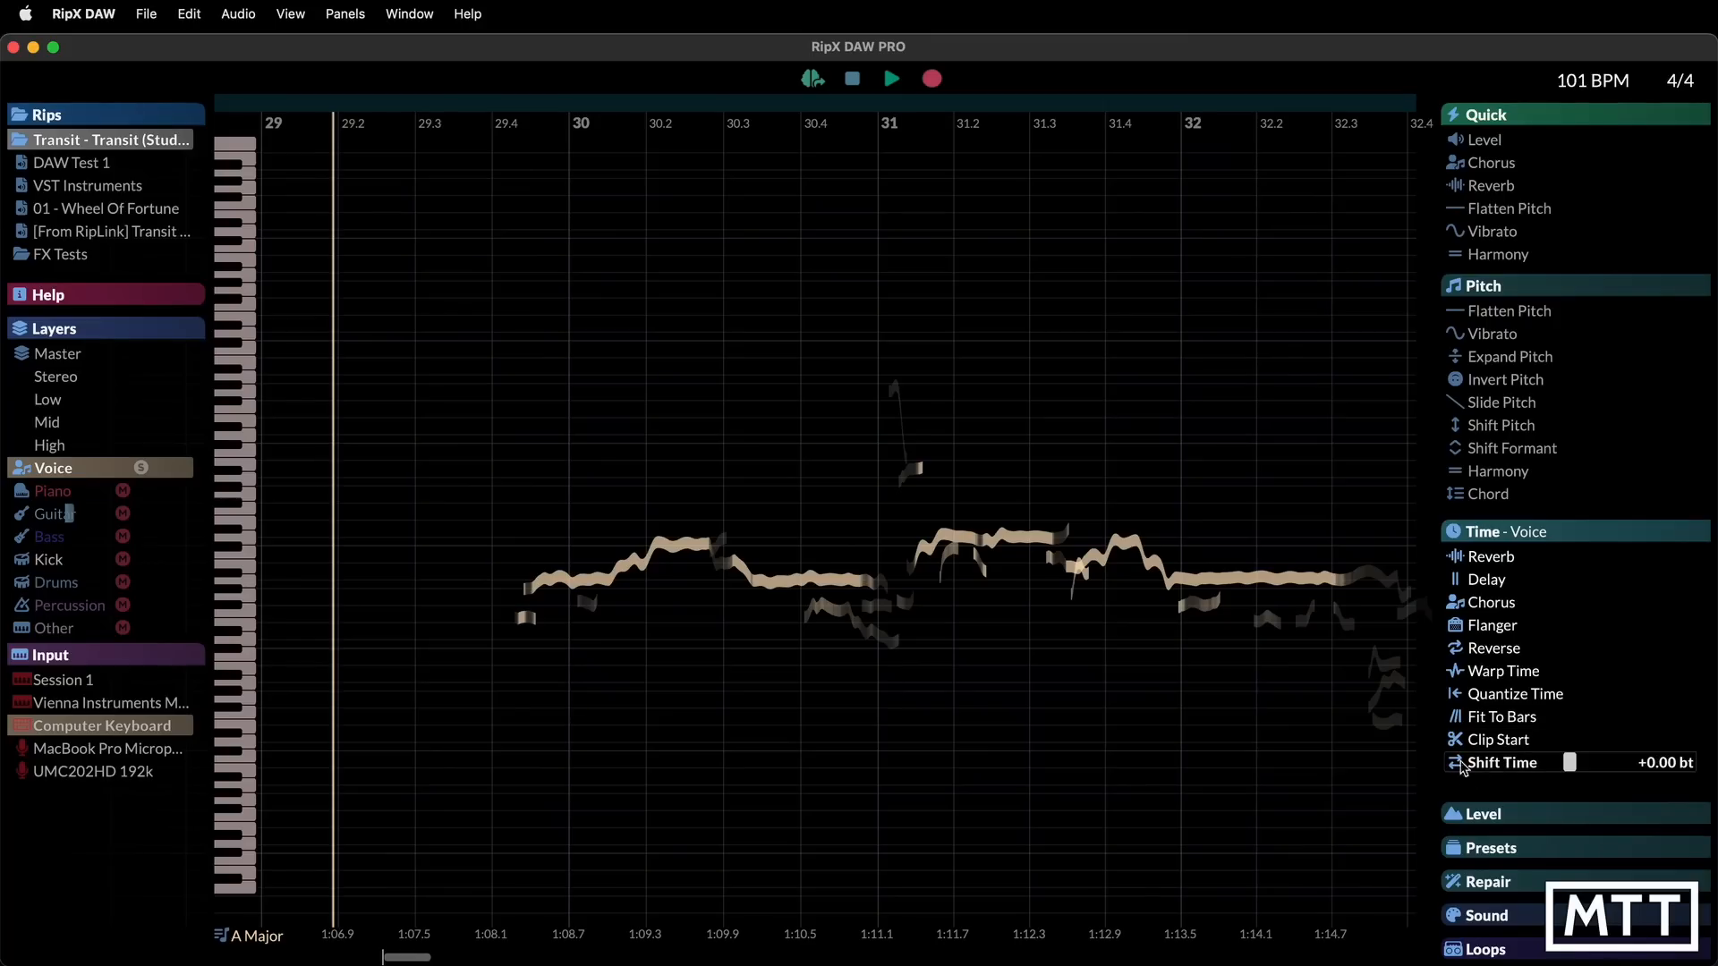
Collapse the Time and Pitch effect groups and expand the Level group for the Voice layer
left_click(1474, 534)
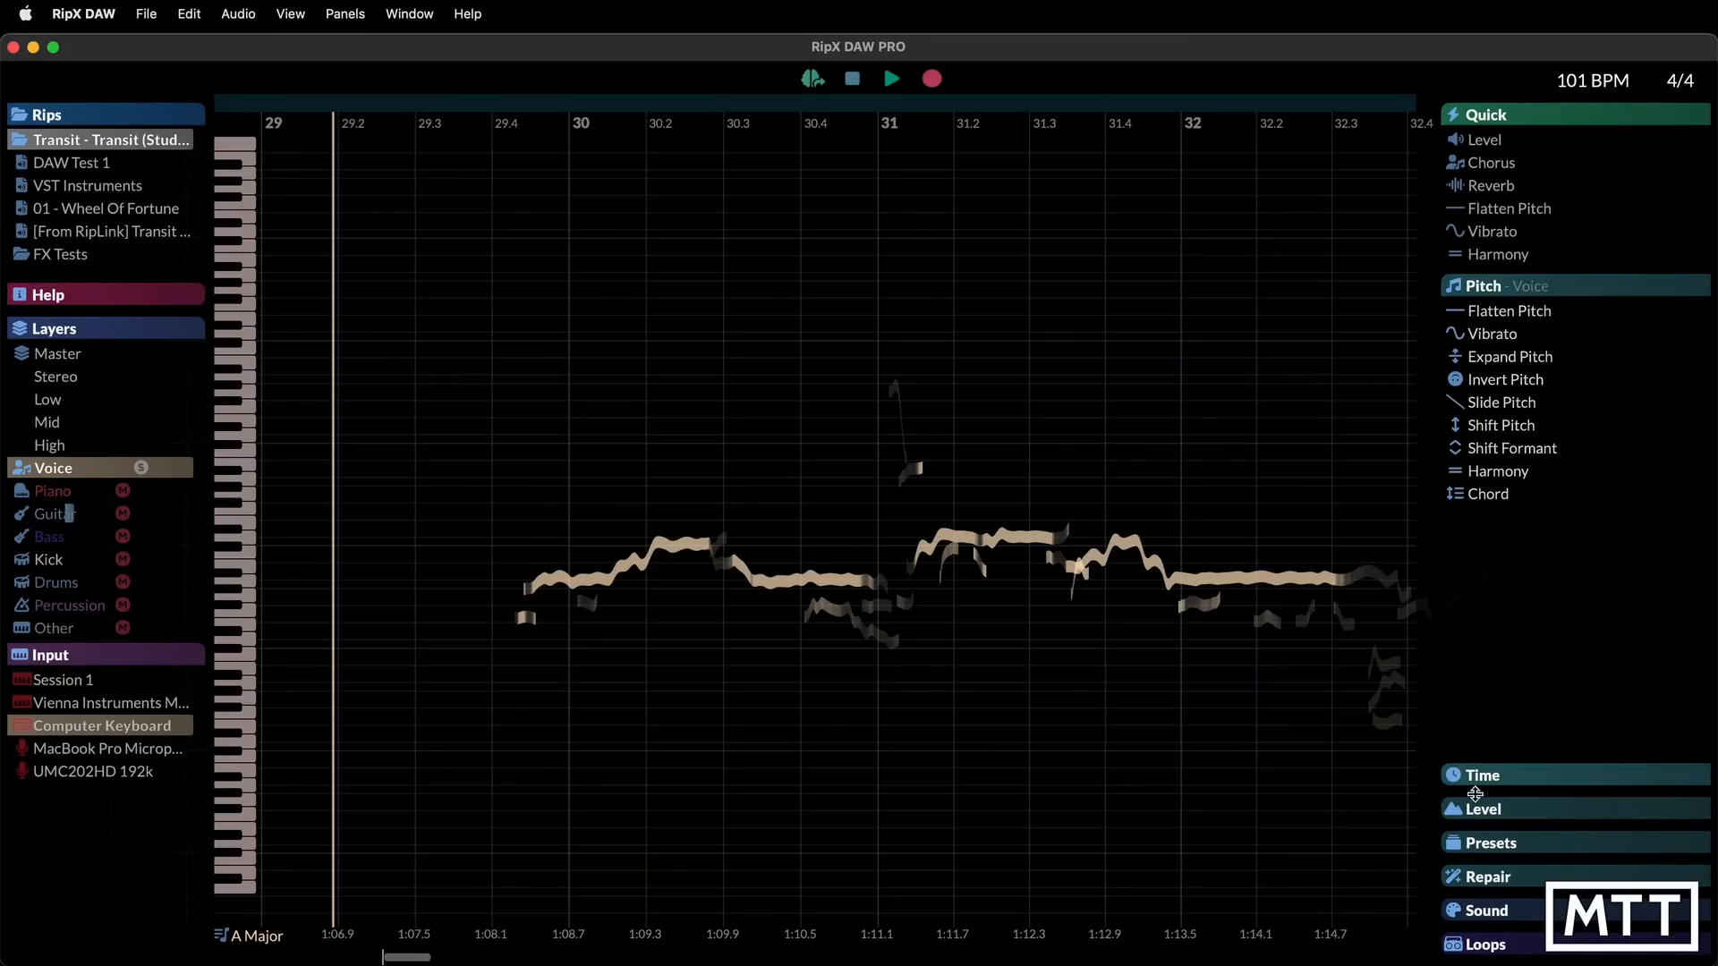
left_click(1481, 810)
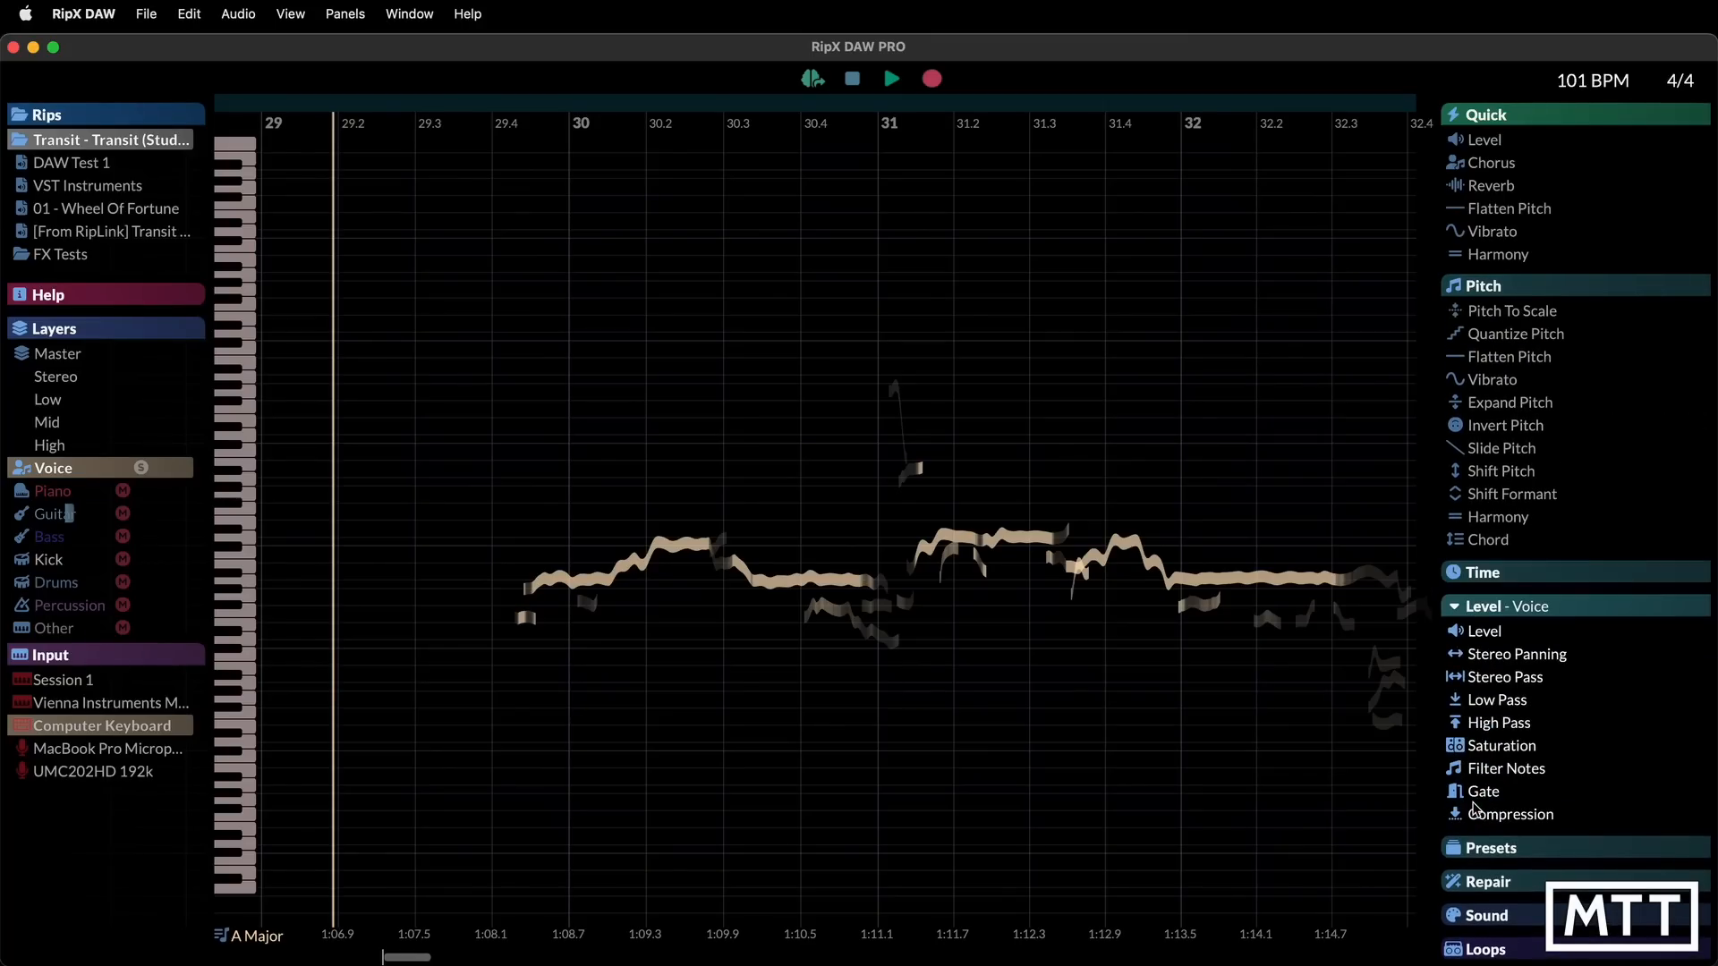
left_click(1459, 290)
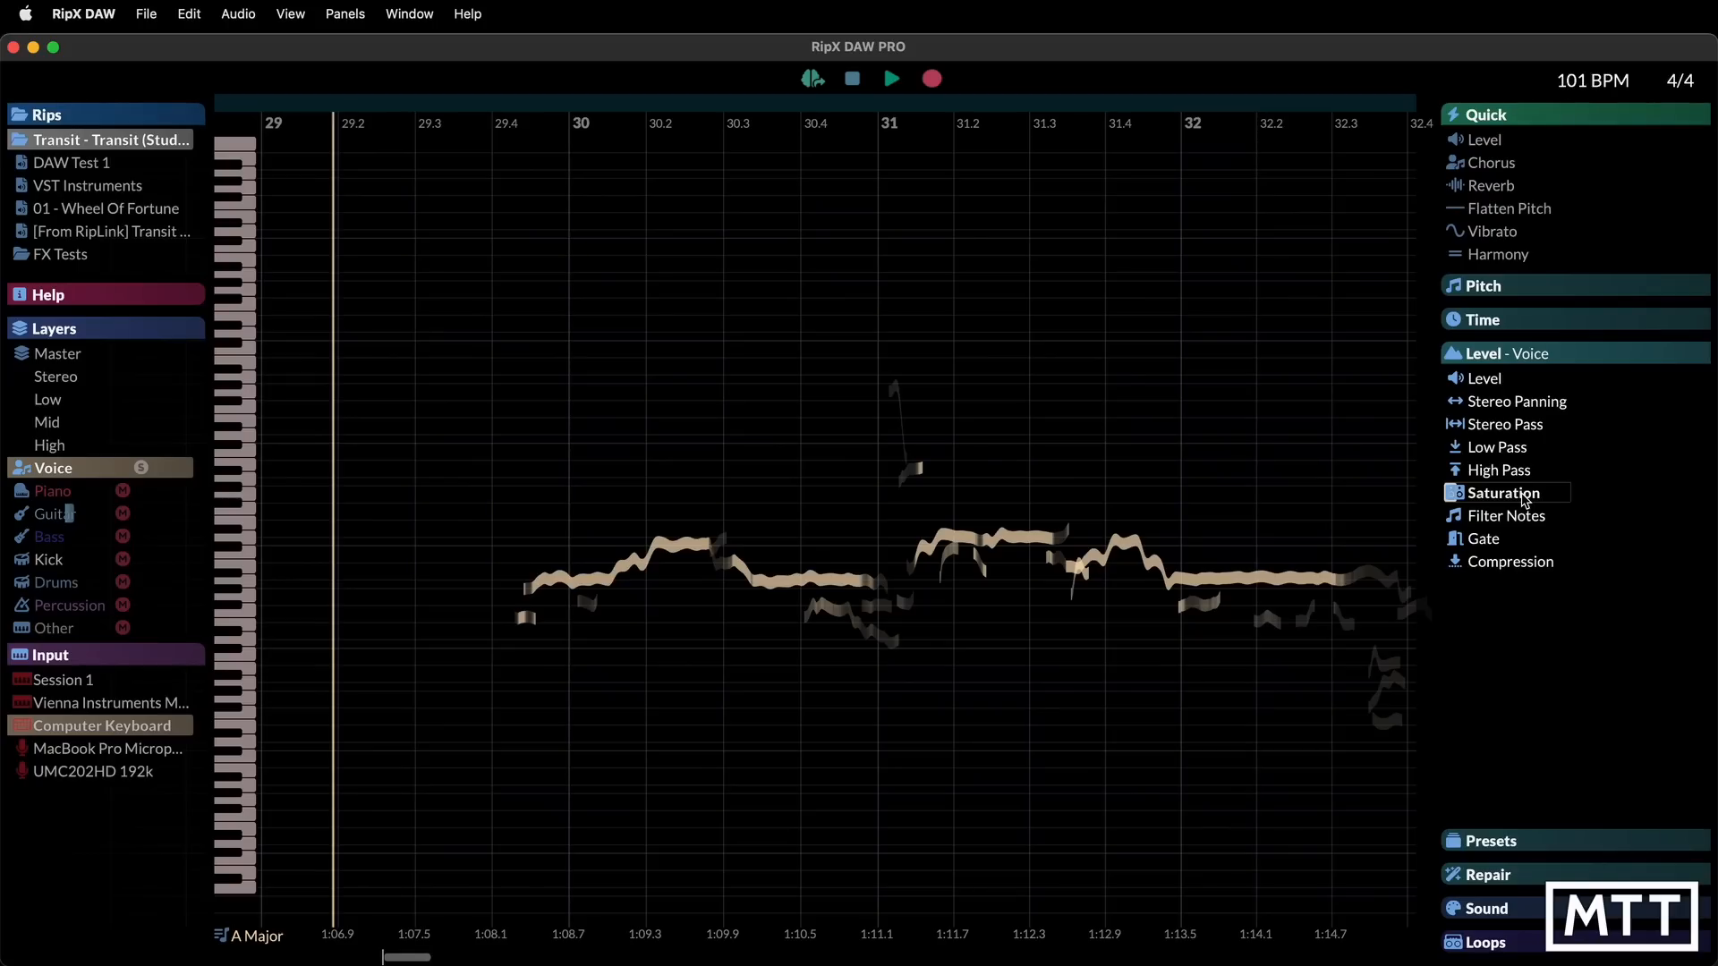
Try Filter Notes on the Voice layer at 42% and 37%, inspecting the filtered notes between bars 30 and 34
left_click(1523, 527)
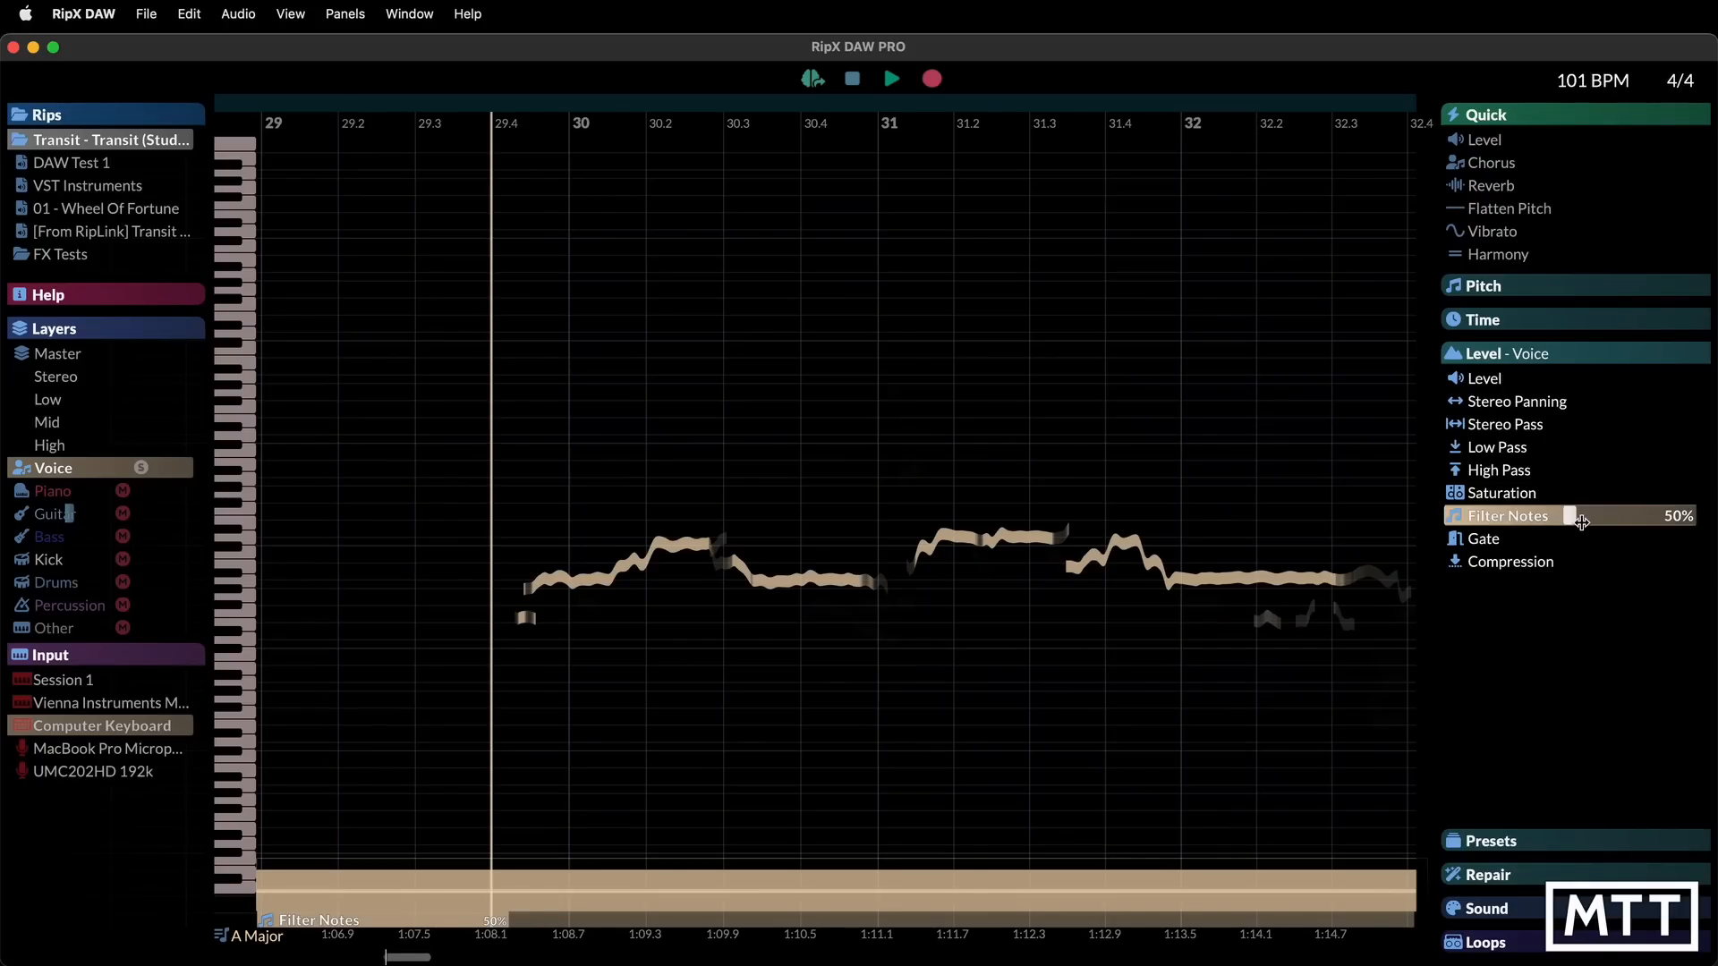
mouse_move(1576, 521)
left_mouse_down()
mouse_move(1686, 516)
mouse_move(1503, 520)
mouse_move(1554, 525)
left_mouse_up()
scroll(1244, 679, "right", 10)
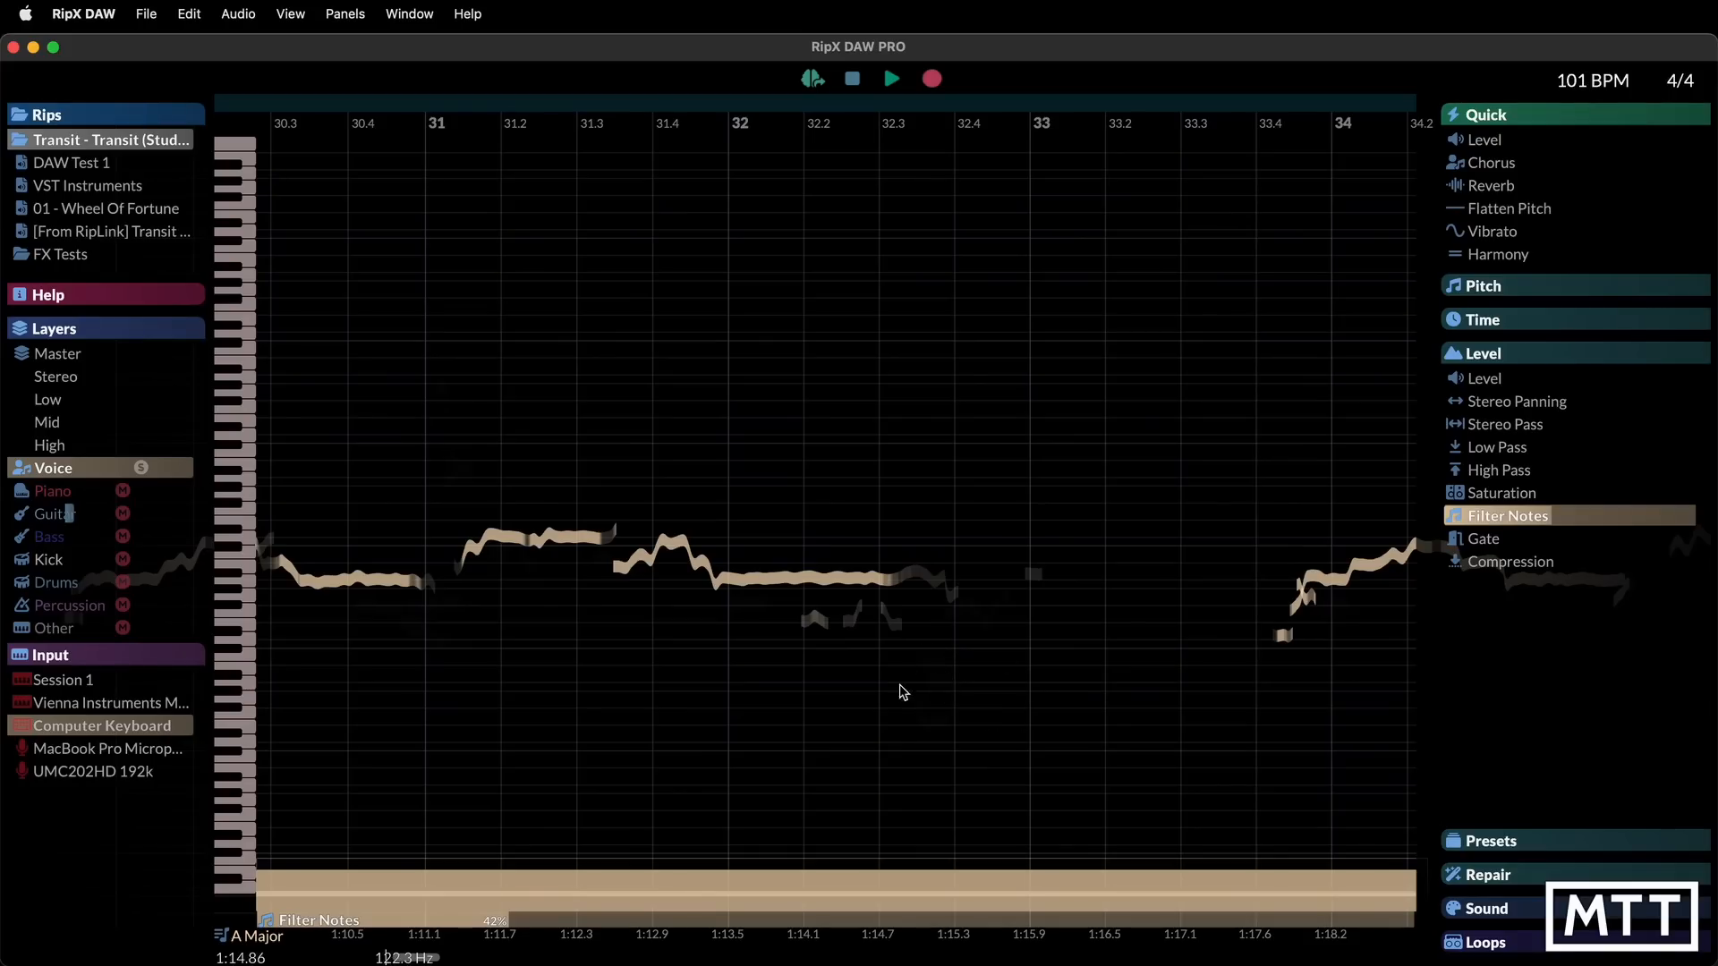
mouse_move(1552, 515)
mouse_move(1552, 515)
left_mouse_down()
mouse_move(1661, 517)
mouse_move(1507, 517)
mouse_move(1537, 517)
left_mouse_up()
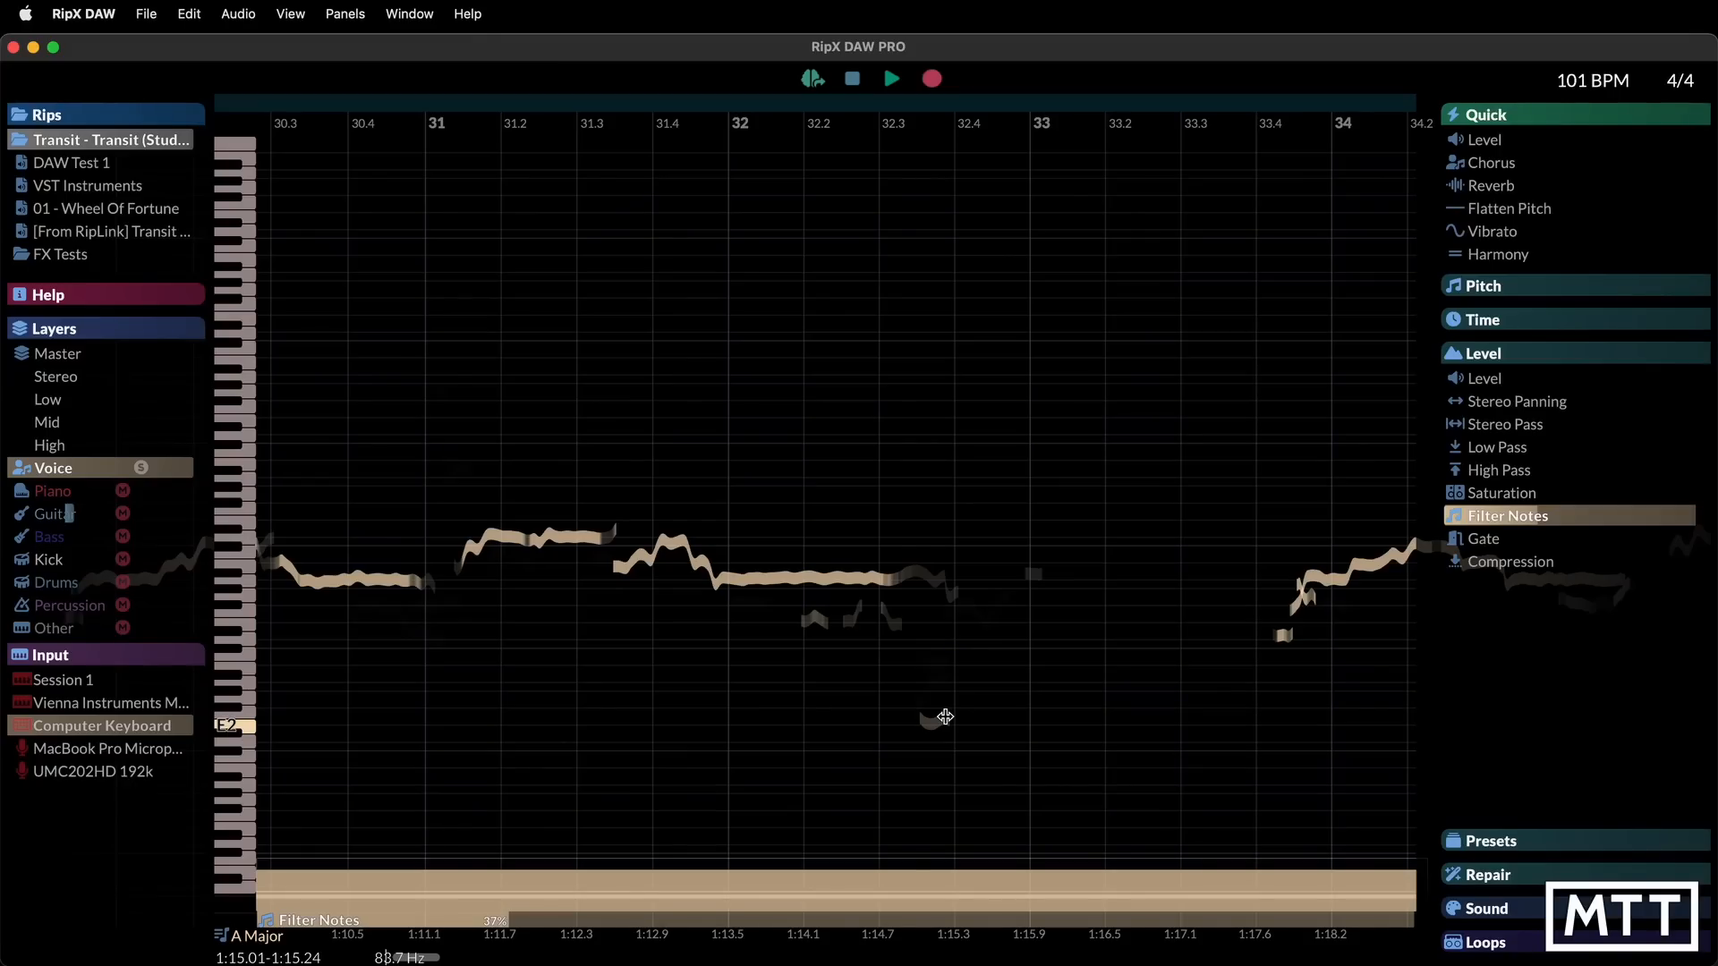
scroll(846, 668, "left", 10)
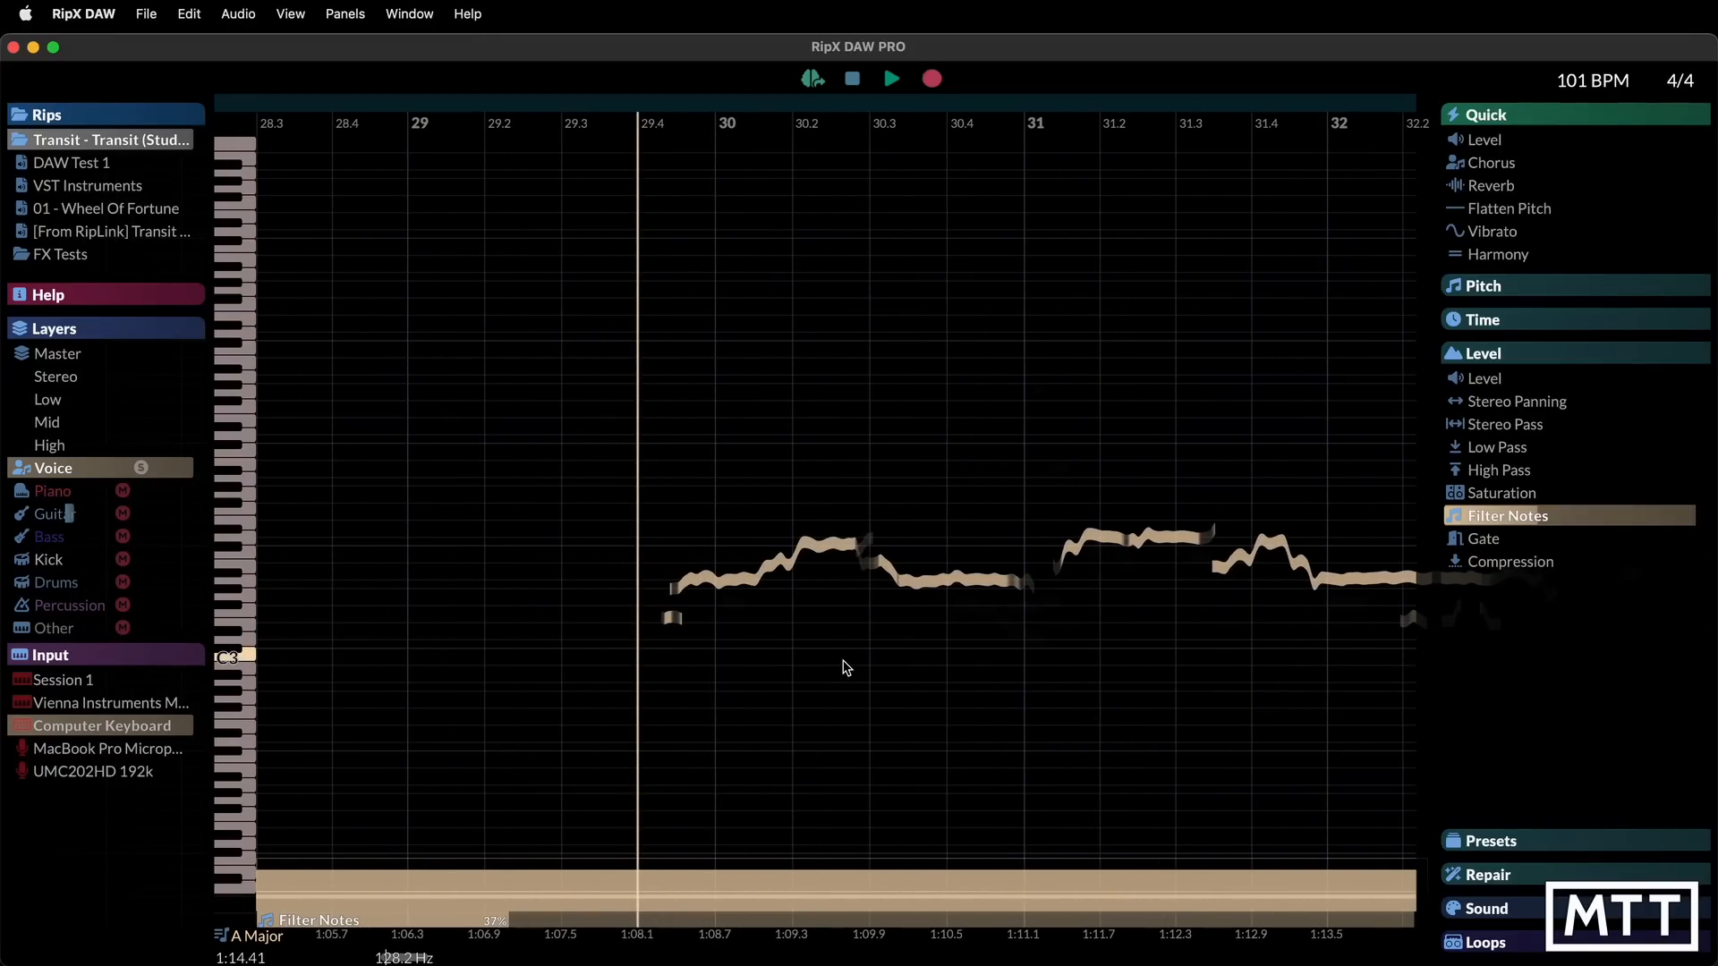
Try Gate at -20 dB and Compression at -10 dB on the Voice layer, and remove both along with Filter Notes
left_click(1478, 539)
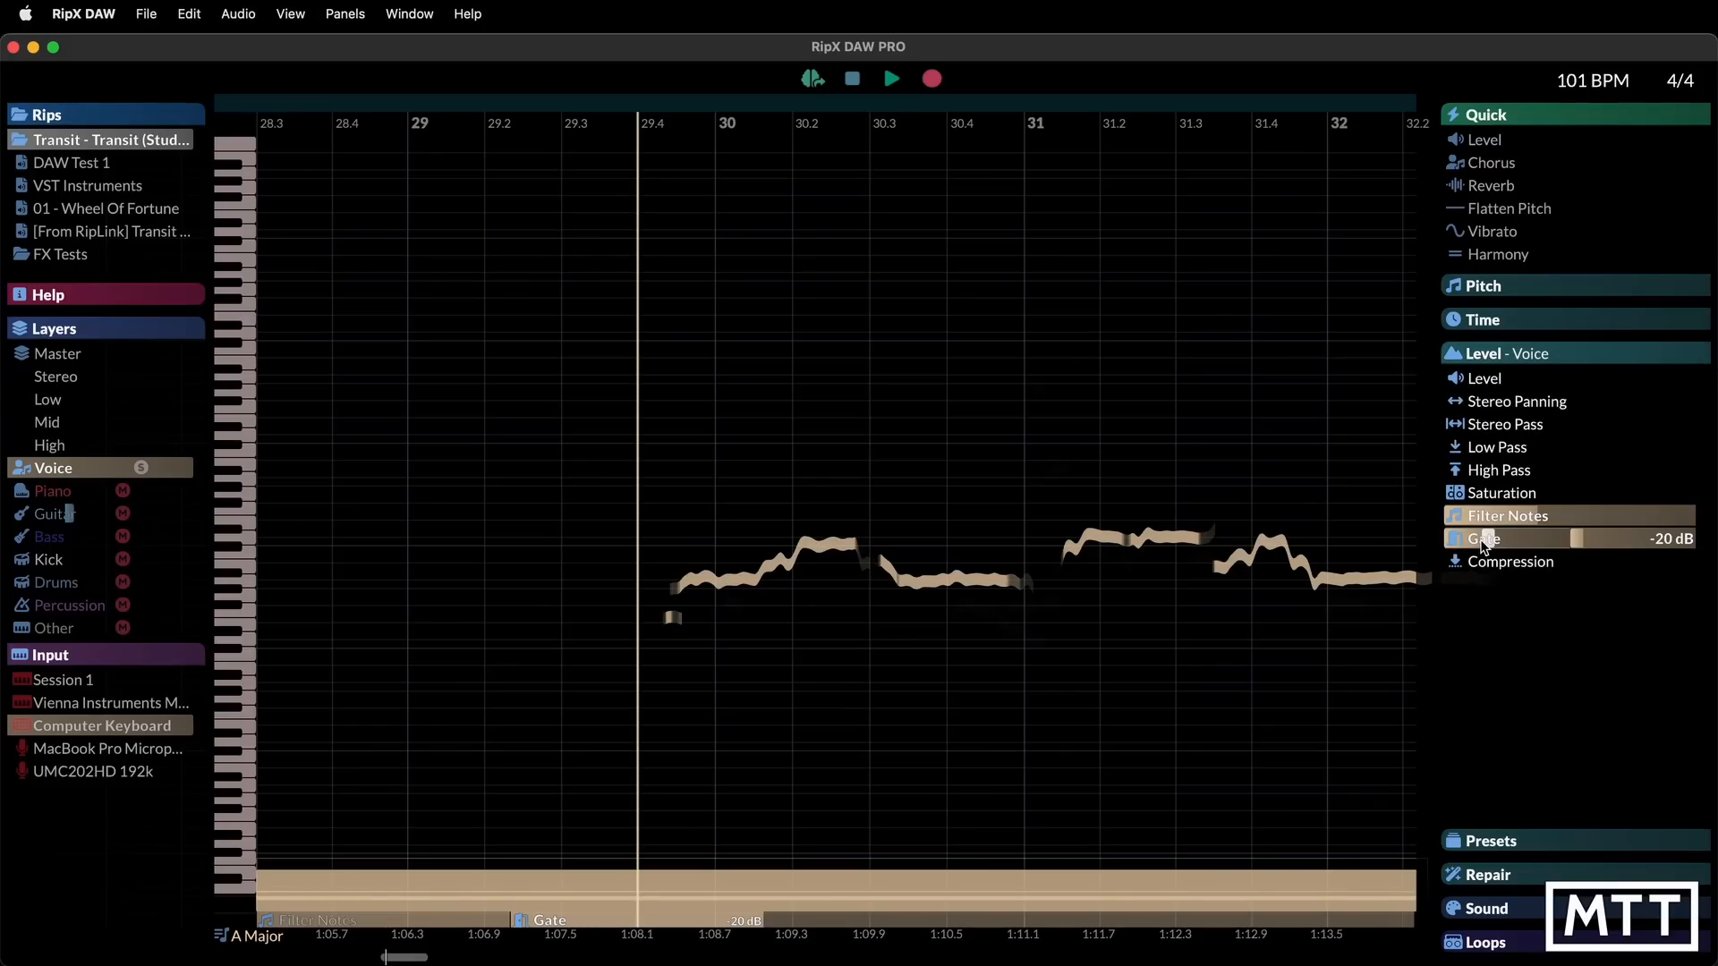
left_click(1476, 562)
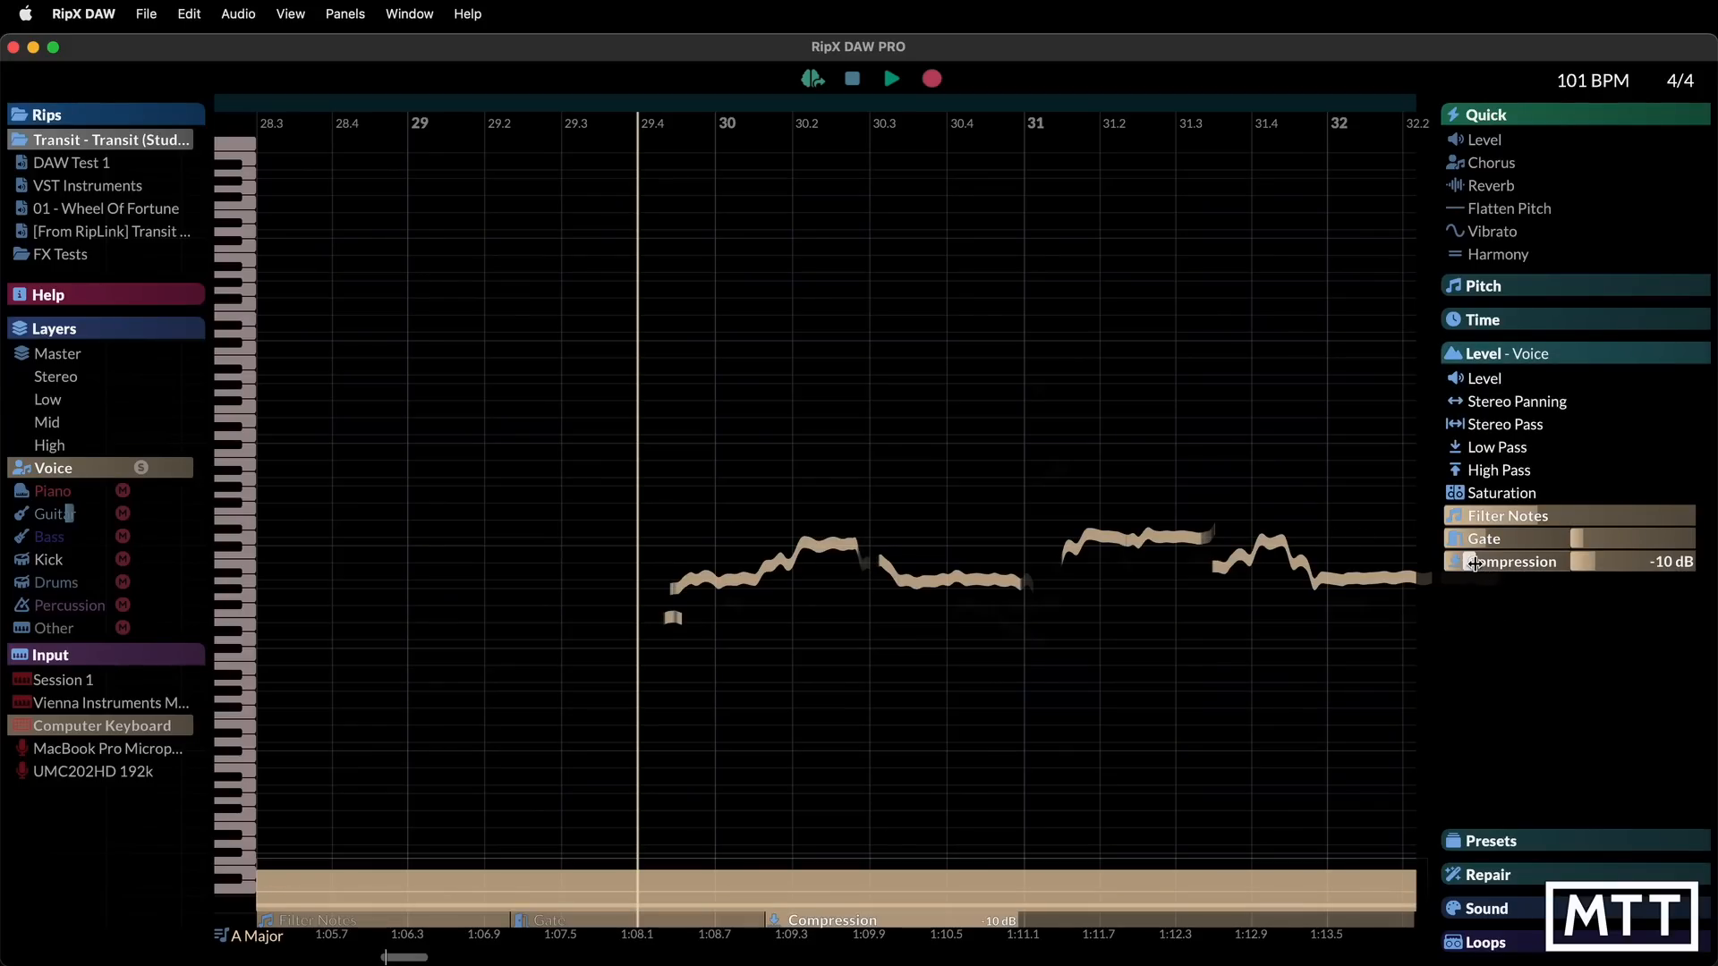
left_click(1512, 562)
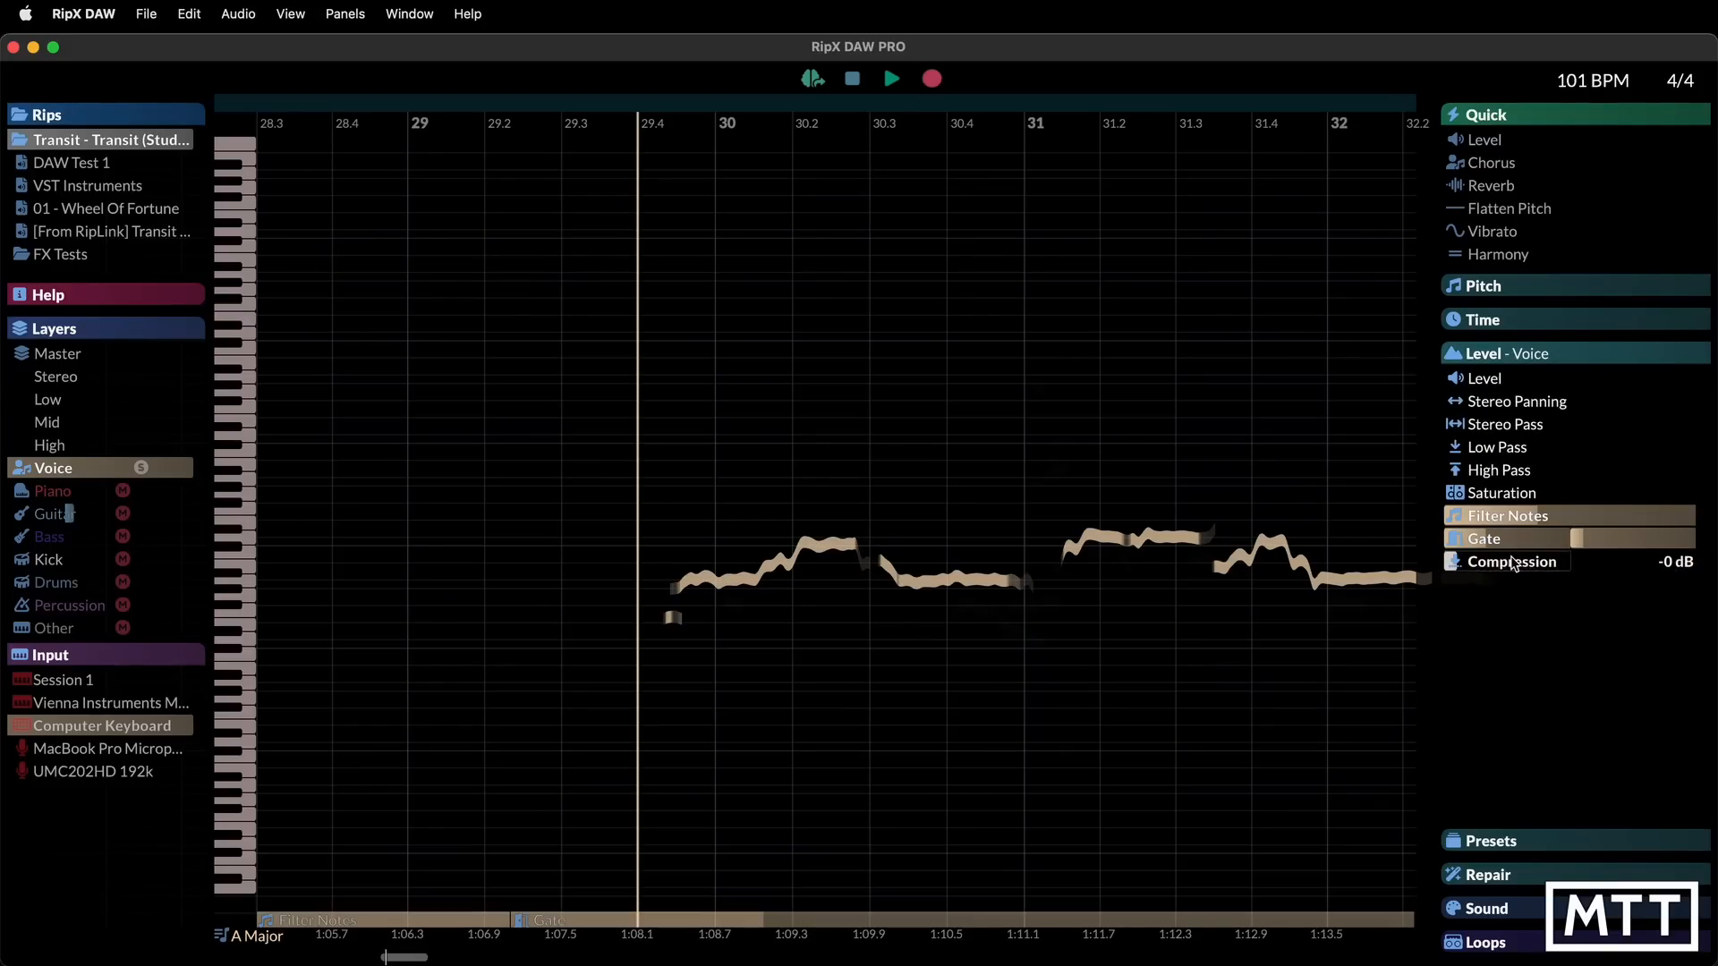
left_click(1510, 540)
left_click(1519, 518)
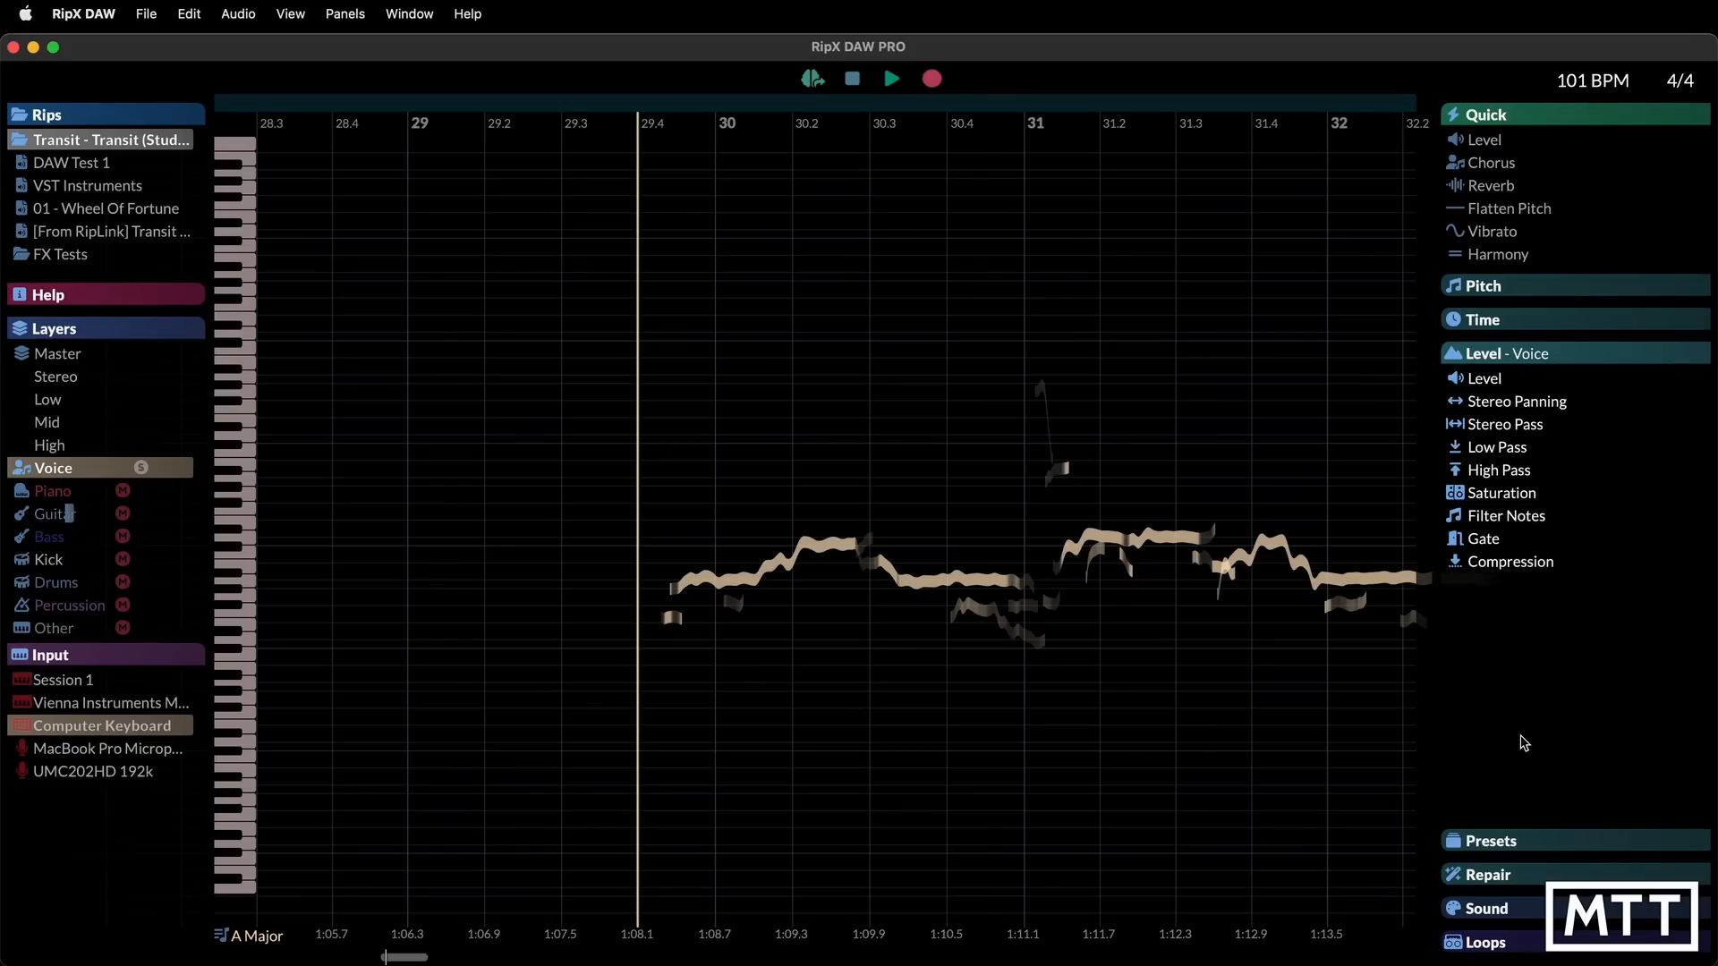
Try the Harmony Plus Combo preset at 100% on the Voice layer, audition the phrase from beat 29.4, and remove the preset
left_click(1503, 841)
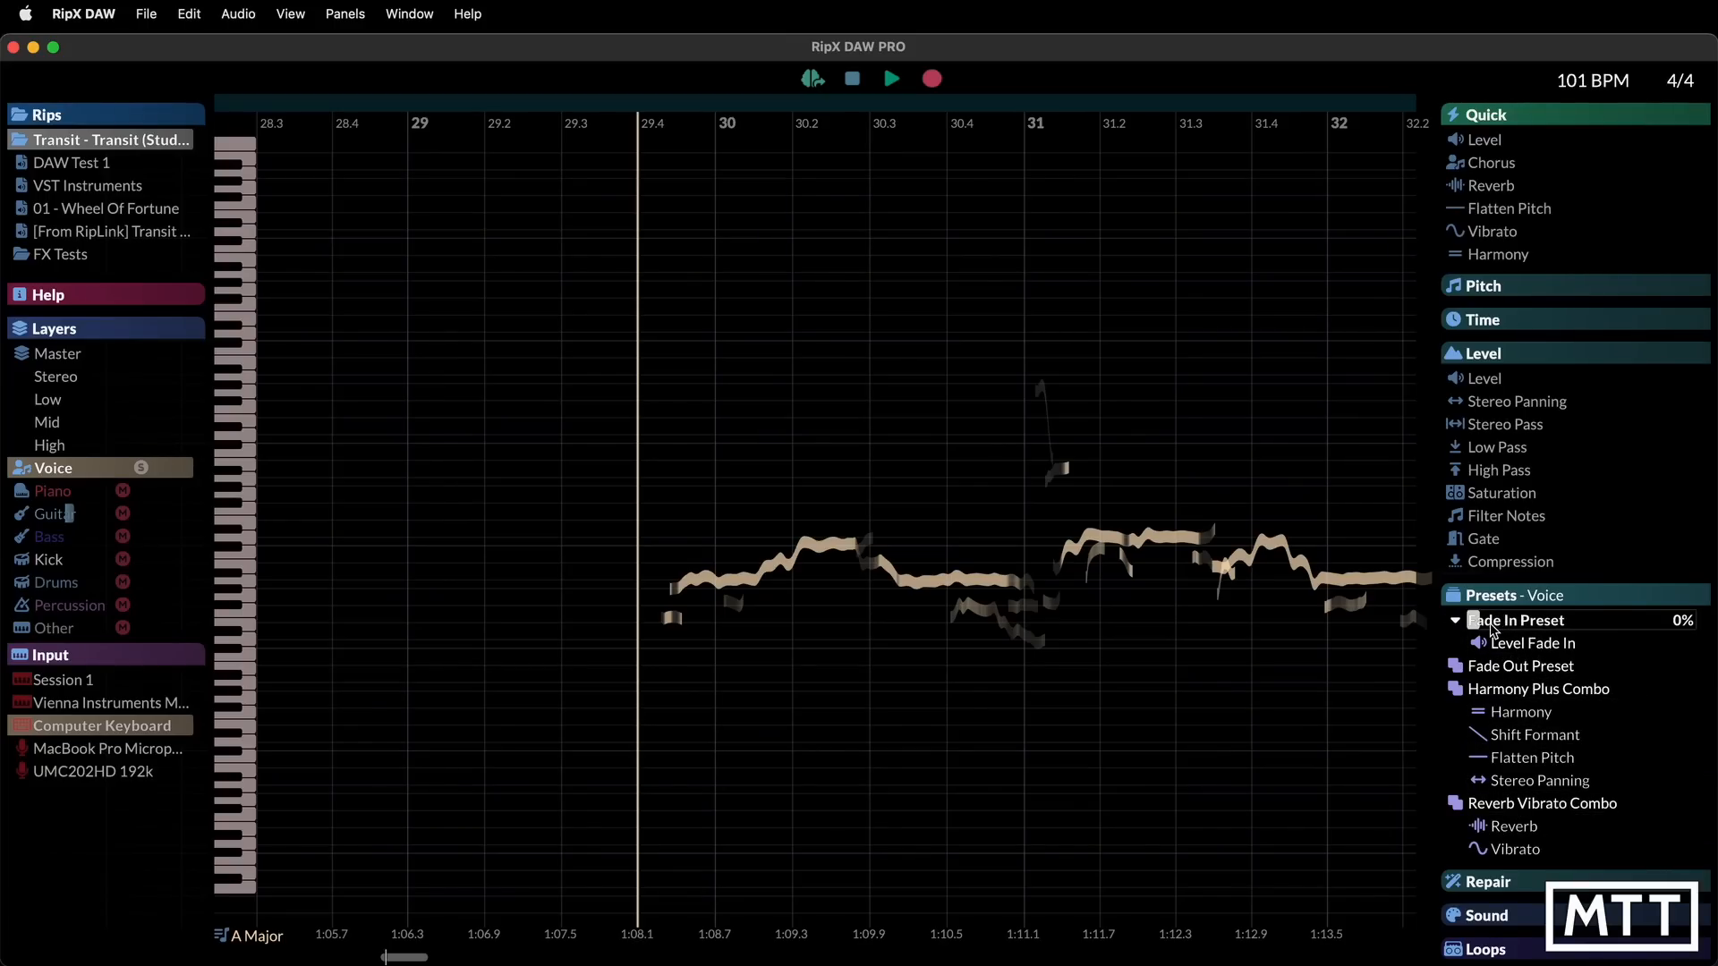
left_click(1462, 696)
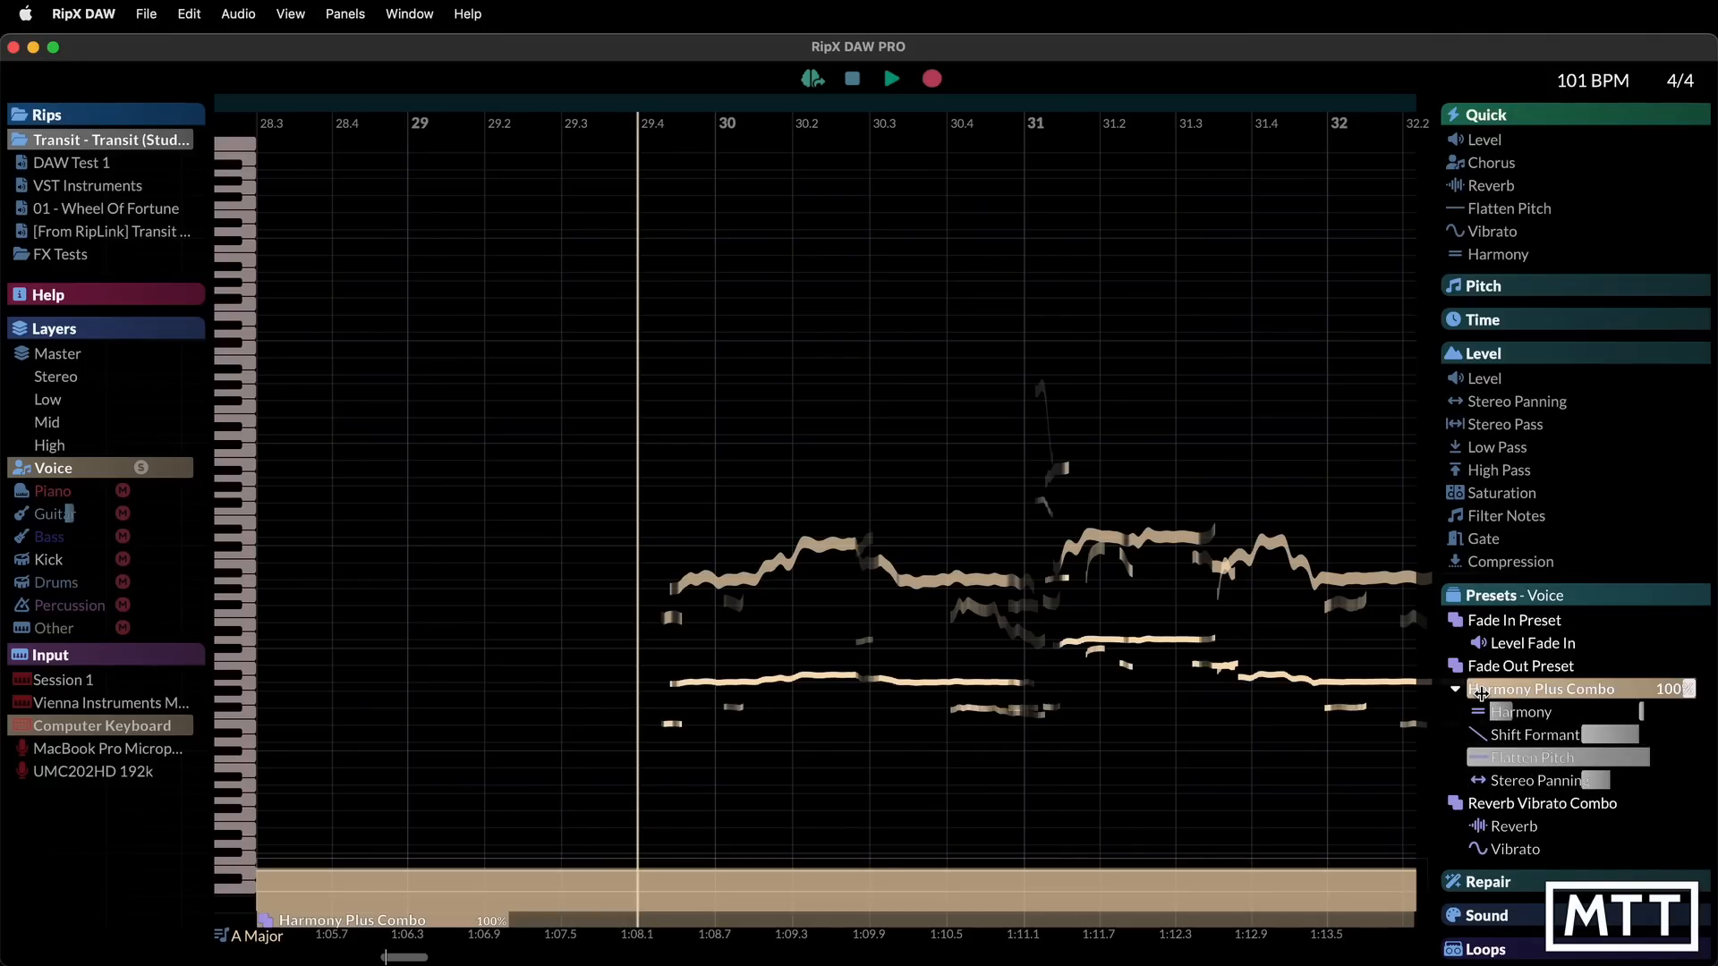
key("space")
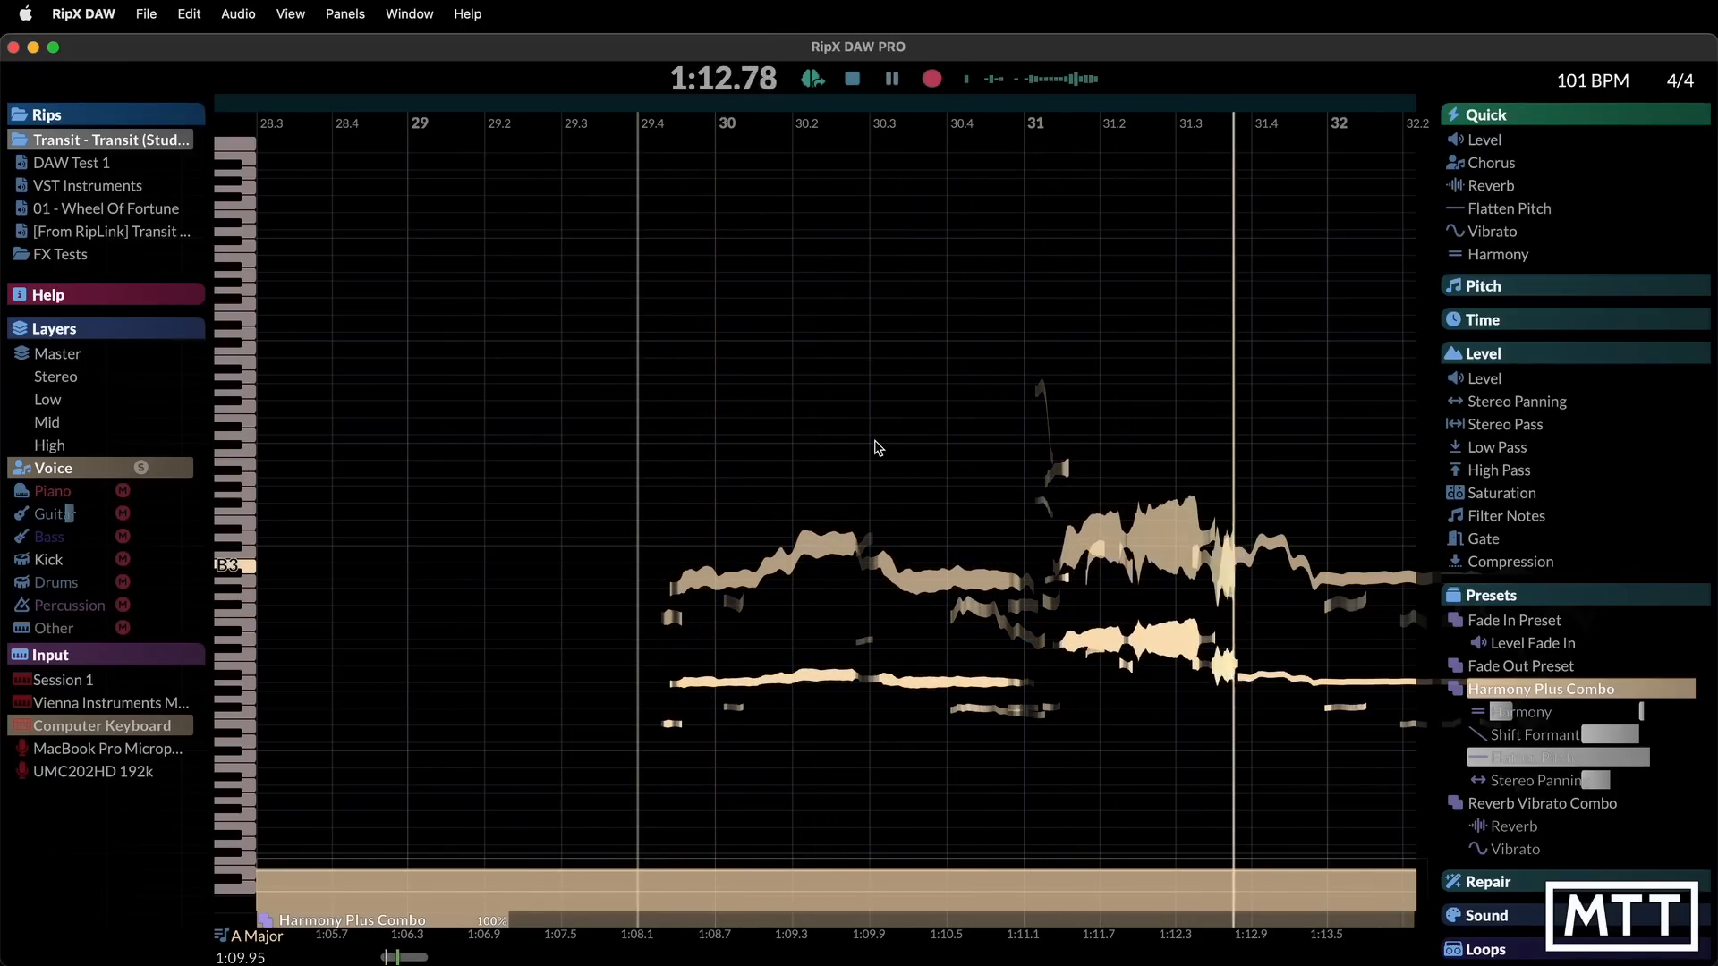
key("space")
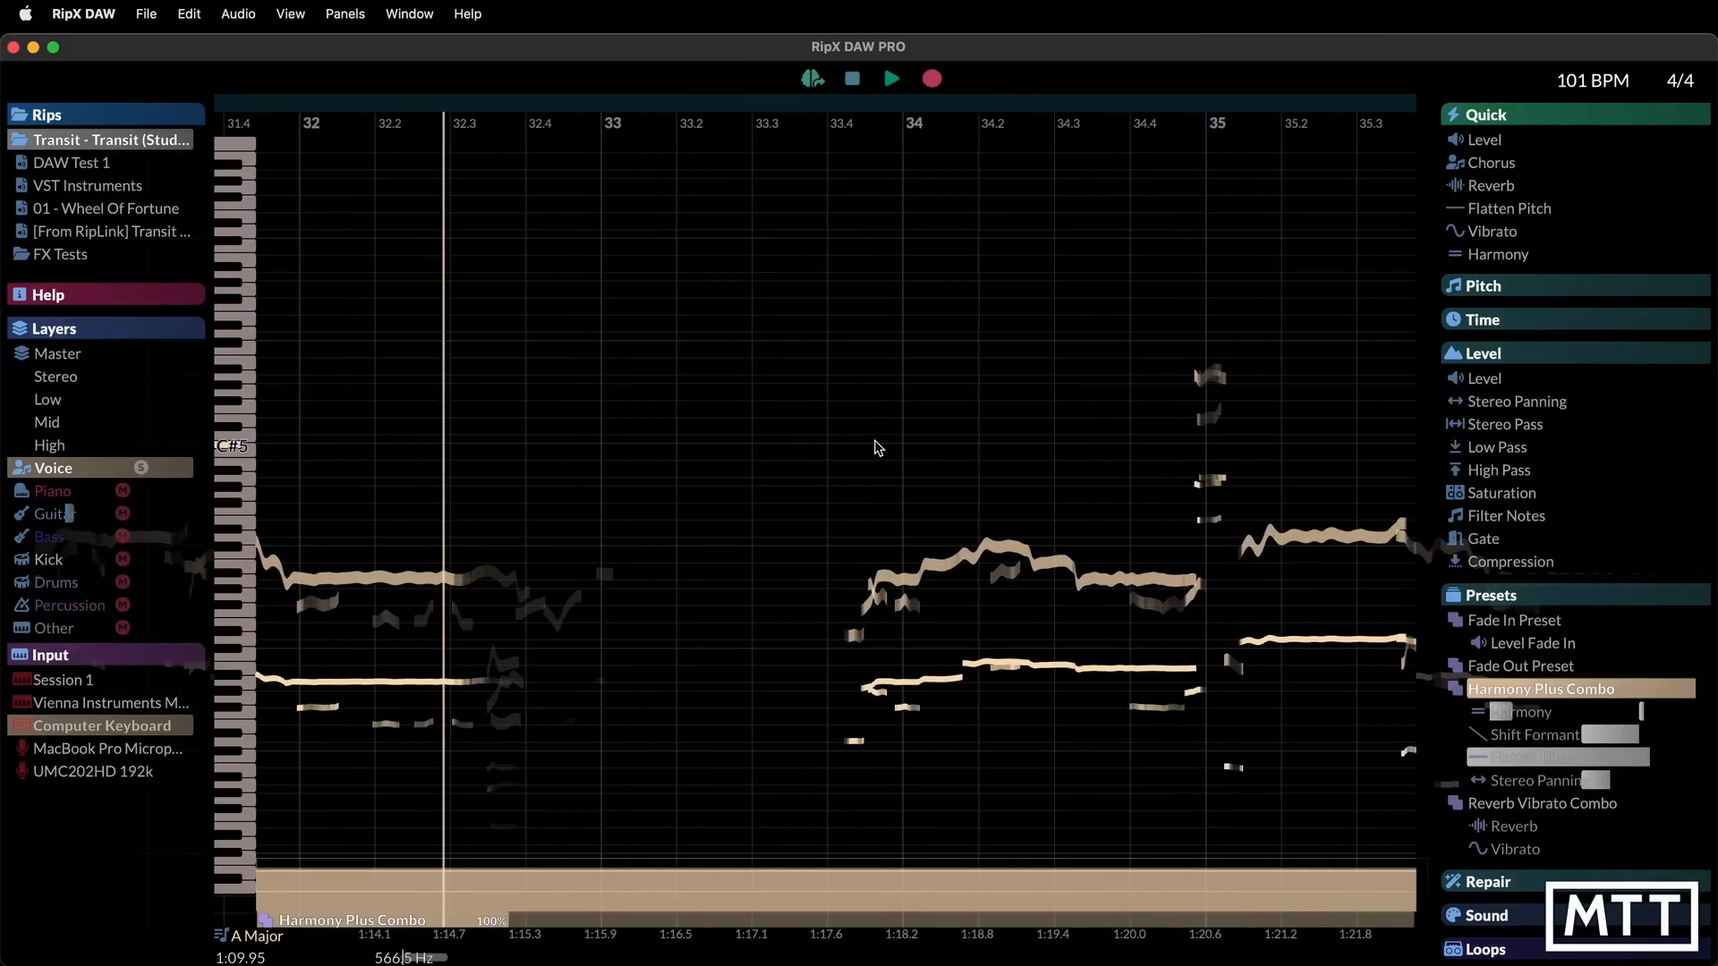
scroll(721, 493, "left", 10)
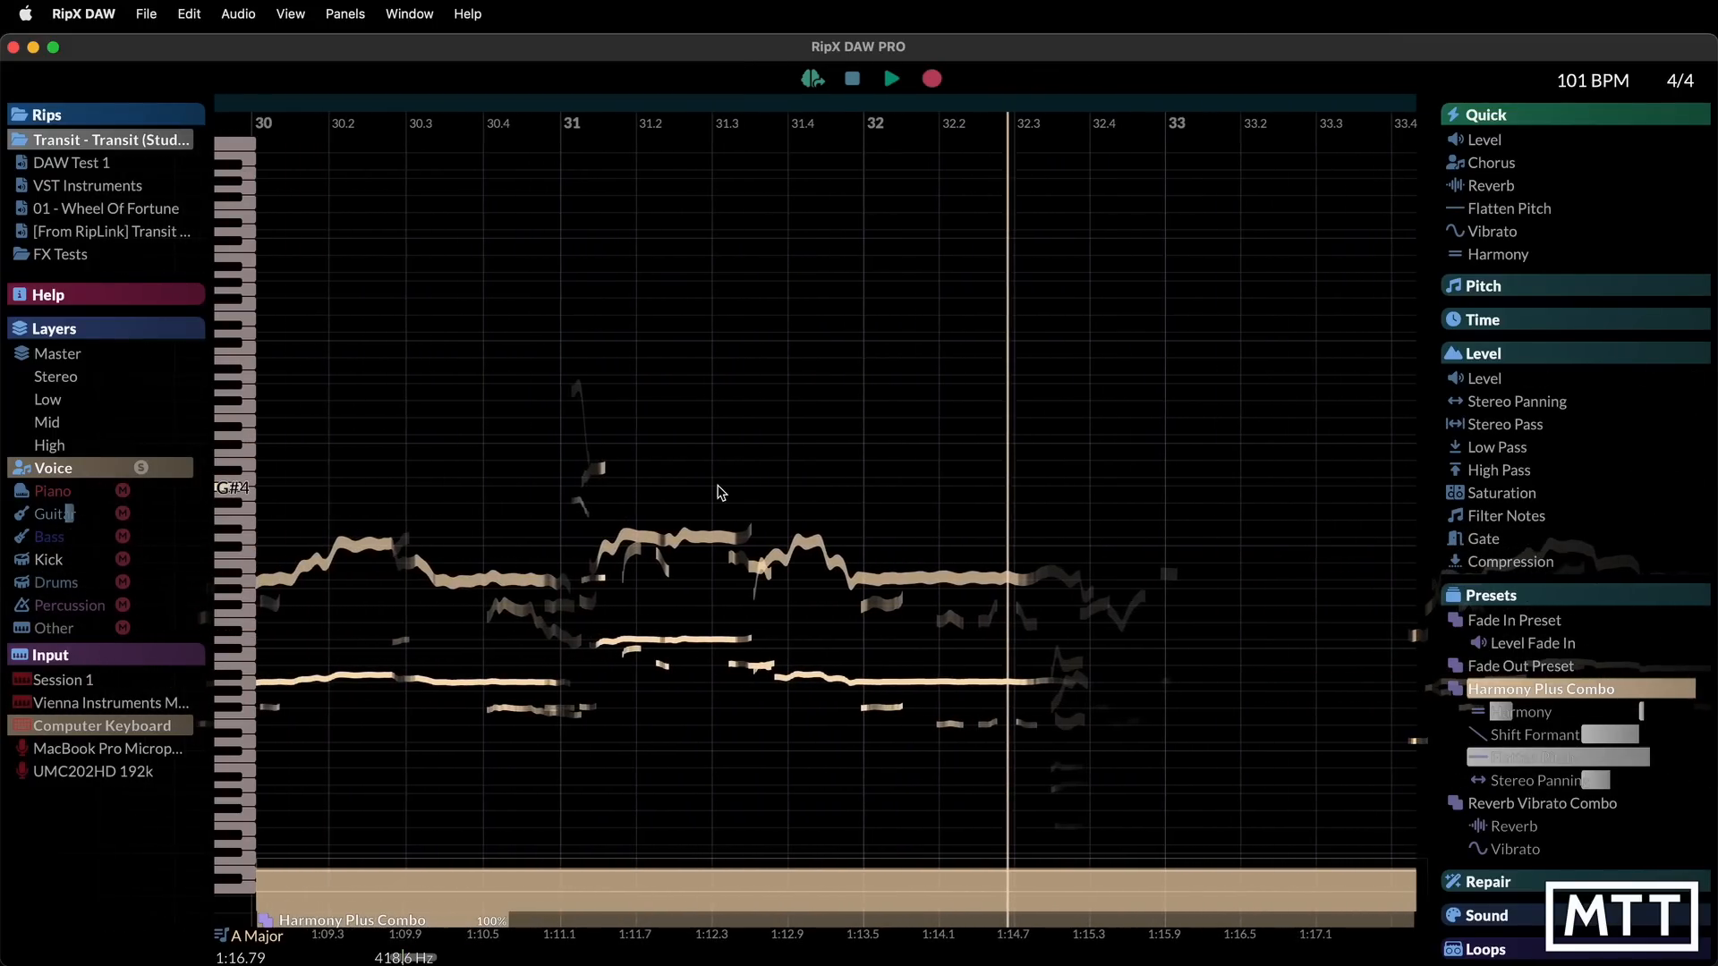
scroll(721, 493, "left", 3)
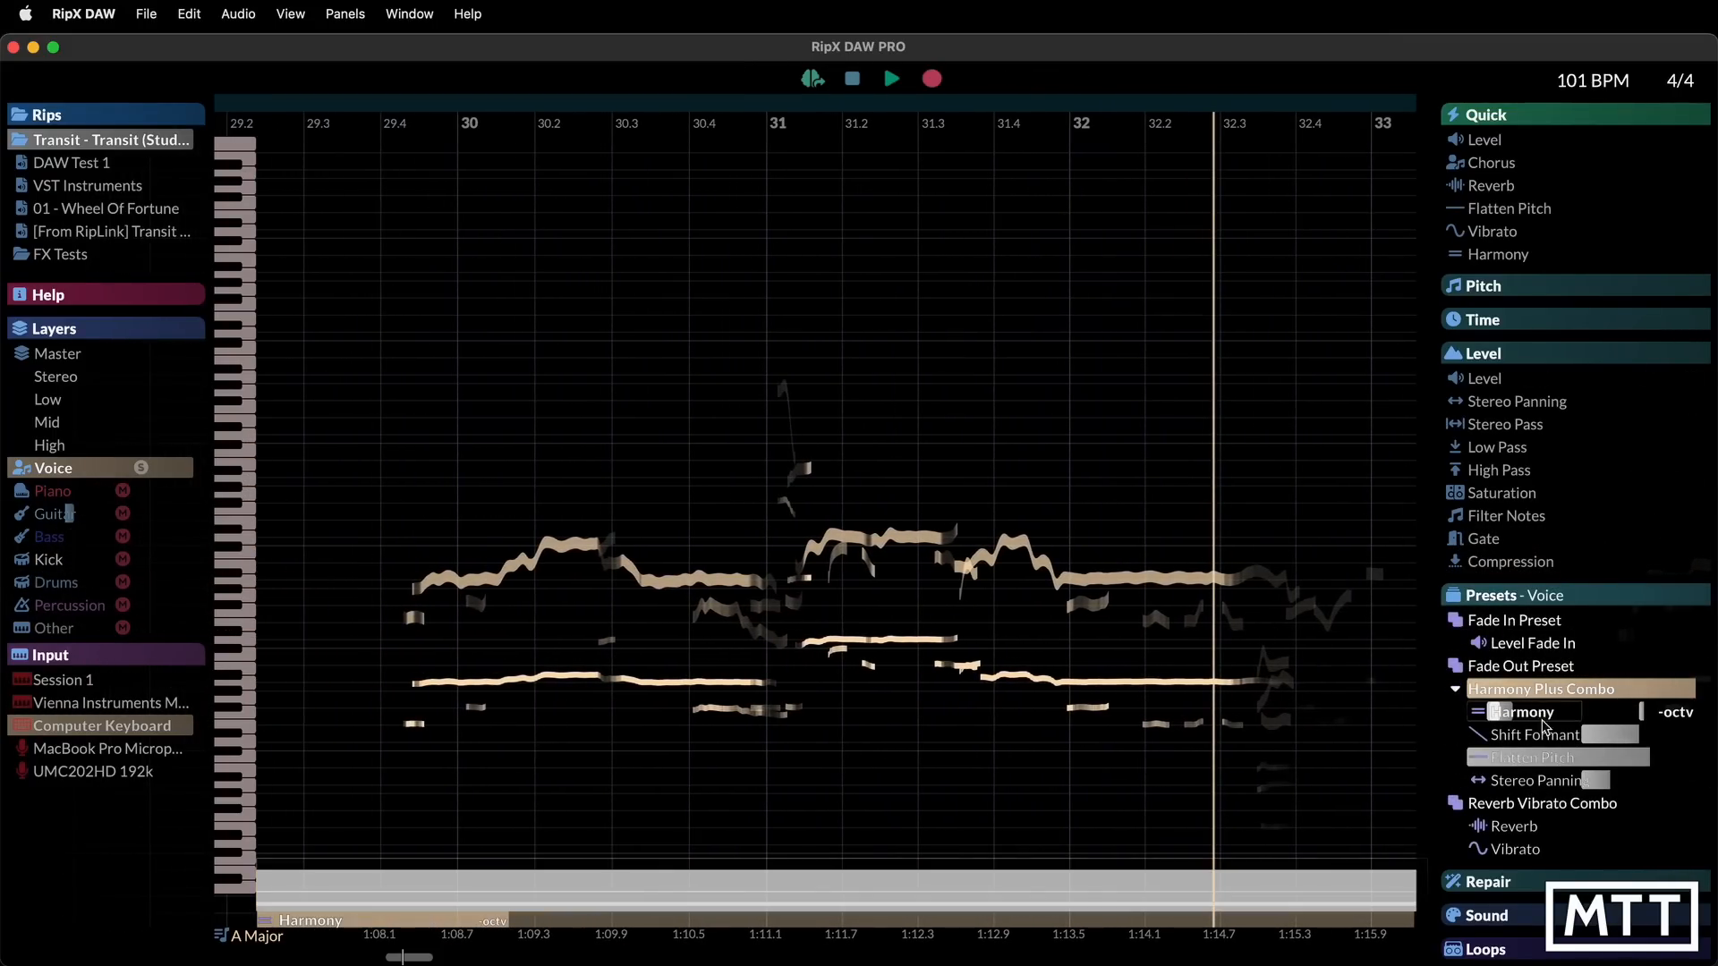
left_click(1478, 695)
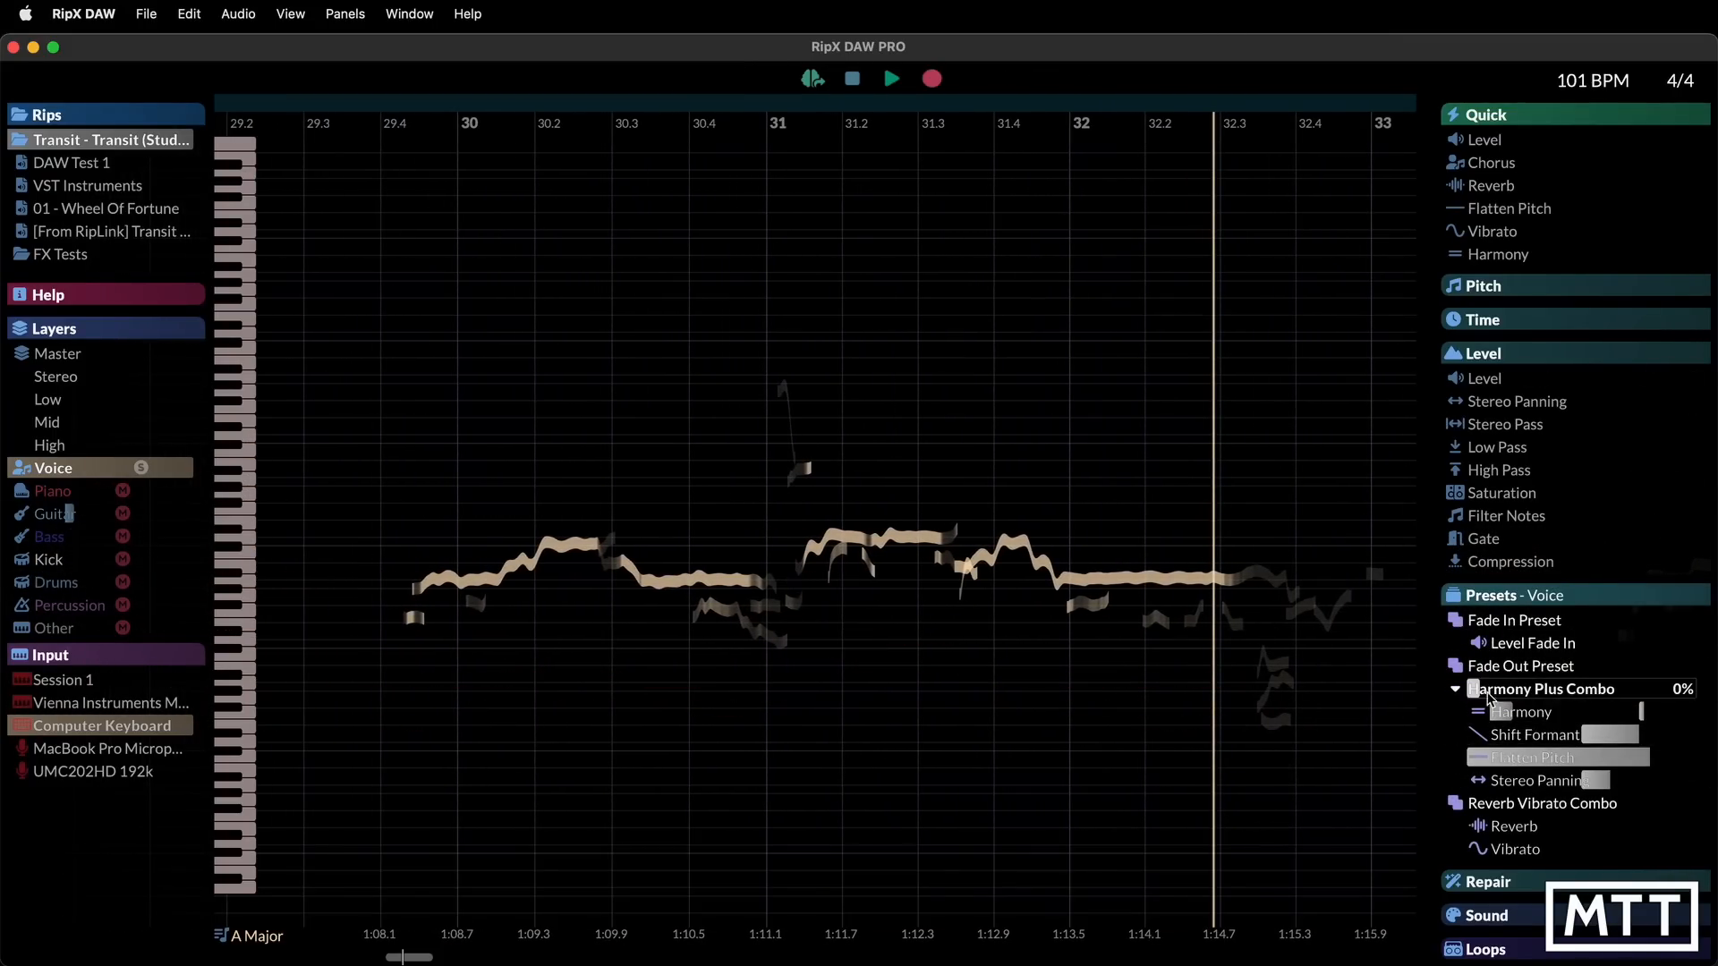
Collapse the Harmony Plus Combo entry and the Presets group, and expand the Repair group to show its effects
mouse_move(1479, 689)
left_mouse_down()
mouse_move(1537, 685)
mouse_move(1463, 692)
left_mouse_up()
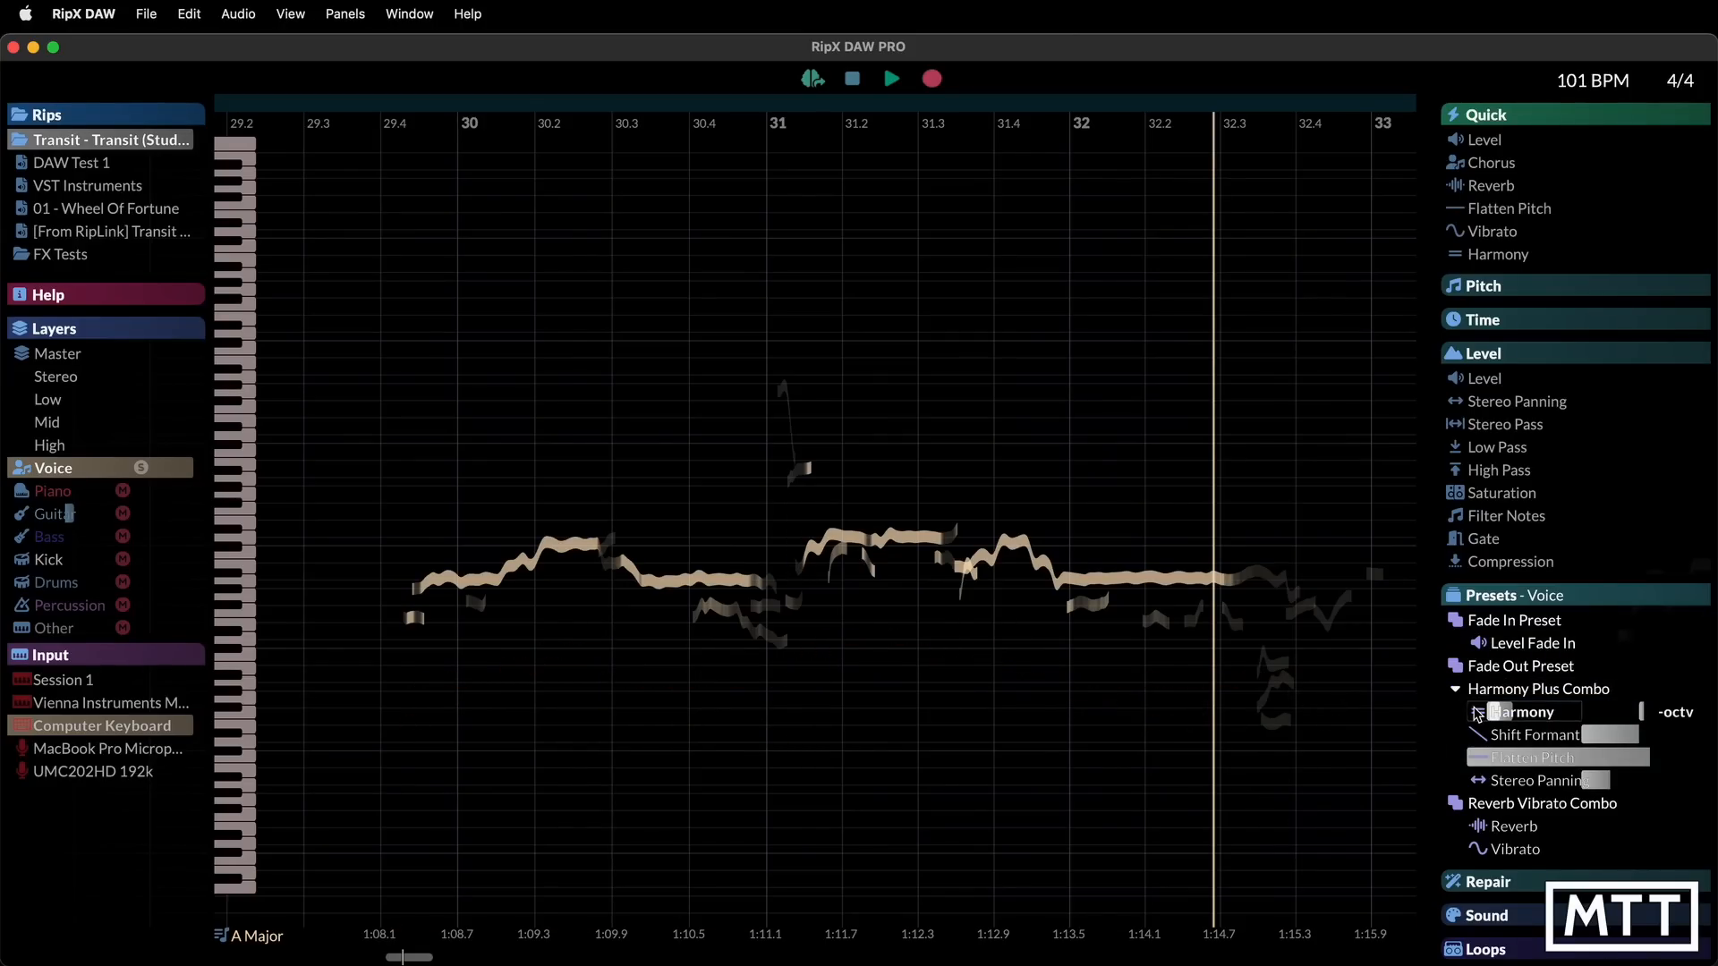
left_click(1455, 691)
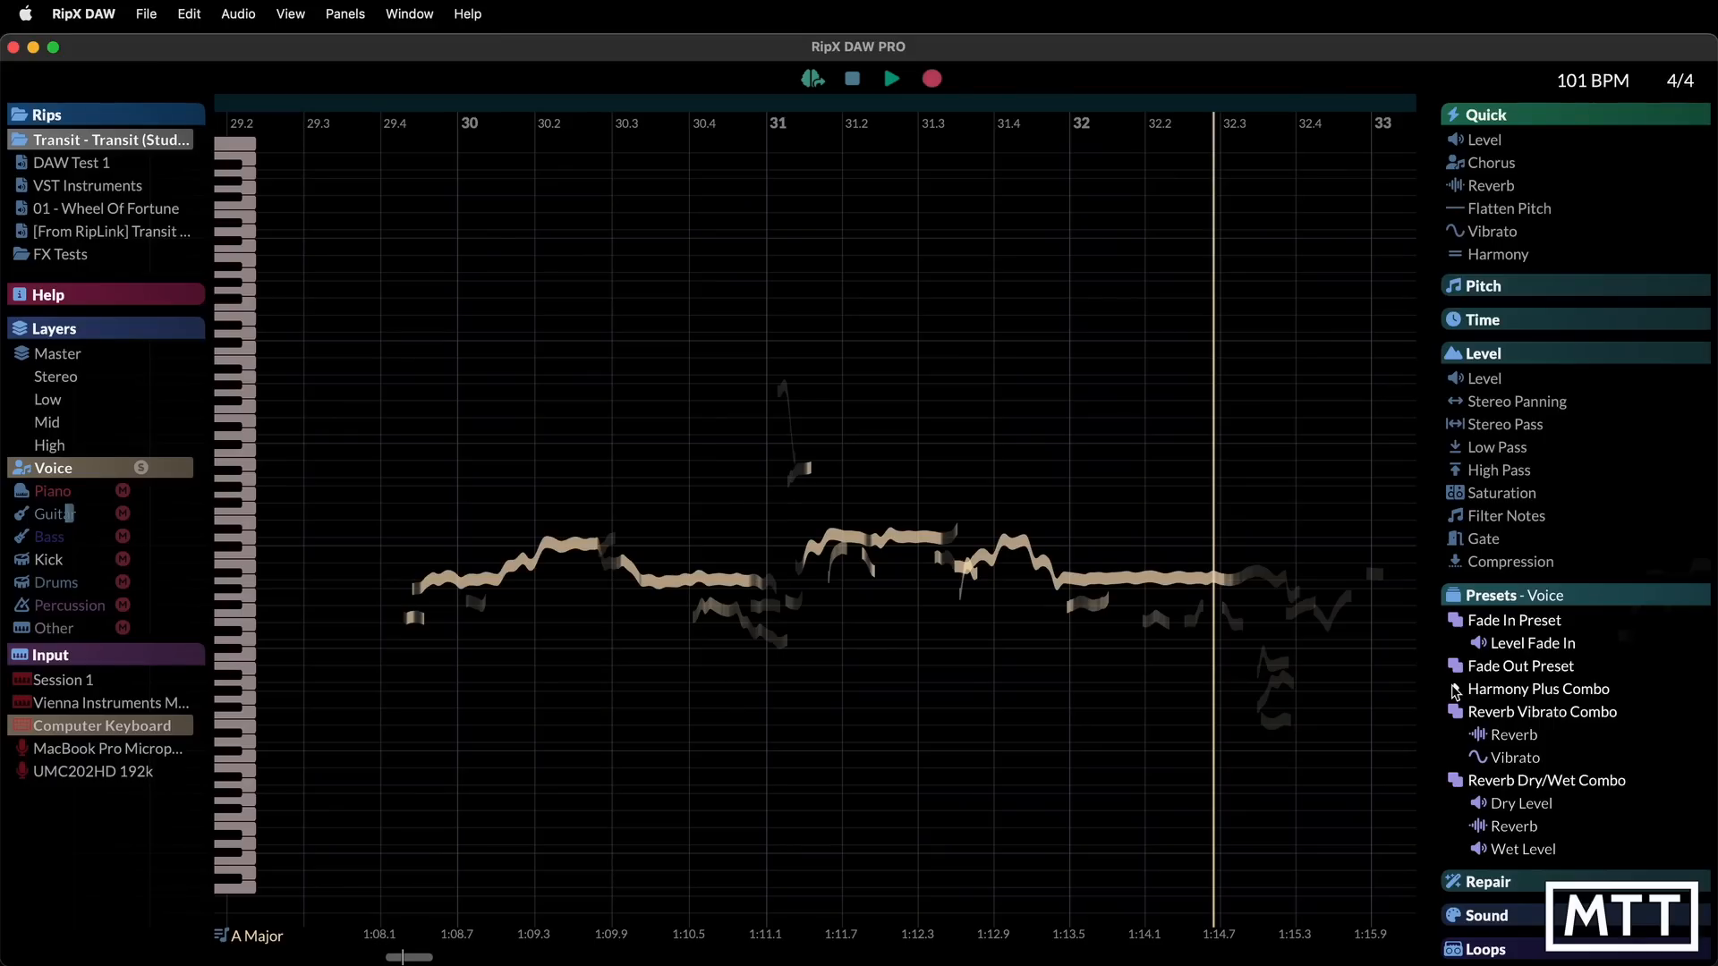
left_click(1452, 595)
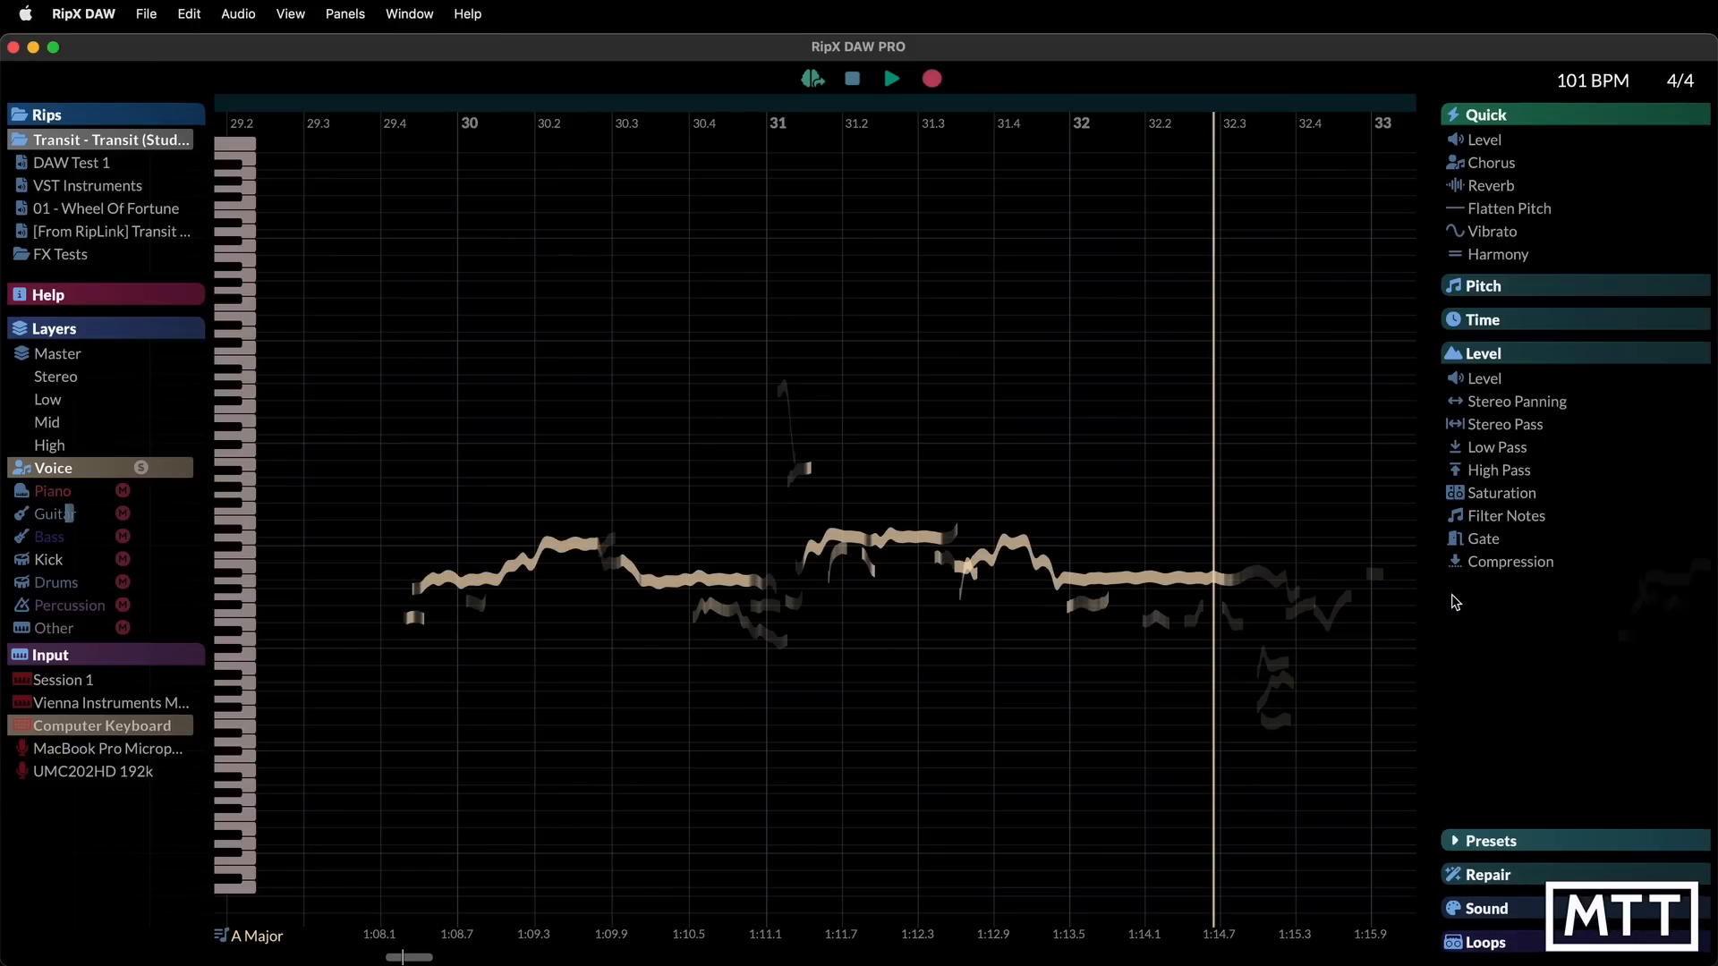
left_click(1487, 874)
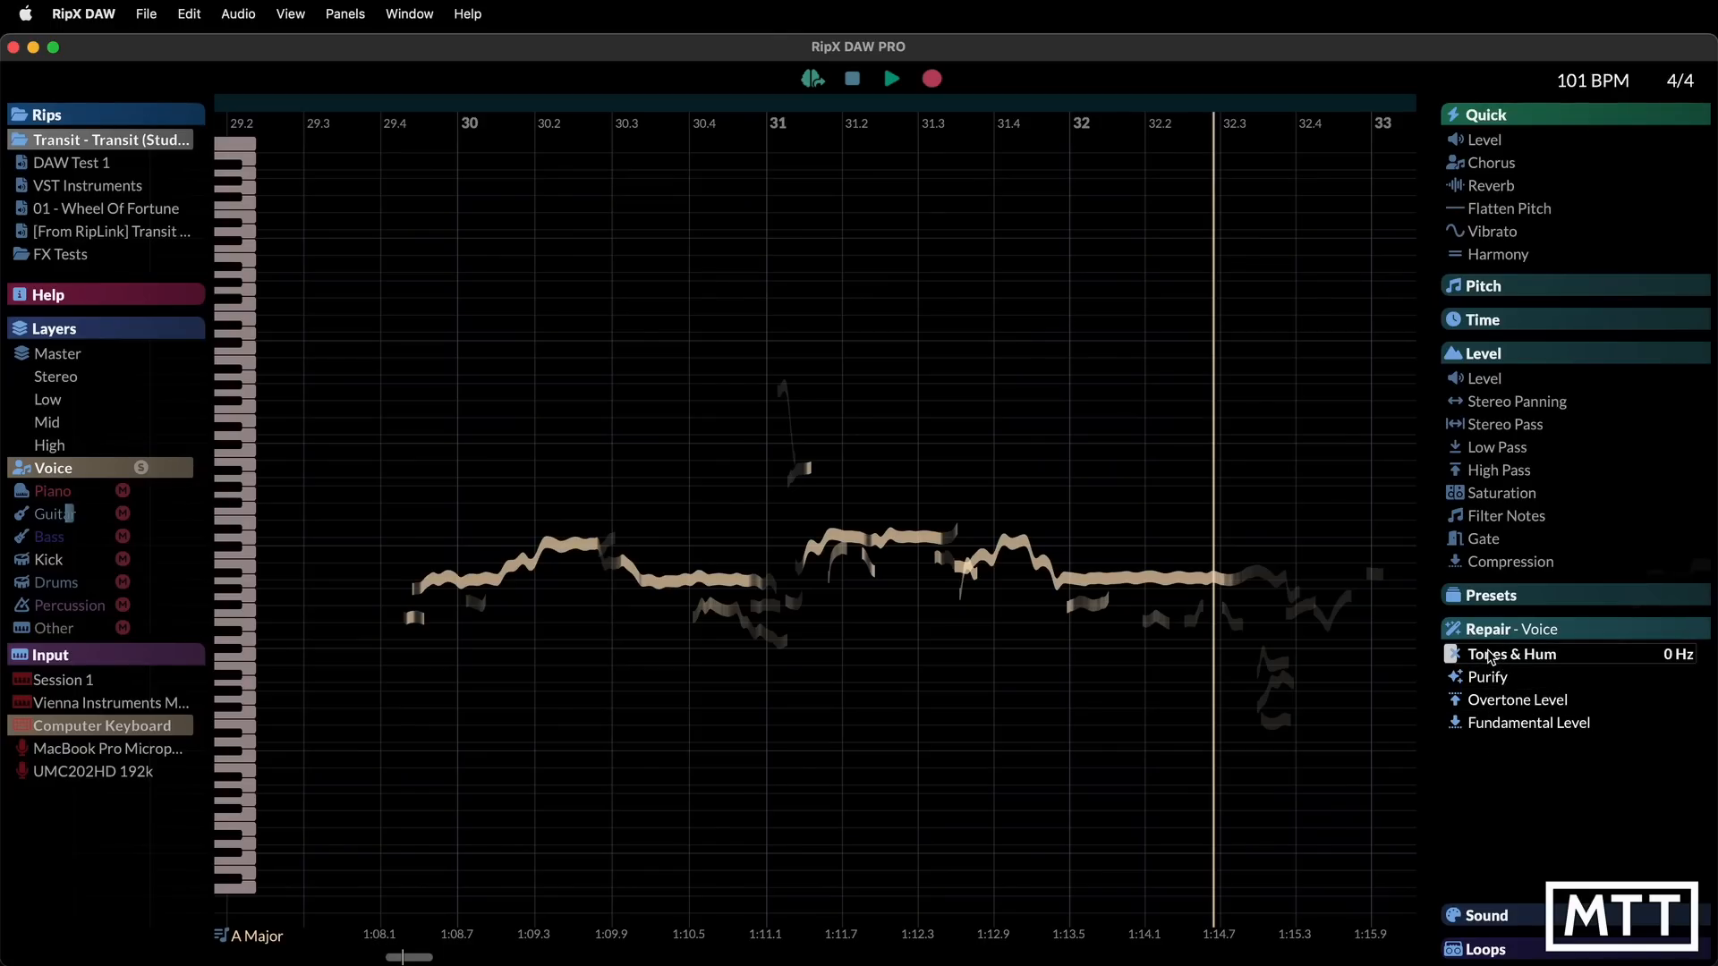
mouse_move(1452, 654)
left_mouse_down()
mouse_move(1502, 658)
mouse_move(1453, 677)
left_mouse_up()
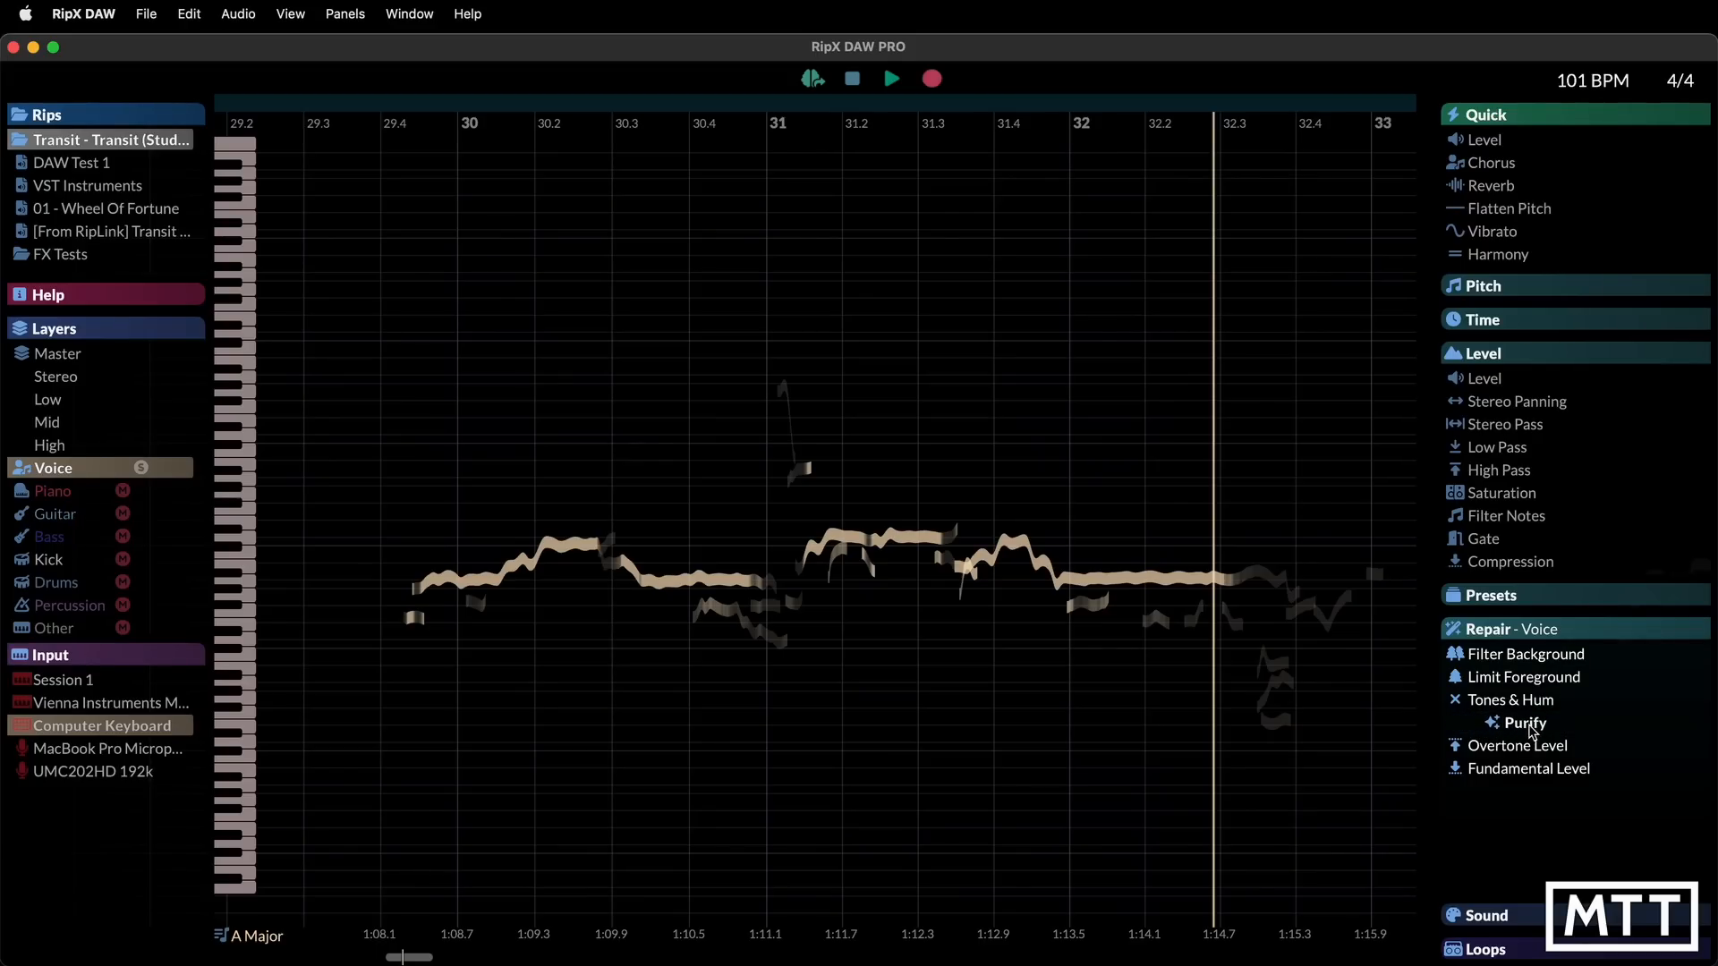
Try Purify at 100% on the Voice layer, auditioning the phrase from beat 29.4 with and without the effect
left_click(377, 354)
key("space")
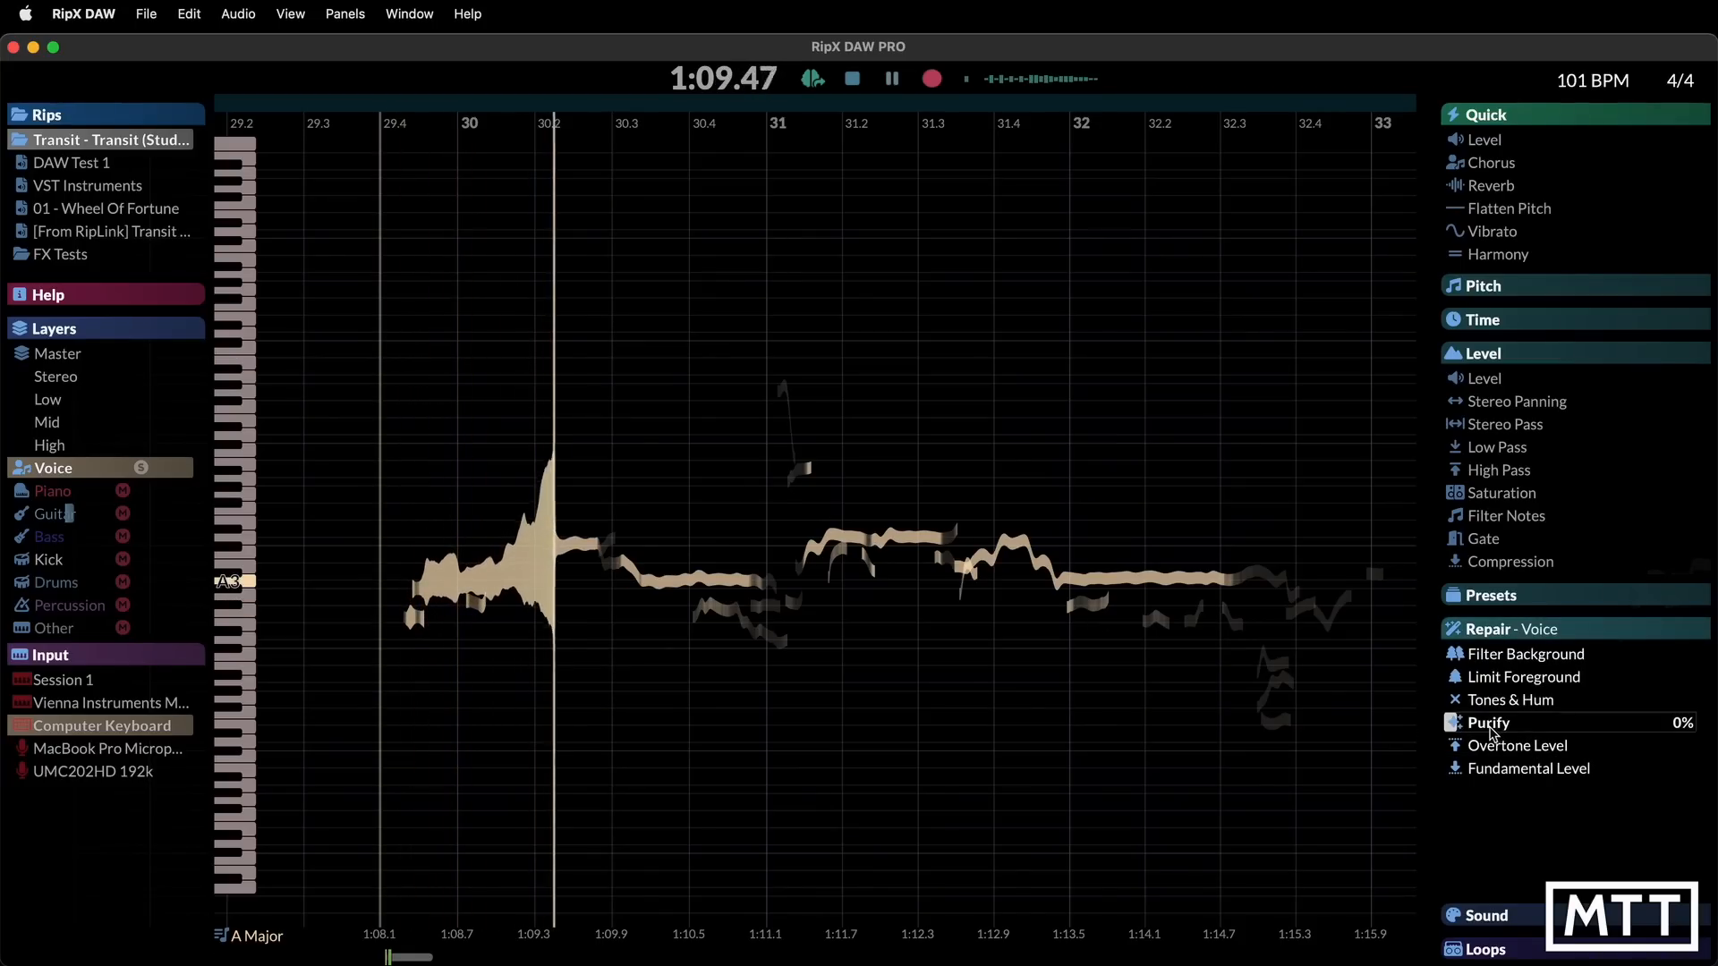
left_click(1526, 731)
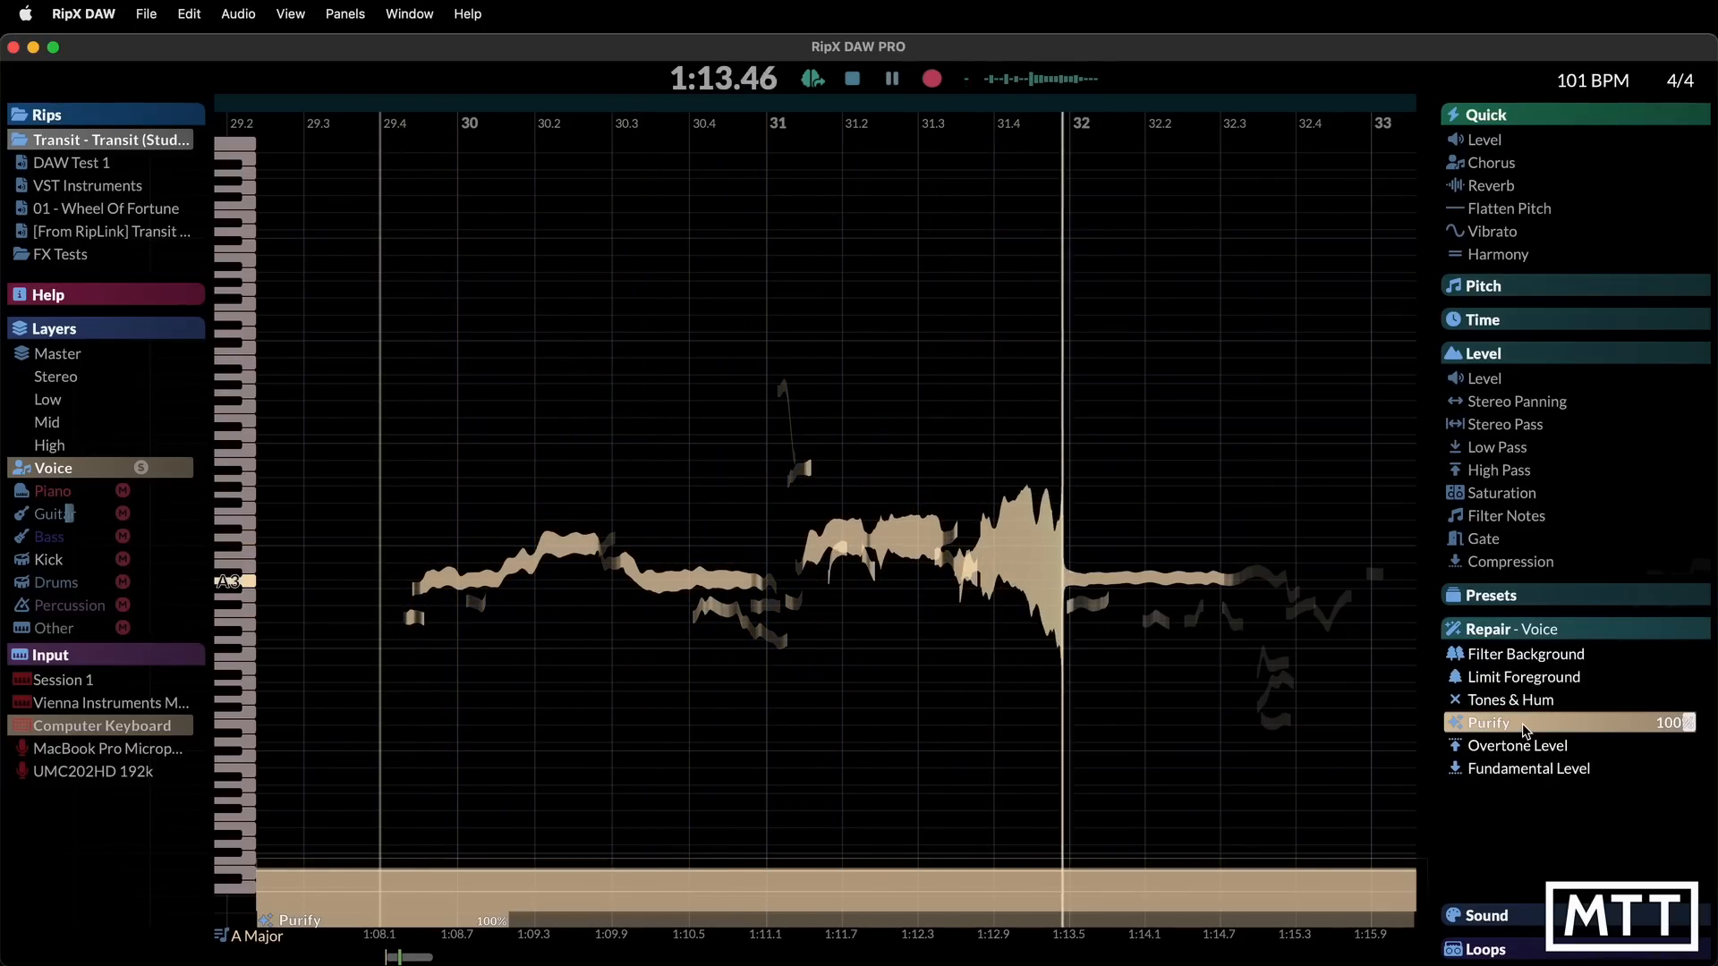
key("space")
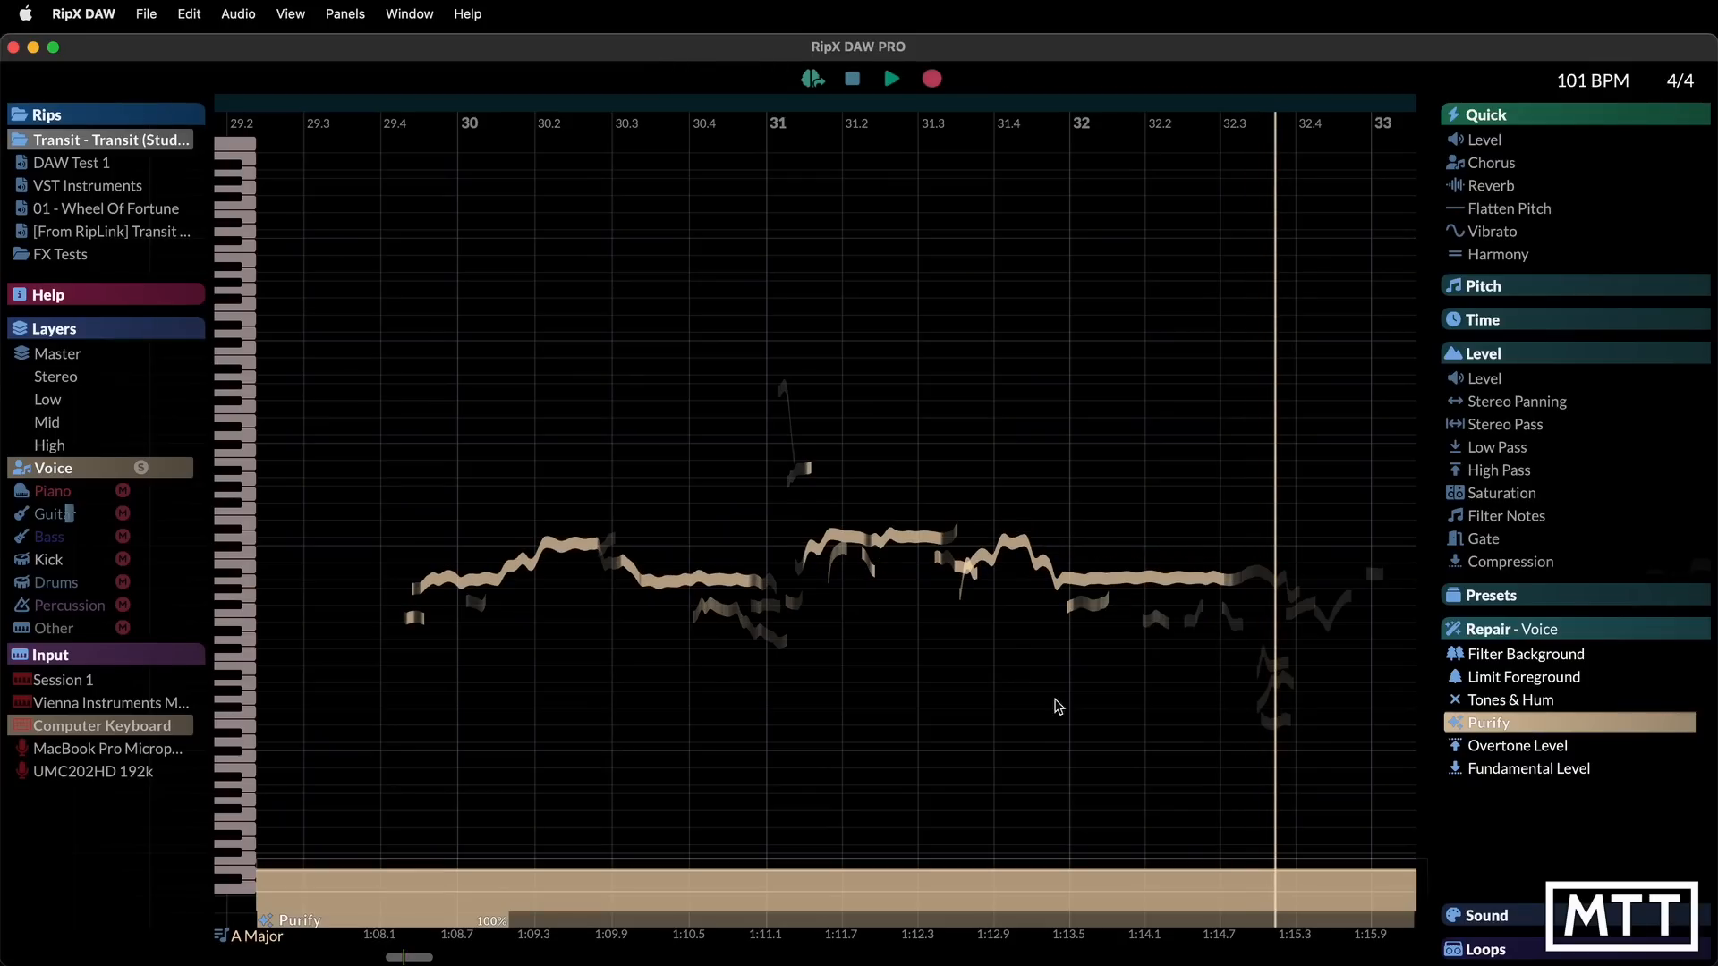
left_click(1528, 728)
key("space")
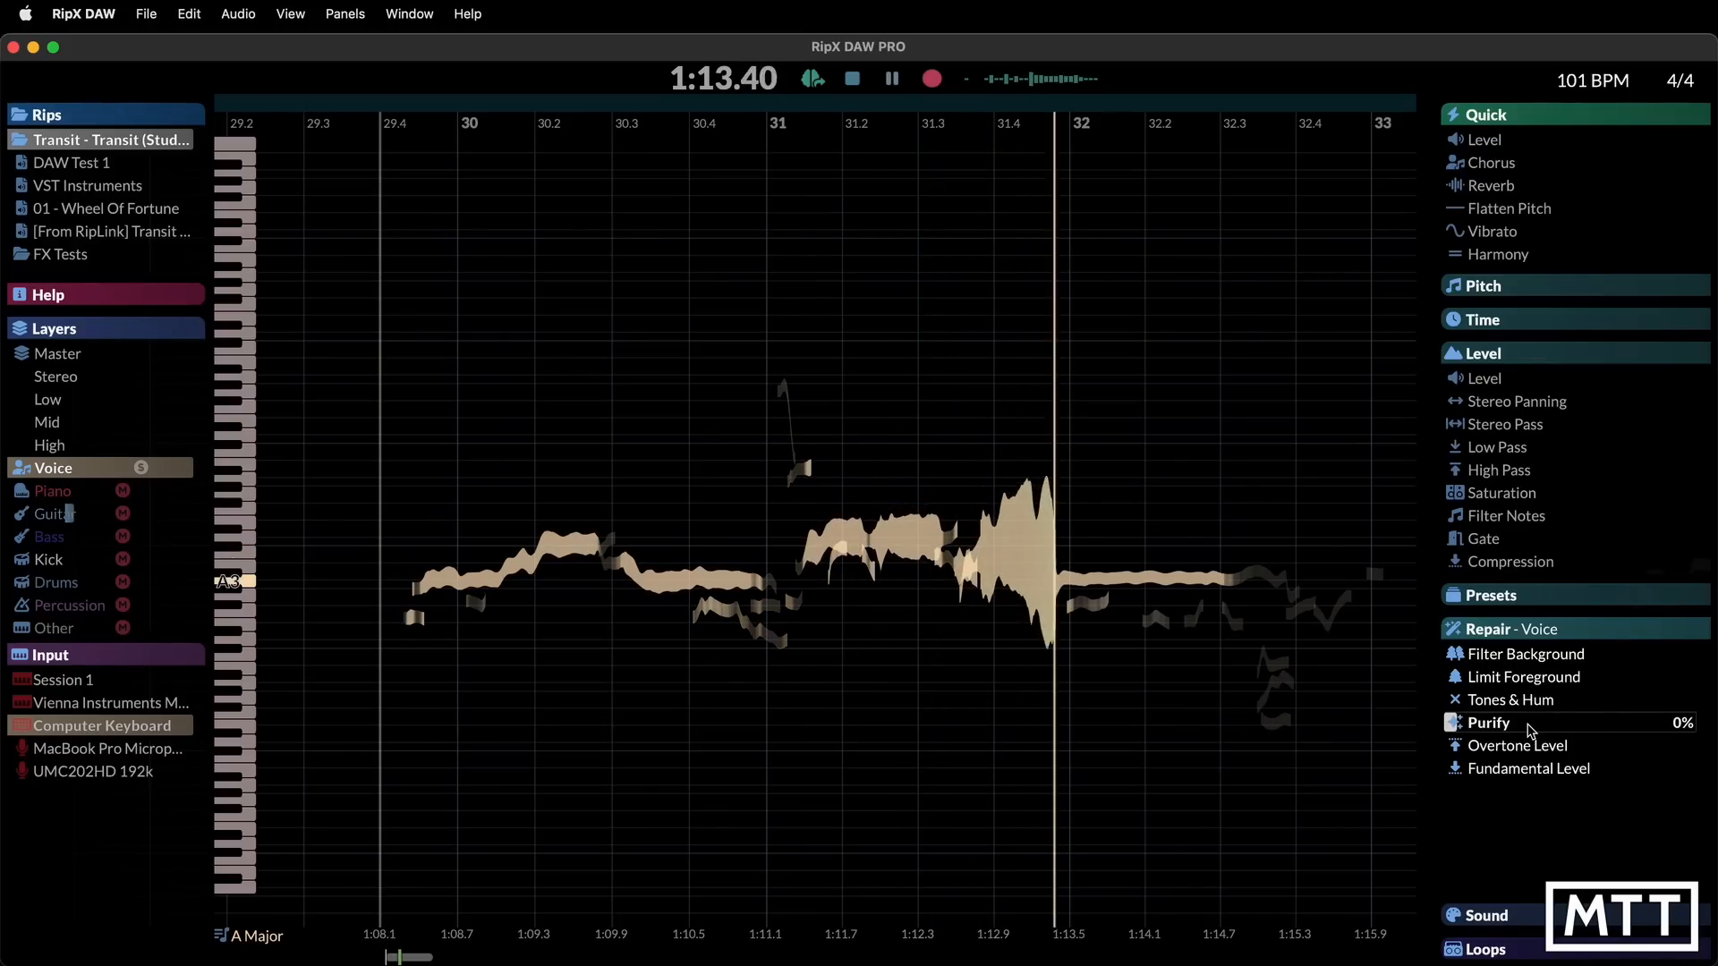
key("space")
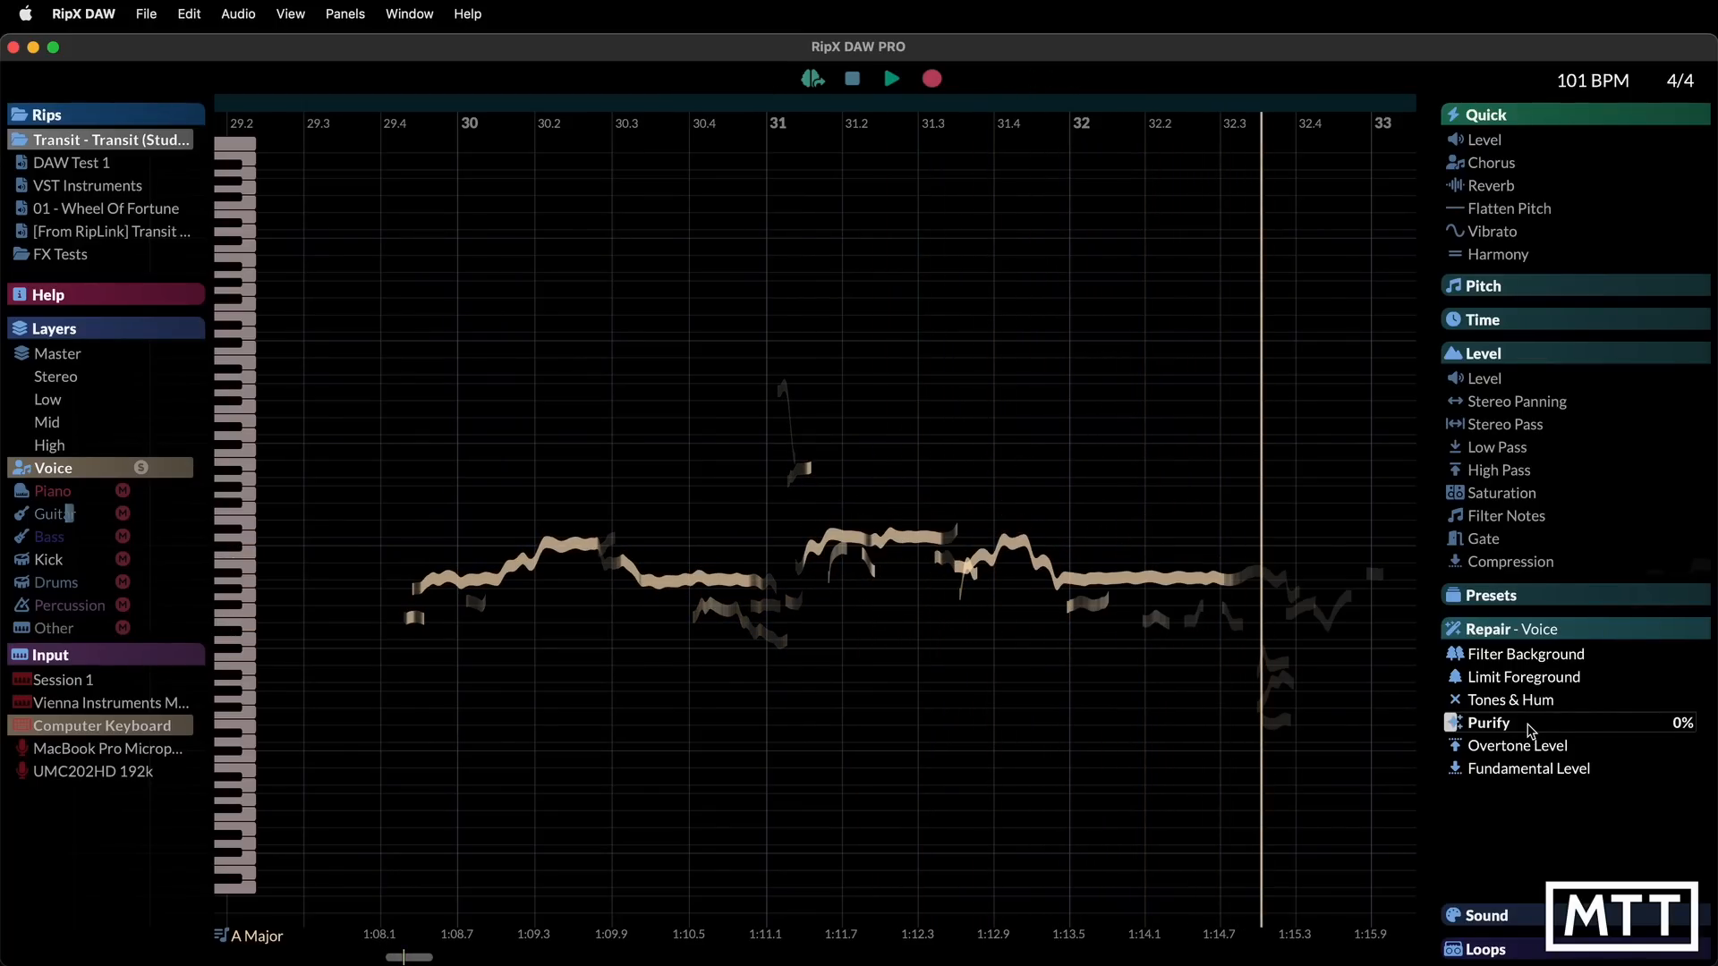
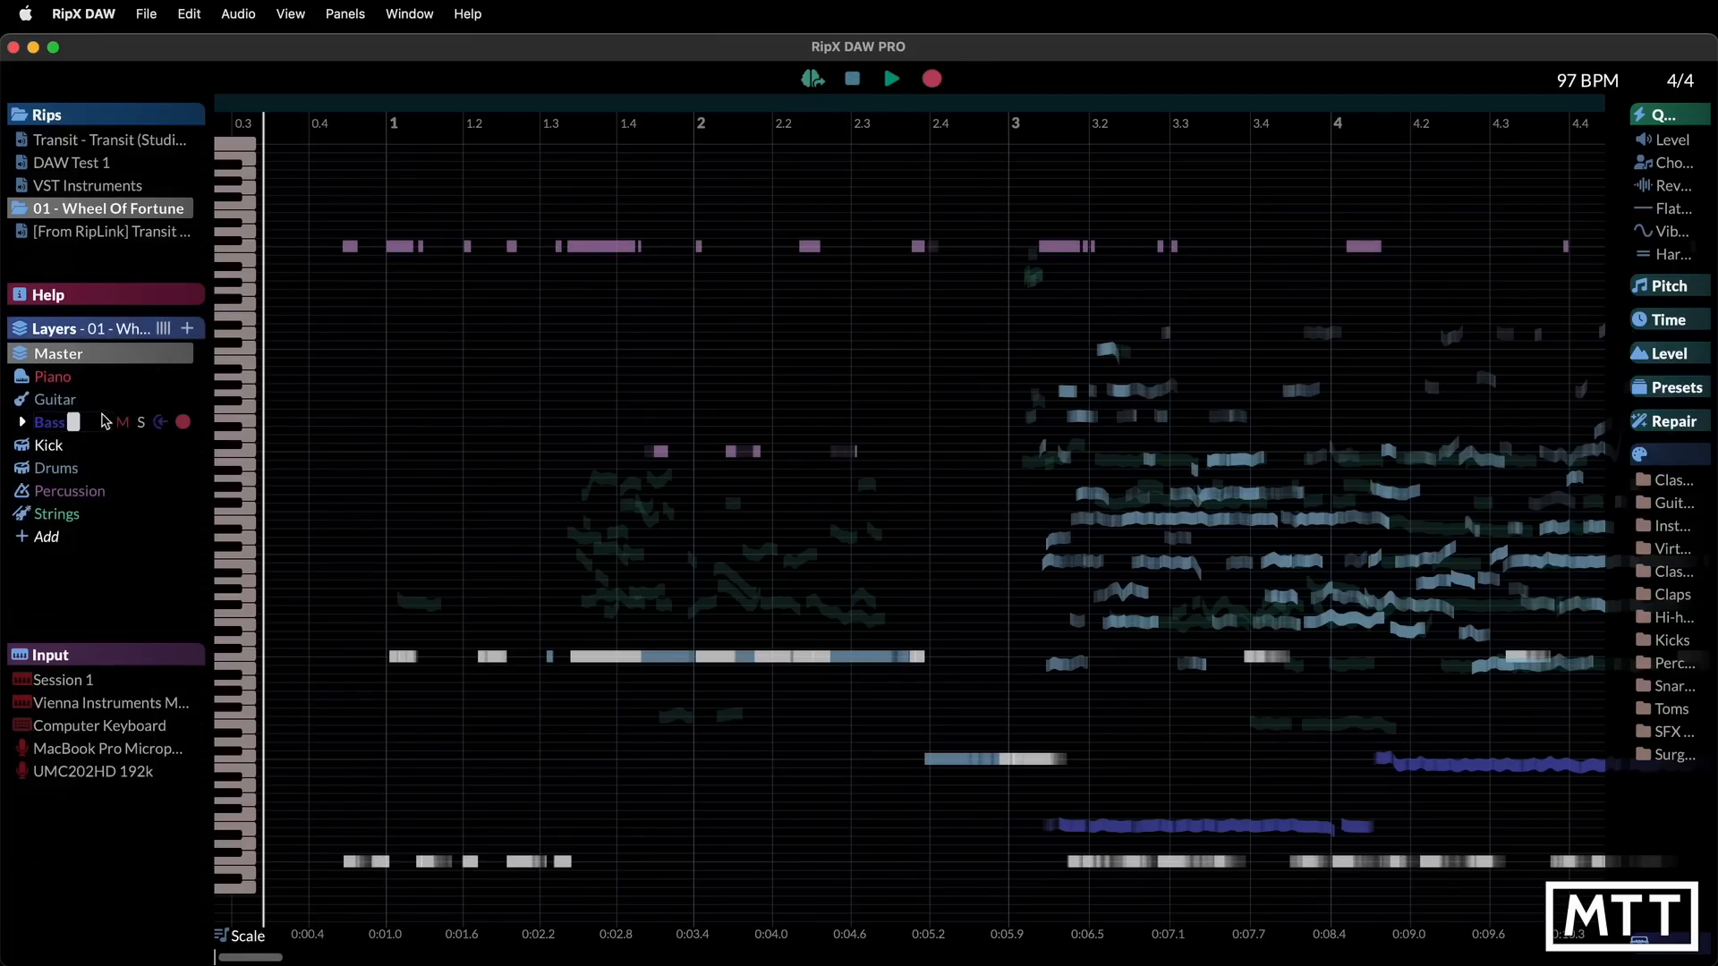
Solo the Bass layer of 01 - Wheel Of Fortune, audition it from bar 3, and examine its notes through bar 14
mouse_move(66, 426)
left_click(142, 424)
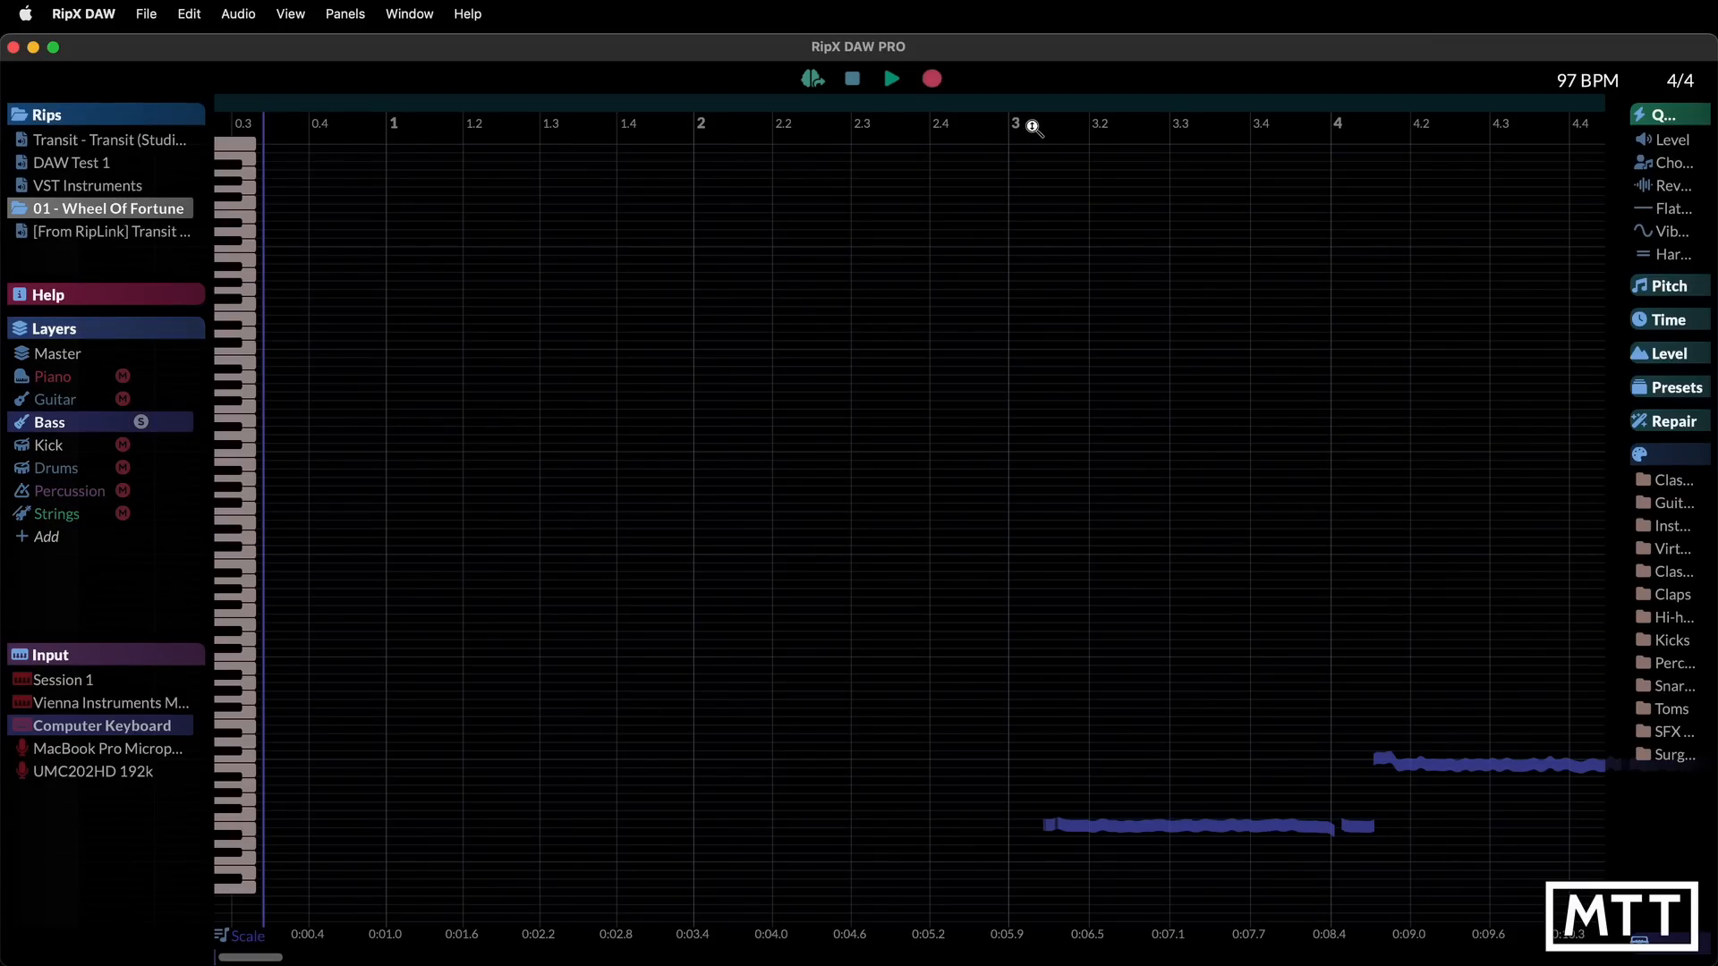
left_click(1012, 161)
key("space")
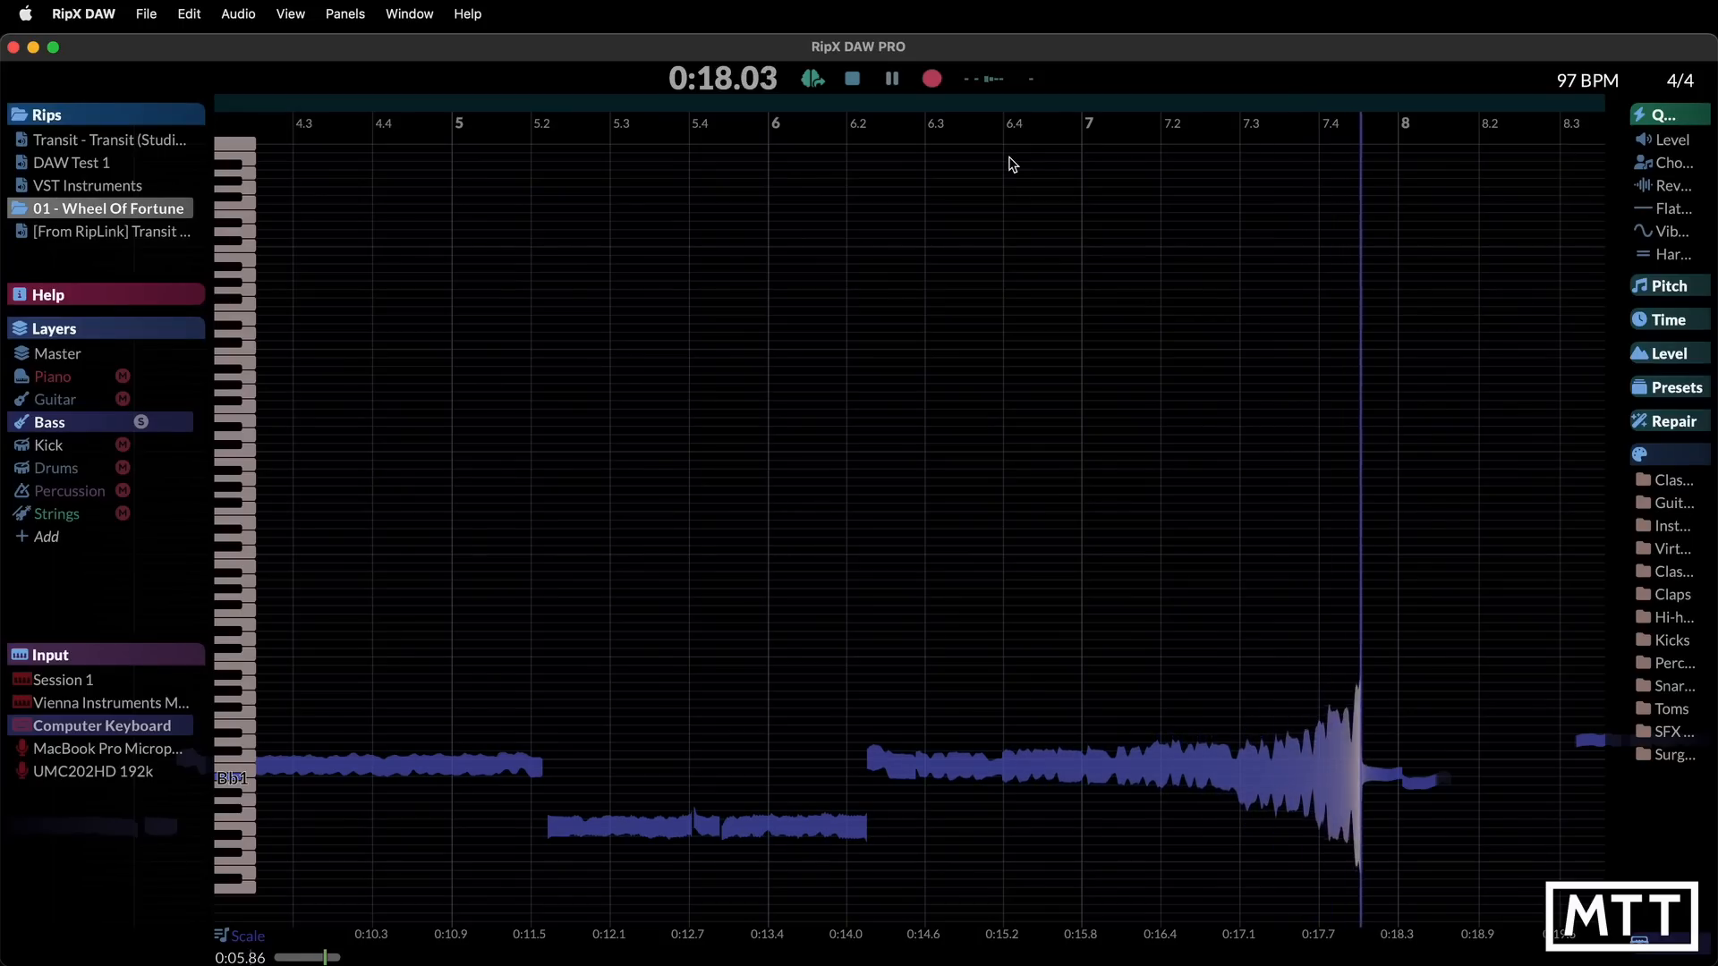
key("space")
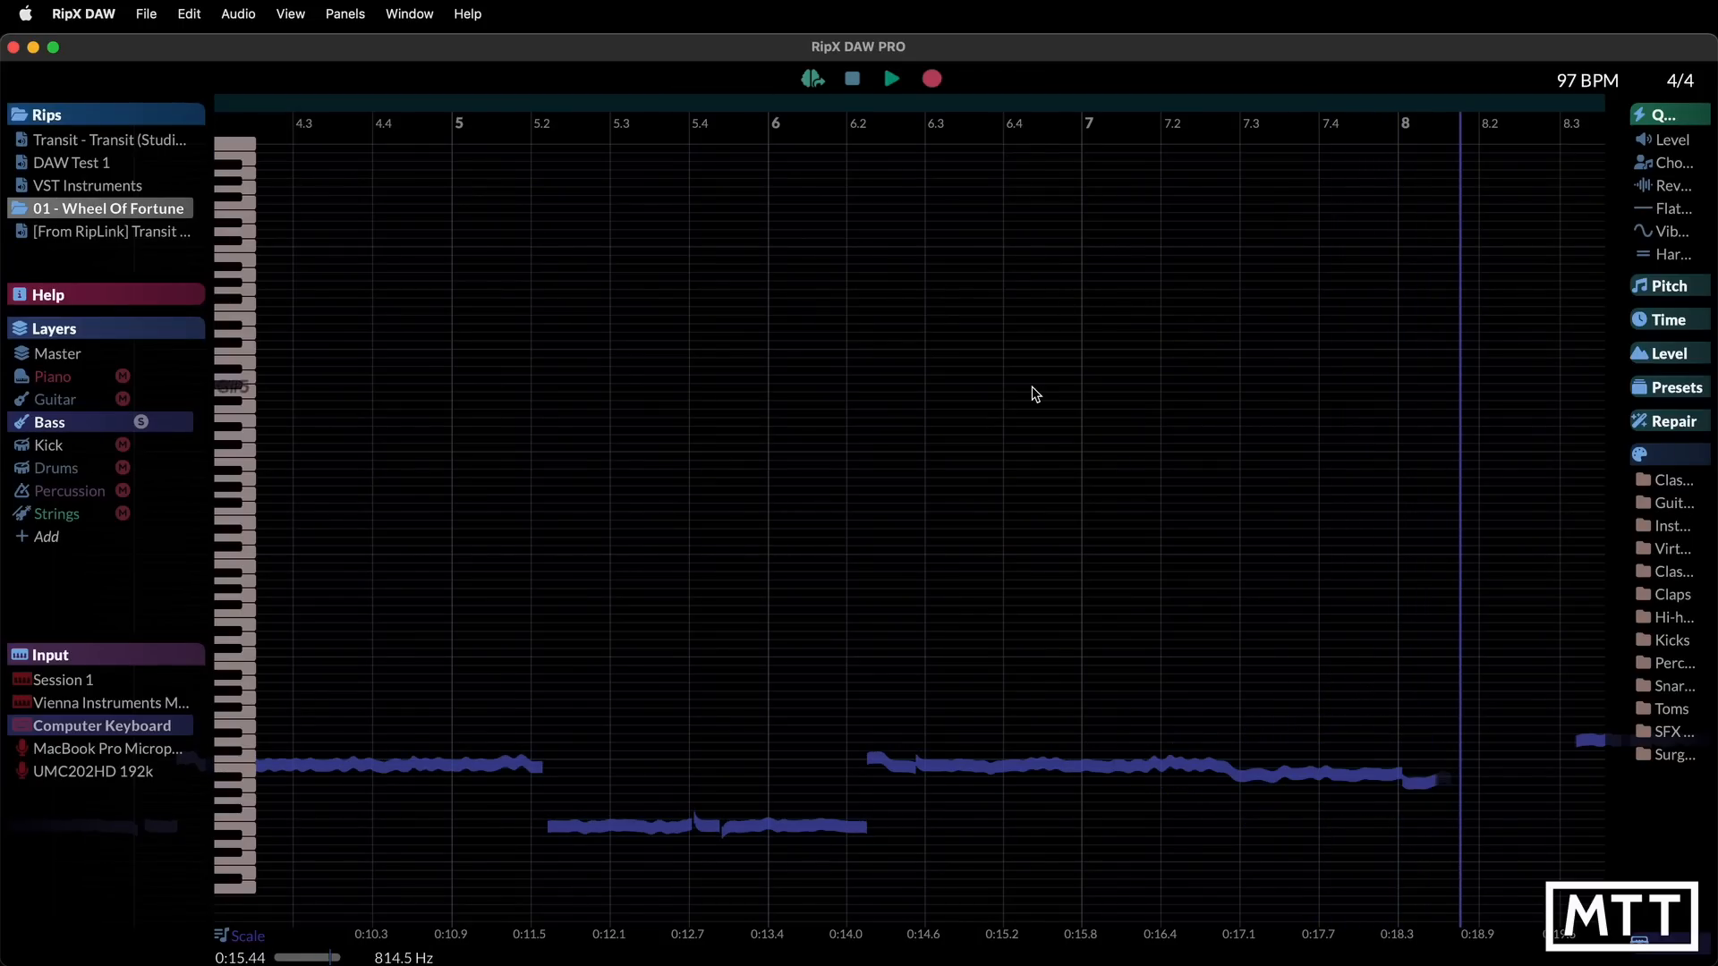
scroll(1062, 436, "right", 5)
scroll(1062, 436, "right", 10)
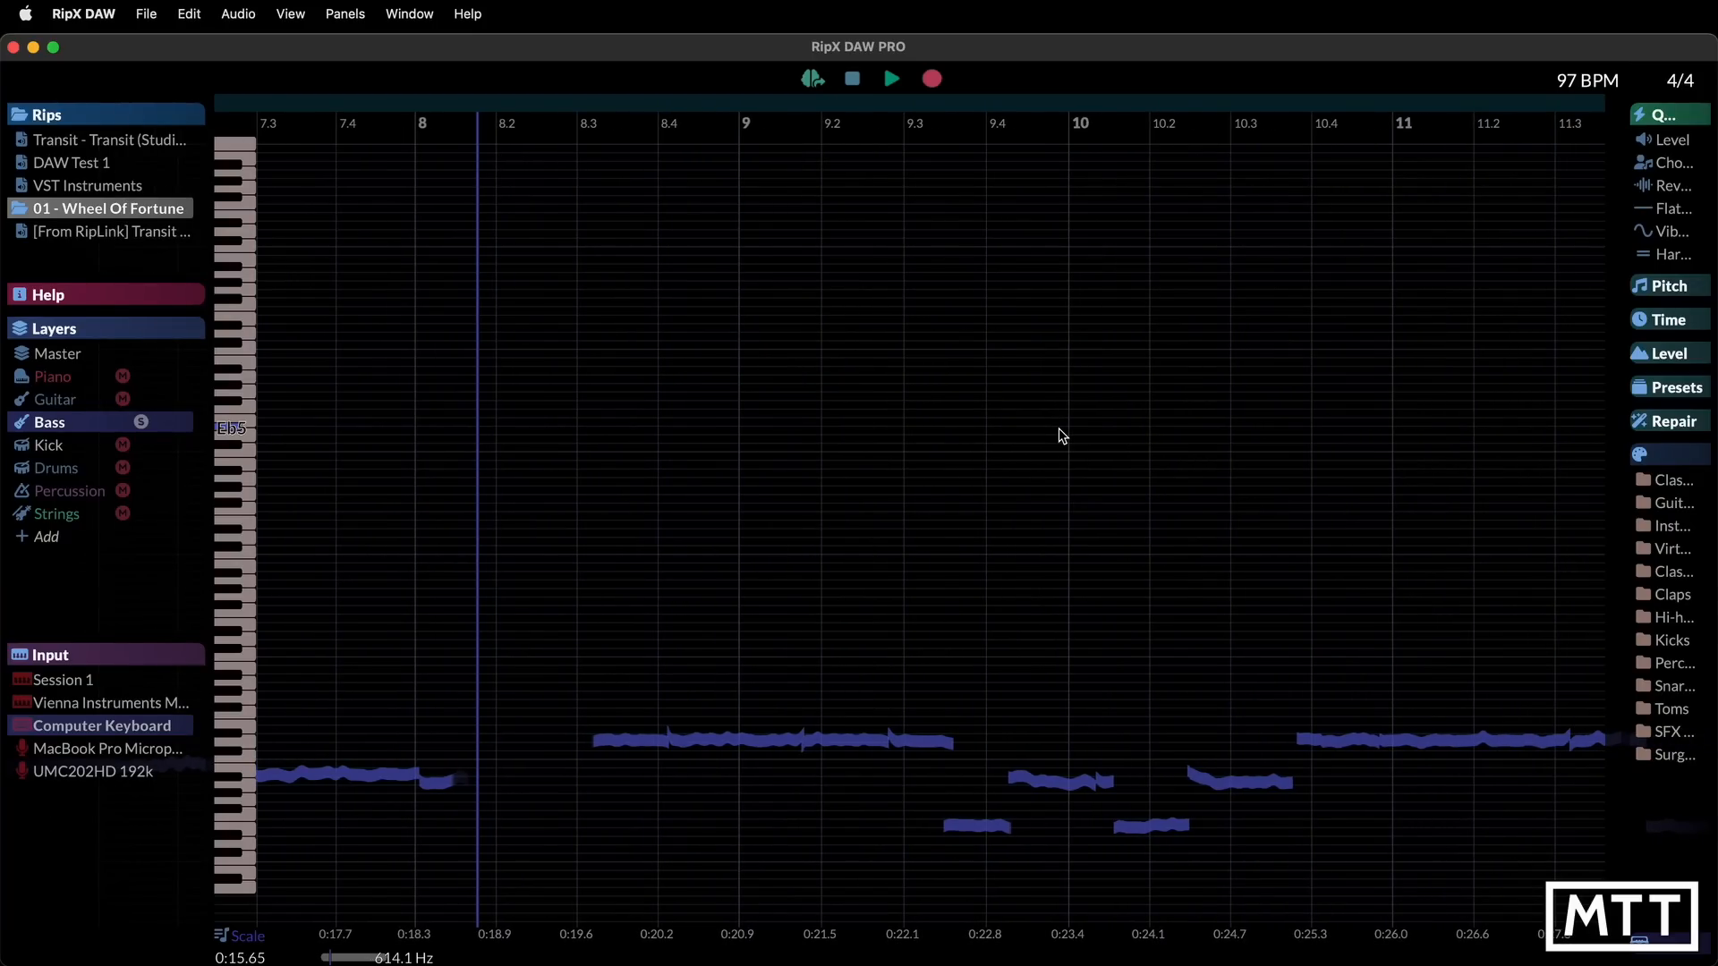
scroll(1062, 435, "right", 3)
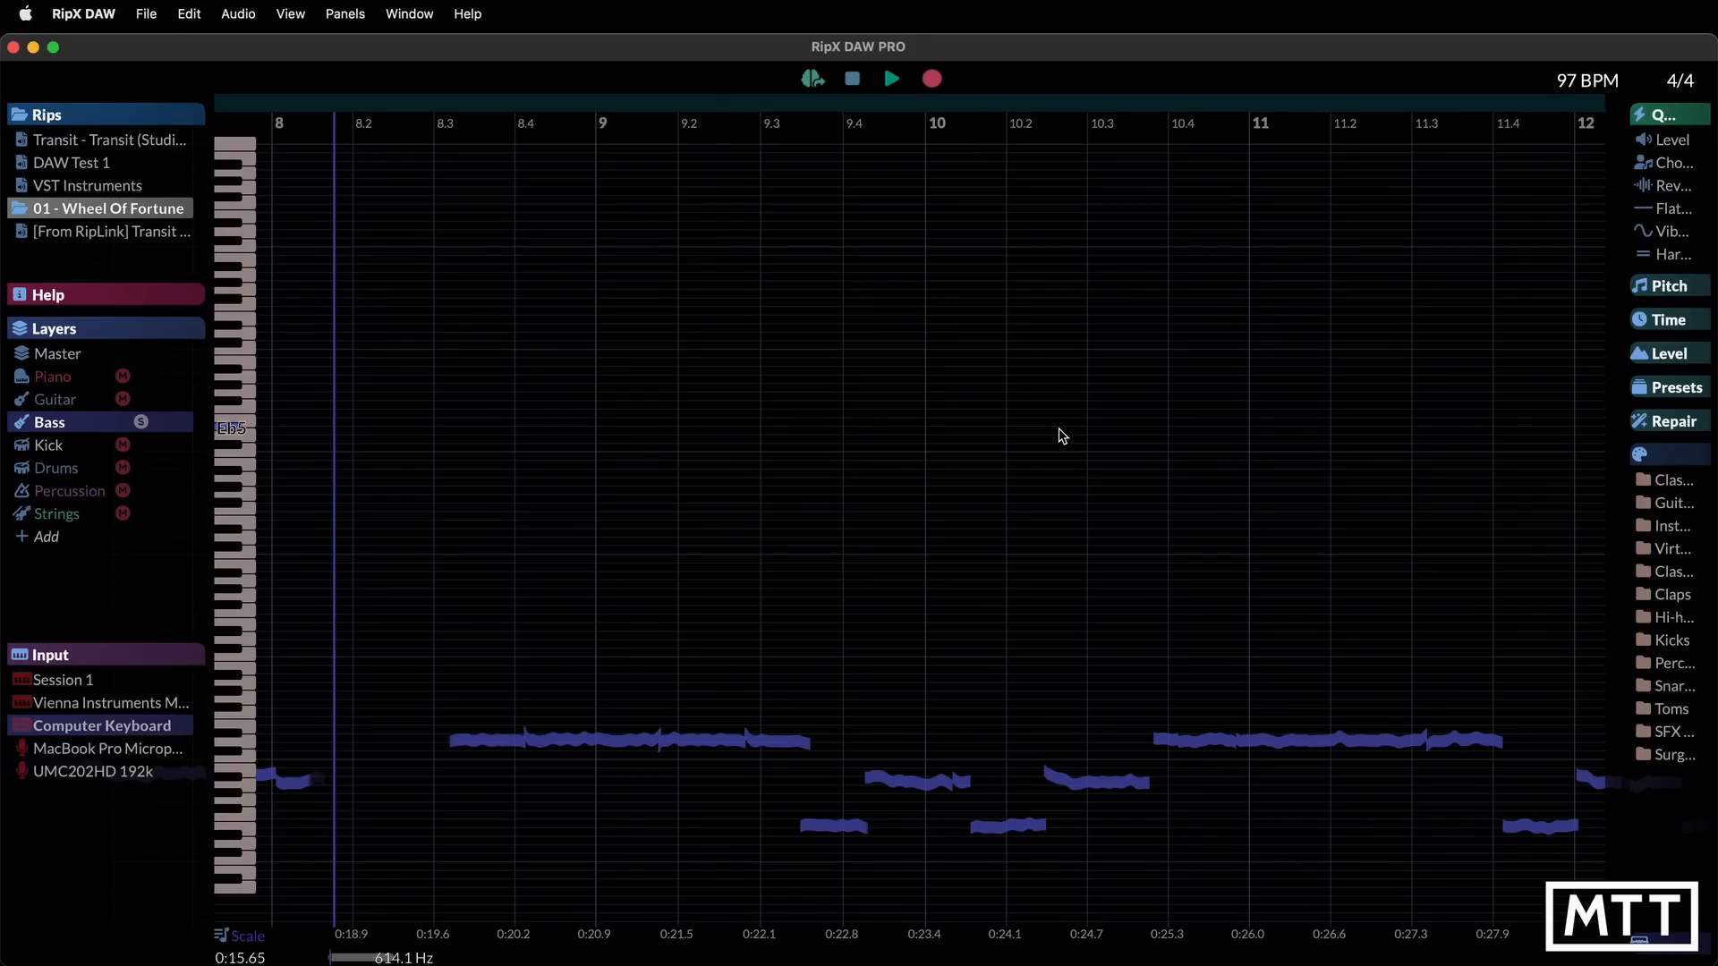
scroll(1062, 436, "right", 10)
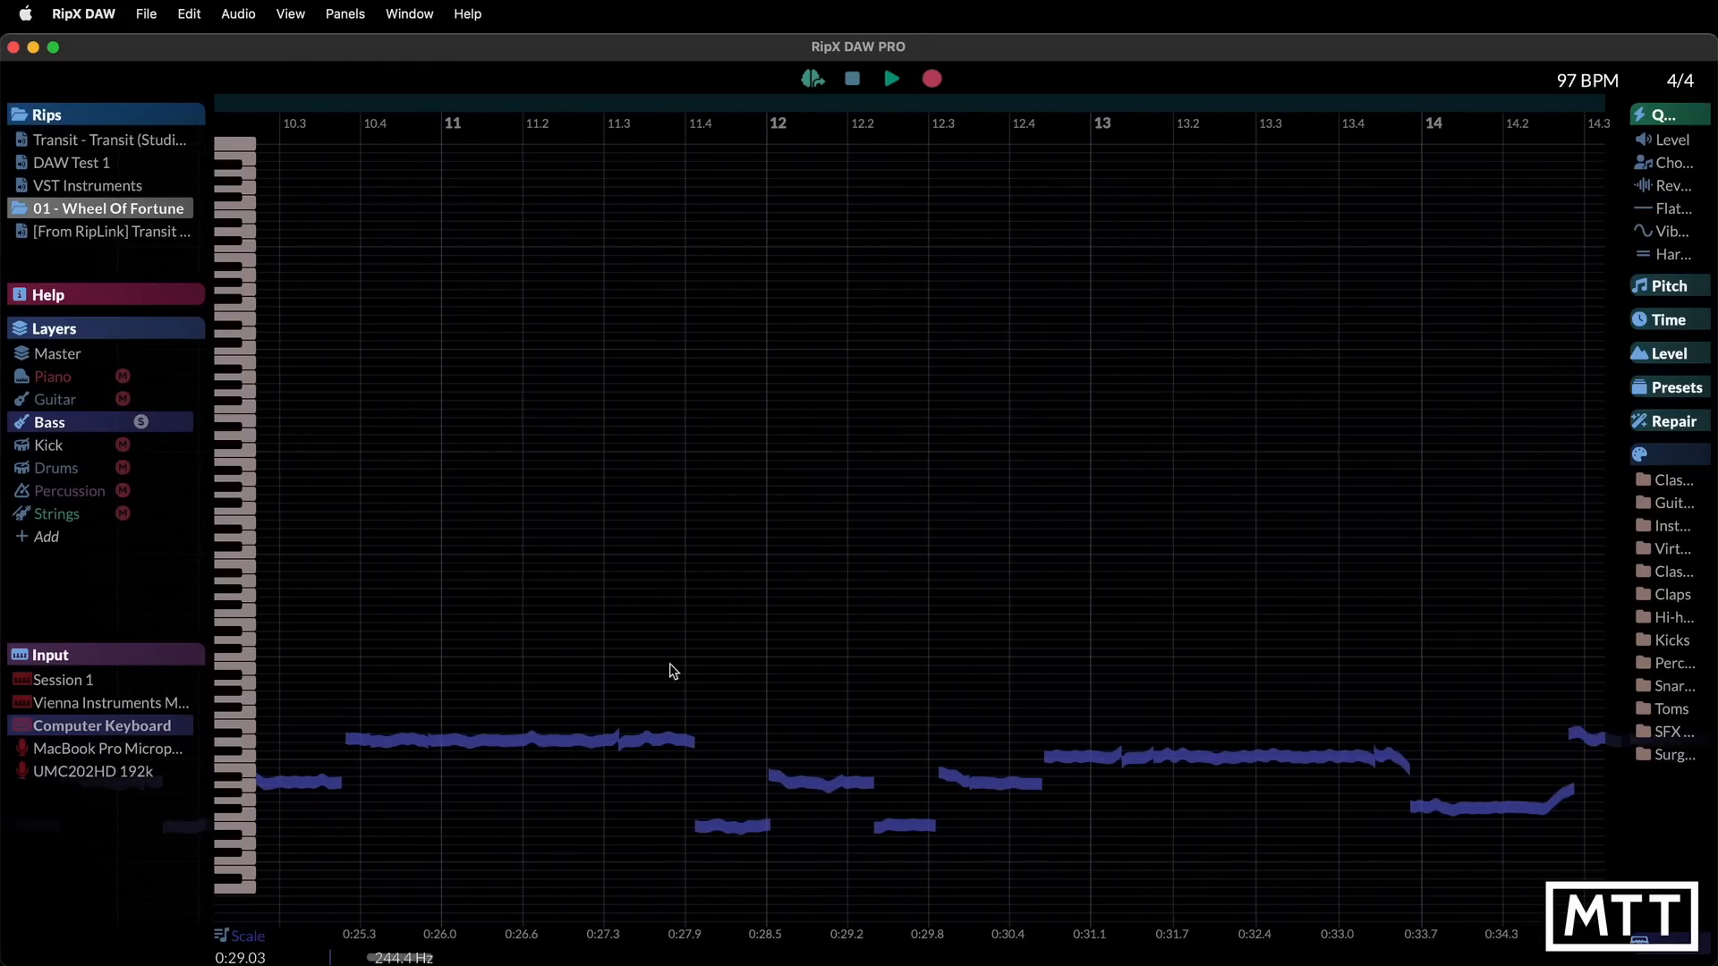
Audition the Bass layer from bar 80 to bar 86 and examine its detected notes between bars 79 and 87
left_click_drag(407, 959, 1457, 962)
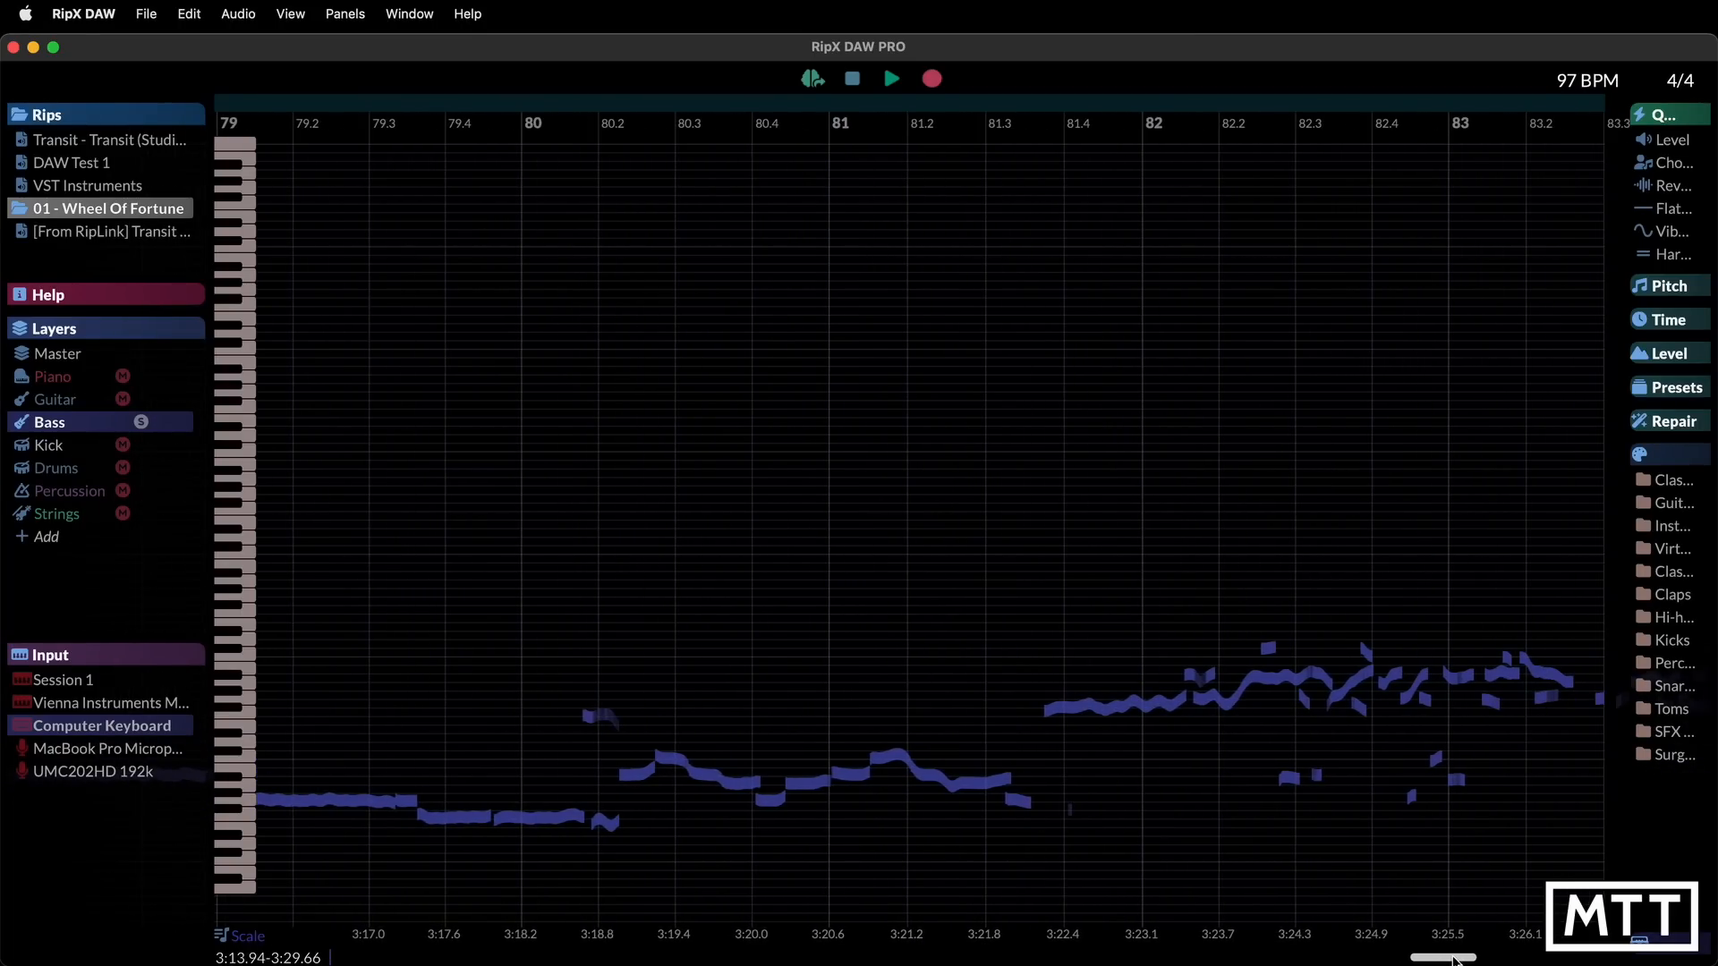
left_click(522, 152)
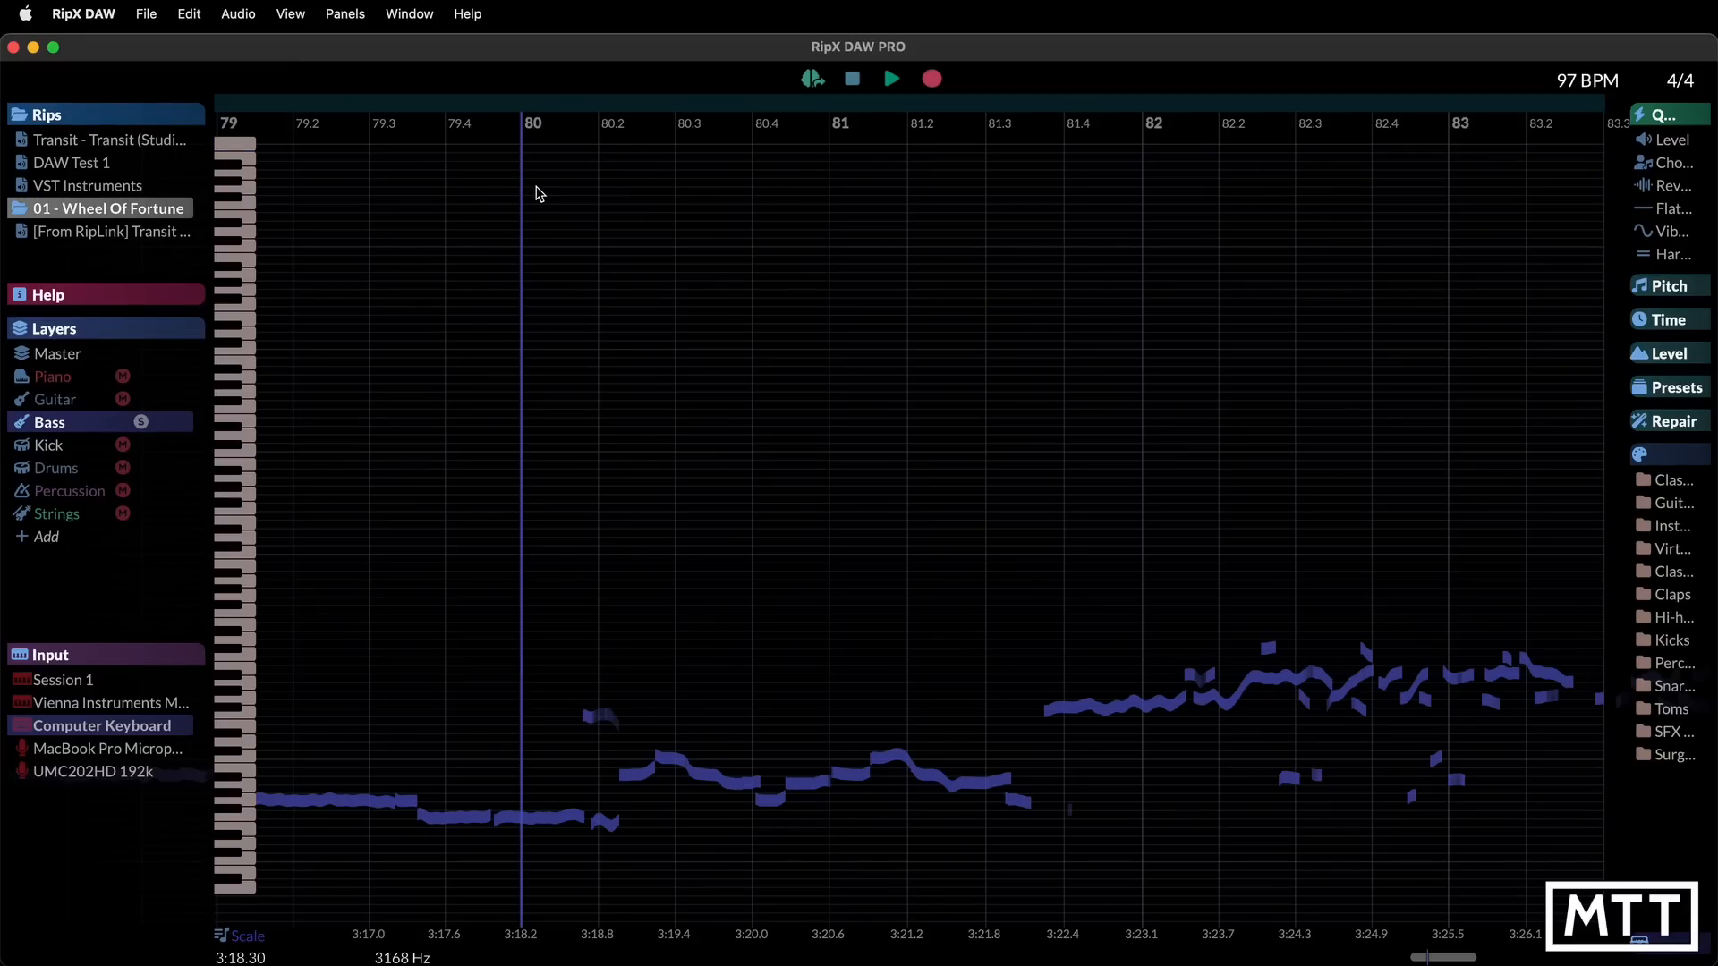
key("space")
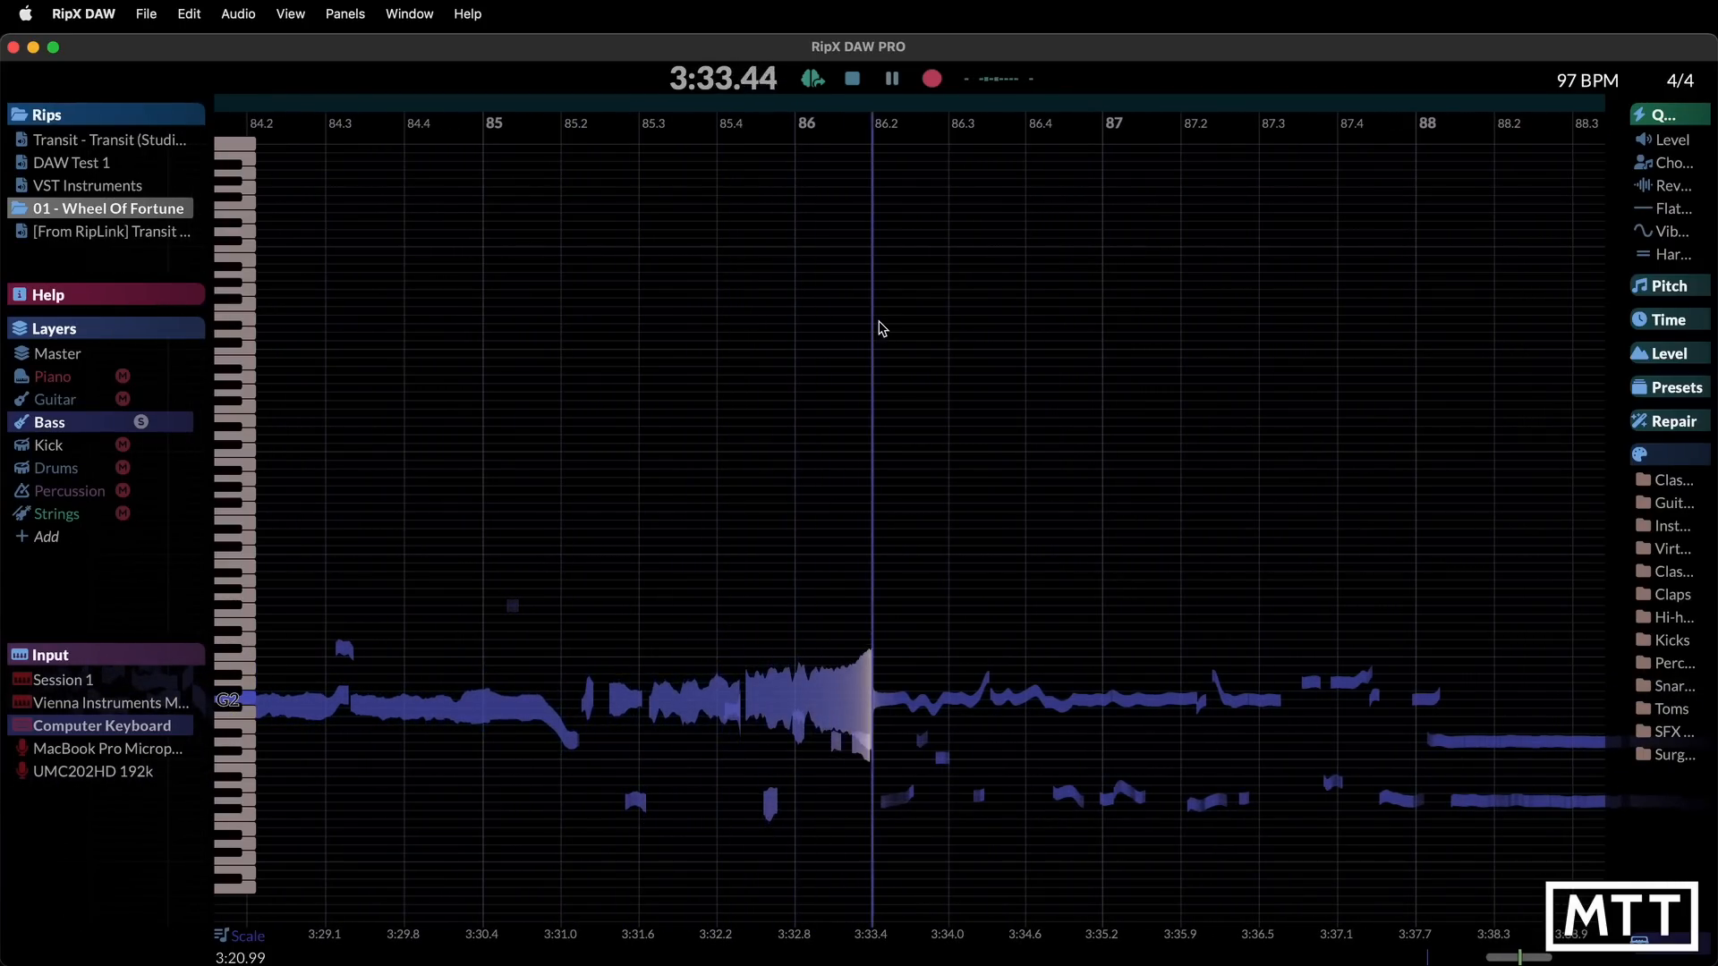
key("space")
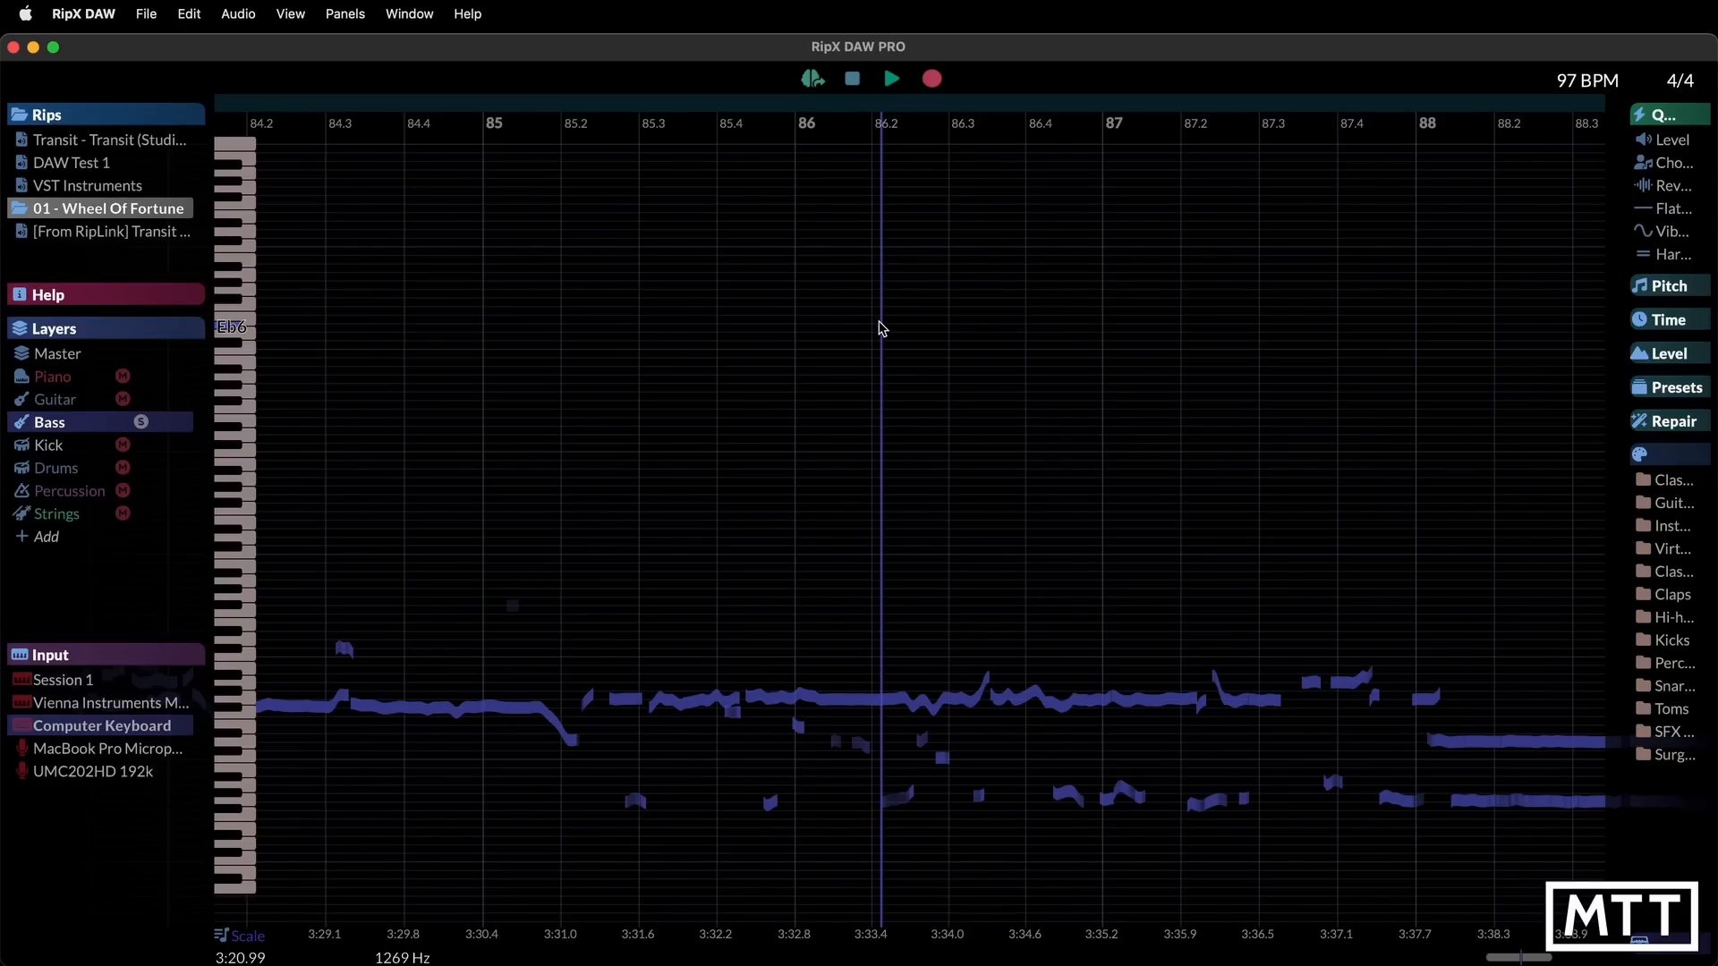
scroll(880, 328, "left", 10)
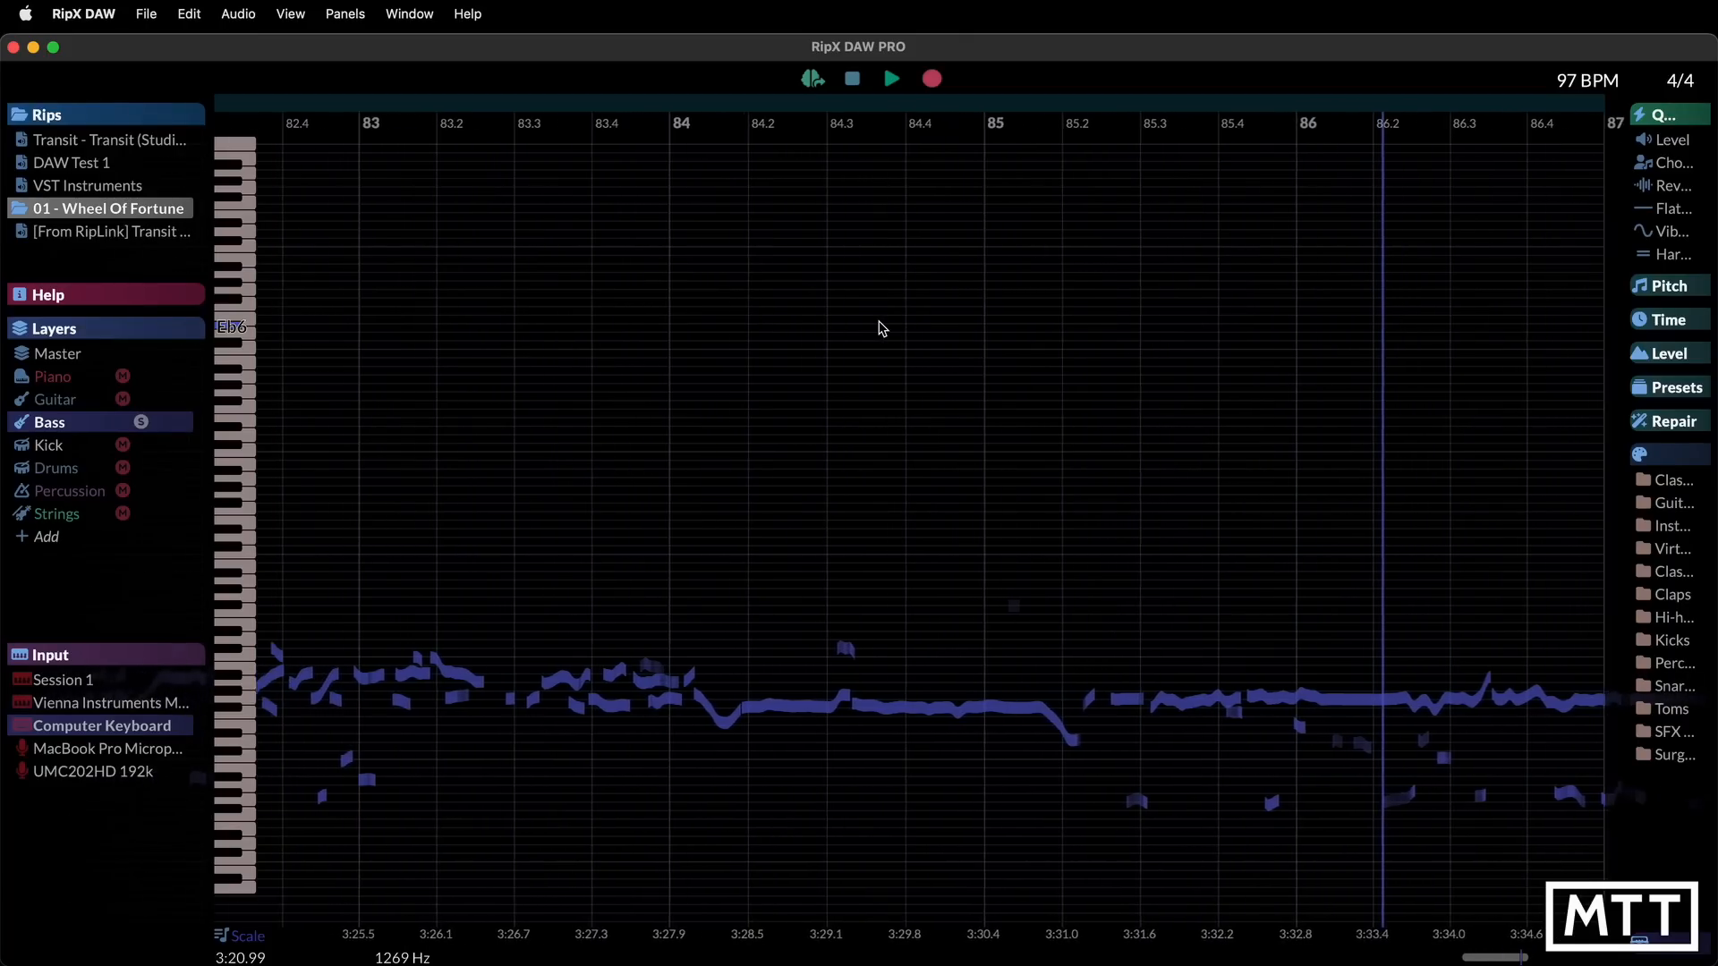
scroll(879, 328, "left", 3)
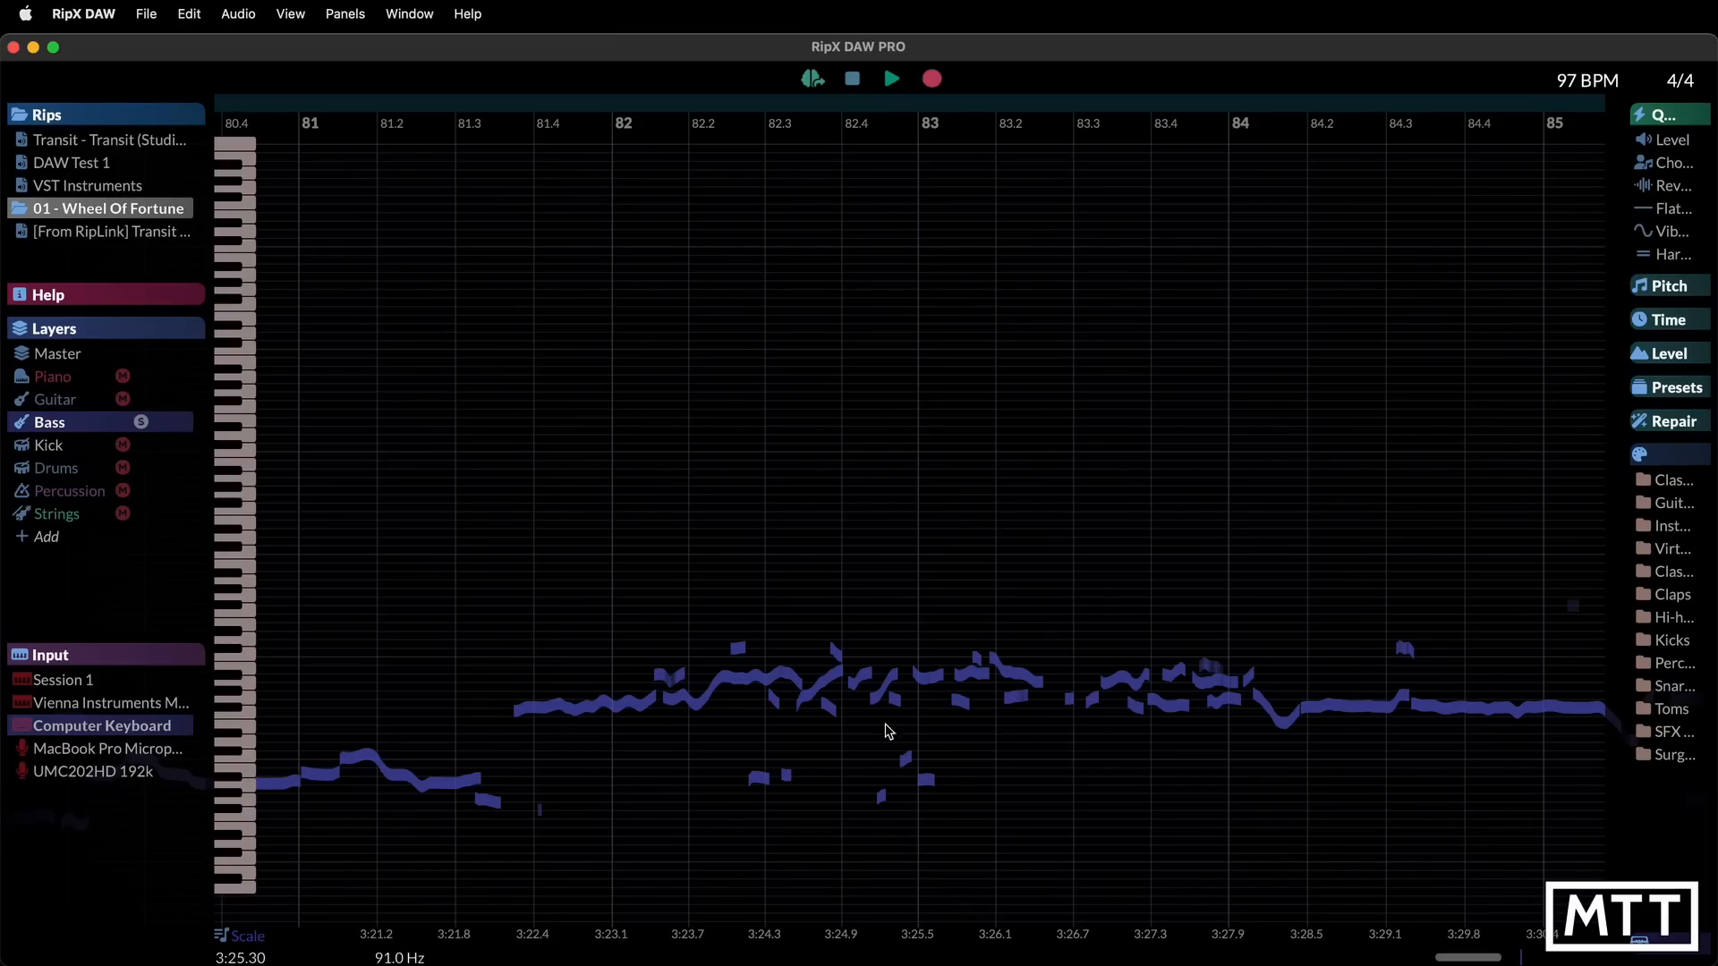
scroll(544, 962, "left", 2)
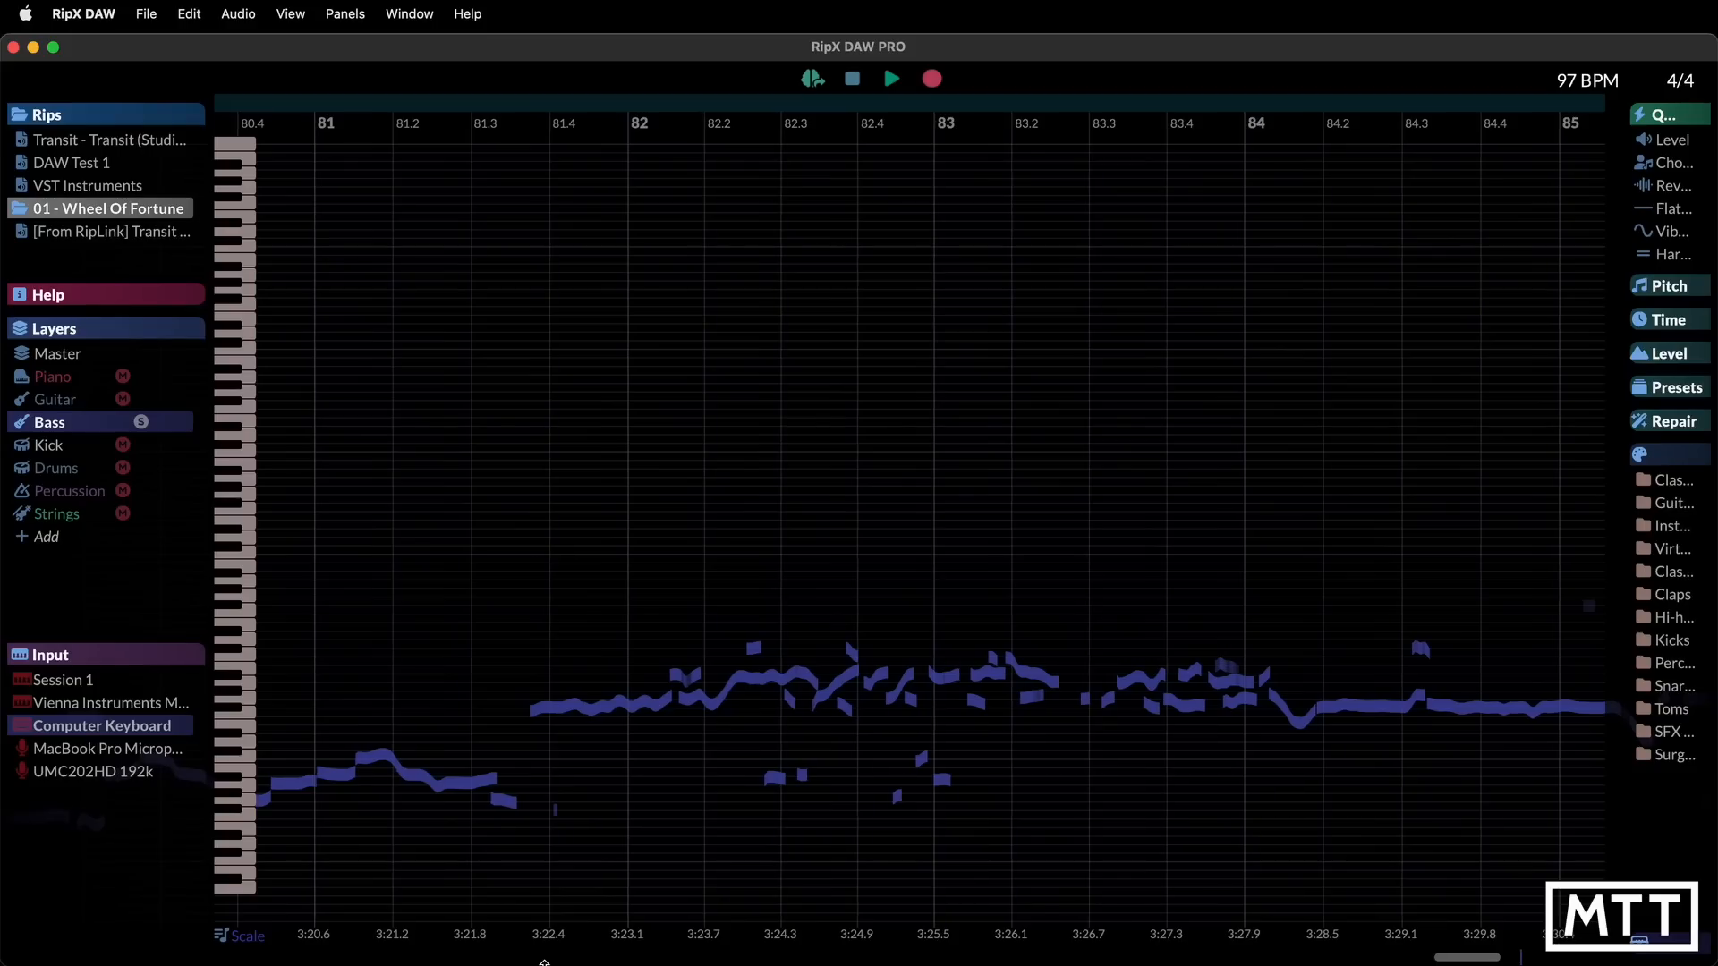
scroll(526, 960, "left", 10)
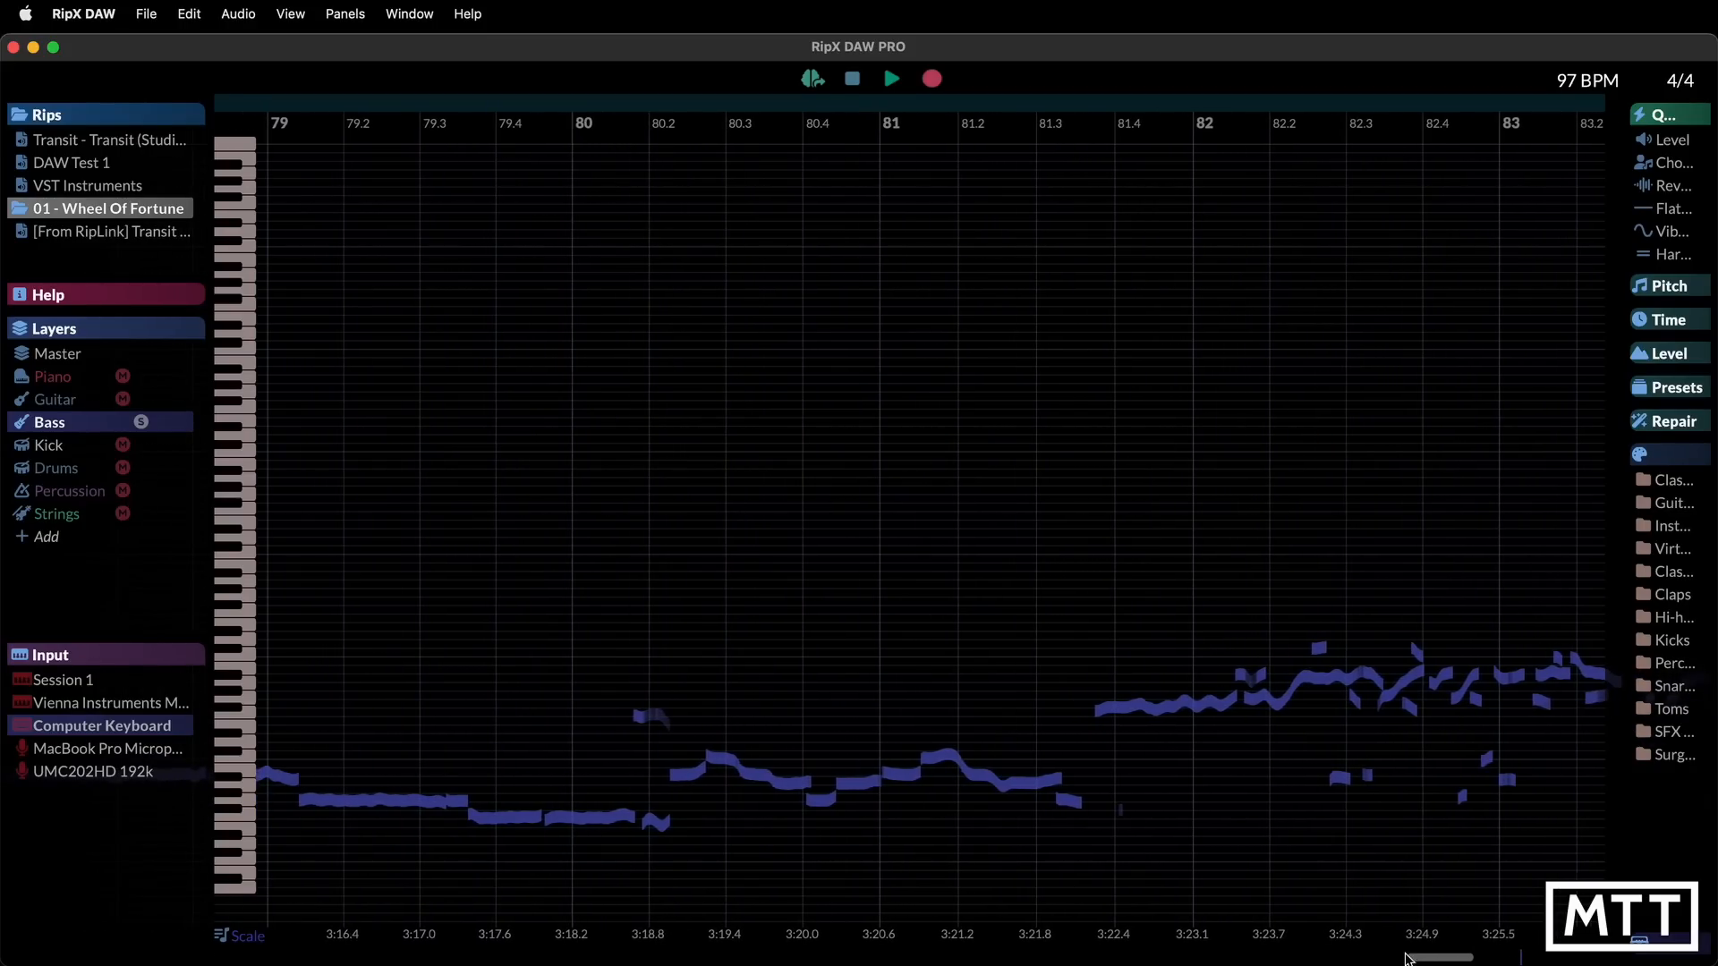
Switch the solo from the Bass layer to the Guitar layer and examine its chord diagrams and notes from bar 3 through bar 13
left_click_drag(1429, 960, 222, 932)
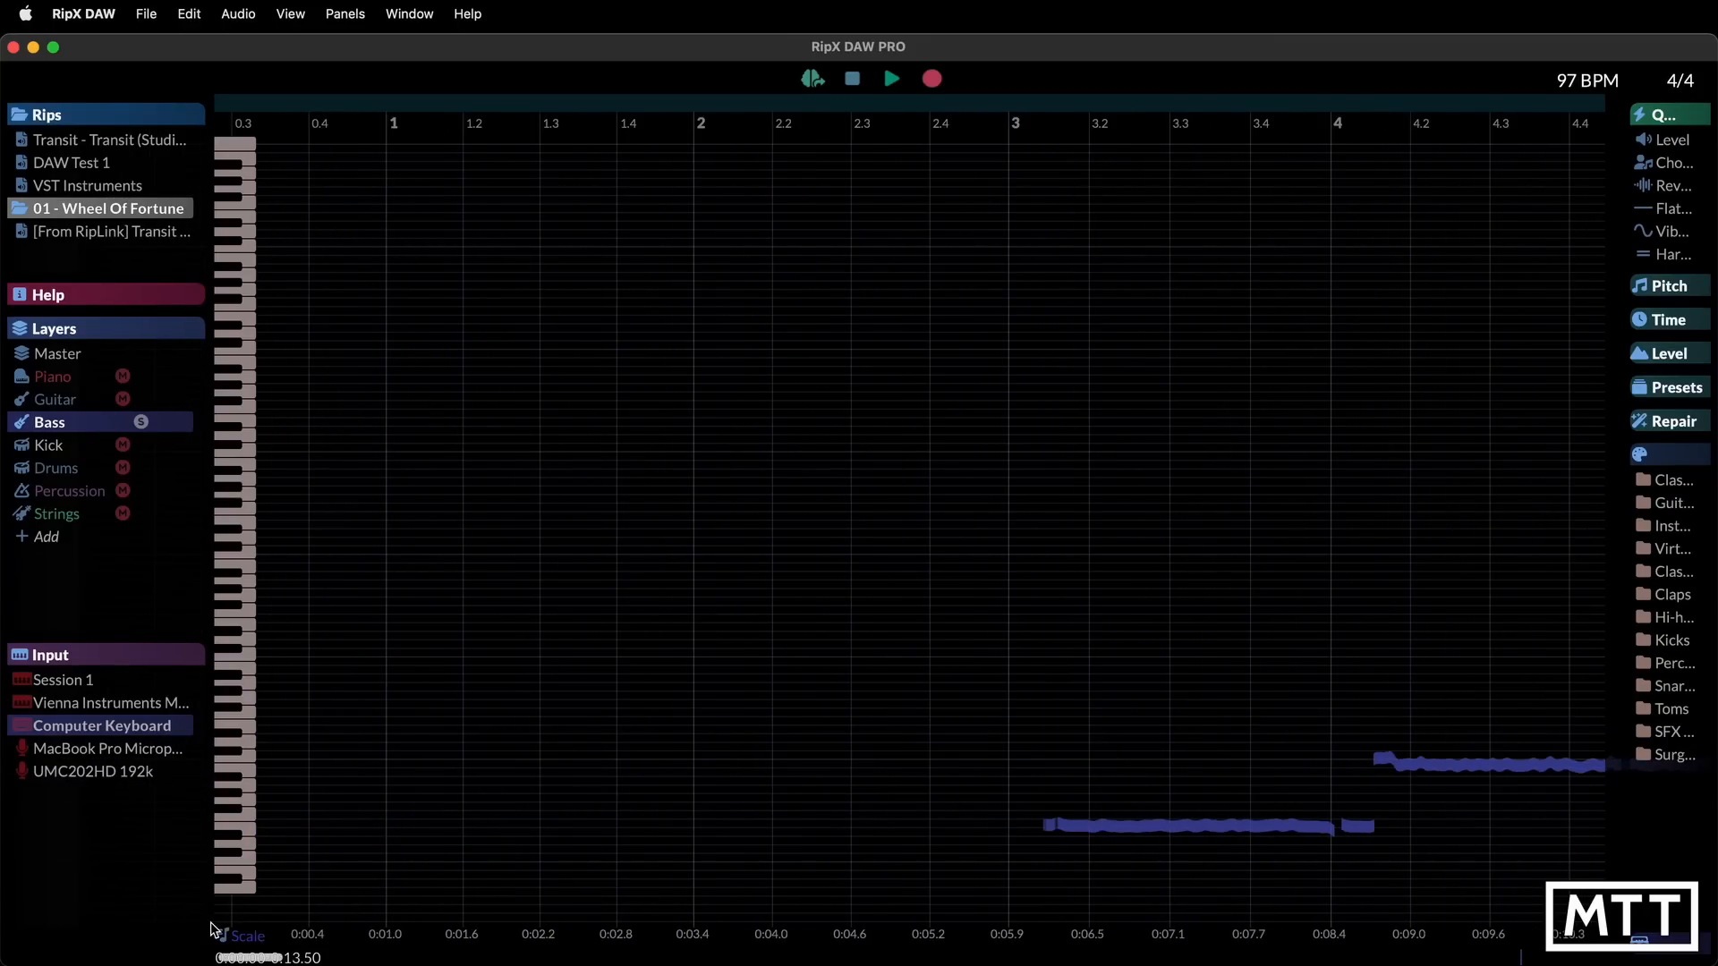
left_click(140, 421)
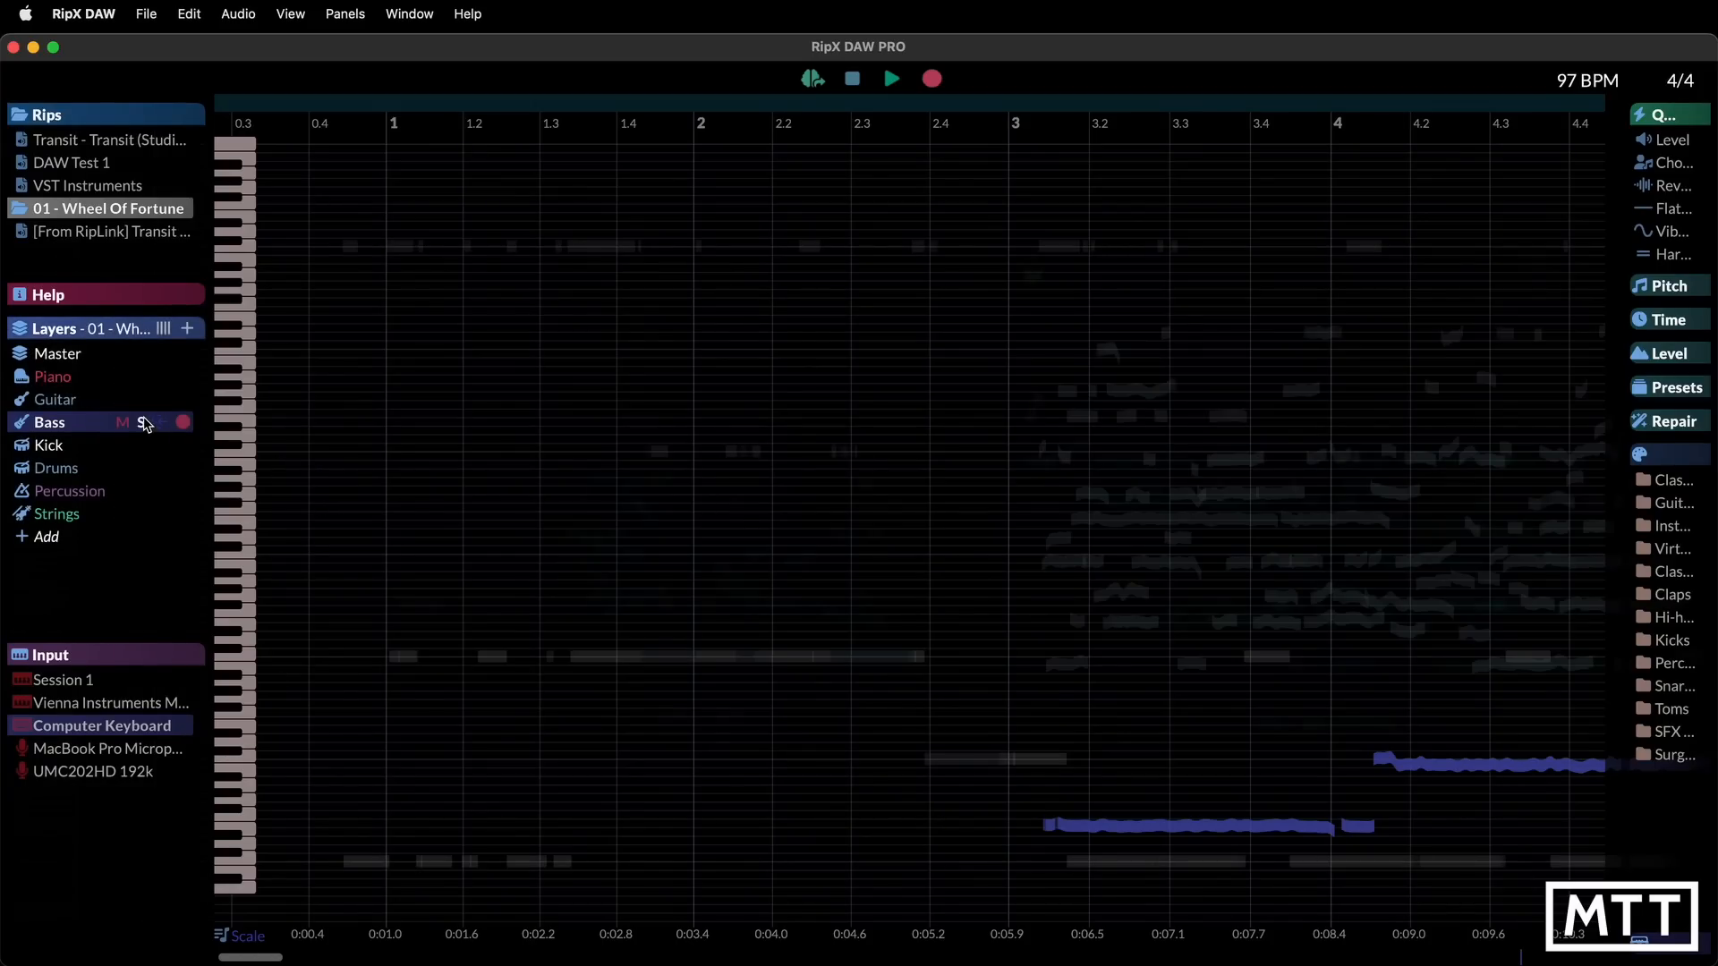
left_click(140, 400)
scroll(683, 437, "right", 5)
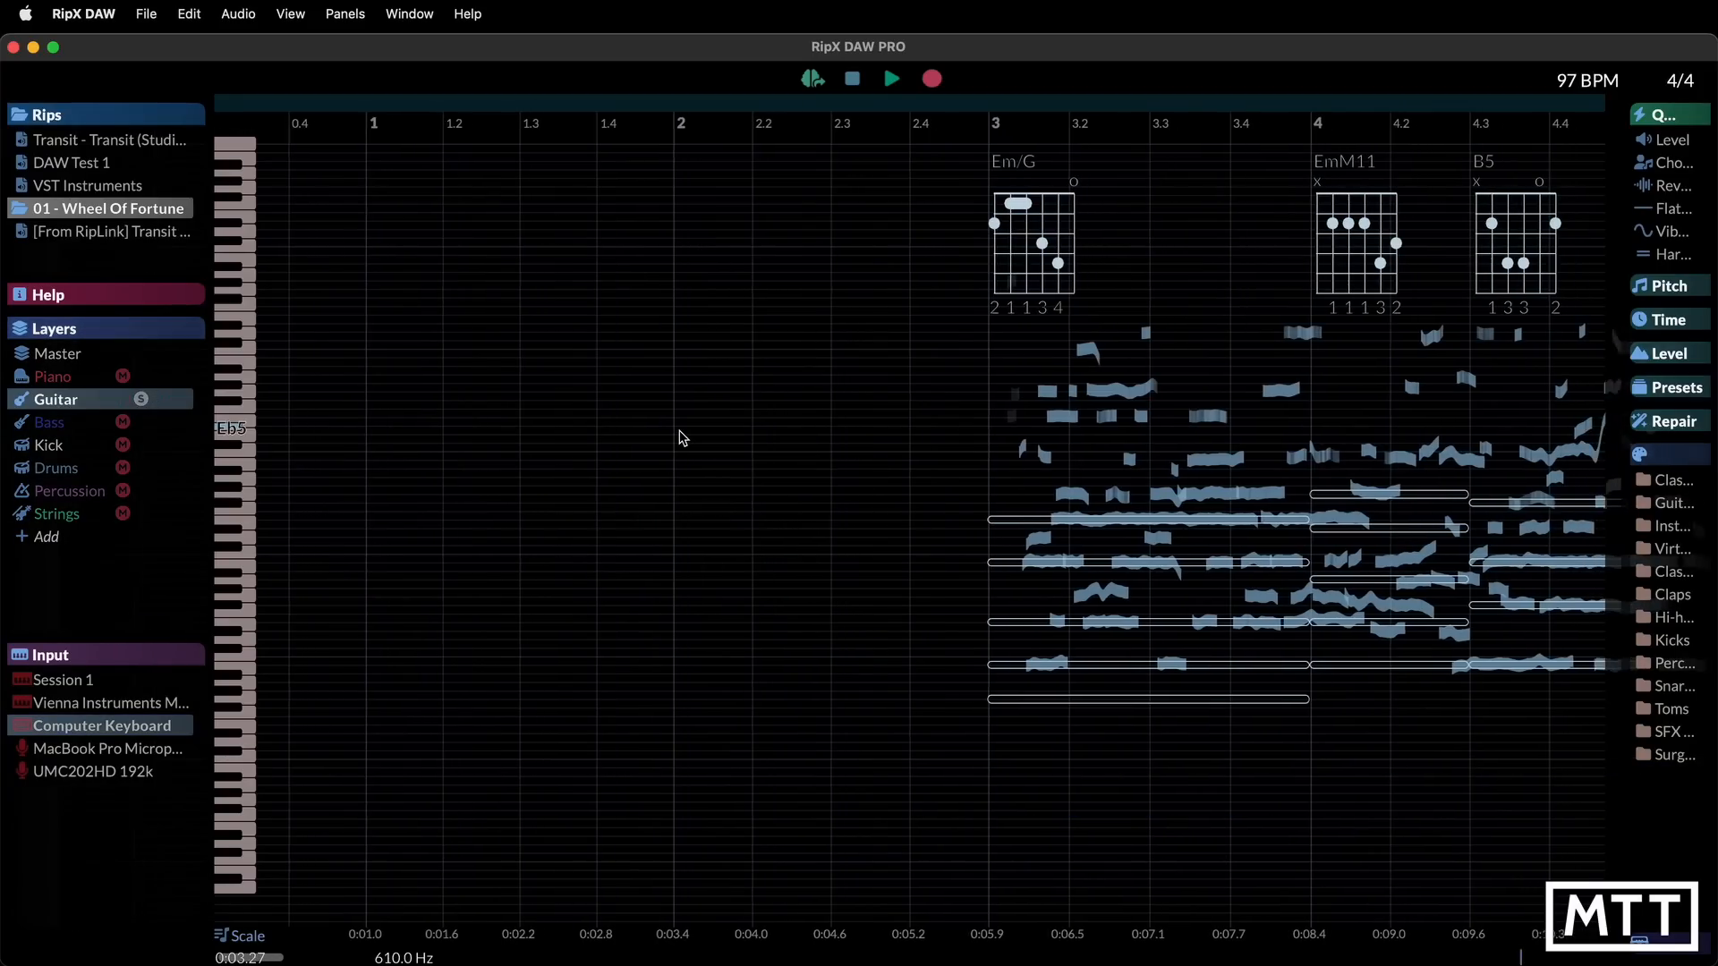
scroll(683, 437, "right", 5)
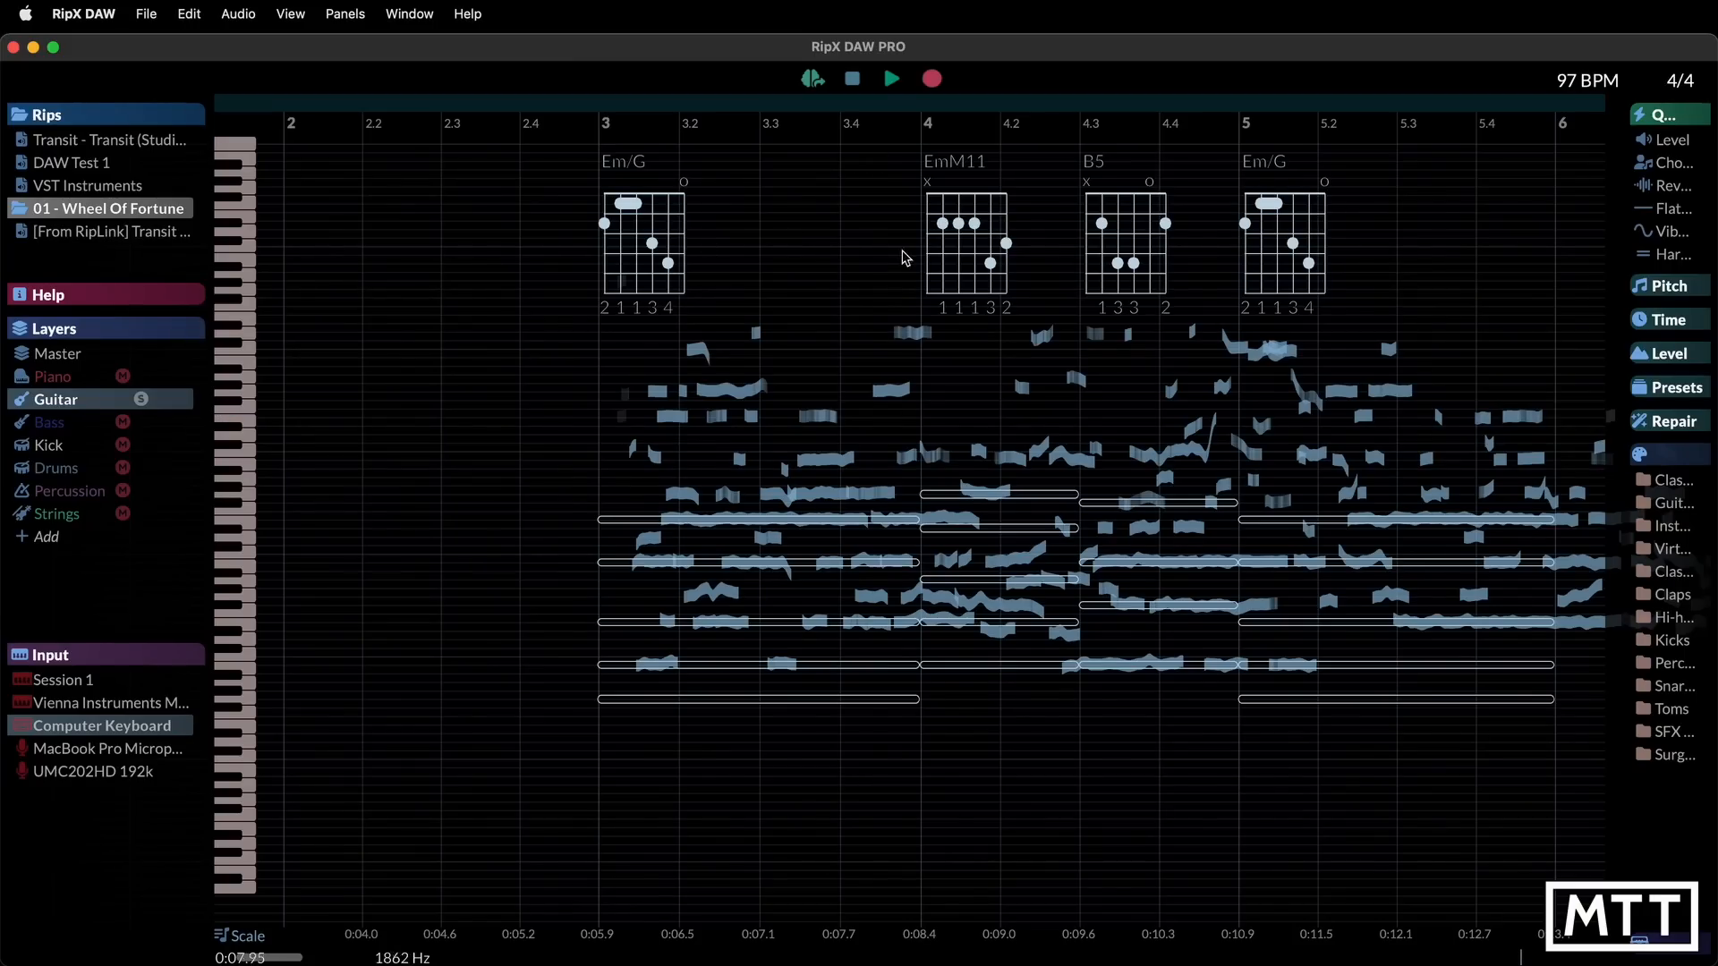
scroll(1219, 277, "right", 10)
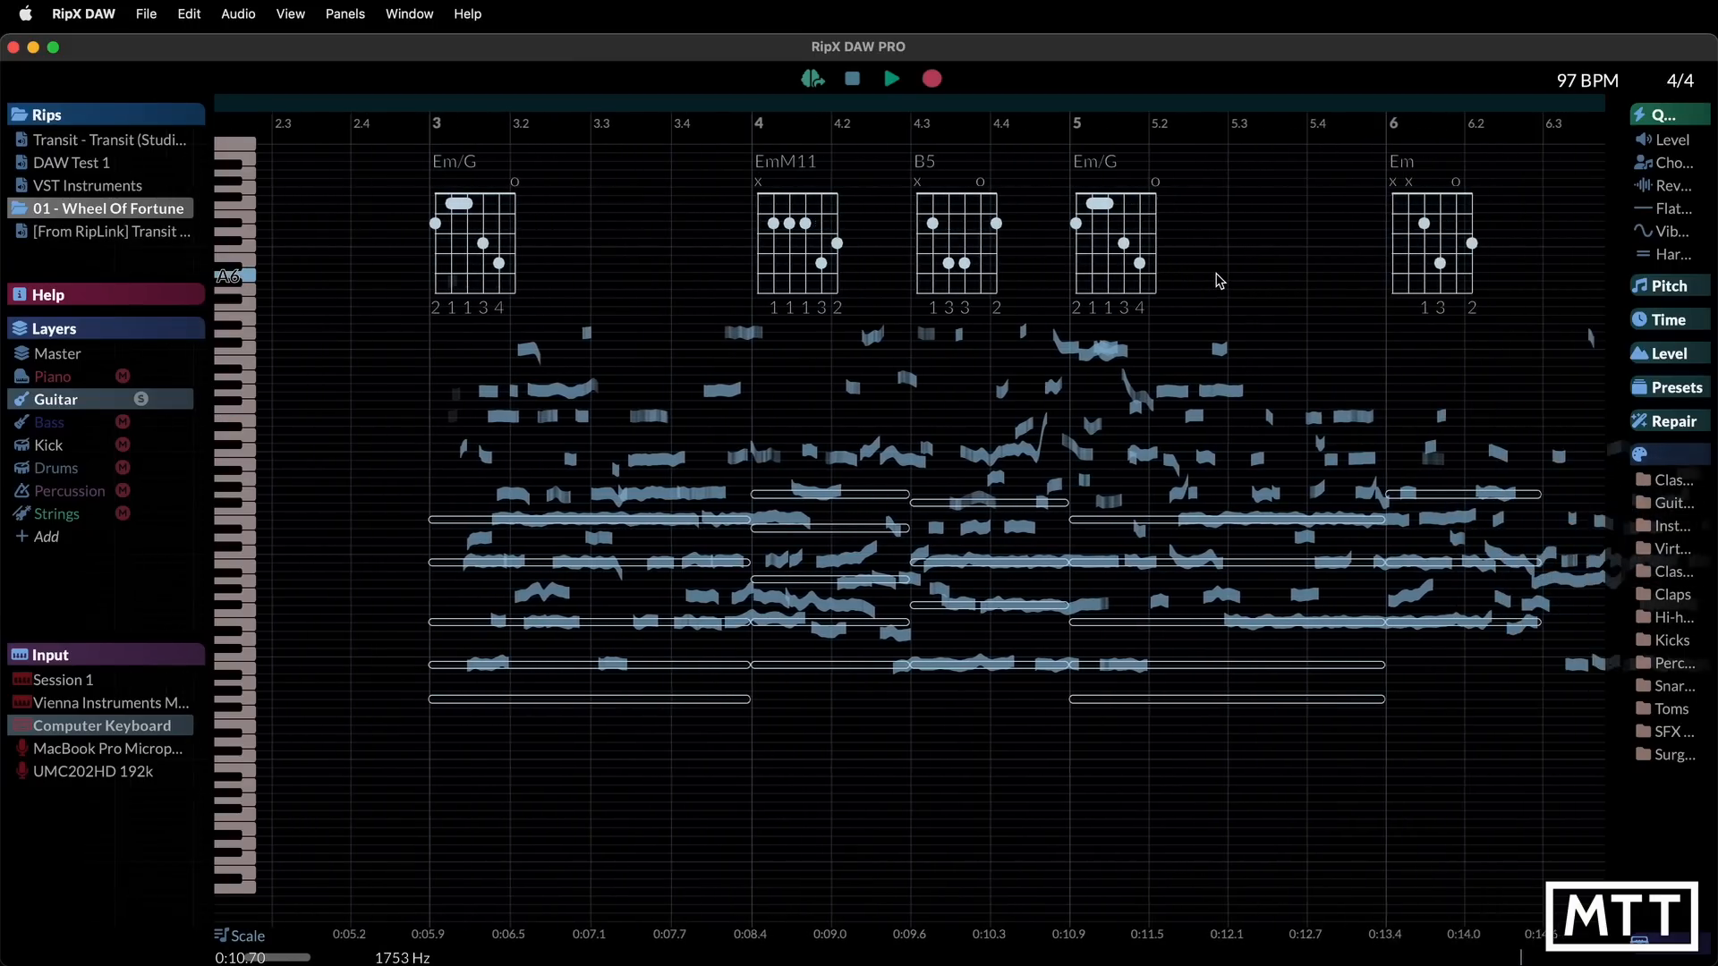
scroll(1220, 279, "right", 10)
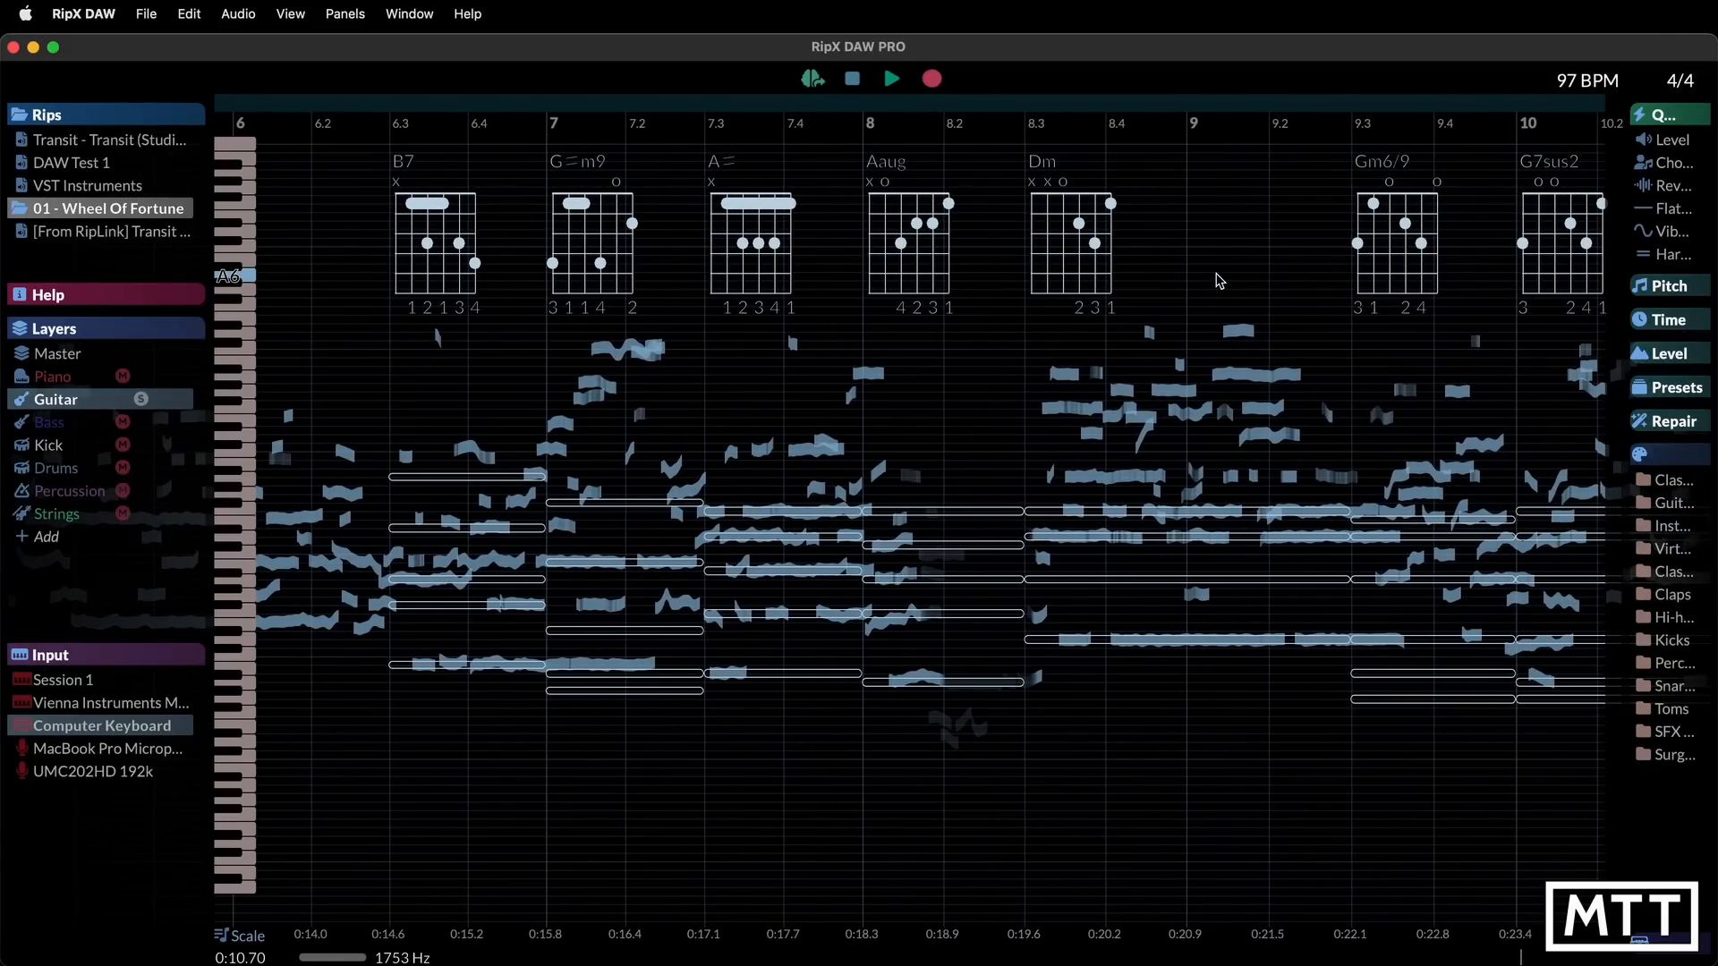
scroll(1219, 280, "right", 5)
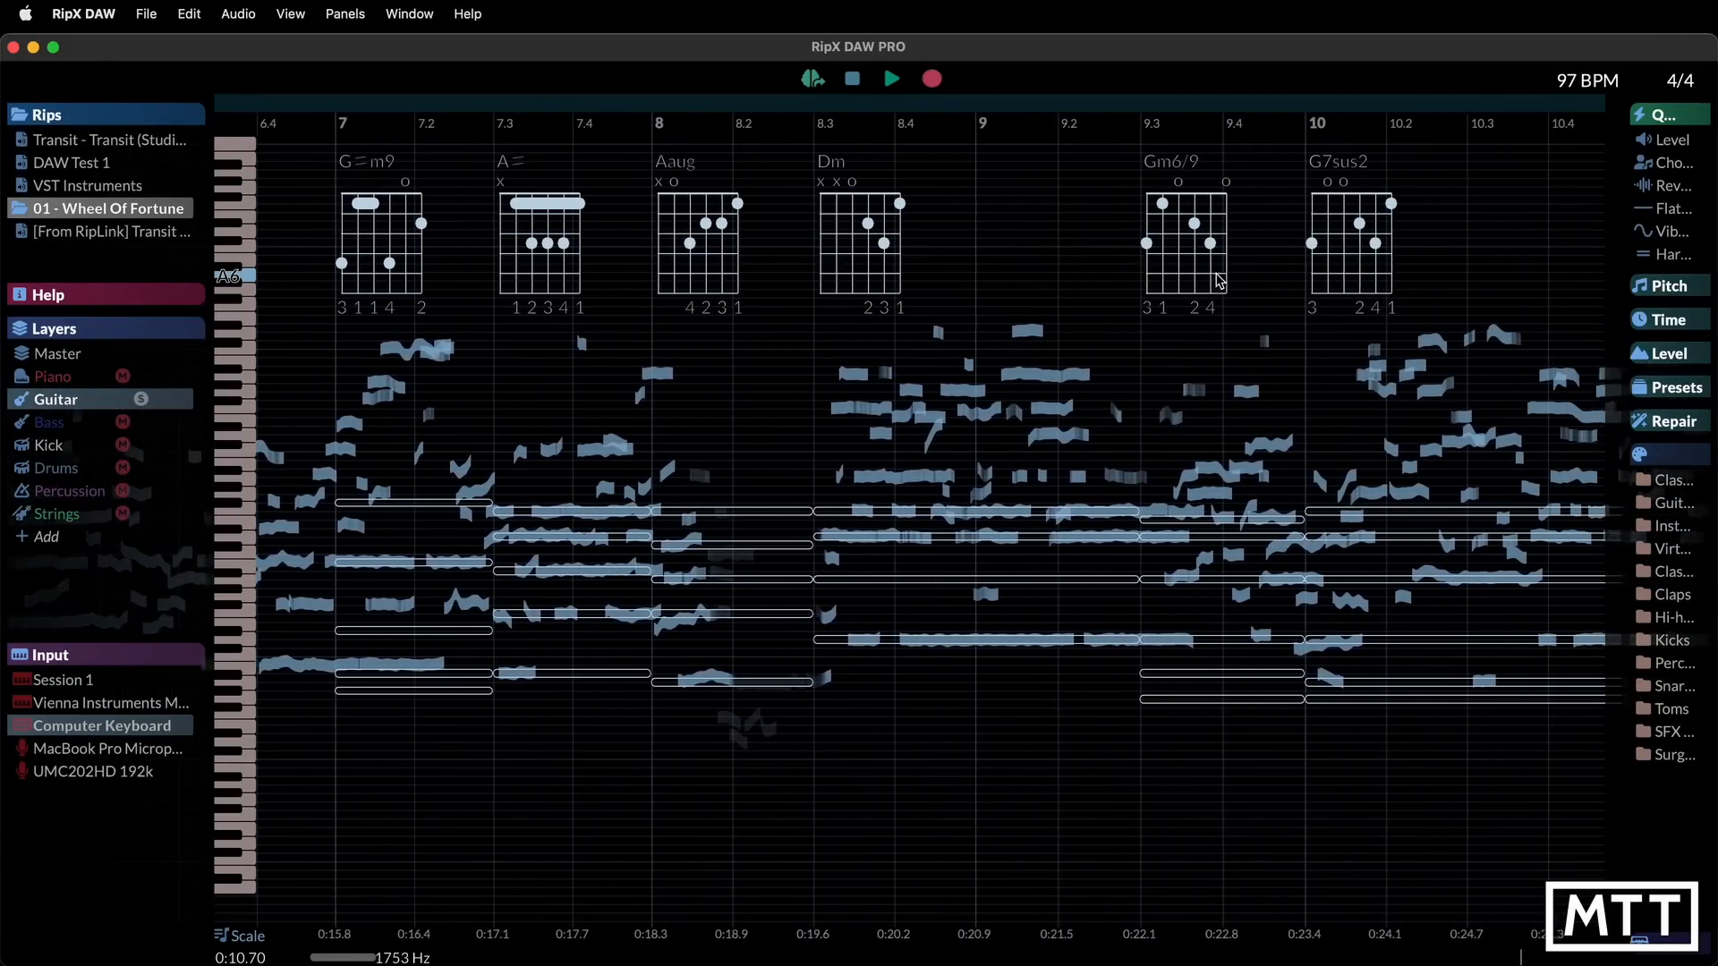
scroll(1219, 280, "right", 5)
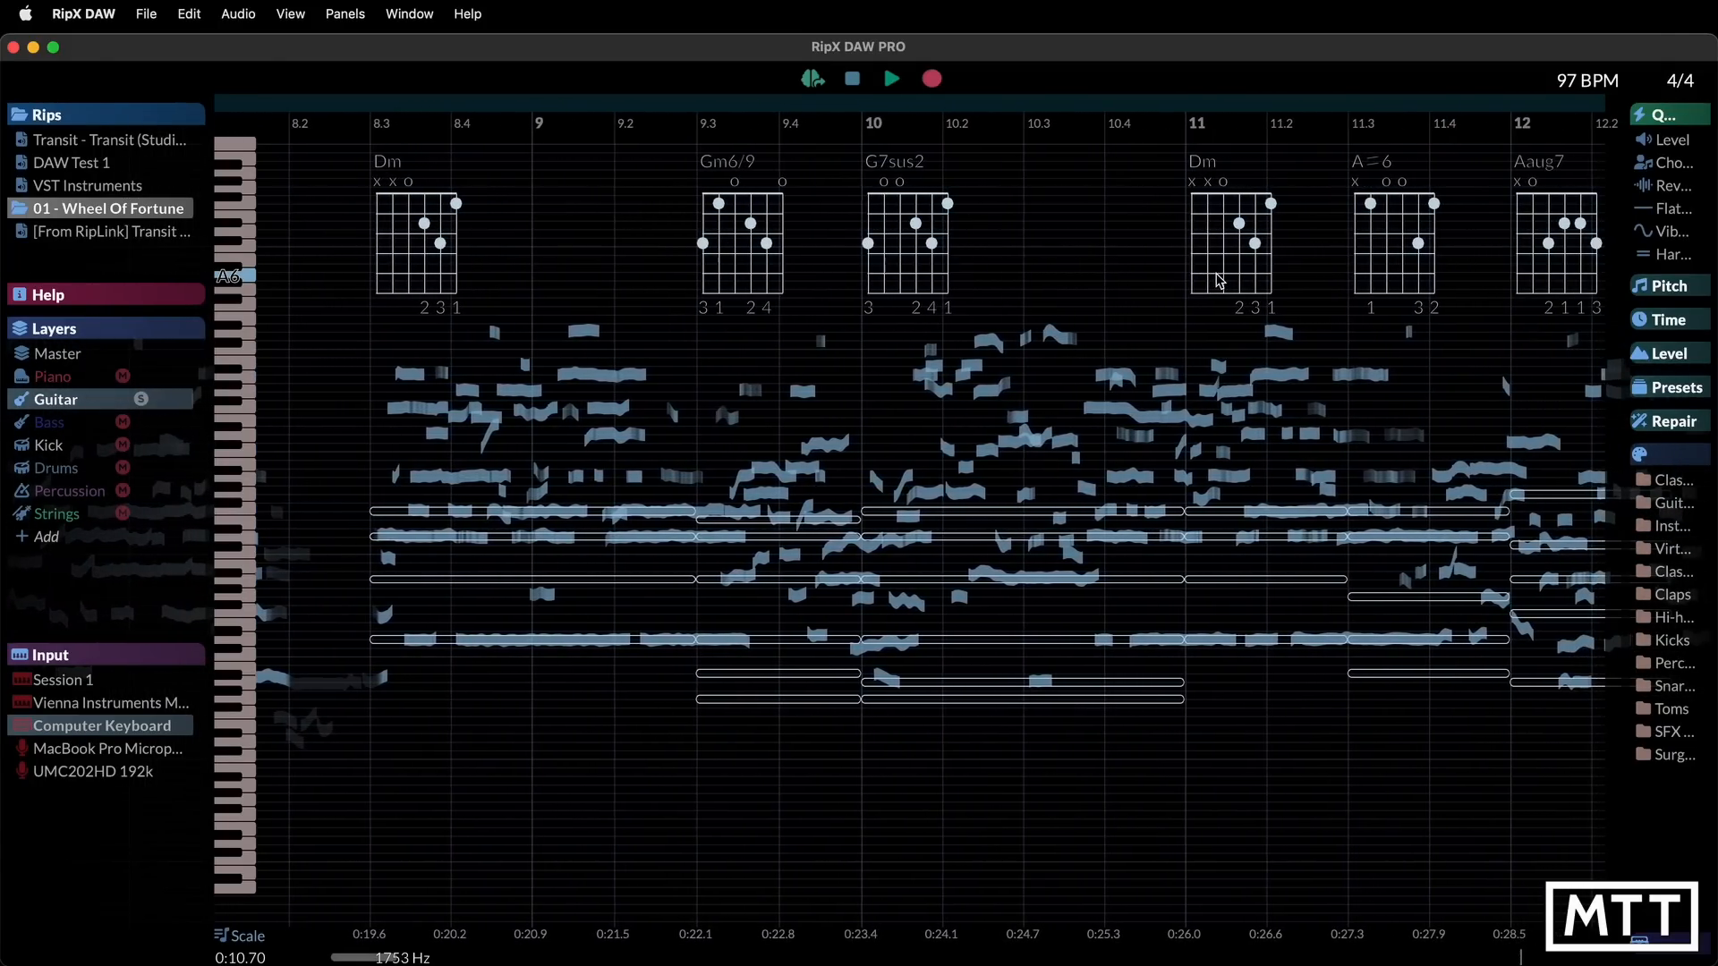
scroll(1219, 280, "right", 5)
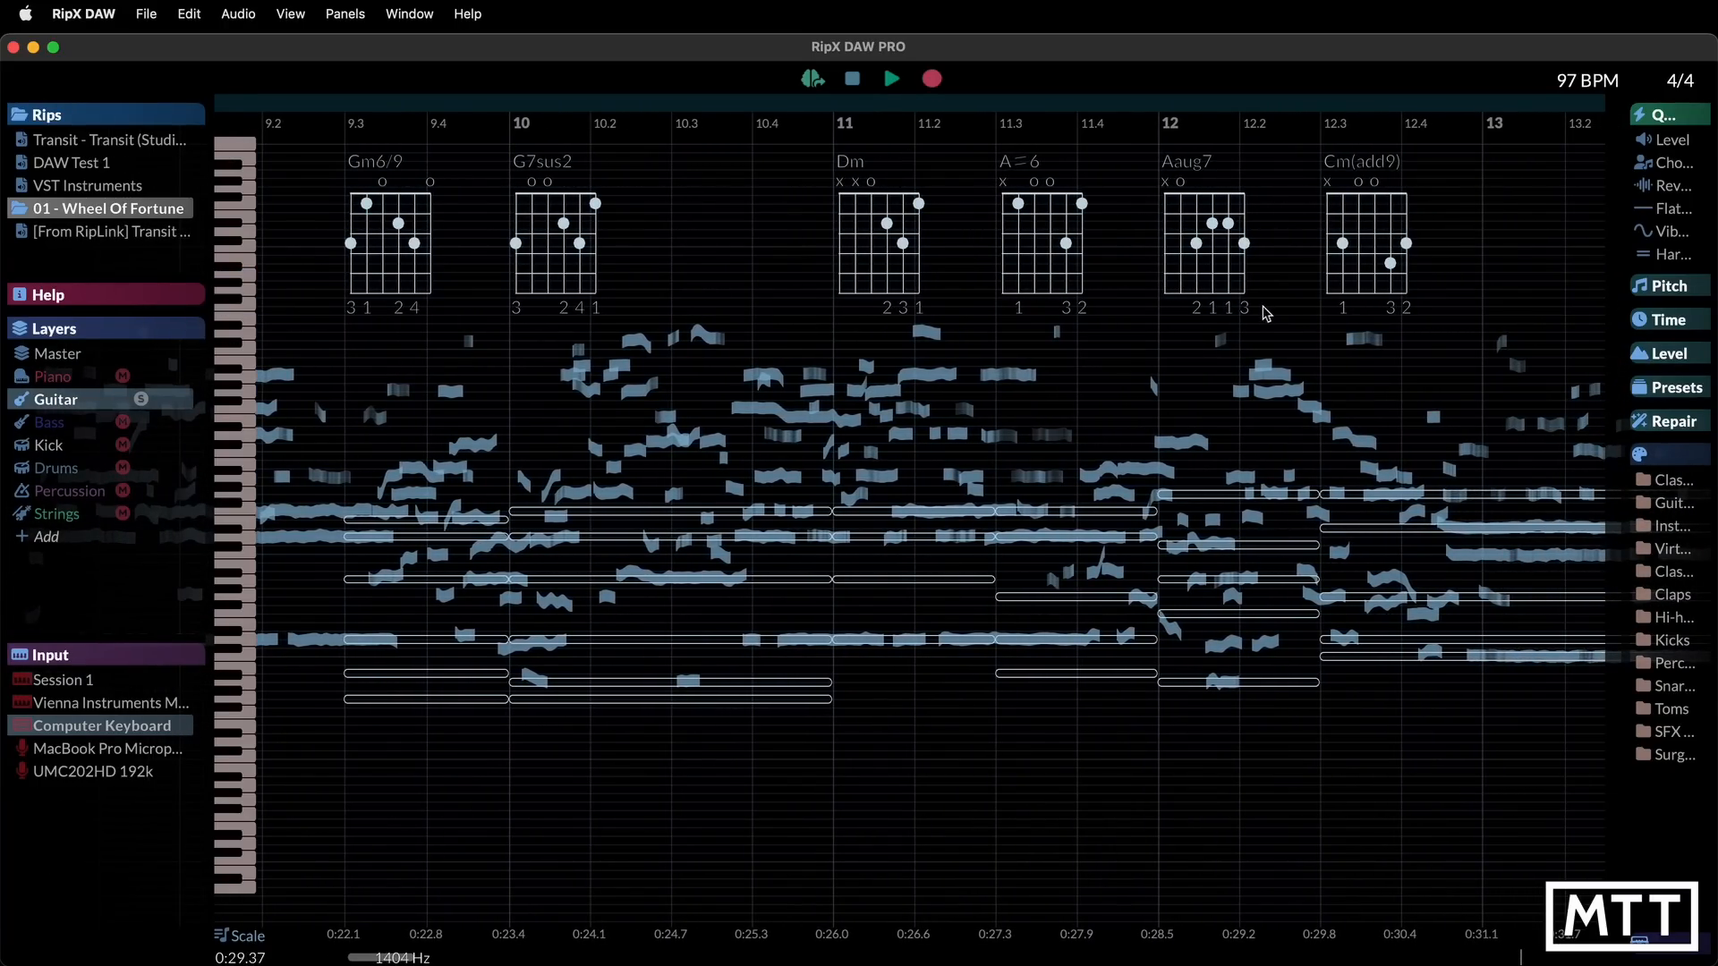
Audition the soloed Guitar layer from bar 3 while following its chord diagrams
scroll(1265, 367, "left", 12)
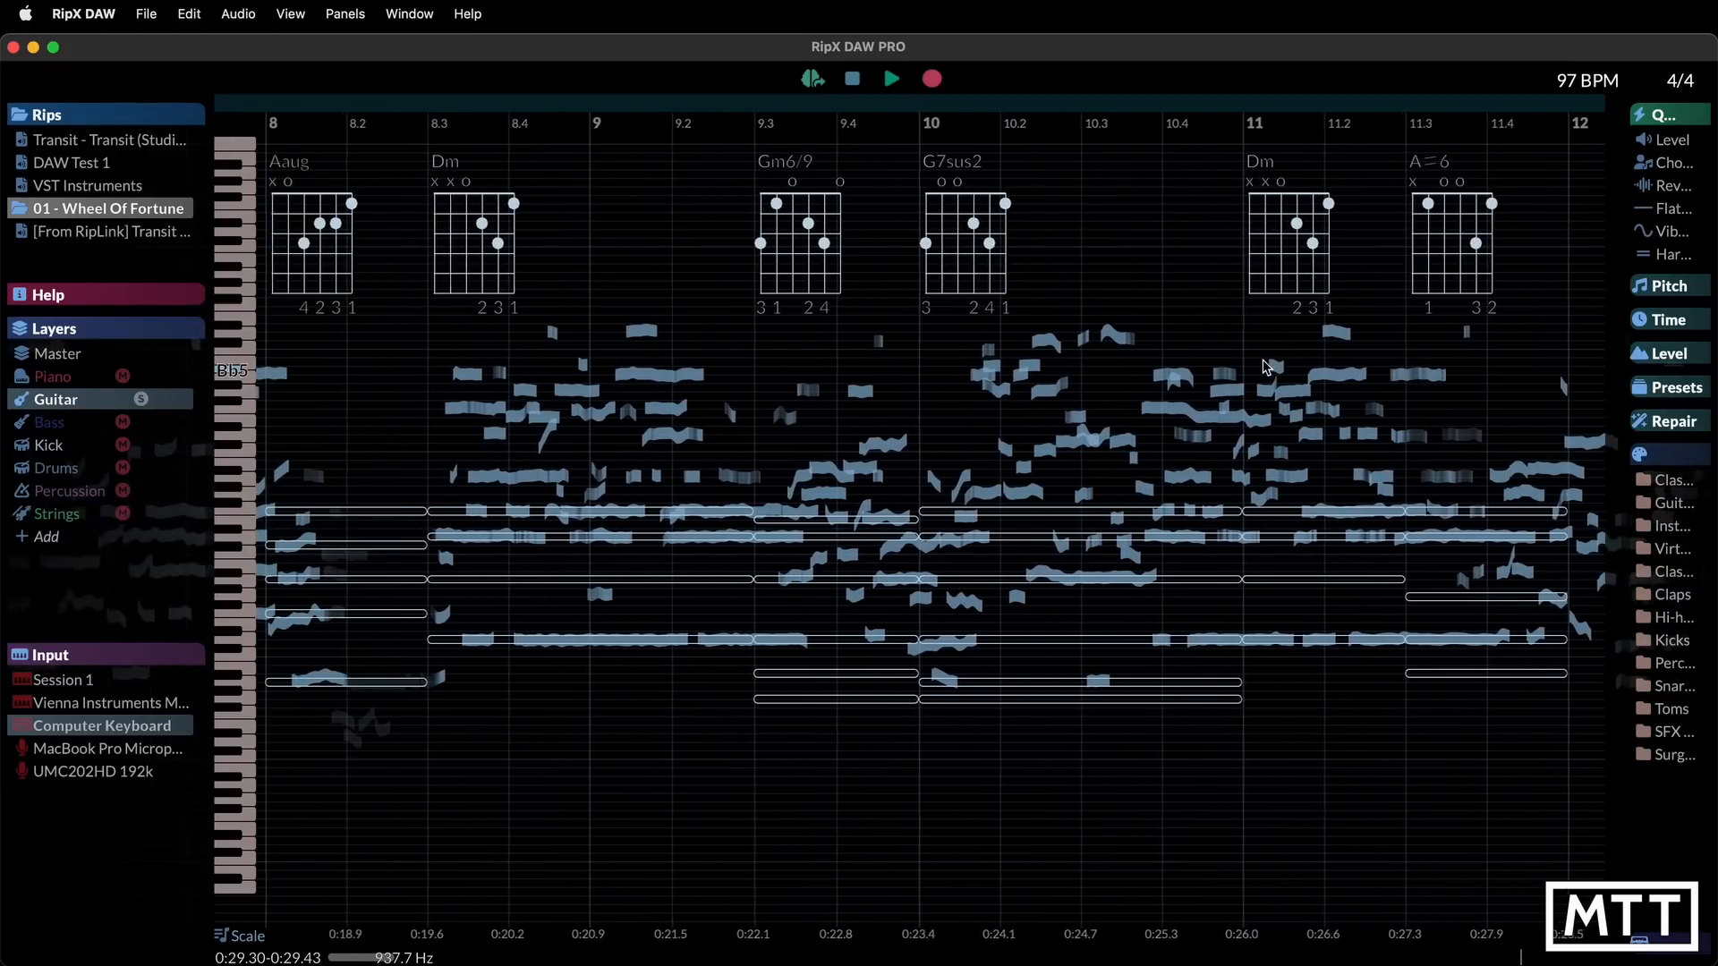
scroll(1264, 365, "left", 15)
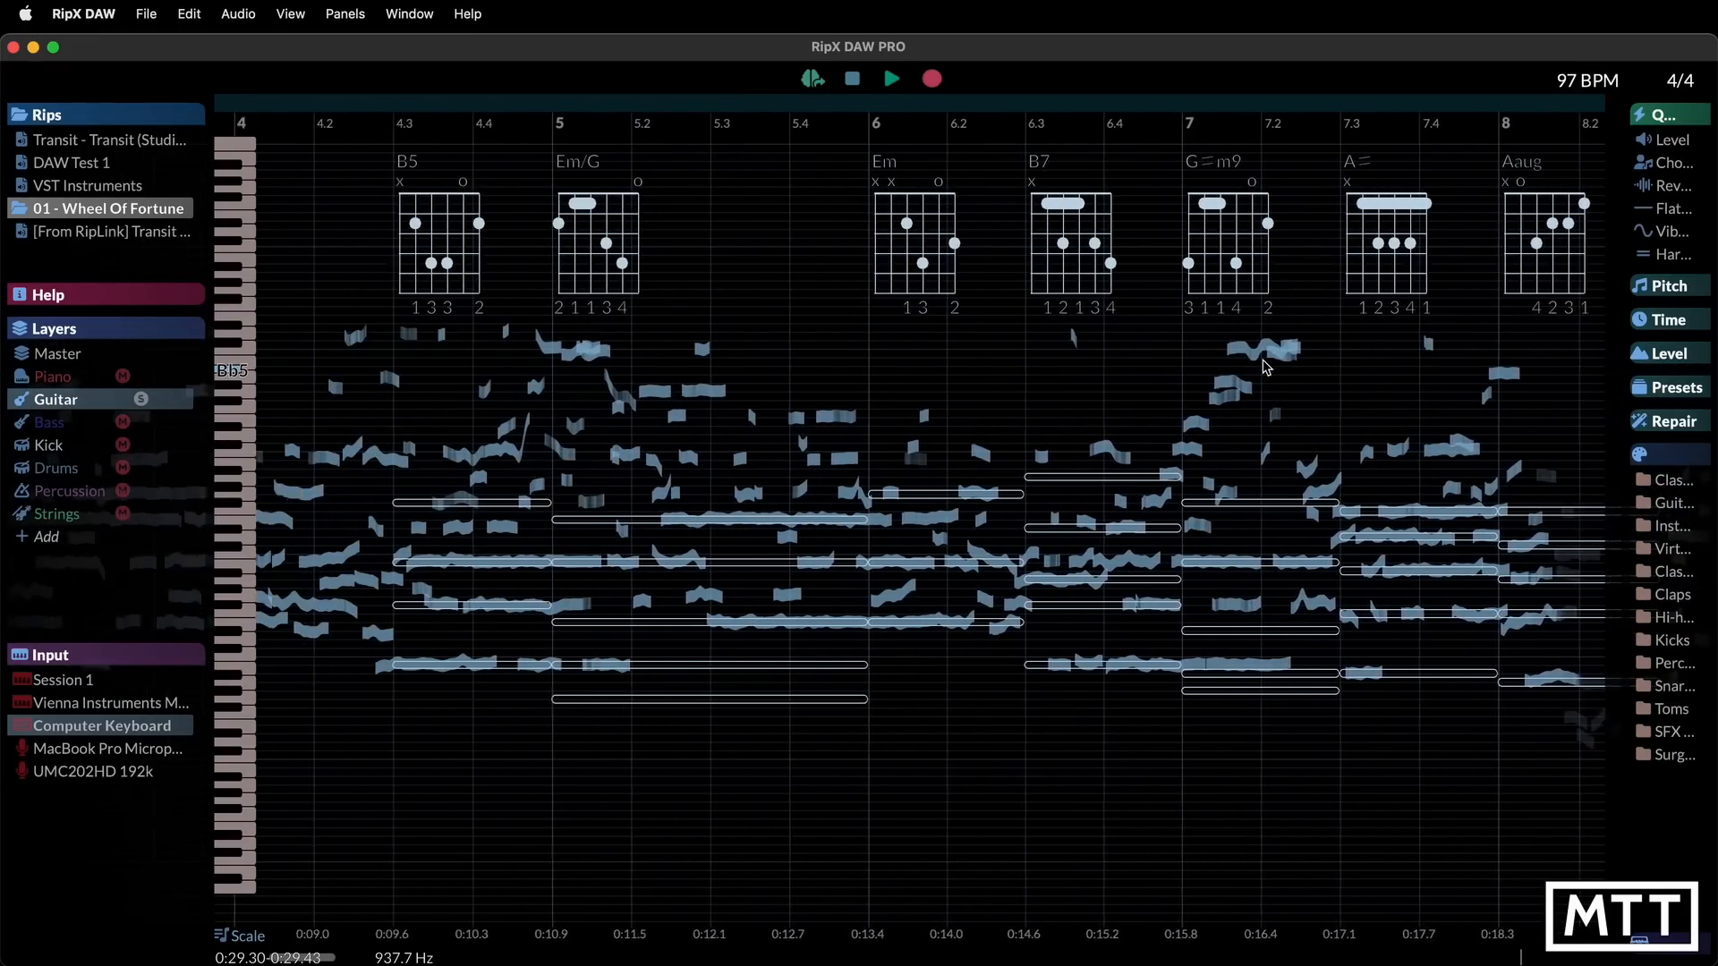
scroll(1265, 367, "left", 1)
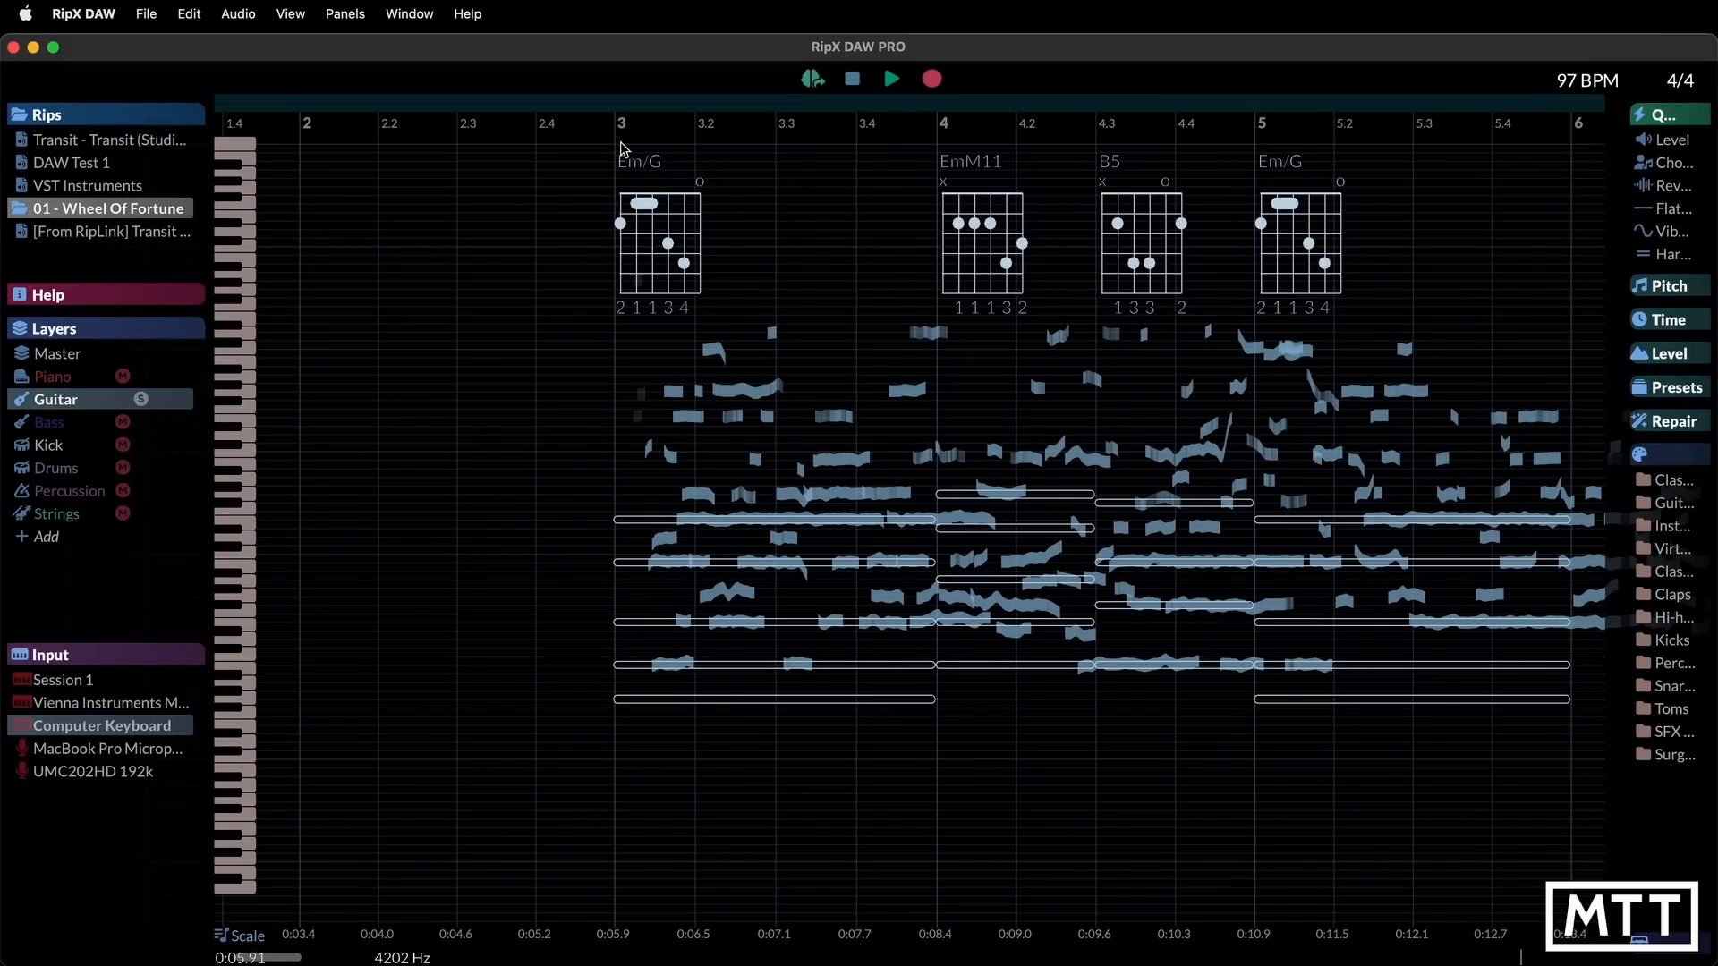
left_click(613, 373)
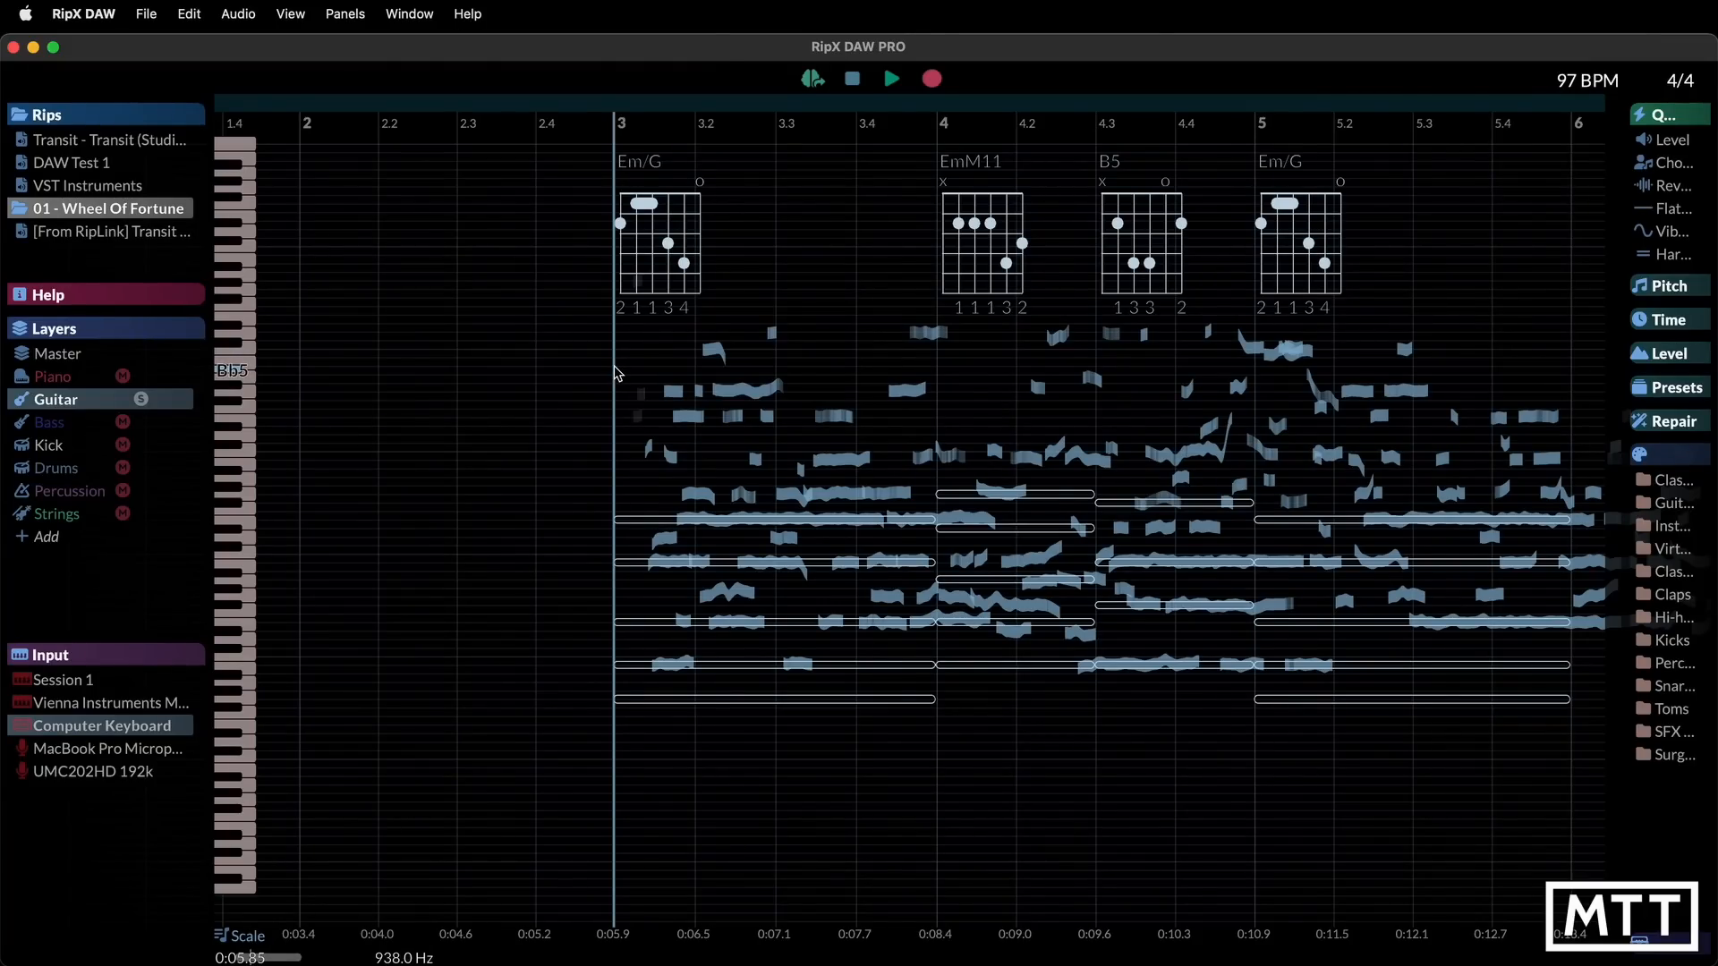
key("space")
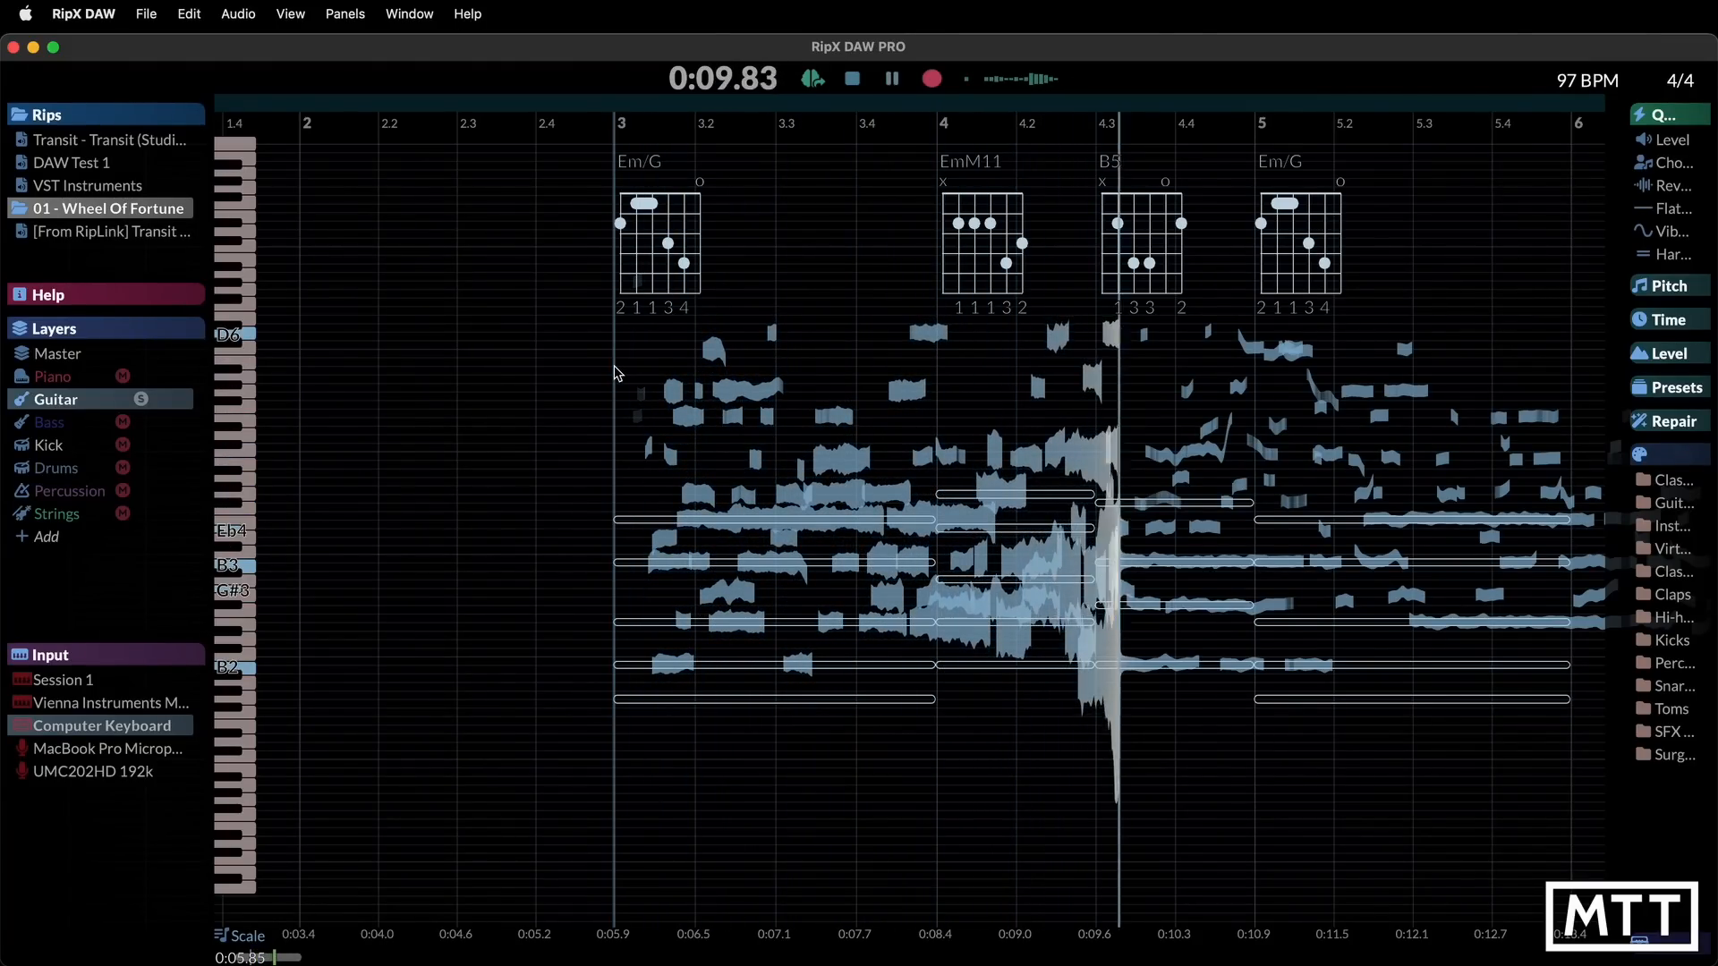
key("space")
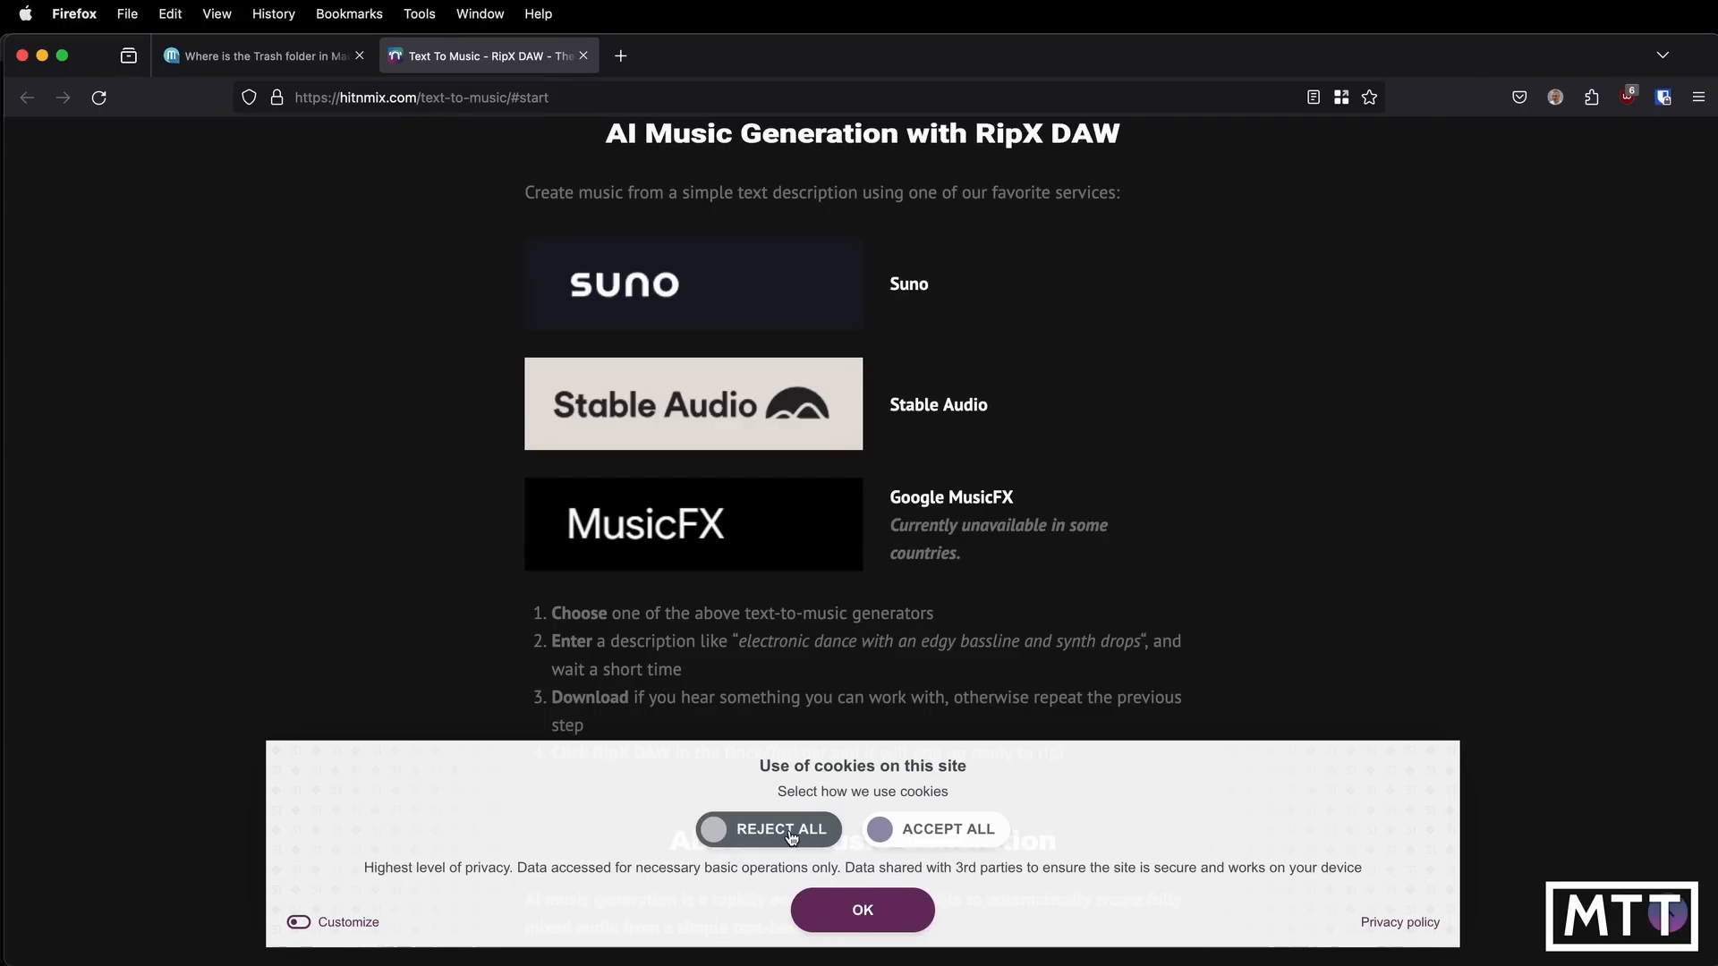
Save the cookie choice on the hitnmix.com Text To Music page in Firefox and review the AI music generators and instructions
left_click(875, 911)
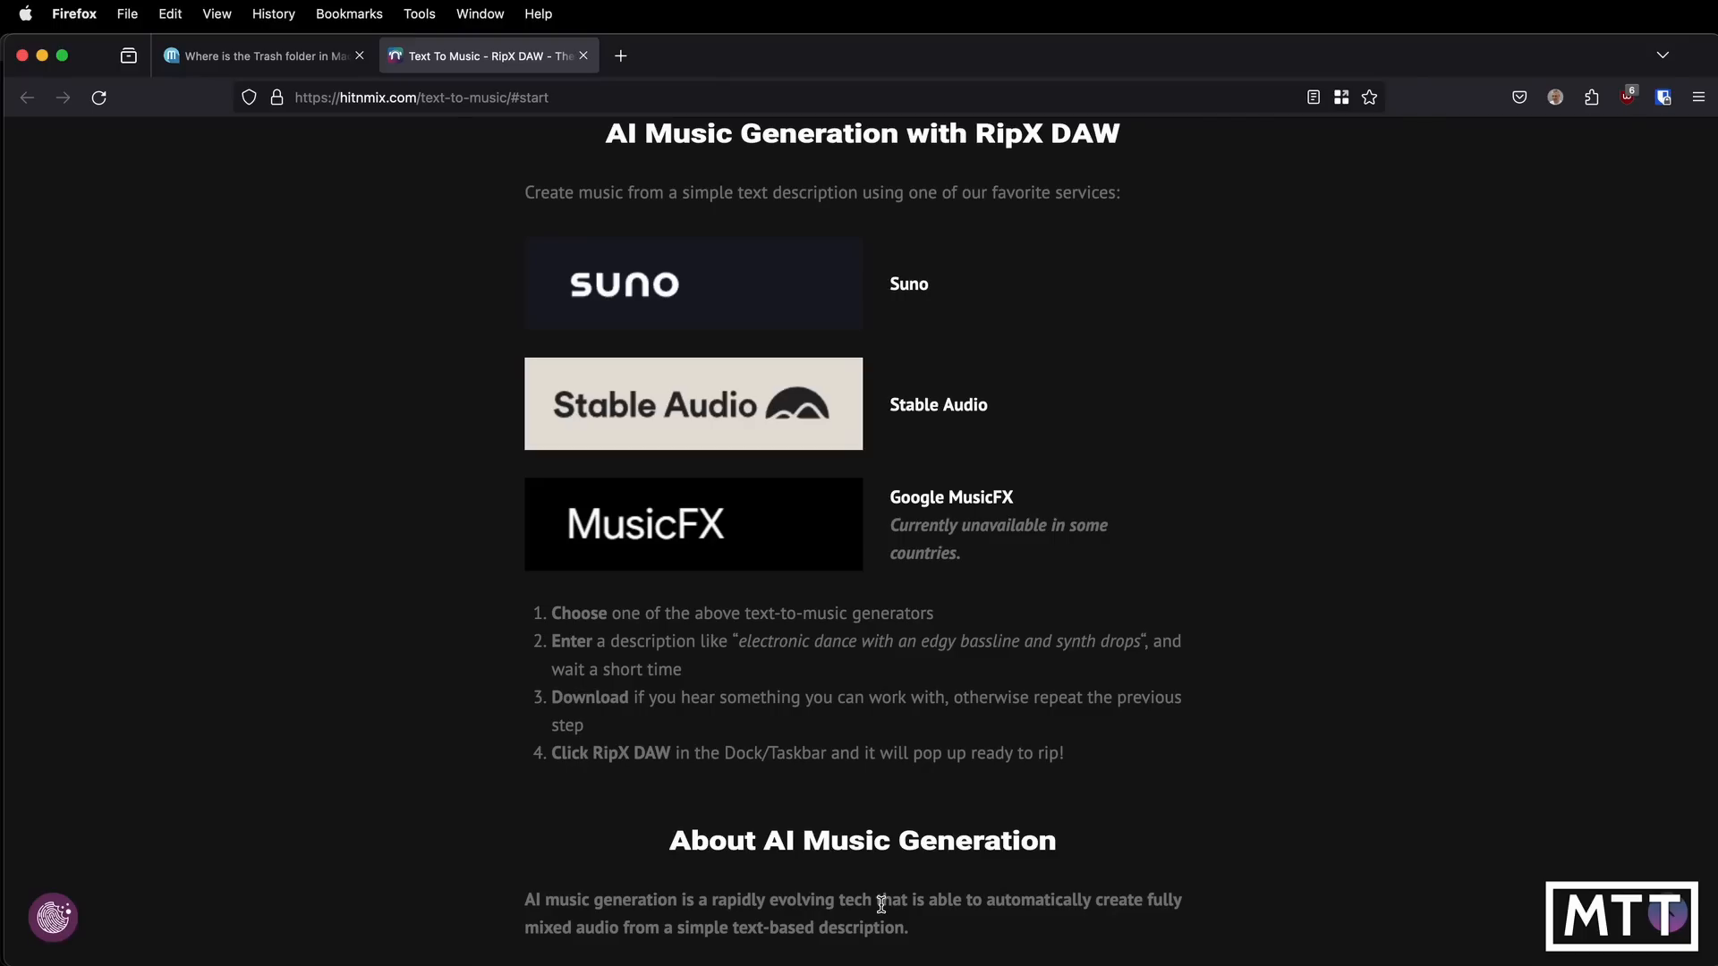
scroll(882, 904, "down", 1)
scroll(882, 904, "up", 5)
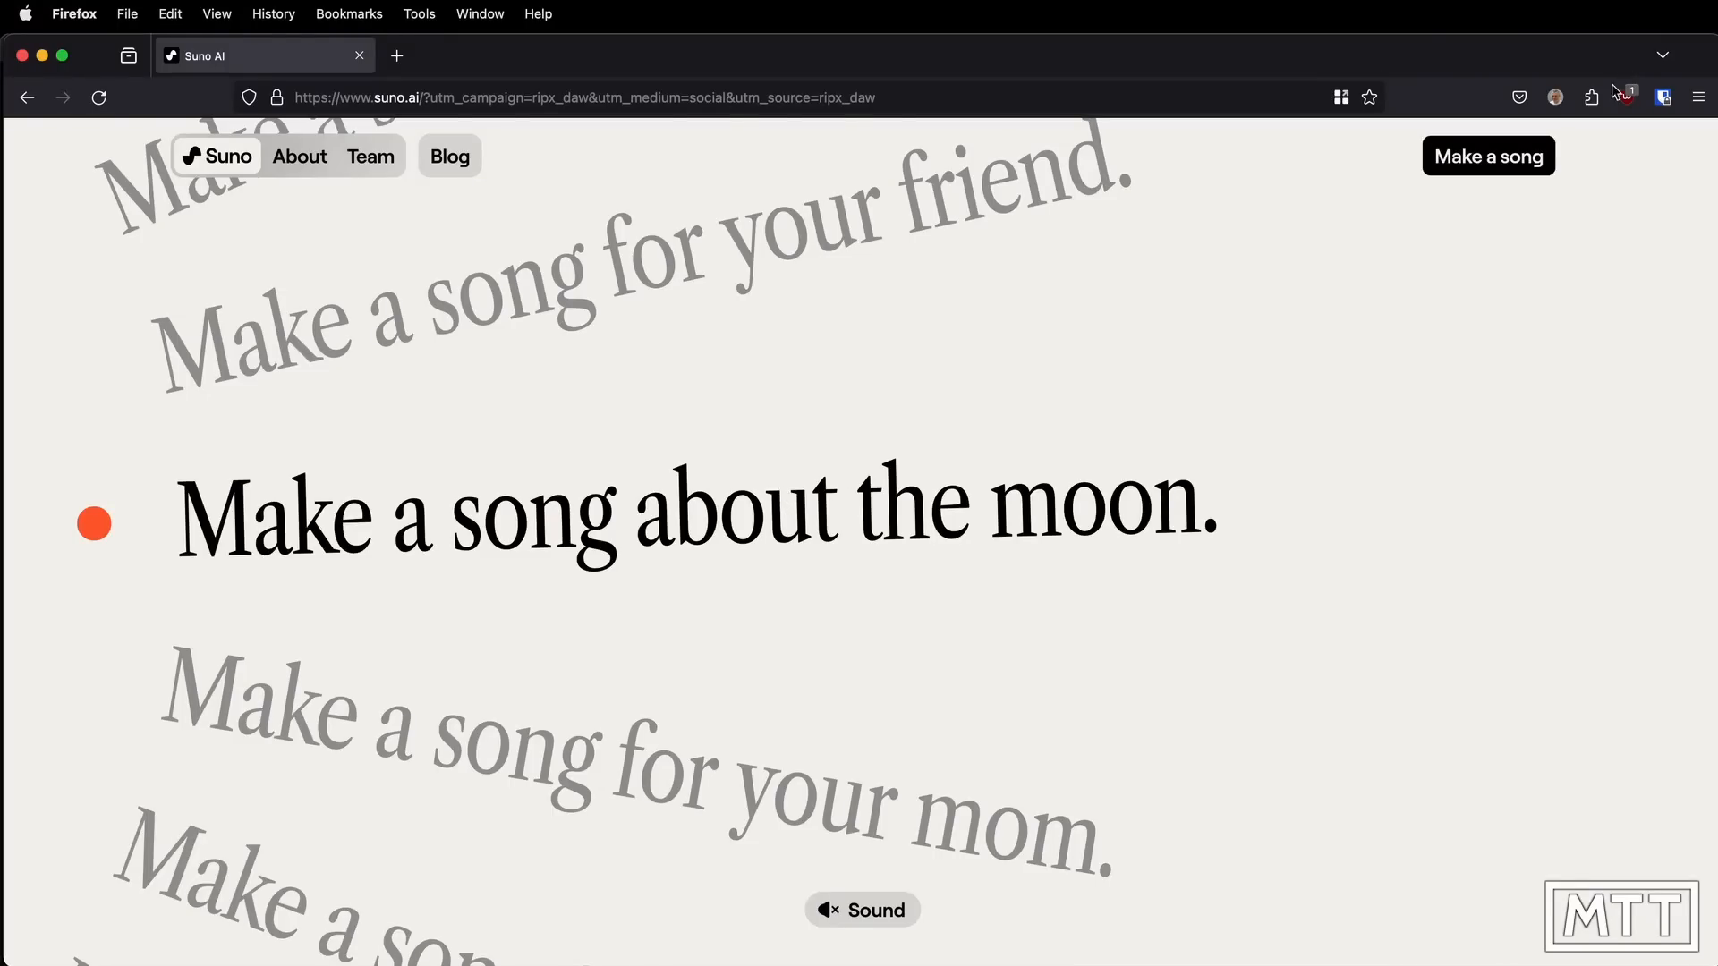
Open the Suno web app's song creation page, signing in with a Microsoft account
left_click(1488, 157)
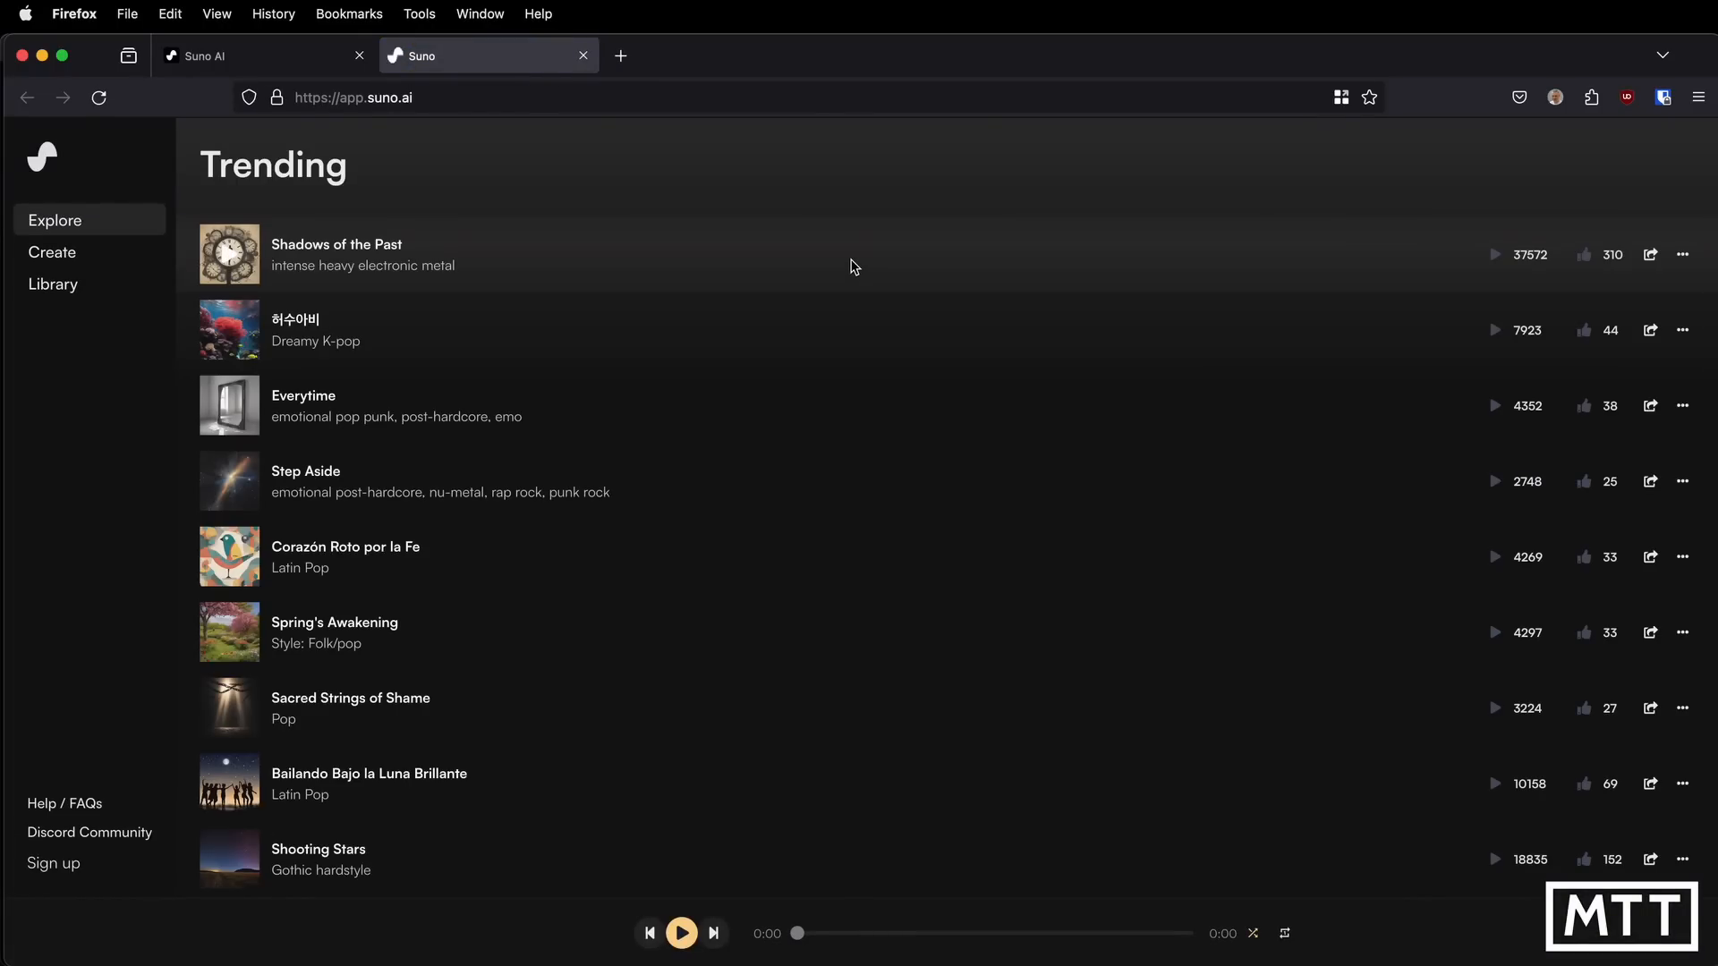
left_click(101, 257)
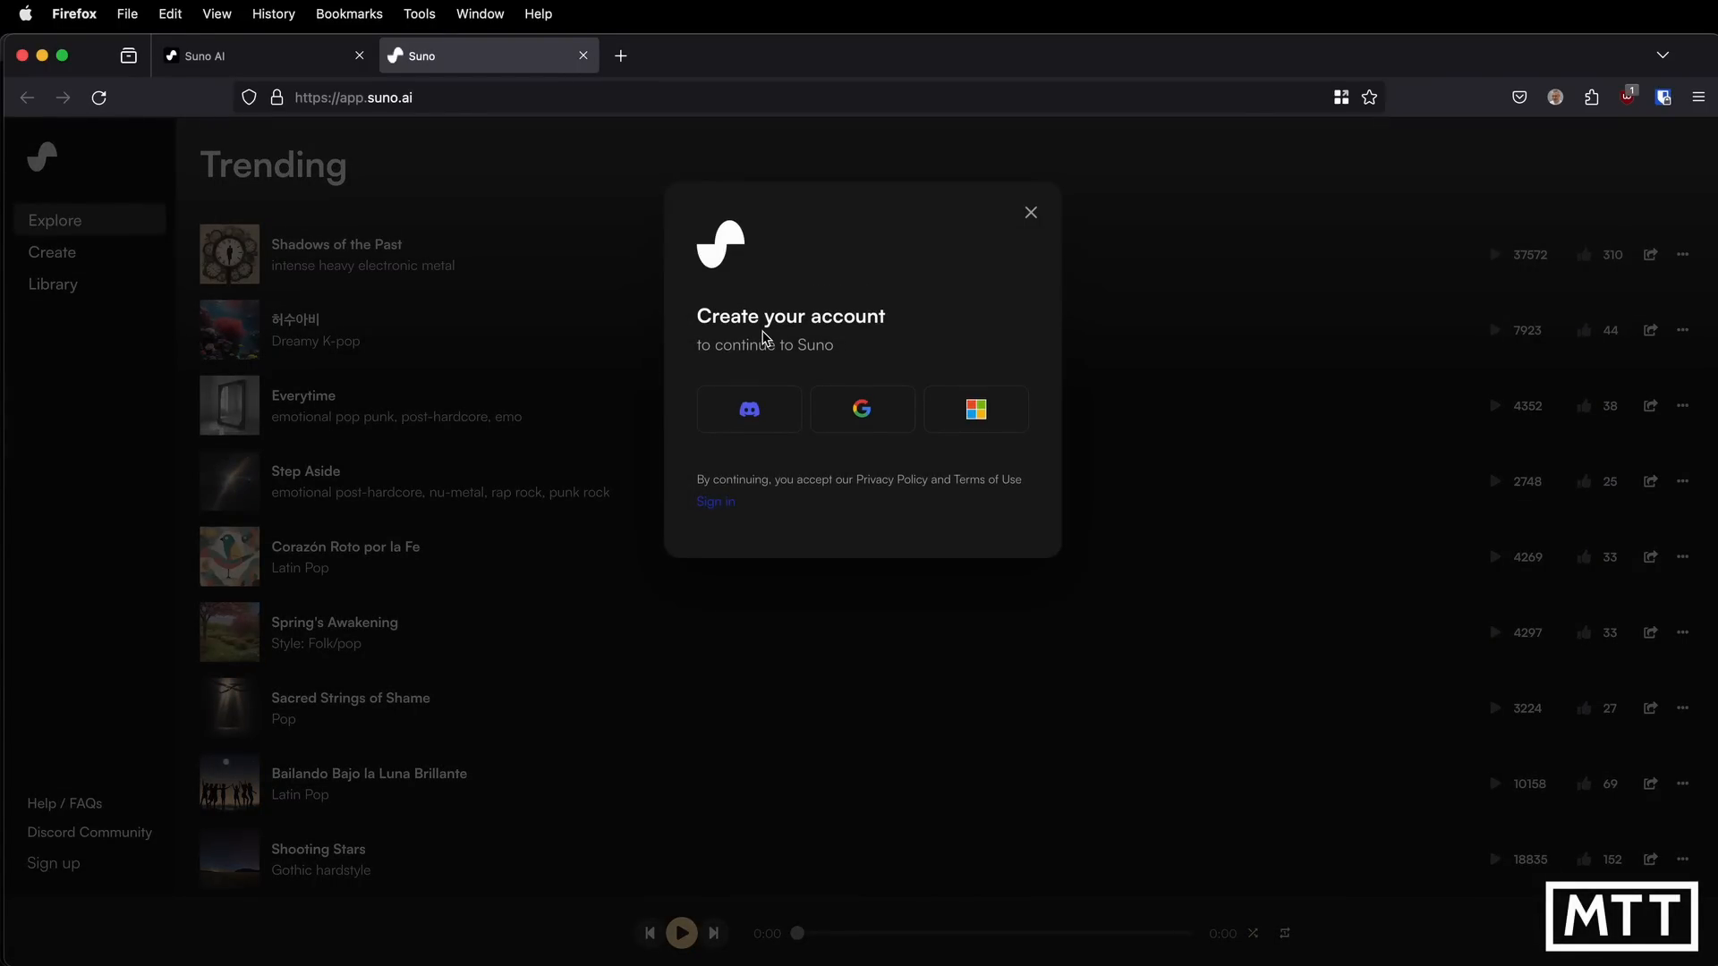
left_click(943, 413)
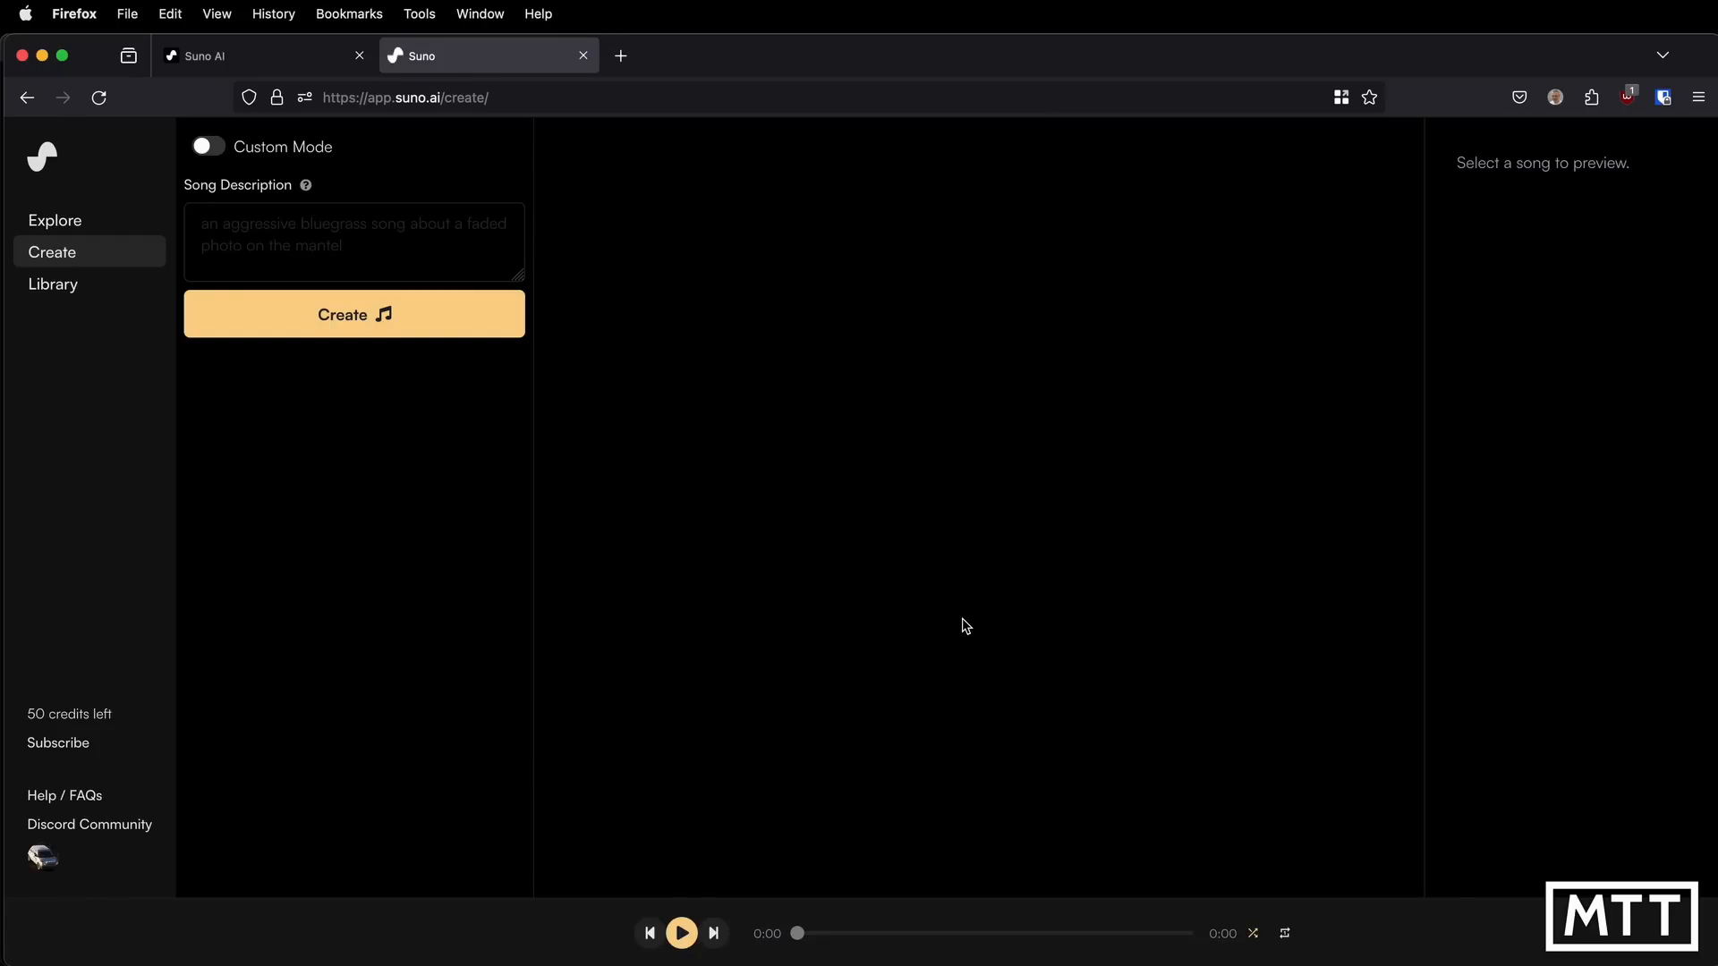
Enter the song description "An uptempo 1990s House Track with Synth Stabs, Offbeat Bass and syncopated percussion"
left_click(386, 231)
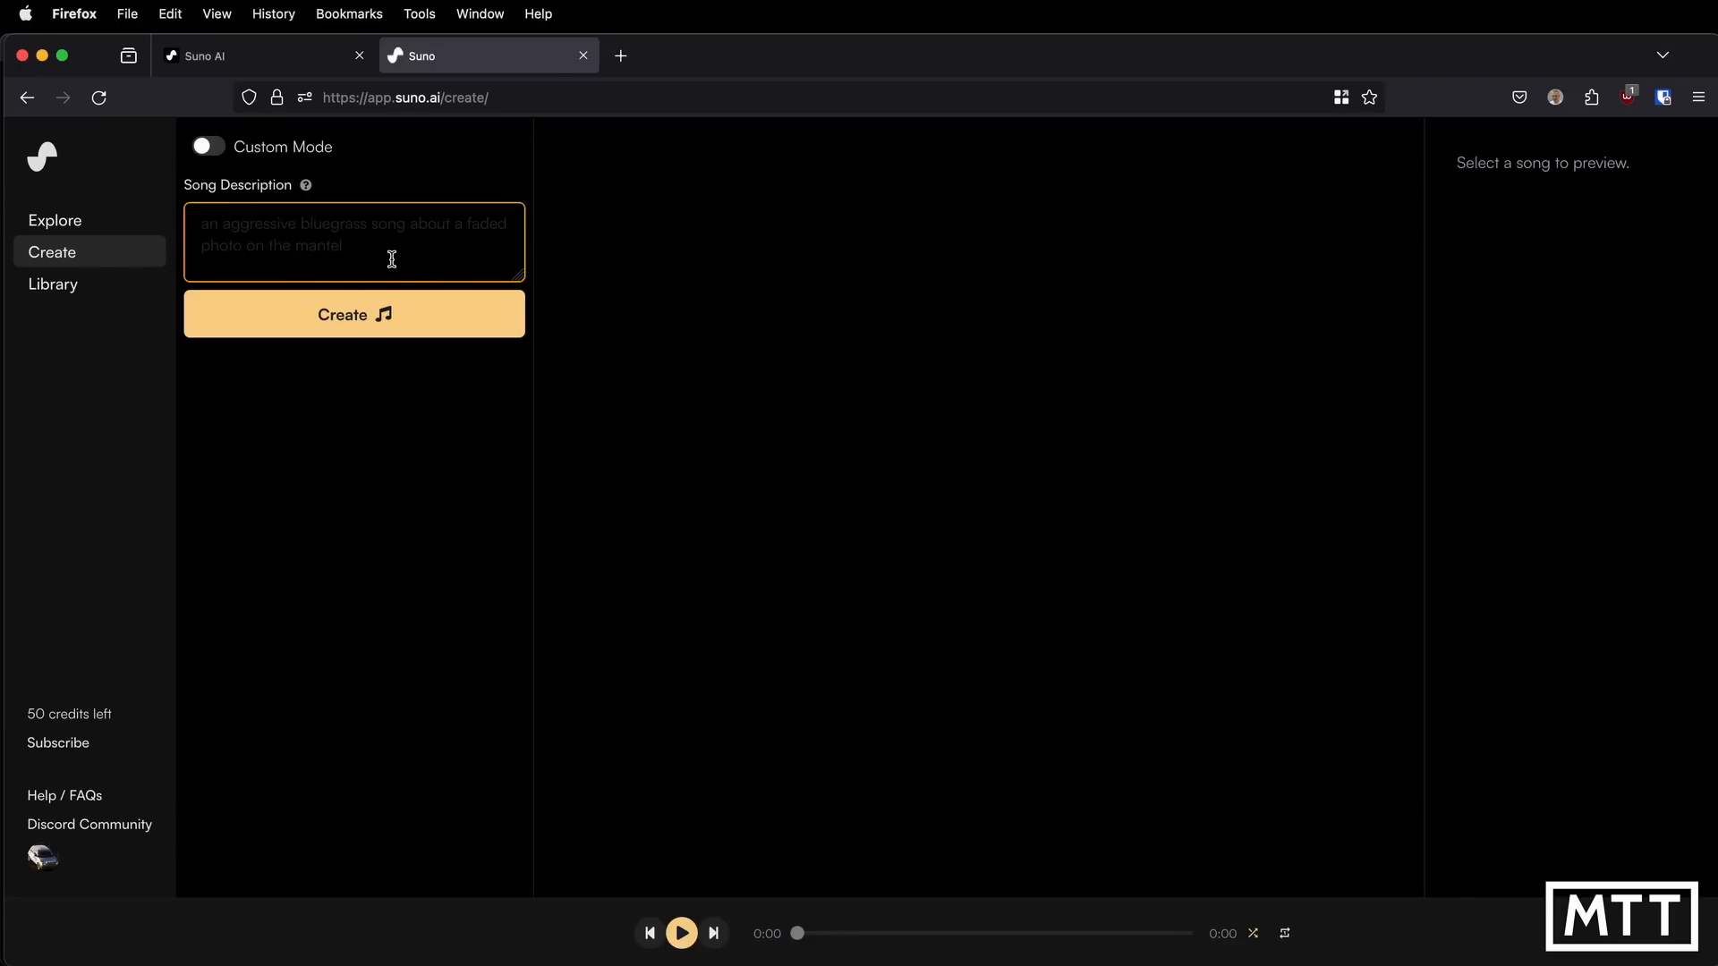
type("A")
type("unp")
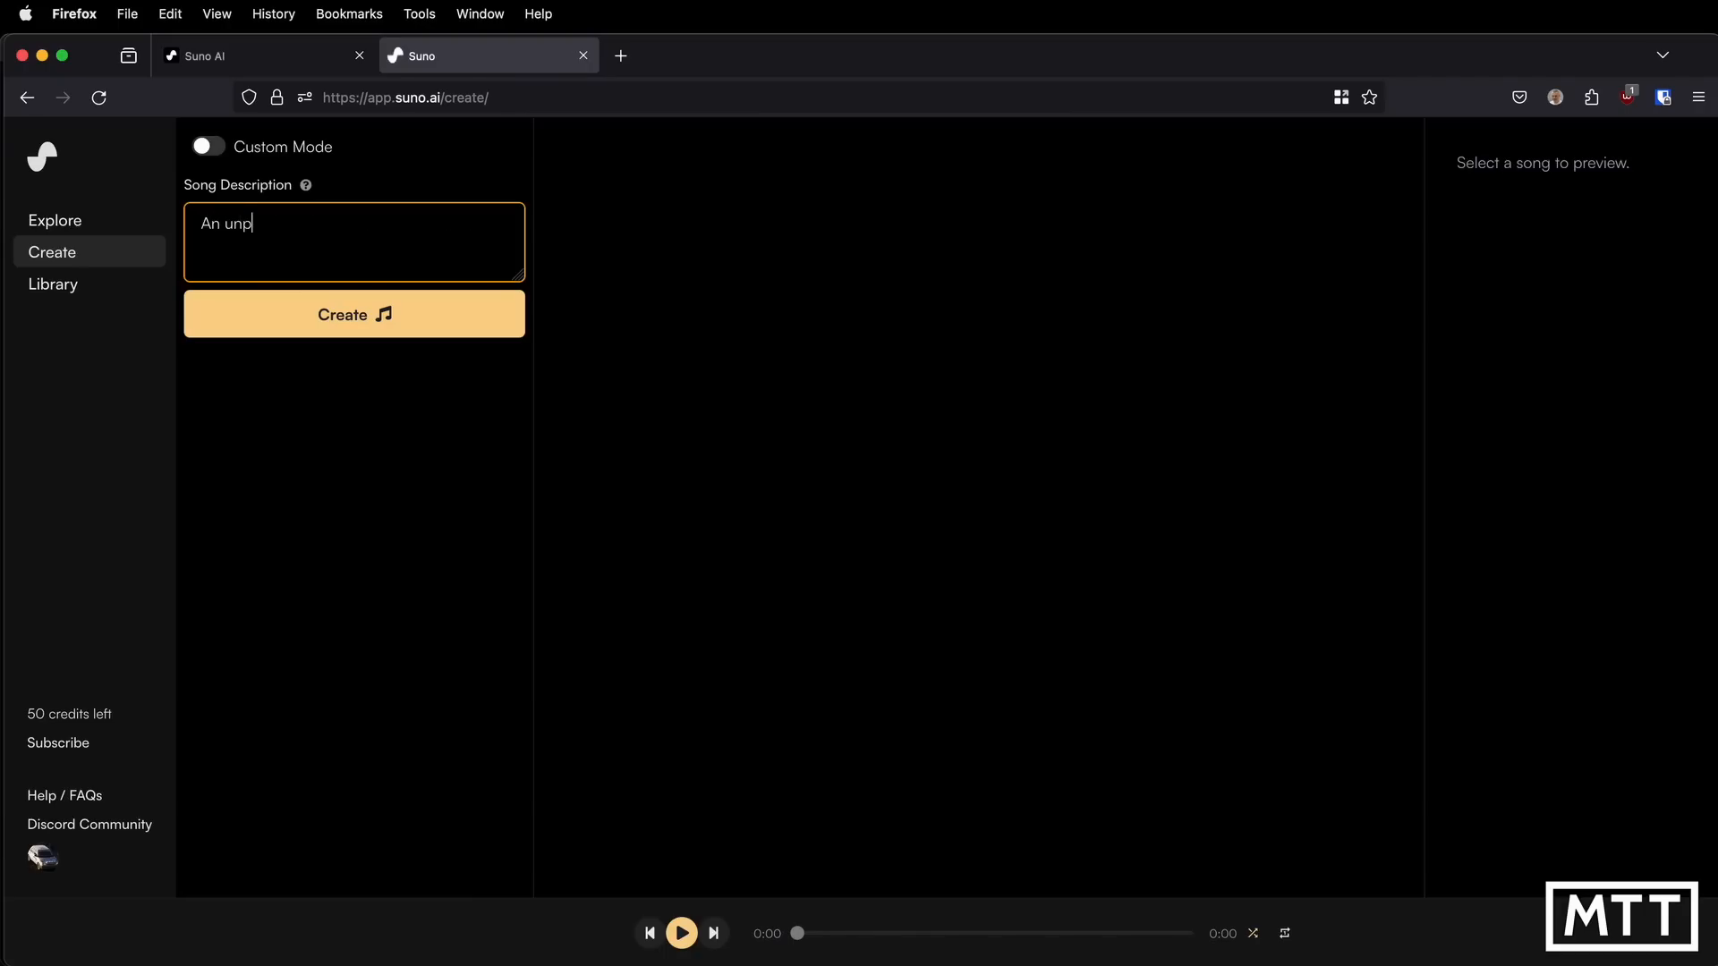
key("BackSpace")
key("BackSpace")
type("ptempo")
key("BackSpace")
type("po 1990s House Track with")
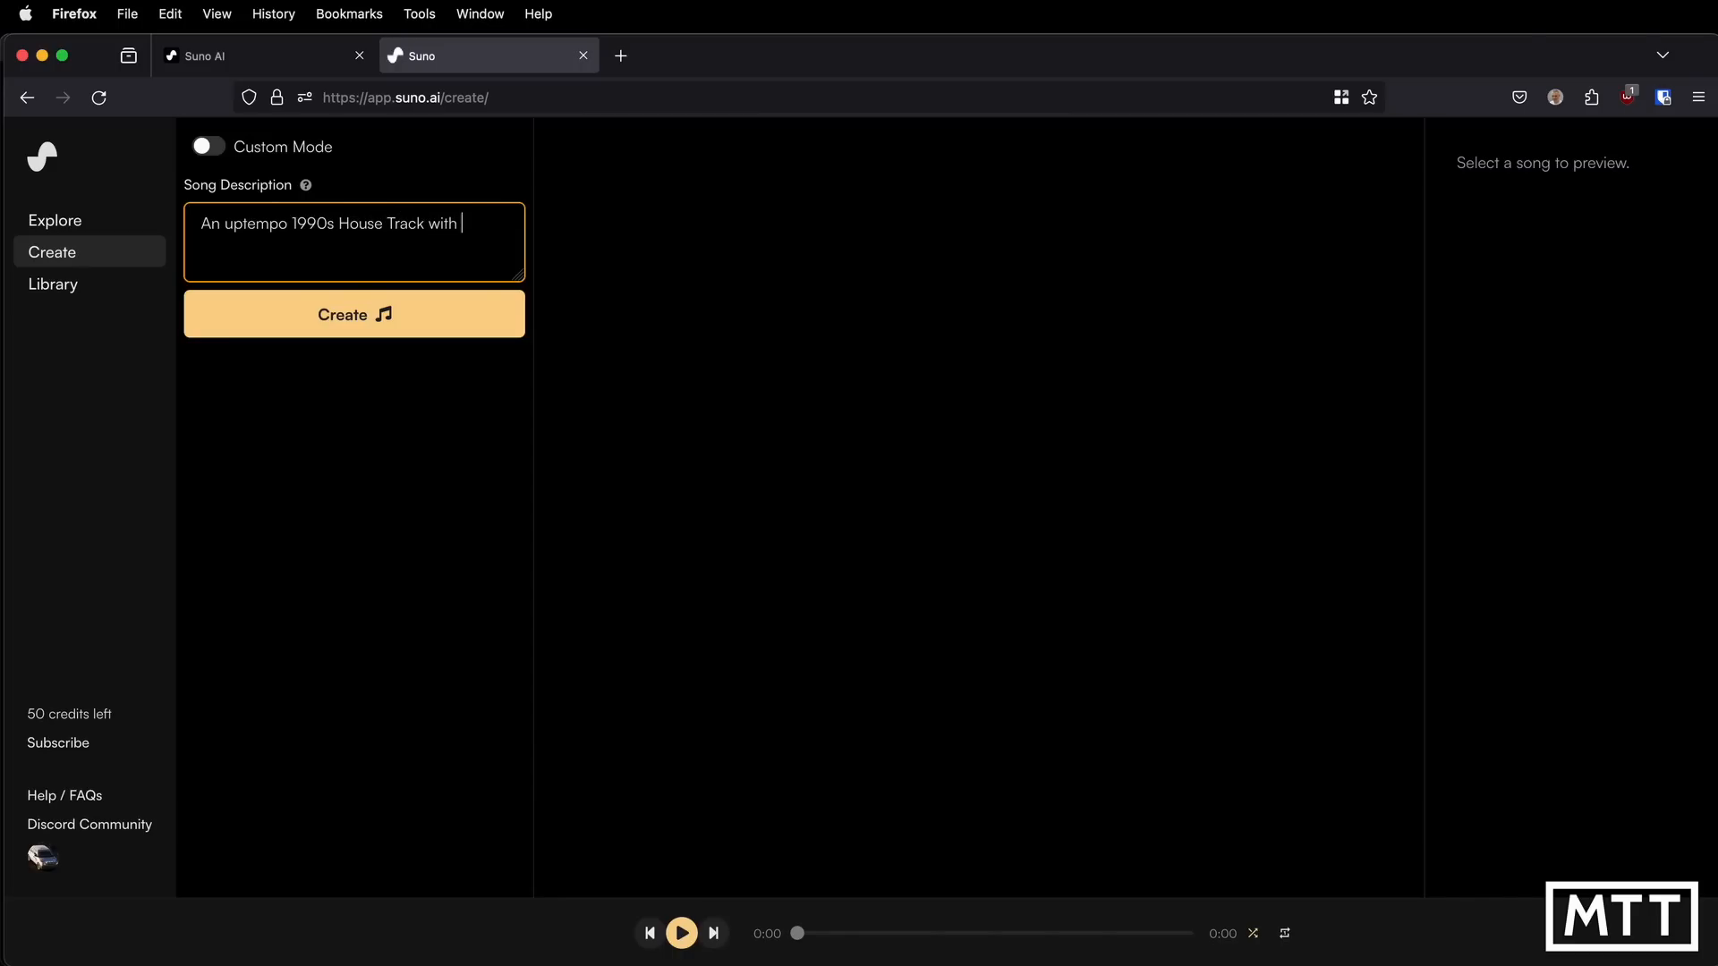
type(" Synth Stabs, Offbeat Bass a")
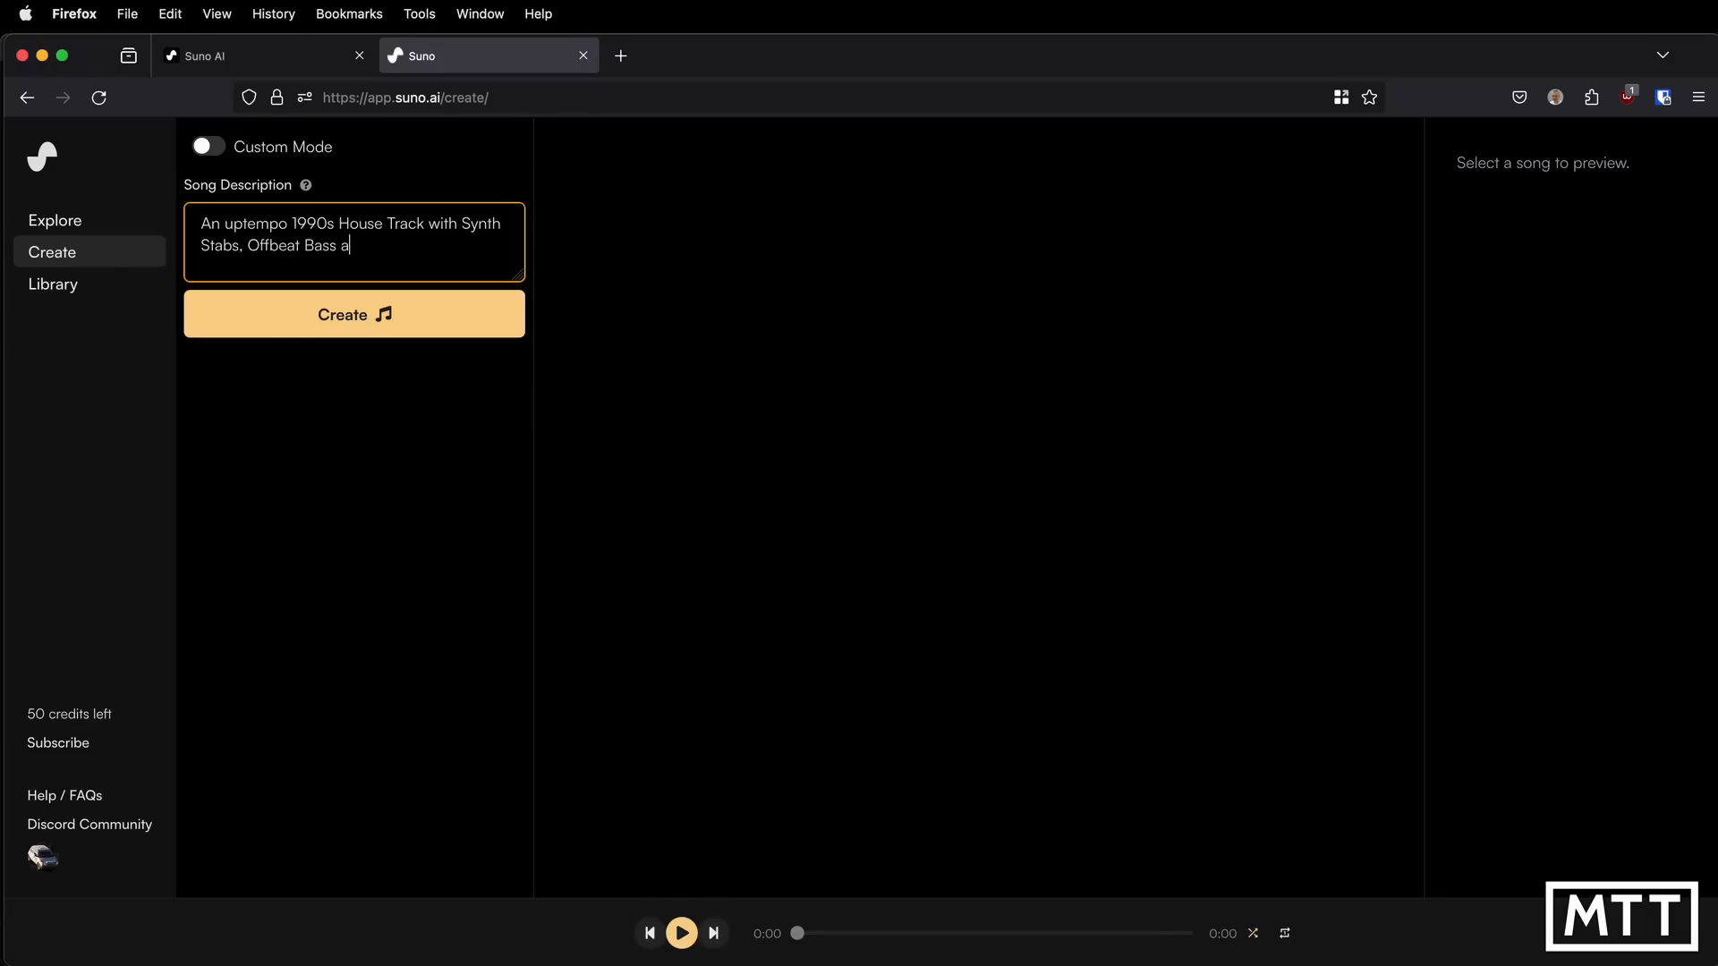
type("nd syncopated percussion")
Copy the whole song description to the clipboard and generate songs from it
key("super+a")
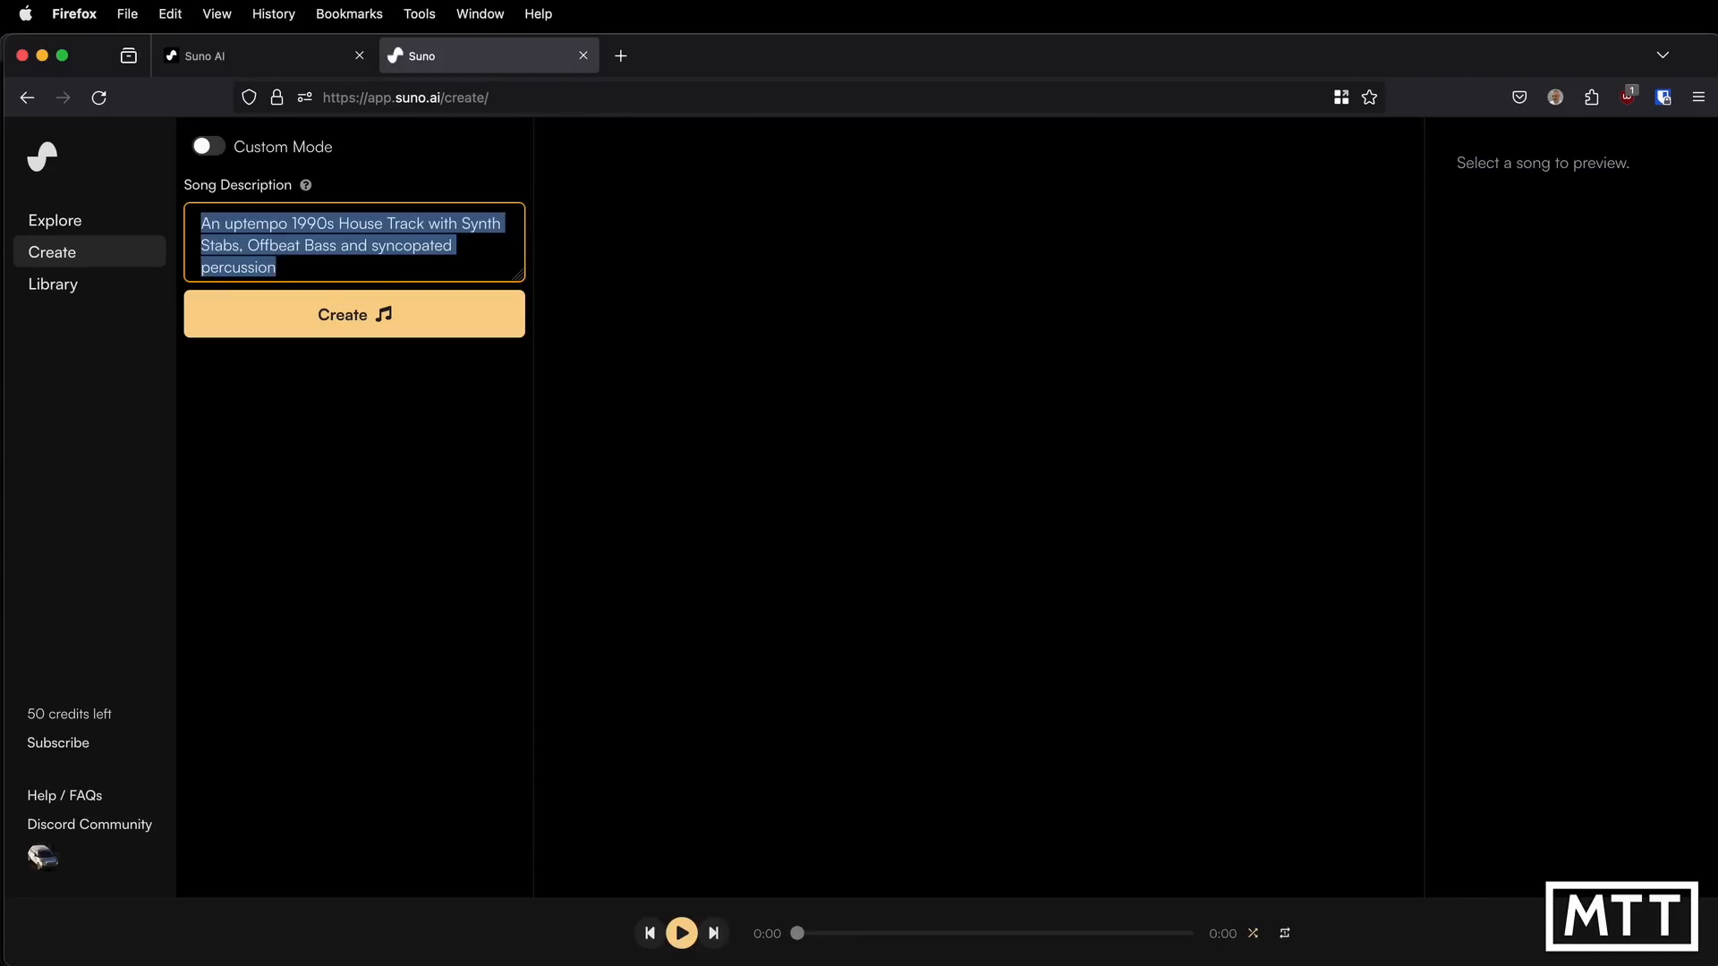
key("super+c")
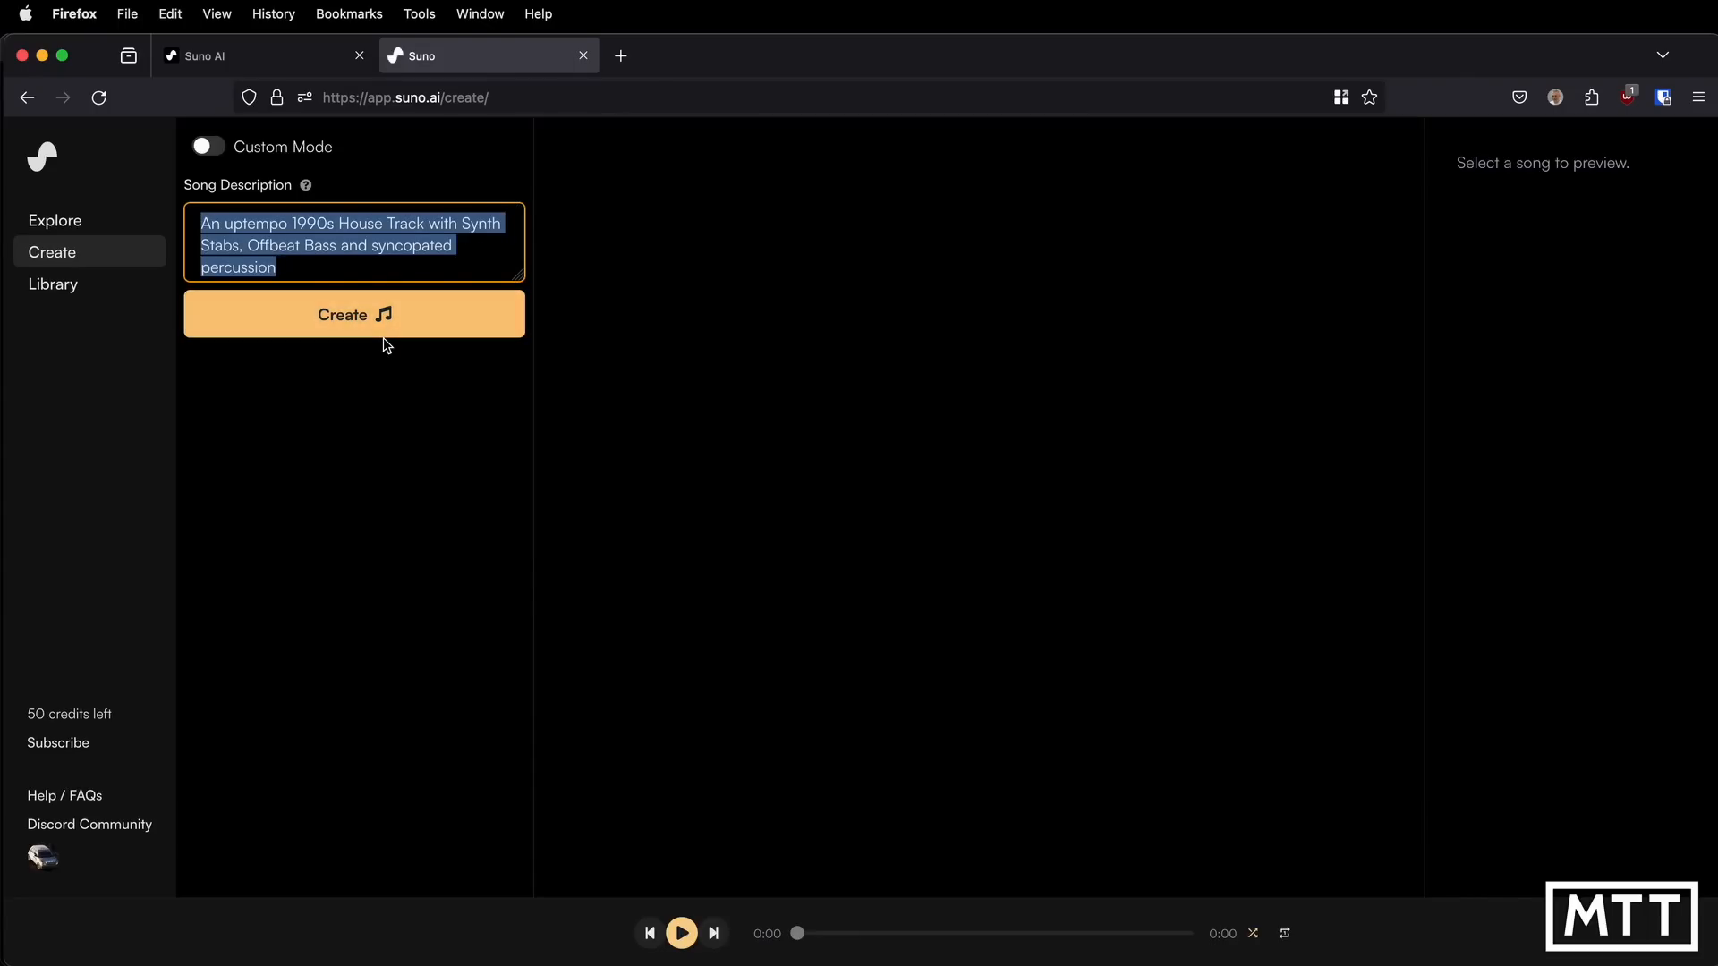
left_click(377, 353)
left_click(373, 316)
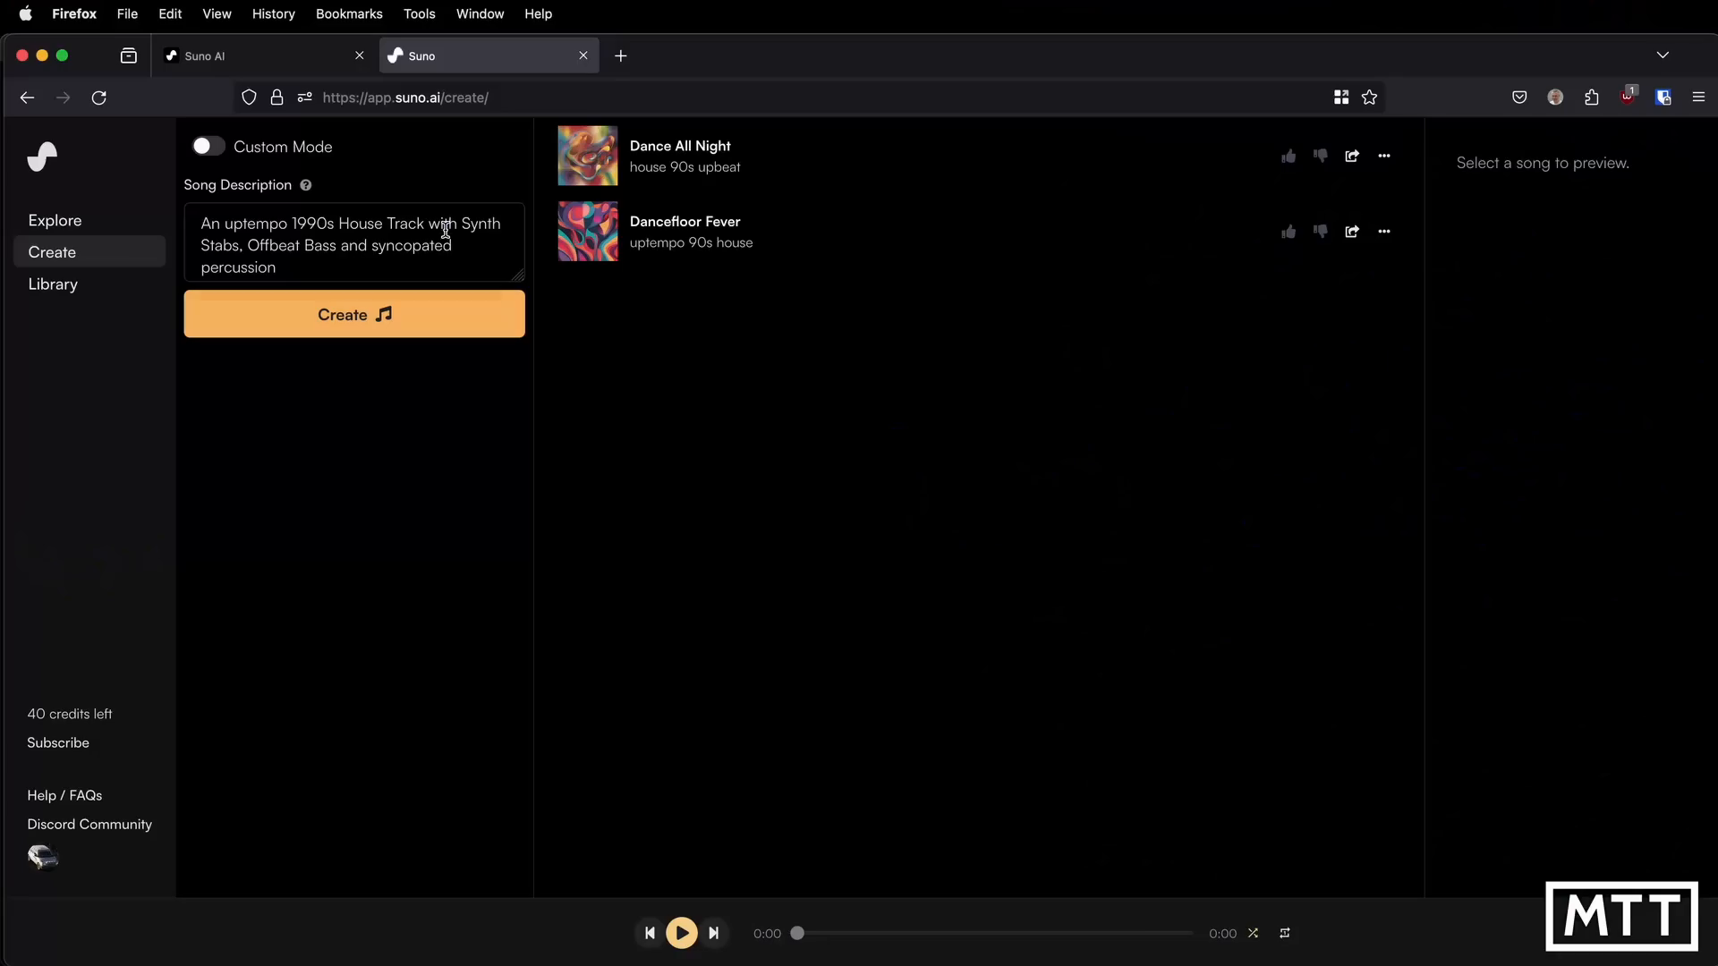
Play the generated songs Dance All Night and Dancefloor Fever and review the lyrics of Dancefloor Fever
left_click(588, 158)
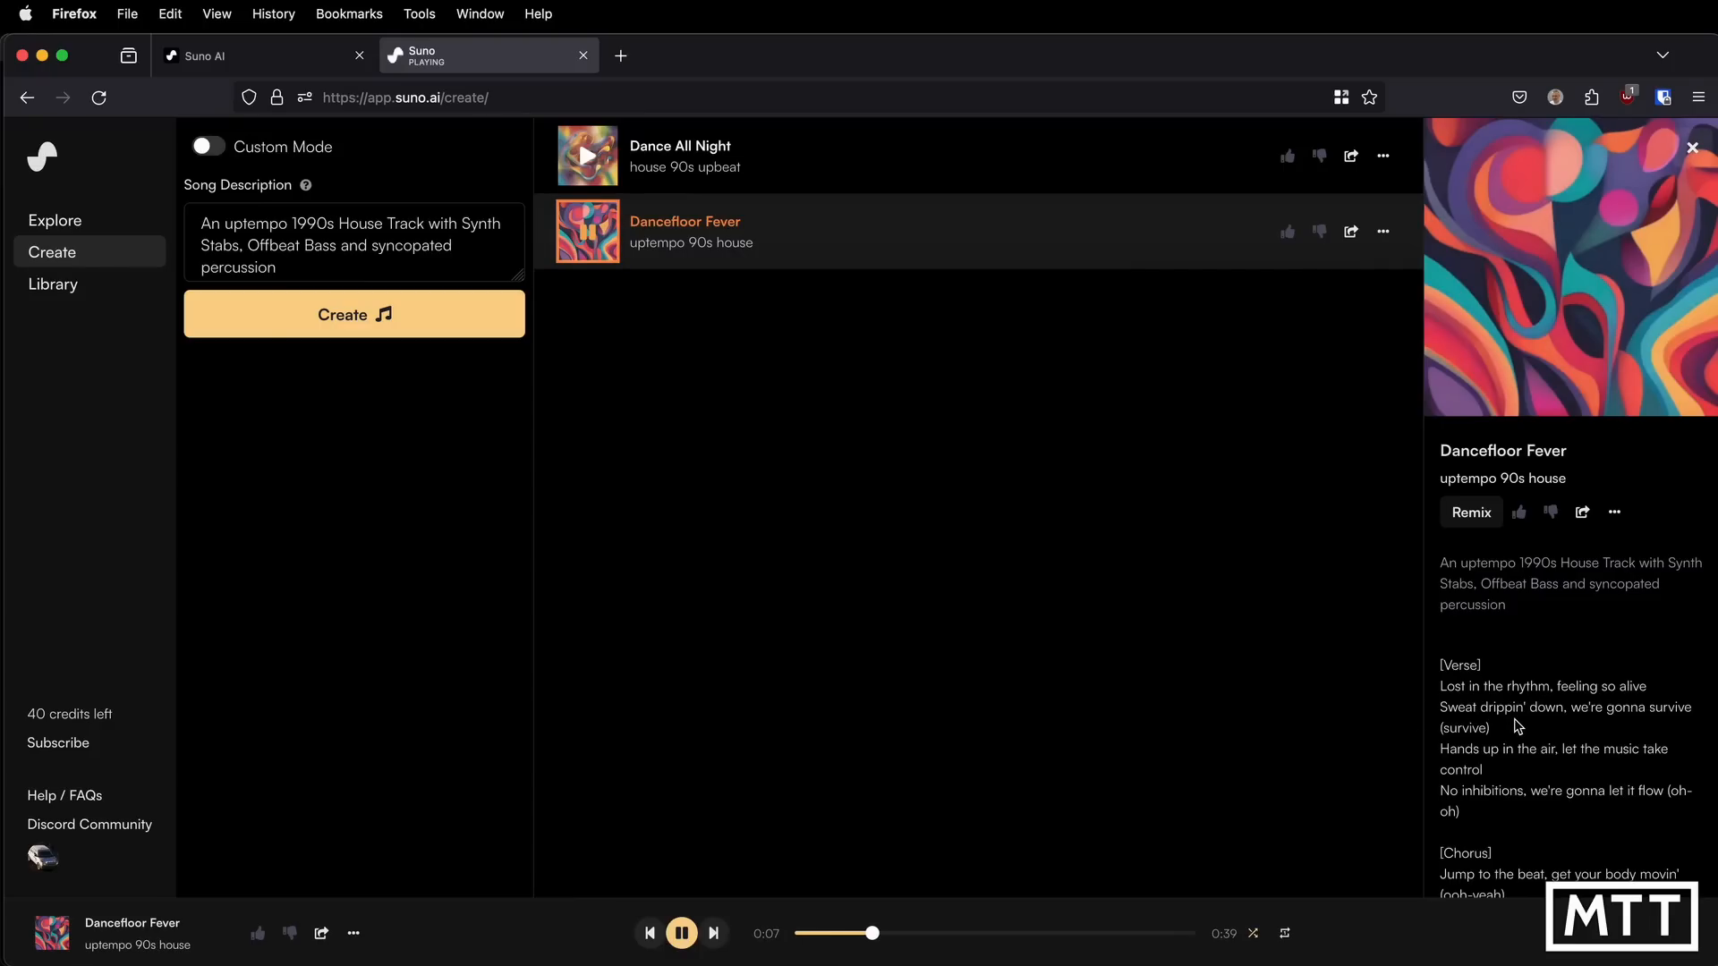
scroll(1519, 726, "down", 3)
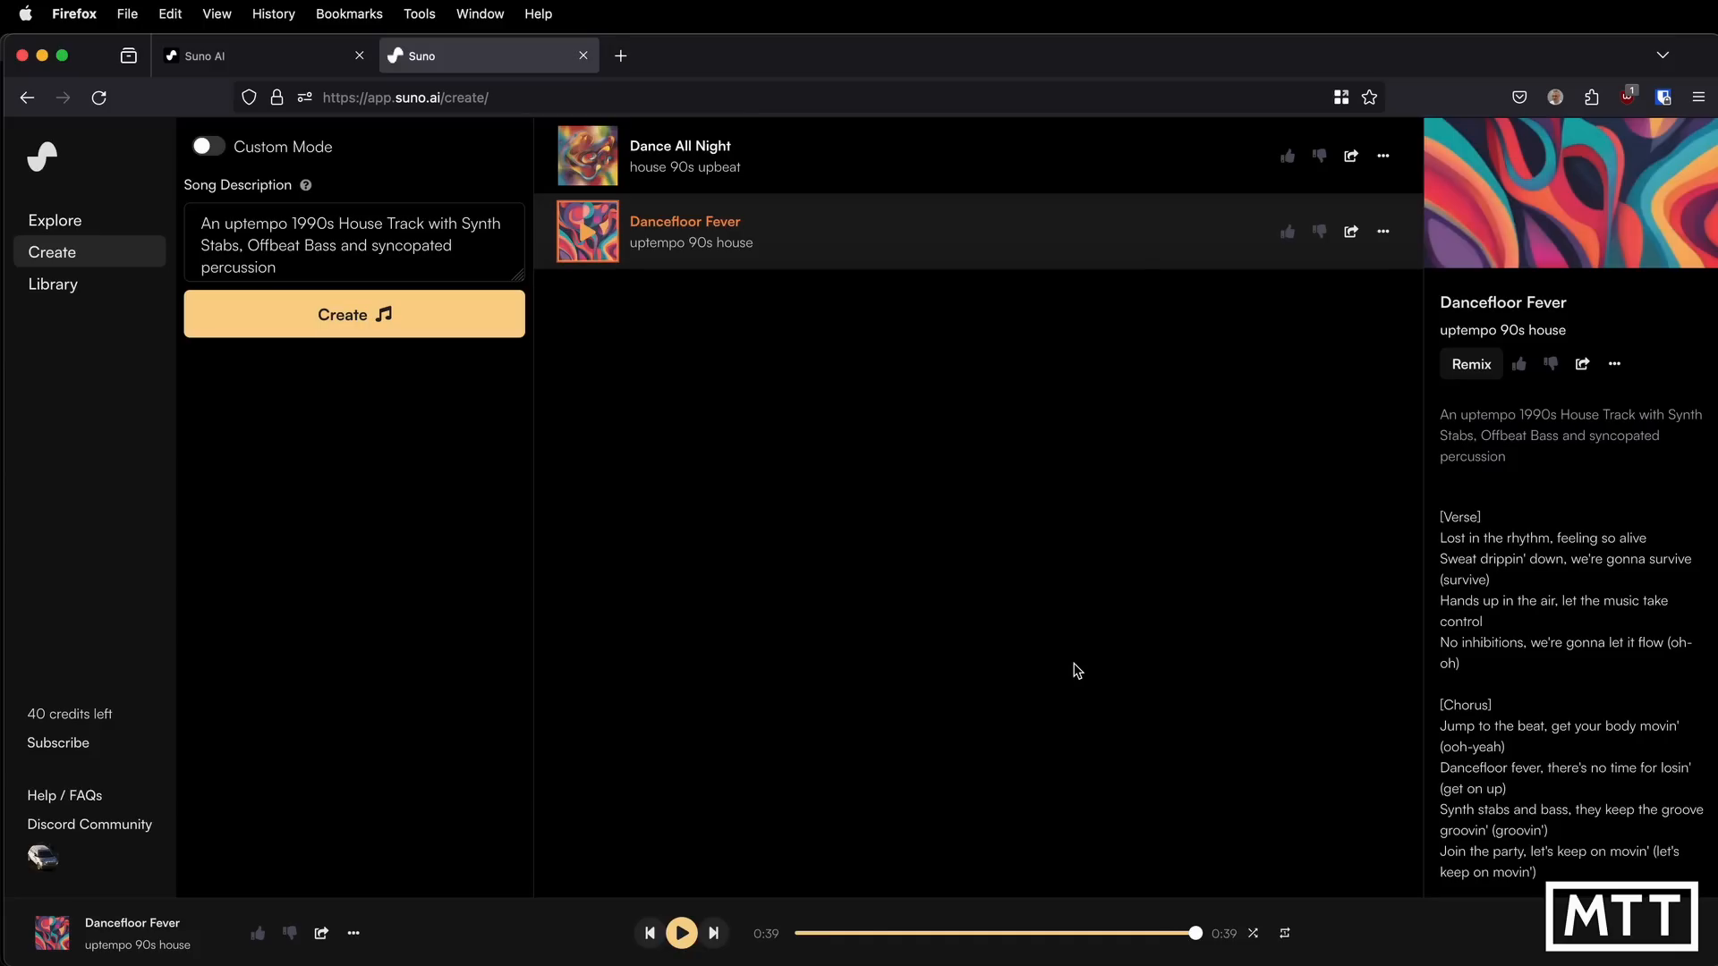
Remix Dancefloor Fever, replacing the last verse line with "Music Tech Tuition Who oooah oh oh oh"
mouse_move(309, 195)
left_click(1473, 365)
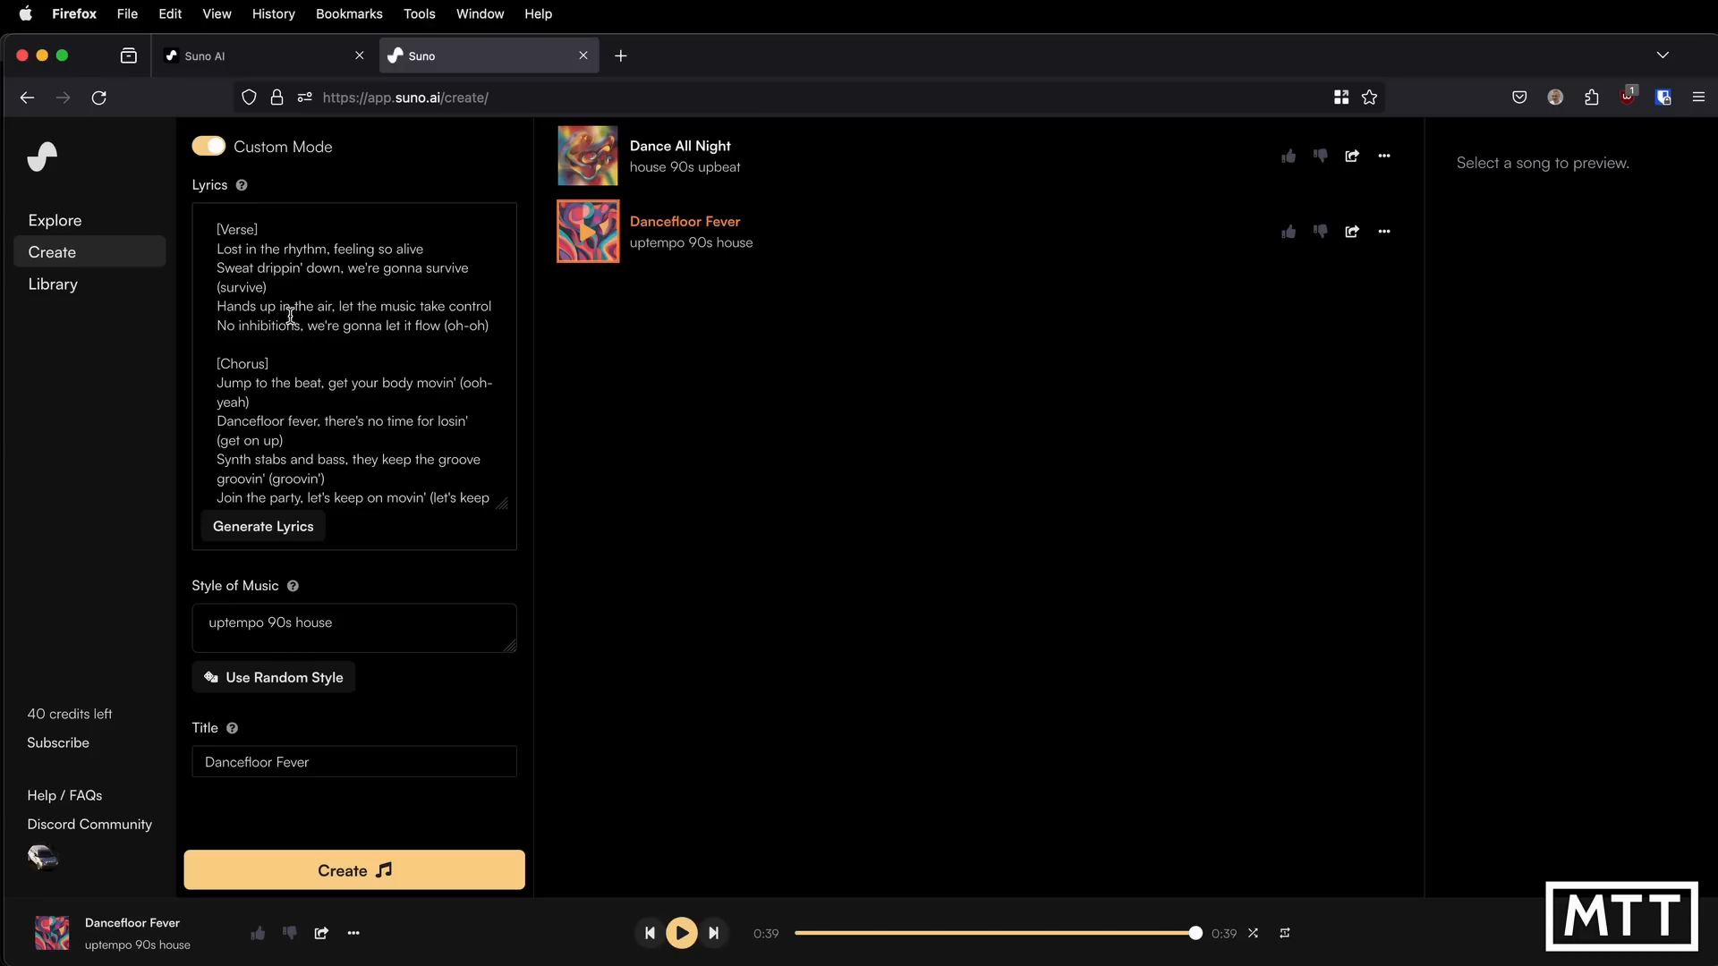
left_click(493, 328)
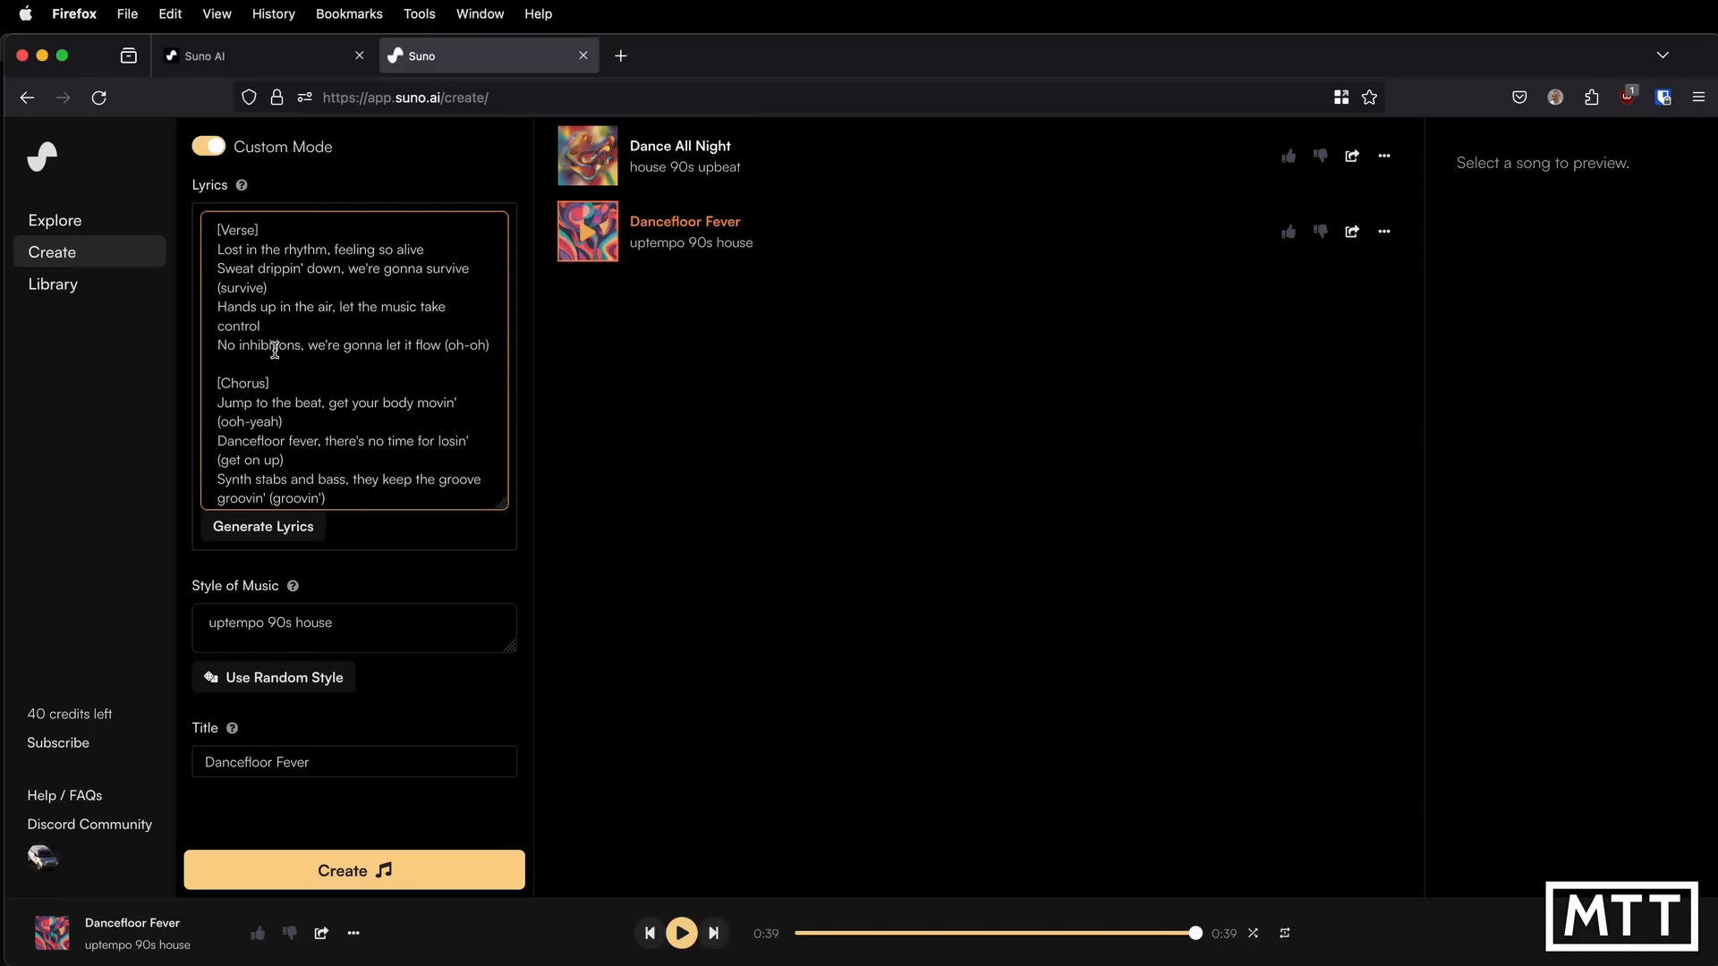
left_click(217, 345, "shift")
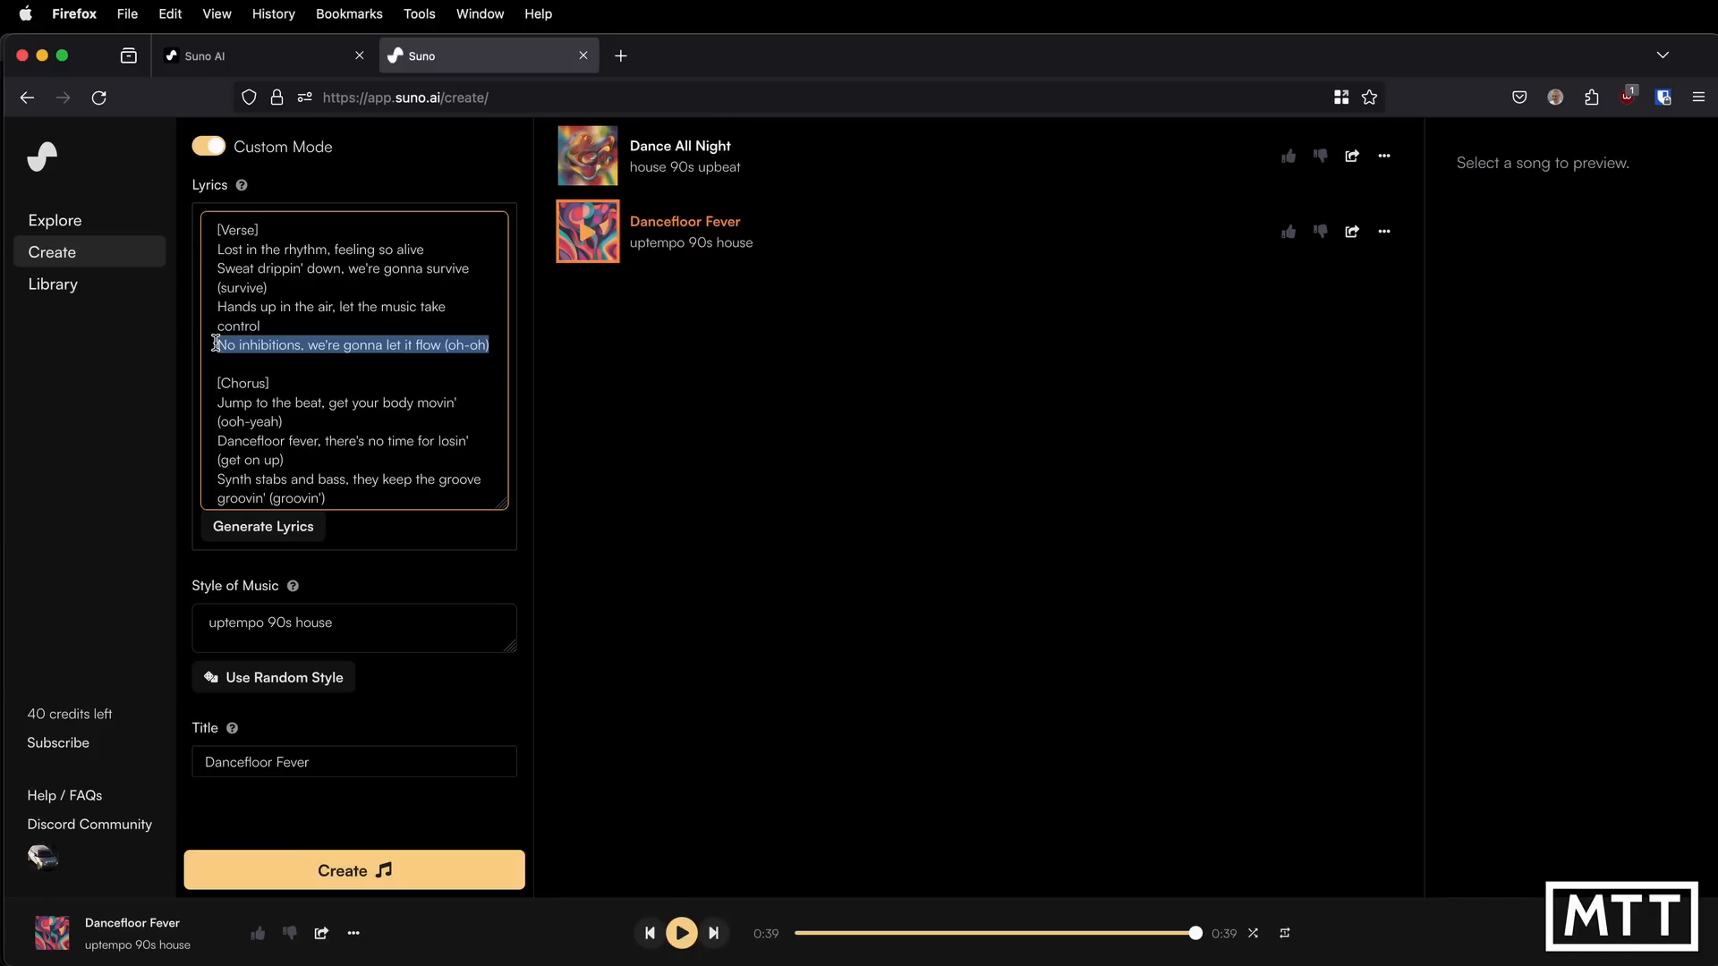
type("Musicte")
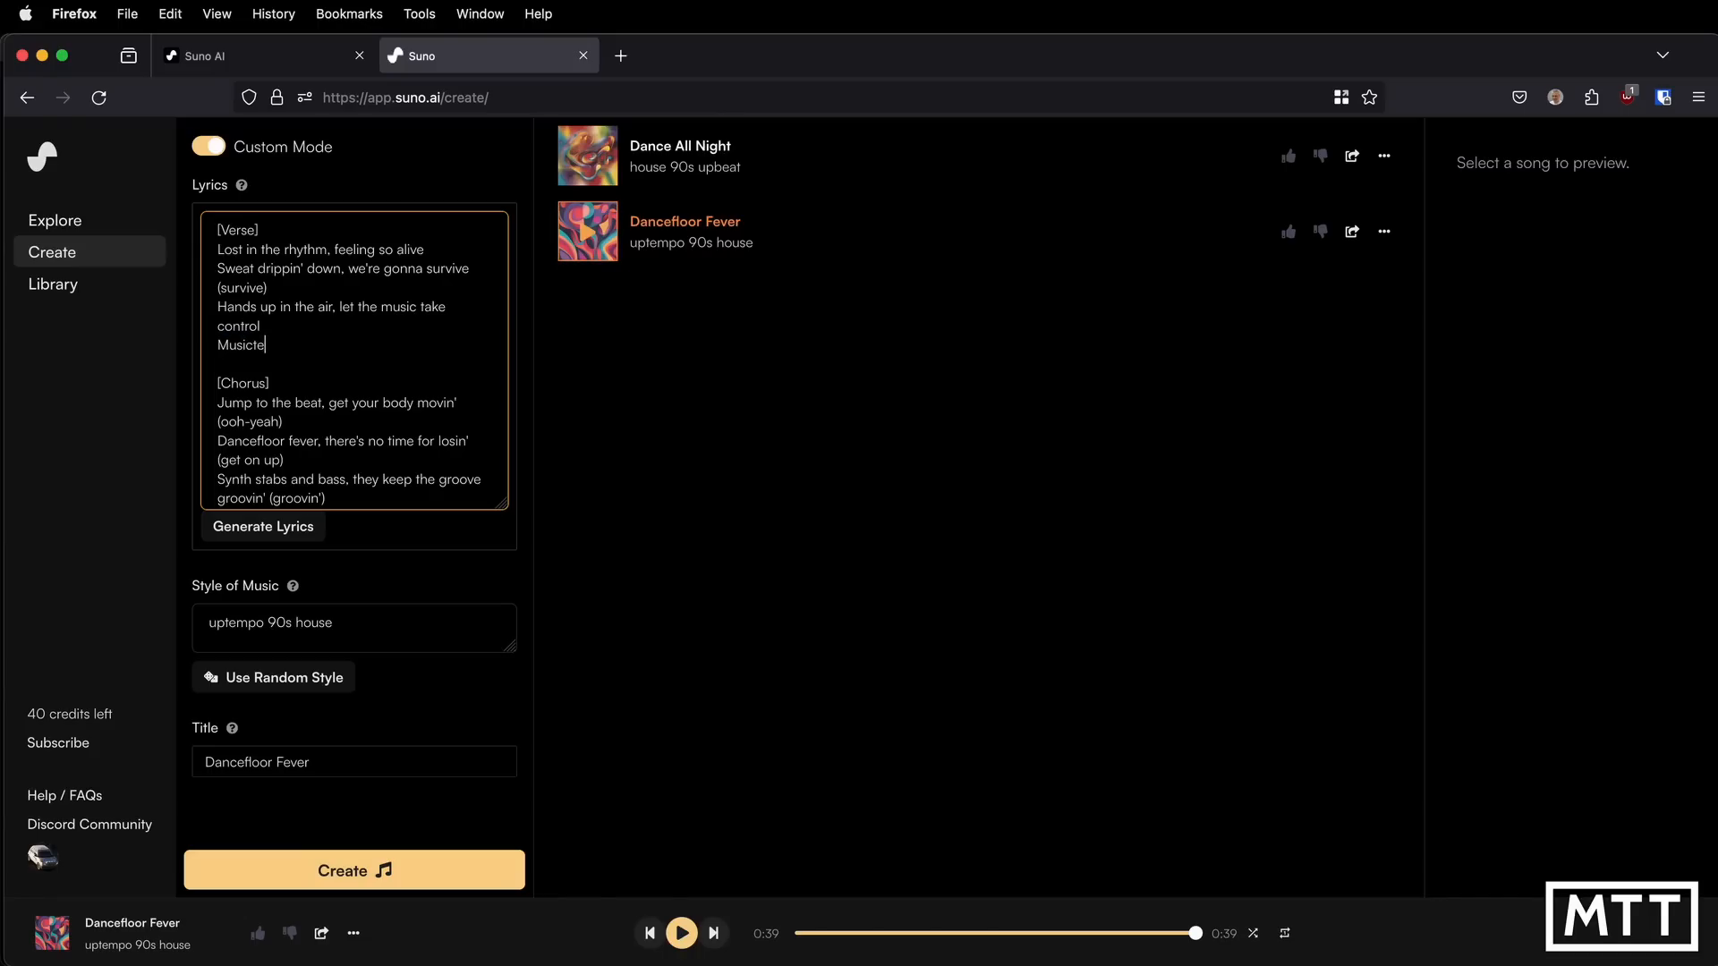
type("ch tu")
key("BackSpace")
key("BackSpace")
key("BackSpace")
key("BackSpace")
key("BackSpace")
key("BackSpace")
type("Tech Su")
key("BackSpace")
key("BackSpace")
type("Tuition Wo")
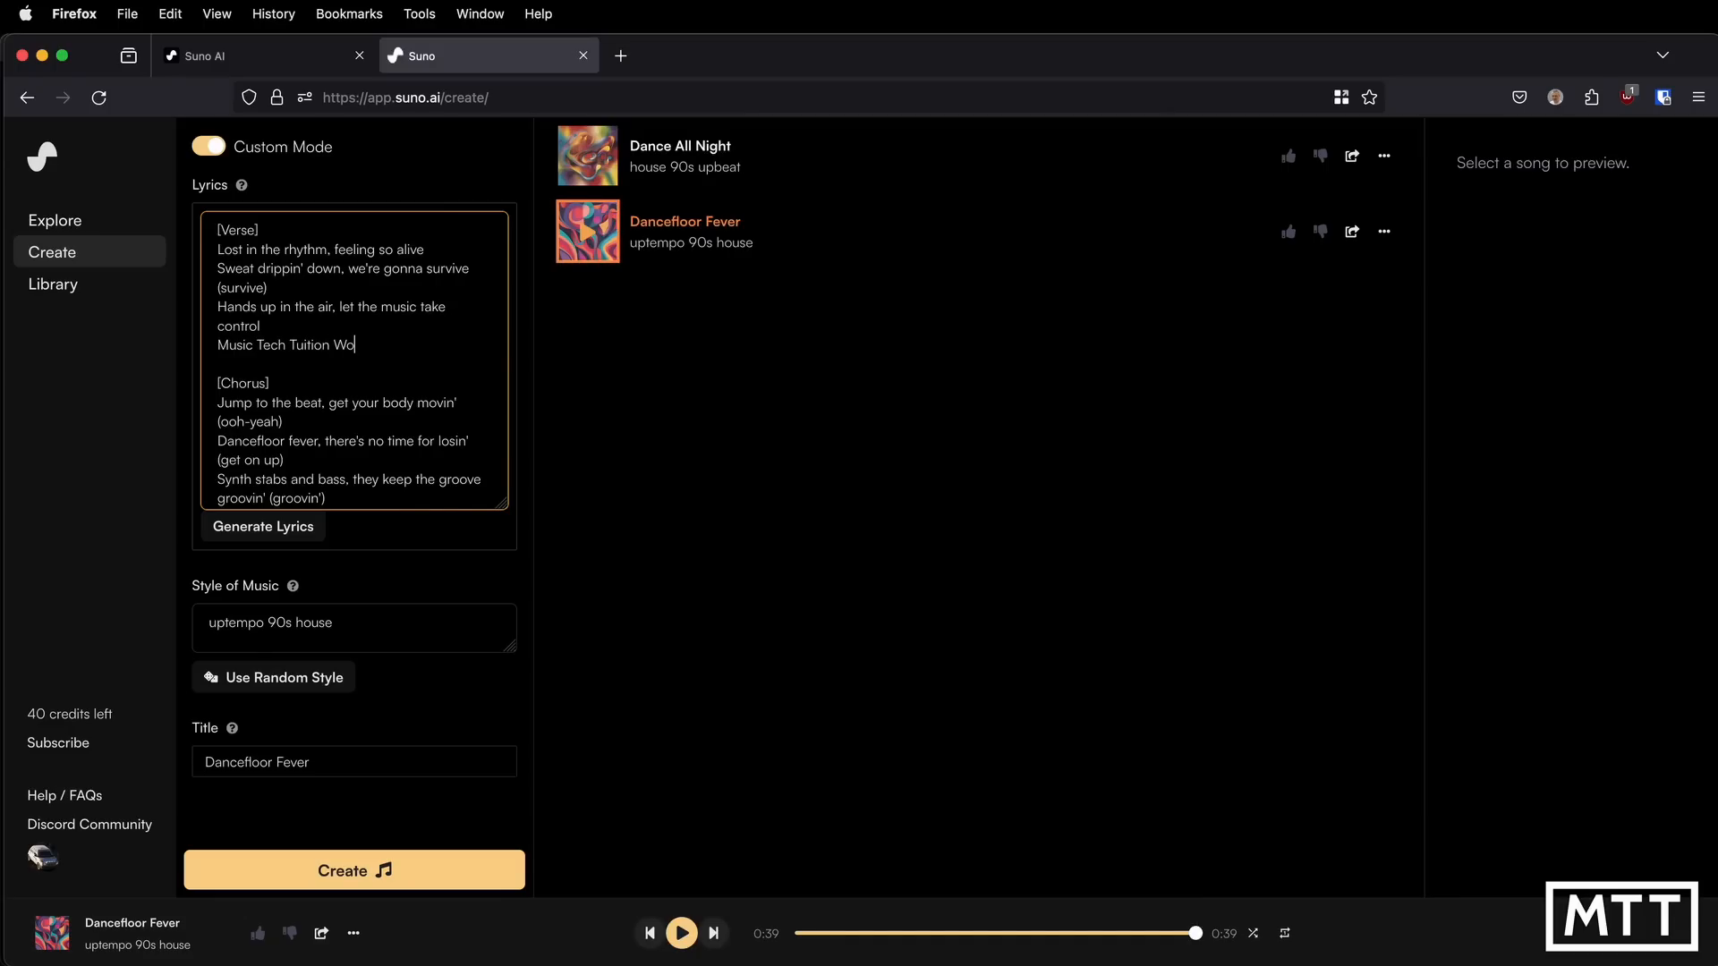
key("BackSpace")
type("ho oooah oh oh oh")
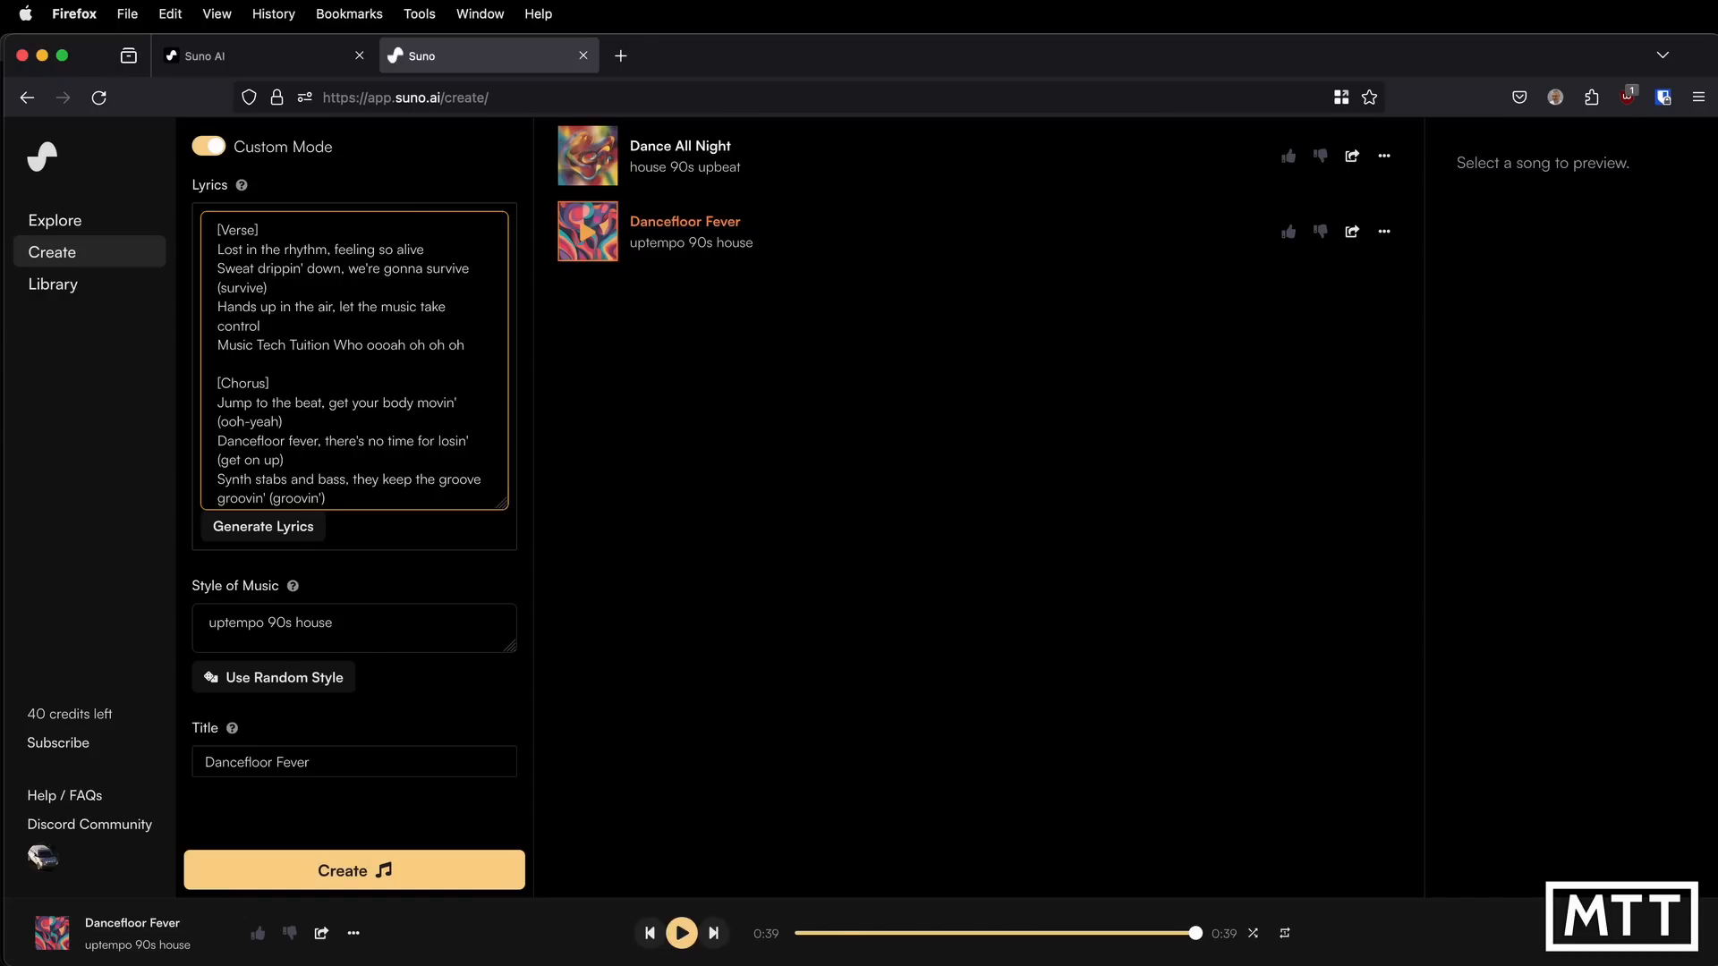
Generate new versions of Dancefloor Fever from the edited lyrics and play both of them
scroll(363, 441, "down", 1)
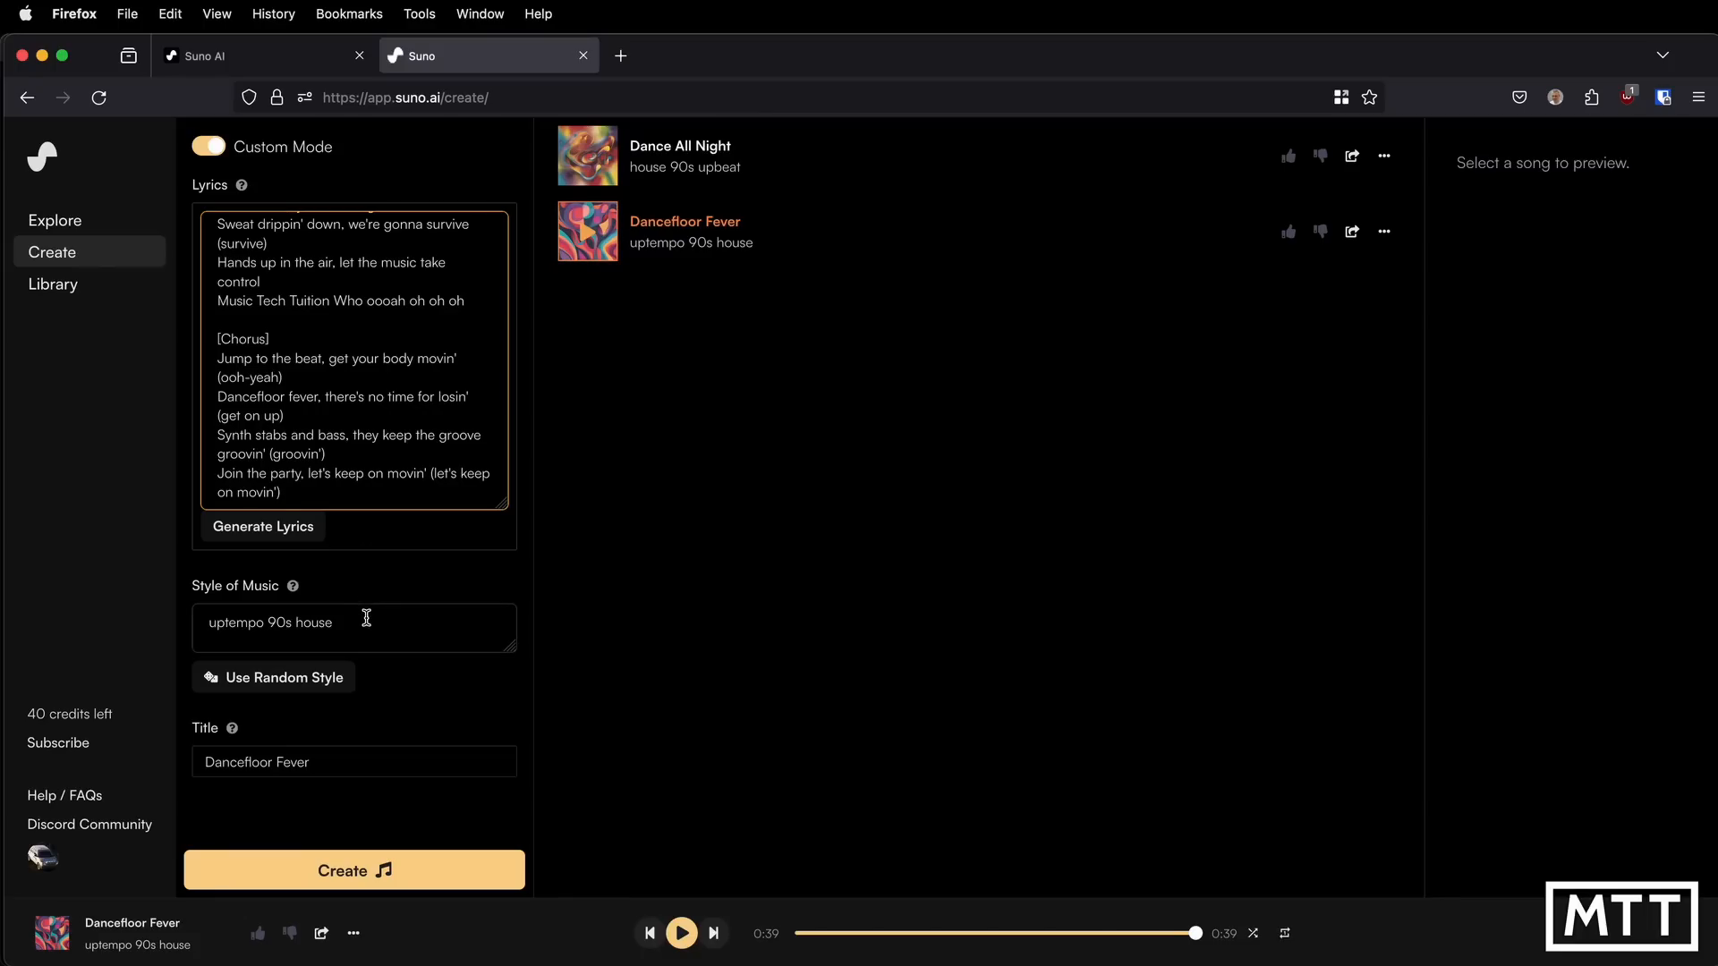
left_click(345, 882)
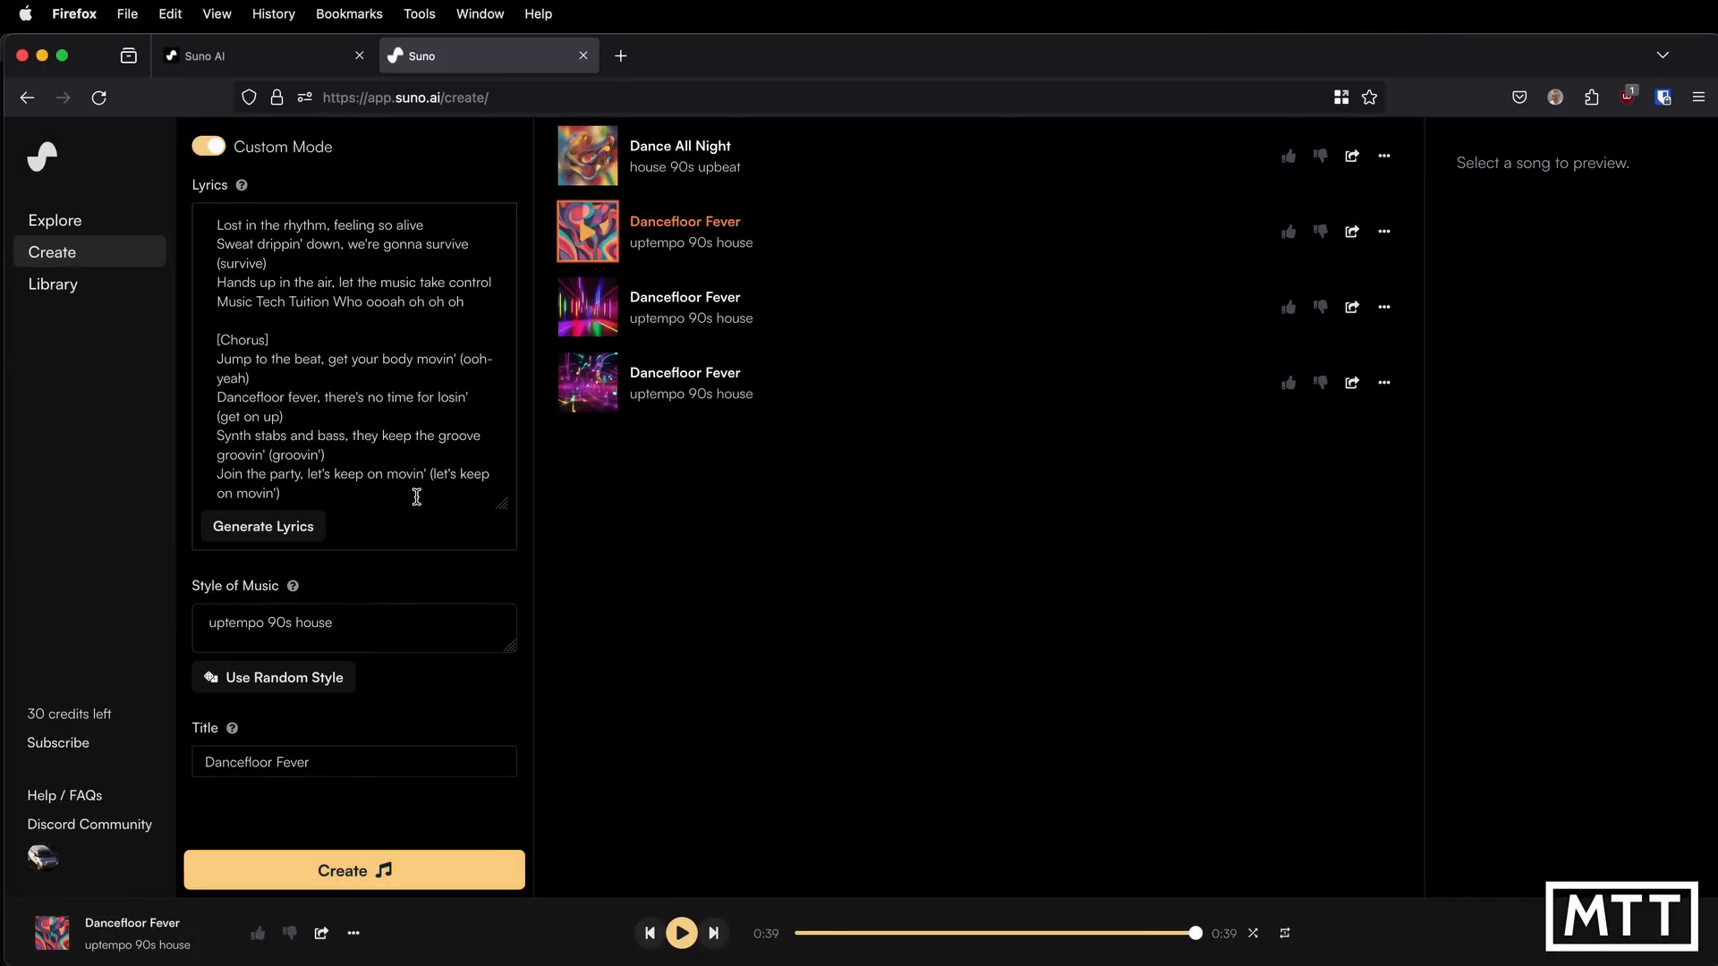
left_click(584, 312)
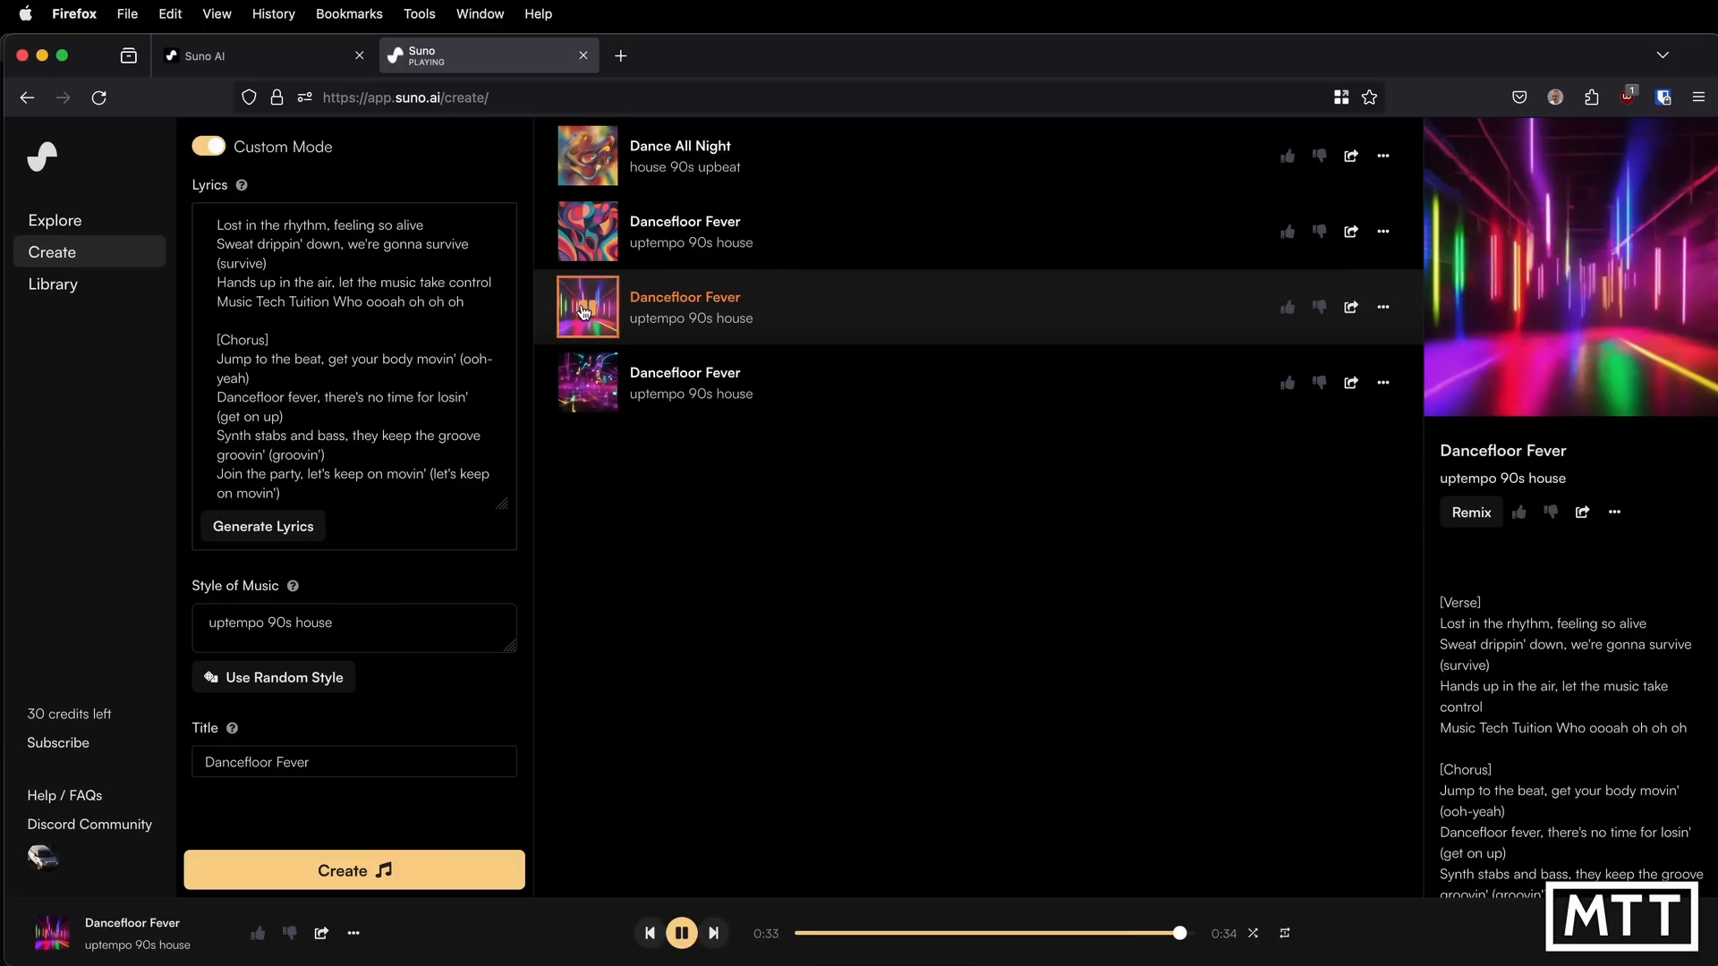
left_click(588, 387)
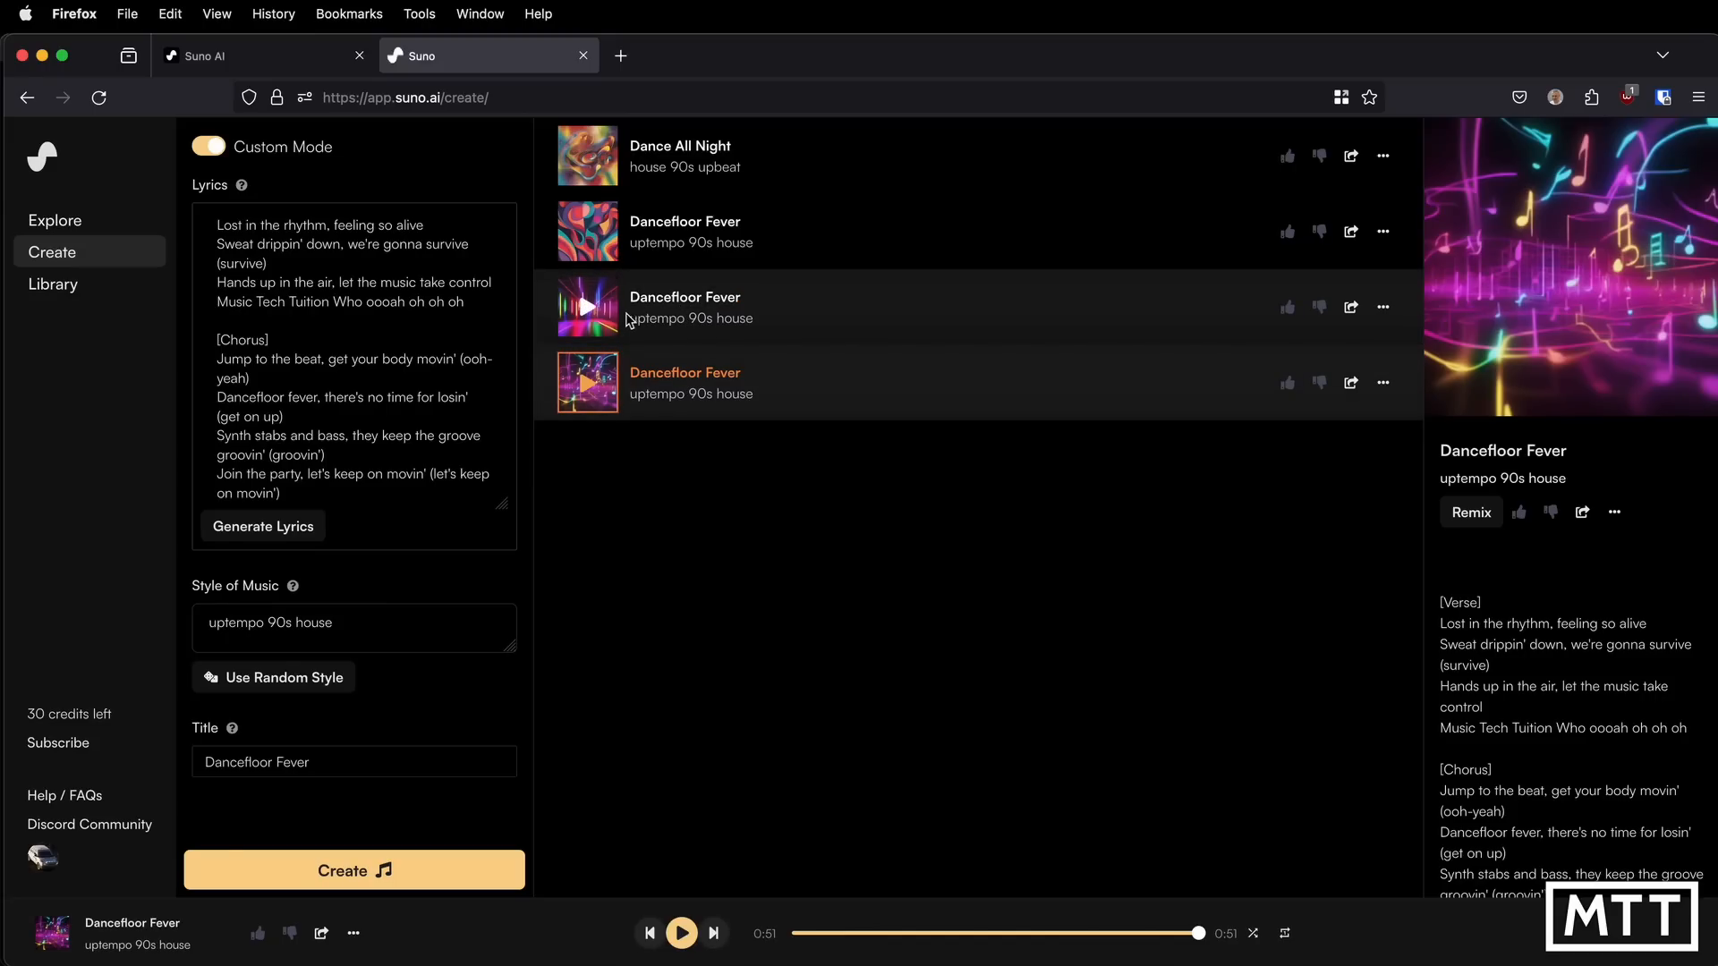
Copy the share link of the first remixed Dancefloor Fever version and download that version as audio
left_click(785, 335)
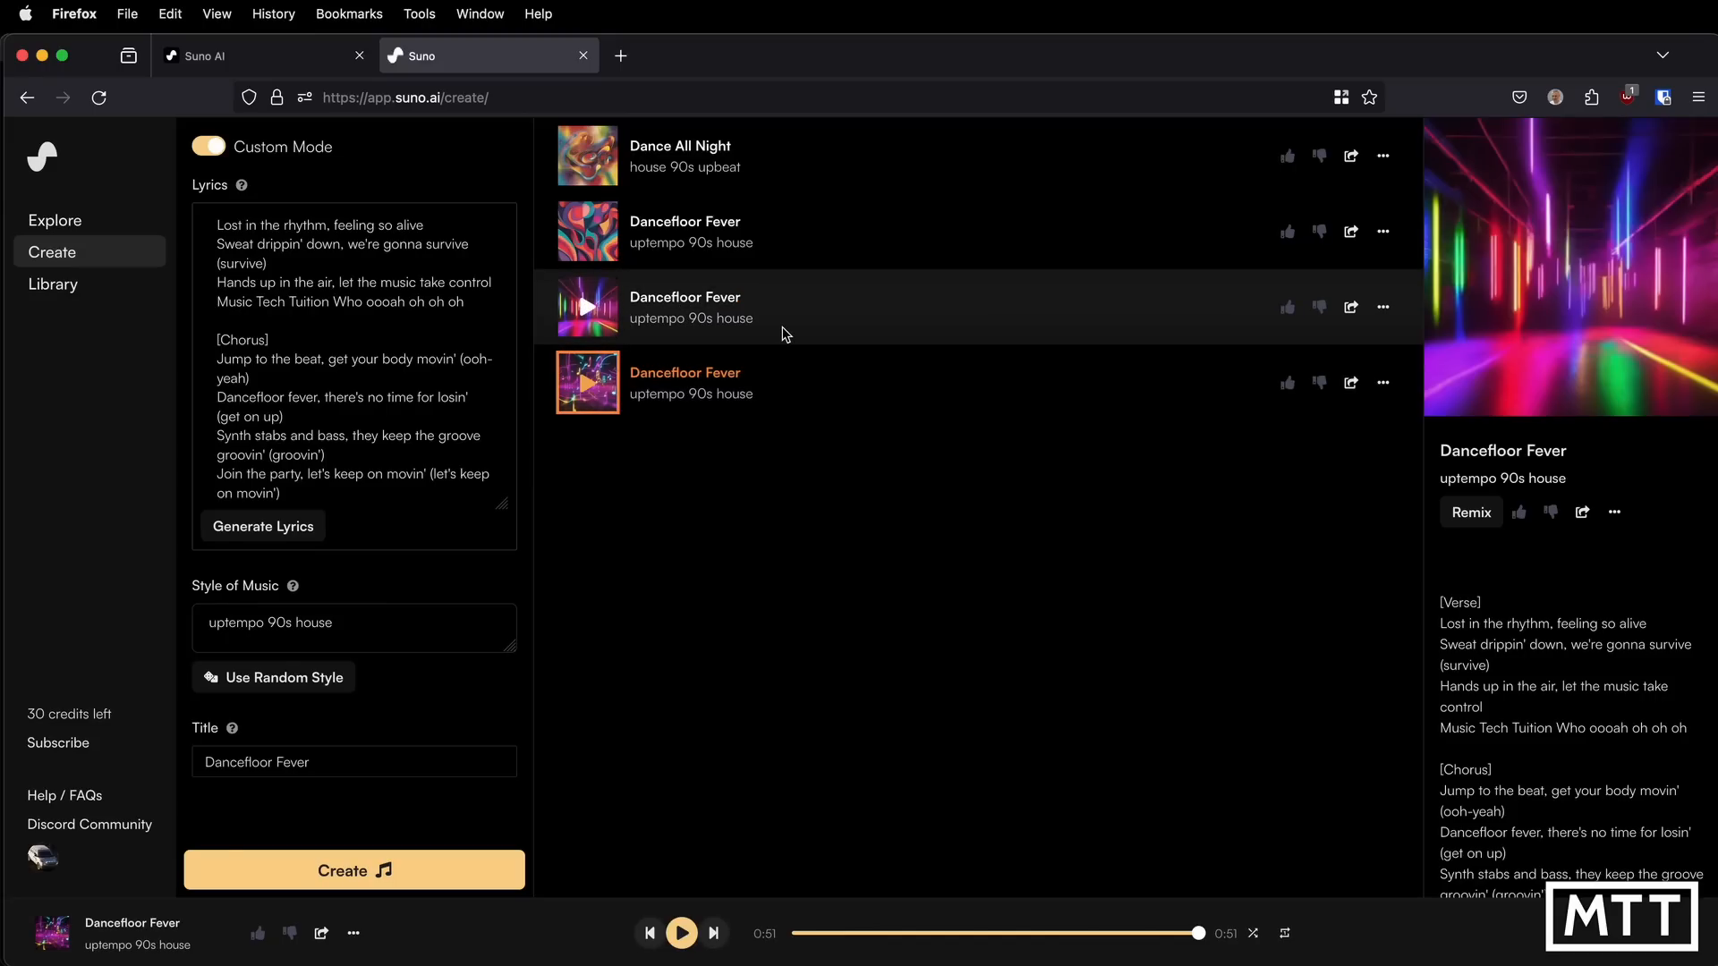
left_click(1351, 308)
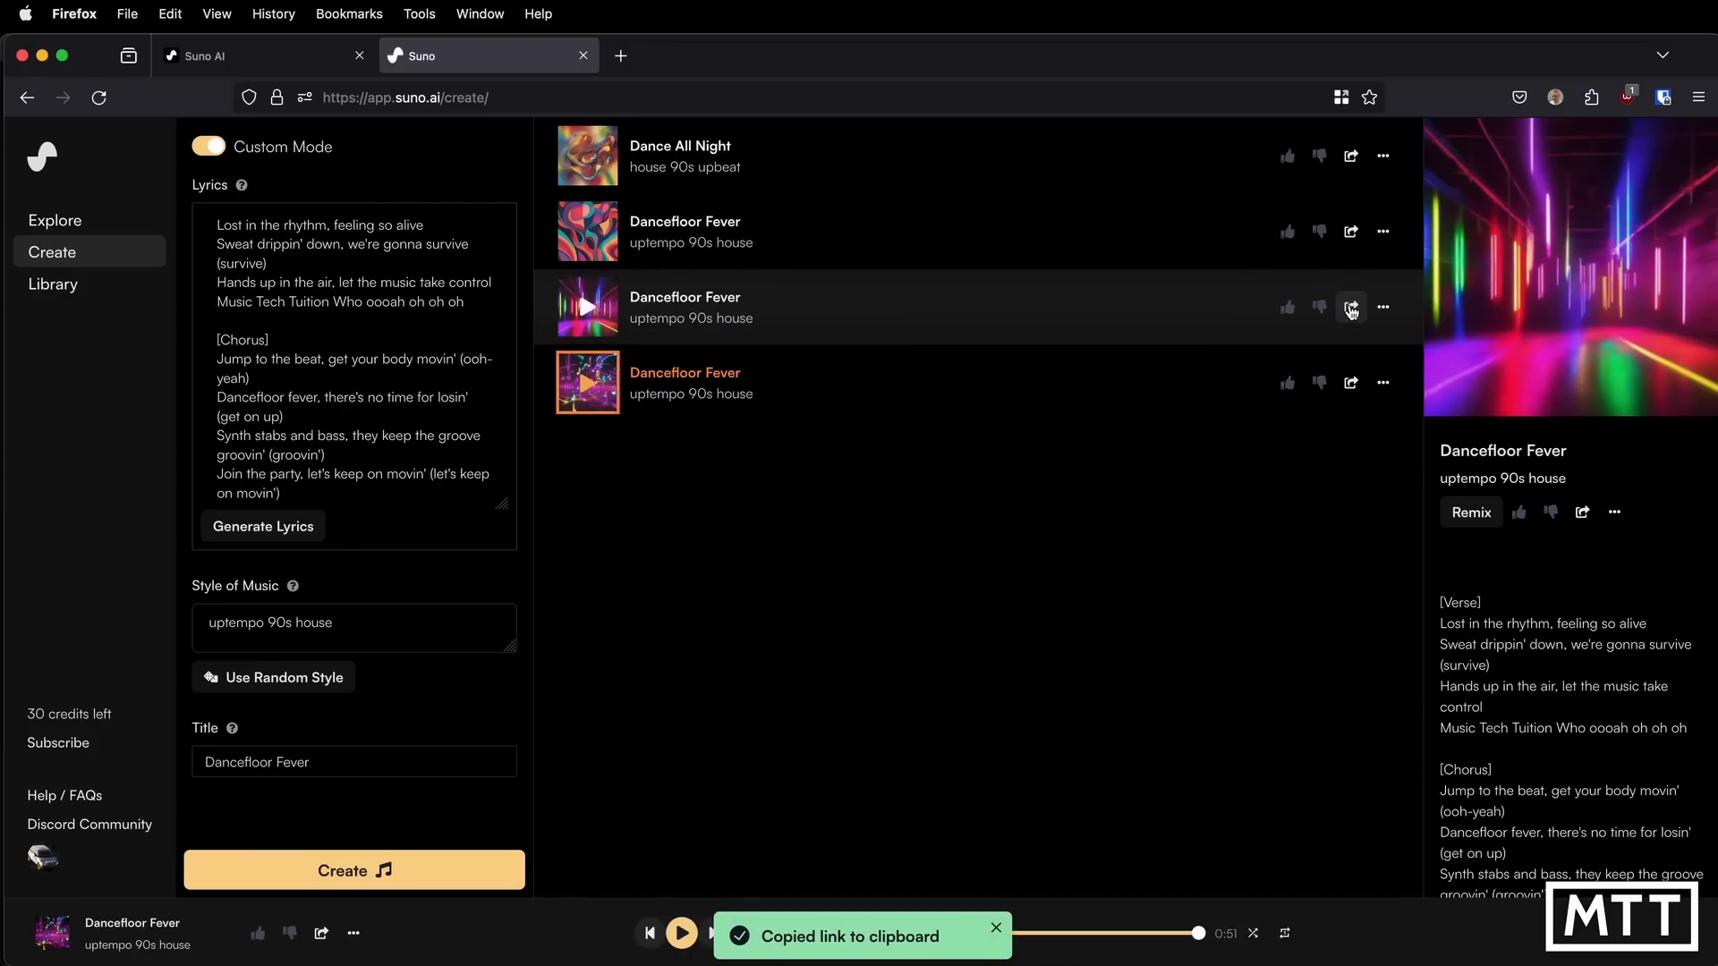
left_click(1614, 514)
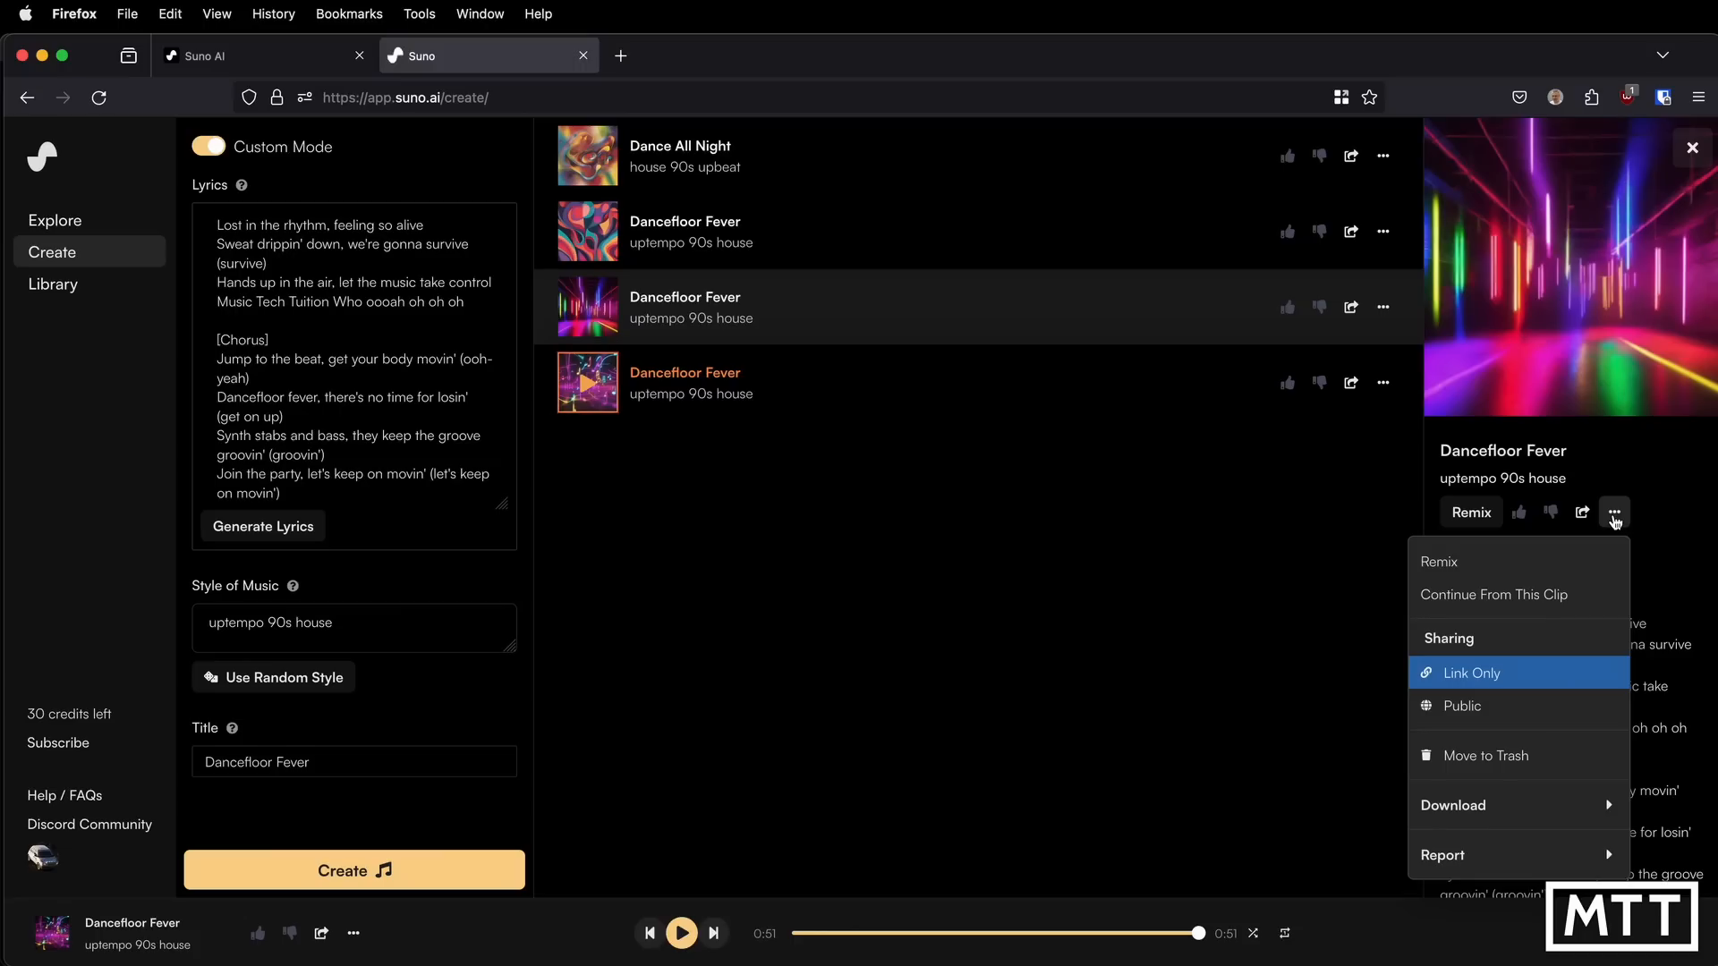
mouse_move(1526, 815)
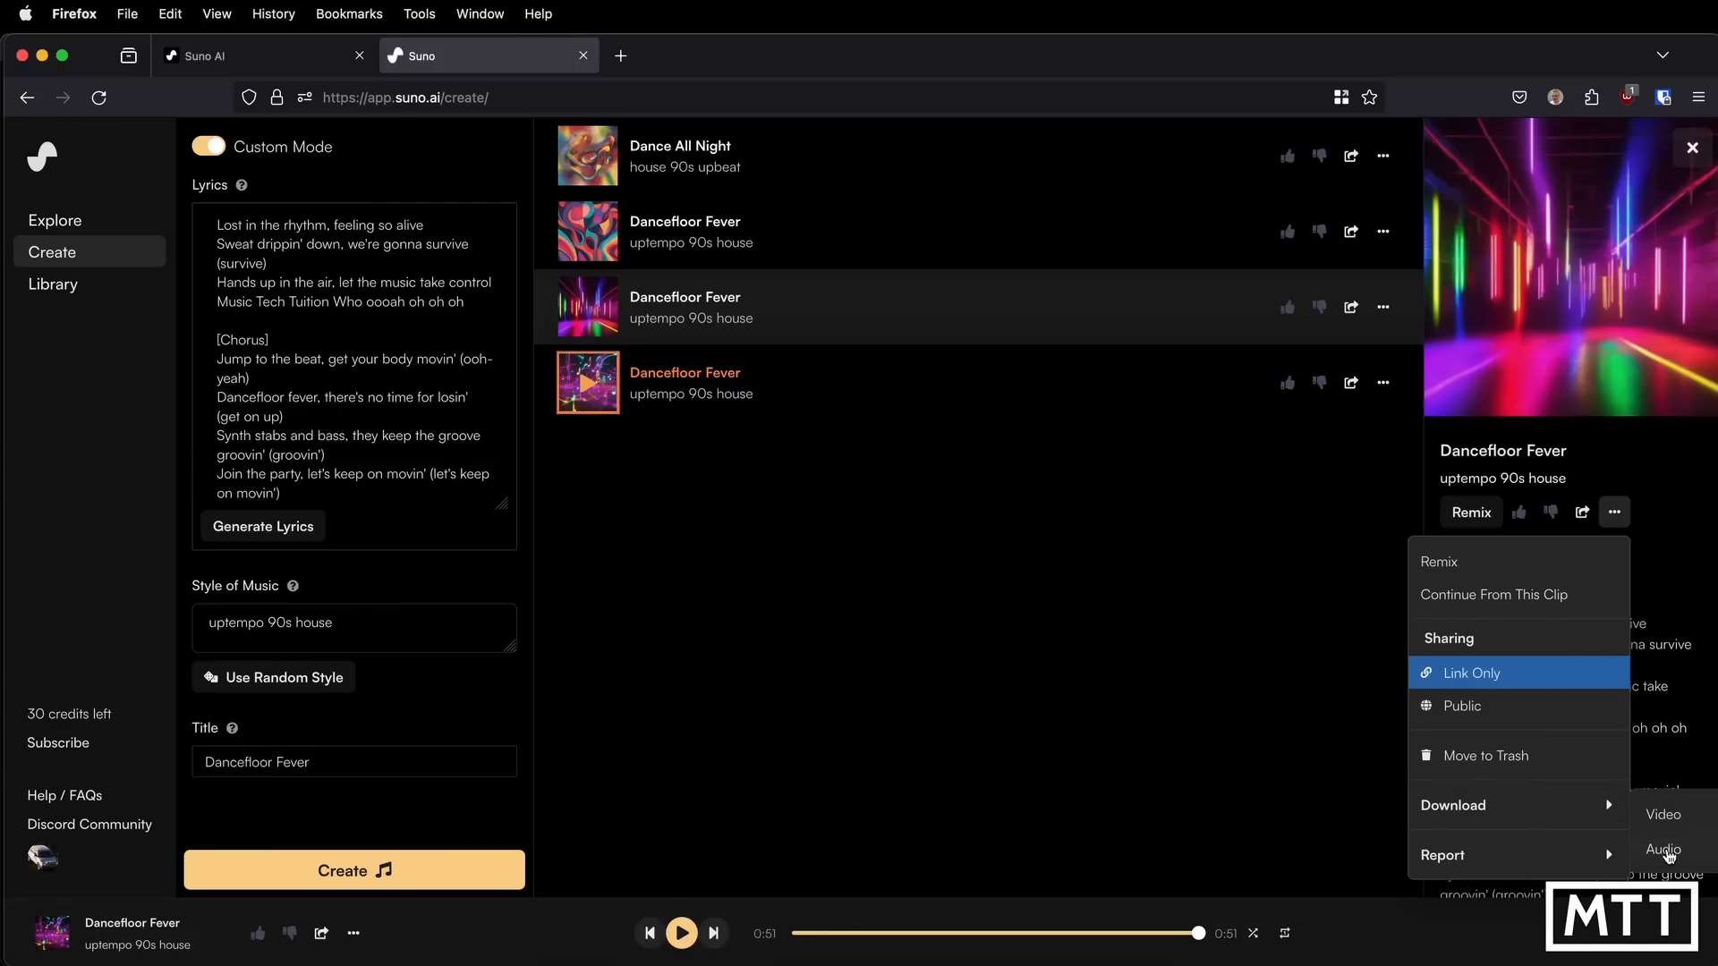
left_click(1666, 850)
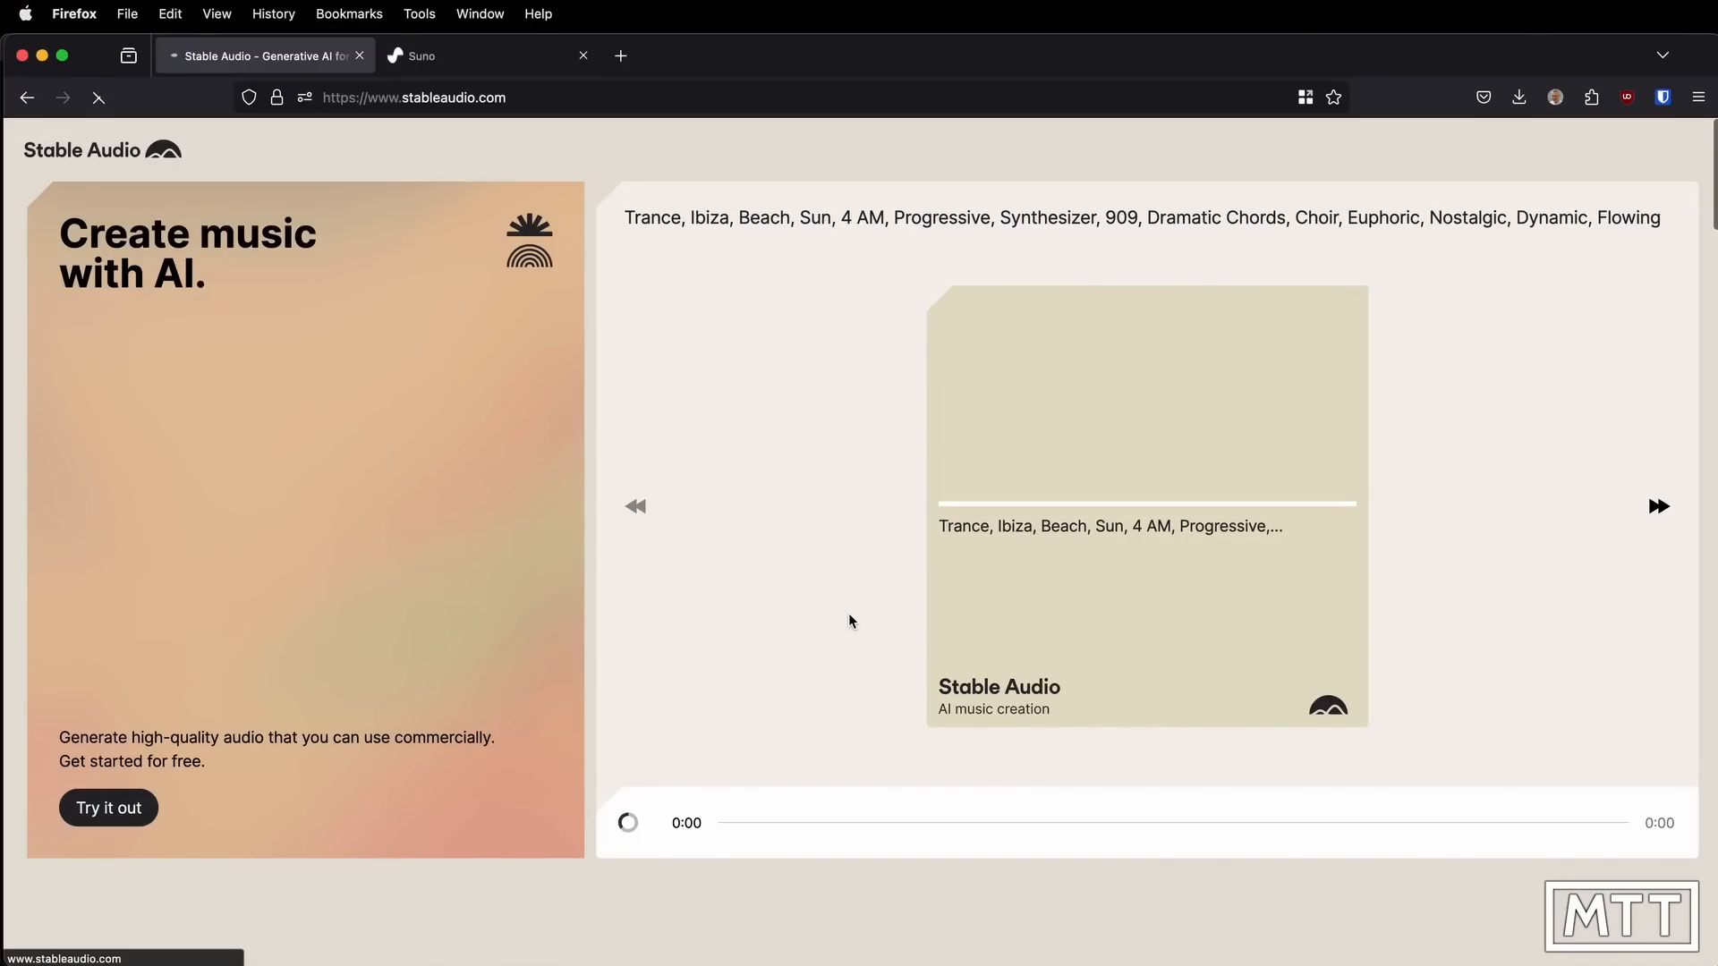
Open Stable Audio's generator, generate a track from "Uptempo 1990s house track with synth stabs, offbeat bass and syncopated percussion", and play it
left_click(1633, 154)
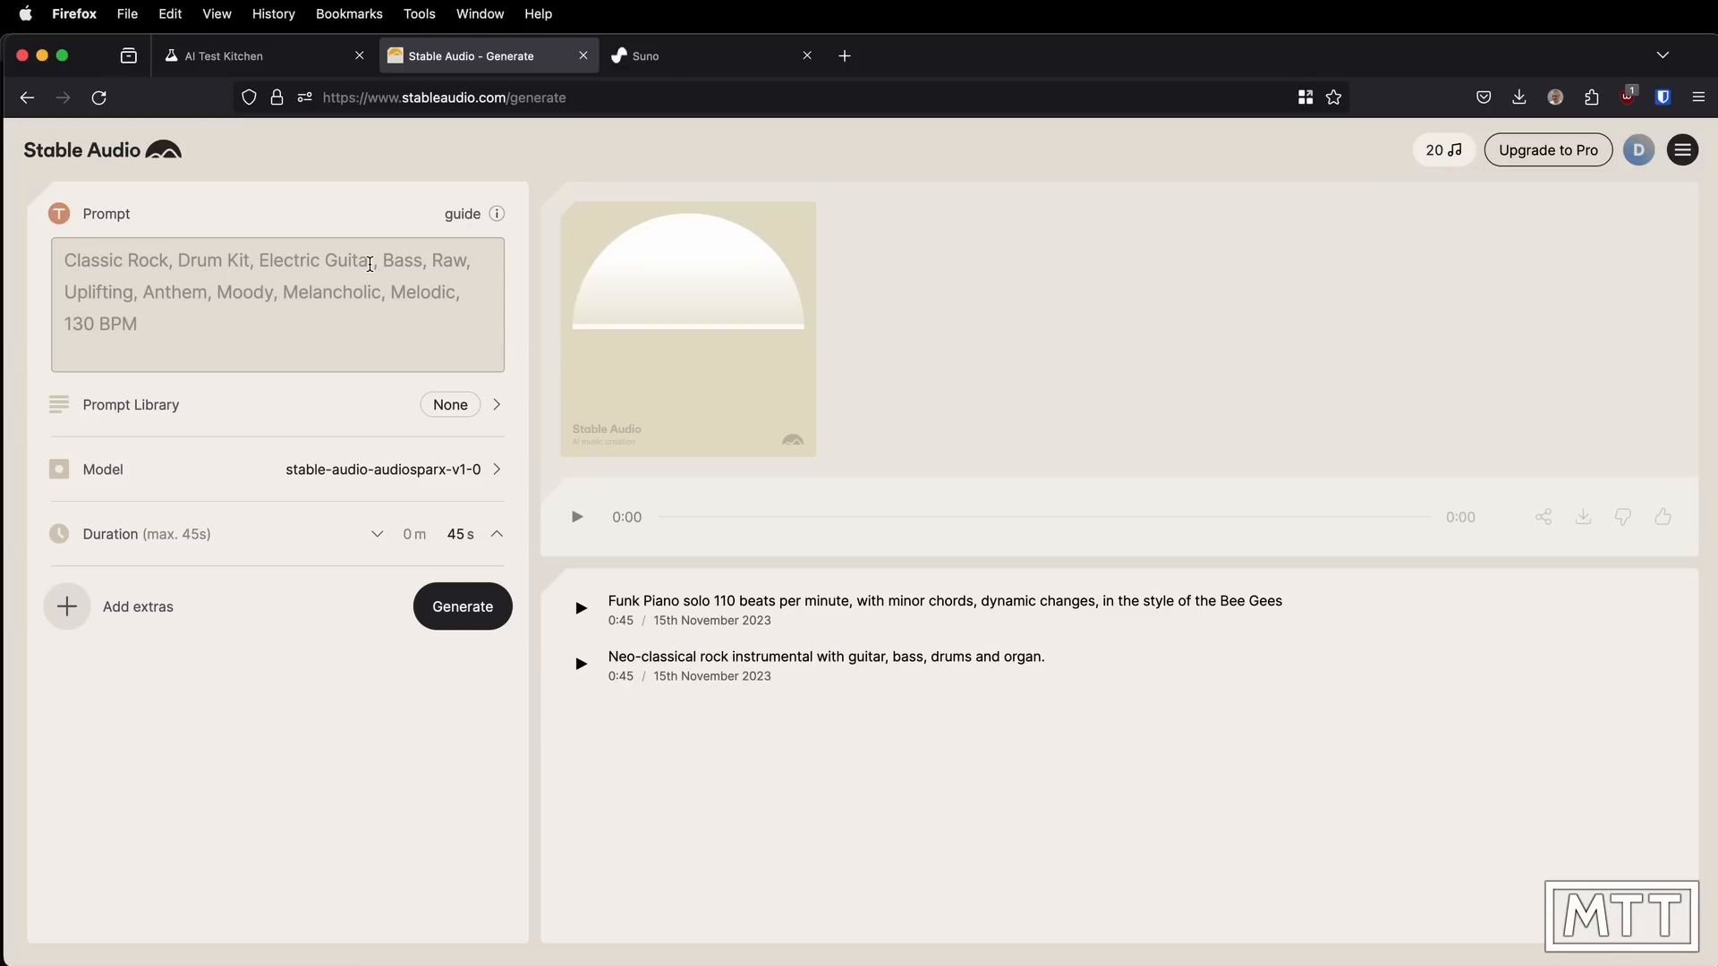
key("super+v")
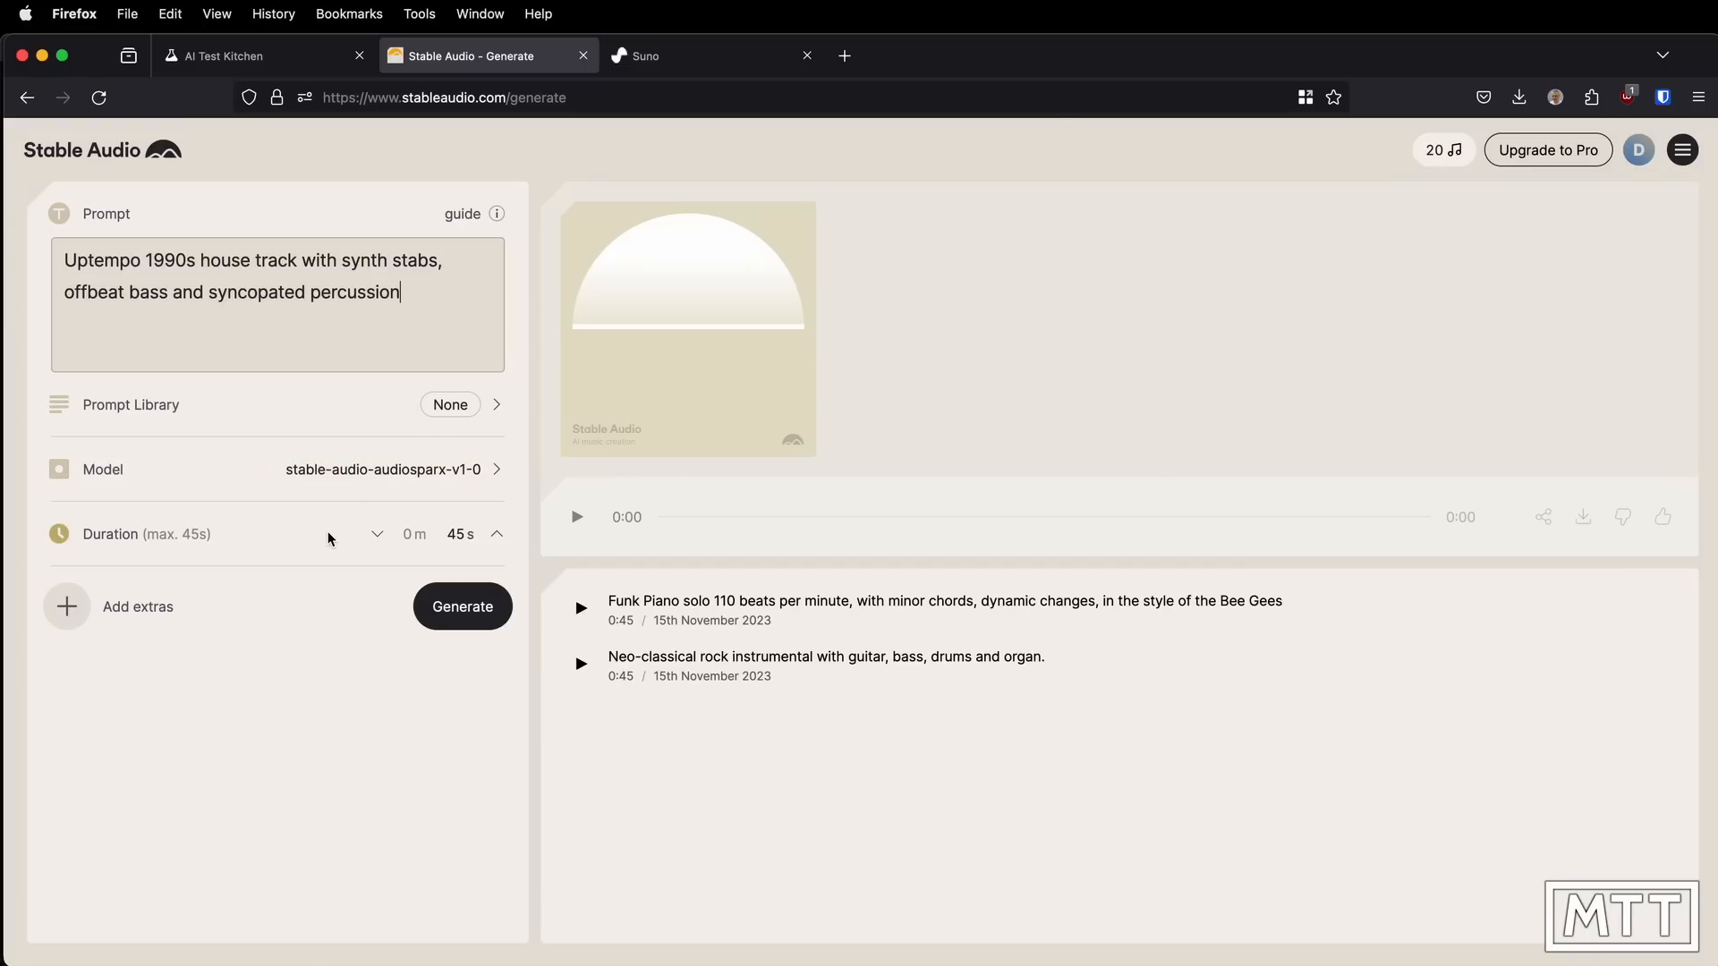
left_click(452, 608)
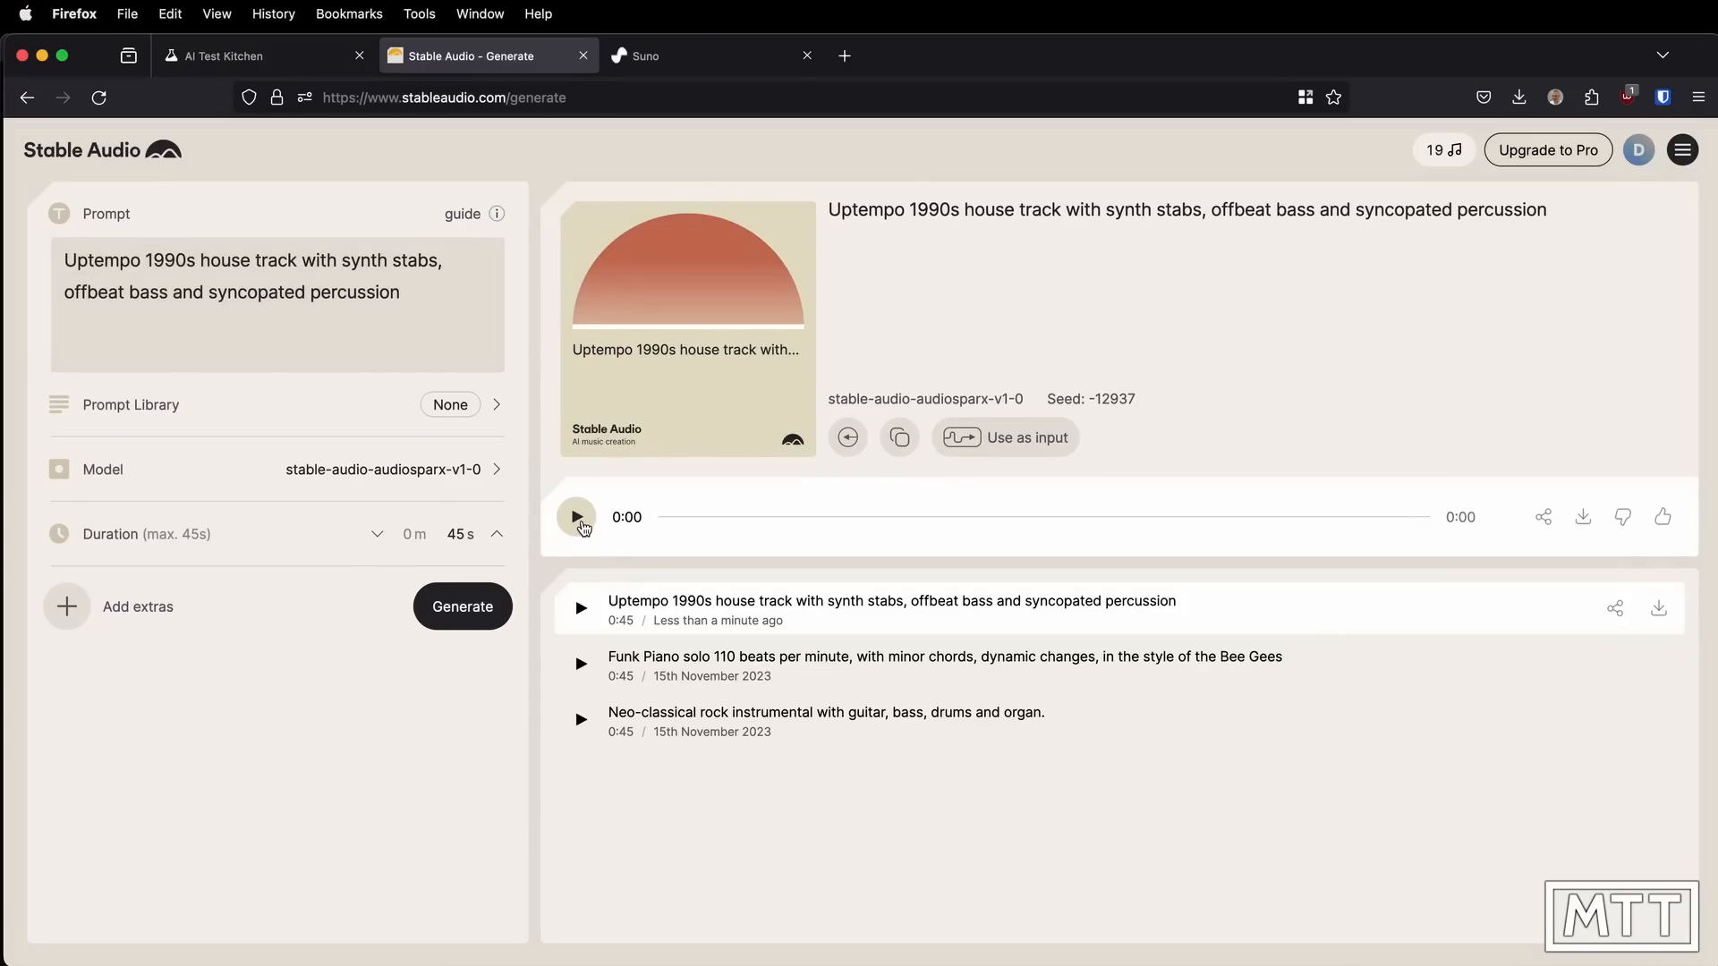
left_click(577, 518)
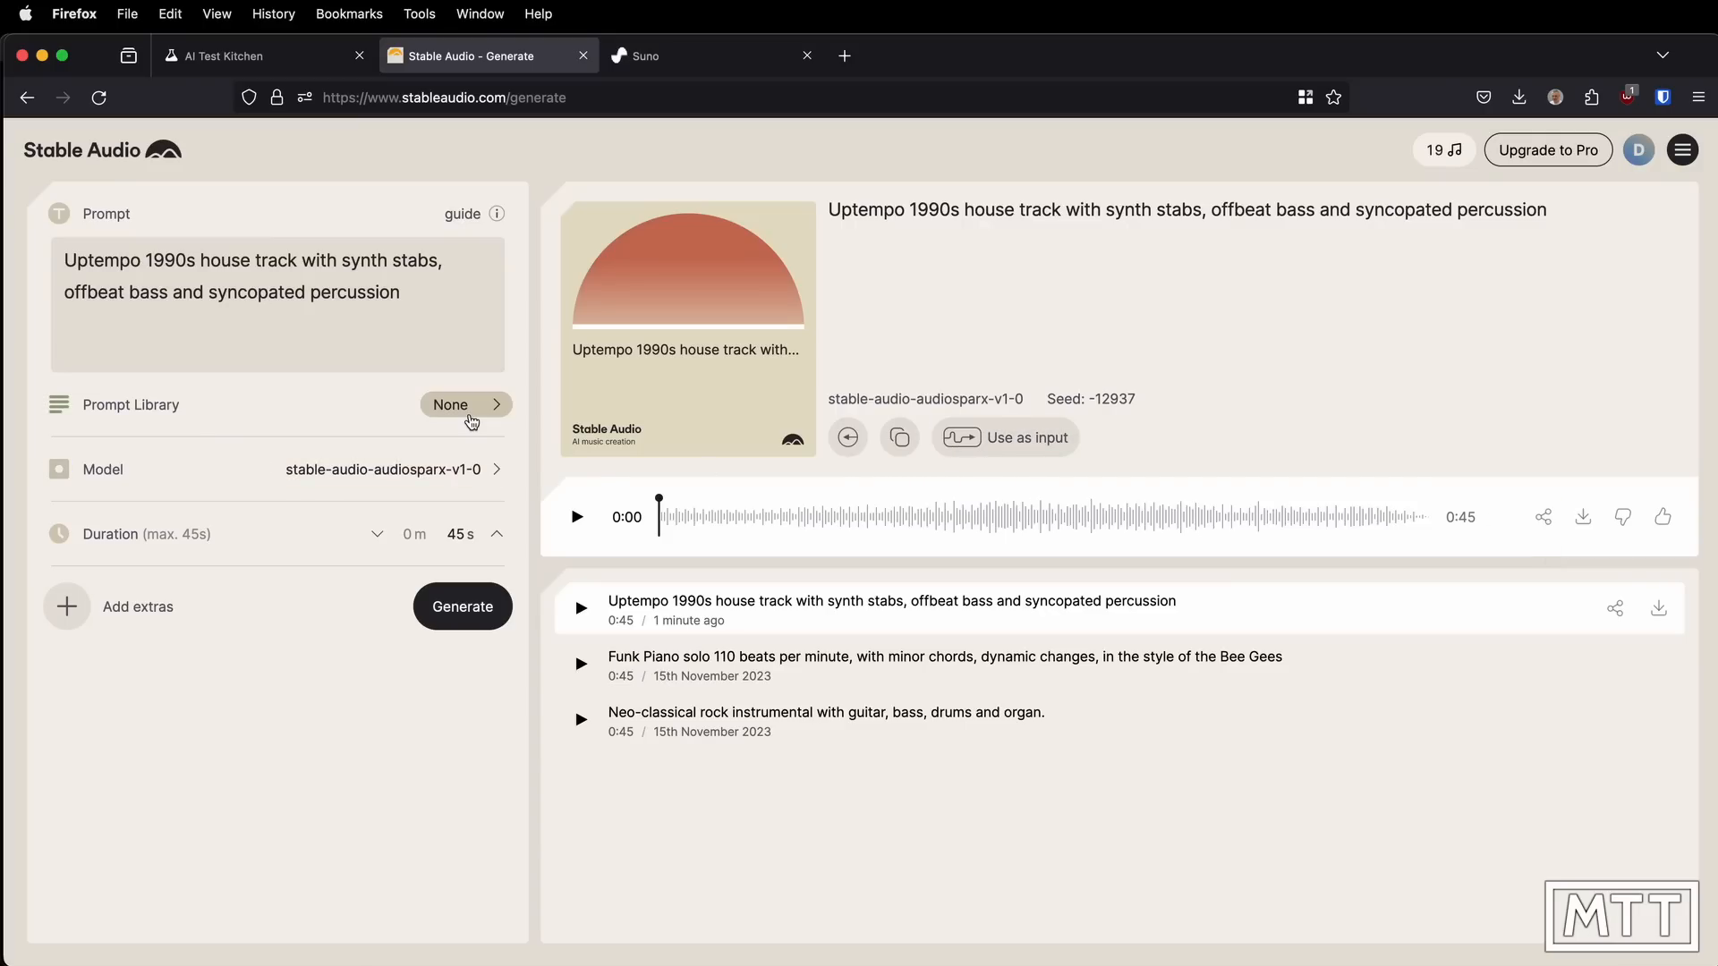
Fill the prompt with the House preset from the Prompt Library
left_click(470, 419)
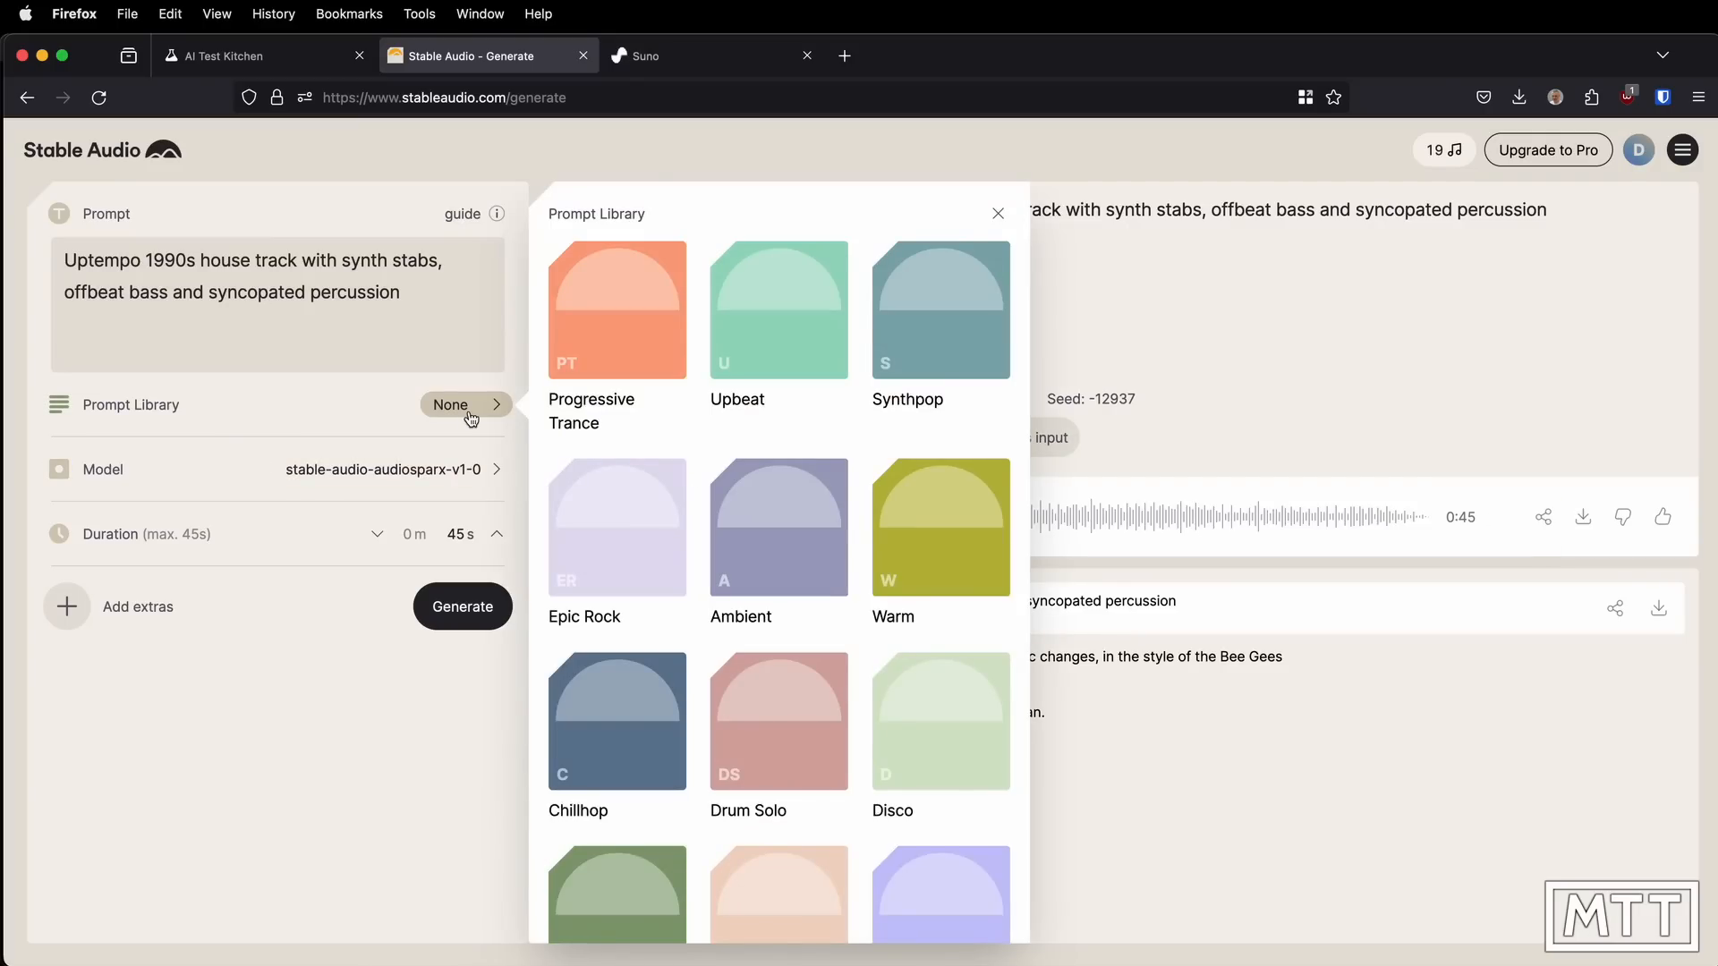
scroll(689, 502, "down", 2)
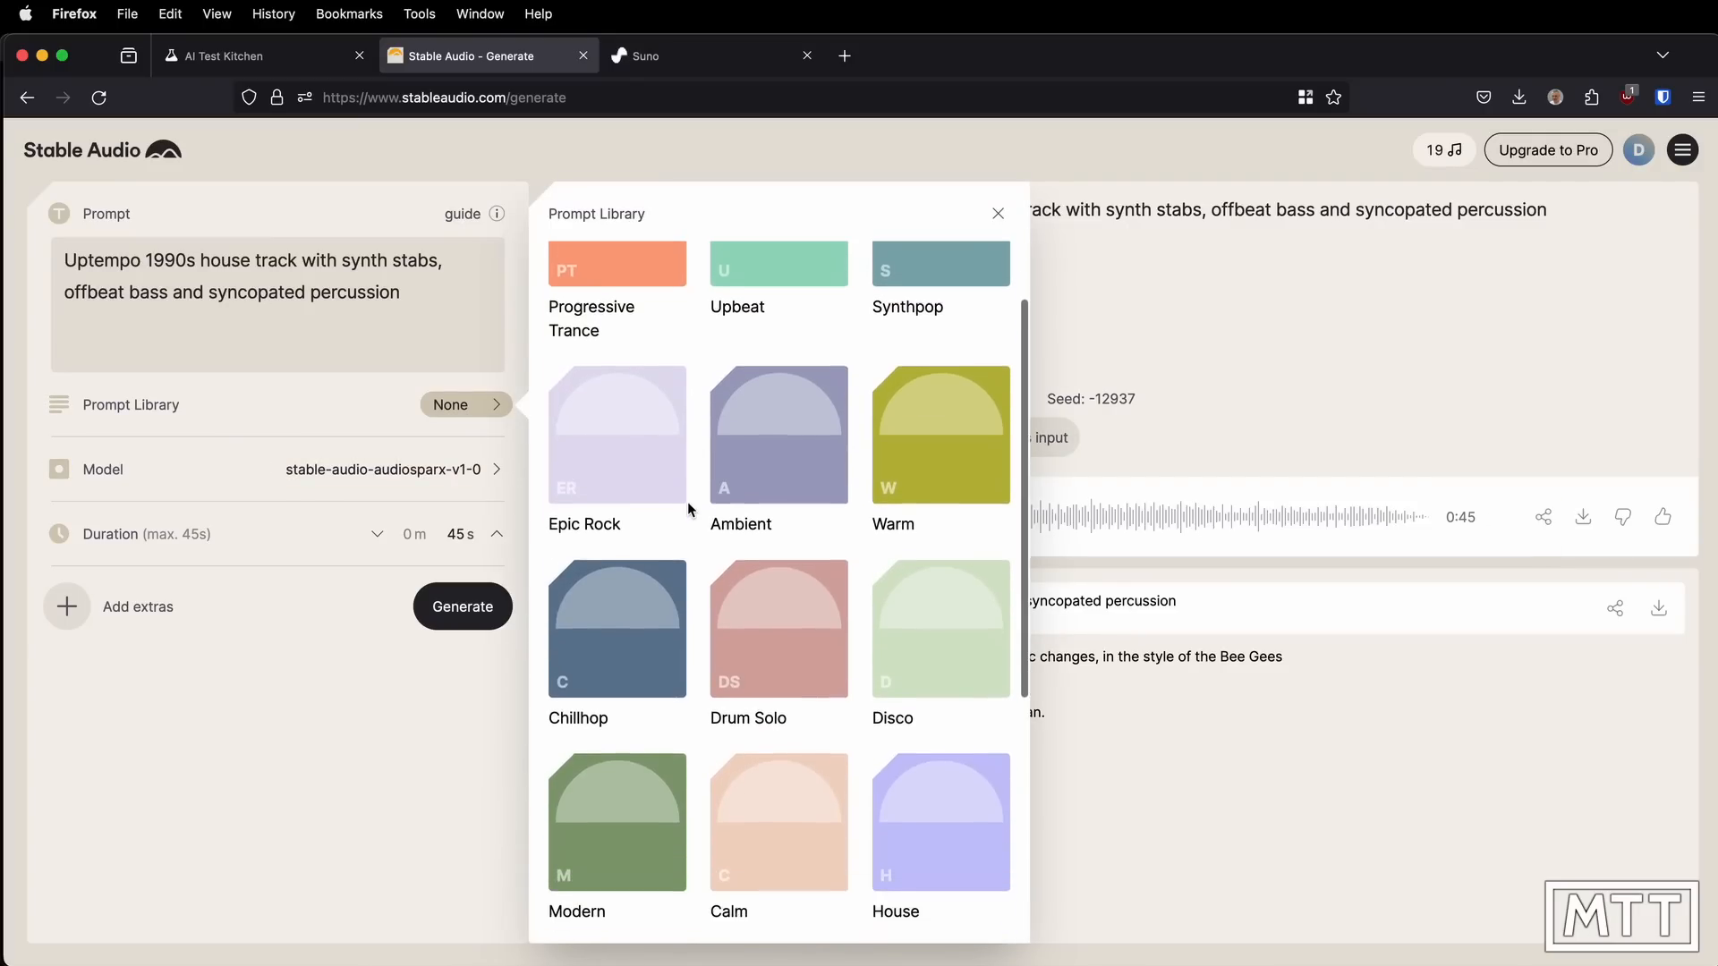
scroll(687, 501, "down", 5)
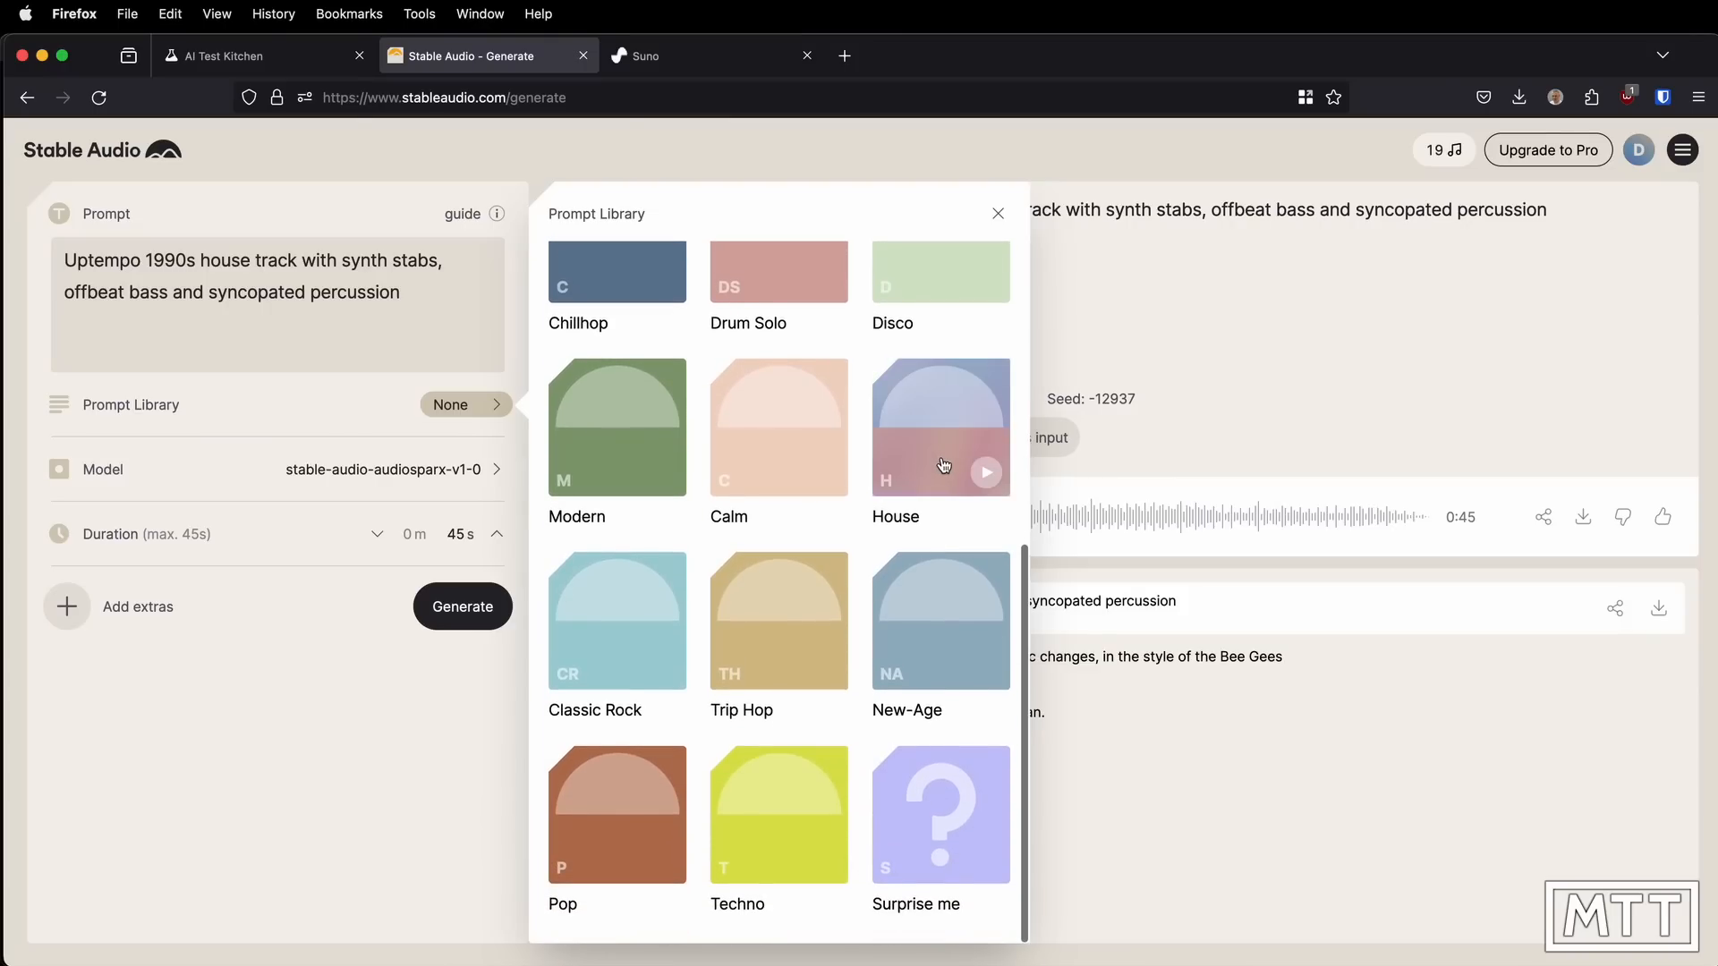
left_click(944, 465)
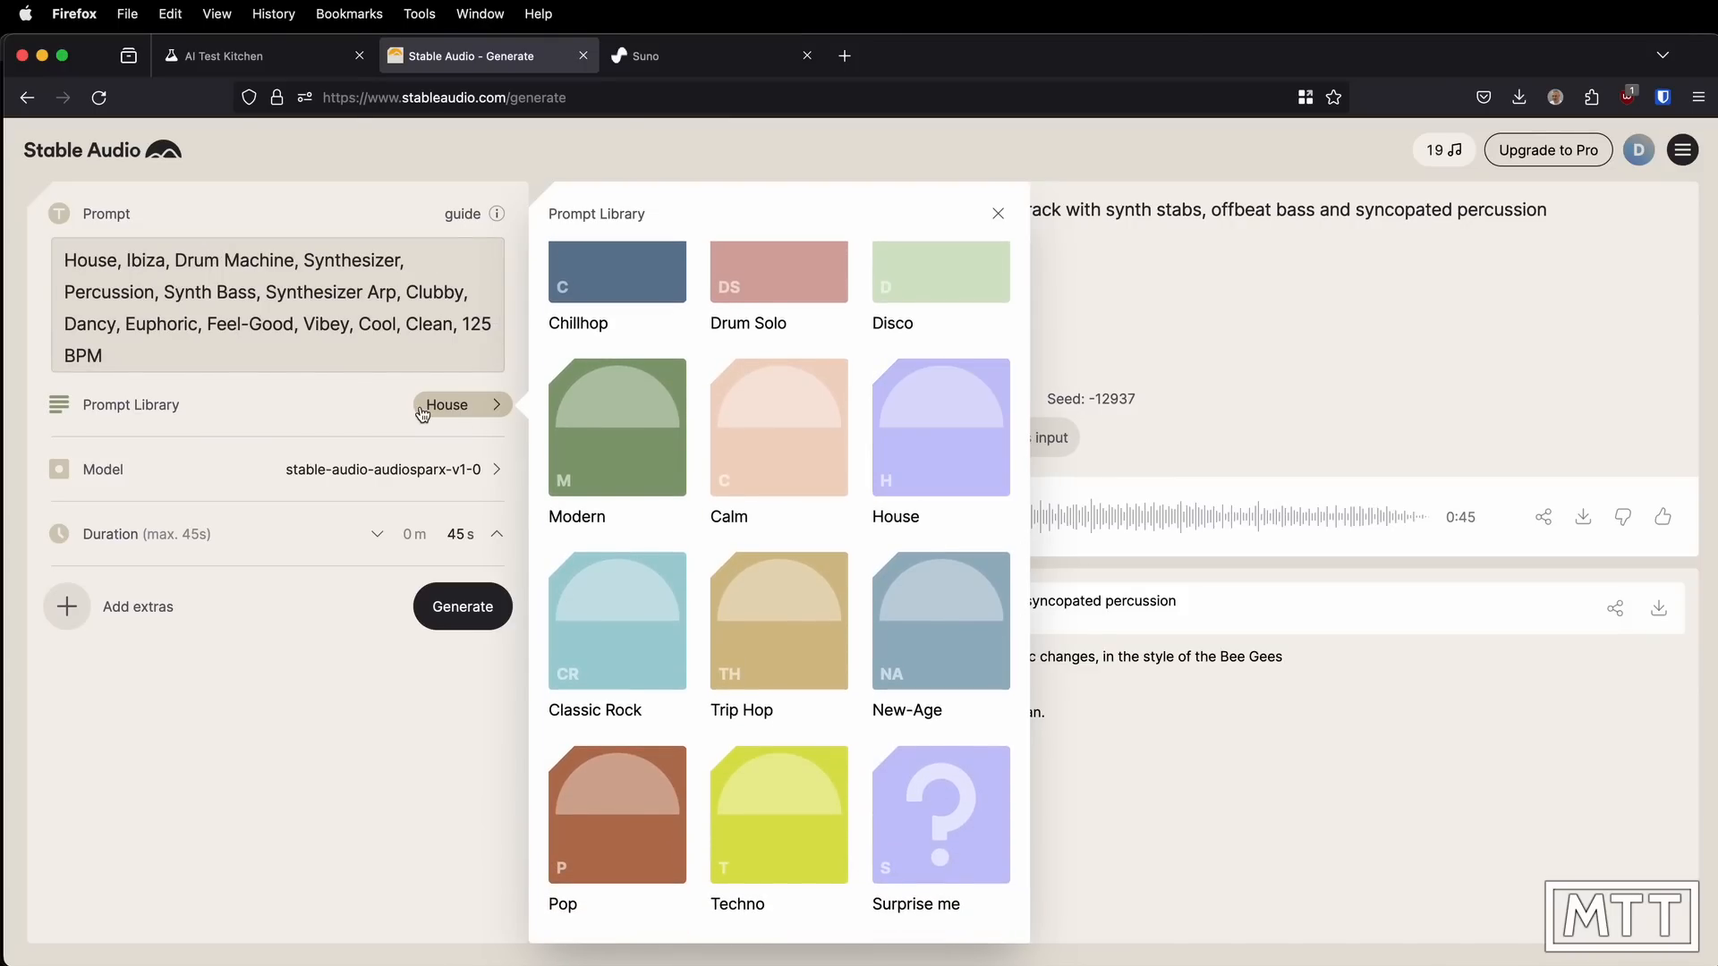
left_click(347, 367)
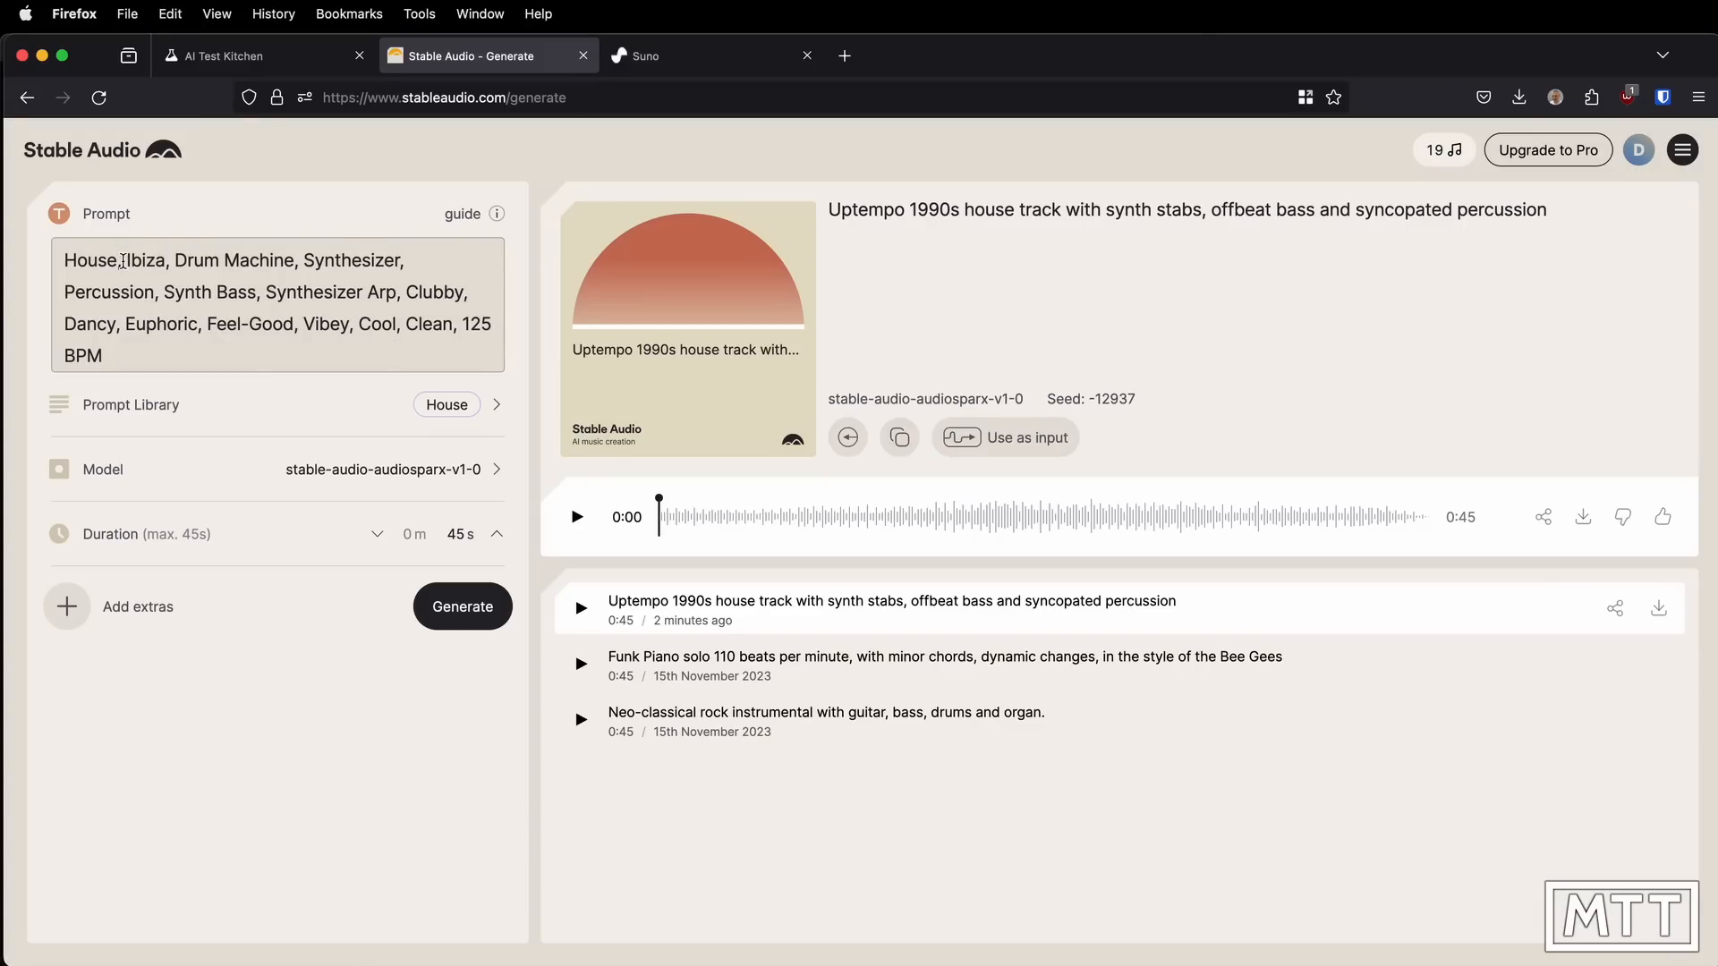
Add "1990s," after House, "Syncopated" before Percussion, "Offbeat" before Synth Bass and a closing comma to the prompt, and generate the track
left_click(122, 262)
type("1990s,")
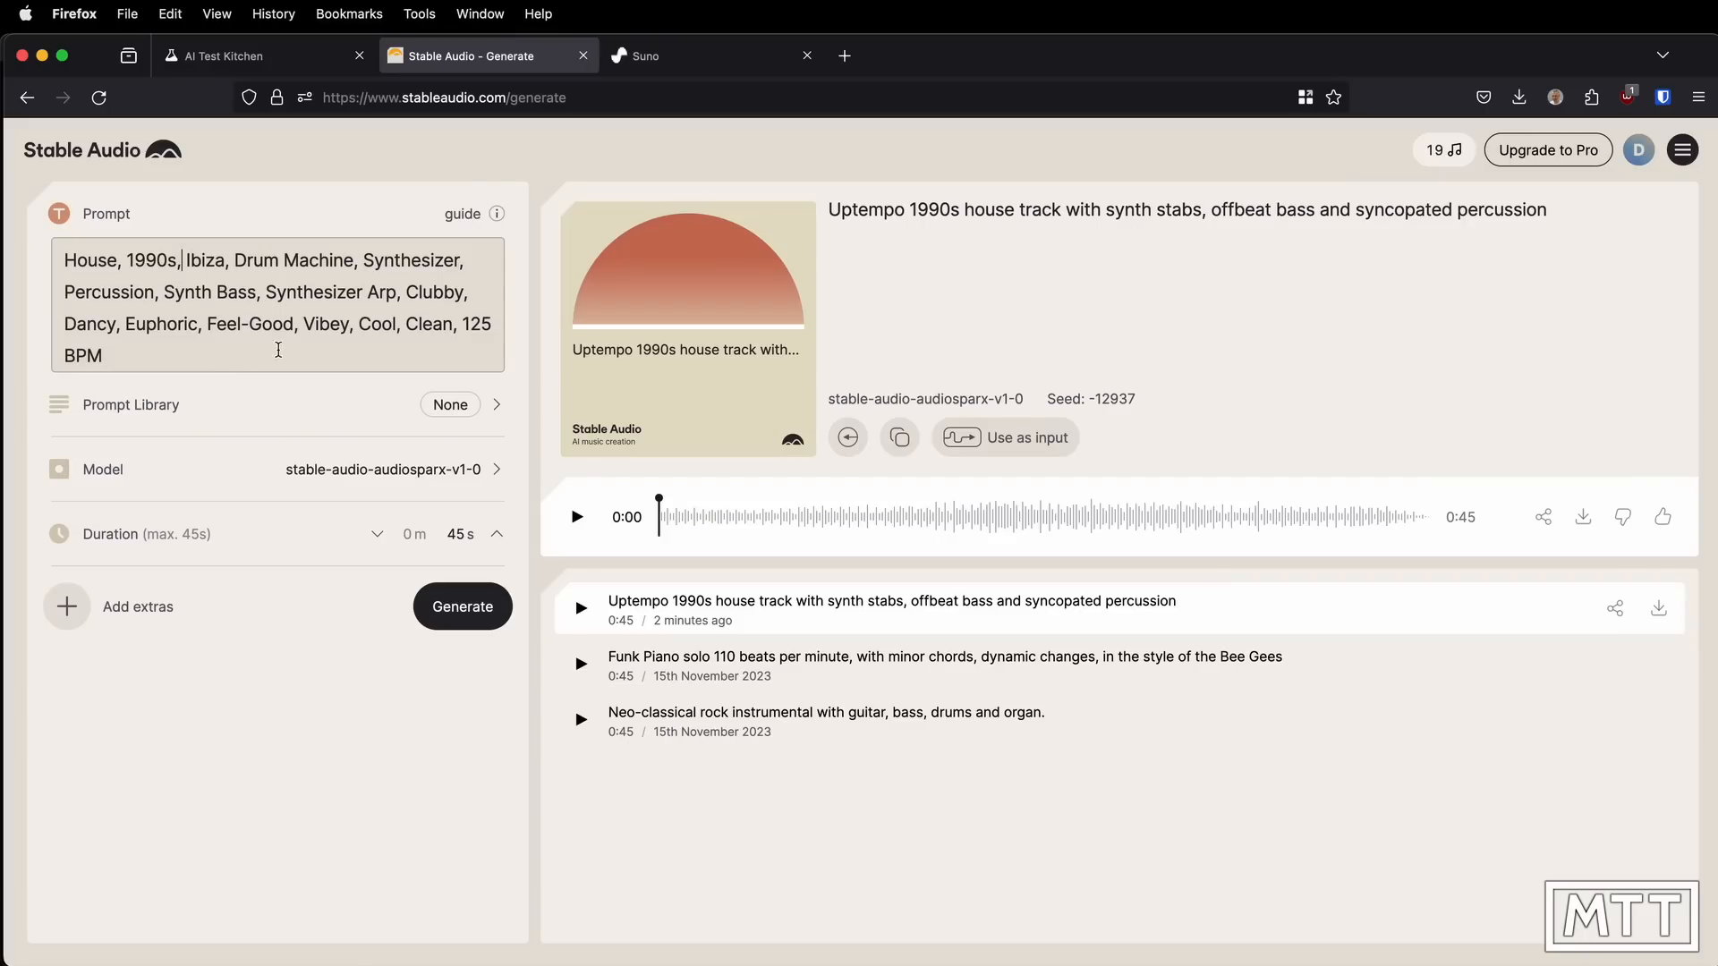
left_click(213, 361)
type(",")
left_click(167, 287)
type("Offbeat")
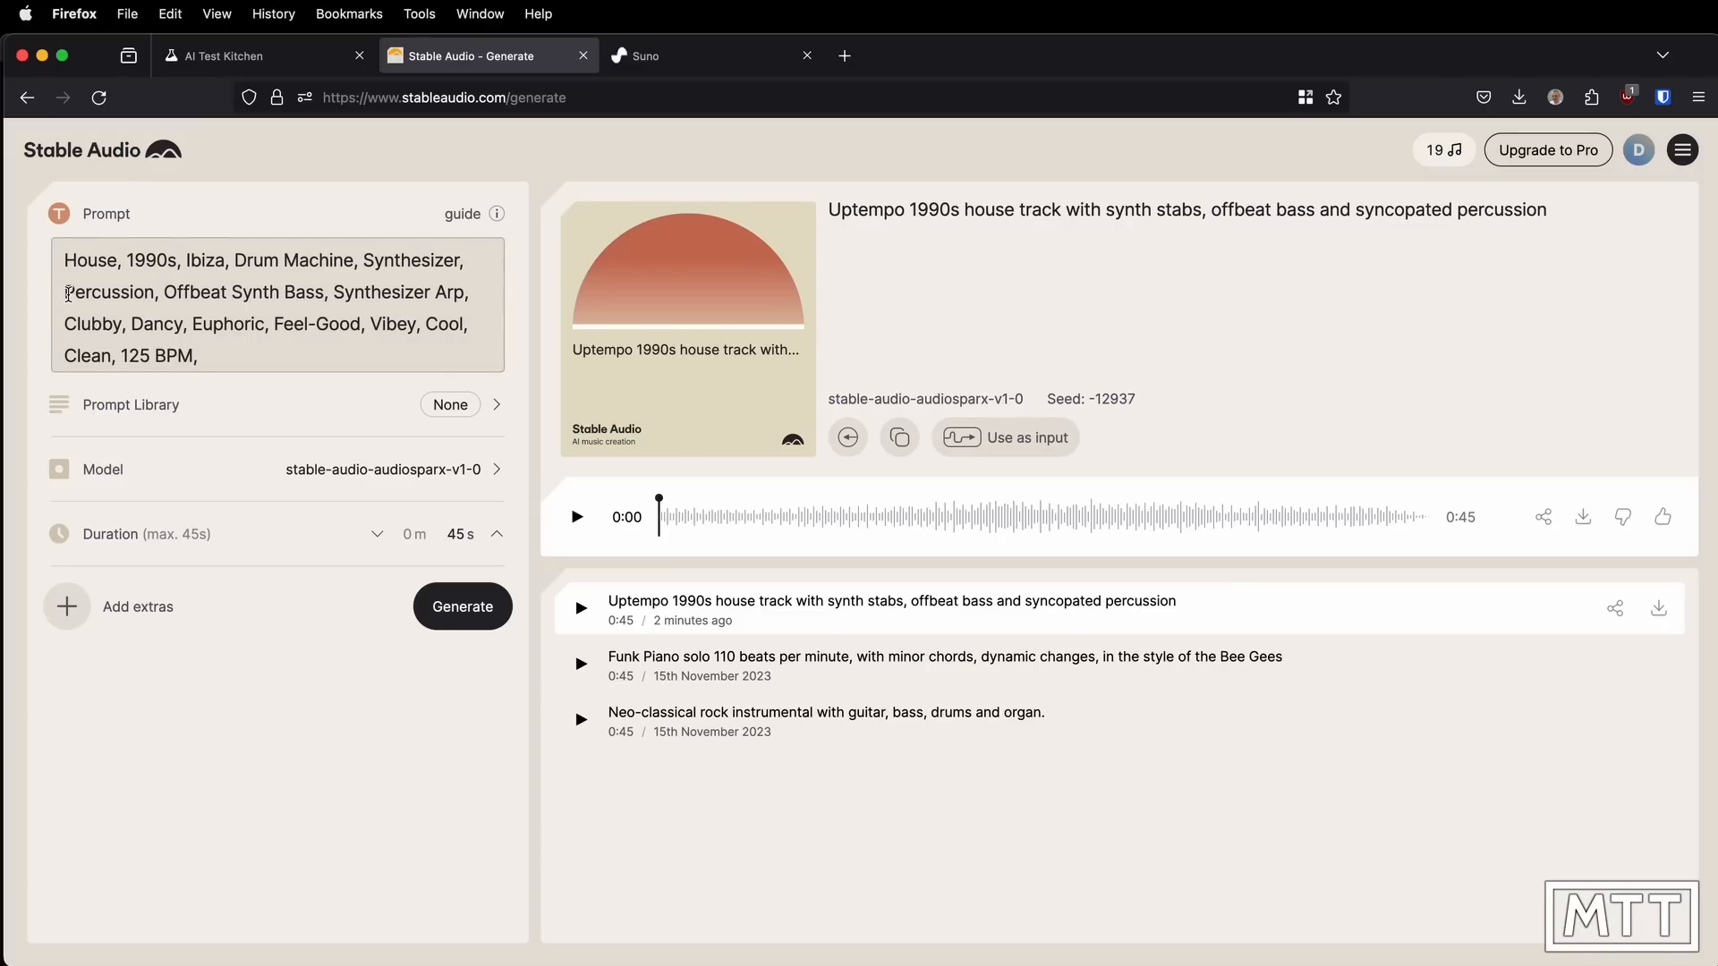
left_click(68, 293)
type("Syncopated")
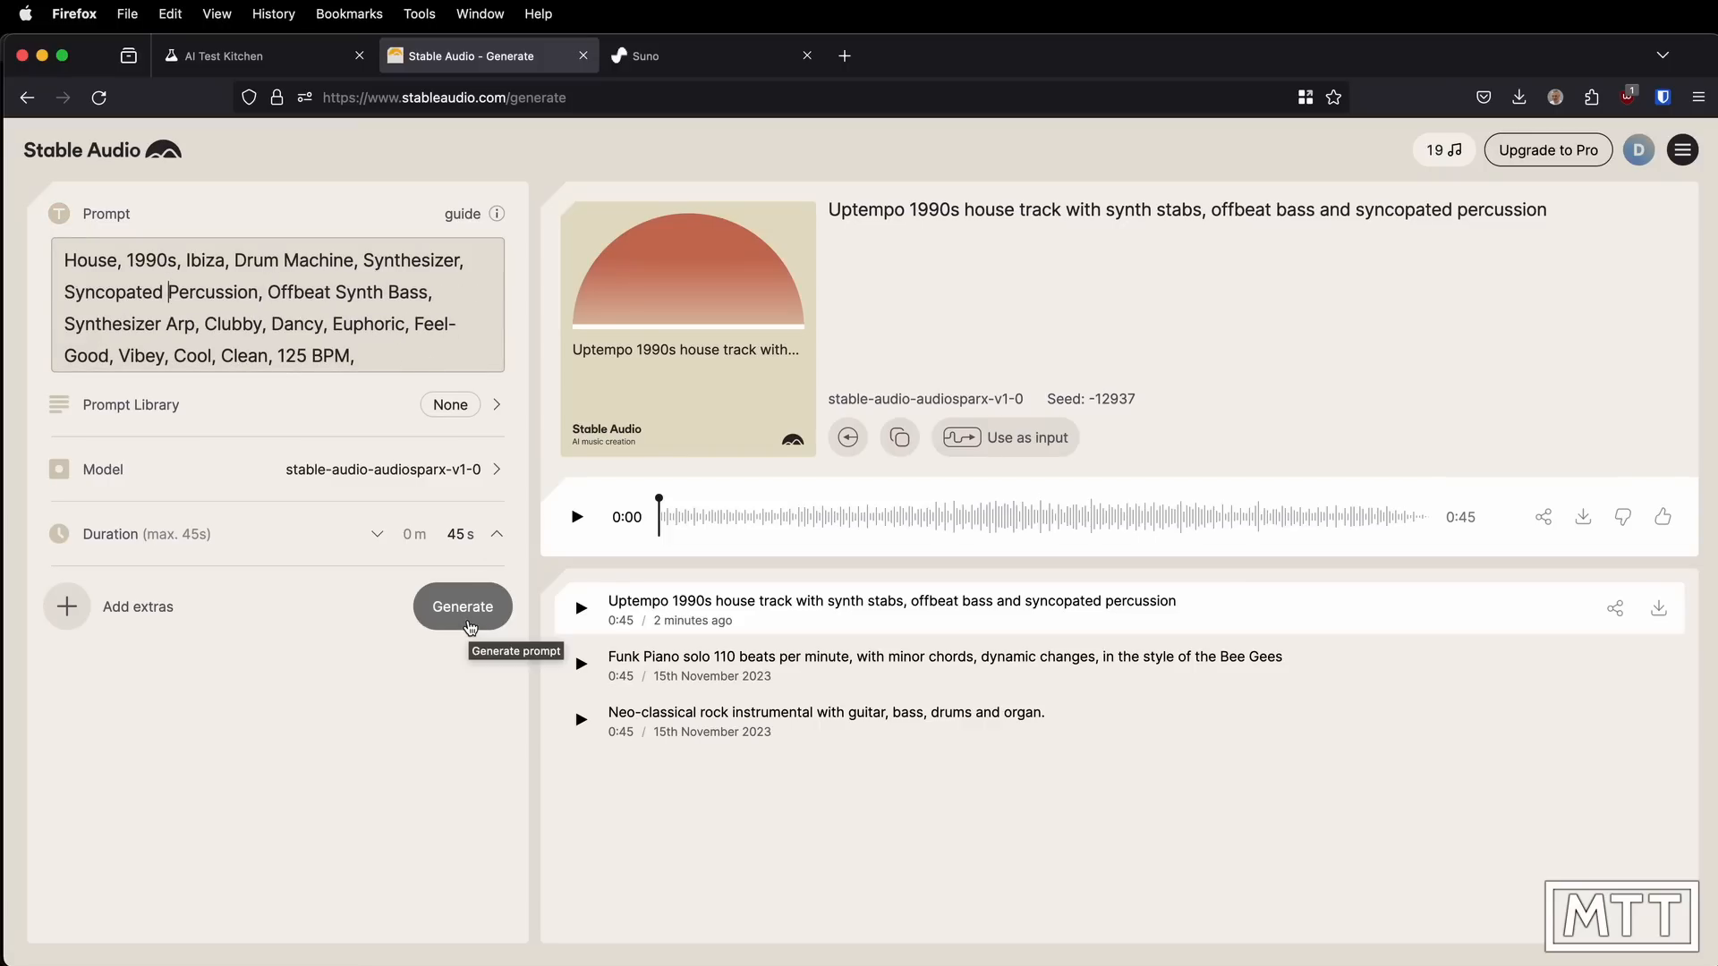
left_click(468, 625)
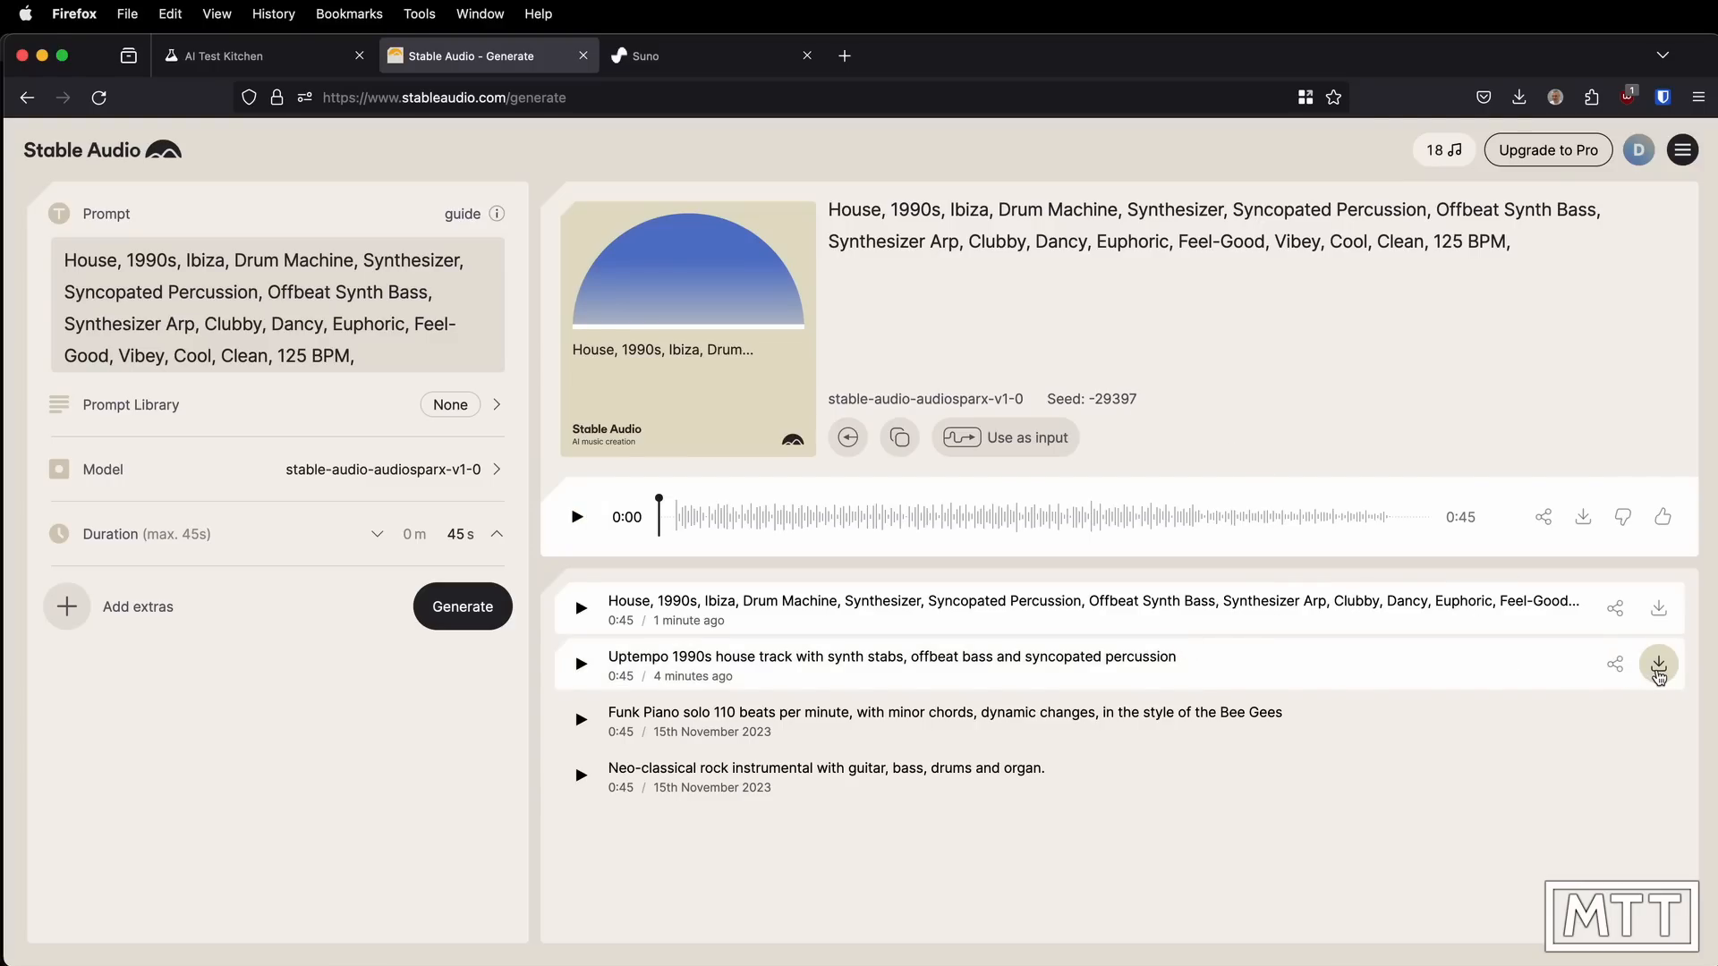
Download the "Uptempo 1990s house track" as an MP3 and close the download dialog
left_click(1658, 672)
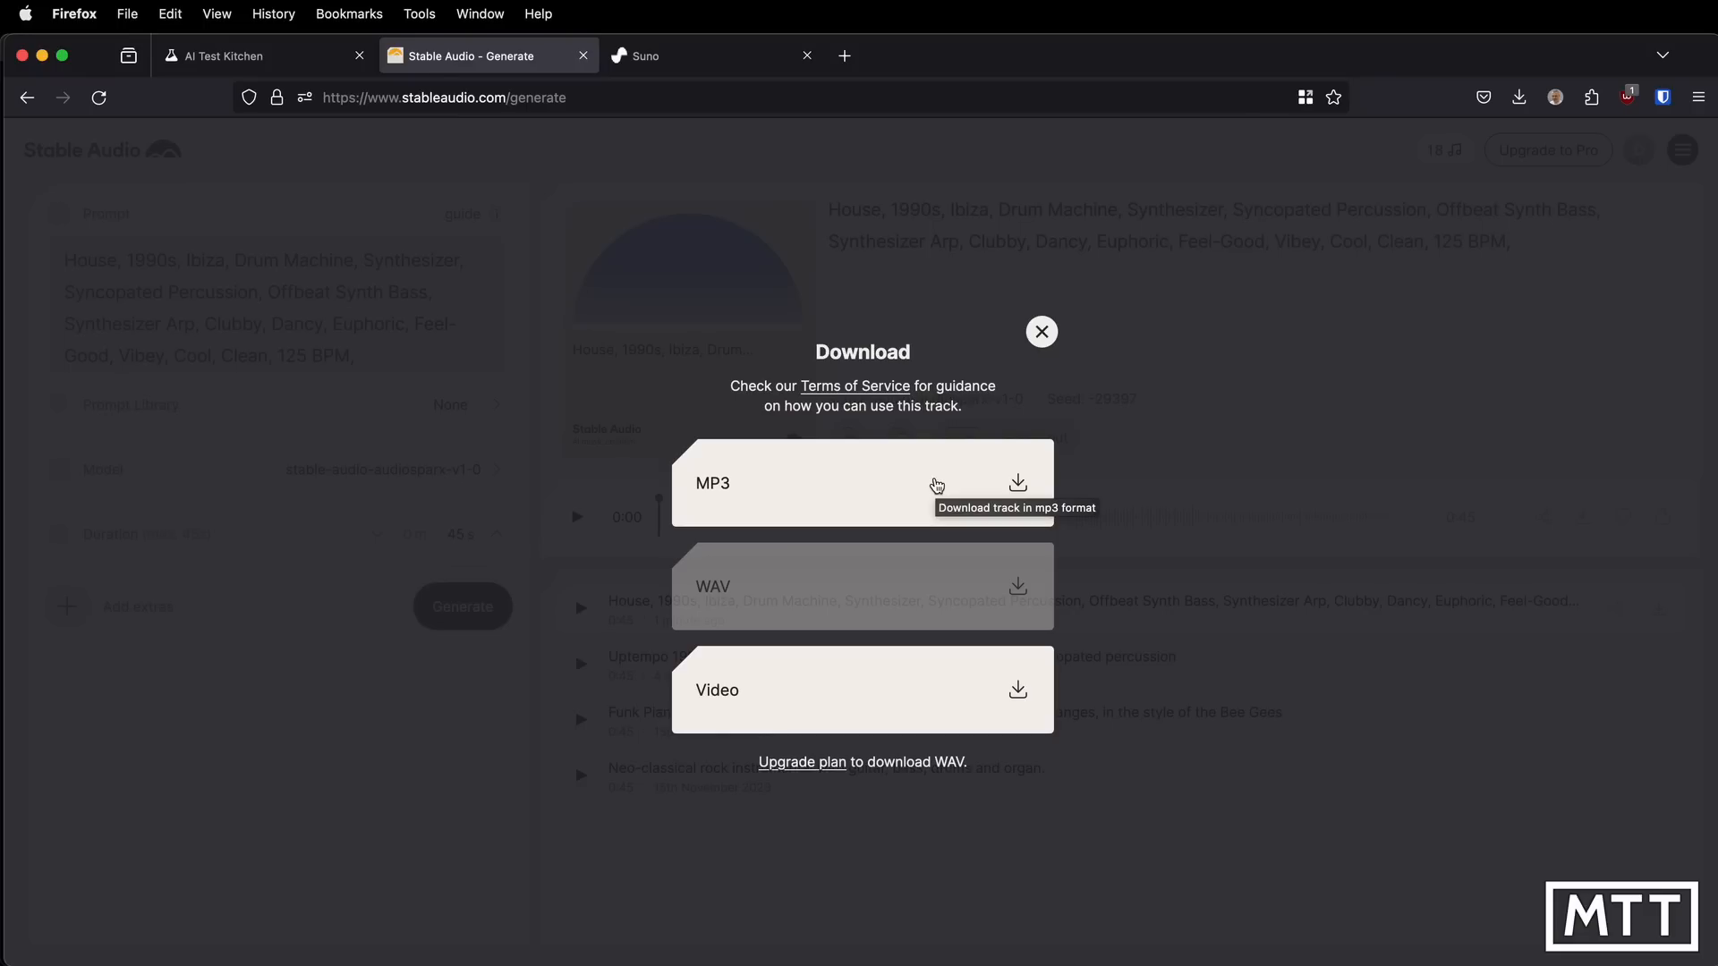
left_click(937, 486)
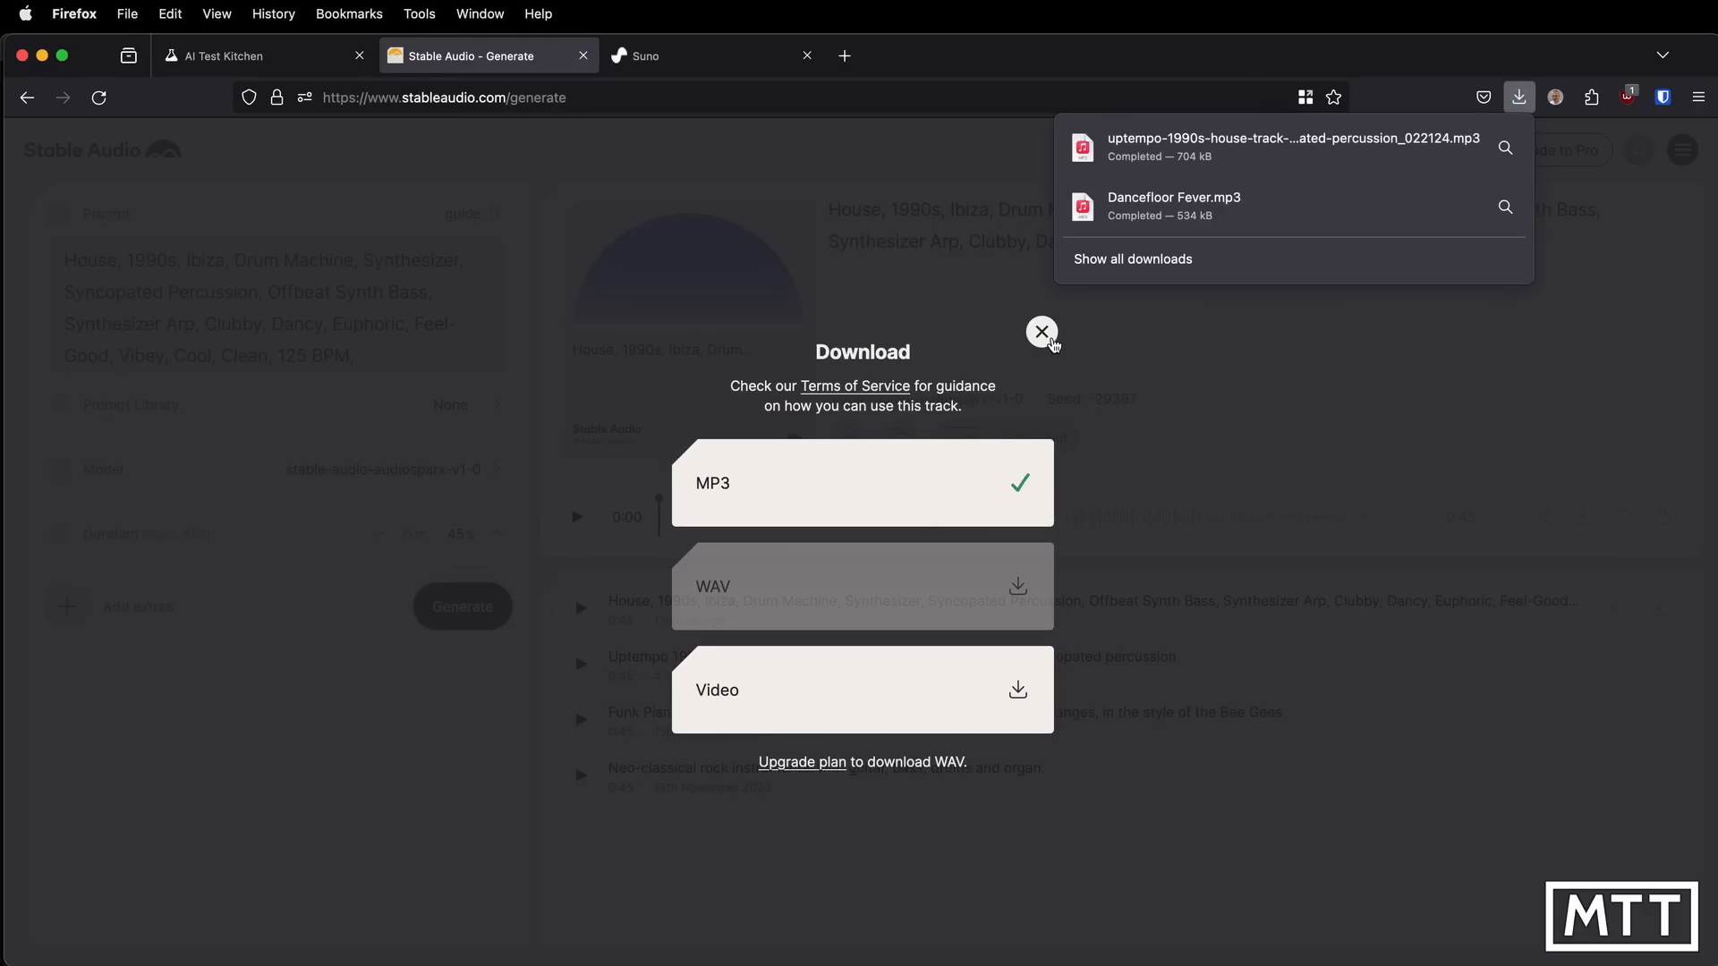
left_click(1043, 333)
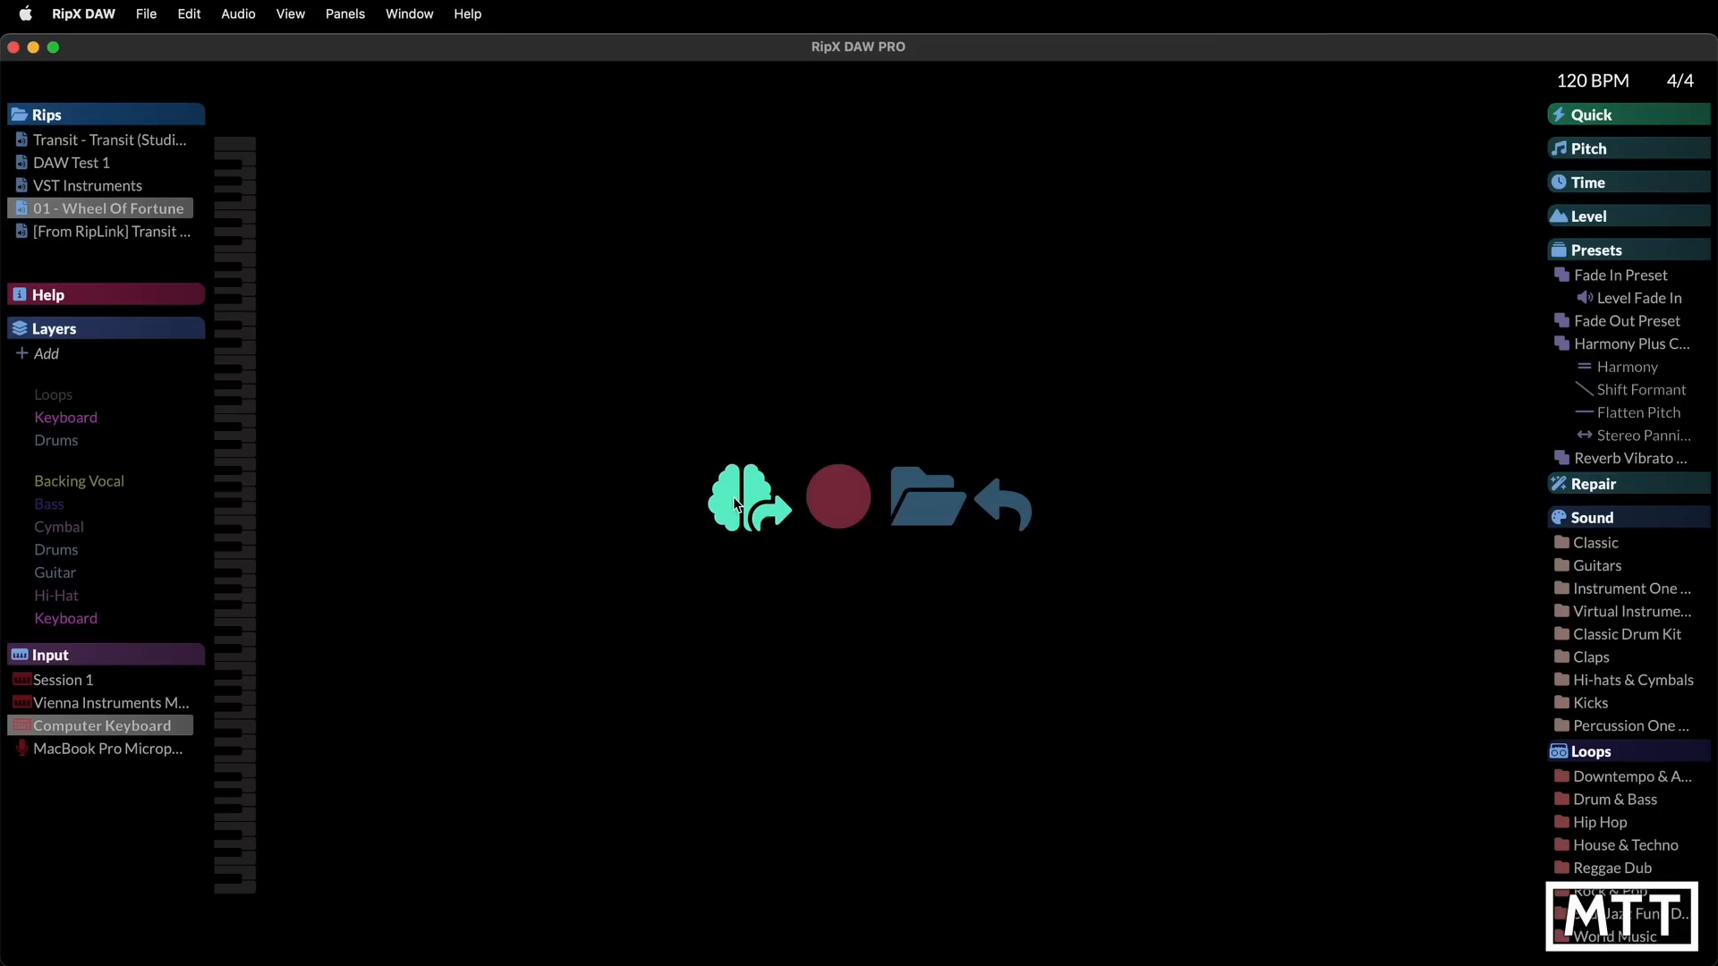
Switch to RipX DAW and start ripping an audio file
left_click(750, 507)
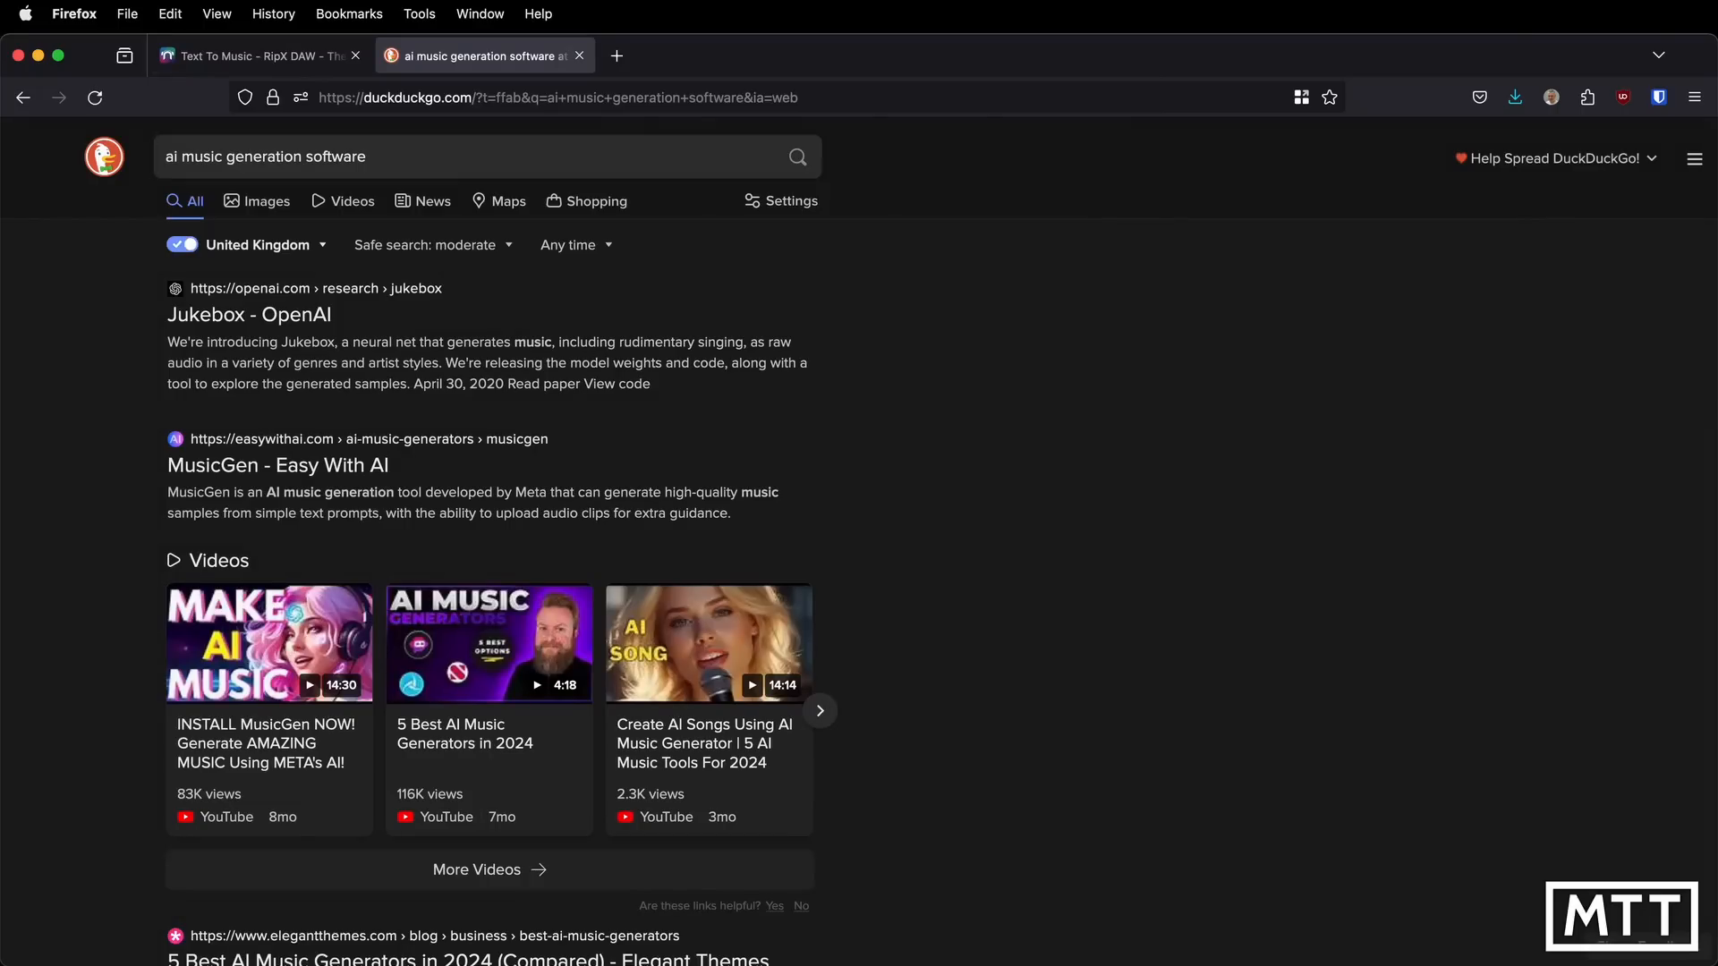
Switch to Firefox and review the DuckDuckGo results for "ai music generation software"
scroll(917, 601, "down", 10)
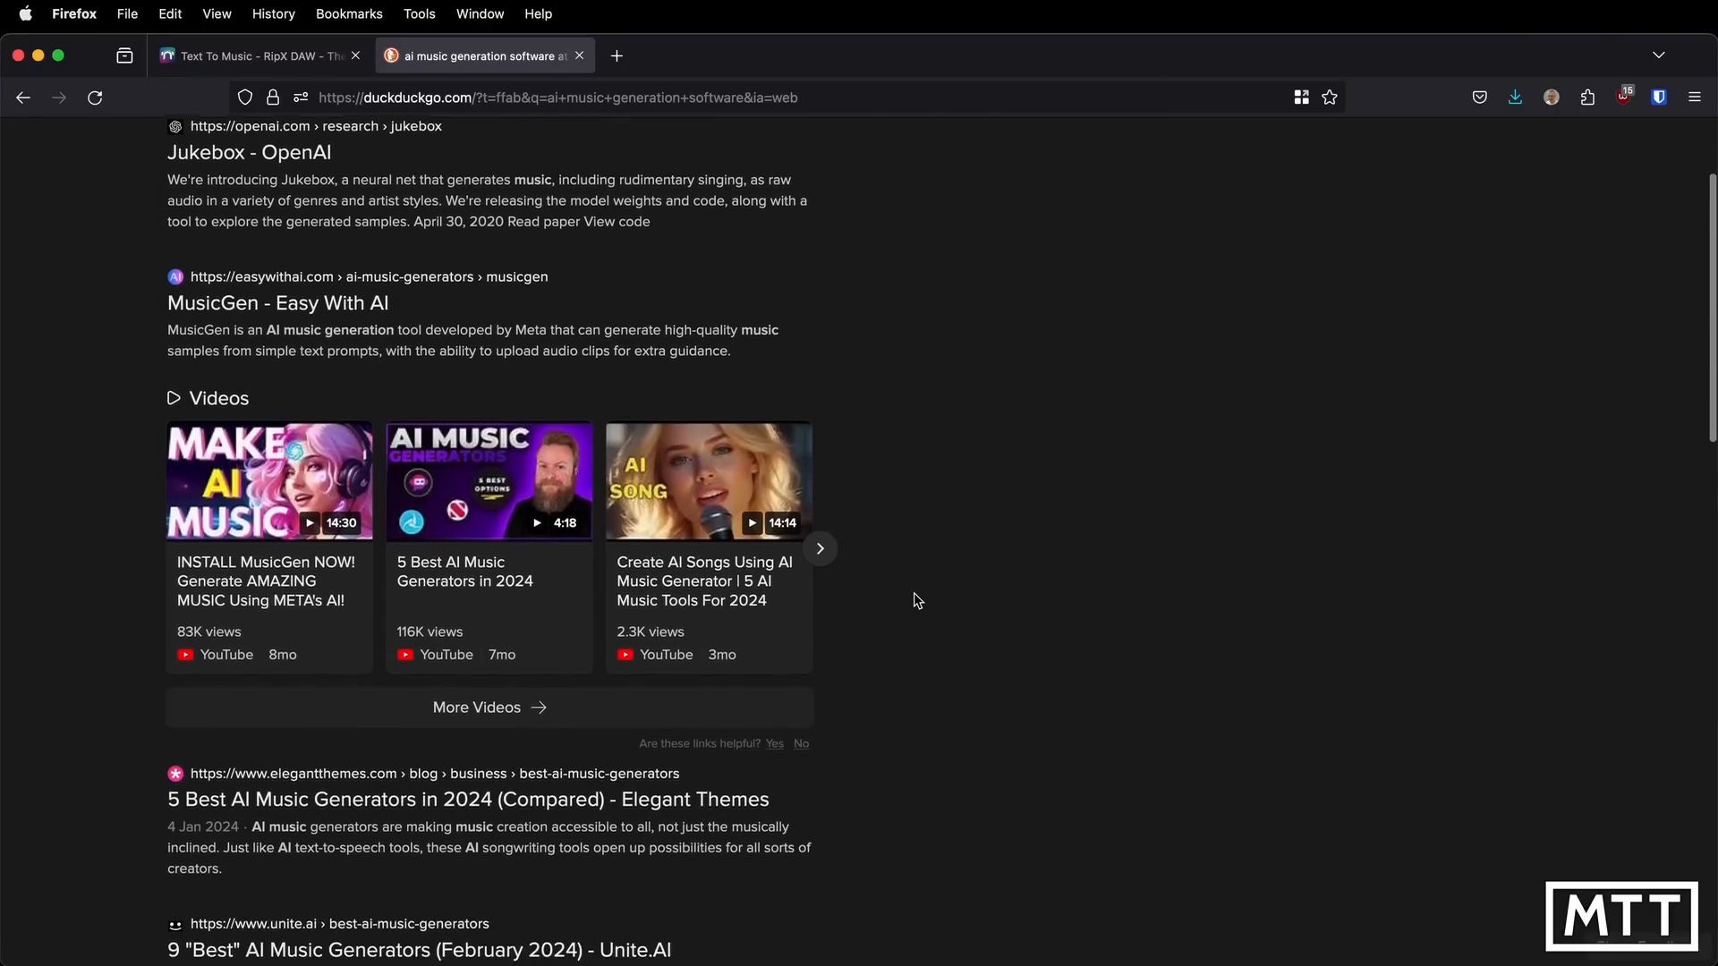
Look through the remaining search results and open Unite.AI's article on the 9 best AI music generators
scroll(917, 601, "down", 6)
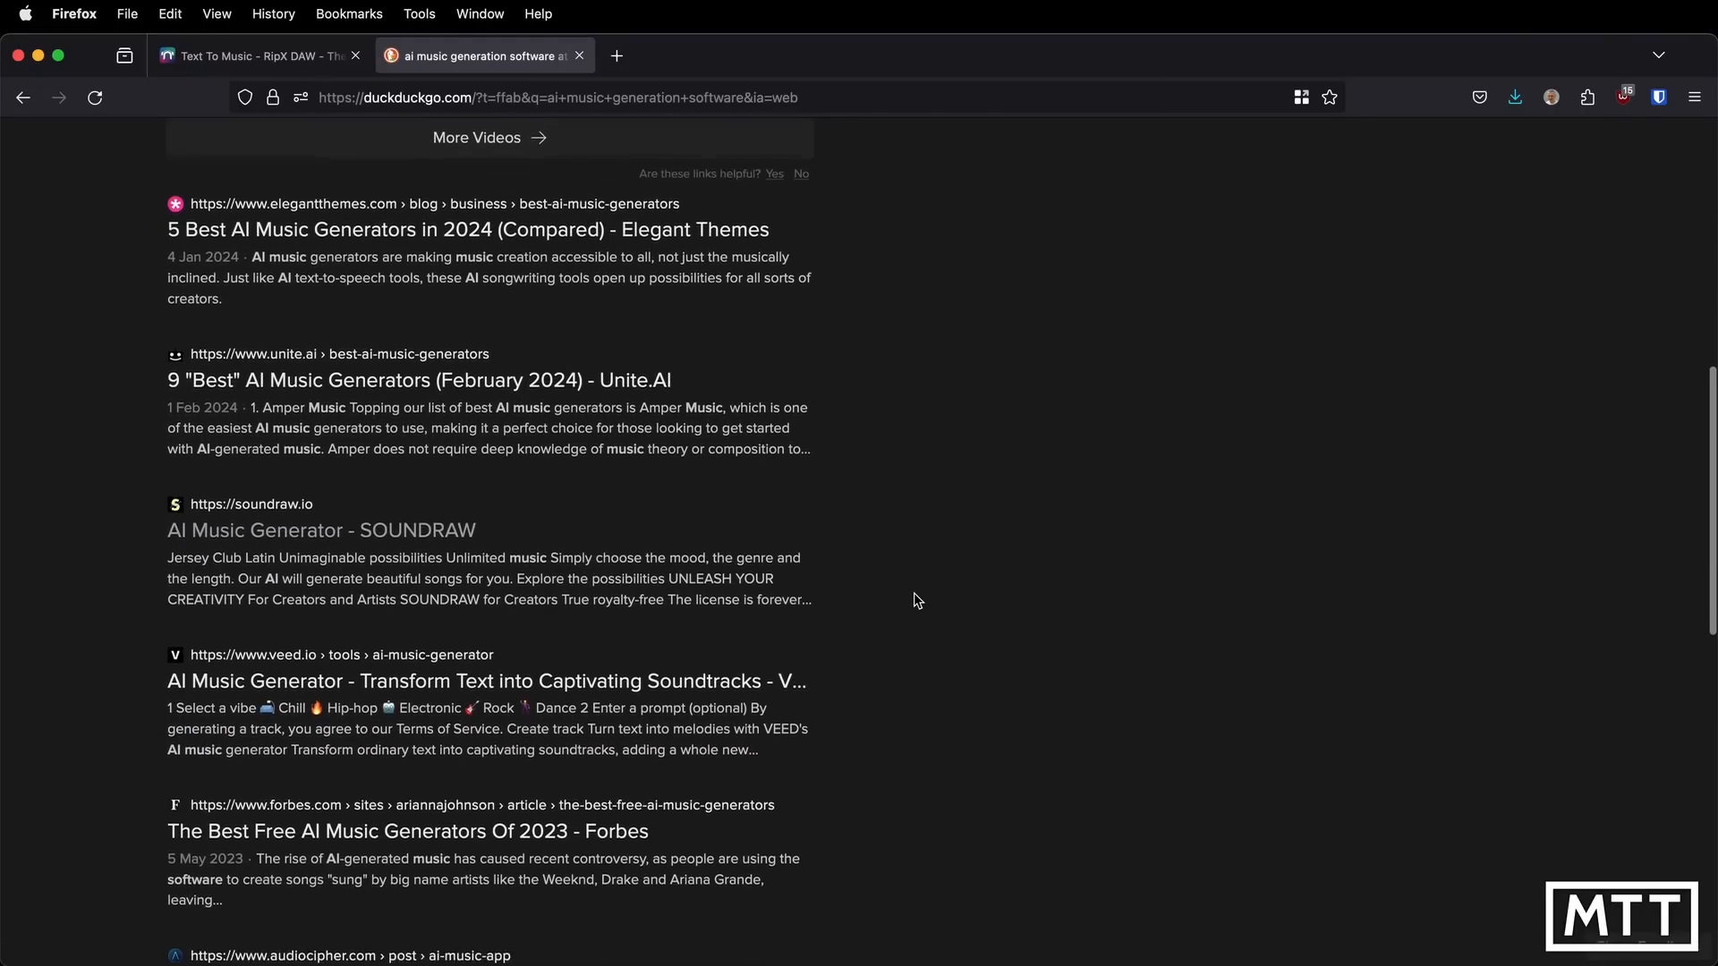
scroll(917, 600, "down", 4)
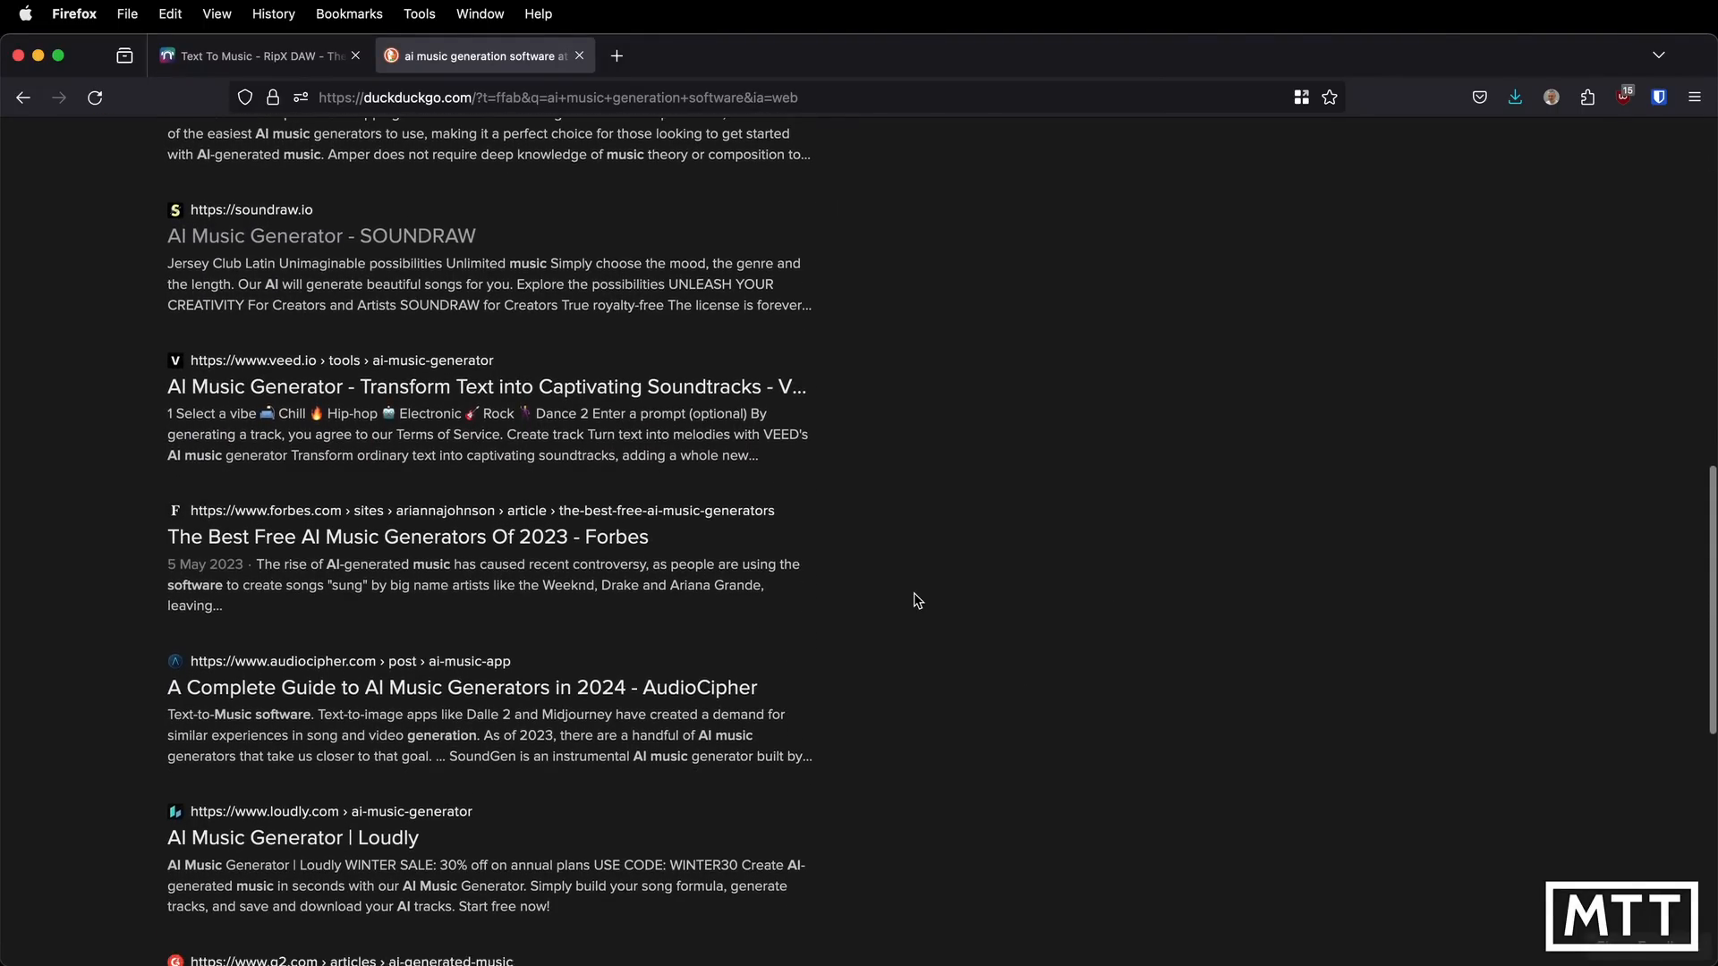
scroll(917, 600, "down", 2)
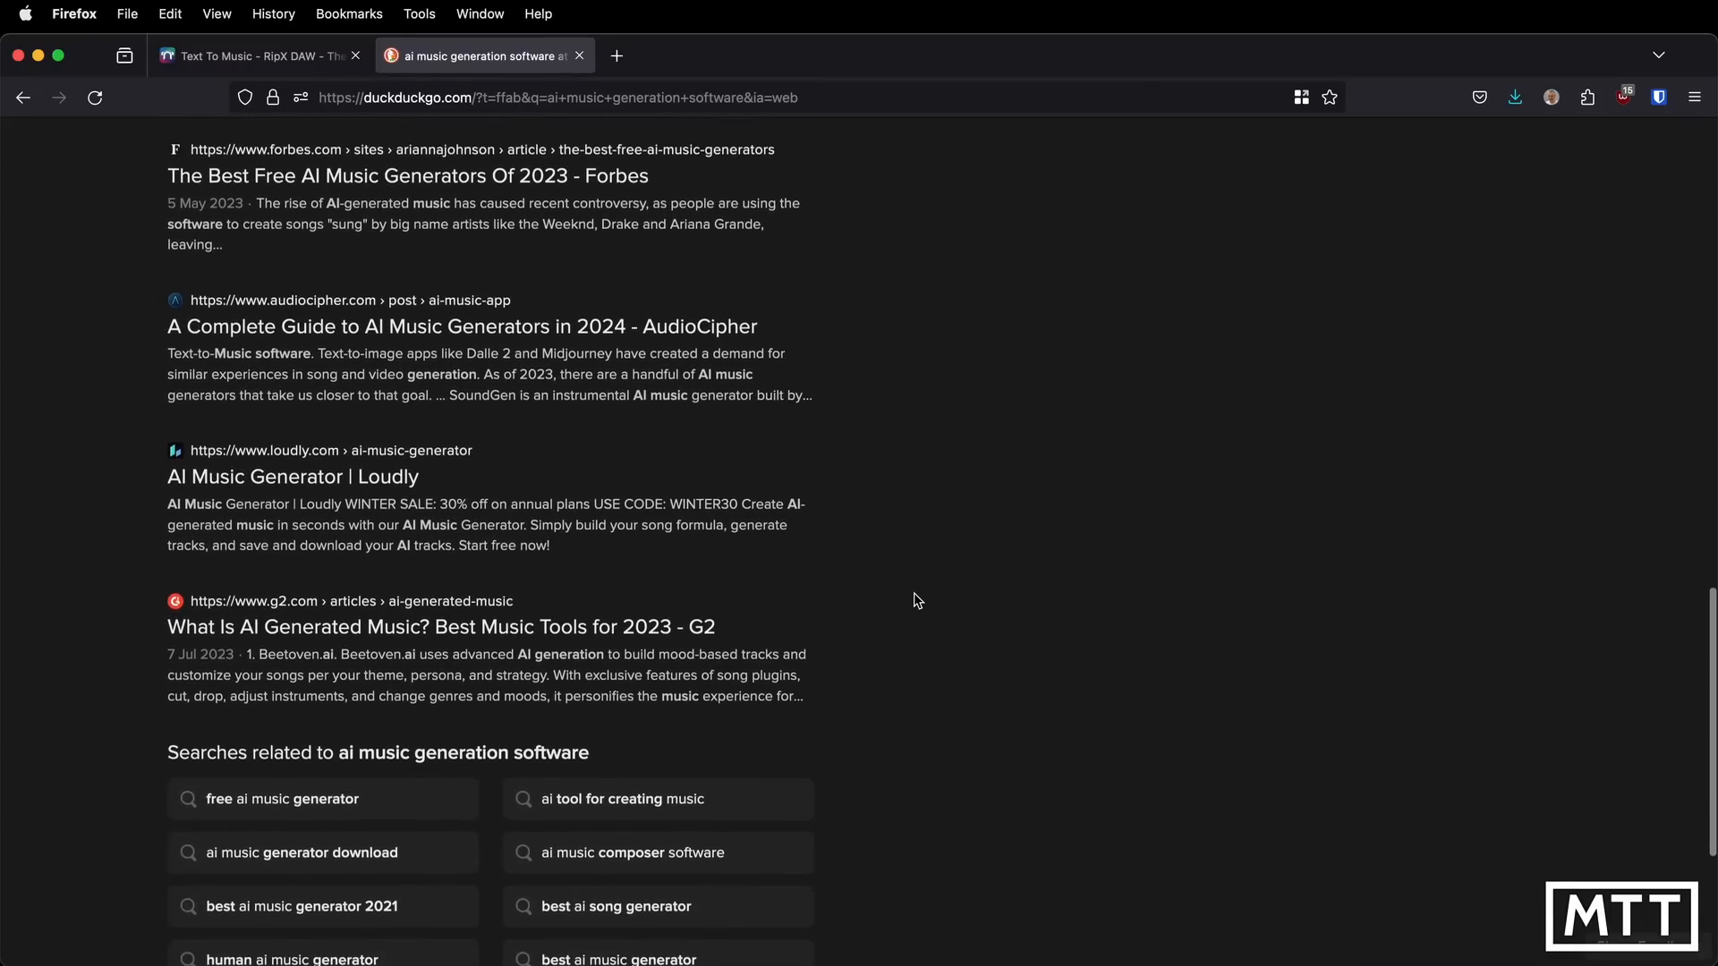
scroll(917, 601, "up", 20)
scroll(917, 600, "up", 2)
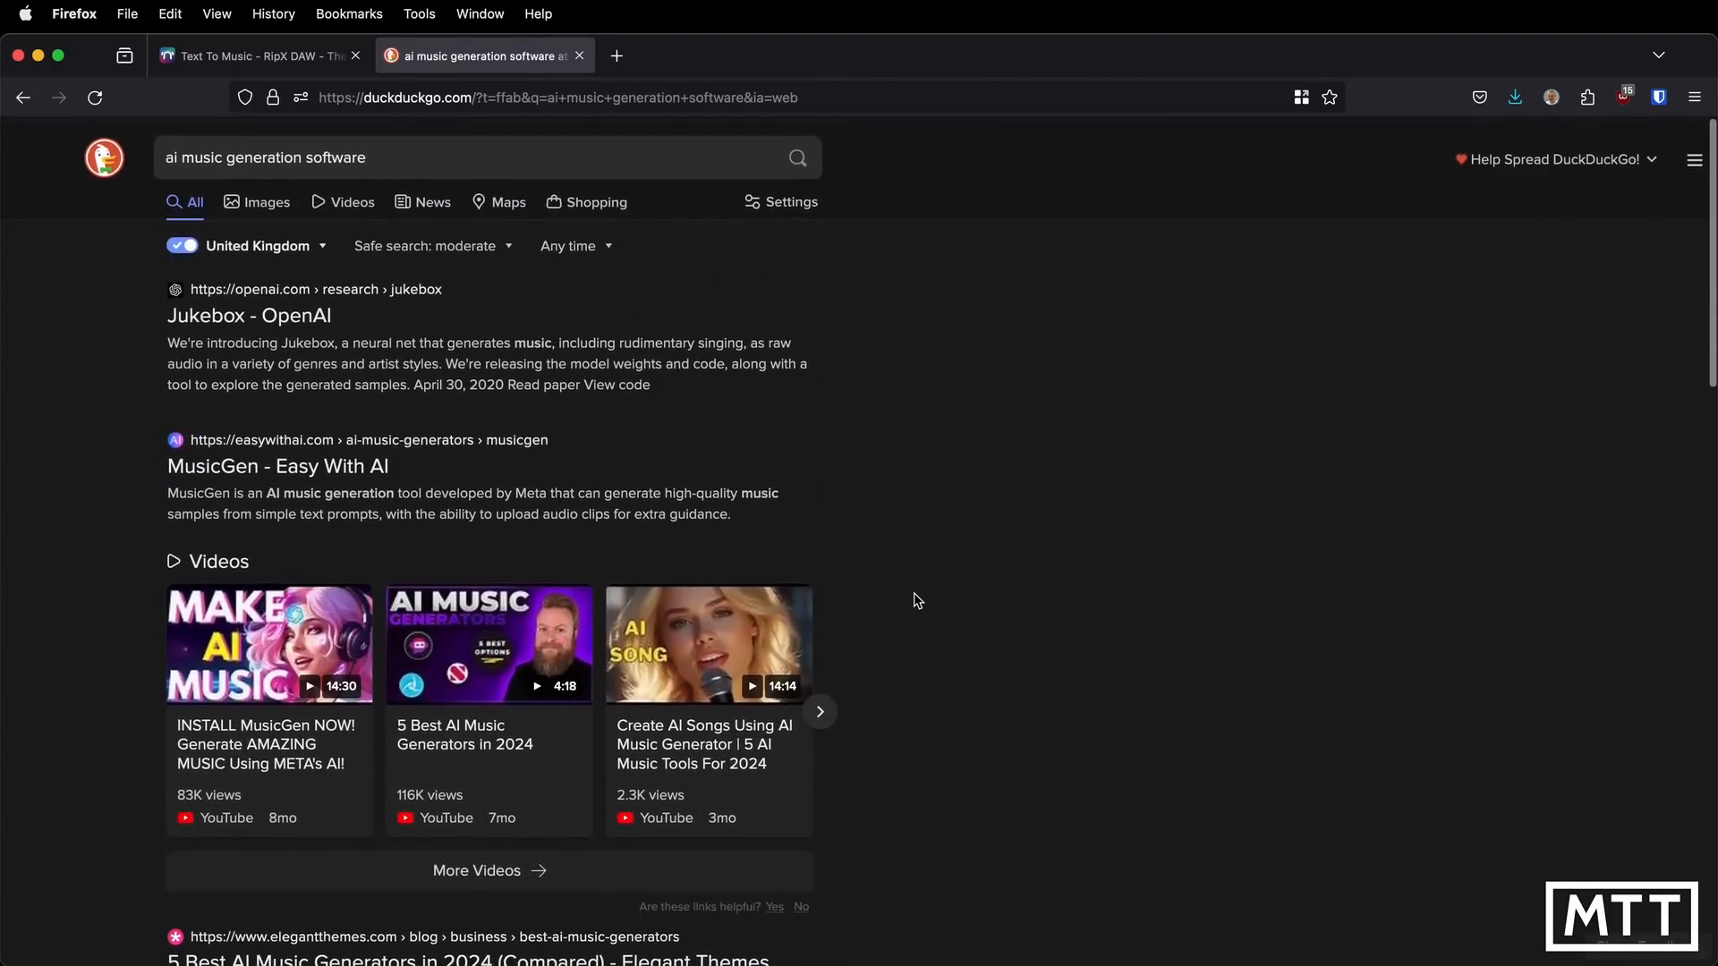
scroll(917, 600, "down", 4)
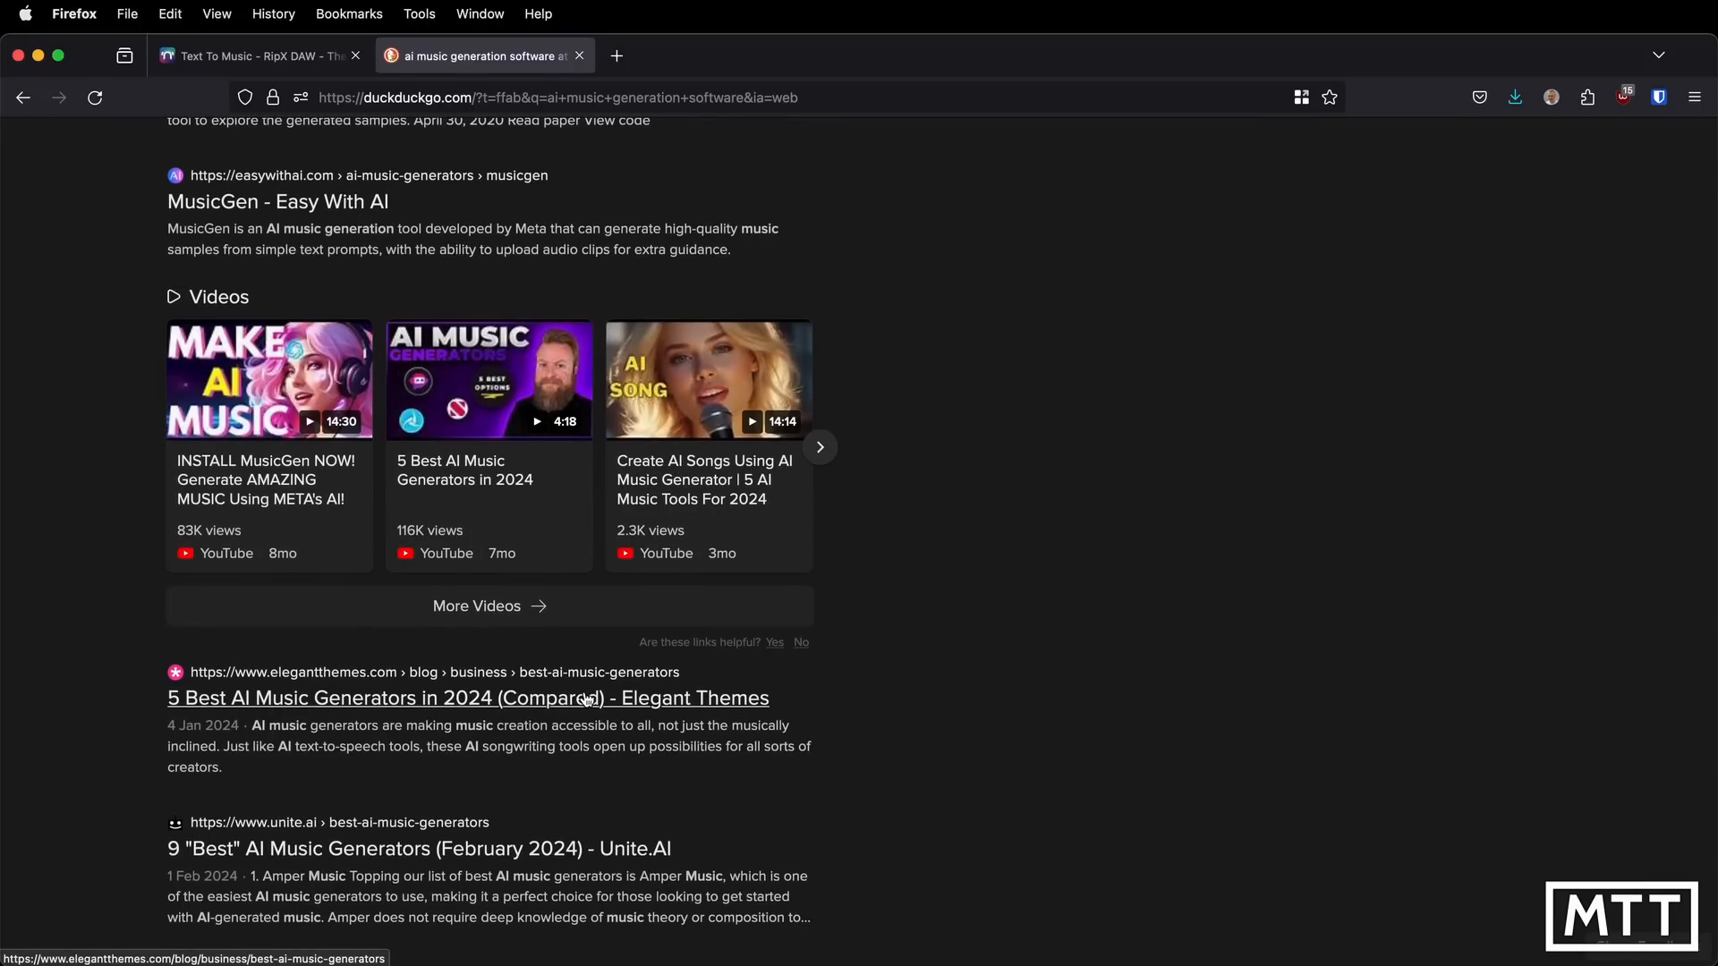
left_click(532, 853)
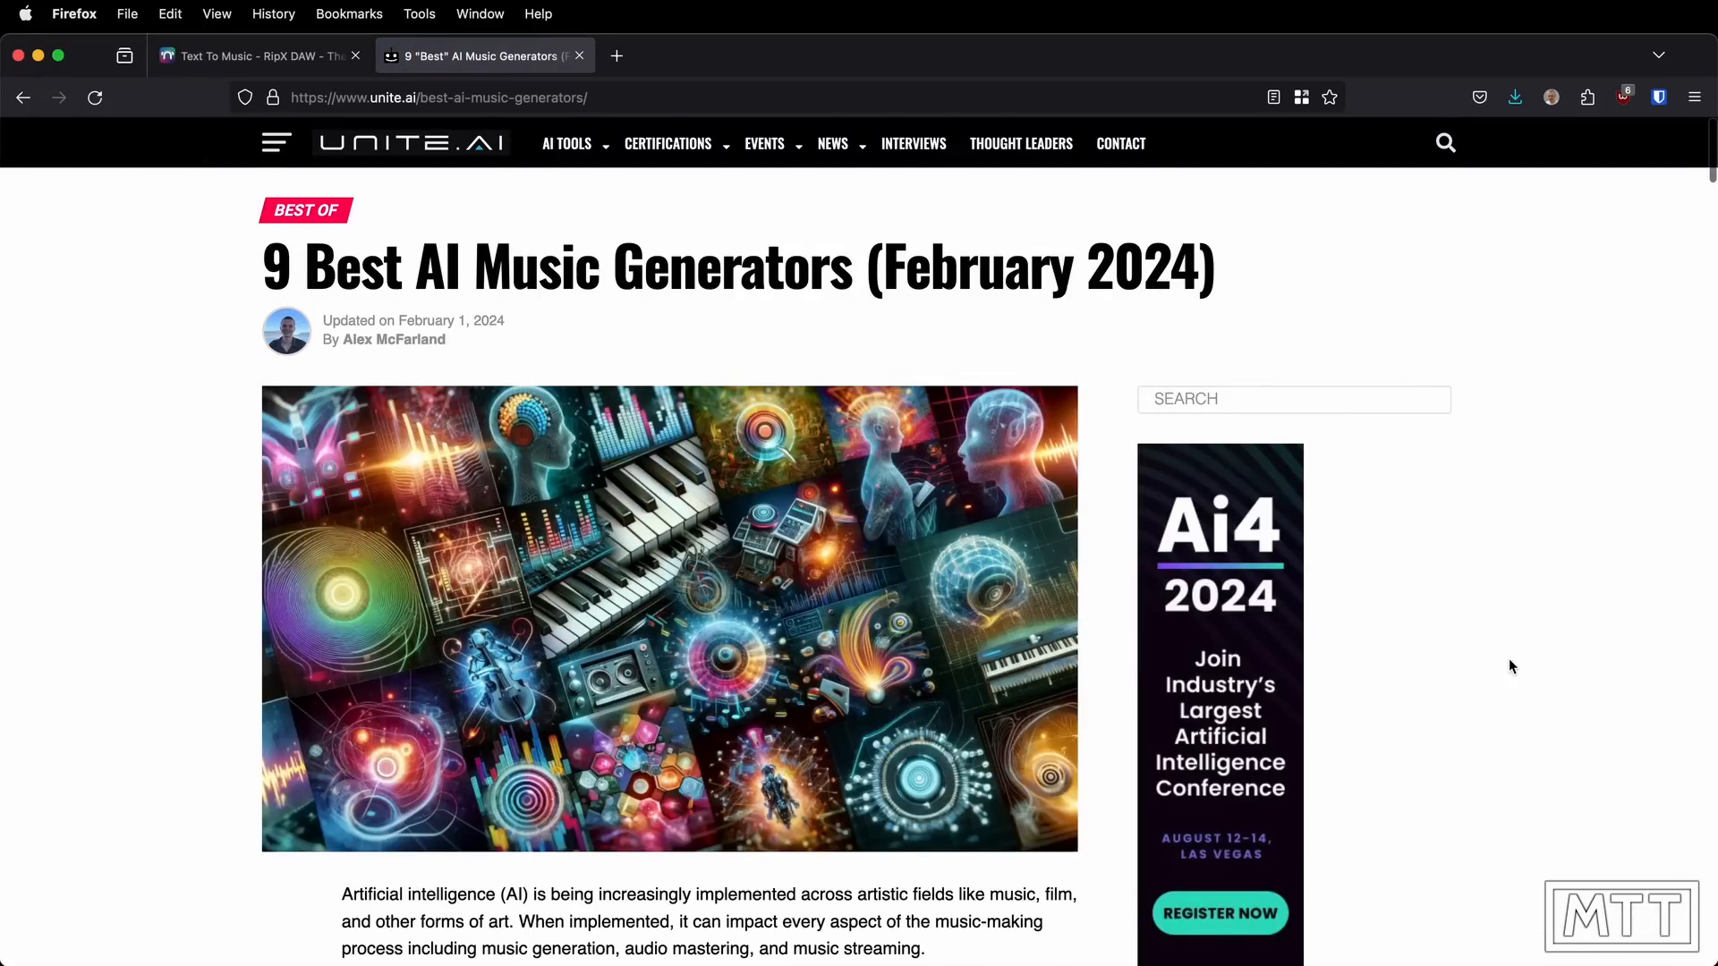
Read through the article's entries on AI music generators, including AIVA and Soundful
scroll(1509, 660, "down", 10)
scroll(1509, 666, "down", 7)
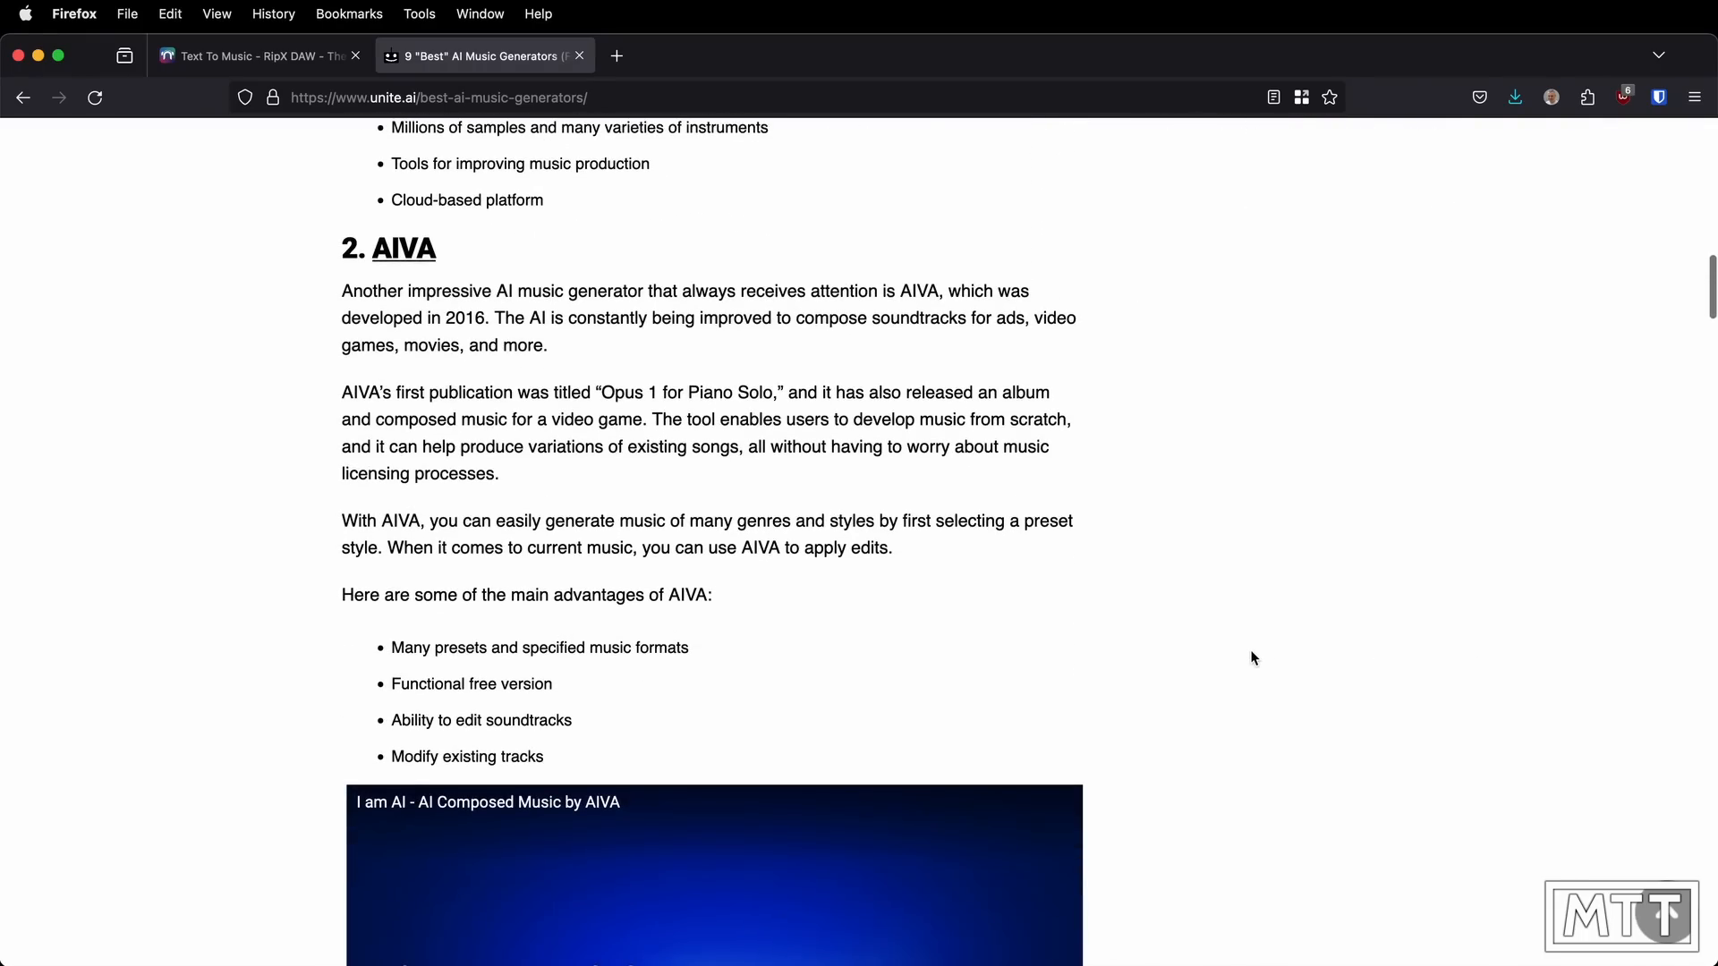
scroll(1251, 657, "down", 8)
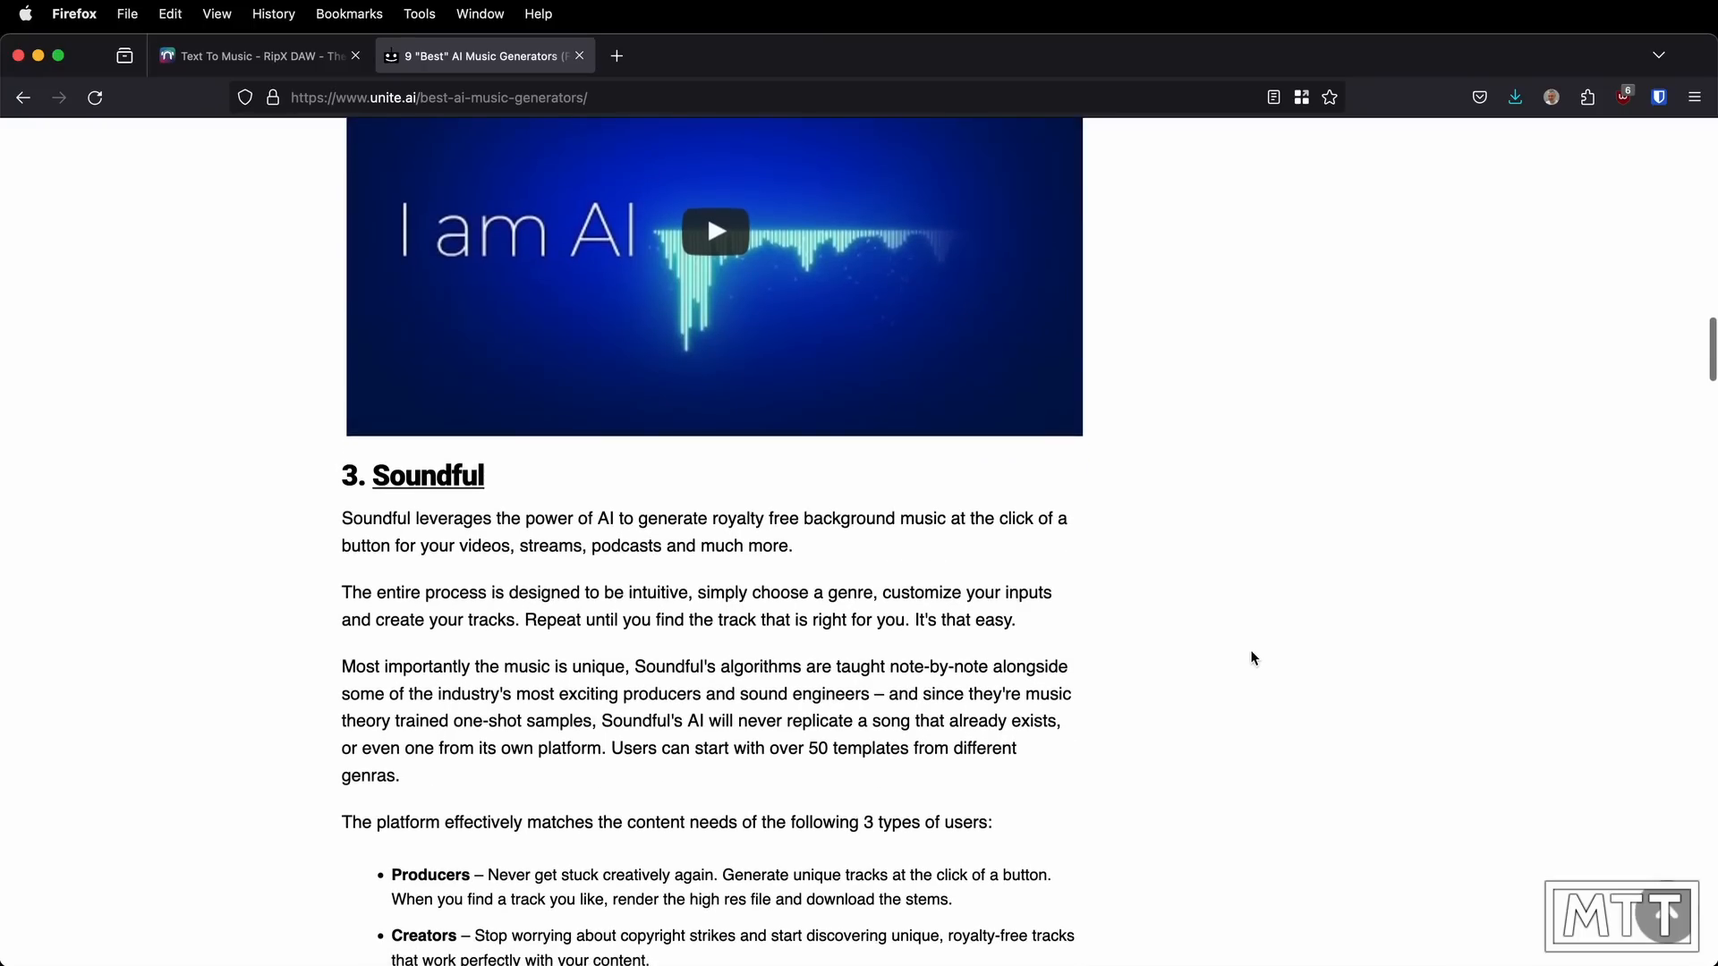
scroll(1251, 658, "down", 9)
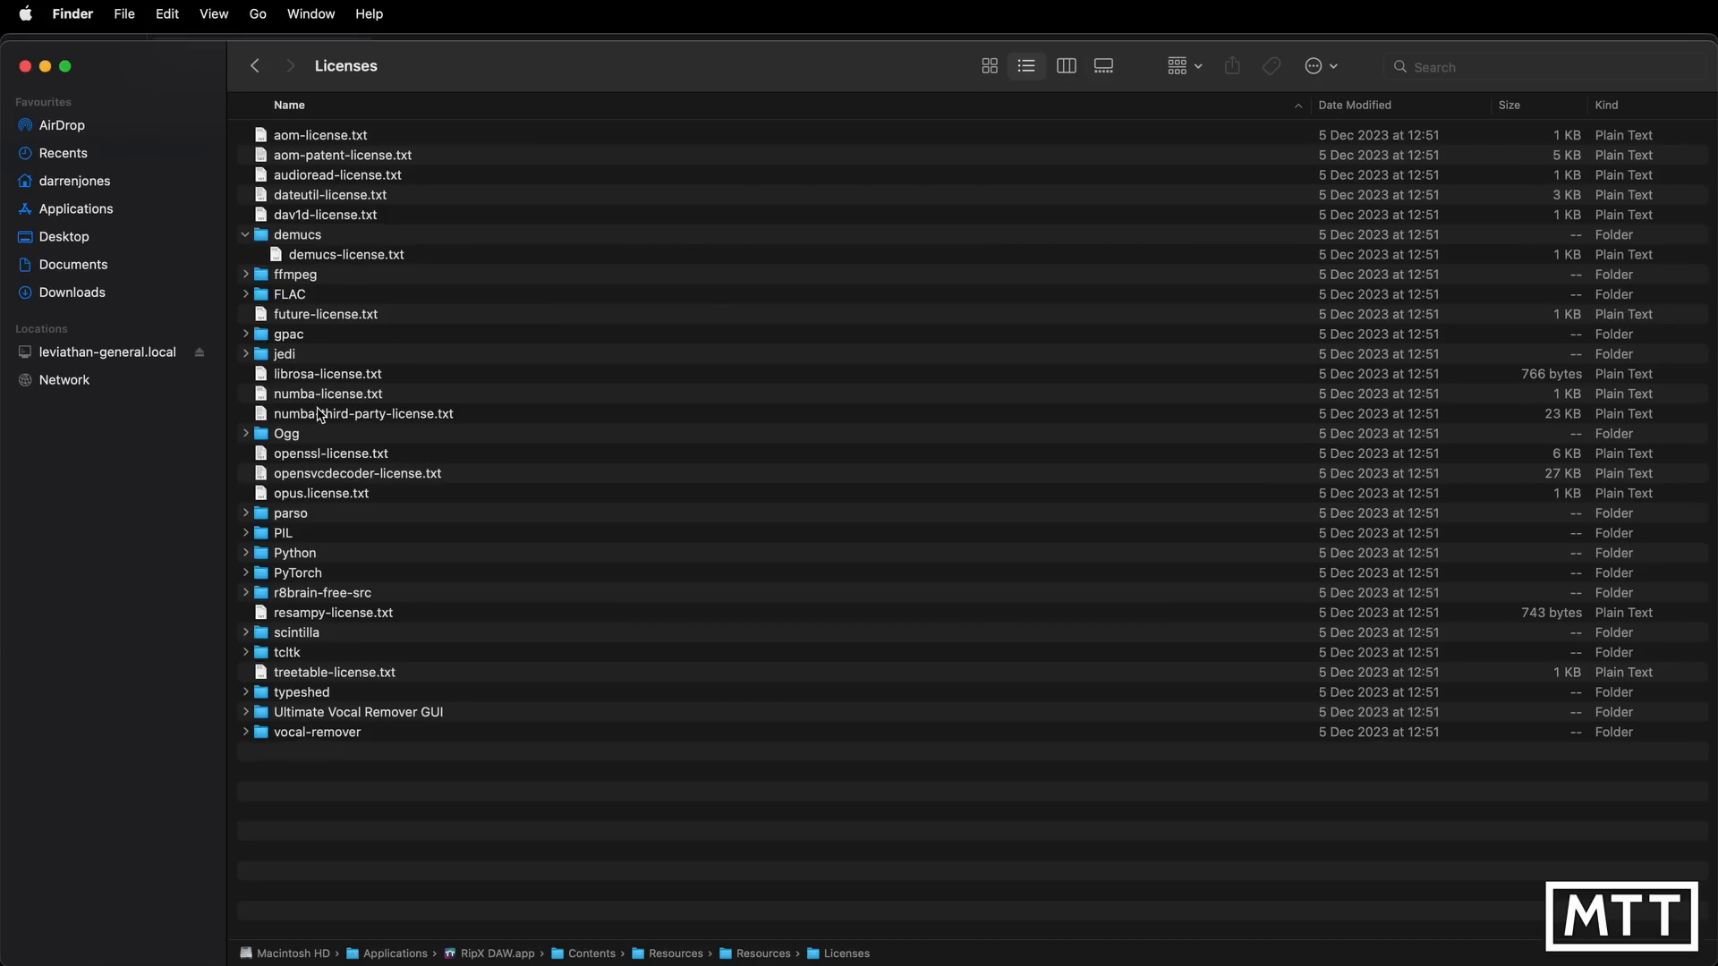
In Finder, inspect the ffmpeg folder among RipX DAW's licenses and select demucs-license.txt
left_click(248, 276)
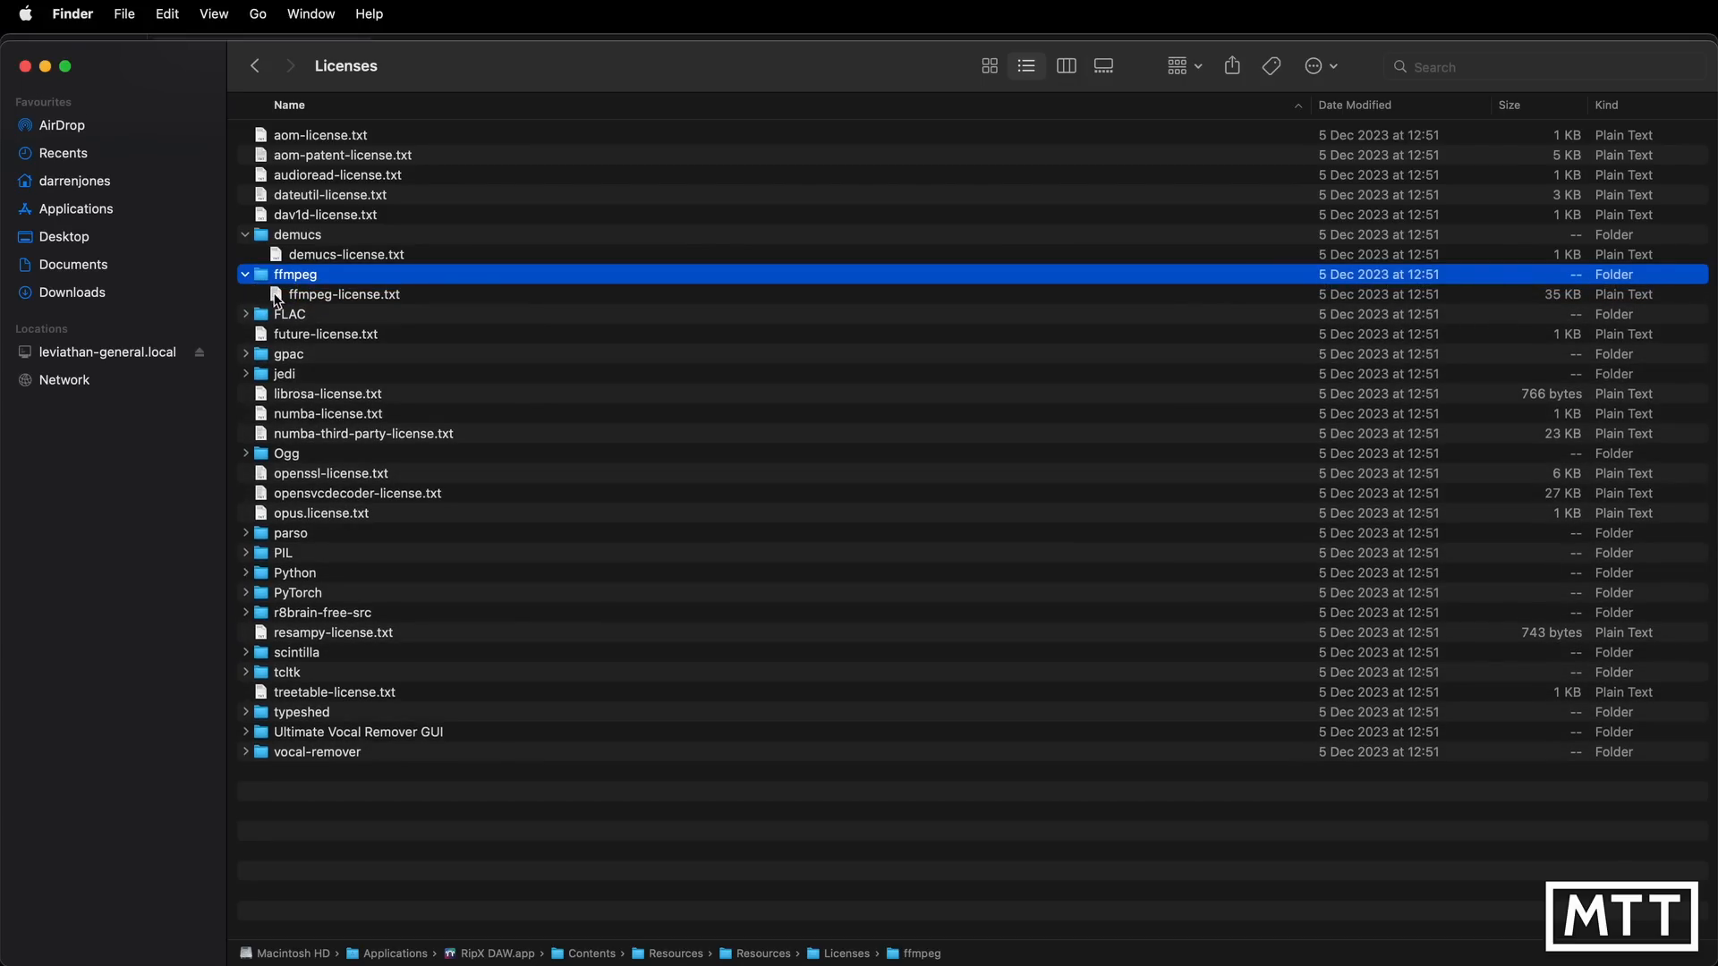
left_click(306, 296)
left_click(245, 275)
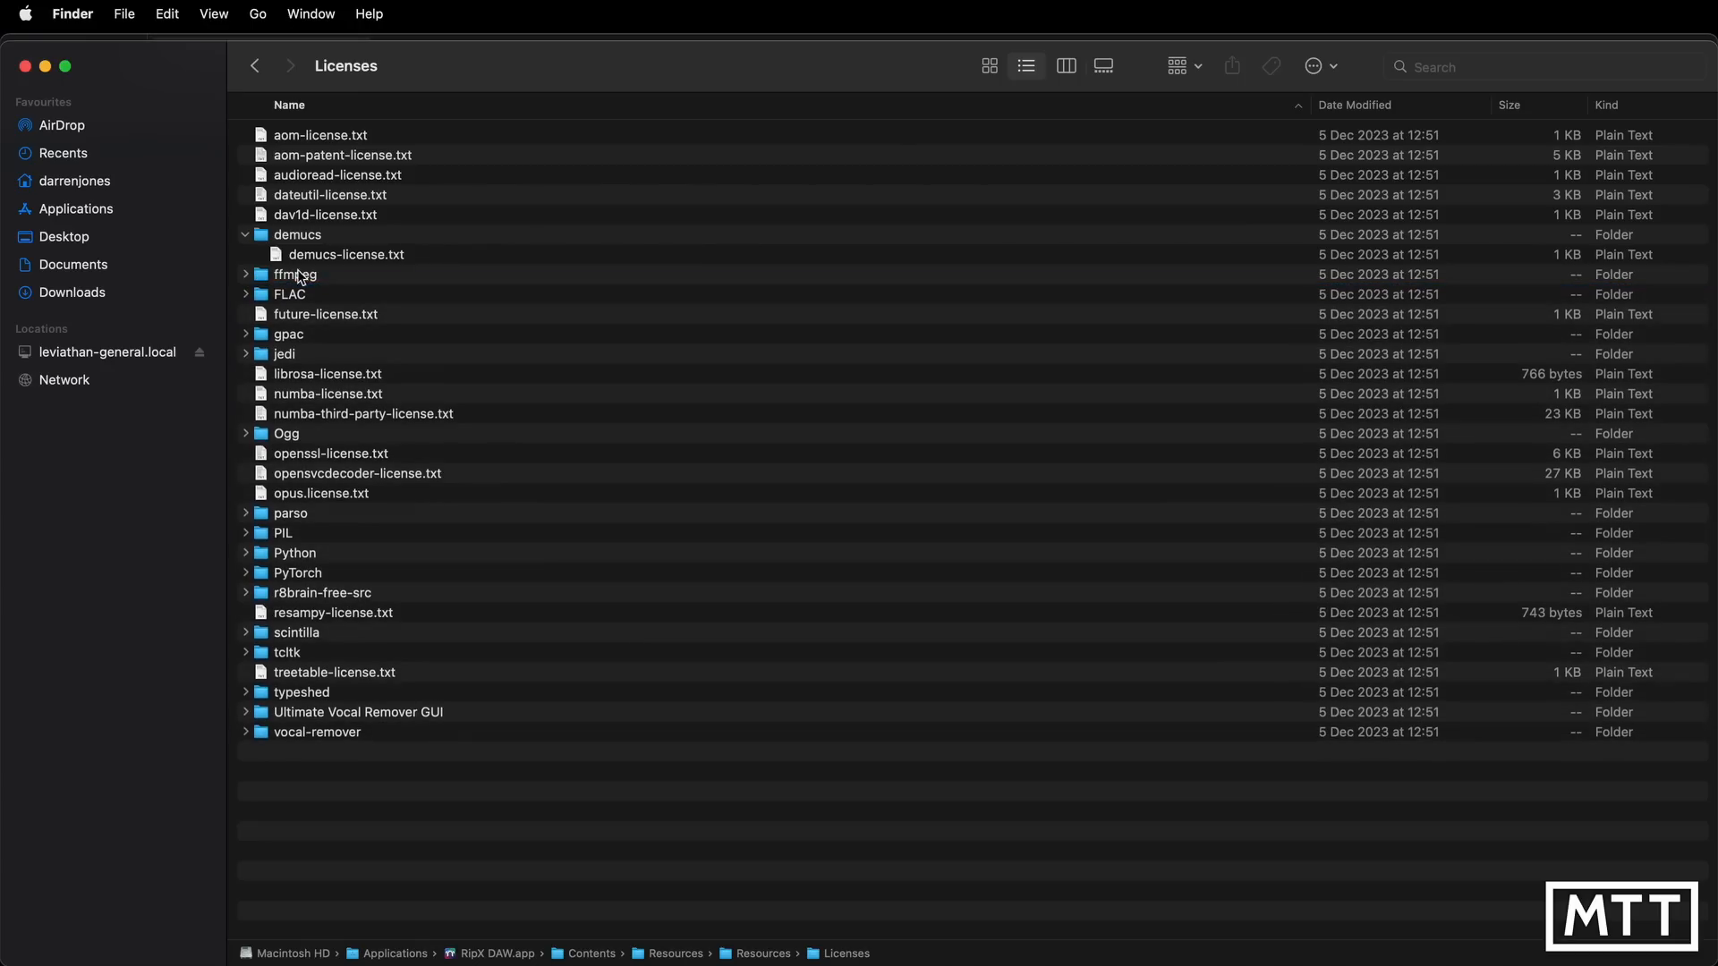
left_click(313, 255)
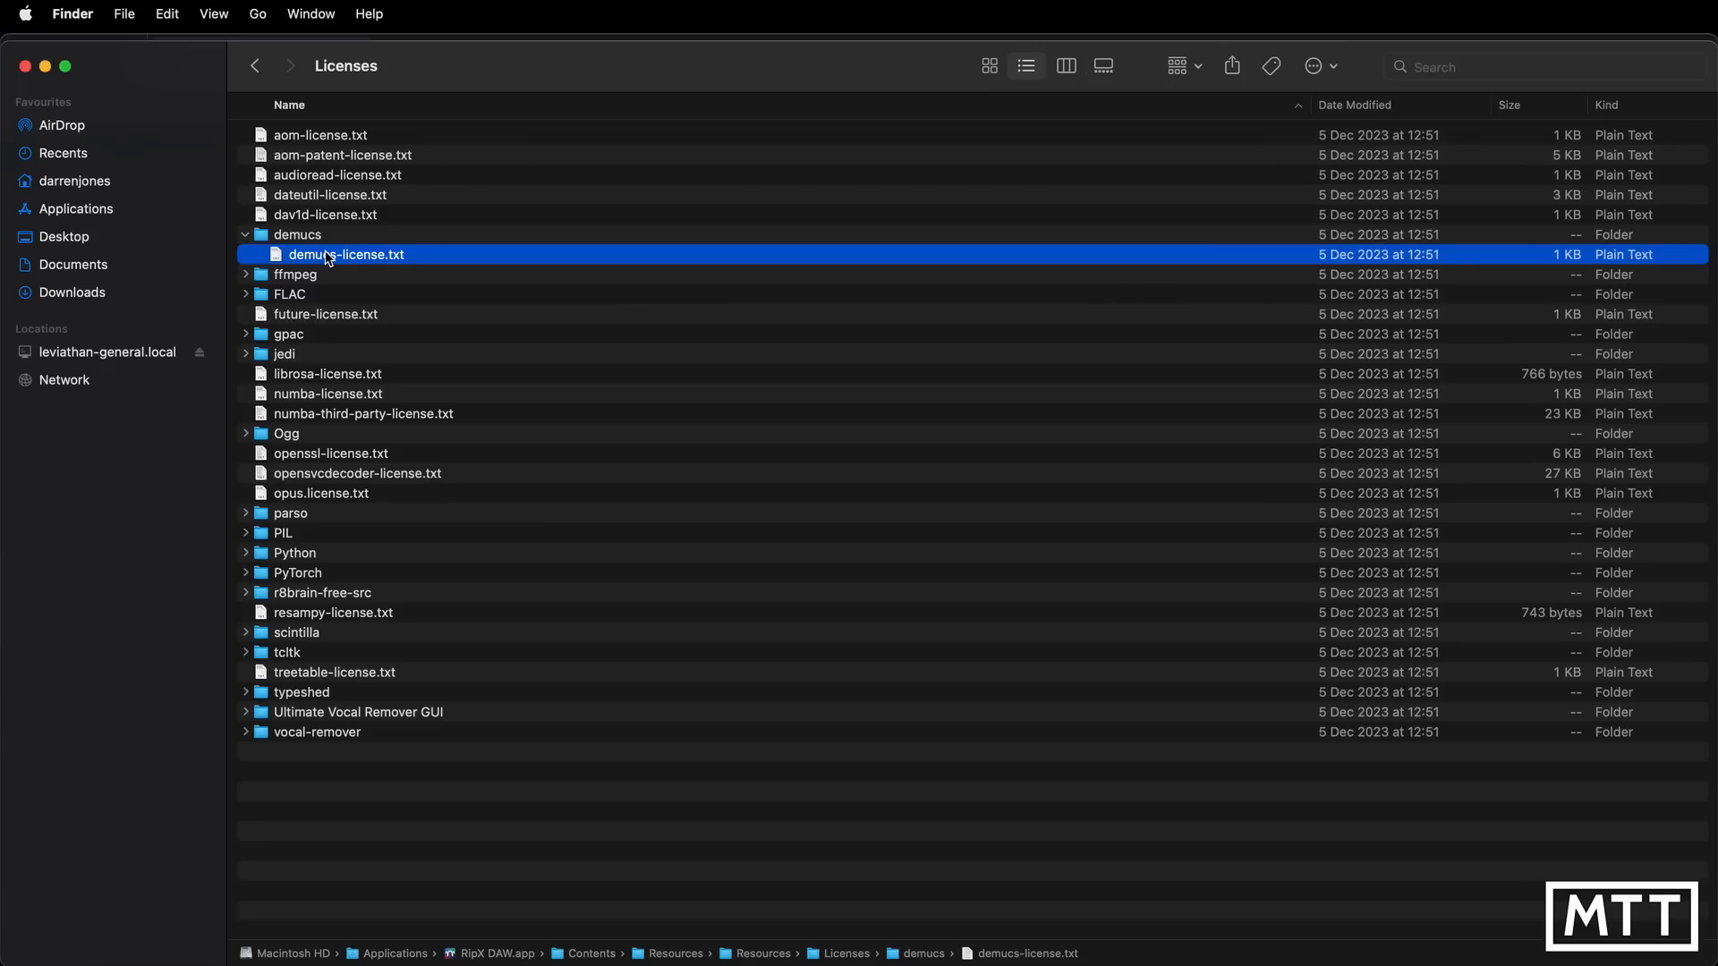
Switch to Firefox and examine the facebookresearch/demucs repository's file list, README introduction and model architecture diagram
key("super+Tab")
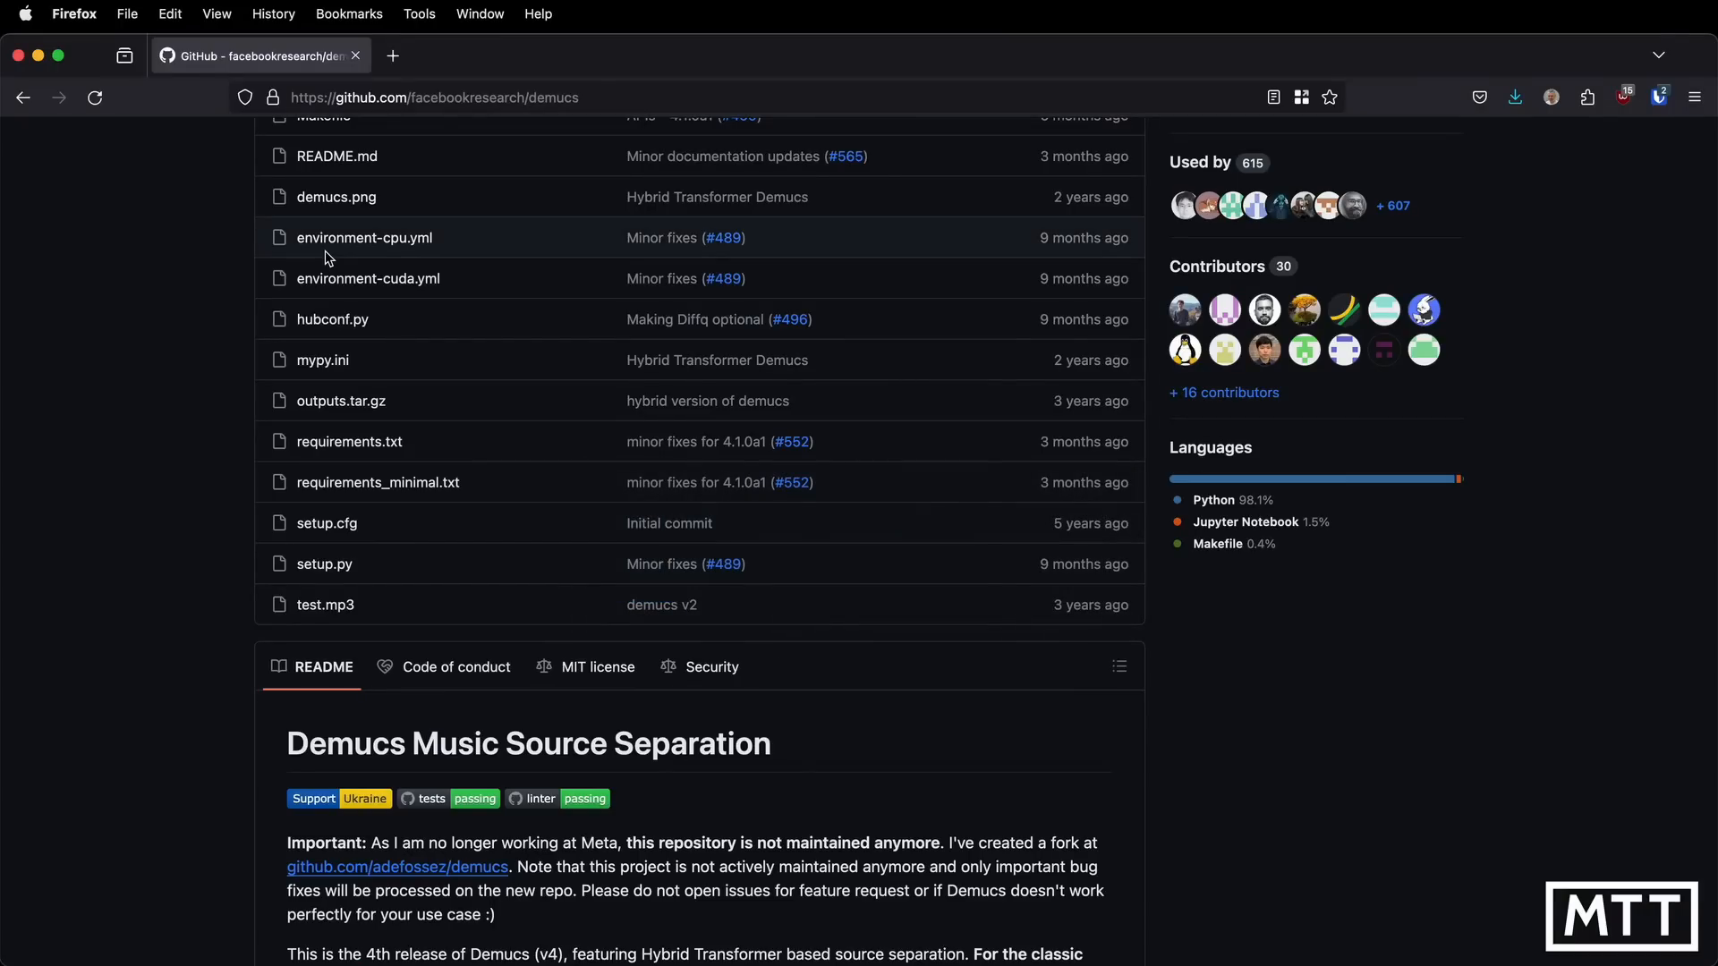
scroll(269, 353, "up", 15)
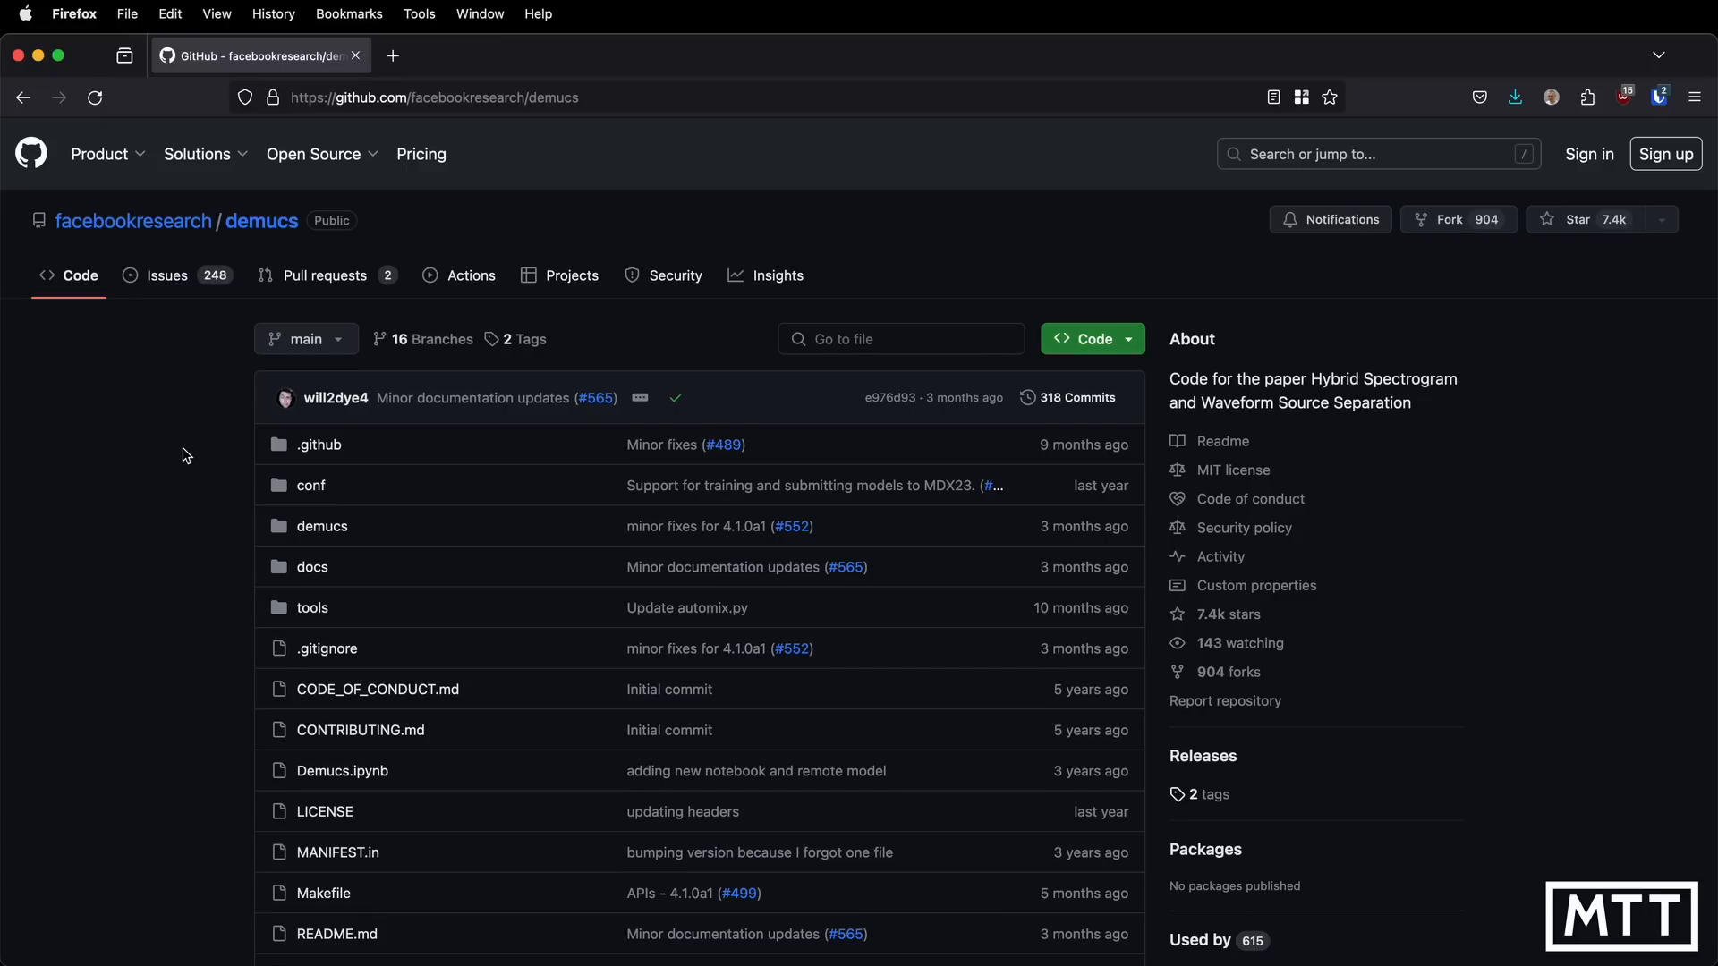
scroll(187, 455, "down", 15)
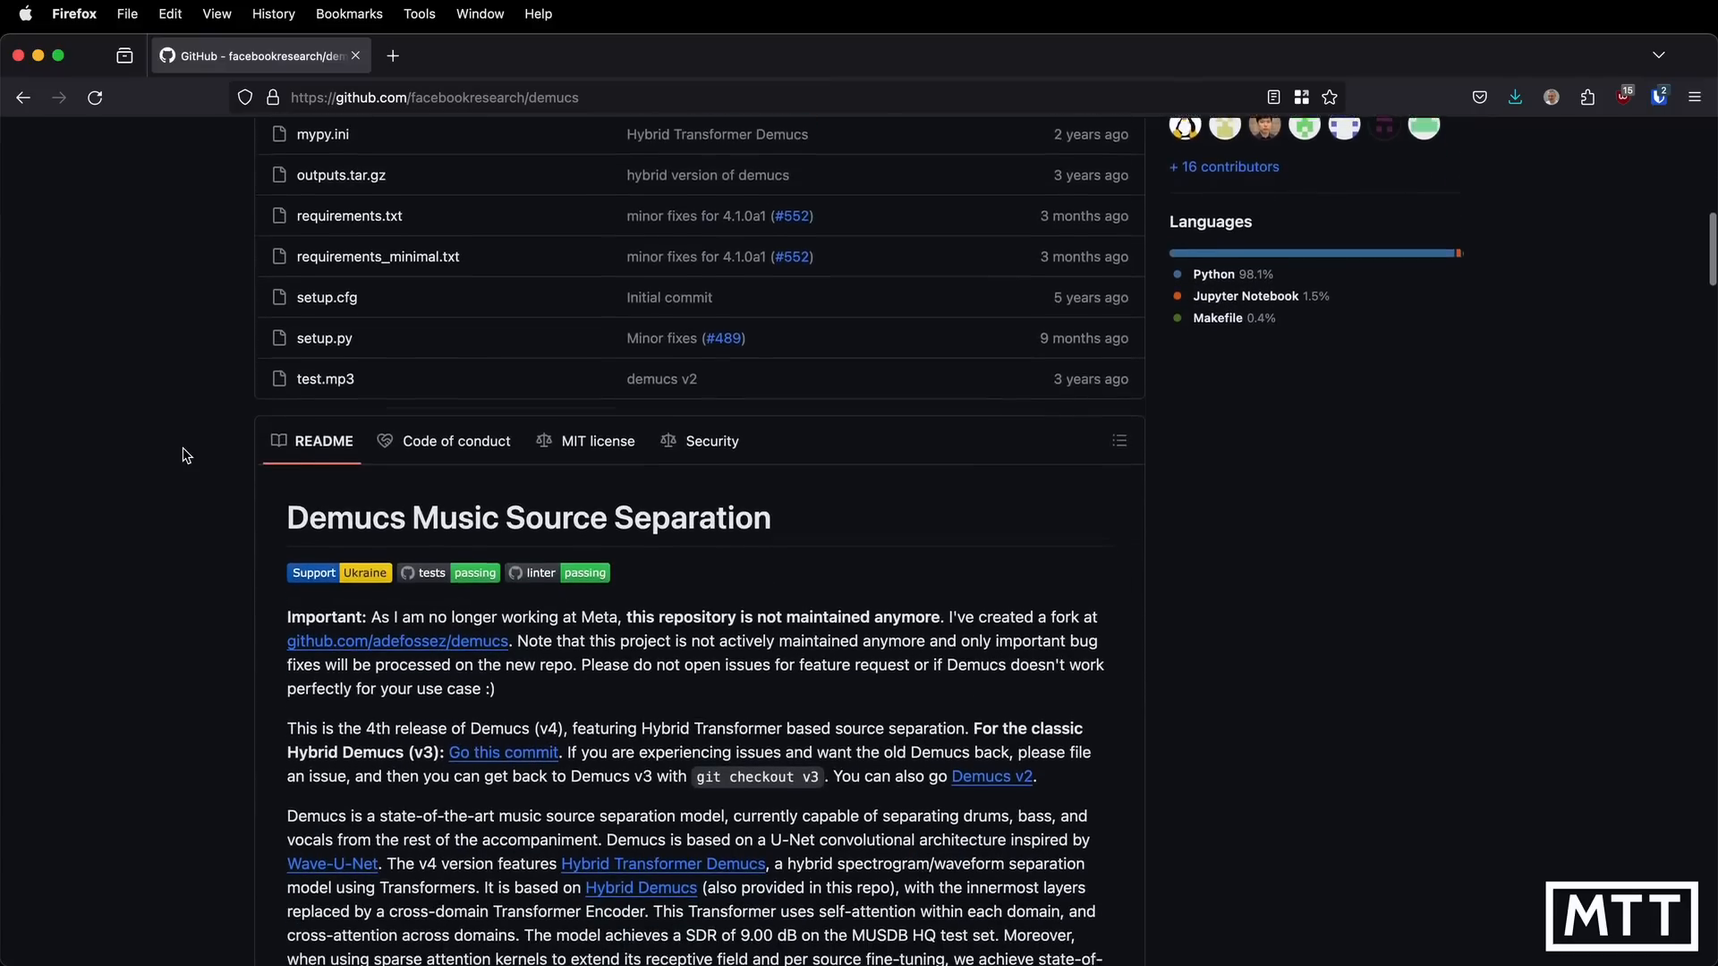
scroll(186, 455, "down", 7)
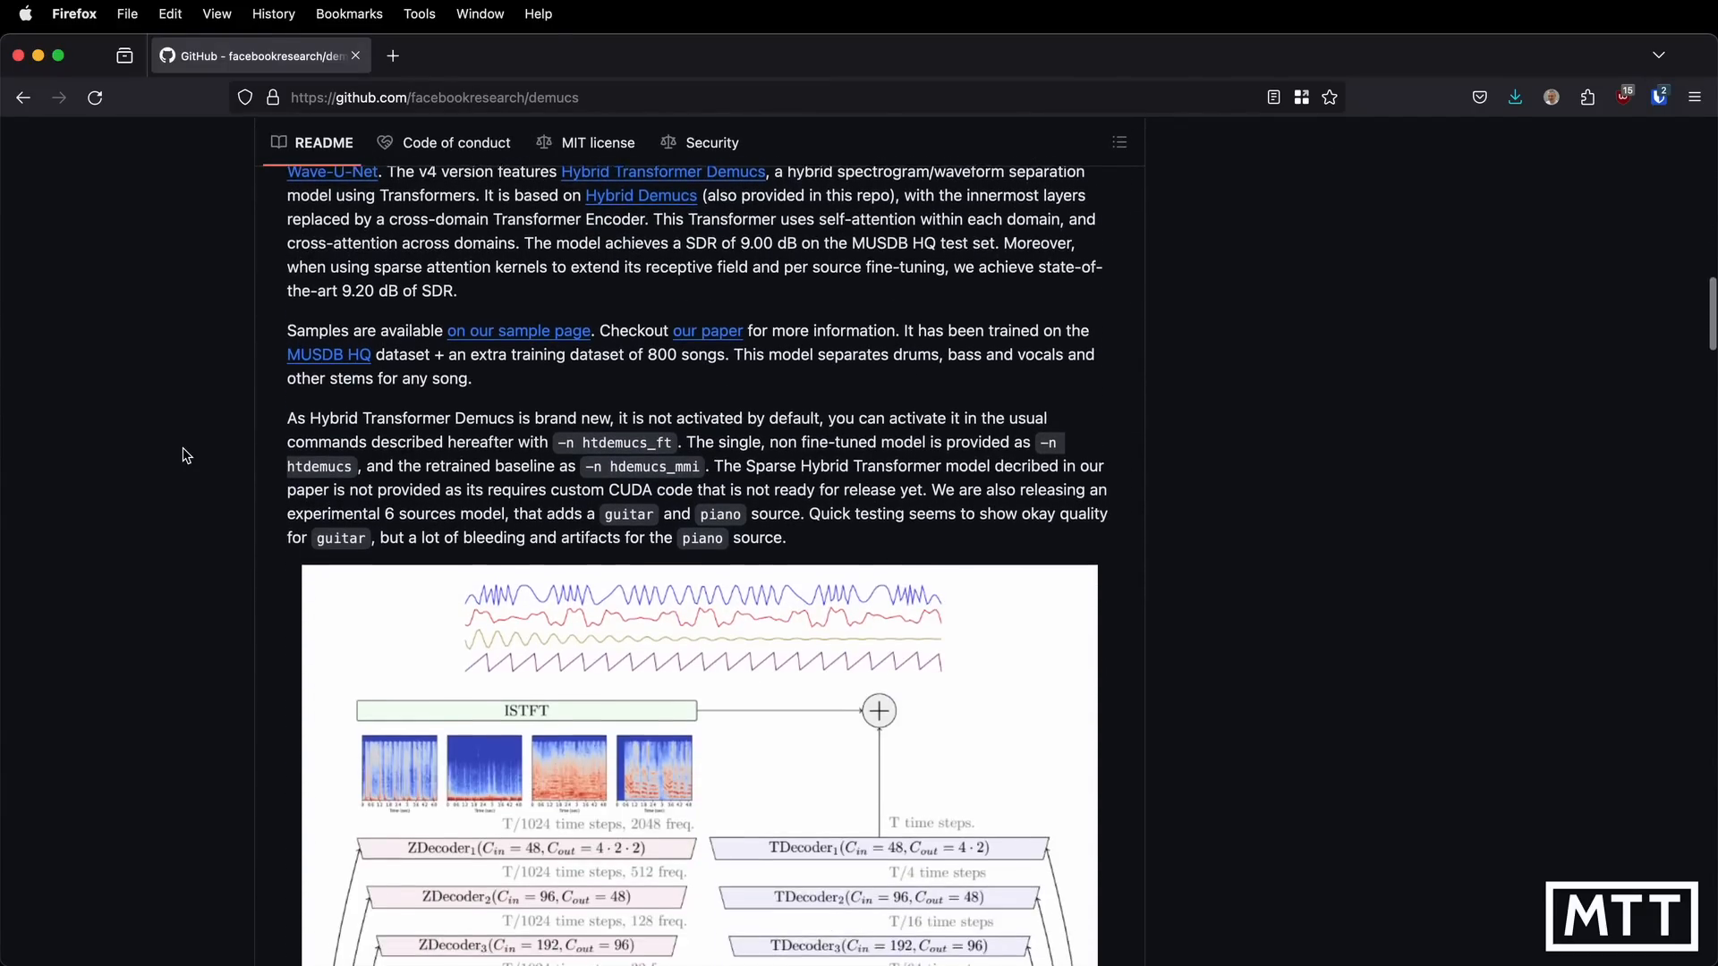
scroll(186, 456, "down", 3)
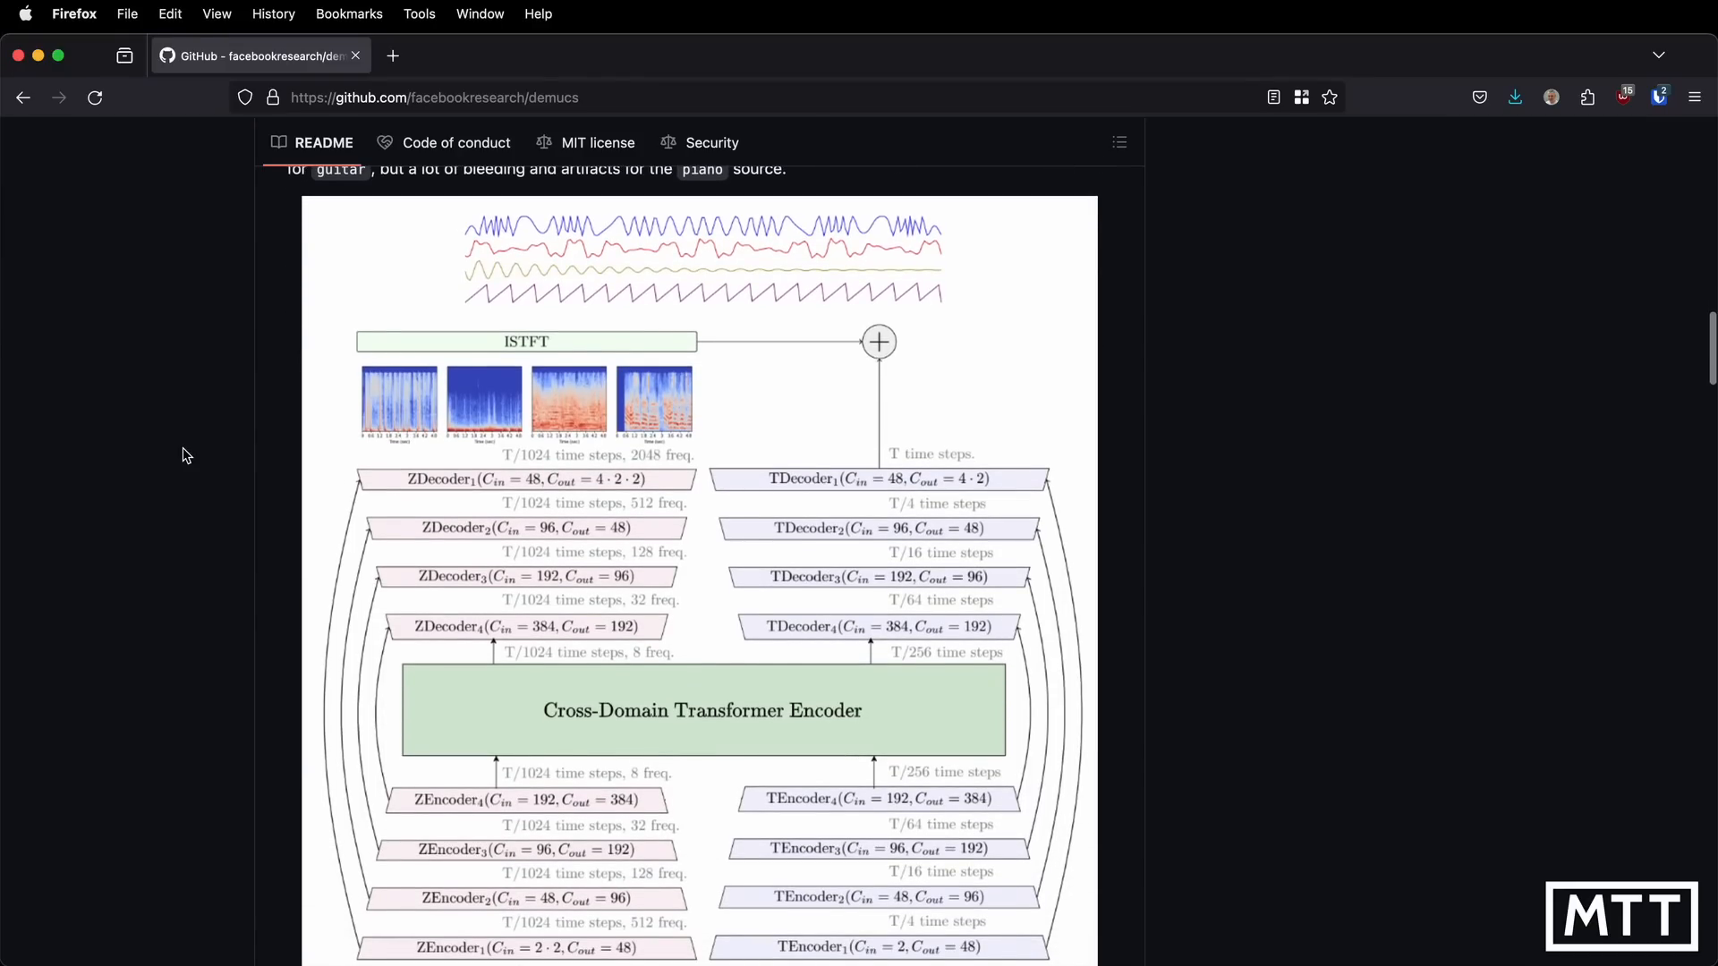
scroll(186, 455, "down", 7)
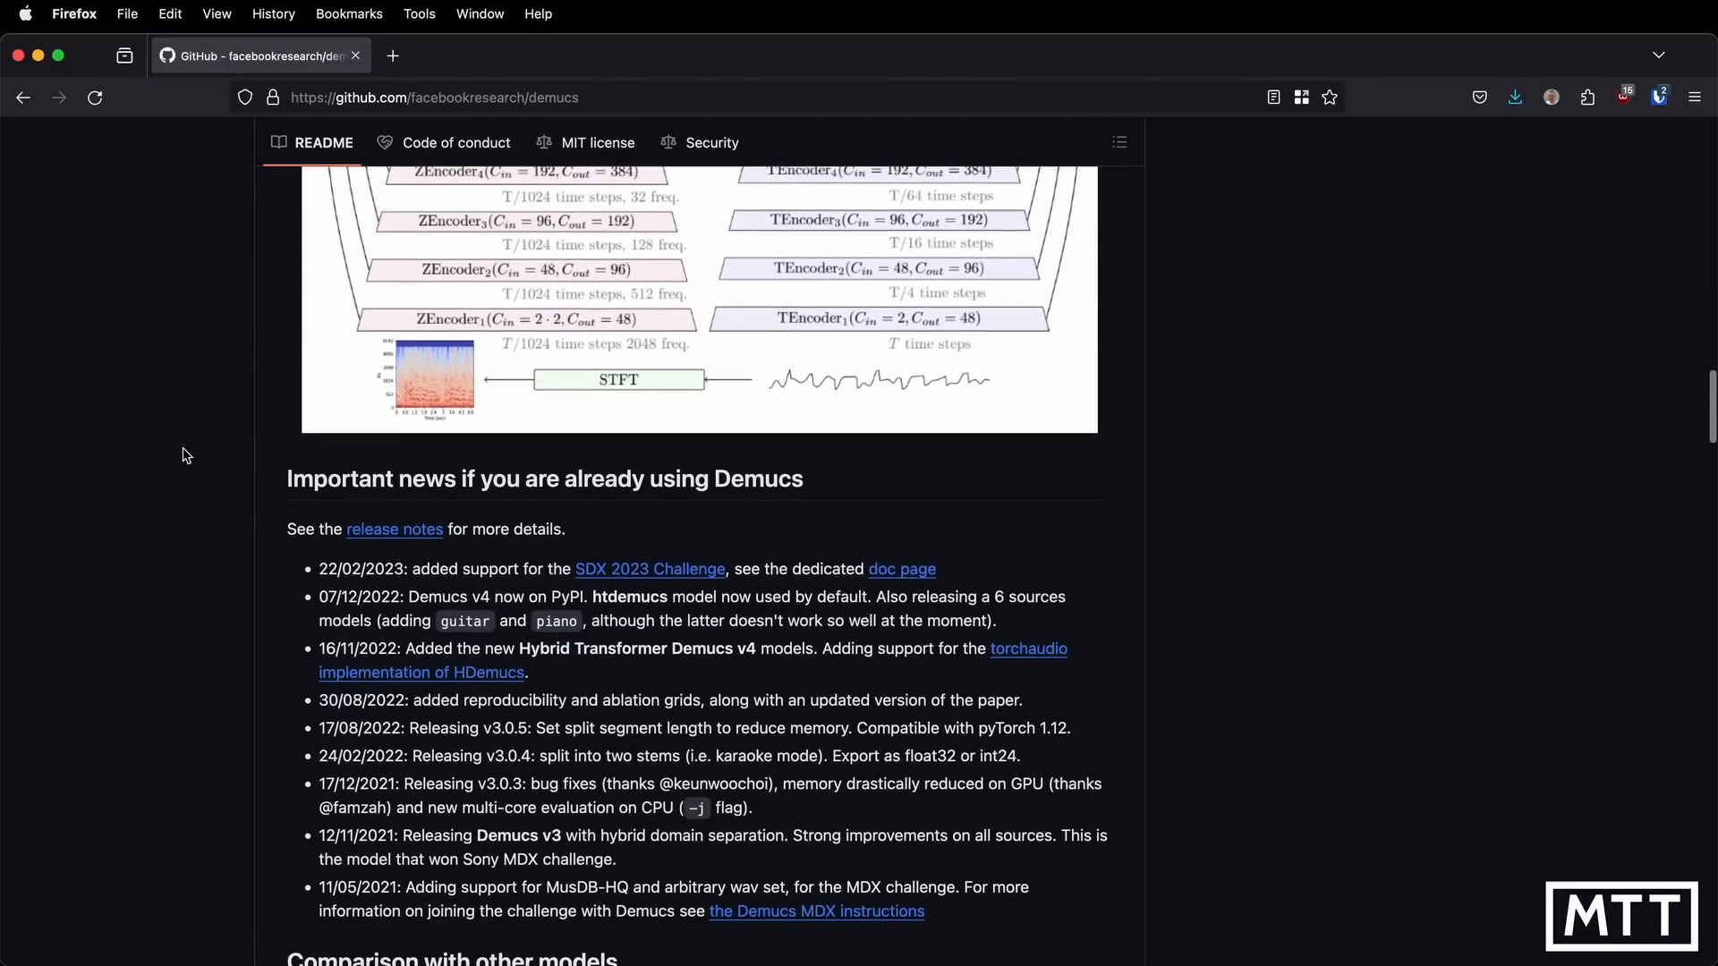
Examine the Demucs README's release news and the table comparing its accuracy with other separation models
scroll(186, 455, "down", 2)
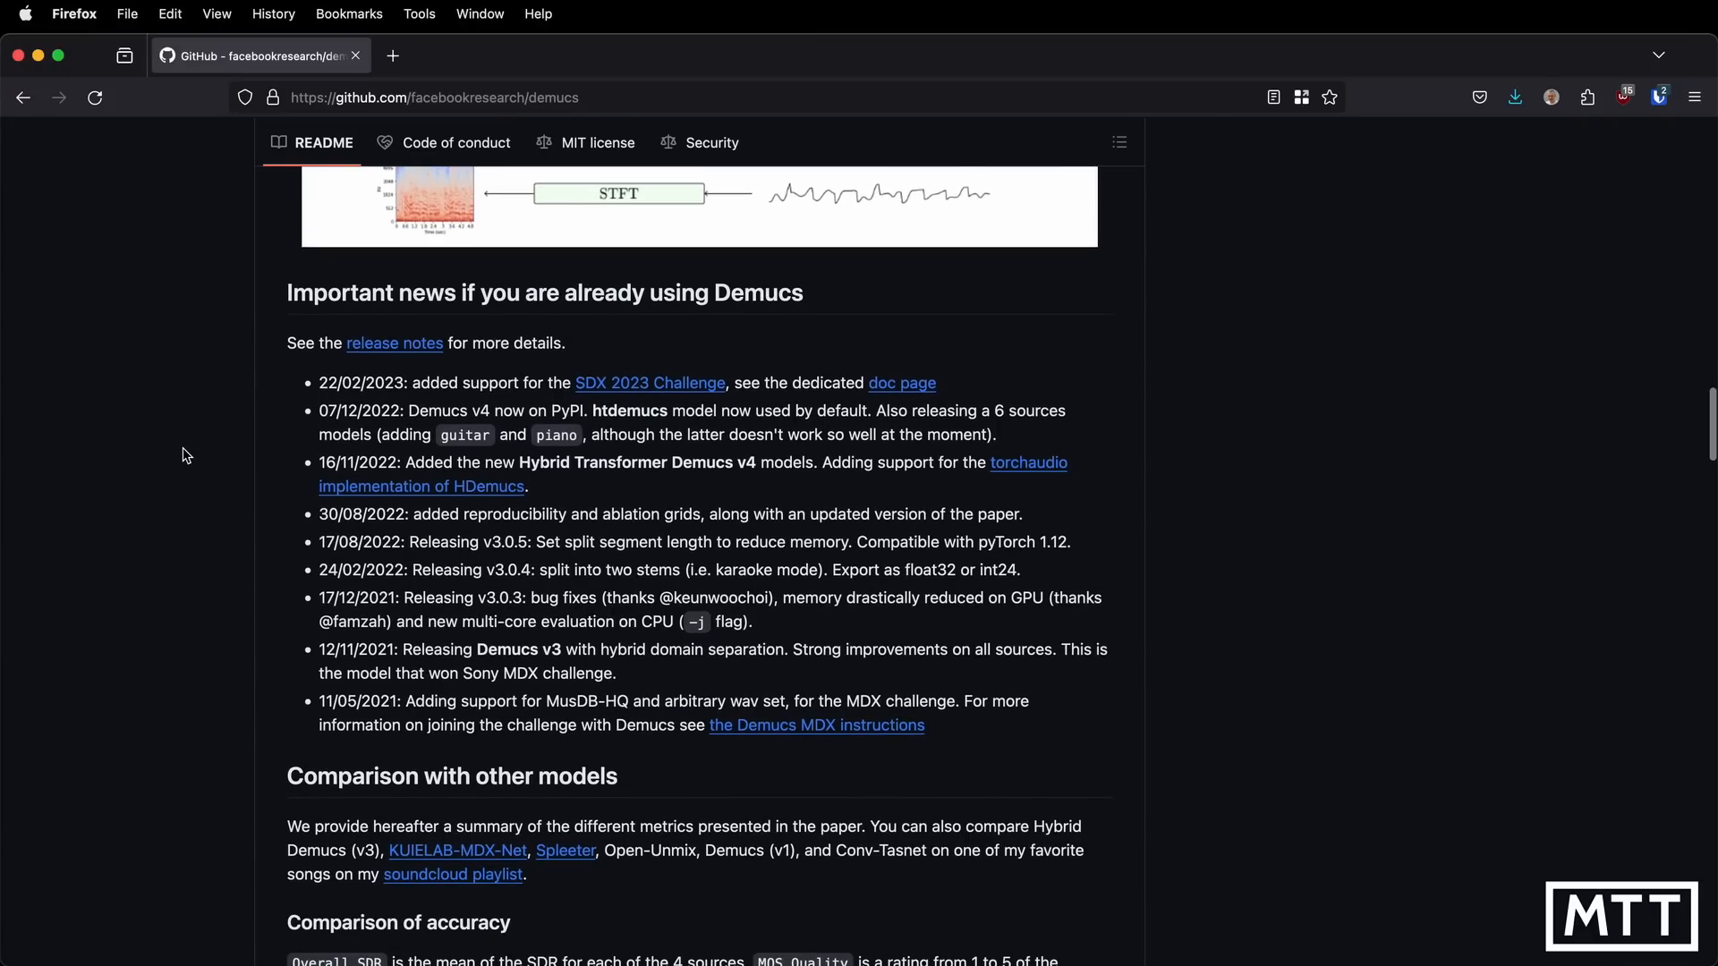
scroll(191, 531, "down", 2)
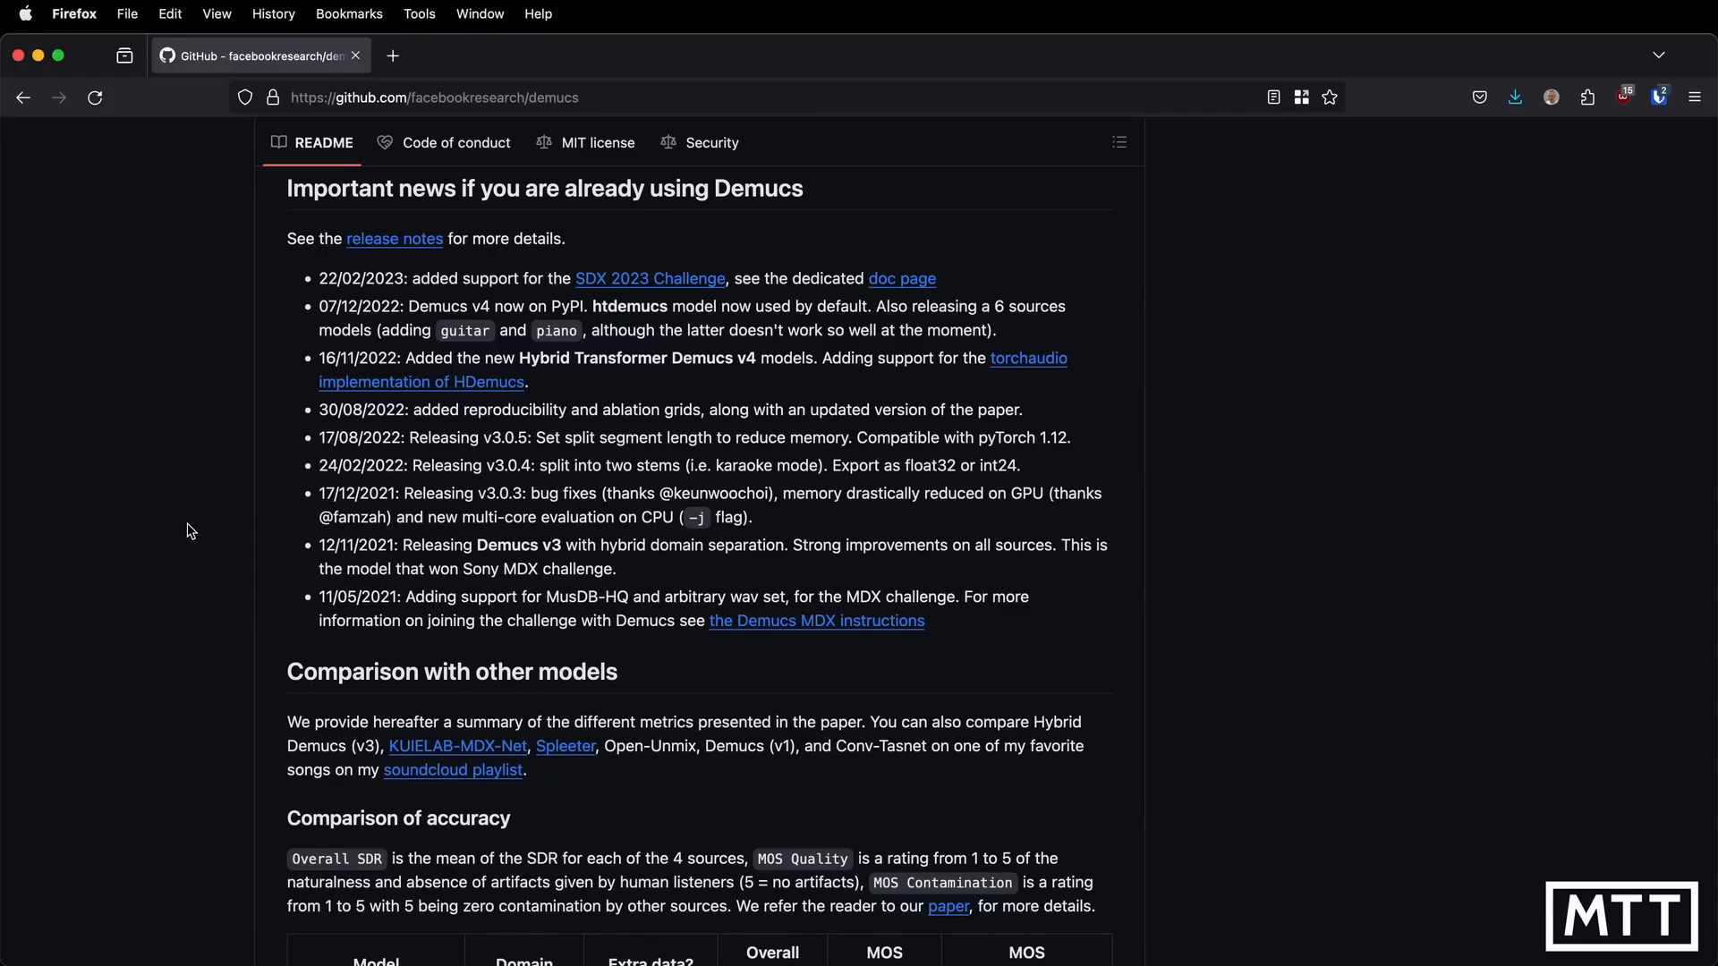
scroll(190, 531, "down", 8)
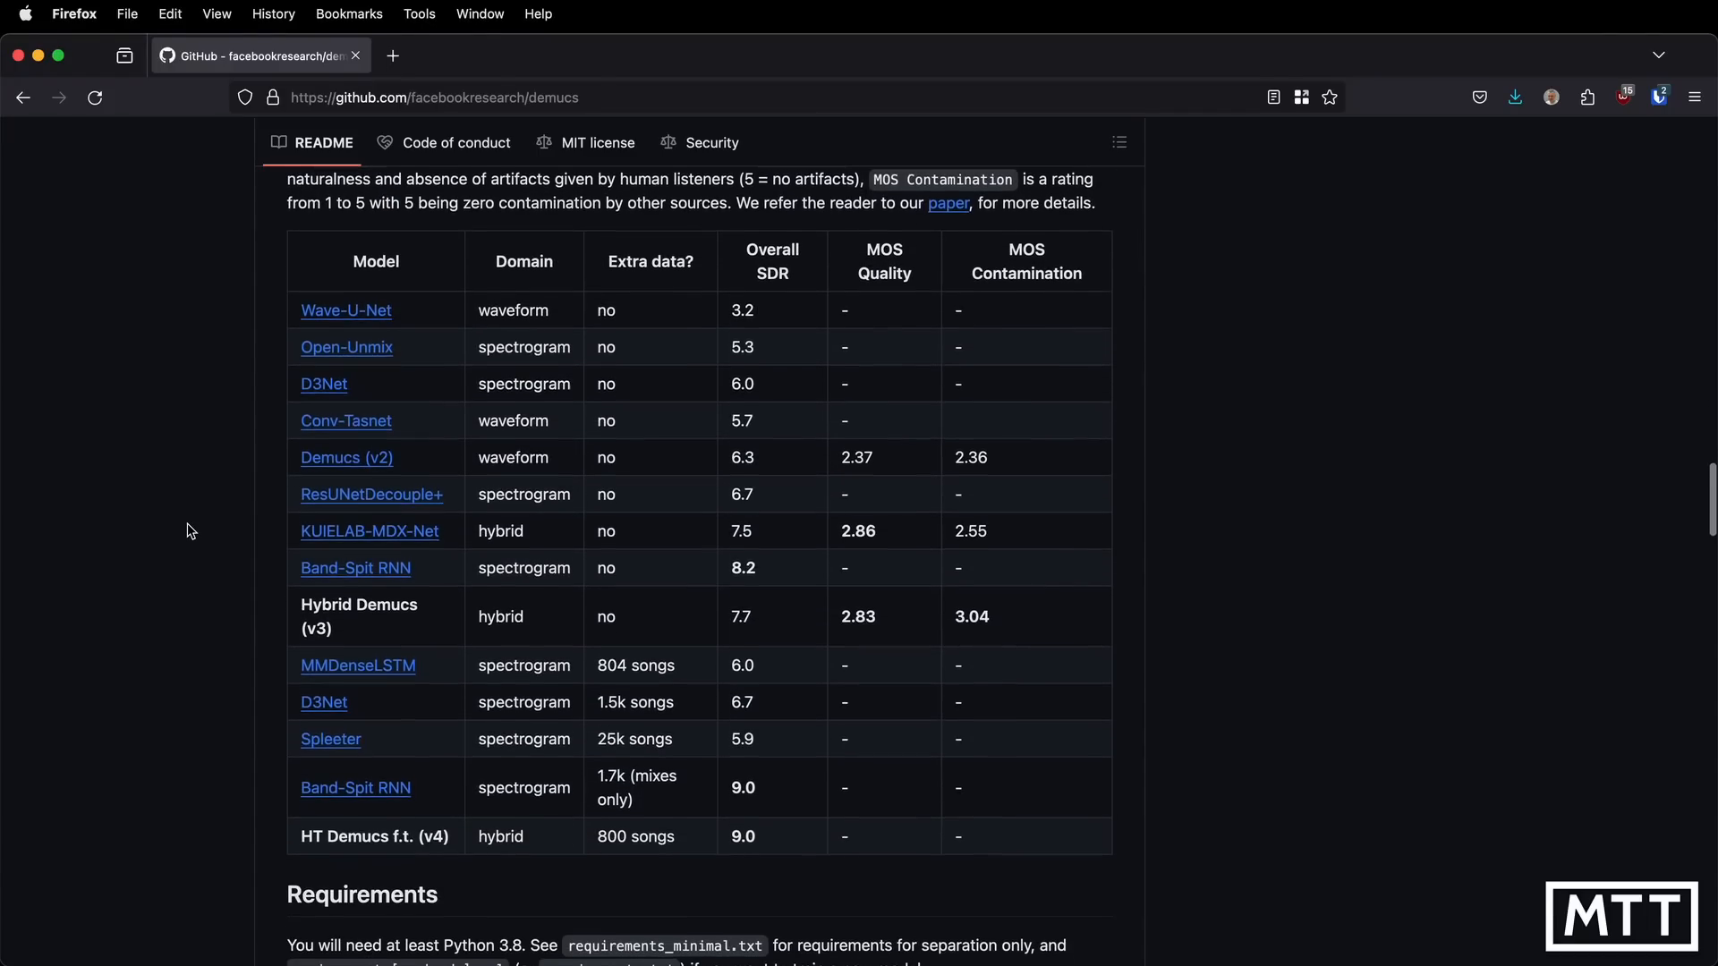
scroll(190, 531, "down", 2)
scroll(191, 531, "up", 3)
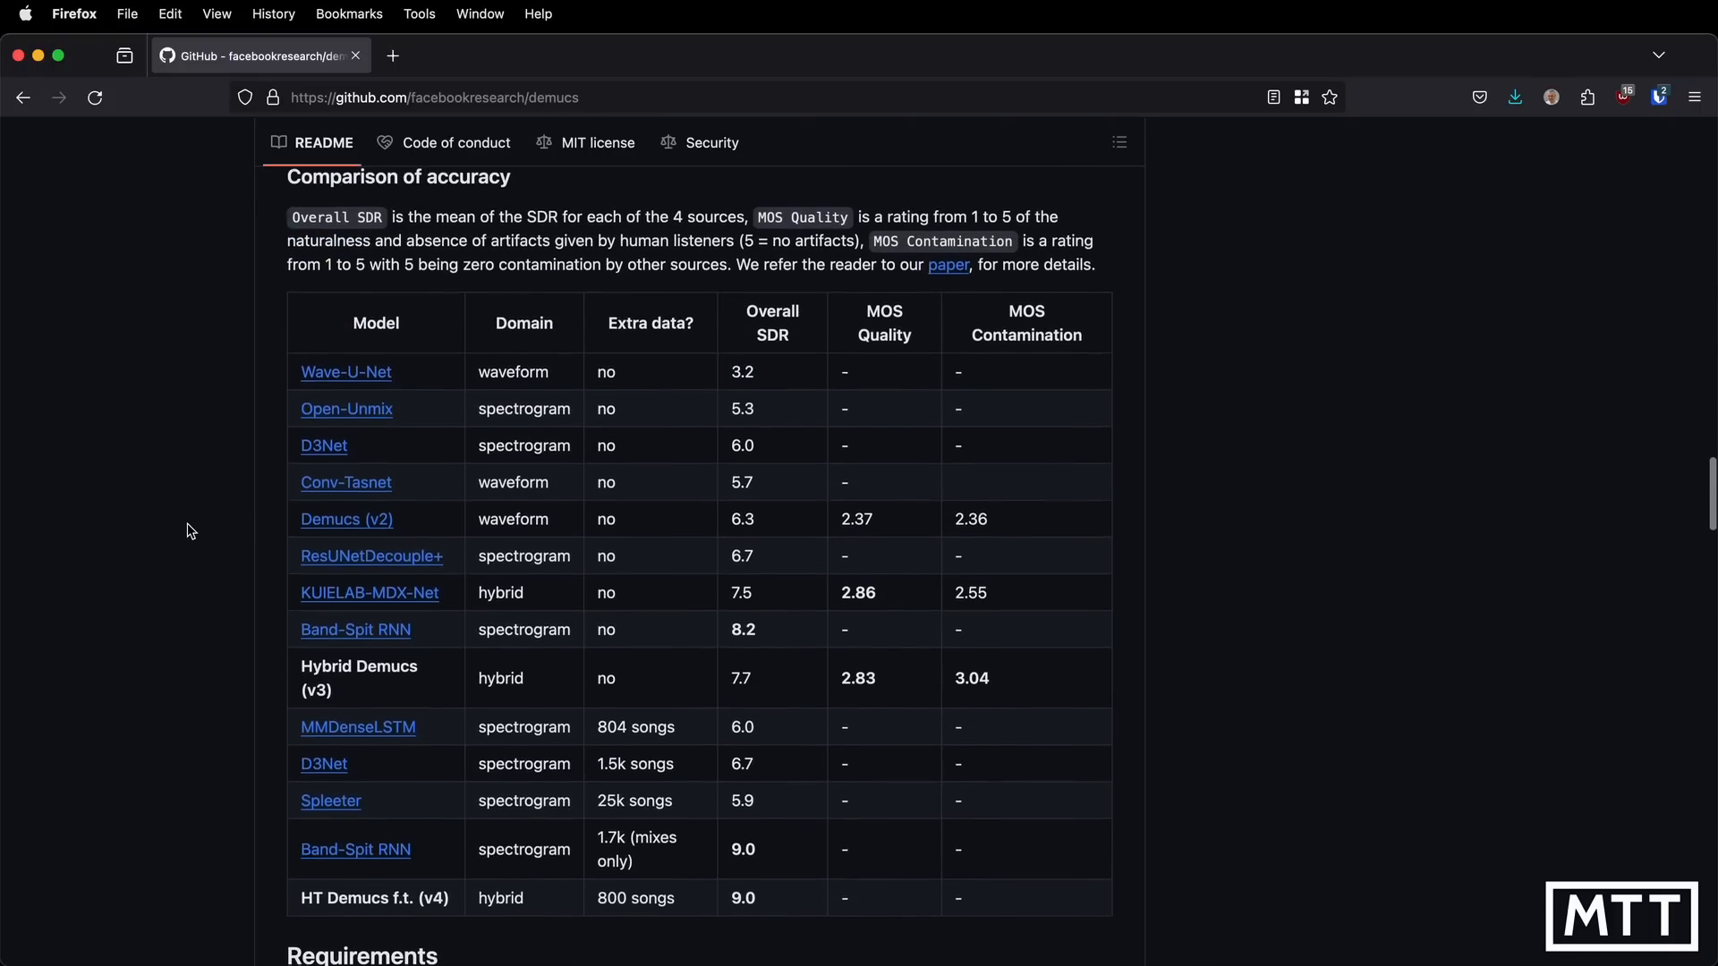
scroll(190, 531, "down", 2)
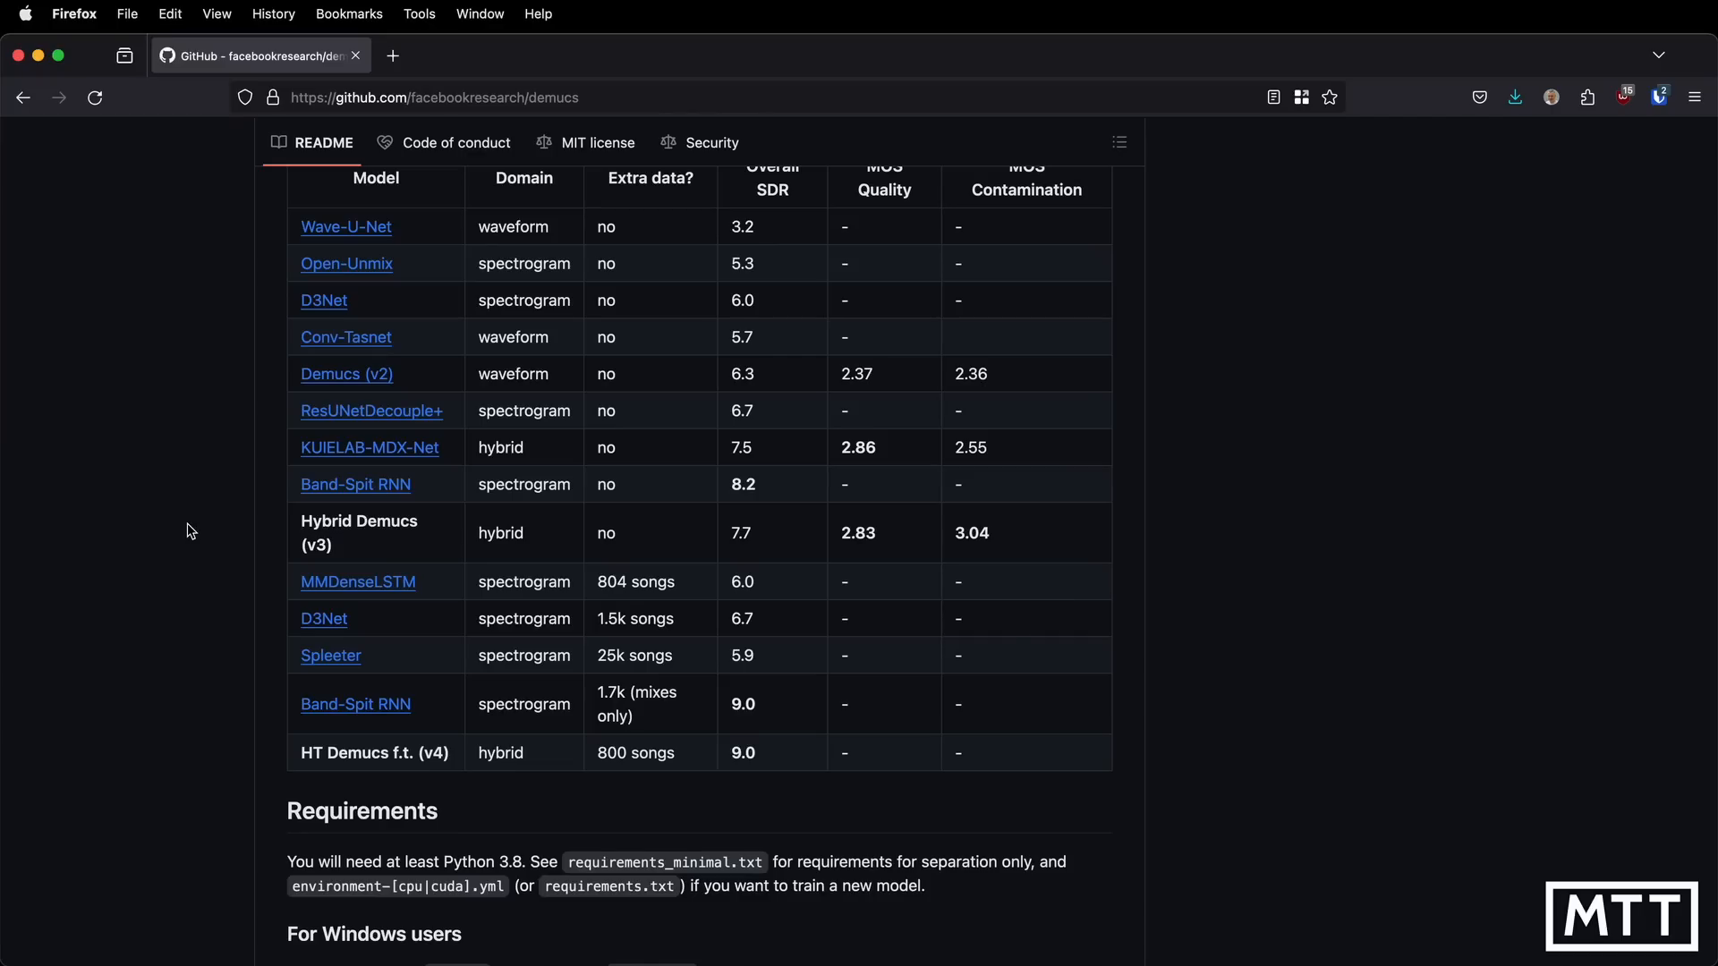
Switch to RipX DAW and look over the Quick effects available for the Master layer
key("super+Tab")
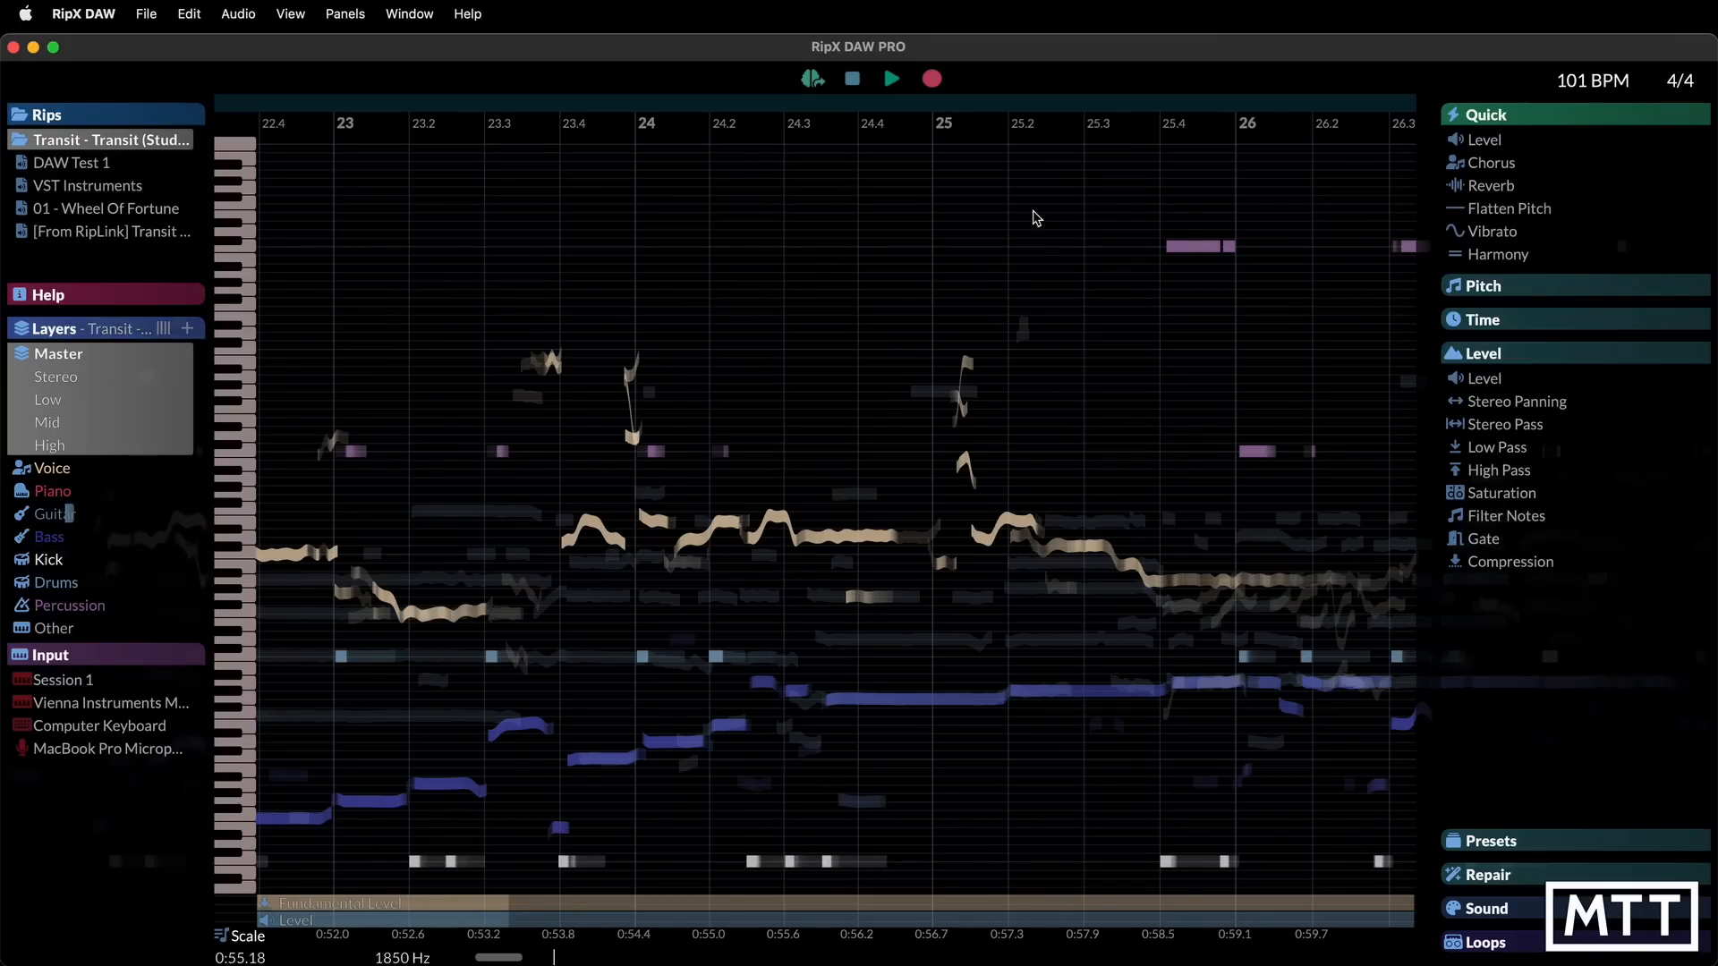
mouse_move(1616, 145)
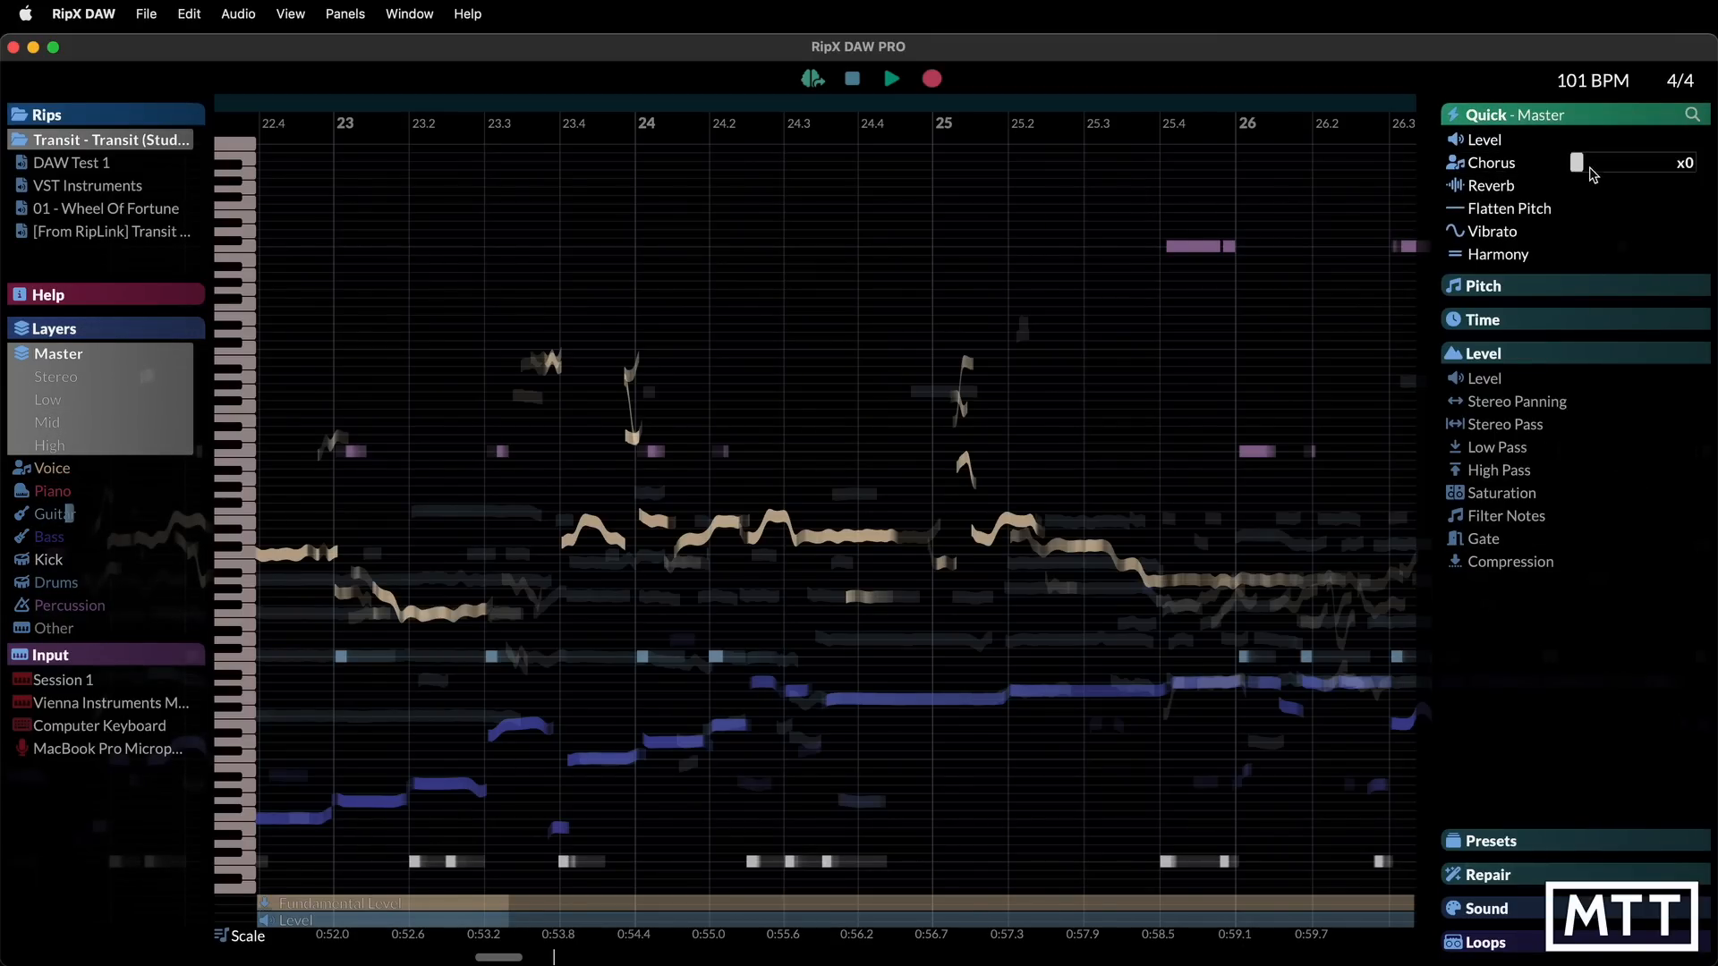
mouse_move(1524, 207)
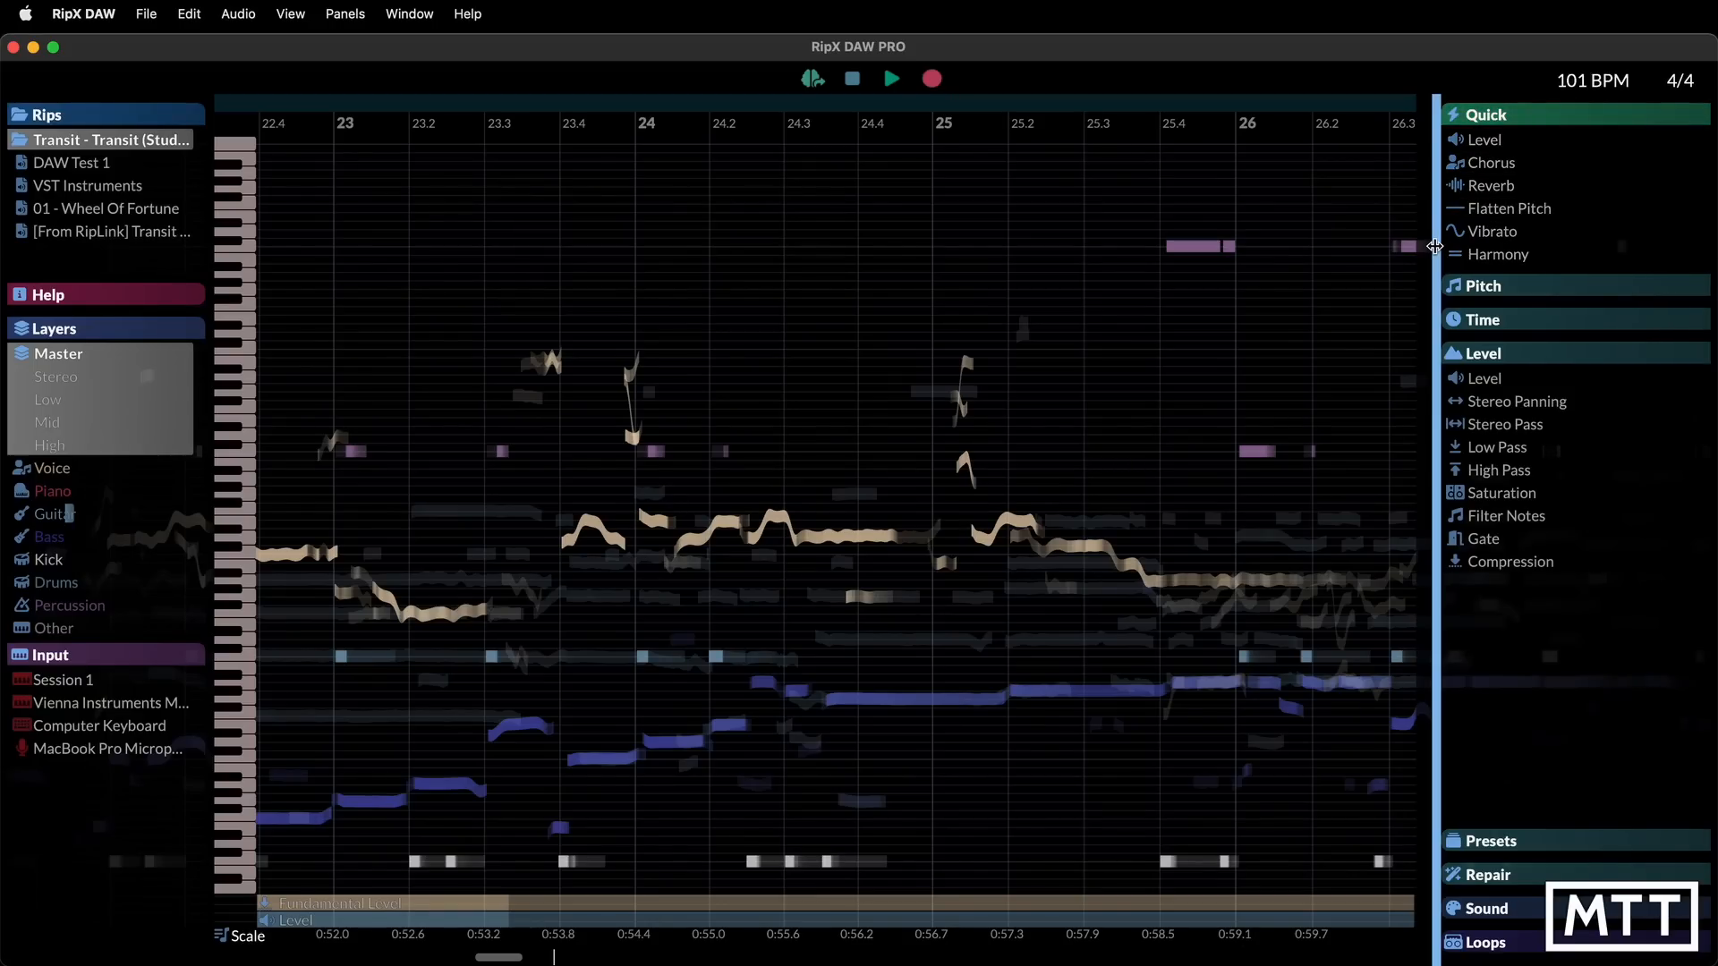